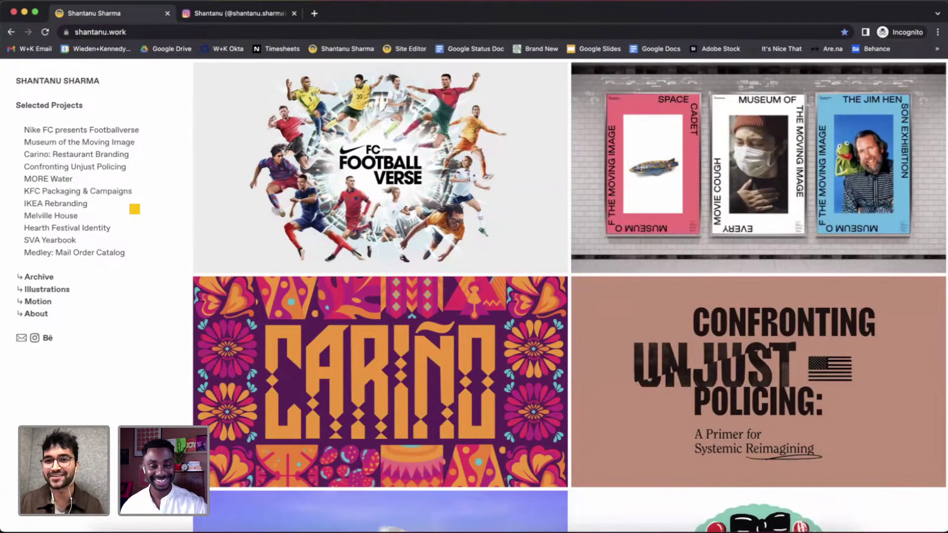
# - Look through the portfolio site's selected project thumbnails and open the designer's Instagram profile
pyautogui.scroll(-1, 570, 295)
pyautogui.scroll(-5, 570, 296)
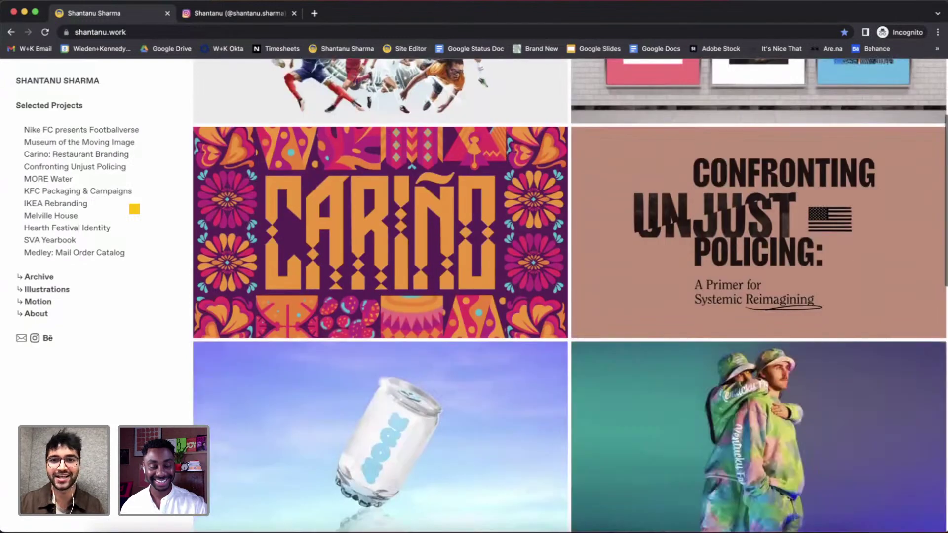
pyautogui.scroll(6, 570, 296)
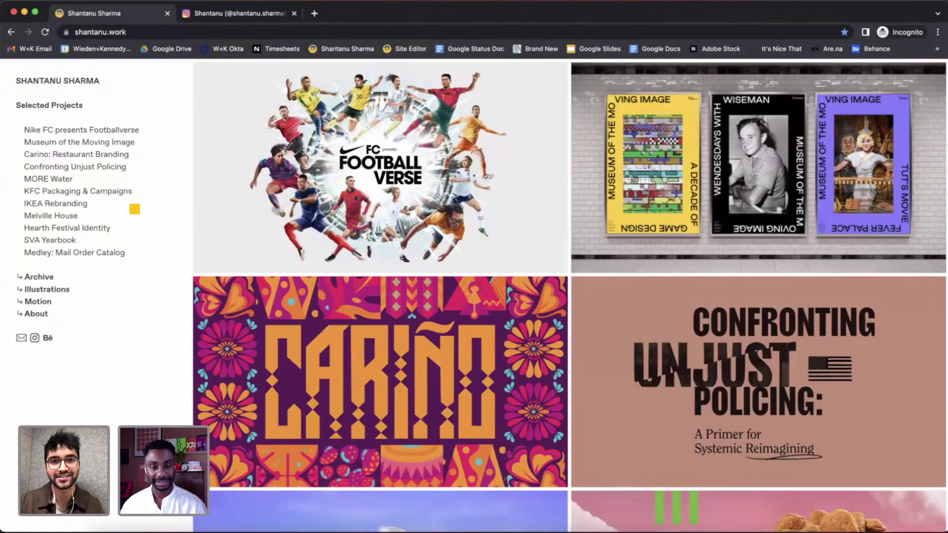
pyautogui.scroll(-2, 571, 296)
pyautogui.scroll(-10, 570, 296)
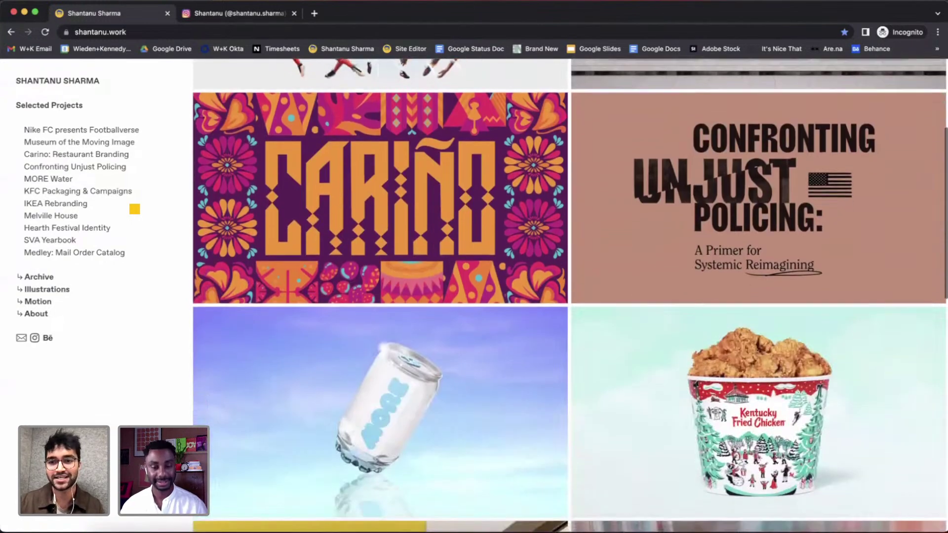
pyautogui.scroll(-3, 134, 209)
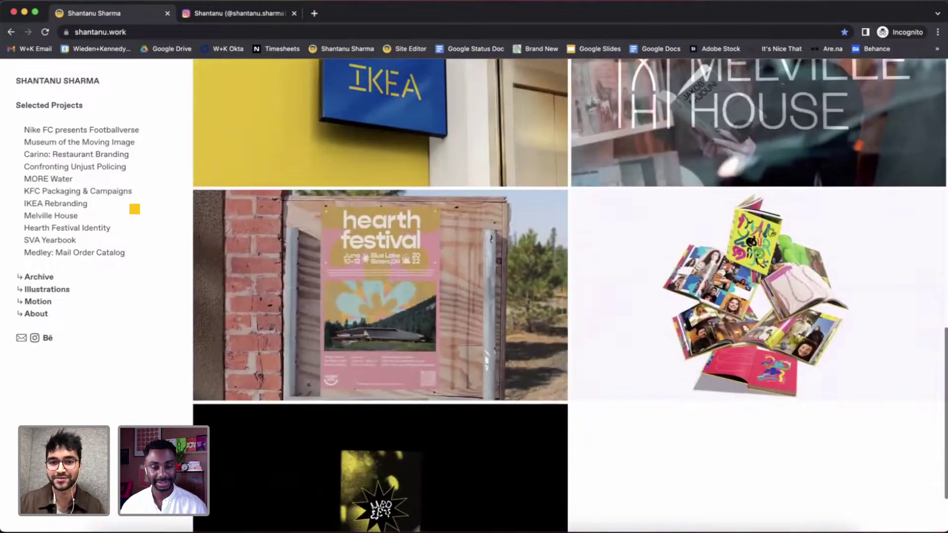
pyautogui.scroll(14, 134, 209)
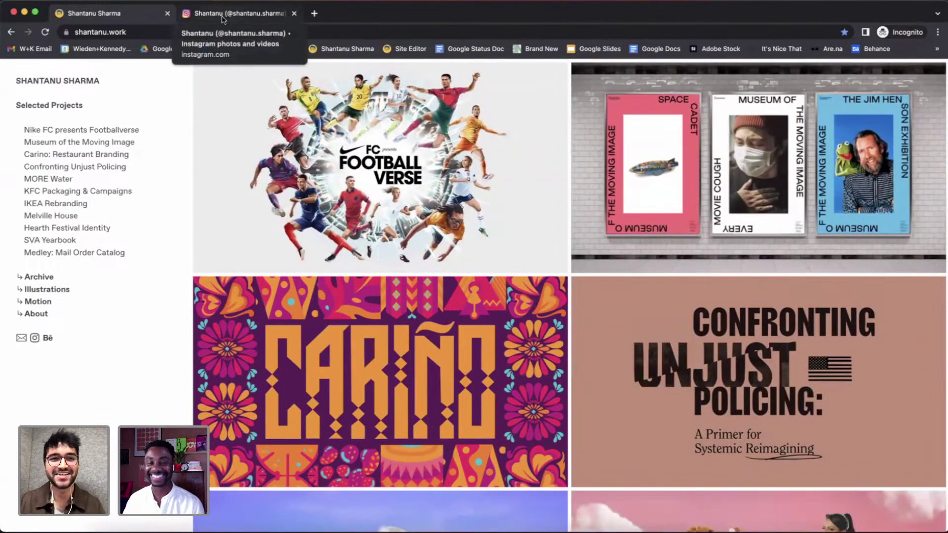
pyautogui.click(224, 19)
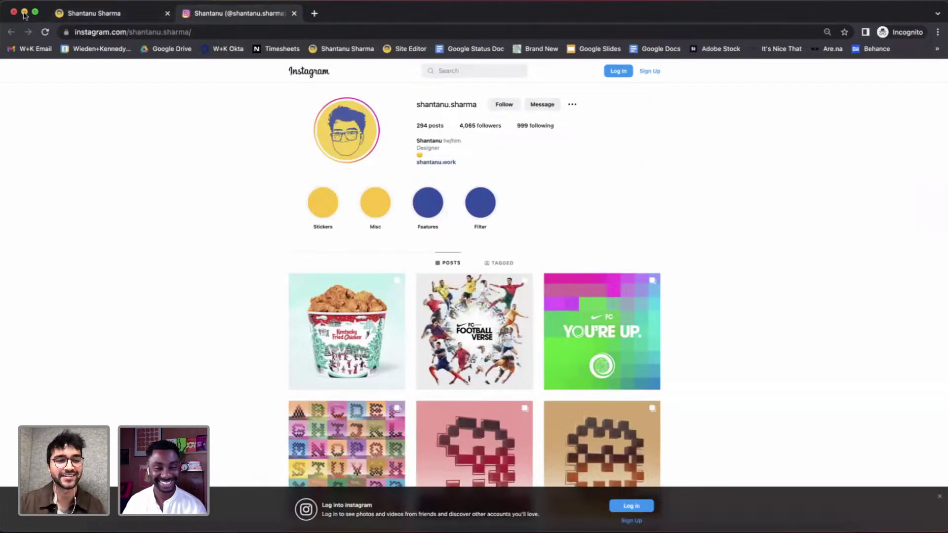
# - Switch to Adobe Illustrator and examine the two hand-drawn face sketches on the separate landscape artboard
pyautogui.click(24, 12)
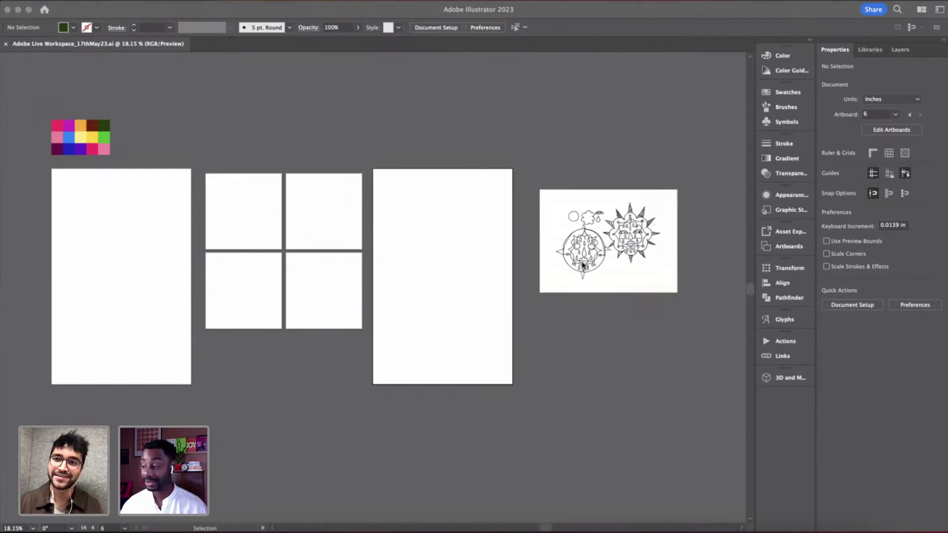
pyautogui.click(667, 328)
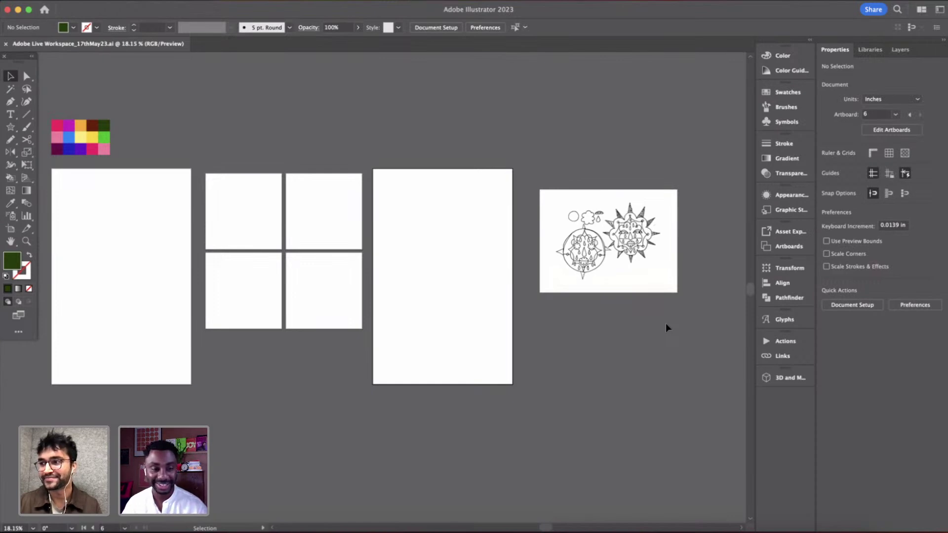
pyautogui.scroll(5, 660, 247)
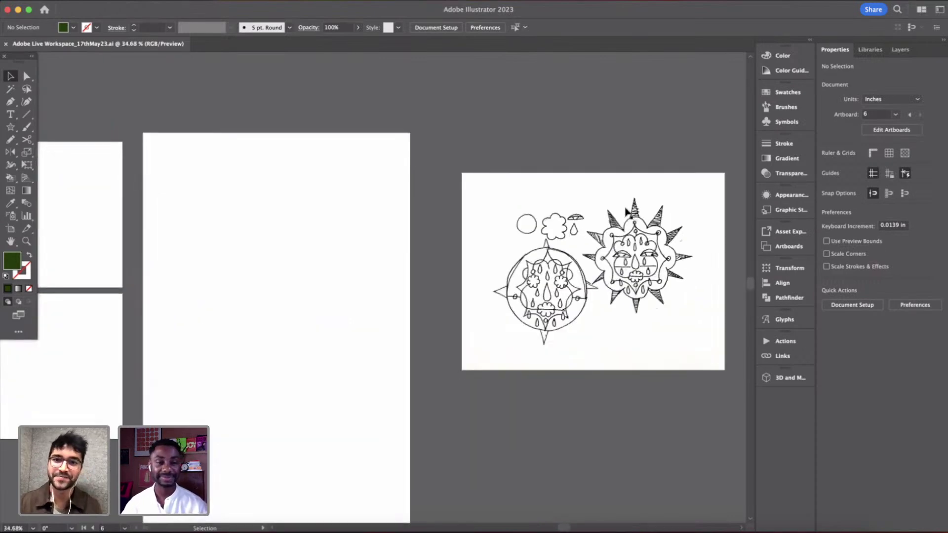
pyautogui.scroll(4, 657, 240)
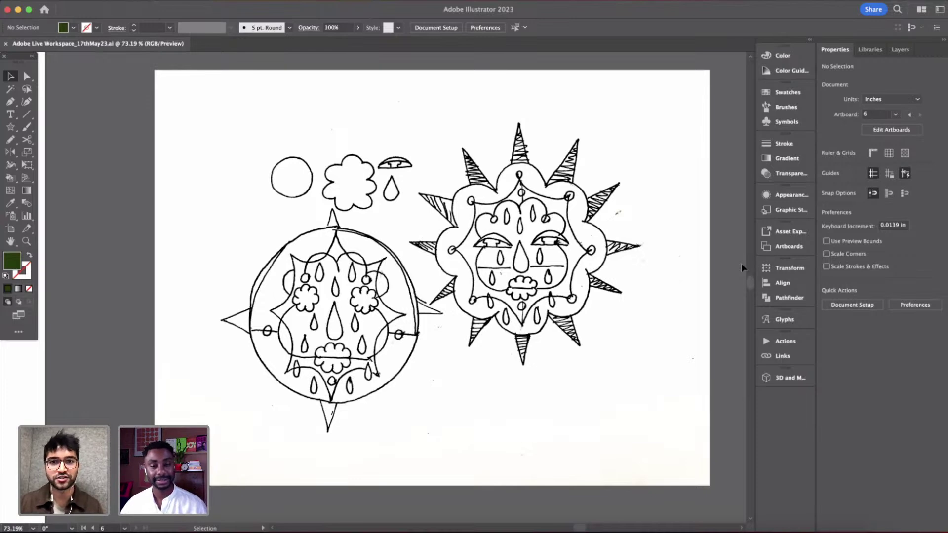
pyautogui.scroll(-6, 742, 262)
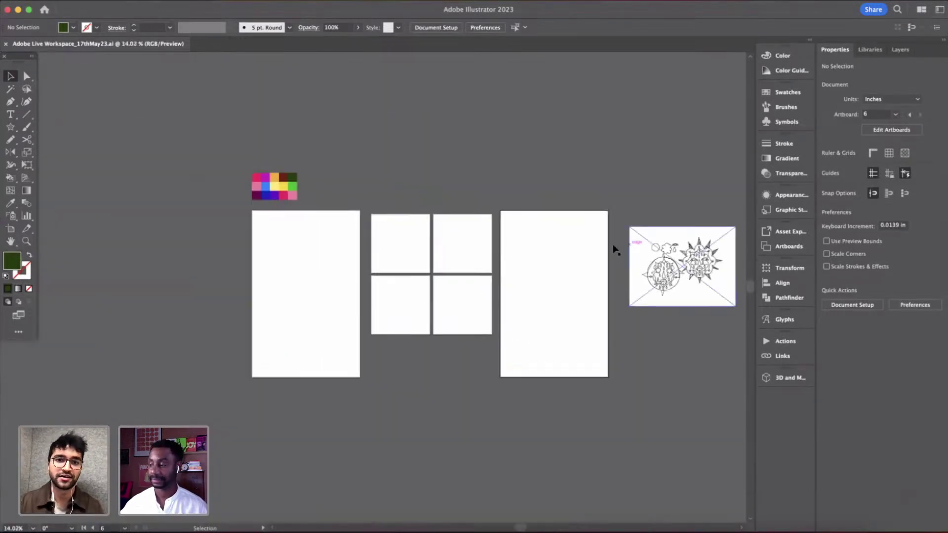
pyautogui.scroll(1, 688, 262)
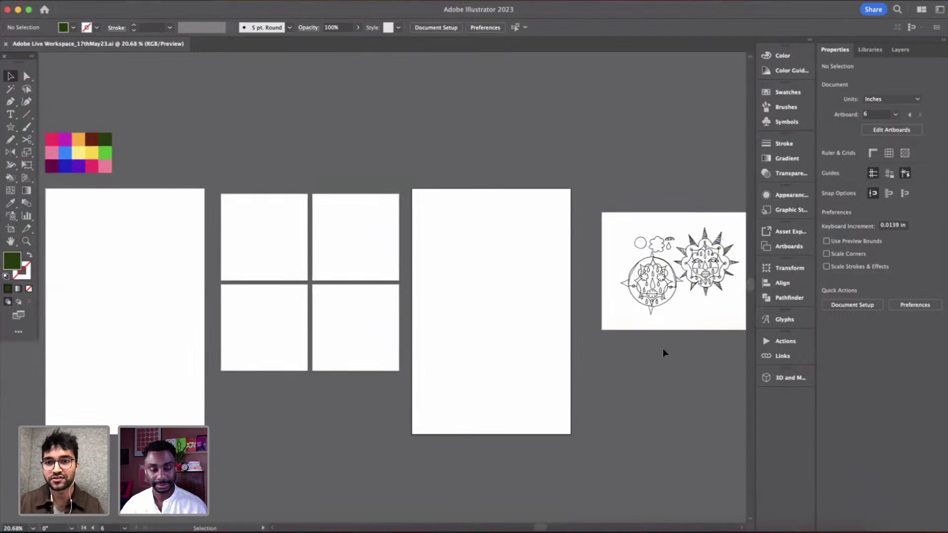
# - Duplicate the sketch image onto the grid of square artboards so the sun face sits within the first square
pyautogui.hscroll(1, 664, 321)
pyautogui.moveTo(669, 286); pyautogui.dragTo(275, 260)
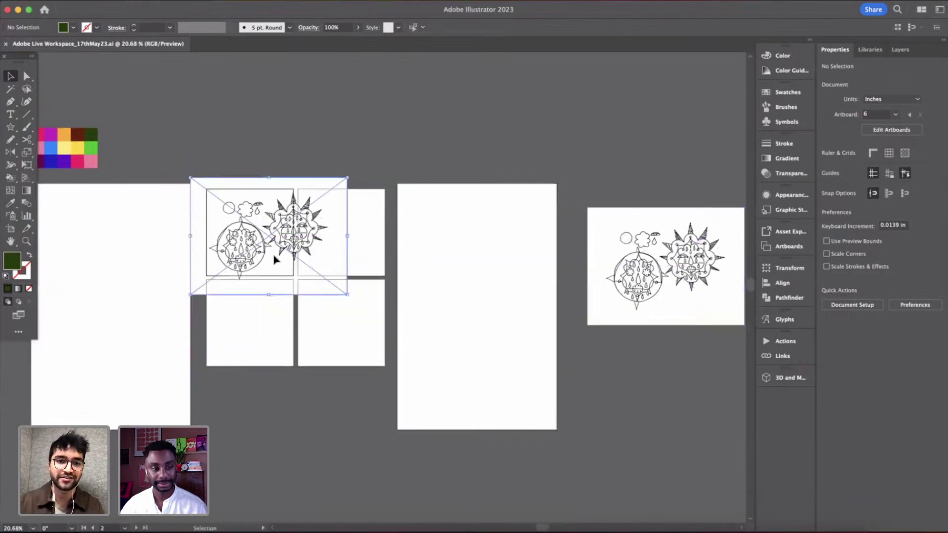
pyautogui.scroll(3, 275, 260)
pyautogui.hscroll(-4, 276, 260)
pyautogui.moveTo(401, 220)
pyautogui.mouseDown()
pyautogui.moveTo(351, 220)
pyautogui.moveTo(323, 236)
pyautogui.moveTo(326, 229)
pyautogui.mouseUp()
pyautogui.click(478, 229)
pyautogui.scroll(3, 254, 99)
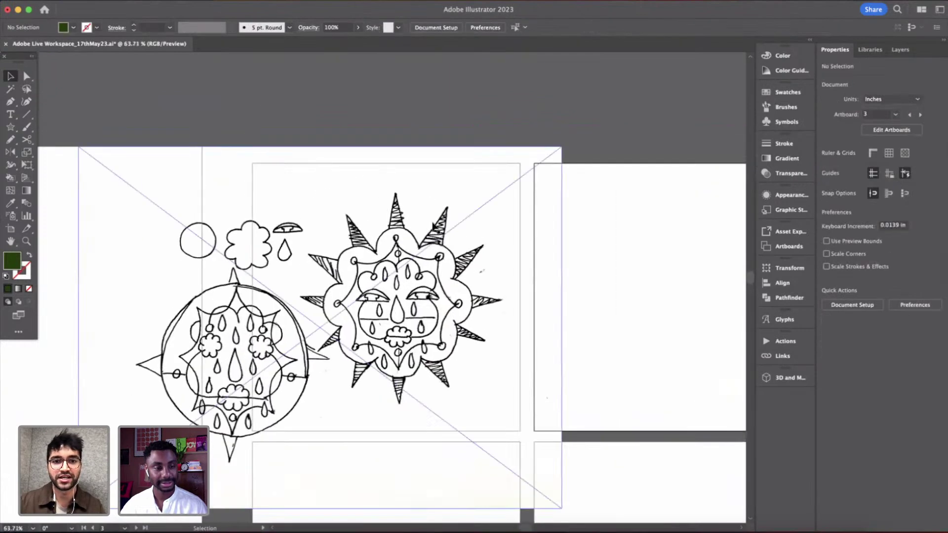
# - Draw a vertical rectangle about 0.98 × 3.37 in over the sun face and fully round its corners
pyautogui.scroll(3, 433, 225)
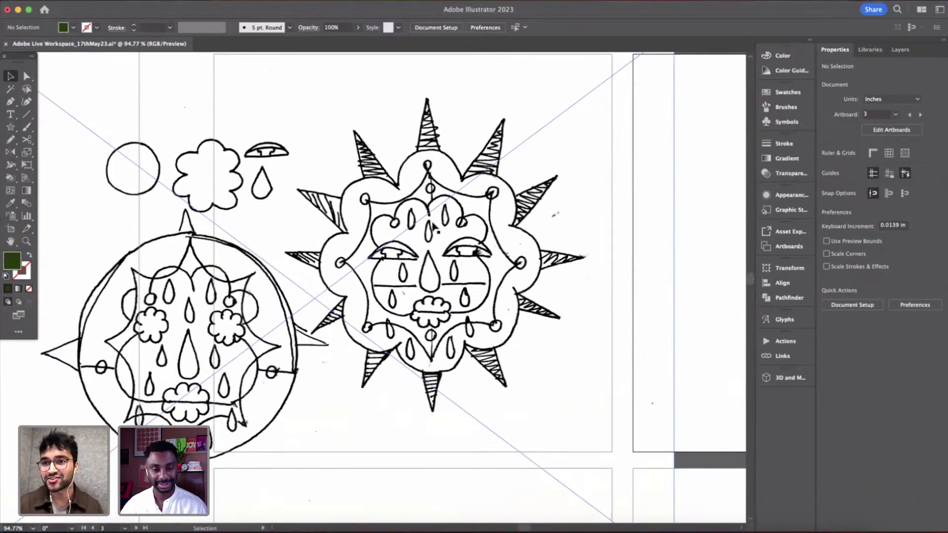
pyautogui.press('m')
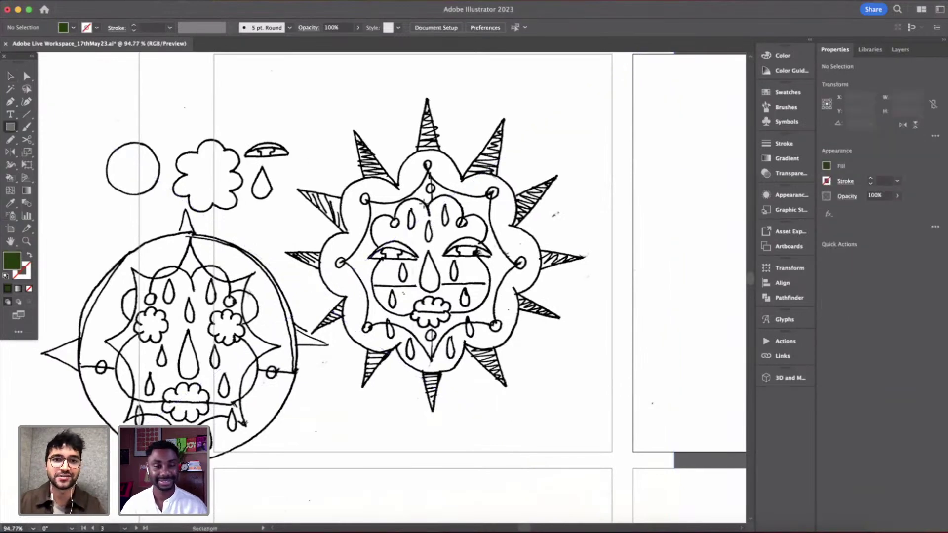
pyautogui.moveTo(398, 151)
pyautogui.mouseDown()
pyautogui.moveTo(446, 299)
pyautogui.moveTo(463, 389)
pyautogui.moveTo(434, 267)
pyautogui.mouseUp()
pyautogui.press('v')
pyautogui.press('a')
pyautogui.press('v')
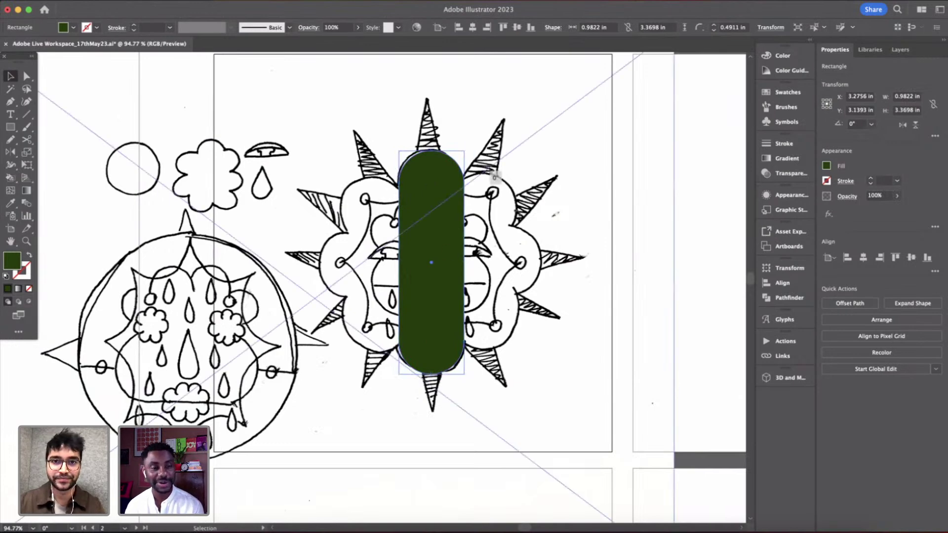
# - Make a copy of the rounded bar rotated 270° about its centre to form a cross
pyautogui.moveTo(479, 157); pyautogui.dragTo(564, 297)
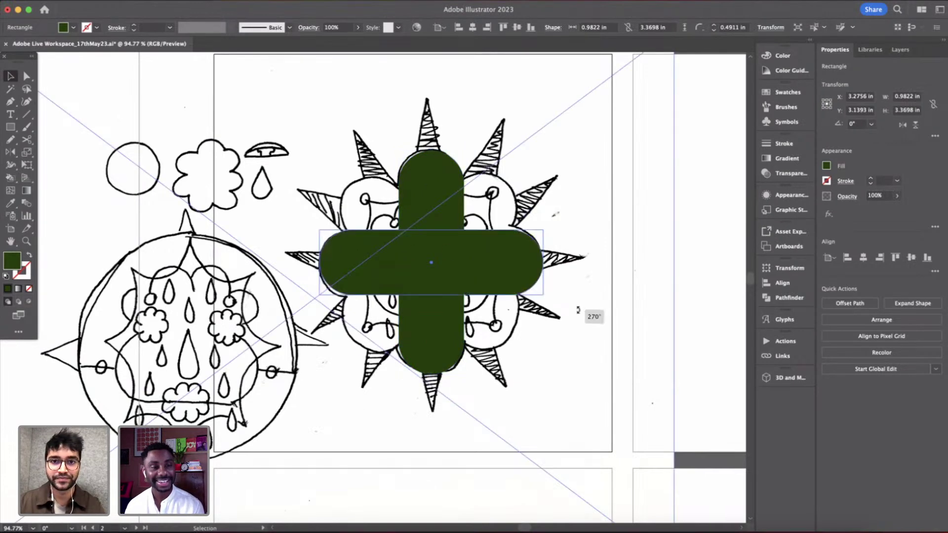
pyautogui.click(718, 336)
pyautogui.doubleClick(420, 254)
pyautogui.scroll(-5, 420, 253)
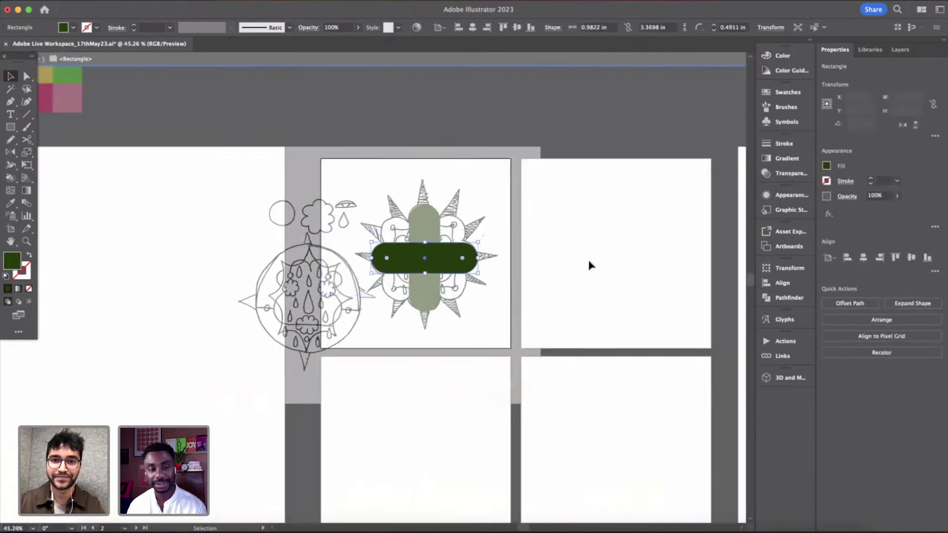
pyautogui.doubleClick(623, 277)
# - Swap the fill and stroke of both crossed bars to turn them into 1 pt outlines
pyautogui.hscroll(-2, 624, 277)
pyautogui.scroll(3, 524, 247)
pyautogui.click(435, 242)
pyautogui.keyDown('shift'); pyautogui.click(422, 294); pyautogui.keyUp('shift')
pyautogui.hotkey('shift', 'x')
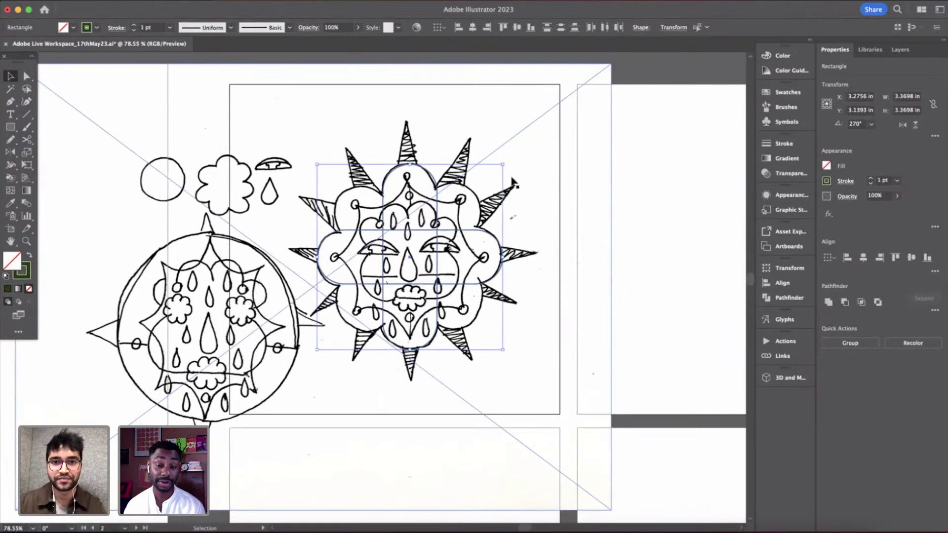
# - Make a copy of the crossed bars rotated 45° about their shared centre to match the sketch's eight lobes
pyautogui.moveTo(506, 165); pyautogui.dragTo(534, 256)
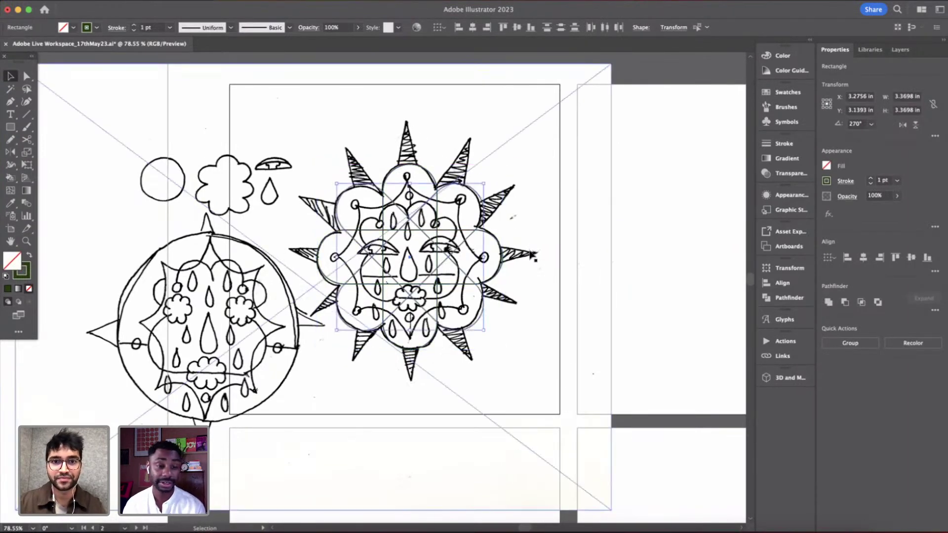
pyautogui.scroll(3, 407, 251)
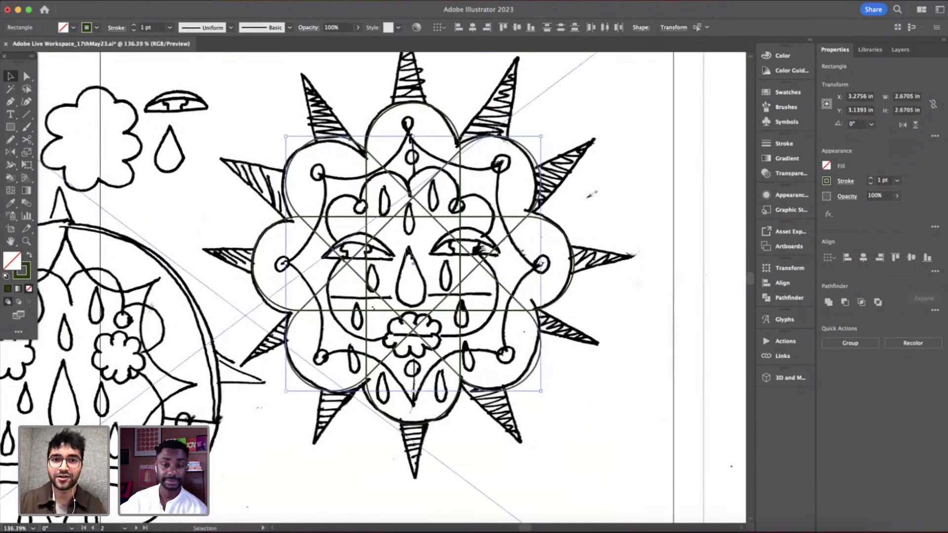
pyautogui.scroll(-3, 408, 253)
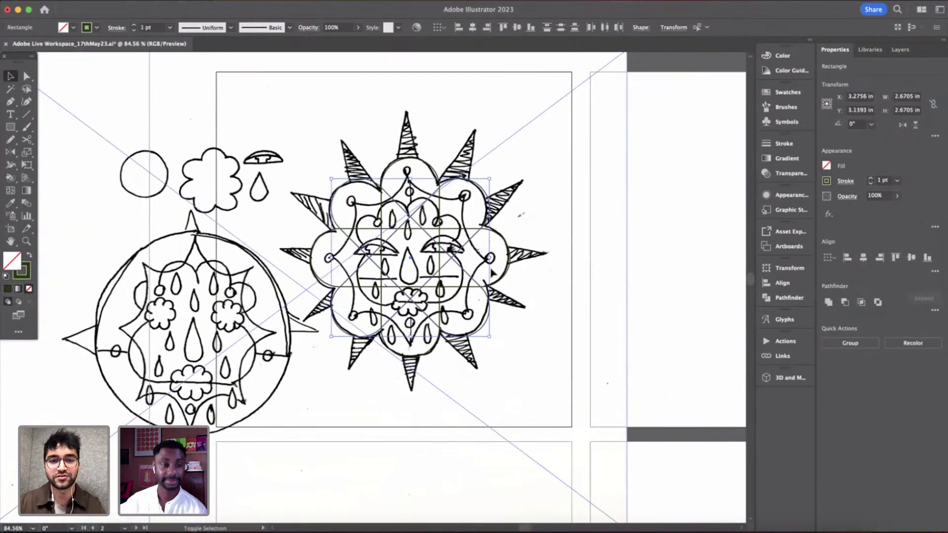
# - Give all four bars a solid green fill without stroke and unite them into one eight-lobed shape
pyautogui.moveTo(675, 111); pyautogui.dragTo(316, 348)
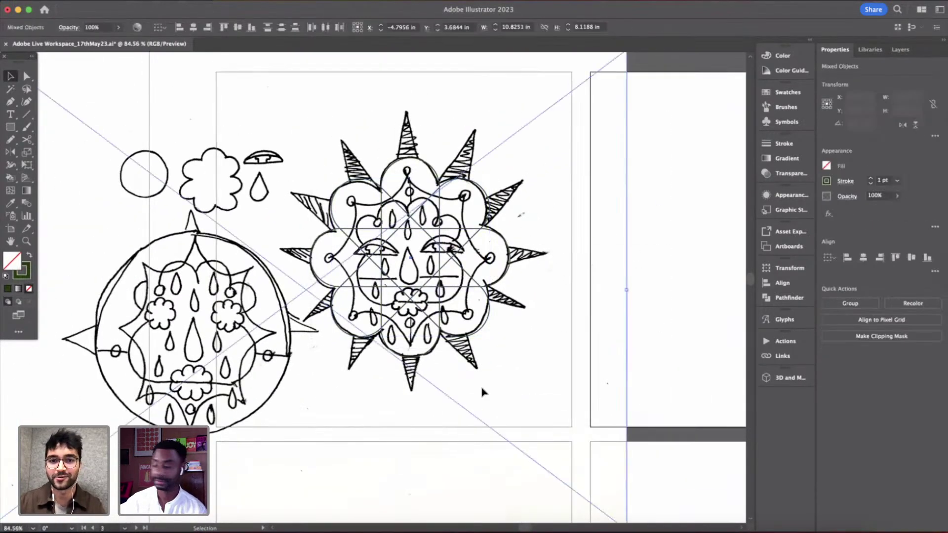
pyautogui.keyDown('shift'); pyautogui.click(517, 388); pyautogui.keyUp('shift')
pyautogui.keyDown('shift'); pyautogui.click(576, 398); pyautogui.keyUp('shift')
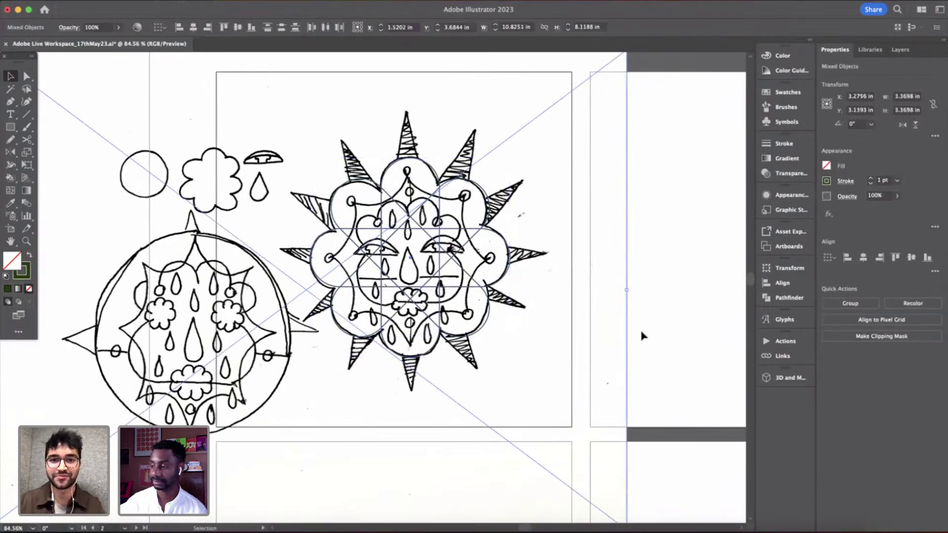
pyautogui.keyDown('shift'); pyautogui.click(580, 295); pyautogui.keyUp('shift')
pyautogui.scroll(-1, 580, 295)
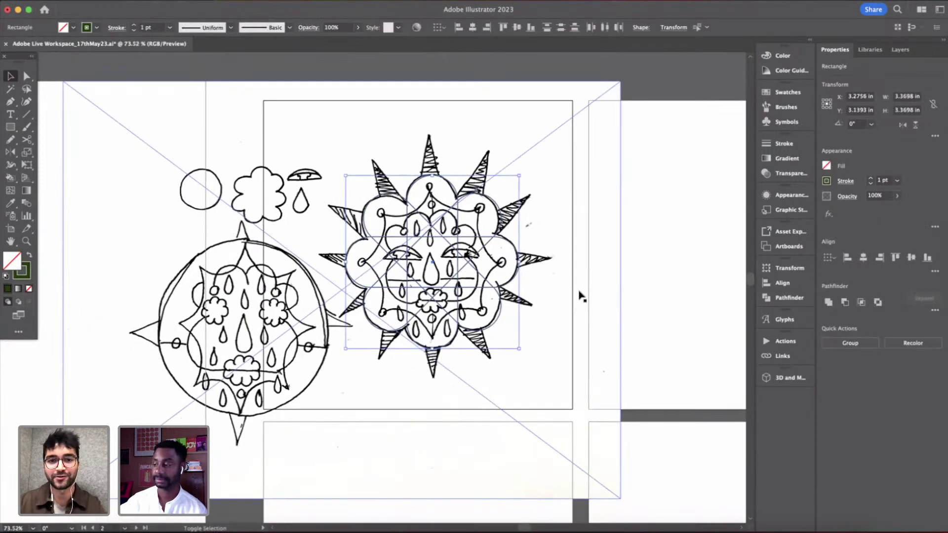
pyautogui.hotkey('shift', 'x')
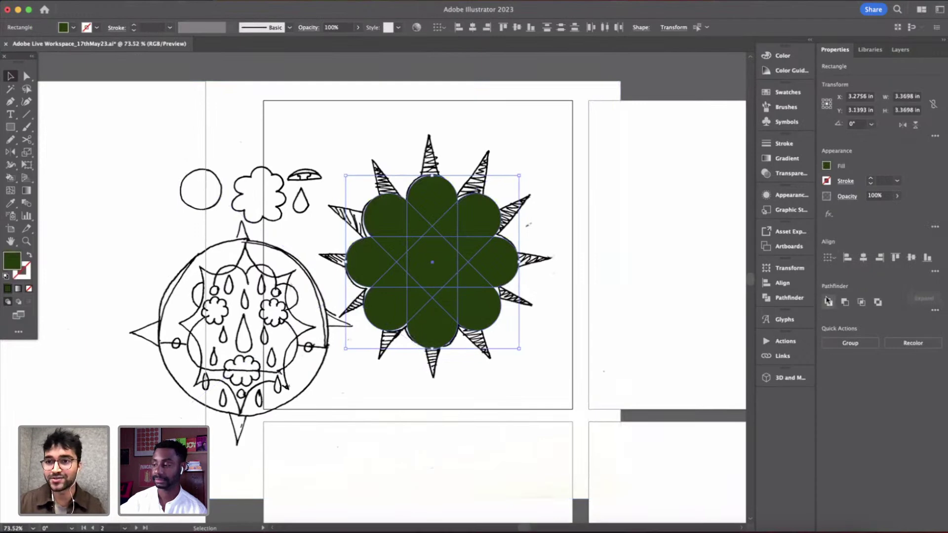
pyautogui.click(828, 302)
pyautogui.click(698, 290)
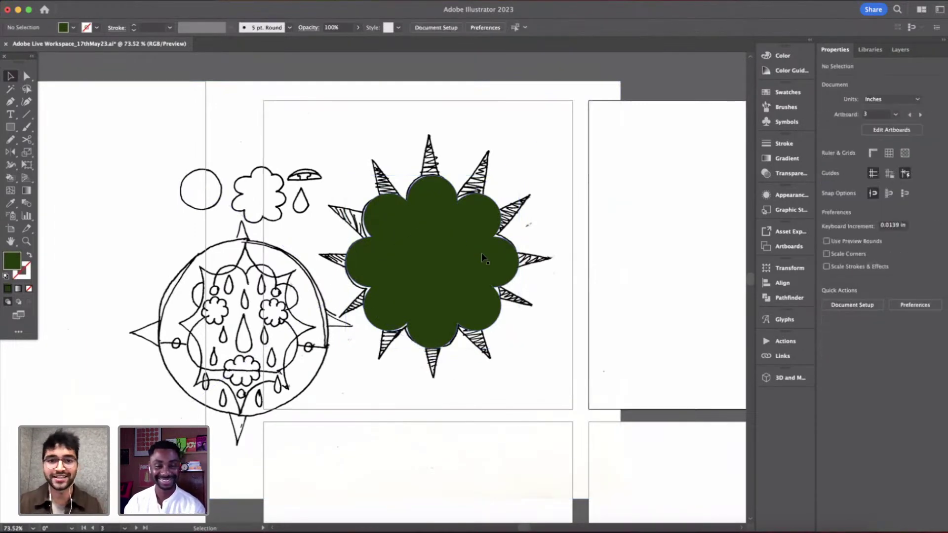
# - Swap the eight-lobed shape's fill and stroke to a 1 pt outline over the sun sketch
pyautogui.scroll(5, 481, 253)
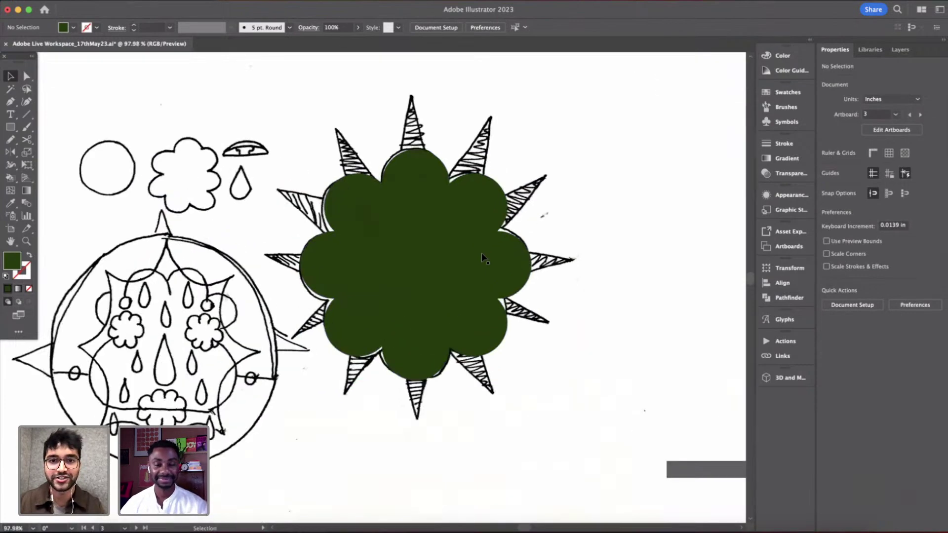
pyautogui.click(481, 253)
pyautogui.hotkey('shift', 'x')
pyautogui.scroll(-5, 657, 265)
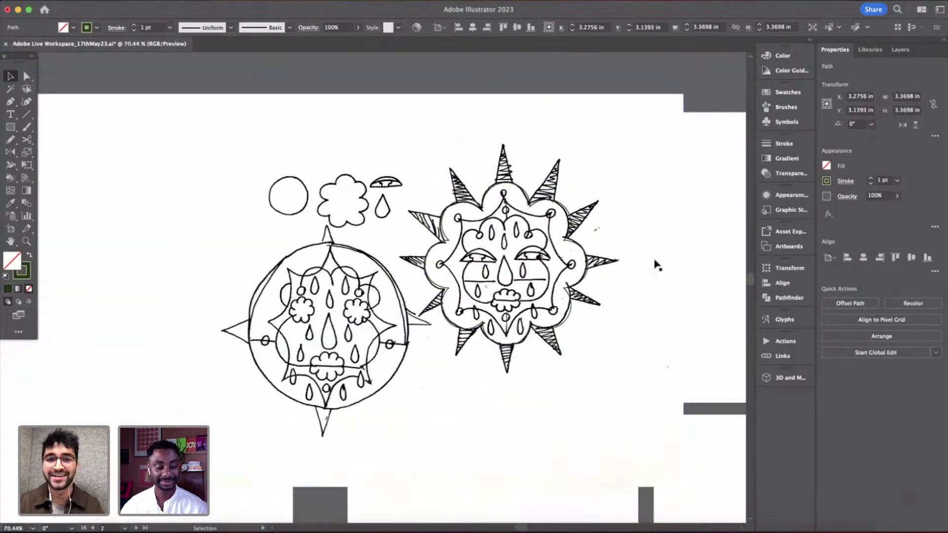
pyautogui.scroll(3, 656, 265)
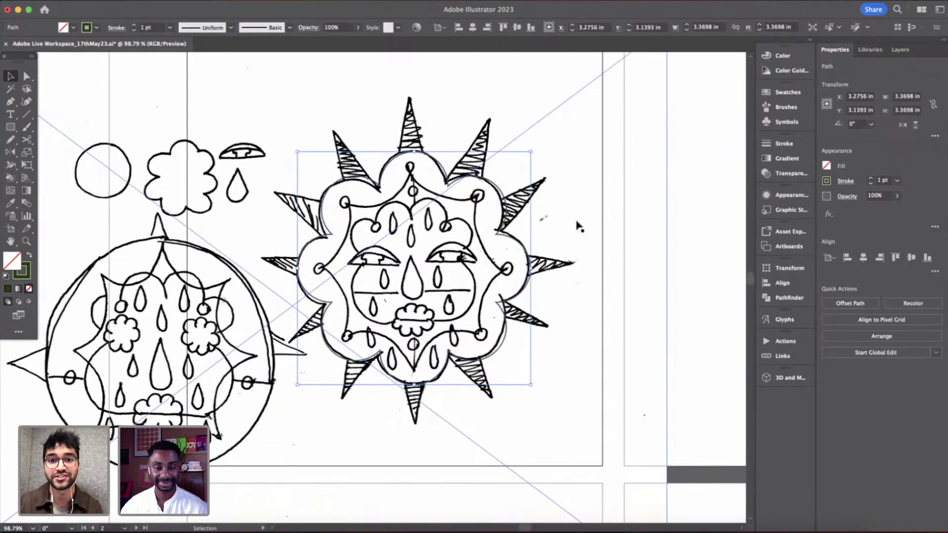
pyautogui.scroll(4, 494, 203)
pyautogui.scroll(-9, 494, 202)
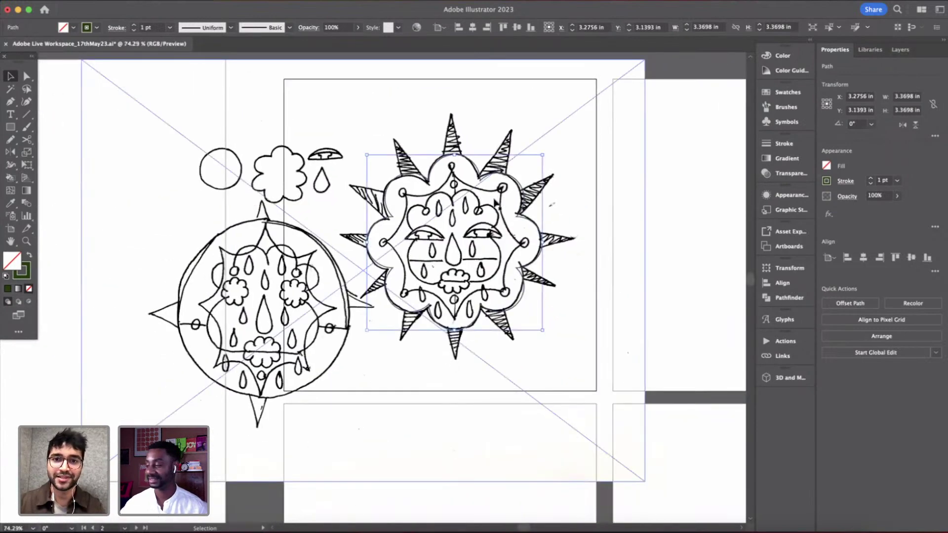
# - Lower the opacity of the linked sketch image on the square artboards to about 26%
pyautogui.click(559, 263)
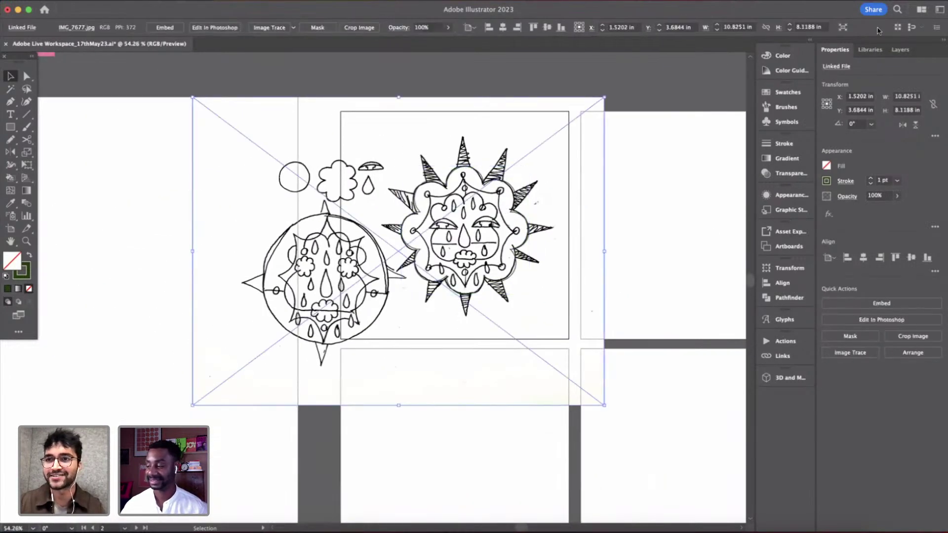
pyautogui.click(897, 196)
pyautogui.moveTo(896, 210); pyautogui.dragTo(870, 212)
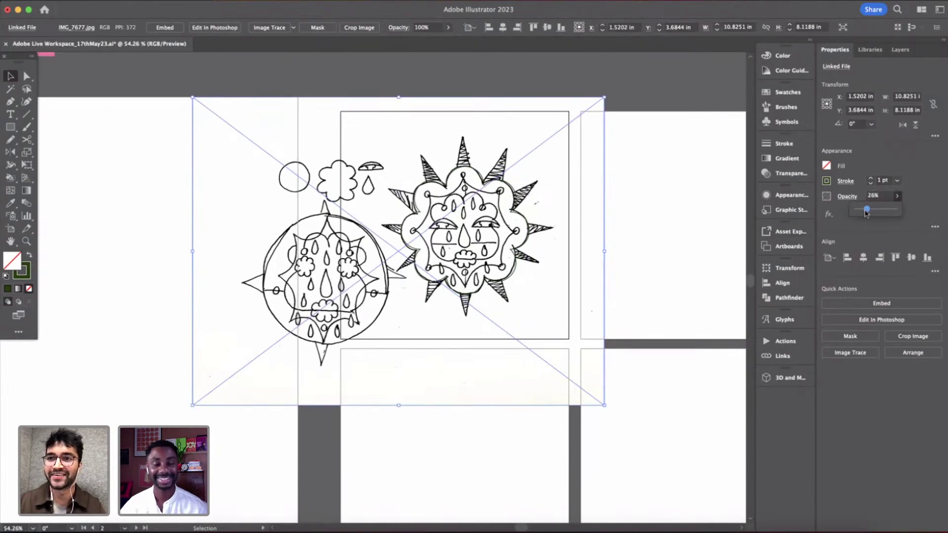
pyautogui.click(659, 256)
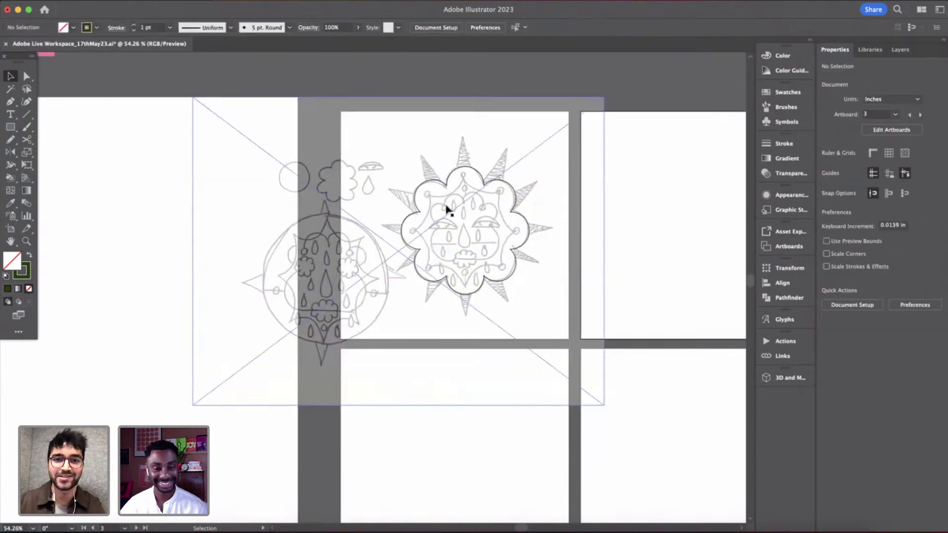
pyautogui.scroll(5, 449, 209)
pyautogui.scroll(-4, 504, 185)
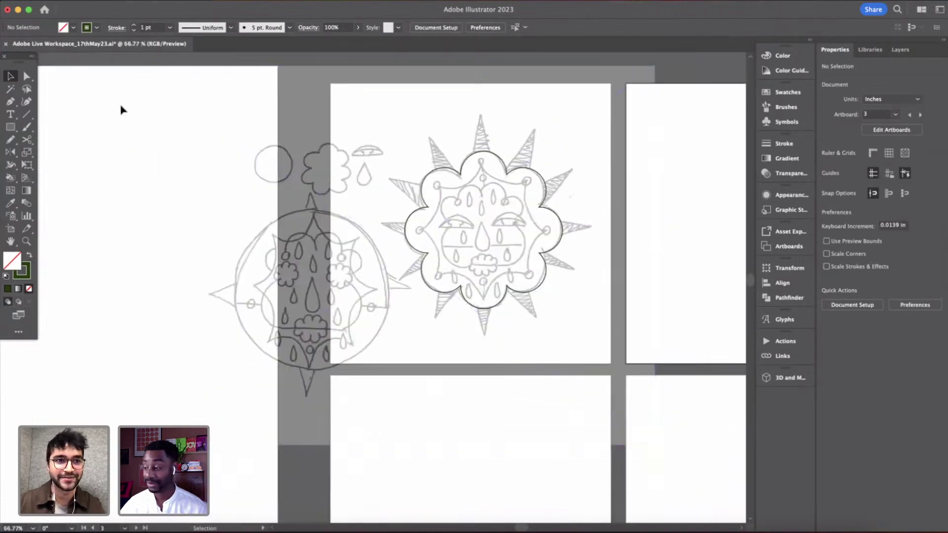
pyautogui.moveTo(9, 127); pyautogui.dragTo(62, 165)
pyautogui.moveTo(435, 138); pyautogui.dragTo(460, 186)
pyautogui.press('Delete')
# - Draw a 12-pointed star about 3 in wide with the Star tool over the sun sketch
pyautogui.moveTo(10, 126); pyautogui.dragTo(85, 178)
pyautogui.moveTo(414, 150); pyautogui.dragTo(515, 219)
pyautogui.hotkey('ctrl', 'z')
pyautogui.hscroll(8, 589, 203)
pyautogui.press('Up')
pyautogui.press('Up')
pyautogui.press('Up')
pyautogui.press('Up')
pyautogui.press('Up')
pyautogui.press('Up')
pyautogui.press('Up')
pyautogui.press('Up')
pyautogui.moveTo(513, 217); pyautogui.dragTo(318, 258)
pyautogui.press('v')
pyautogui.hscroll(-3, 543, 217)
# - Centre the eight-lobed outline and the 12-pointed star horizontally and vertically on the sketch's artboard
pyautogui.click(384, 260)
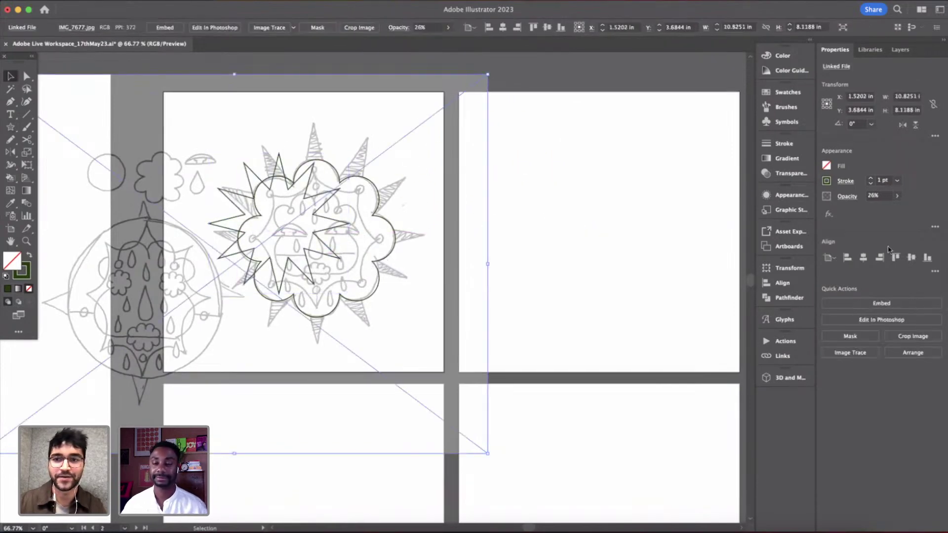
pyautogui.click(392, 249)
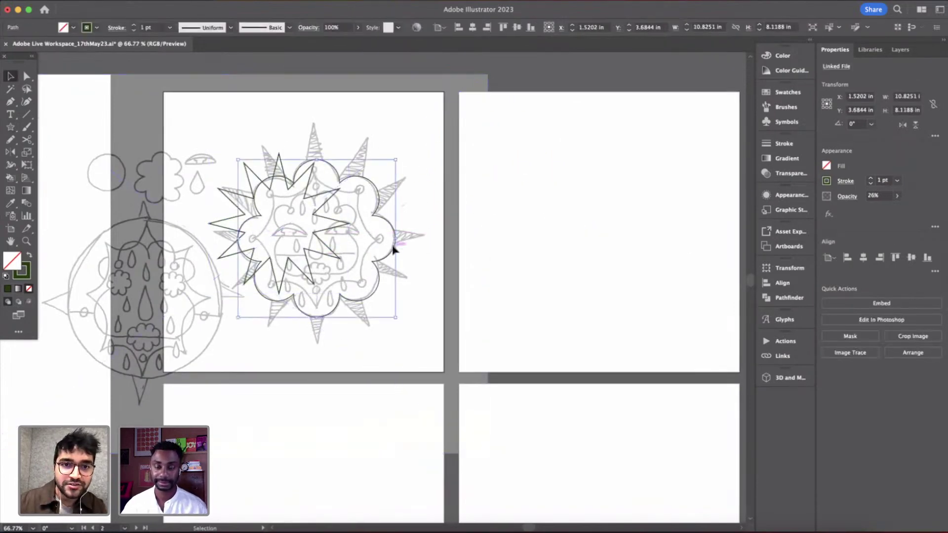
pyautogui.click(863, 259)
pyautogui.click(912, 259)
pyautogui.hscroll(-2, 445, 242)
pyautogui.scroll(5, 417, 236)
pyautogui.click(376, 210)
pyautogui.click(879, 257)
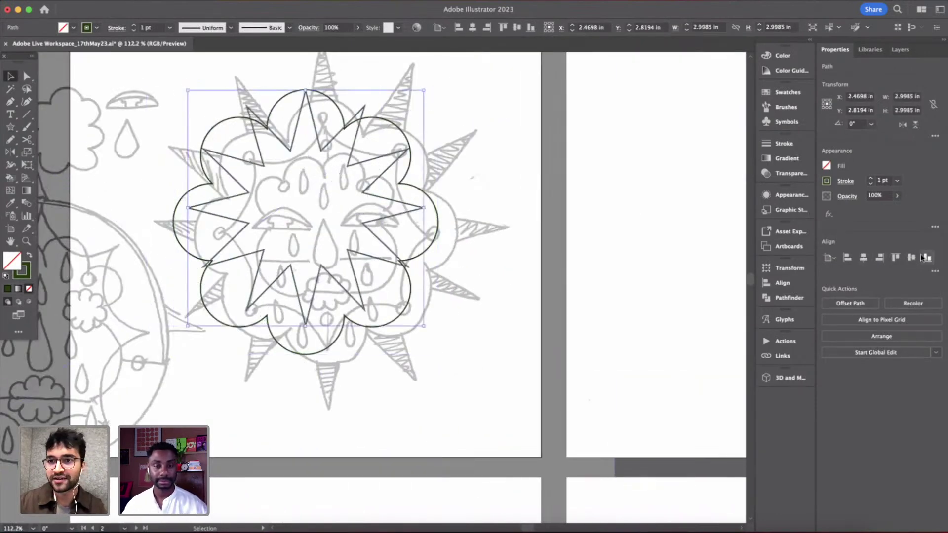
pyautogui.click(911, 257)
# - Enlarge the 12-pointed star about its centre to about 4.22 in wide to match the sketch's outer rays
pyautogui.moveTo(423, 339)
pyautogui.mouseDown()
pyautogui.moveTo(499, 393)
pyautogui.moveTo(500, 365)
pyautogui.mouseUp()
pyautogui.scroll(-5, 492, 389)
pyautogui.click(597, 347)
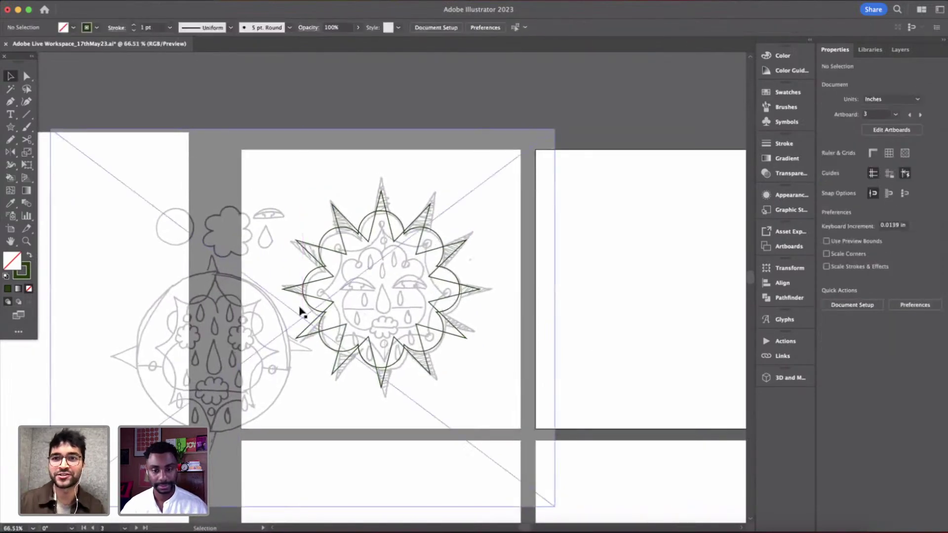
pyautogui.scroll(5, 302, 312)
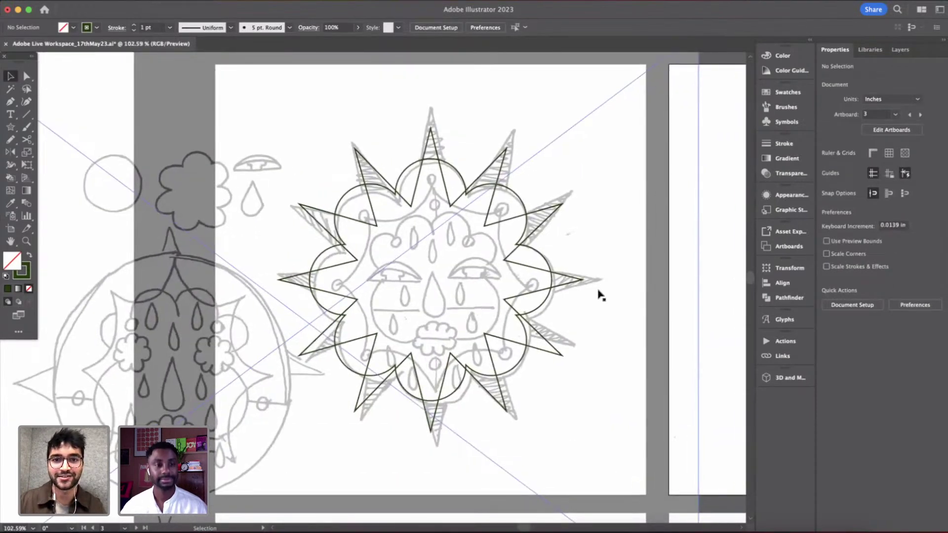
pyautogui.scroll(-3, 599, 296)
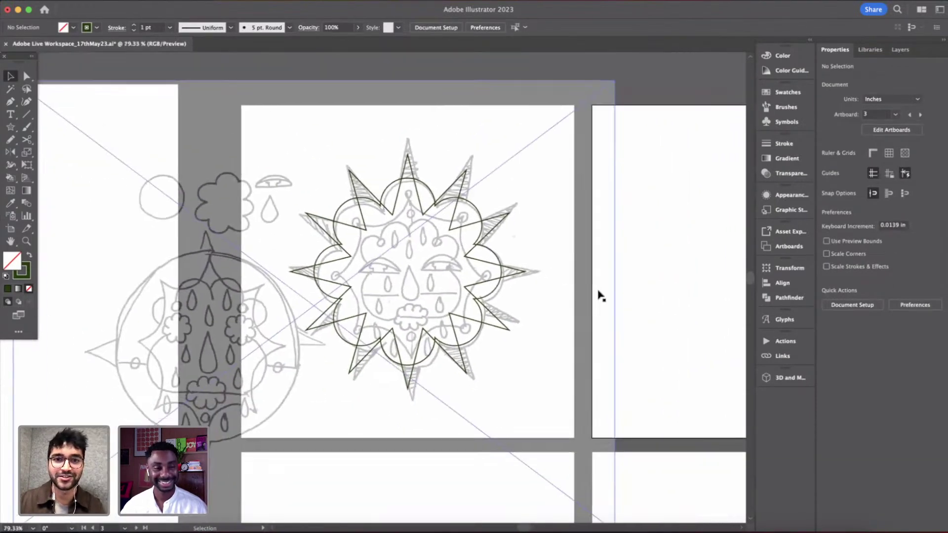
# - Draw an eight-pointed star about 4.75 in wide on the empty neighbouring artboard and centre it there
pyautogui.click(10, 125)
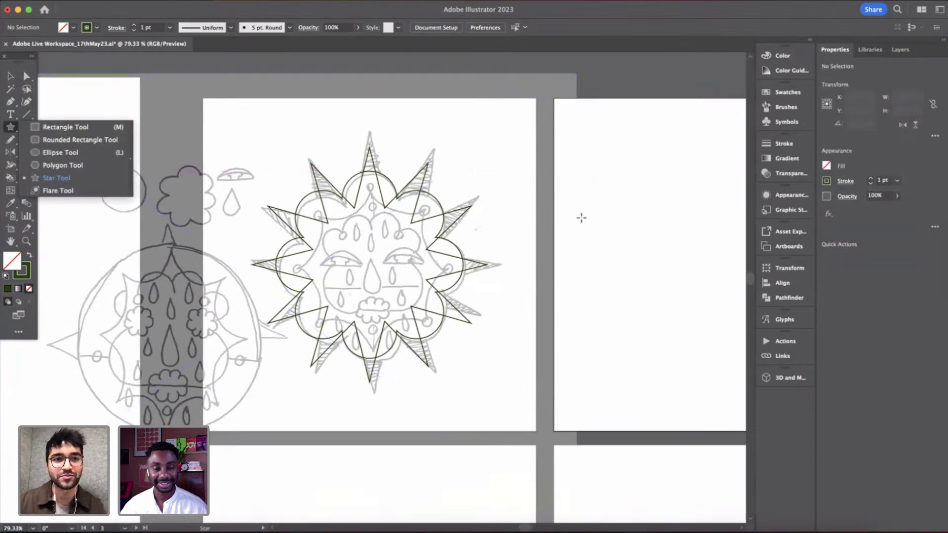
pyautogui.click(600, 222)
pyautogui.click(449, 306)
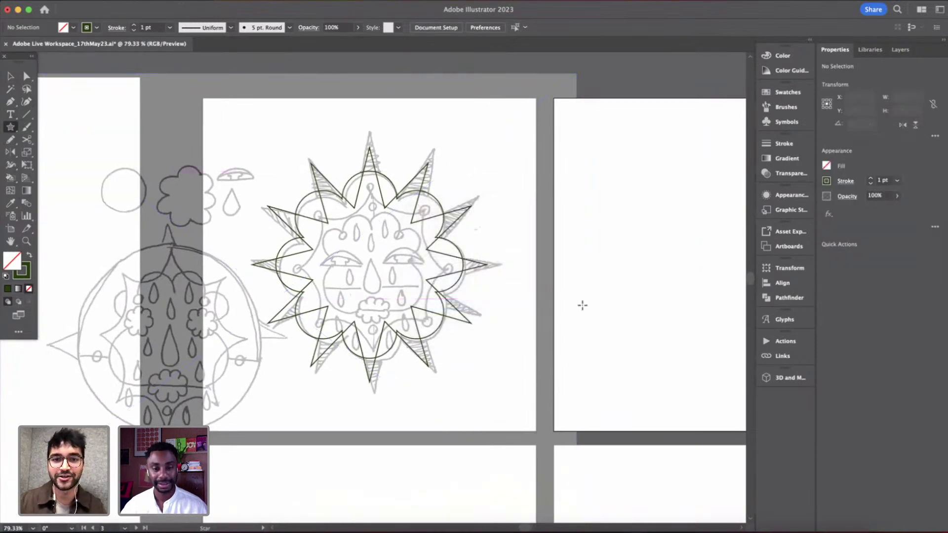
pyautogui.scroll(-2, 582, 303)
pyautogui.moveTo(548, 240); pyautogui.dragTo(647, 321)
pyautogui.press('Down')
pyautogui.press('Down')
pyautogui.press('Down')
pyautogui.press('Down')
pyautogui.press('v')
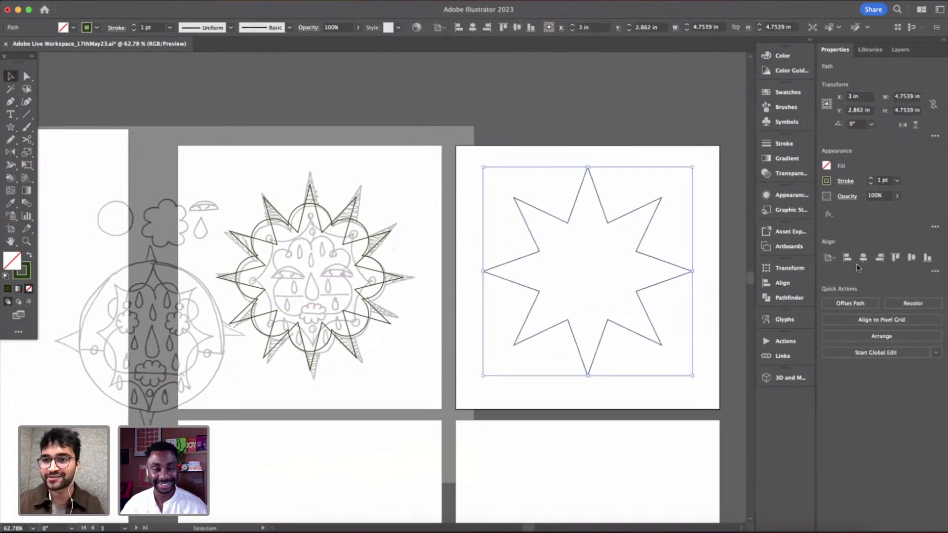
pyautogui.click(912, 258)
# - Round all eight inner corners of the eight-pointed star to the maximum radius, forming concave arcs between its points
pyautogui.hscroll(2, 616, 326)
pyautogui.scroll(3, 615, 326)
pyautogui.press('a')
pyautogui.click(554, 314)
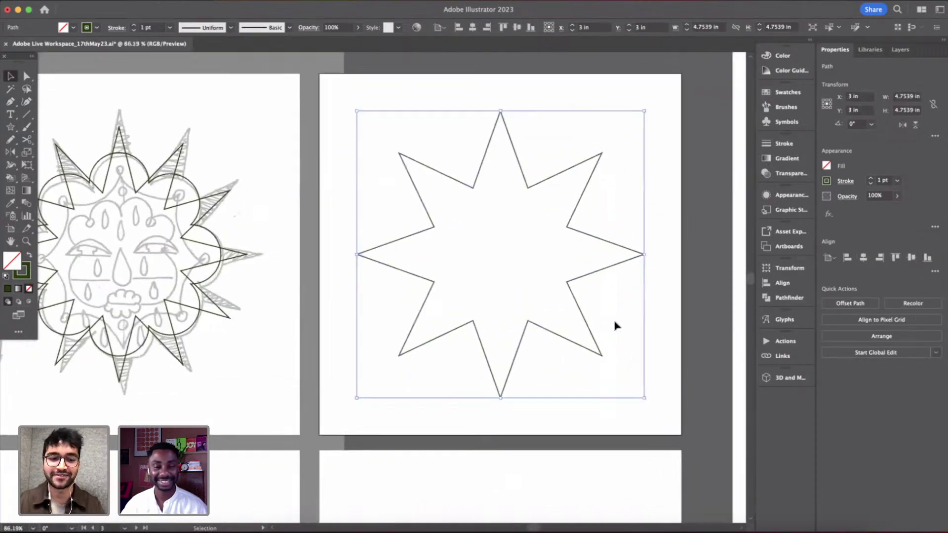
pyautogui.click(528, 321)
pyautogui.keyDown('shift'); pyautogui.click(473, 322); pyautogui.keyUp('shift')
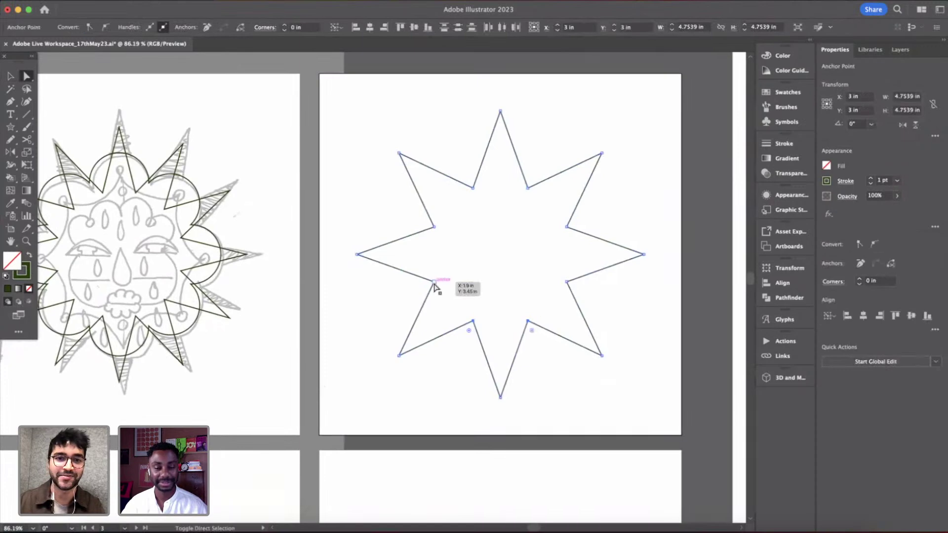
pyautogui.keyDown('shift'); pyautogui.click(434, 283); pyautogui.keyUp('shift')
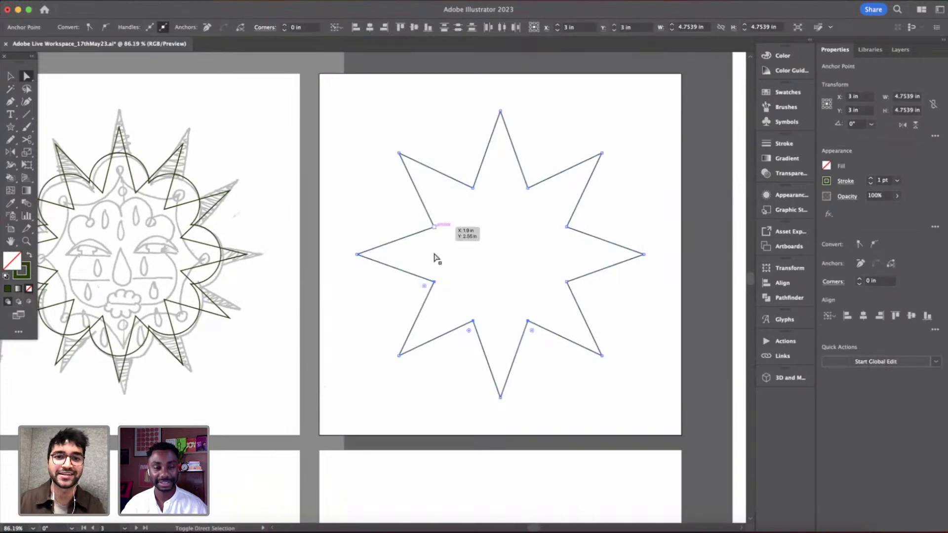
pyautogui.keyDown('shift'); pyautogui.click(528, 188); pyautogui.keyUp('shift')
pyautogui.keyDown('shift'); pyautogui.click(567, 227); pyautogui.keyUp('shift')
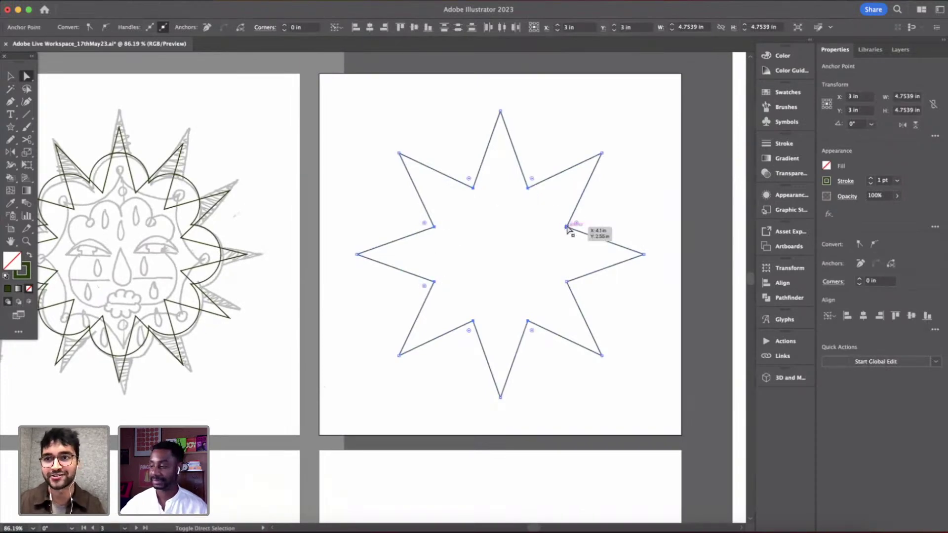
pyautogui.keyDown('shift'); pyautogui.click(567, 283); pyautogui.keyUp('shift')
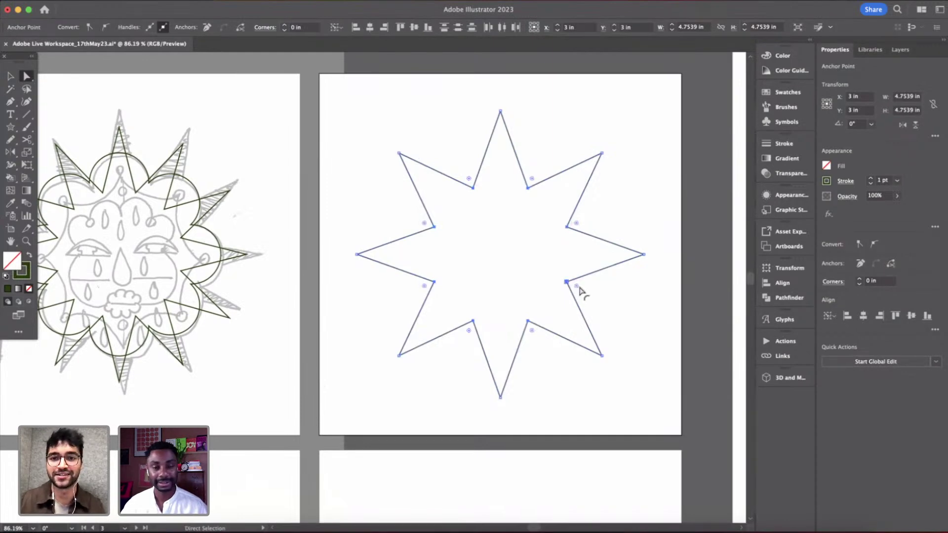
pyautogui.moveTo(576, 286); pyautogui.dragTo(717, 373)
pyautogui.click(568, 255)
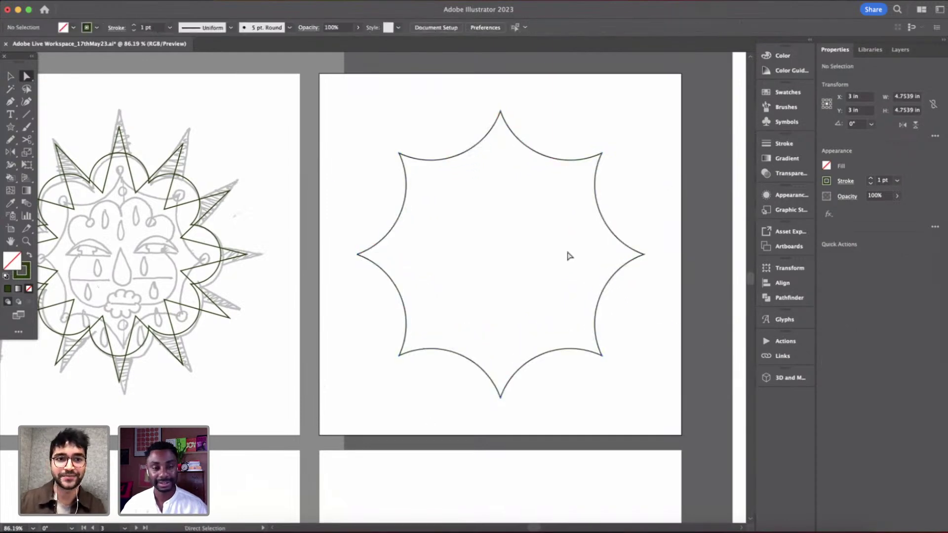
# - Move the curved eight-pointed star over the sun sketch on the adjacent artboard
pyautogui.scroll(-4, 568, 254)
pyautogui.press('v')
pyautogui.moveTo(591, 281)
pyautogui.mouseDown()
pyautogui.moveTo(348, 296)
pyautogui.moveTo(335, 288)
pyautogui.mouseUp()
pyautogui.hscroll(-3, 333, 288)
pyautogui.scroll(4, 333, 287)
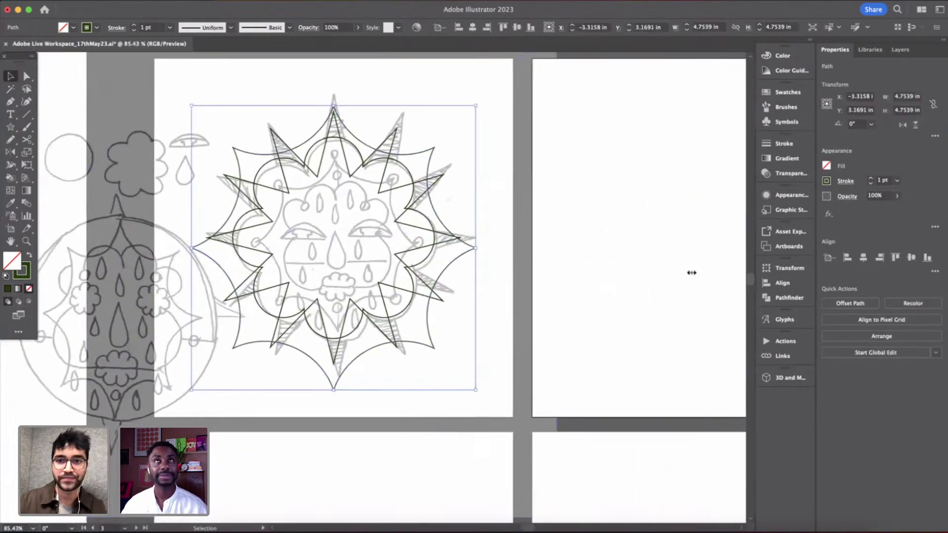
# - Centre the curved star horizontally and vertically on the sketch's artboard
pyautogui.click(864, 259)
pyautogui.press('super+z')
pyautogui.click(496, 314)
pyautogui.click(629, 307)
pyautogui.click(459, 258)
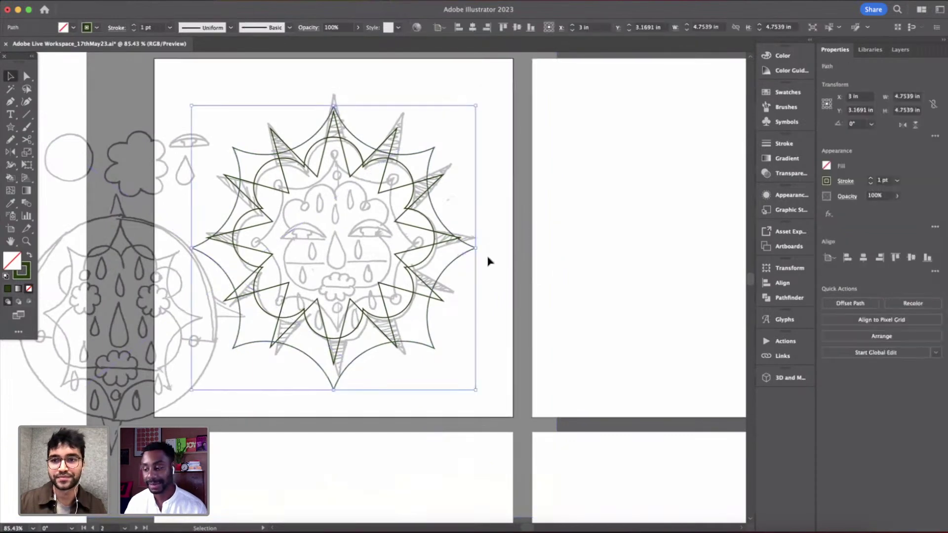
pyautogui.click(911, 258)
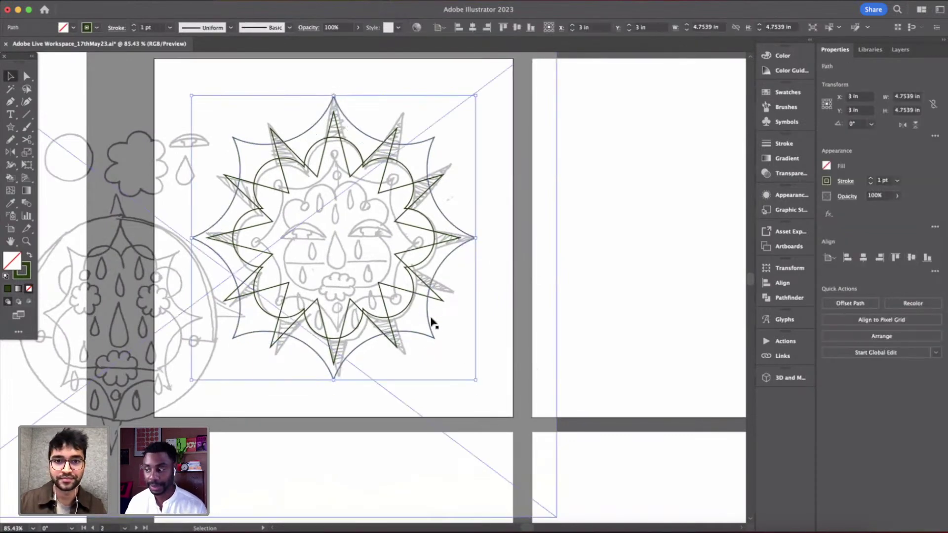
# - Shrink the curved star about its centre to about 2.85 in wide to match the sketch's inner face outline
pyautogui.moveTo(475, 381); pyautogui.dragTo(420, 344)
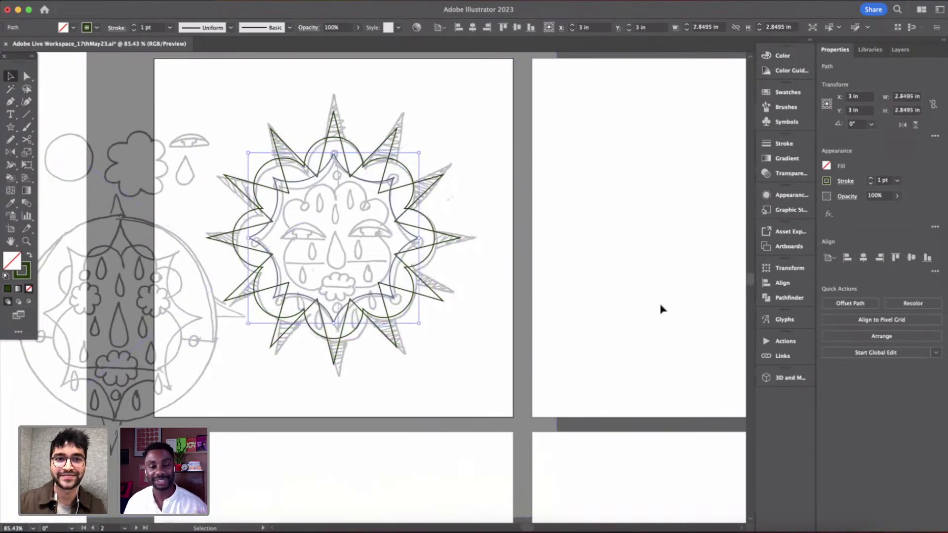
pyautogui.click(660, 309)
pyautogui.scroll(3, 398, 197)
pyautogui.scroll(-5, 493, 220)
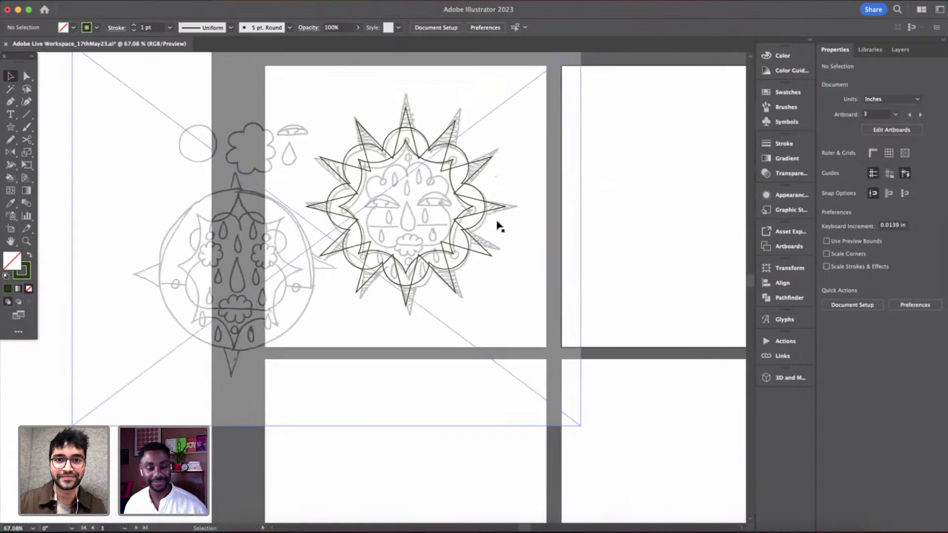
pyautogui.scroll(1, 500, 220)
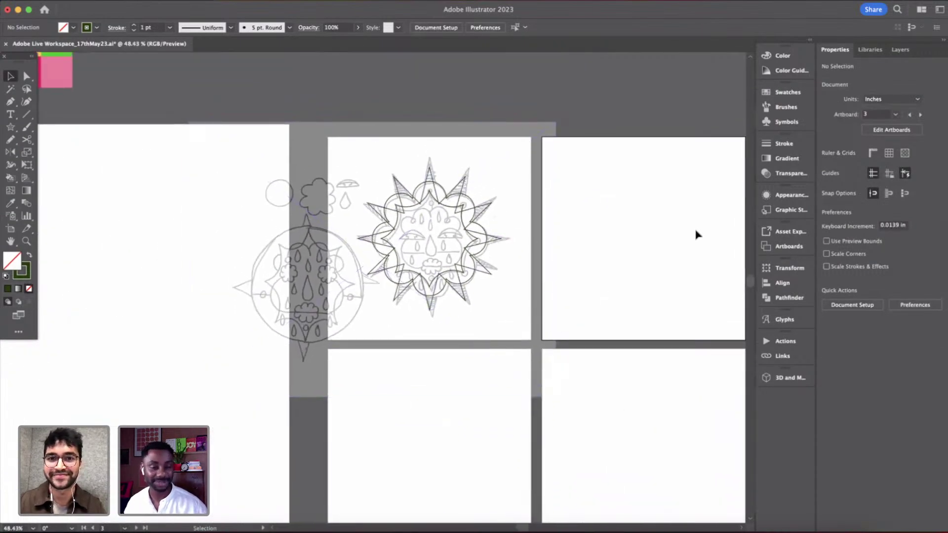
pyautogui.scroll(1, 697, 234)
# - Move the linked sketch image onto a new layer, keeping its position on the artboards
pyautogui.click(518, 275)
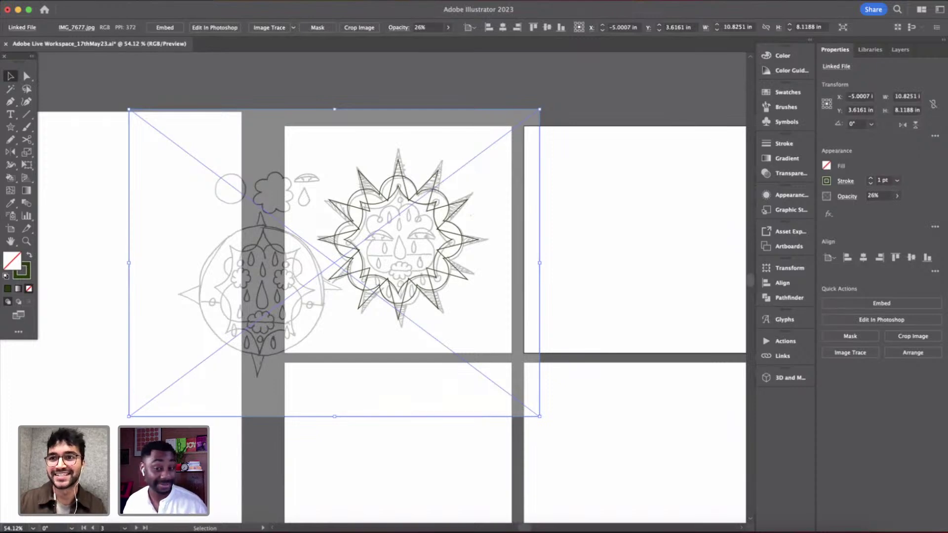
pyautogui.click(901, 50)
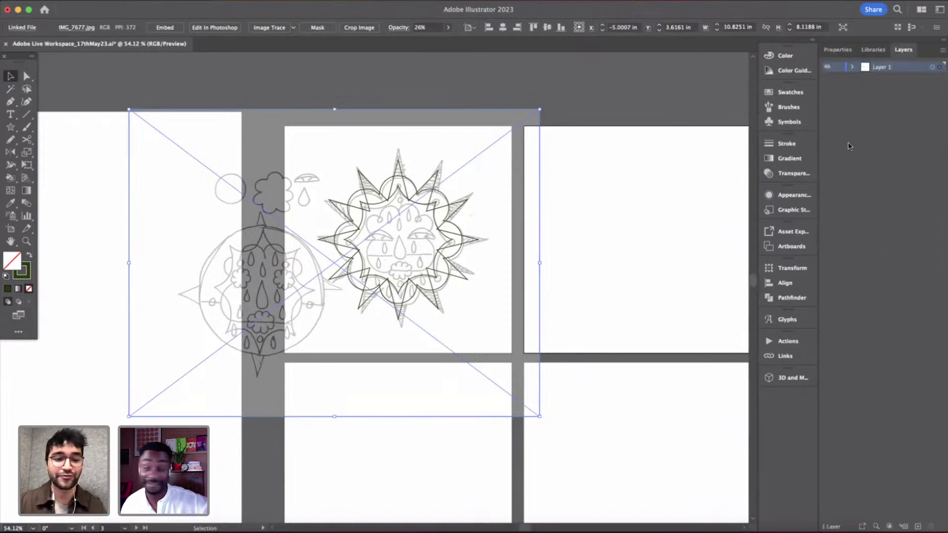
pyautogui.press('Delete')
pyautogui.click(918, 526)
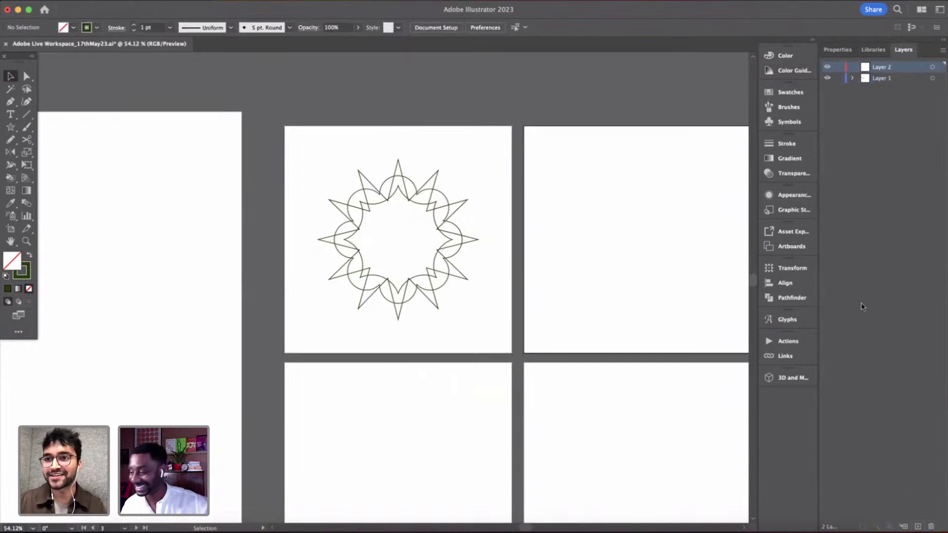
pyautogui.press('super+v')
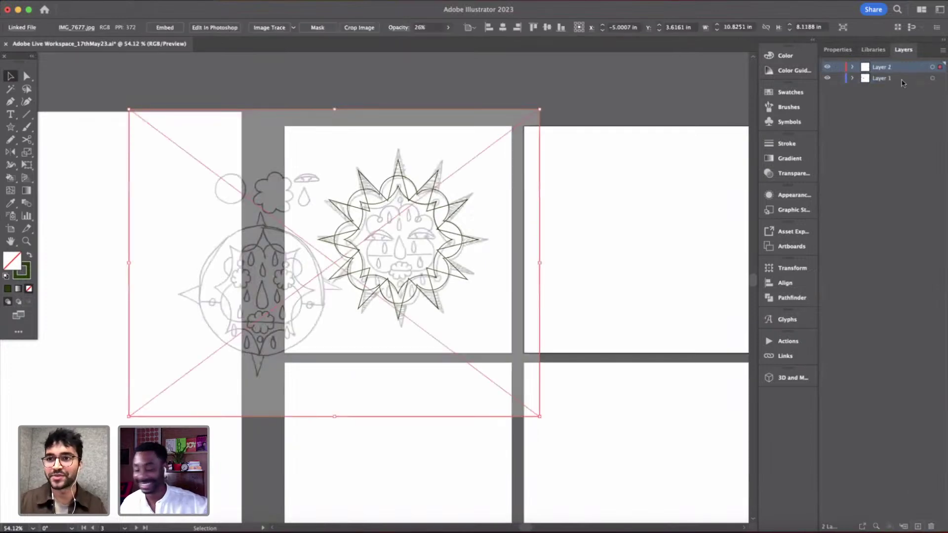
# - Place the sketch's Layer 2 below Layer 1, locked and hidden
pyautogui.moveTo(897, 72); pyautogui.dragTo(904, 114)
pyautogui.click(838, 78)
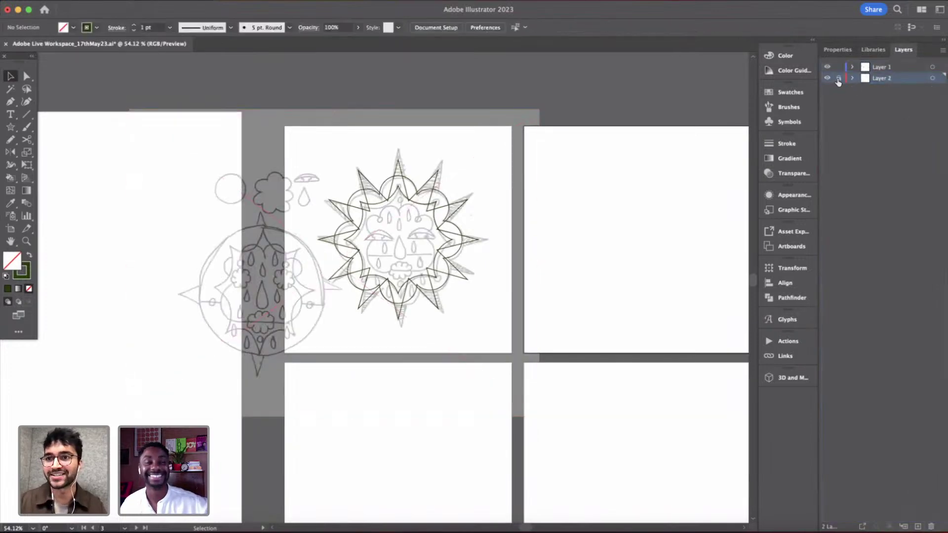
pyautogui.scroll(5, 428, 344)
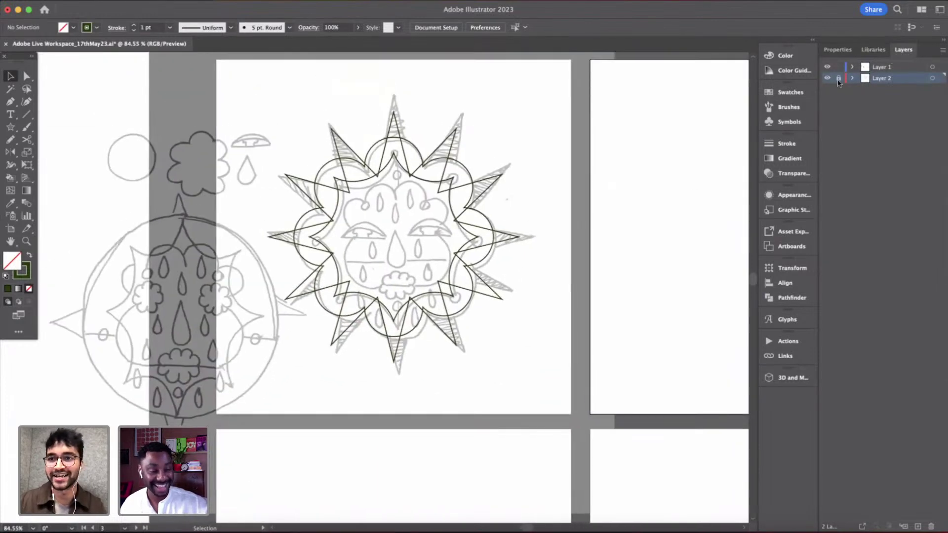
pyautogui.click(828, 78)
# - Give the eight-lobed shape a white fill and a black stroke
pyautogui.hscroll(-3, 486, 291)
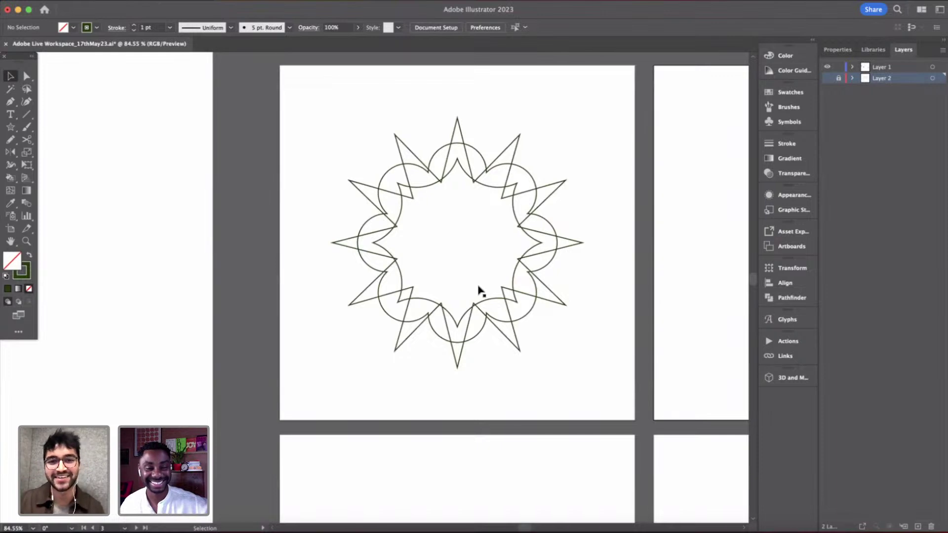
pyautogui.scroll(5, 548, 260)
pyautogui.scroll(-3, 571, 288)
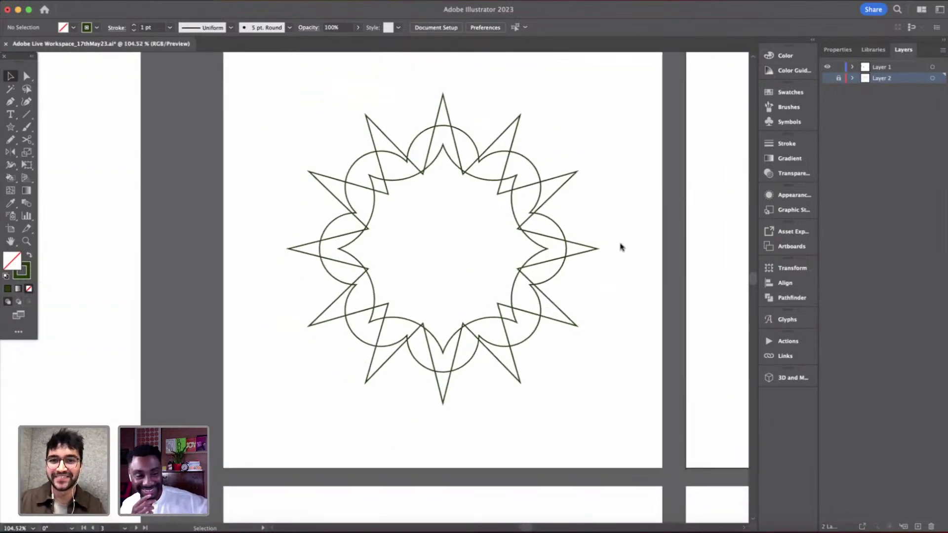
pyautogui.click(529, 340)
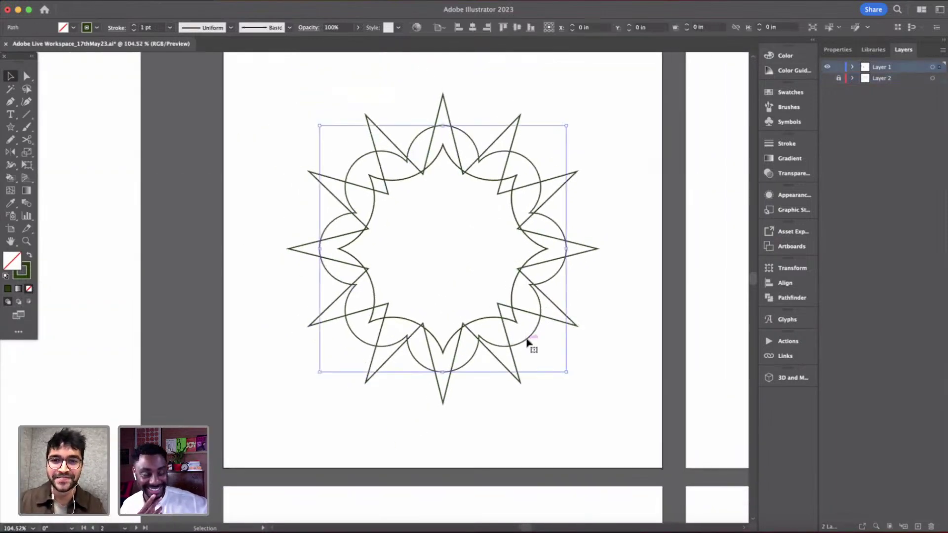
pyautogui.press('i')
pyautogui.click(588, 399)
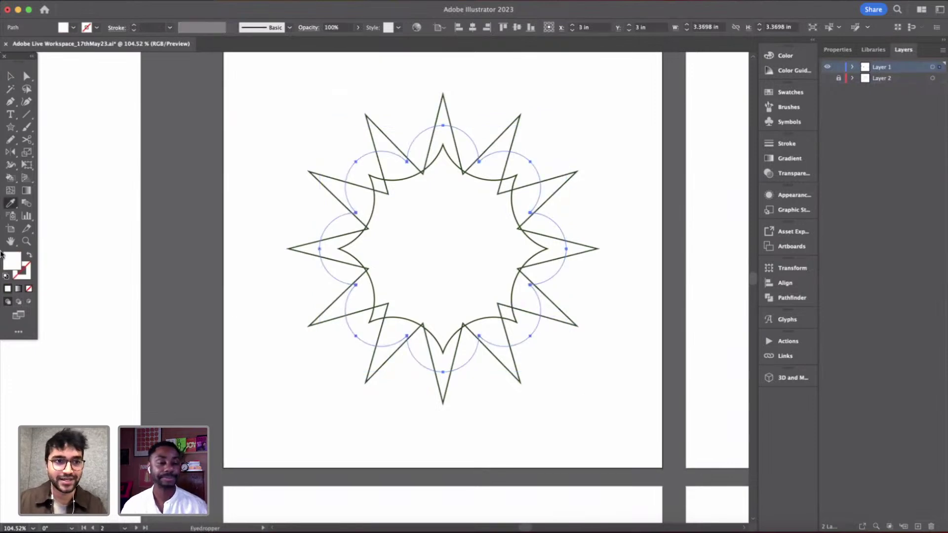
pyautogui.click(24, 278)
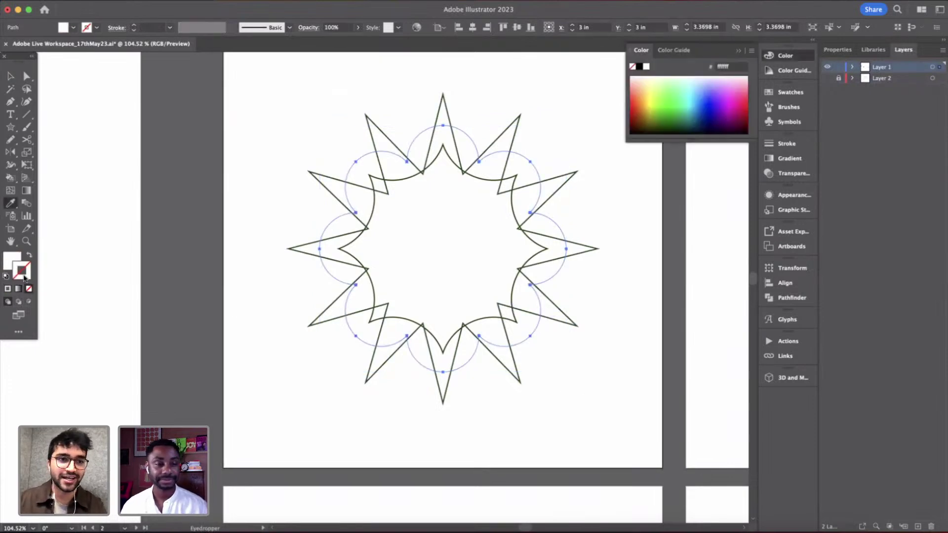
pyautogui.click(781, 94)
pyautogui.click(661, 121)
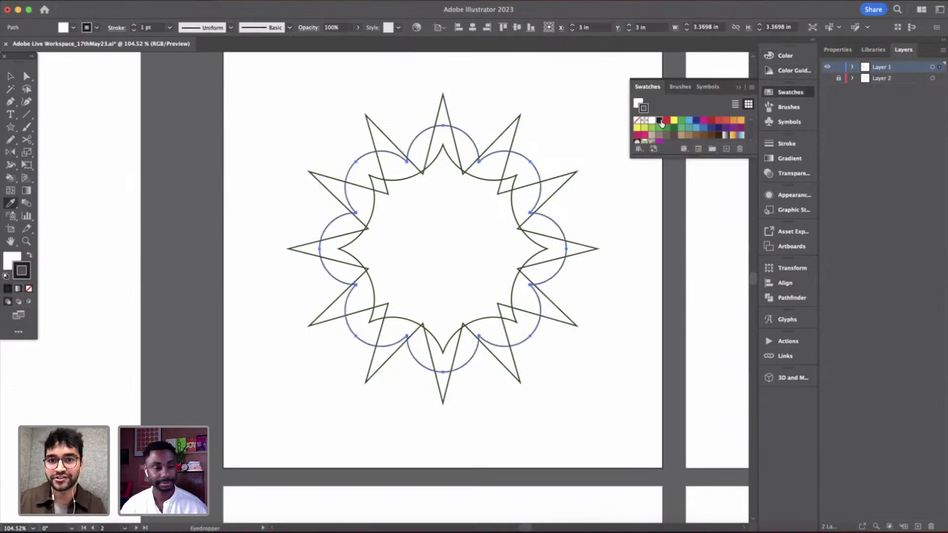
# - Give the twelve-pointed star the lobed shape's white fill and black stroke, and send it behind the other outlines
pyautogui.press('v')
pyautogui.click(615, 389)
pyautogui.click(568, 316)
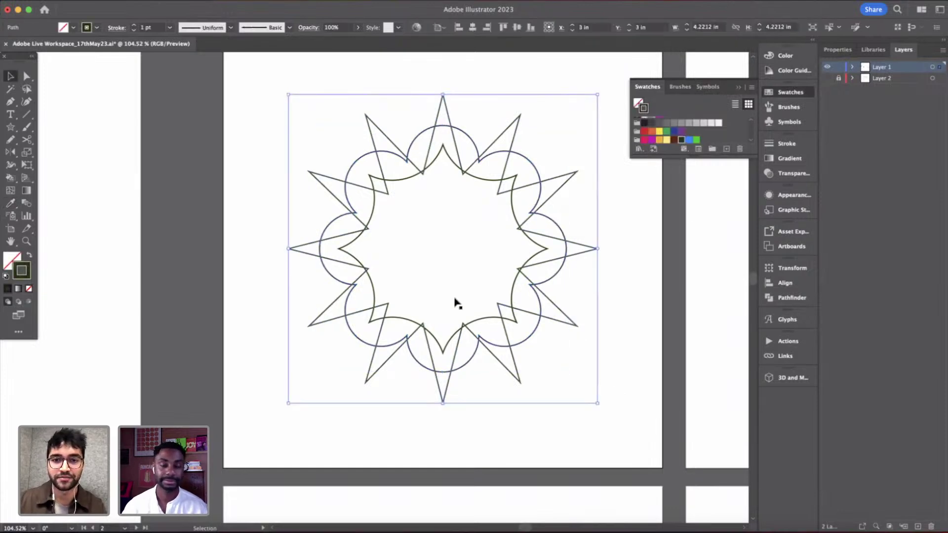
pyautogui.press('i')
pyautogui.click(518, 338)
pyautogui.press('super+shift+[')
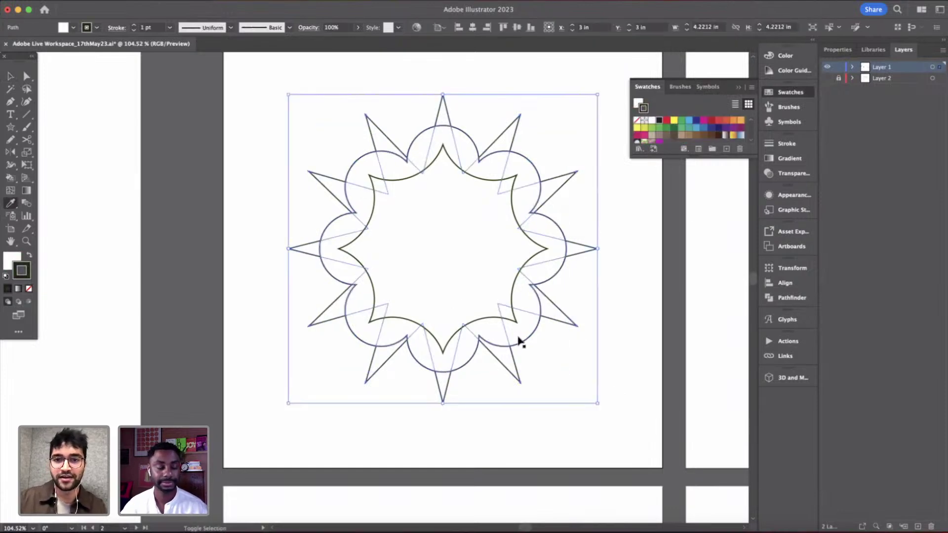
pyautogui.press('v')
pyautogui.click(645, 345)
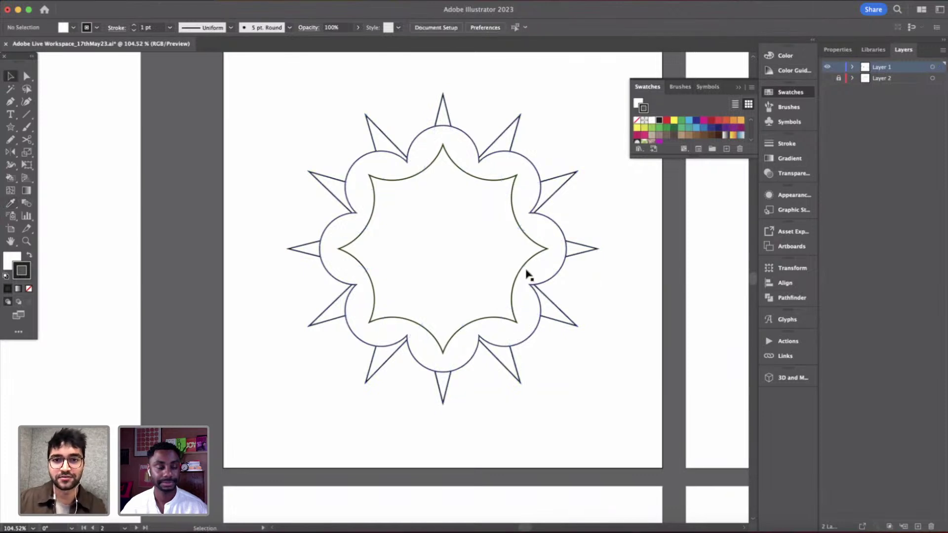
# - Copy the lobed shape's white fill and black stroke onto the inner curved star
pyautogui.click(523, 261)
pyautogui.click(556, 291)
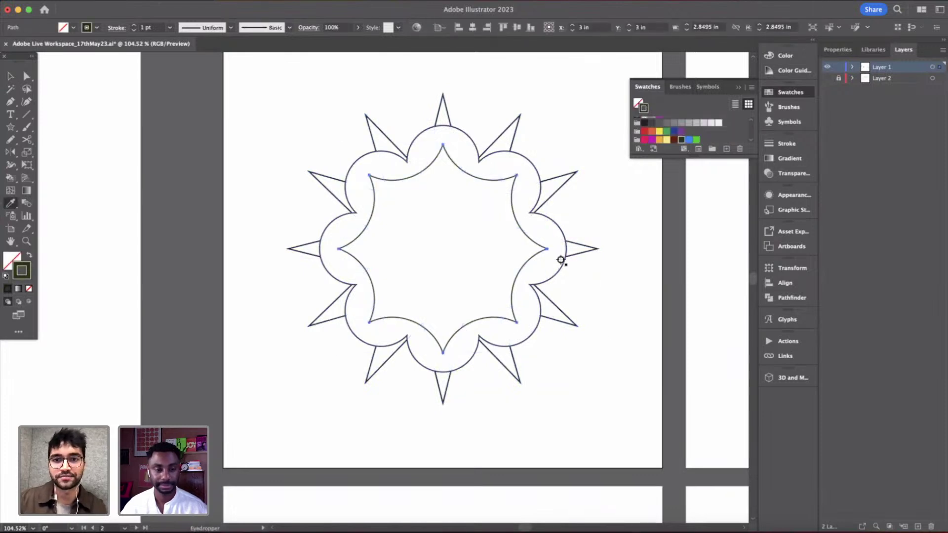
pyautogui.press('v')
pyautogui.click(611, 288)
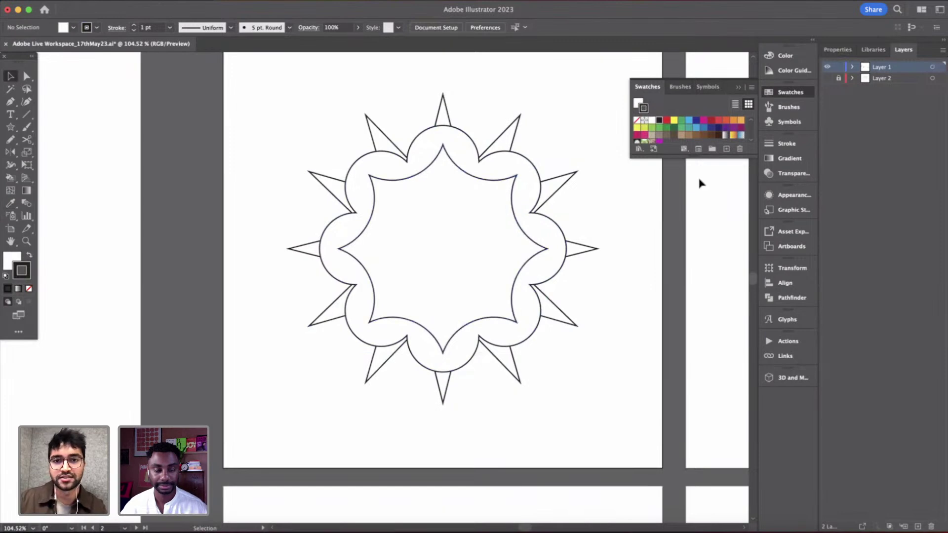
# - Show the sketch's Layer 2 and remove the fill from all three outlines, keeping their strokes
pyautogui.click(827, 78)
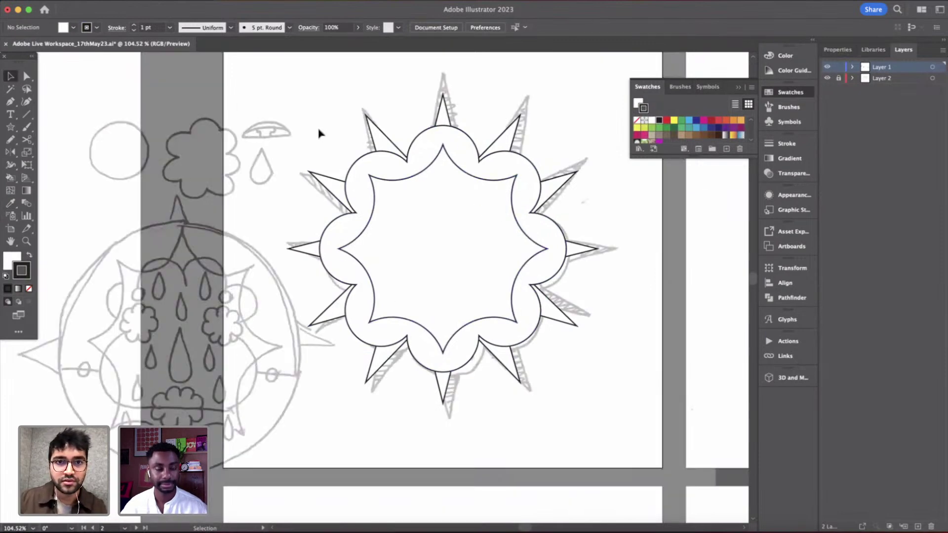
pyautogui.scroll(-3, 574, 229)
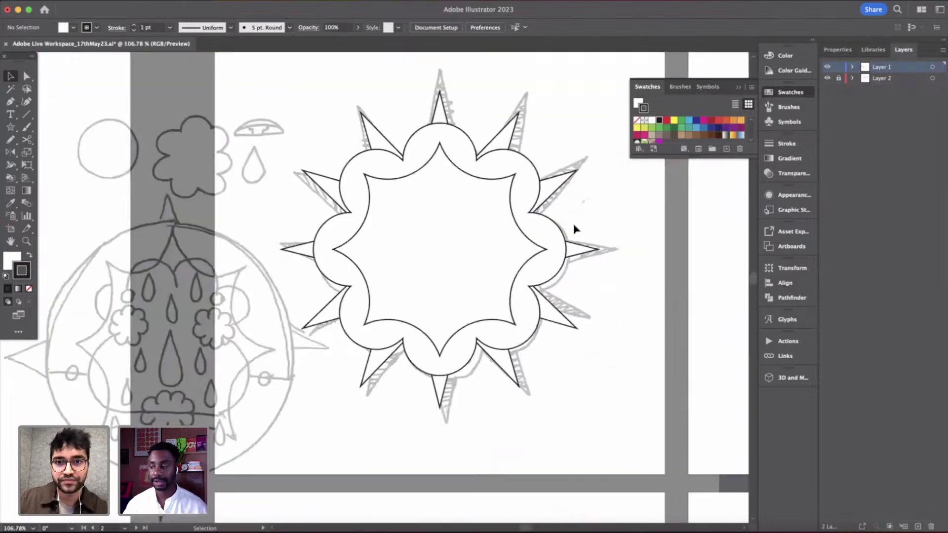
pyautogui.scroll(-1, 574, 229)
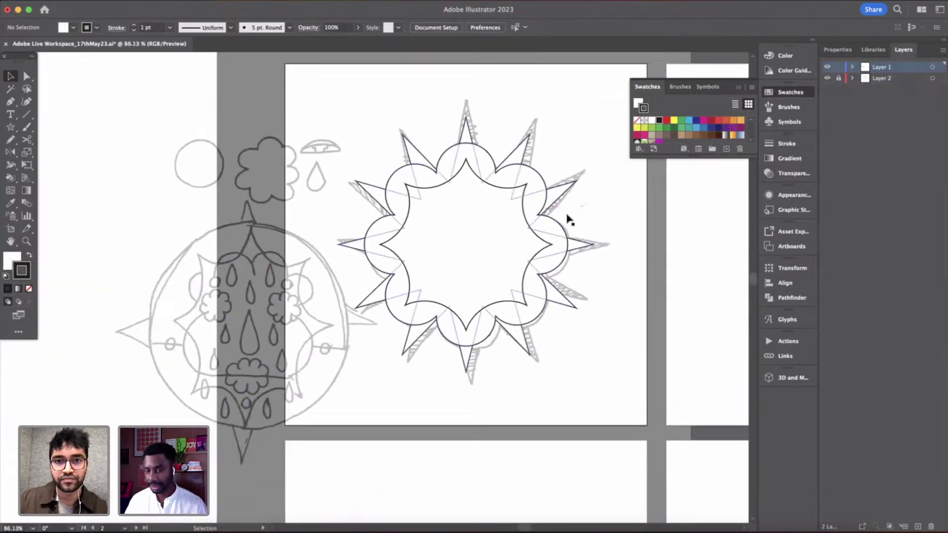
pyautogui.click(434, 282)
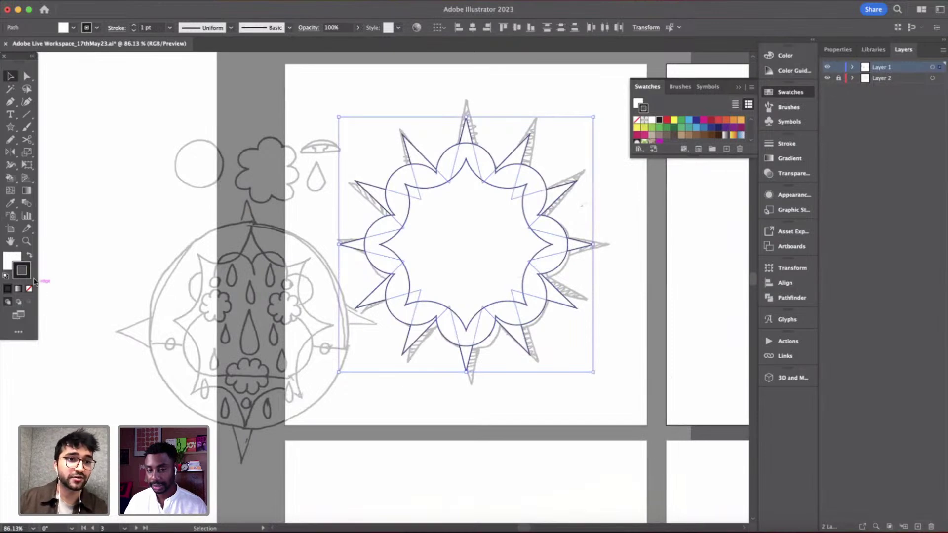
pyautogui.click(8, 261)
pyautogui.click(29, 289)
pyautogui.hscroll(5, 527, 307)
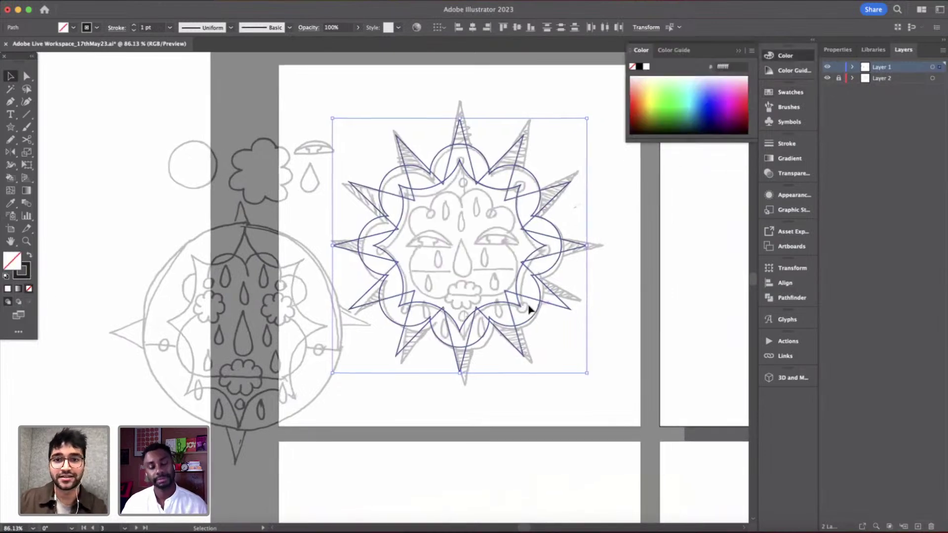
pyautogui.click(599, 299)
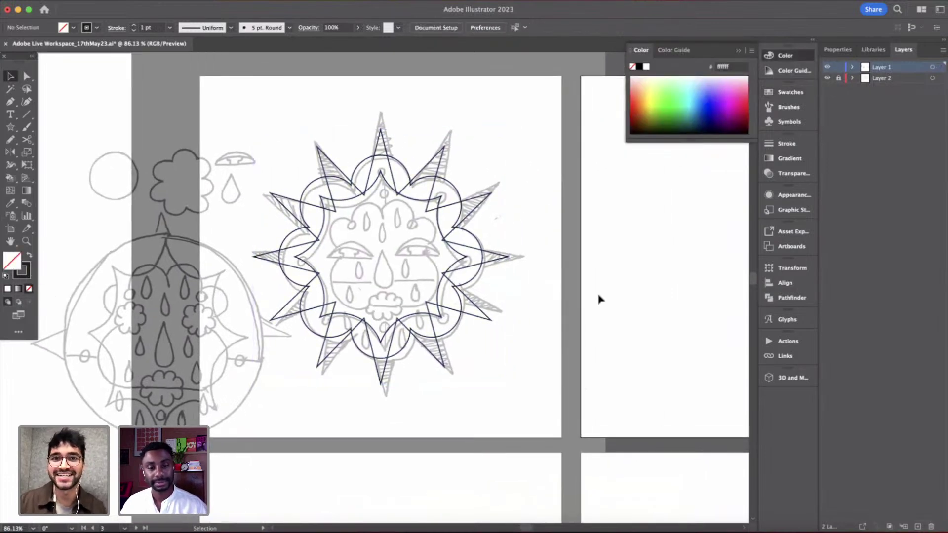
# - Draw a small circle about 0.12 in wide at the right-hand tip of the curved star
pyautogui.scroll(5, 376, 290)
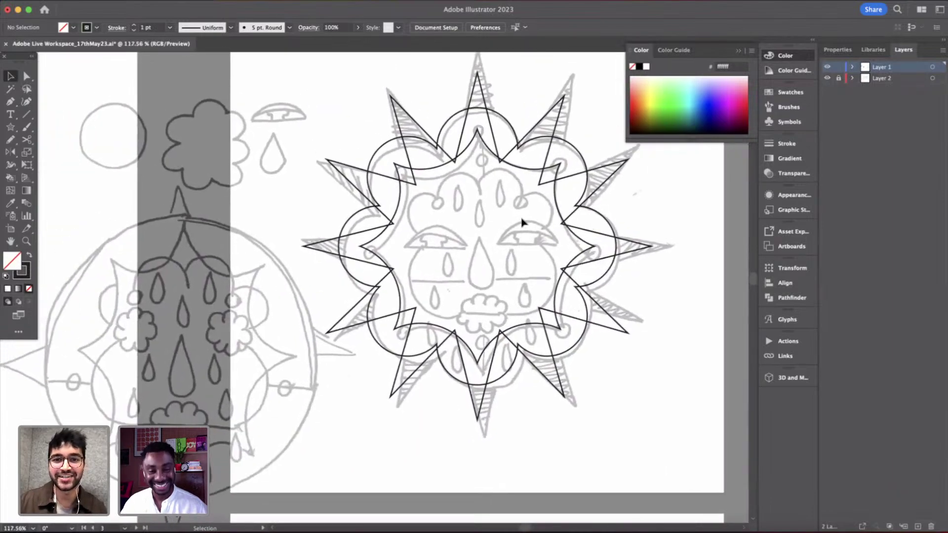
pyautogui.scroll(1, 523, 223)
pyautogui.scroll(-2, 537, 267)
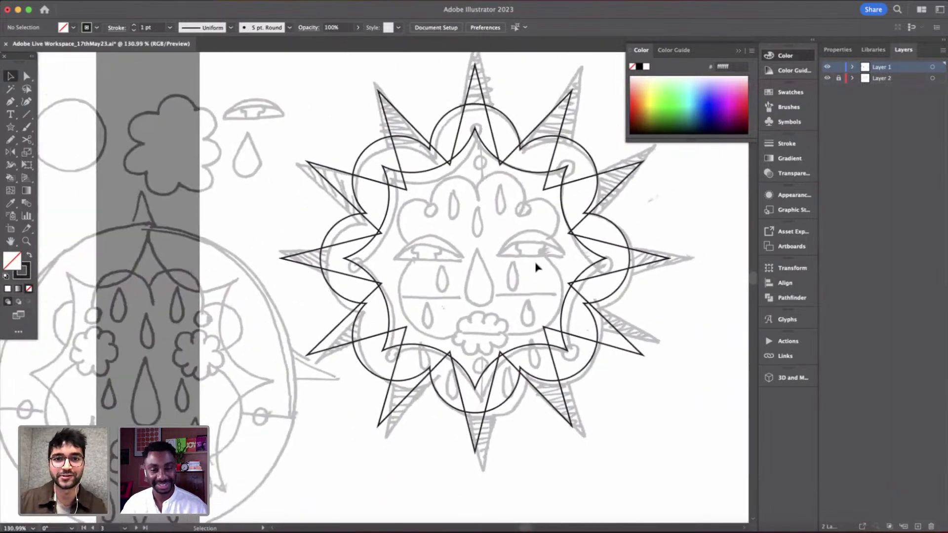
pyautogui.press('l')
pyautogui.scroll(3, 599, 278)
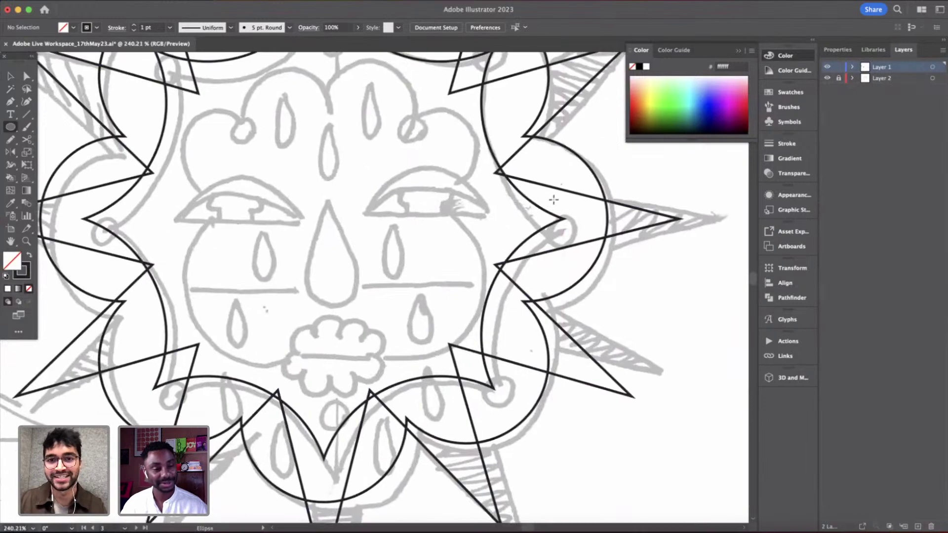
pyautogui.moveTo(563, 218); pyautogui.dragTo(565, 221)
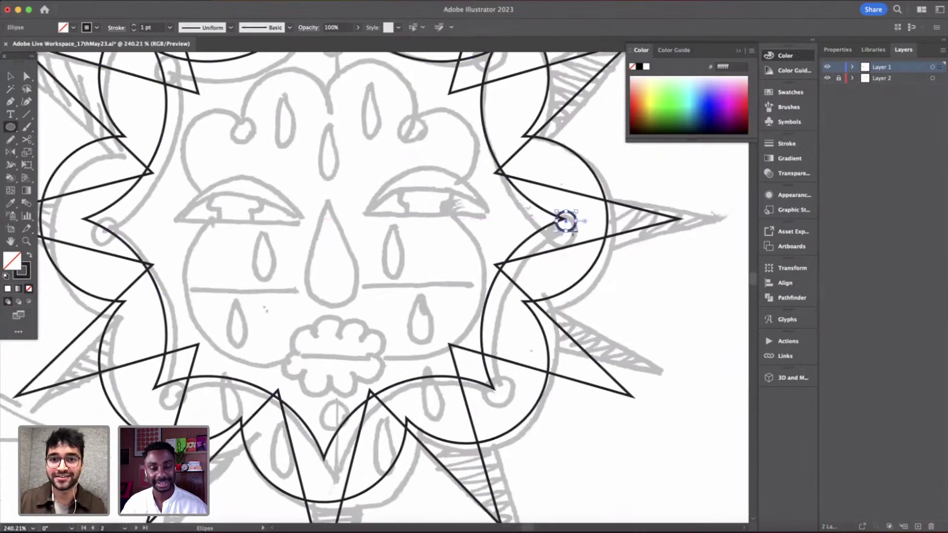
pyautogui.press('v')
pyautogui.scroll(3, 565, 220)
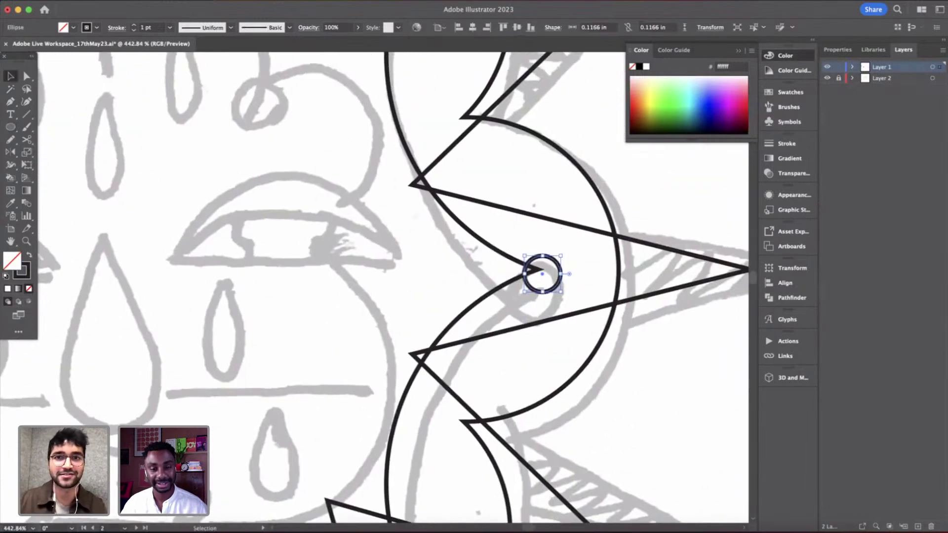
# - Align the small circle to the vertical centre of the artboard
pyautogui.click(842, 53)
pyautogui.click(900, 260)
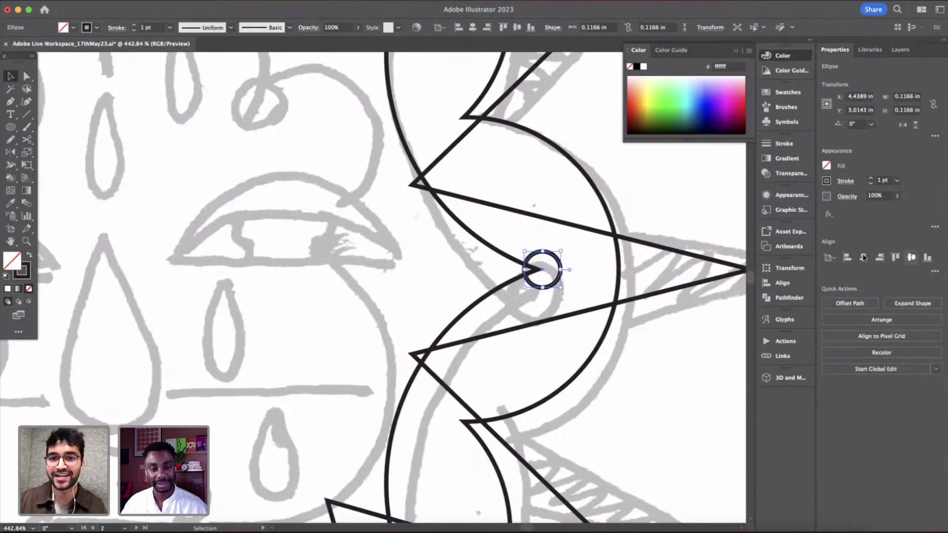
pyautogui.scroll(-3, 578, 278)
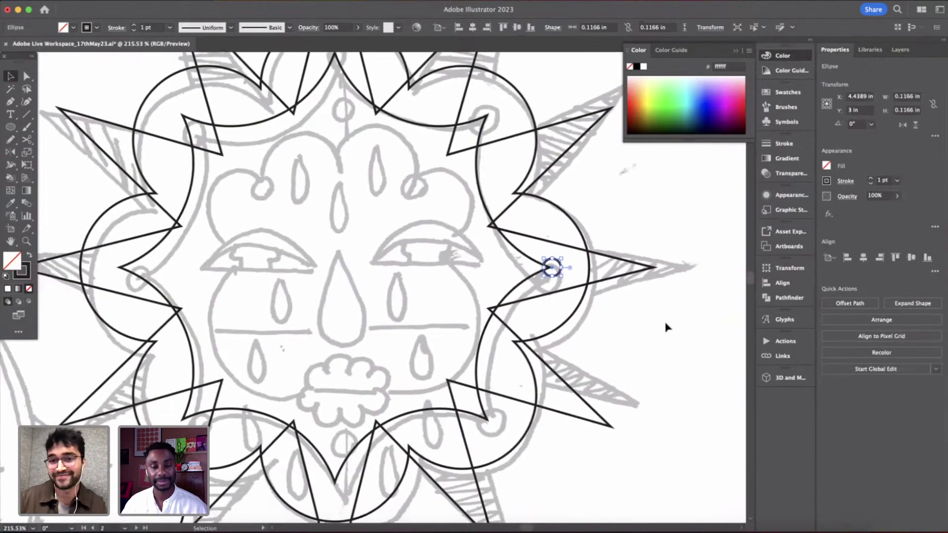
pyautogui.click(664, 326)
# - Copy the small circle horizontally to the opposite, left-hand tip of the curved star
pyautogui.scroll(-2, 659, 323)
pyautogui.hscroll(-1, 642, 309)
pyautogui.scroll(3, 626, 272)
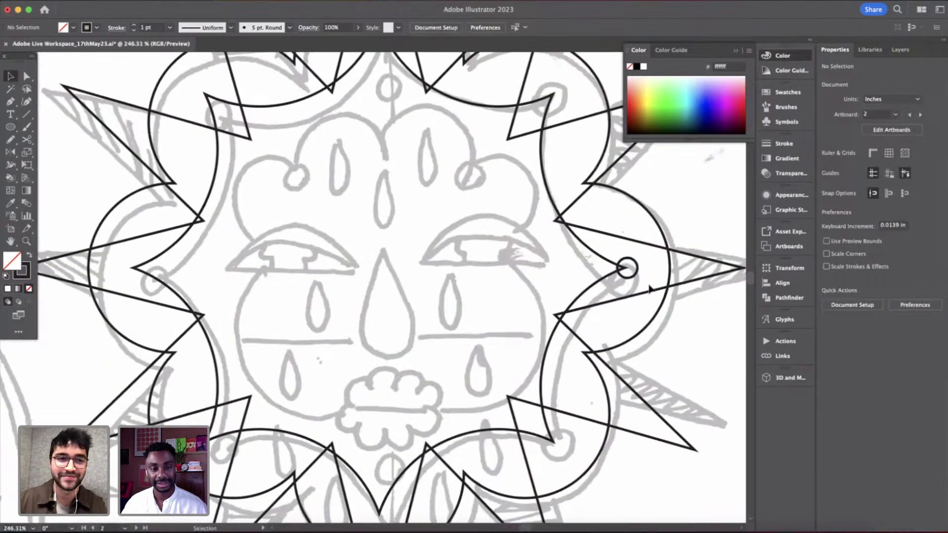
pyautogui.scroll(-1, 631, 271)
pyautogui.moveTo(631, 271); pyautogui.dragTo(238, 278)
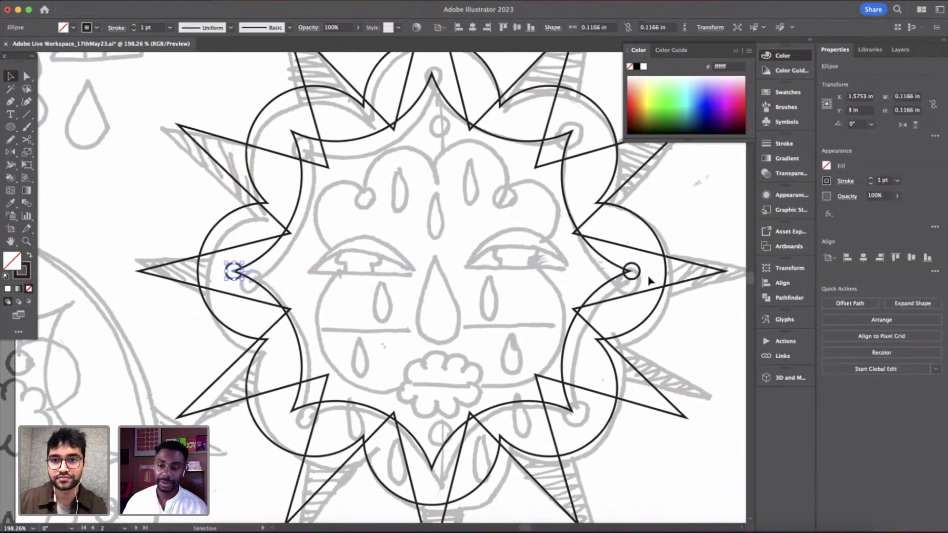
# - Rotate copies of the two opposite circles around their shared centre in 45° steps so every curved star tip has a circle
pyautogui.click(632, 271)
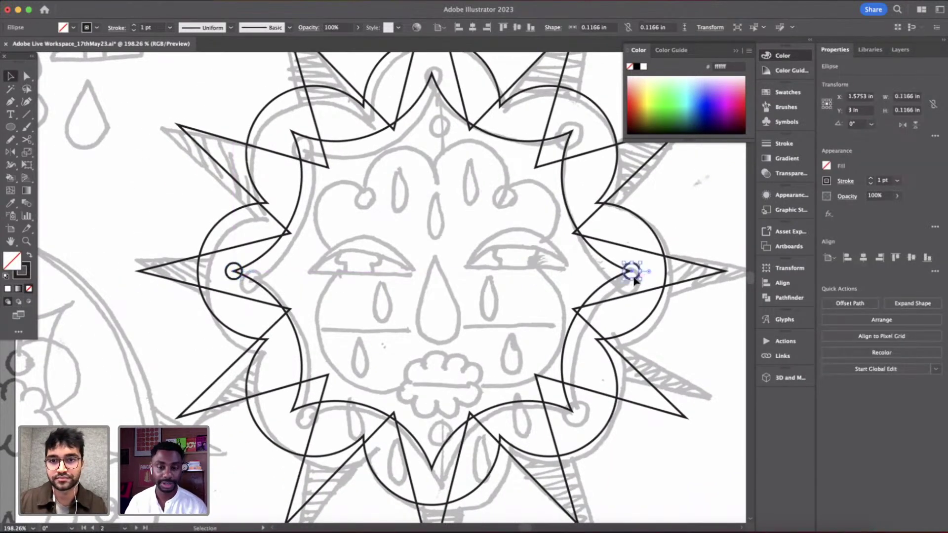
pyautogui.keyDown('shift'); pyautogui.click(236, 272); pyautogui.keyUp('shift')
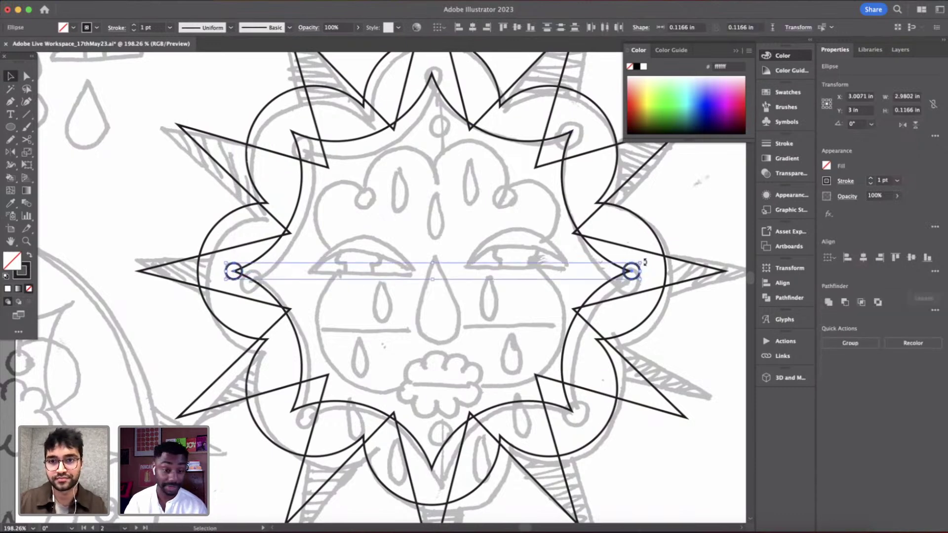
pyautogui.moveTo(646, 339); pyautogui.dragTo(631, 408)
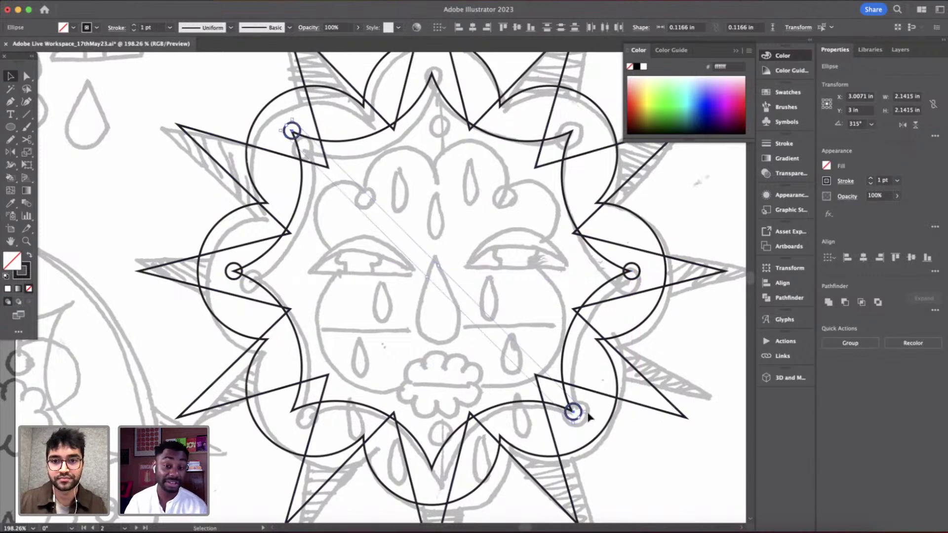
pyautogui.moveTo(590, 413); pyautogui.dragTo(588, 412)
pyautogui.press('super+d')
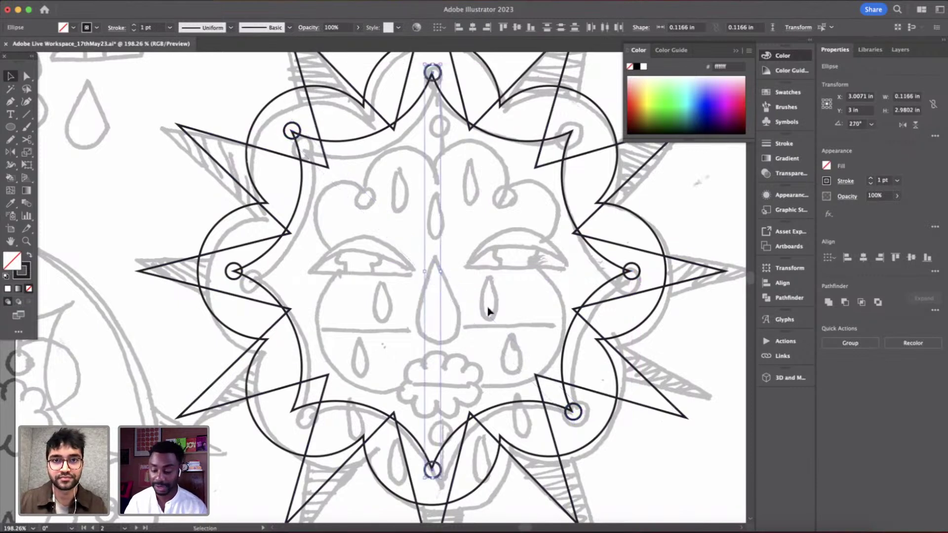
pyautogui.scroll(-4, 493, 222)
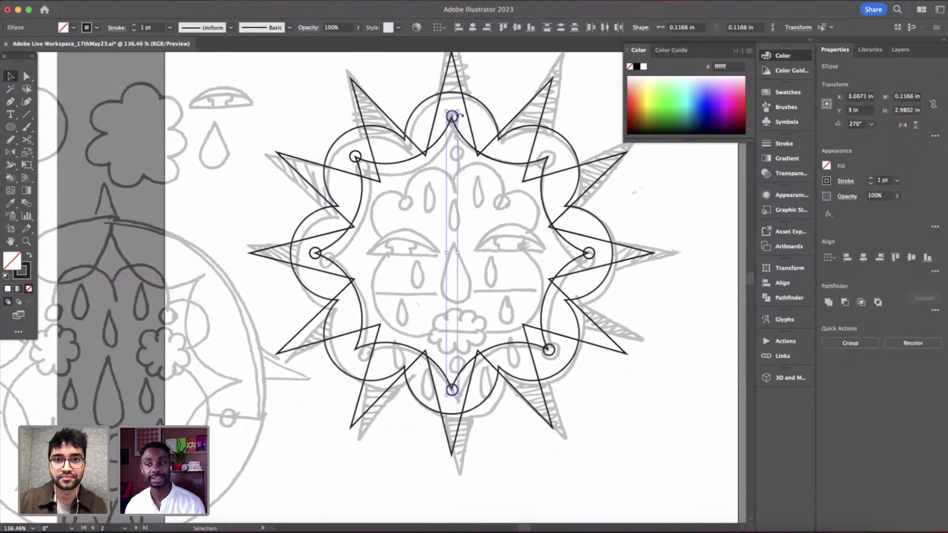
pyautogui.press('super+d')
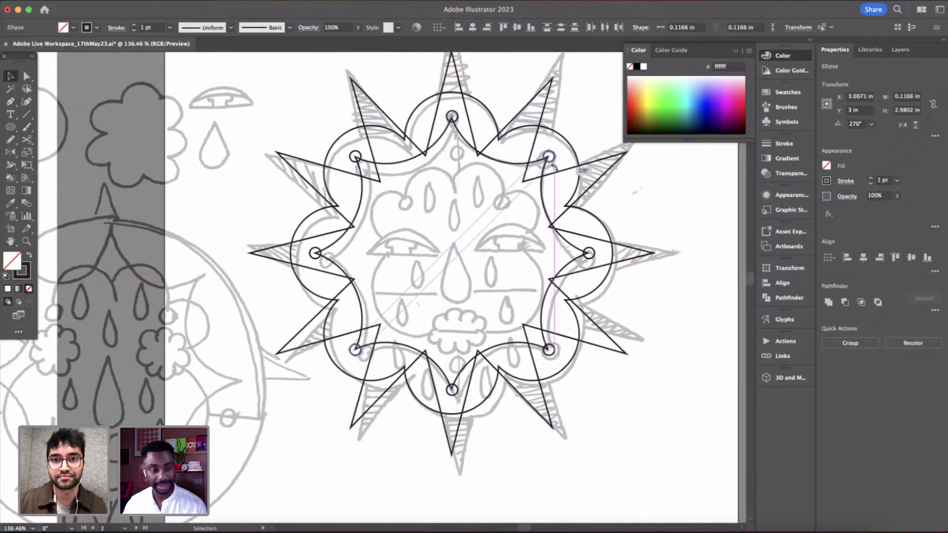
pyautogui.click(675, 196)
pyautogui.hscroll(-2, 493, 269)
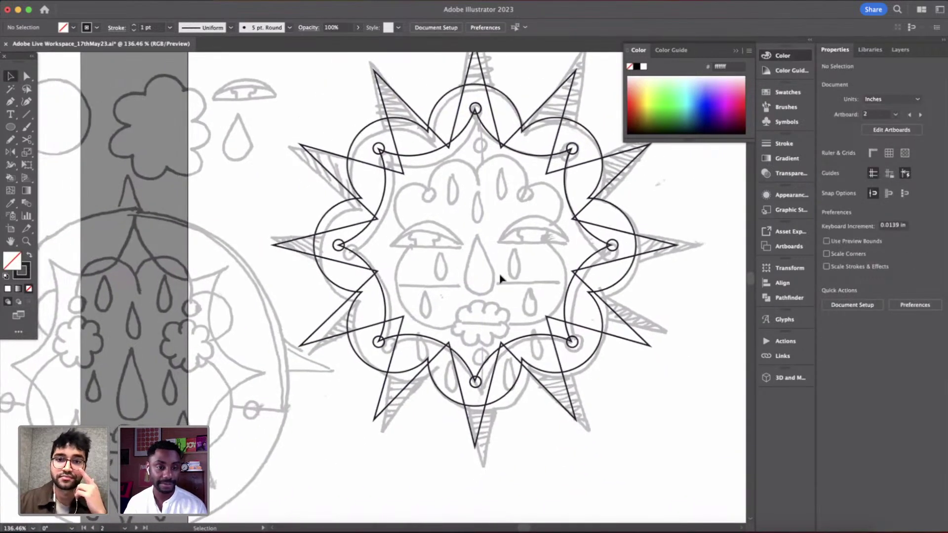
# - Draw an ellipse about 0.78 in wide and 0.72 in high over the sketch's left eye
pyautogui.scroll(4, 394, 217)
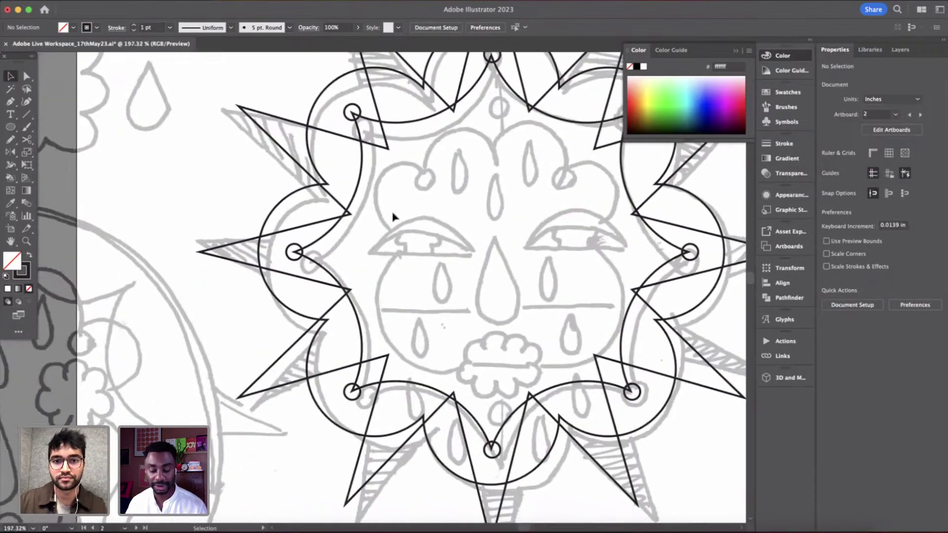
pyautogui.press('l')
pyautogui.moveTo(379, 210); pyautogui.dragTo(475, 265)
pyautogui.scroll(1, 475, 284)
pyautogui.press('v')
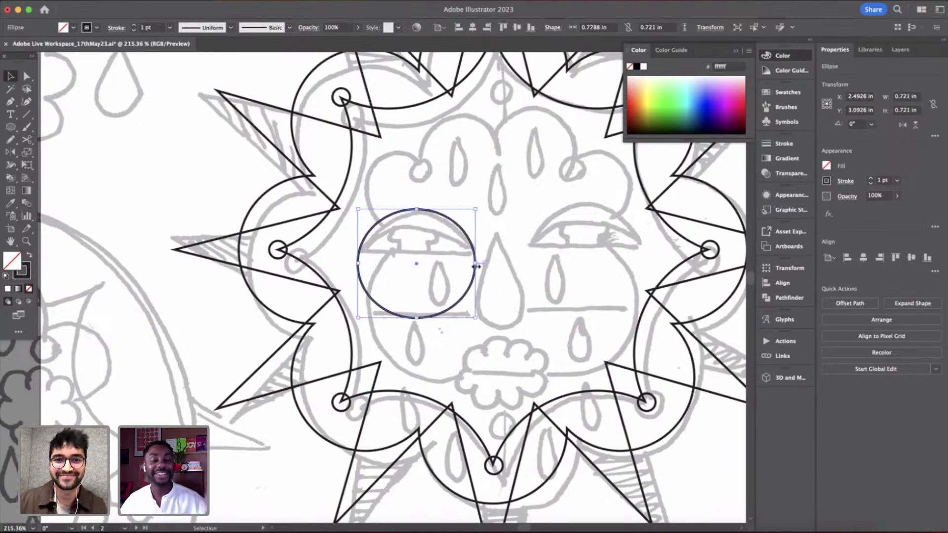
# - Delete the ellipse's bottom anchor point to leave only the upper half as an open arch
pyautogui.scroll(2, 437, 286)
pyautogui.press('a')
pyautogui.click(409, 330)
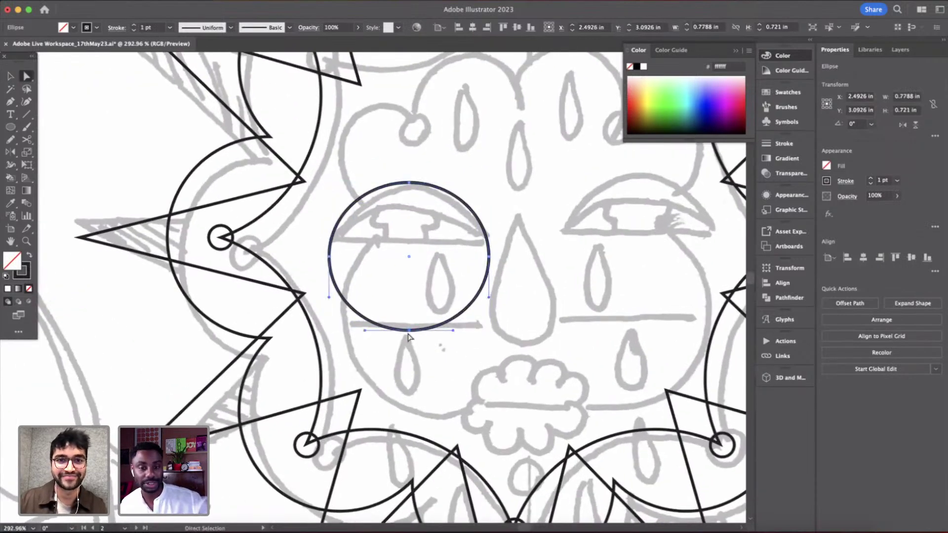
pyautogui.press('Delete')
# - Flatten the left eye's arch by lowering its top to the sketched eyelid, keeping its base in place
pyautogui.scroll(2, 432, 174)
pyautogui.scroll(1, 432, 175)
pyautogui.press('v')
pyautogui.moveTo(492, 219); pyautogui.dragTo(471, 207)
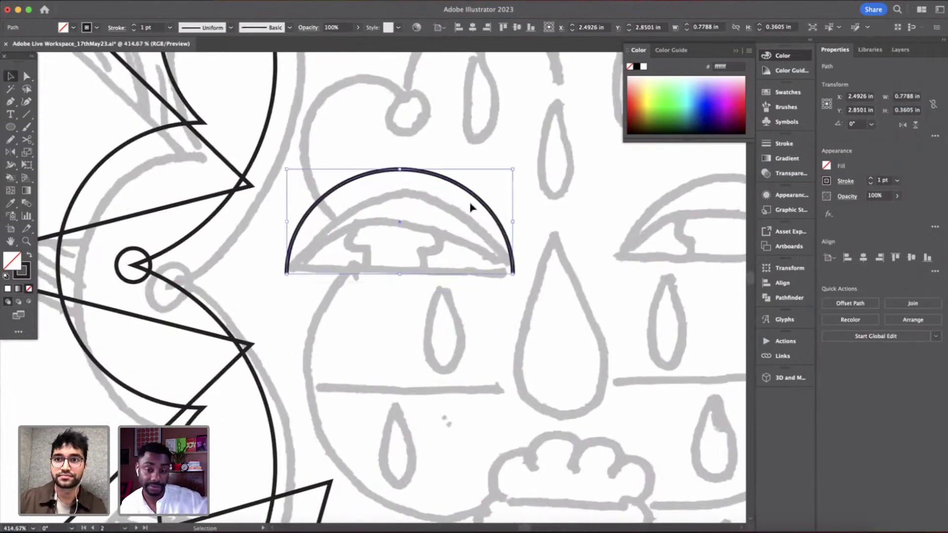
pyautogui.moveTo(400, 172); pyautogui.dragTo(400, 191)
pyautogui.click(486, 279)
# - Join the arch's two lower ends with a straight Pen line along the base of the left eye
pyautogui.press('p')
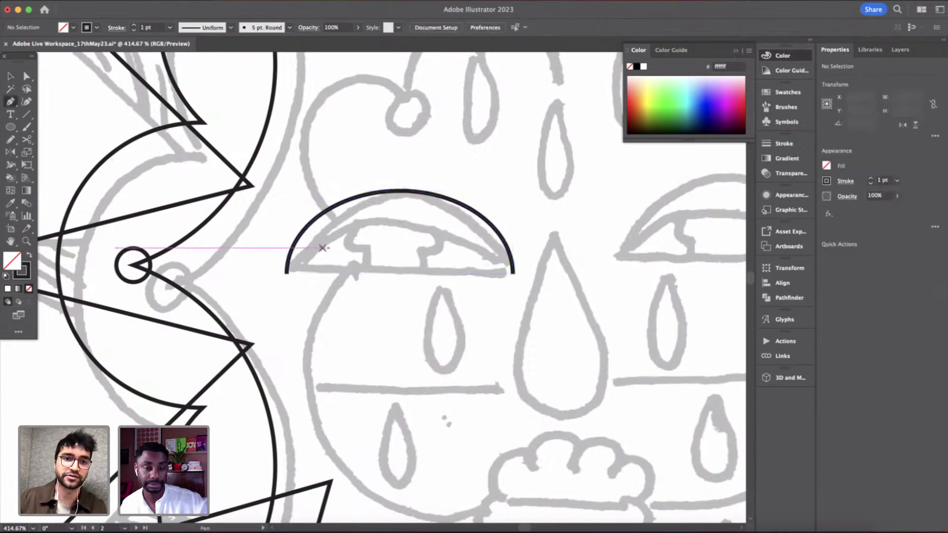
pyautogui.click(285, 272)
pyautogui.click(513, 274)
pyautogui.scroll(-4, 514, 276)
pyautogui.press('v')
pyautogui.click(548, 297)
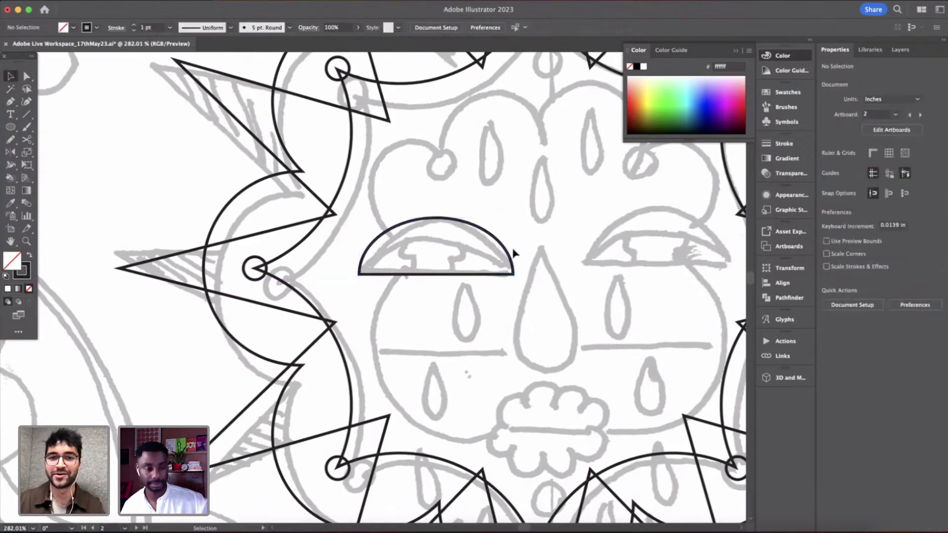
# - Copy the left eye's arch and base line horizontally onto the sketch's right eye
pyautogui.scroll(1, 514, 254)
pyautogui.scroll(3, 513, 254)
pyautogui.scroll(-4, 514, 253)
pyautogui.hscroll(5, 514, 254)
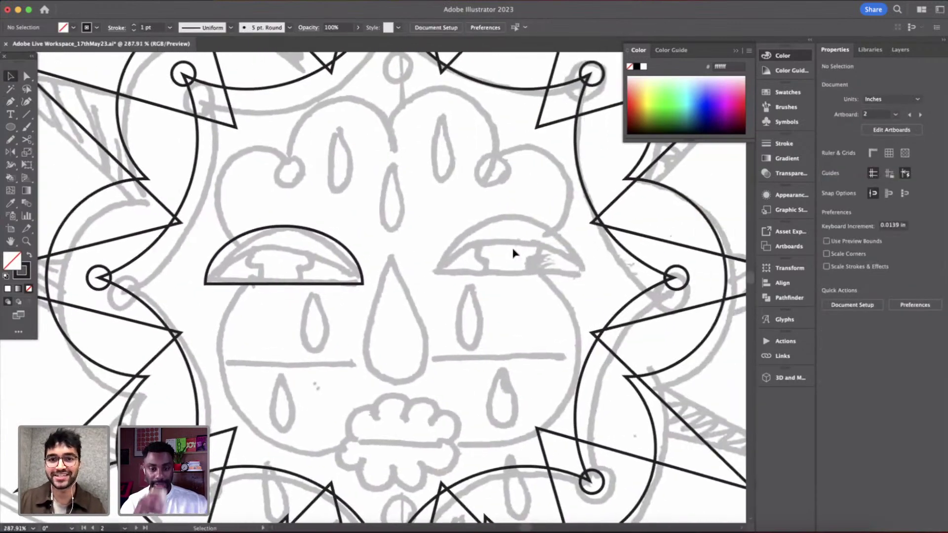
pyautogui.scroll(4, 346, 255)
pyautogui.click(350, 256)
pyautogui.scroll(-3, 349, 256)
pyautogui.moveTo(350, 256); pyautogui.dragTo(589, 254)
pyautogui.click(546, 365)
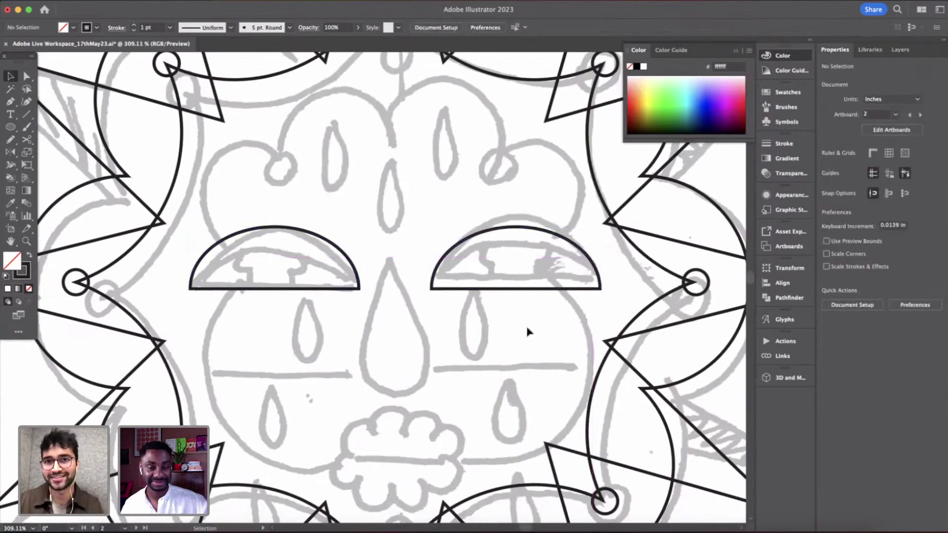
# - Duplicate the left eye's half-ellipse slightly below the original and remove the copy's straight base segment
pyautogui.scroll(-3, 392, 253)
pyautogui.hscroll(-2, 392, 252)
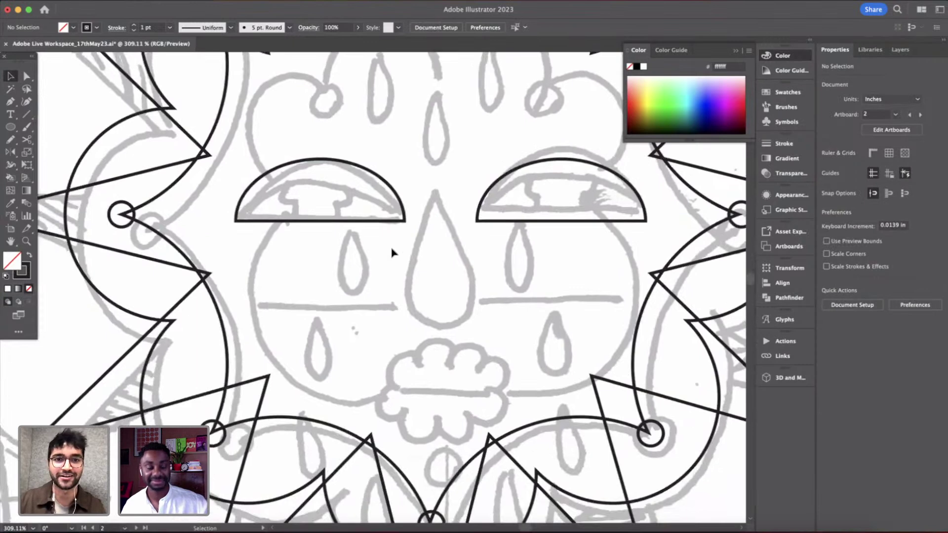
pyautogui.hscroll(-2, 357, 180)
pyautogui.moveTo(360, 159)
pyautogui.mouseDown()
pyautogui.moveTo(360, 187)
pyautogui.moveTo(358, 173)
pyautogui.mouseUp()
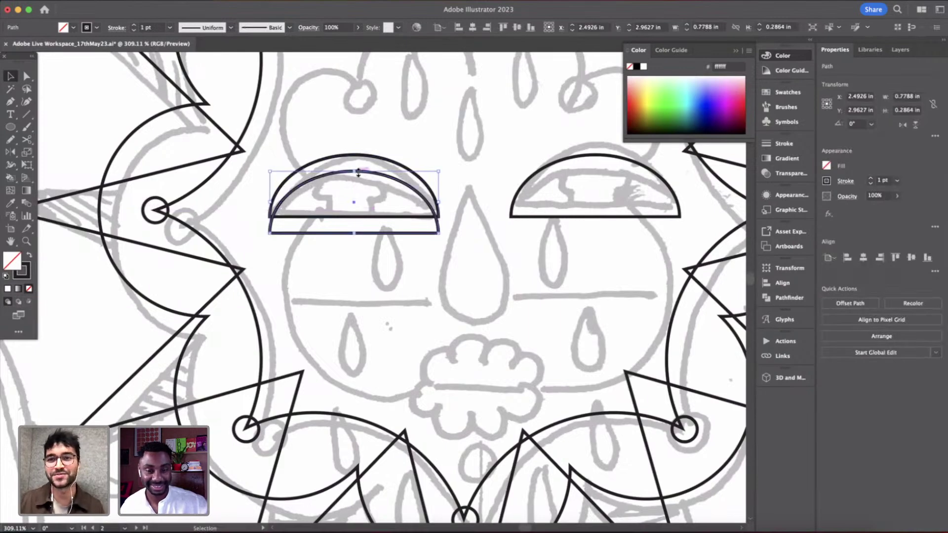
pyautogui.scroll(5, 358, 173)
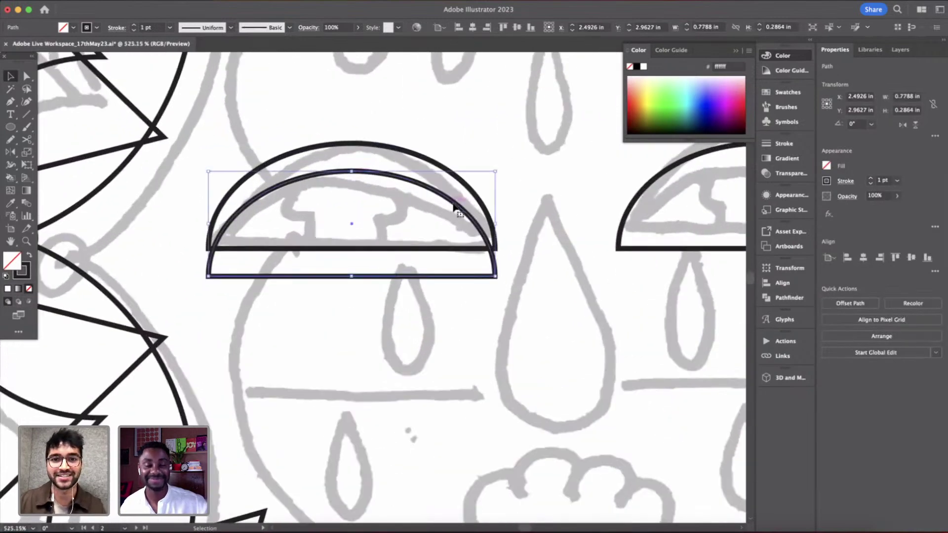
pyautogui.press('a')
pyautogui.press('+')
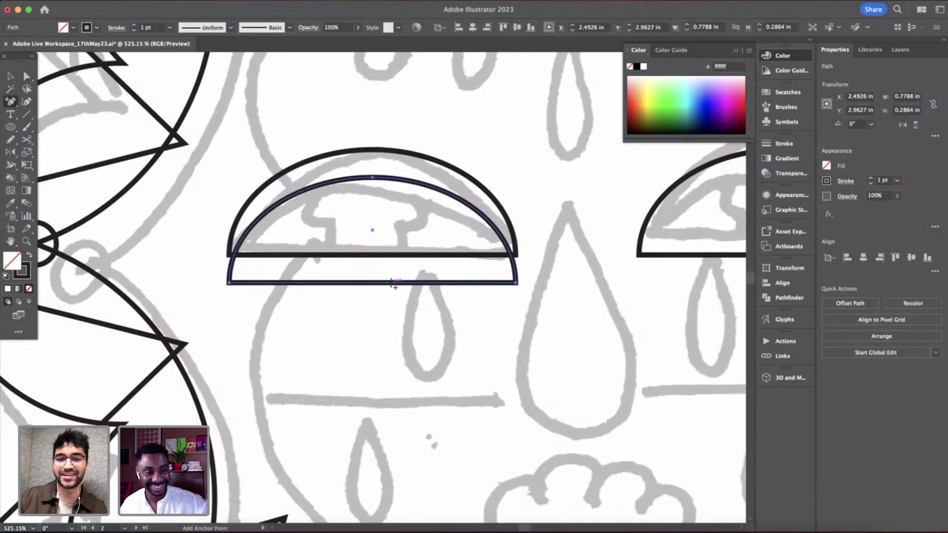
pyautogui.click(385, 283)
pyautogui.press('a')
pyautogui.press('Delete')
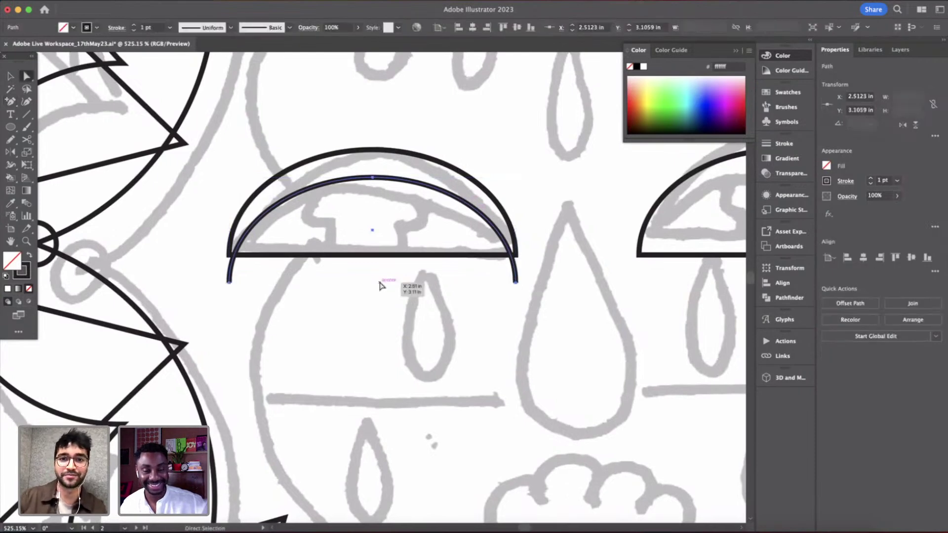
# - Move the open arch up onto the left eye's base line and flatten it to about 0.16 in high for the lower eyelid curve
pyautogui.scroll(2, 390, 225)
pyautogui.press('v')
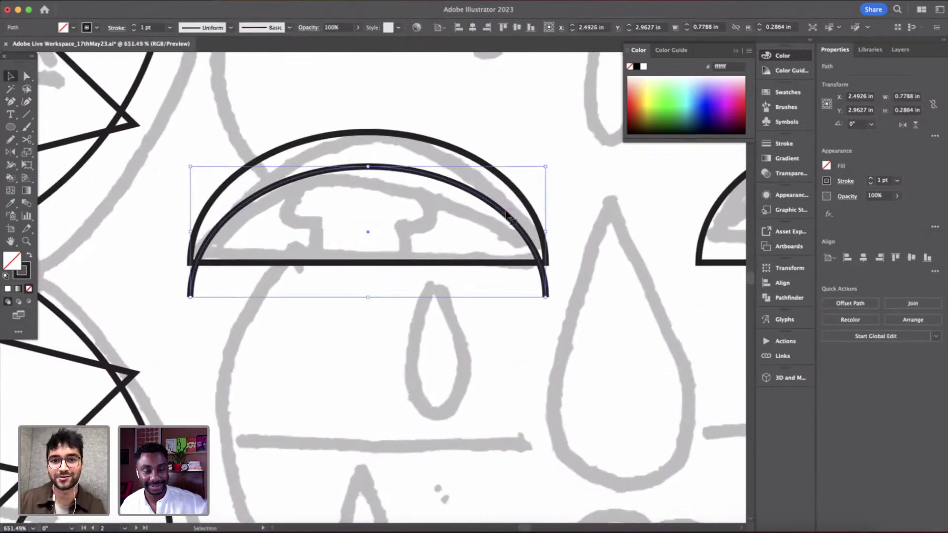
pyautogui.moveTo(499, 204); pyautogui.dragTo(496, 185)
pyautogui.moveTo(369, 131); pyautogui.dragTo(375, 189)
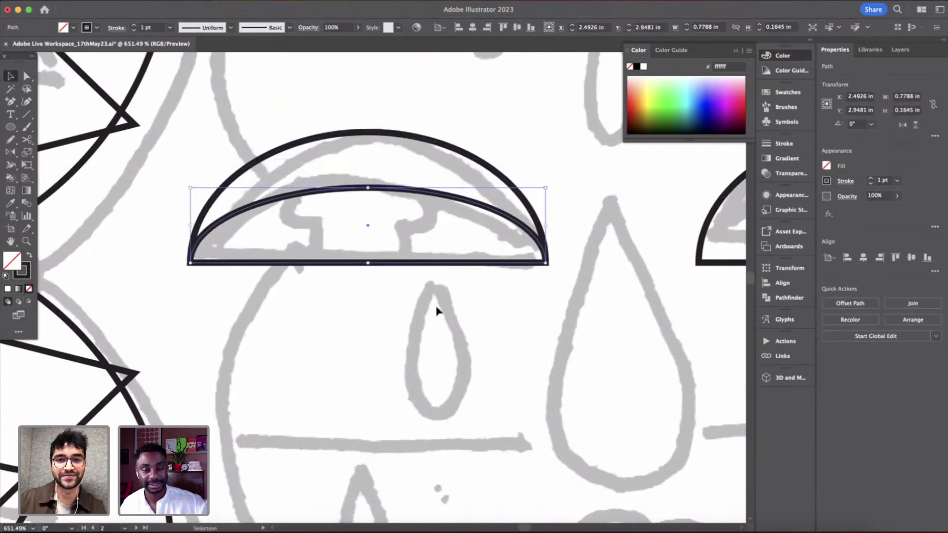
pyautogui.scroll(-6, 437, 311)
pyautogui.click(437, 311)
# - Copy the left eye's inner eyelid arch horizontally into the right eye's outline
pyautogui.hscroll(3, 437, 311)
pyautogui.hscroll(2, 437, 311)
pyautogui.scroll(1, 437, 311)
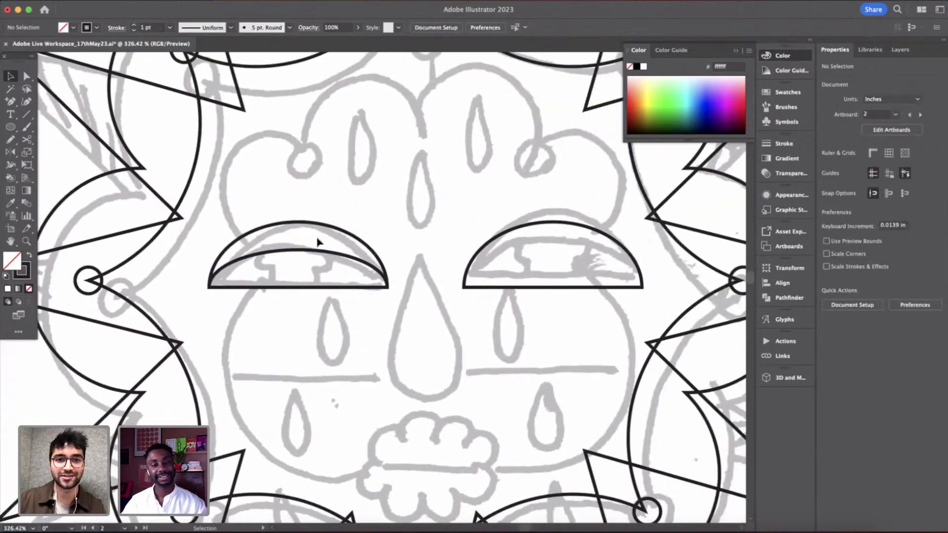
pyautogui.moveTo(332, 255); pyautogui.dragTo(589, 260)
pyautogui.click(582, 359)
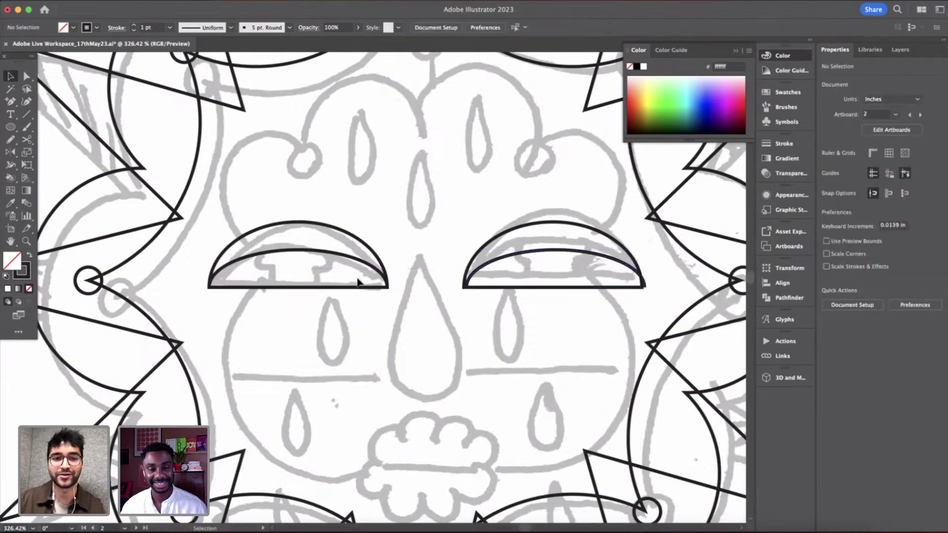
# - Draw a fully rounded horizontal rectangle about 0.33 by 0.10 in over the top of the left eye's sketched iris
pyautogui.hscroll(-1, 357, 280)
pyautogui.scroll(5, 358, 282)
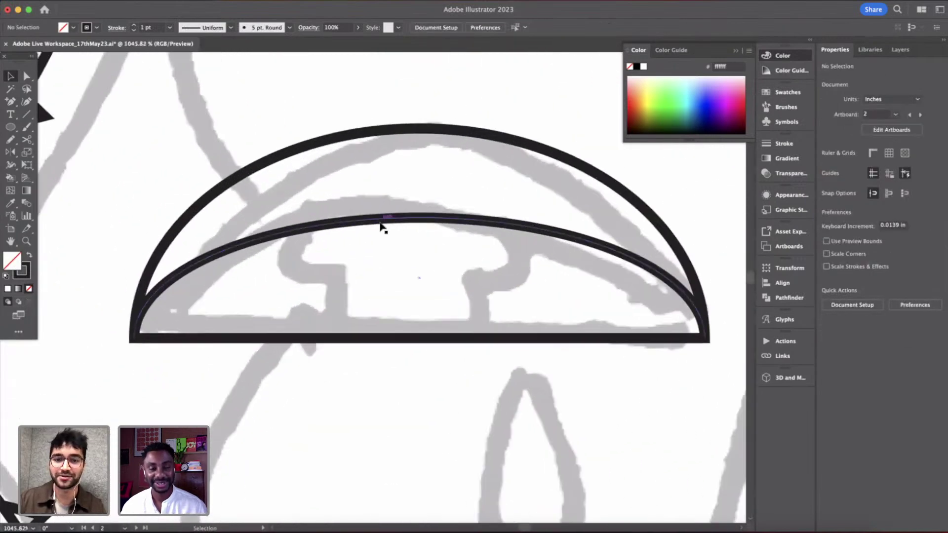
pyautogui.press('l')
pyautogui.moveTo(275, 198); pyautogui.dragTo(415, 238)
pyautogui.press('a')
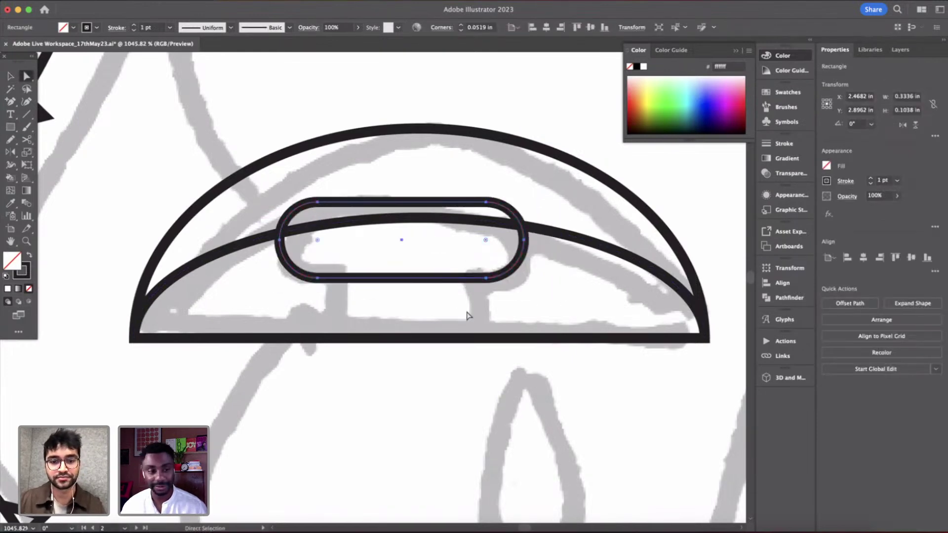
pyautogui.press('v')
pyautogui.moveTo(513, 274); pyautogui.dragTo(520, 280)
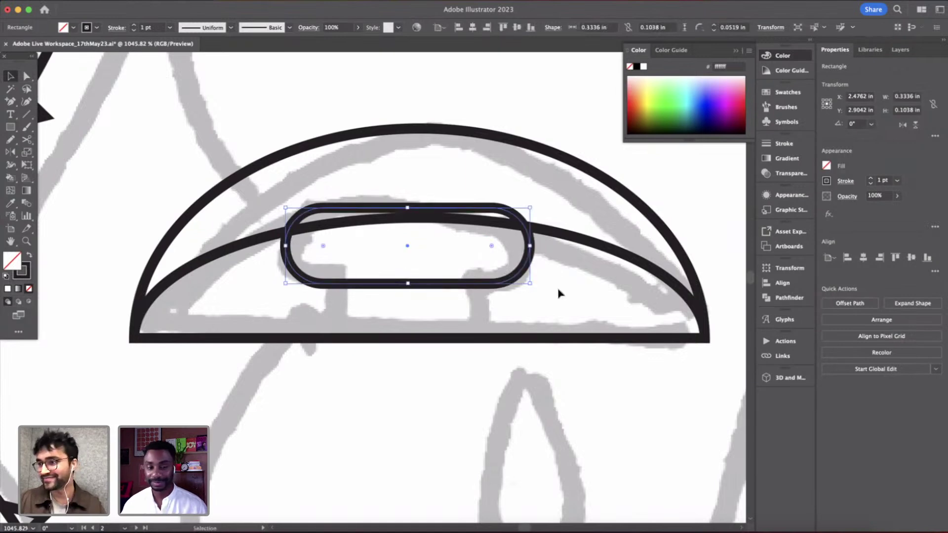
pyautogui.click(559, 294)
pyautogui.scroll(1, 336, 280)
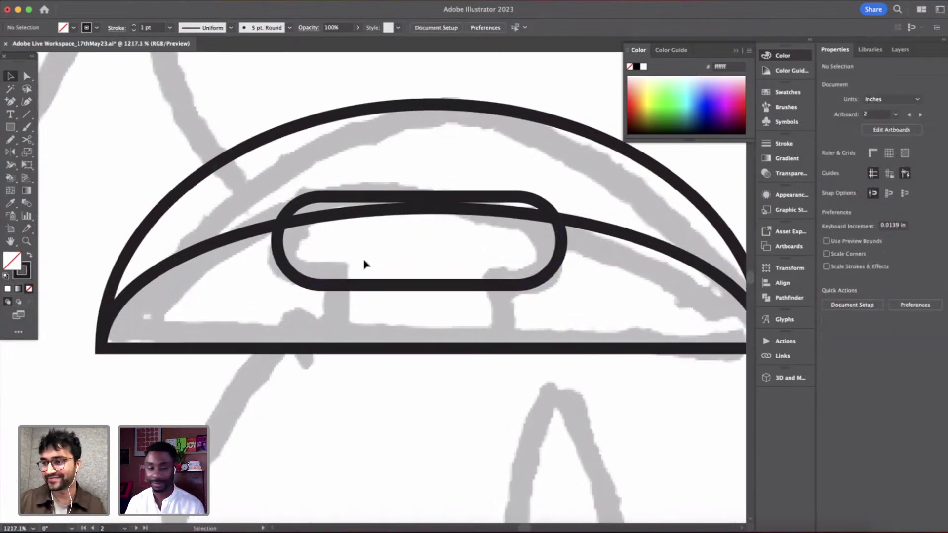
# - Draw a rectangle from inside the rounded bar down to the left eye's base, and center both shapes horizontally on each other
pyautogui.press('m')
pyautogui.moveTo(328, 255); pyautogui.dragTo(509, 347)
pyautogui.press('v')
pyautogui.keyDown('shift'); pyautogui.click(558, 275); pyautogui.keyUp('shift')
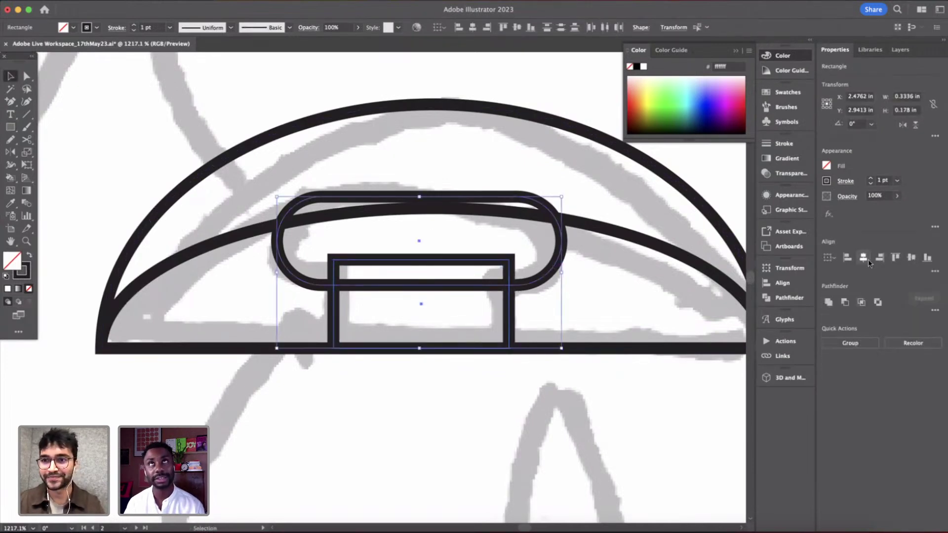
# - Unite the rounded bar and the rectangle into a single T-shaped iris in the left eye
pyautogui.scroll(-10, 498, 308)
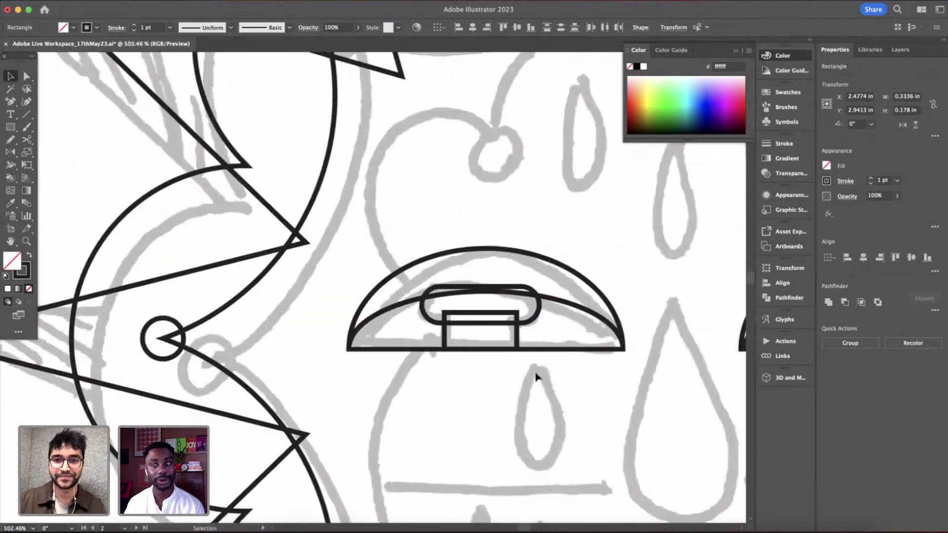
pyautogui.scroll(3, 536, 376)
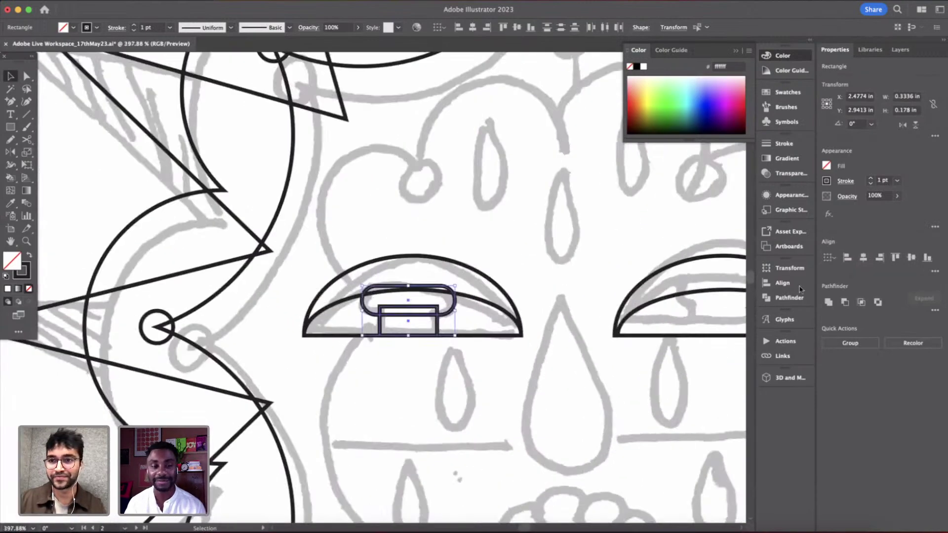
pyautogui.click(829, 302)
pyautogui.click(509, 357)
# - Copy the left eye's T-shaped iris horizontally into the right eye
pyautogui.scroll(-3, 507, 383)
pyautogui.scroll(1, 504, 383)
pyautogui.scroll(4, 295, 364)
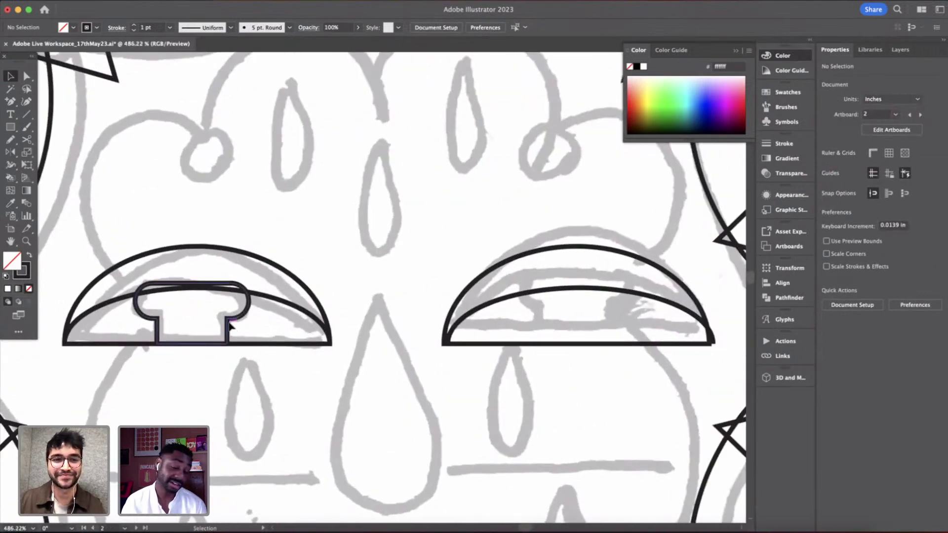
pyautogui.moveTo(229, 326); pyautogui.dragTo(613, 334)
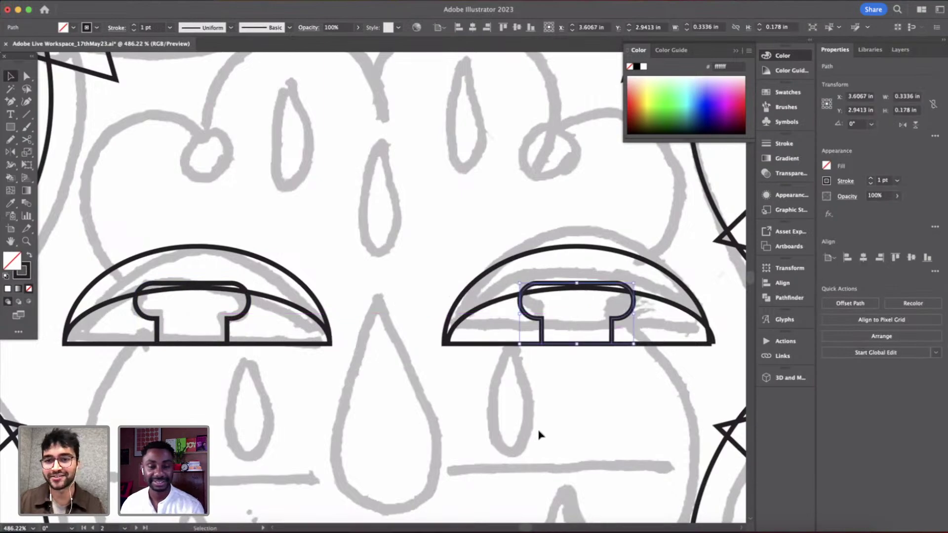
pyautogui.click(540, 435)
# - Draw a circle about 0.63 in in diameter over the sketched nose
pyautogui.scroll(-5, 540, 434)
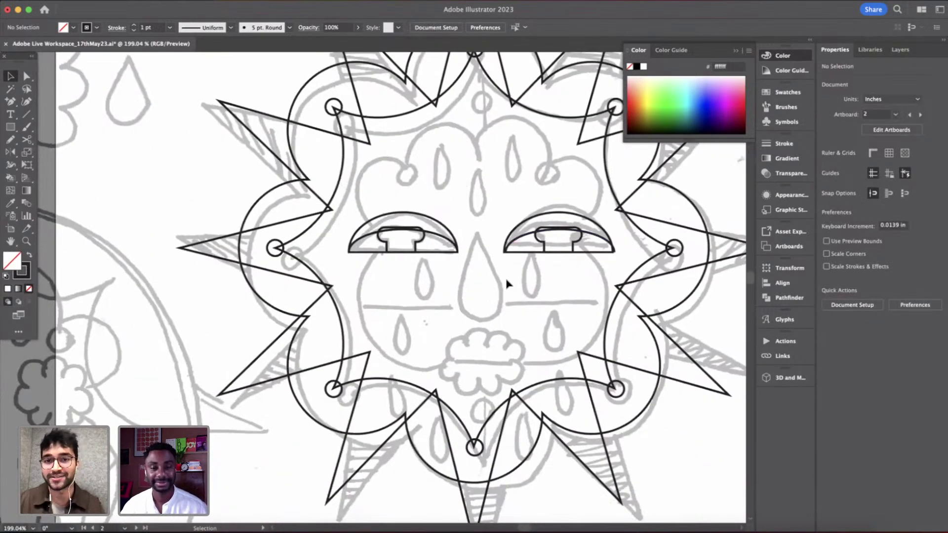
pyautogui.press('l')
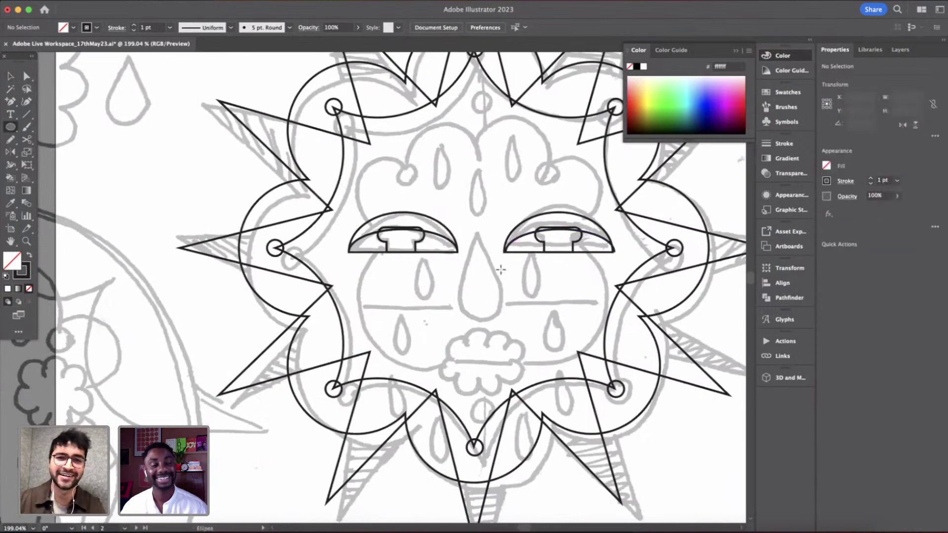
pyautogui.scroll(3, 458, 240)
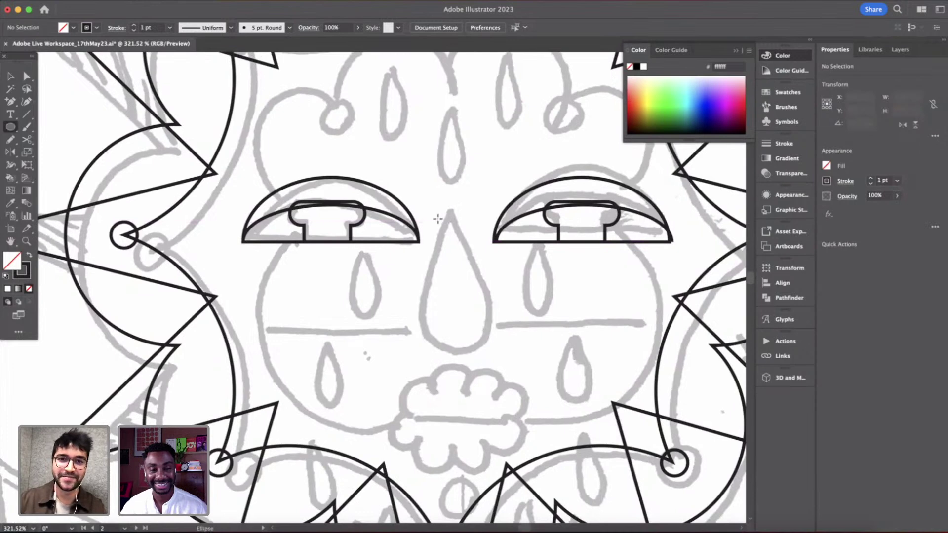
pyautogui.moveTo(440, 221); pyautogui.dragTo(521, 371)
pyautogui.press('v')
# - Convert the nose circle's top anchor to a corner point and pull it upward to form a teardrop
pyautogui.press('+')
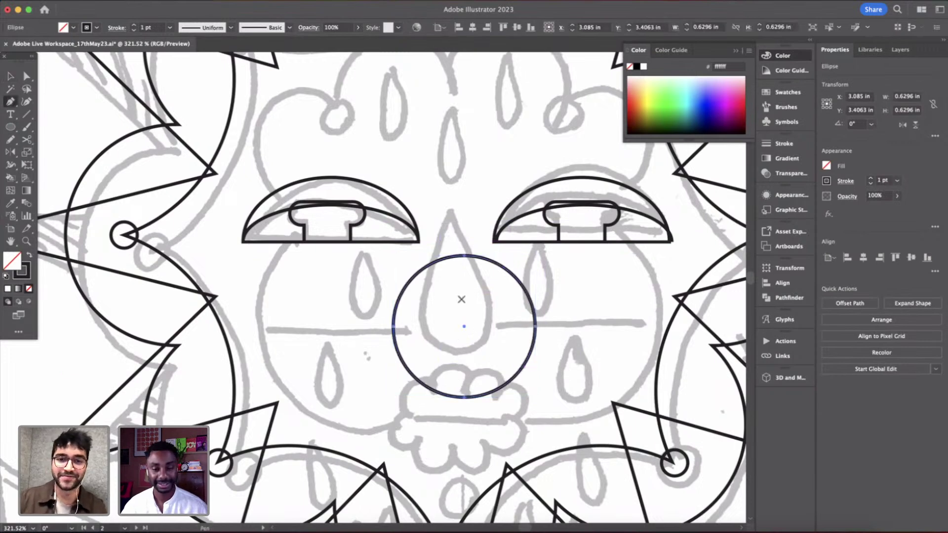
pyautogui.click(464, 254)
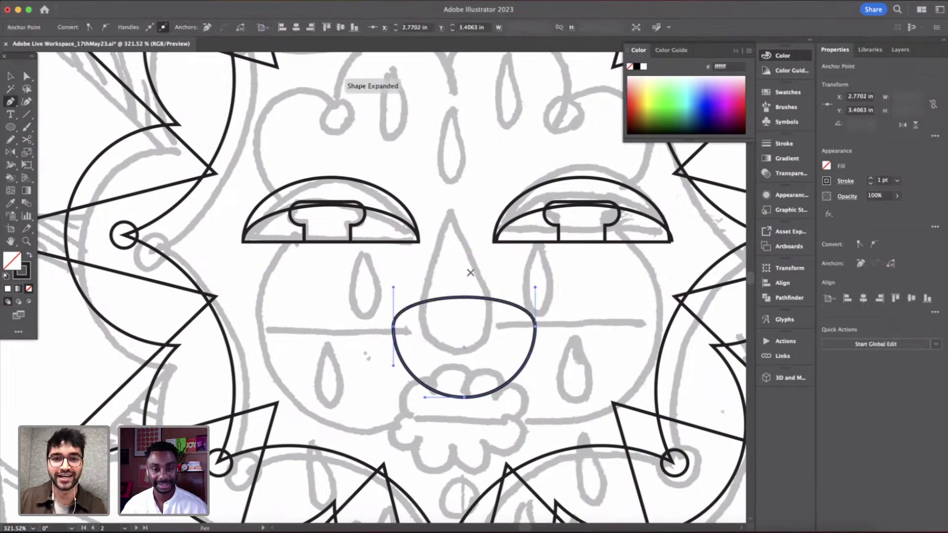
pyautogui.press('super+z')
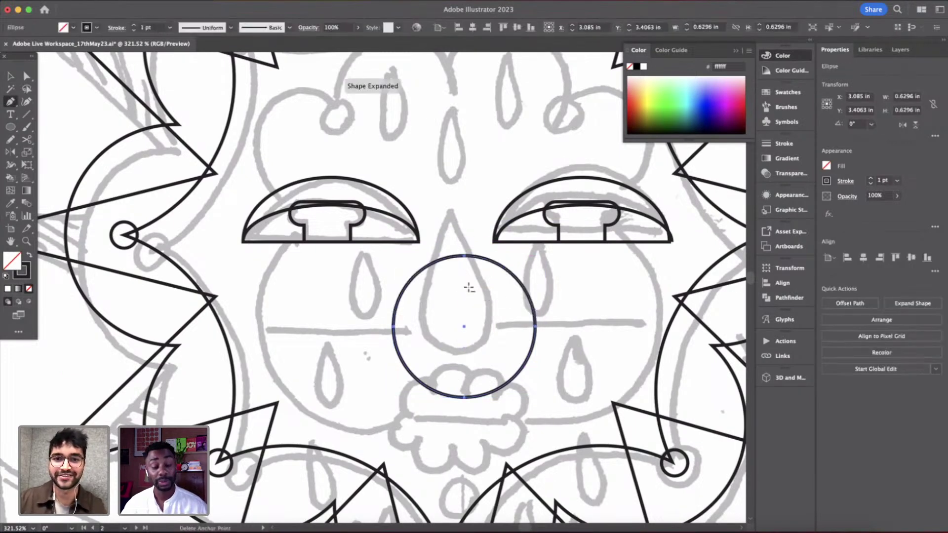
pyautogui.click(465, 256)
pyautogui.moveTo(465, 255); pyautogui.dragTo(460, 166)
# - Scale down, narrow and position the teardrop to match the sketched nose between the eyes
pyautogui.press('v')
pyautogui.moveTo(537, 397); pyautogui.dragTo(508, 352)
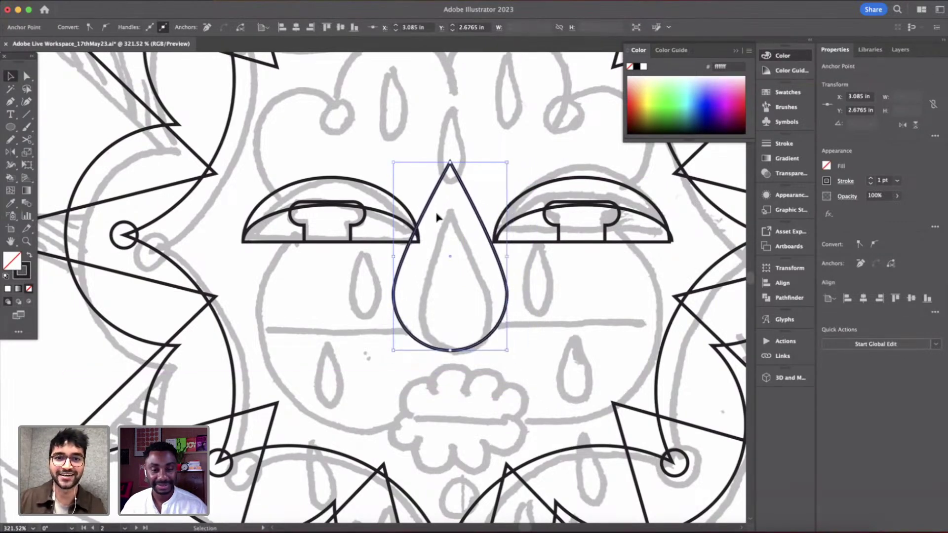
pyautogui.moveTo(394, 162); pyautogui.dragTo(419, 191)
pyautogui.moveTo(508, 280); pyautogui.dragTo(491, 280)
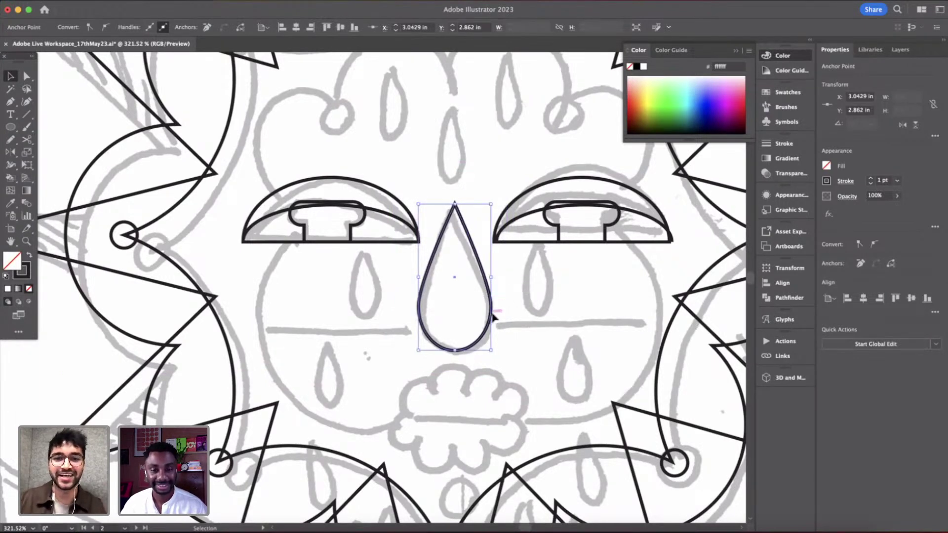
pyautogui.press('Down')
pyautogui.press('Up')
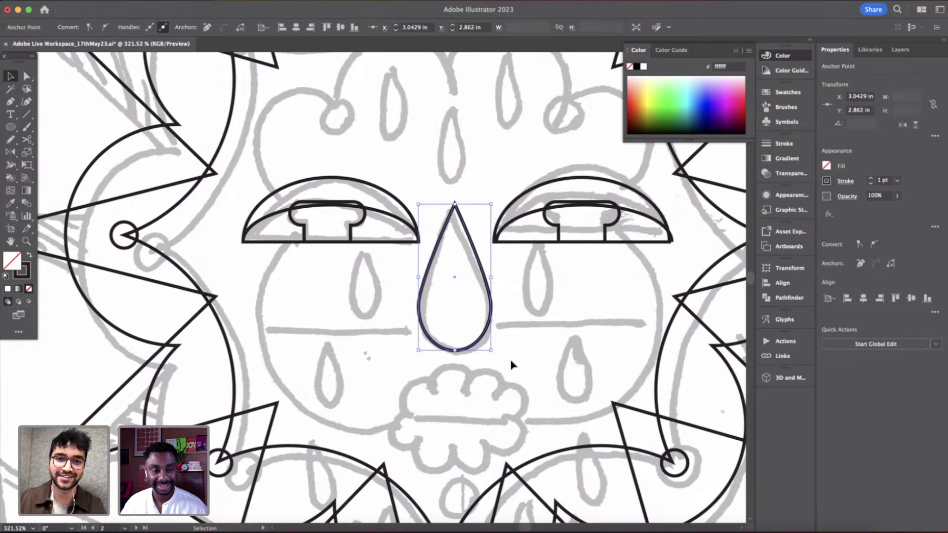
pyautogui.click(504, 356)
pyautogui.moveTo(480, 334); pyautogui.dragTo(482, 337)
pyautogui.click(528, 344)
# - Hide the sketch on Layer 2 to examine the traced sun face alone, and show the layer again
pyautogui.scroll(-3, 528, 343)
pyautogui.scroll(3, 529, 346)
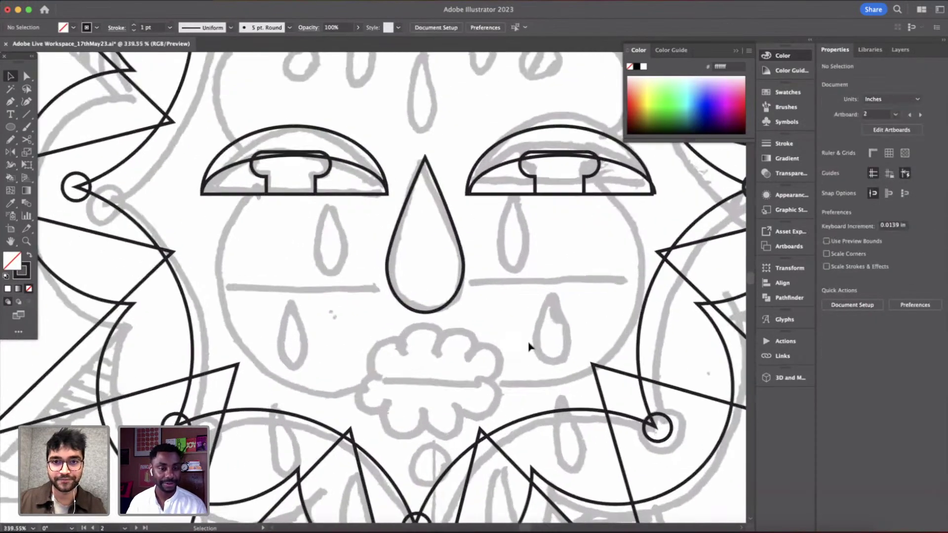
pyautogui.scroll(-5, 427, 279)
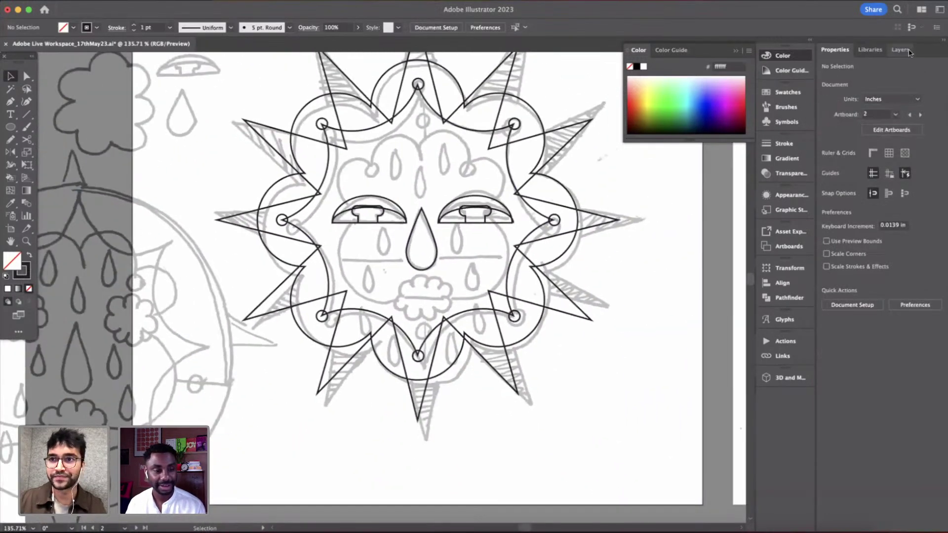
pyautogui.click(908, 50)
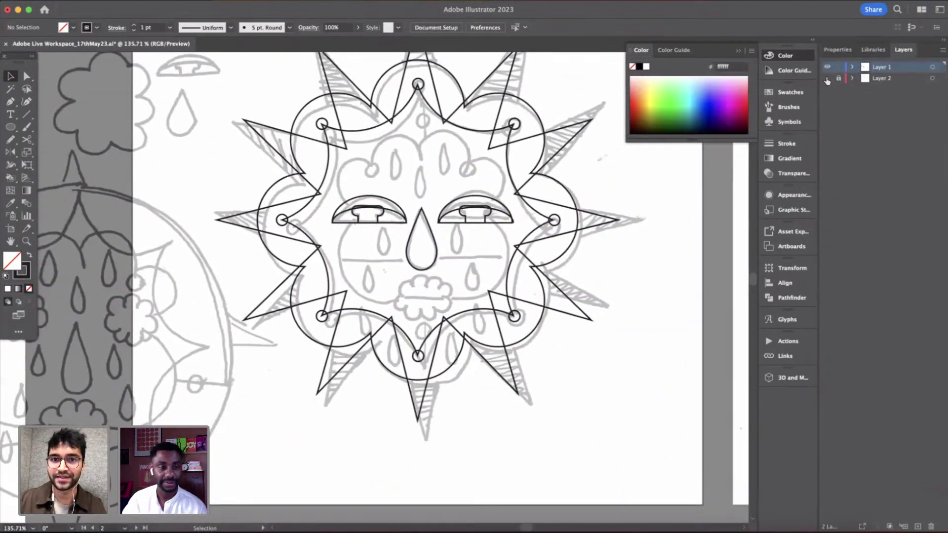
pyautogui.click(828, 79)
pyautogui.scroll(-3, 600, 233)
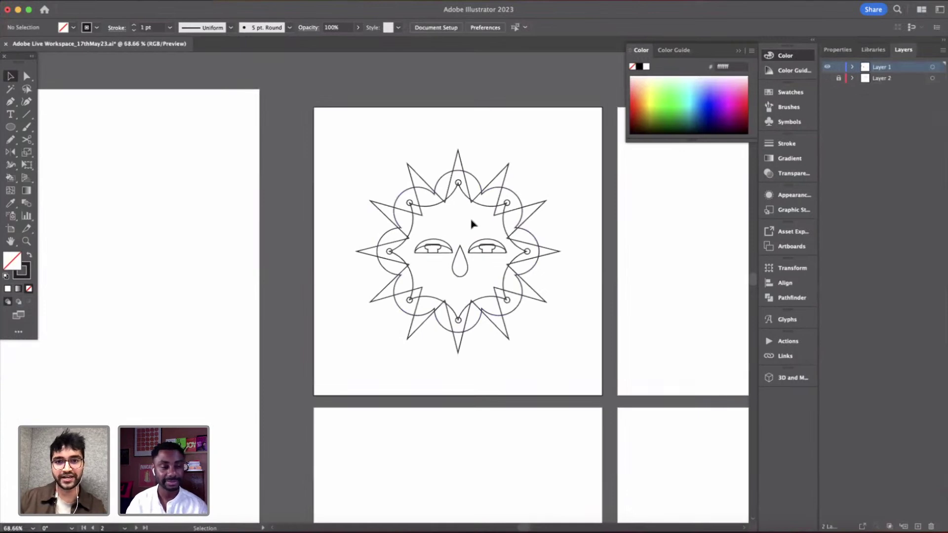
pyautogui.scroll(3, 471, 224)
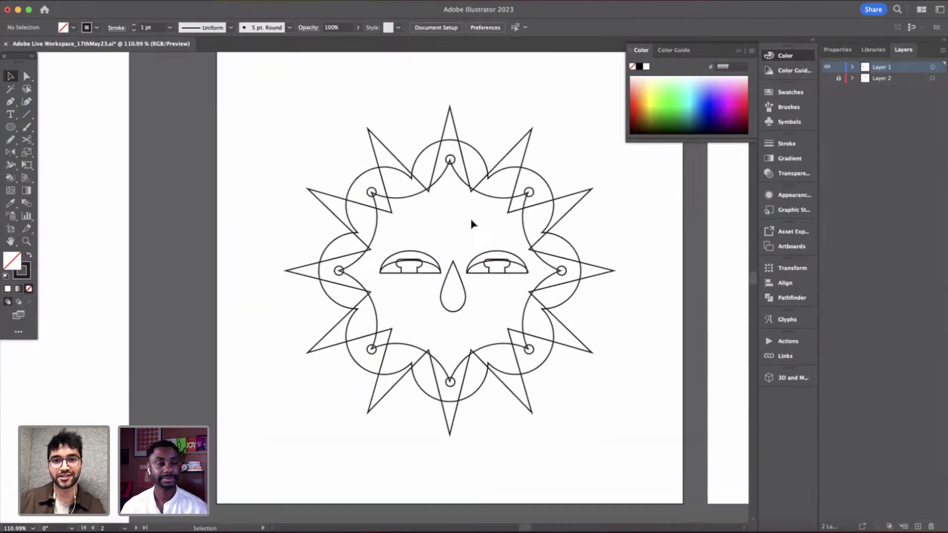
pyautogui.click(827, 79)
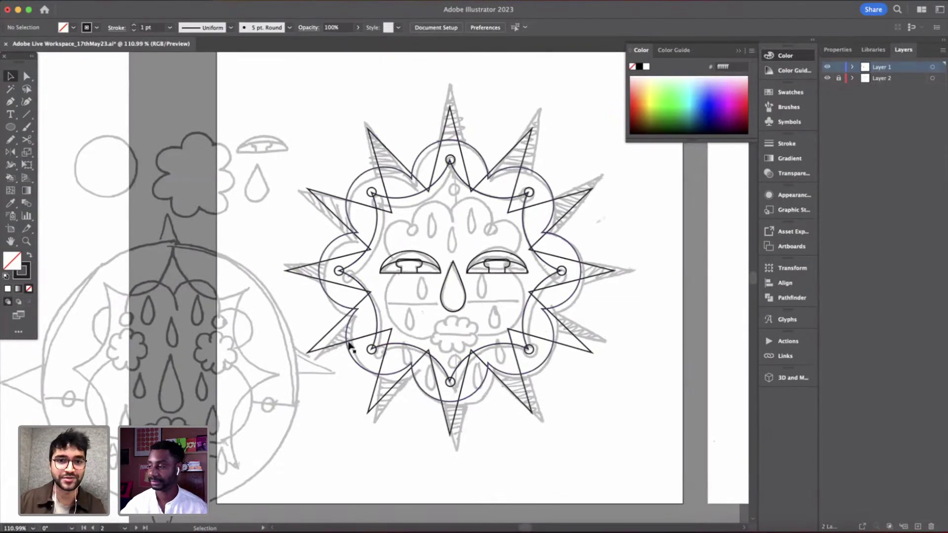
pyautogui.scroll(2, 459, 296)
pyautogui.scroll(2, 458, 296)
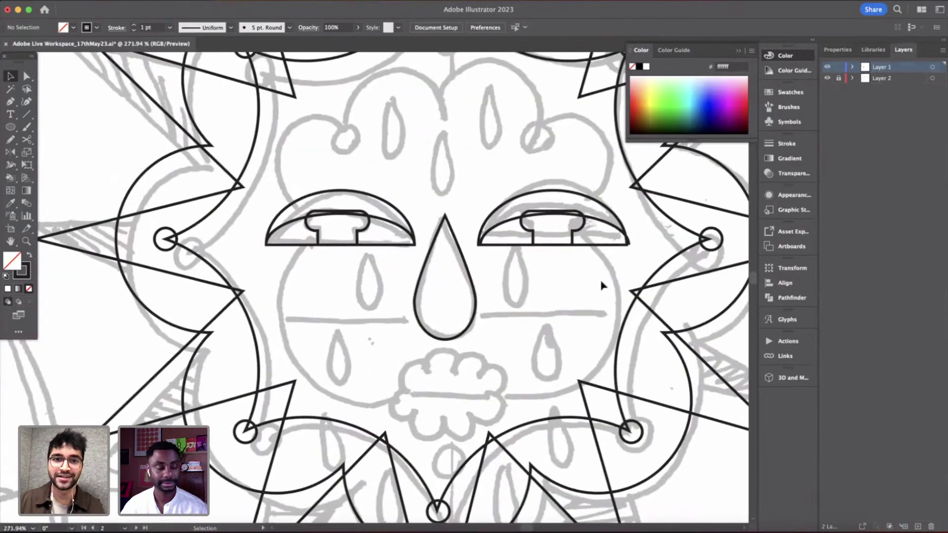
pyautogui.scroll(-2, 428, 272)
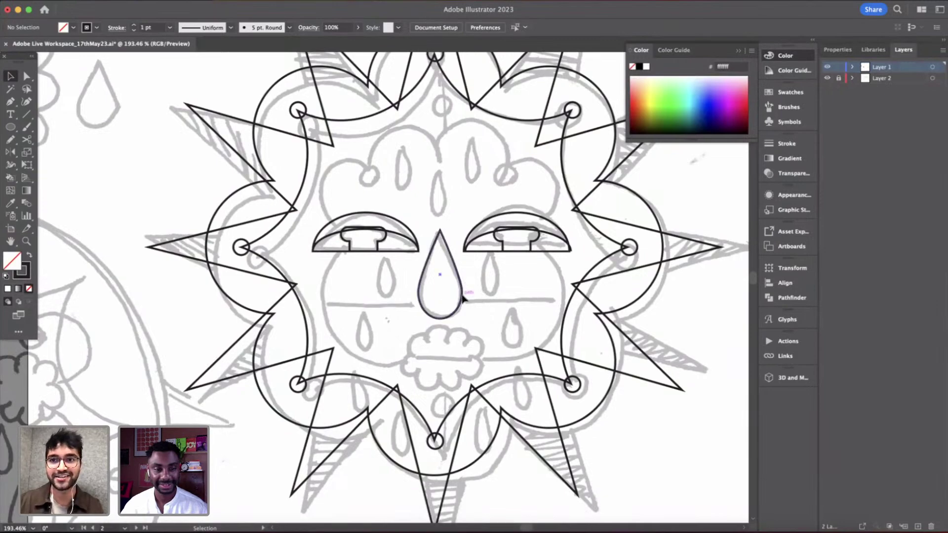
# - Examine the traced sun face against the sketch and the surrounding artboards, including the nose and cheek area up close
pyautogui.click(463, 299)
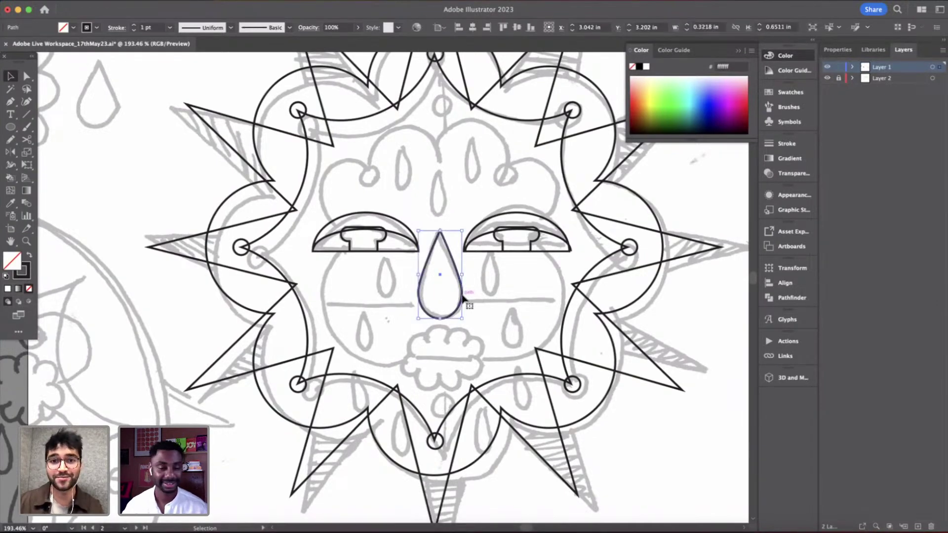
pyautogui.scroll(-3, 463, 298)
pyautogui.scroll(2, 463, 298)
pyautogui.click(512, 297)
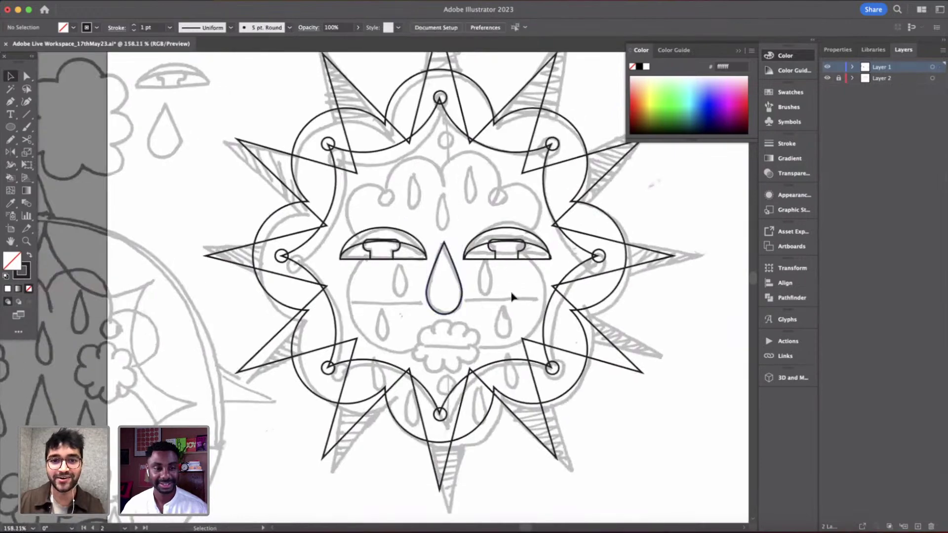
pyautogui.scroll(-1, 513, 297)
pyautogui.scroll(-6, 512, 297)
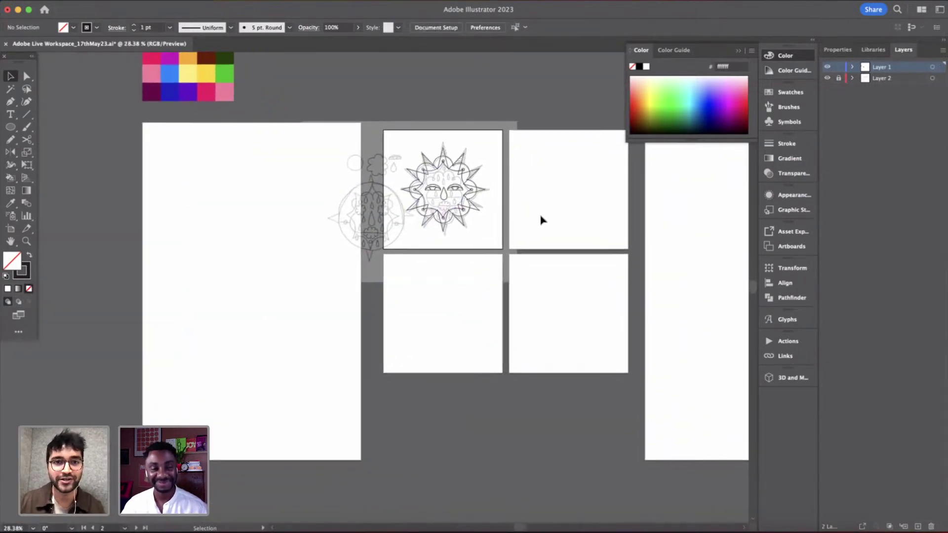
pyautogui.click(225, 243)
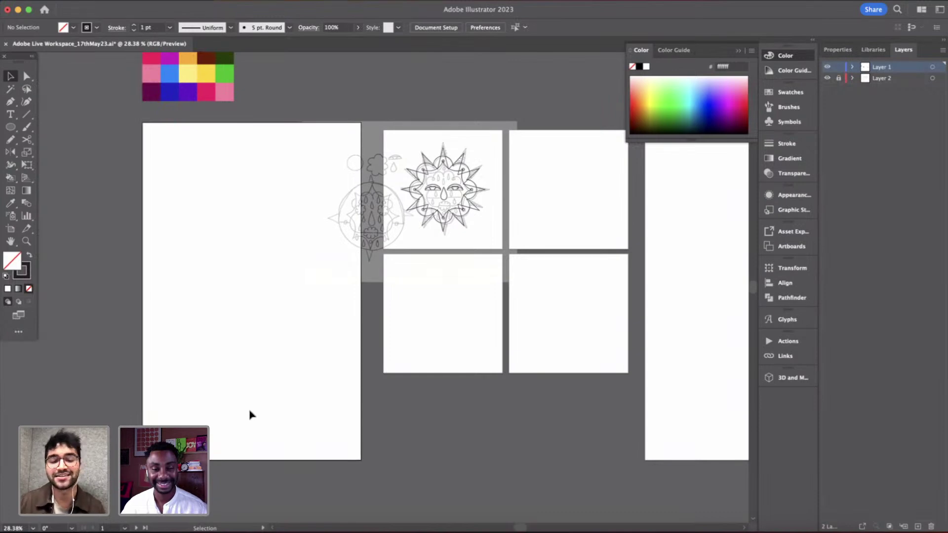
pyautogui.scroll(5, 455, 261)
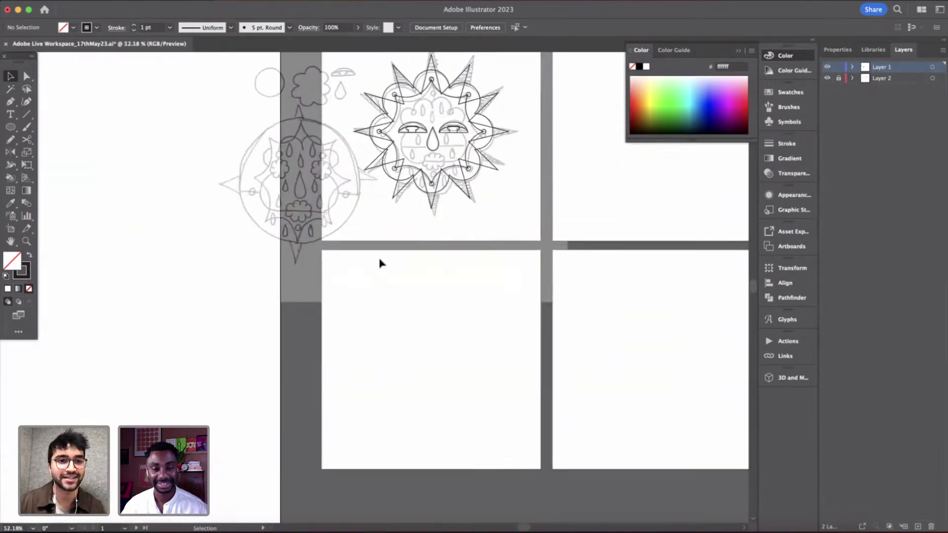
pyautogui.scroll(-3, 381, 263)
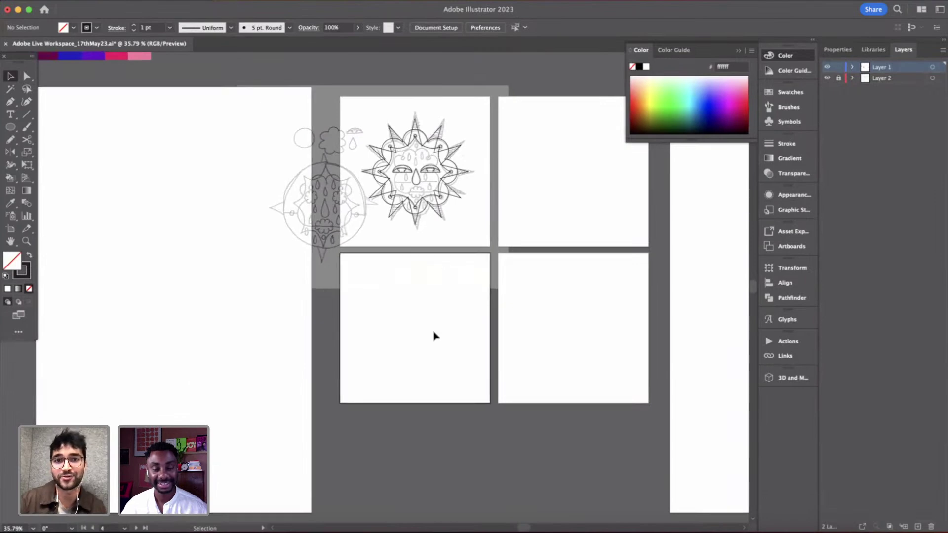
pyautogui.scroll(5, 437, 206)
pyautogui.scroll(2, 437, 206)
pyautogui.scroll(5, 437, 206)
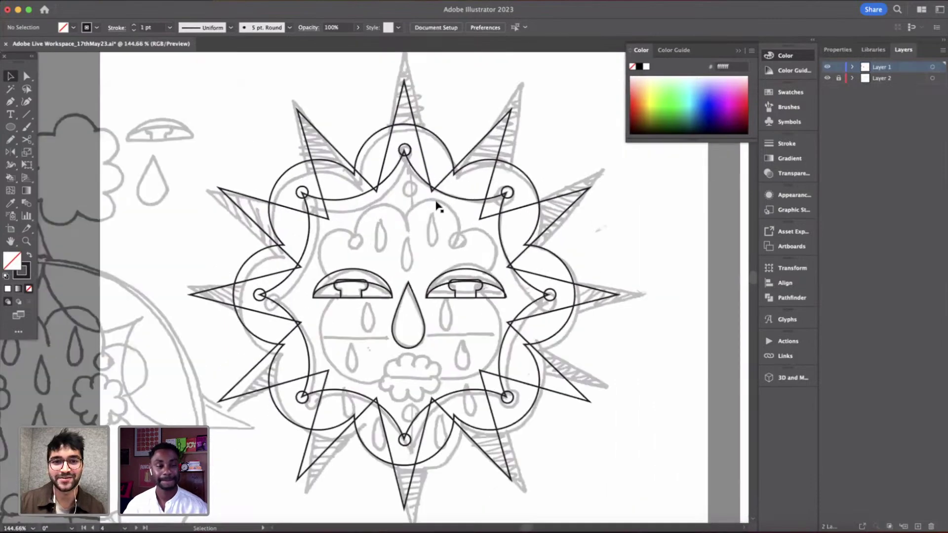
pyautogui.scroll(-5, 487, 333)
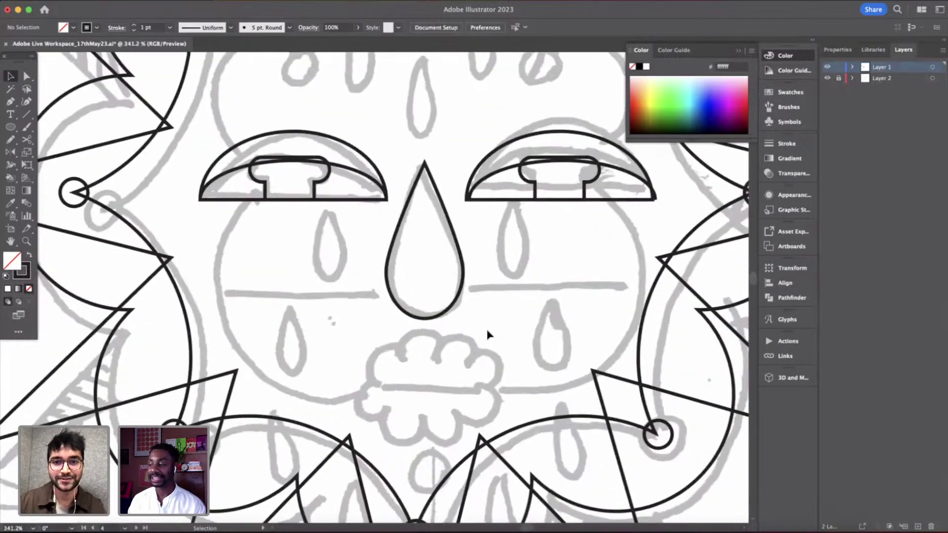
pyautogui.scroll(-1, 415, 271)
pyautogui.scroll(2, 408, 278)
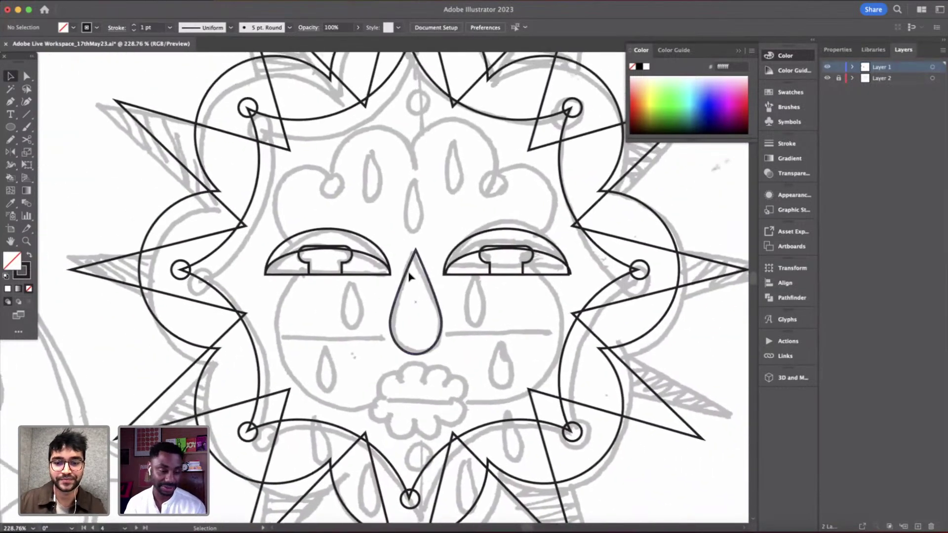
pyautogui.press('l')
pyautogui.moveTo(294, 270); pyautogui.dragTo(563, 415)
pyautogui.press('super+z')
# - Draw a rectangle about 1.79 by 0.84 in over the sketched cheeks and round its corners to a 0.4218 in radius
pyautogui.press('m')
pyautogui.moveTo(274, 266); pyautogui.dragTo(420, 332)
pyautogui.press('a')
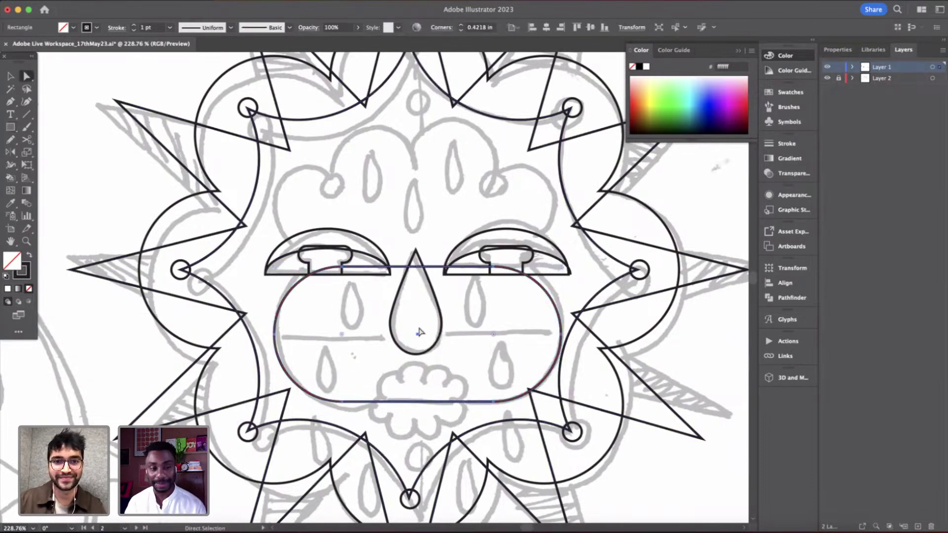
pyautogui.press('b')
pyautogui.press('v')
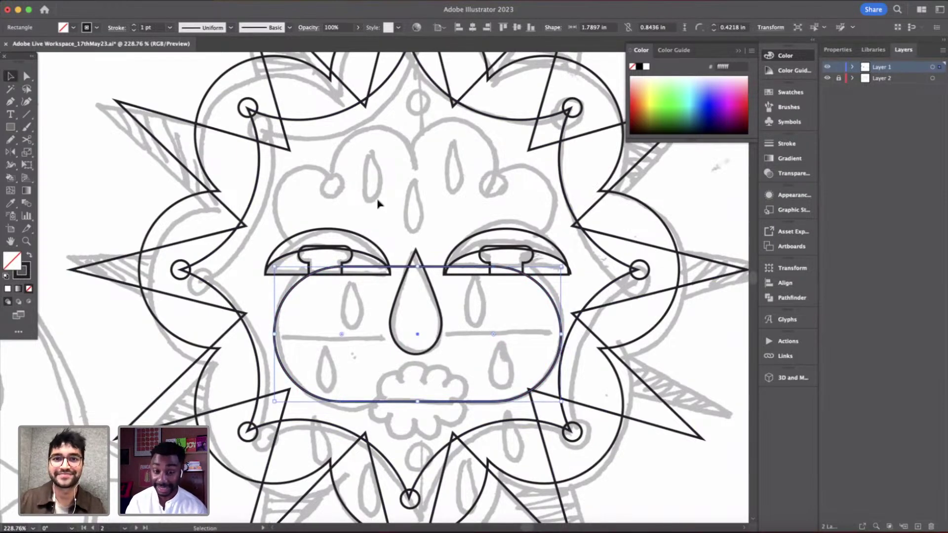
pyautogui.scroll(-4, 504, 294)
pyautogui.click(452, 242)
# - Draw two overlapping circles matching the left half of the sketched forehead cloud, above the left eye
pyautogui.scroll(4, 445, 233)
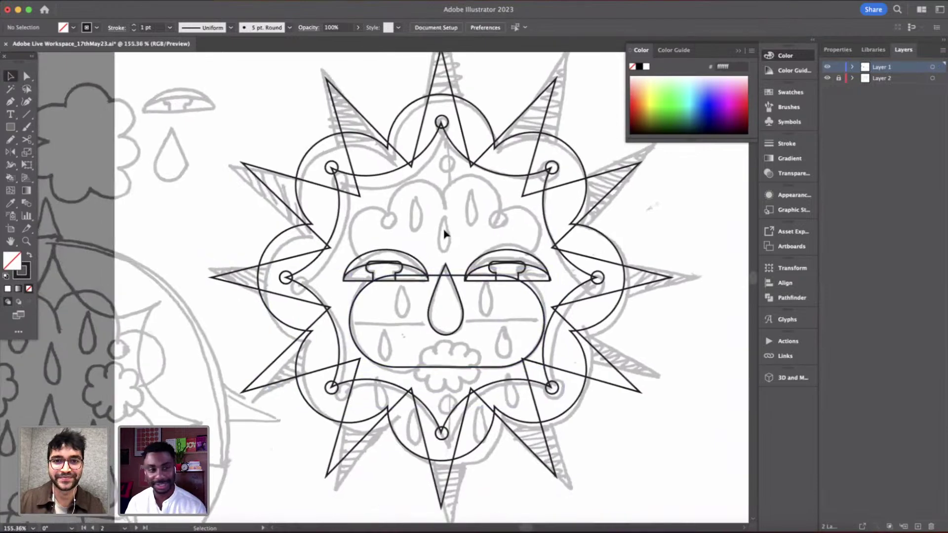
pyautogui.scroll(-5, 468, 285)
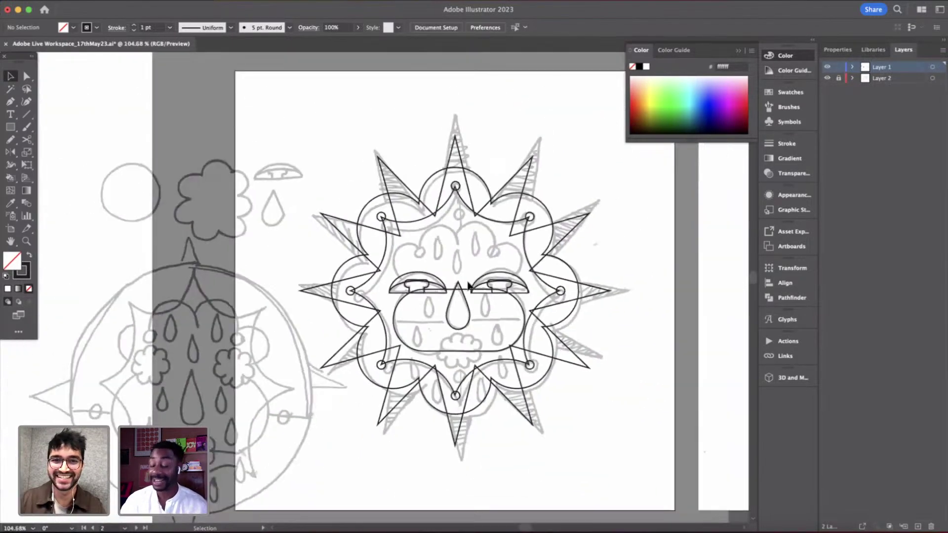
pyautogui.scroll(4, 394, 218)
pyautogui.scroll(3, 462, 281)
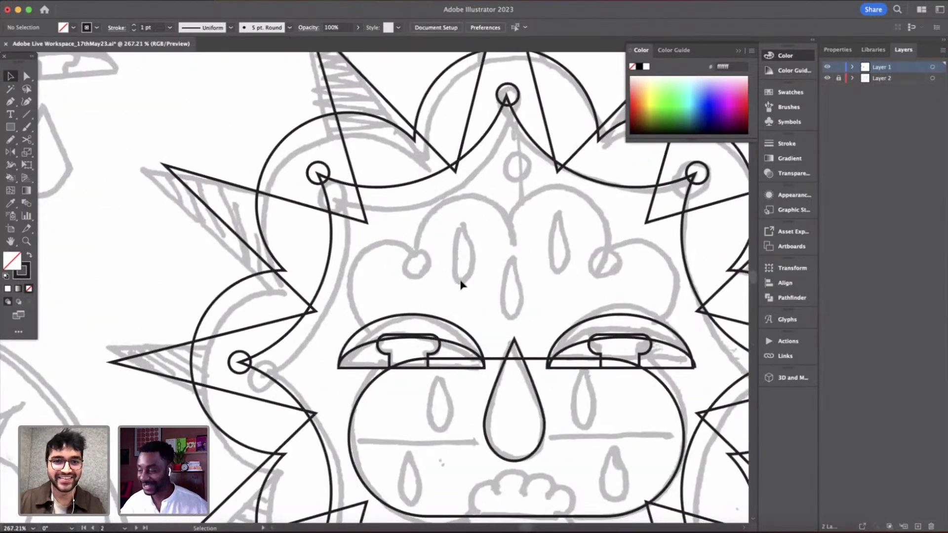
pyautogui.press('l')
pyautogui.moveTo(319, 218)
pyautogui.mouseDown()
pyautogui.moveTo(424, 309)
pyautogui.moveTo(417, 303)
pyautogui.moveTo(414, 320)
pyautogui.moveTo(420, 277)
pyautogui.moveTo(506, 222)
pyautogui.mouseUp()
pyautogui.scroll(1, 365, 291)
pyautogui.press('v')
pyautogui.scroll(2, 418, 293)
pyautogui.scroll(-1, 420, 277)
pyautogui.moveTo(508, 264); pyautogui.dragTo(529, 253)
pyautogui.click(550, 253)
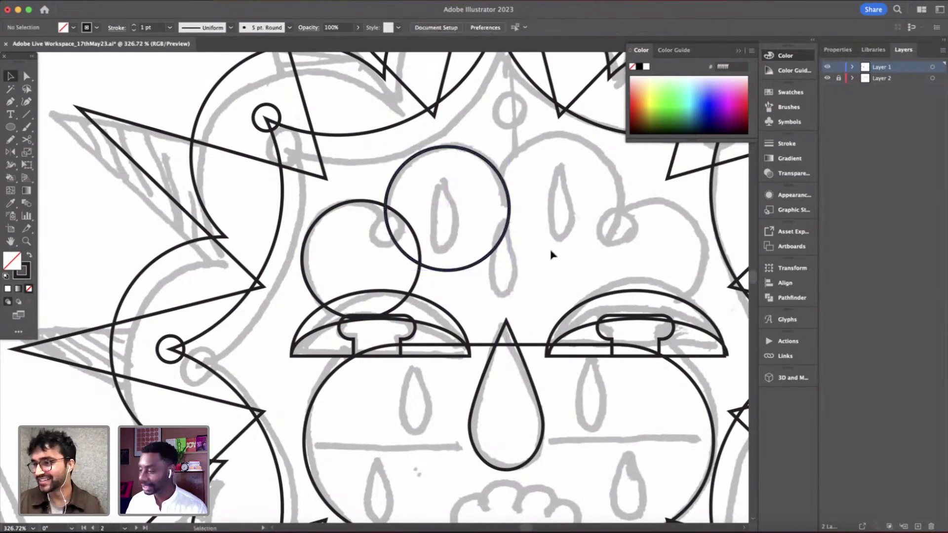
# - Duplicate the two forehead circles, flip the copies horizontally and place them over the right half of the sketched cloud
pyautogui.scroll(-5, 550, 254)
pyautogui.scroll(5, 377, 243)
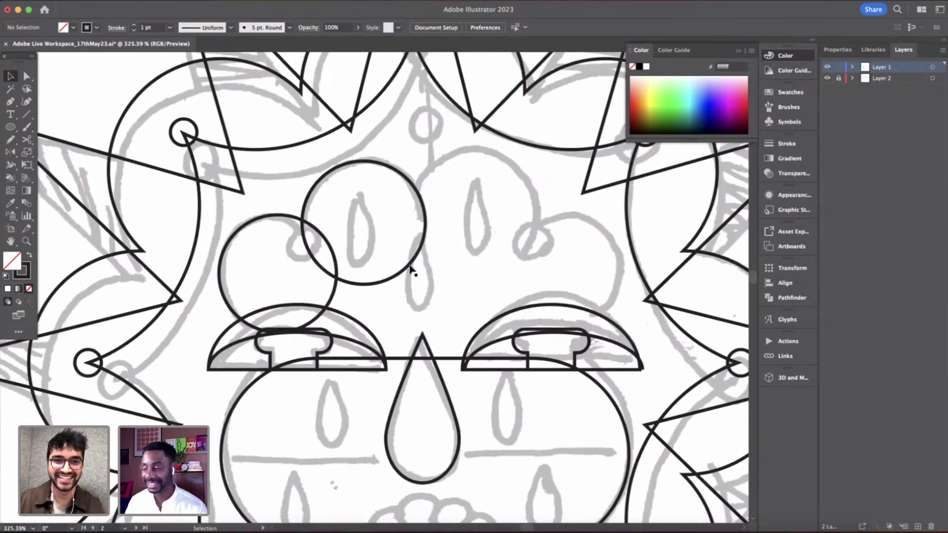
pyautogui.click(410, 267)
pyautogui.keyDown('shift'); pyautogui.click(333, 299); pyautogui.keyUp('shift')
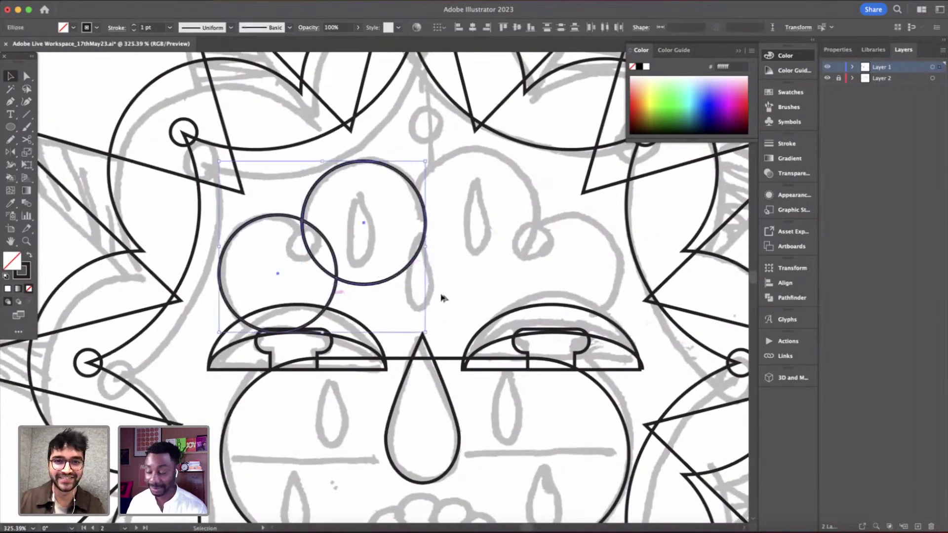
pyautogui.press('super+d')
pyautogui.click(838, 49)
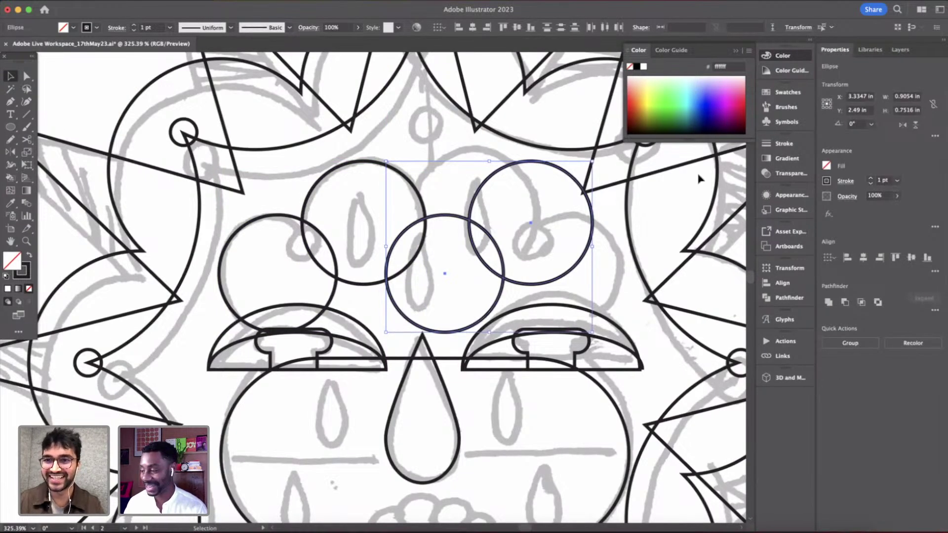
pyautogui.click(902, 126)
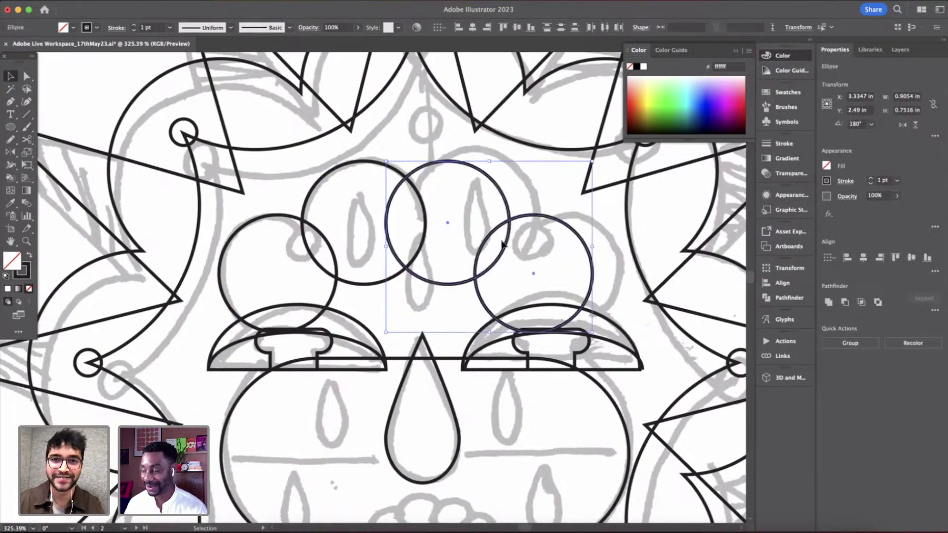
pyautogui.moveTo(507, 247); pyautogui.dragTo(527, 248)
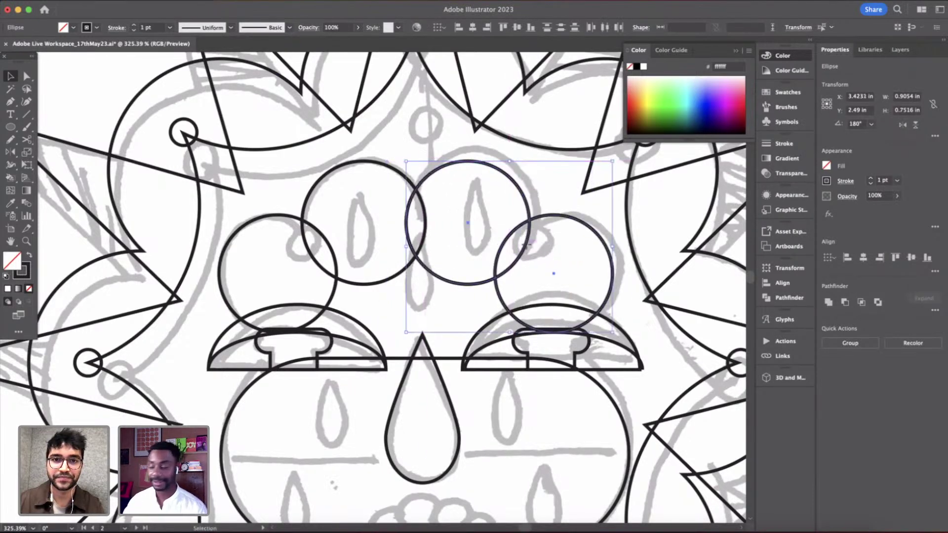
pyautogui.click(549, 265)
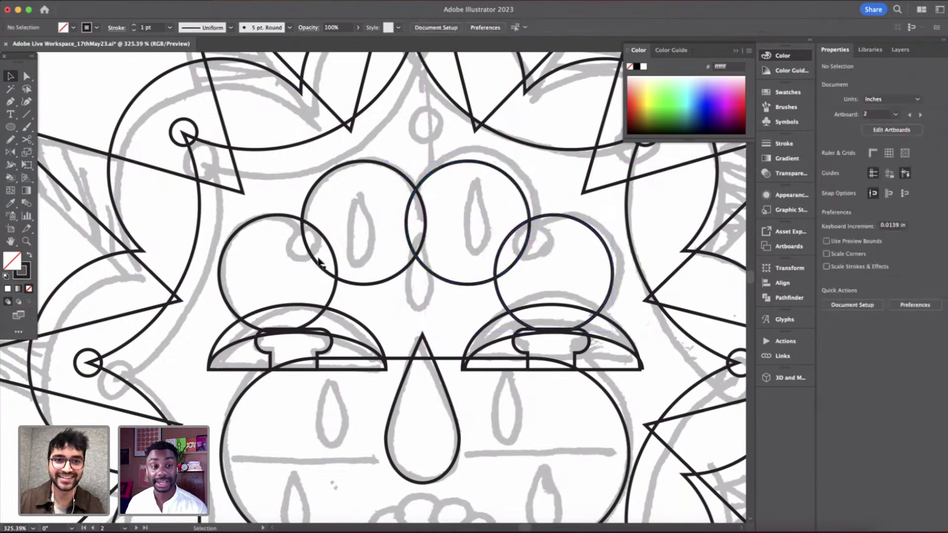
# - Unite the four forehead circles into a single cloud shape
pyautogui.moveTo(288, 261); pyautogui.dragTo(552, 275)
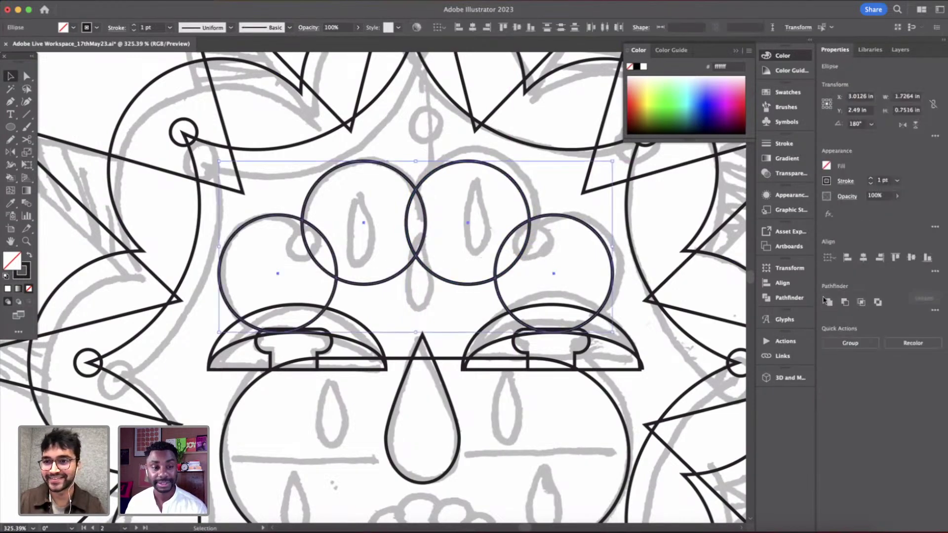
pyautogui.click(830, 303)
pyautogui.scroll(-3, 546, 264)
pyautogui.scroll(3, 579, 308)
# - Open the cloud's underside by deleting the central bottom anchor and the inner anchors of the right lobe
pyautogui.scroll(4, 579, 309)
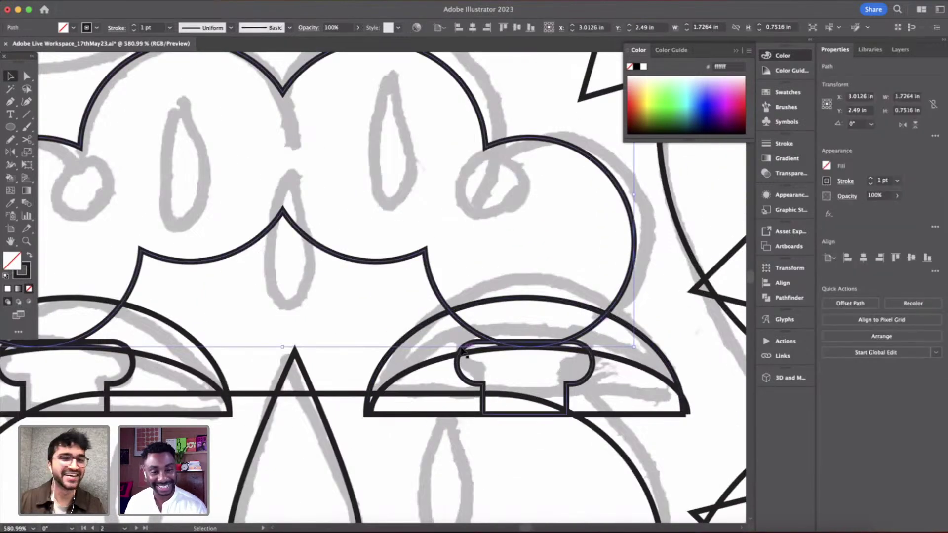
pyautogui.scroll(-2, 463, 351)
pyautogui.press('a')
pyautogui.click(371, 247)
pyautogui.press('Delete')
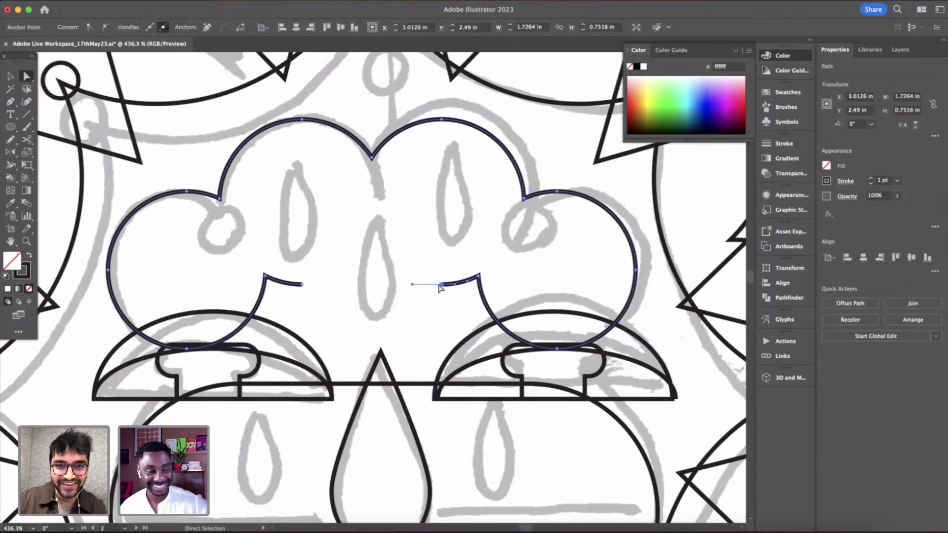
pyautogui.click(479, 275)
pyautogui.press('Delete')
# - Add an anchor where the cloud's right lobe crosses the right eye outline and delete the part of the curve beyond it
pyautogui.scroll(1, 601, 424)
pyautogui.scroll(5, 601, 425)
pyautogui.click(518, 285)
pyautogui.hscroll(4, 568, 289)
pyautogui.scroll(3, 568, 289)
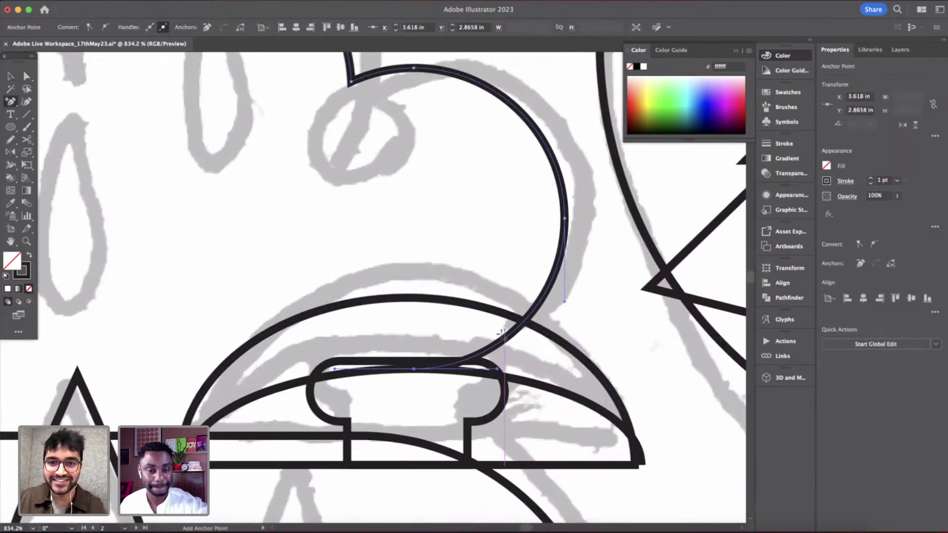
pyautogui.click(523, 322)
pyautogui.press('a')
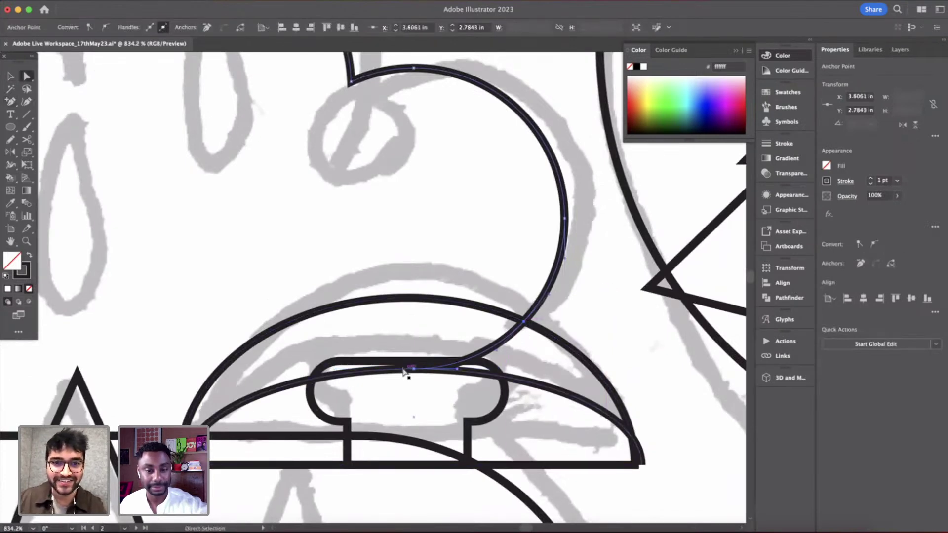
pyautogui.press('Delete')
pyautogui.scroll(-4, 413, 373)
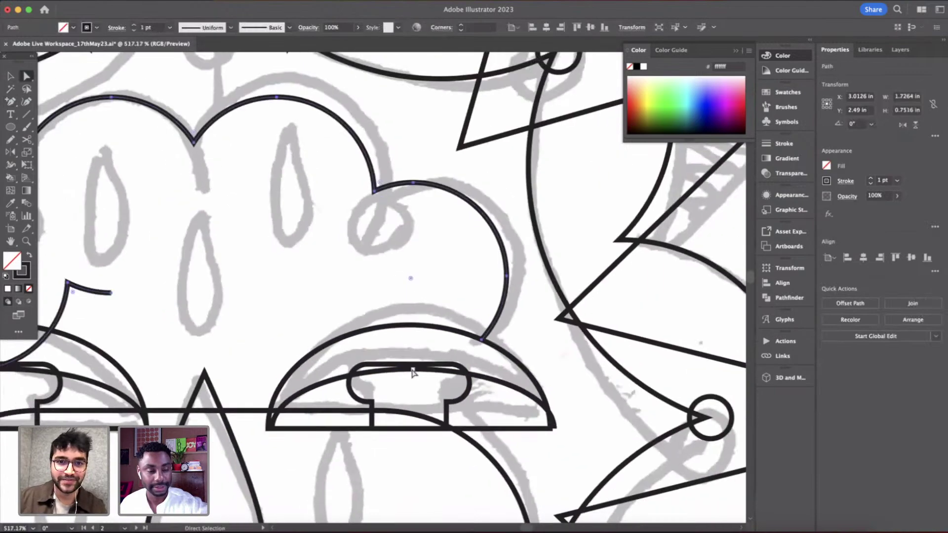
# - Trim the cloud's left lobe to match by adding an anchor at the left eye outline and deleting the anchors beyond it
pyautogui.hscroll(-5, 413, 373)
pyautogui.scroll(3, 222, 313)
pyautogui.press('Delete')
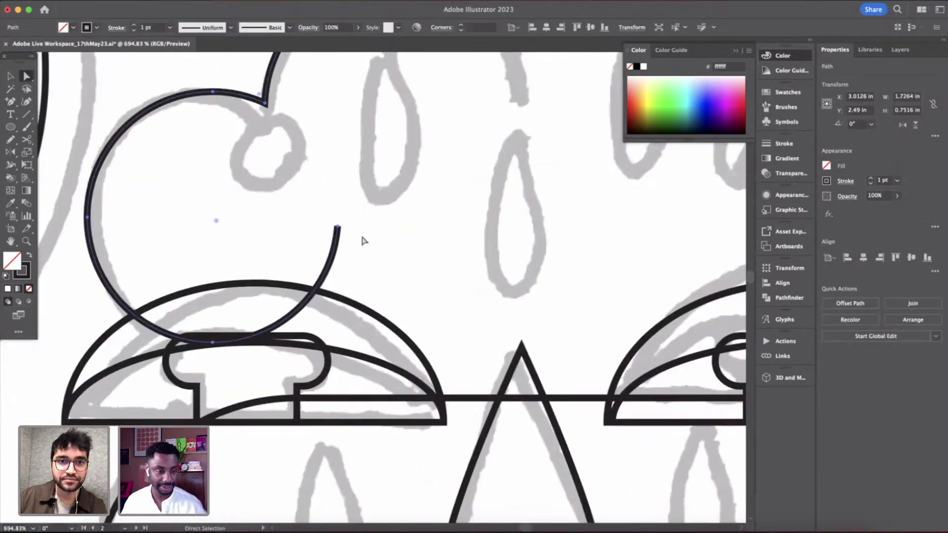
pyautogui.click(337, 227)
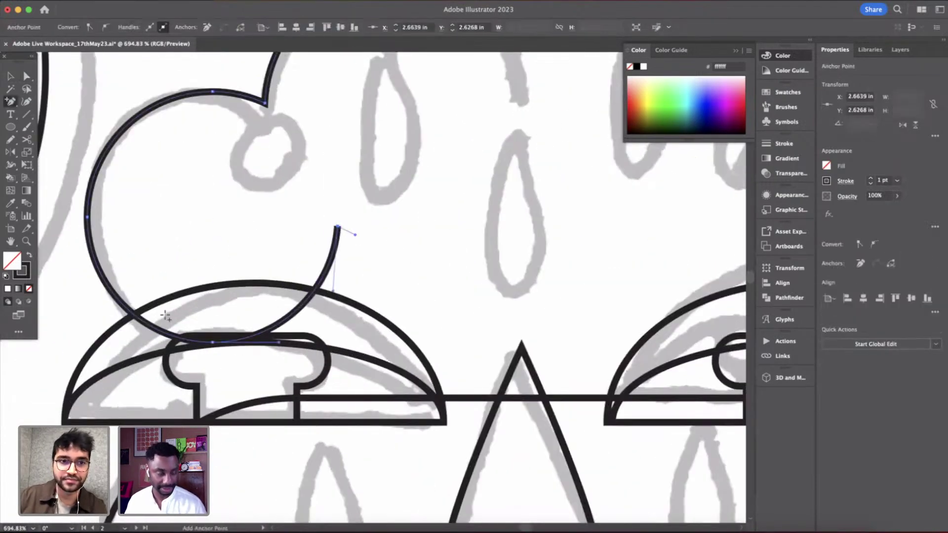
pyautogui.click(132, 312)
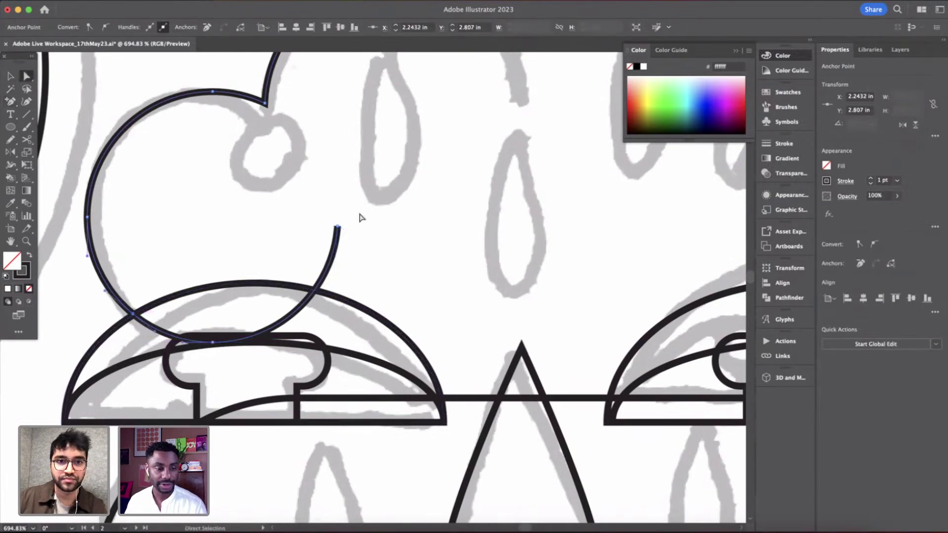
pyautogui.press('Delete')
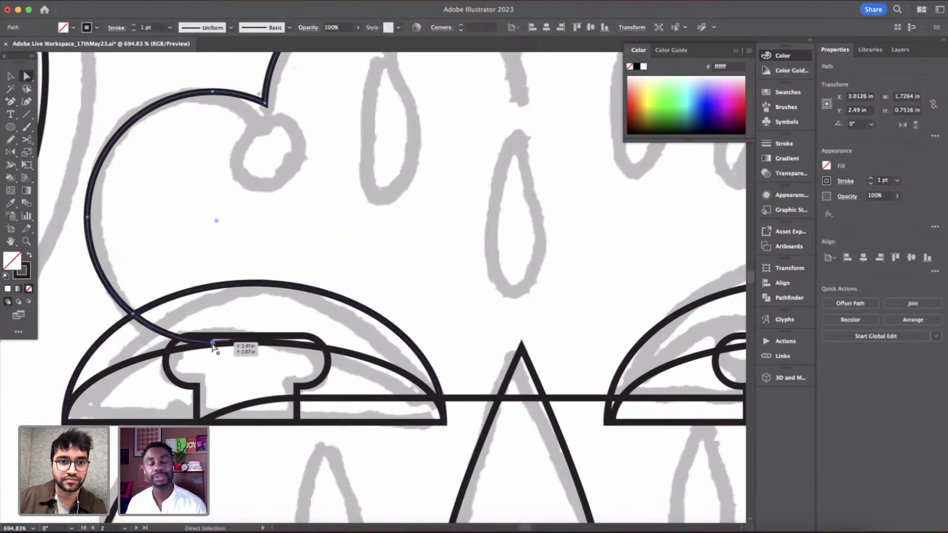
pyautogui.click(212, 343)
pyautogui.press('Delete')
pyautogui.click(426, 221)
# - Draw a straight horizontal line with the Pen tool across the middle of the rounded cheek shape, from edge to edge
pyautogui.scroll(-10, 426, 222)
pyautogui.hscroll(1, 428, 224)
pyautogui.scroll(3, 467, 280)
pyautogui.press('v')
pyautogui.scroll(2, 472, 327)
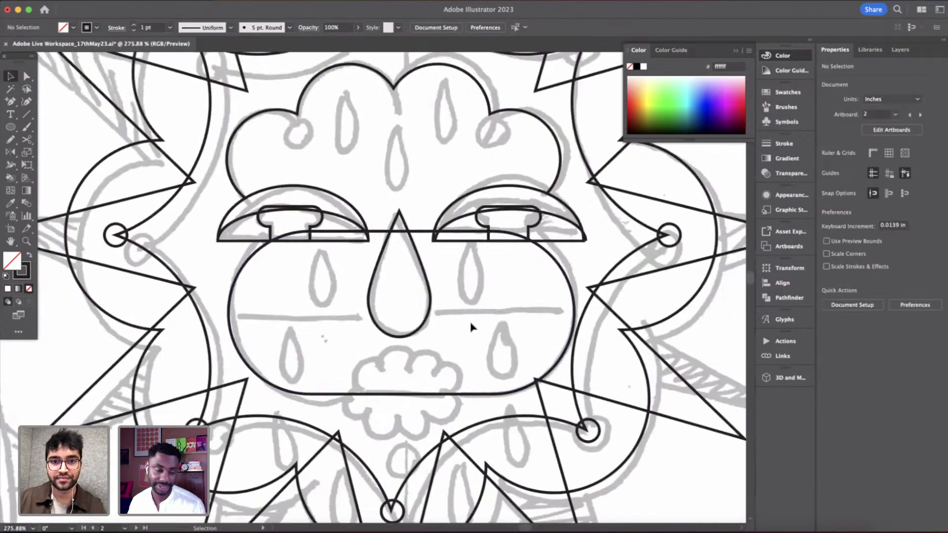
pyautogui.scroll(3, 472, 328)
pyautogui.press('p')
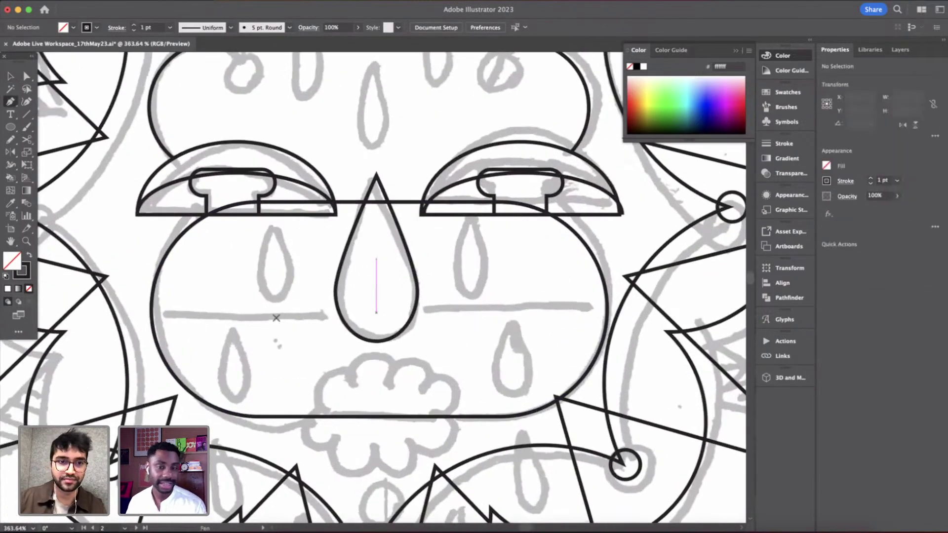
pyautogui.click(152, 310)
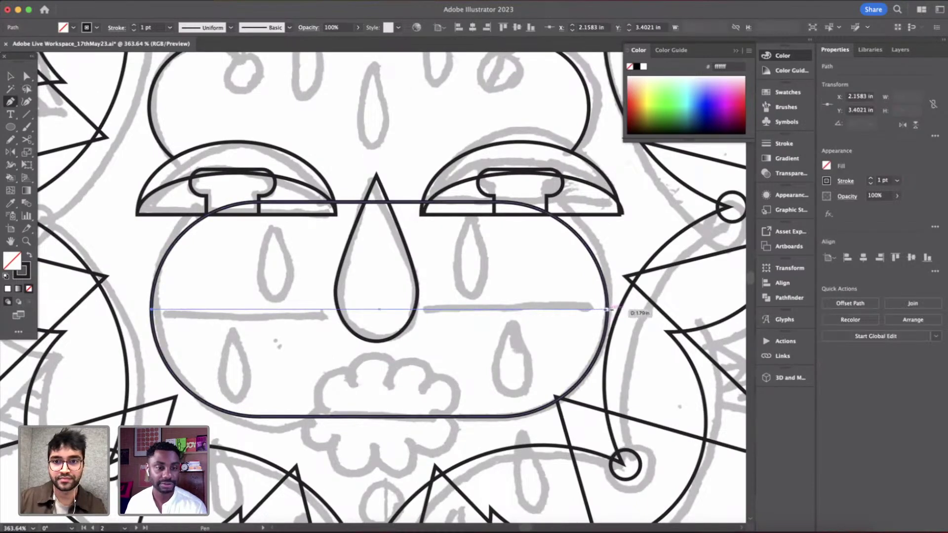
pyautogui.keyDown('shift'); pyautogui.click(608, 310); pyautogui.keyUp('shift')
pyautogui.press('v')
pyautogui.click(522, 295)
pyautogui.scroll(-6, 522, 295)
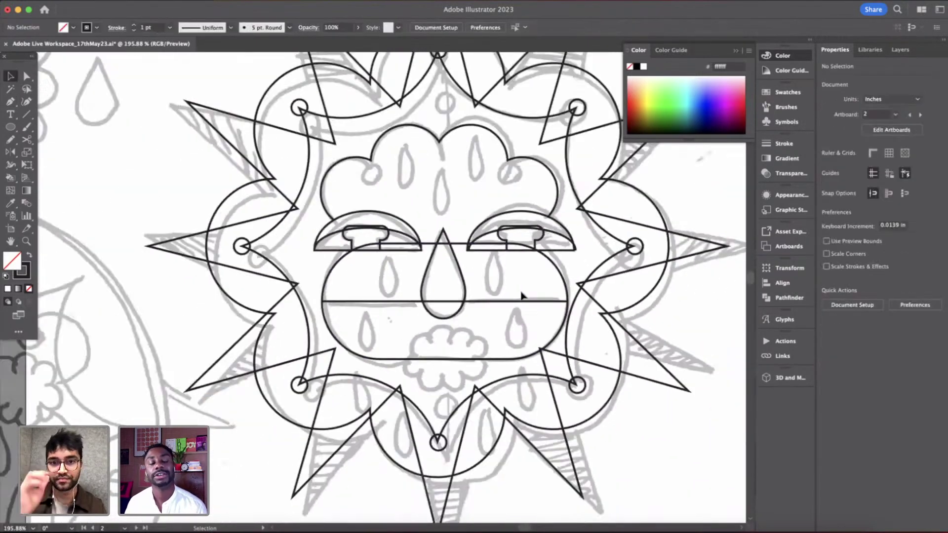
pyautogui.scroll(-3, 522, 296)
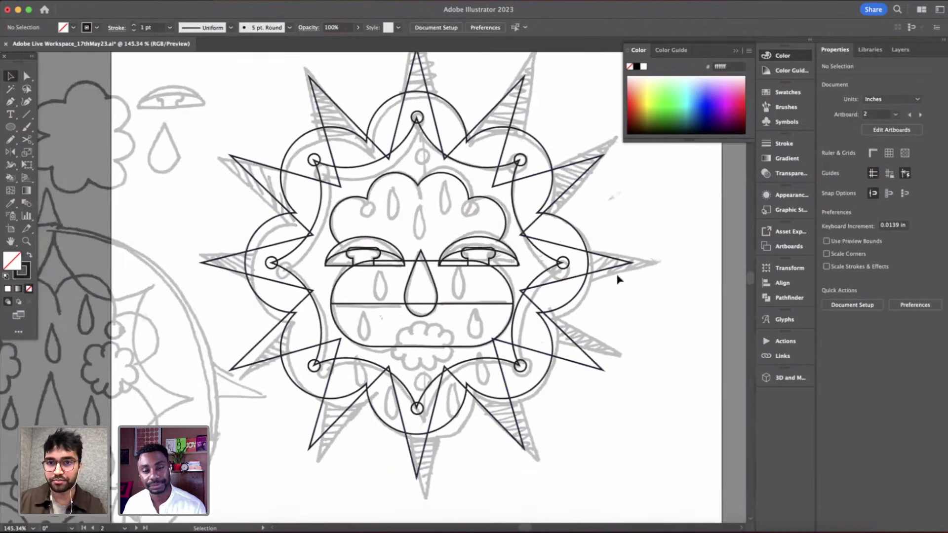
pyautogui.click(789, 298)
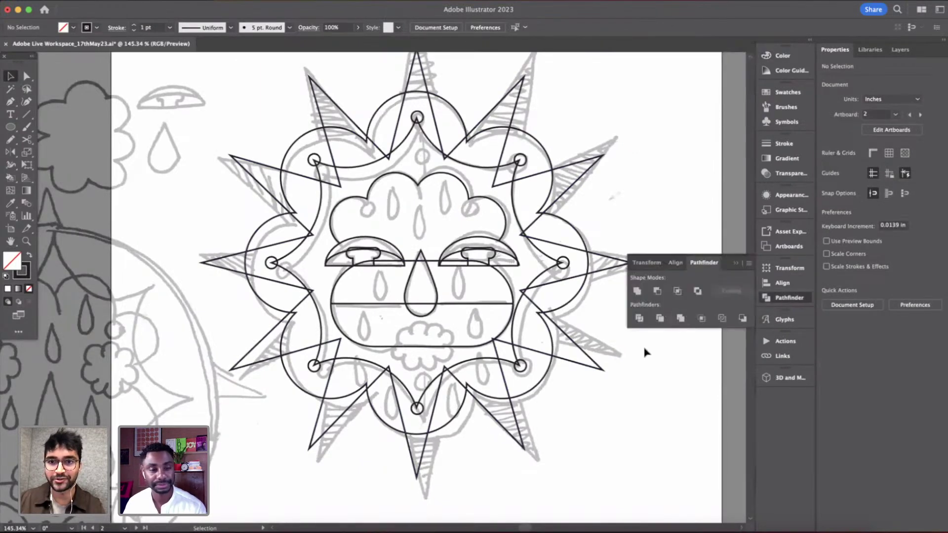
pyautogui.click(736, 264)
# - Draw a tall rectangle about 0.23 by 0.88 in beside the sun and round its corners fully into a pill shape
pyautogui.hscroll(3, 629, 218)
pyautogui.press('m')
pyautogui.moveTo(599, 168); pyautogui.dragTo(623, 257)
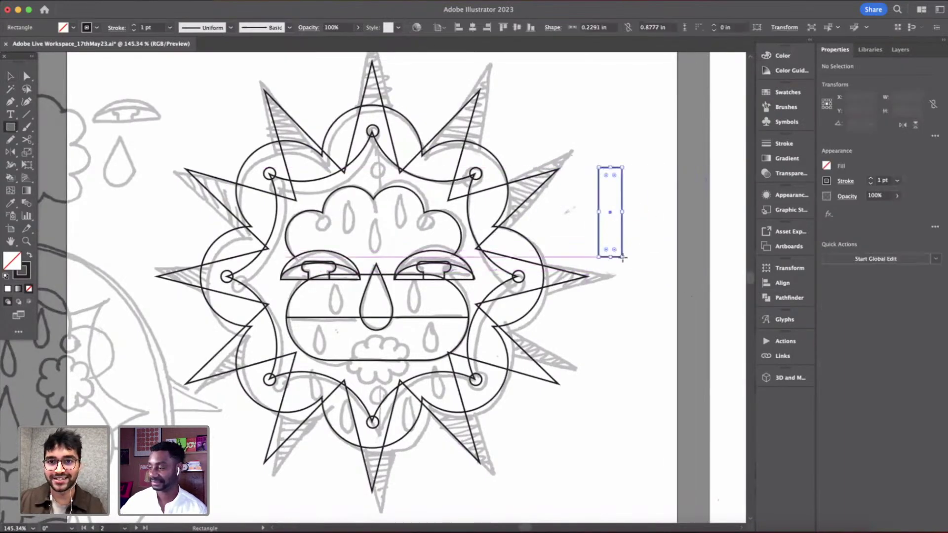
pyautogui.scroll(2, 623, 258)
pyautogui.scroll(5, 623, 258)
pyautogui.press('a')
pyautogui.moveTo(560, 175); pyautogui.dragTo(617, 271)
pyautogui.press('v')
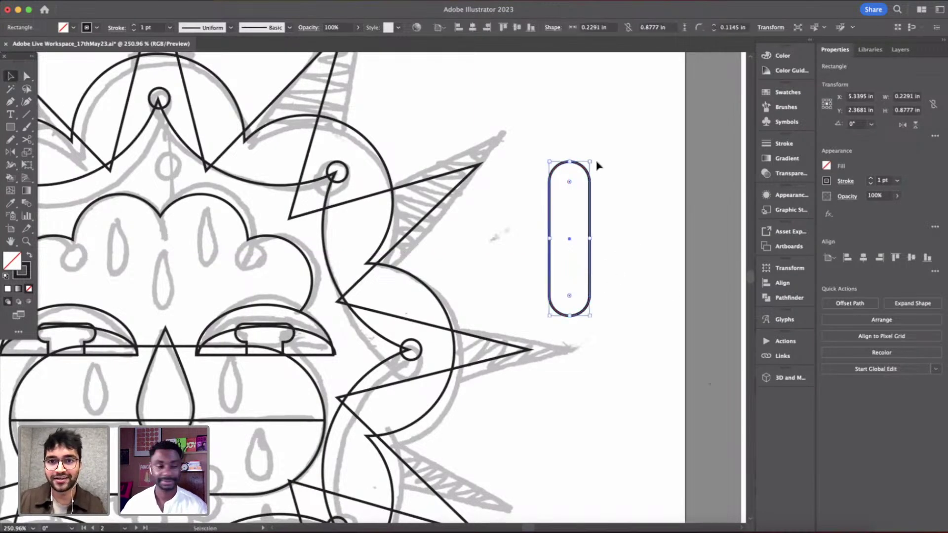
# - Build an eight-petal arrangement from the pill by adding a copy rotated 90°, then copies of both rotated 45° about the same center
pyautogui.moveTo(595, 158); pyautogui.dragTo(646, 267)
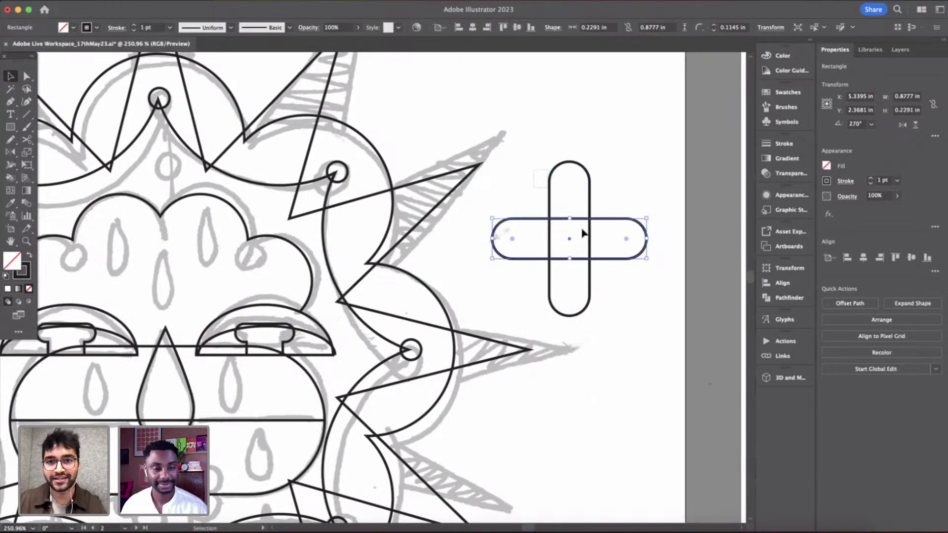
pyautogui.moveTo(538, 178); pyautogui.dragTo(633, 278)
pyautogui.press('v')
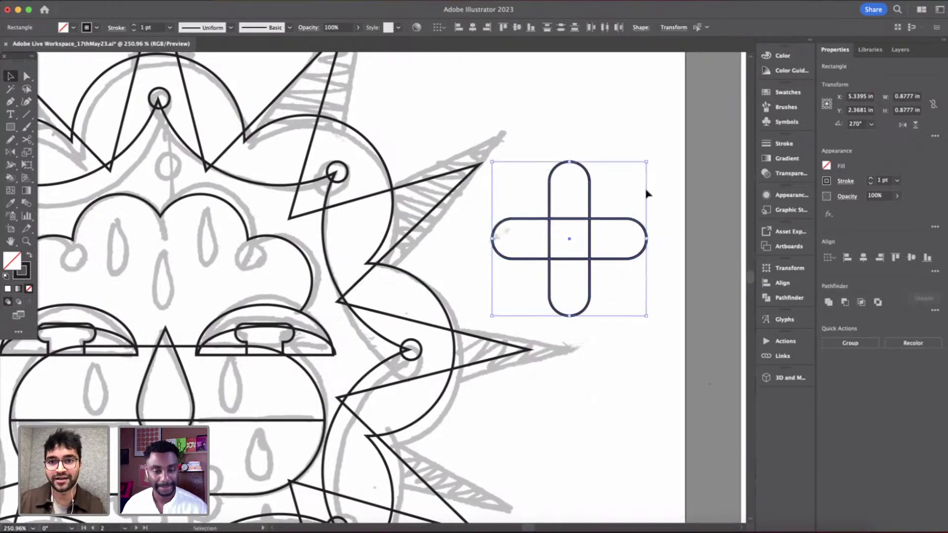
pyautogui.moveTo(650, 160); pyautogui.dragTo(730, 239)
pyautogui.click(669, 205)
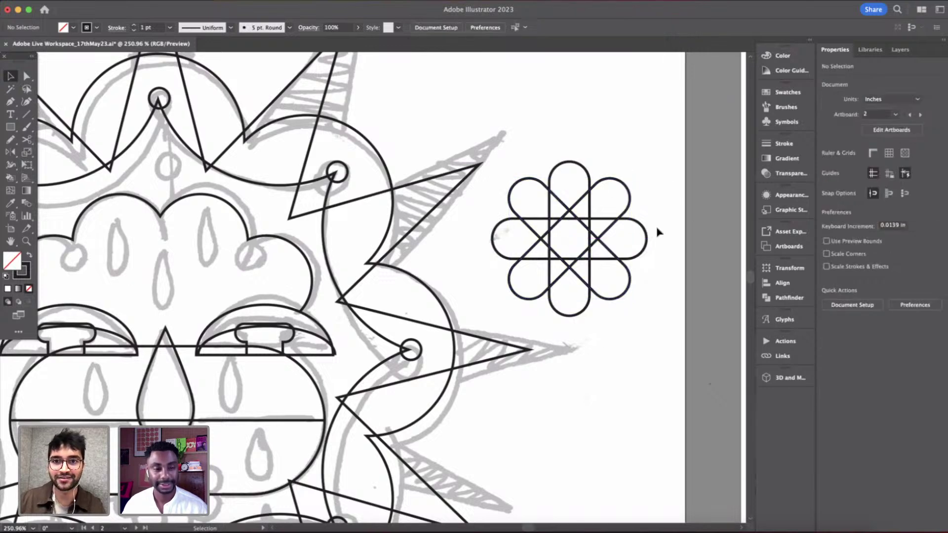
# - Unite the four overlapping pill shapes into a single scalloped cloud outline
pyautogui.click(628, 204)
pyautogui.click(589, 171)
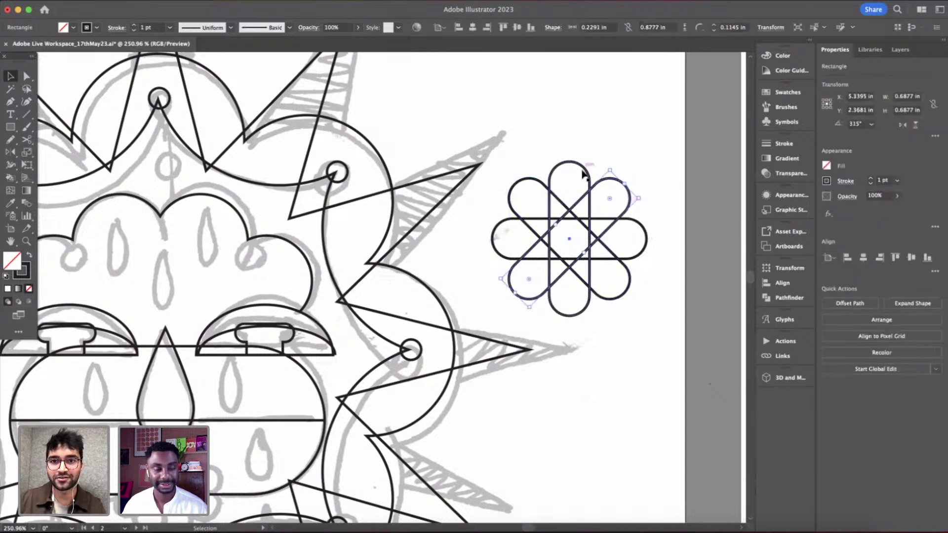
pyautogui.moveTo(667, 193); pyautogui.dragTo(529, 280)
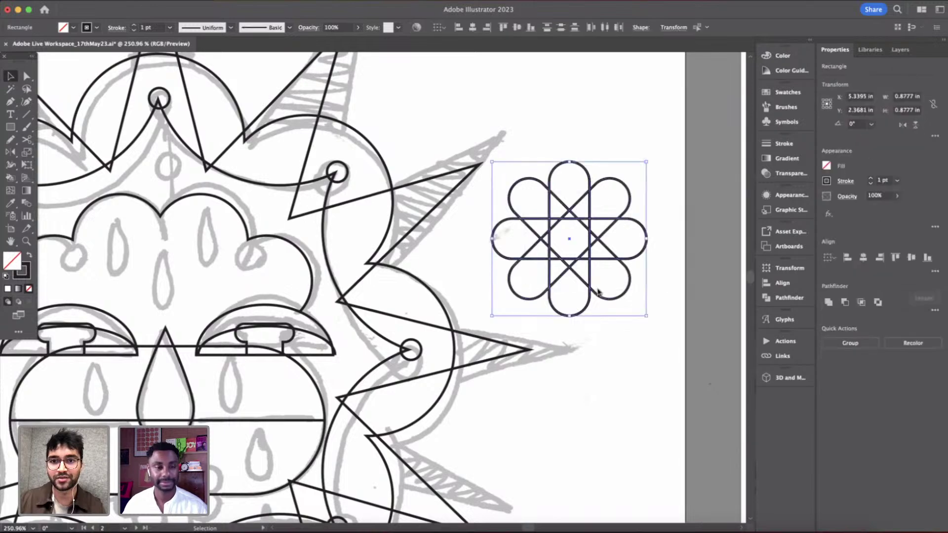
pyautogui.click(830, 303)
pyautogui.click(665, 272)
# - Copy the scalloped cloud onto the sketched mouth and scale the copy down from its center to about 0.66 in wide
pyautogui.click(636, 255)
pyautogui.scroll(-5, 579, 261)
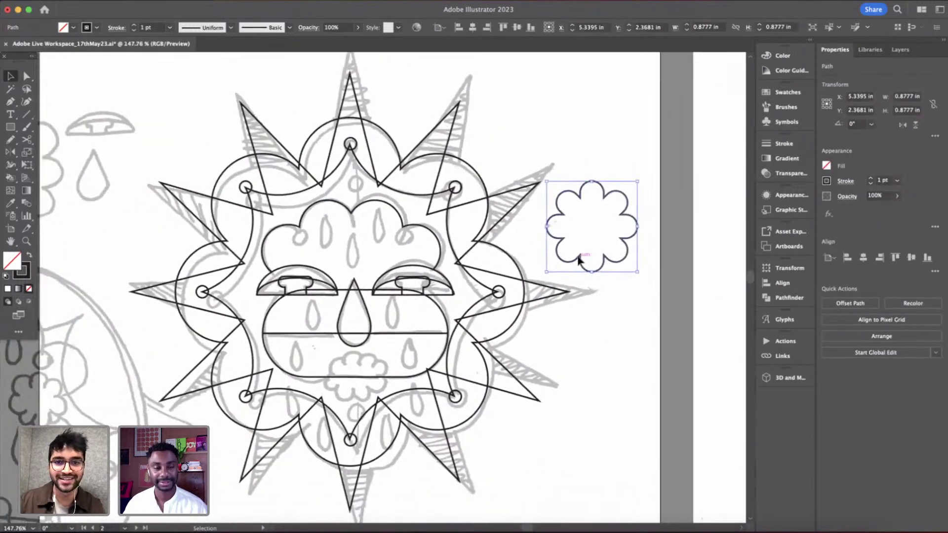
pyautogui.keyDown('alt'); pyautogui.moveTo(673, 203); pyautogui.dragTo(433, 349); pyautogui.keyUp('alt')
pyautogui.scroll(2, 432, 349)
pyautogui.scroll(10, 430, 350)
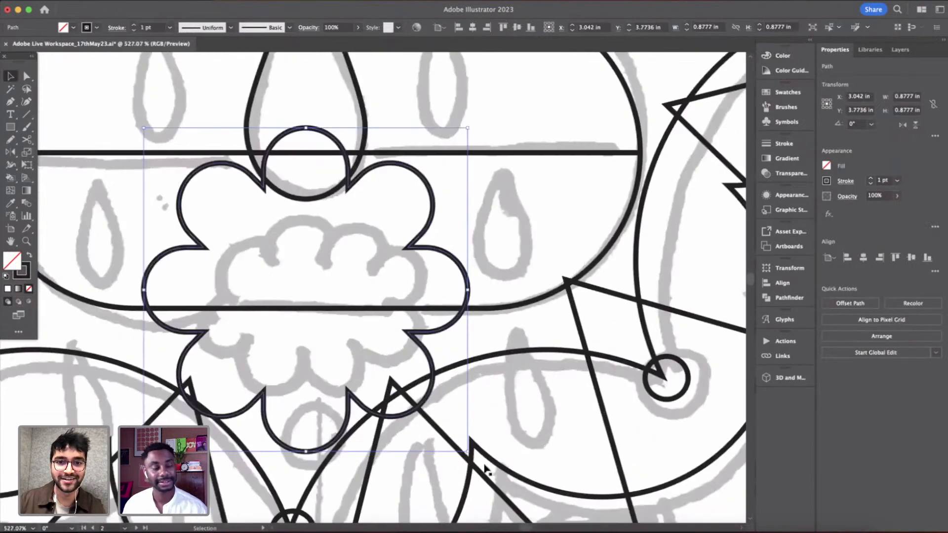
pyautogui.moveTo(461, 437); pyautogui.dragTo(422, 406)
# - Move the original scalloped cloud off the sun's artboard onto the neighboring blank artboard
pyautogui.scroll(-14, 422, 407)
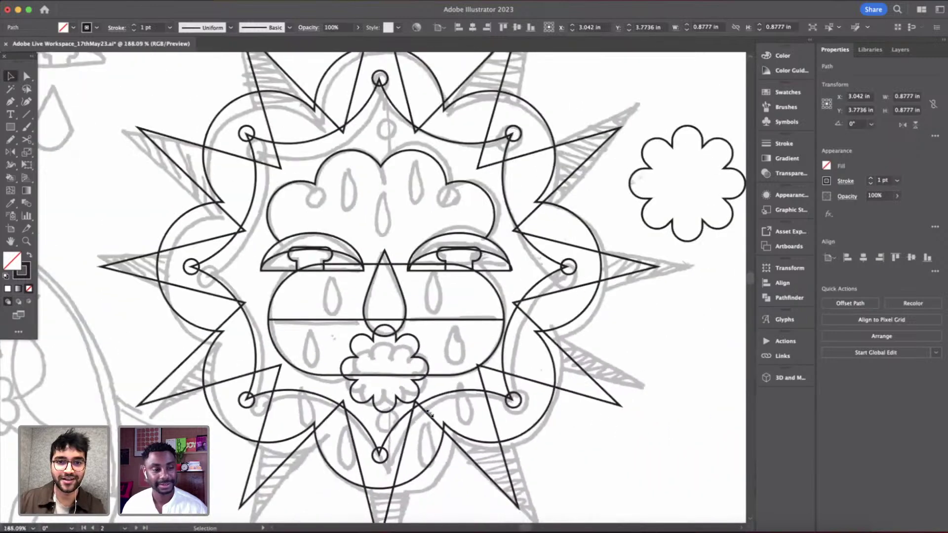
pyautogui.click(627, 471)
pyautogui.scroll(-3, 624, 470)
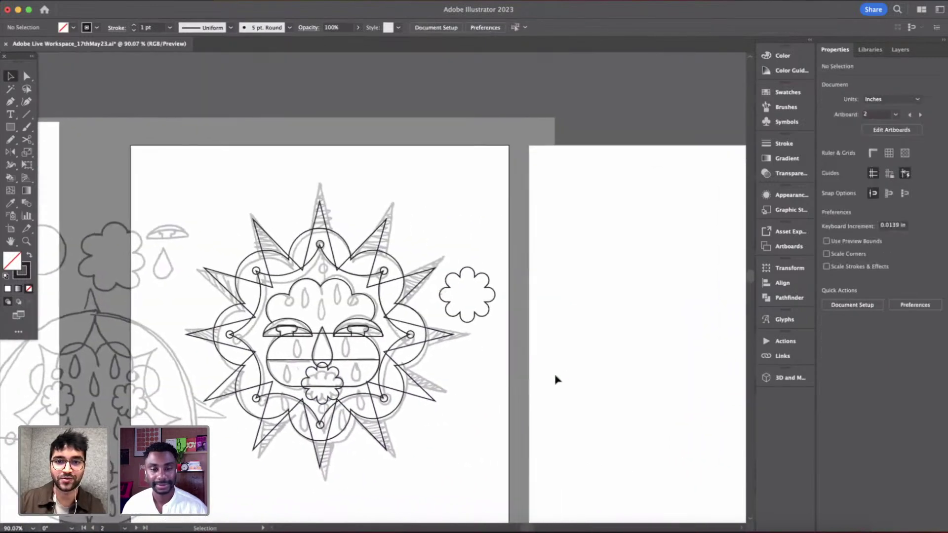
pyautogui.moveTo(489, 315); pyautogui.dragTo(683, 258)
pyautogui.click(609, 360)
# - Lower the mouth cloud onto the sketched mouth and resize it to about 0.59 by 0.49 in, wider than tall
pyautogui.scroll(7, 324, 341)
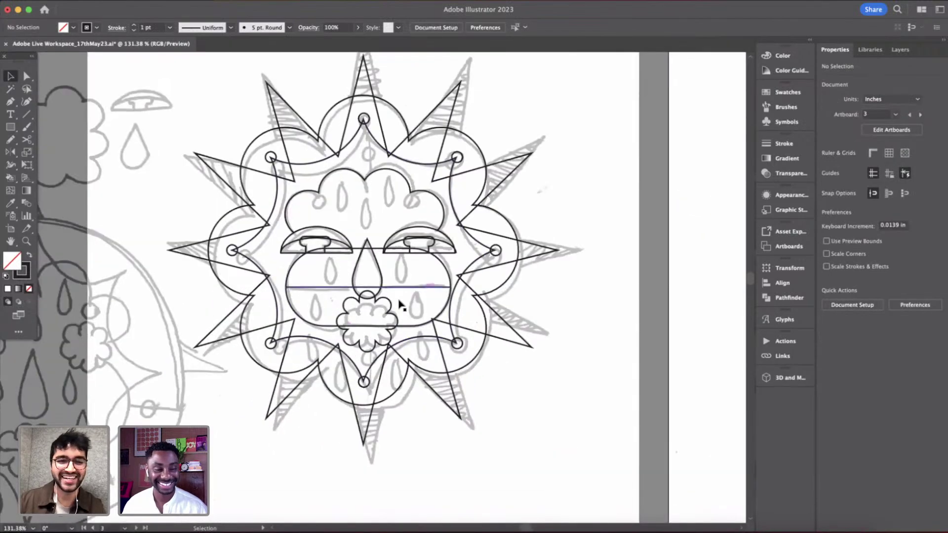
pyautogui.scroll(1, 401, 305)
pyautogui.scroll(6, 401, 305)
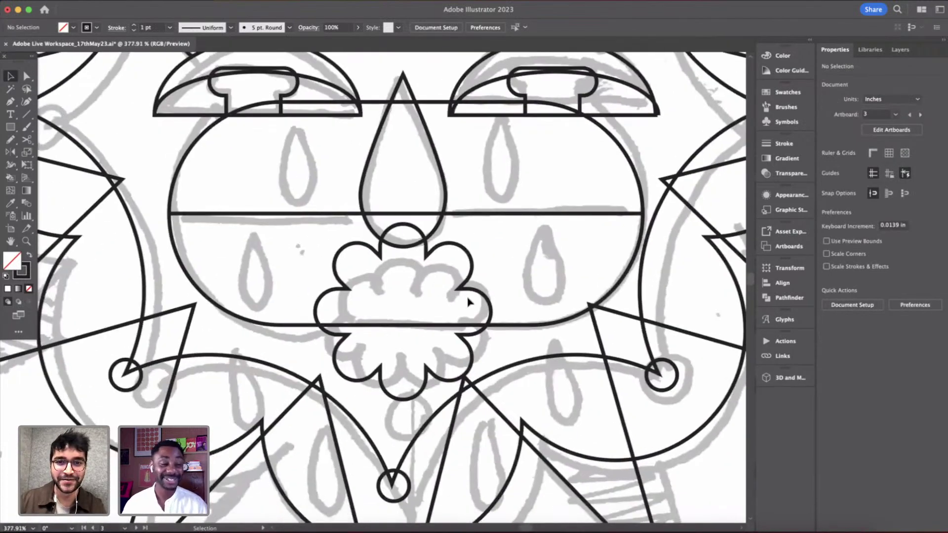
pyautogui.click(467, 295)
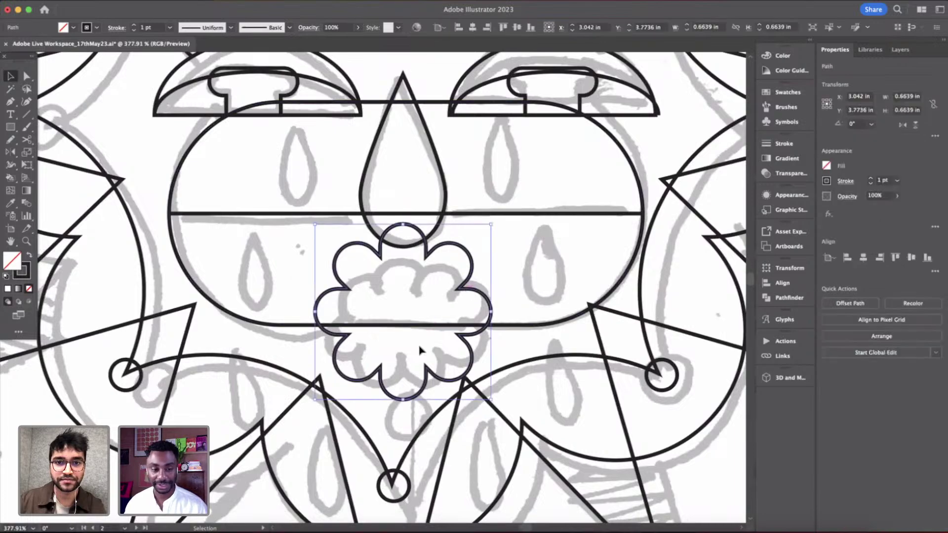
pyautogui.scroll(5, 420, 349)
pyautogui.scroll(-1, 419, 349)
pyautogui.hscroll(-1, 419, 349)
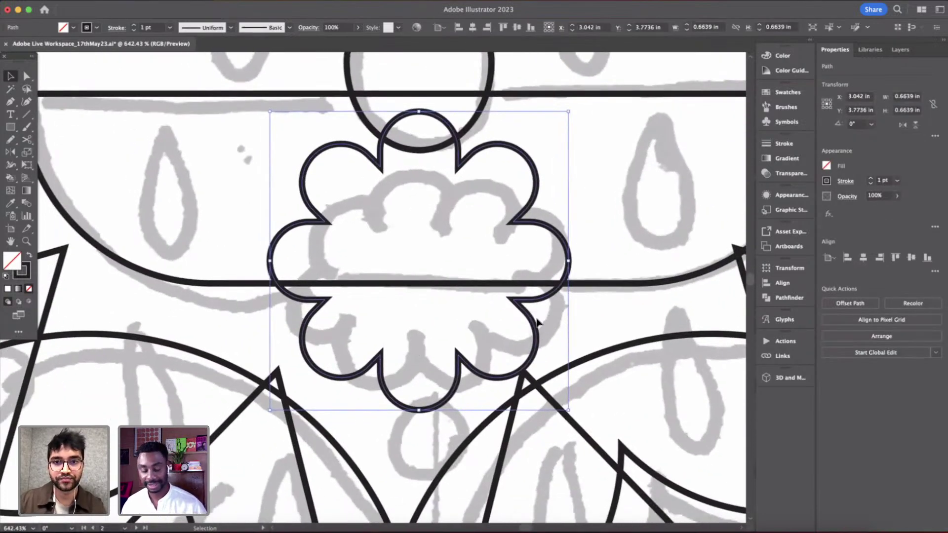
pyautogui.moveTo(534, 320); pyautogui.dragTo(543, 343)
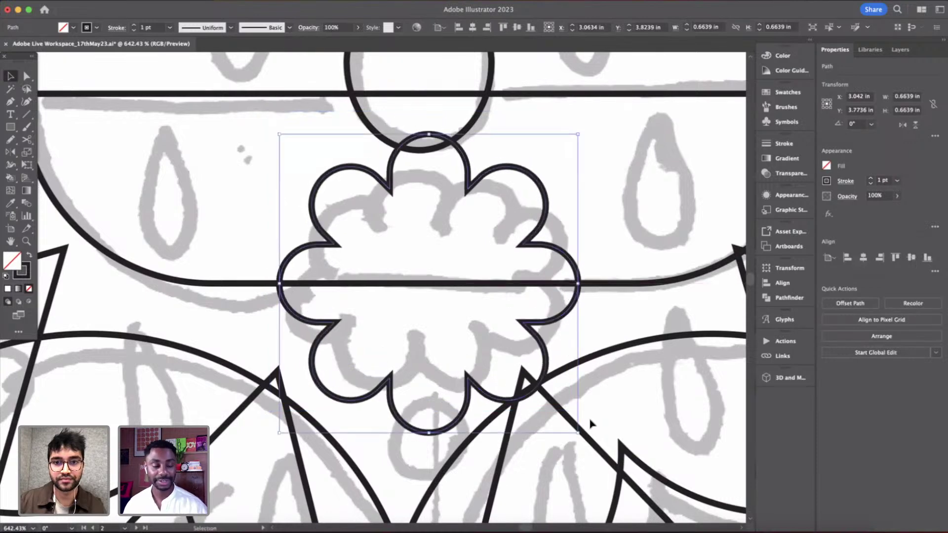
pyautogui.moveTo(579, 433); pyautogui.dragTo(540, 395)
pyautogui.moveTo(541, 284); pyautogui.dragTo(564, 284)
pyautogui.click(599, 229)
pyautogui.scroll(-5, 599, 230)
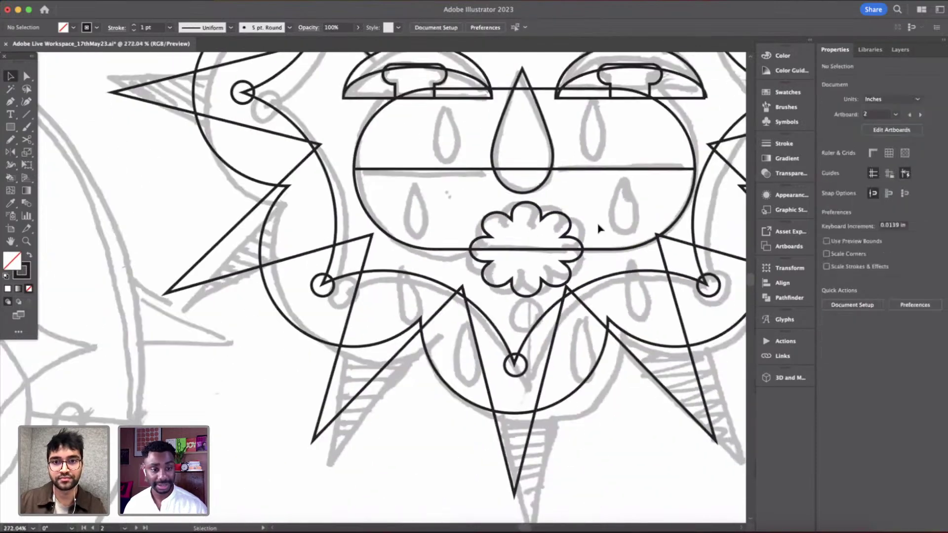
# - Center the mouth cloud horizontally on the artboard
pyautogui.scroll(2, 599, 230)
pyautogui.scroll(4, 599, 230)
pyautogui.click(519, 313)
pyautogui.click(570, 311)
pyautogui.scroll(-5, 570, 311)
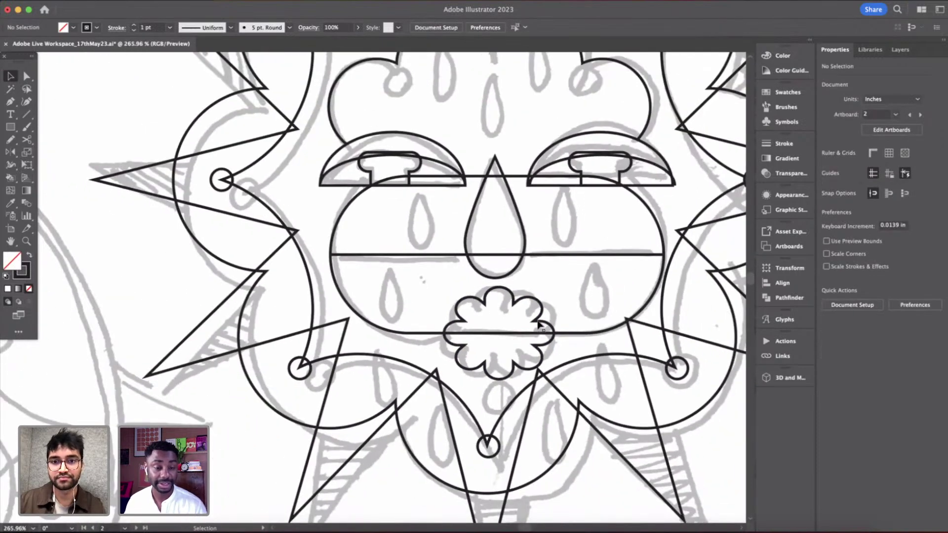
pyautogui.click(541, 326)
pyautogui.click(864, 258)
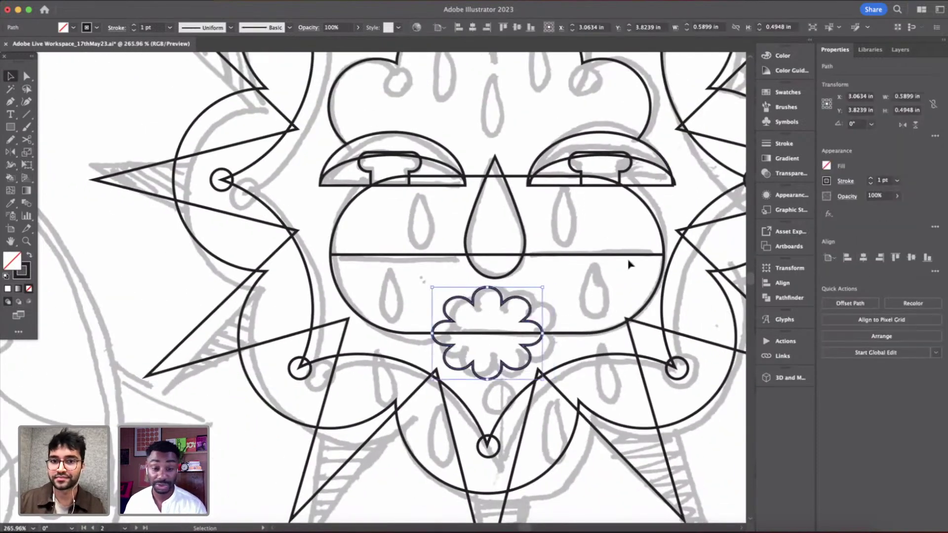
pyautogui.click(618, 264)
# - Center the teardrop nose horizontally on the artboard
pyautogui.scroll(-4, 618, 264)
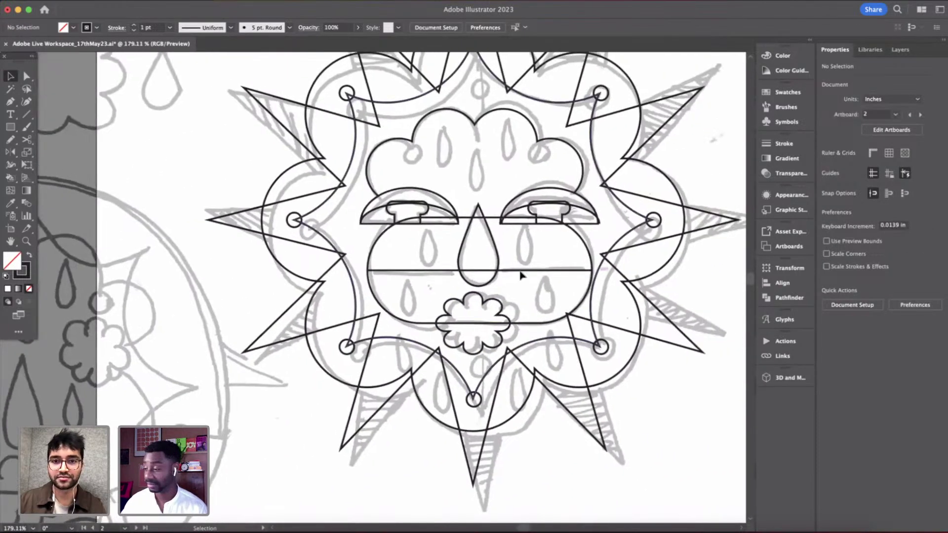
pyautogui.click(496, 260)
pyautogui.click(864, 257)
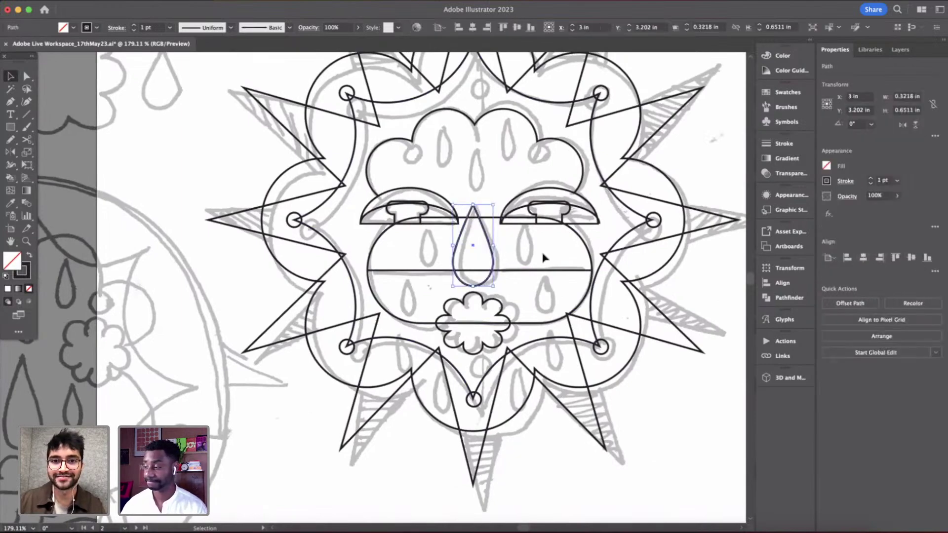
pyautogui.scroll(-4, 544, 258)
pyautogui.click(543, 258)
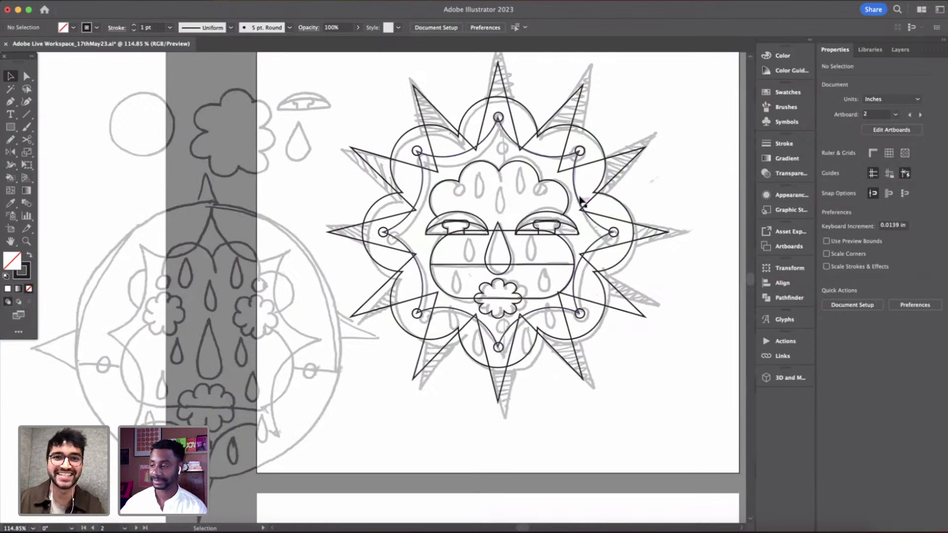
# - Copy the small circle at the upper-left lobe tip to the left notch of the forehead cloud
pyautogui.scroll(3, 581, 201)
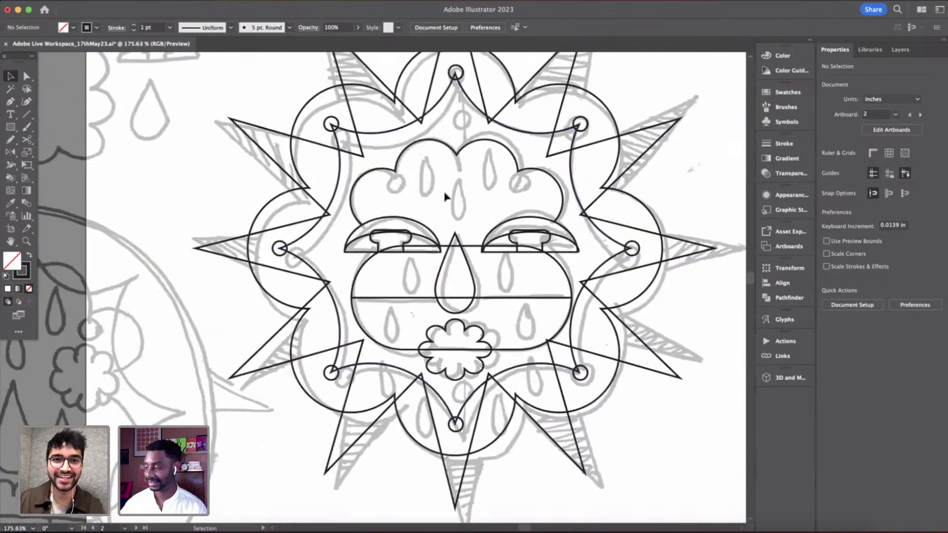
pyautogui.scroll(6, 341, 103)
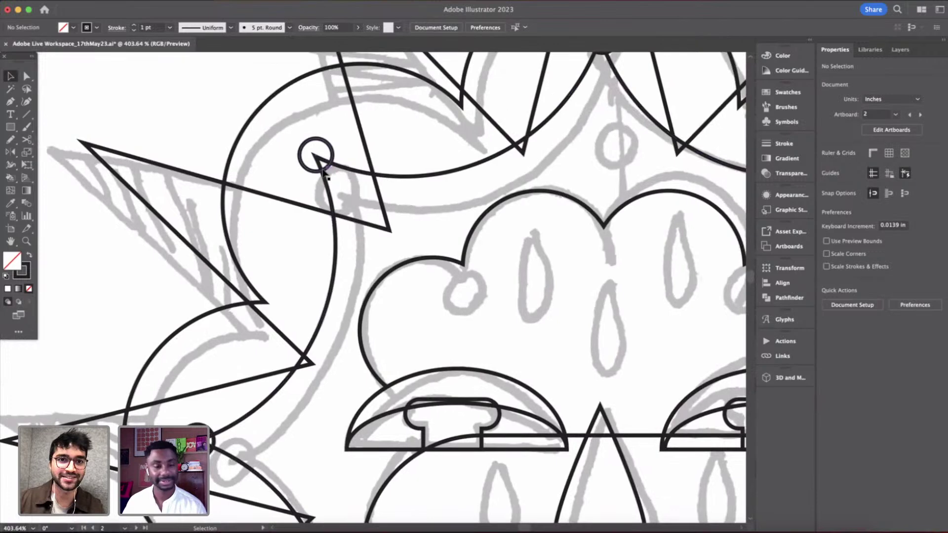
pyautogui.click(323, 172)
pyautogui.click(353, 156)
pyautogui.moveTo(332, 159); pyautogui.dragTo(484, 296)
pyautogui.click(488, 289)
# - Duplicate the forehead cloud's left notch circle onto its right notch
pyautogui.hscroll(8, 525, 302)
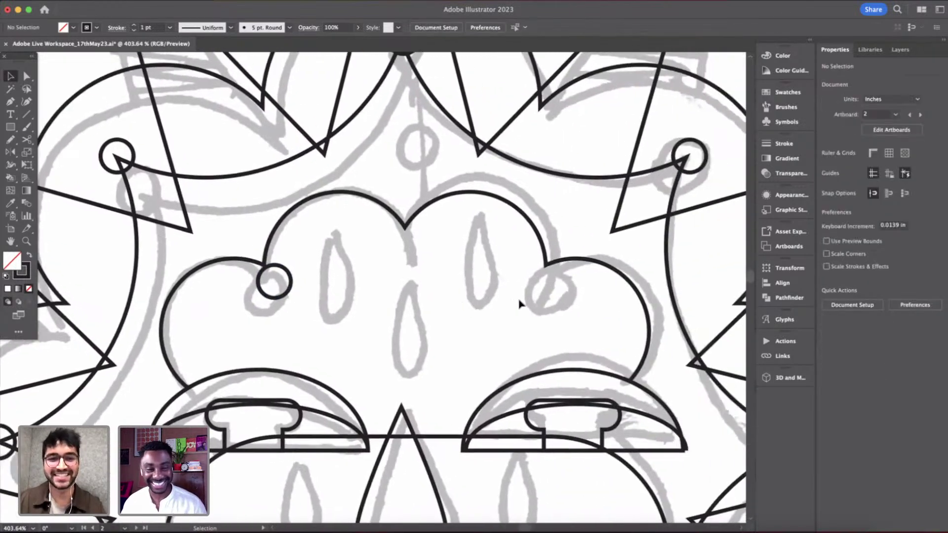
pyautogui.moveTo(282, 296); pyautogui.dragTo(544, 303)
pyautogui.click(586, 306)
pyautogui.scroll(-6, 586, 305)
pyautogui.scroll(-7, 586, 306)
pyautogui.scroll(4, 466, 237)
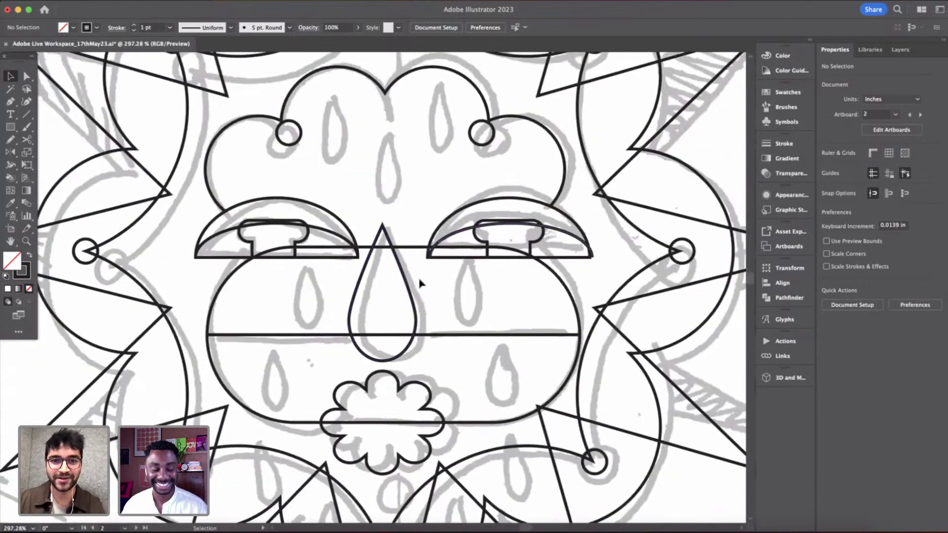
# - Copy the teardrop nose onto the right cheek and scale the copy down to about 0.13 by 0.26 in
pyautogui.click(416, 308)
pyautogui.moveTo(416, 309); pyautogui.dragTo(512, 309)
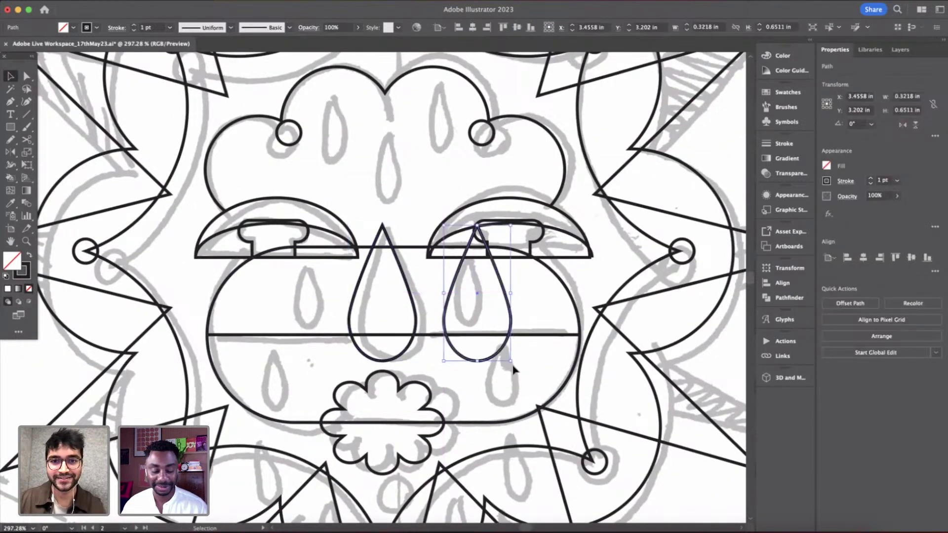
pyautogui.moveTo(512, 363); pyautogui.dragTo(490, 321)
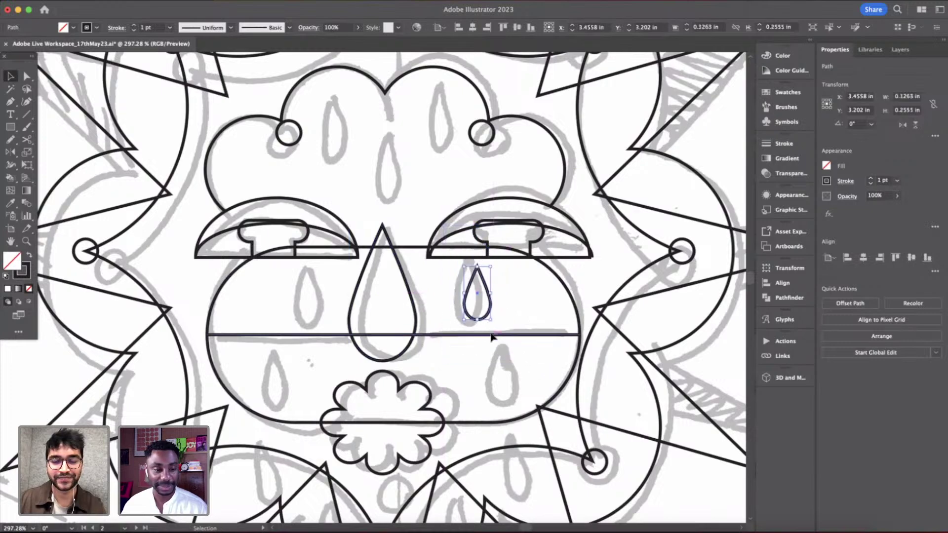
pyautogui.scroll(4, 490, 330)
pyautogui.click(513, 278)
# - Place the small teardrop over the upper sketched drop on the left cheek and a copy over the lower one
pyautogui.scroll(-3, 496, 282)
pyautogui.moveTo(338, 280); pyautogui.dragTo(338, 281)
pyautogui.click(532, 282)
pyautogui.moveTo(493, 285); pyautogui.dragTo(274, 375)
pyautogui.click(314, 283)
# - Copy the small teardrop over the left and middle sketched drops inside the forehead cloud
pyautogui.scroll(3, 406, 186)
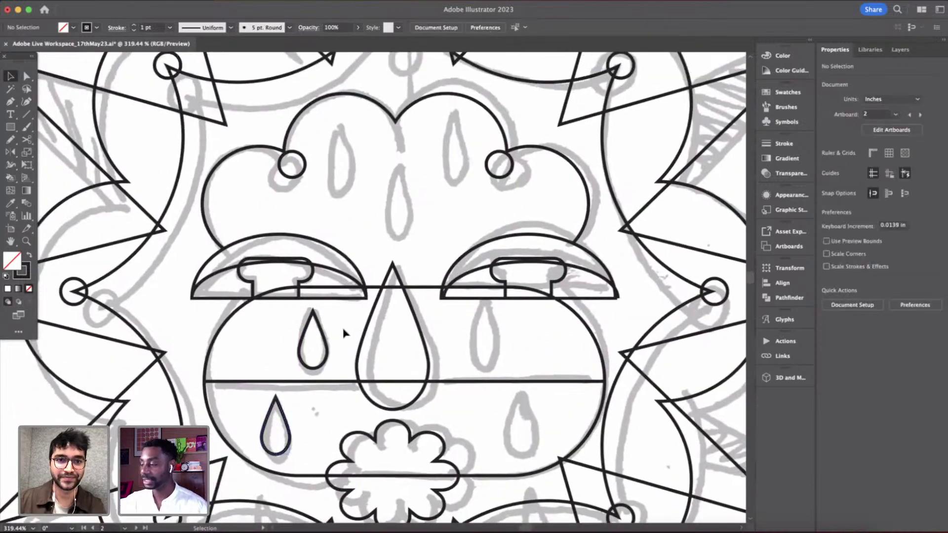
pyautogui.moveTo(326, 338); pyautogui.dragTo(355, 174)
pyautogui.click(453, 188)
pyautogui.scroll(-3, 453, 189)
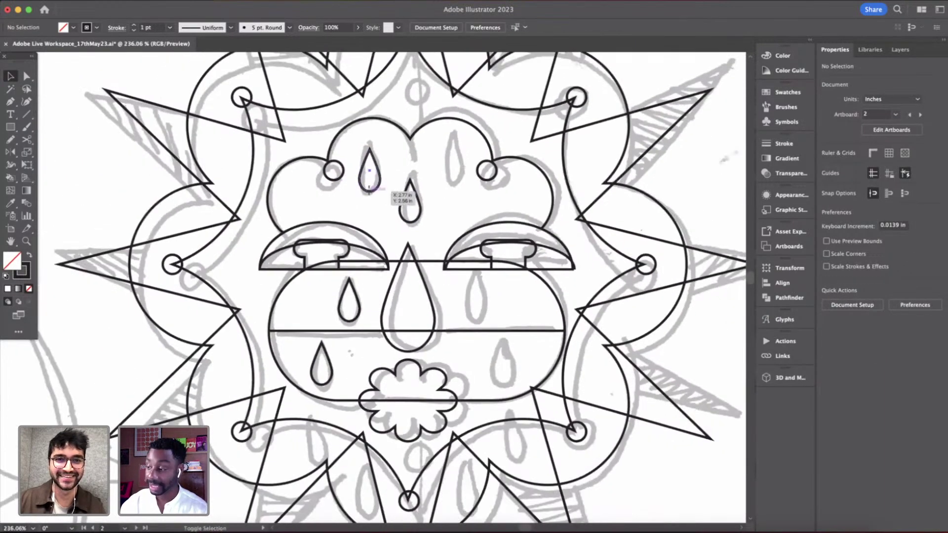
# - Copy the left forehead drop and both left cheek drops together to the right side of the face and flip the copies horizontally
pyautogui.click(370, 190)
pyautogui.keyDown('shift'); pyautogui.click(359, 309); pyautogui.keyUp('shift')
pyautogui.keyDown('shift'); pyautogui.click(331, 371); pyautogui.keyUp('shift')
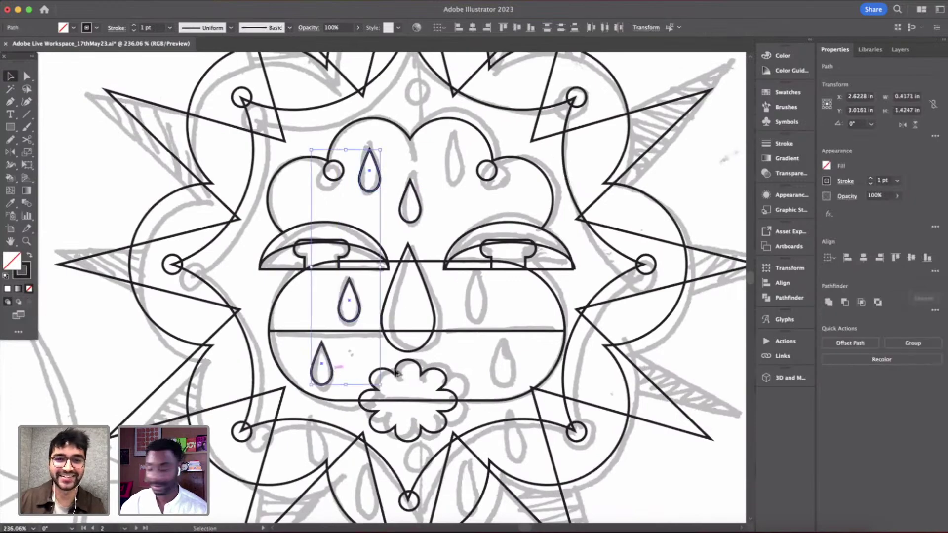
pyautogui.moveTo(330, 363); pyautogui.dragTo(485, 363)
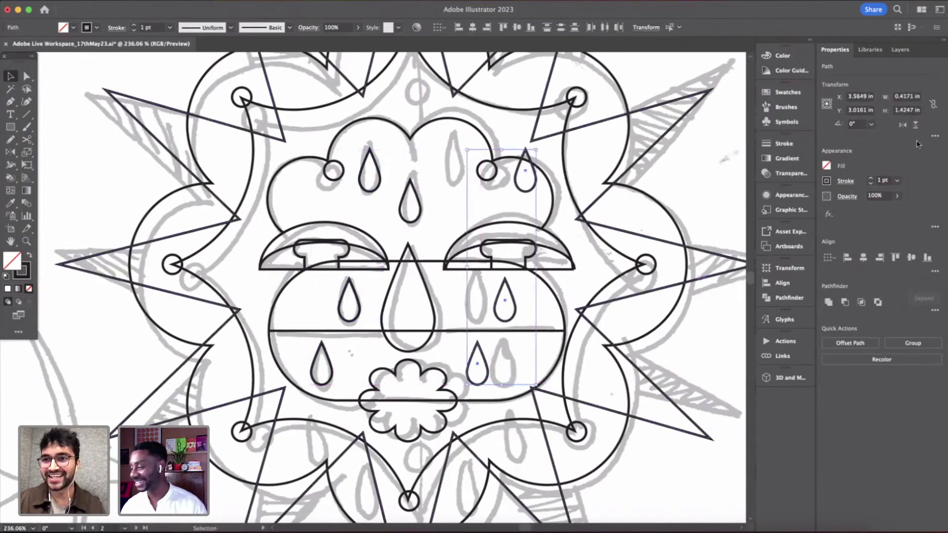
pyautogui.click(903, 125)
pyautogui.scroll(2, 552, 290)
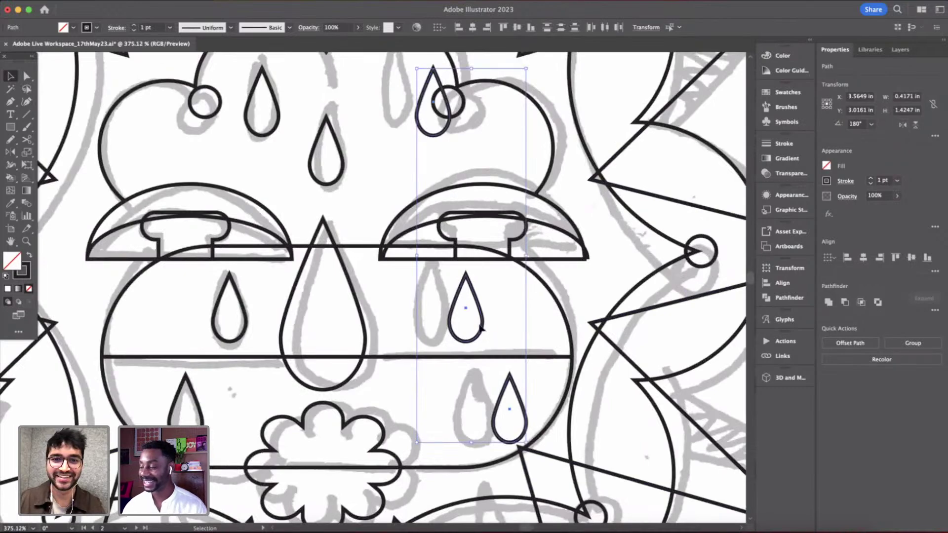
# - Move the three flipped drop copies on the right side inward so they mirror the drops on the left side of the face
pyautogui.moveTo(482, 323); pyautogui.dragTo(448, 322)
pyautogui.scroll(-5, 449, 322)
pyautogui.scroll(-2, 459, 297)
pyautogui.click(455, 282)
pyautogui.scroll(3, 494, 232)
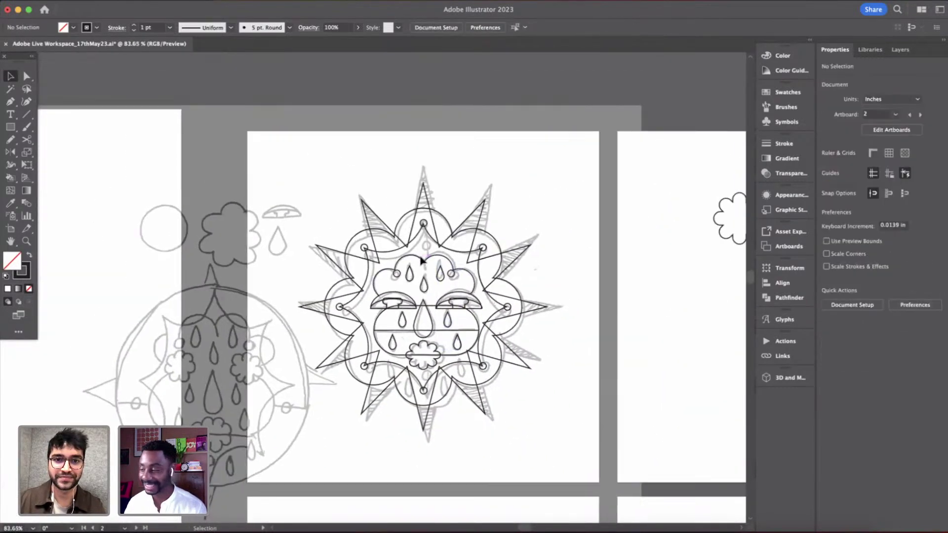
pyautogui.scroll(4, 440, 304)
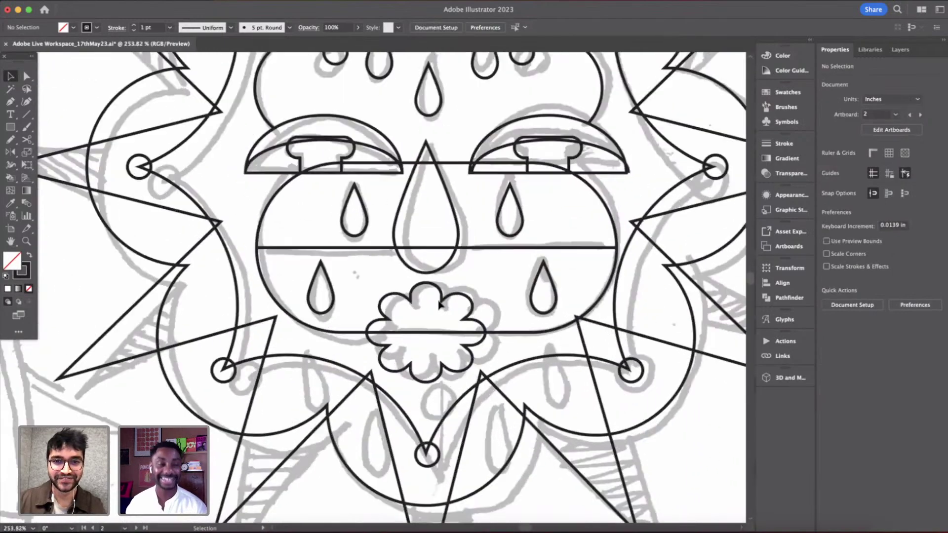
pyautogui.scroll(1, 439, 305)
pyautogui.scroll(-2, 516, 252)
# - Hide Layer 2 with the hand-drawn sketch so that only the vector outlines show
pyautogui.click(901, 49)
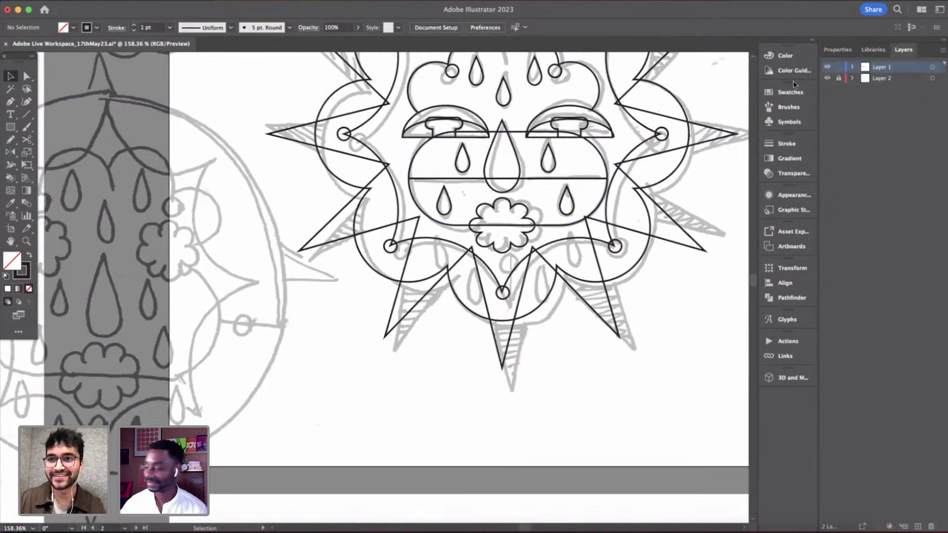
pyautogui.click(827, 78)
pyautogui.scroll(-3, 496, 328)
pyautogui.scroll(2, 496, 328)
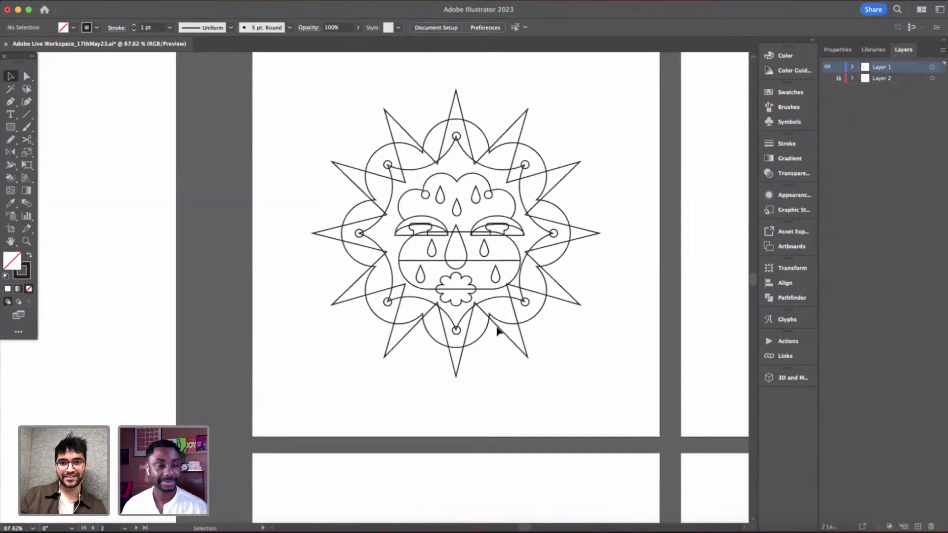
pyautogui.scroll(-2, 533, 249)
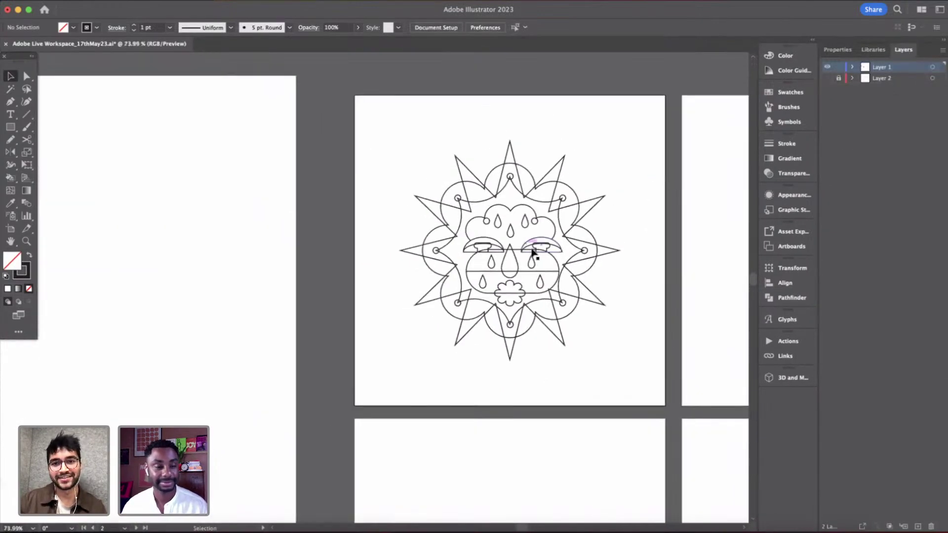
# - Add anchor points to the rounded cheek outline where its upper curves cross the bottom edges of the right and left eyes
pyautogui.scroll(3, 527, 247)
pyautogui.click(505, 261)
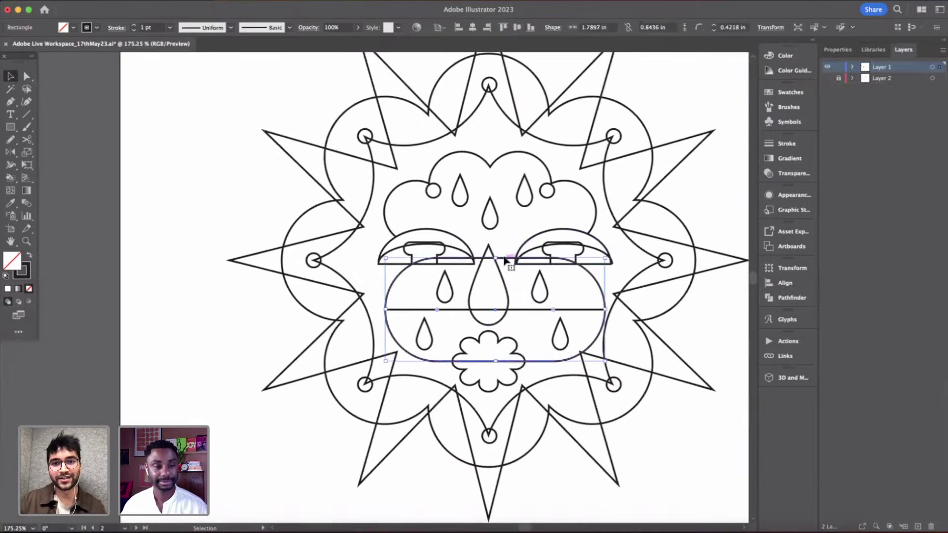
pyautogui.click(572, 282)
pyautogui.scroll(4, 501, 224)
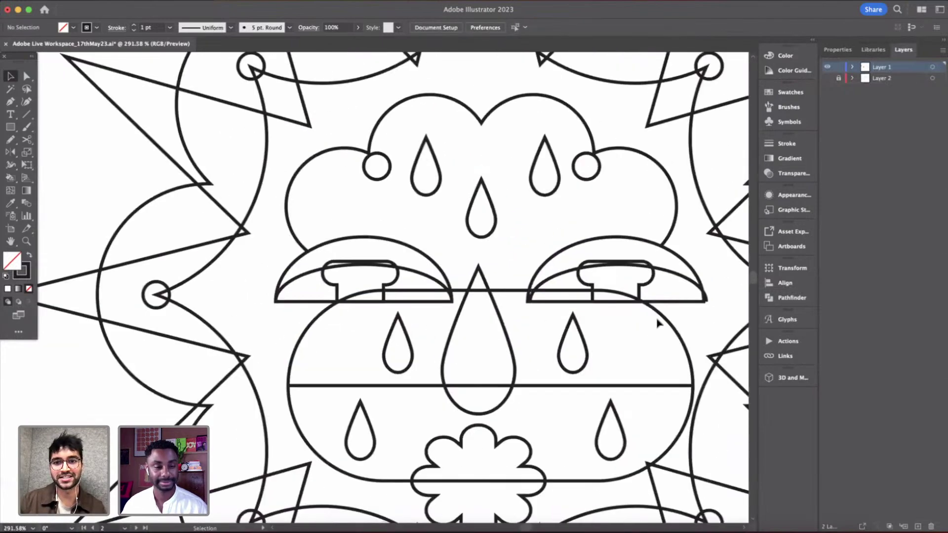
pyautogui.click(494, 272)
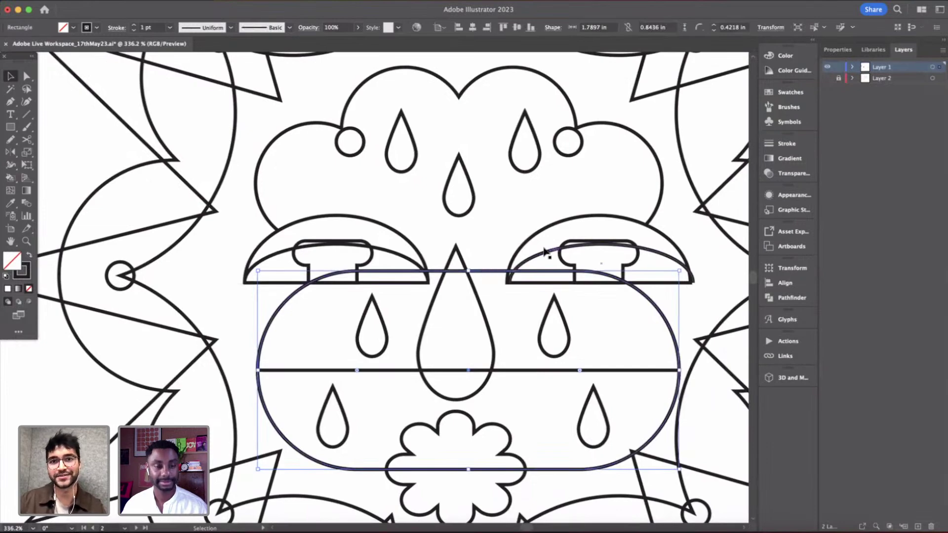
pyautogui.scroll(-1, 546, 253)
pyautogui.scroll(2, 510, 254)
pyautogui.scroll(-3, 544, 254)
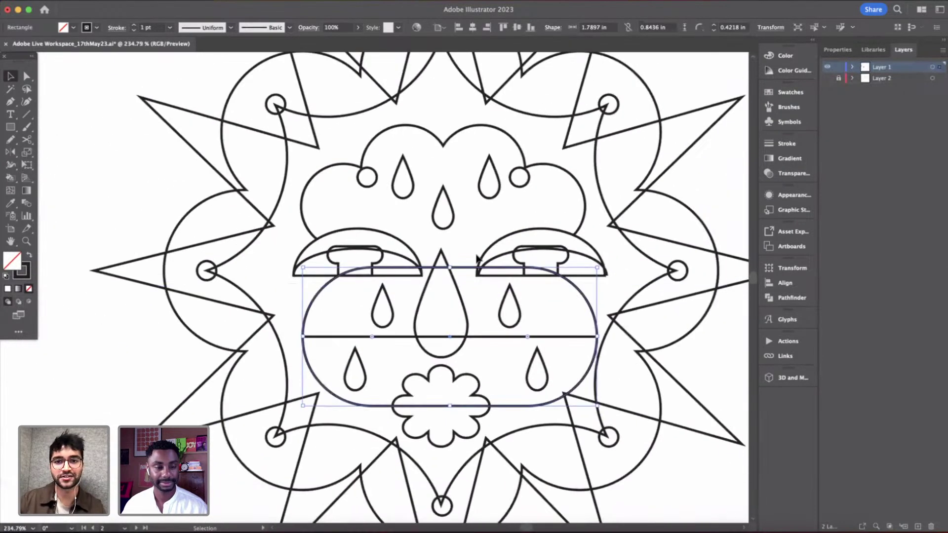
pyautogui.scroll(6, 470, 290)
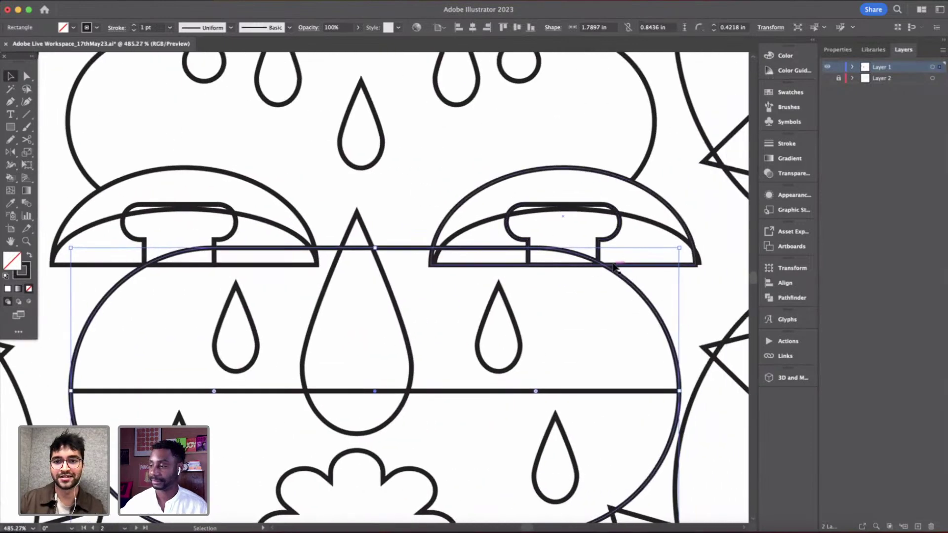
pyautogui.press('+')
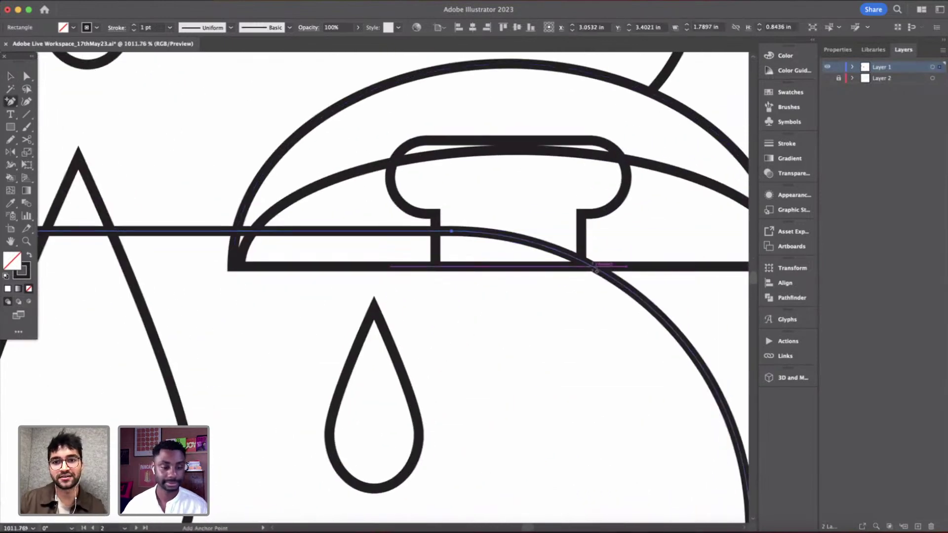
pyautogui.click(596, 268)
pyautogui.scroll(-4, 677, 313)
pyautogui.scroll(4, 307, 233)
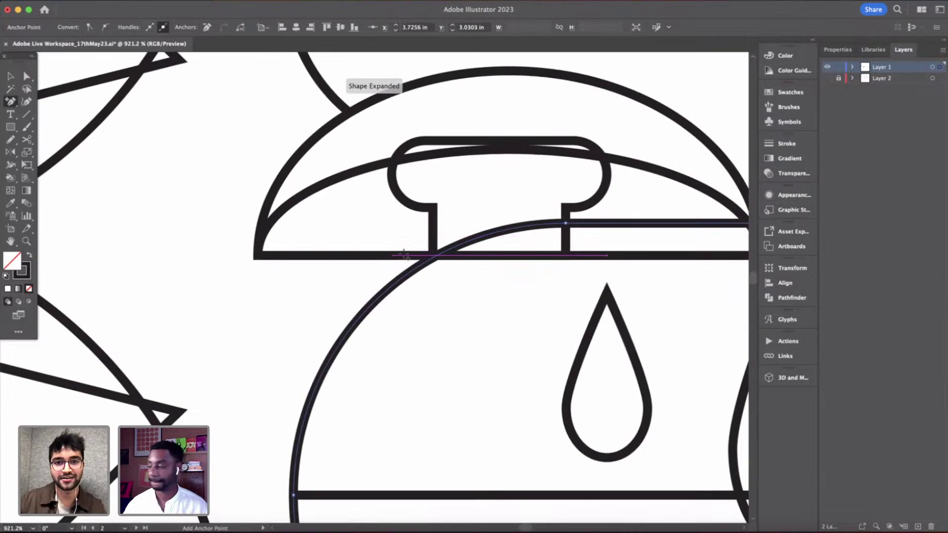
pyautogui.scroll(1, 253, 237)
pyautogui.click(436, 256)
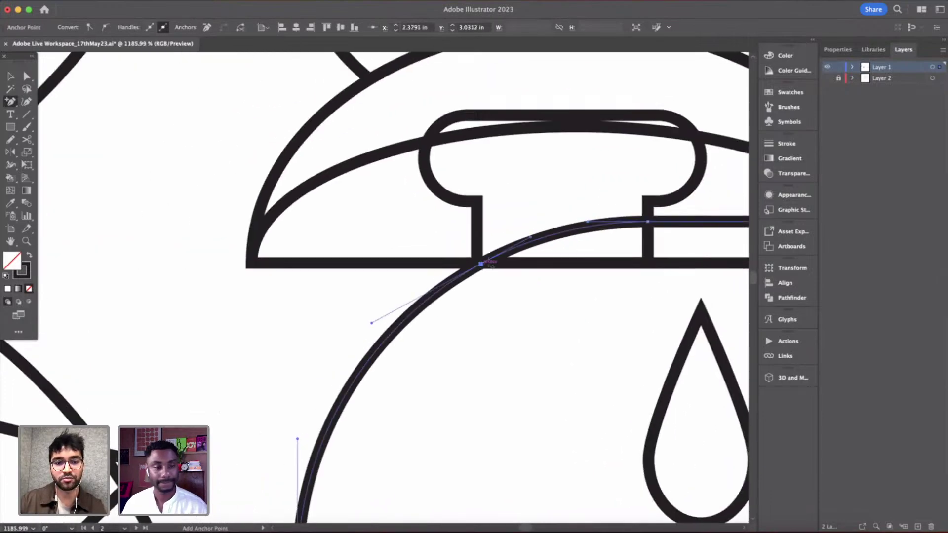
pyautogui.scroll(-3, 491, 266)
# - Delete the upper segment of the cheek outline running between the two eyes
pyautogui.press('a')
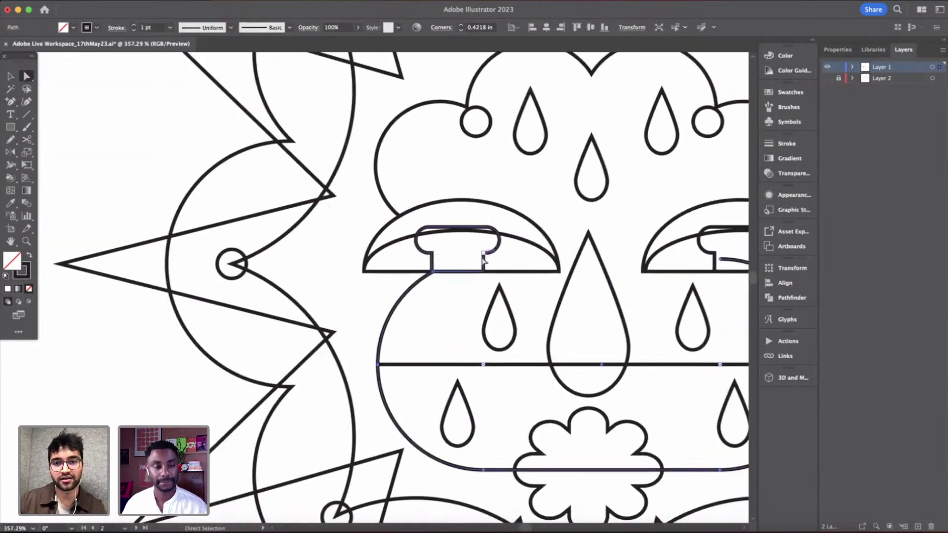
pyautogui.hscroll(3, 484, 262)
pyautogui.click(570, 266)
pyautogui.press('Delete')
pyautogui.press('v')
pyautogui.click(623, 317)
pyautogui.scroll(-3, 623, 317)
pyautogui.scroll(-1, 624, 317)
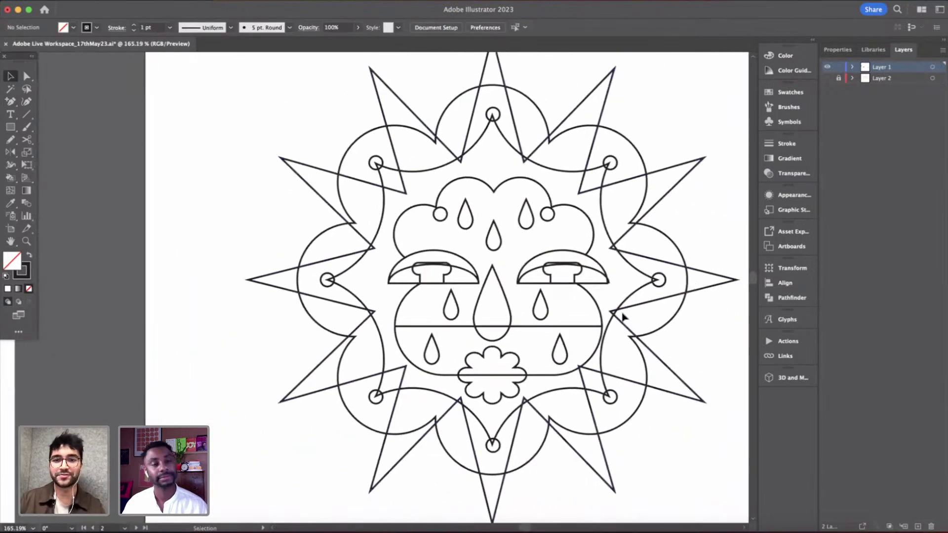
pyautogui.scroll(-1, 649, 394)
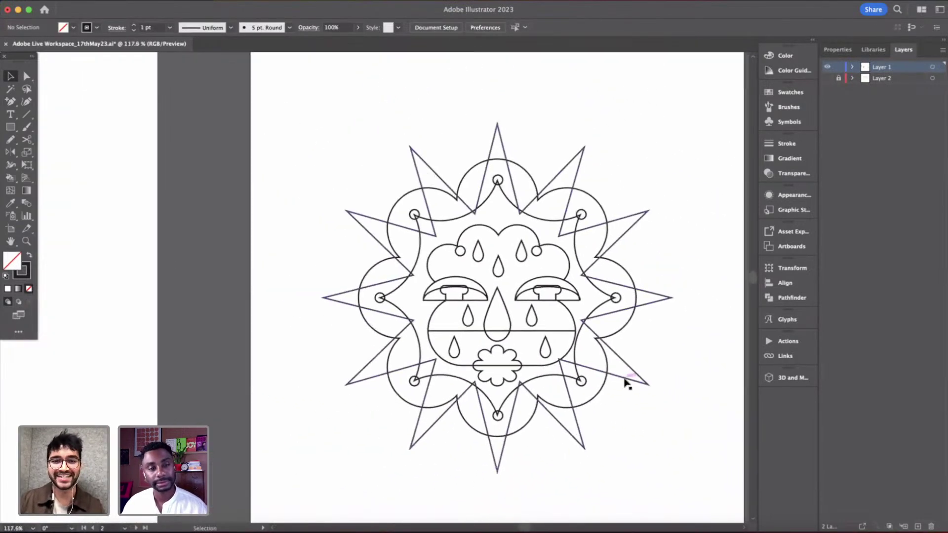
# - Center the open cheek outline horizontally on the artboard
pyautogui.hscroll(2, 626, 381)
pyautogui.scroll(5, 546, 328)
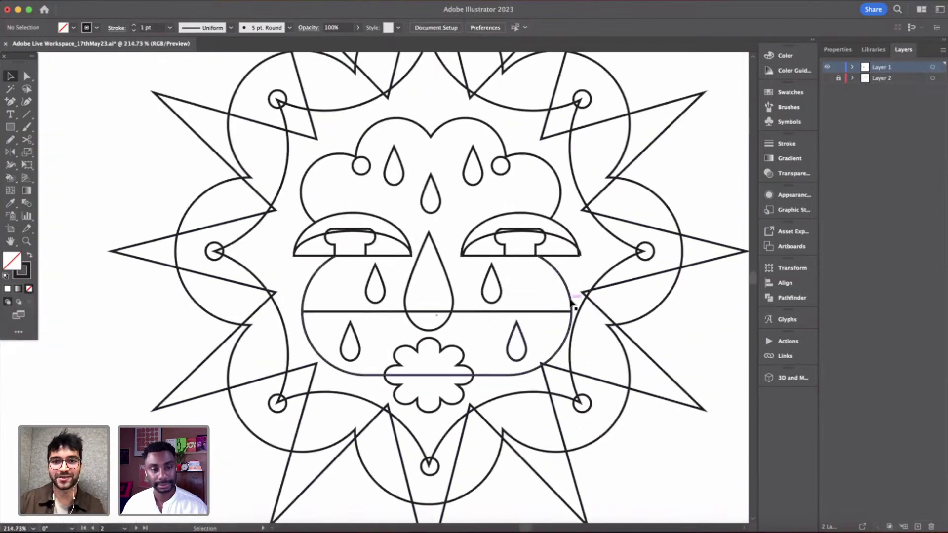
pyautogui.click(569, 326)
pyautogui.click(837, 51)
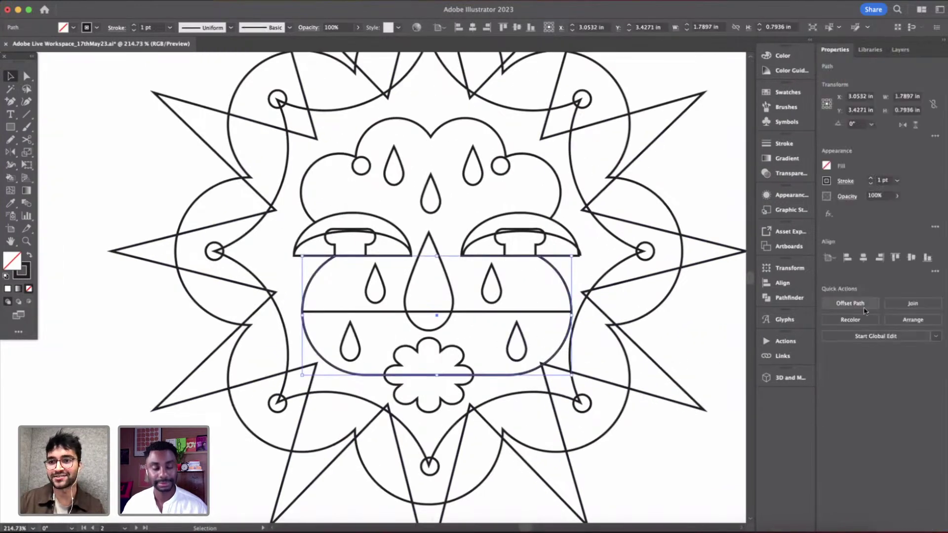
pyautogui.click(864, 258)
pyautogui.scroll(-5, 508, 290)
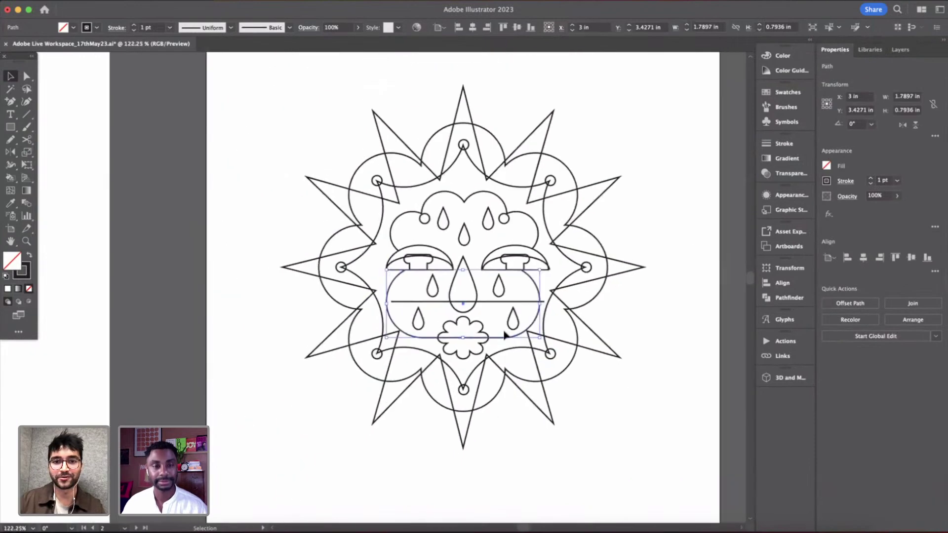
# - Center the scalloped mouth and the forehead cloud outline horizontally on the artboard
pyautogui.scroll(5, 511, 387)
pyautogui.click(473, 332)
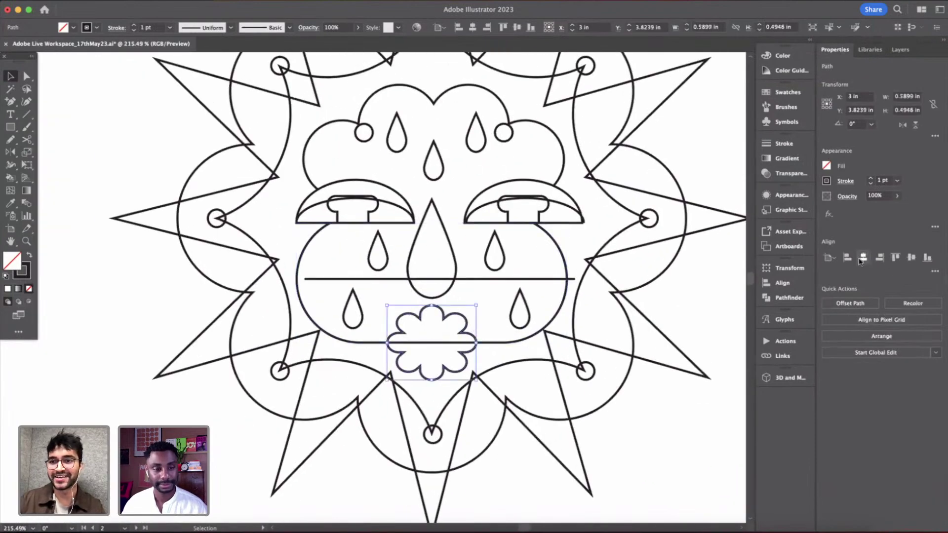
pyautogui.scroll(-5, 543, 341)
pyautogui.click(637, 383)
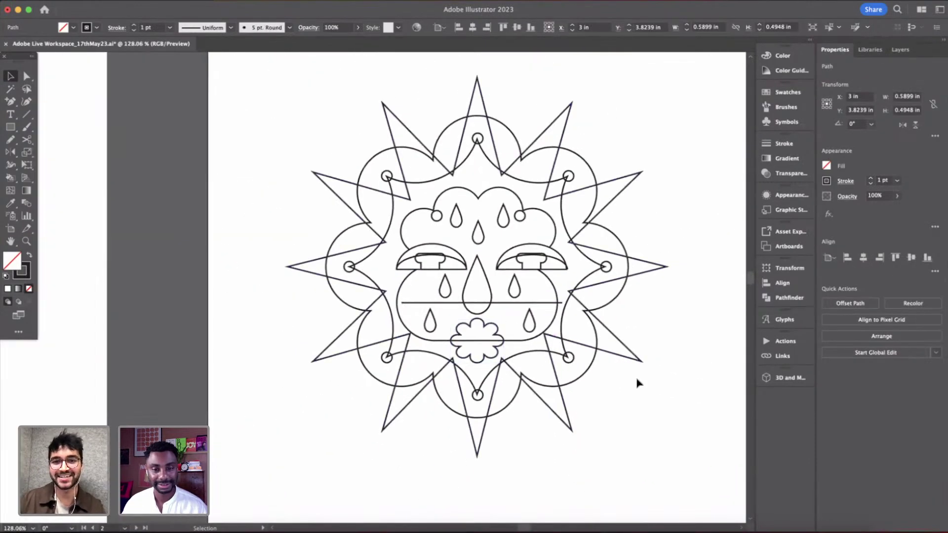
pyautogui.click(555, 227)
pyautogui.click(863, 257)
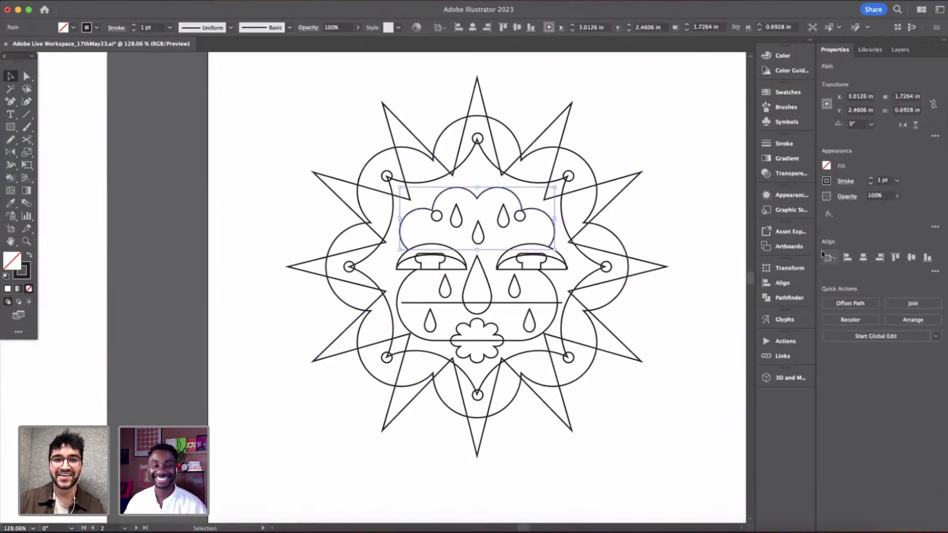
pyautogui.click(709, 217)
# - Center the pointed star outline and the outer lobed outline on the artboard horizontally and vertically
pyautogui.scroll(3, 507, 318)
pyautogui.scroll(-5, 510, 318)
pyautogui.scroll(3, 510, 319)
pyautogui.click(581, 417)
pyautogui.scroll(-3, 583, 417)
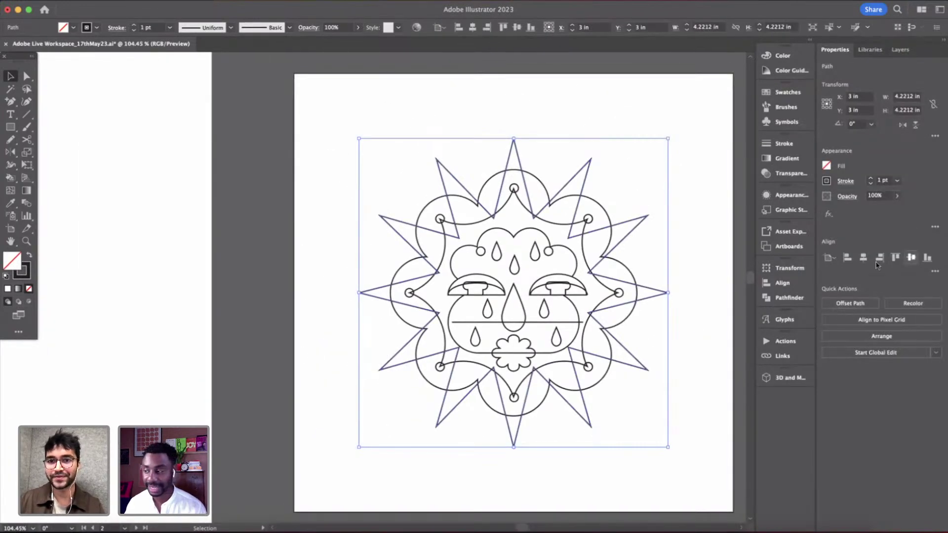
pyautogui.click(686, 393)
pyautogui.click(618, 382)
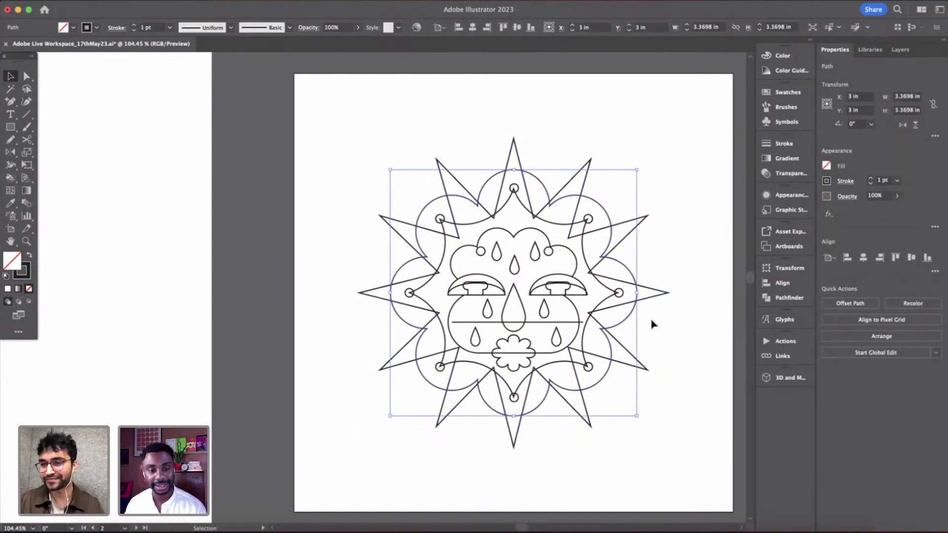
pyautogui.click(668, 349)
# - Examine the whole sun face for overlapping outlines that still need trimming
pyautogui.scroll(2, 595, 331)
pyautogui.scroll(-2, 592, 330)
pyautogui.hscroll(-1, 592, 330)
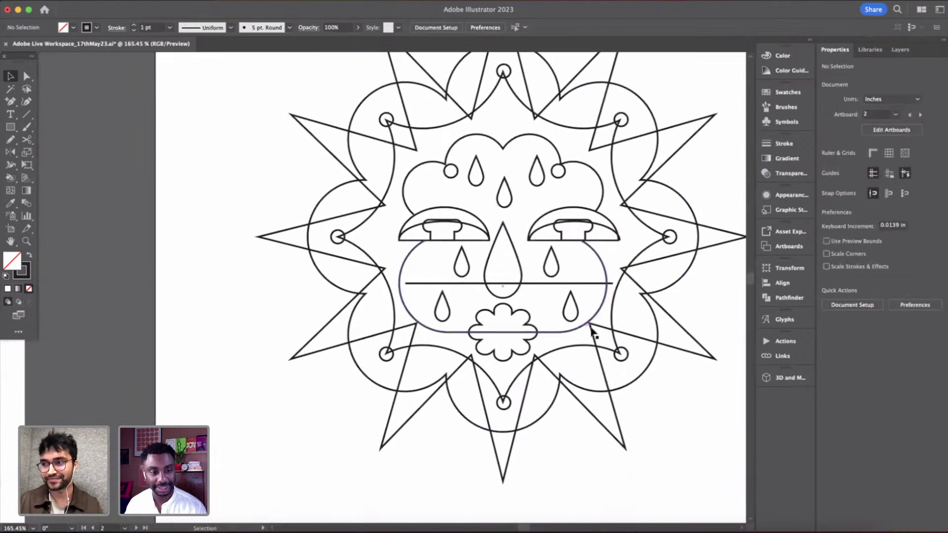
pyautogui.scroll(2, 592, 328)
pyautogui.scroll(-2, 464, 336)
pyautogui.scroll(1, 465, 340)
pyautogui.scroll(-3, 466, 339)
pyautogui.scroll(2, 502, 303)
# - Add anchor points on both sides of the left eye's iris shape where it crosses the inner eyelid curve
pyautogui.scroll(8, 457, 267)
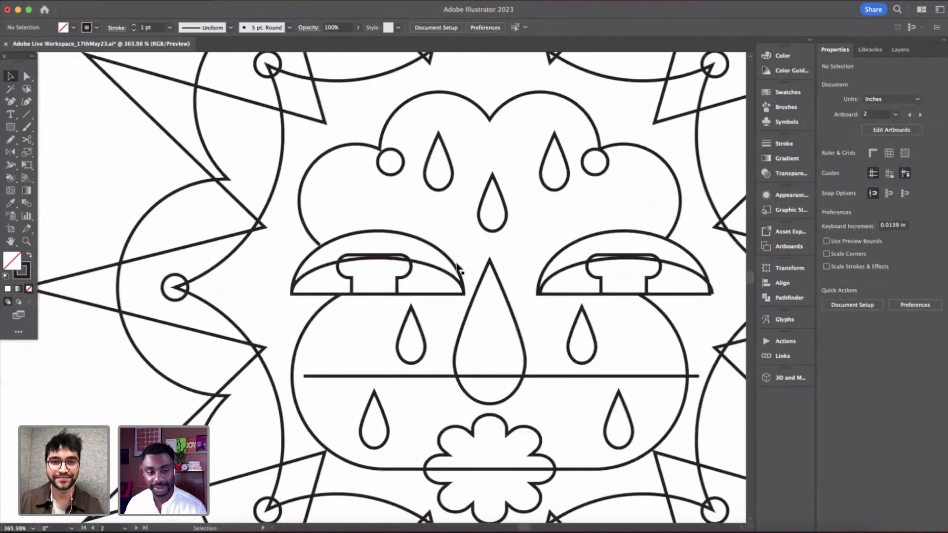
pyautogui.click(384, 262)
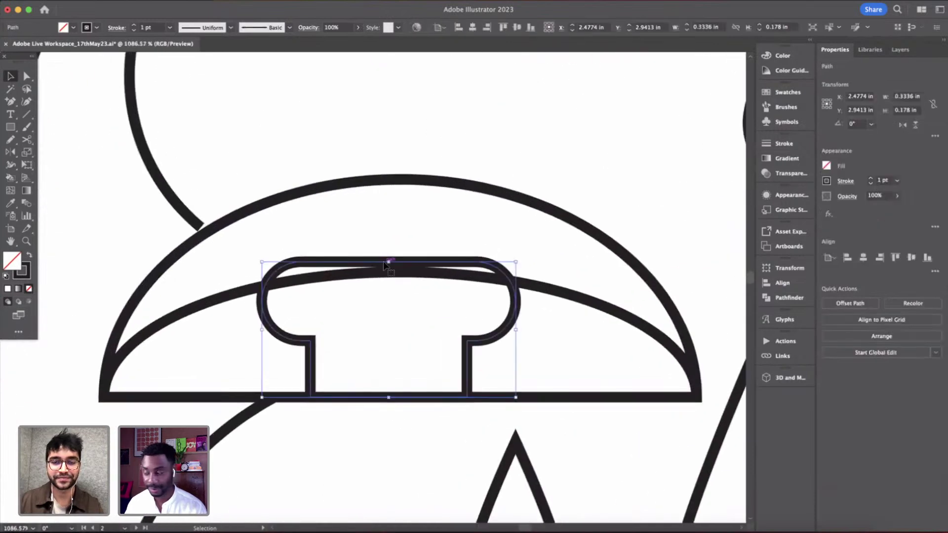
pyautogui.press('+')
pyautogui.scroll(3, 384, 262)
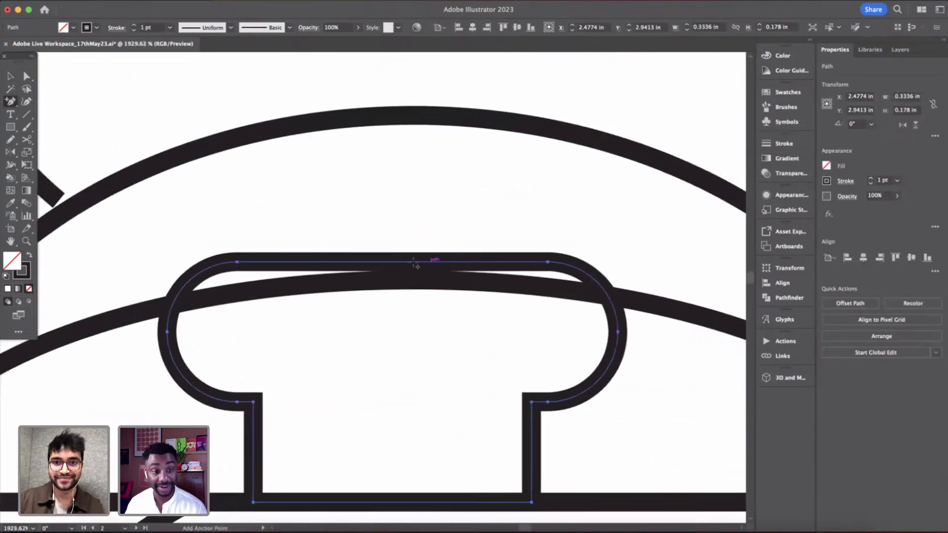
pyautogui.click(610, 299)
pyautogui.click(172, 310)
# - Delete the two upper anchor points of the left iris shape to remove the part above the inner eyelid curve
pyautogui.press('a')
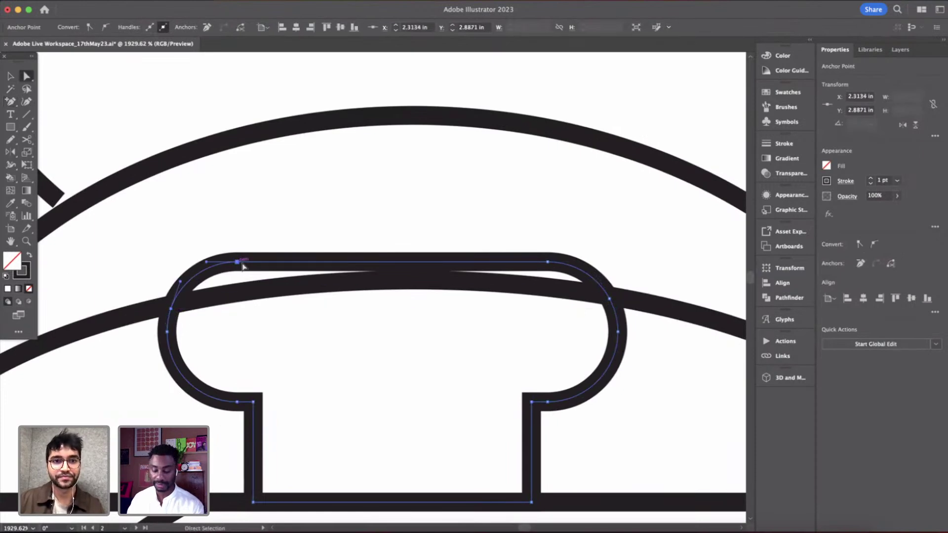
pyautogui.press('Delete')
pyautogui.click(548, 261)
pyautogui.press('Delete')
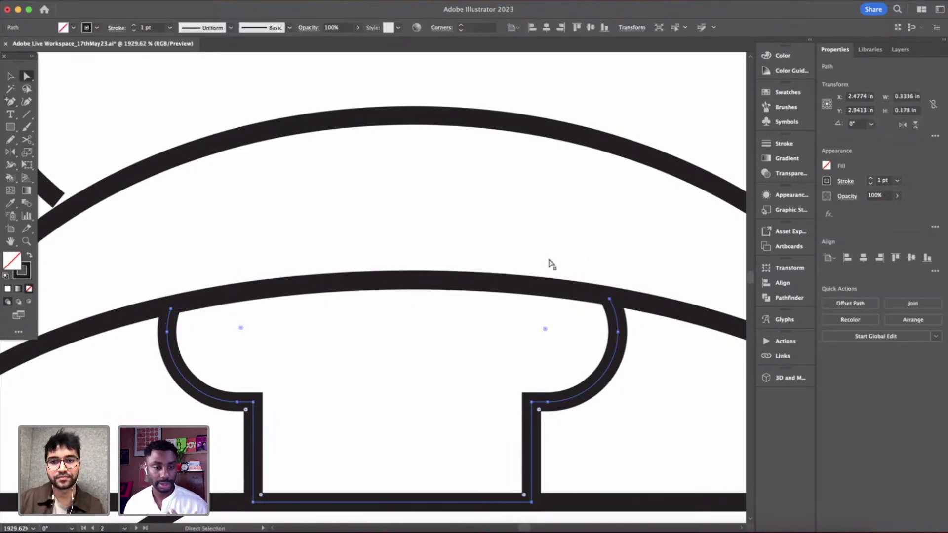
pyautogui.click(549, 259)
# - Add anchor points on both sides of the right eye's iris shape where it crosses the inner eyelid curve
pyautogui.scroll(-10, 549, 259)
pyautogui.hscroll(4, 549, 259)
pyautogui.scroll(15, 551, 262)
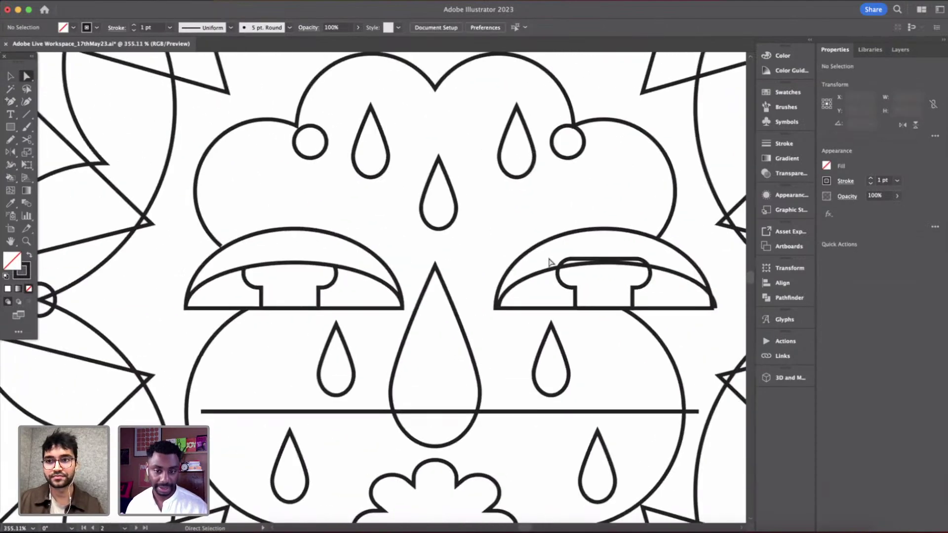
pyautogui.press('v')
pyautogui.click(587, 302)
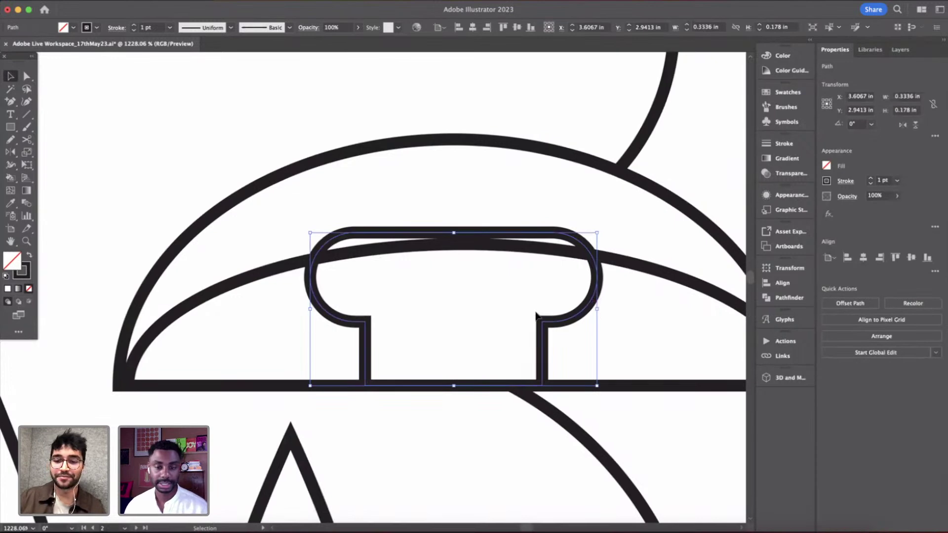
pyautogui.press('+')
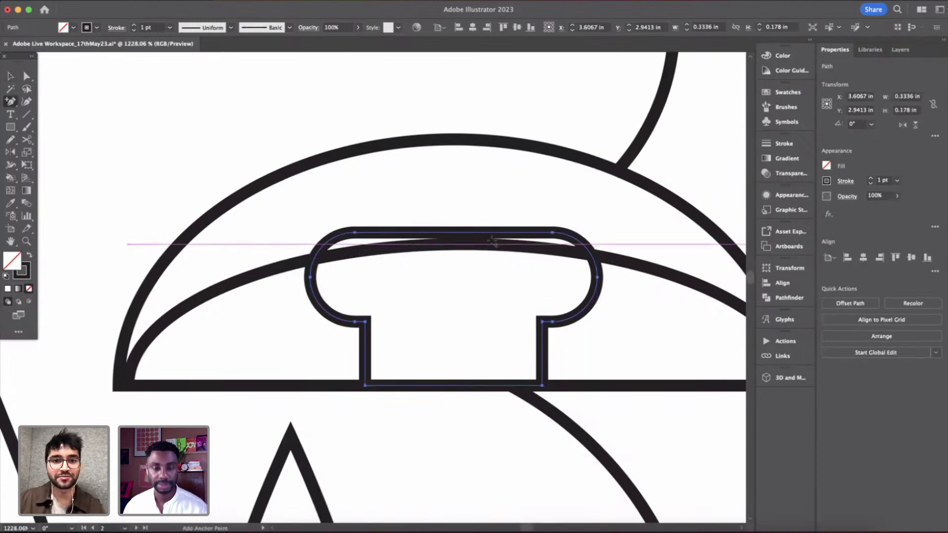
pyautogui.scroll(8, 394, 256)
pyautogui.click(215, 266)
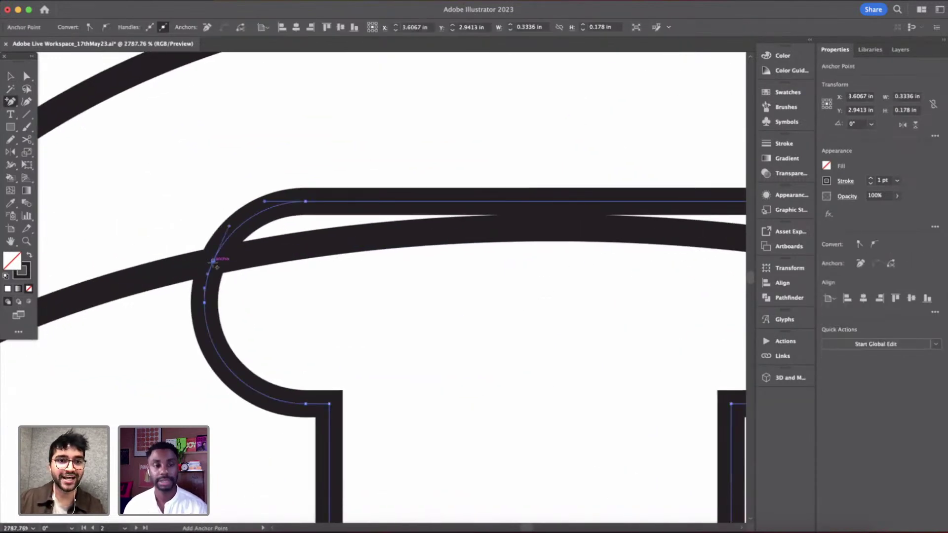
pyautogui.scroll(-8, 395, 262)
pyautogui.scroll(8, 552, 264)
pyautogui.click(551, 264)
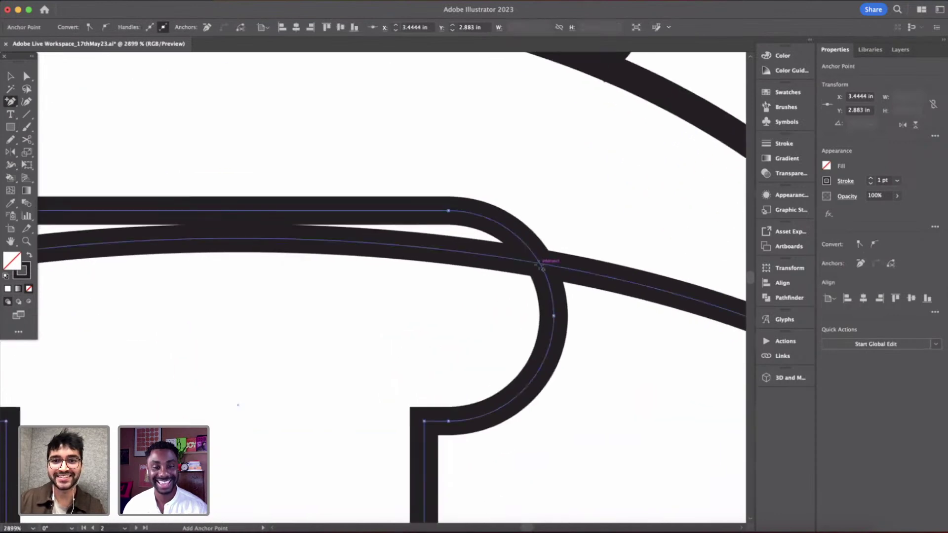
# - Delete the two upper anchor points of the right iris shape to remove the part above the inner eyelid curve
pyautogui.scroll(-5, 548, 262)
pyautogui.press('a')
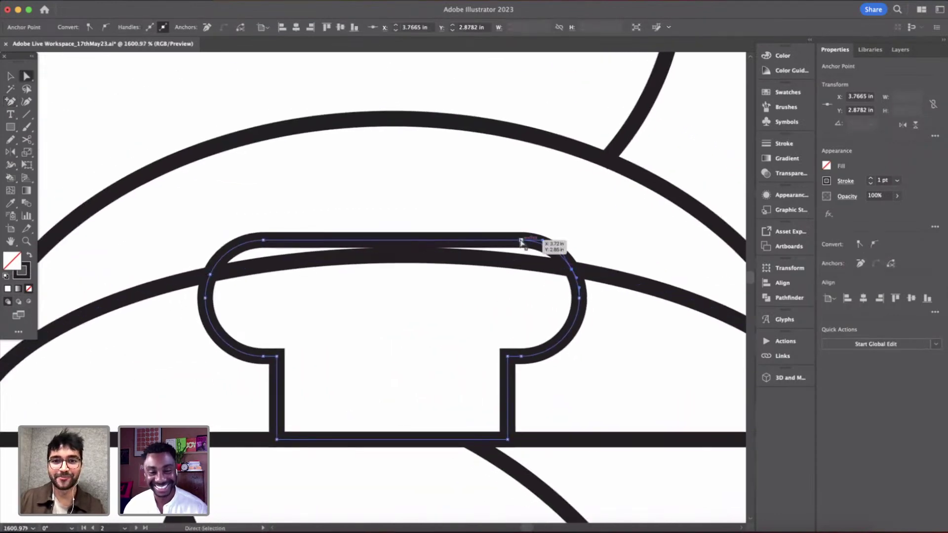
pyautogui.click(499, 242)
pyautogui.press('Delete')
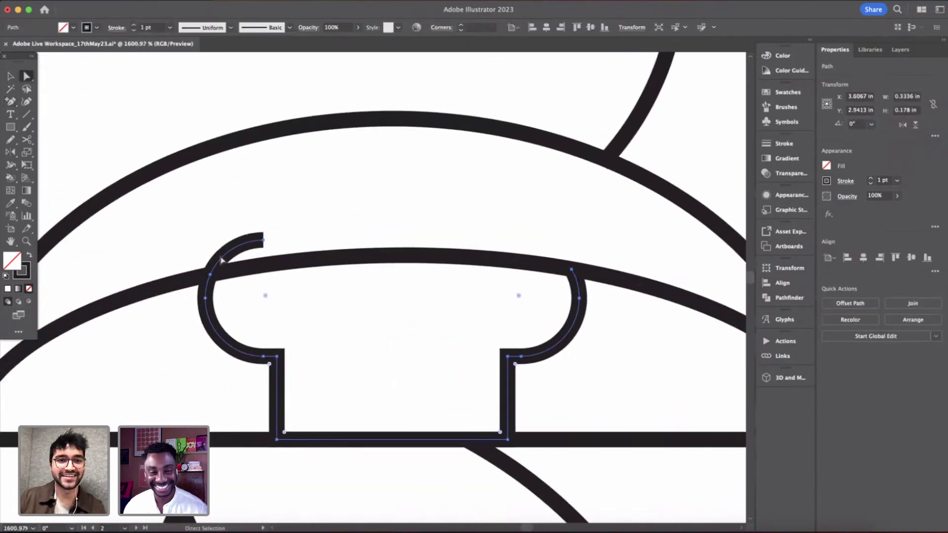
pyautogui.click(264, 240)
pyautogui.press('Delete')
pyautogui.click(323, 207)
pyautogui.scroll(-5, 308, 226)
pyautogui.scroll(-3, 409, 226)
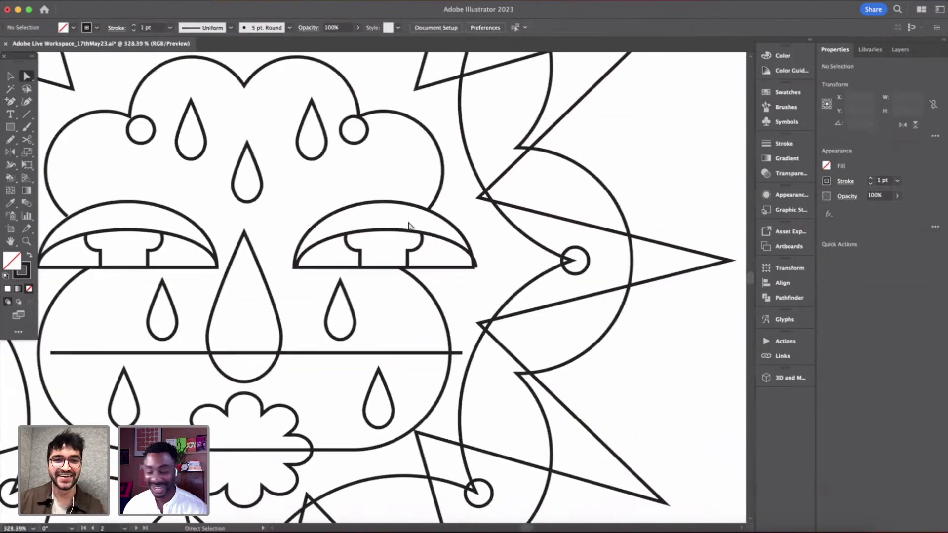
# - Narrow the right eye's inner eyelid shape to about 0.77 in wide so its outer end meets the eye's outer corner
pyautogui.scroll(8, 409, 225)
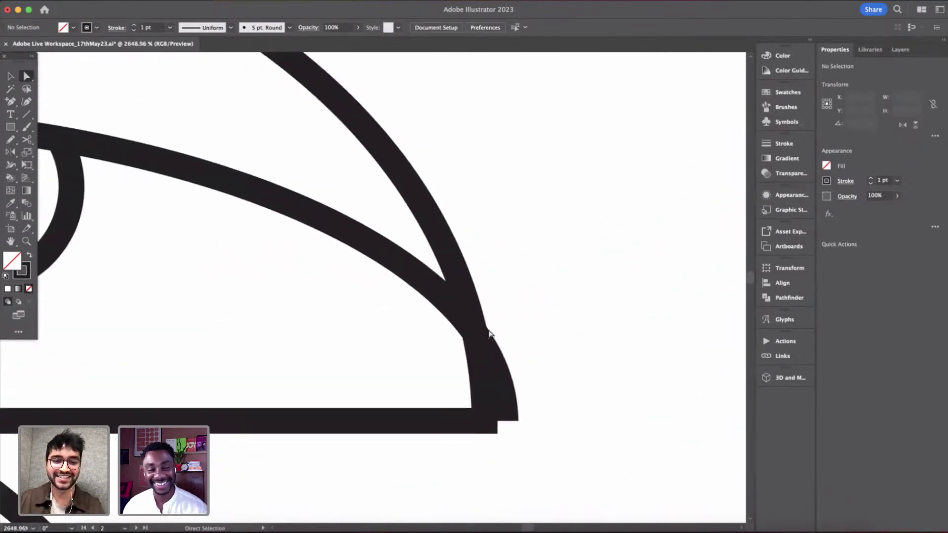
pyautogui.press('v')
pyautogui.click(482, 345)
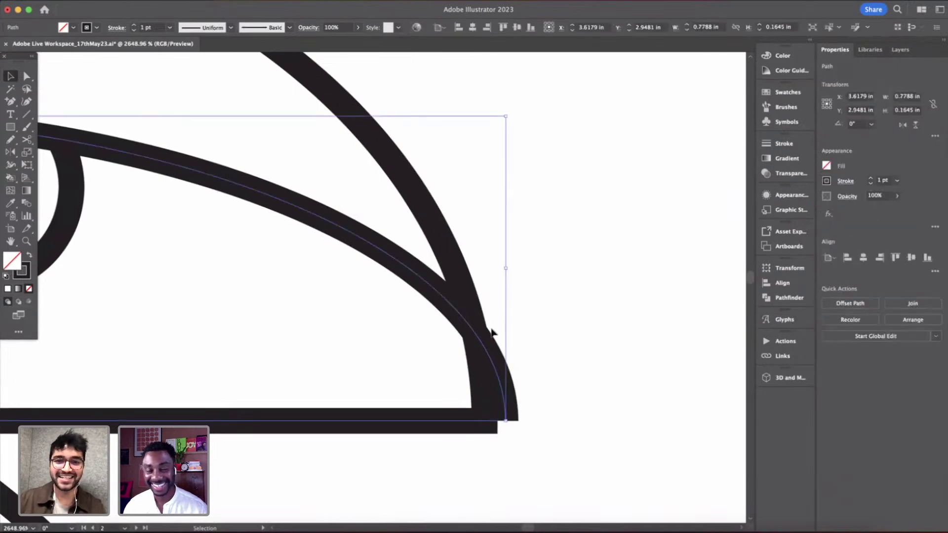
pyautogui.moveTo(504, 267); pyautogui.dragTo(487, 268)
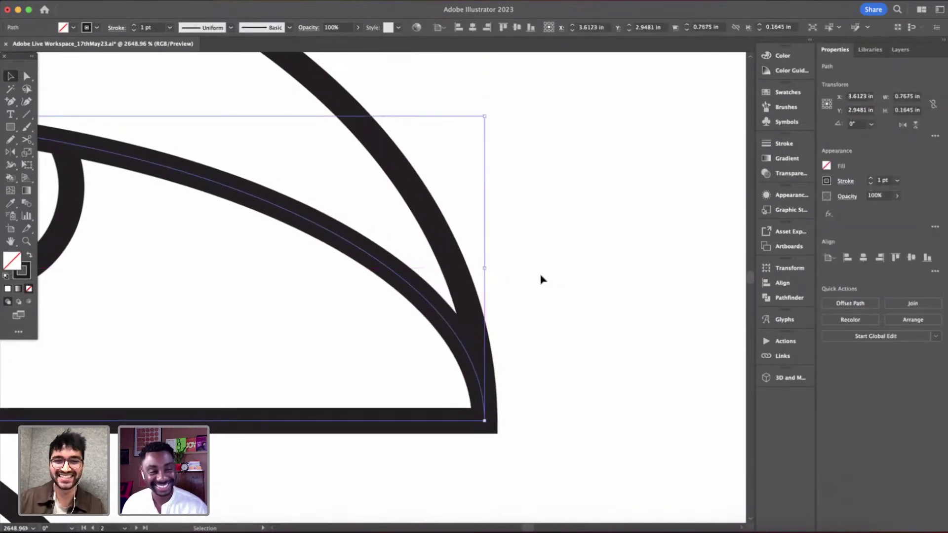
pyautogui.click(543, 278)
# - Look over the whole sun face for parts that are out of alignment
pyautogui.scroll(-8, 551, 281)
pyautogui.scroll(-3, 543, 282)
pyautogui.scroll(5, 510, 277)
pyautogui.scroll(-6, 512, 279)
pyautogui.scroll(-2, 511, 279)
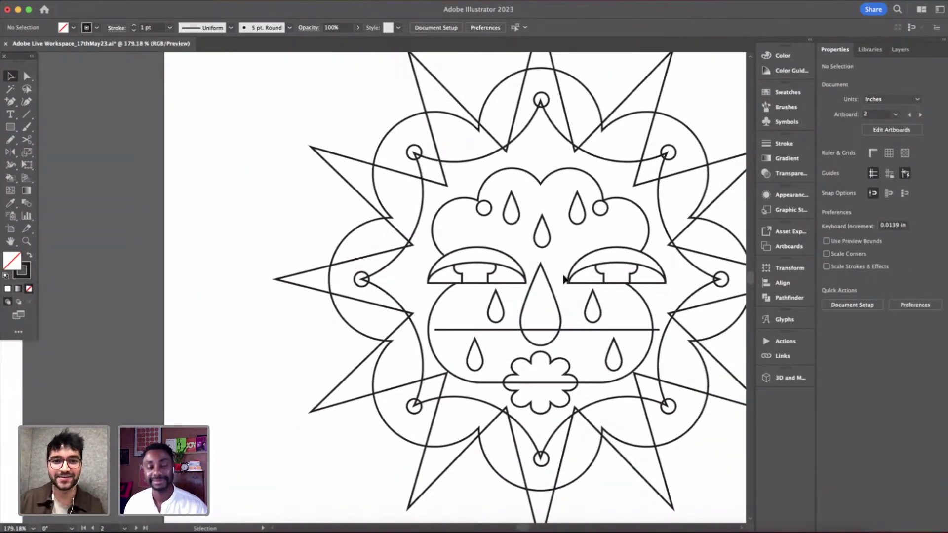
pyautogui.hscroll(5, 565, 278)
pyautogui.scroll(-2, 565, 278)
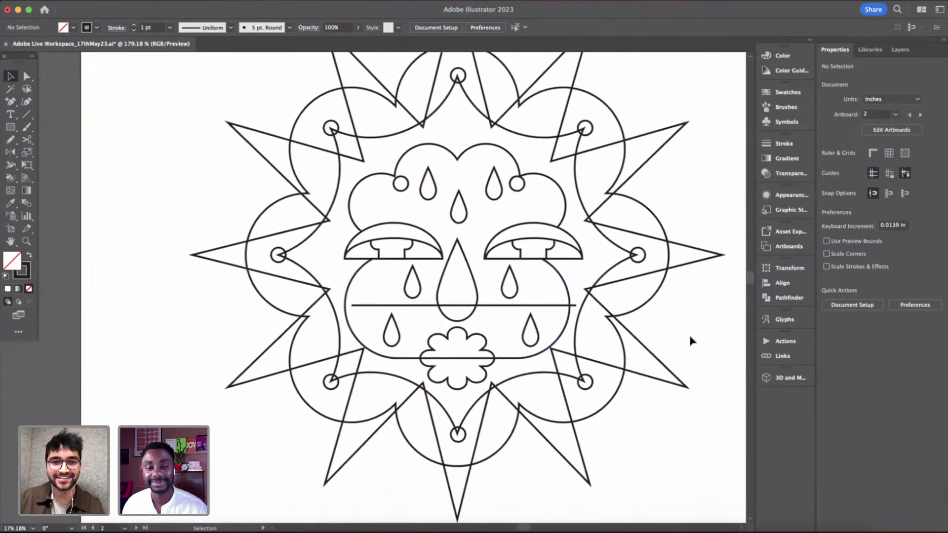
pyautogui.scroll(2, 520, 428)
pyautogui.scroll(-3, 518, 429)
# - Group the topmost and bottommost small circles of the outer ring and centre the group horizontally on the artboard
pyautogui.click(465, 382)
pyautogui.scroll(-3, 465, 381)
pyautogui.scroll(2, 477, 277)
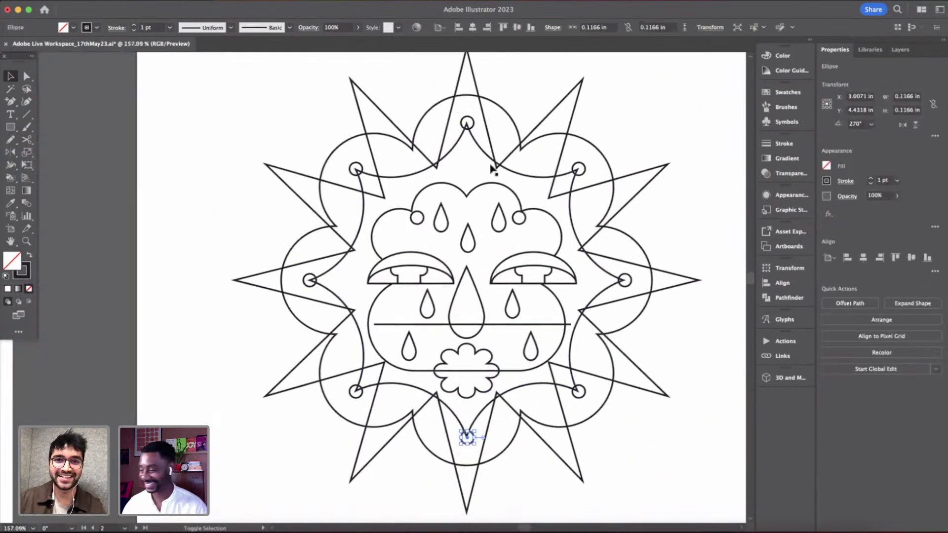
pyautogui.keyDown('shift'); pyautogui.click(473, 128); pyautogui.keyUp('shift')
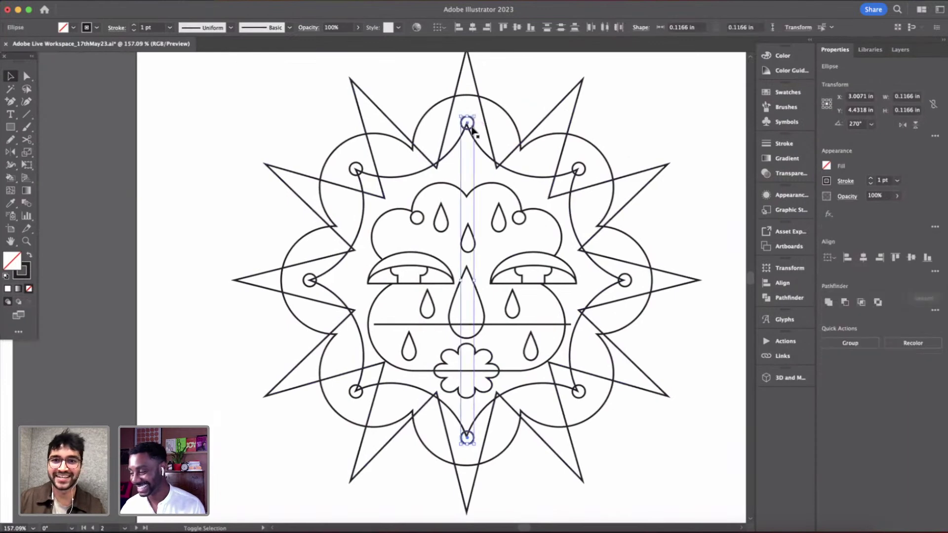
pyautogui.press('super+g')
pyautogui.click(864, 262)
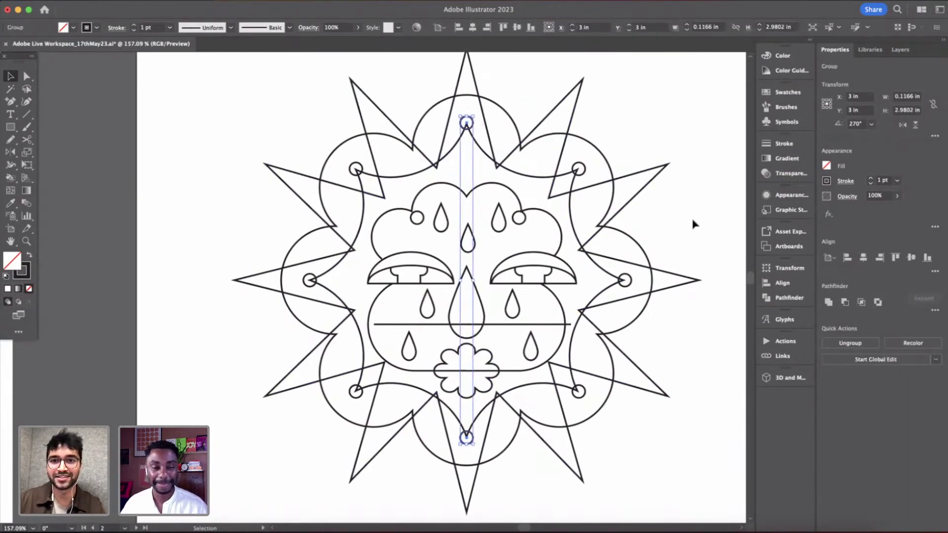
pyautogui.click(693, 224)
# - Group the leftmost and rightmost small circles of the outer ring and centre the group vertically on the artboard
pyautogui.scroll(5, 605, 336)
pyautogui.scroll(-2, 598, 355)
pyautogui.scroll(2, 635, 269)
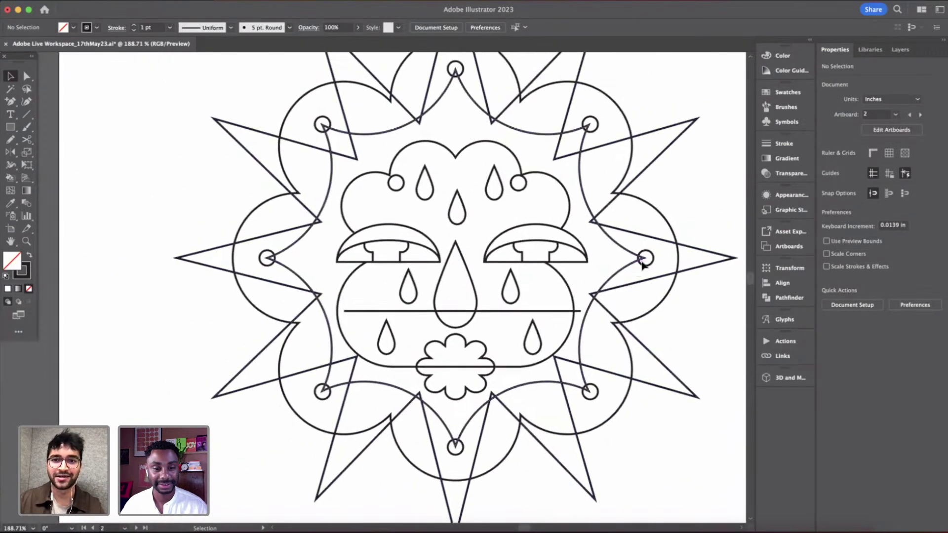
pyautogui.click(644, 257)
pyautogui.keyDown('shift'); pyautogui.click(266, 258); pyautogui.keyUp('shift')
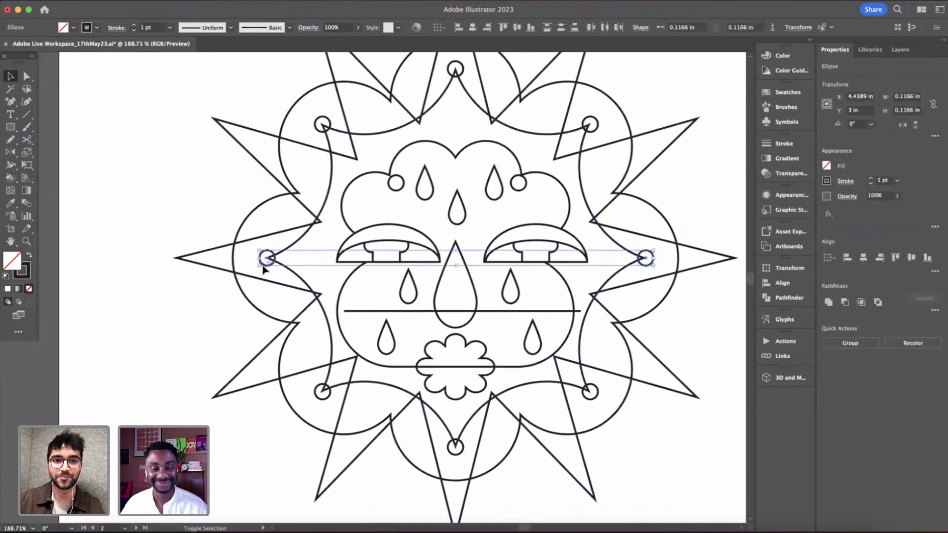
pyautogui.press('super+g')
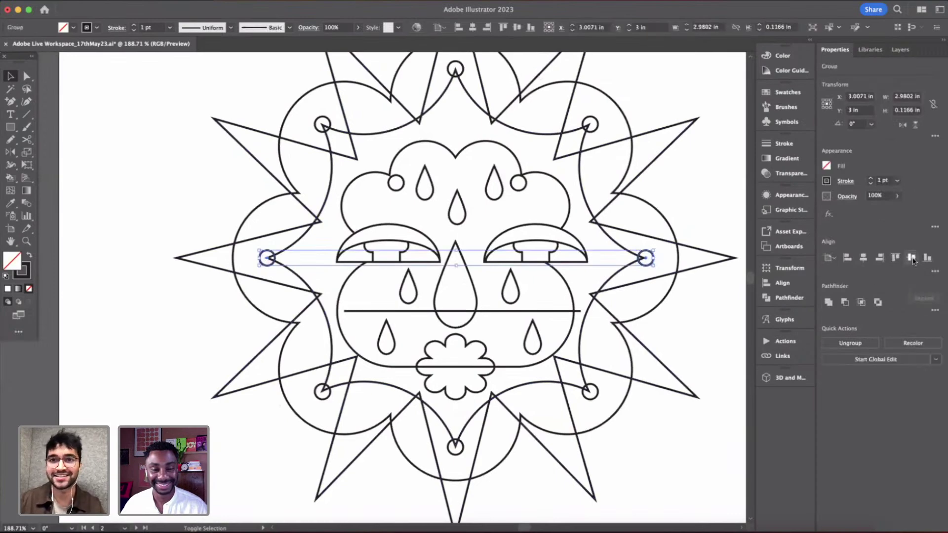
pyautogui.press('super+0')
pyautogui.click(591, 264)
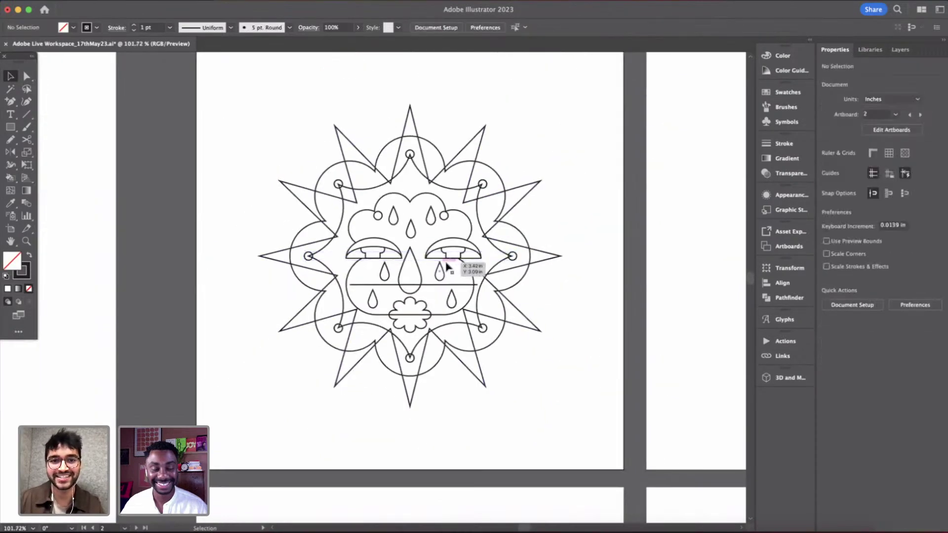
# - Check the position of the pointed star outline on the artboard and view the document's layers
pyautogui.scroll(-5, 446, 264)
pyautogui.scroll(8, 446, 264)
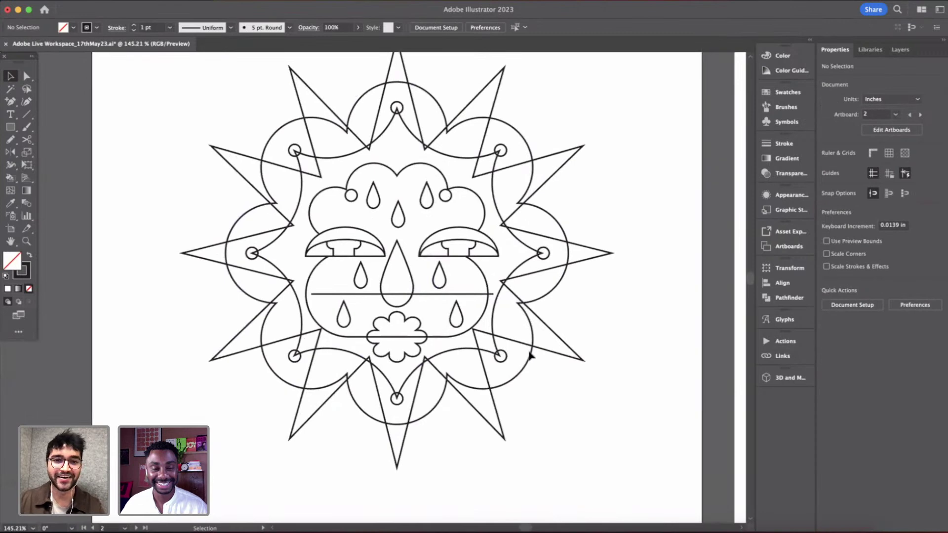
pyautogui.scroll(-1, 530, 355)
pyautogui.click(551, 356)
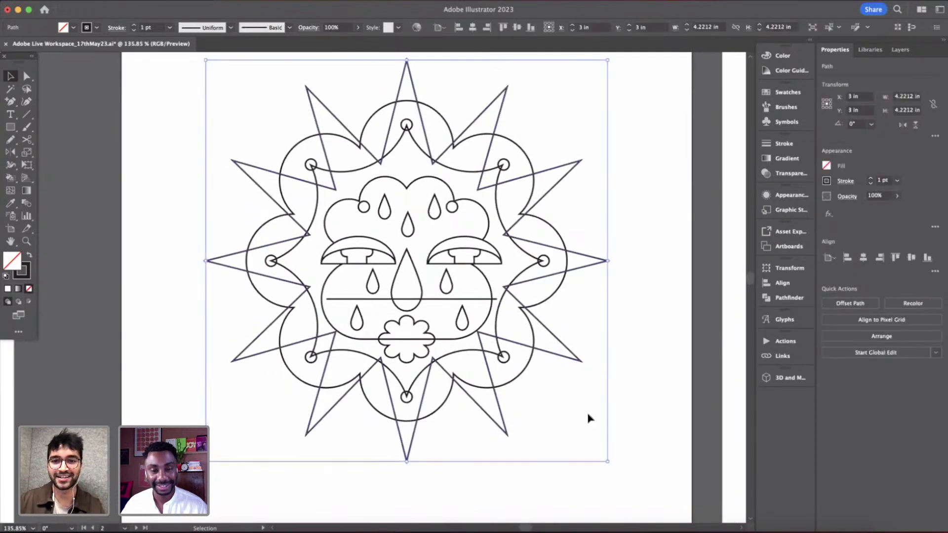
pyautogui.click(673, 423)
pyautogui.scroll(-4, 707, 378)
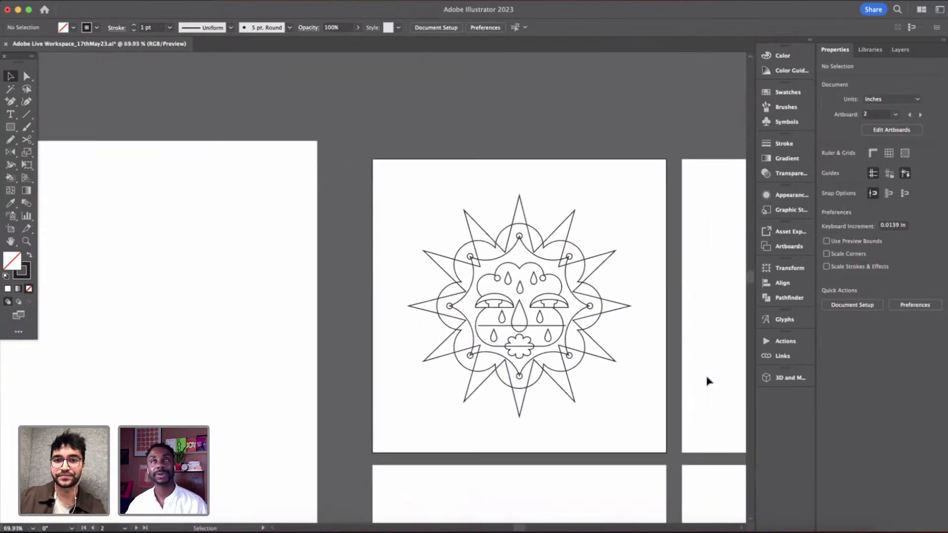
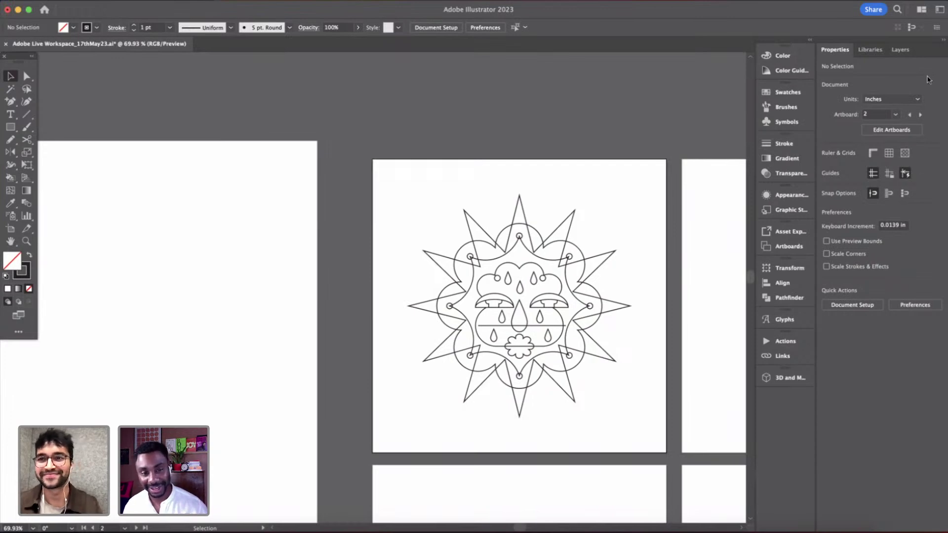
pyautogui.click(900, 49)
pyautogui.hscroll(5, 657, 346)
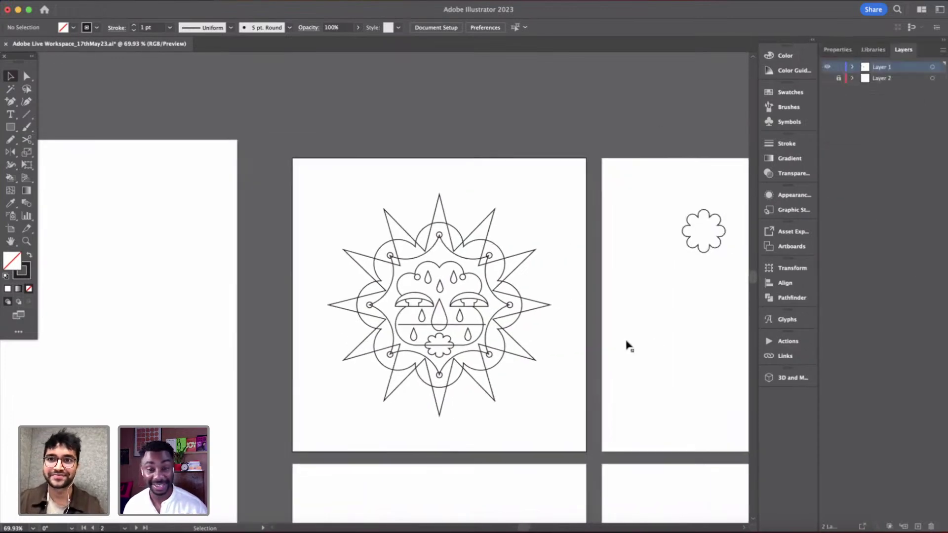
# - Group all parts of both eyes and centre the group horizontally on the artboard
pyautogui.scroll(10, 310, 318)
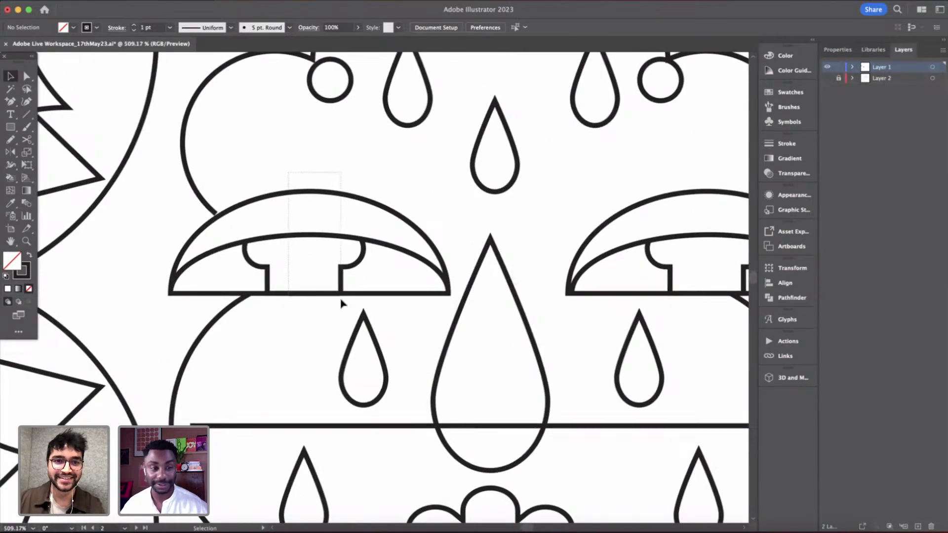
pyautogui.click(342, 296)
pyautogui.hscroll(3, 675, 179)
pyautogui.keyDown('shift'); pyautogui.click(624, 311); pyautogui.keyUp('shift')
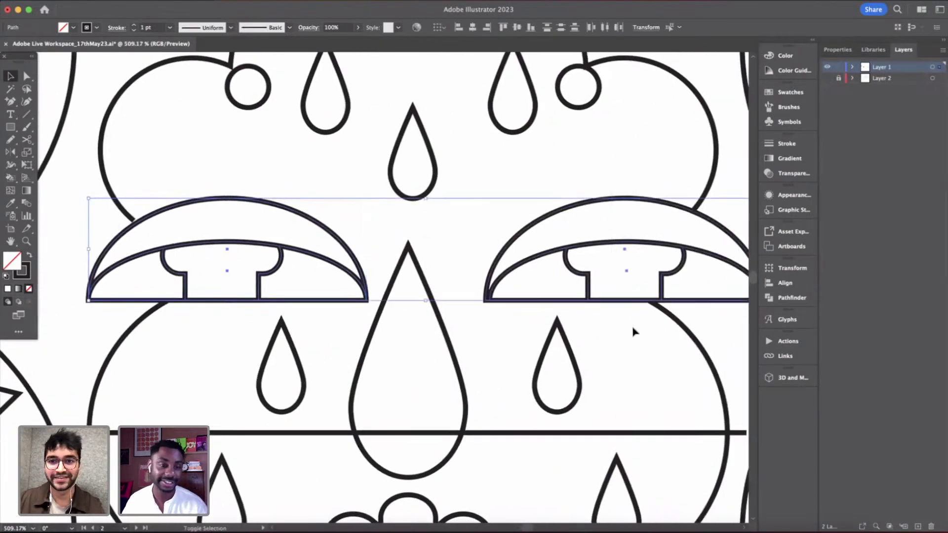
pyautogui.scroll(-5, 630, 331)
pyautogui.press('super+g')
pyautogui.click(839, 50)
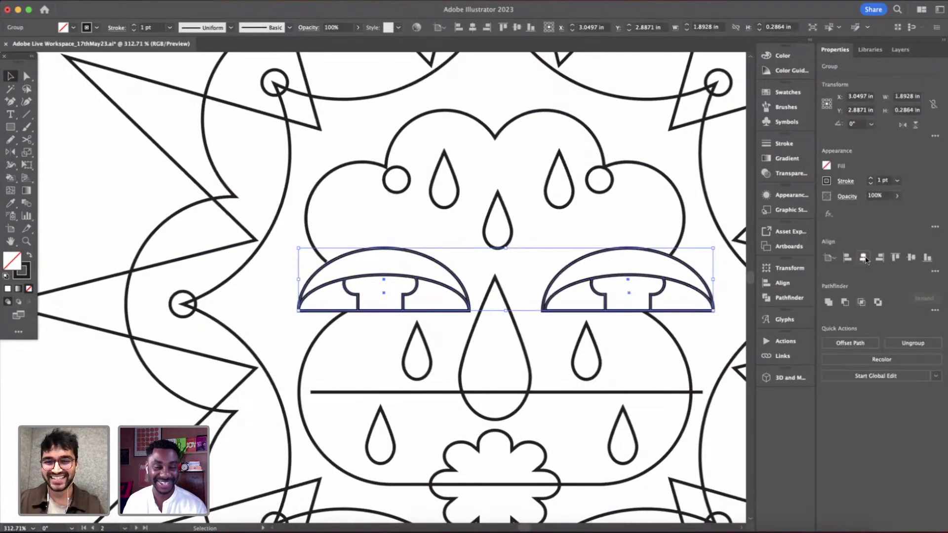
pyautogui.click(863, 258)
pyautogui.scroll(-5, 595, 246)
pyautogui.click(691, 242)
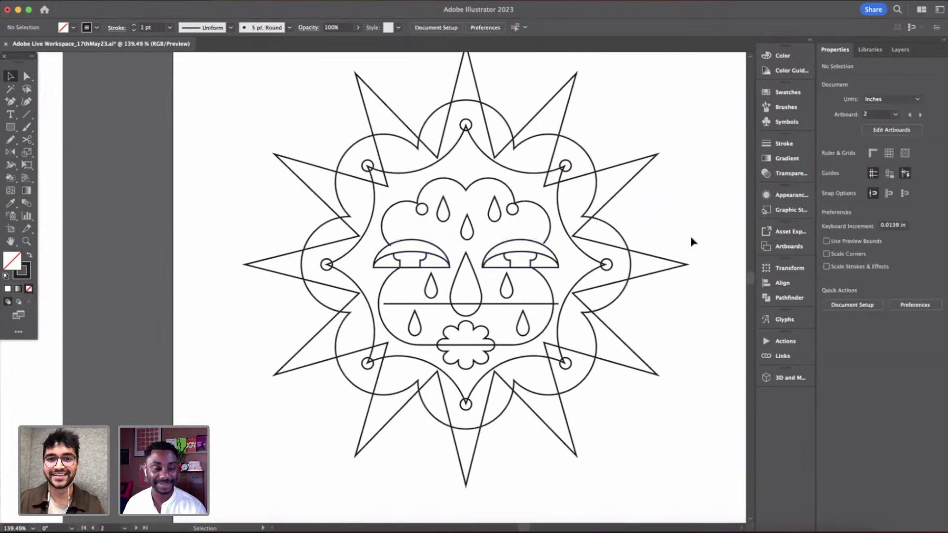
# - Nudge the middle forehead teardrop slightly down, away from the two upper teardrops
pyautogui.scroll(-3, 689, 246)
pyautogui.hscroll(3, 686, 252)
pyautogui.scroll(5, 473, 266)
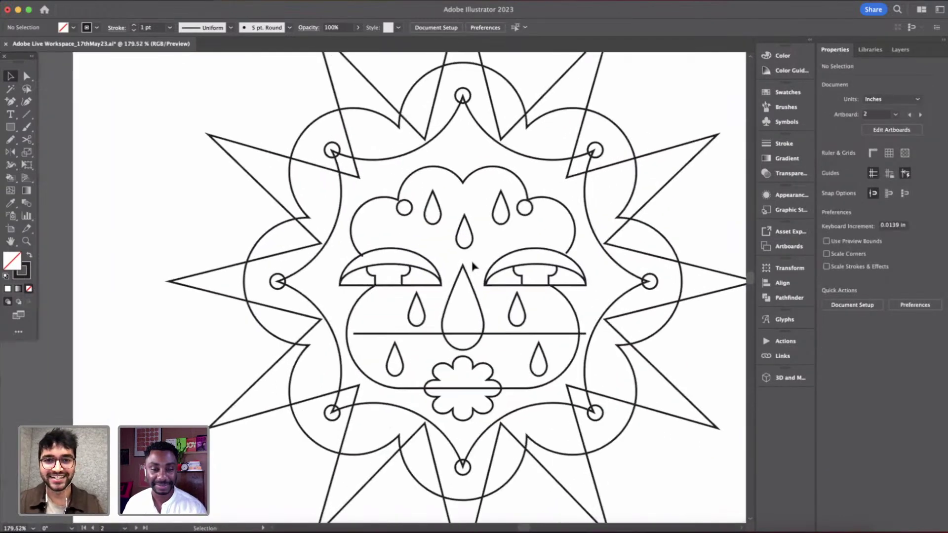
pyautogui.scroll(5, 461, 163)
pyautogui.scroll(-3, 463, 166)
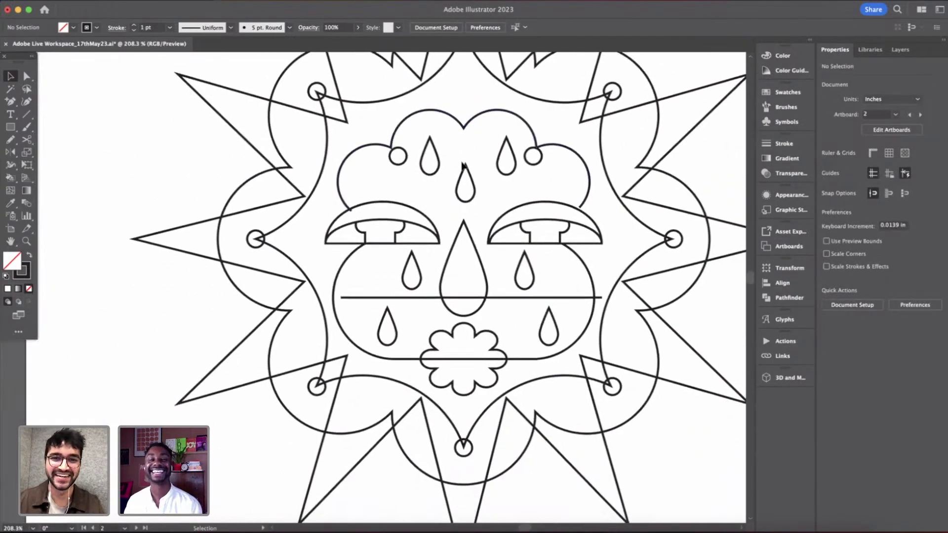
pyautogui.scroll(1, 463, 166)
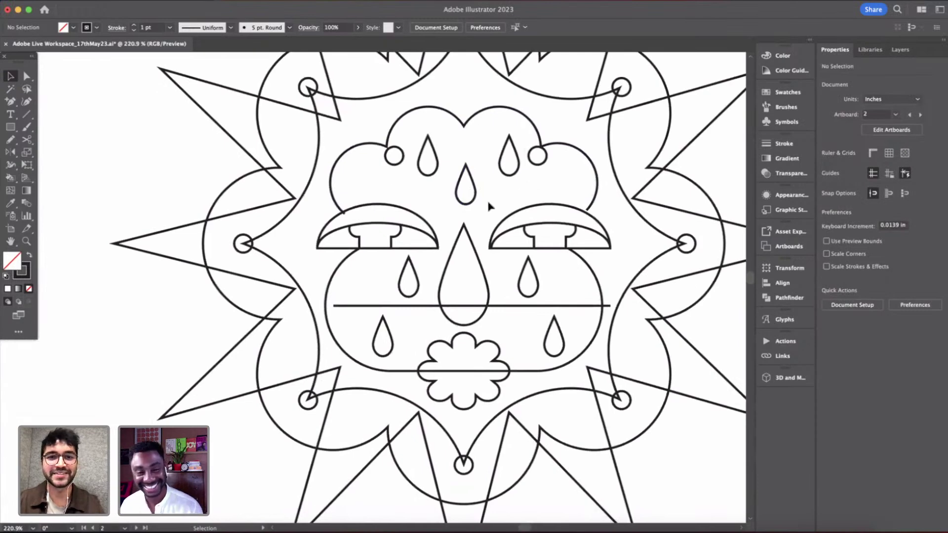
pyautogui.click(475, 200)
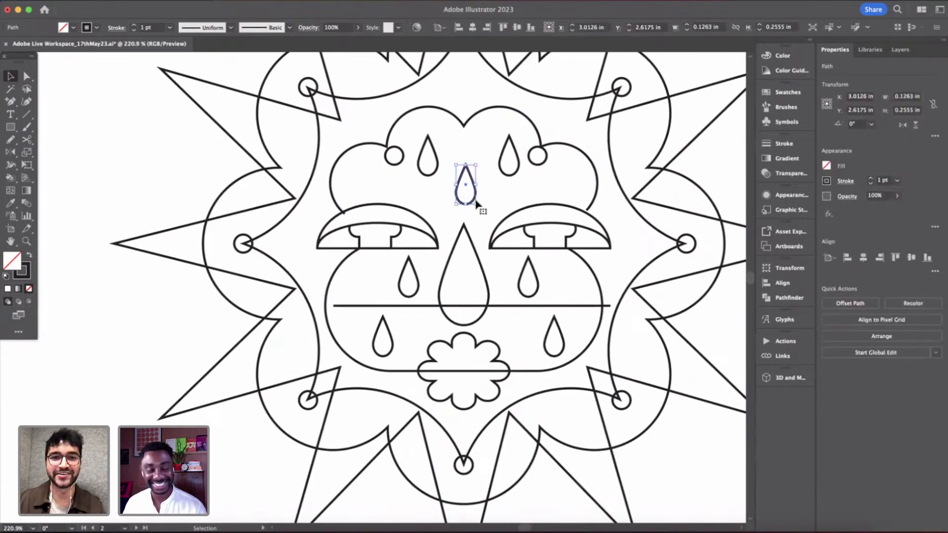
pyautogui.click(510, 213)
# - Nudge the two upper forehead teardrops inward by one 0.0139 in increment each, away from the small circles beside them
pyautogui.click(513, 171)
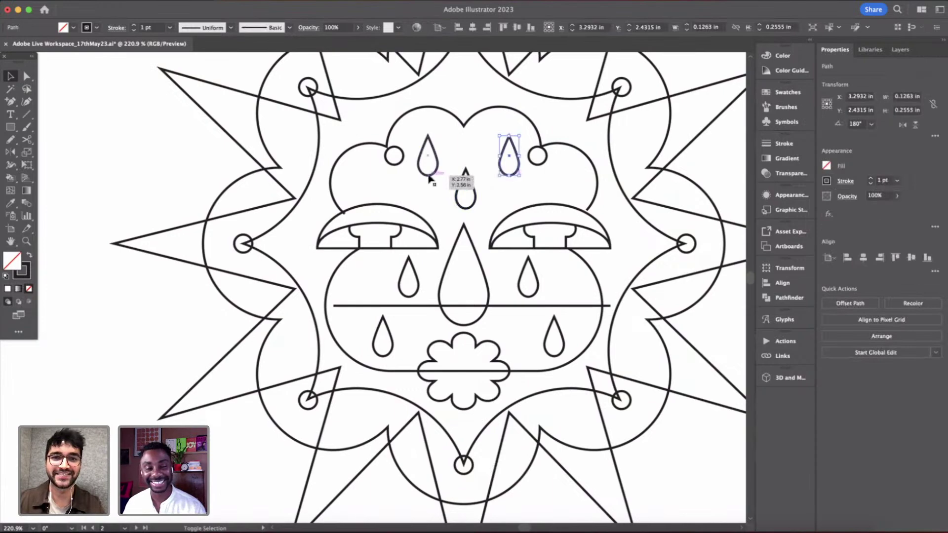
pyautogui.click(495, 194)
pyautogui.scroll(5, 463, 157)
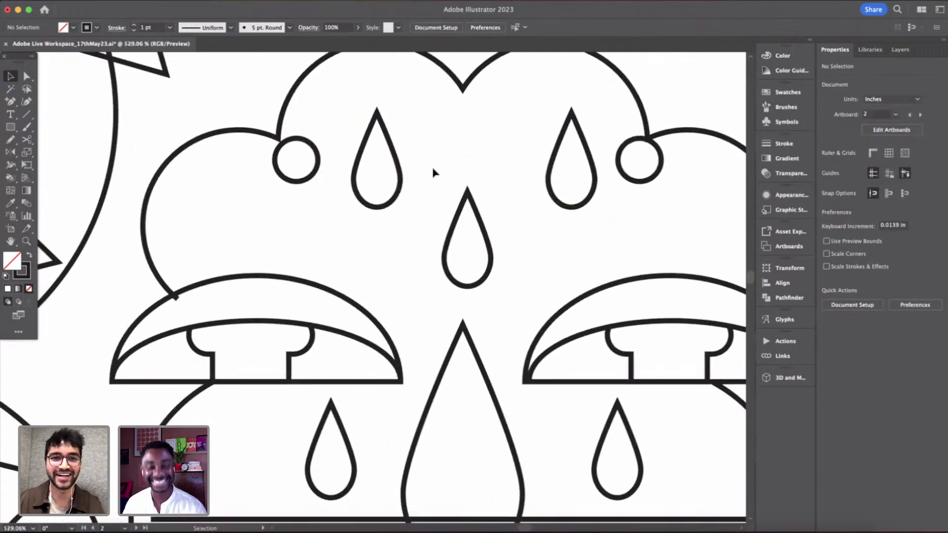
pyautogui.click(401, 177)
pyautogui.press('Right')
pyautogui.click(573, 206)
pyautogui.scroll(-4, 572, 208)
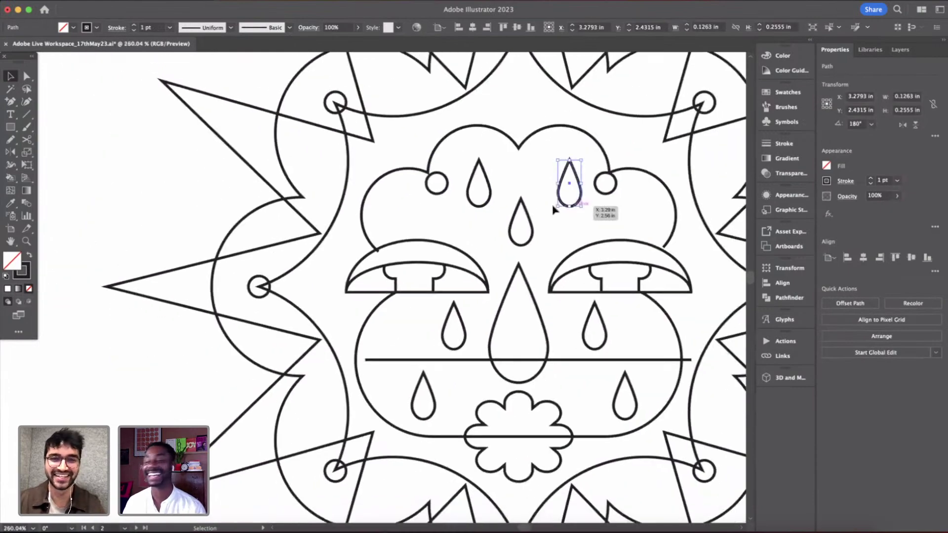
# - Group the two upper forehead teardrops and centre the group horizontally on the artboard
pyautogui.keyDown('shift'); pyautogui.click(484, 205); pyautogui.keyUp('shift')
pyautogui.scroll(-3, 484, 204)
pyautogui.press('super+g')
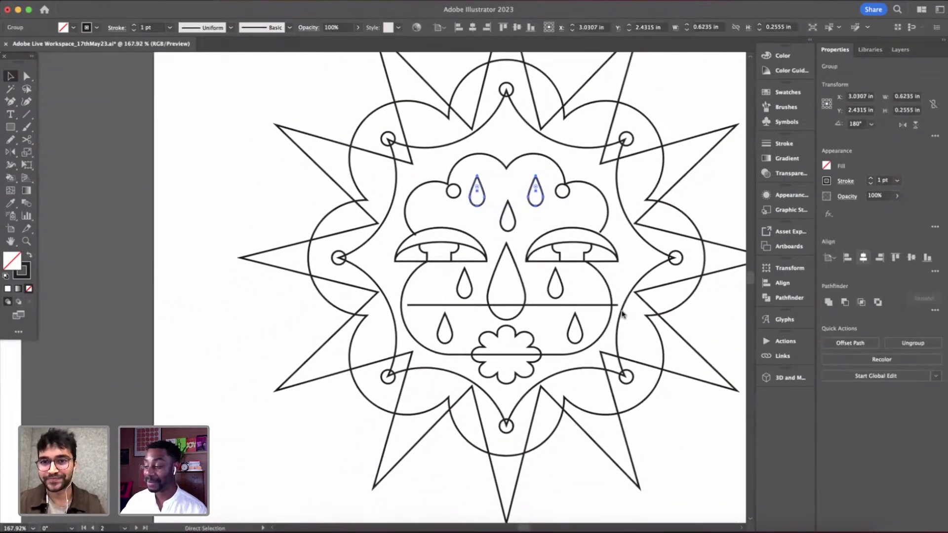
pyautogui.click(622, 314)
# - Centre the two teardrops directly below the eyes horizontally on the artboard as a group
pyautogui.scroll(4, 546, 321)
pyautogui.click(560, 295)
pyautogui.keyDown('shift'); pyautogui.click(404, 256); pyautogui.keyUp('shift')
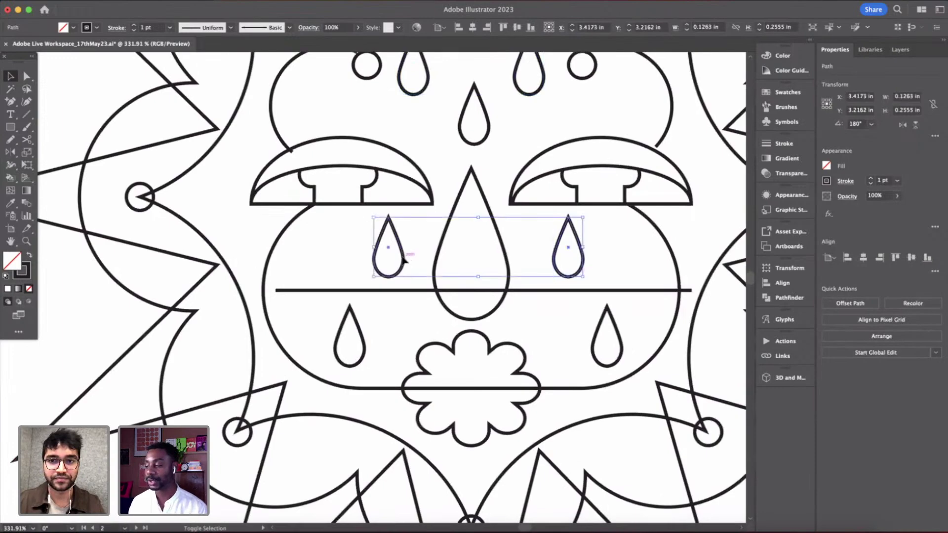
pyautogui.click(865, 261)
# - Centre the horizontal line across the cheeks horizontally on the artboard
pyautogui.click(665, 291)
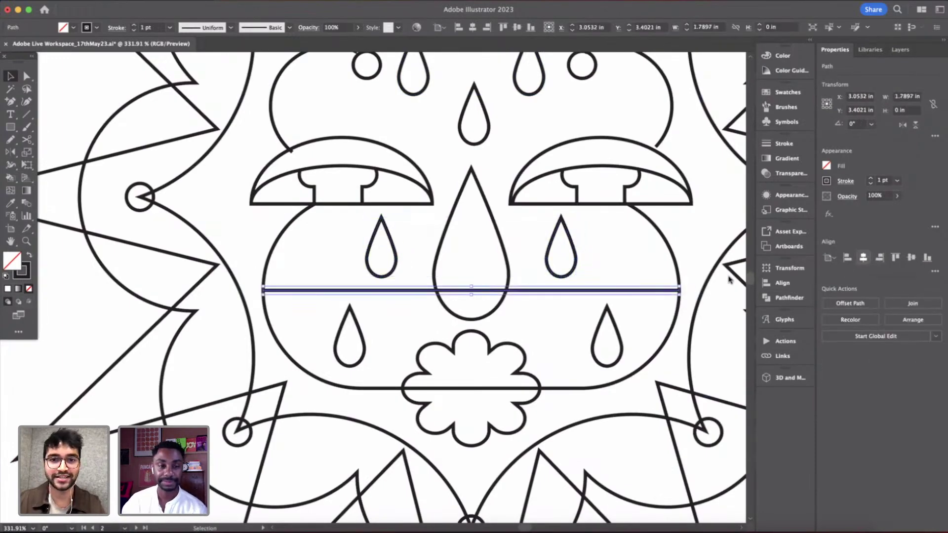
pyautogui.click(863, 257)
pyautogui.scroll(-6, 429, 298)
pyautogui.click(596, 324)
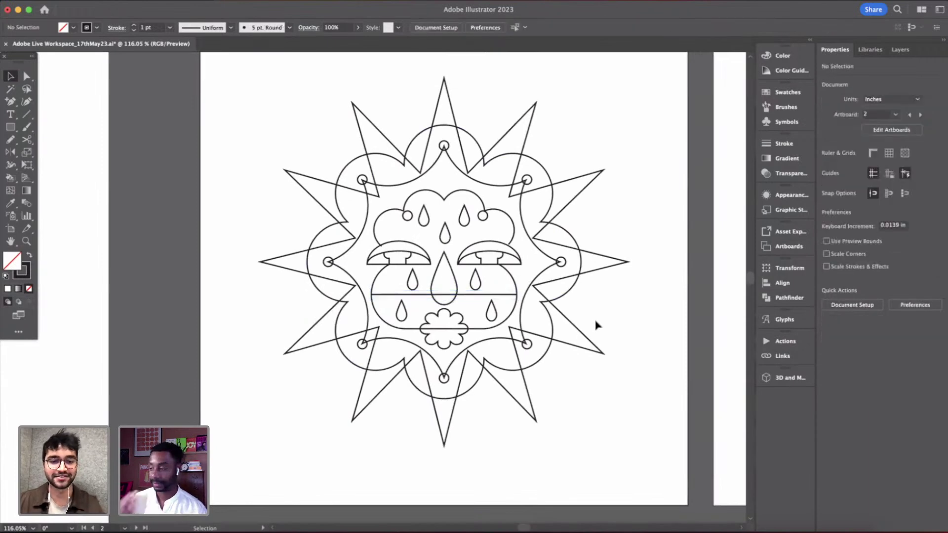
# - Try to rotate the spiked star outline around the face by an eighth of a turn
pyautogui.click(588, 339)
pyautogui.scroll(-4, 588, 338)
pyautogui.hscroll(5, 588, 338)
pyautogui.press('a')
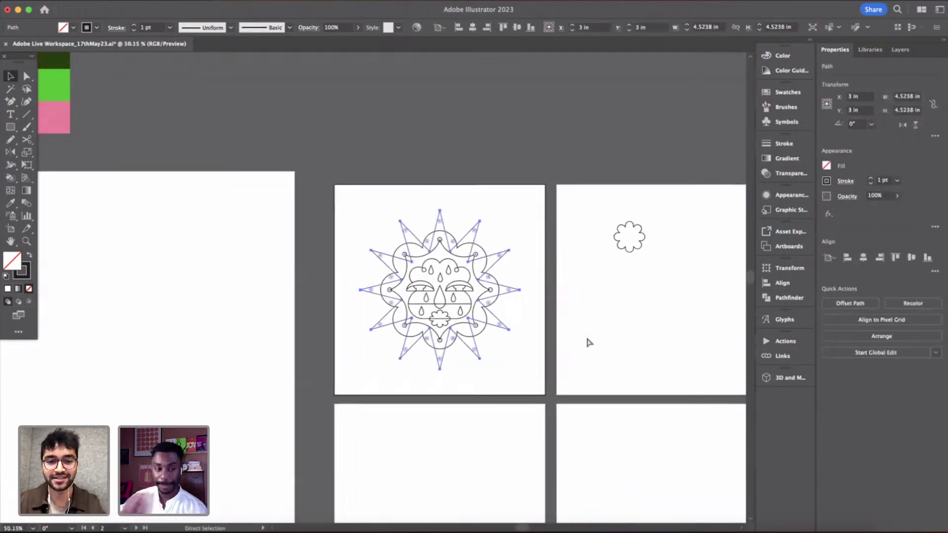
pyautogui.press('v')
pyautogui.scroll(4, 491, 254)
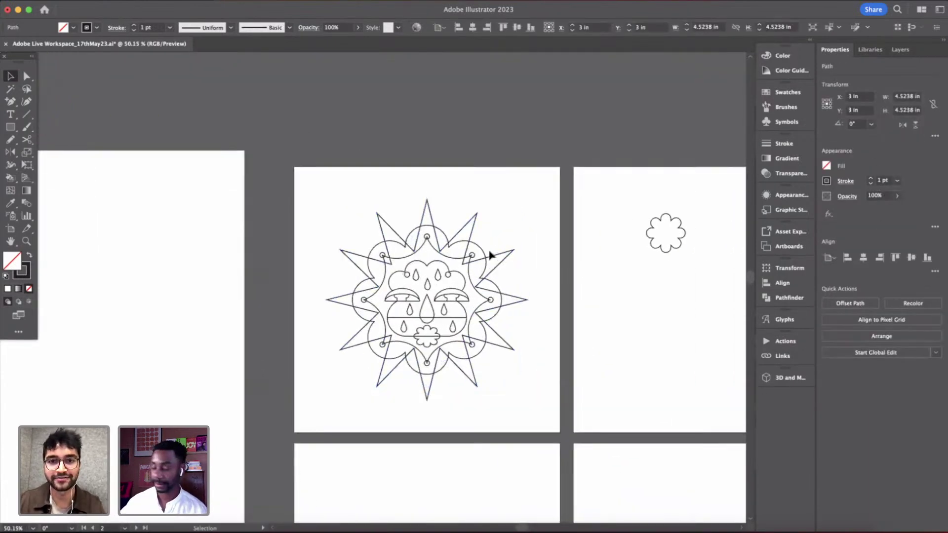
pyautogui.moveTo(554, 170); pyautogui.dragTo(597, 277)
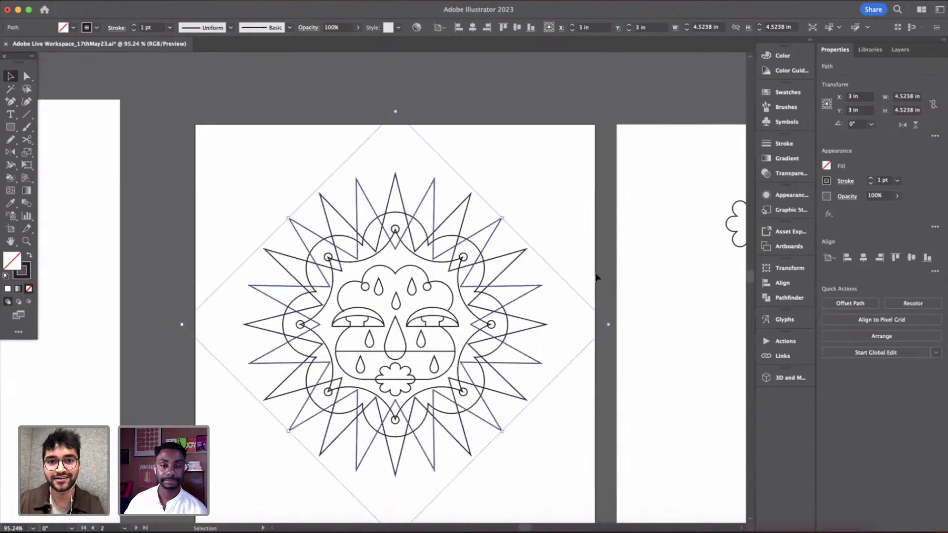
pyautogui.click(598, 277)
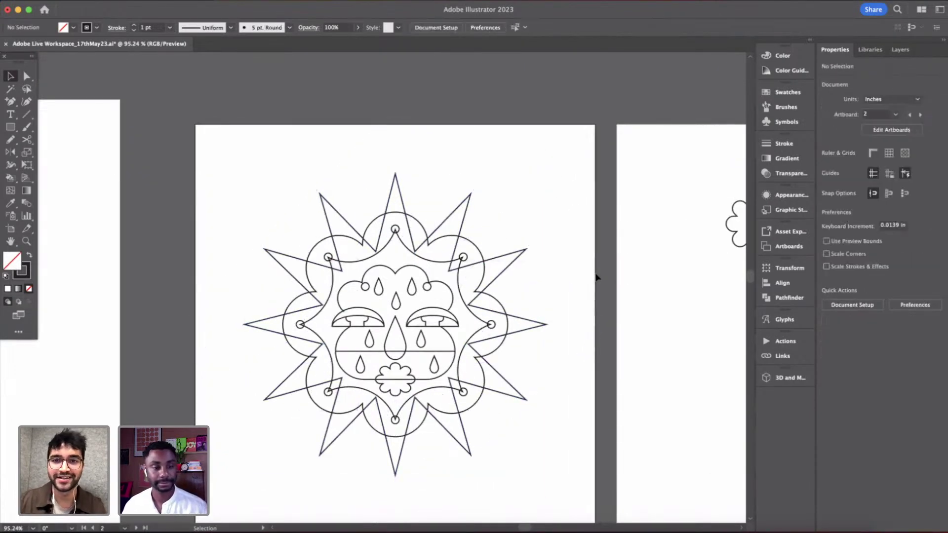
# - Extend the forehead cloud outline's open right end with the Pen tool until it meets the right eyelid's upper curve
pyautogui.scroll(4, 597, 277)
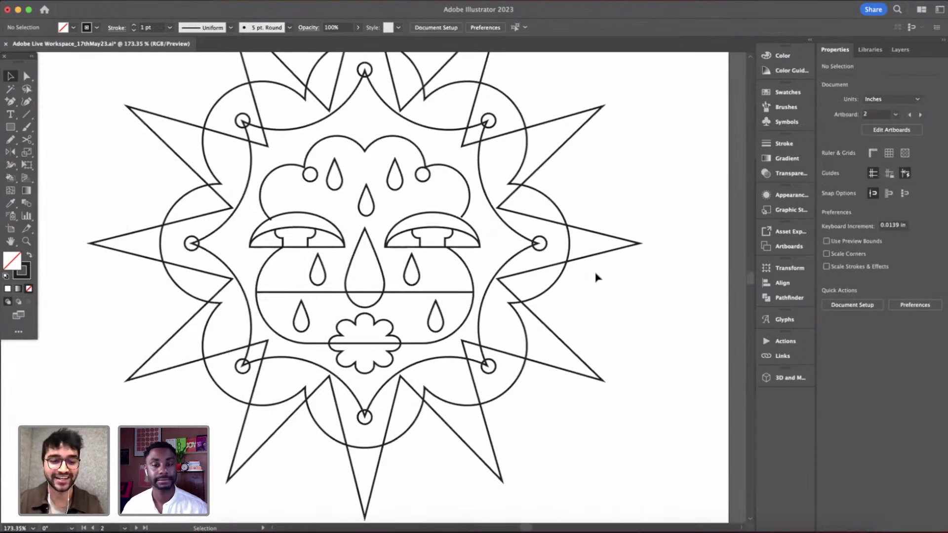
pyautogui.scroll(-4, 598, 277)
pyautogui.scroll(8, 543, 226)
pyautogui.scroll(-3, 512, 275)
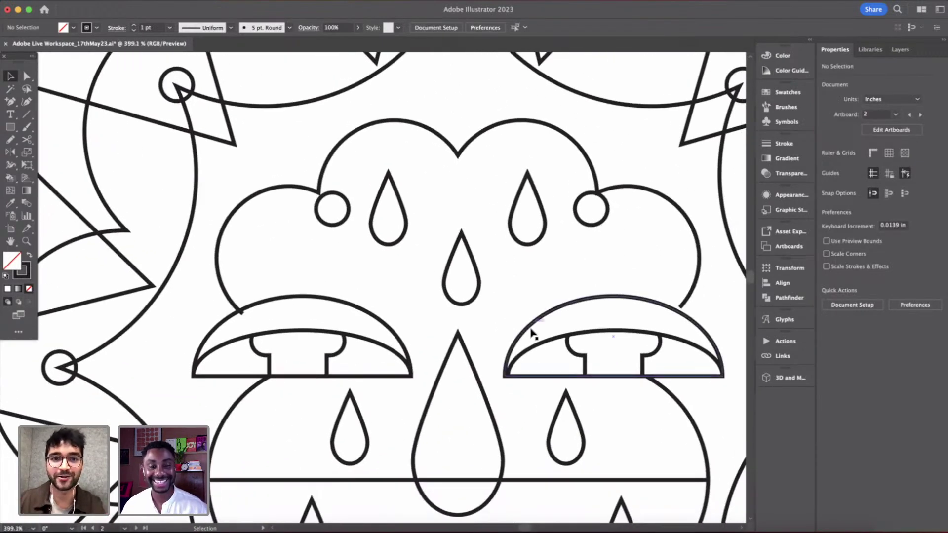
pyautogui.scroll(3, 383, 256)
pyautogui.scroll(-5, 527, 238)
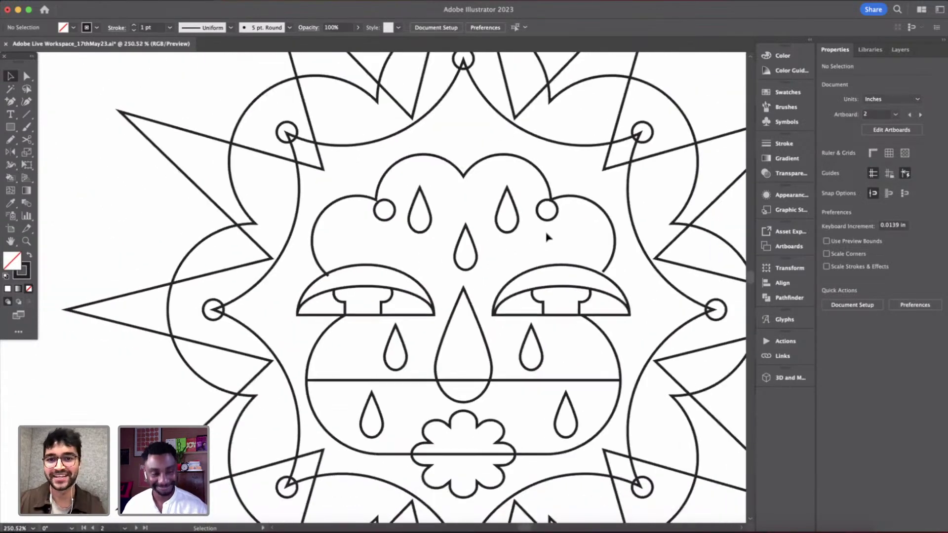
pyautogui.click(610, 215)
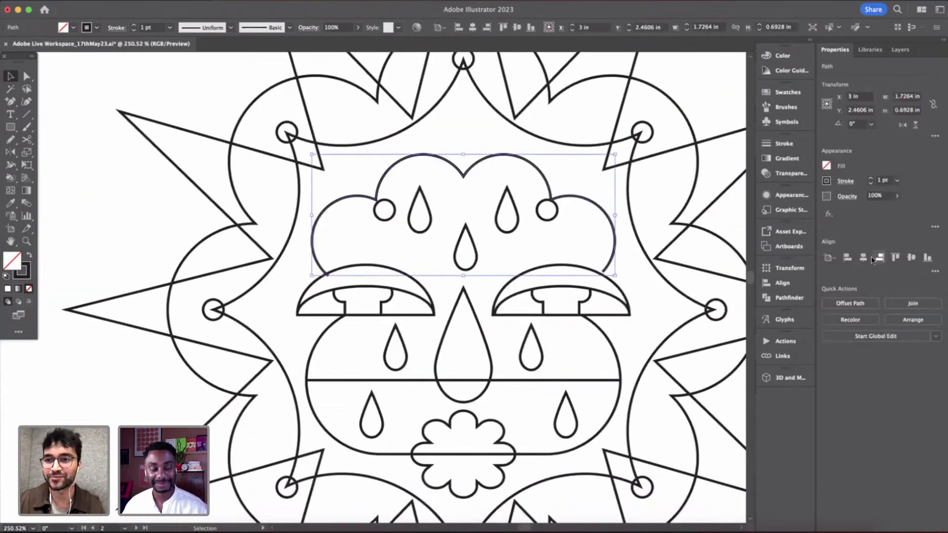
pyautogui.scroll(5, 550, 275)
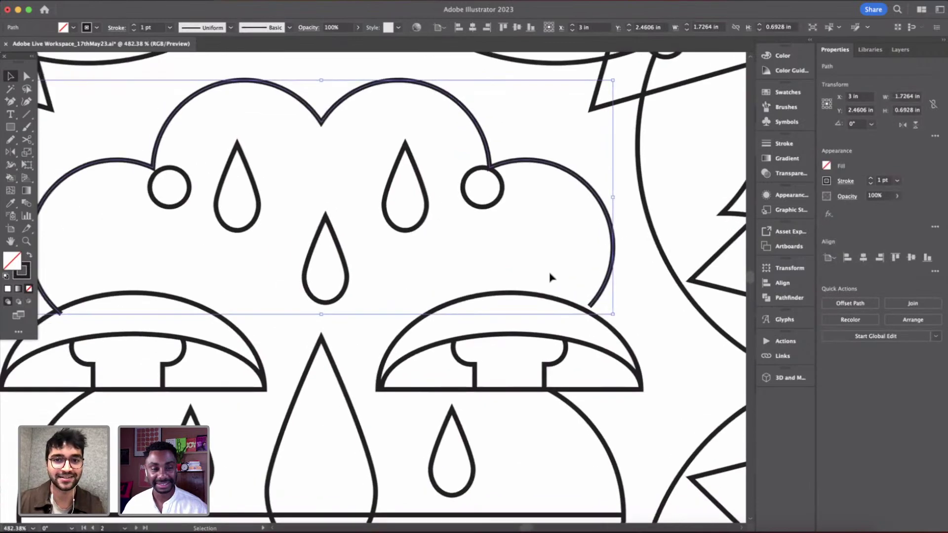
pyautogui.scroll(8, 599, 264)
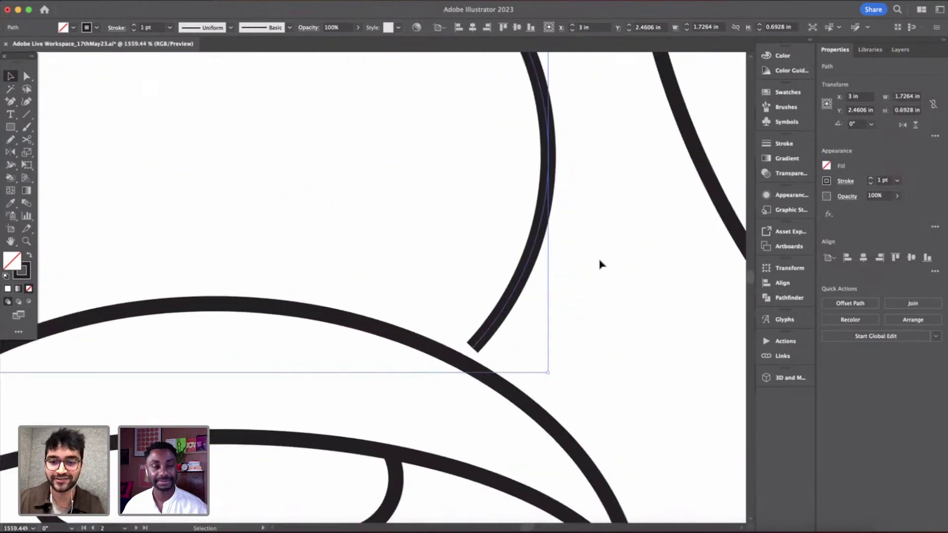
pyautogui.press('p')
pyautogui.click(417, 385)
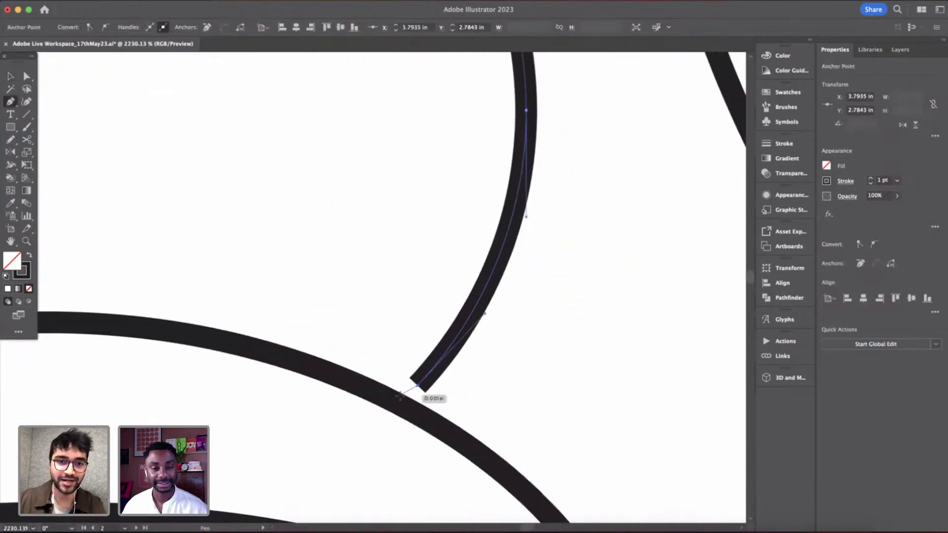
pyautogui.click(403, 394)
# - Move the forehead cloud outline's left endpoint by about -0.01 in horizontally and vertically so it ends on the left eyelid's curve
pyautogui.scroll(-5, 403, 399)
pyautogui.scroll(-5, 402, 399)
pyautogui.scroll(10, 461, 392)
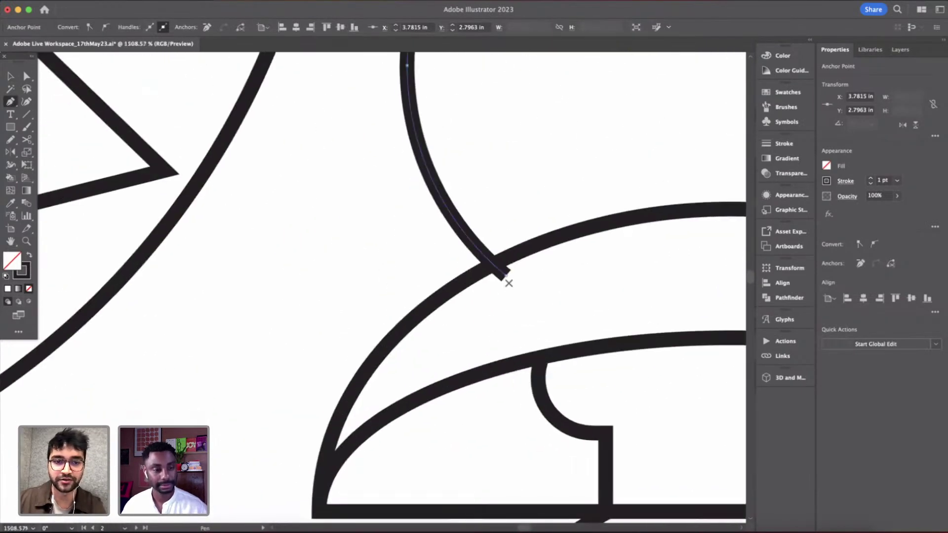
pyautogui.scroll(5, 509, 283)
pyautogui.press('a')
pyautogui.moveTo(507, 270); pyautogui.dragTo(483, 258)
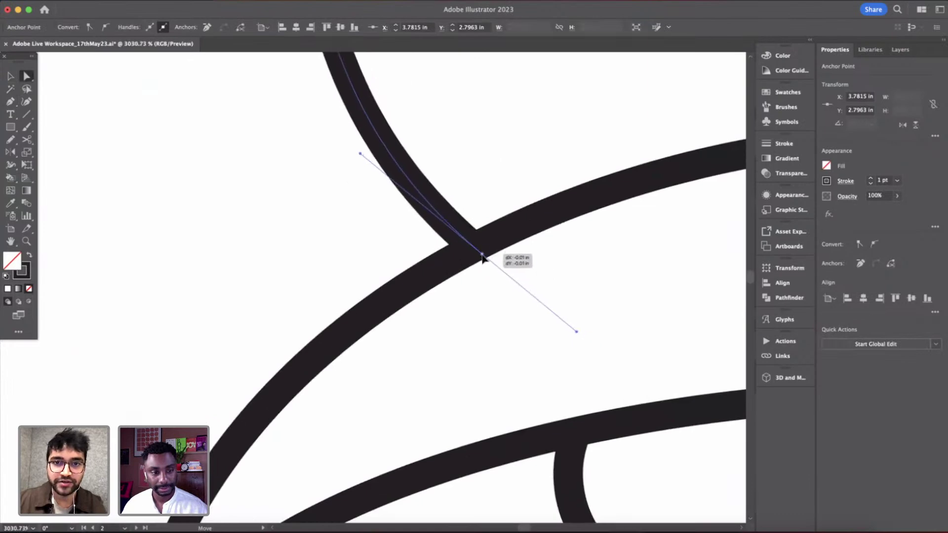
pyautogui.scroll(-10, 544, 268)
pyautogui.click(544, 267)
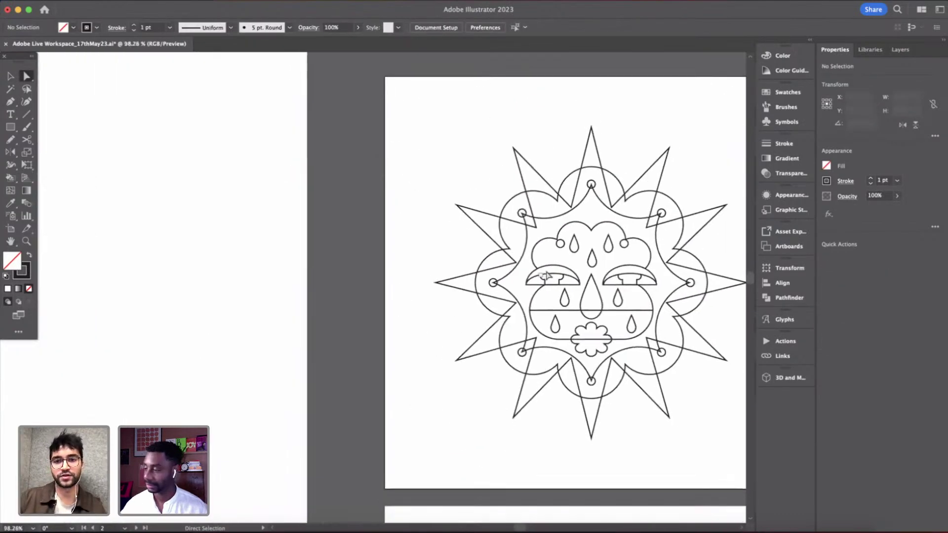
pyautogui.hscroll(5, 547, 276)
pyautogui.press('v')
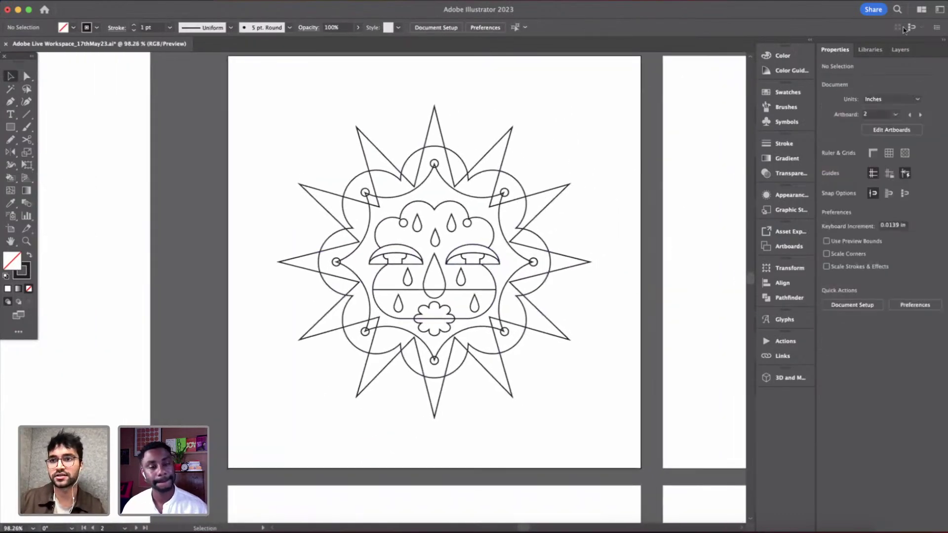
# - Examine the hand-drawn sun face sketch beside the artboards and compare it with the vector artwork
pyautogui.click(907, 51)
pyautogui.scroll(-3, 542, 153)
pyautogui.hscroll(3, 438, 212)
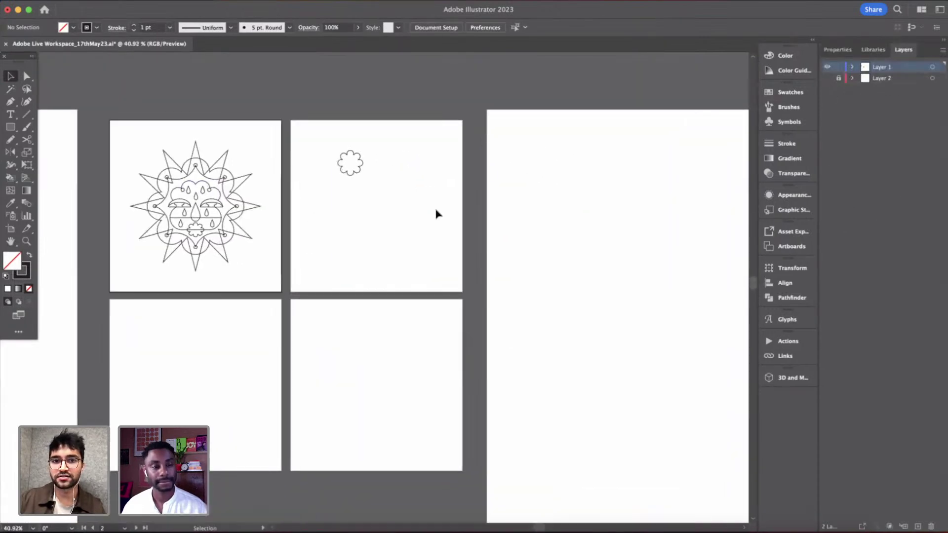
pyautogui.scroll(-3, 437, 213)
pyautogui.hscroll(3, 438, 214)
pyautogui.scroll(5, 692, 239)
pyautogui.hscroll(3, 692, 239)
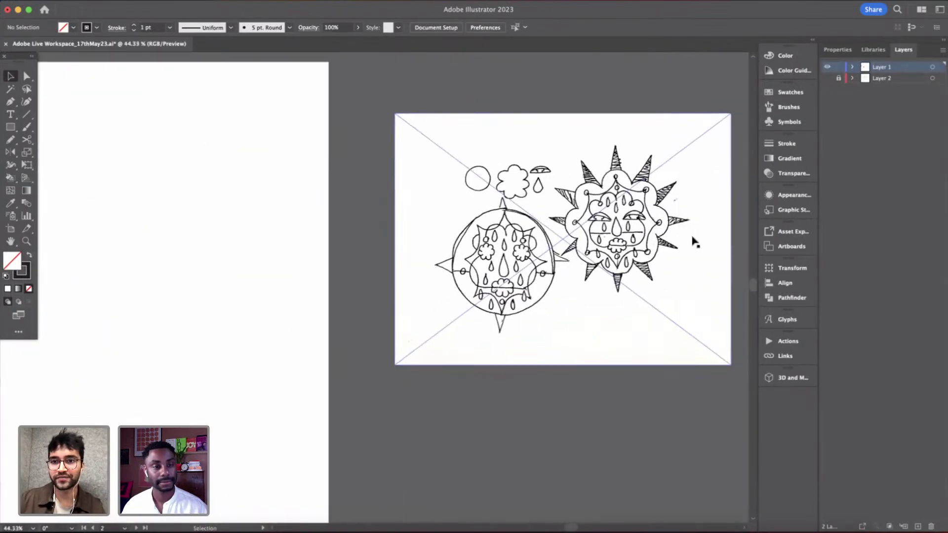
pyautogui.scroll(-4, 692, 239)
pyautogui.hscroll(-3, 509, 231)
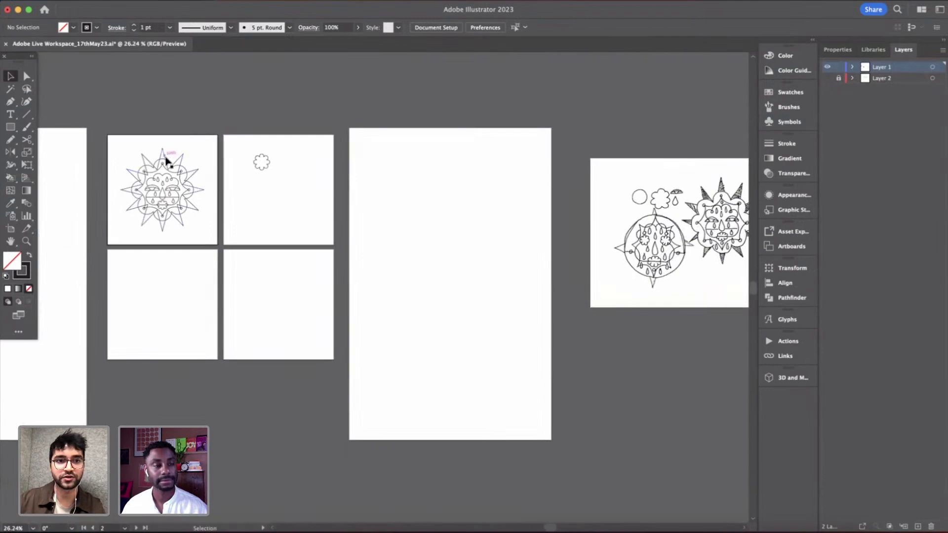
pyautogui.hscroll(-5, 228, 215)
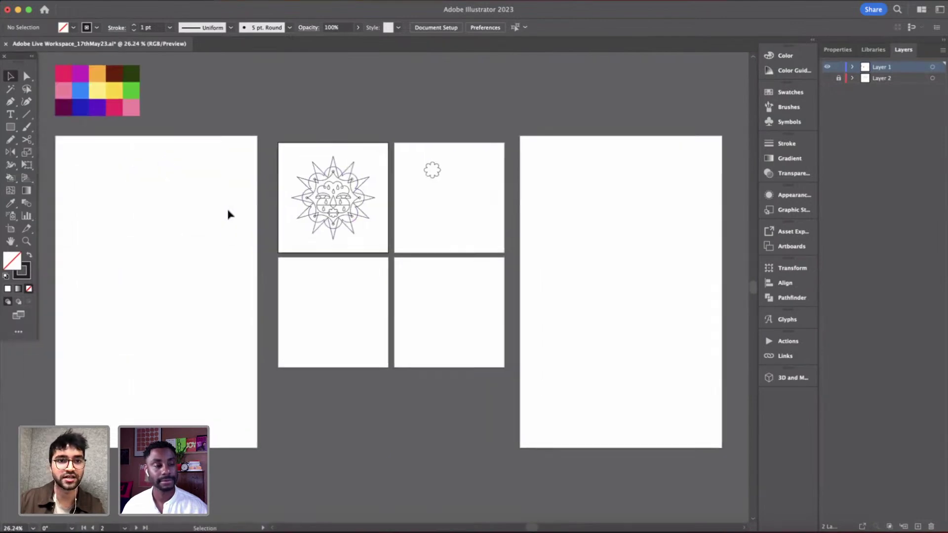
pyautogui.scroll(5, 229, 214)
pyautogui.hscroll(2, 527, 182)
pyautogui.scroll(2, 527, 182)
pyautogui.scroll(3, 527, 182)
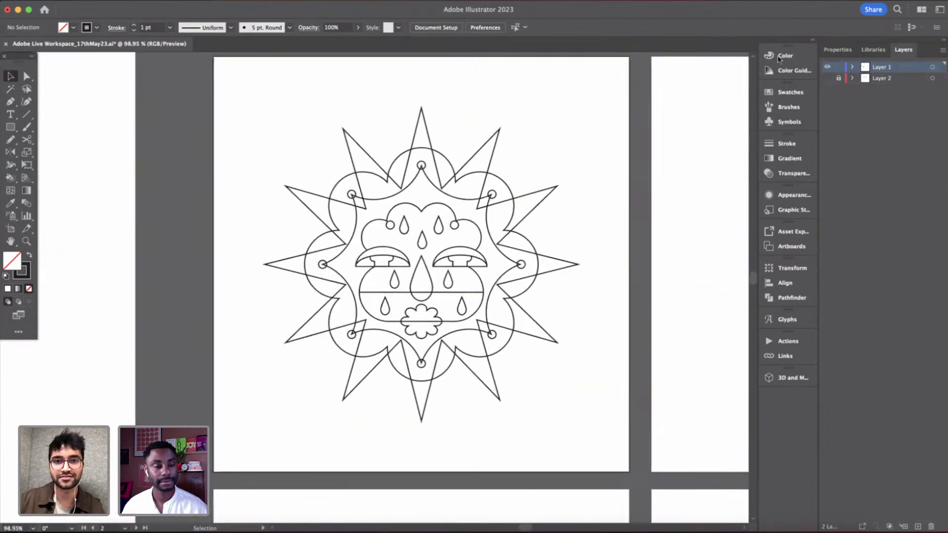
# - Show Layer 2 to compare the vector outlines with the sketch underneath, and hide the layer again
pyautogui.click(827, 79)
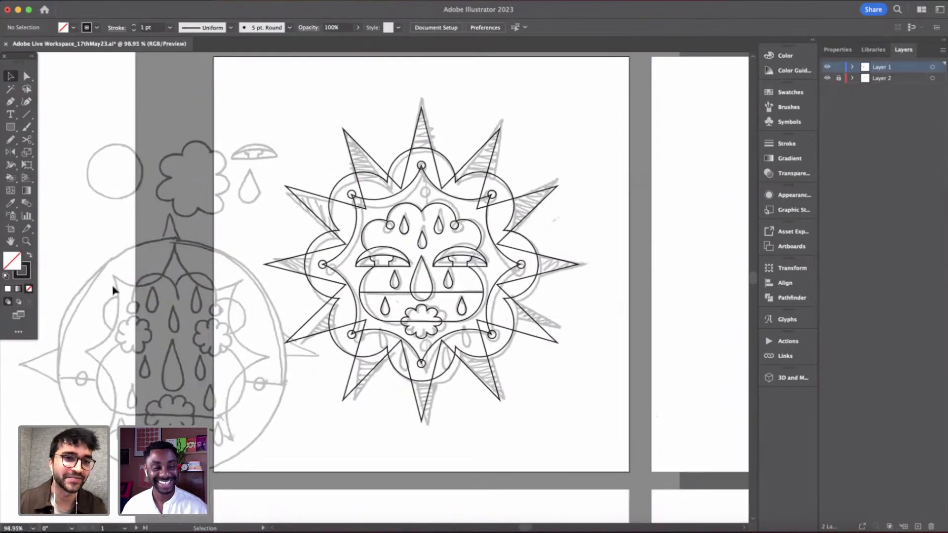
pyautogui.scroll(-5, 112, 290)
pyautogui.scroll(3, 384, 292)
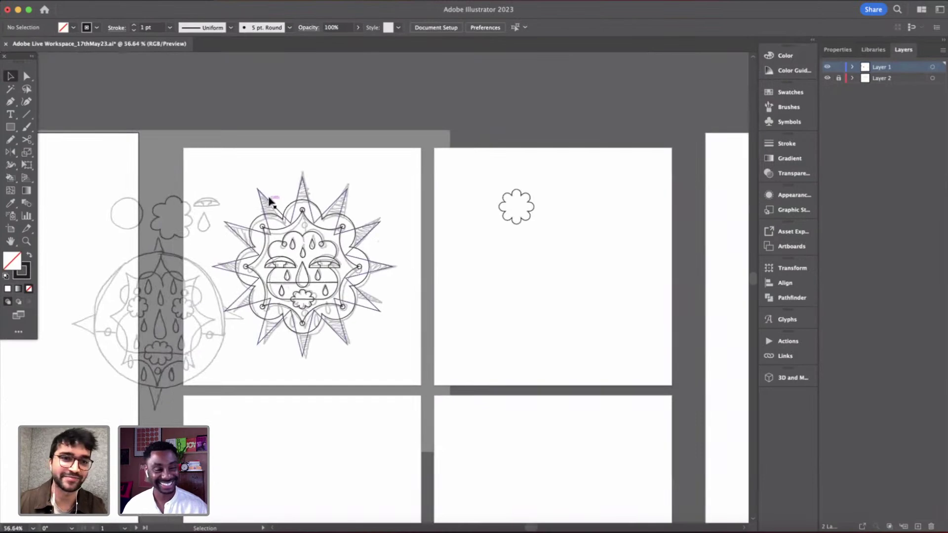
pyautogui.scroll(2, 268, 202)
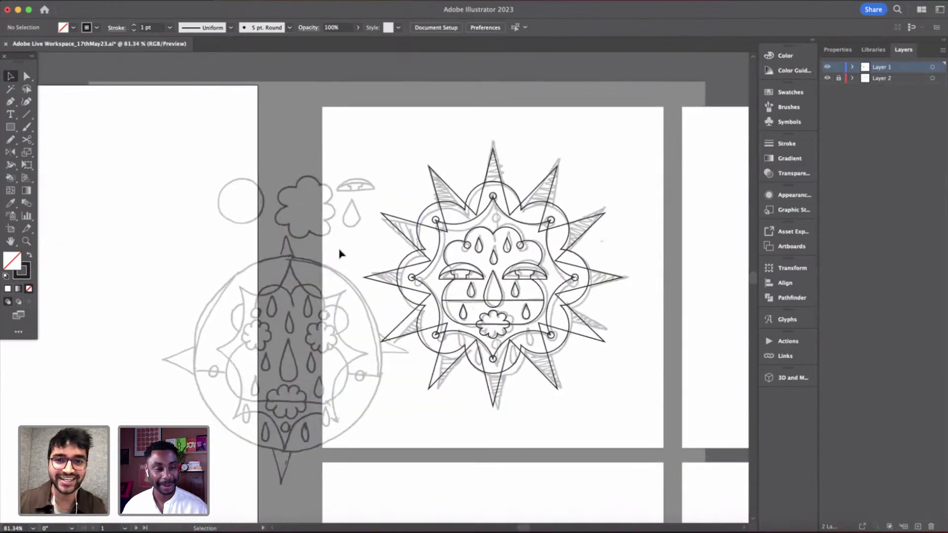
pyautogui.scroll(-2, 340, 253)
pyautogui.click(827, 79)
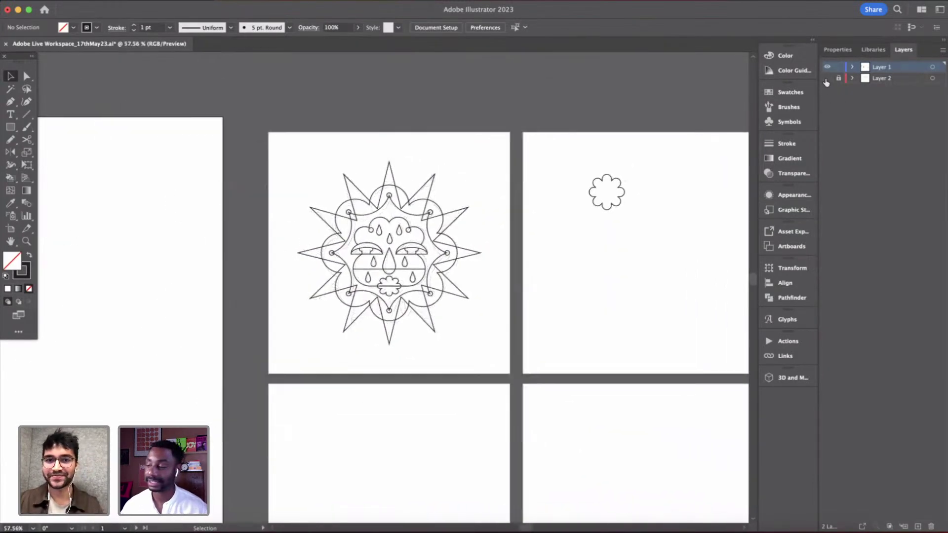
# - Move the spare flower outline from the upper-right artboard to the upper-left corner of the lower-right artboard
pyautogui.scroll(-2, 624, 277)
pyautogui.moveTo(274, 143); pyautogui.dragTo(421, 333)
pyautogui.click(525, 216)
pyautogui.moveTo(540, 177); pyautogui.dragTo(506, 355)
pyautogui.click(429, 254)
# - Duplicate the entire sun face artwork onto the lower-right artboard and group the copy
pyautogui.moveTo(296, 141); pyautogui.dragTo(465, 293)
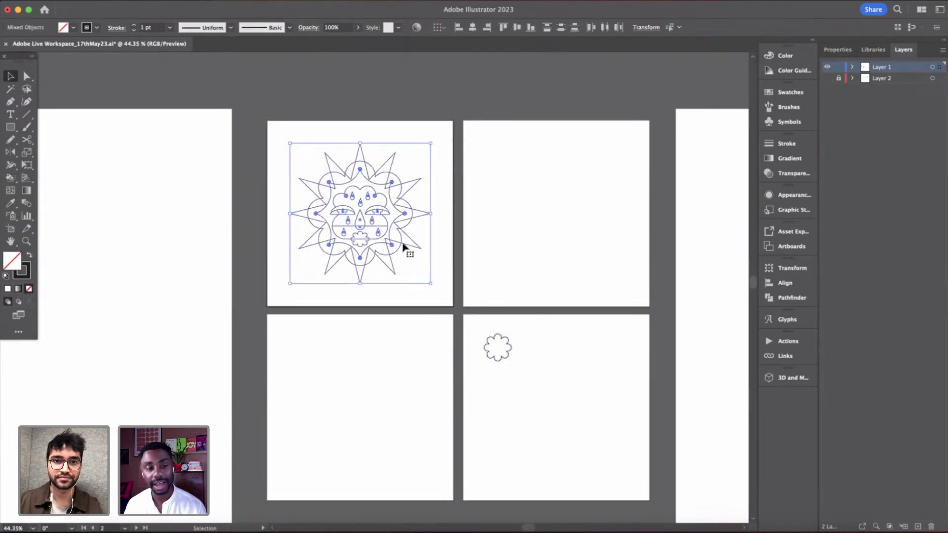
pyautogui.moveTo(404, 242); pyautogui.dragTo(606, 437)
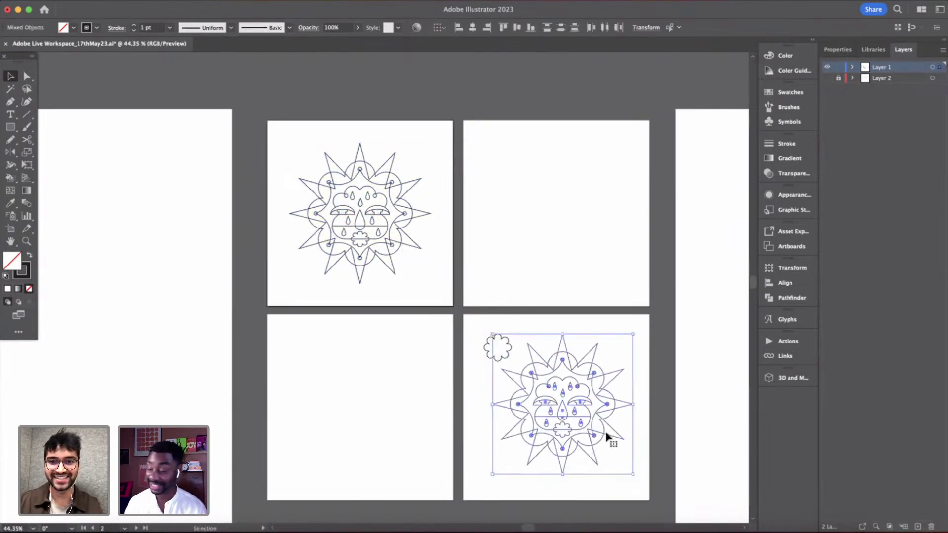
pyautogui.scroll(3, 606, 437)
pyautogui.scroll(-3, 607, 437)
pyautogui.press('a')
pyautogui.press('v')
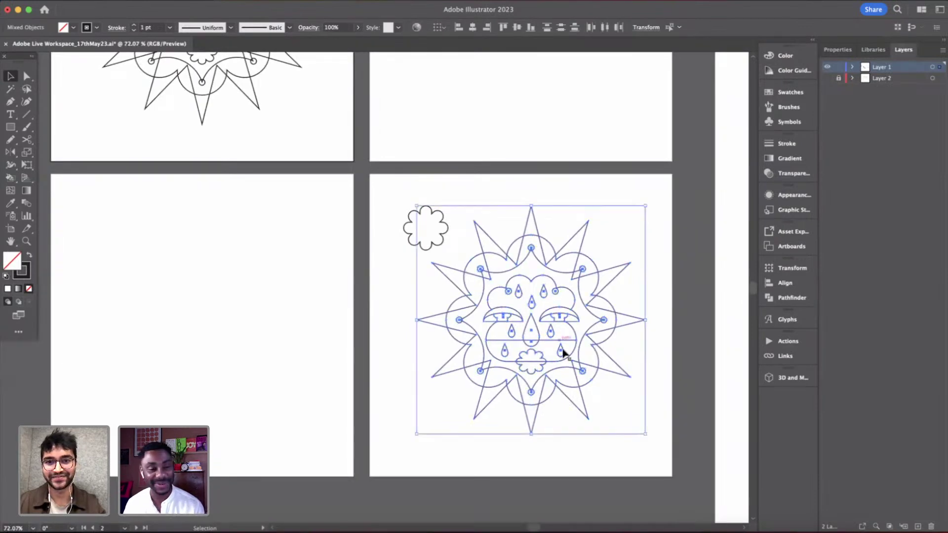
pyautogui.hotkey('ctrl', 'g')
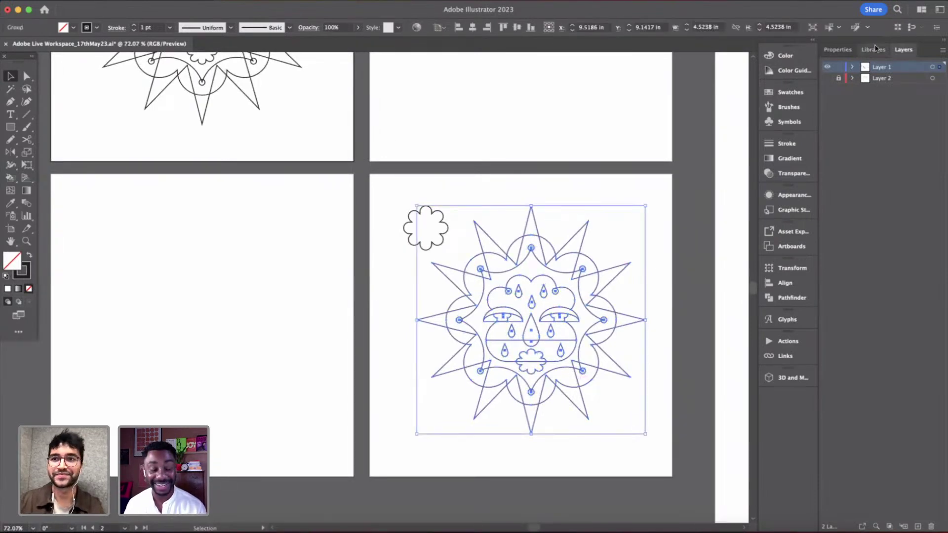
# - Centre the grouped sun face copy horizontally and vertically on the lower-right artboard
pyautogui.click(838, 50)
pyautogui.click(864, 257)
pyautogui.hotkey('ctrl', 'z')
pyautogui.click(635, 319)
pyautogui.click(634, 318)
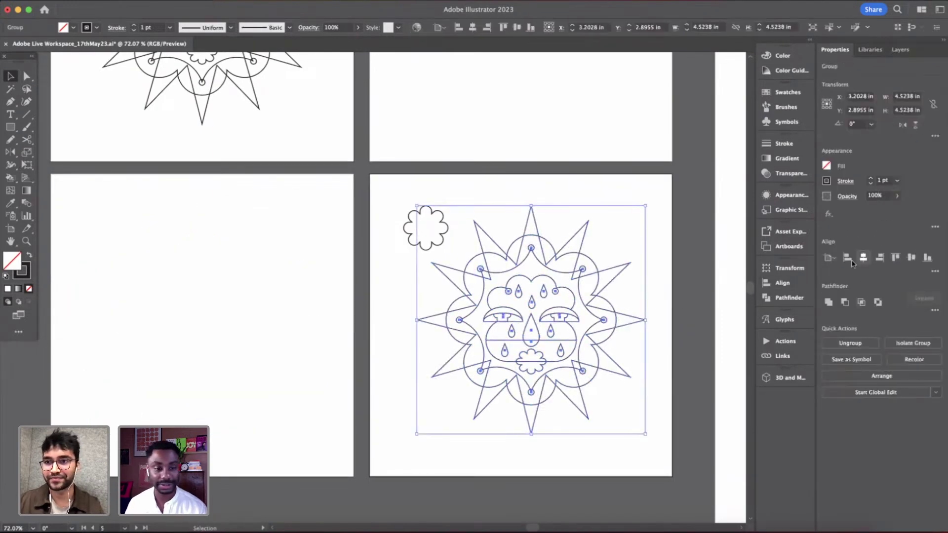
pyautogui.click(863, 257)
pyautogui.click(912, 258)
pyautogui.click(681, 374)
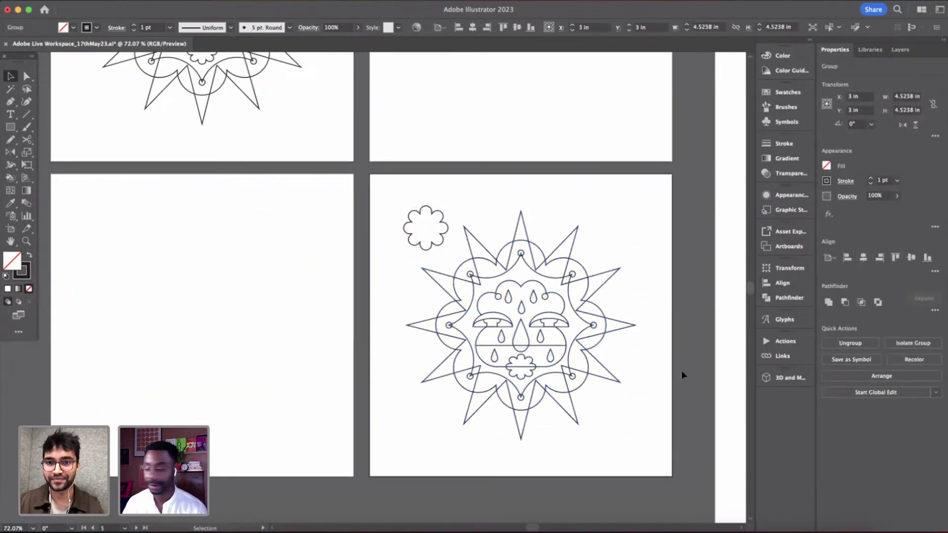
# - Scale the entire original sun face up proportionally from its centre so it nearly fills the upper-left artboard
pyautogui.scroll(-2, 535, 325)
pyautogui.scroll(3, 533, 325)
pyautogui.hscroll(-3, 533, 324)
pyautogui.scroll(5, 445, 231)
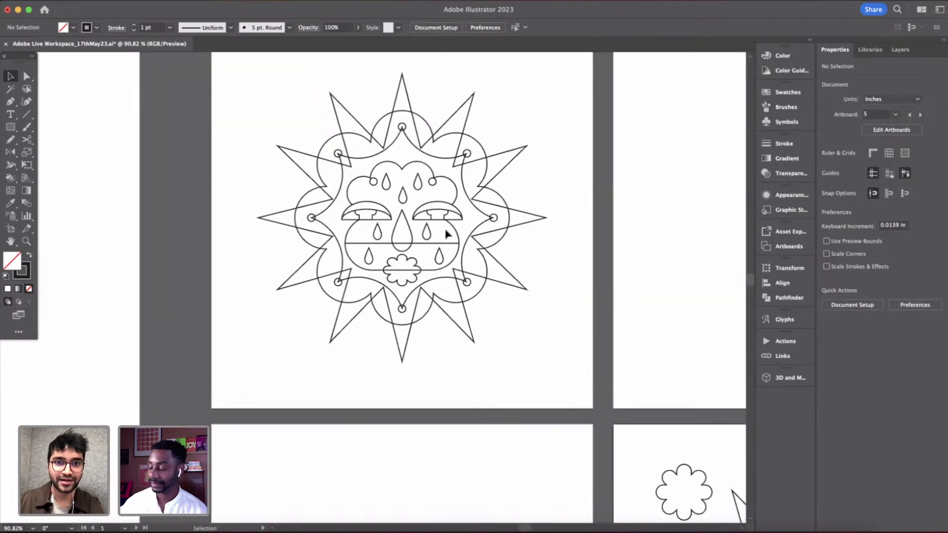
pyautogui.scroll(3, 447, 232)
pyautogui.hscroll(-2, 446, 232)
pyautogui.click(550, 350)
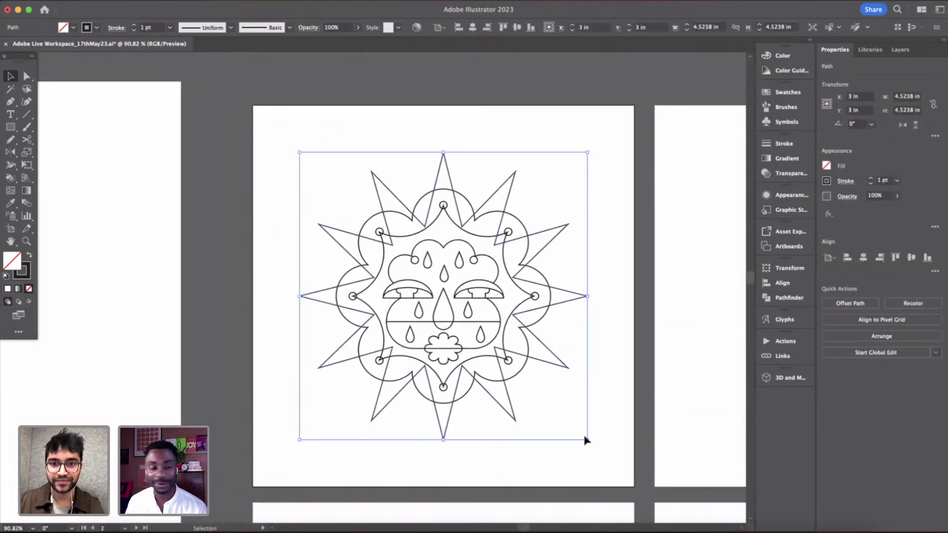
pyautogui.moveTo(261, 138); pyautogui.dragTo(674, 463)
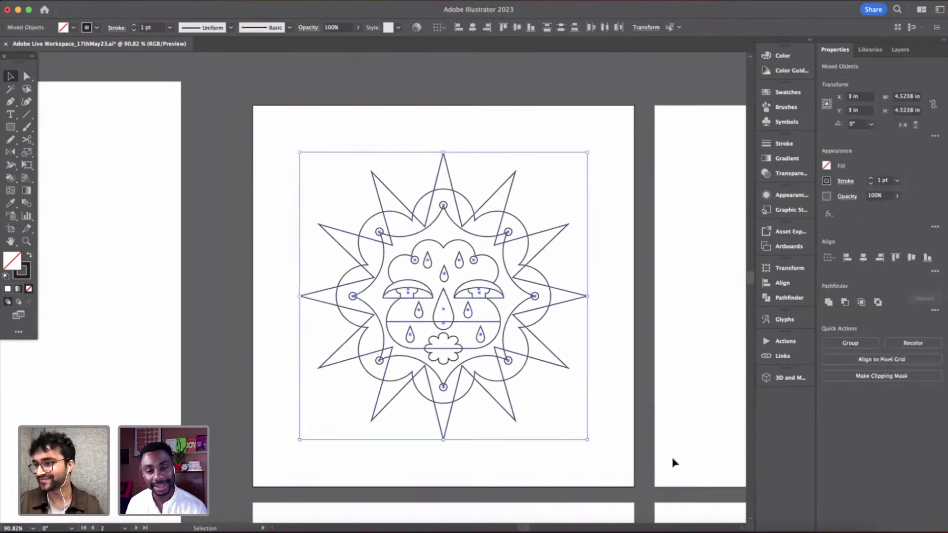
pyautogui.moveTo(587, 441); pyautogui.dragTo(628, 470)
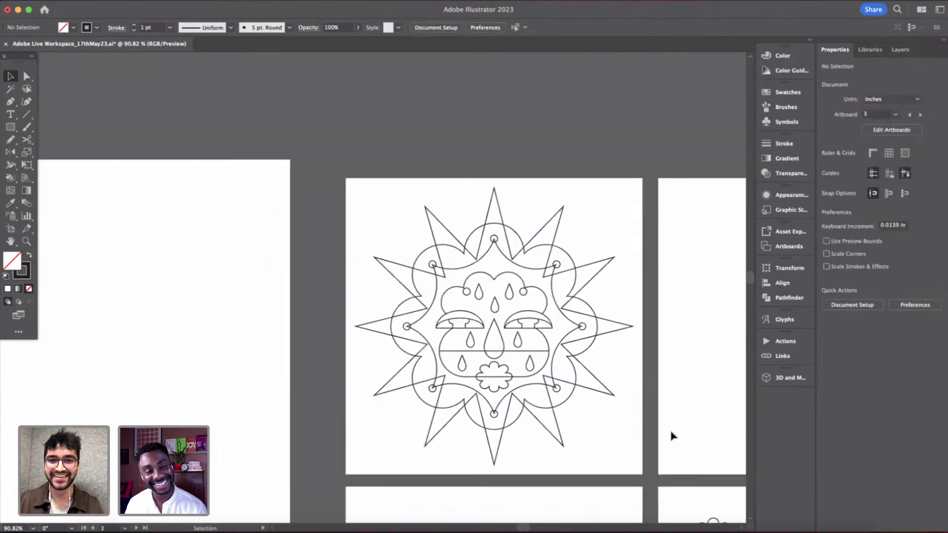
pyautogui.scroll(-5, 673, 435)
pyautogui.scroll(-3, 673, 431)
pyautogui.hscroll(3, 673, 432)
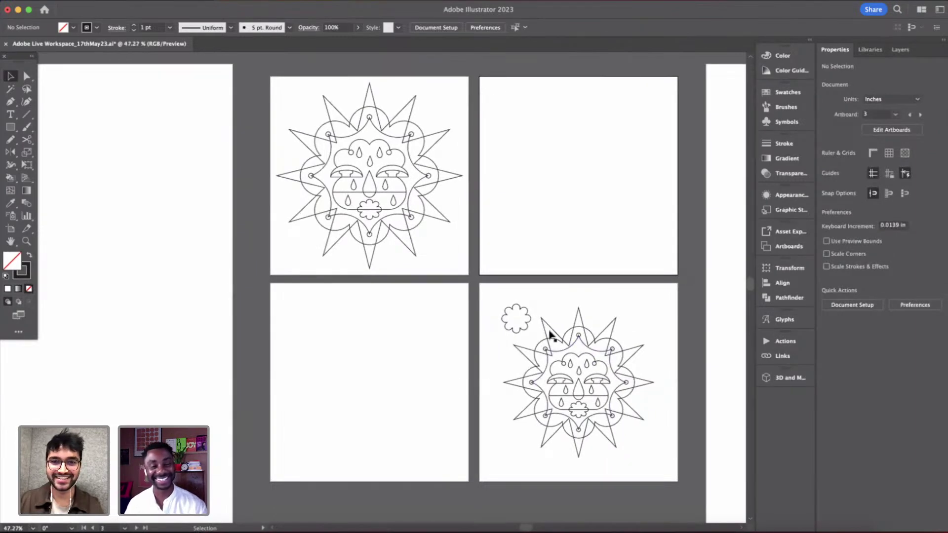
# - Delete the spare flower outline and the grouped sun face copy from the lower-right artboard
pyautogui.click(529, 322)
pyautogui.press('Delete')
pyautogui.moveTo(499, 309); pyautogui.dragTo(642, 457)
pyautogui.press('Delete')
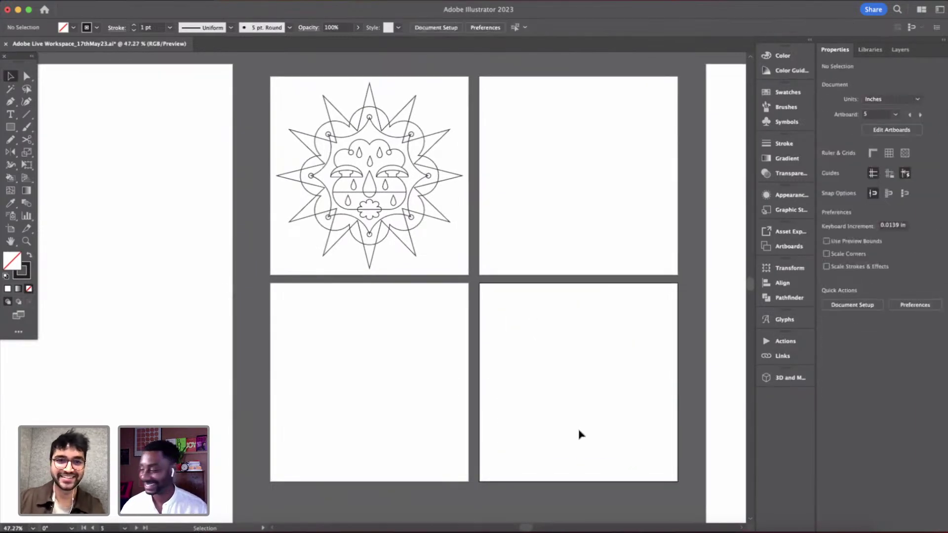
# - Copy the entire enlarged sun face and paste it at the same position on the lower-right artboard
pyautogui.press('a')
pyautogui.moveTo(290, 89); pyautogui.dragTo(460, 254)
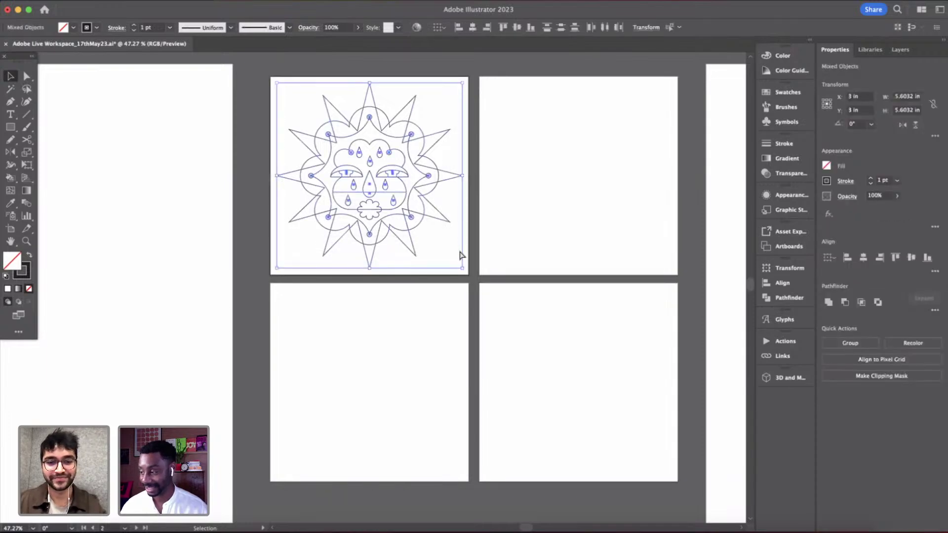
pyautogui.press('super+c')
pyautogui.click(596, 396)
pyautogui.press('super+f')
pyautogui.click(680, 413)
pyautogui.scroll(-3, 680, 412)
pyautogui.scroll(5, 680, 412)
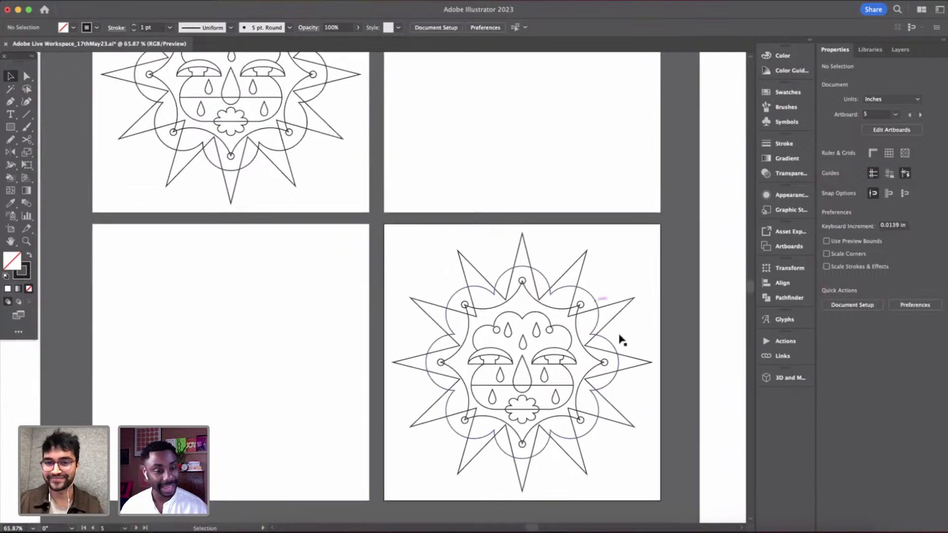
pyautogui.scroll(-3, 440, 239)
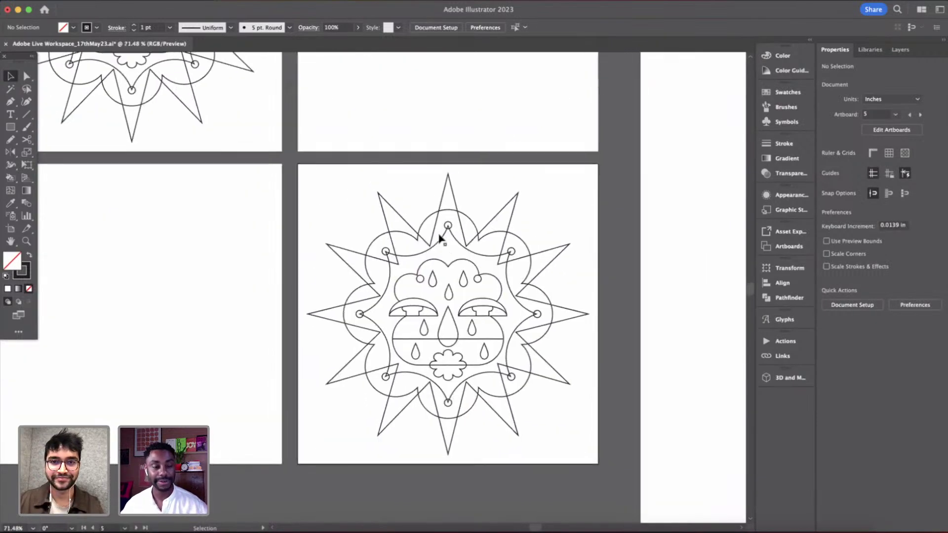
pyautogui.scroll(2, 394, 228)
pyautogui.scroll(-4, 394, 231)
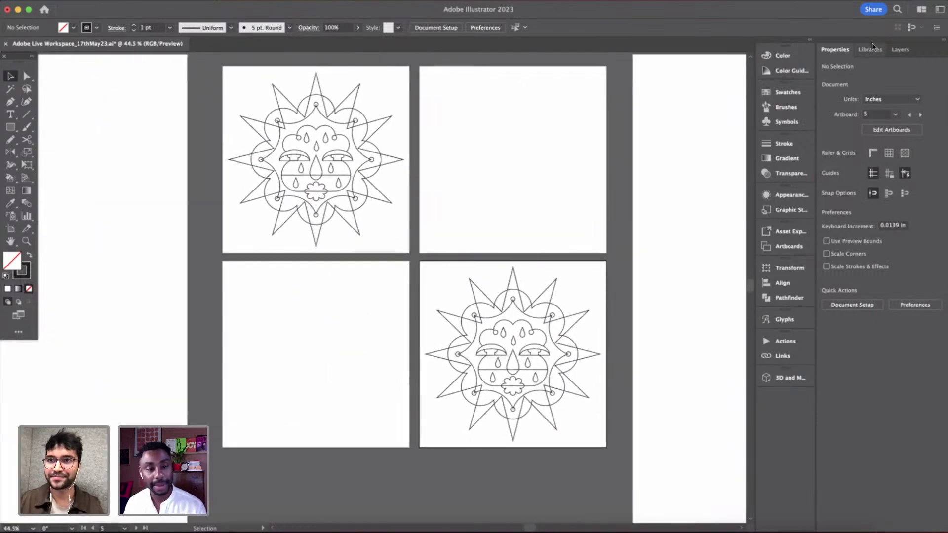
# - Show and unlock Layer 2, which holds the faded sketch image
pyautogui.click(900, 50)
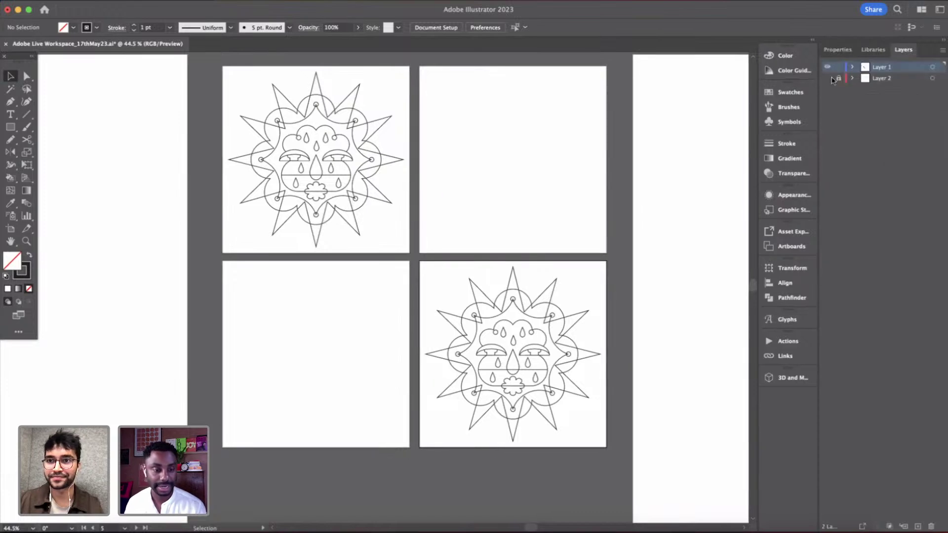
pyautogui.click(838, 78)
pyautogui.moveTo(237, 237)
pyautogui.mouseDown()
pyautogui.moveTo(395, 360)
pyautogui.moveTo(312, 392)
pyautogui.moveTo(356, 384)
pyautogui.mouseUp()
pyautogui.moveTo(545, 464); pyautogui.dragTo(580, 462)
pyautogui.moveTo(237, 363)
pyautogui.mouseDown()
pyautogui.moveTo(59, 383)
pyautogui.moveTo(68, 445)
pyautogui.mouseUp()
pyautogui.click(384, 329)
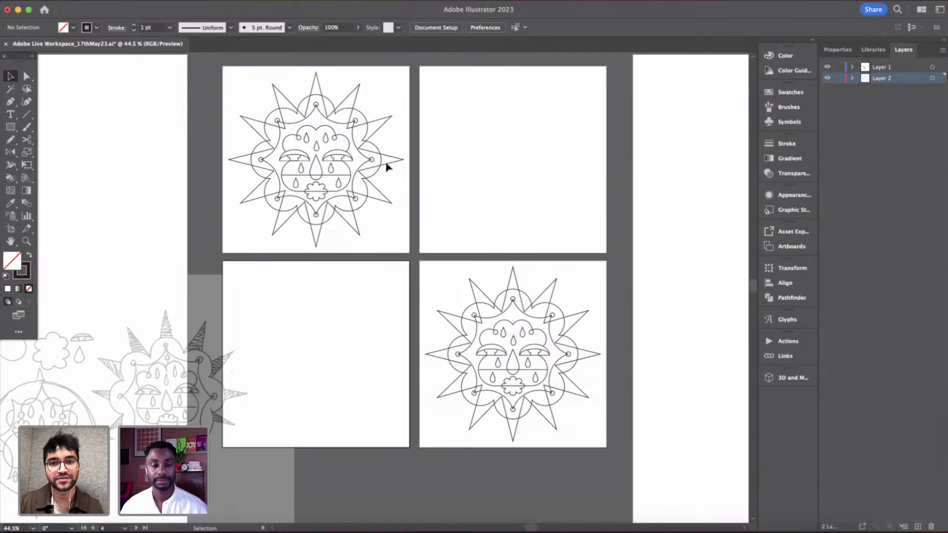
pyautogui.scroll(-3, 422, 272)
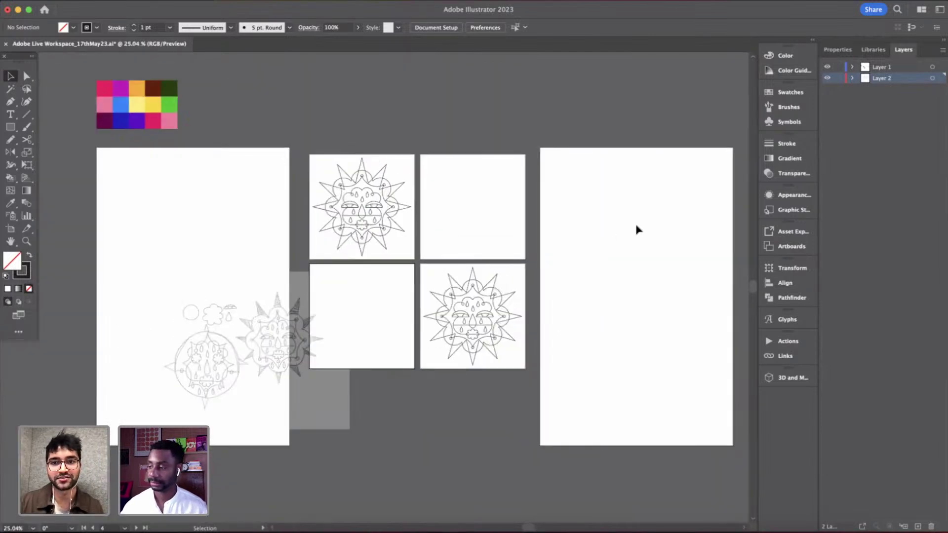
pyautogui.hscroll(3, 663, 227)
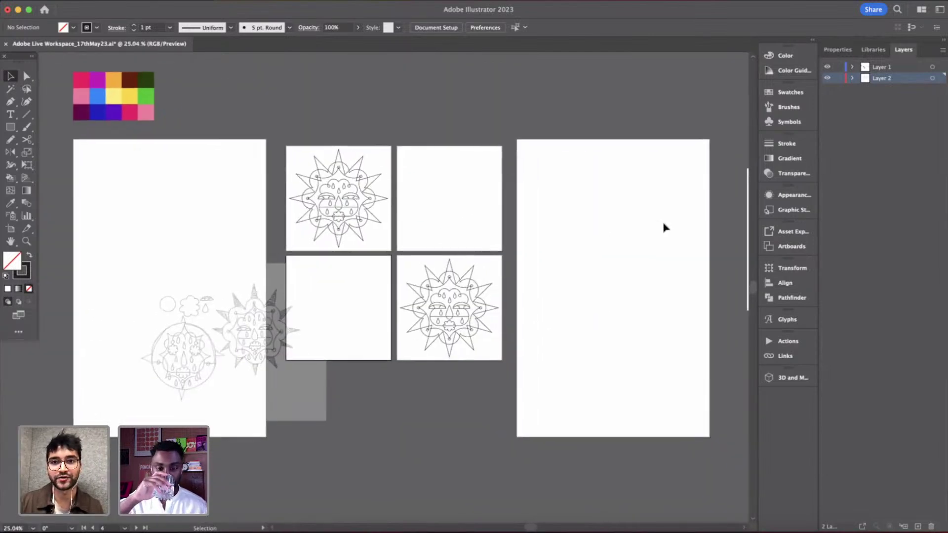
pyautogui.scroll(5, 353, 178)
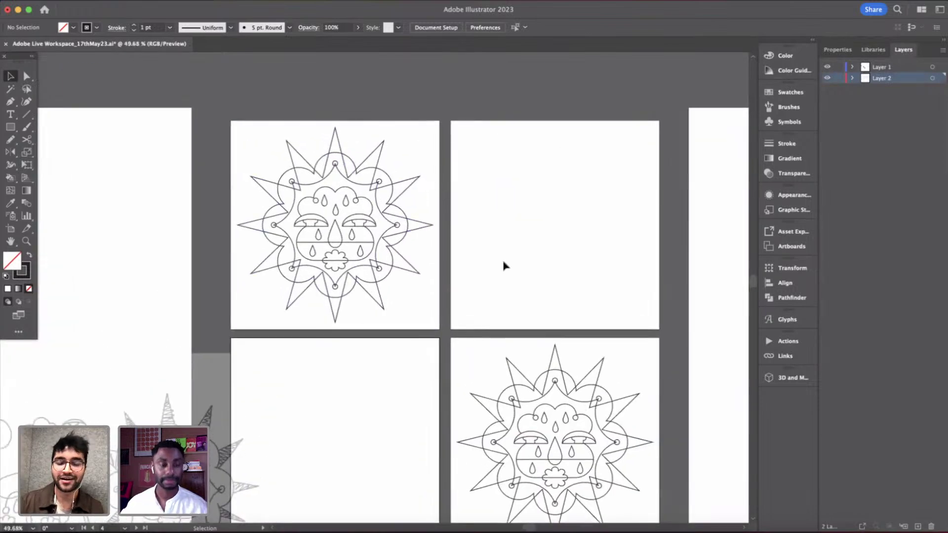
pyautogui.scroll(-5, 503, 265)
pyautogui.scroll(5, 545, 322)
pyautogui.hscroll(3, 544, 322)
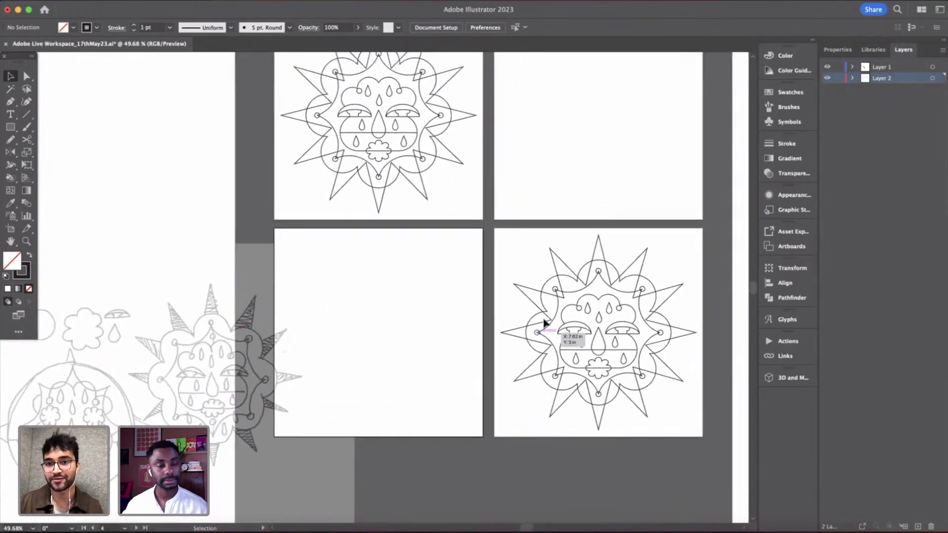
pyautogui.click(625, 374)
pyautogui.click(370, 422)
pyautogui.hscroll(1, 538, 423)
pyautogui.scroll(-1, 539, 423)
pyautogui.scroll(-2, 538, 424)
pyautogui.hscroll(2, 539, 425)
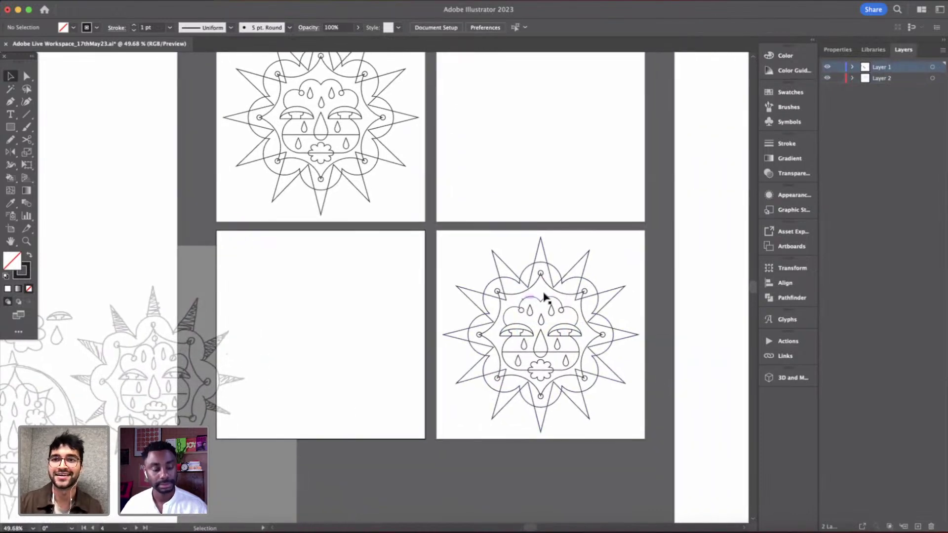
pyautogui.scroll(4, 545, 296)
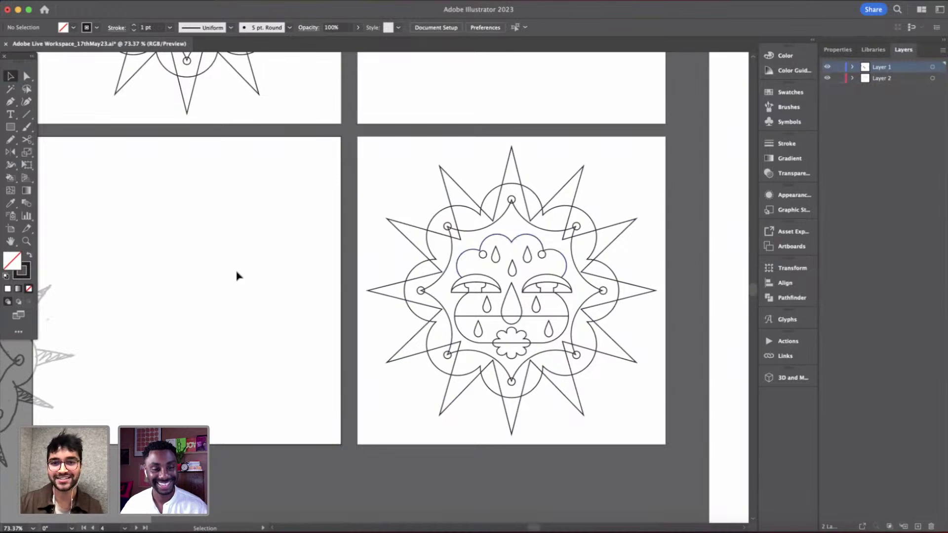
# - Move the sketch image so its circular face covers the lower-left artboard and enlarge it proportionally to about 13.3 by 10 in
pyautogui.scroll(-2, 237, 276)
pyautogui.hscroll(-5, 237, 276)
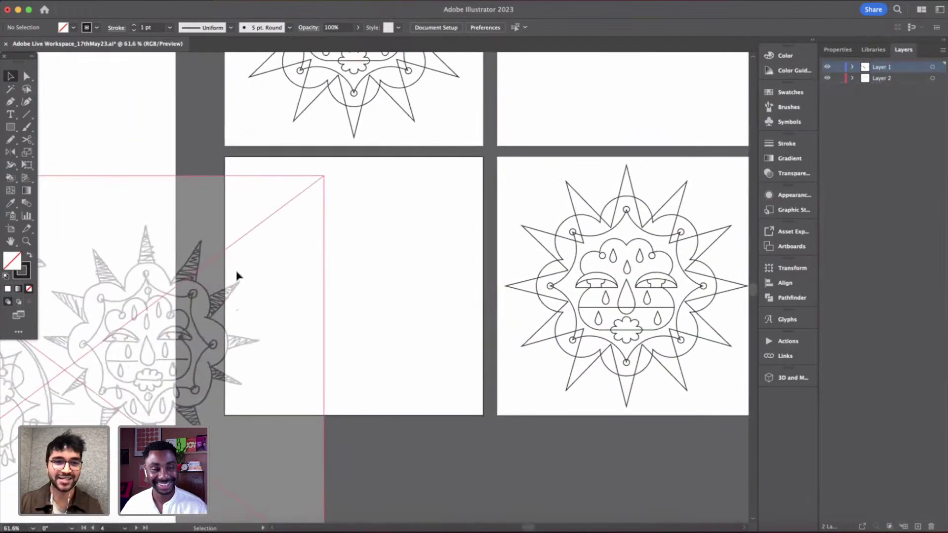
pyautogui.scroll(-2, 237, 274)
pyautogui.moveTo(165, 303)
pyautogui.mouseDown()
pyautogui.moveTo(660, 234)
pyautogui.moveTo(466, 219)
pyautogui.moveTo(470, 205)
pyautogui.mouseUp()
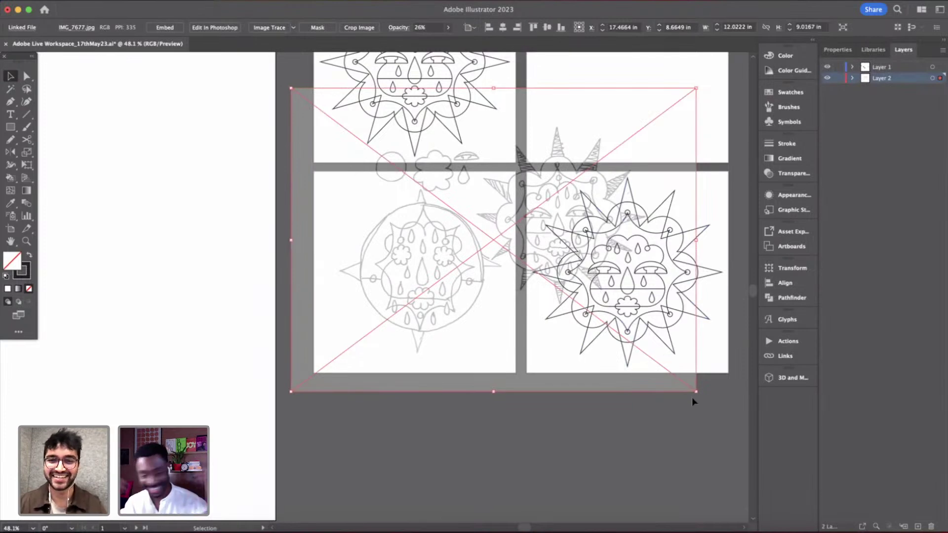
pyautogui.moveTo(696, 394); pyautogui.dragTo(718, 407)
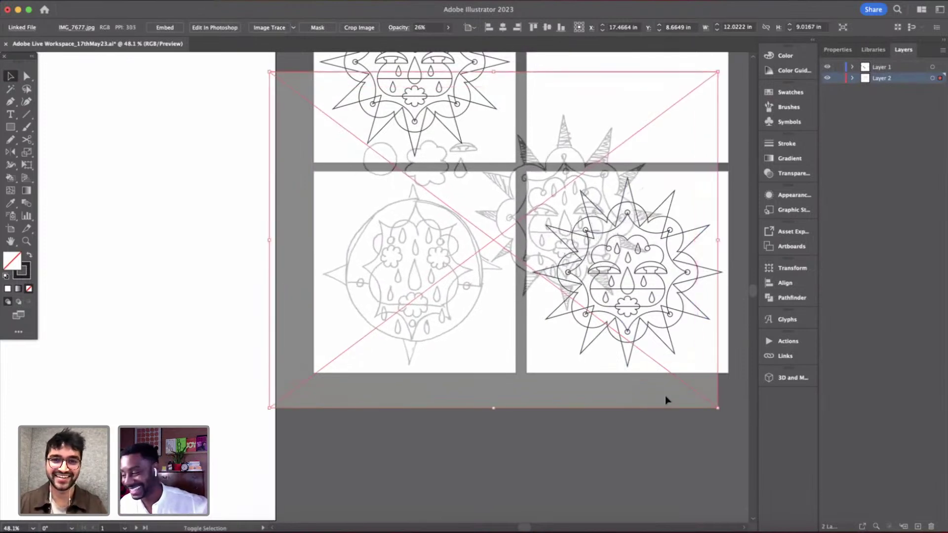
pyautogui.moveTo(497, 318); pyautogui.dragTo(502, 314)
pyautogui.hscroll(2, 503, 315)
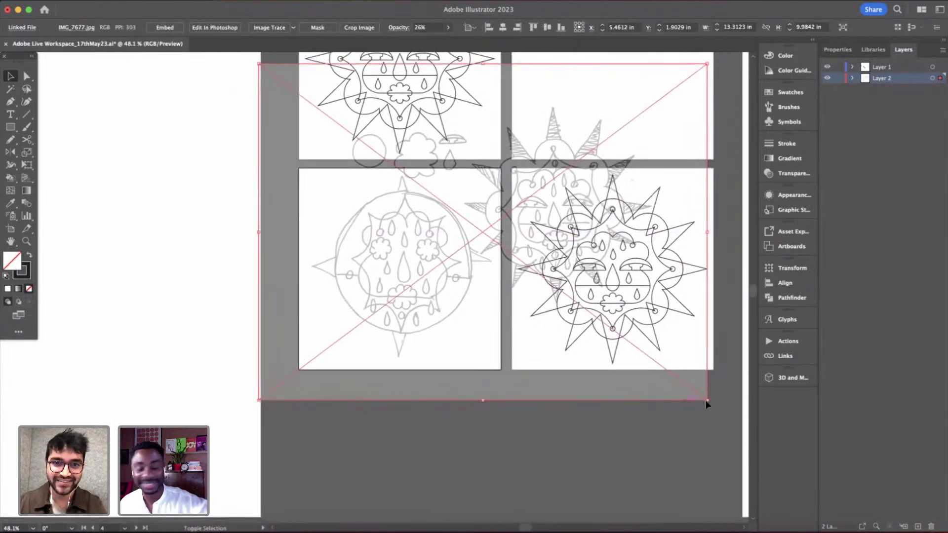
pyautogui.click(509, 444)
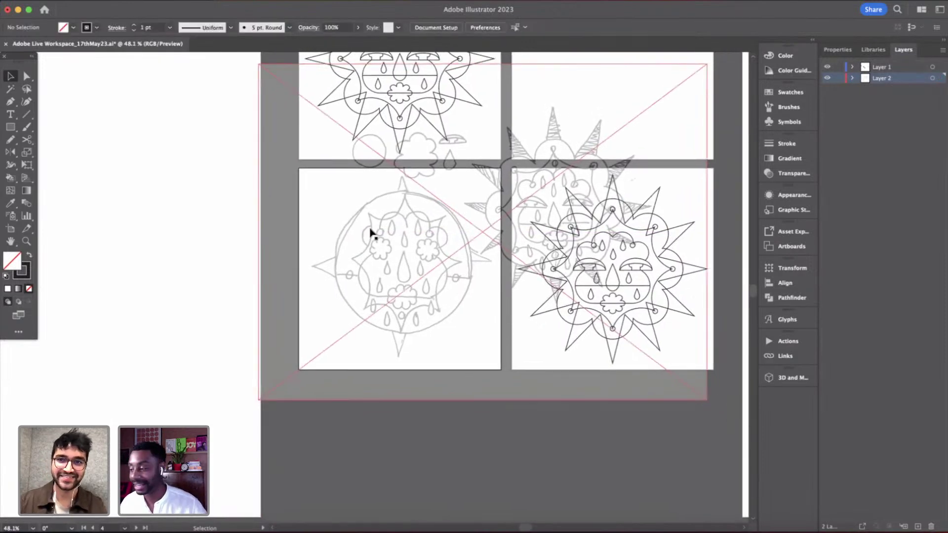
# - Lock Layer 2 and draw a circle about 4.25 in across on Layer 1 over the sketched face's outer ring
pyautogui.scroll(3, 370, 233)
pyautogui.click(880, 67)
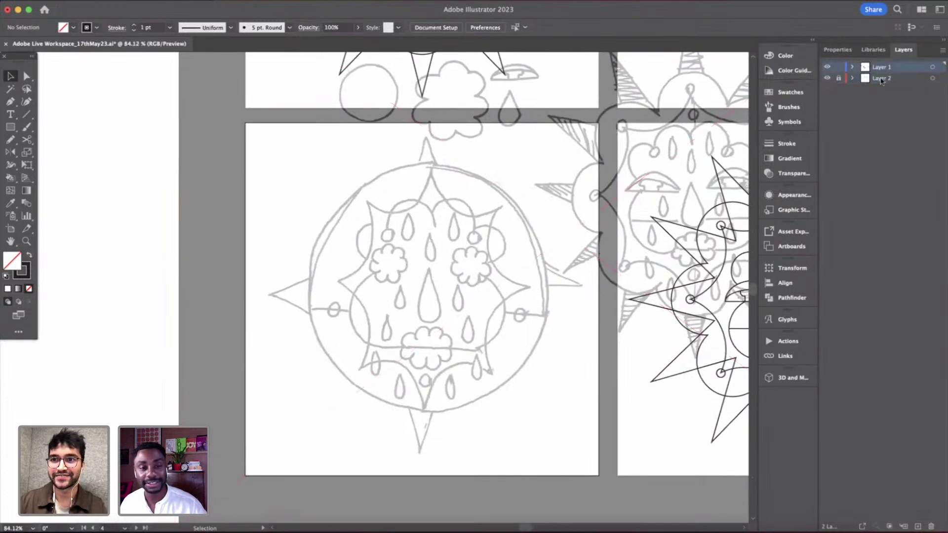
pyautogui.scroll(2, 324, 391)
pyautogui.scroll(-2, 324, 391)
pyautogui.press('l')
pyautogui.scroll(2, 324, 388)
pyautogui.moveTo(232, 101)
pyautogui.mouseDown()
pyautogui.moveTo(598, 380)
pyautogui.moveTo(580, 366)
pyautogui.mouseUp()
pyautogui.press('v')
# - Centre the circle horizontally and vertically on the lower-left artboard
pyautogui.click(838, 49)
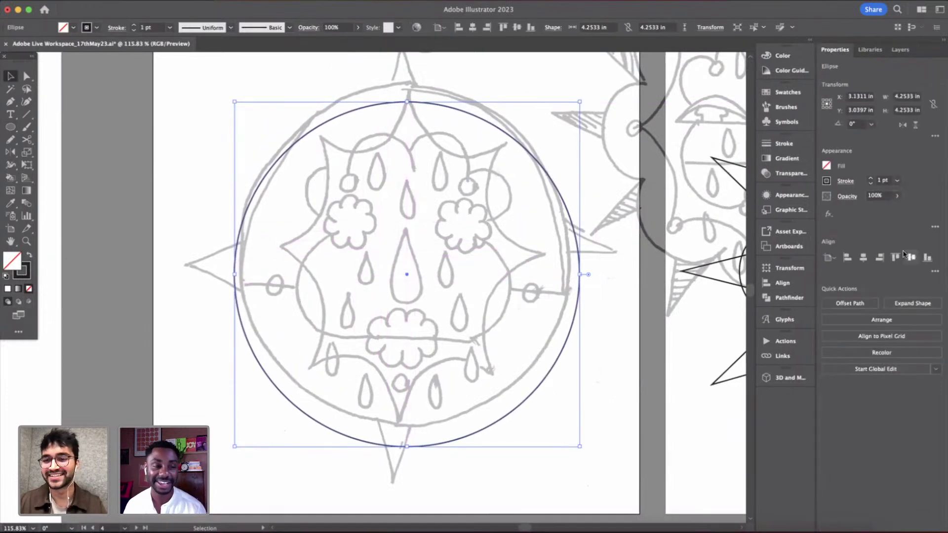
pyautogui.click(864, 258)
pyautogui.click(913, 261)
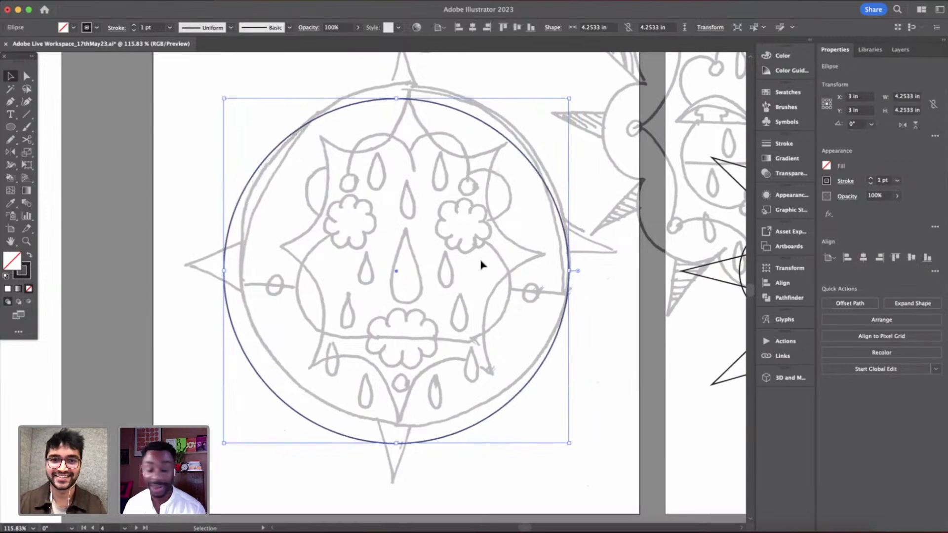
# - Unlock Layer 2, shift the sketch so its ring sits inside the drawn circle, and lock the layer again
pyautogui.scroll(-4, 483, 265)
pyautogui.click(898, 49)
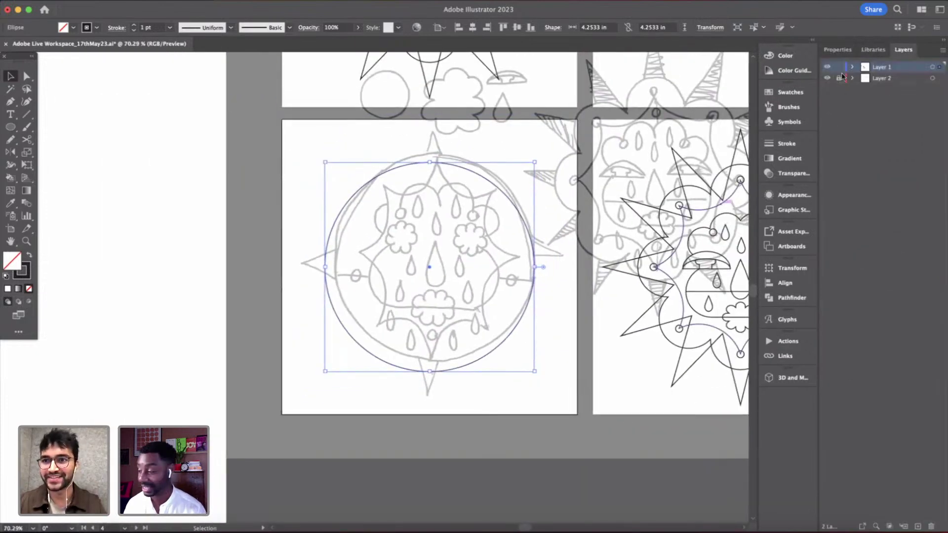
pyautogui.click(838, 78)
pyautogui.moveTo(549, 374); pyautogui.dragTo(548, 379)
pyautogui.click(163, 256)
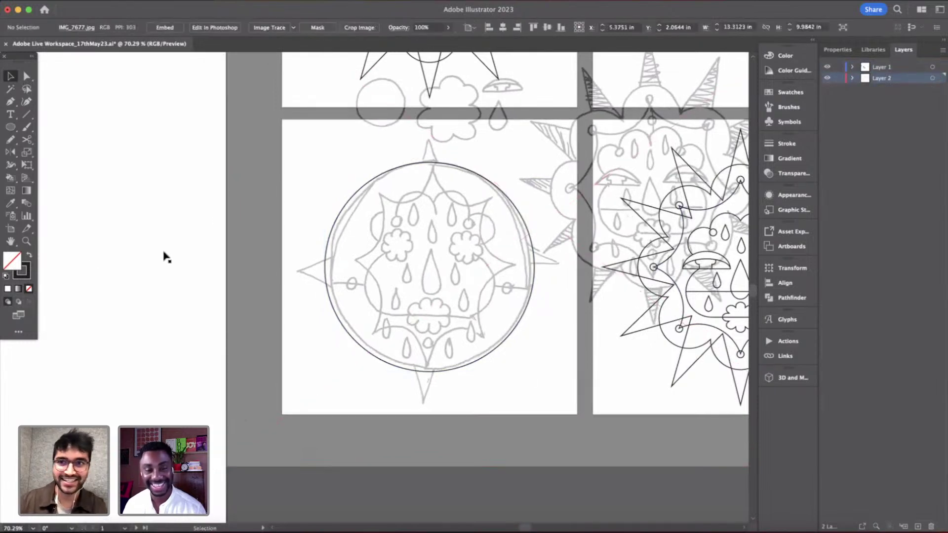
pyautogui.click(837, 78)
# - Duplicate the eight-pointed curved outline from the lower-right sun face onto the circle on the lower-left artboard
pyautogui.scroll(5, 487, 286)
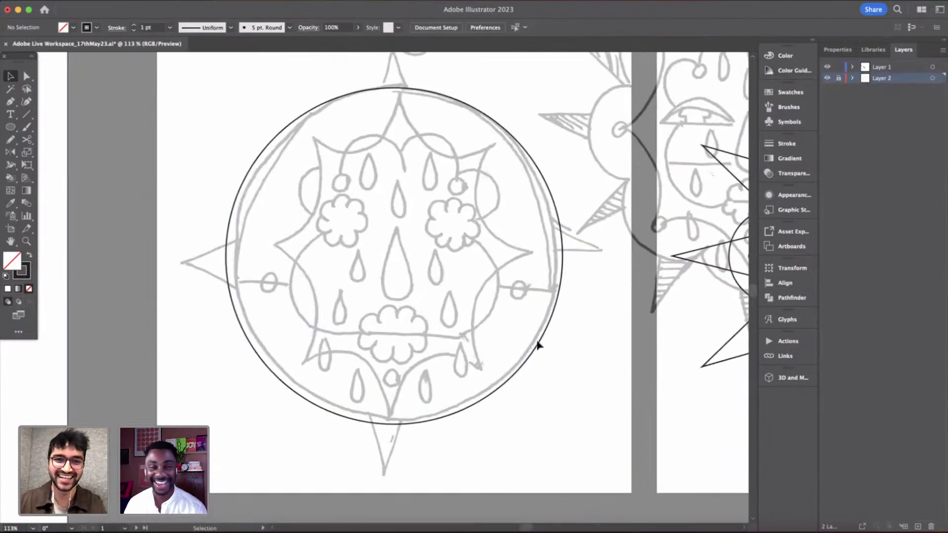
pyautogui.hscroll(-2, 561, 370)
pyautogui.scroll(-5, 561, 371)
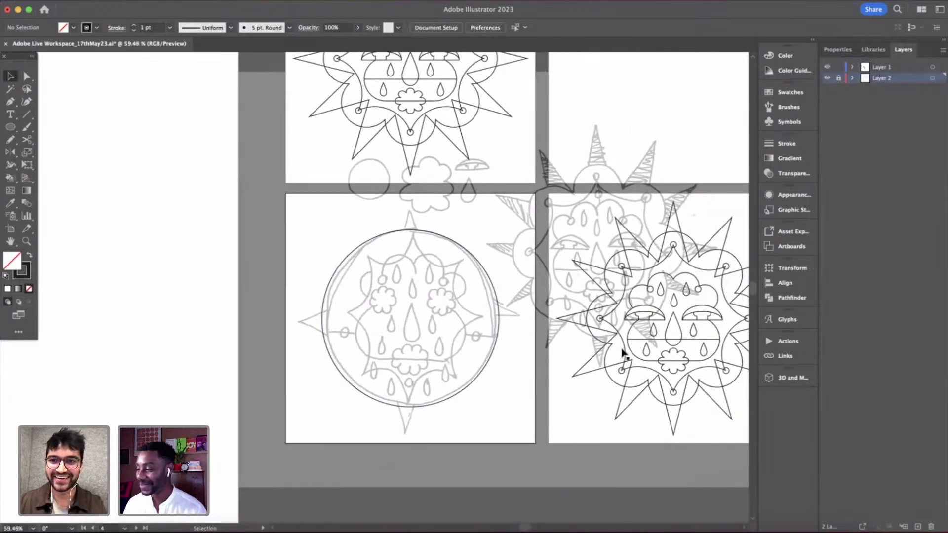
pyautogui.click(722, 345)
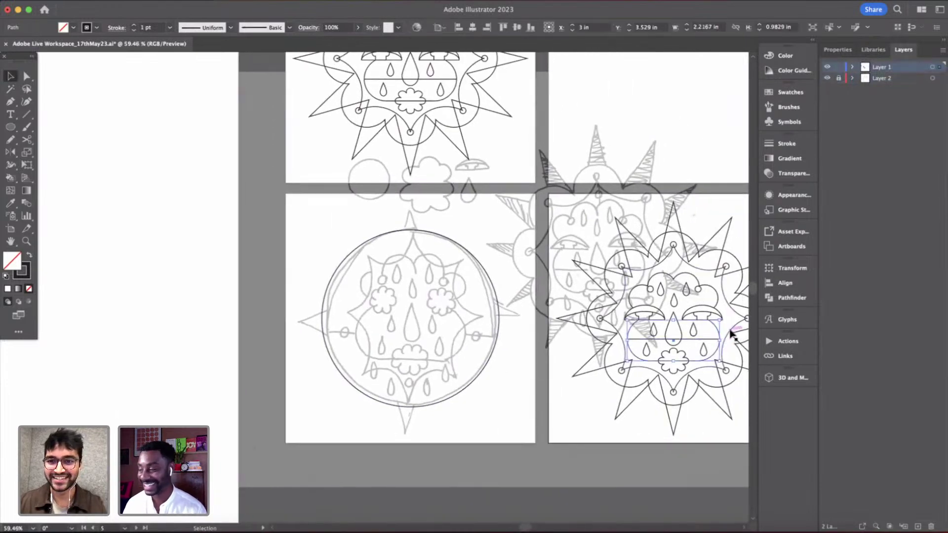
pyautogui.moveTo(730, 332); pyautogui.dragTo(464, 330)
pyautogui.scroll(4, 464, 330)
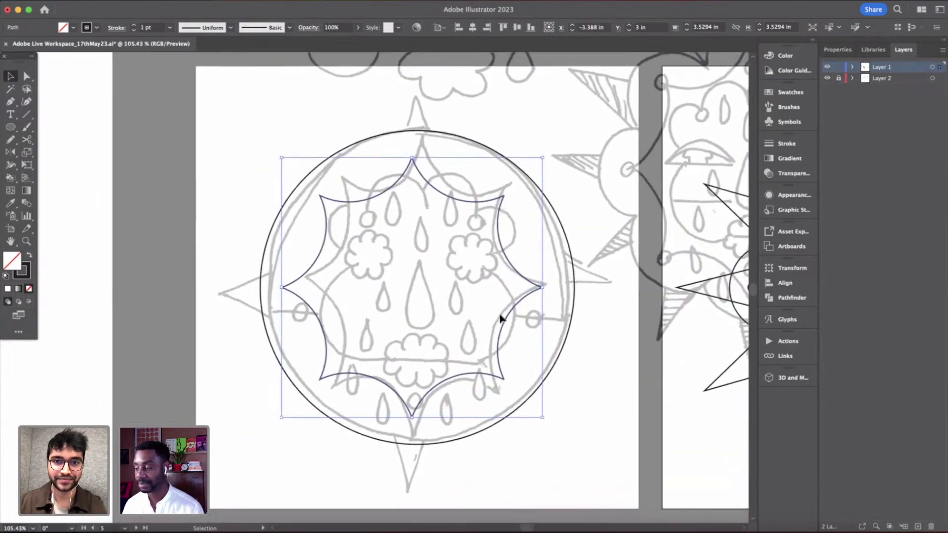
# - Centre the eight-pointed outline horizontally on the lower-left artboard, undoing any alignment made to the wrong artboard
pyautogui.click(835, 49)
pyautogui.click(863, 258)
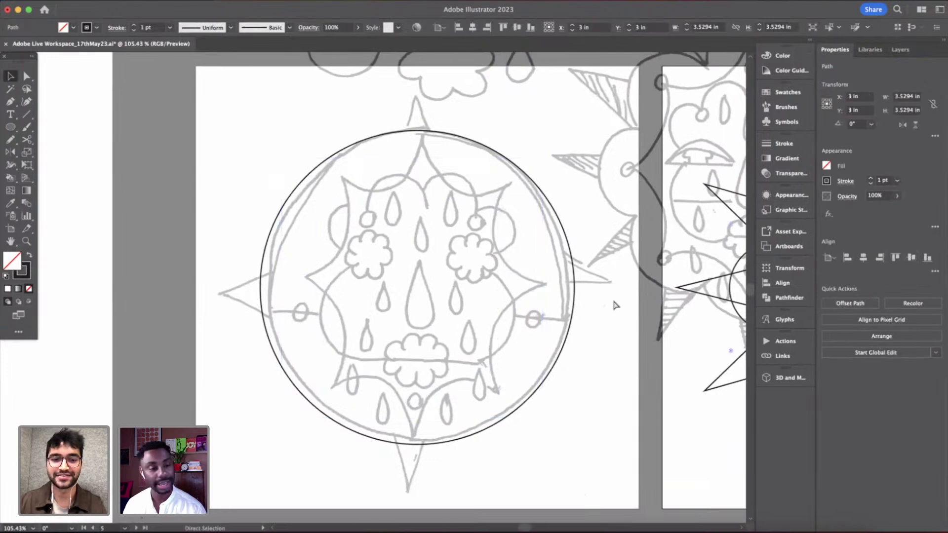
pyautogui.press('super+z')
pyautogui.click(586, 413)
pyautogui.click(499, 335)
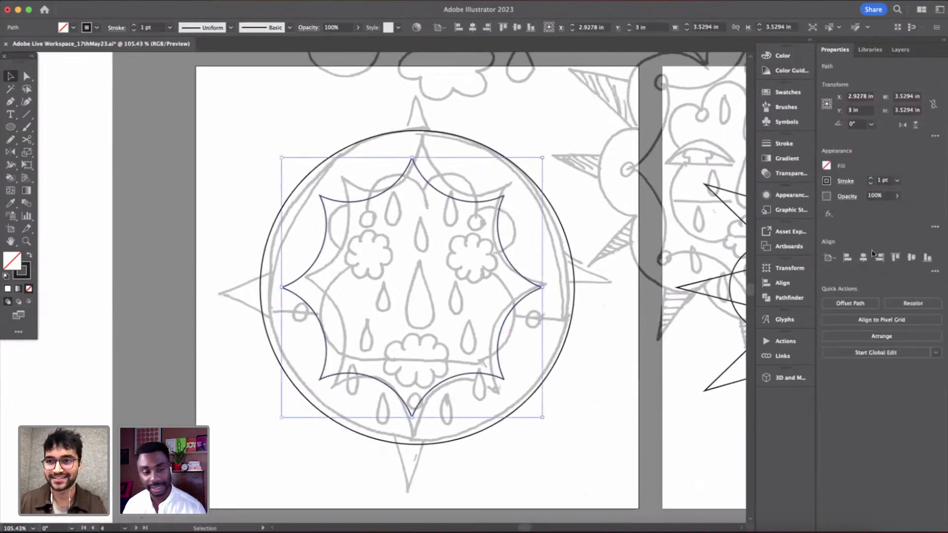
pyautogui.click(865, 257)
# - Stretch the eight-pointed outline from its centre to about 4.24 in high, reaching the circle, and narrow it to about 3.4 in wide
pyautogui.scroll(3, 518, 348)
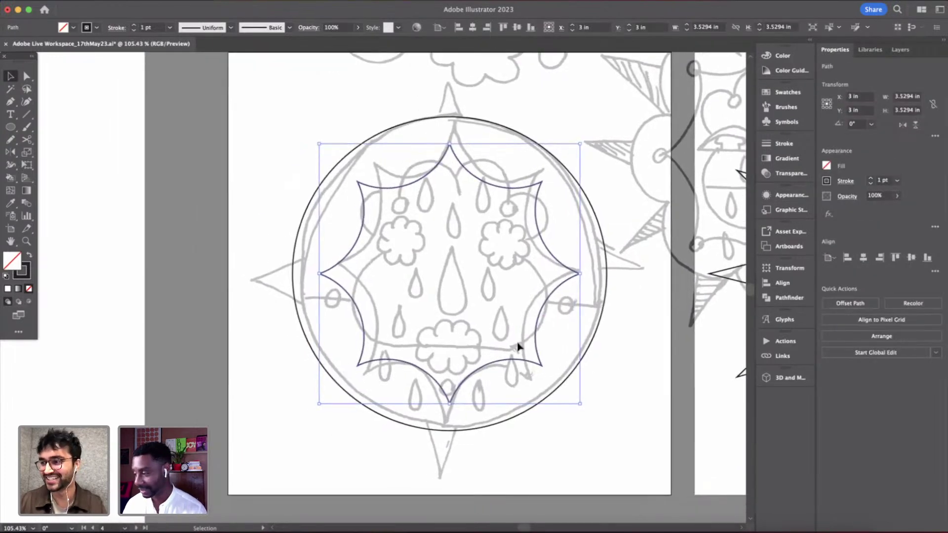
pyautogui.scroll(-3, 460, 427)
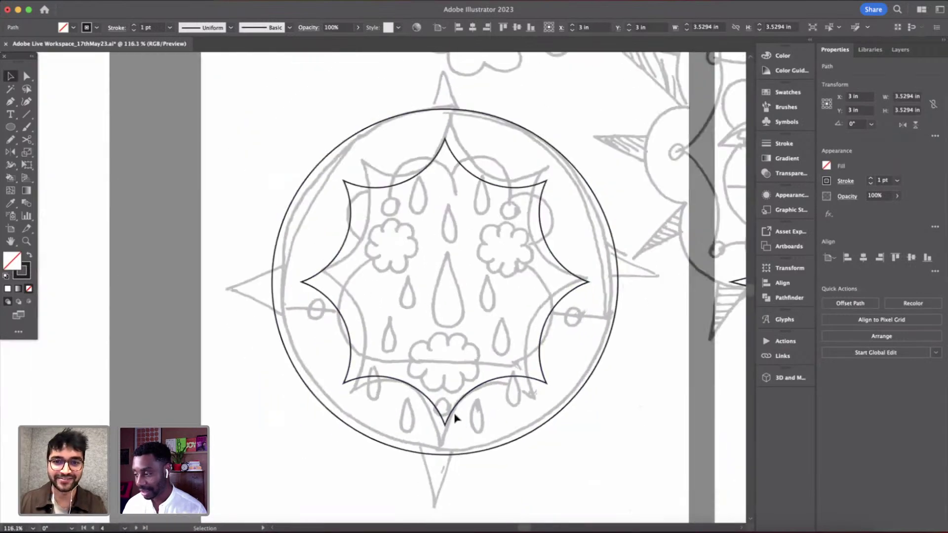
pyautogui.moveTo(448, 435)
pyautogui.mouseDown()
pyautogui.moveTo(447, 449)
pyautogui.moveTo(457, 451)
pyautogui.mouseUp()
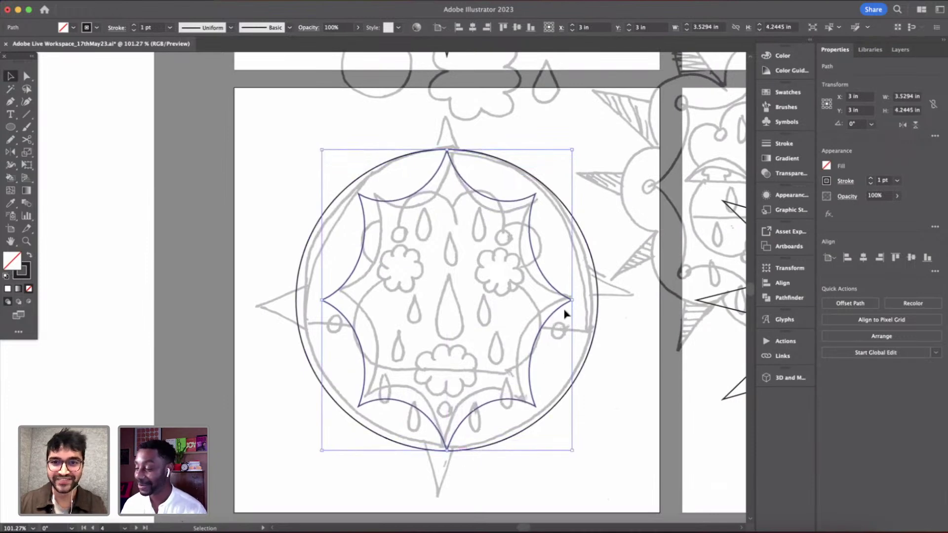
pyautogui.moveTo(599, 304); pyautogui.dragTo(566, 300)
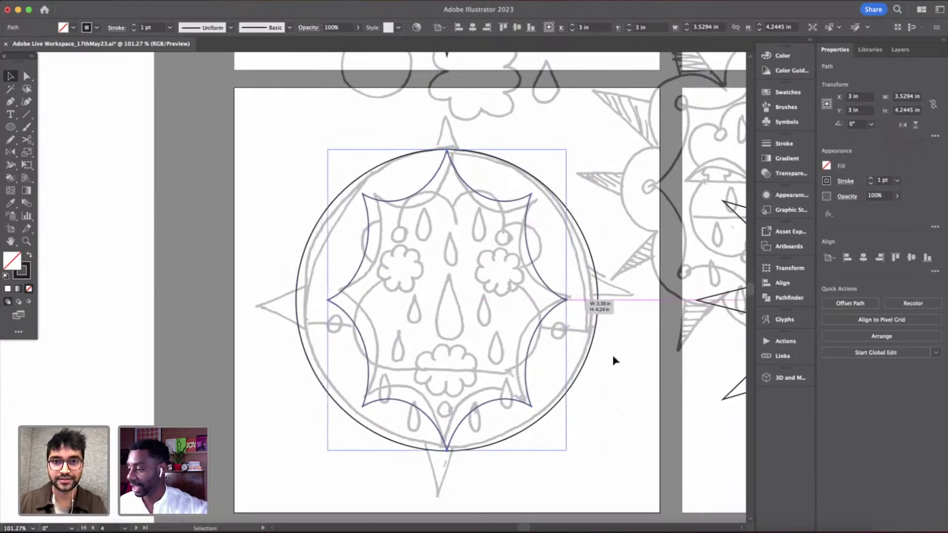
pyautogui.click(614, 360)
pyautogui.scroll(-2, 504, 301)
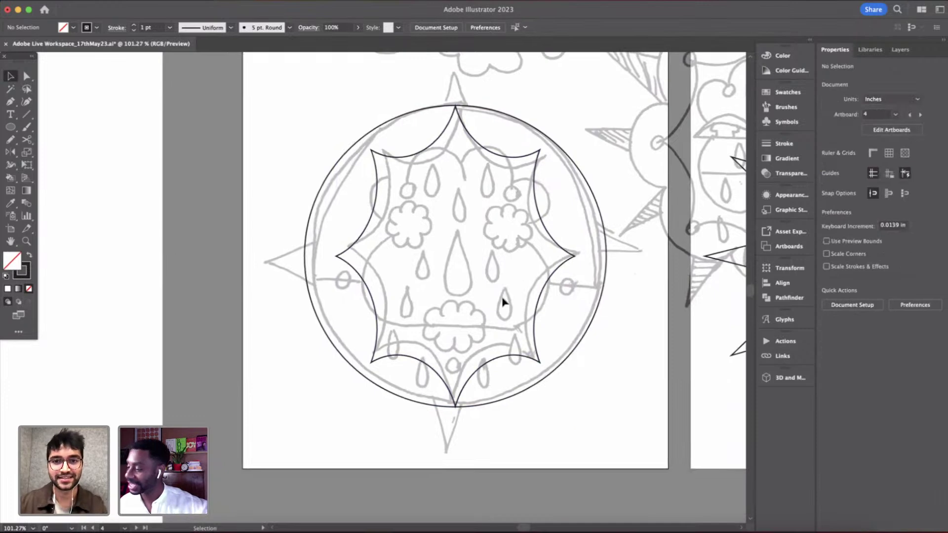
pyautogui.scroll(2, 504, 302)
pyautogui.scroll(1, 320, 350)
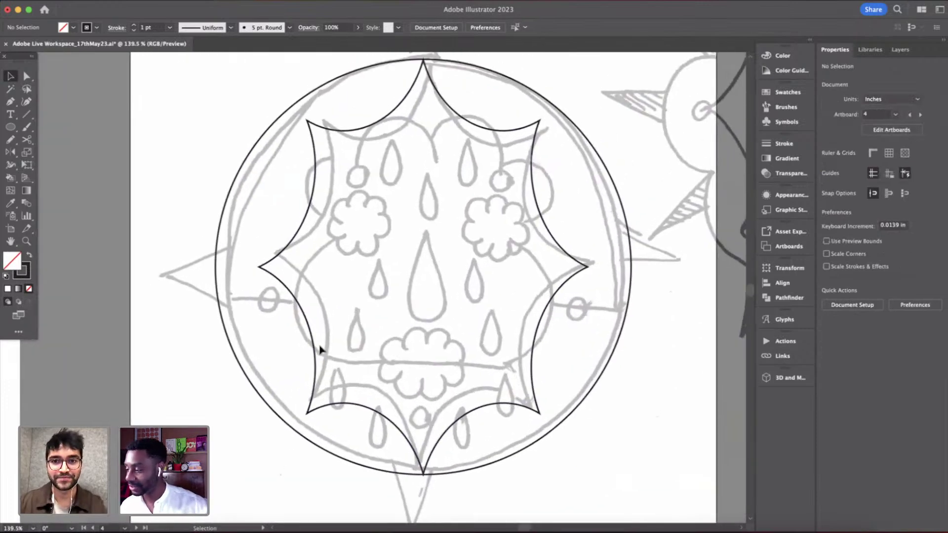
# - Draw a straight horizontal line about 4.2 in long across the circle, from edge to edge, along the sketched cheek line
pyautogui.scroll(1, 320, 350)
pyautogui.press('p')
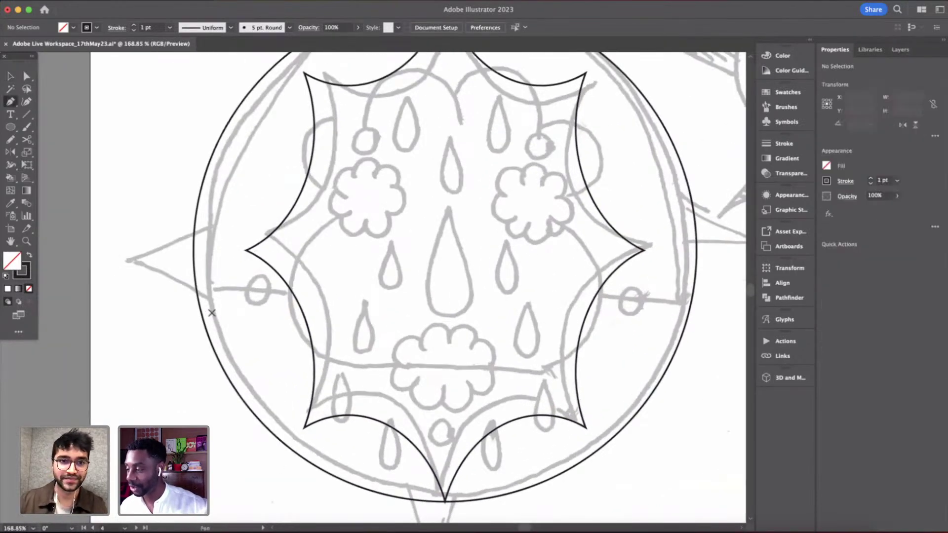
pyautogui.click(196, 291)
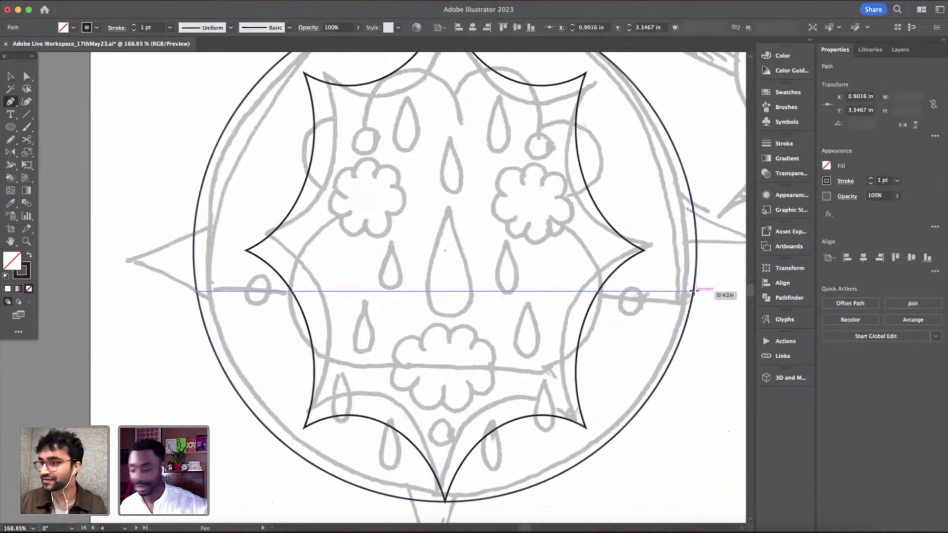
pyautogui.click(693, 291)
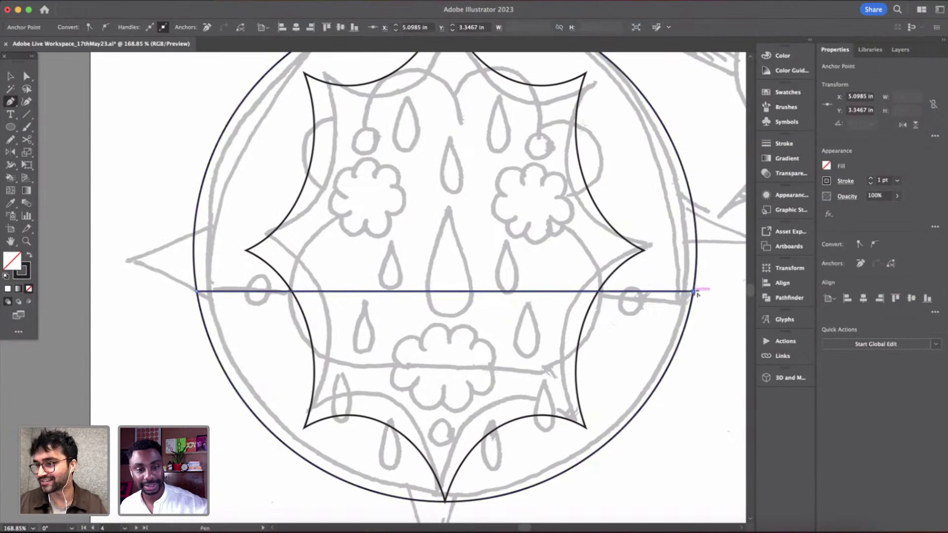
pyautogui.press('v')
pyautogui.click(610, 320)
# - Nudge the horizontal line slightly down and inspect both ends against the circle
pyautogui.scroll(5, 691, 315)
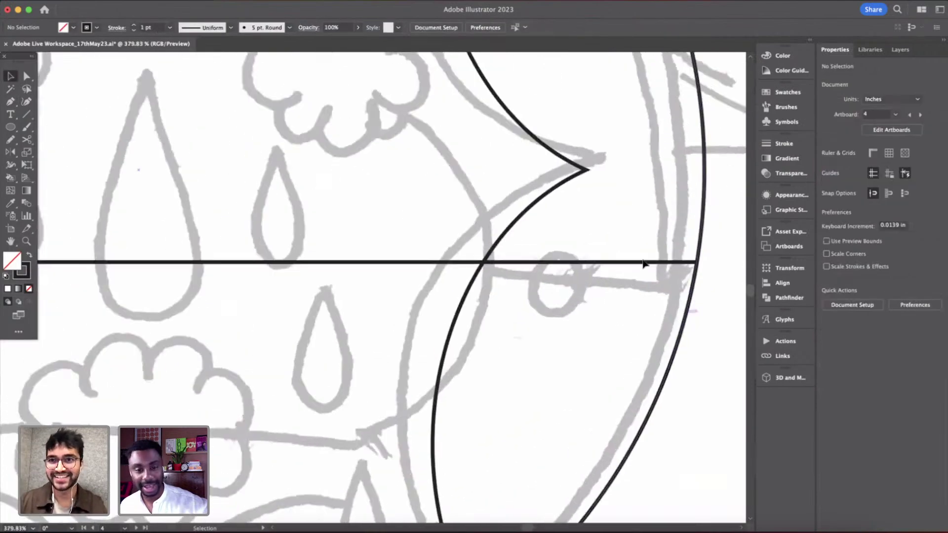
pyautogui.scroll(3, 634, 254)
pyautogui.scroll(-8, 651, 273)
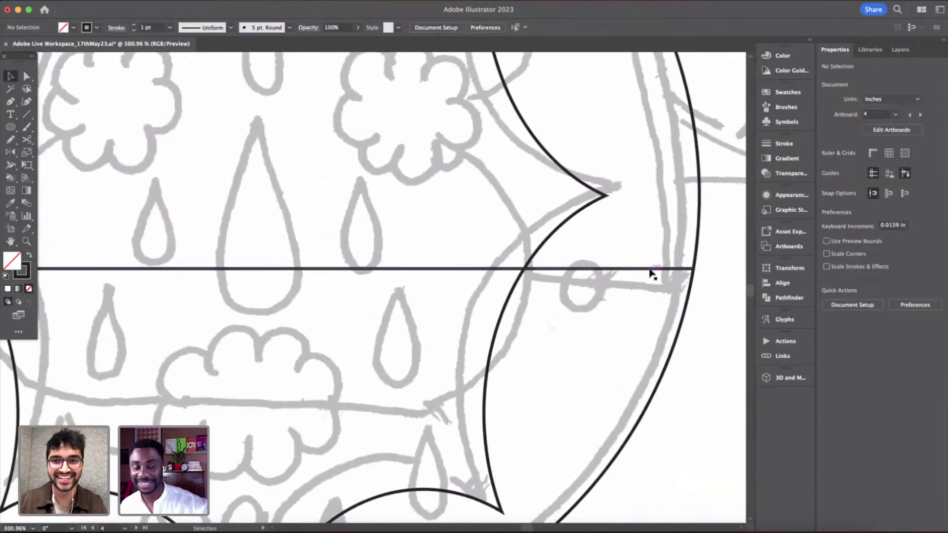
pyautogui.moveTo(651, 270); pyautogui.dragTo(651, 272)
pyautogui.click(228, 242)
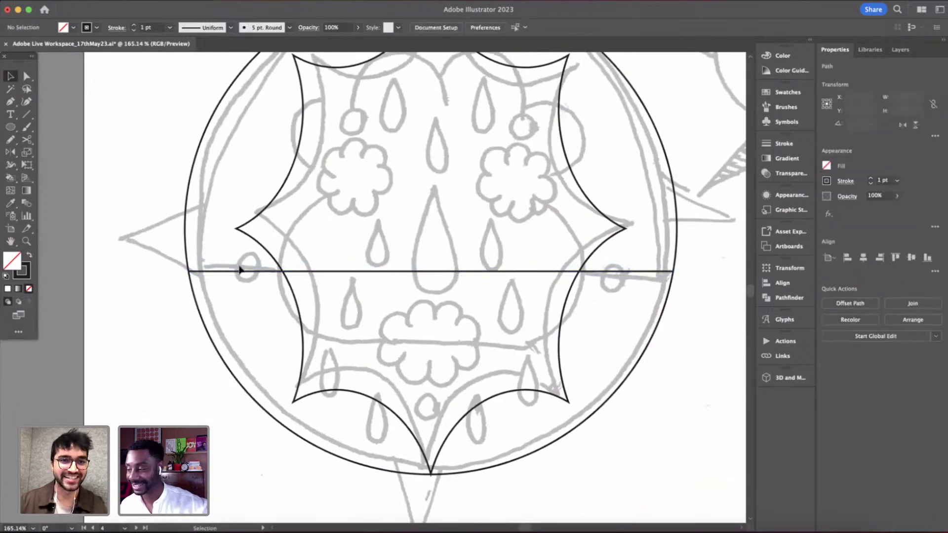
pyautogui.scroll(3, 240, 265)
pyautogui.scroll(-5, 240, 267)
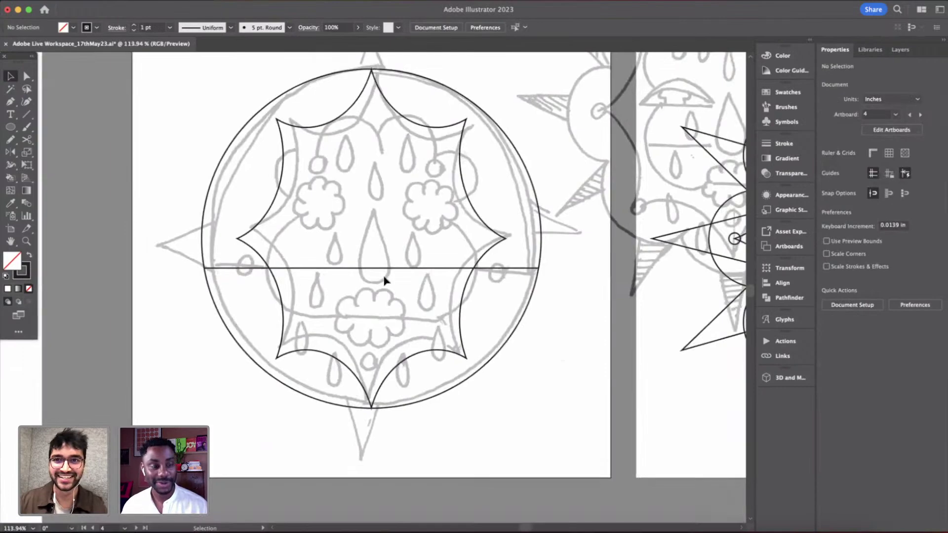
# - Examine the small teardrops on the cheeks of the upper-left sun face
pyautogui.hscroll(4, 386, 281)
pyautogui.scroll(-3, 386, 281)
pyautogui.scroll(3, 550, 187)
pyautogui.scroll(3, 563, 123)
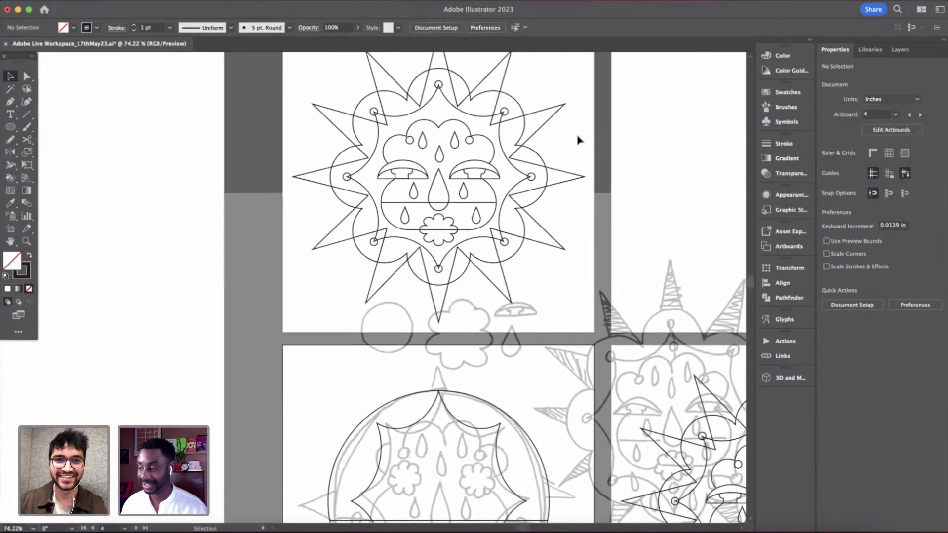
pyautogui.scroll(2, 579, 141)
pyautogui.scroll(-2, 579, 141)
pyautogui.scroll(4, 444, 216)
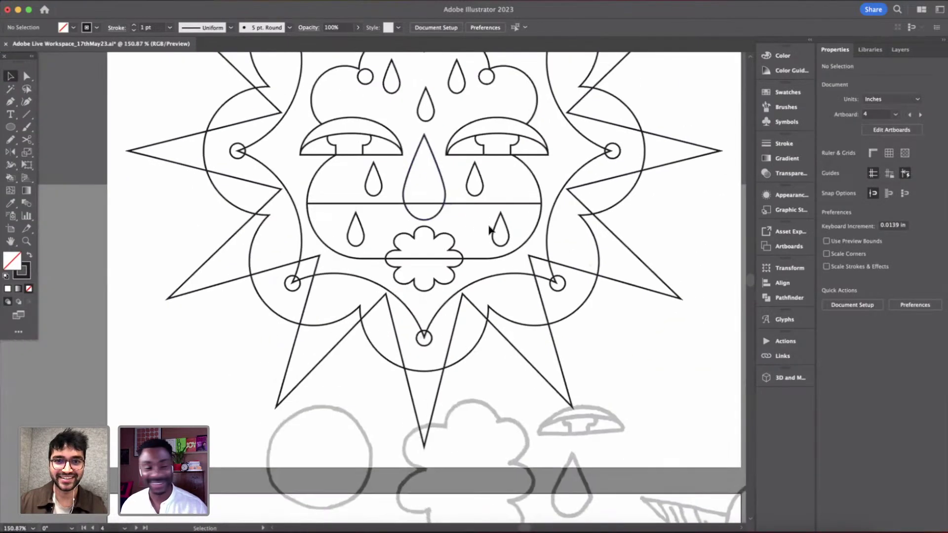
pyautogui.scroll(3, 520, 251)
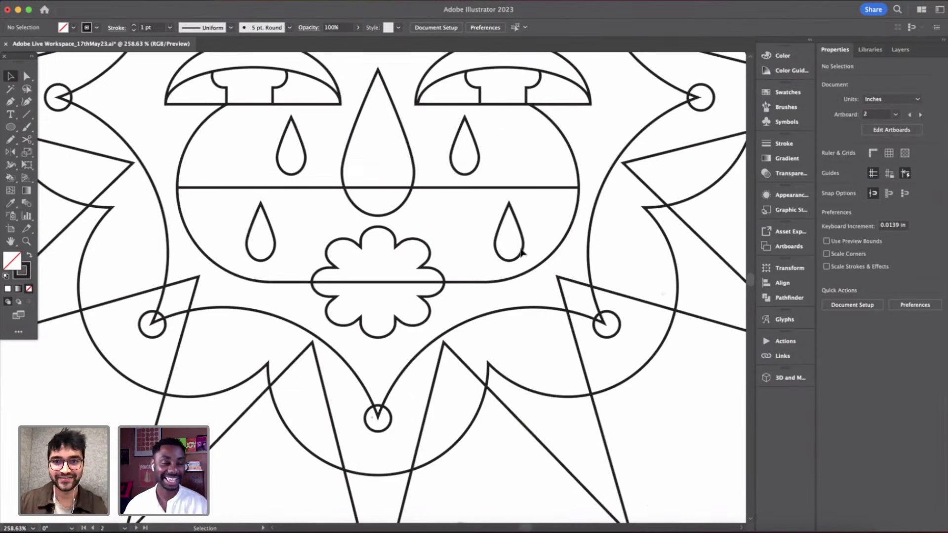
pyautogui.click(520, 250)
pyautogui.scroll(-6, 516, 253)
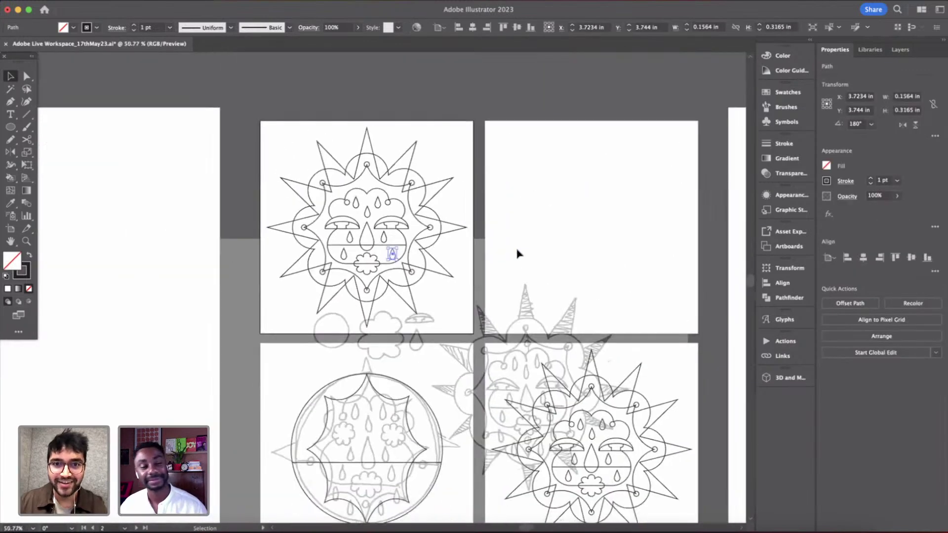
pyautogui.scroll(1, 514, 254)
pyautogui.scroll(-2, 517, 253)
pyautogui.scroll(1, 341, 262)
pyautogui.scroll(5, 345, 260)
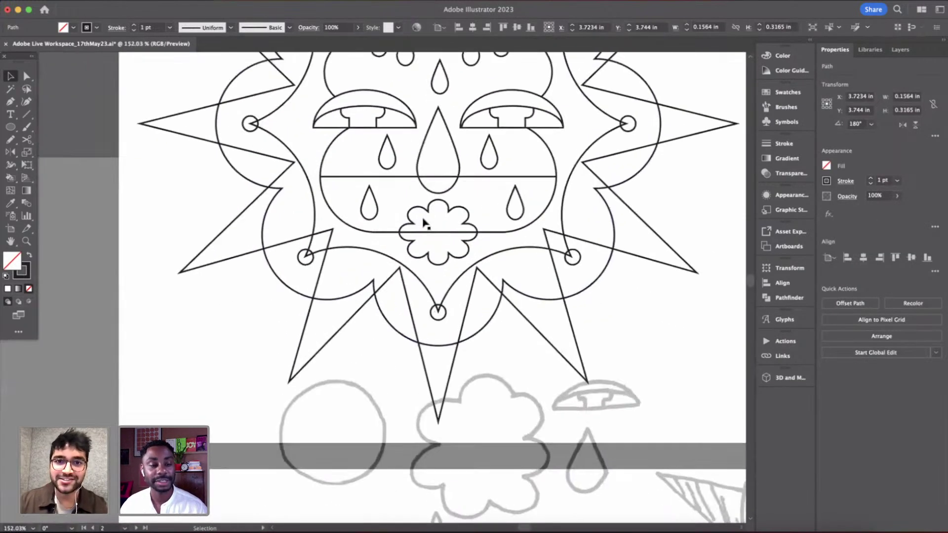
# - Duplicate the pair of teardrops under the upper-left face's eyes down beside the mouth and nudge the copies up to about Y 4.21 in
pyautogui.click(395, 217)
pyautogui.moveTo(508, 225); pyautogui.dragTo(531, 335)
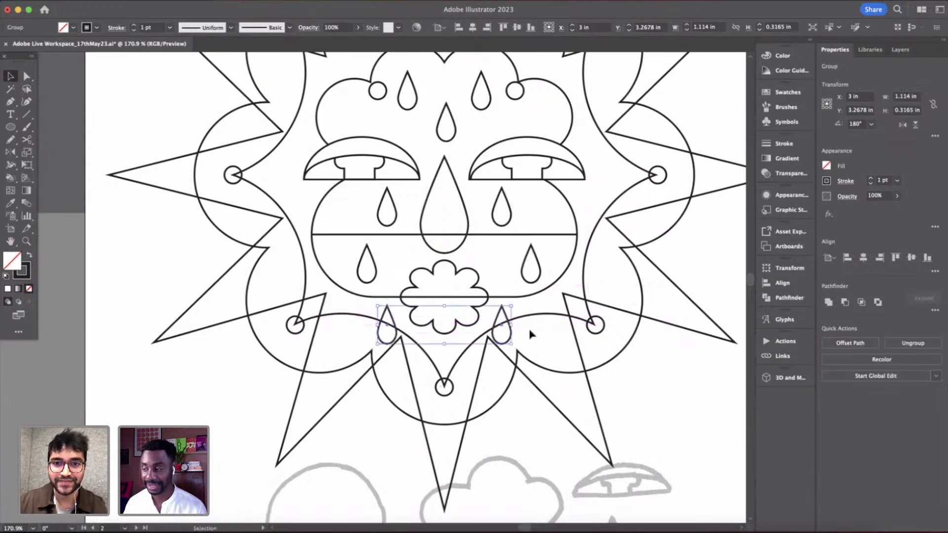
pyautogui.press('Up')
pyautogui.press('Up')
pyautogui.press('Up')
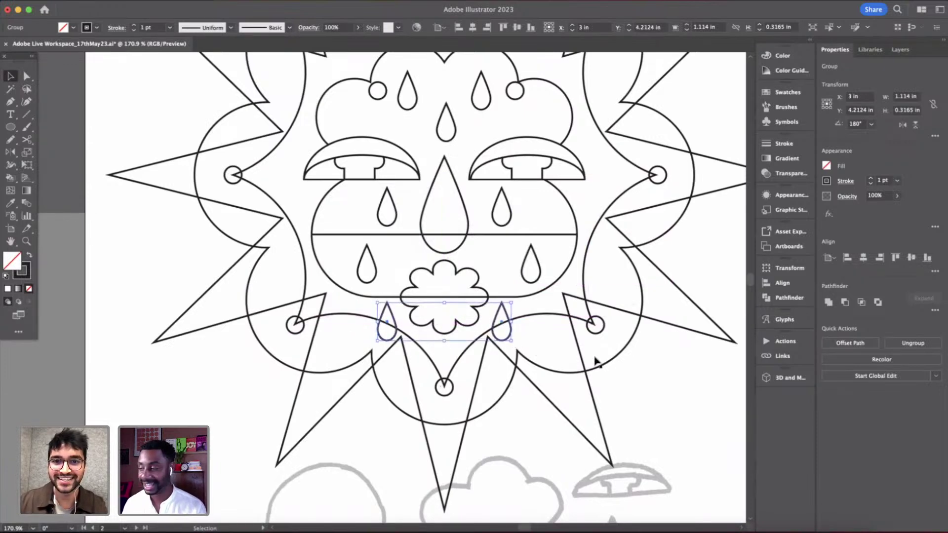
pyautogui.click(688, 405)
# - Compare the circular sketch on the lower-left artboard with the finished sun faces for shapes that can be reused
pyautogui.scroll(-3, 687, 405)
pyautogui.scroll(-10, 534, 336)
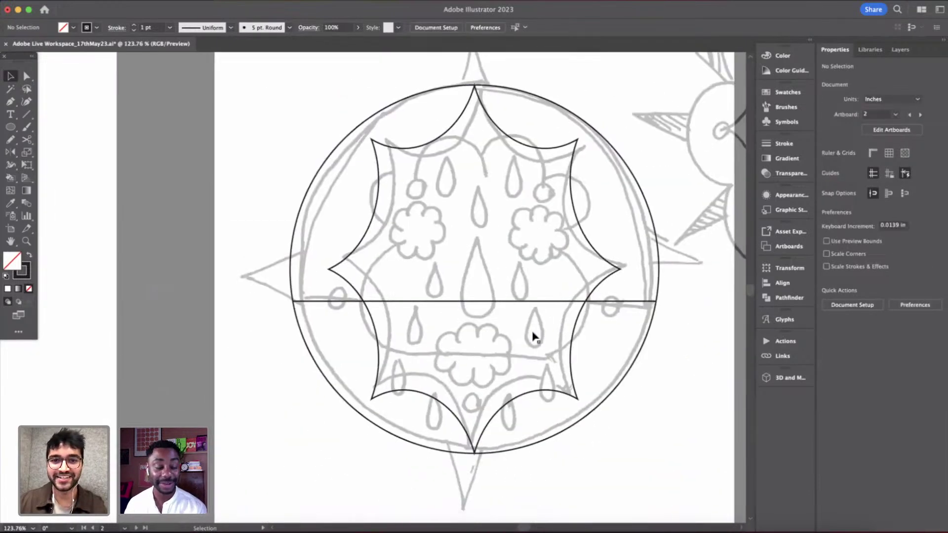
pyautogui.scroll(-3, 534, 336)
pyautogui.scroll(4, 534, 336)
pyautogui.scroll(3, 478, 246)
pyautogui.scroll(-3, 475, 279)
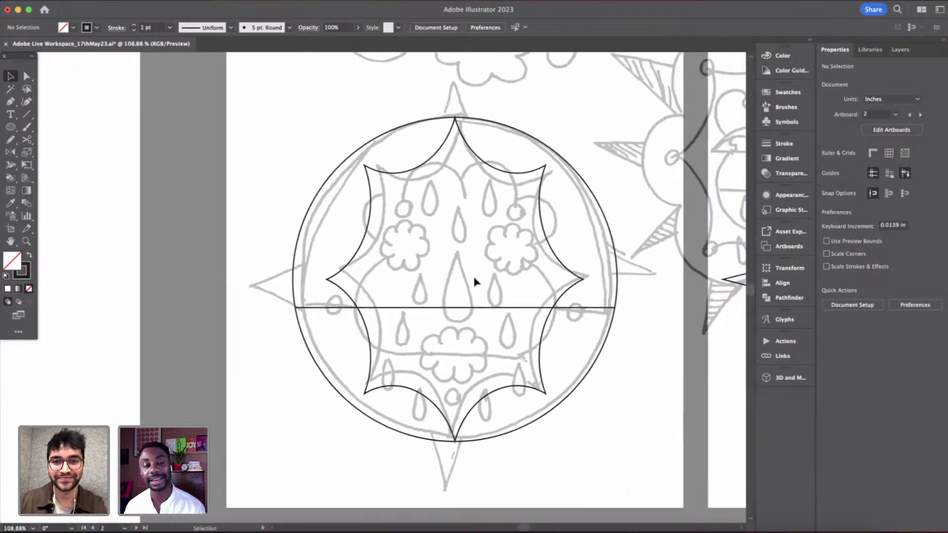
pyautogui.hscroll(3, 475, 279)
pyautogui.scroll(-2, 430, 254)
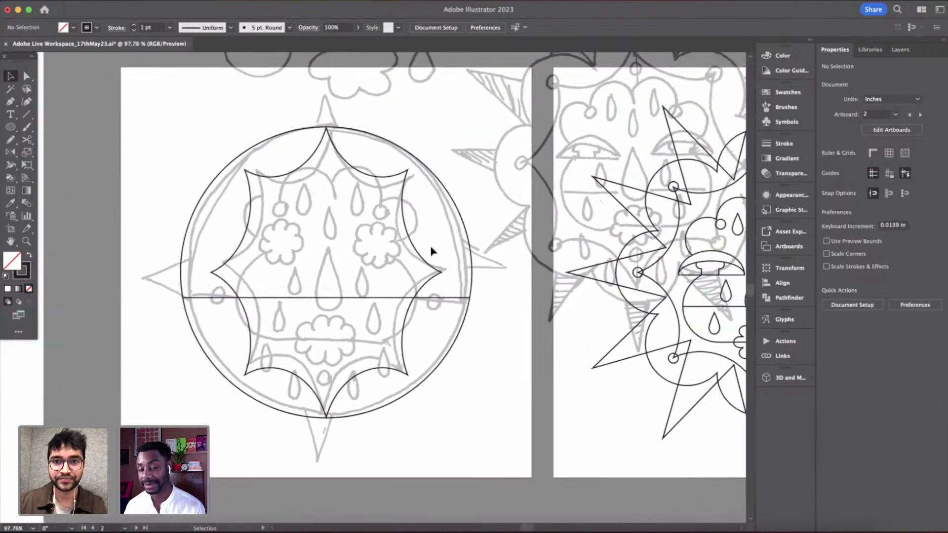
pyautogui.scroll(-4, 431, 252)
pyautogui.scroll(2, 514, 200)
pyautogui.scroll(-1, 513, 201)
pyautogui.scroll(2, 514, 201)
pyautogui.hscroll(2, 513, 201)
pyautogui.scroll(-1, 499, 318)
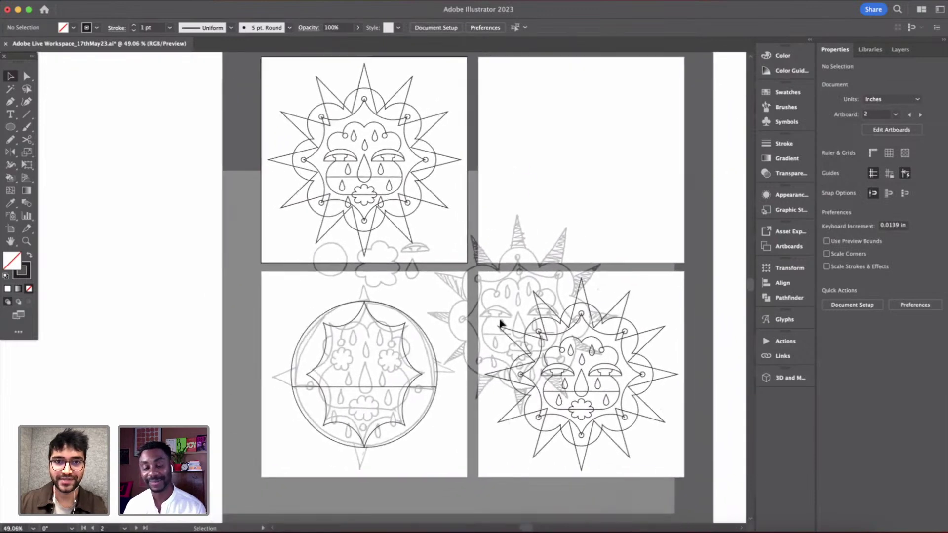
# - Copy the scalloped outline around the lower-right sun face and paste it onto the lower-left artboard
pyautogui.scroll(3, 501, 324)
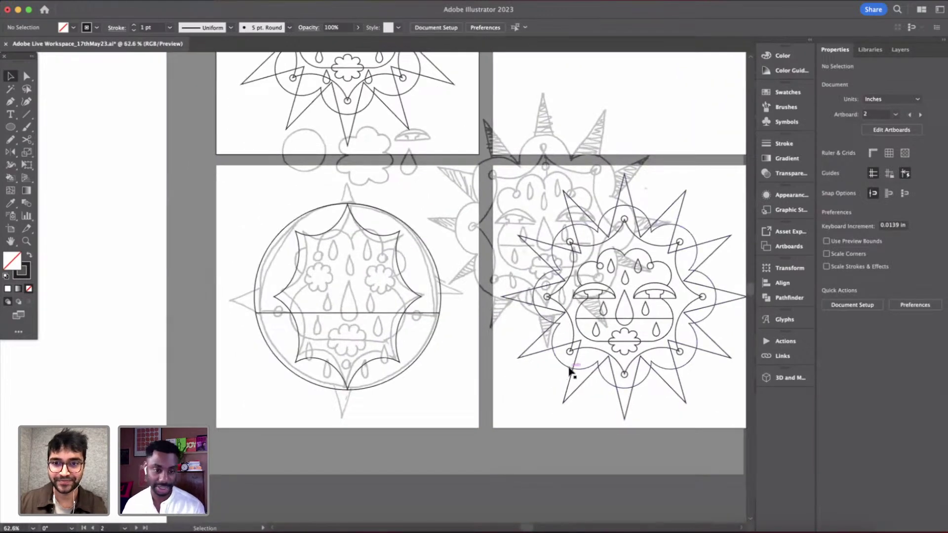
pyautogui.click(570, 373)
pyautogui.scroll(5, 321, 277)
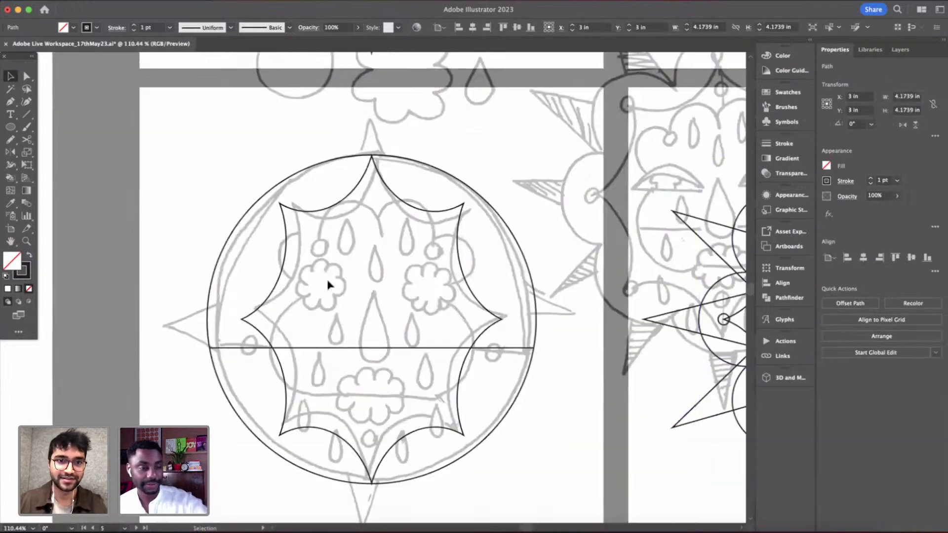
pyautogui.scroll(4, 326, 280)
pyautogui.click(326, 280)
pyautogui.press('super+v')
pyautogui.scroll(-1, 414, 288)
pyautogui.scroll(-2, 414, 288)
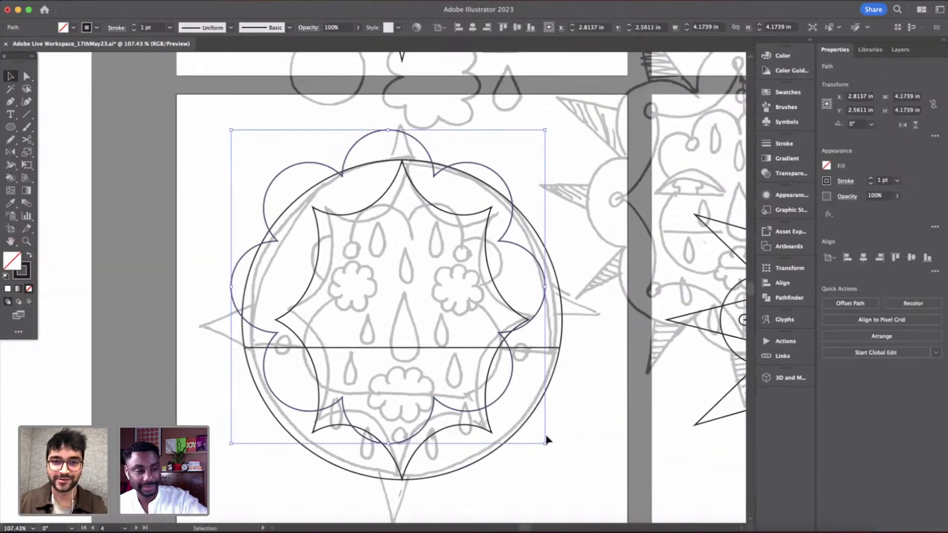
# - Shrink the pasted scalloped outline proportionally and fit it over the sketched flower of the left eye
pyautogui.moveTo(547, 446); pyautogui.dragTo(413, 343)
pyautogui.scroll(5, 413, 343)
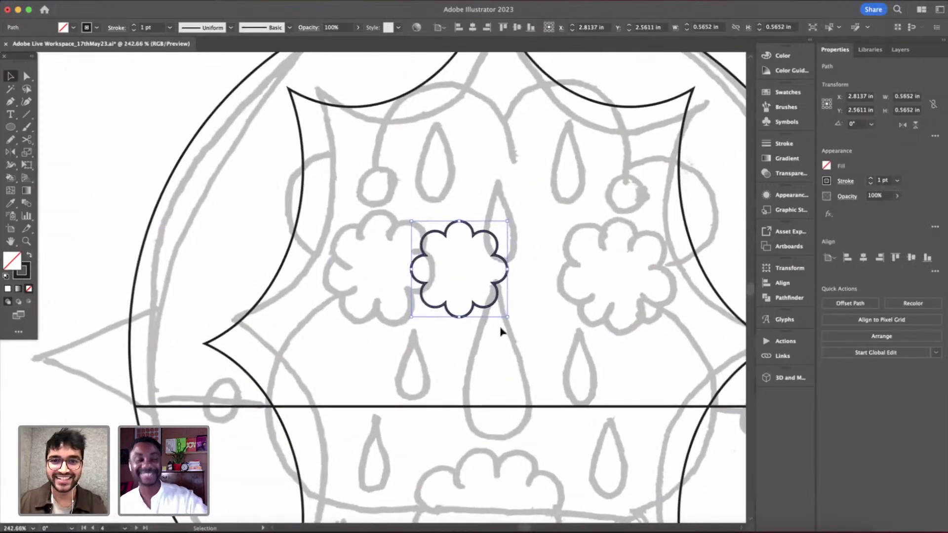
pyautogui.moveTo(507, 316); pyautogui.dragTo(429, 312)
pyautogui.click(501, 315)
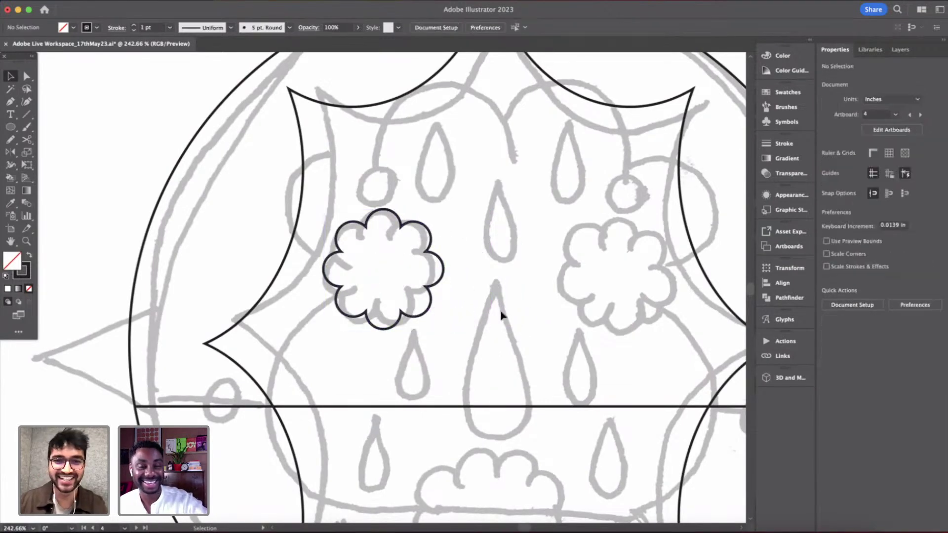
# - Duplicate the flower shape horizontally from the left eye onto the sketched right eye
pyautogui.moveTo(501, 315); pyautogui.dragTo(417, 307)
pyautogui.moveTo(345, 310); pyautogui.dragTo(583, 312)
pyautogui.click(584, 449)
# - Copy the large teardrop nose from the lower-right sun face to the lower-left artboard and move it over the sketched nose
pyautogui.scroll(-6, 372, 239)
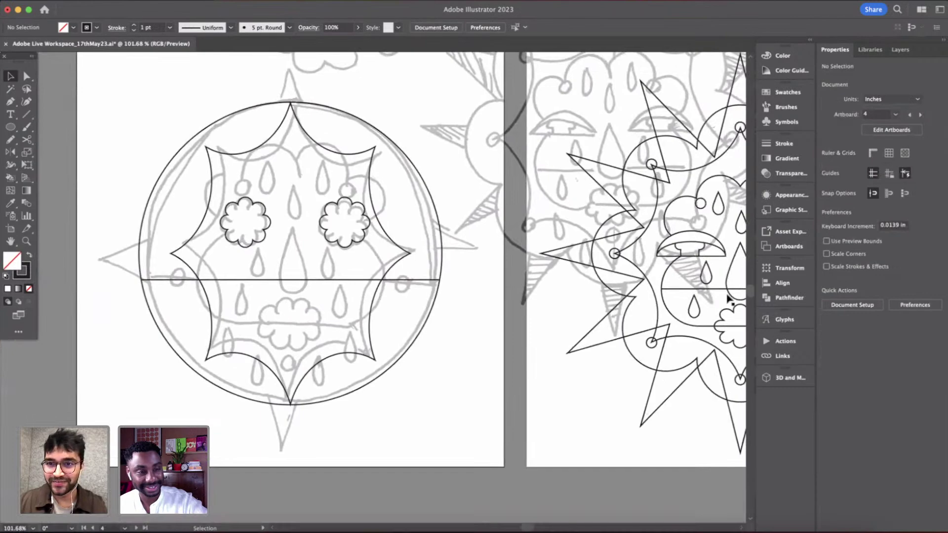
pyautogui.click(725, 289)
pyautogui.click(730, 271)
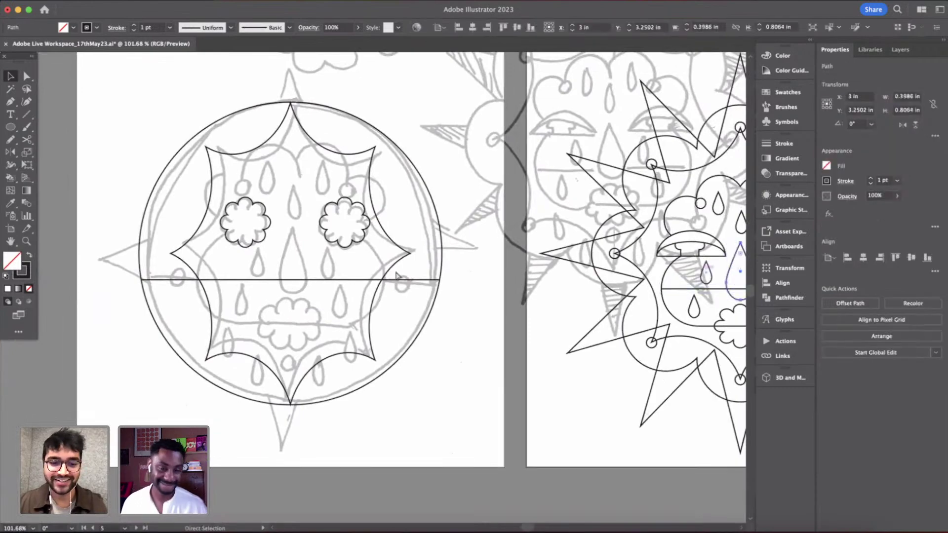
pyautogui.click(313, 256)
pyautogui.hscroll(-2, 313, 256)
pyautogui.press('super+f')
pyautogui.scroll(6, 313, 255)
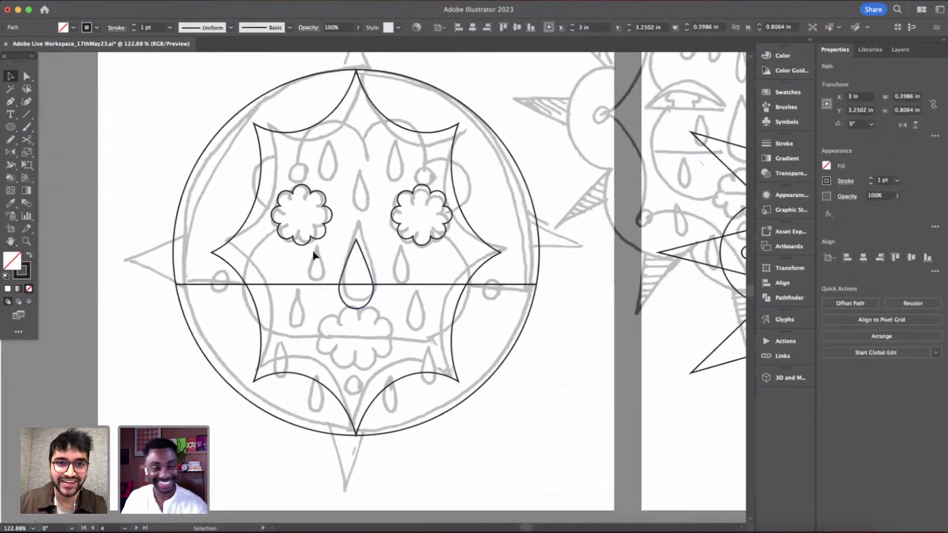
pyautogui.moveTo(476, 311); pyautogui.dragTo(490, 293)
pyautogui.scroll(-6, 514, 300)
pyautogui.click(523, 304)
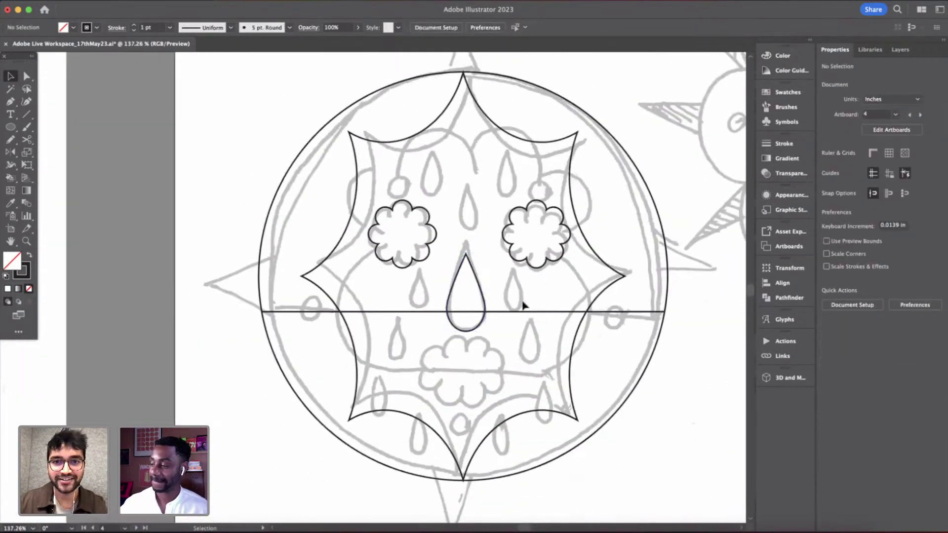
# - Hide the Layer 2 sketch, review the traced line work on the artboards, and show the layer again
pyautogui.scroll(-5, 523, 304)
pyautogui.scroll(5, 523, 305)
pyautogui.hscroll(3, 523, 305)
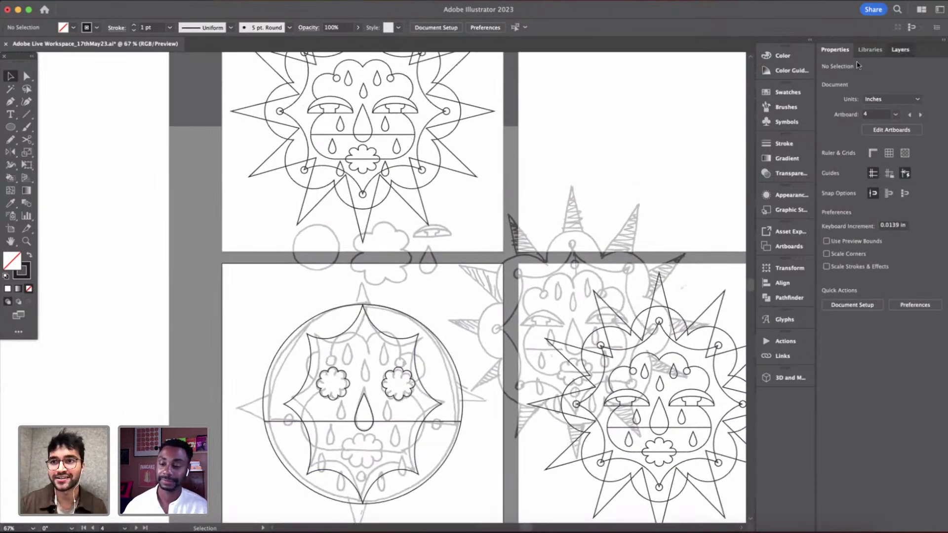
pyautogui.click(900, 49)
pyautogui.click(827, 78)
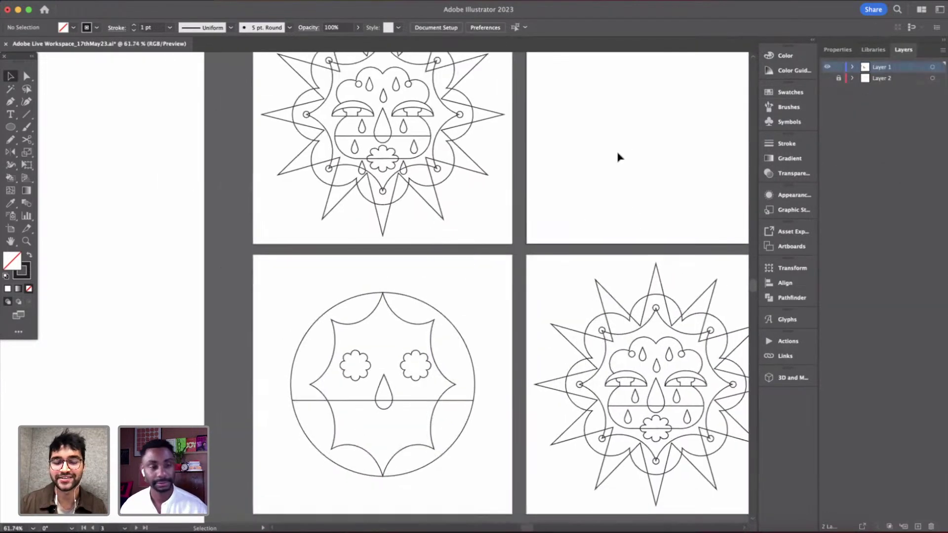
pyautogui.scroll(-1, 560, 217)
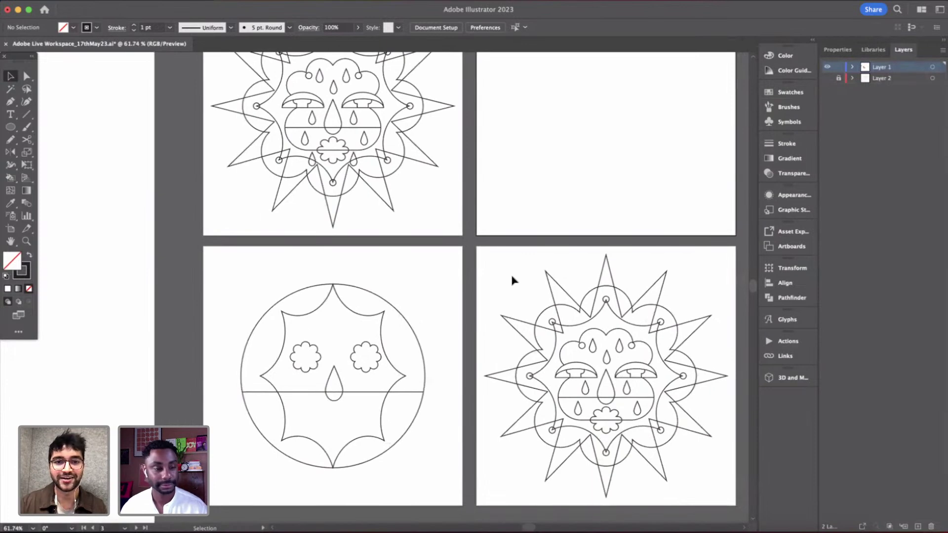
pyautogui.scroll(2, 512, 281)
pyautogui.scroll(-3, 512, 280)
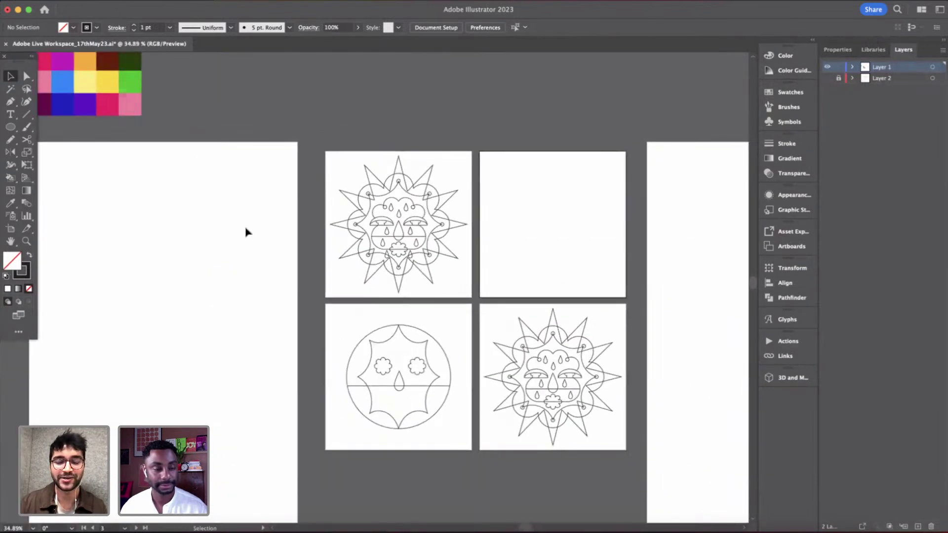
pyautogui.scroll(3, 362, 203)
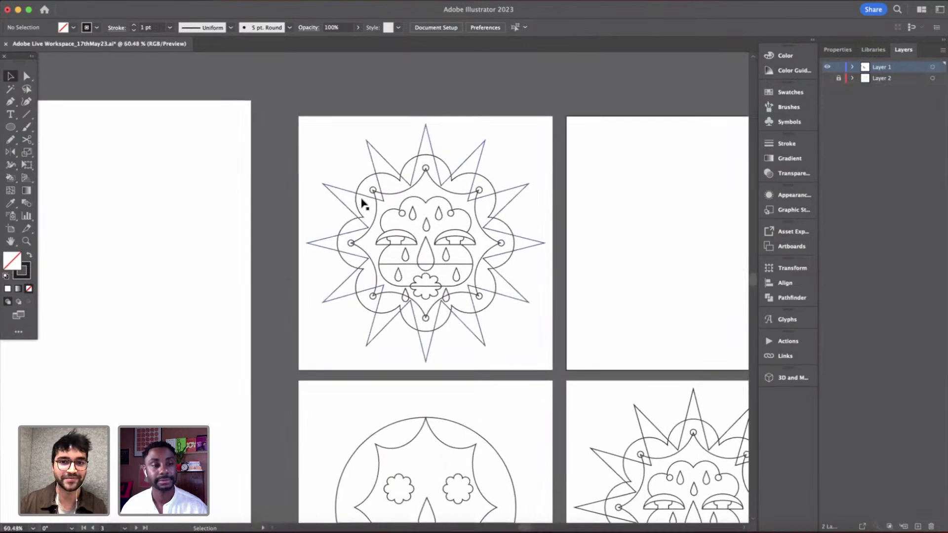
pyautogui.scroll(-5, 363, 203)
pyautogui.scroll(4, 508, 283)
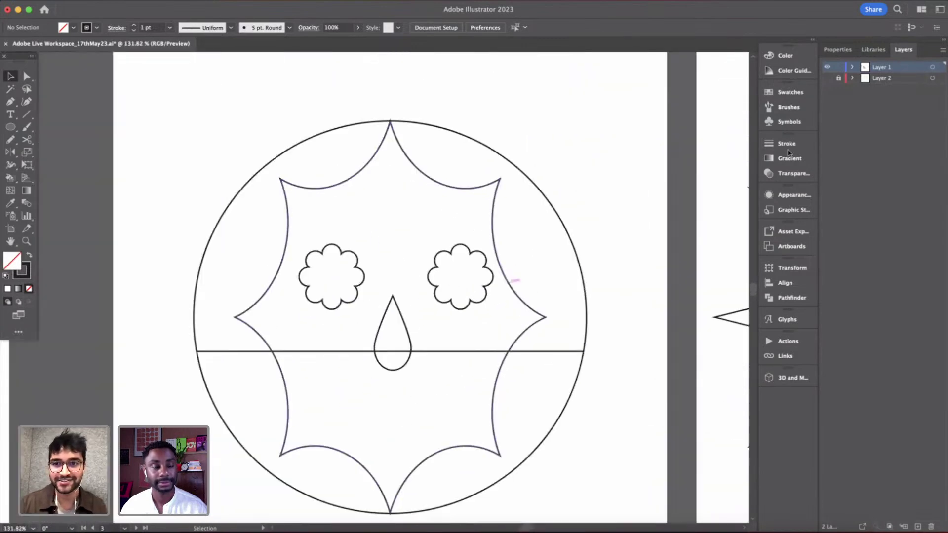
pyautogui.click(828, 78)
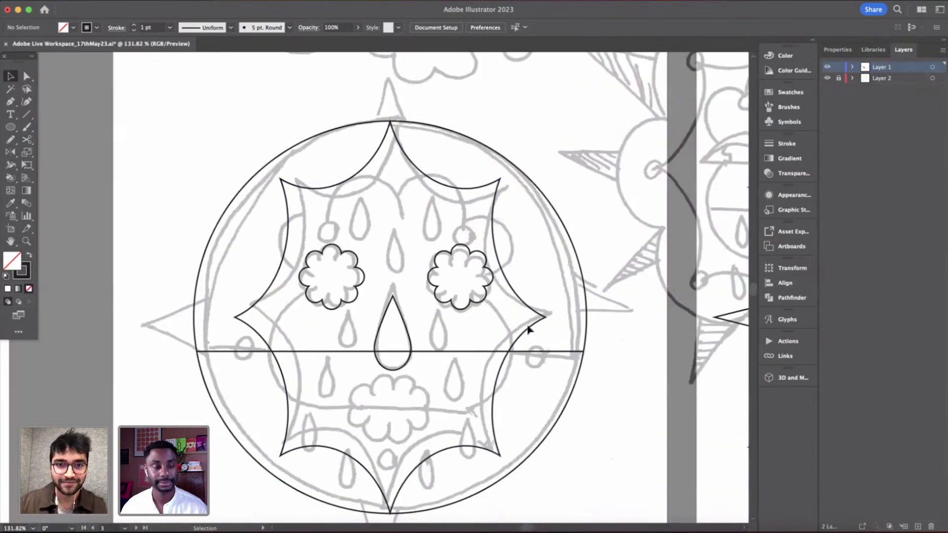
# - Stretch the teardrop nose upward so its tip reaches the tip of the sketched nose
pyautogui.scroll(2, 528, 329)
pyautogui.click(431, 286)
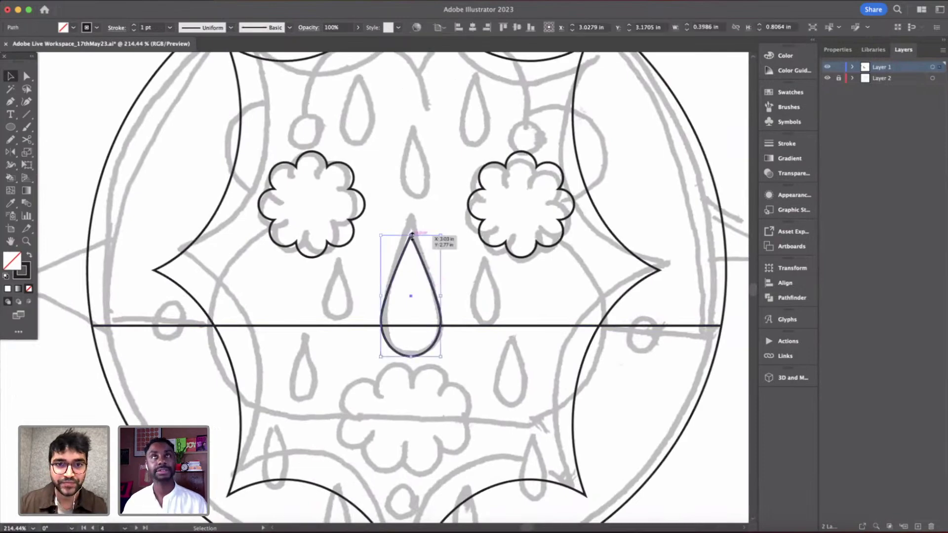
pyautogui.click(461, 269)
pyautogui.scroll(3, 464, 271)
# - Copy the cloud-shaped forehead outline and the rounded lower-face outline from the lower-right sun face and paste them onto the lower-left artboard
pyautogui.scroll(-5, 464, 271)
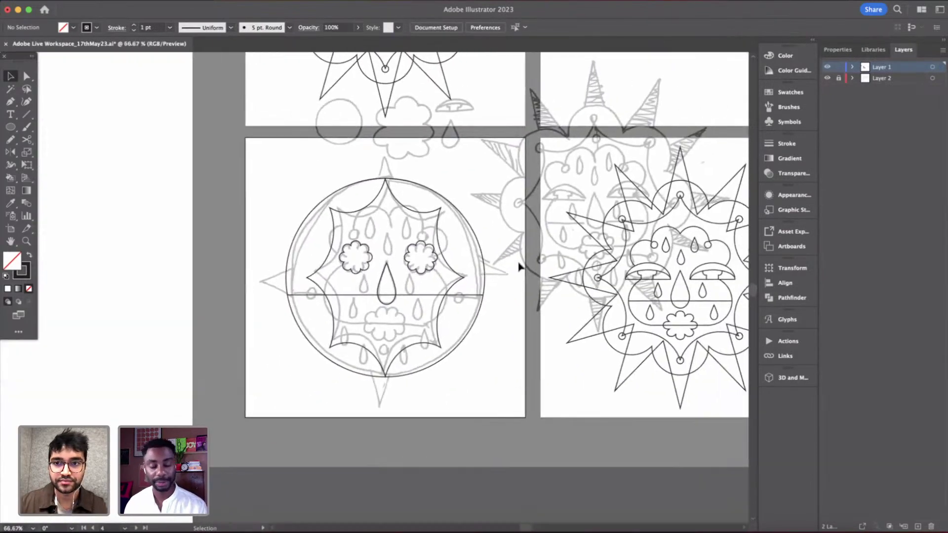
pyautogui.scroll(3, 681, 268)
pyautogui.click(705, 297)
pyautogui.keyDown('shift'); pyautogui.click(706, 254); pyautogui.keyUp('shift')
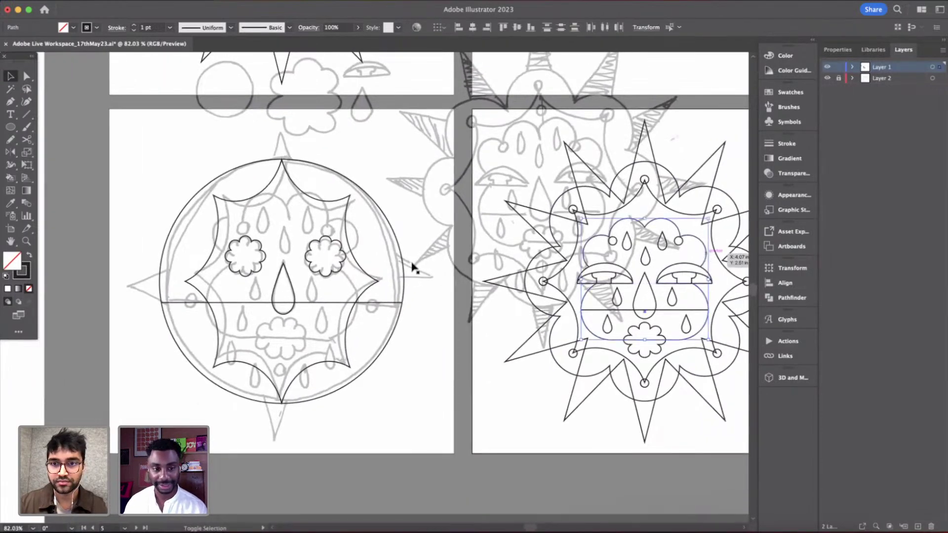
pyautogui.click(306, 285)
pyautogui.scroll(3, 305, 289)
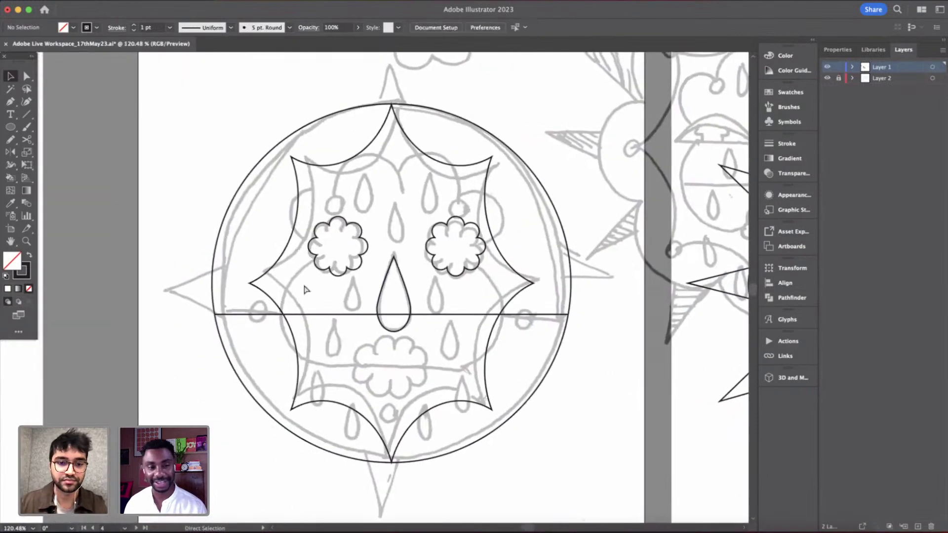
pyautogui.hotkey('ctrl', 'v')
pyautogui.scroll(2, 440, 321)
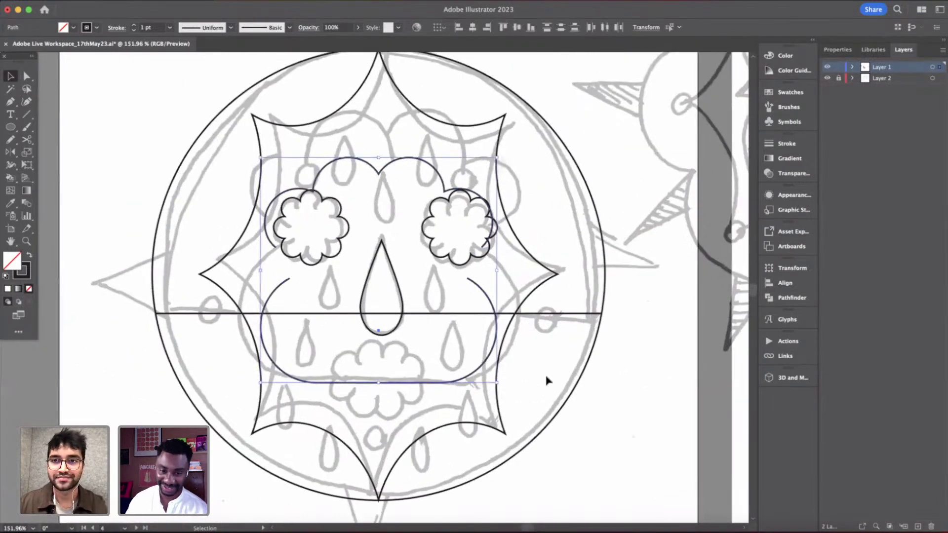
# - Select only the lower jaw curve, scale it up to about 2.5 by 1.11 in, and center it horizontally
pyautogui.click(471, 330)
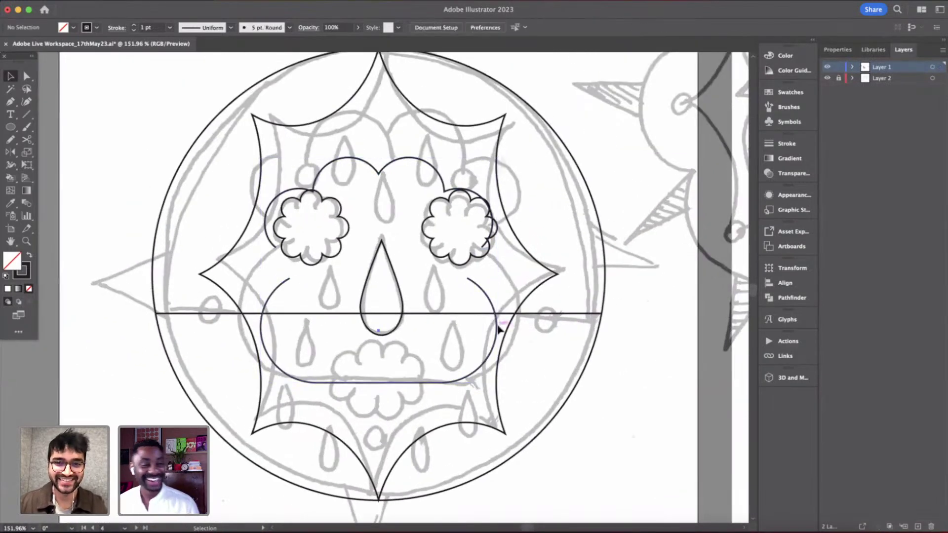
pyautogui.click(498, 328)
pyautogui.keyDown('shift'); pyautogui.click(446, 189); pyautogui.keyUp('shift')
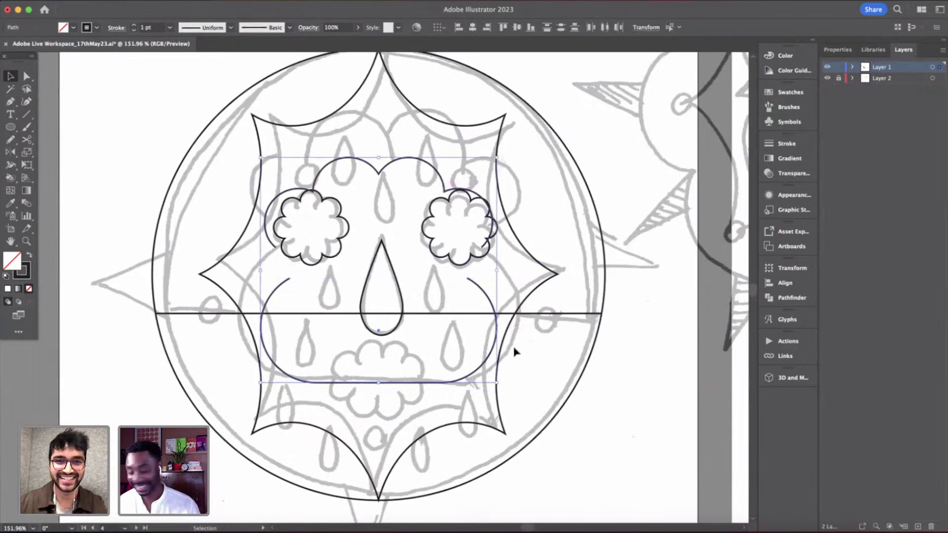
pyautogui.click(483, 320)
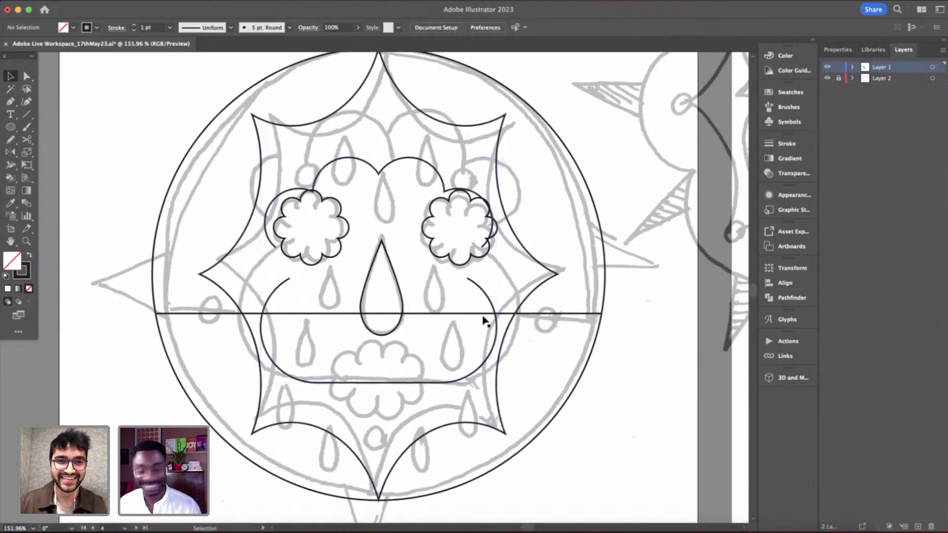
pyautogui.click(498, 330)
pyautogui.moveTo(498, 280); pyautogui.dragTo(526, 265)
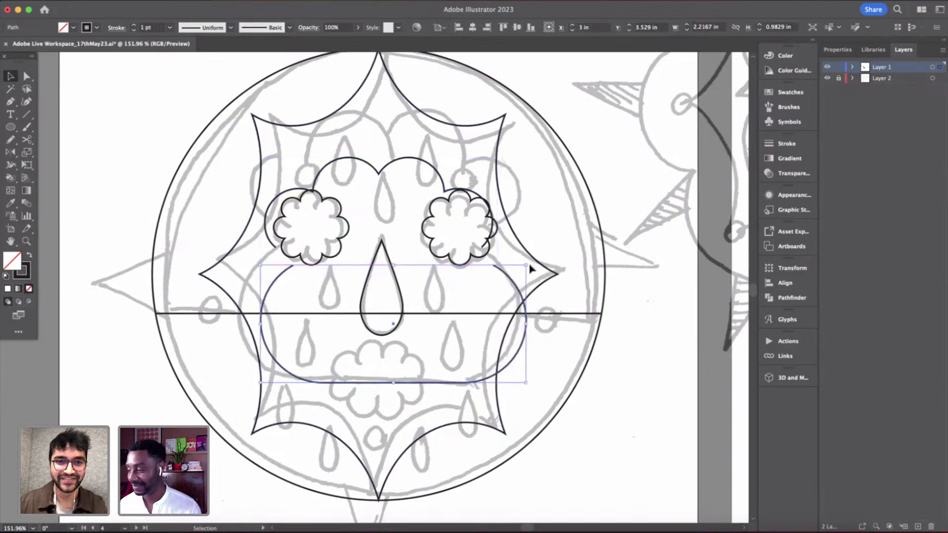
pyautogui.click(838, 50)
pyautogui.click(863, 258)
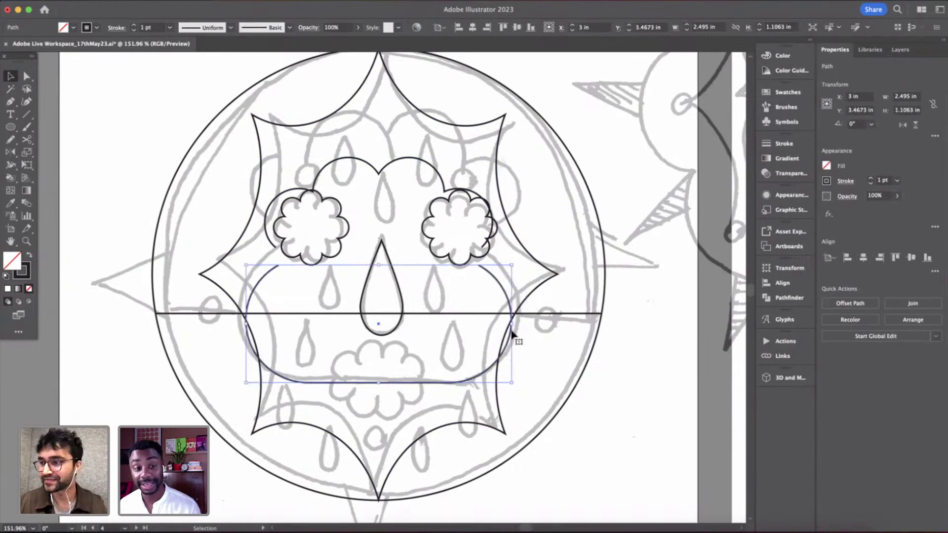
# - Enlarge the jaw curve from its center to about 2.72 by 1.21 in and raise it to sit under the flower eyes
pyautogui.hscroll(-3, 401, 383)
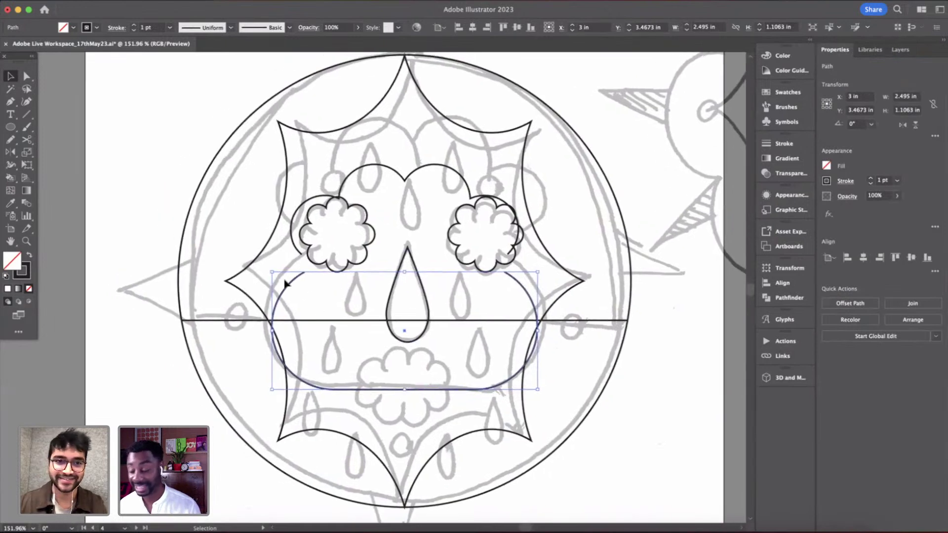
pyautogui.moveTo(266, 268); pyautogui.dragTo(258, 264)
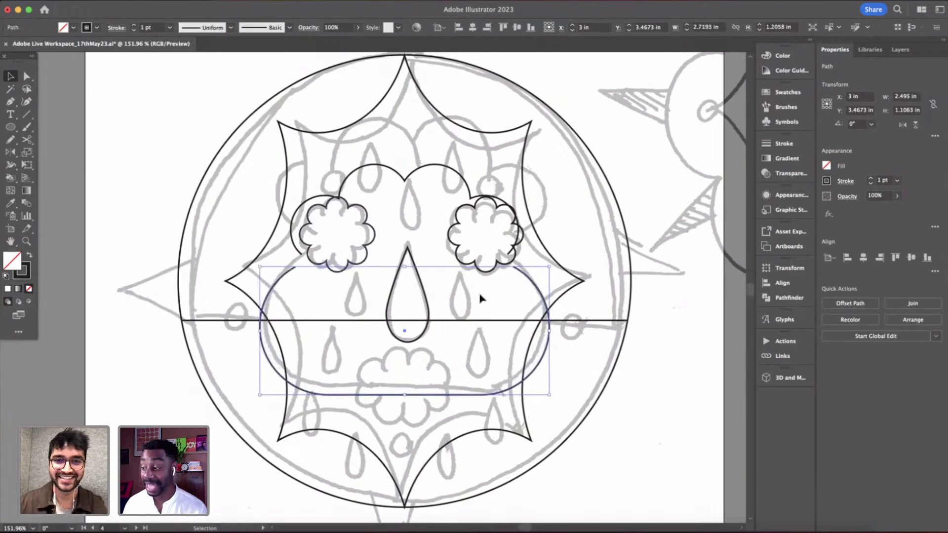
pyautogui.scroll(3, 483, 297)
pyautogui.moveTo(584, 293); pyautogui.dragTo(583, 280)
pyautogui.scroll(-2, 582, 279)
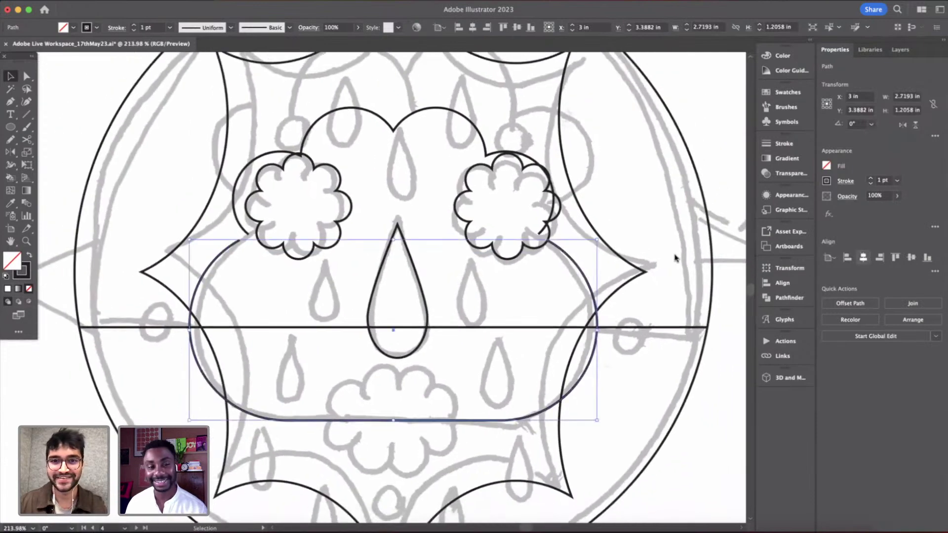
pyautogui.click(539, 282)
# - Move the scalloped forehead curve above the flower eyes and enlarge it from its center to about 2.61 by 1.04 in
pyautogui.scroll(5, 540, 279)
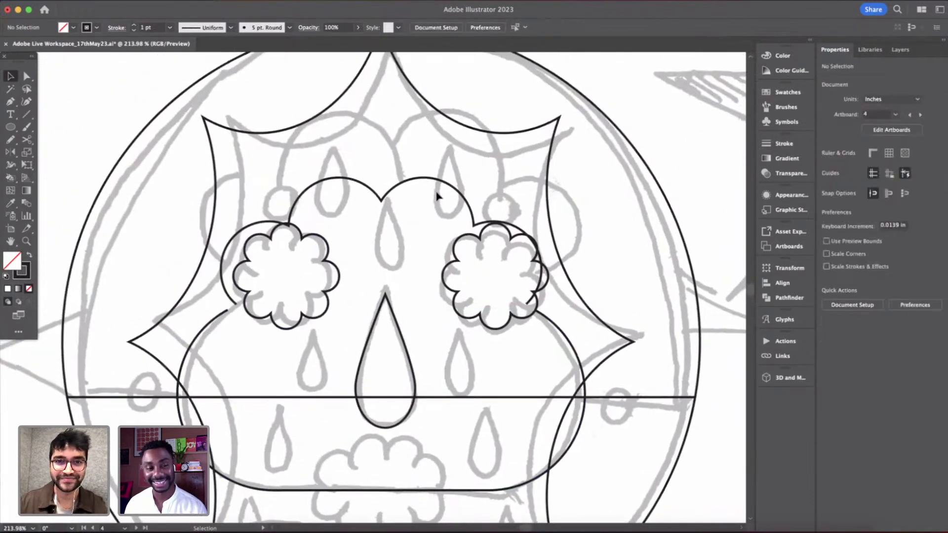
pyautogui.moveTo(442, 184); pyautogui.dragTo(436, 117)
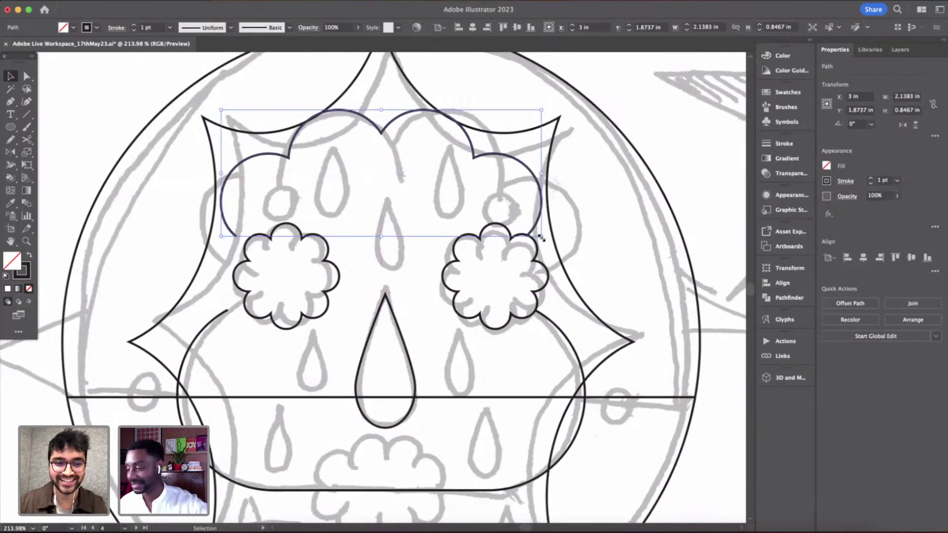
pyautogui.moveTo(562, 243); pyautogui.dragTo(579, 252)
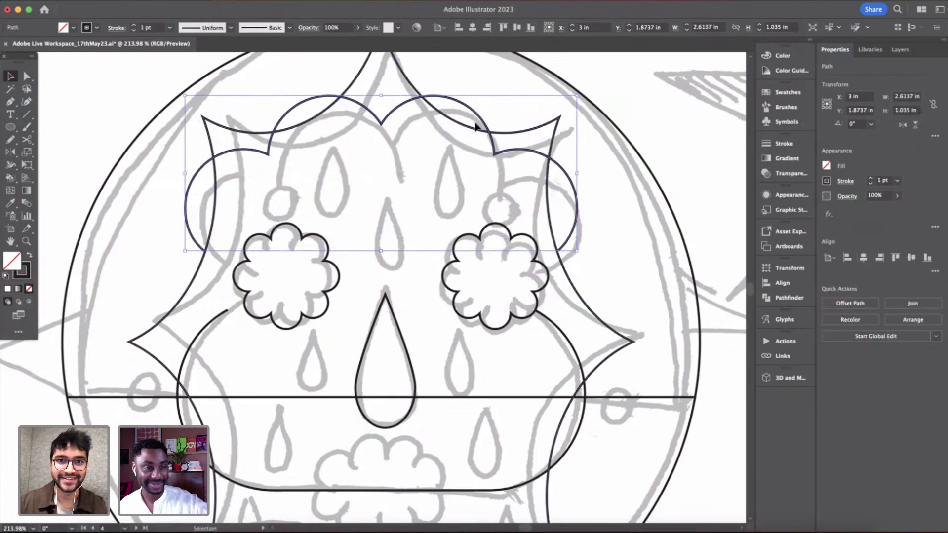
pyautogui.moveTo(484, 121); pyautogui.dragTo(484, 134)
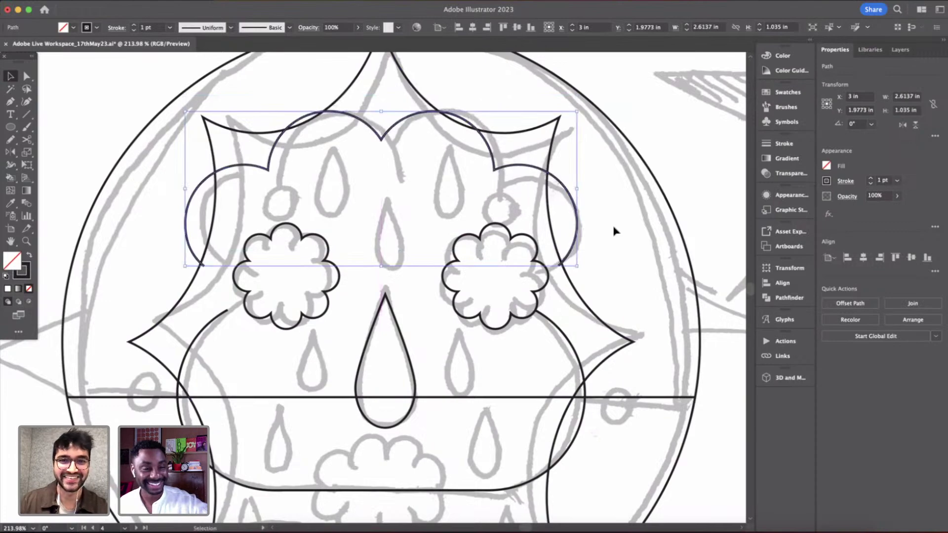
pyautogui.click(316, 247)
# - Extend the left end of the jaw curve with the Pen tool to meet the edge of the left flower eye
pyautogui.scroll(5, 316, 247)
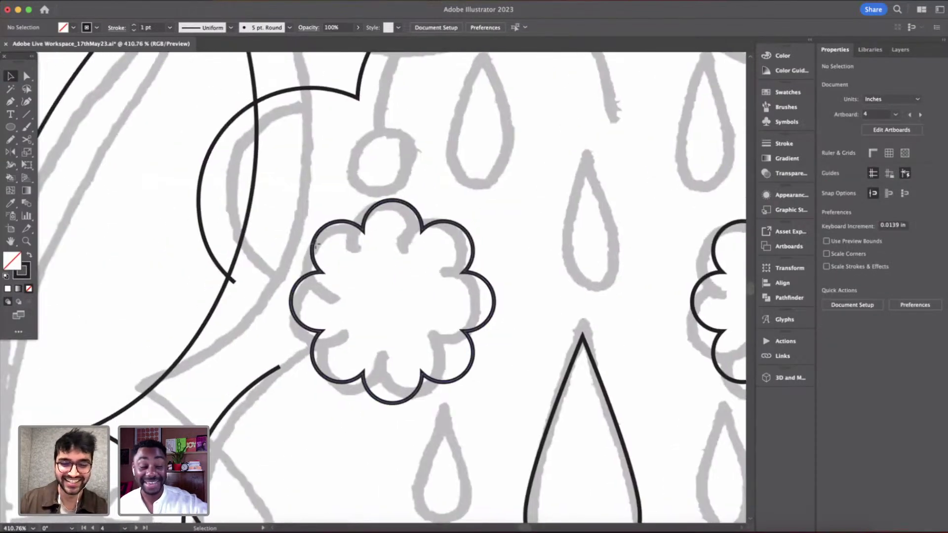
pyautogui.press('p')
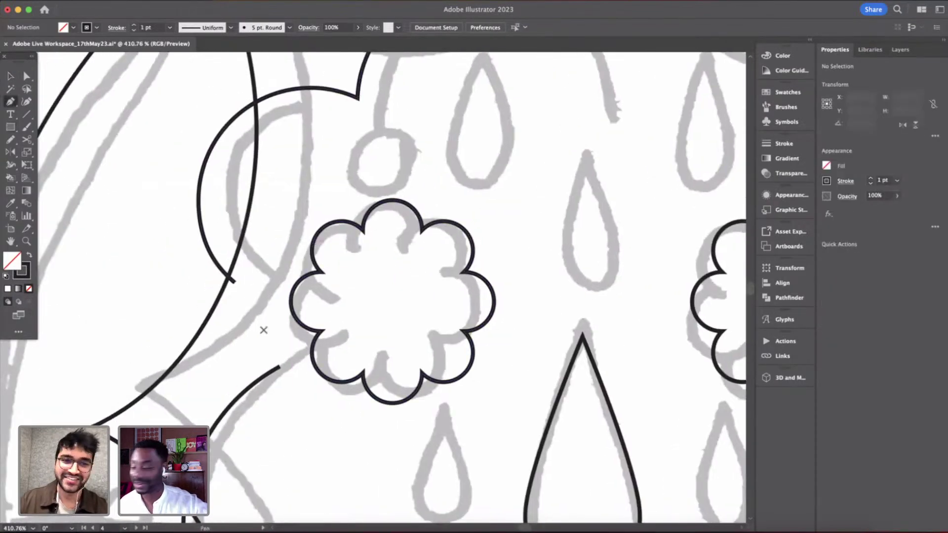
pyautogui.scroll(3, 283, 371)
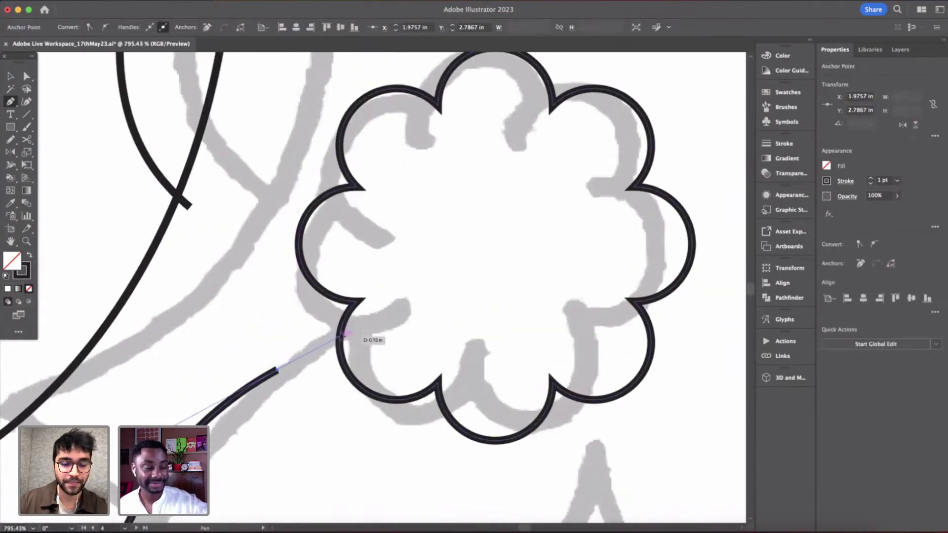
pyautogui.click(344, 335)
pyautogui.scroll(-3, 344, 335)
pyautogui.press('v')
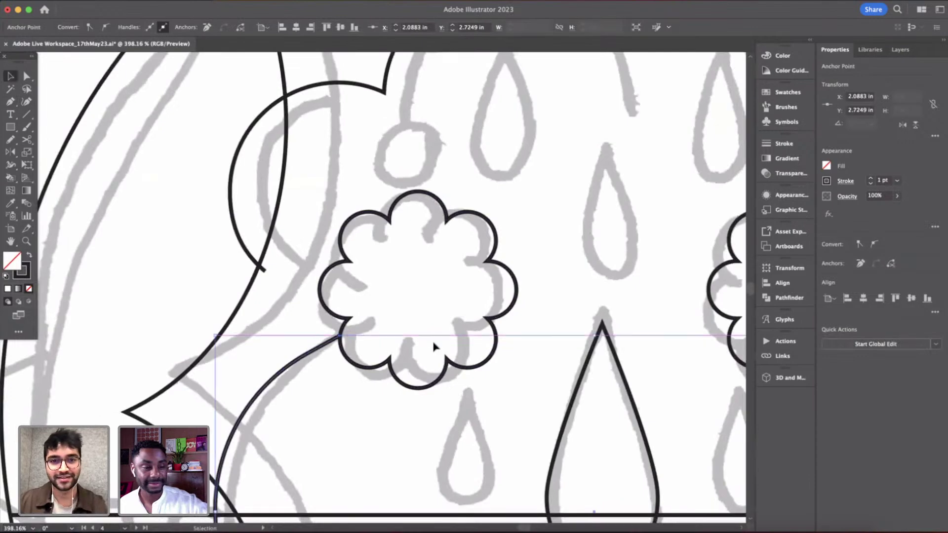
pyautogui.click(434, 343)
# - Extend the left end of the scalloped forehead curve with the Pen tool to the left flower eye
pyautogui.scroll(-3, 434, 343)
pyautogui.press('p')
pyautogui.scroll(5, 276, 316)
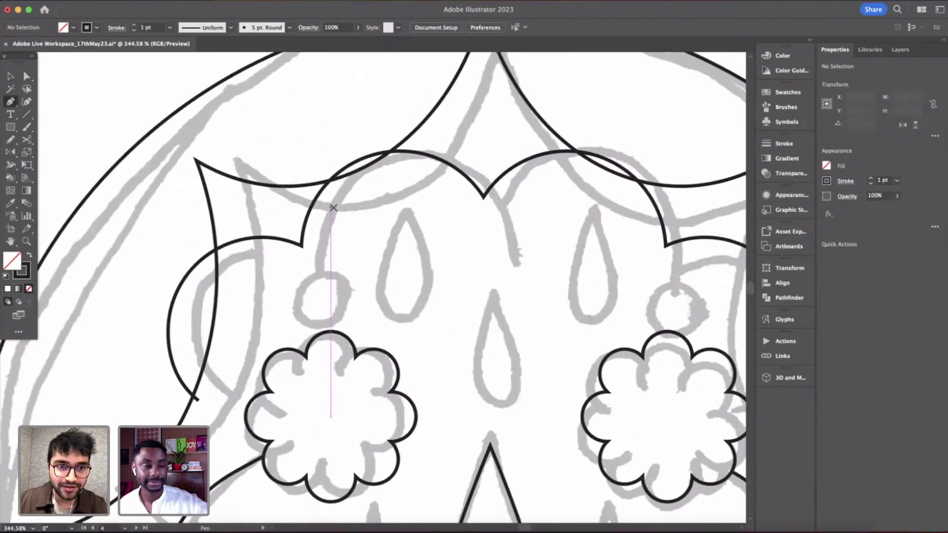
pyautogui.click(253, 368)
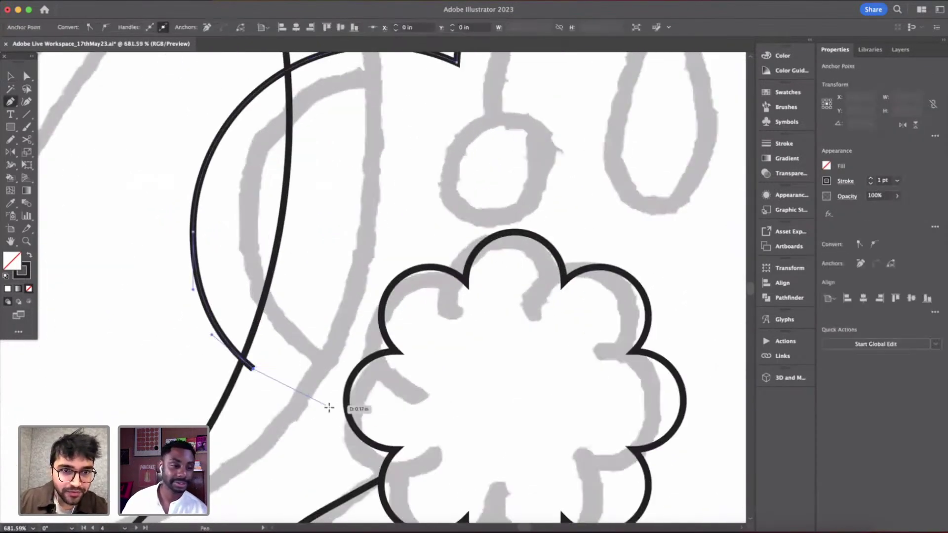
pyautogui.click(362, 439)
pyautogui.scroll(-3, 363, 440)
pyautogui.press('v')
pyautogui.click(567, 330)
# - Extend the right end of the scalloped forehead curve with the Pen tool to the edge of the right flower eye
pyautogui.scroll(-2, 567, 331)
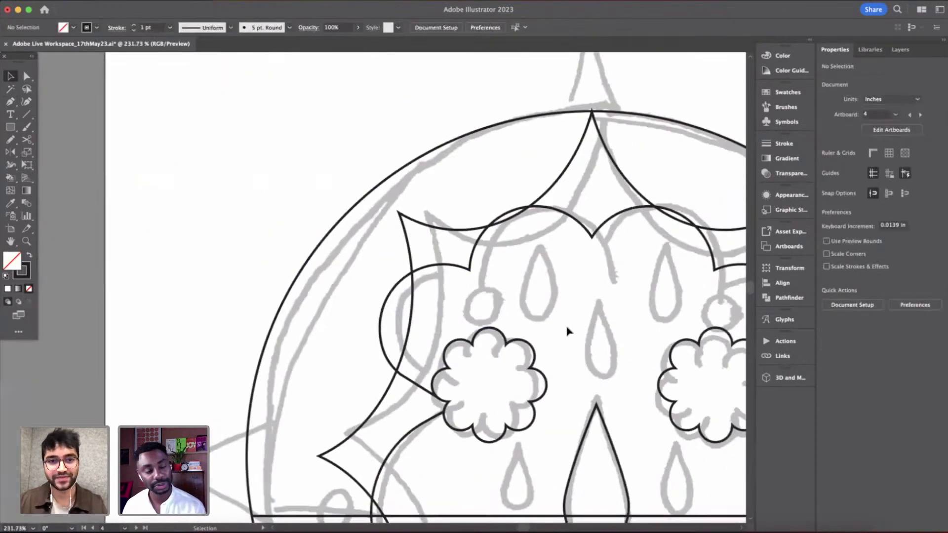
pyautogui.hscroll(4, 567, 330)
pyautogui.scroll(6, 597, 403)
pyautogui.press('p')
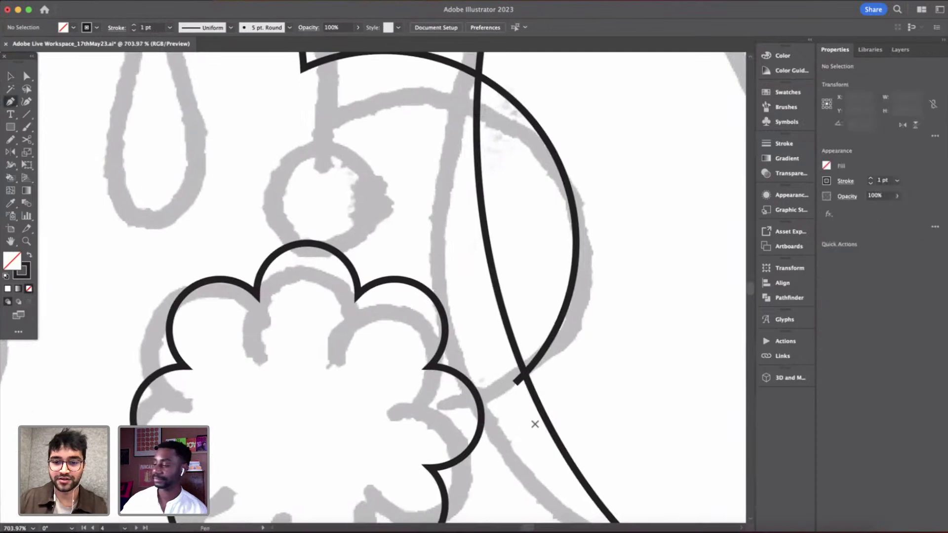
pyautogui.scroll(2, 500, 384)
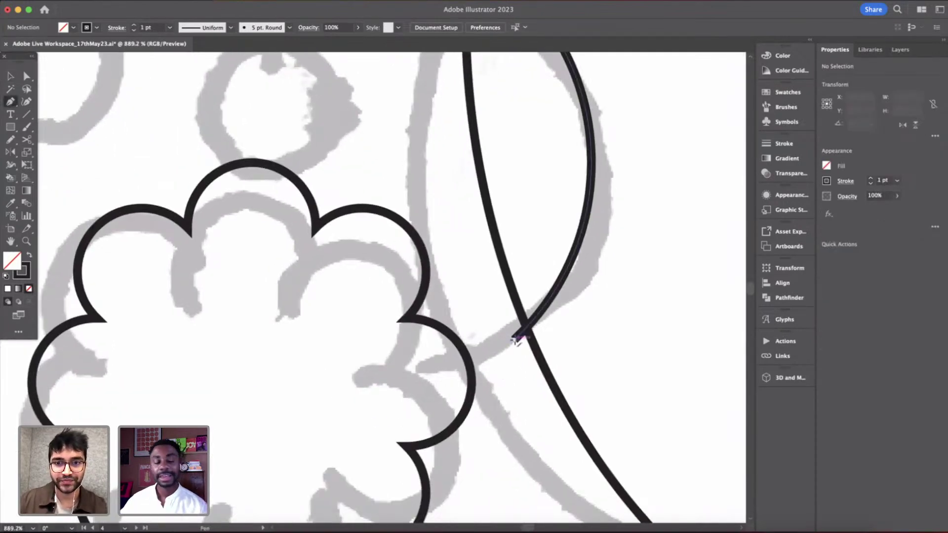
pyautogui.click(515, 339)
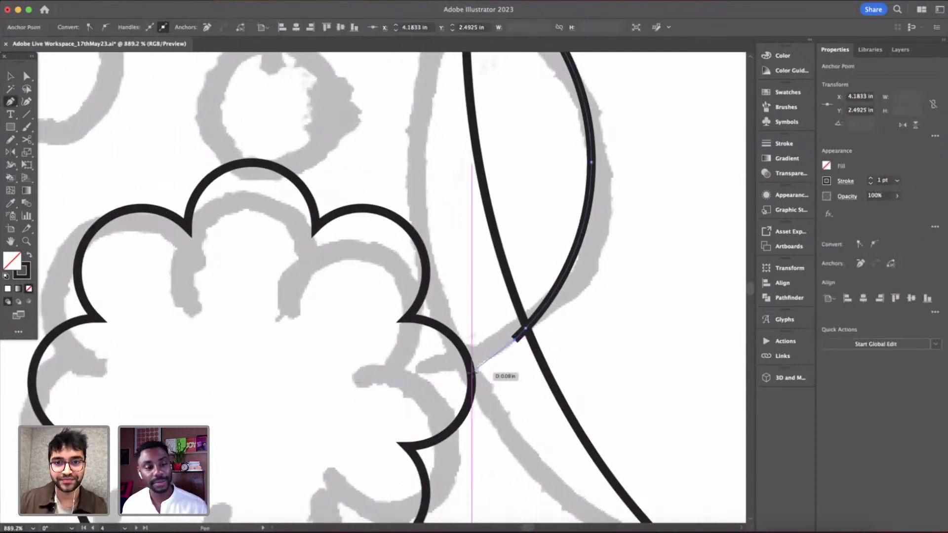
pyautogui.click(474, 374)
pyautogui.scroll(-2, 474, 375)
pyautogui.press('v')
pyautogui.click(593, 332)
pyautogui.scroll(-5, 593, 333)
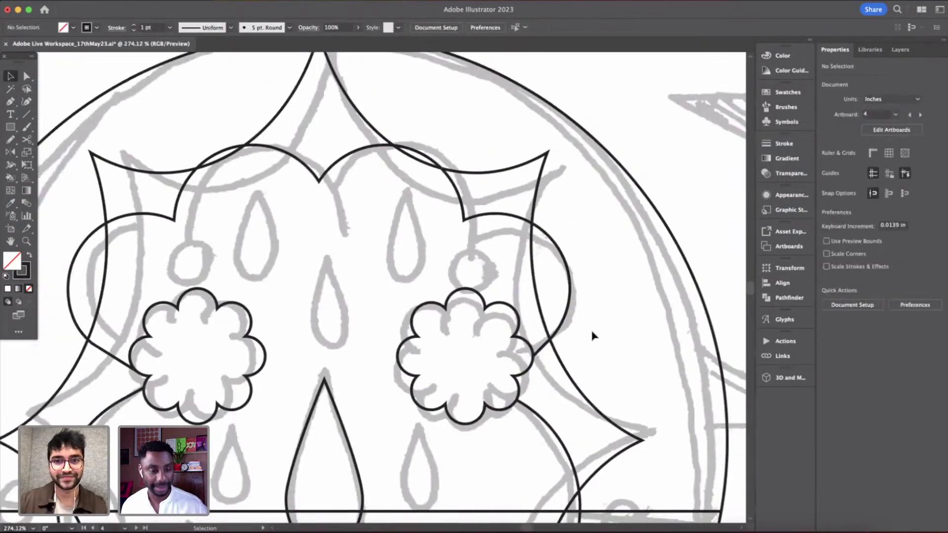
pyautogui.scroll(-2, 530, 276)
pyautogui.scroll(2, 530, 279)
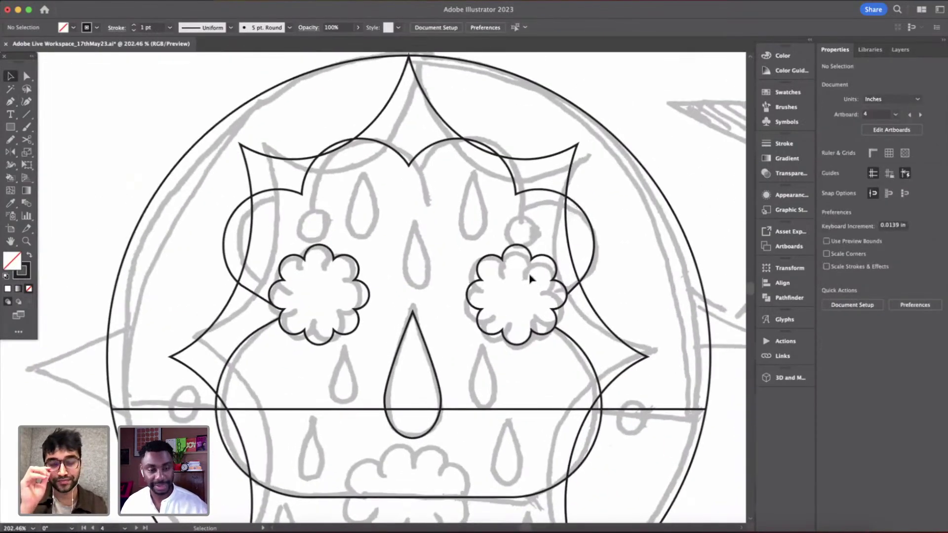
pyautogui.scroll(-3, 461, 210)
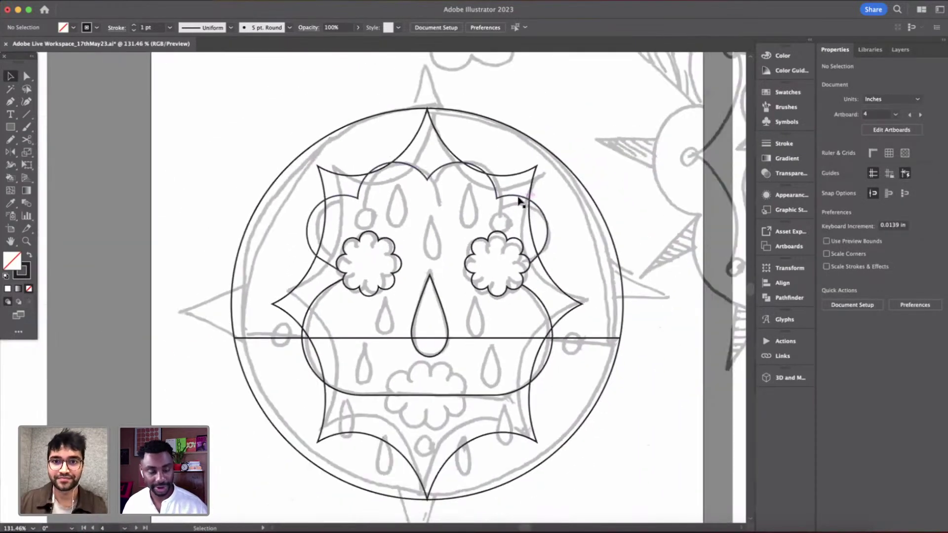
pyautogui.click(525, 205)
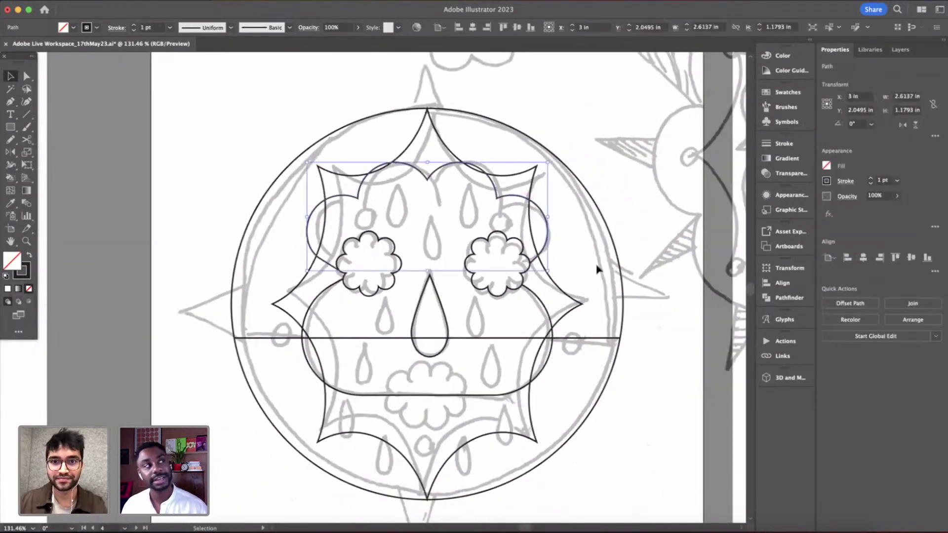
pyautogui.click(466, 195)
# - Draw a circle about 0.17 in across at the right inner notch of the forehead curve, above the right flower eye
pyautogui.scroll(3, 466, 195)
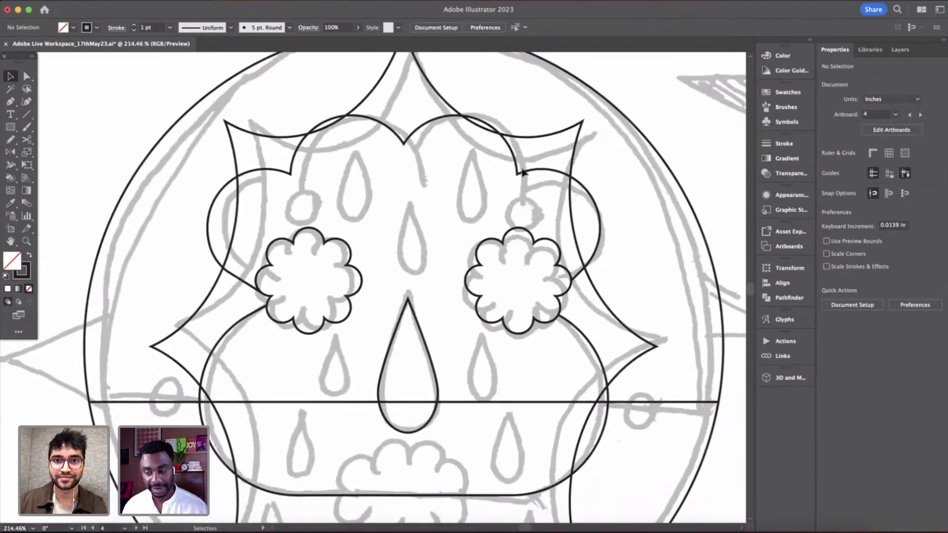
pyautogui.scroll(1, 524, 172)
pyautogui.press('l')
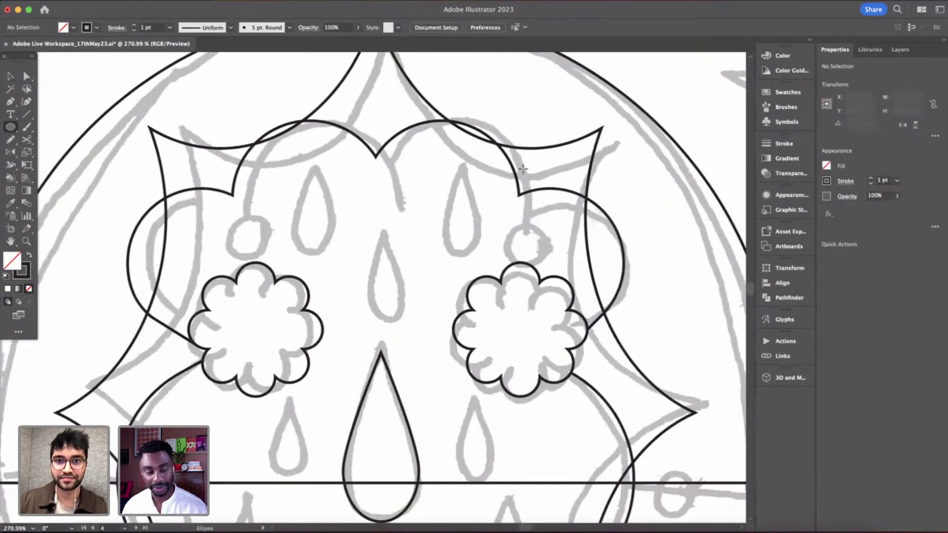
pyautogui.scroll(3, 525, 168)
pyautogui.moveTo(496, 219)
pyautogui.mouseDown()
pyautogui.moveTo(548, 272)
pyautogui.moveTo(526, 246)
pyautogui.mouseUp()
pyautogui.press('v')
pyautogui.click(568, 260)
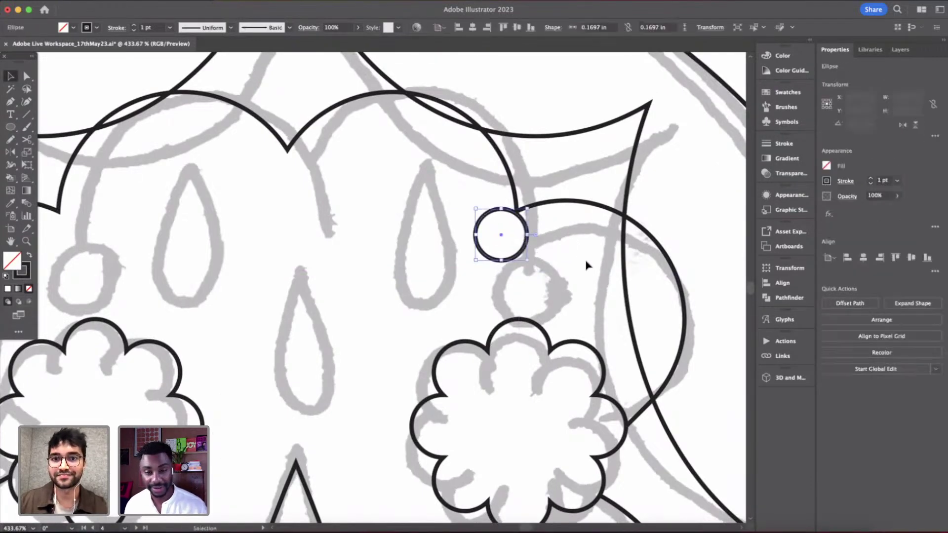
# - Duplicate the small circle onto the matching left notch of the forehead curve
pyautogui.scroll(-3, 586, 262)
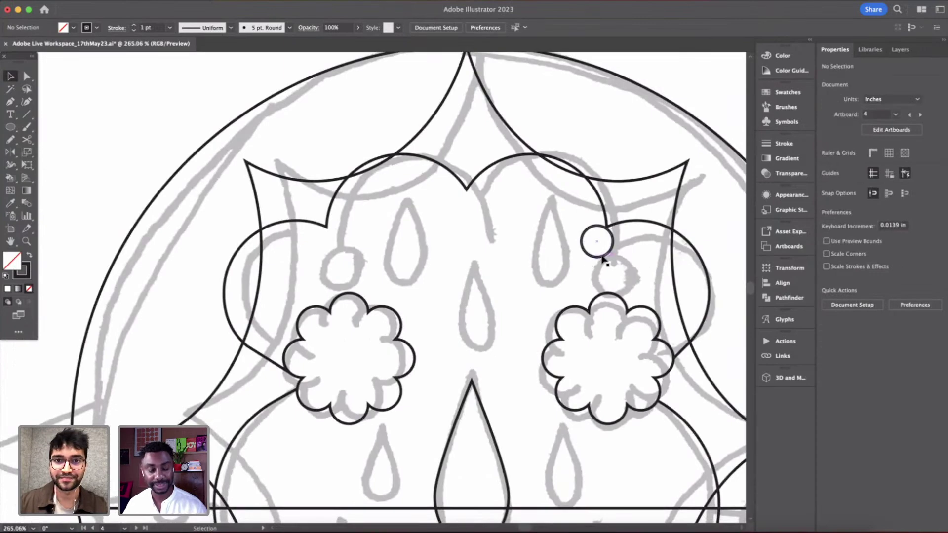
pyautogui.moveTo(593, 258); pyautogui.dragTo(329, 257)
pyautogui.click(414, 247)
pyautogui.scroll(-3, 415, 250)
pyautogui.scroll(3, 507, 264)
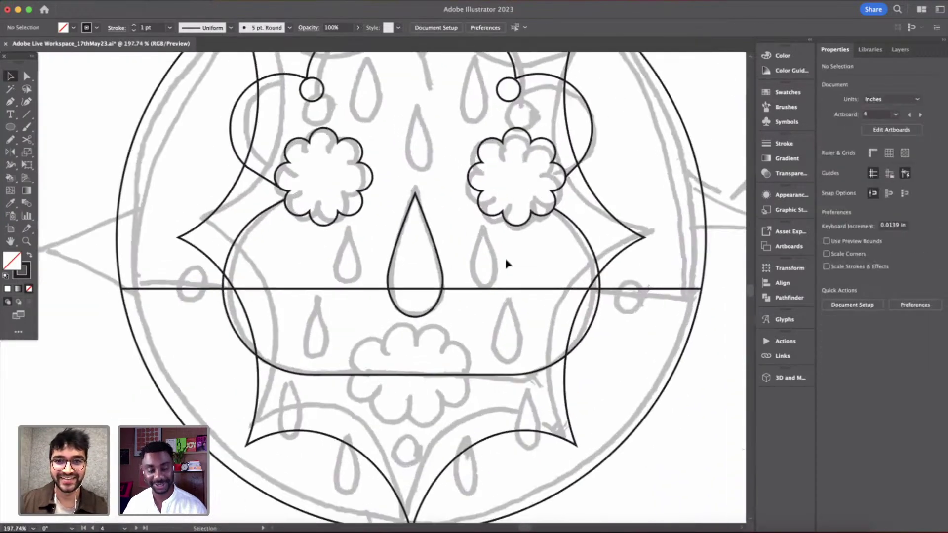
pyautogui.scroll(-3, 506, 264)
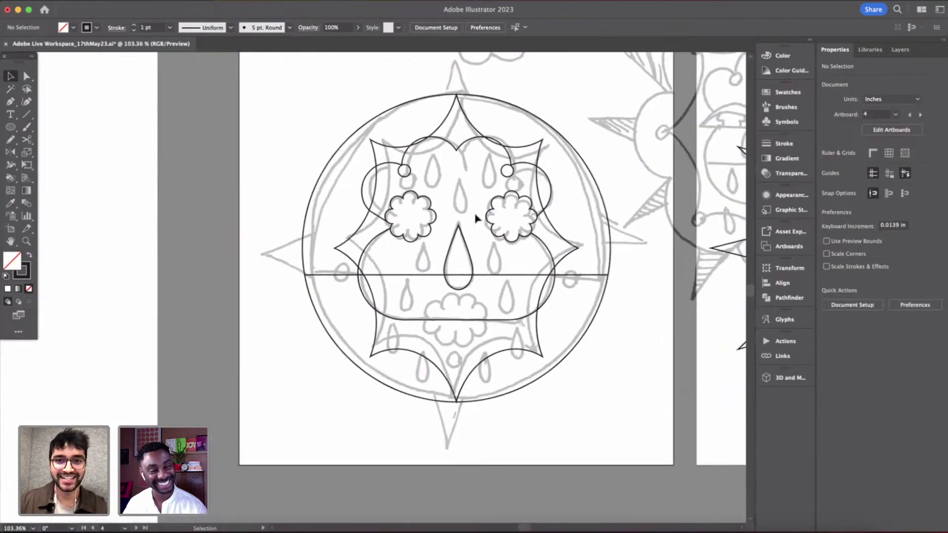
pyautogui.scroll(3, 475, 217)
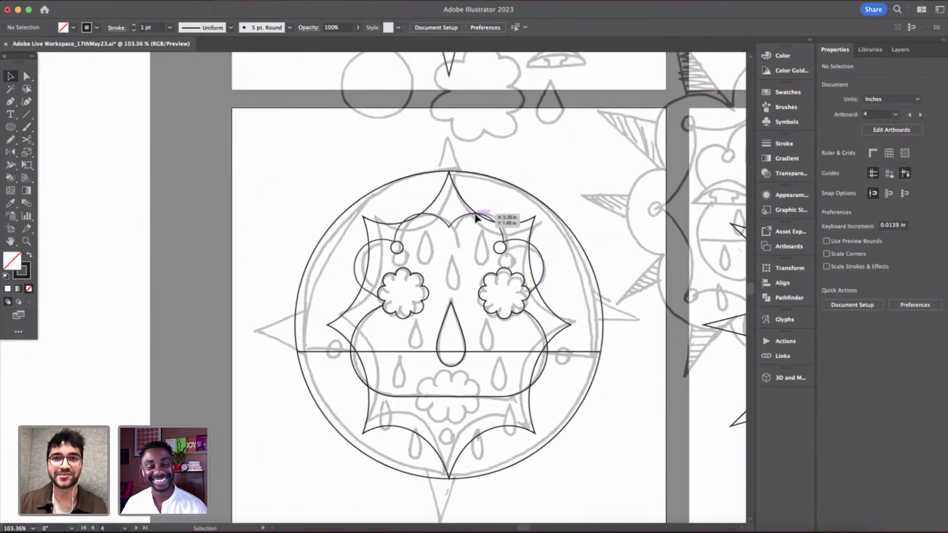
pyautogui.scroll(5, 476, 218)
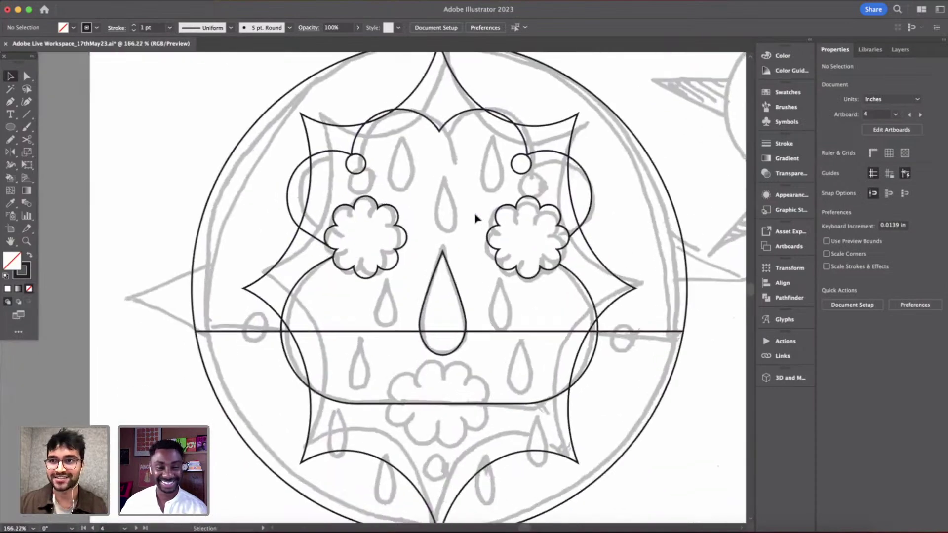
pyautogui.press('l')
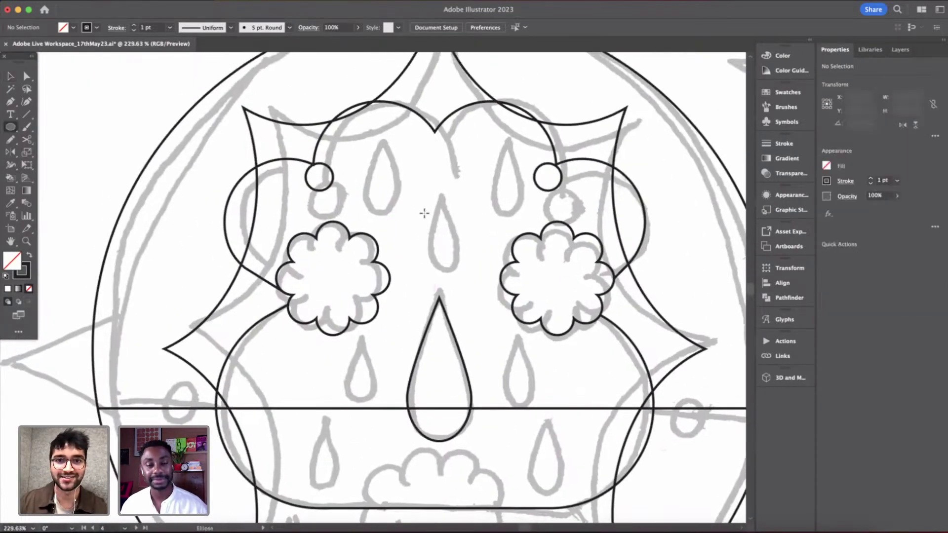
pyautogui.scroll(-5, 424, 213)
pyautogui.press('v')
# - Copy the small central forehead teardrop from the neighbouring sun-face artboard and paste it in place on the skull artboard
pyautogui.hscroll(3, 498, 239)
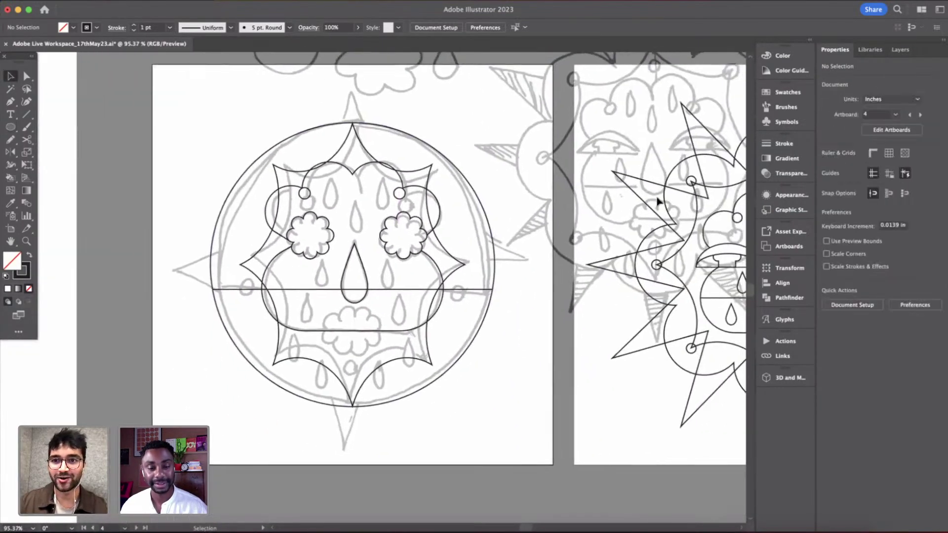
pyautogui.hscroll(3, 657, 201)
pyautogui.click(721, 251)
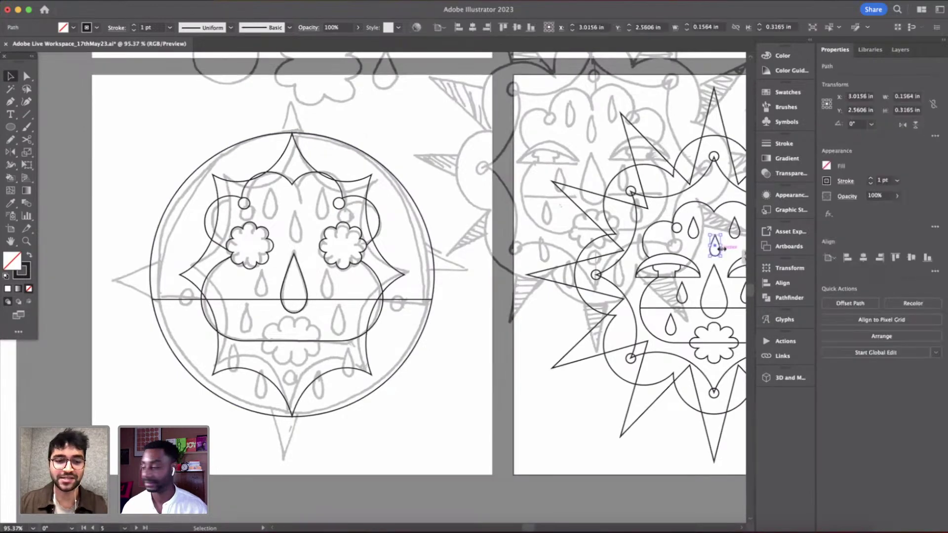
pyautogui.click(301, 230)
pyautogui.scroll(3, 304, 220)
pyautogui.hscroll(-3, 303, 220)
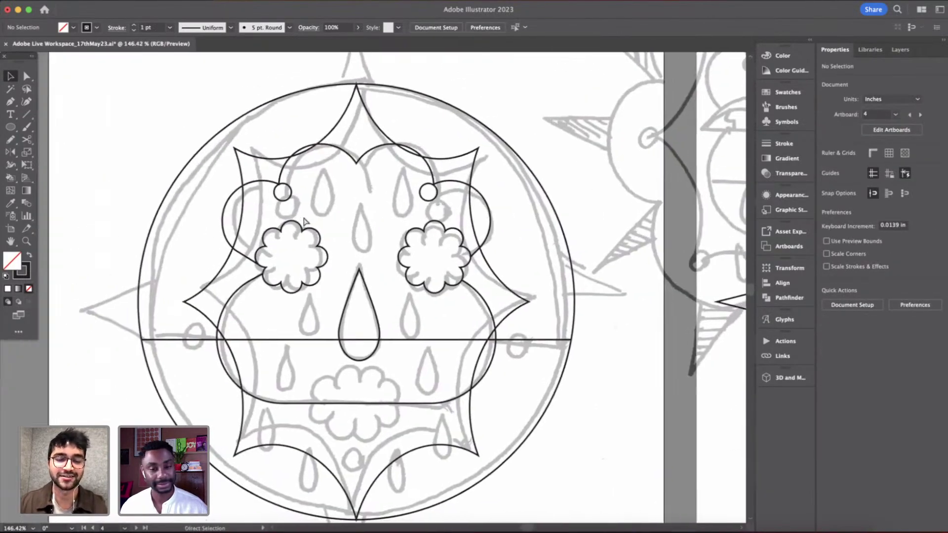
pyautogui.press('super+f')
pyautogui.scroll(5, 364, 268)
pyautogui.hscroll(-2, 365, 266)
pyautogui.scroll(1, 366, 267)
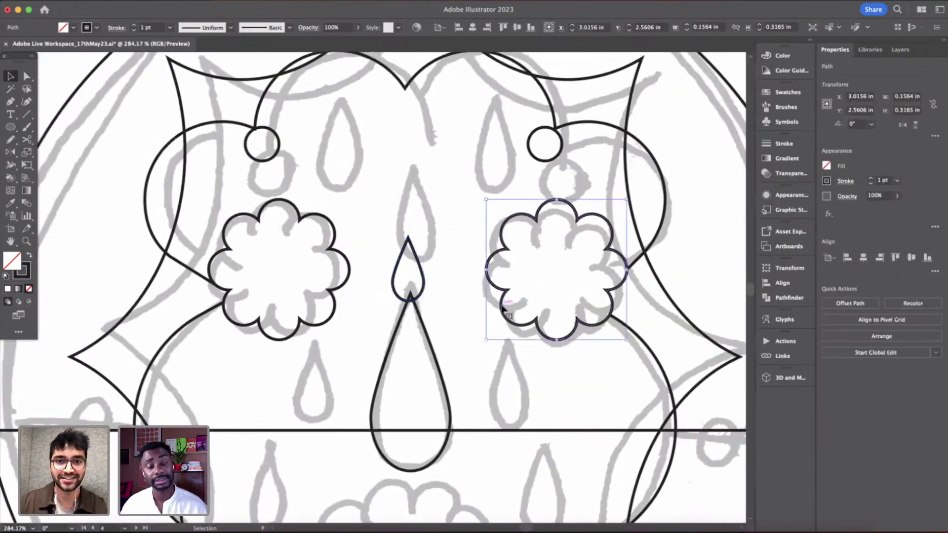
# - Move the pasted teardrop up onto the sketched drop between the flower eyes and align it horizontally to the skull's centre
pyautogui.click(462, 288)
pyautogui.moveTo(426, 285); pyautogui.dragTo(430, 241)
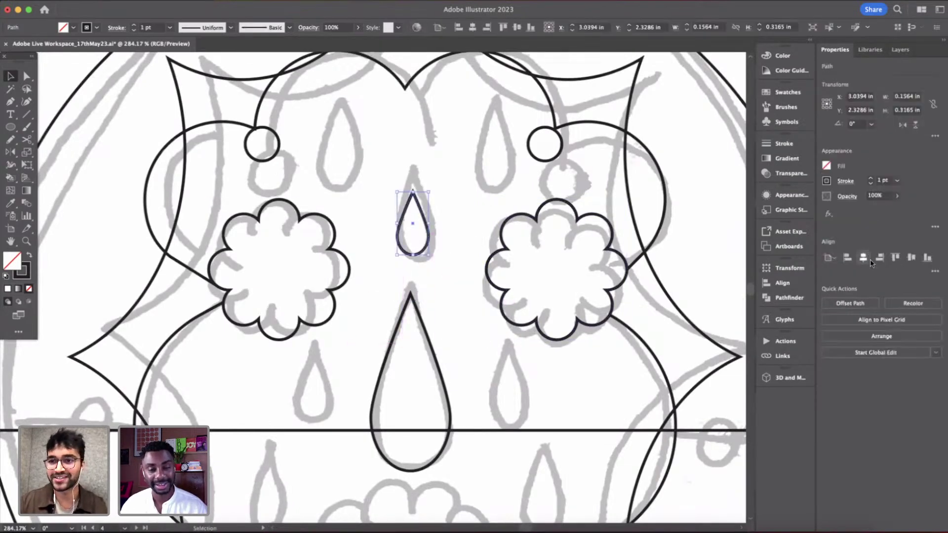
pyautogui.click(487, 191)
pyautogui.scroll(-2, 486, 189)
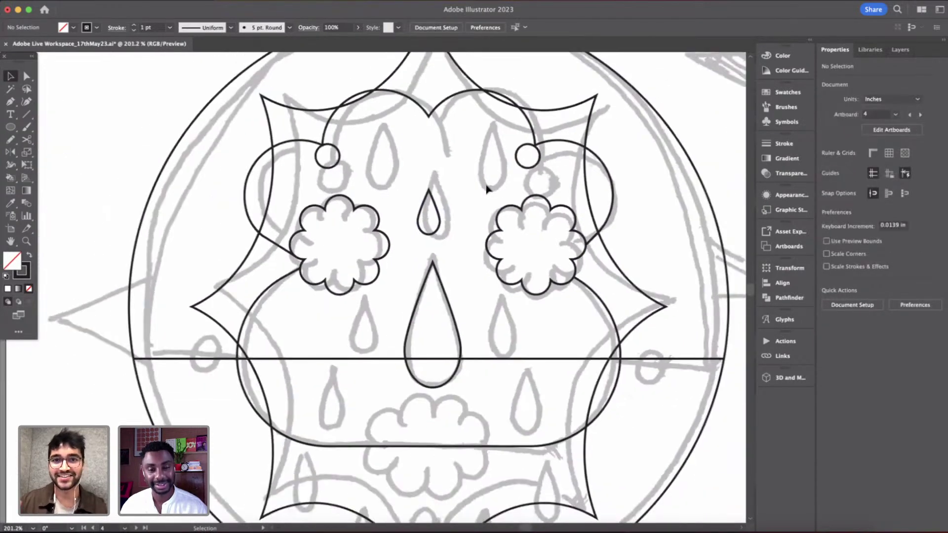
pyautogui.scroll(-3, 506, 264)
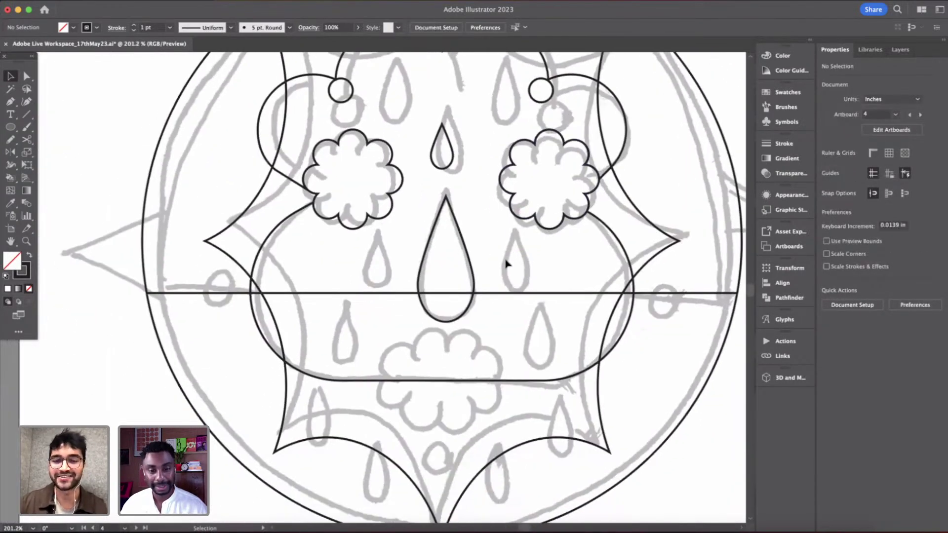
# - Duplicate the teardrop onto the sketched drop beneath the right flower eye, and again onto the right one below the horizontal line
pyautogui.moveTo(447, 168); pyautogui.dragTo(523, 282)
pyautogui.click(568, 276)
pyautogui.scroll(3, 567, 275)
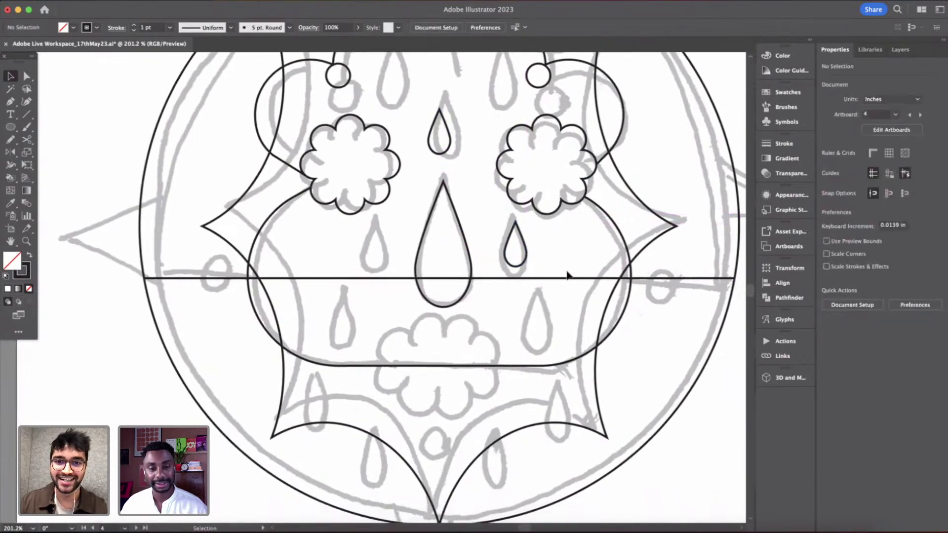
pyautogui.scroll(-3, 550, 263)
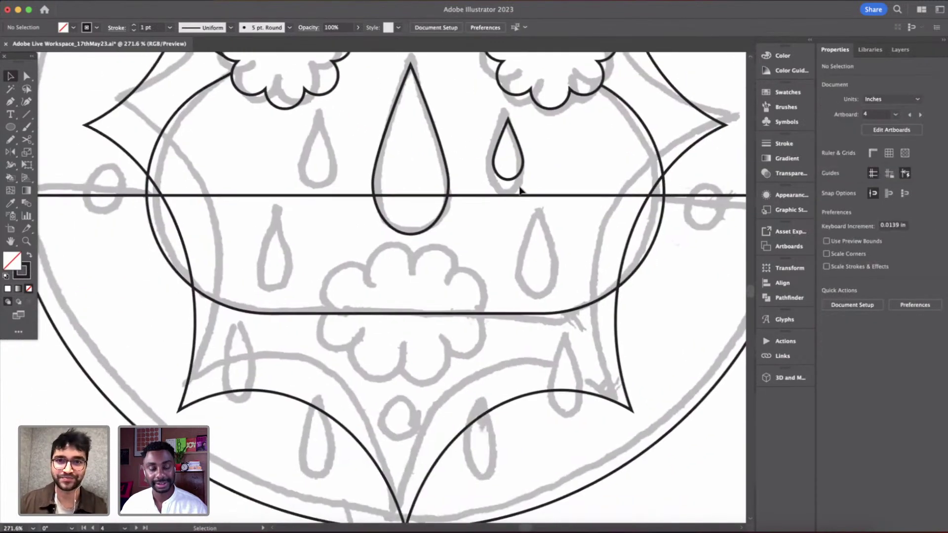
pyautogui.moveTo(520, 174); pyautogui.dragTo(549, 277)
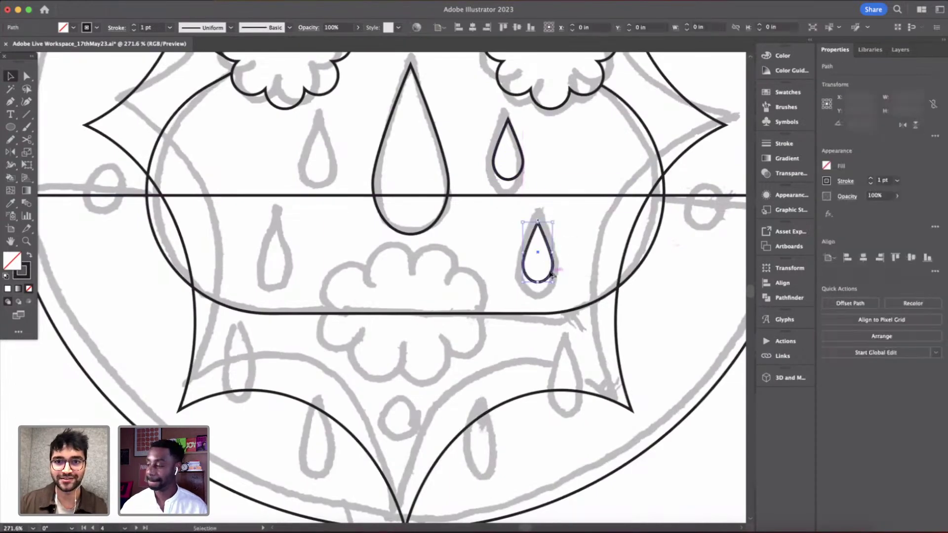
pyautogui.click(580, 256)
pyautogui.scroll(-2, 579, 256)
pyautogui.scroll(3, 578, 256)
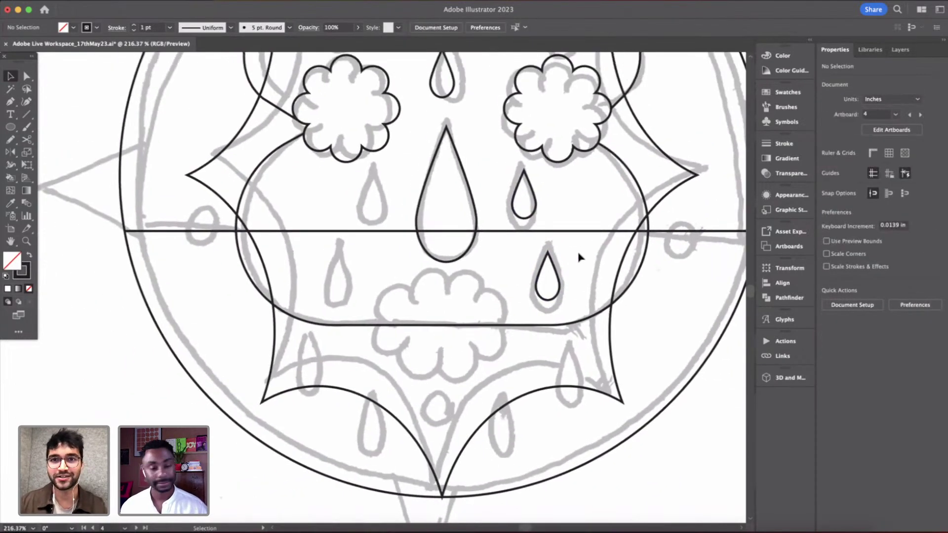
# - Duplicate the right under-eye teardrop onto the sketched drop on the right side of the forehead
pyautogui.scroll(4, 510, 102)
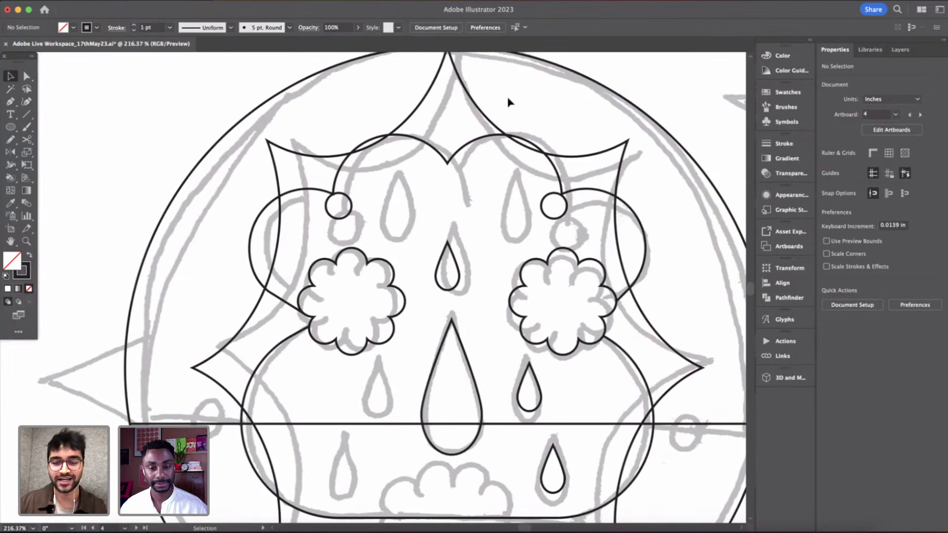
pyautogui.moveTo(543, 405); pyautogui.dragTo(527, 223)
pyautogui.click(480, 255)
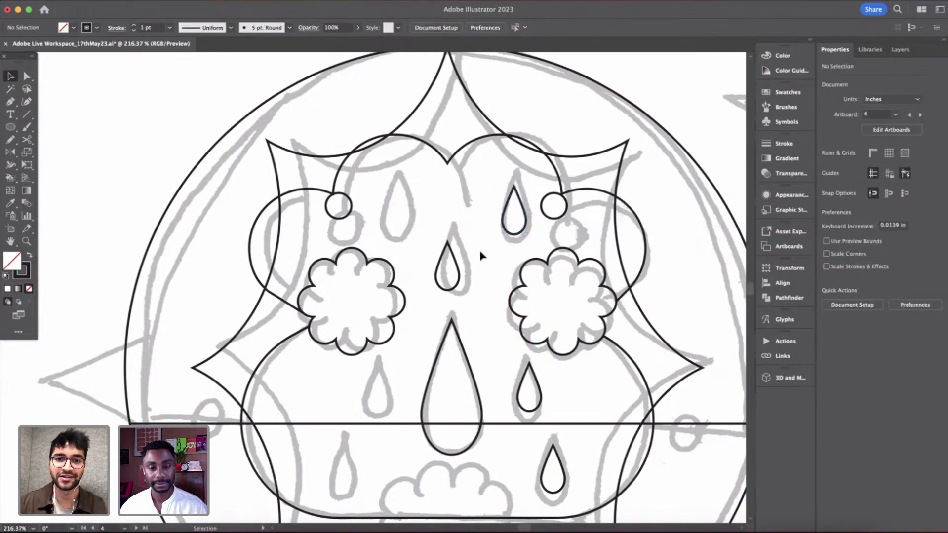
# - Duplicate the right teardrop beside the mouth onto the sketched drop below the right end of the jaw line
pyautogui.scroll(-2, 481, 256)
pyautogui.scroll(-3, 482, 254)
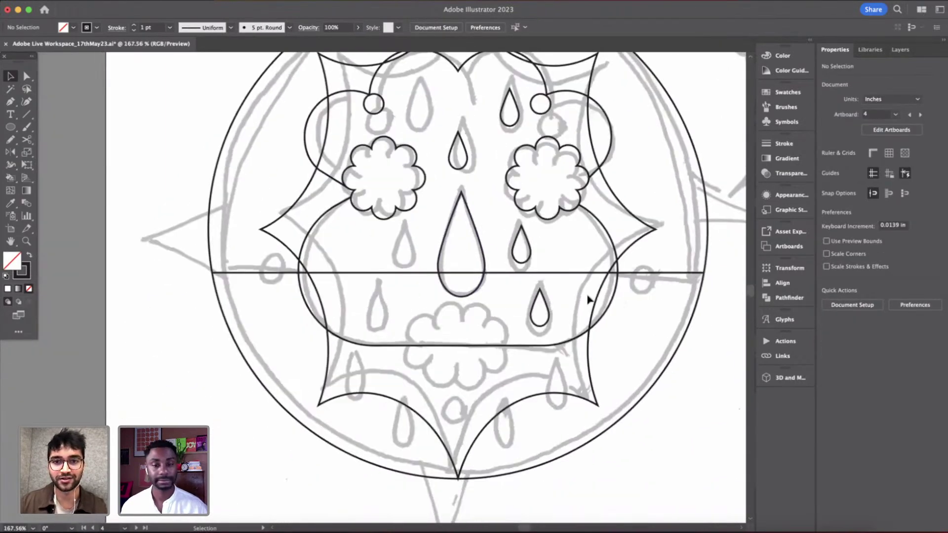
pyautogui.scroll(3, 565, 305)
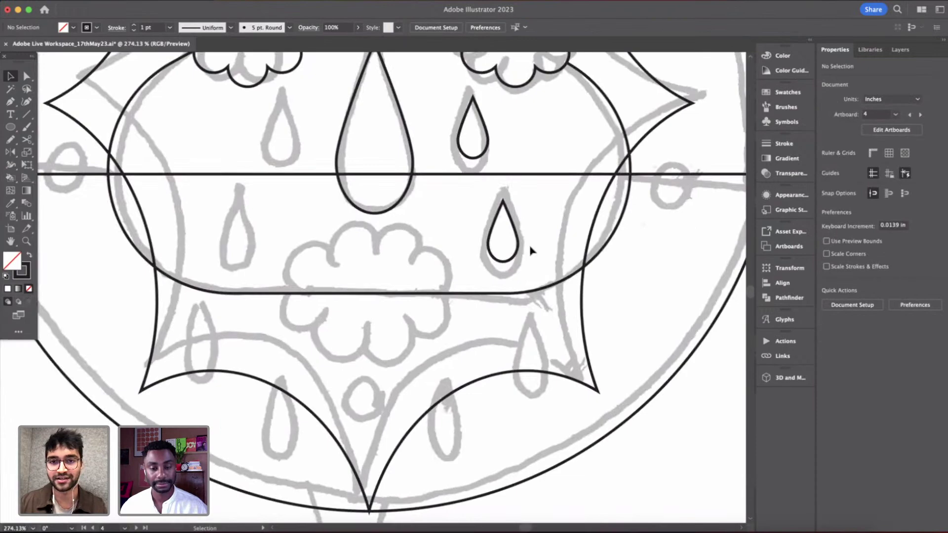
pyautogui.click(519, 243)
pyautogui.moveTo(514, 228); pyautogui.dragTo(544, 356)
pyautogui.click(557, 340)
# - Make a horizontally flipped copy of the four right-side teardrops and move it over the matching sketched drops on the left side
pyautogui.scroll(-5, 557, 340)
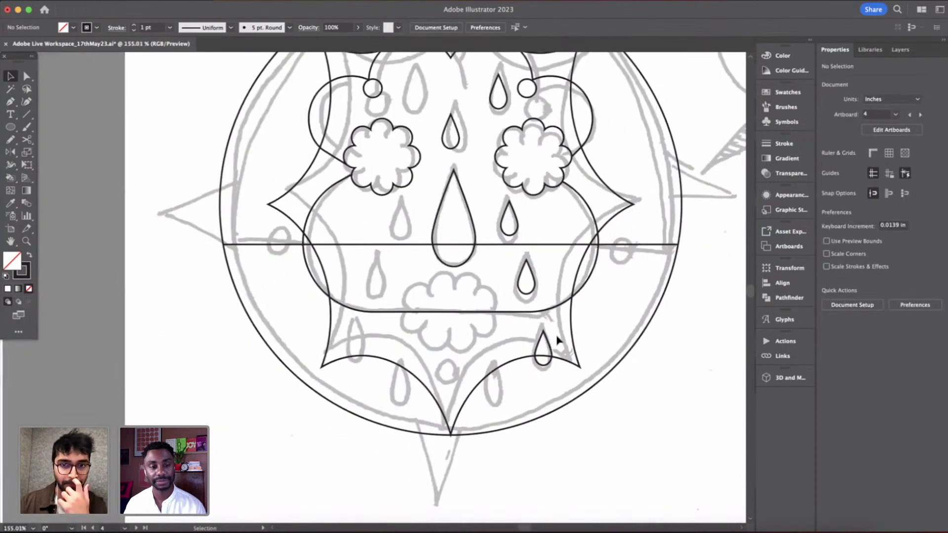
pyautogui.click(559, 382)
pyautogui.keyDown('shift'); pyautogui.click(543, 320); pyautogui.keyUp('shift')
pyautogui.scroll(3, 546, 316)
pyautogui.hscroll(-2, 546, 316)
pyautogui.keyDown('shift'); pyautogui.click(553, 317); pyautogui.keyUp('shift')
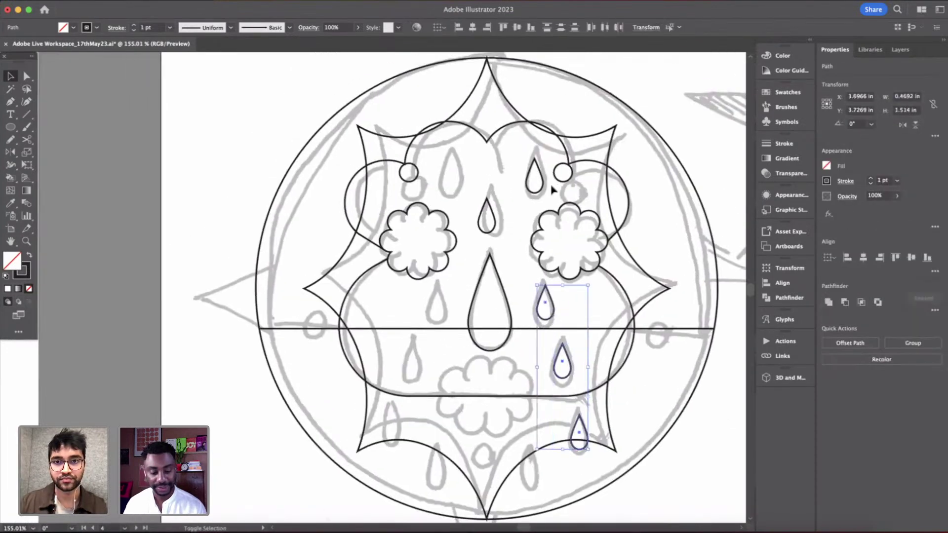
pyautogui.keyDown('shift'); pyautogui.click(540, 185); pyautogui.keyUp('shift')
pyautogui.press('a')
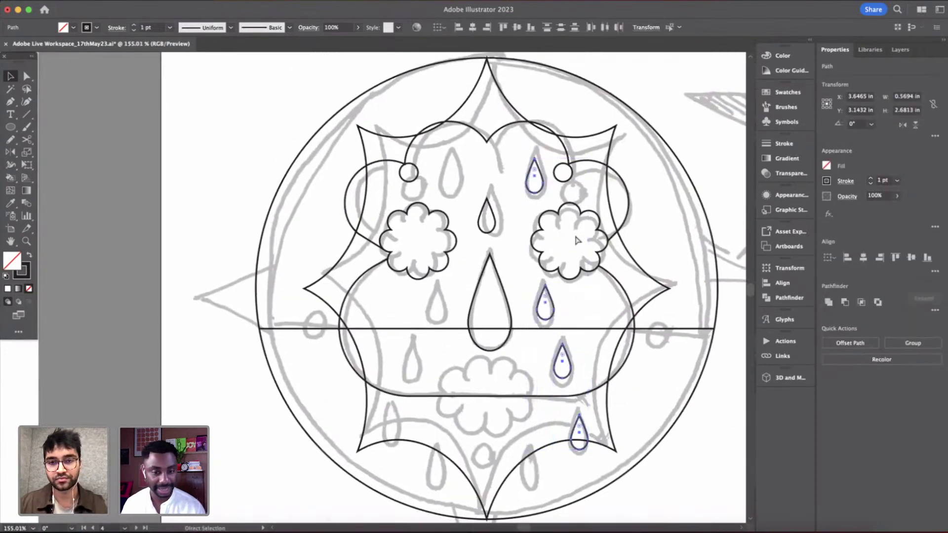
pyautogui.click(903, 125)
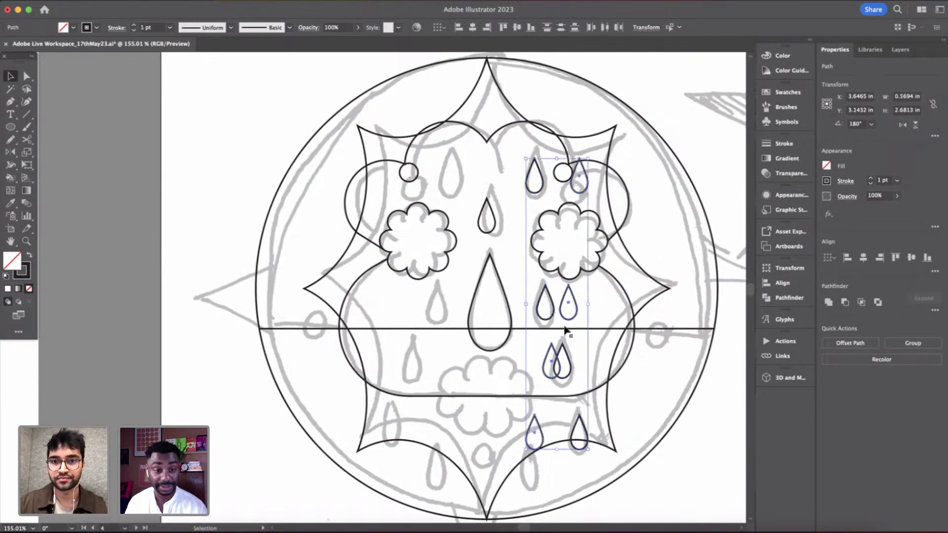
pyautogui.moveTo(565, 321); pyautogui.dragTo(439, 323)
pyautogui.click(574, 316)
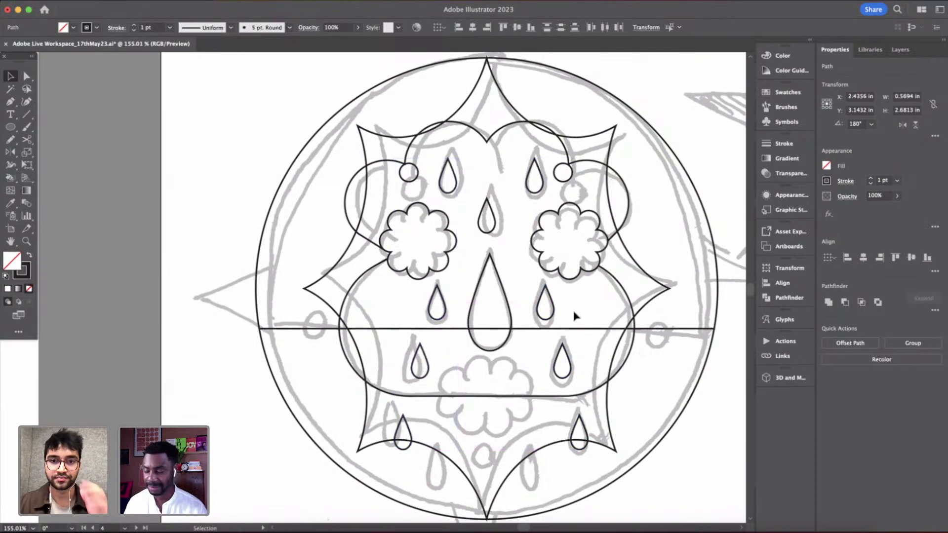
# - Duplicate the pair of teardrops on either side of the mouth straight down to the level of the lowest sketched drops
pyautogui.scroll(-3, 573, 316)
pyautogui.scroll(5, 561, 423)
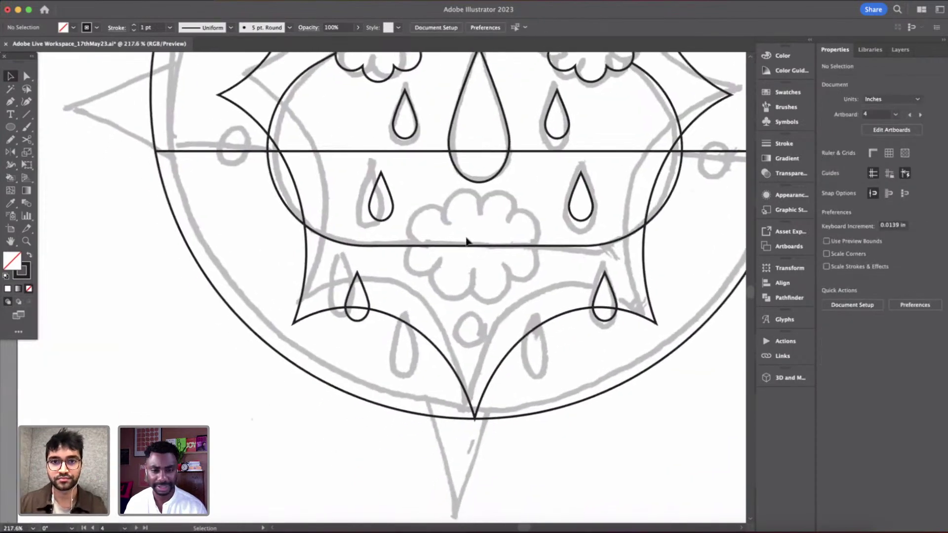
pyautogui.click(392, 213)
pyautogui.keyDown('shift'); pyautogui.click(584, 218); pyautogui.keyUp('shift')
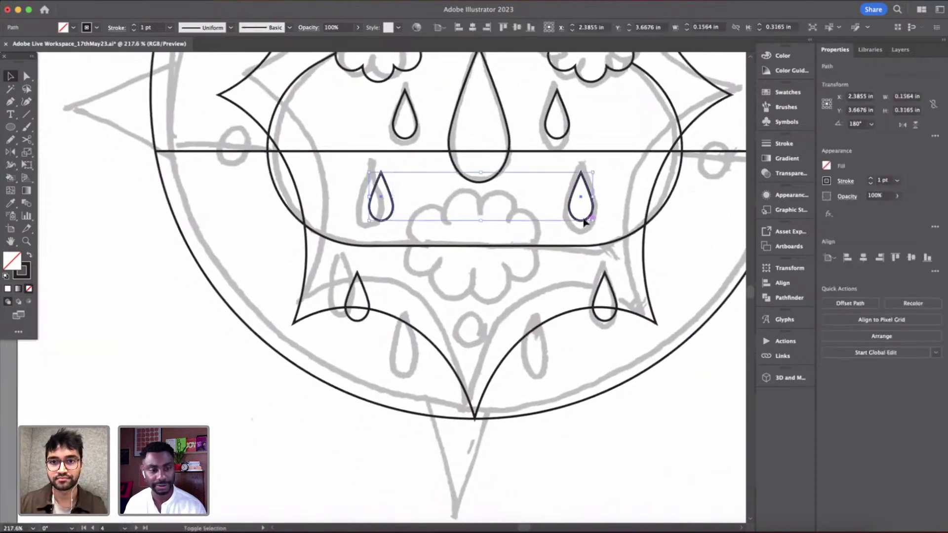
pyautogui.moveTo(589, 222); pyautogui.dragTo(615, 373)
# - Move the two lowest teardrops inward onto the sketched drops on either side of the chin point
pyautogui.click(533, 347)
pyautogui.moveTo(394, 364); pyautogui.dragTo(429, 362)
pyautogui.moveTo(572, 363); pyautogui.dragTo(524, 364)
pyautogui.click(572, 367)
pyautogui.scroll(-6, 573, 367)
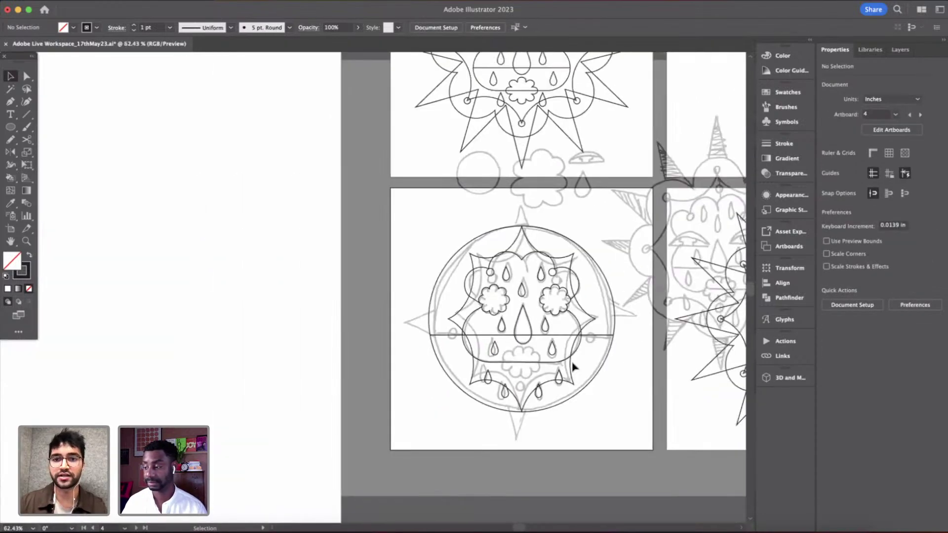
pyautogui.scroll(2, 575, 368)
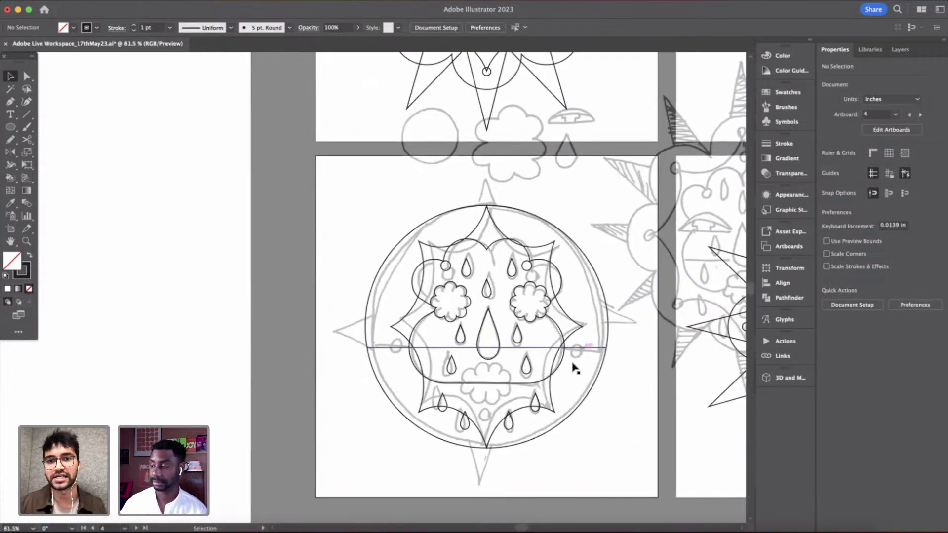
pyautogui.scroll(1, 574, 368)
pyautogui.scroll(4, 584, 349)
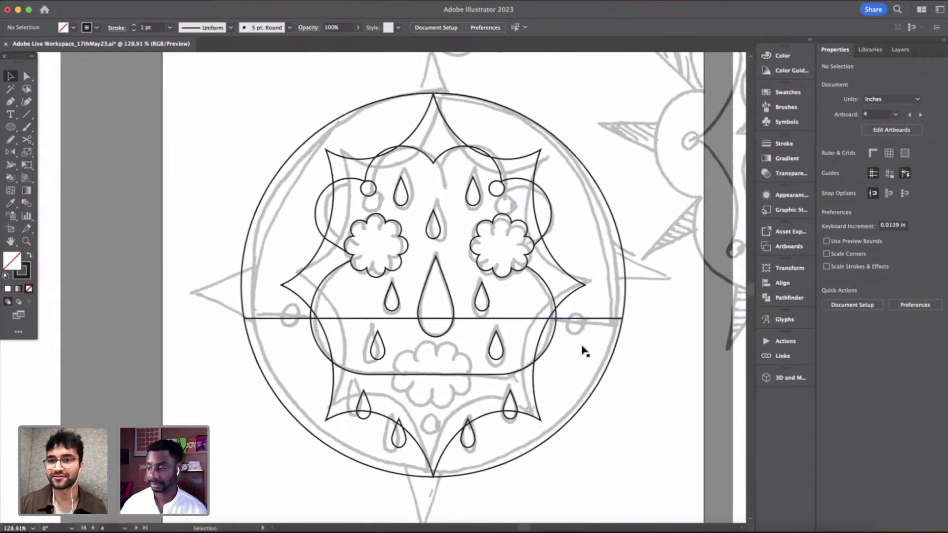
# - Try to reuse the flower-shaped mouth from the neighbouring sun-face artboard by pasting a copy on the skull artboard
pyautogui.scroll(-4, 584, 348)
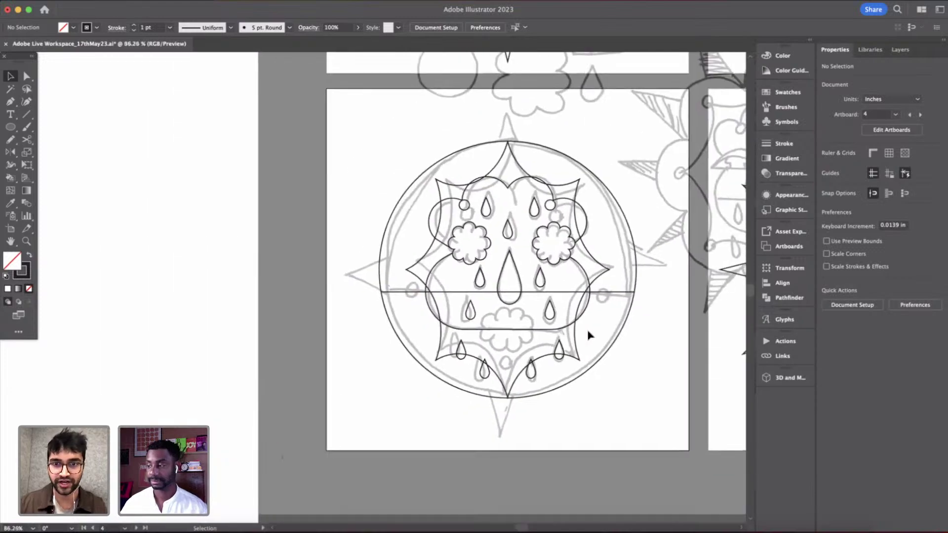
pyautogui.hscroll(3, 587, 336)
pyautogui.click(722, 352)
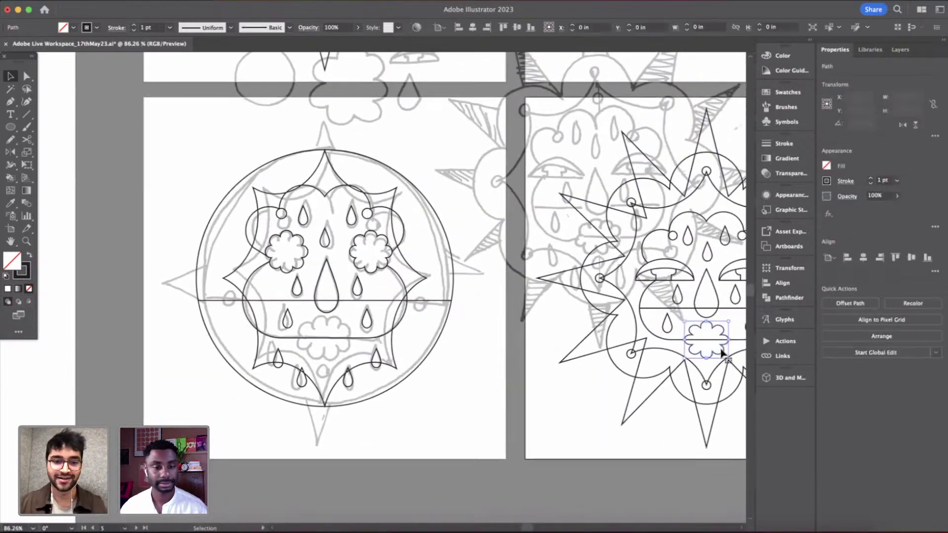
pyautogui.scroll(3, 444, 318)
pyautogui.scroll(2, 446, 322)
pyautogui.click(446, 354)
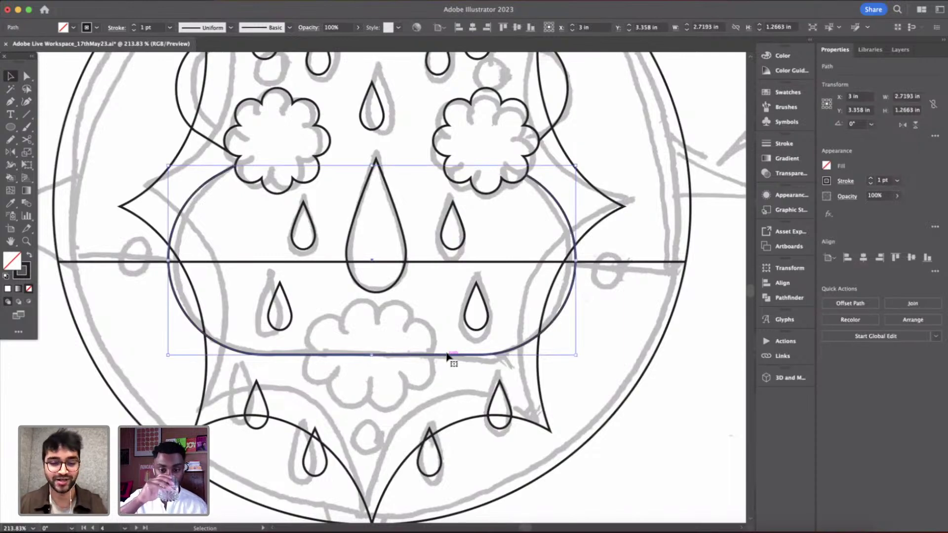
pyautogui.press('cmd+v')
pyautogui.scroll(1, 447, 358)
pyautogui.scroll(2, 410, 330)
pyautogui.press('Delete')
# - Duplicate the right flower eye onto the sketched flower mouth, centred on the jaw line at X 3 in, Y 3.9911 in
pyautogui.scroll(-5, 425, 409)
pyautogui.scroll(2, 462, 361)
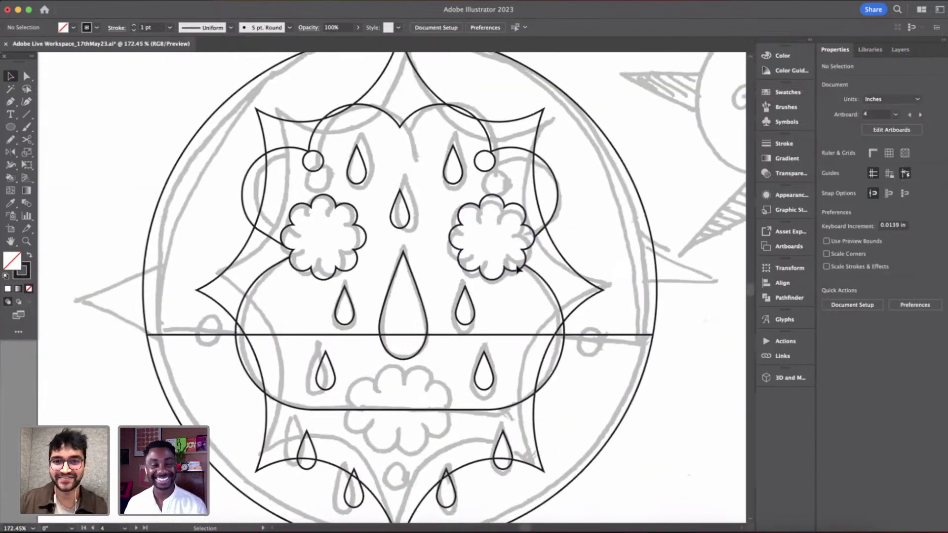
pyautogui.click(518, 270)
pyautogui.keyDown('alt'); pyautogui.moveTo(518, 271); pyautogui.dragTo(445, 439); pyautogui.keyUp('alt')
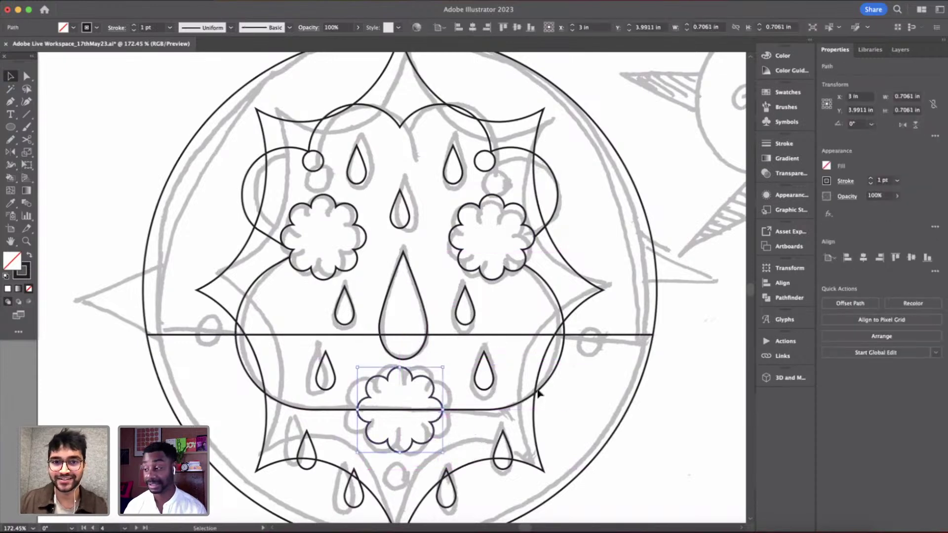
# - Hide the sketch layer, Layer 2, so that only the vector line art is displayed
pyautogui.click(599, 401)
pyautogui.scroll(-3, 599, 393)
pyautogui.scroll(-2, 517, 385)
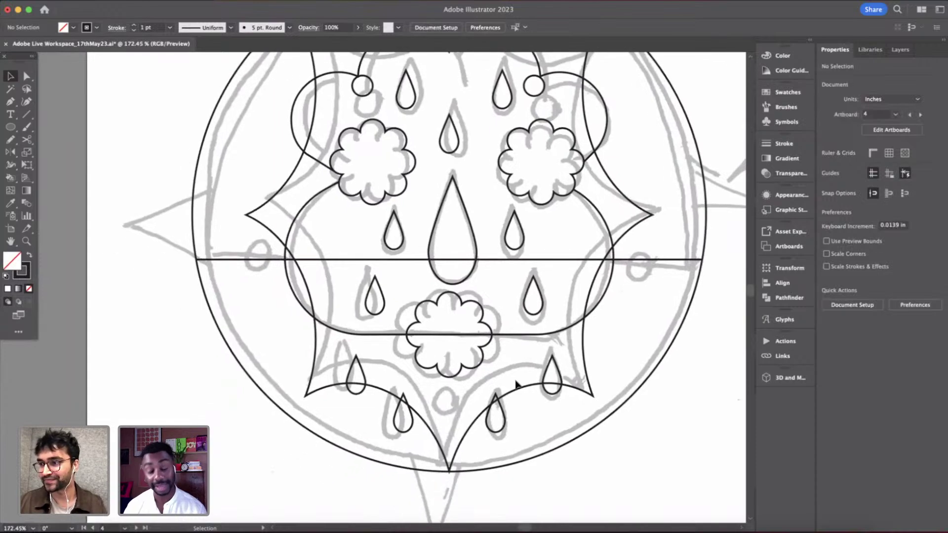
pyautogui.scroll(2, 517, 385)
pyautogui.scroll(-4, 547, 300)
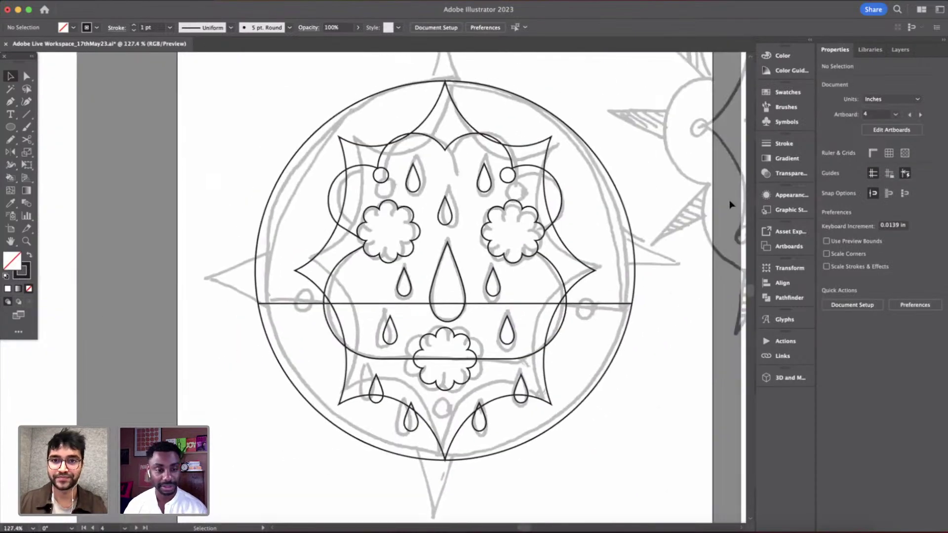
pyautogui.click(900, 49)
pyautogui.click(827, 78)
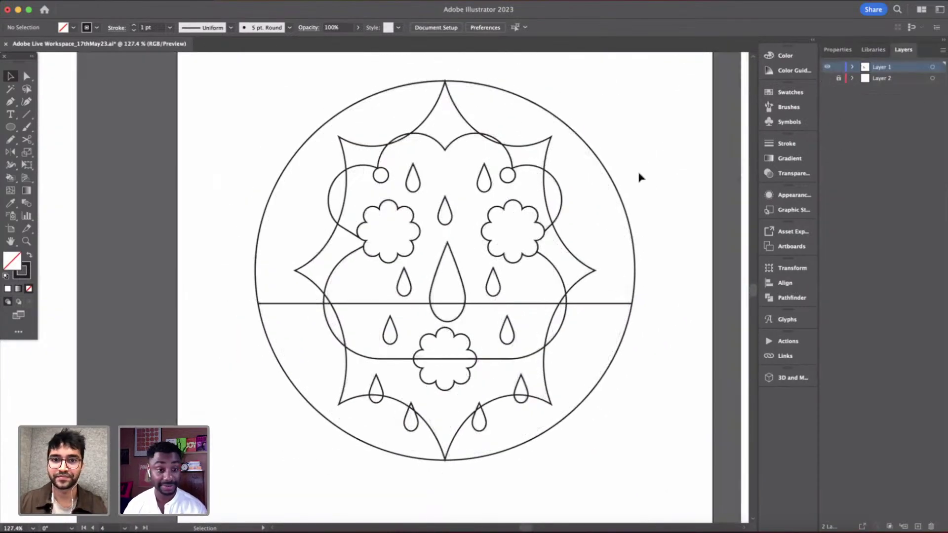
# - Enlarge the flower mouth slightly about its centre
pyautogui.scroll(-3, 531, 239)
pyautogui.scroll(8, 510, 329)
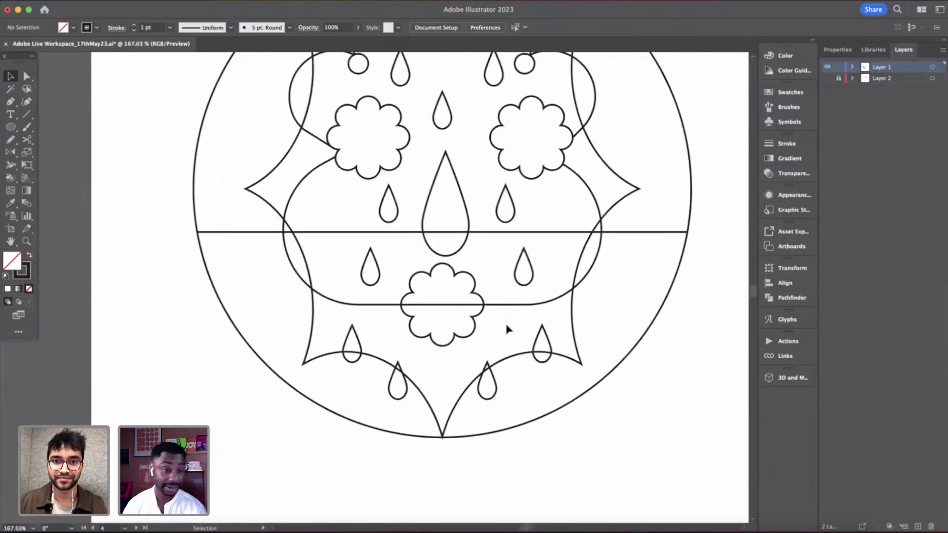
pyautogui.click(474, 337)
pyautogui.moveTo(487, 353); pyautogui.dragTo(495, 363)
pyautogui.click(533, 310)
# - Centre the large nose teardrop horizontally at X 3 in and raise it slightly to Y 3.0847 in
pyautogui.scroll(-3, 532, 310)
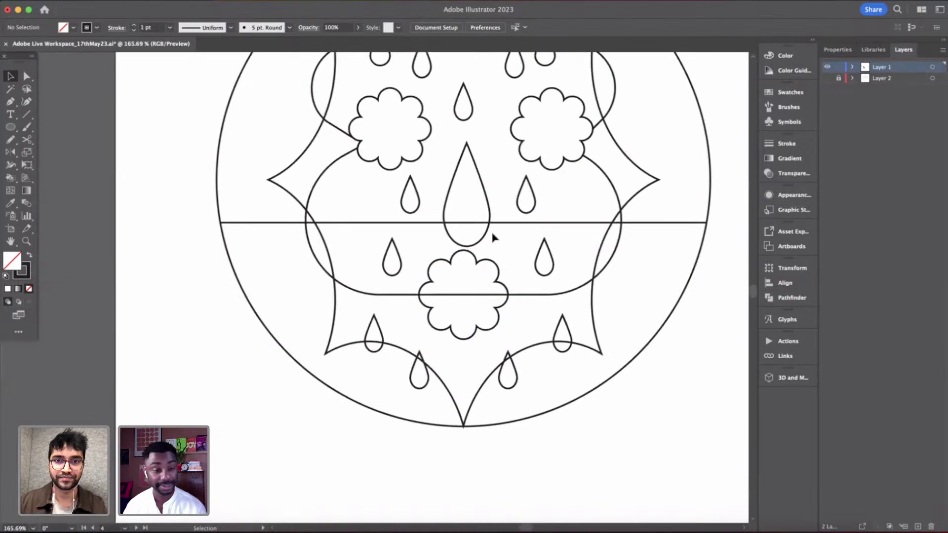
pyautogui.click(487, 238)
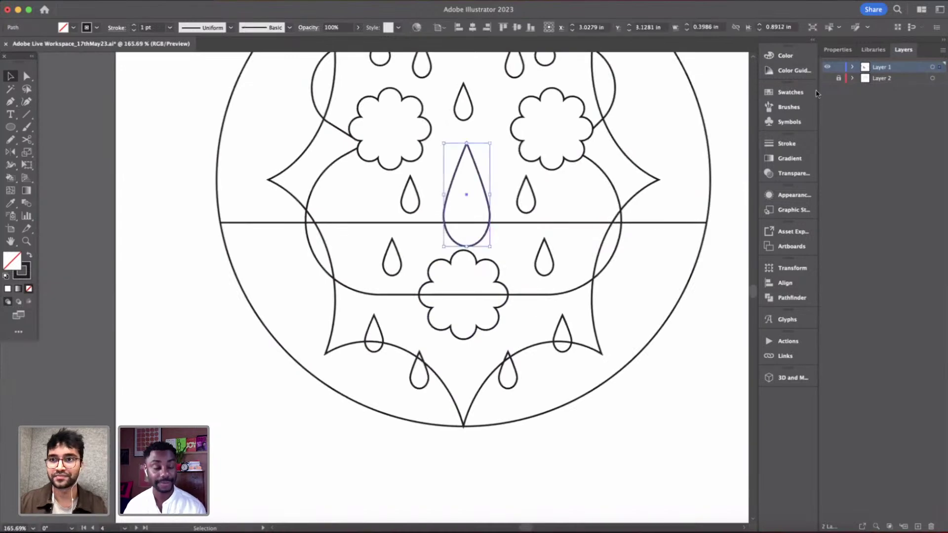
pyautogui.click(835, 50)
pyautogui.click(863, 258)
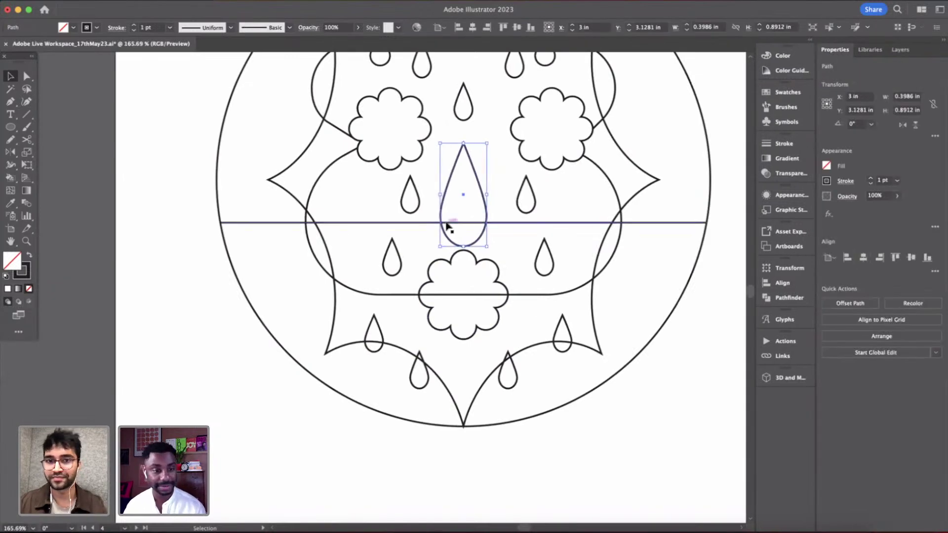
pyautogui.scroll(4, 448, 225)
pyautogui.moveTo(473, 250); pyautogui.dragTo(473, 242)
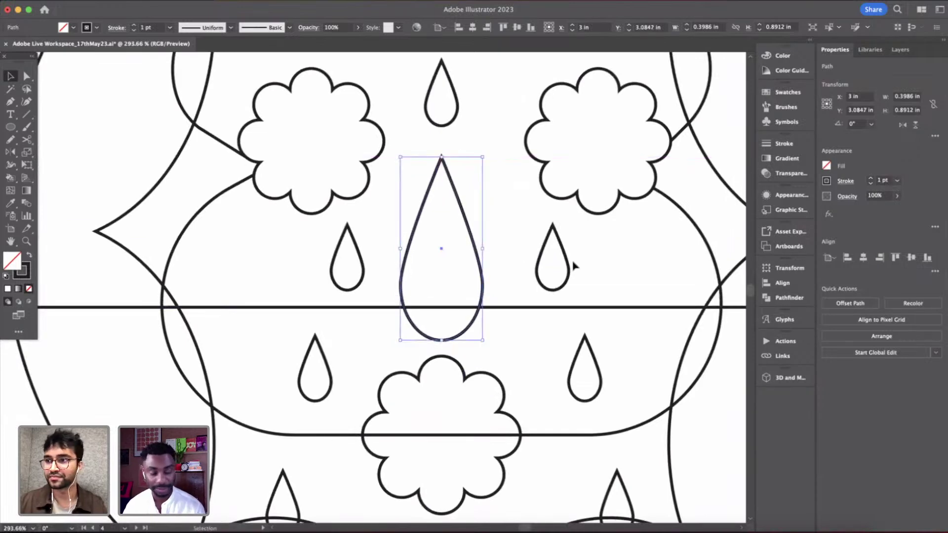
pyautogui.click(516, 279)
pyautogui.scroll(-5, 516, 280)
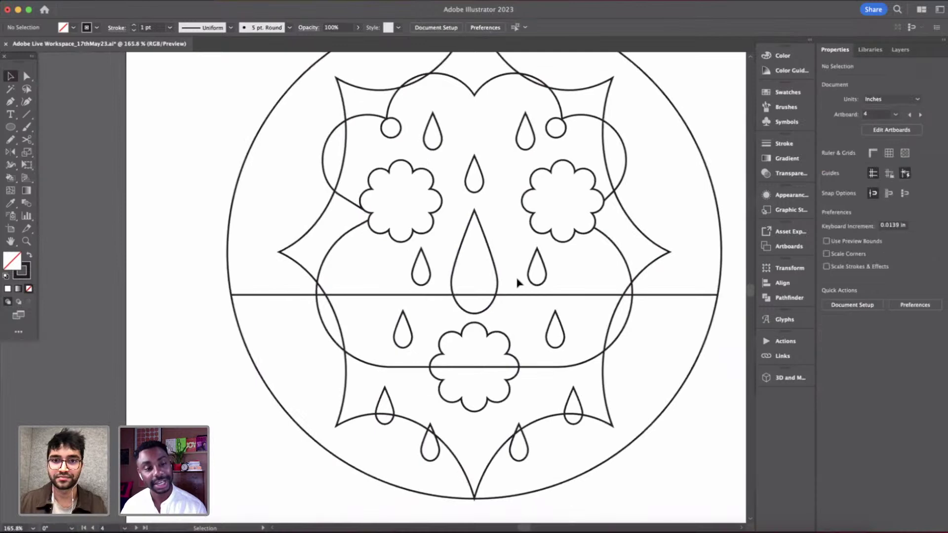
# - Group the two small teardrops on either side of the nose and centre the group horizontally at X 3 in
pyautogui.scroll(3, 517, 281)
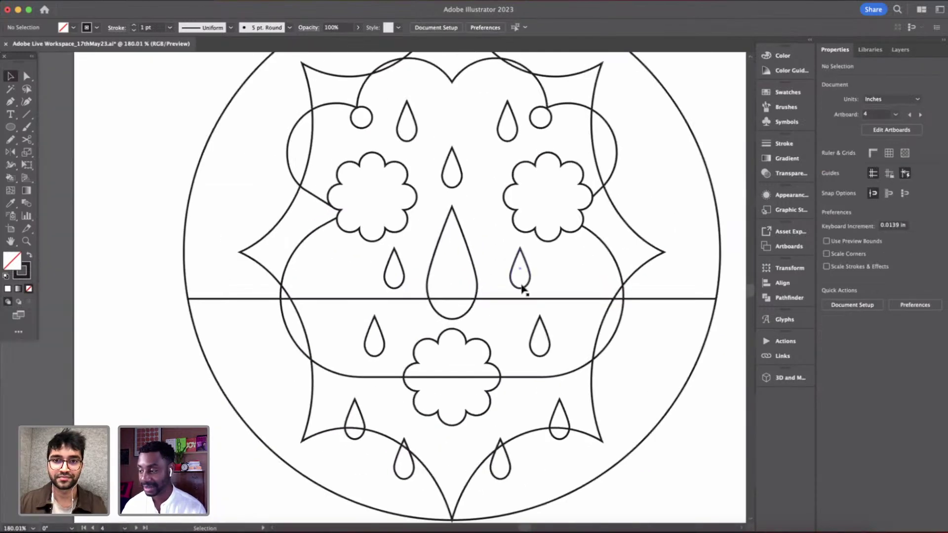
pyautogui.click(522, 286)
pyautogui.keyDown('shift'); pyautogui.click(403, 276); pyautogui.keyUp('shift')
pyautogui.click(913, 343)
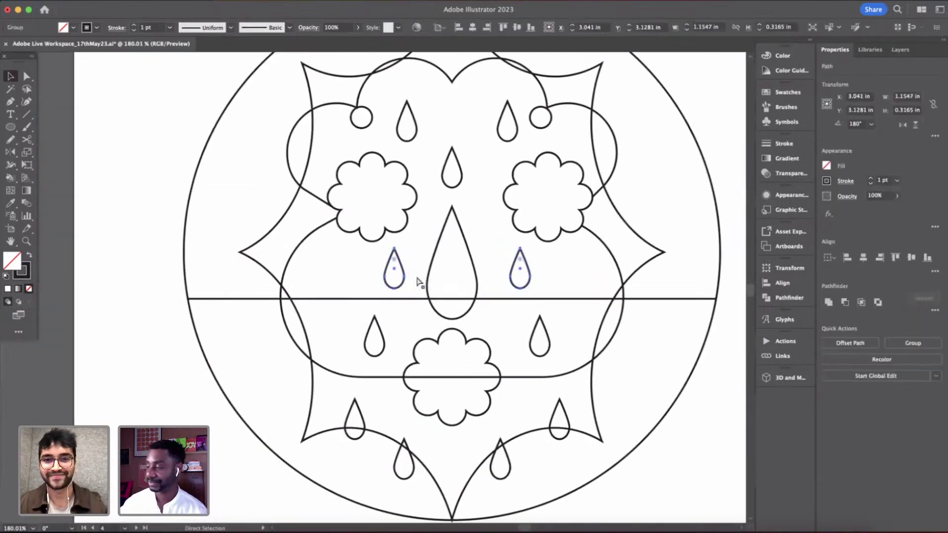
pyautogui.click(862, 259)
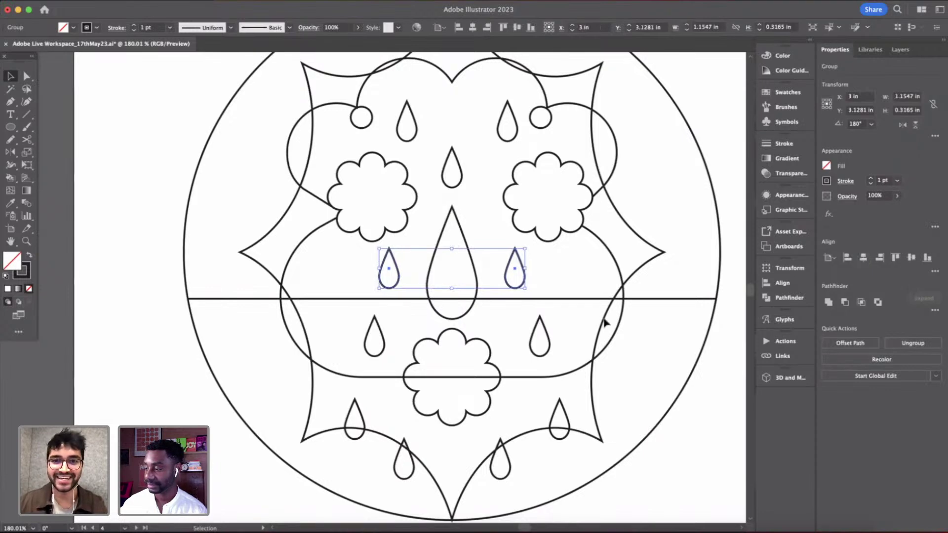
pyautogui.click(546, 342)
pyautogui.click(552, 345)
pyautogui.keyDown('shift'); pyautogui.click(384, 343); pyautogui.keyUp('shift')
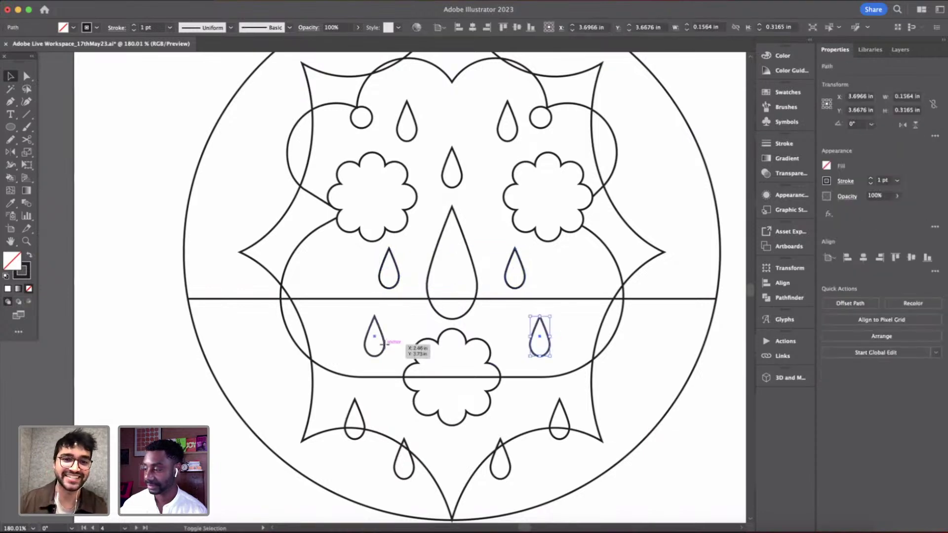
pyautogui.click(425, 351)
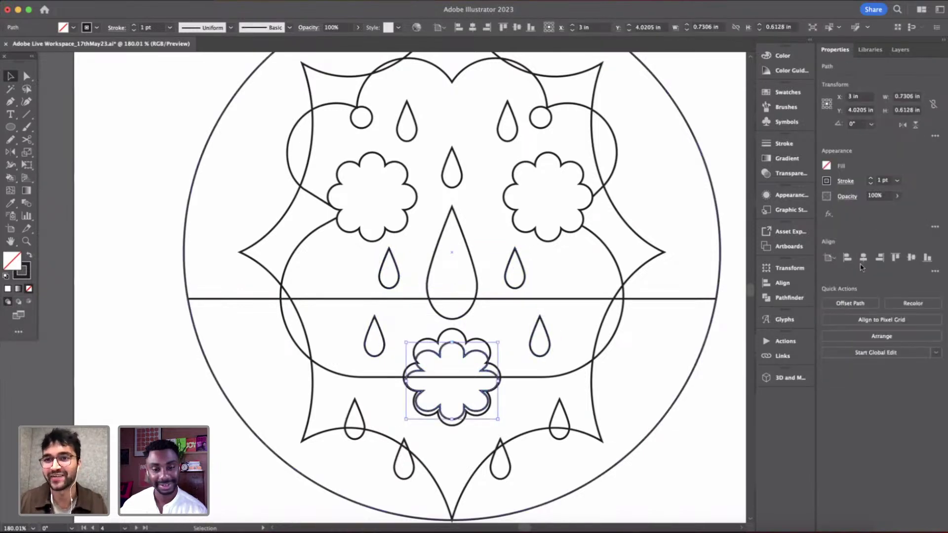
pyautogui.scroll(-2, 508, 335)
pyautogui.click(509, 339)
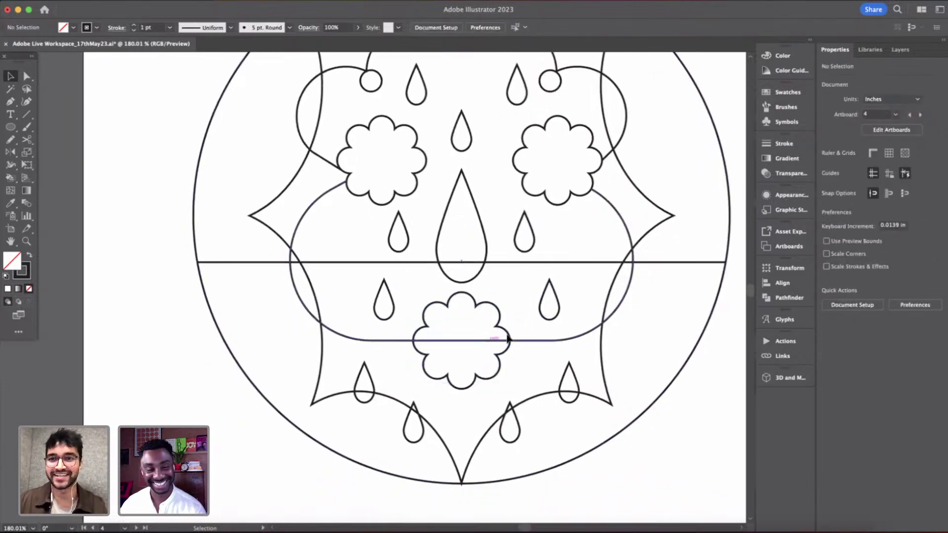
# - Group the two outer teardrops on the arcs below the mouth and centre the group horizontally at X 3 in
pyautogui.scroll(3, 398, 428)
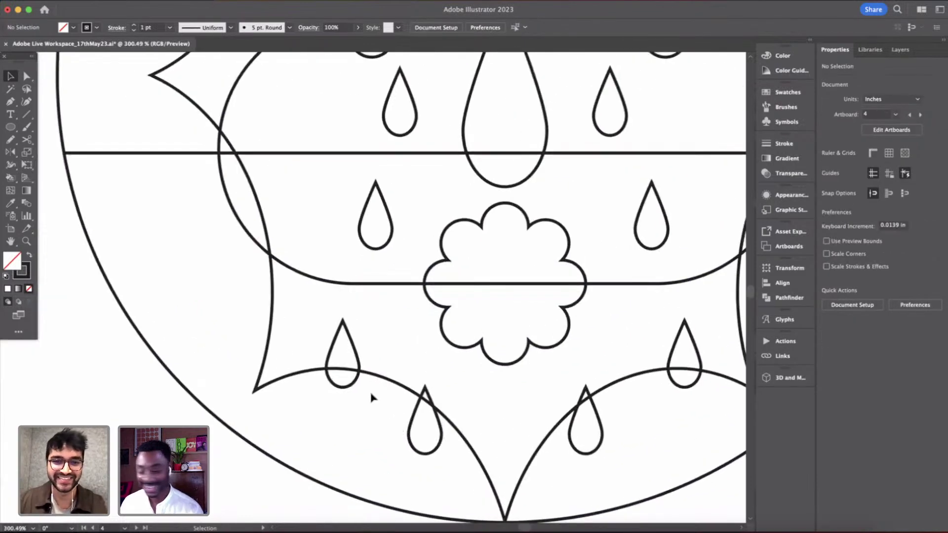
pyautogui.click(353, 355)
pyautogui.keyDown('shift'); pyautogui.click(691, 347); pyautogui.keyUp('shift')
pyautogui.press('super+g')
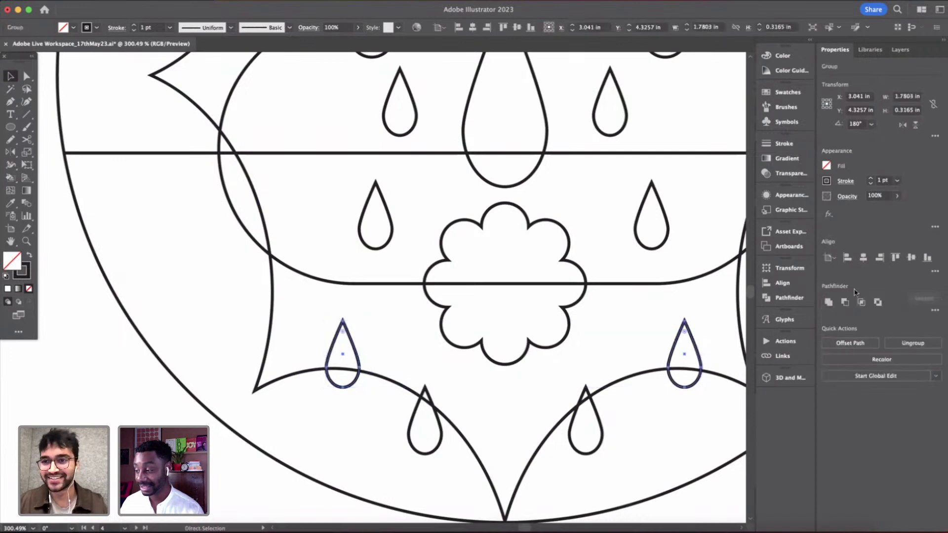
pyautogui.click(864, 258)
# - Group the two lowest teardrops on either side of the chin point and move the group up slightly
pyautogui.scroll(-2, 582, 313)
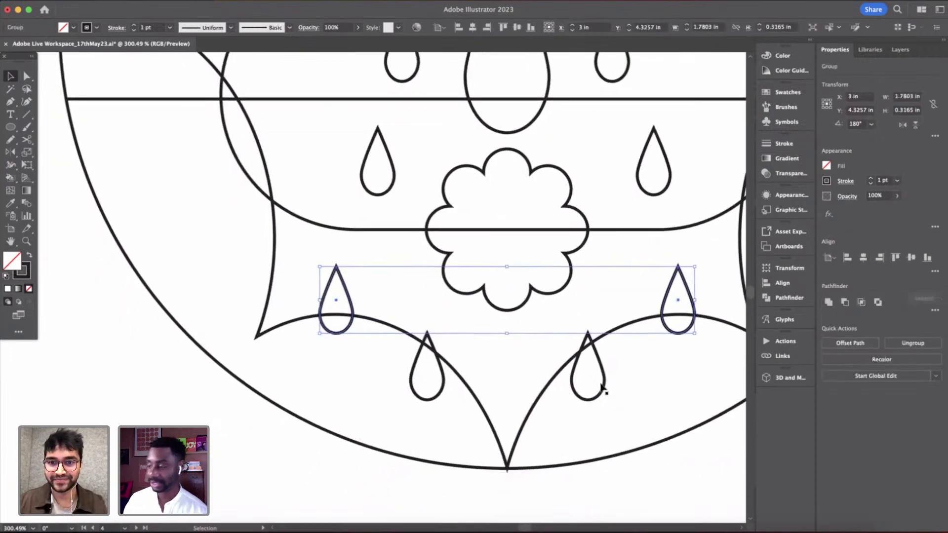
pyautogui.click(605, 388)
pyautogui.keyDown('shift'); pyautogui.click(443, 380); pyautogui.keyUp('shift')
pyautogui.press('super+g')
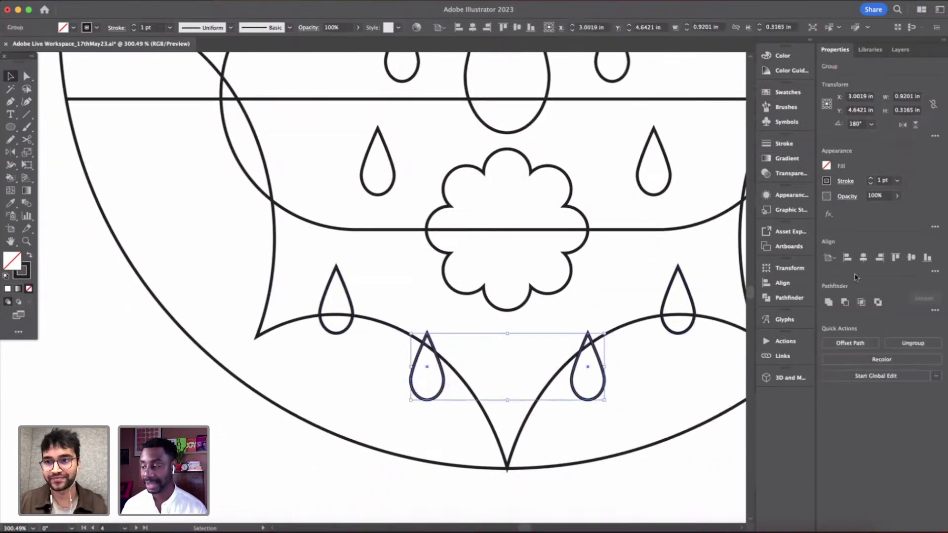
pyautogui.moveTo(603, 383); pyautogui.dragTo(603, 371)
pyautogui.click(650, 367)
pyautogui.scroll(-3, 650, 366)
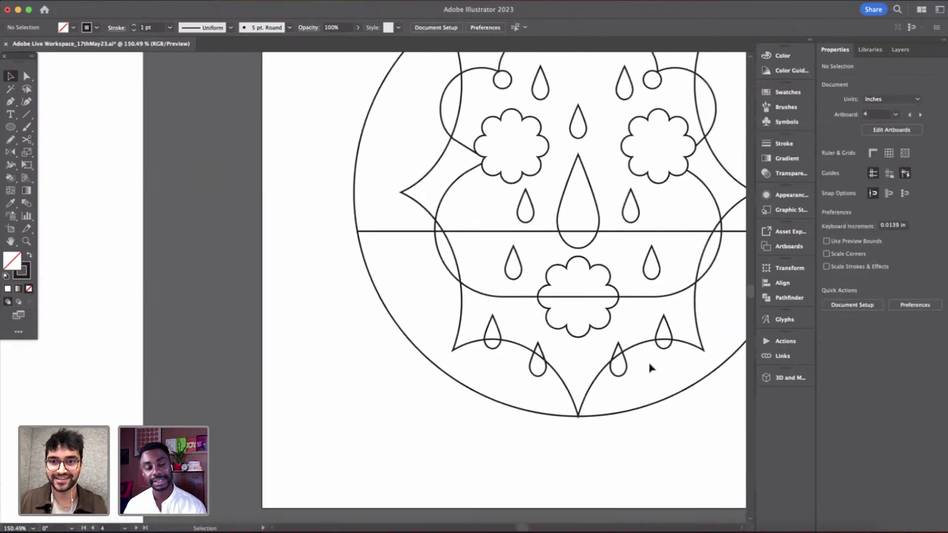
# - Stretch the cloud-shaped head outline upward to a height of 1.2449 in
pyautogui.hscroll(3, 650, 366)
pyautogui.scroll(2, 649, 367)
pyautogui.scroll(5, 535, 223)
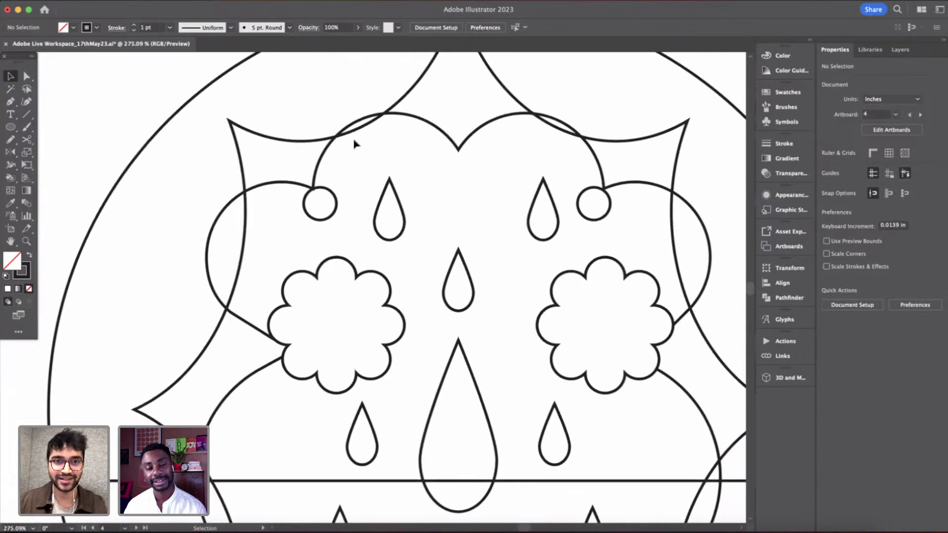
pyautogui.scroll(-8, 354, 144)
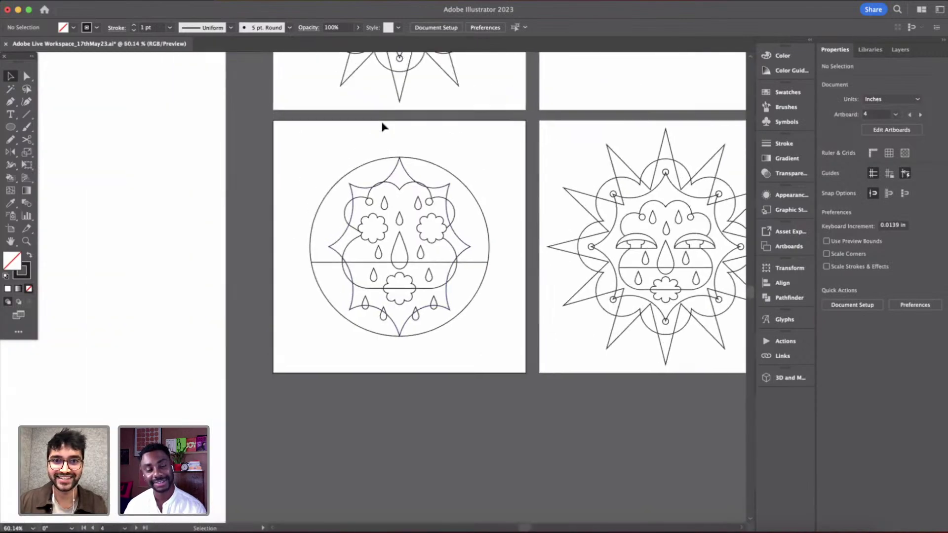
pyautogui.scroll(6, 428, 195)
pyautogui.click(378, 209)
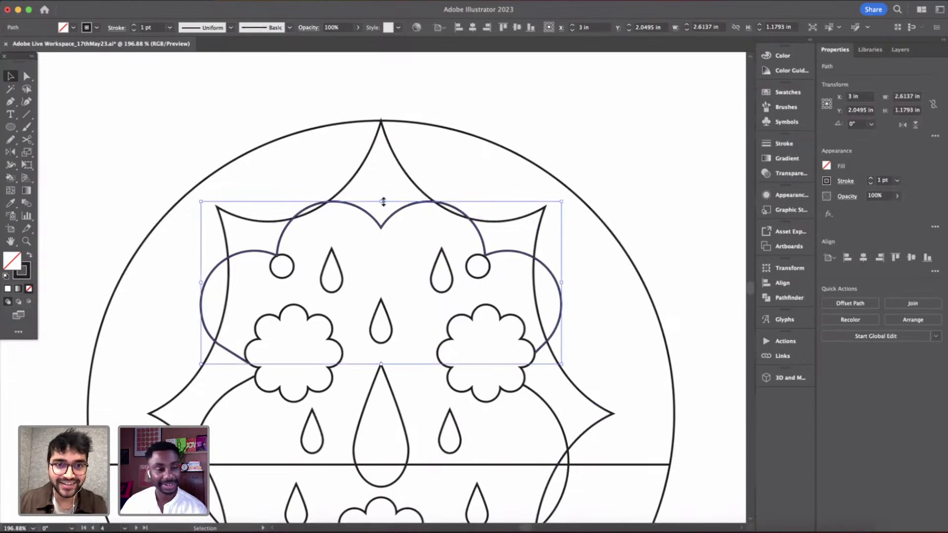
pyautogui.moveTo(383, 203); pyautogui.dragTo(383, 195)
pyautogui.click(572, 282)
# - Group the two flower eyes and centre the group horizontally on the artboard
pyautogui.scroll(-7, 572, 284)
pyautogui.scroll(4, 574, 285)
pyautogui.scroll(2, 438, 286)
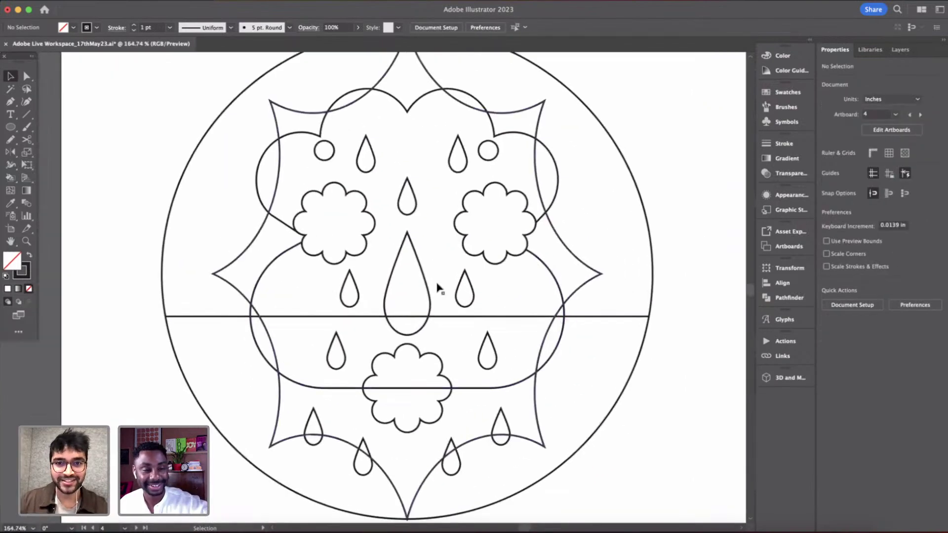
pyautogui.scroll(2, 438, 286)
pyautogui.click(500, 263)
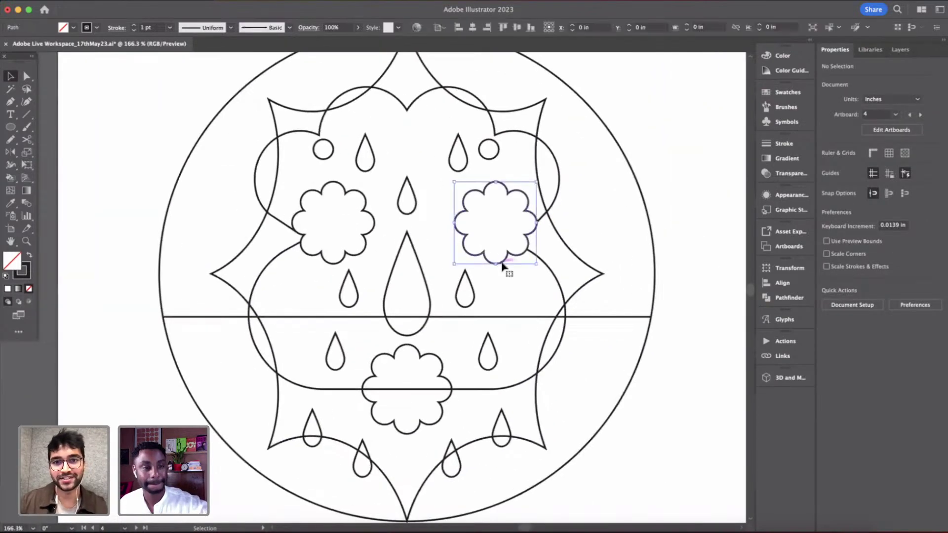
pyautogui.keyDown('shift'); pyautogui.click(371, 233); pyautogui.keyUp('shift')
pyautogui.press('super+g')
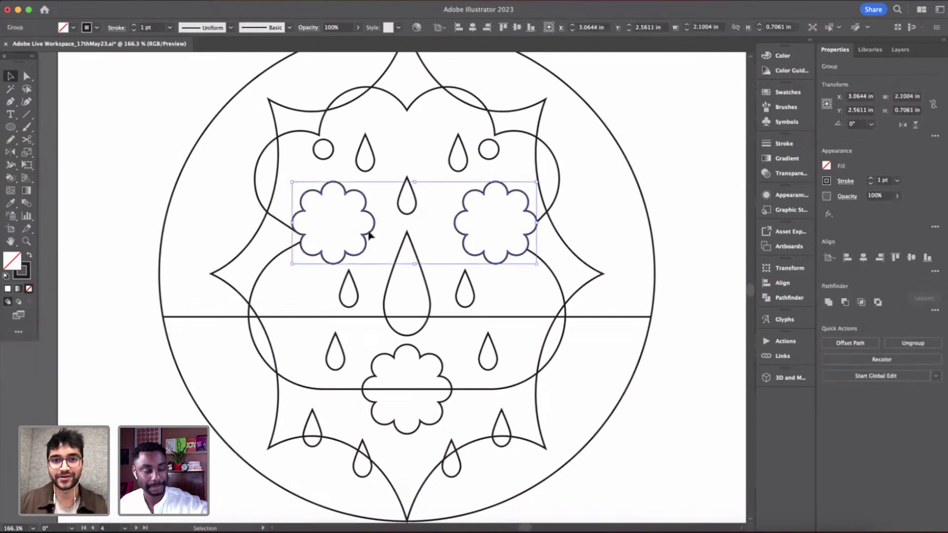
pyautogui.click(862, 259)
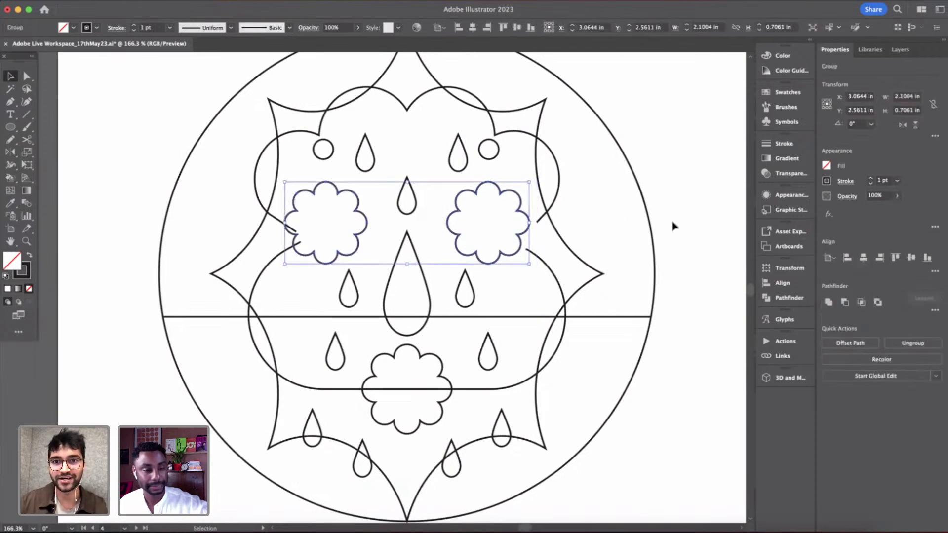
pyautogui.click(586, 201)
# - Move the cloud outline's right end point onto the edge of the right flower eye, at X 4.1146 in, Y 2.5568 in
pyautogui.scroll(-3, 586, 203)
pyautogui.scroll(3, 568, 197)
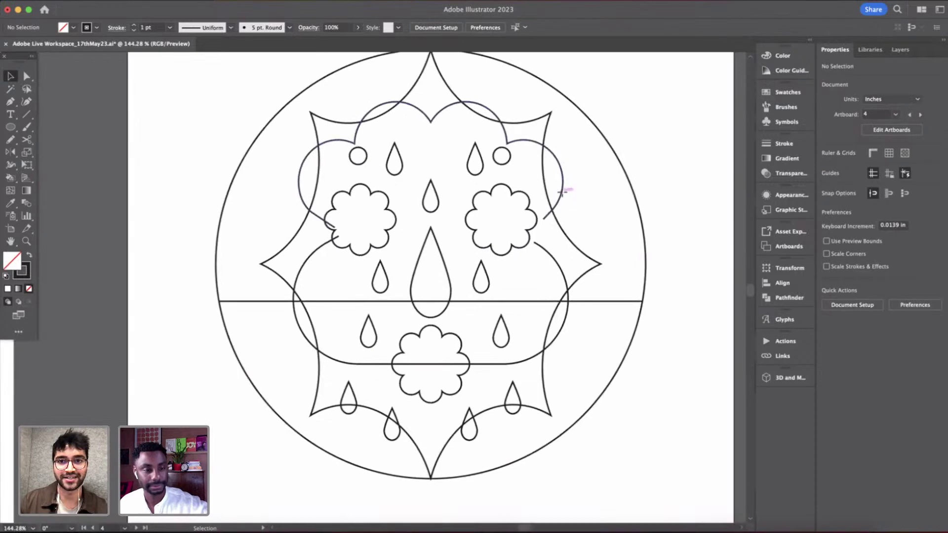
pyautogui.click(563, 191)
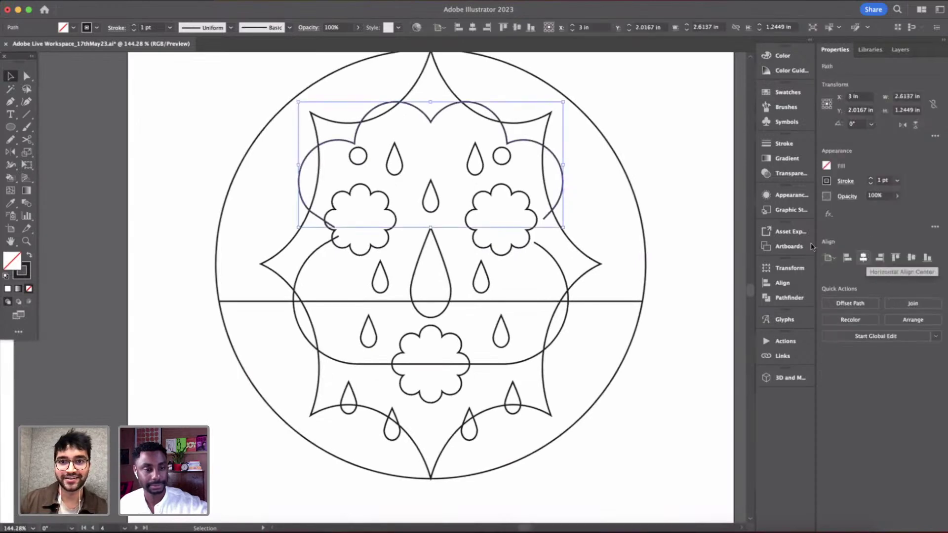
pyautogui.scroll(5, 502, 205)
pyautogui.press('a')
pyautogui.click(589, 214)
pyautogui.click(587, 237)
pyautogui.moveTo(587, 236); pyautogui.dragTo(576, 237)
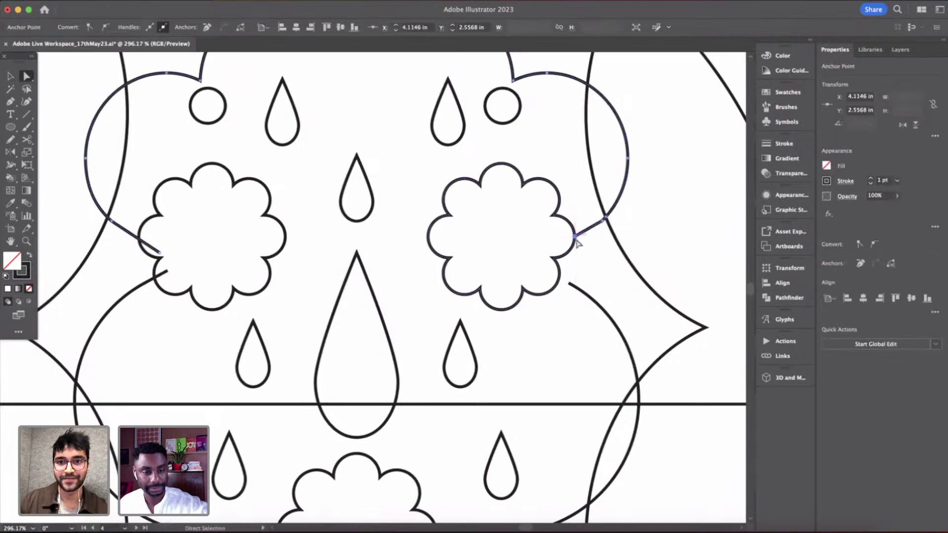
# - Round the cloud outline's corner just outside the right flower eye with a 0.1809 in radius
pyautogui.click(607, 217)
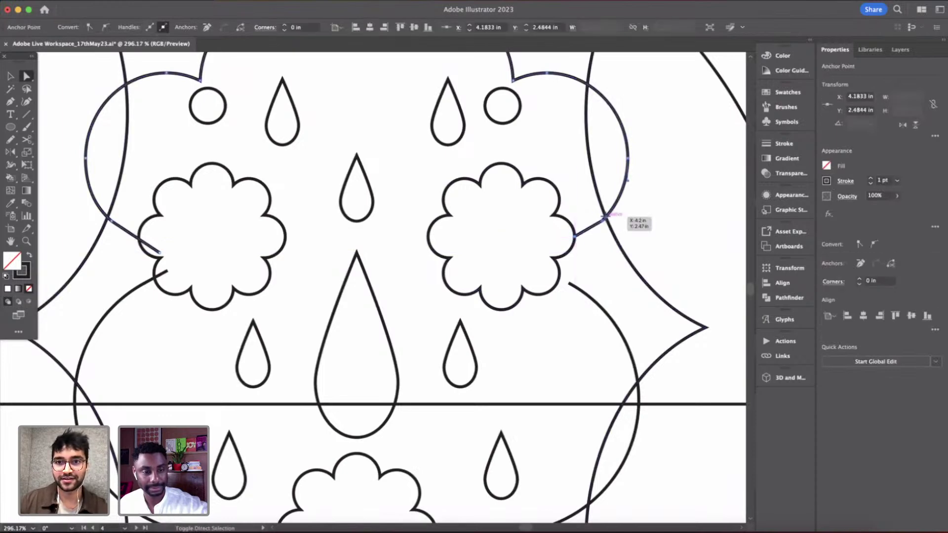
pyautogui.keyDown('shift'); pyautogui.click(606, 216); pyautogui.keyUp('shift')
pyautogui.moveTo(597, 215); pyautogui.dragTo(460, 93)
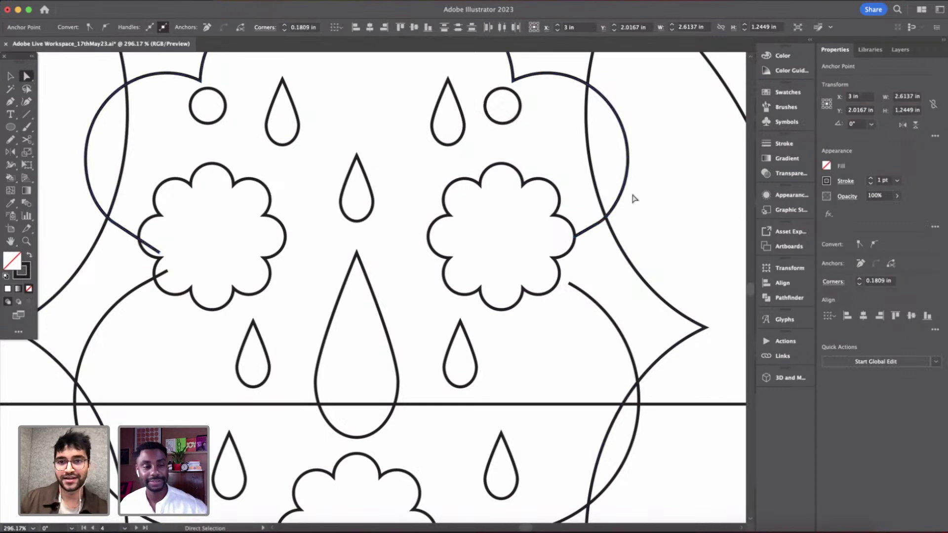
pyautogui.click(635, 198)
# - Trim the cloud outline's left end to the left flower eye's edge by adding an anchor at X 1.9498 in, Y 2.573 in and deleting the end point
pyautogui.scroll(-5, 632, 198)
pyautogui.scroll(5, 296, 226)
pyautogui.scroll(4, 499, 217)
pyautogui.scroll(-6, 498, 219)
pyautogui.press('v')
pyautogui.click(717, 310)
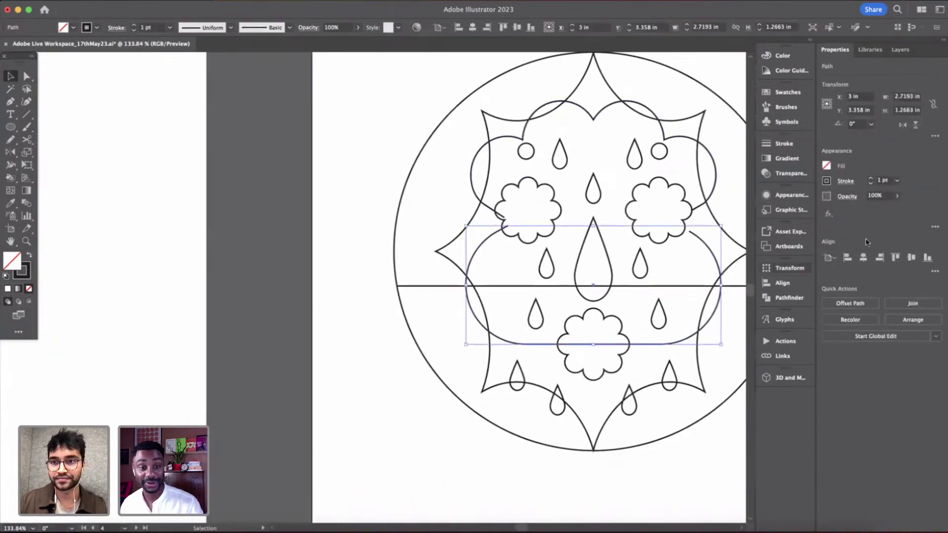
pyautogui.scroll(8, 518, 233)
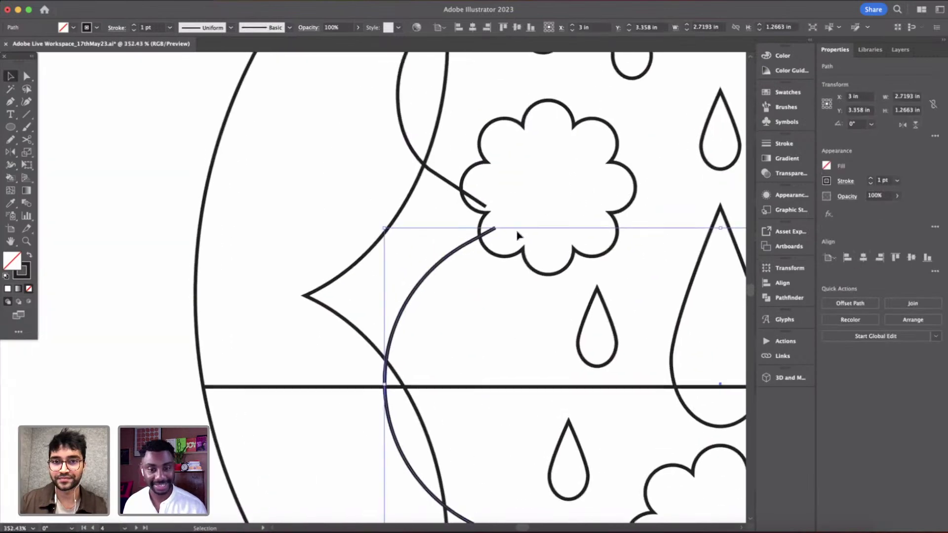
pyautogui.press('a')
pyautogui.click(567, 412)
pyautogui.press('p')
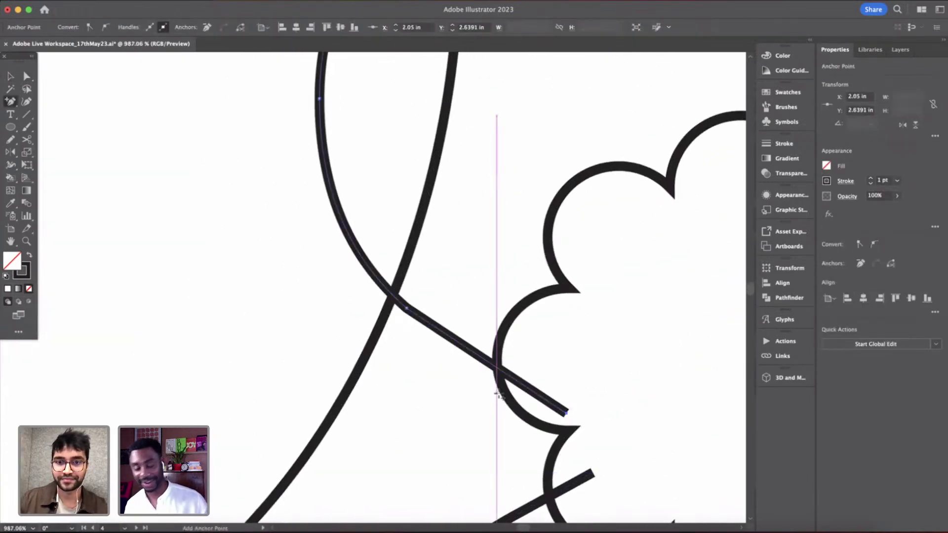
pyautogui.click(497, 368)
pyautogui.press('a')
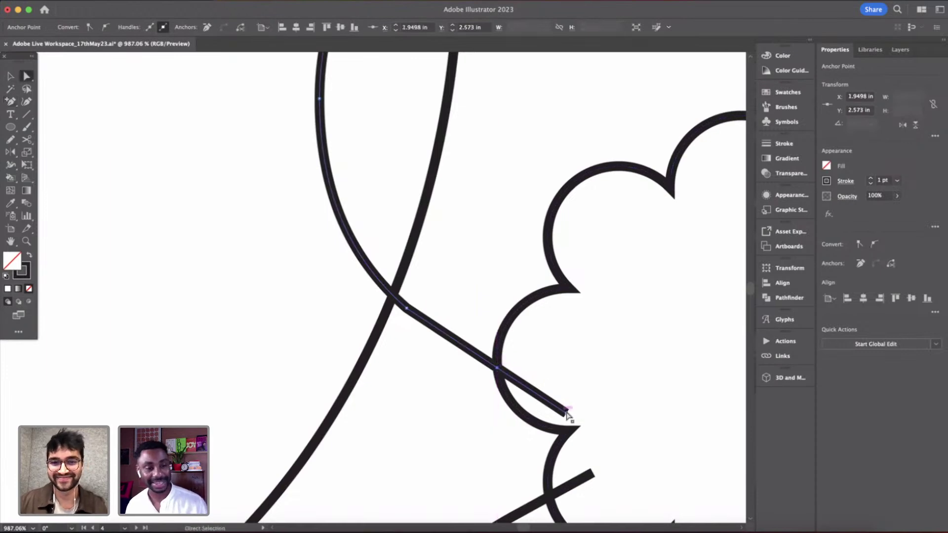
pyautogui.click(566, 414)
pyautogui.press('Delete')
# - Add an anchor where the jaw outline's left end crosses the left flower eye's edge and delete the overhanging end point
pyautogui.scroll(-1, 567, 416)
pyautogui.scroll(-3, 568, 417)
pyautogui.hscroll(2, 568, 418)
pyautogui.press('p')
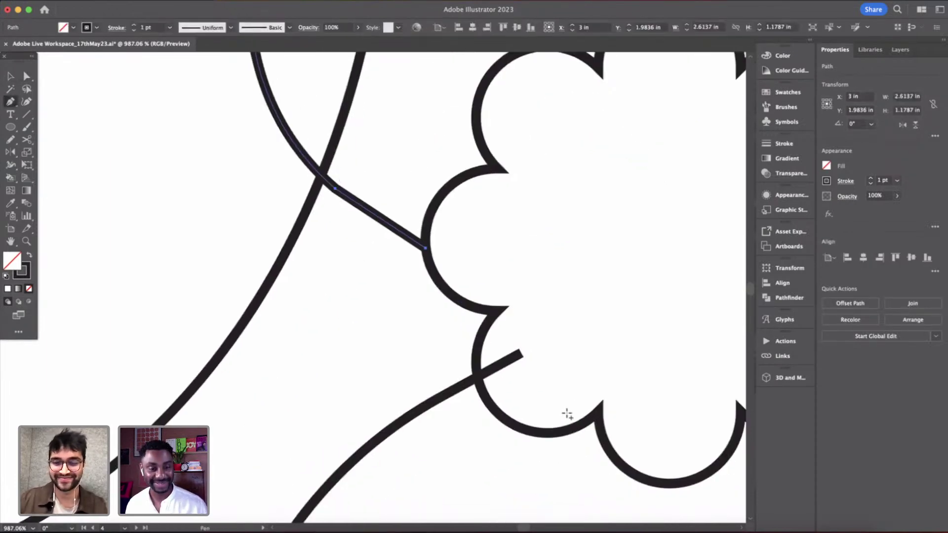
pyautogui.click(471, 378)
pyautogui.press('a')
pyautogui.click(521, 355)
pyautogui.press('Delete')
# - Extend the jaw outline's right end with the Pen tool to the right flower eye's edge at X 3.9747 in, Y 2.7595 in
pyautogui.scroll(-6, 522, 356)
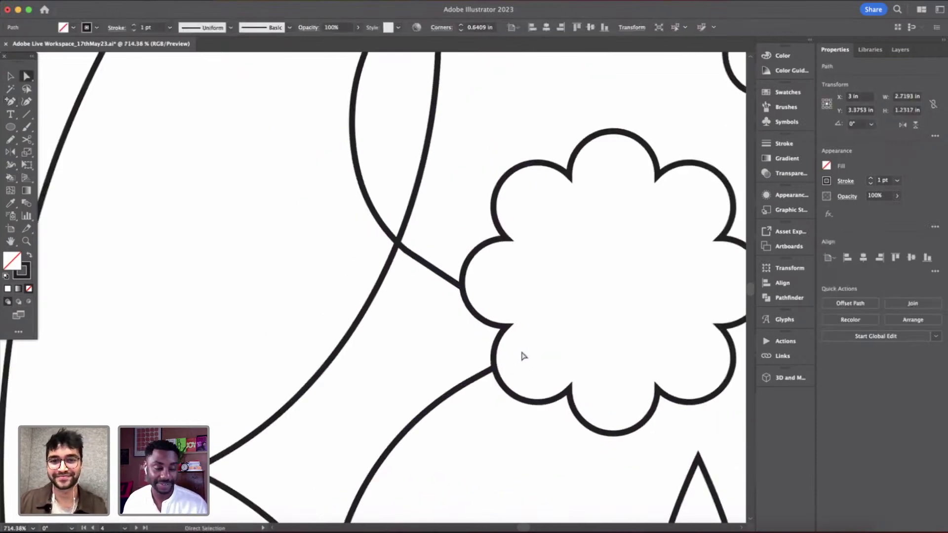
pyautogui.scroll(6, 522, 355)
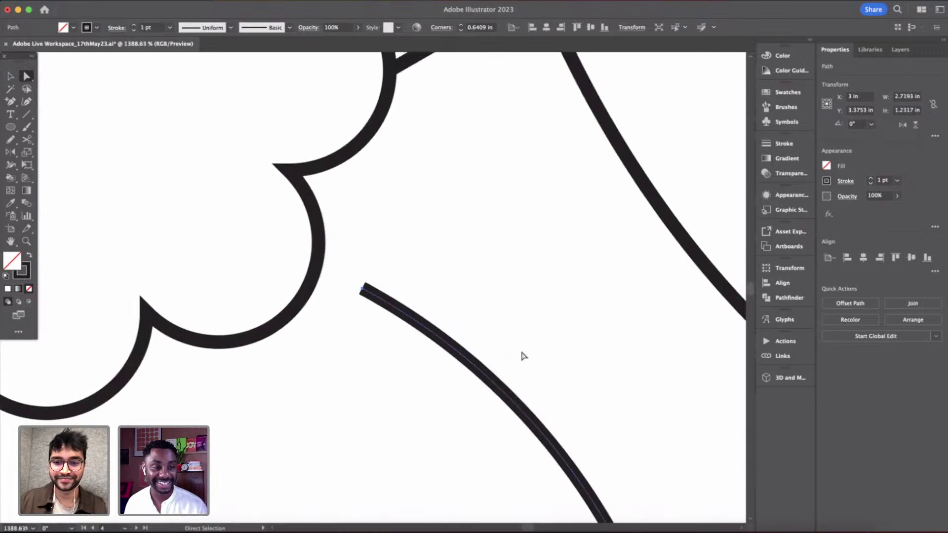
pyautogui.press('p')
pyautogui.click(363, 290)
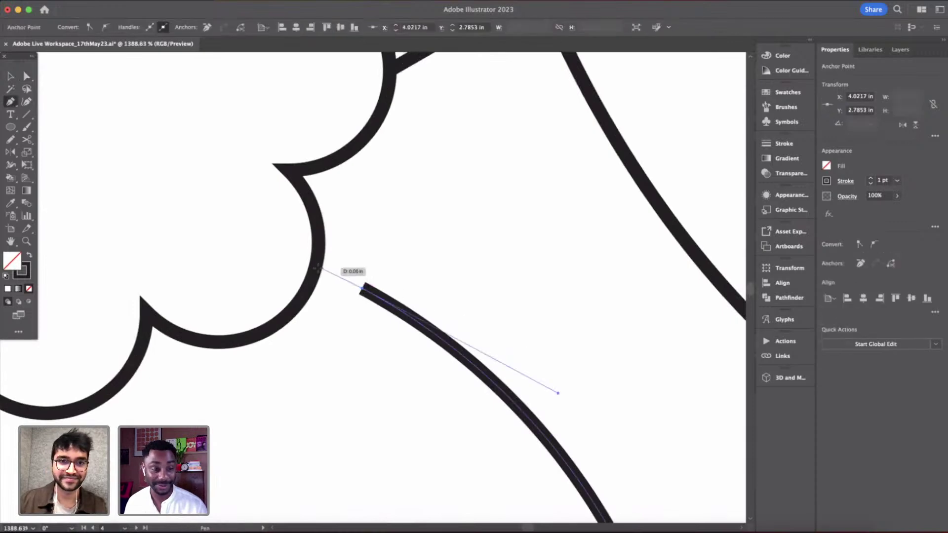
pyautogui.click(320, 266)
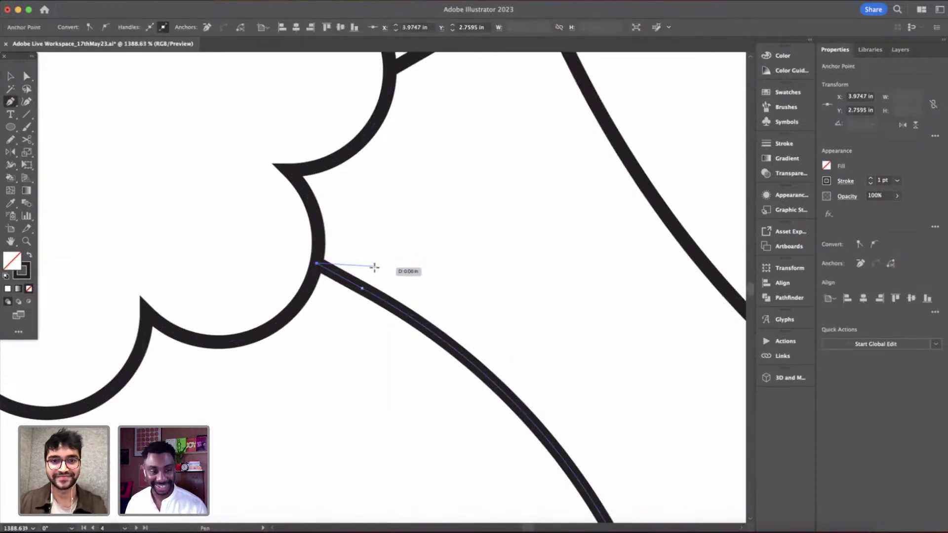
pyautogui.scroll(3, 385, 267)
pyautogui.press('a')
pyautogui.click(279, 261)
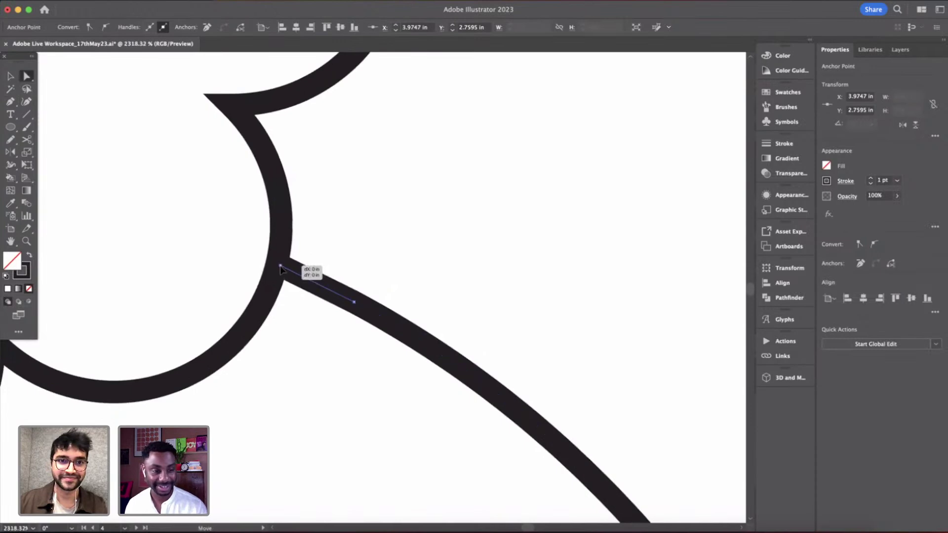
pyautogui.press('v')
pyautogui.click(481, 266)
pyautogui.scroll(-12, 481, 266)
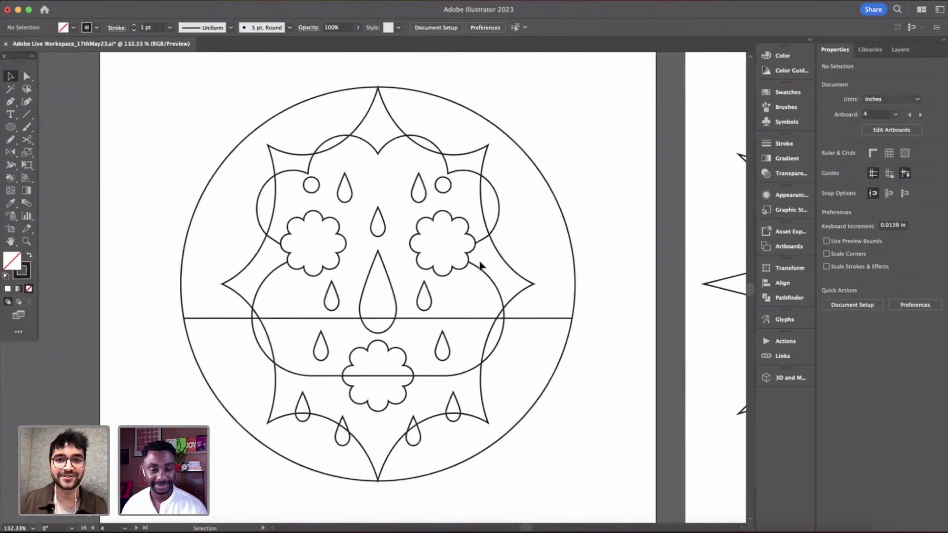
pyautogui.scroll(-1, 480, 265)
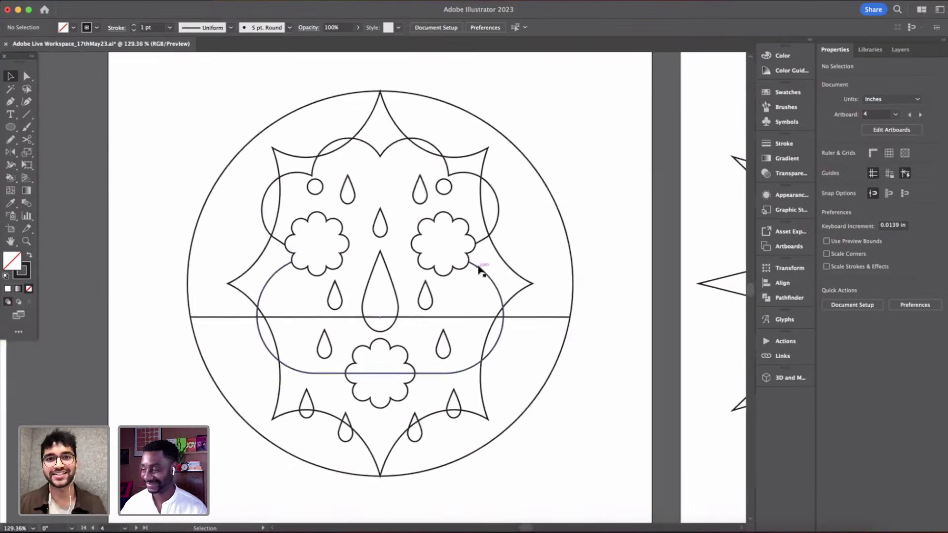
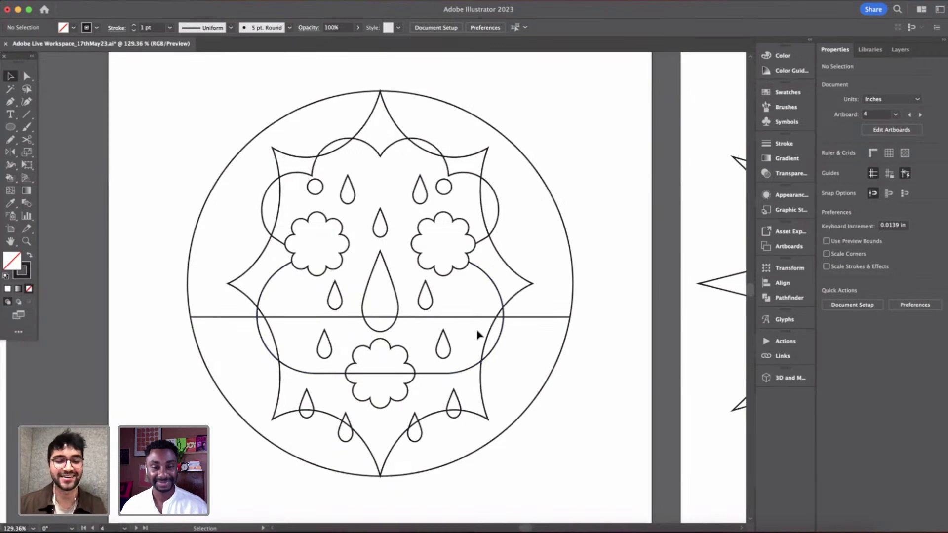
# - Nudge the lowest pair of teardrops, beneath the mouth flower, slightly upward
pyautogui.scroll(3, 398, 349)
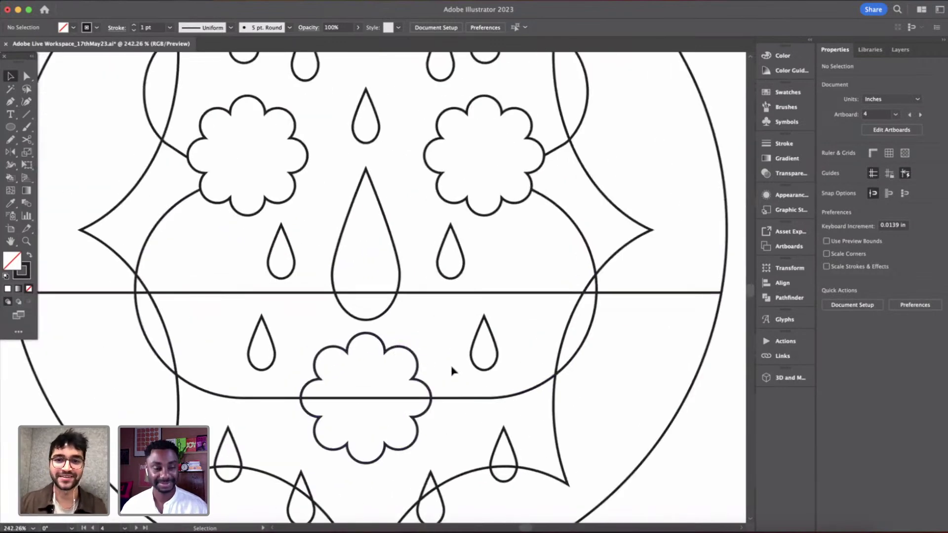
pyautogui.scroll(-3, 451, 370)
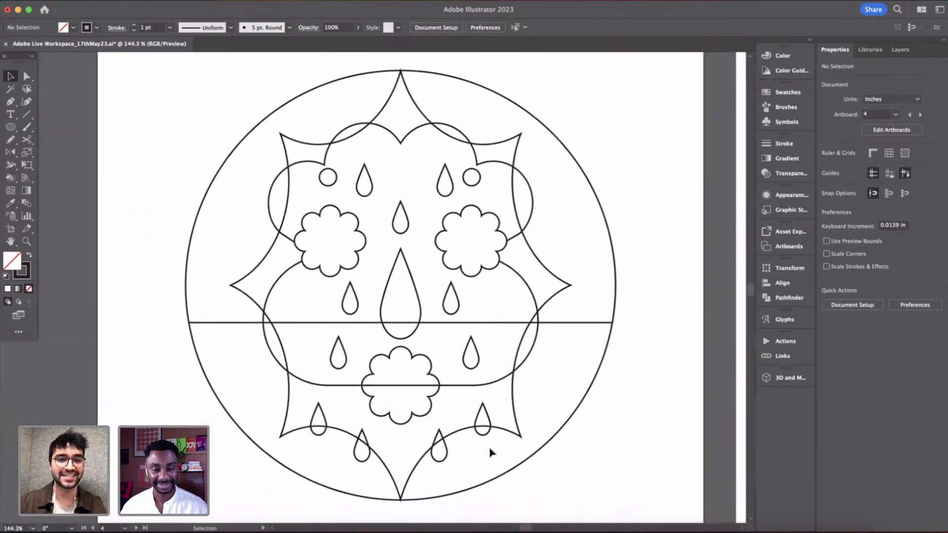
pyautogui.scroll(3, 491, 452)
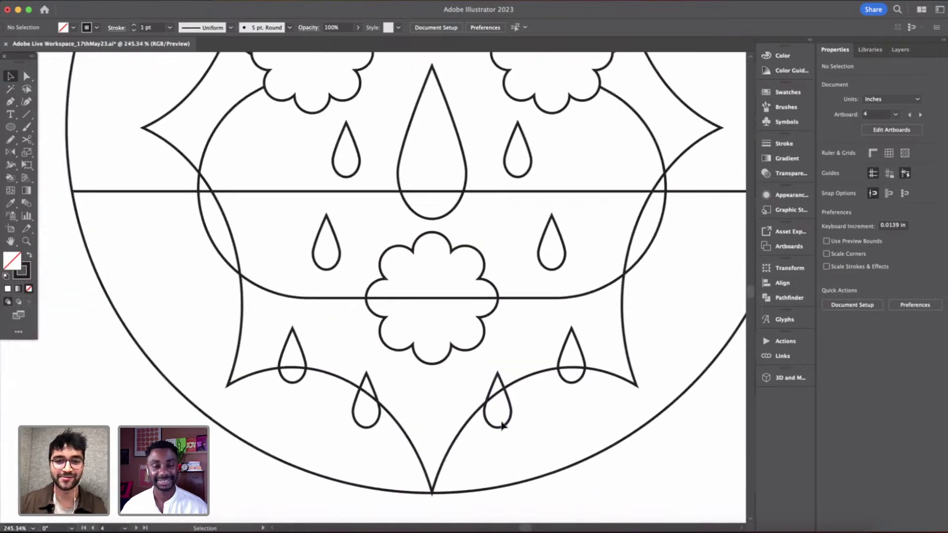
pyautogui.click(502, 426)
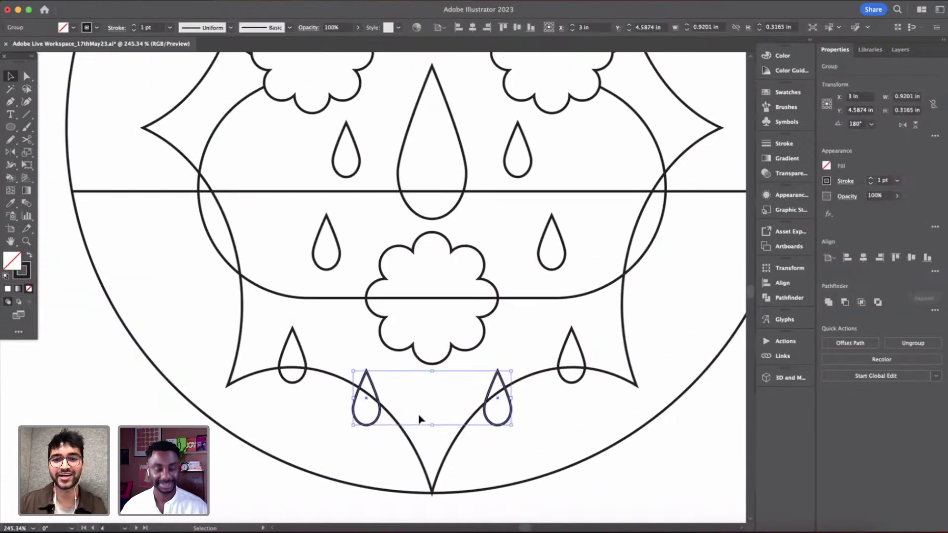
pyautogui.click(576, 436)
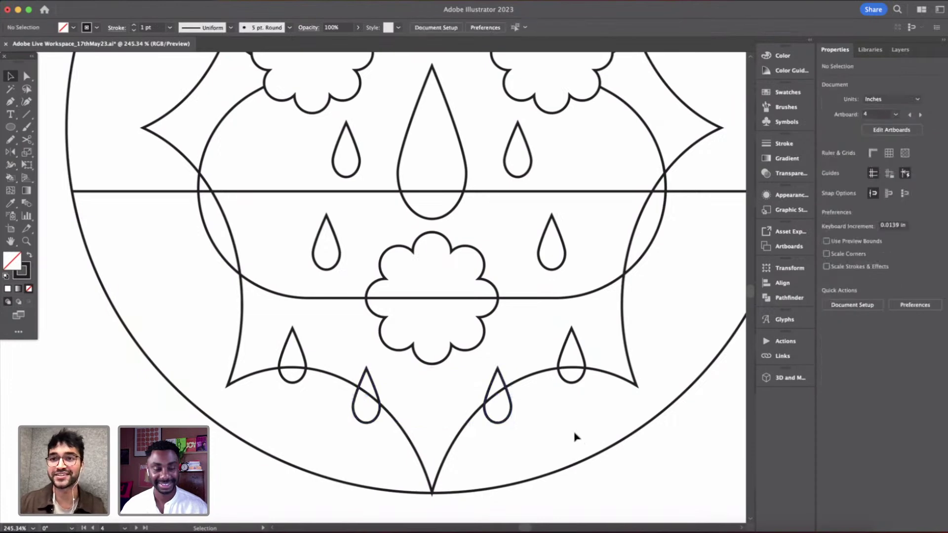
# - Show the sketch on Layer 2 briefly to compare it with the line art, and hide it again
pyautogui.scroll(-4, 575, 437)
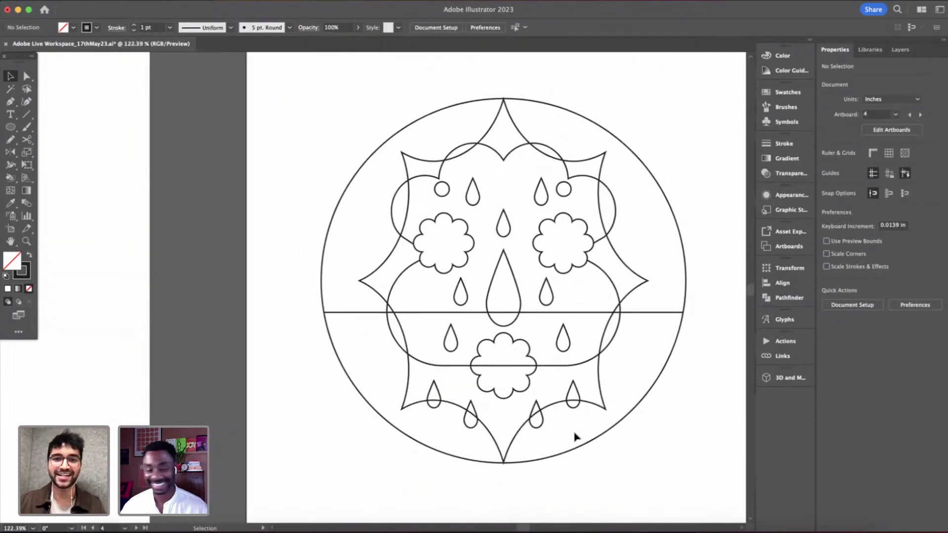
pyautogui.scroll(-3, 575, 436)
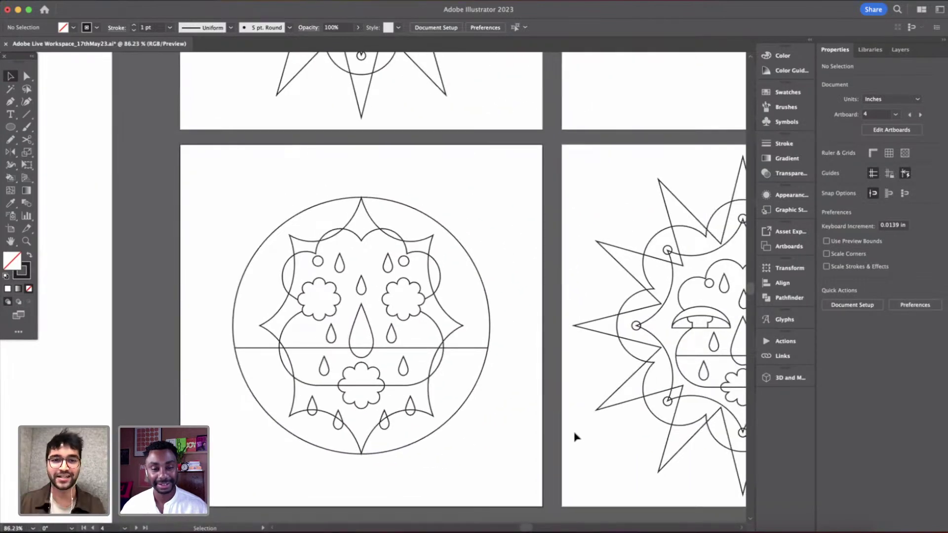
pyautogui.scroll(3, 421, 321)
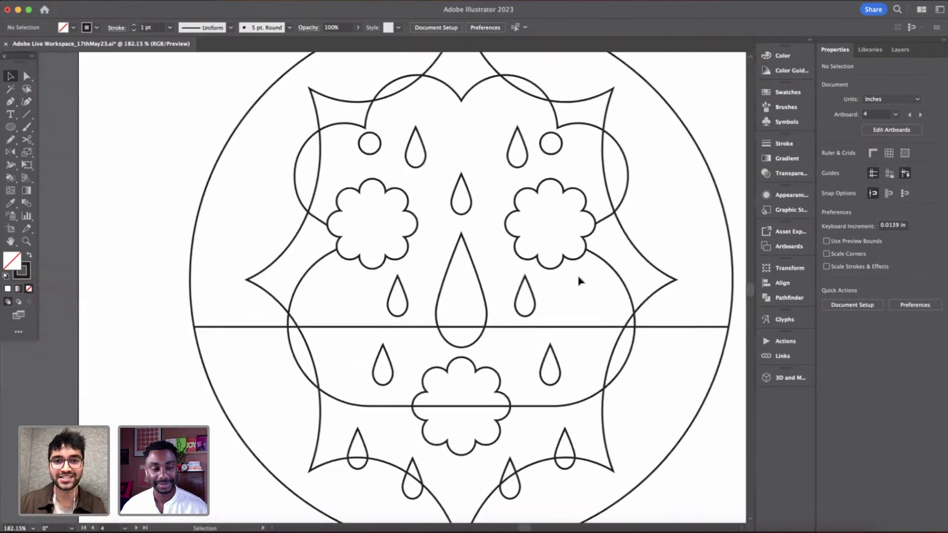
pyautogui.click(900, 50)
pyautogui.click(829, 79)
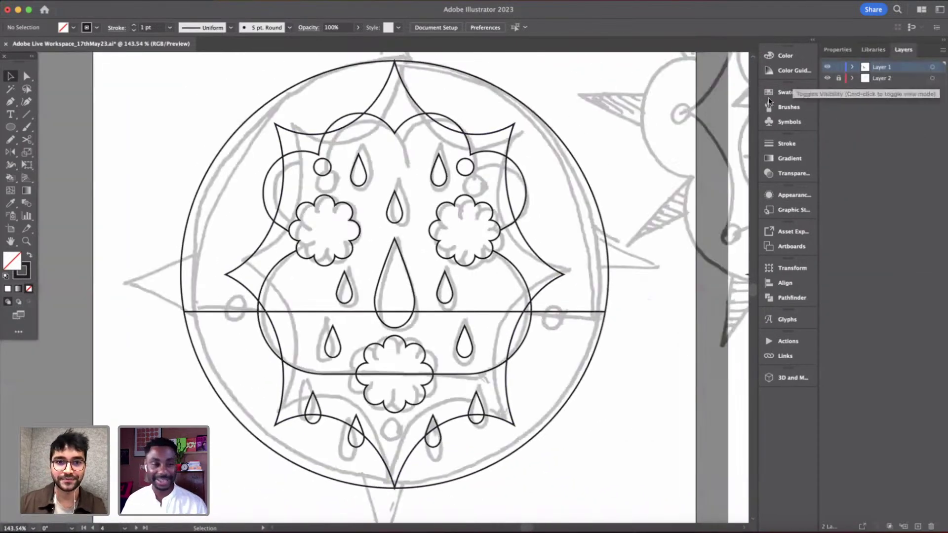
pyautogui.click(827, 79)
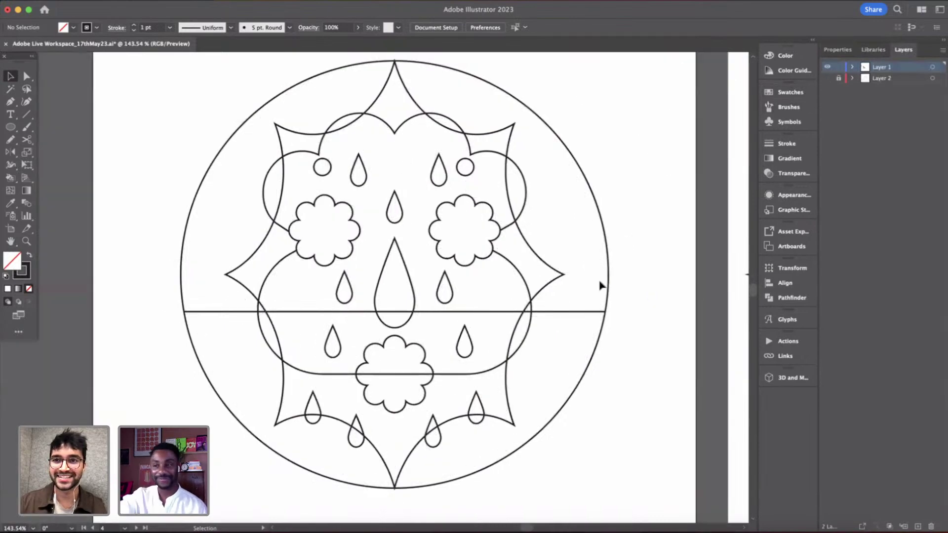
# - Move the two small circles above the flower eyes up until they touch the cloud outline's inward corners
pyautogui.scroll(5, 601, 285)
pyautogui.scroll(-2, 534, 392)
pyautogui.press('l')
pyautogui.scroll(4, 533, 312)
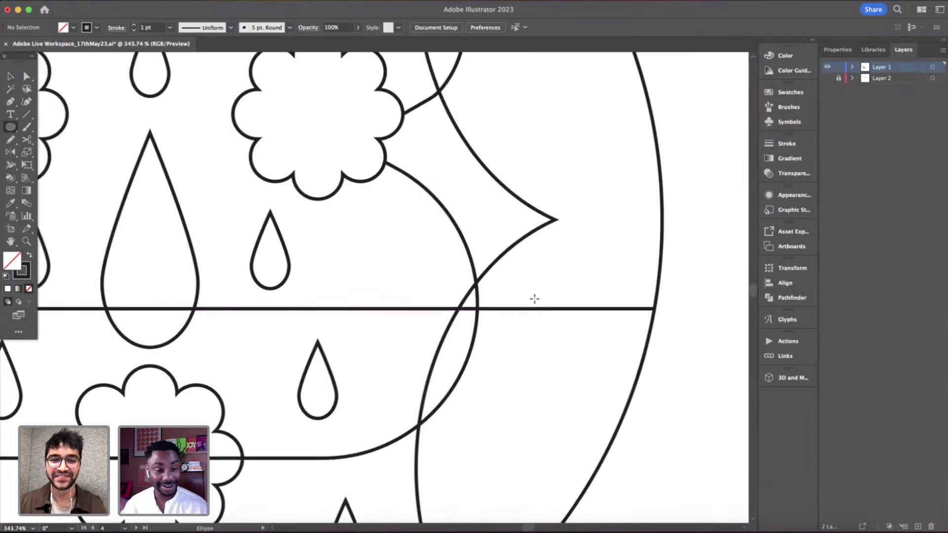
pyautogui.scroll(-7, 534, 299)
pyautogui.scroll(1, 534, 299)
pyautogui.press('v')
pyautogui.click(429, 166)
pyautogui.scroll(4, 430, 165)
pyautogui.scroll(3, 537, 191)
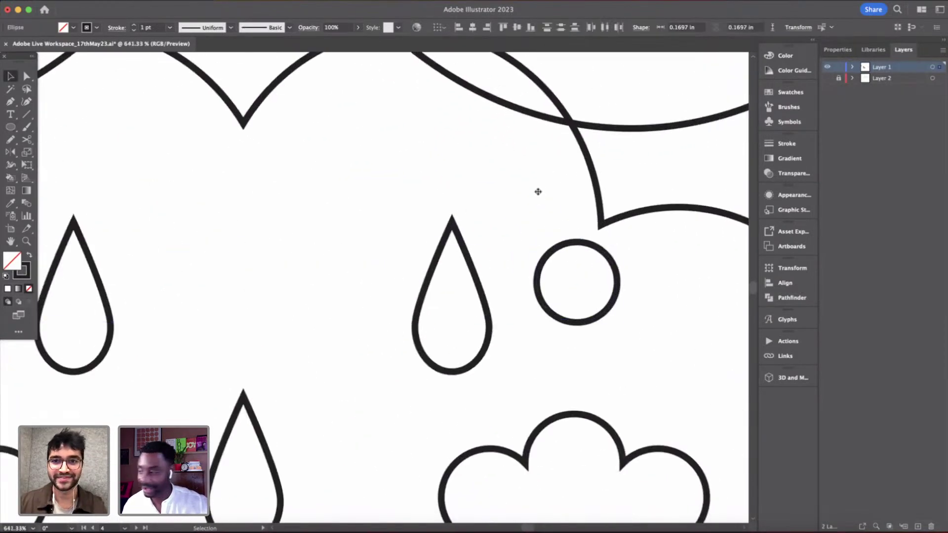
pyautogui.moveTo(613, 305); pyautogui.dragTo(613, 285)
pyautogui.click(663, 313)
pyautogui.scroll(-10, 663, 313)
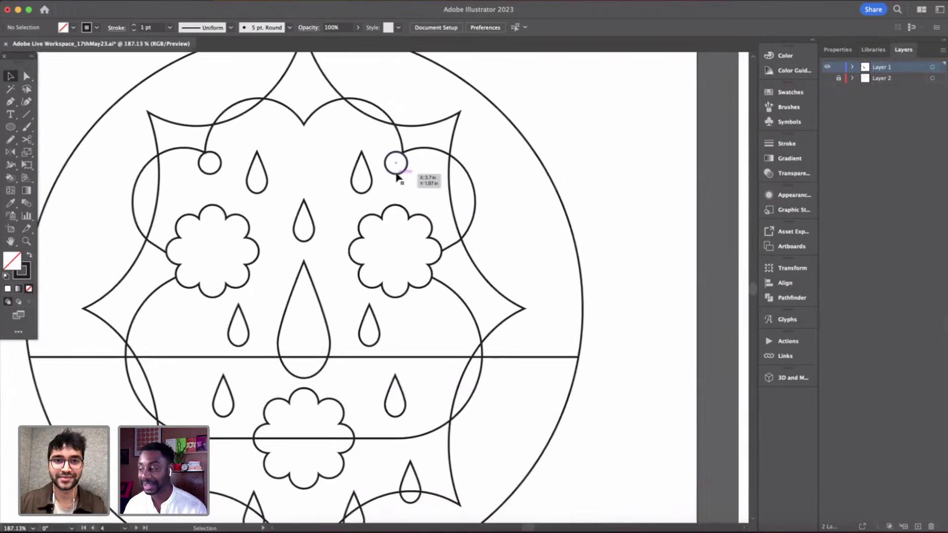
# - Place two copies of the 0.1697 in circle on the horizontal line, one near each side of the large circle
pyautogui.moveTo(398, 175); pyautogui.dragTo(531, 369)
pyautogui.scroll(-3, 533, 442)
pyautogui.moveTo(640, 349); pyautogui.dragTo(295, 365)
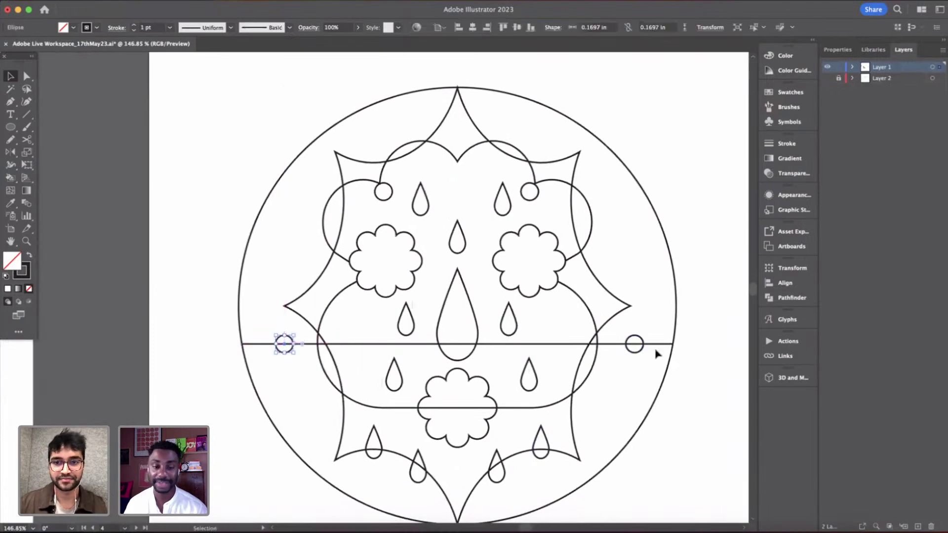
# - Group the two circles on the horizontal line and centre the group horizontally on the artboard
pyautogui.keyDown('shift'); pyautogui.click(636, 346); pyautogui.keyUp('shift')
pyautogui.press('super+g')
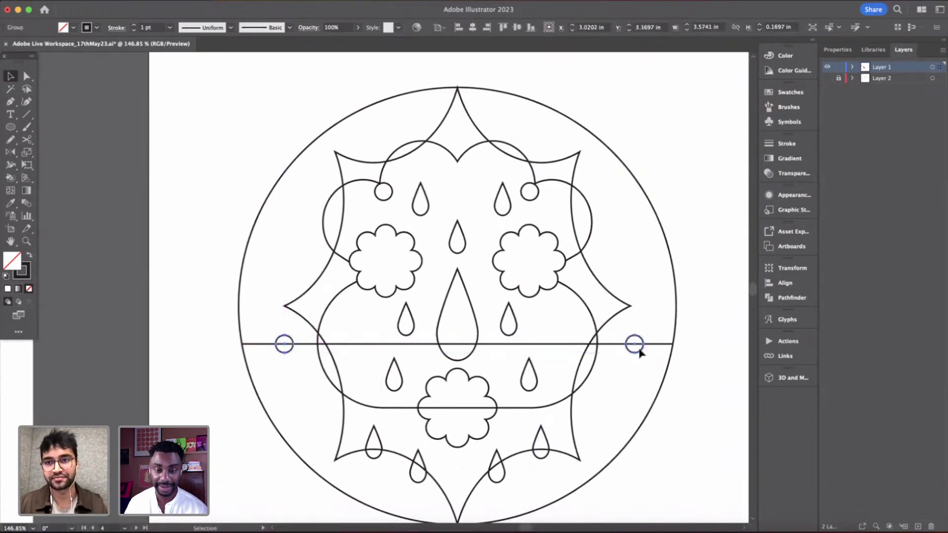
pyautogui.click(838, 50)
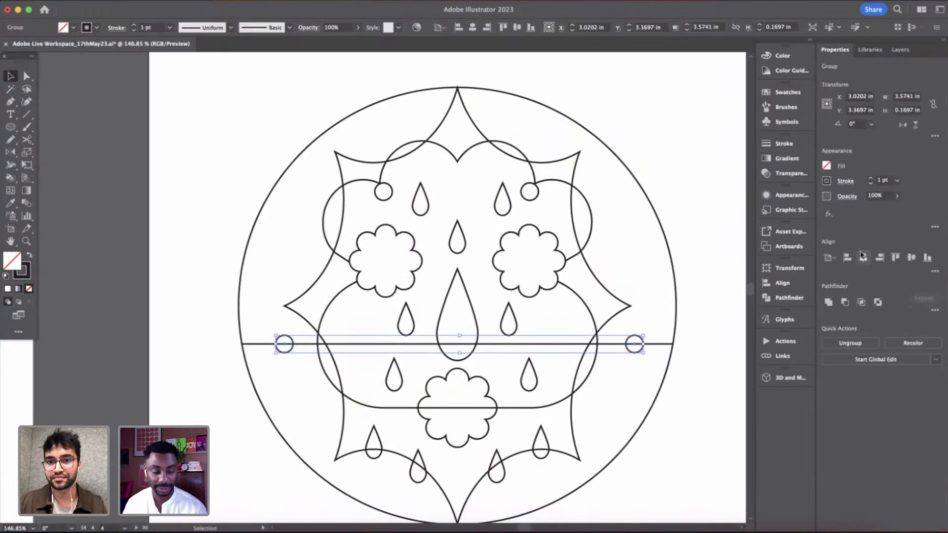
pyautogui.click(863, 259)
pyautogui.click(647, 268)
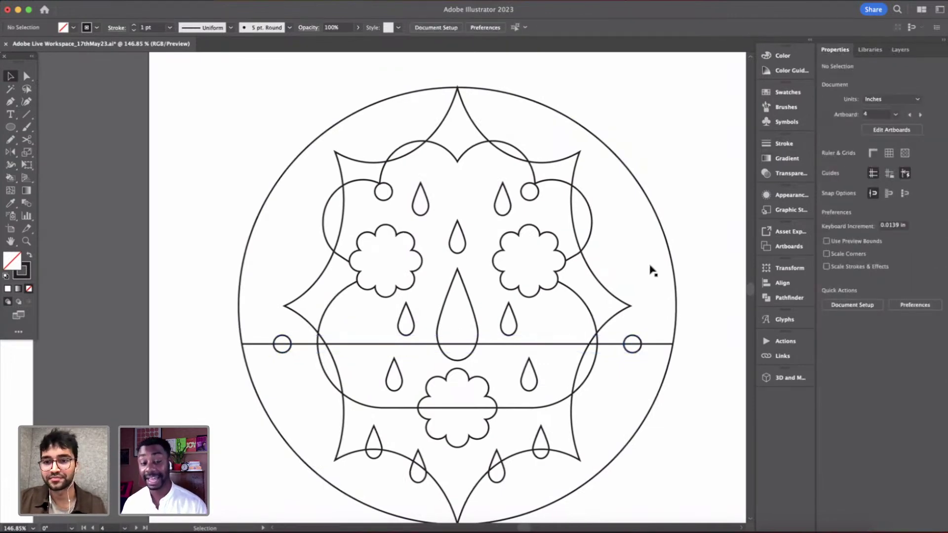
# - Show the hand-drawn sketch on Layer 2 behind the skull line art
pyautogui.scroll(-2, 683, 273)
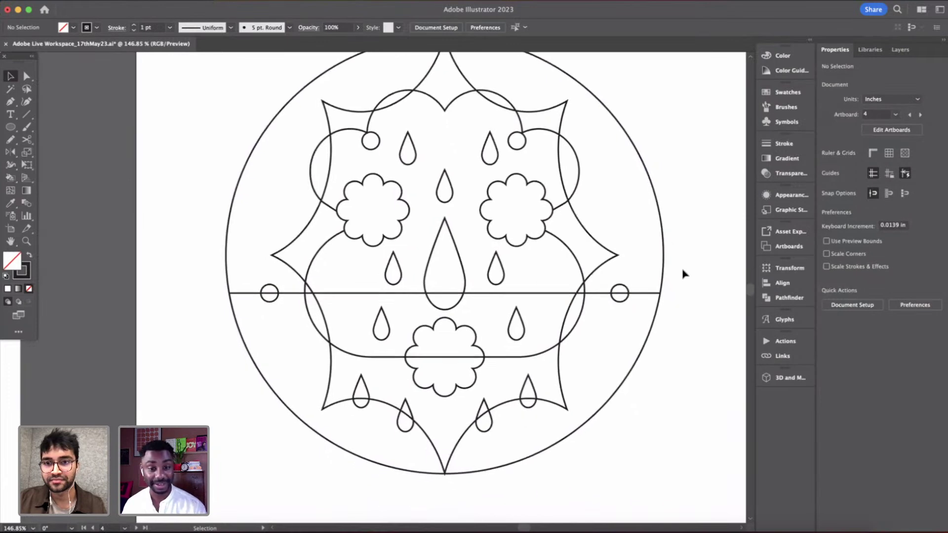
pyautogui.scroll(2, 683, 273)
pyautogui.scroll(-1, 683, 273)
pyautogui.hscroll(1, 683, 273)
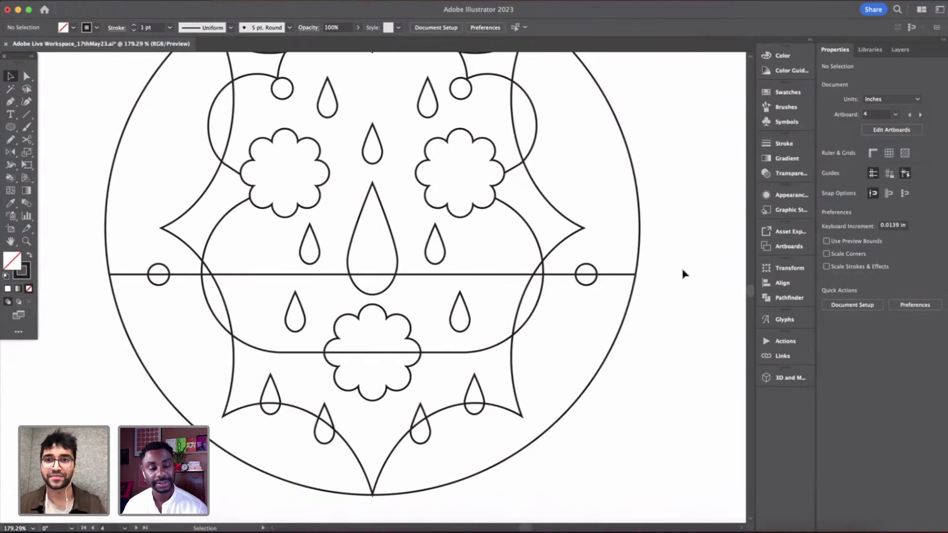
pyautogui.scroll(-5, 683, 273)
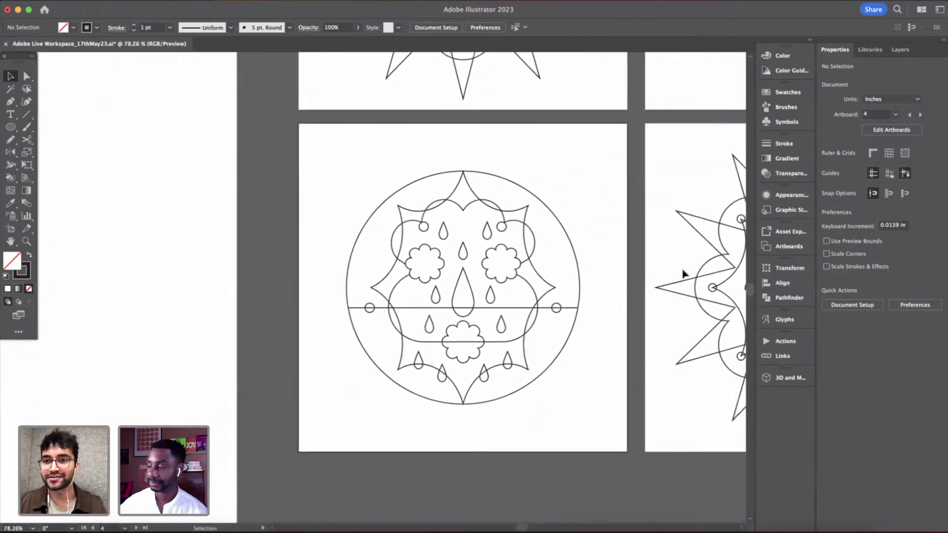
pyautogui.hscroll(3, 683, 273)
pyautogui.scroll(1, 683, 273)
pyautogui.click(901, 50)
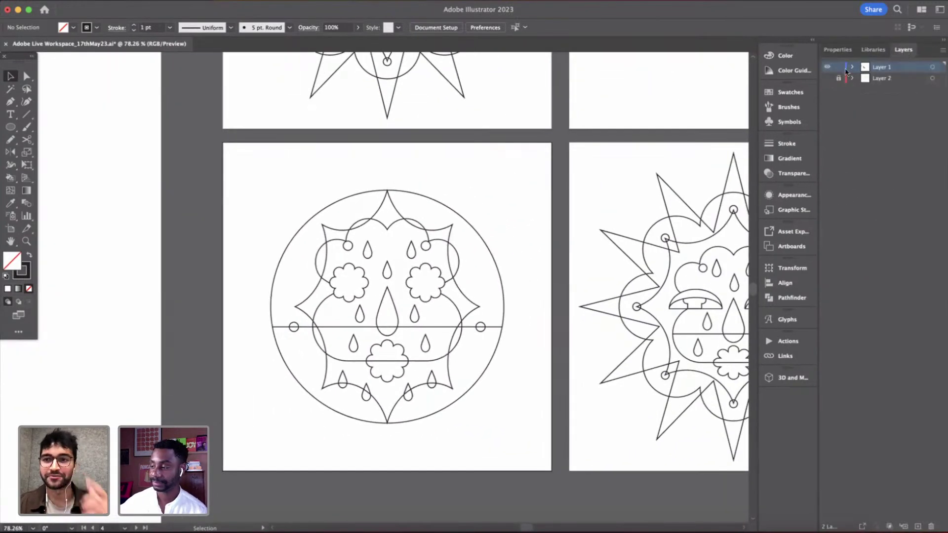
pyautogui.click(827, 79)
pyautogui.keyDown('alt'); pyautogui.scroll(3, 494, 300); pyautogui.keyUp('alt')
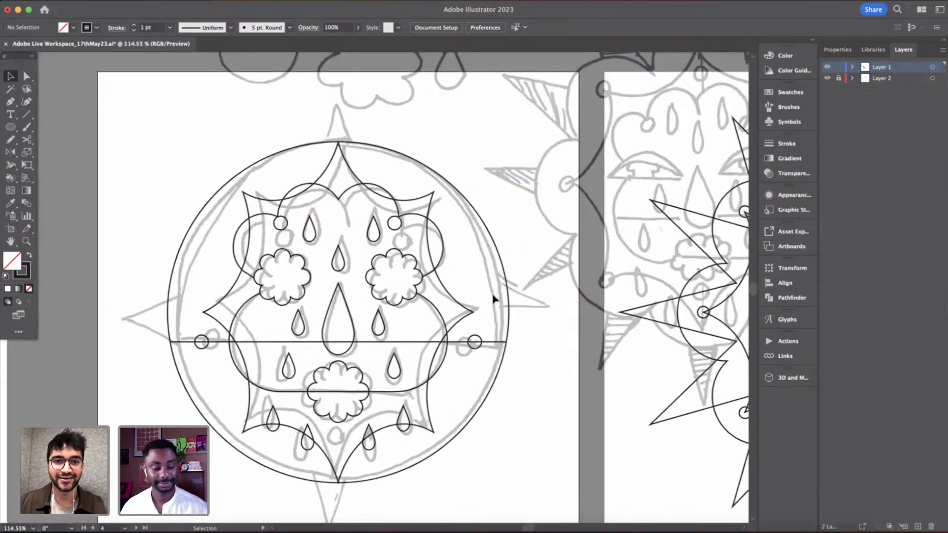
# - Compare the skull line art with the sketch behind it and hide the sketch on Layer 2
pyautogui.hscroll(-2, 497, 301)
pyautogui.scroll(-2, 497, 301)
pyautogui.scroll(2, 558, 400)
pyautogui.hscroll(1, 558, 400)
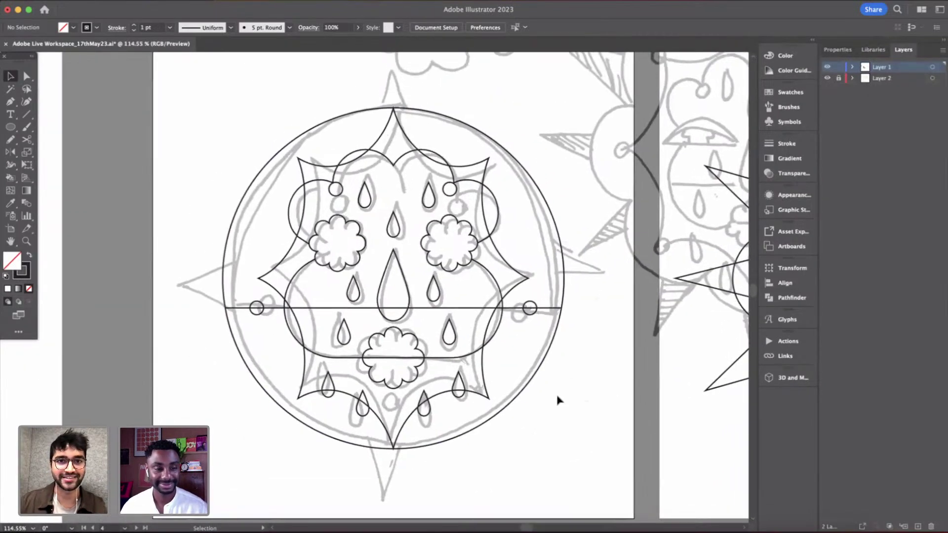
pyautogui.click(827, 79)
# - Copy the twelve-pointed spiky star from the neighbouring sun-face design and paste it in the same place on the skull artboard
pyautogui.keyDown('alt'); pyautogui.scroll(-3, 494, 324); pyautogui.keyUp('alt')
pyautogui.hscroll(2, 570, 350)
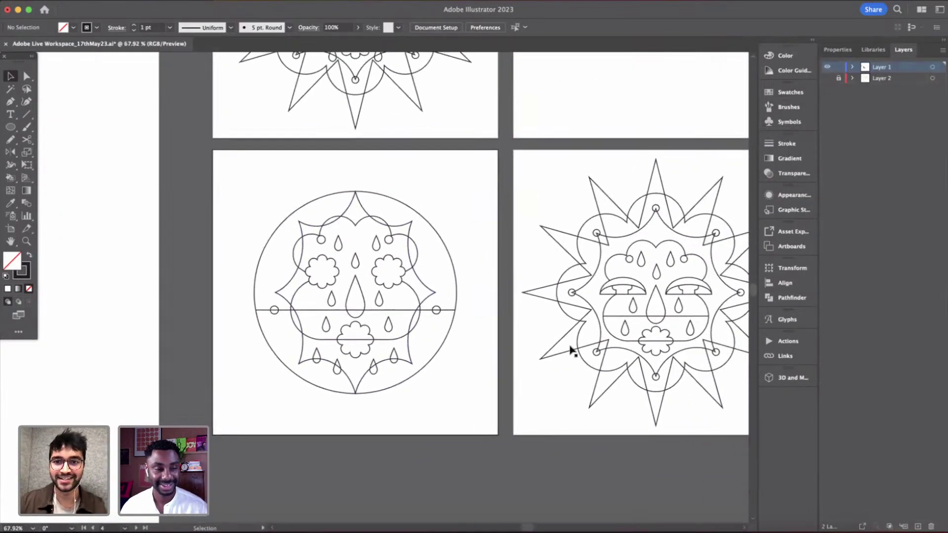
pyautogui.click(662, 412)
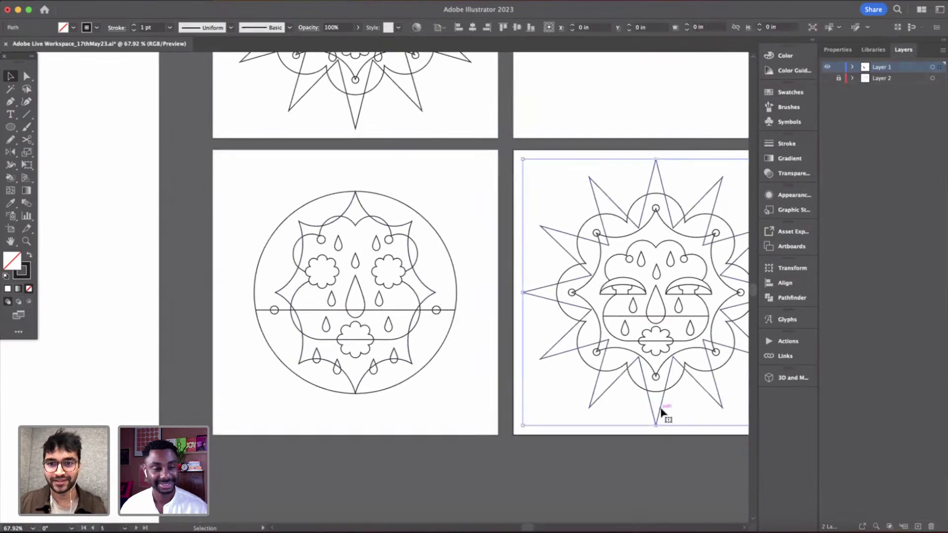
pyautogui.click(438, 353)
pyautogui.press('super+f')
pyautogui.scroll(2, 506, 416)
pyautogui.hscroll(-2, 505, 417)
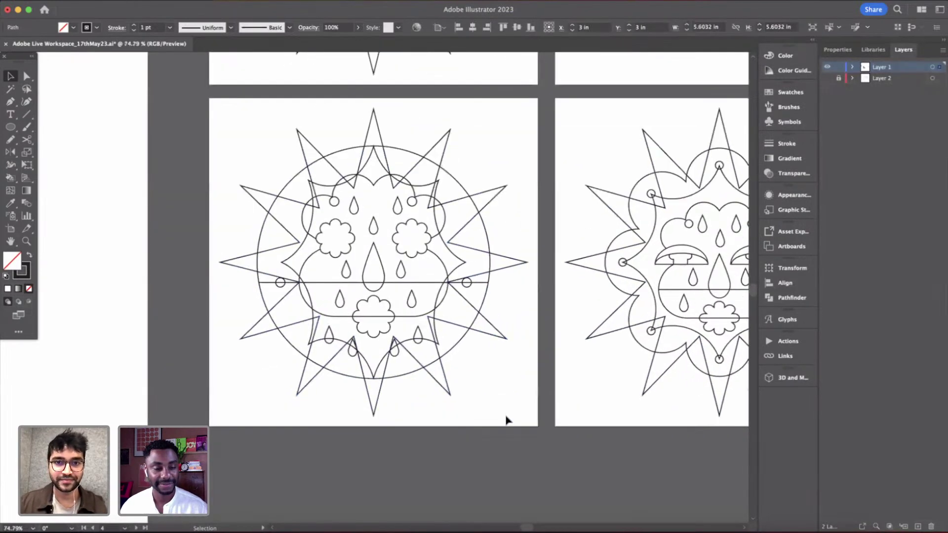
pyautogui.click(573, 405)
# - Copy the complete skull design with its spiky star and paste it in place on the empty square artboard
pyautogui.keyDown('alt'); pyautogui.scroll(-3, 571, 402); pyautogui.keyUp('alt')
pyautogui.hscroll(2, 540, 371)
pyautogui.keyDown('alt'); pyautogui.scroll(3, 508, 328); pyautogui.keyUp('alt')
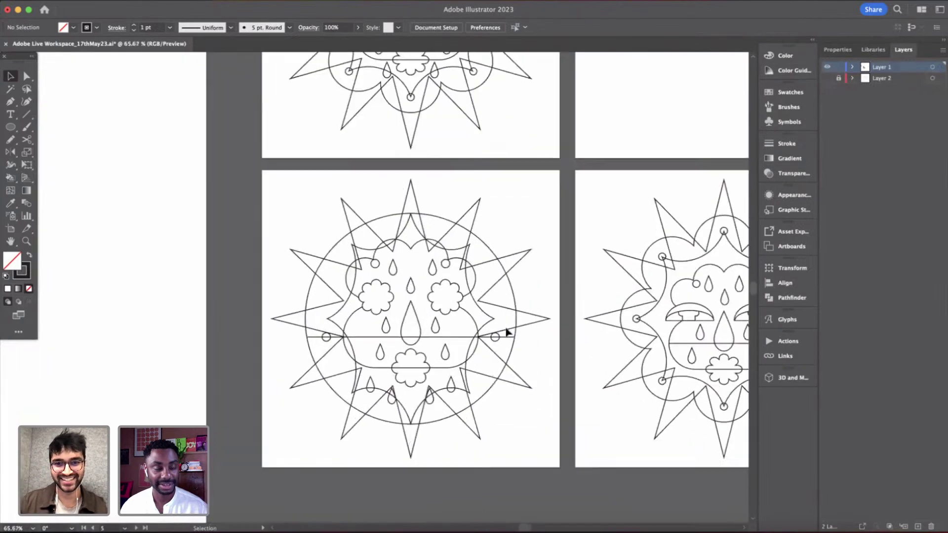
pyautogui.keyDown('alt'); pyautogui.scroll(-3, 501, 326); pyautogui.keyUp('alt')
pyautogui.keyDown('alt'); pyautogui.scroll(2, 500, 326); pyautogui.keyUp('alt')
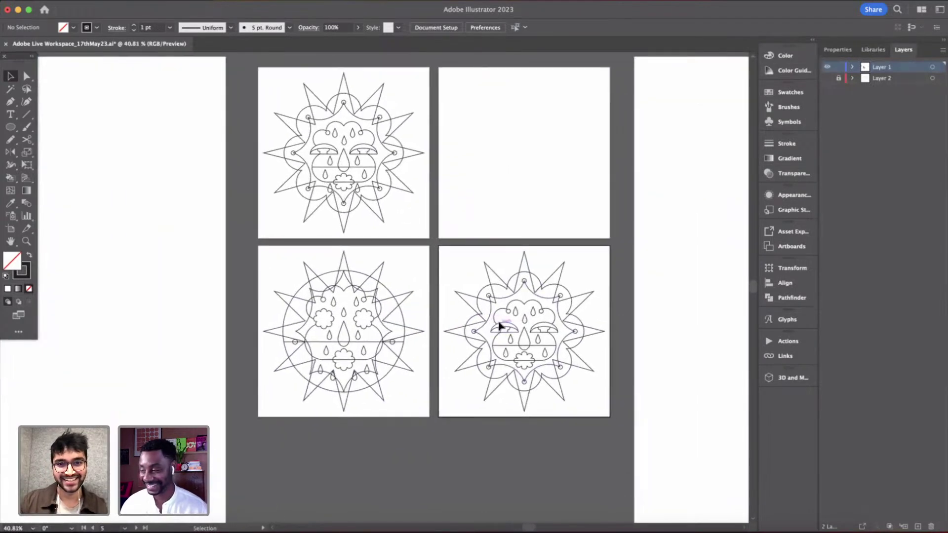
pyautogui.moveTo(263, 272); pyautogui.dragTo(403, 454)
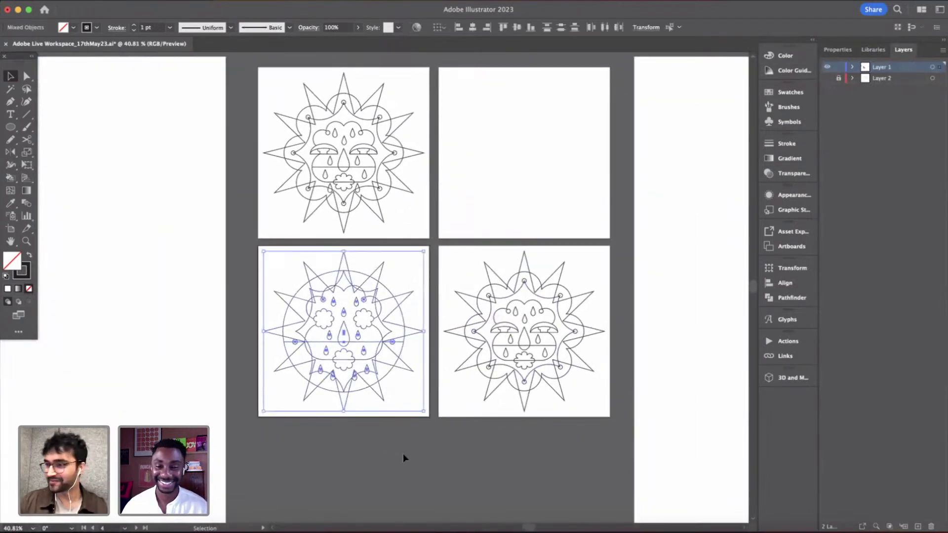
pyautogui.scroll(5, 403, 453)
pyautogui.hscroll(2, 403, 453)
pyautogui.scroll(-5, 403, 454)
pyautogui.hscroll(-1, 403, 455)
pyautogui.scroll(1, 364, 381)
pyautogui.hscroll(1, 365, 381)
pyautogui.click(540, 225)
pyautogui.keyDown('alt'); pyautogui.scroll(1, 540, 225); pyautogui.keyUp('alt')
pyautogui.press('super+shift+v')
pyautogui.click(638, 242)
# - Bring all four square artboards into view and save the document
pyautogui.keyDown('alt'); pyautogui.scroll(-2, 638, 242); pyautogui.keyUp('alt')
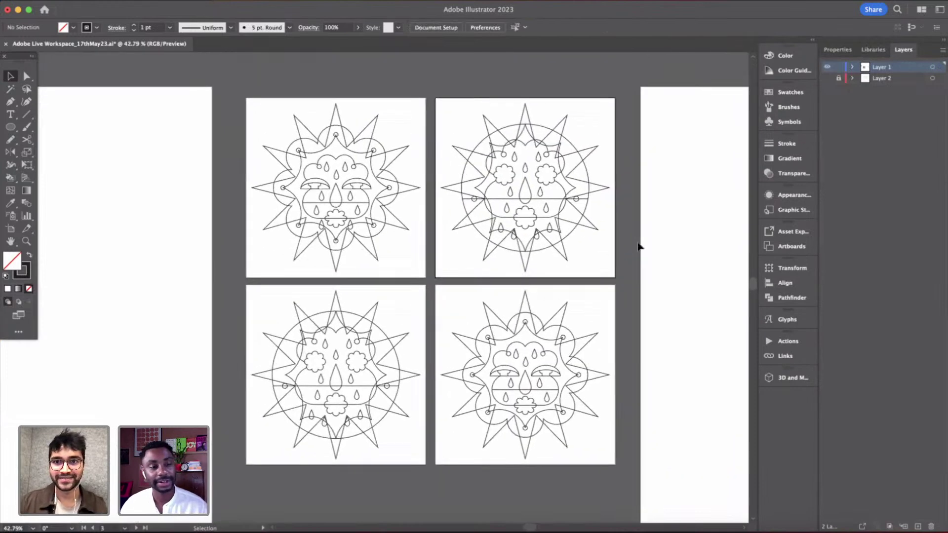
pyautogui.keyDown('alt'); pyautogui.scroll(-1, 578, 244); pyautogui.keyUp('alt')
pyautogui.scroll(-3, 579, 244)
pyautogui.hscroll(1, 580, 244)
pyautogui.scroll(2, 636, 251)
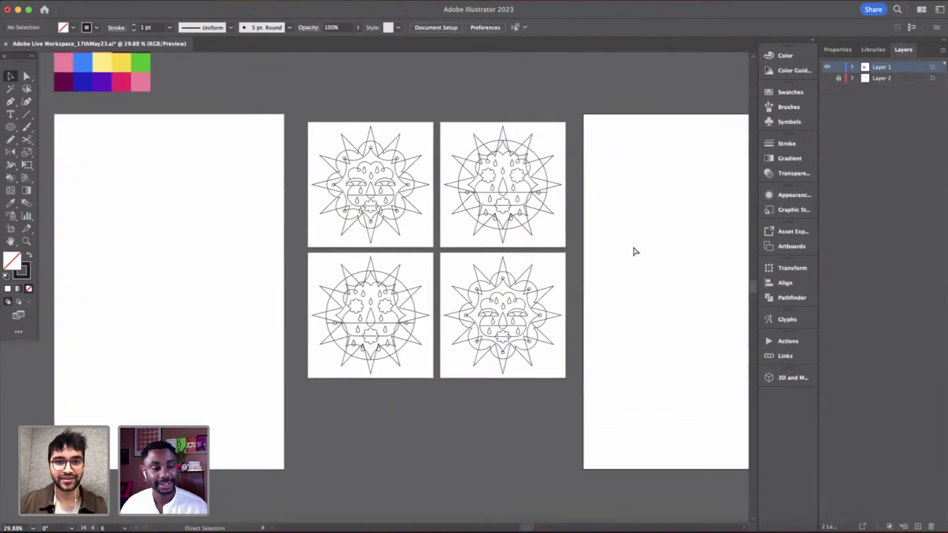
pyautogui.press('super+s')
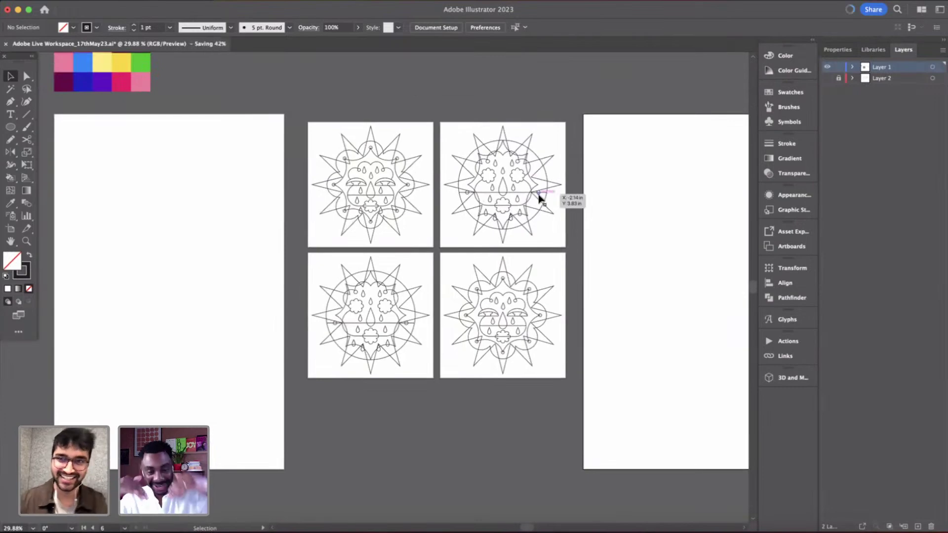
# - Draw a chevron in the copied skull's left flower eye, from its upper-left notch through the centre to its lower-left notch
pyautogui.scroll(5, 502, 304)
pyautogui.scroll(5, 514, 148)
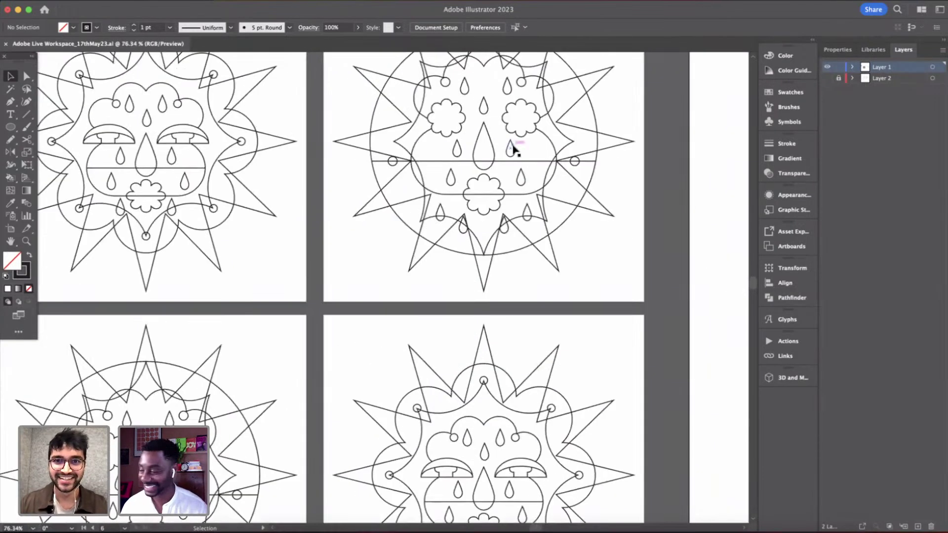
pyautogui.scroll(8, 514, 148)
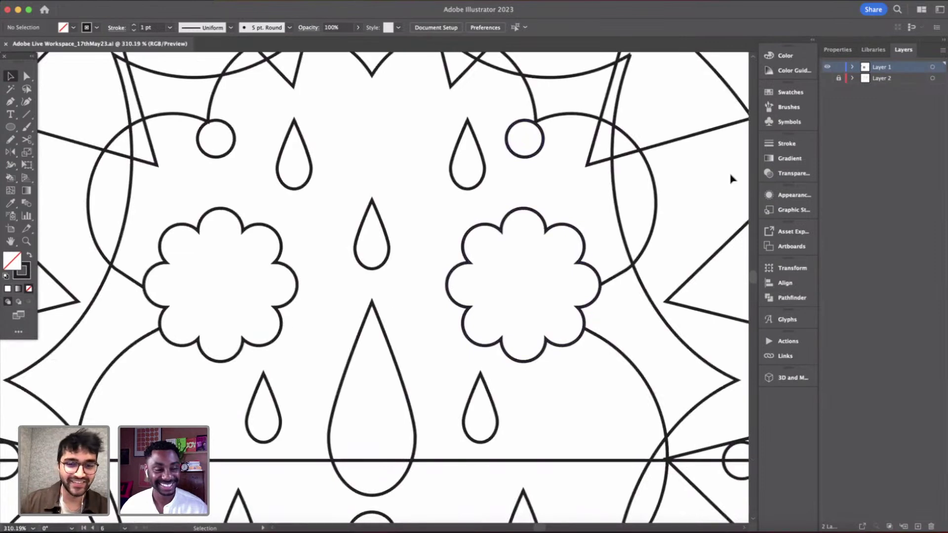
pyautogui.press('p')
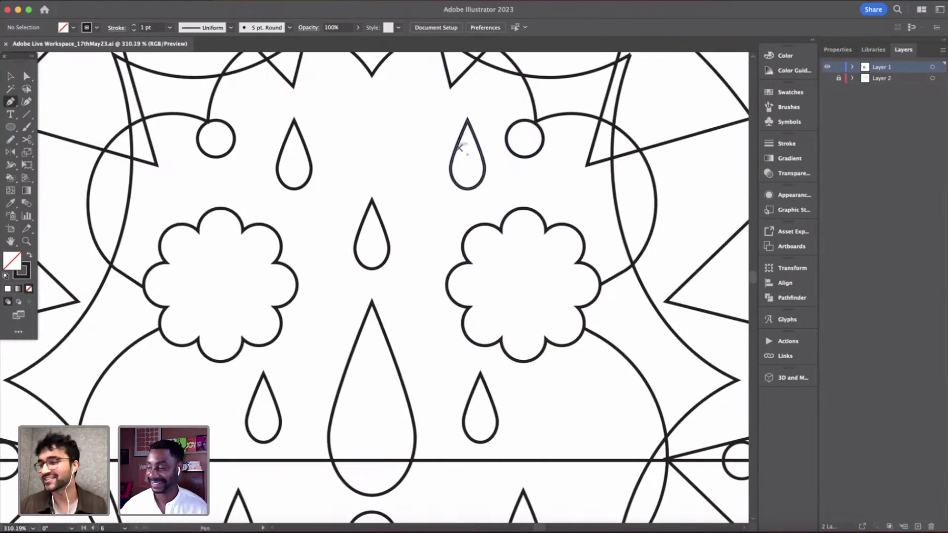
pyautogui.click(197, 230)
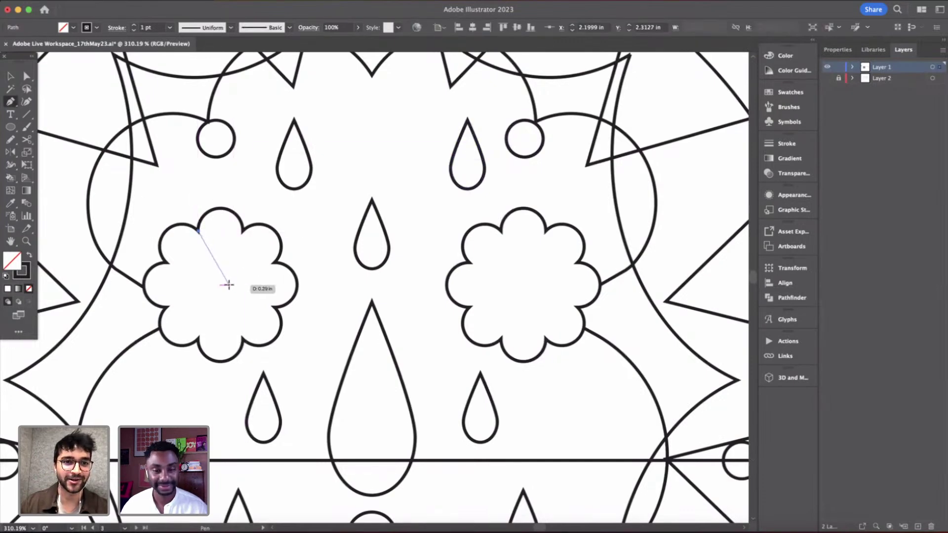
pyautogui.click(222, 285)
pyautogui.press('super+equal')
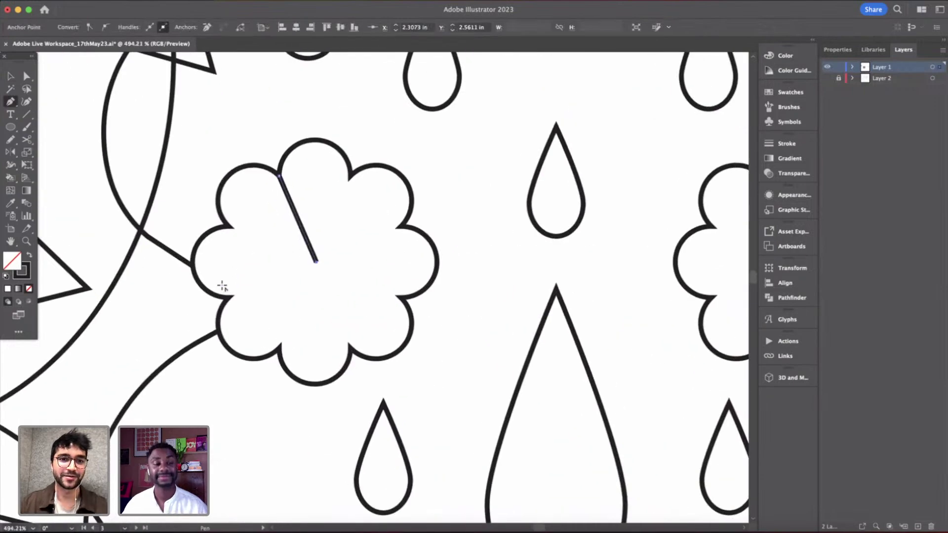
pyautogui.click(279, 348)
pyautogui.press('v')
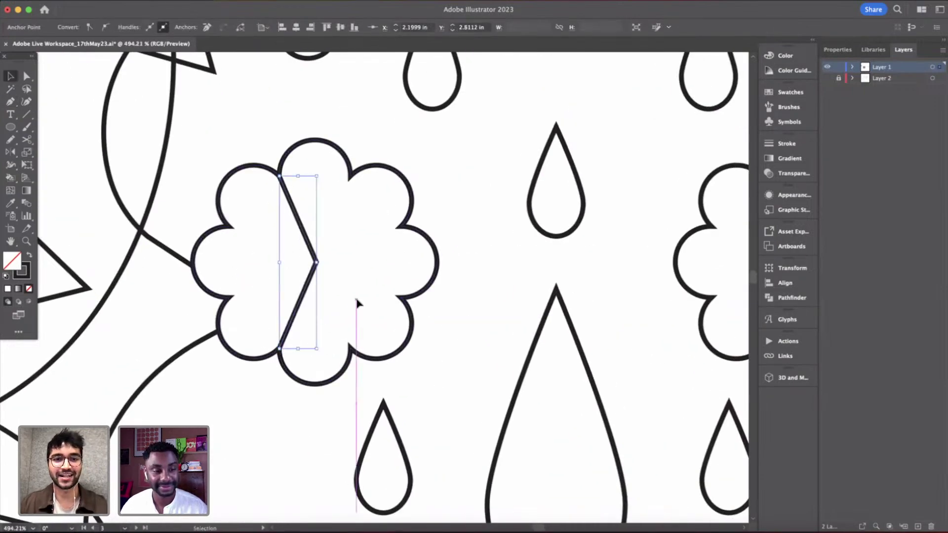
pyautogui.click(355, 302)
# - Duplicate the chevron in the flower eye, flip the copy horizontally and align its ends with the upper-right and lower-right notches
pyautogui.scroll(-5, 356, 303)
pyautogui.scroll(-4, 356, 303)
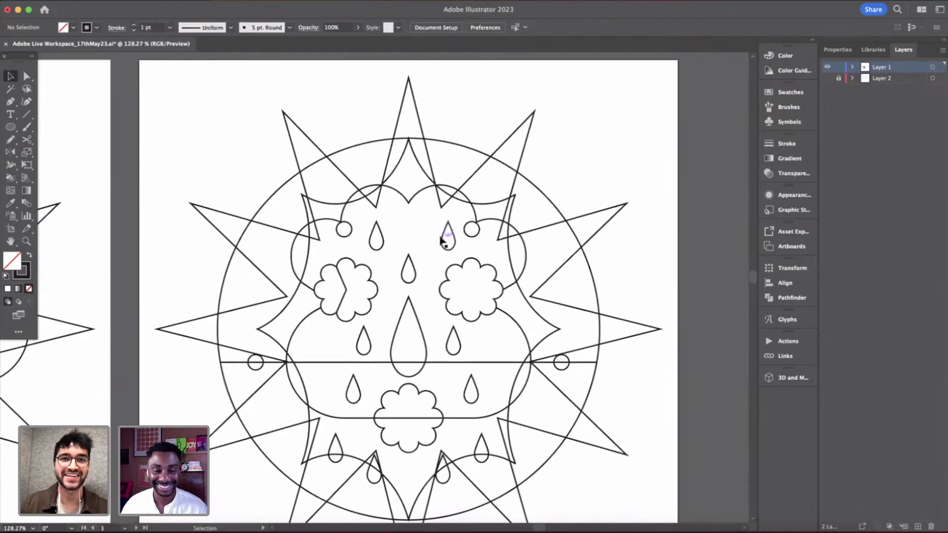
pyautogui.scroll(10, 383, 233)
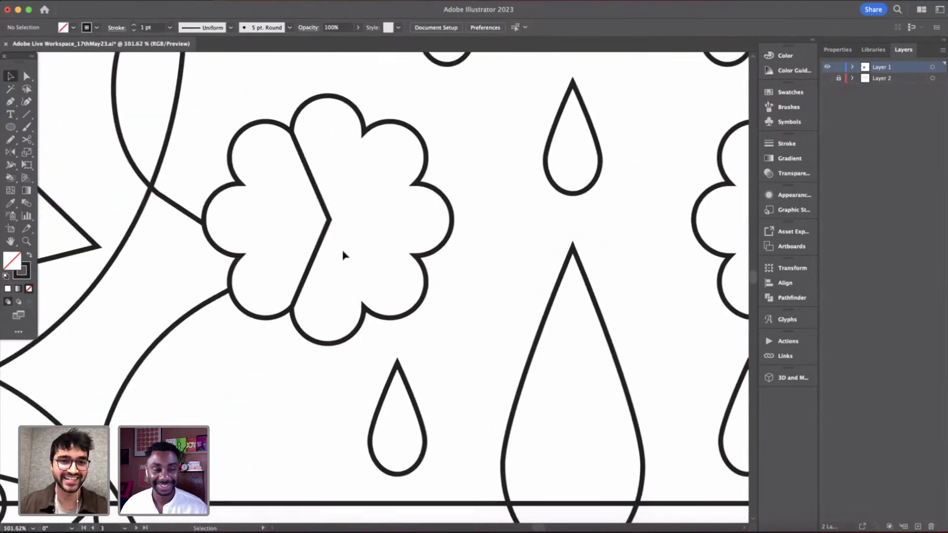
pyautogui.scroll(2, 341, 255)
pyautogui.click(311, 261)
pyautogui.moveTo(311, 263); pyautogui.dragTo(383, 266)
pyautogui.click(835, 50)
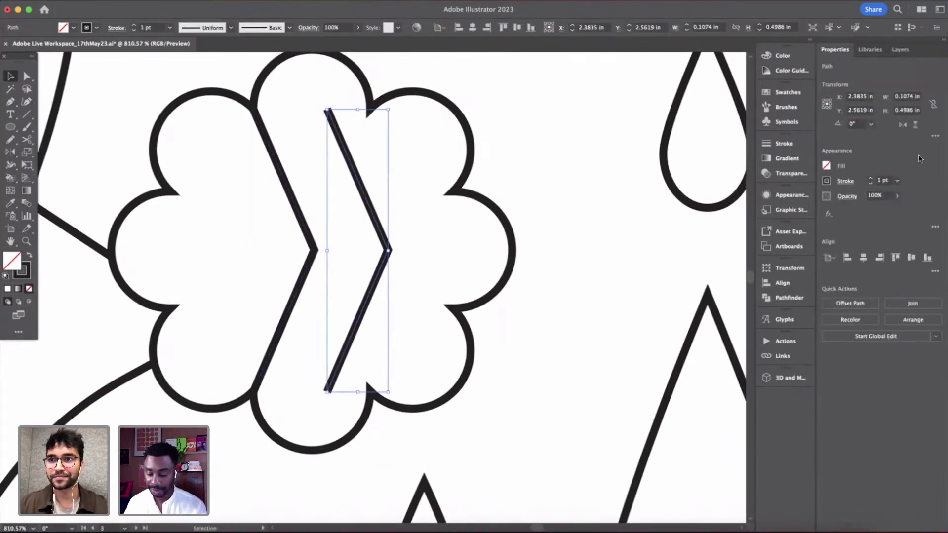
pyautogui.click(903, 125)
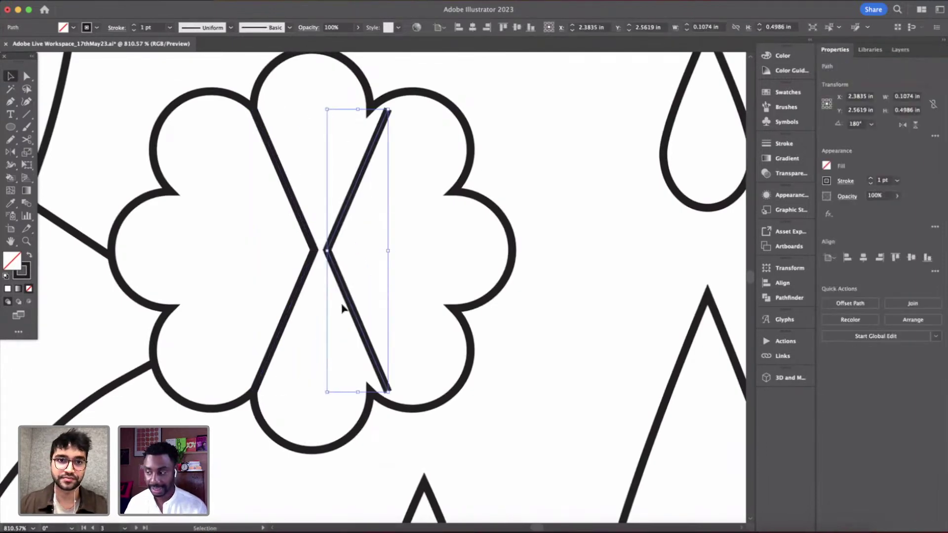
pyautogui.moveTo(348, 306); pyautogui.dragTo(380, 309)
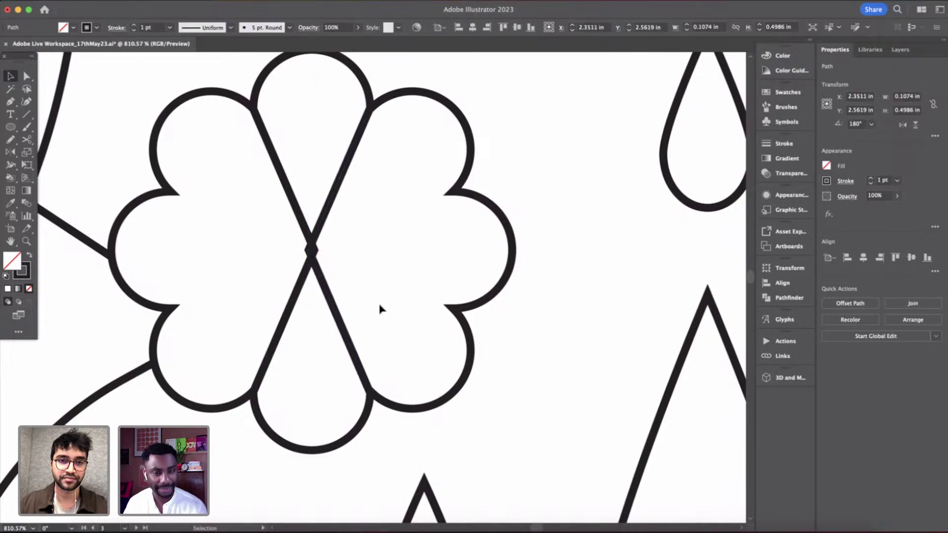
pyautogui.click(380, 309)
# - Move the flipped chevron's middle anchor point straight left past the flower's centre, to about X 2.164 in
pyautogui.scroll(-10, 380, 309)
pyautogui.scroll(10, 380, 310)
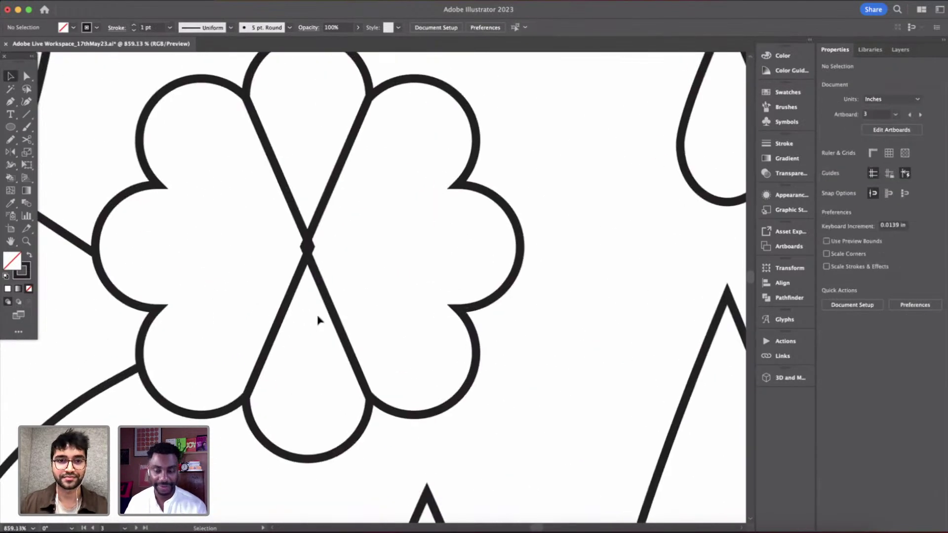
pyautogui.scroll(4, 315, 265)
pyautogui.press('a')
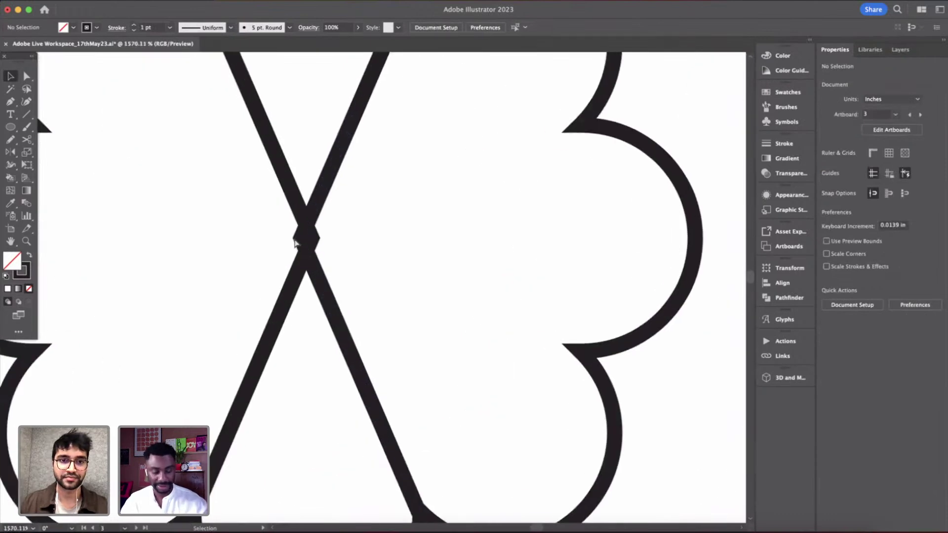
pyautogui.scroll(-5, 394, 262)
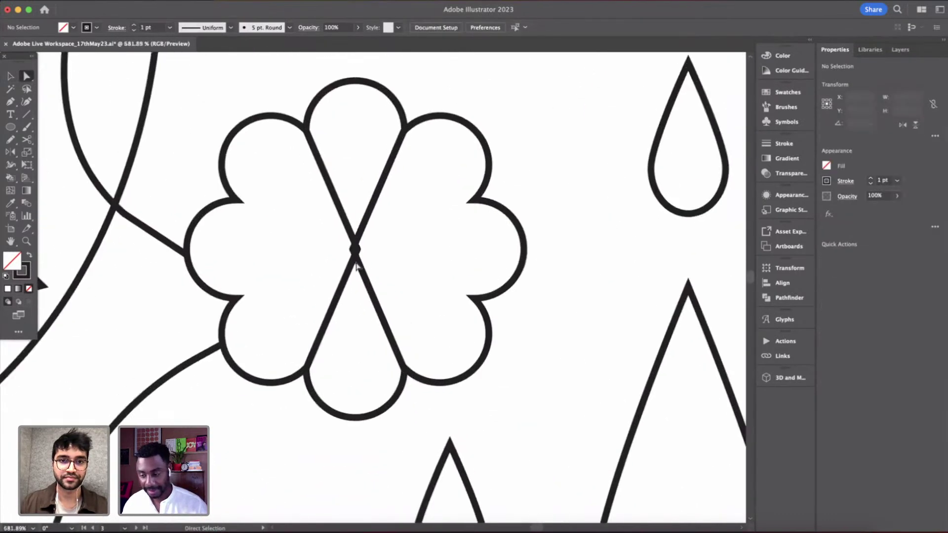
pyautogui.click(353, 251)
pyautogui.moveTo(355, 258); pyautogui.dragTo(288, 250)
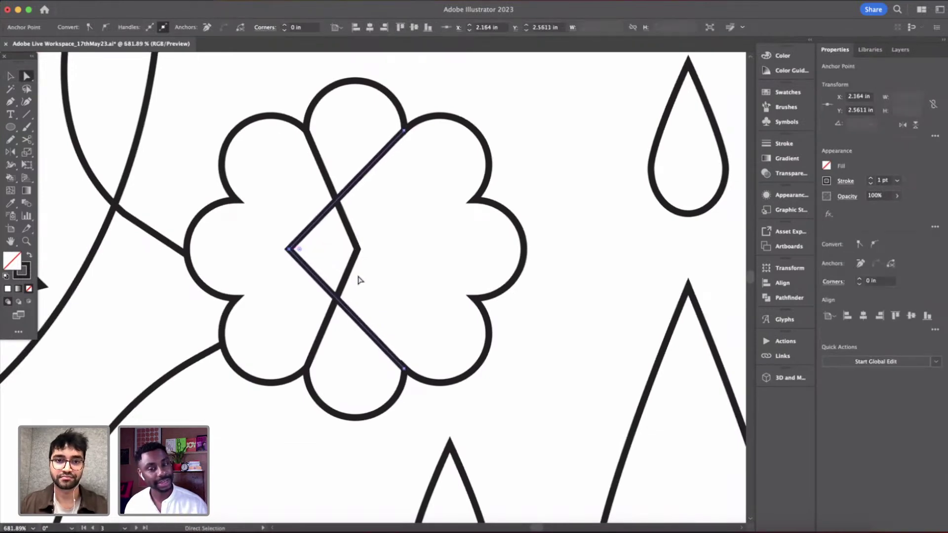
# - Replace the narrow chevron with a horizontally flipped copy of the widened one, its ends meeting the flower's left-hand notches
pyautogui.press('v')
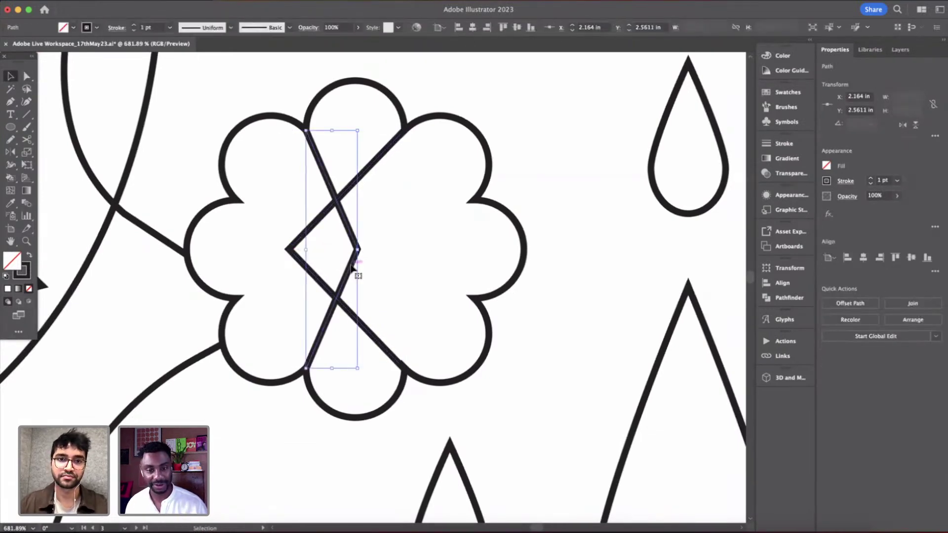
pyautogui.click(902, 126)
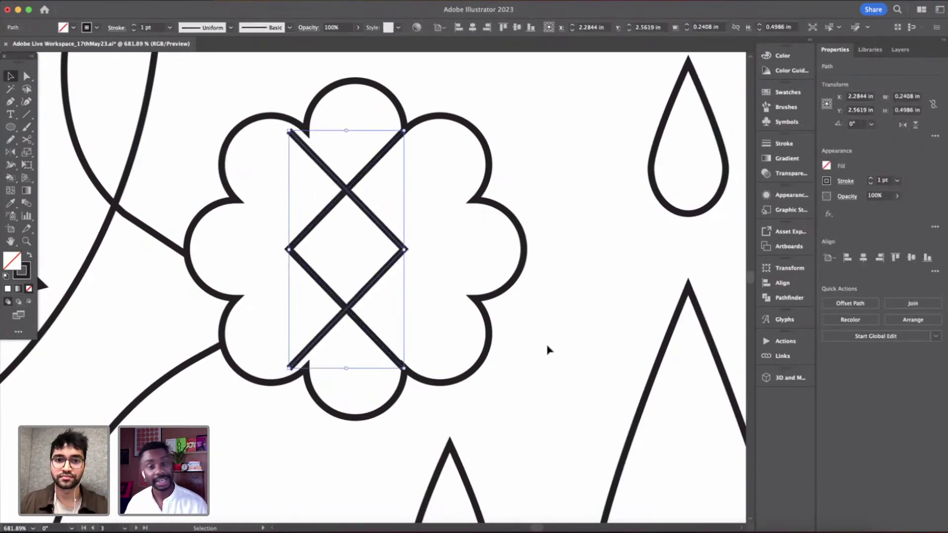
pyautogui.click(405, 267)
pyautogui.scroll(5, 395, 259)
pyautogui.moveTo(394, 259); pyautogui.dragTo(422, 258)
pyautogui.click(465, 299)
# - Examine the crossed chevrons in the flower eye and how their end points meet the petal notches
pyautogui.scroll(-7, 464, 299)
pyautogui.scroll(-8, 465, 299)
pyautogui.scroll(4, 464, 299)
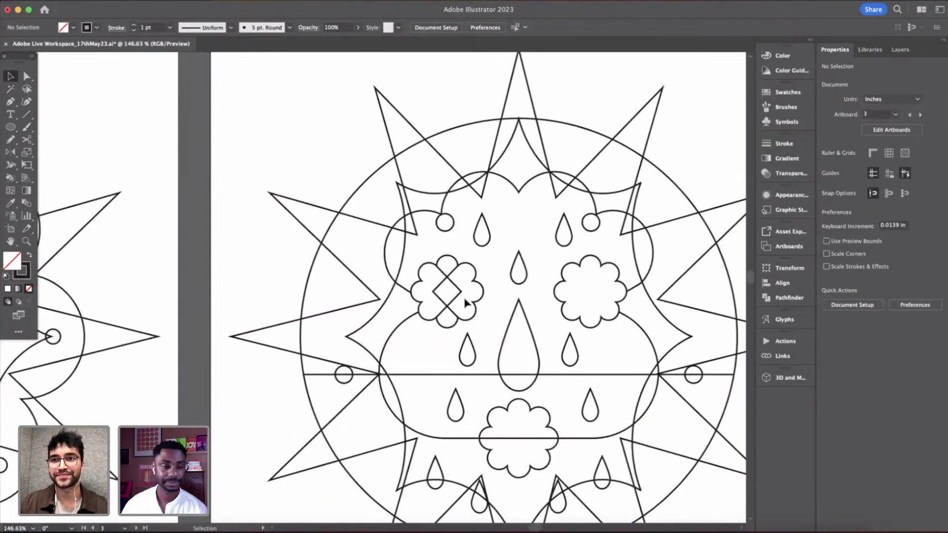
pyautogui.scroll(10, 465, 299)
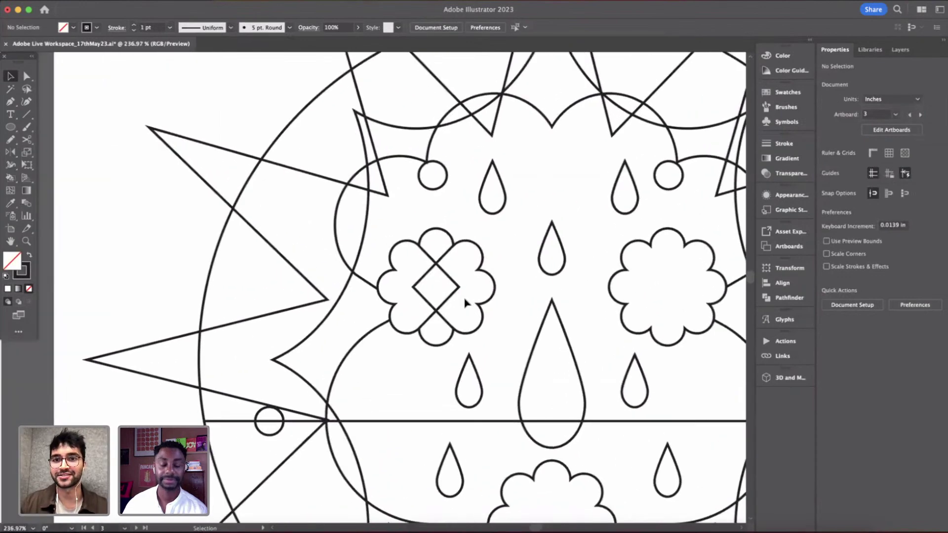
pyautogui.scroll(4, 428, 299)
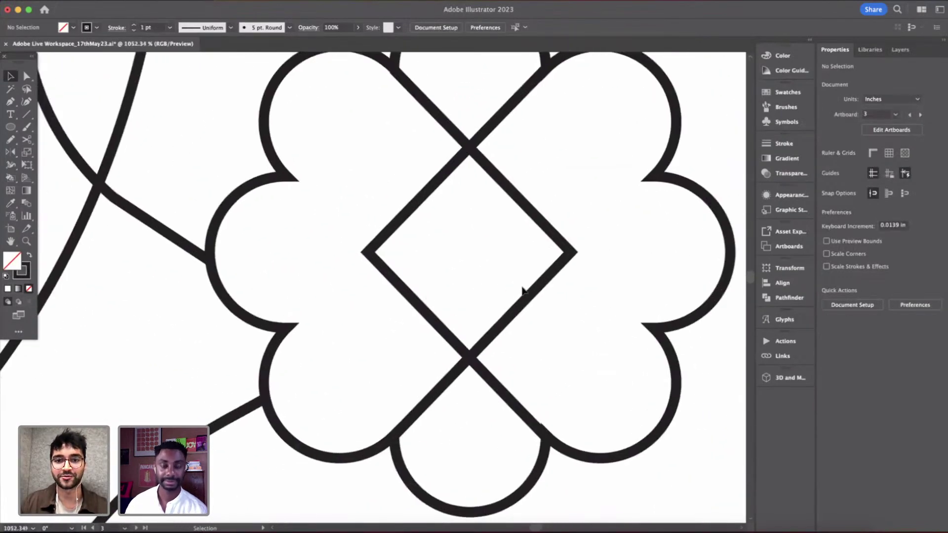
pyautogui.scroll(-3, 532, 325)
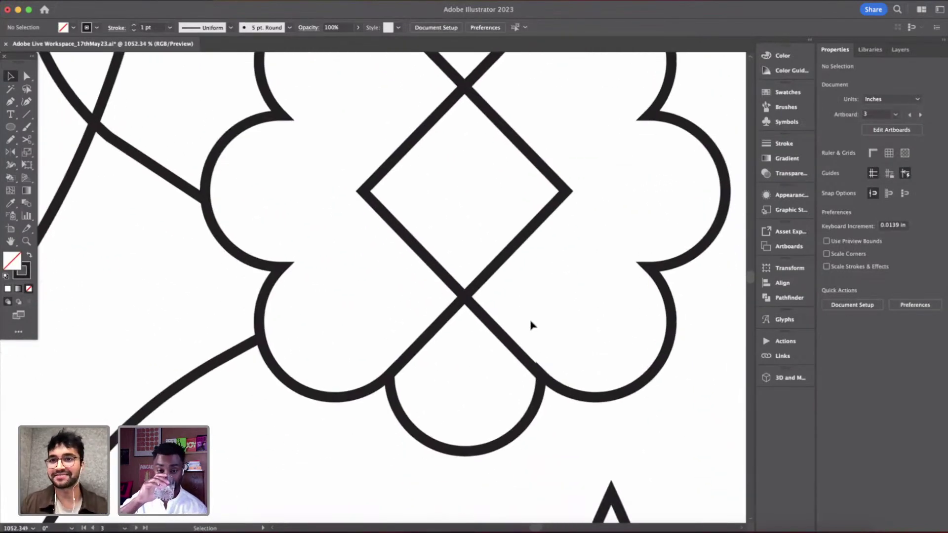
pyautogui.scroll(5, 530, 326)
pyautogui.press('a')
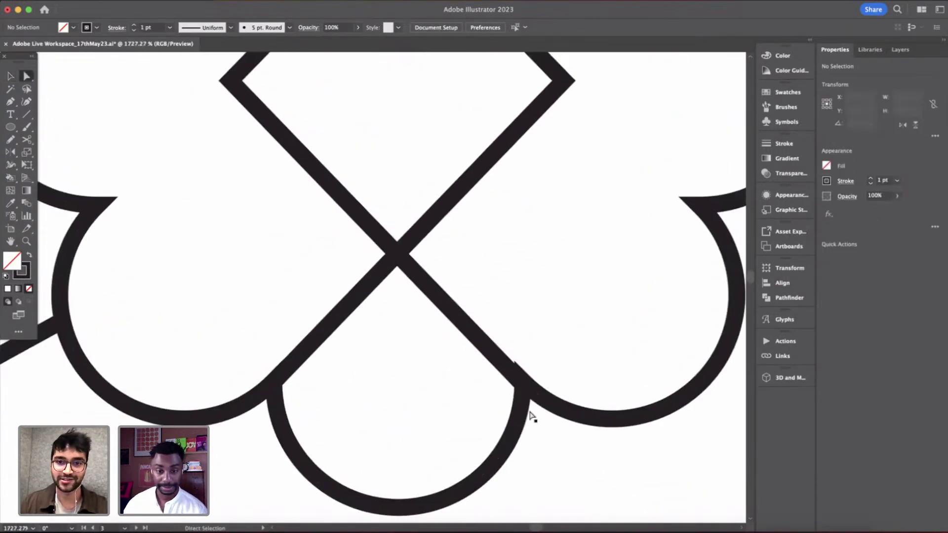
pyautogui.click(516, 392)
pyautogui.scroll(3, 516, 387)
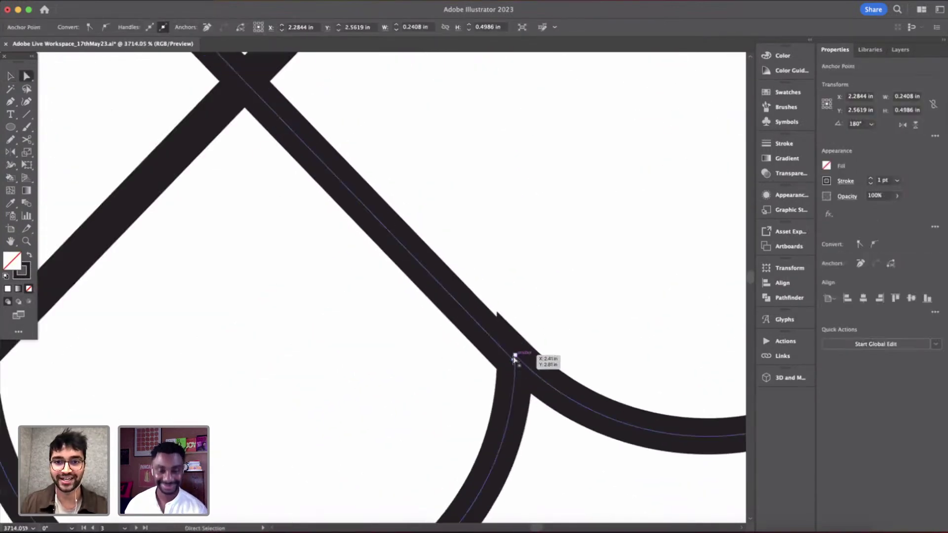
pyautogui.scroll(-3, 514, 357)
pyautogui.scroll(-1, 513, 363)
pyautogui.press('v')
pyautogui.scroll(4, 410, 251)
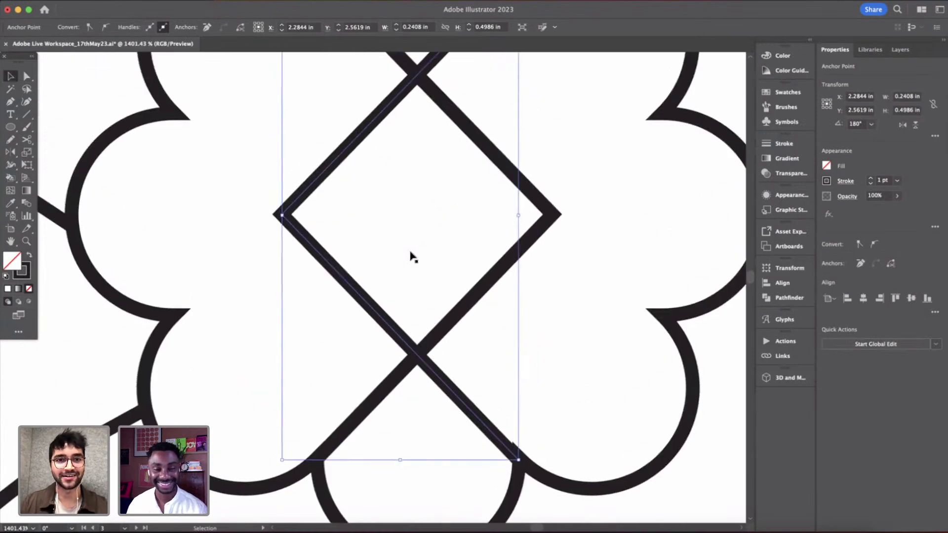
pyautogui.scroll(-4, 410, 251)
pyautogui.scroll(5, 370, 250)
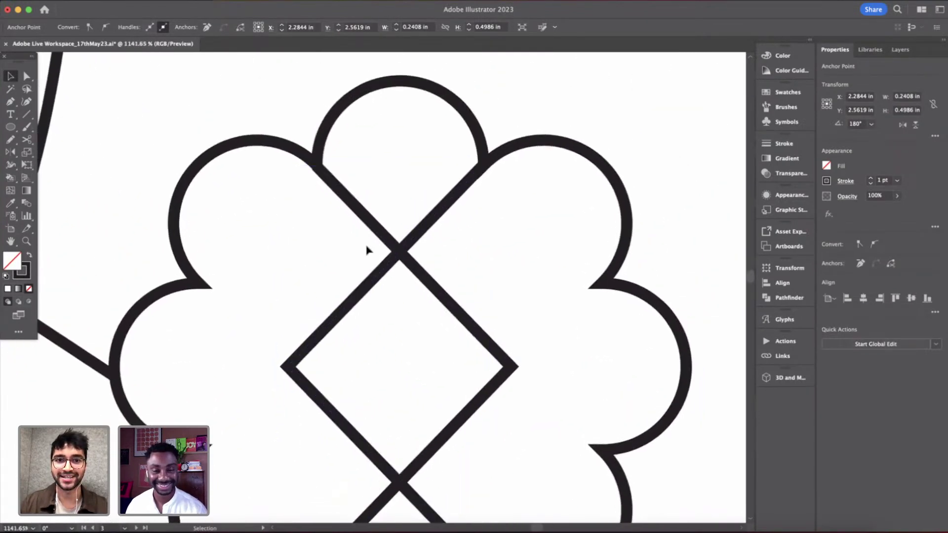
# - Copy the crossed-chevron detail from the left flower eye into the centre of the right flower eye
pyautogui.moveTo(381, 282); pyautogui.dragTo(384, 283)
pyautogui.click(536, 244)
pyautogui.scroll(-6, 536, 244)
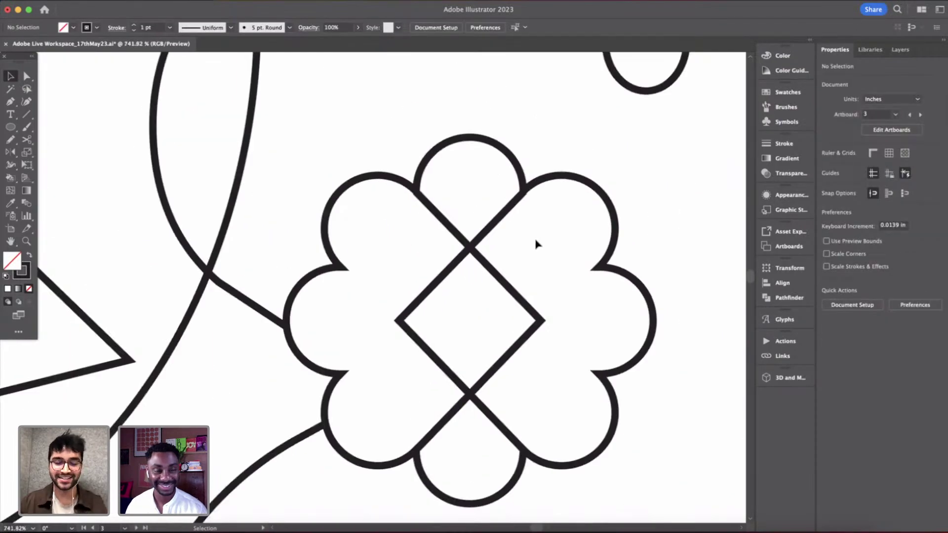
pyautogui.scroll(-8, 536, 243)
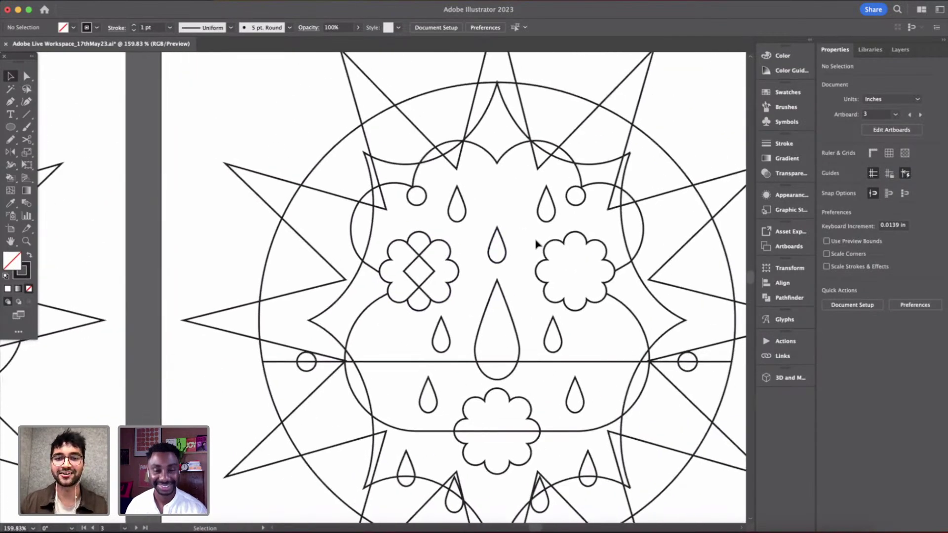
pyautogui.hscroll(4, 536, 244)
pyautogui.scroll(-2, 536, 243)
pyautogui.scroll(4, 375, 252)
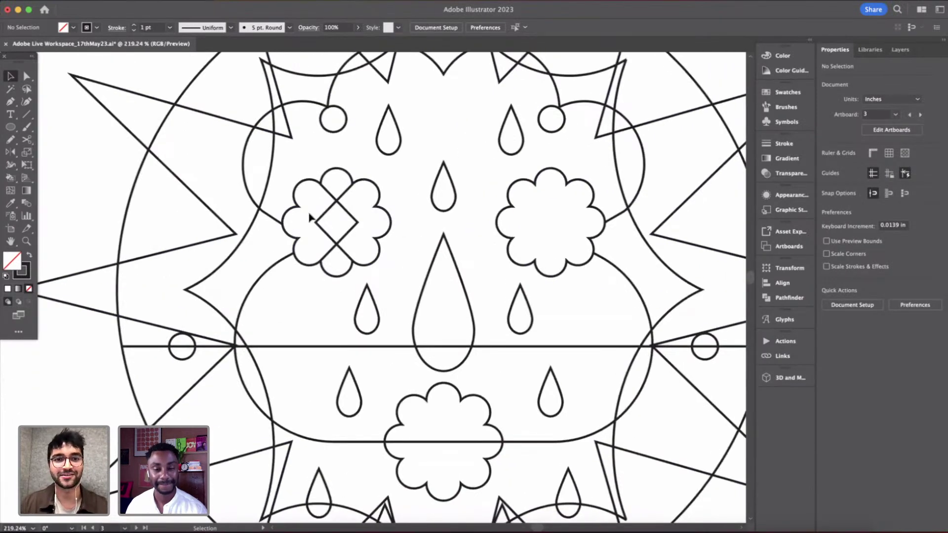
pyautogui.click(359, 228)
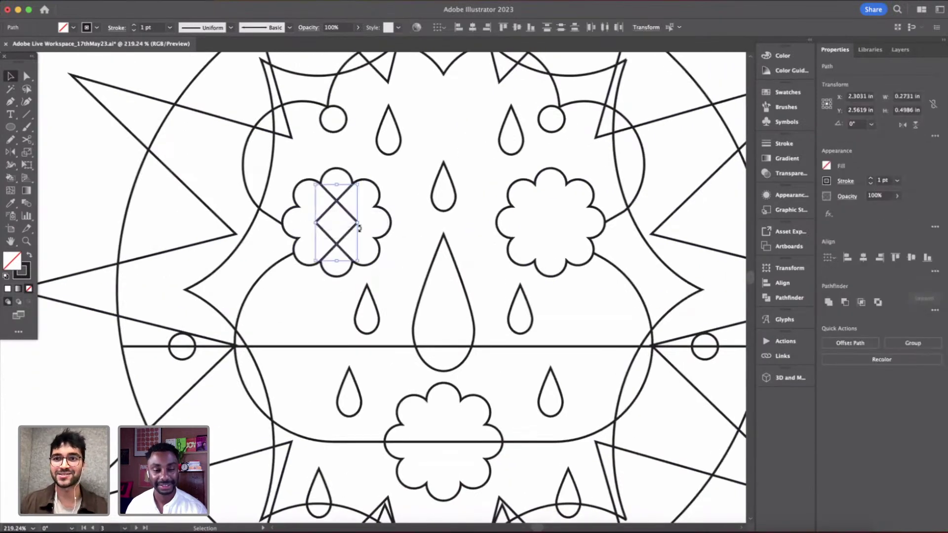
pyautogui.scroll(5, 359, 228)
pyautogui.hscroll(3, 359, 229)
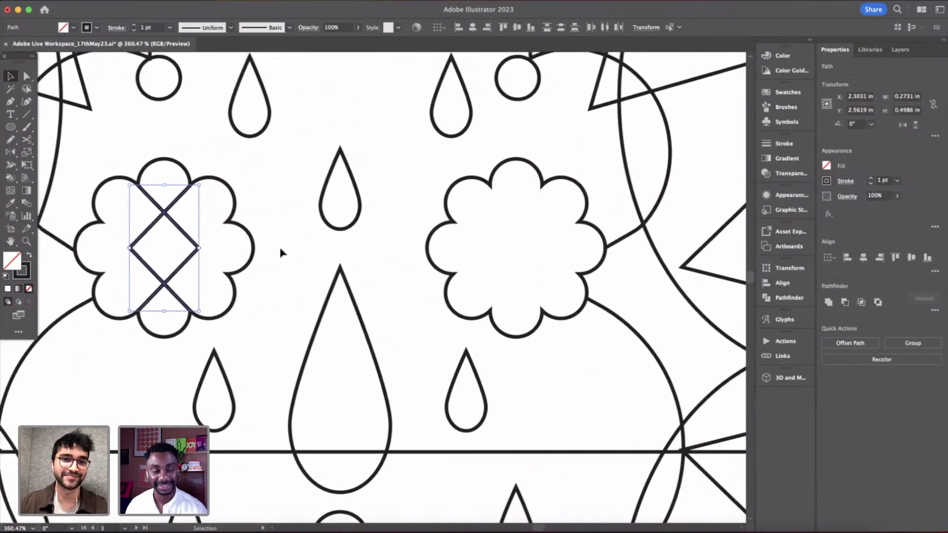
pyautogui.moveTo(175, 274); pyautogui.dragTo(529, 281)
pyautogui.click(588, 280)
pyautogui.scroll(-12, 588, 280)
pyautogui.scroll(-4, 588, 281)
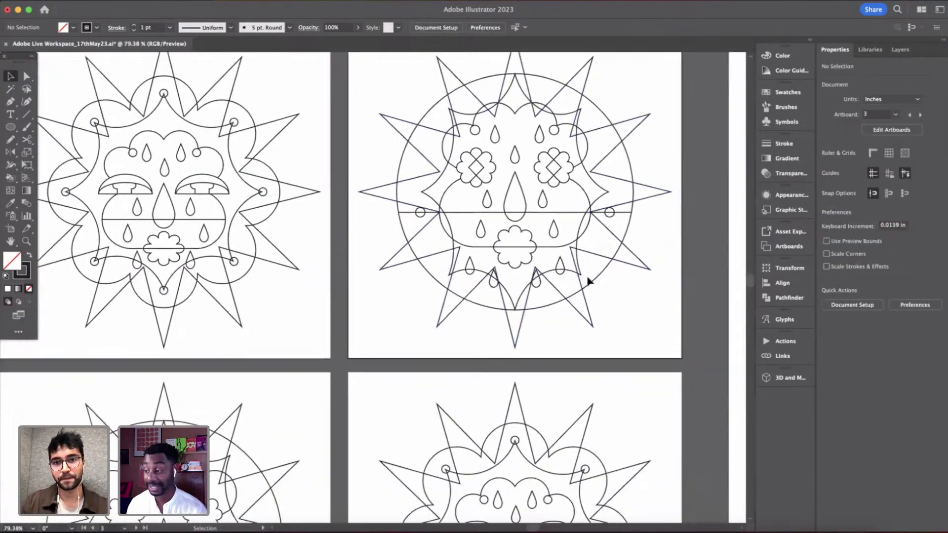
# - On the blank artboard beside the skulls, draw a circle about 3.24 in wide and delete its bottom anchor, leaving the upper half
pyautogui.scroll(5, 588, 280)
pyautogui.scroll(3, 453, 205)
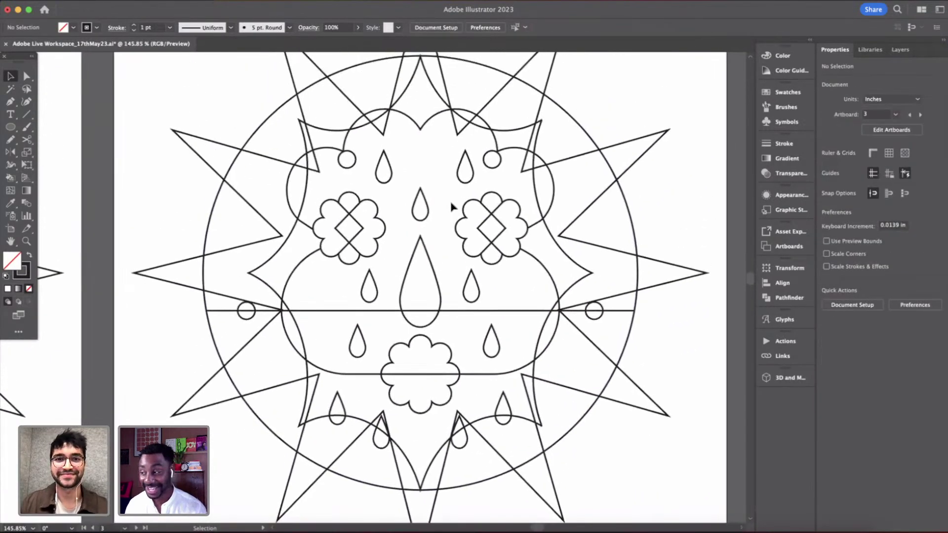
pyautogui.scroll(3, 451, 444)
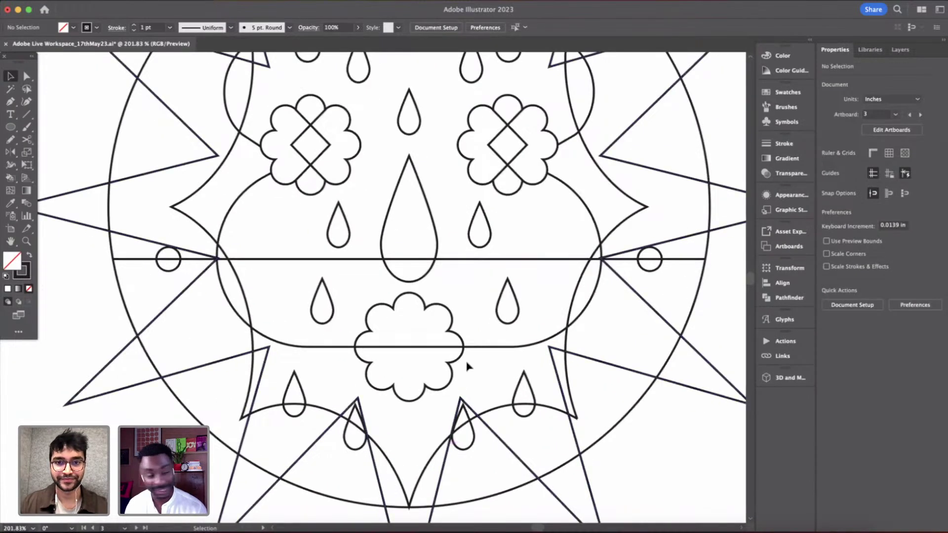
pyautogui.scroll(-8, 459, 365)
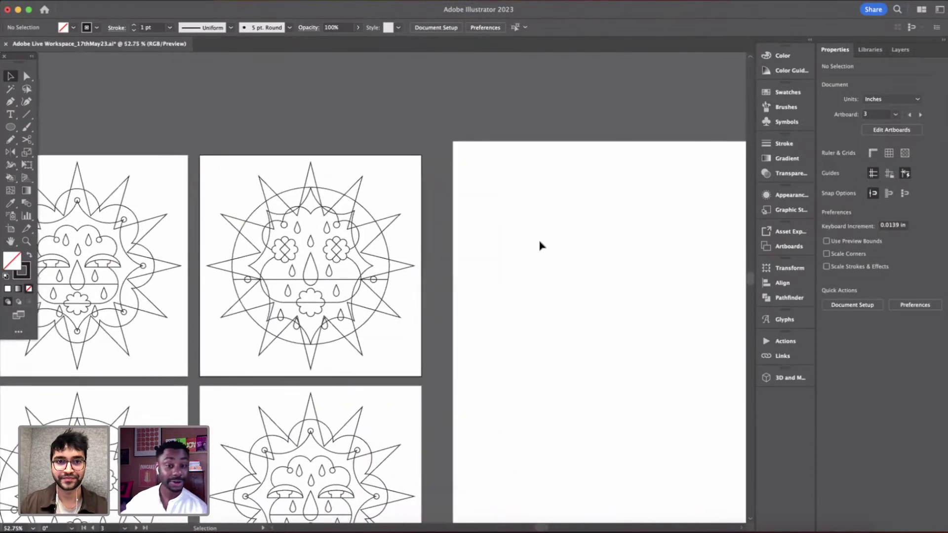
pyautogui.hscroll(3, 542, 246)
pyautogui.press('l')
pyautogui.moveTo(458, 307); pyautogui.dragTo(577, 416)
pyautogui.press('a')
pyautogui.press('Delete')
pyautogui.scroll(4, 517, 432)
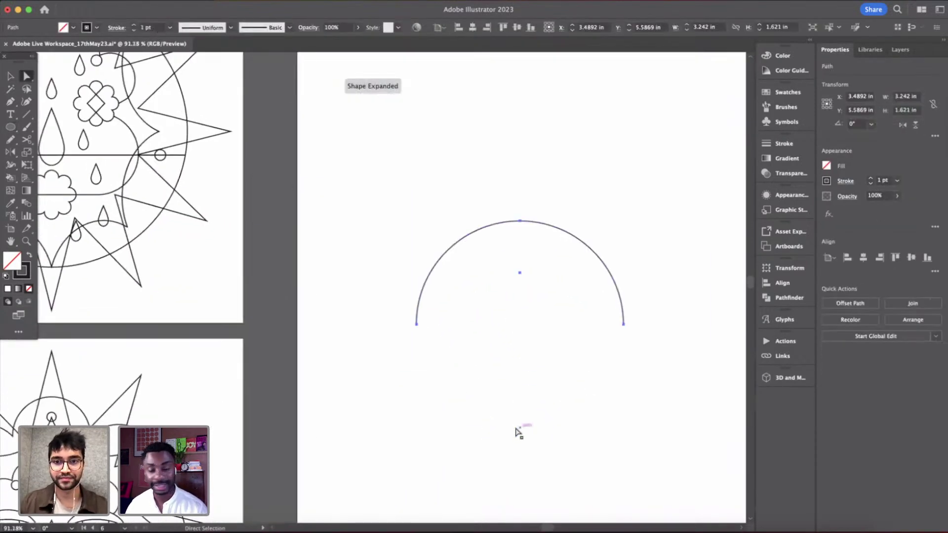
pyautogui.press('v')
# - Make a slightly smaller copy of the half circle on the same baseline and centre both arcs horizontally
pyautogui.scroll(3, 506, 356)
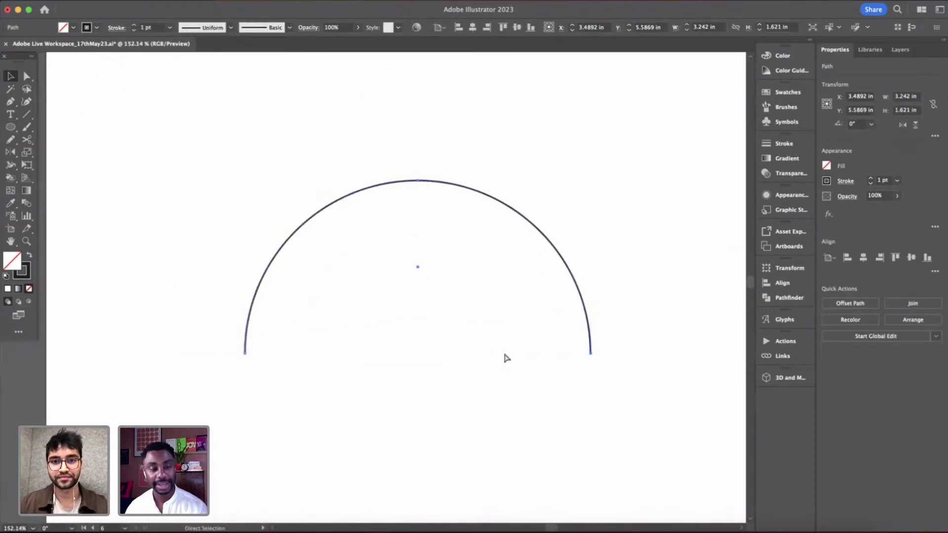
pyautogui.moveTo(592, 183); pyautogui.dragTo(547, 203)
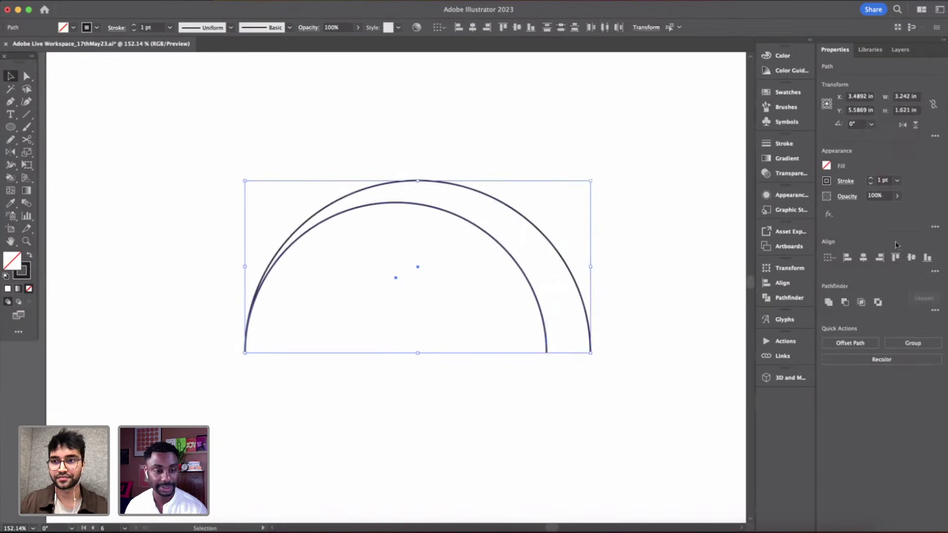
pyautogui.click(863, 257)
pyautogui.click(624, 255)
# - Add a third, smaller copy inside the two arcs, sharing their baseline, and centre all three horizontally
pyautogui.scroll(-7, 624, 255)
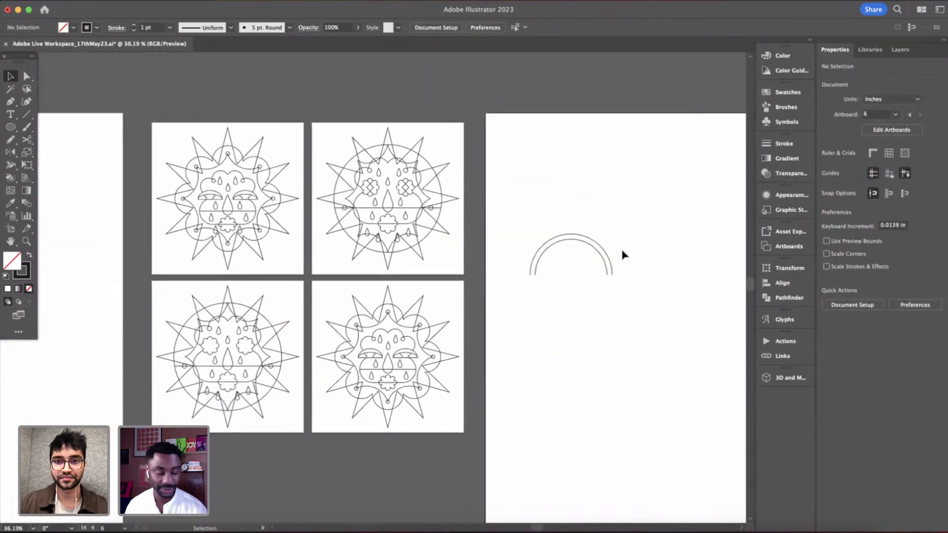
pyautogui.scroll(4, 624, 254)
pyautogui.scroll(3, 557, 241)
pyautogui.click(571, 245)
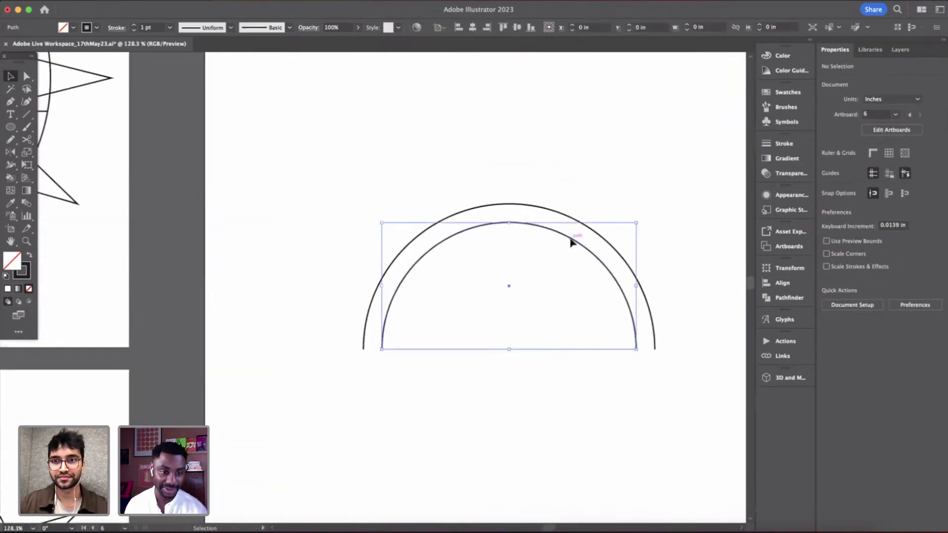
pyautogui.moveTo(636, 223); pyautogui.dragTo(616, 238)
pyautogui.moveTo(426, 93); pyautogui.dragTo(647, 328)
pyautogui.click(864, 257)
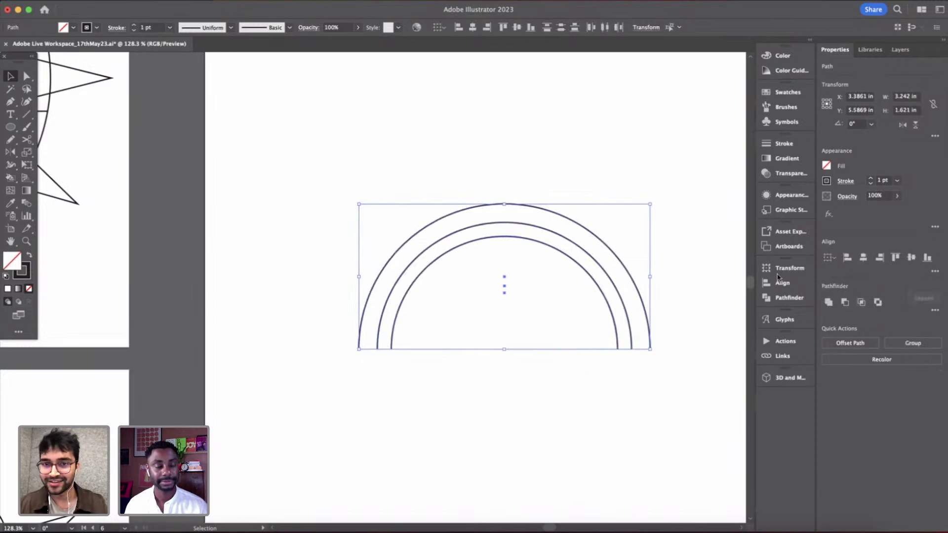
# - Shrink the innermost arc slightly to even out the spacing and re-centre the three arcs horizontally
pyautogui.click(529, 352)
pyautogui.click(609, 301)
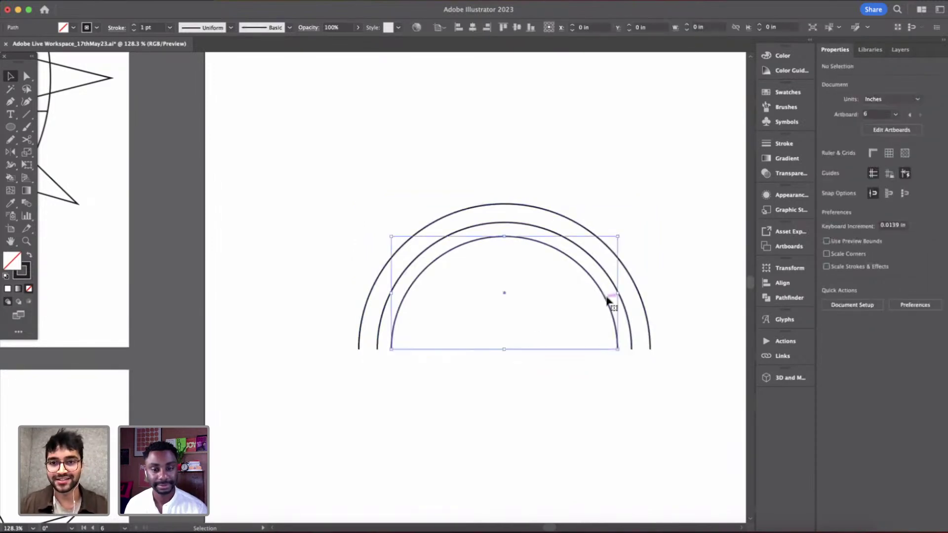
pyautogui.moveTo(618, 236); pyautogui.dragTo(609, 240)
pyautogui.moveTo(519, 216); pyautogui.dragTo(573, 339)
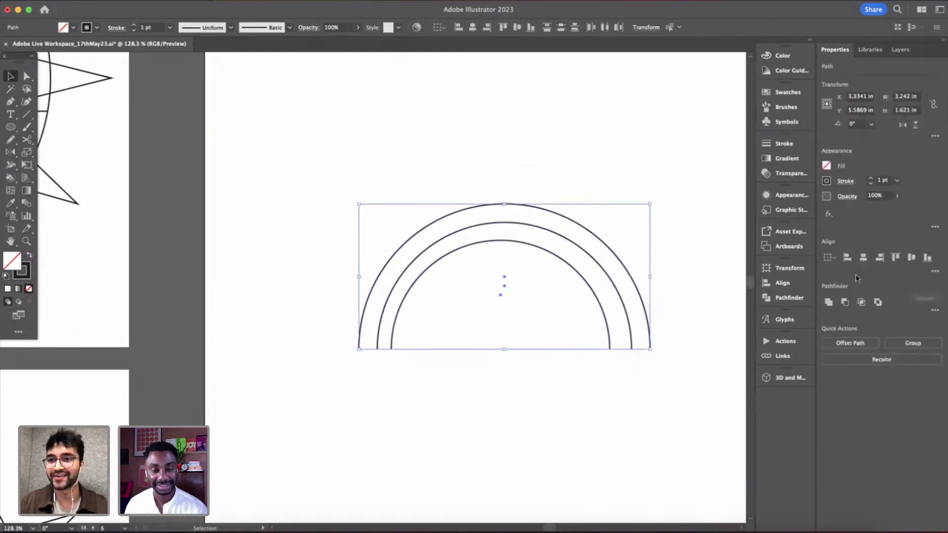
pyautogui.click(863, 259)
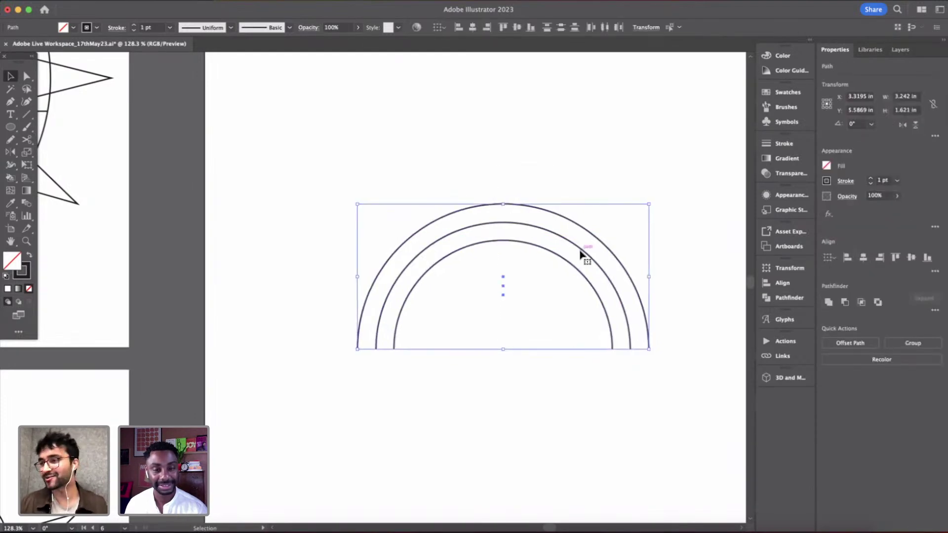
pyautogui.click(524, 291)
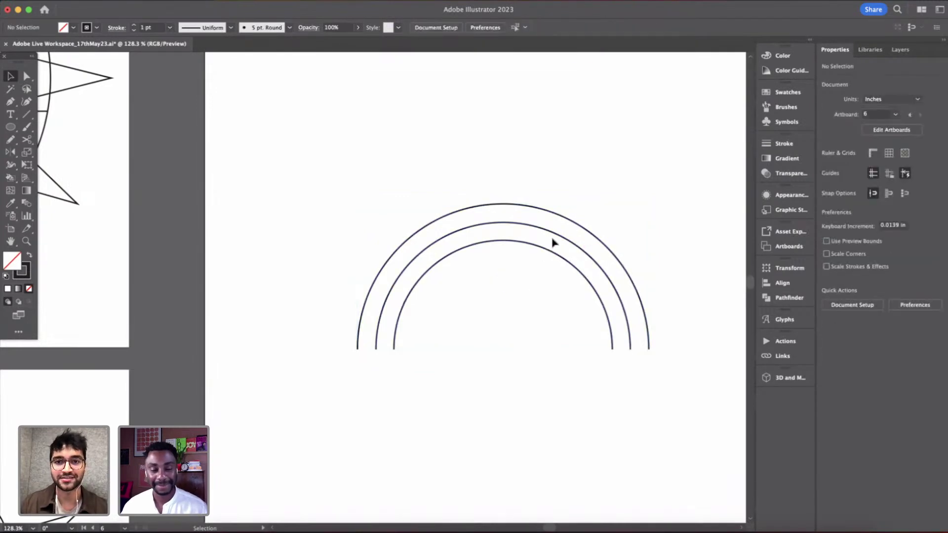
pyautogui.scroll(-4, 527, 317)
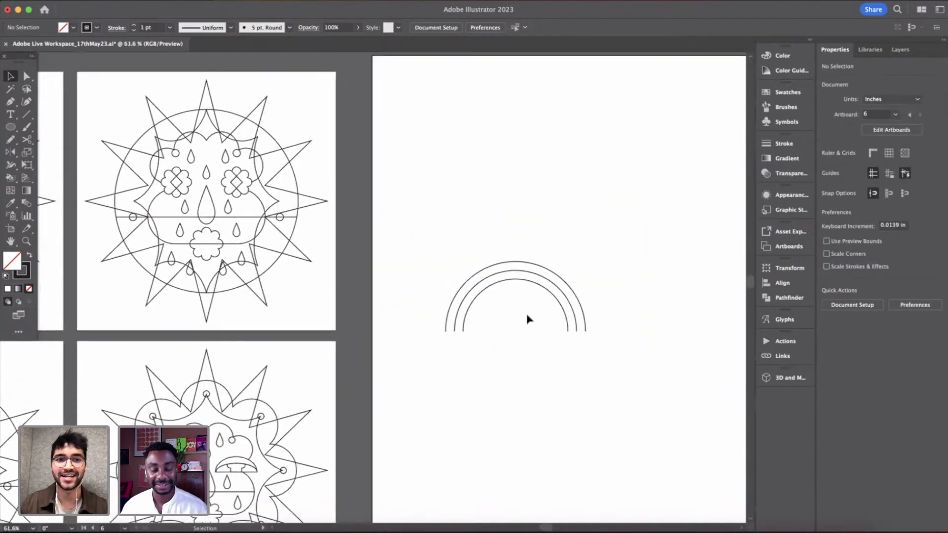
pyautogui.scroll(-3, 527, 319)
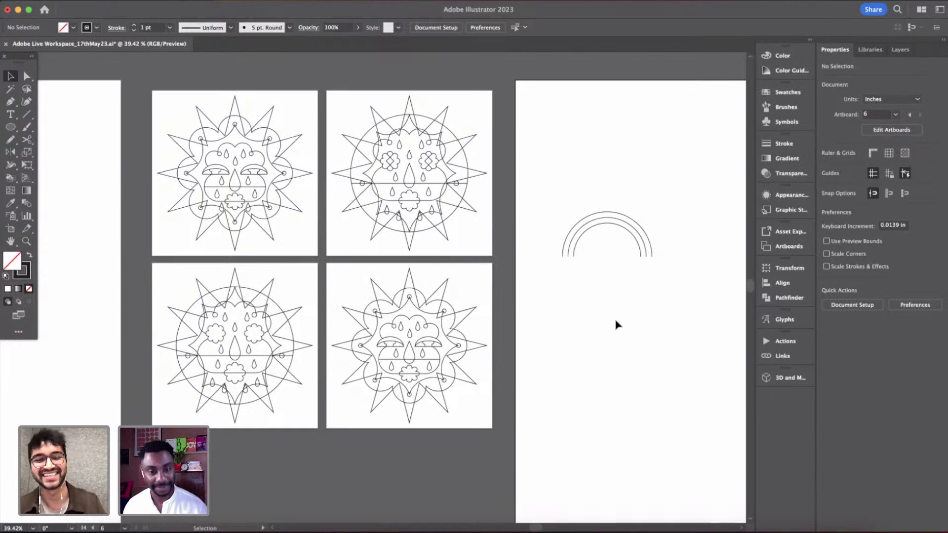
pyautogui.scroll(6, 616, 256)
pyautogui.scroll(2, 618, 254)
pyautogui.scroll(4, 482, 268)
pyautogui.scroll(2, 334, 292)
pyautogui.scroll(-1, 335, 290)
pyautogui.press('p')
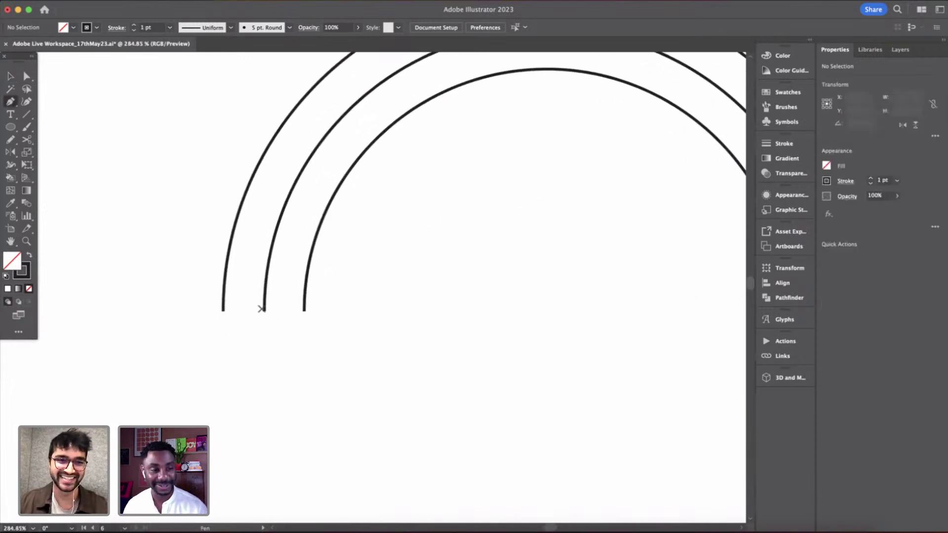
pyautogui.moveTo(223, 311); pyautogui.dragTo(297, 382)
pyautogui.press('super+z')
pyautogui.click(323, 380)
pyautogui.press('Escape')
# - Draw a circle about 0.59 in wide below the arch's left end and delete its top anchor, leaving the lower half
pyautogui.press('m')
pyautogui.moveTo(214, 331); pyautogui.dragTo(332, 445)
pyautogui.press('a')
pyautogui.click(273, 333)
pyautogui.press('Delete')
pyautogui.press('v')
pyautogui.scroll(3, 298, 400)
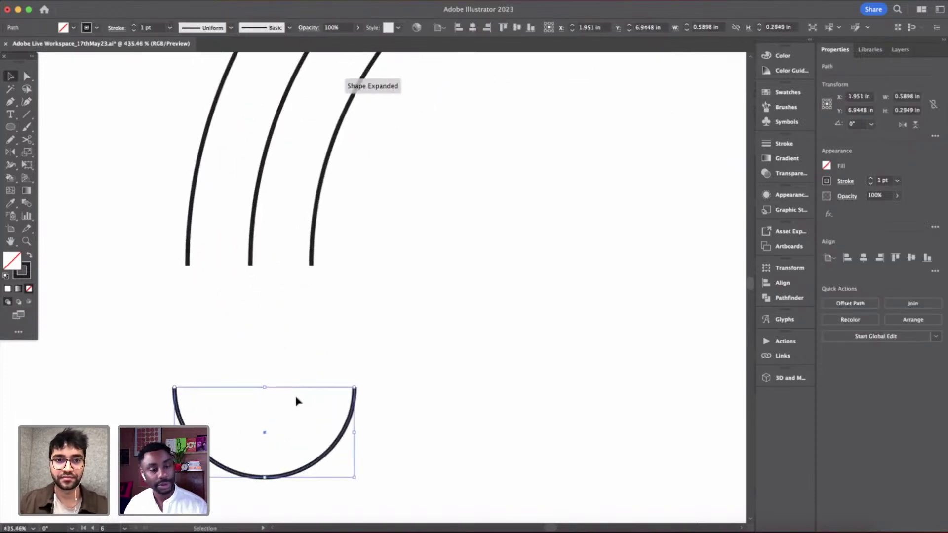
# - Snap the small half circle to the outer arc's left end and scale it to about 0.41 in wide to meet the inner arc
pyautogui.hscroll(-5, 298, 400)
pyautogui.moveTo(328, 430); pyautogui.dragTo(341, 307)
pyautogui.scroll(3, 499, 332)
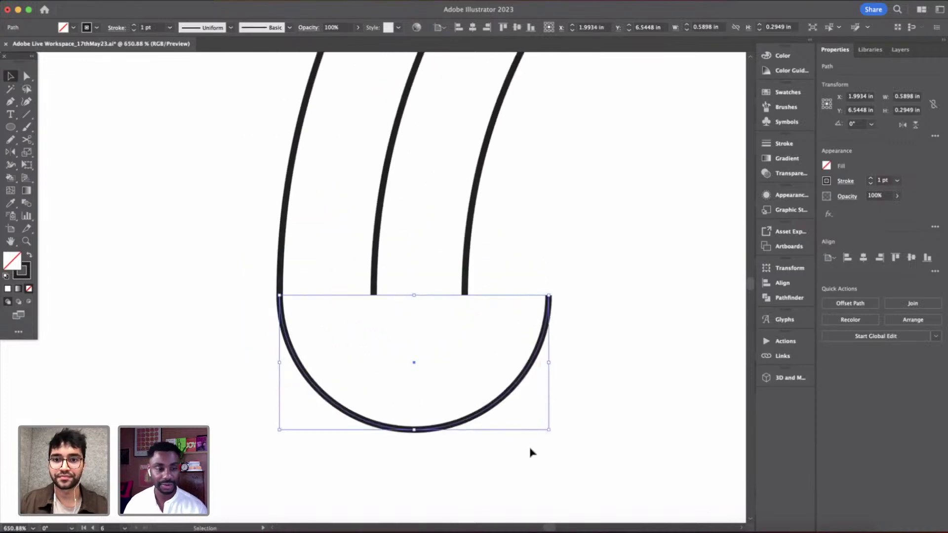
pyautogui.moveTo(547, 433); pyautogui.dragTo(470, 387)
pyautogui.click(494, 390)
# - Duplicate the rounded end cap across to the arch's right-hand end at the same height
pyautogui.scroll(-5, 496, 391)
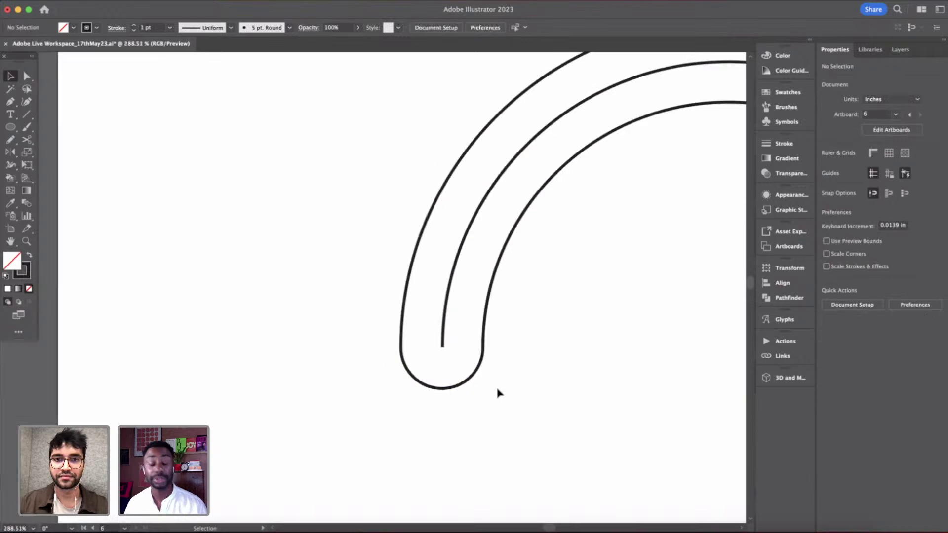
pyautogui.hscroll(4, 498, 392)
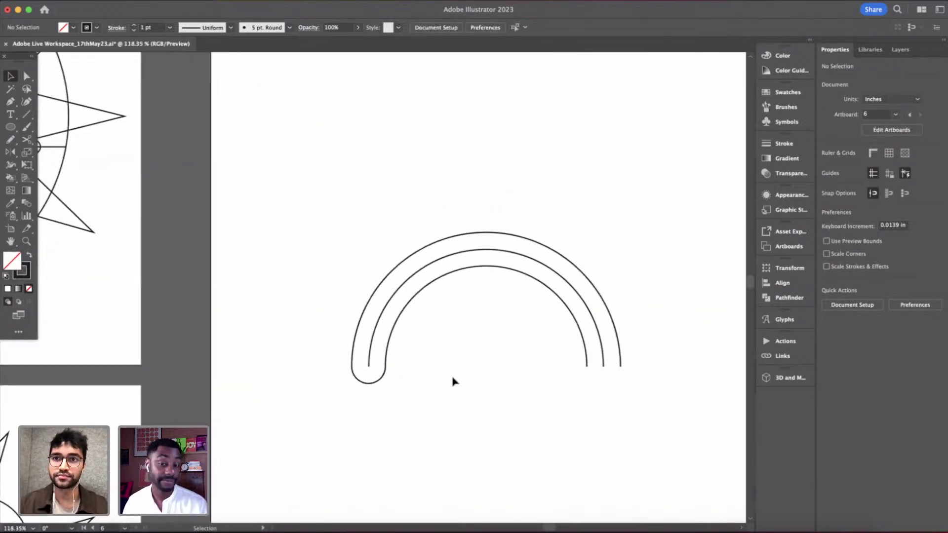
pyautogui.hscroll(3, 452, 381)
pyautogui.scroll(2, 454, 381)
pyautogui.moveTo(245, 419); pyautogui.dragTo(621, 427)
pyautogui.scroll(5, 620, 427)
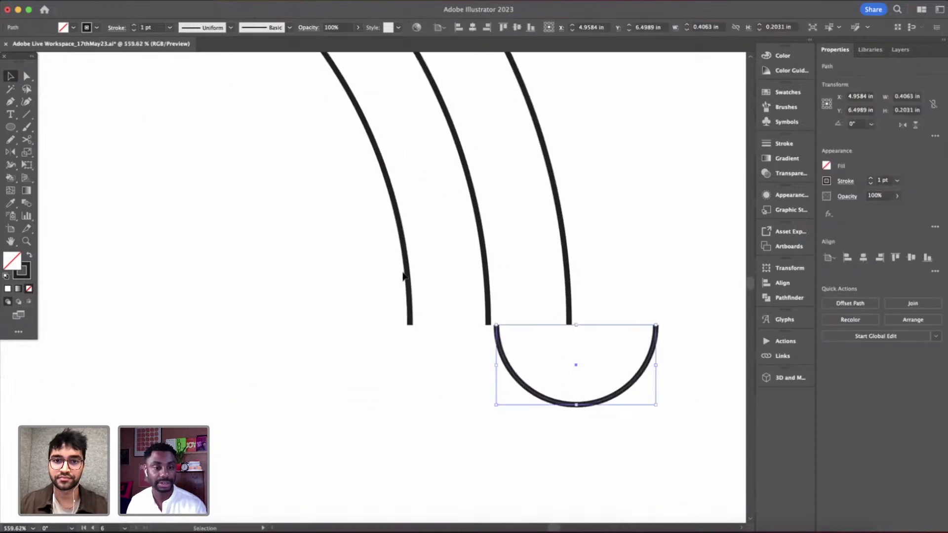
# - Align the copied cap's right edge with the outer arc so it closes the arch's right-hand end
pyautogui.keyDown('shift'); pyautogui.click(407, 275); pyautogui.keyUp('shift')
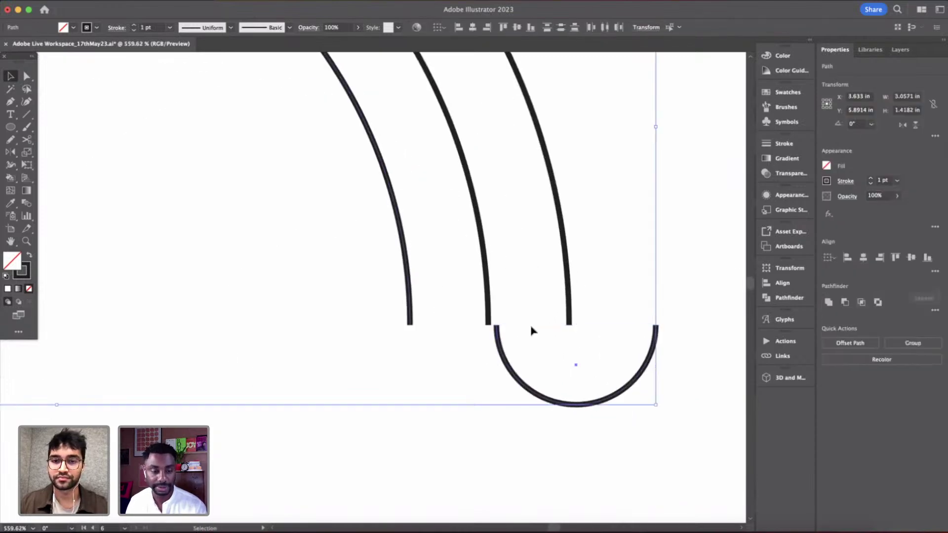
pyautogui.click(676, 362)
pyautogui.moveTo(647, 362); pyautogui.dragTo(435, 346)
pyautogui.click(596, 383)
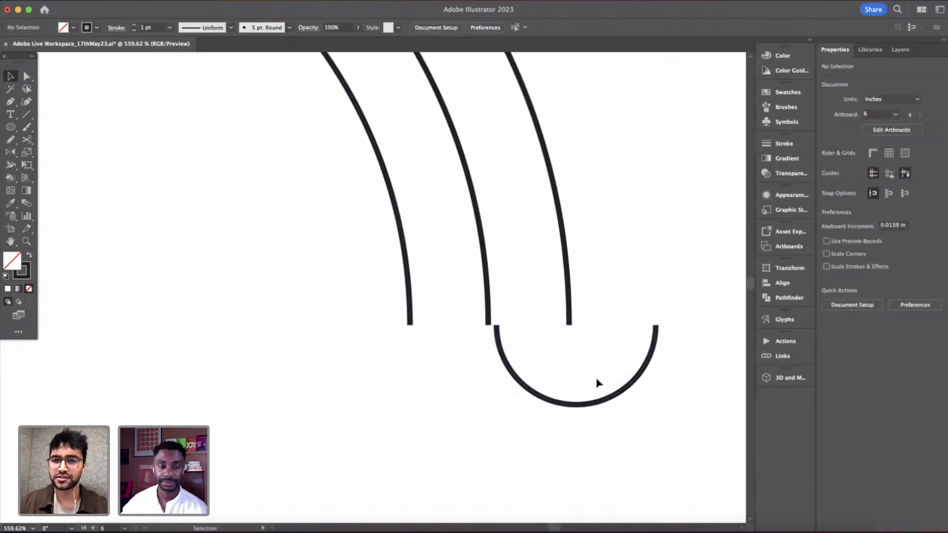
pyautogui.moveTo(631, 387); pyautogui.dragTo(407, 387)
pyautogui.keyDown('shift'); pyautogui.click(568, 301); pyautogui.keyUp('shift')
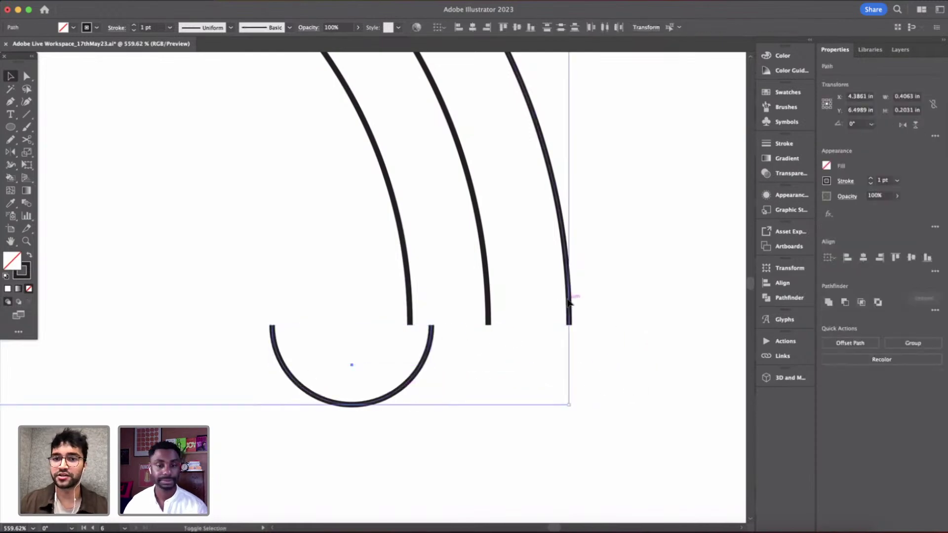
pyautogui.click(881, 258)
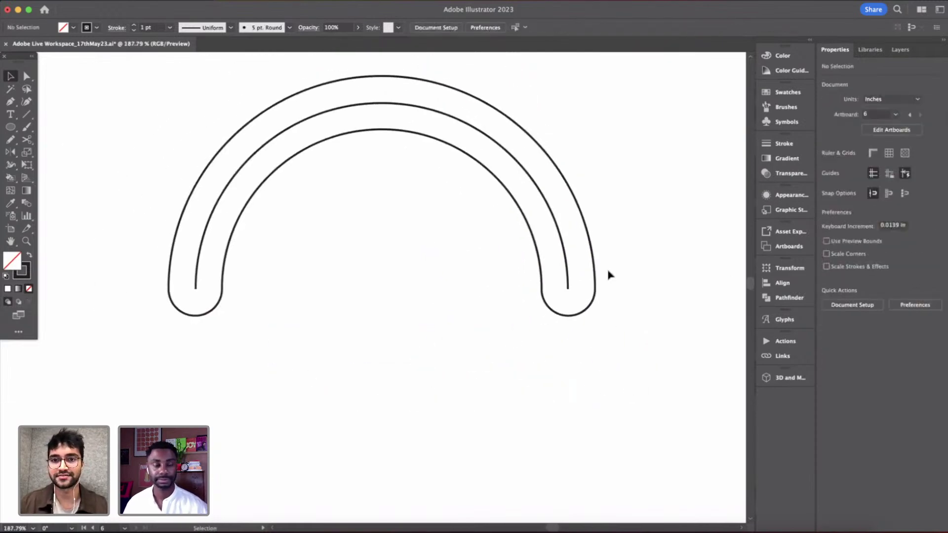
pyautogui.press('super+0')
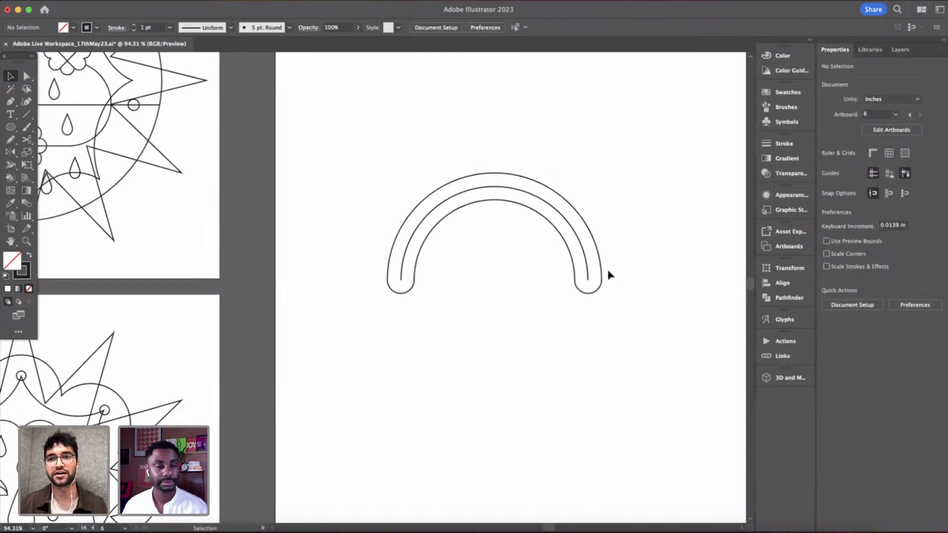
pyautogui.scroll(-3, 609, 275)
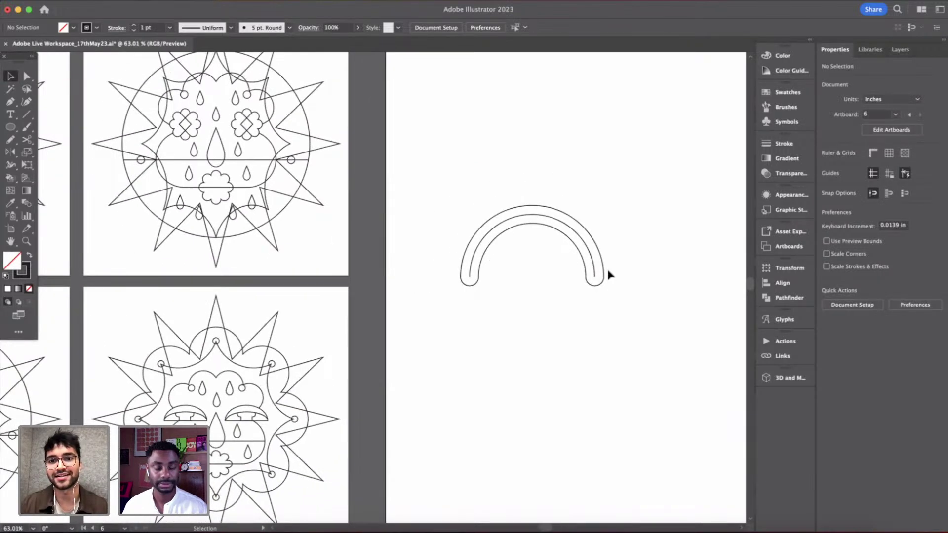
pyautogui.scroll(5, 611, 277)
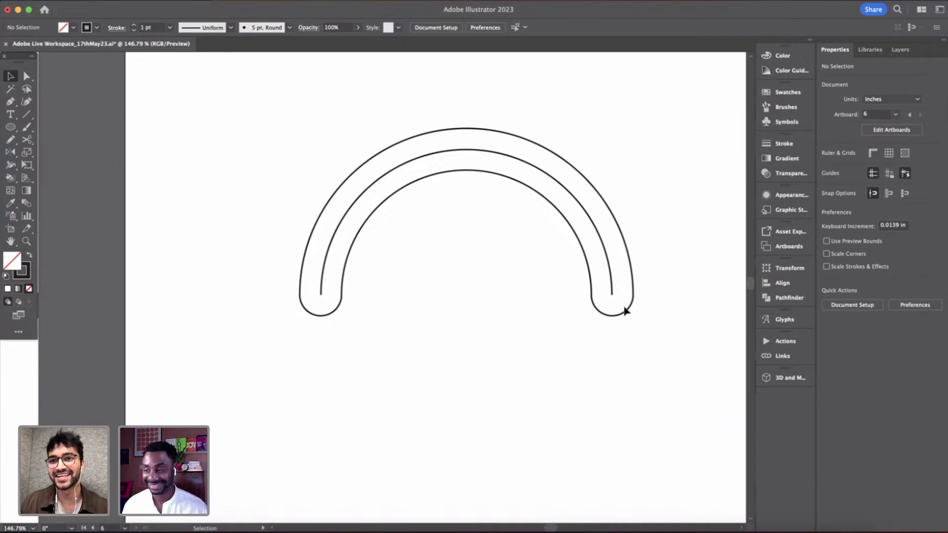
pyautogui.scroll(-3, 625, 310)
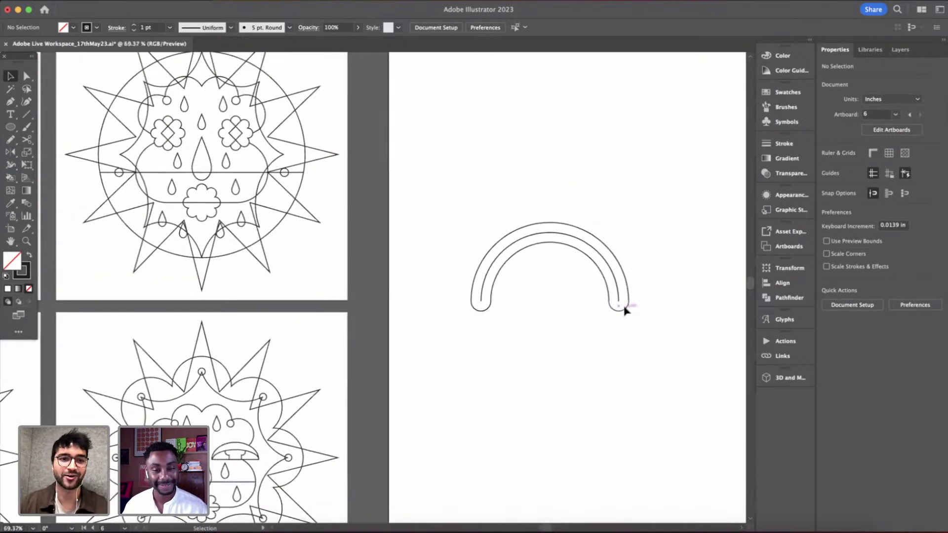
# - Try to extend the middle arc's right end straight down to the bottom edge of the rounded end cap
pyautogui.hscroll(-2, 624, 310)
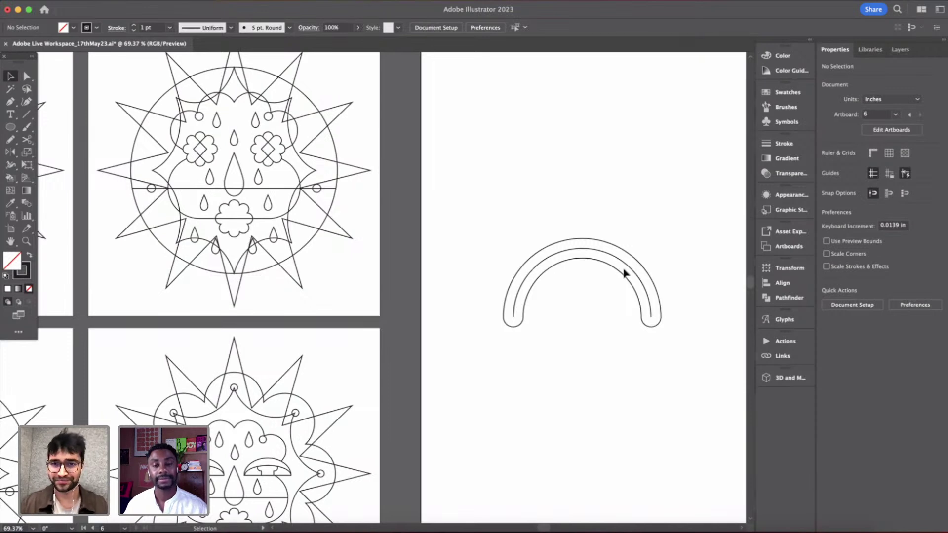
pyautogui.scroll(5, 625, 271)
pyautogui.click(625, 328)
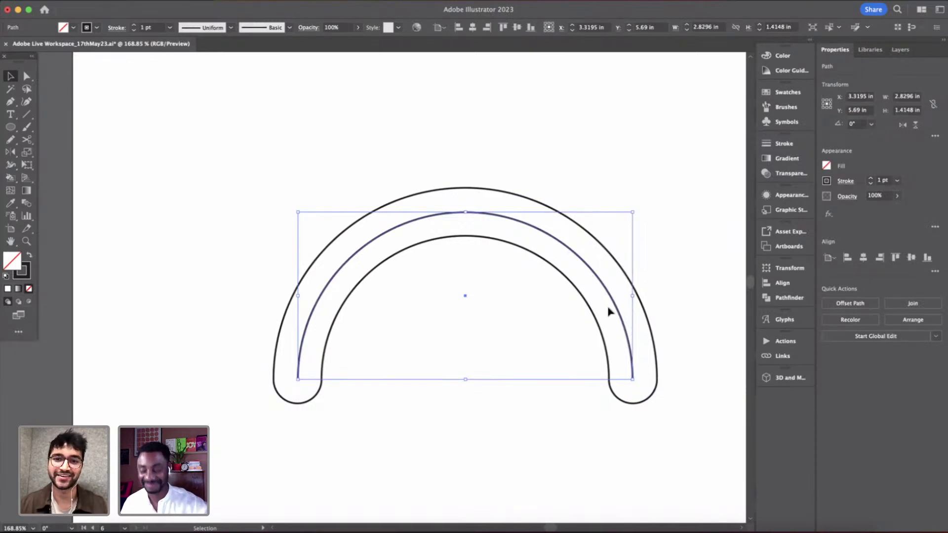
pyautogui.scroll(4, 626, 395)
pyautogui.hscroll(3, 626, 395)
pyautogui.press('p')
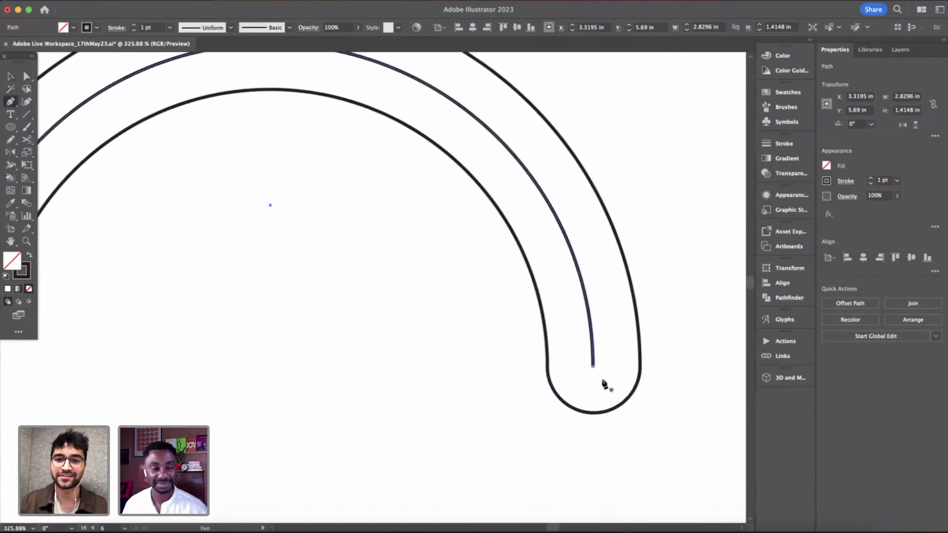
pyautogui.click(593, 367)
pyautogui.click(593, 413)
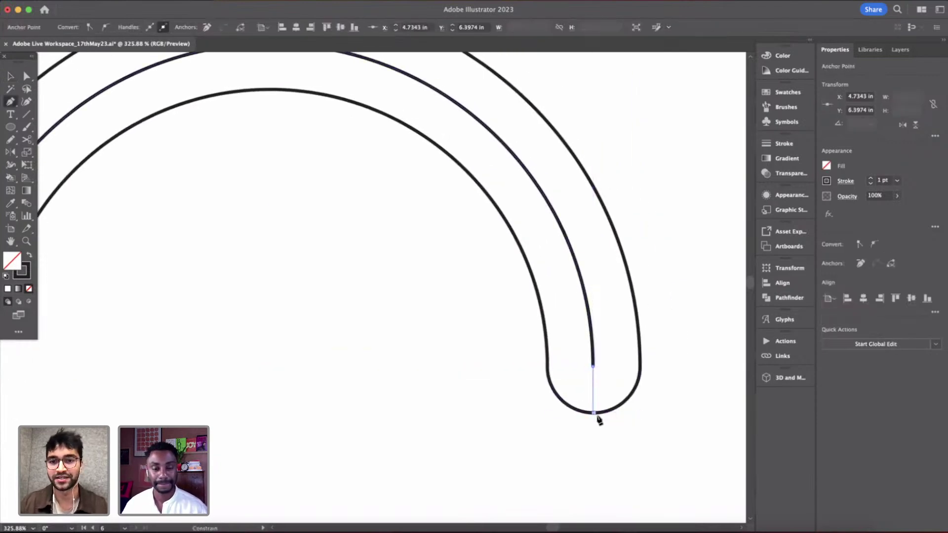
pyautogui.press('v')
pyautogui.click(599, 441)
pyautogui.scroll(-4, 599, 441)
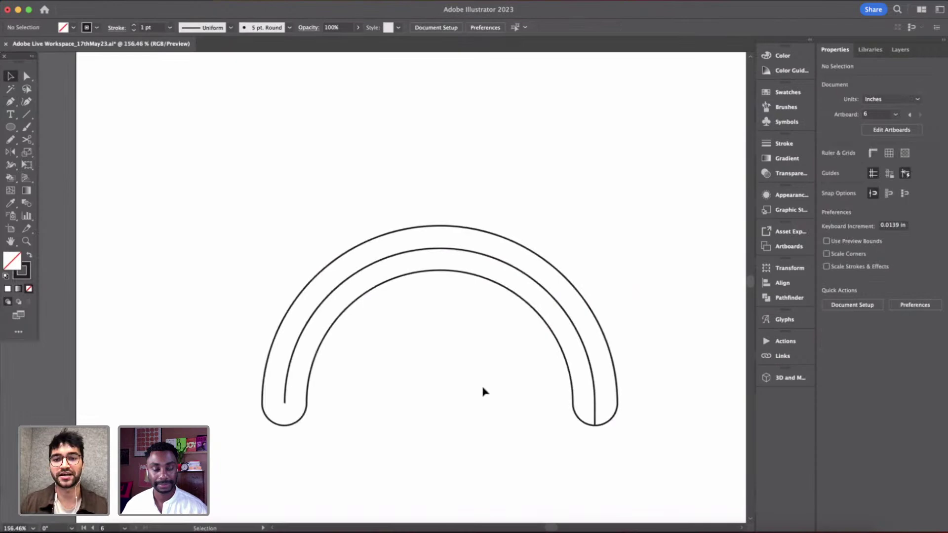
pyautogui.click(578, 367)
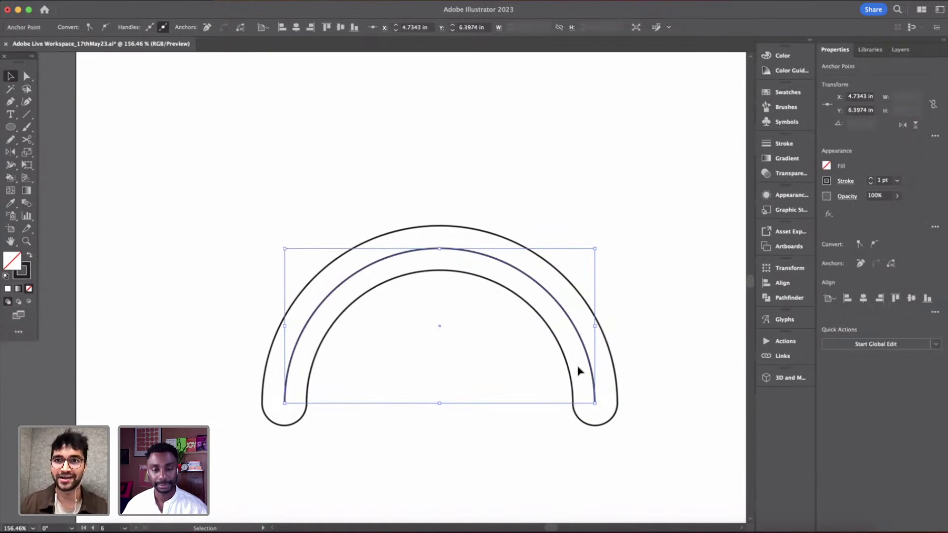
pyautogui.rightClick(595, 408)
pyautogui.click(580, 401)
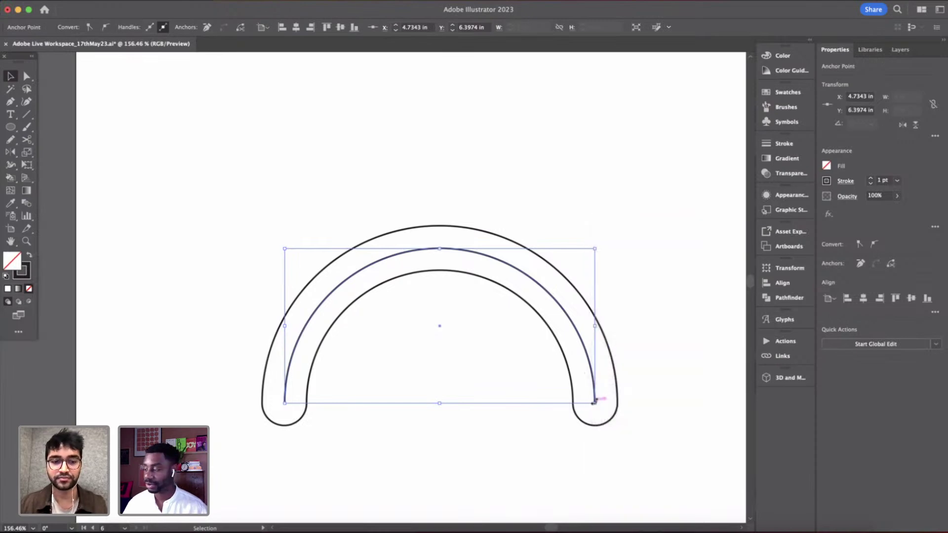
pyautogui.moveTo(595, 404); pyautogui.dragTo(617, 413)
pyautogui.moveTo(558, 283); pyautogui.dragTo(561, 313)
pyautogui.press('super+z')
pyautogui.press('v')
pyautogui.scroll(1, 568, 401)
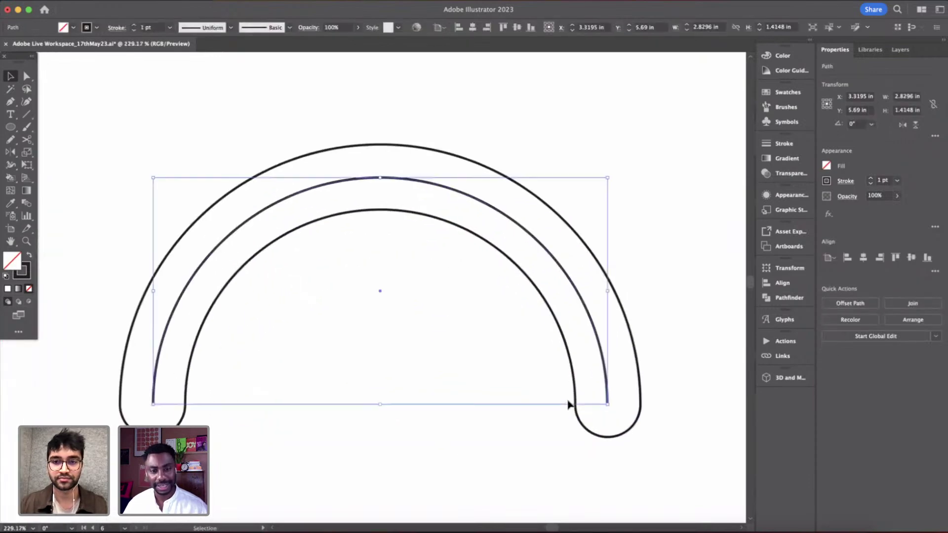
# - Select all the arch's arcs and rounded end caps and group them
pyautogui.scroll(1, 614, 415)
pyautogui.scroll(-1, 614, 415)
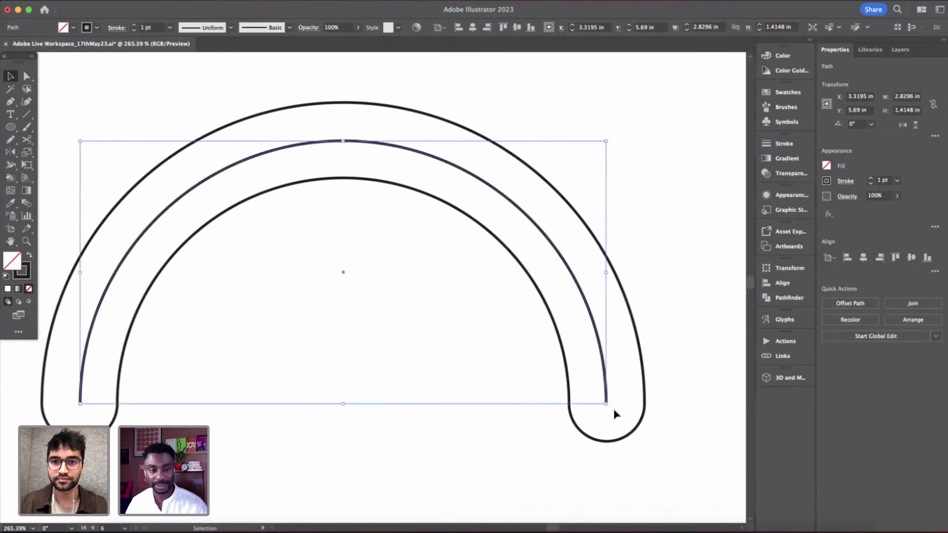
pyautogui.scroll(-5, 615, 415)
pyautogui.moveTo(473, 307); pyautogui.dragTo(676, 499)
pyautogui.hscroll(-2, 606, 389)
pyautogui.scroll(-1, 606, 389)
pyautogui.press('super+g')
# - Replace the flower mouth of the skull with crossed-line flower eyes with the arch group, scaled down to about 1.33 in wide
pyautogui.click(303, 299)
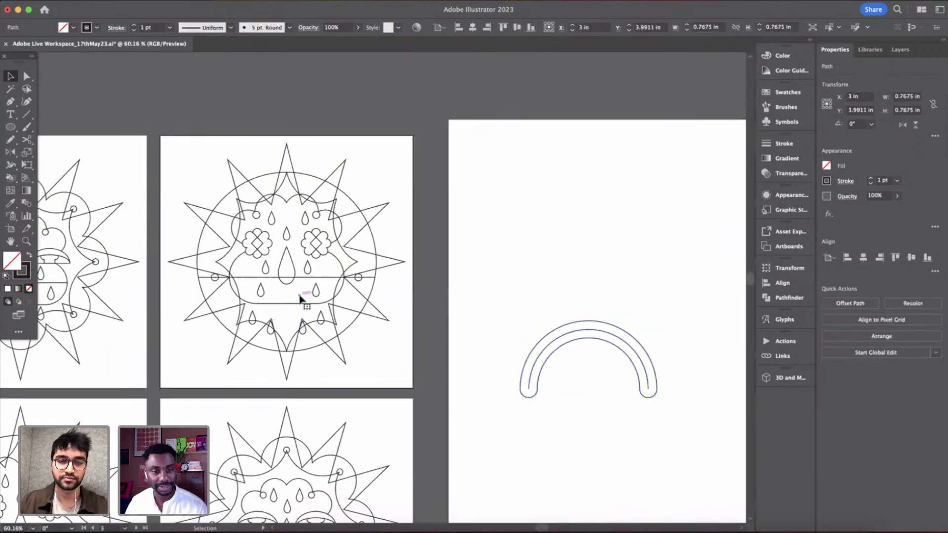
pyautogui.moveTo(649, 352); pyautogui.dragTo(339, 318)
pyautogui.scroll(3, 341, 317)
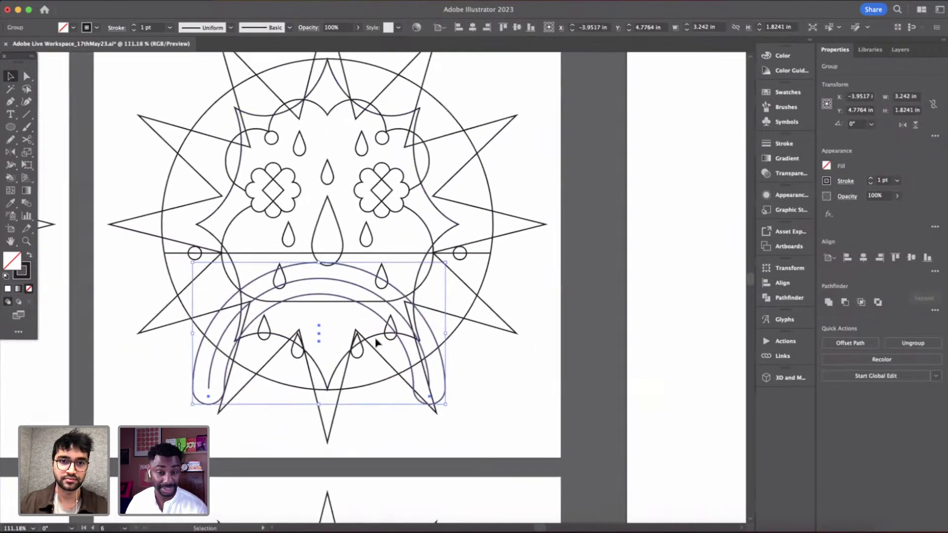
pyautogui.moveTo(448, 405); pyautogui.dragTo(392, 363)
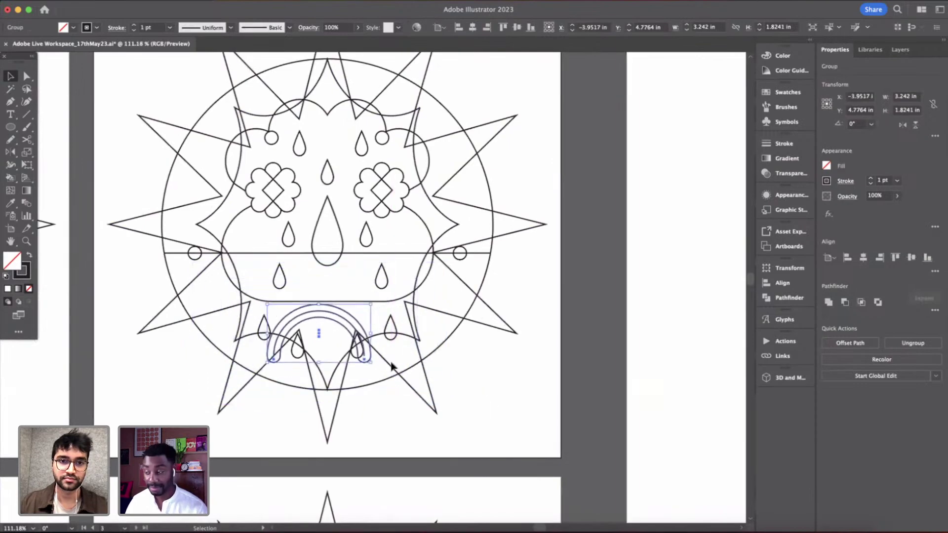
# - Position the arch mouth just below the large teardrop nose, centred on the face at X 3 in and Y about 3.97 in
pyautogui.scroll(5, 393, 364)
pyautogui.moveTo(437, 339); pyautogui.dragTo(454, 271)
pyautogui.scroll(-5, 454, 273)
pyautogui.scroll(5, 453, 275)
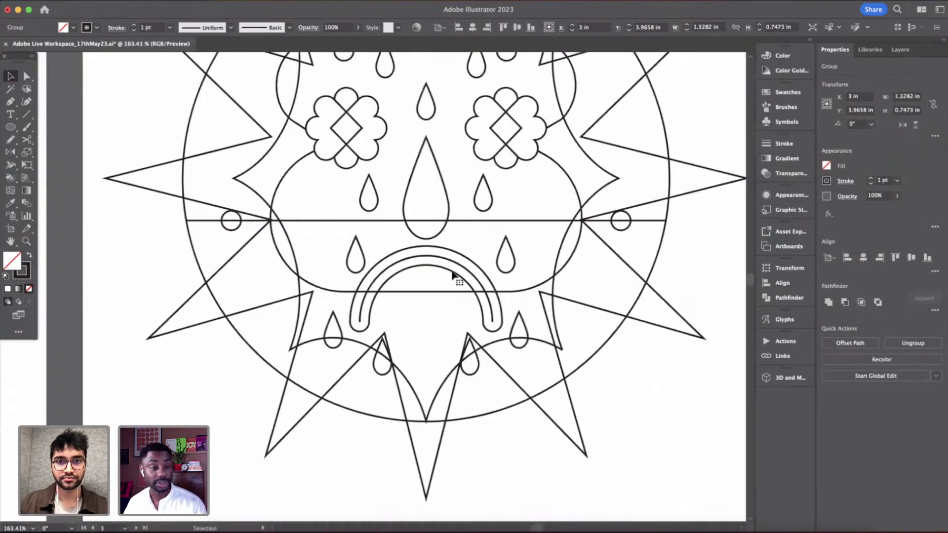
pyautogui.scroll(3, 454, 285)
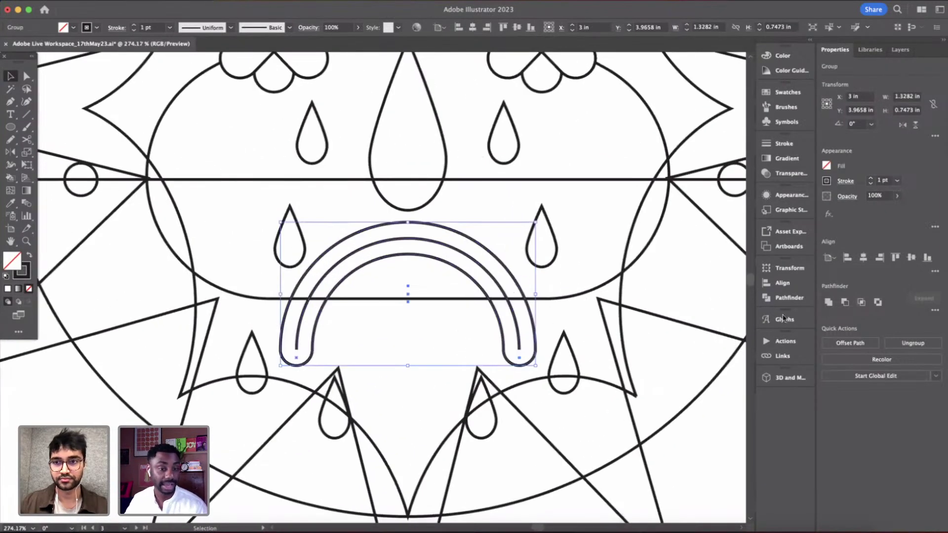
pyautogui.click(440, 326)
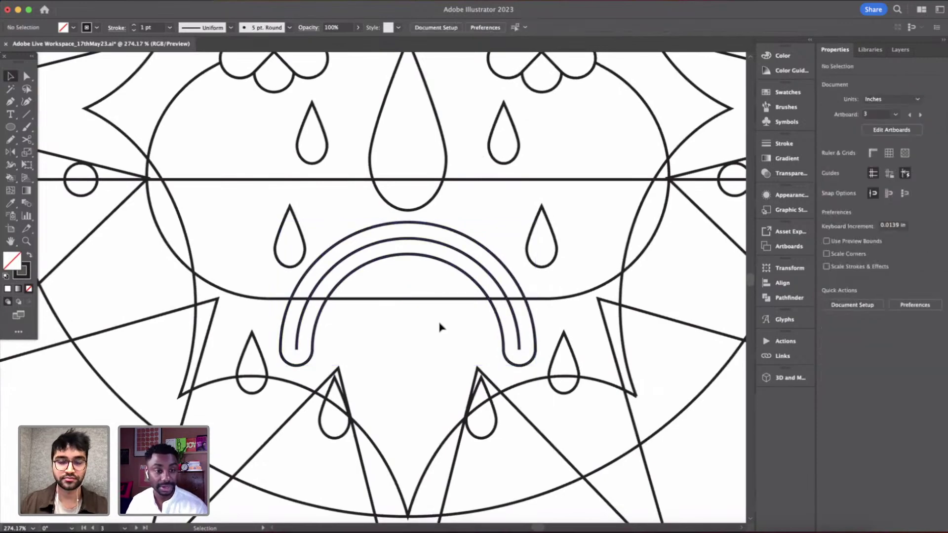
pyautogui.scroll(-5, 441, 327)
pyautogui.scroll(5, 440, 326)
pyautogui.scroll(-3, 441, 326)
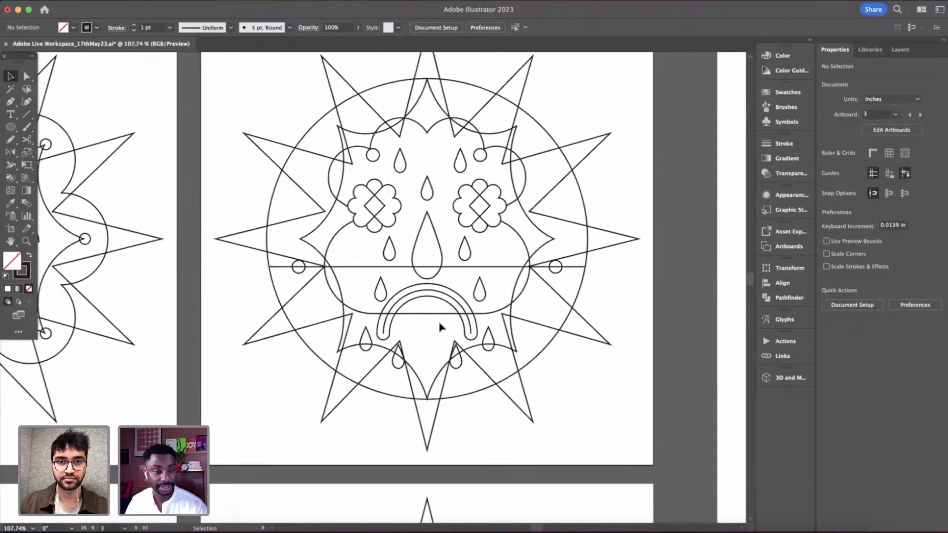
pyautogui.hscroll(-1, 440, 326)
pyautogui.scroll(2, 489, 254)
pyautogui.keyDown('alt'); pyautogui.moveTo(423, 182); pyautogui.dragTo(476, 306); pyautogui.keyUp('alt')
pyautogui.press('Delete')
pyautogui.scroll(-3, 491, 300)
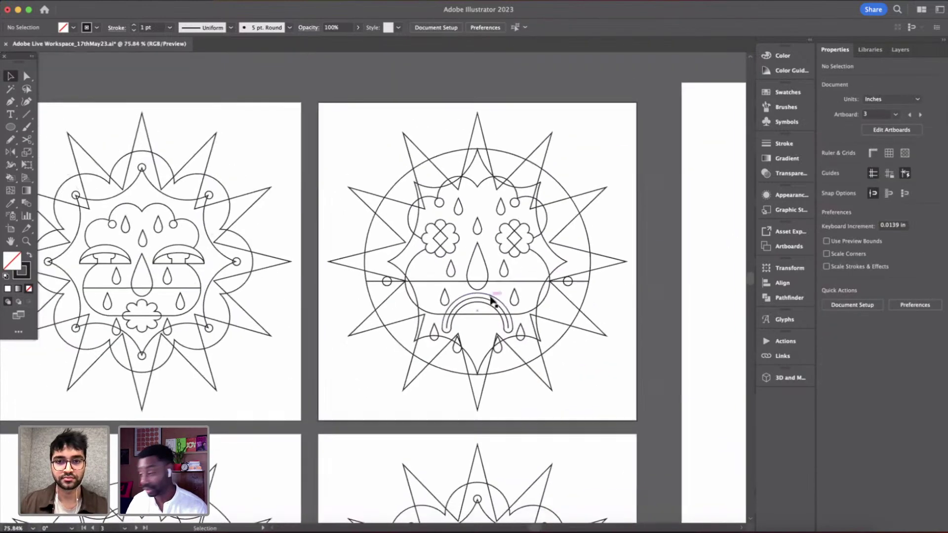
# - Copy the flower mouth from the circle-framed skull in the lower row and paste it in place over the arch mouth
pyautogui.scroll(-5, 491, 300)
pyautogui.hscroll(-2, 492, 300)
pyautogui.press('a')
pyautogui.click(272, 395)
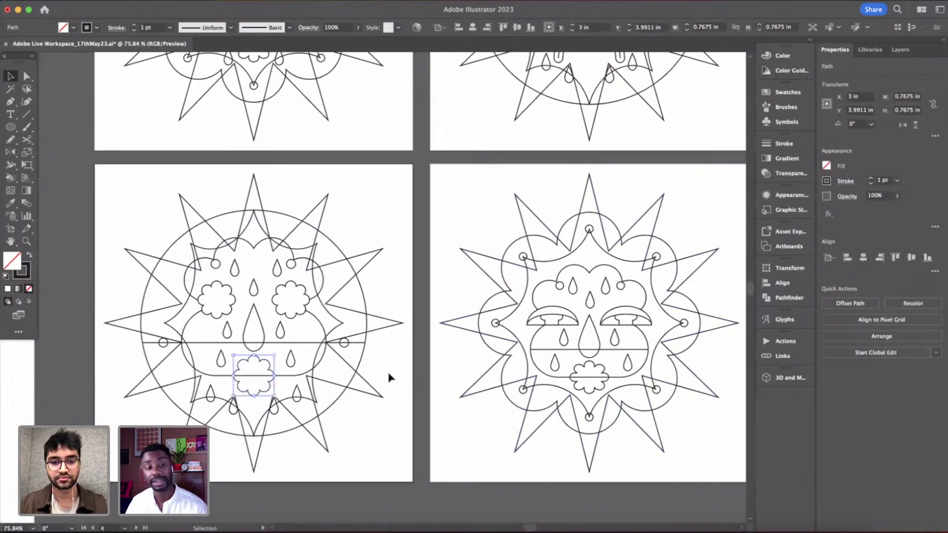
pyautogui.hscroll(3, 461, 367)
pyautogui.scroll(3, 461, 366)
pyautogui.scroll(3, 461, 367)
pyautogui.scroll(3, 461, 367)
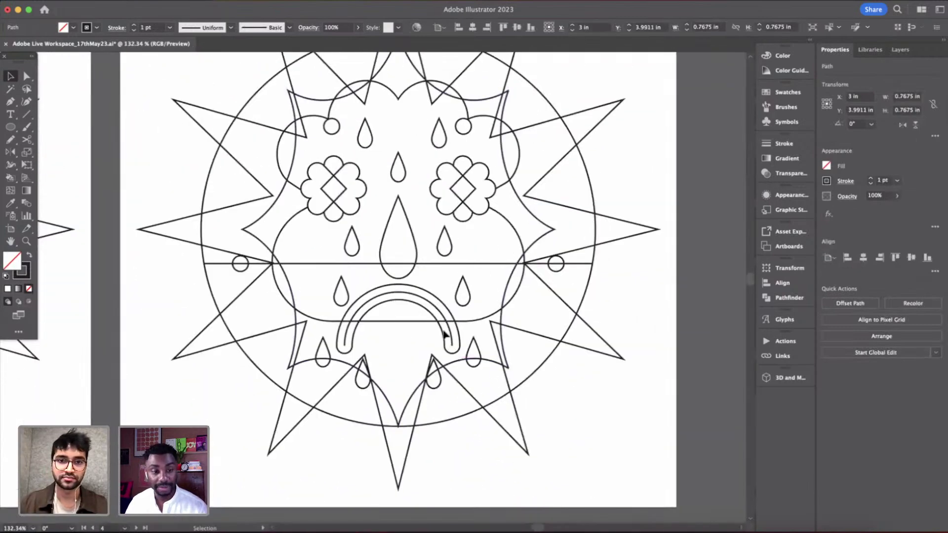
pyautogui.click(414, 273)
pyautogui.scroll(3, 415, 274)
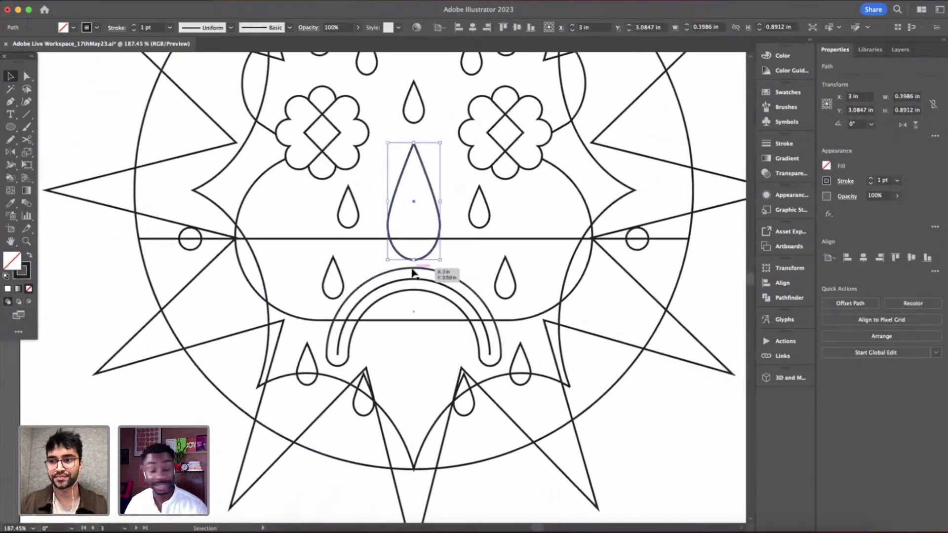
pyautogui.press('super+f')
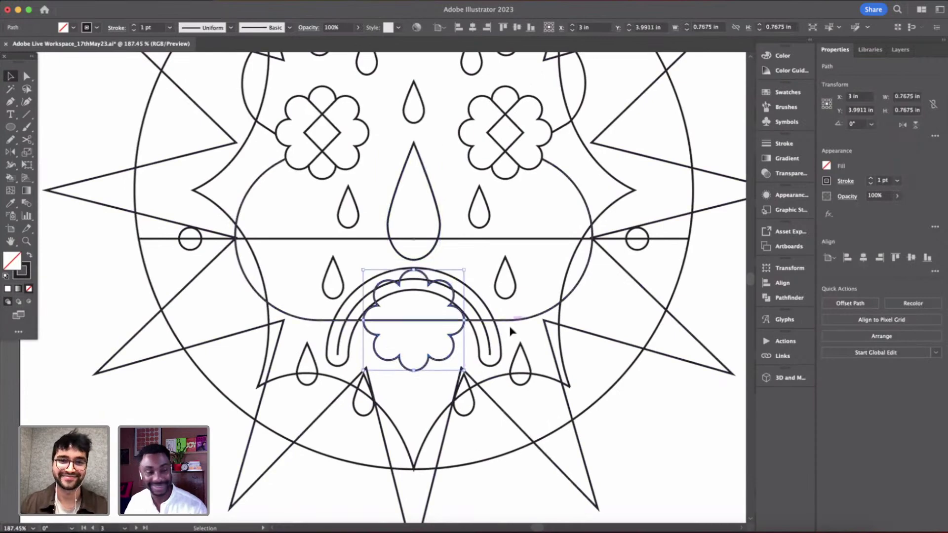
# - Try the pasted flower lower inside the arch, at Y about 4.17 in, and delete it
pyautogui.click(501, 269)
pyautogui.moveTo(451, 335); pyautogui.dragTo(462, 361)
pyautogui.scroll(-6, 462, 361)
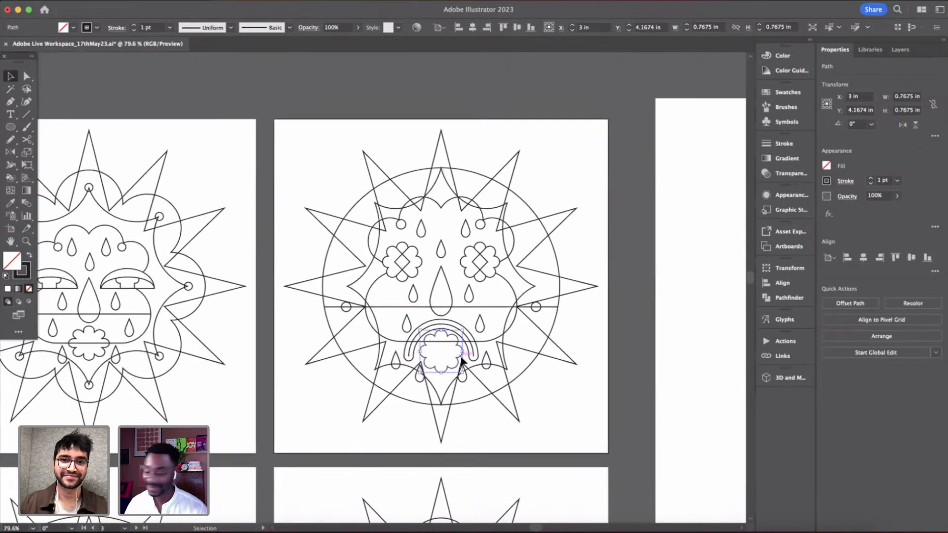
pyautogui.press('Delete')
pyautogui.scroll(3, 462, 361)
pyautogui.scroll(2, 451, 184)
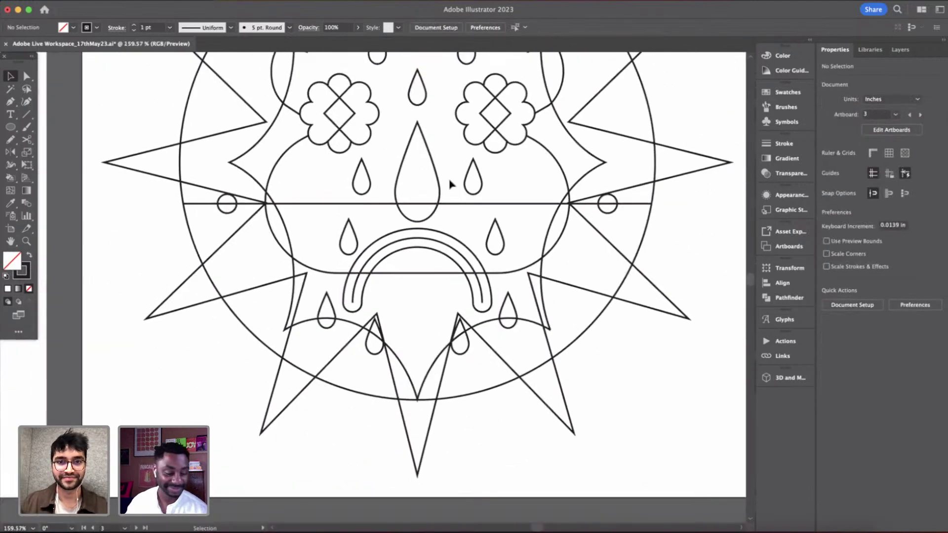
pyautogui.scroll(-5, 450, 184)
pyautogui.scroll(-3, 449, 190)
pyautogui.hscroll(-4, 449, 190)
pyautogui.scroll(3, 448, 190)
pyautogui.scroll(4, 577, 255)
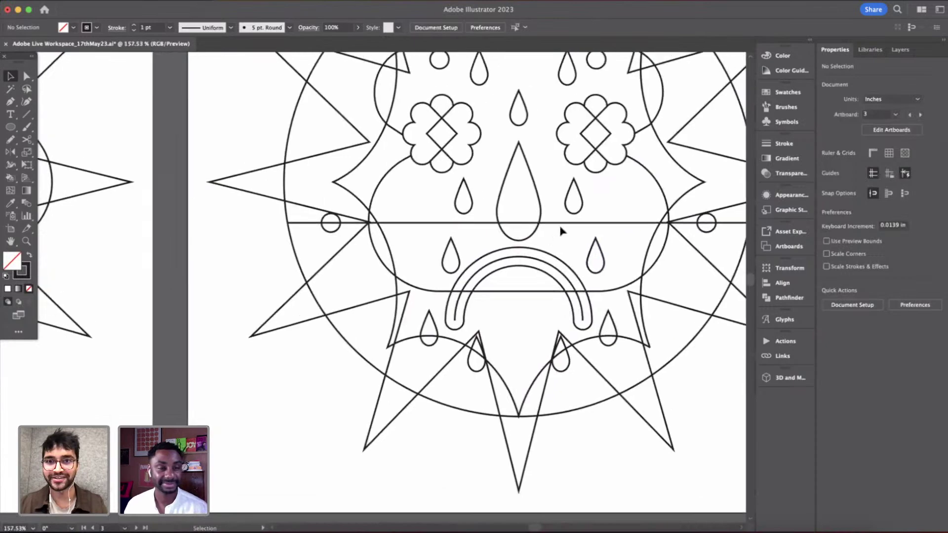
pyautogui.doubleClick(516, 325)
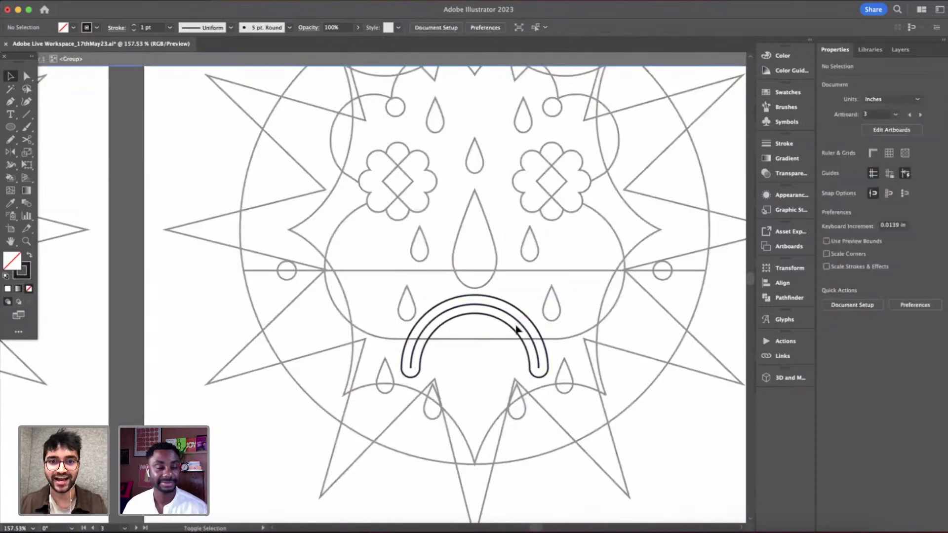
pyautogui.doubleClick(484, 345)
# - Review the four skull line drawings together with the blank artboard and the colour palette above it
pyautogui.scroll(-3, 508, 344)
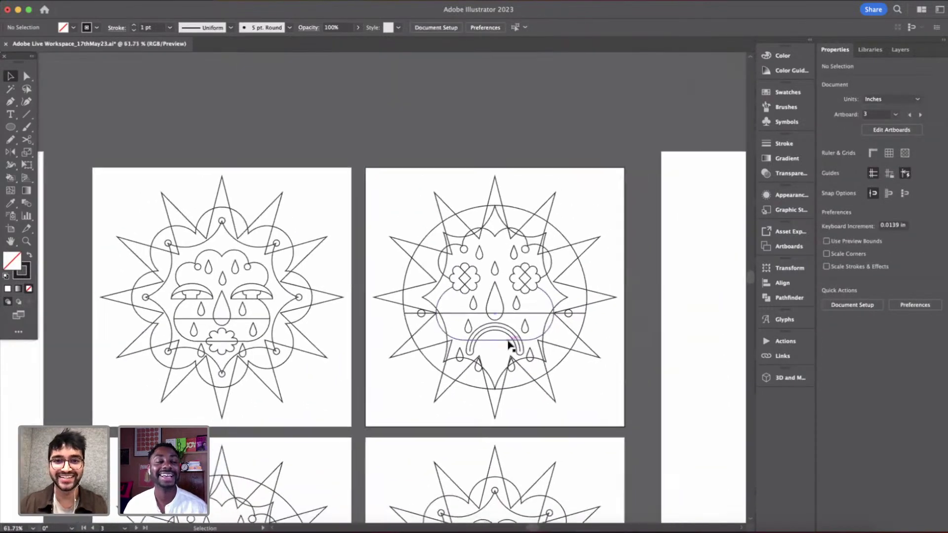
pyautogui.scroll(-5, 508, 344)
pyautogui.hscroll(-4, 423, 200)
pyautogui.scroll(5, 424, 200)
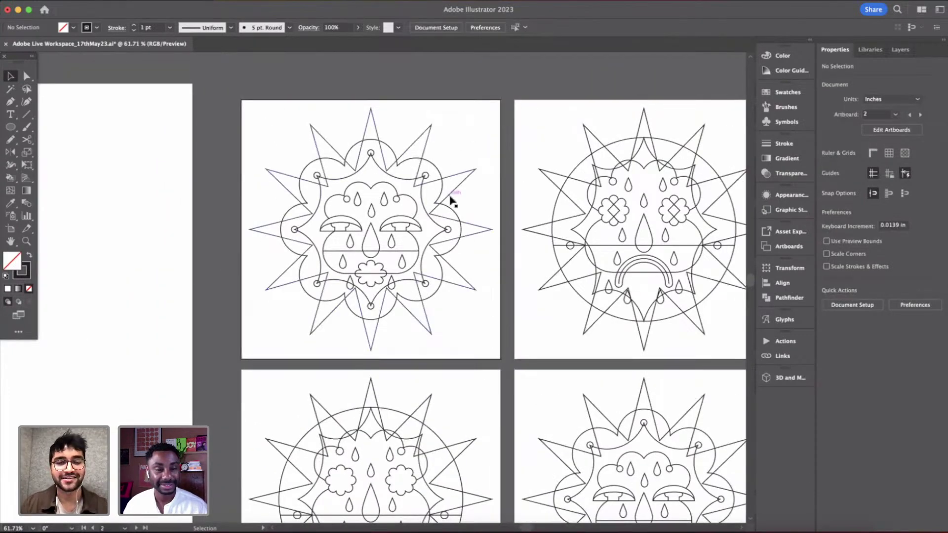
pyautogui.scroll(4, 499, 271)
pyautogui.hscroll(-3, 499, 271)
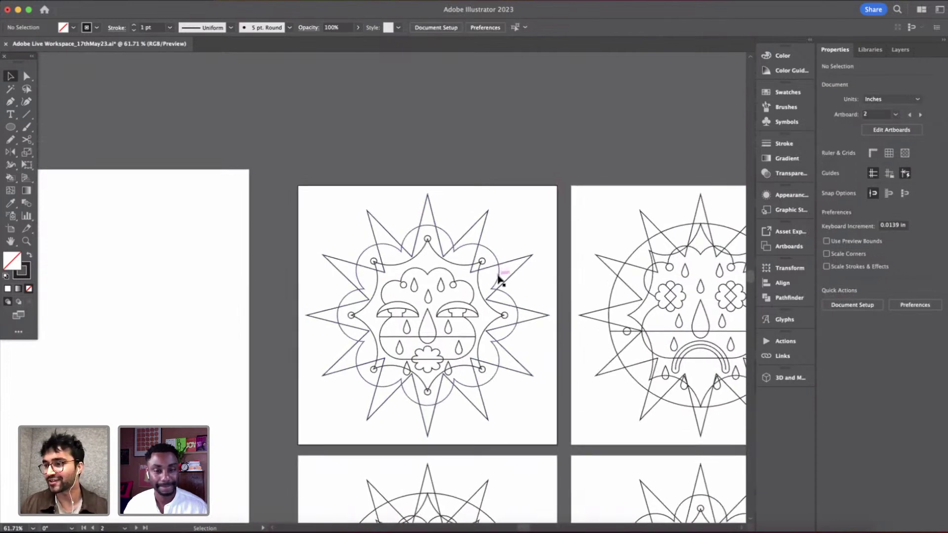
pyautogui.scroll(-5, 294, 242)
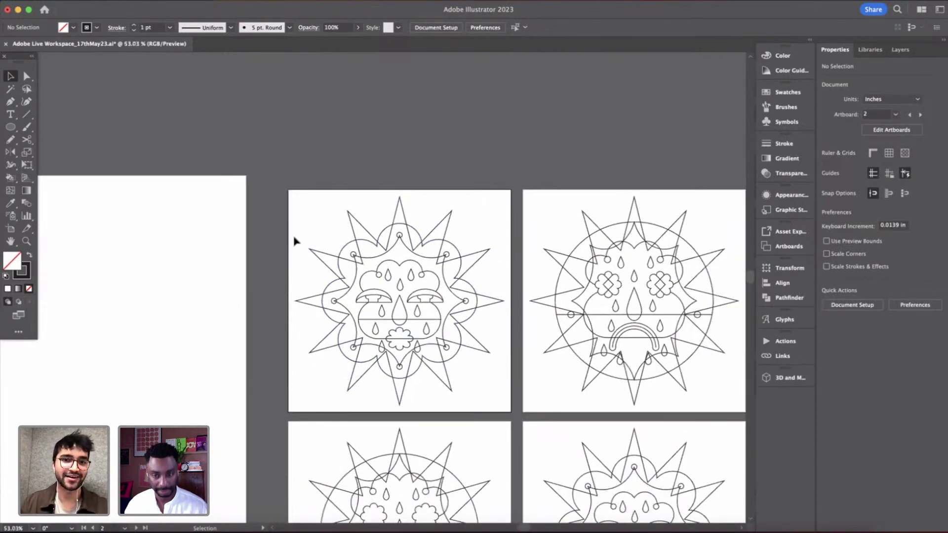
pyautogui.hscroll(-2, 383, 267)
pyautogui.scroll(3, 500, 254)
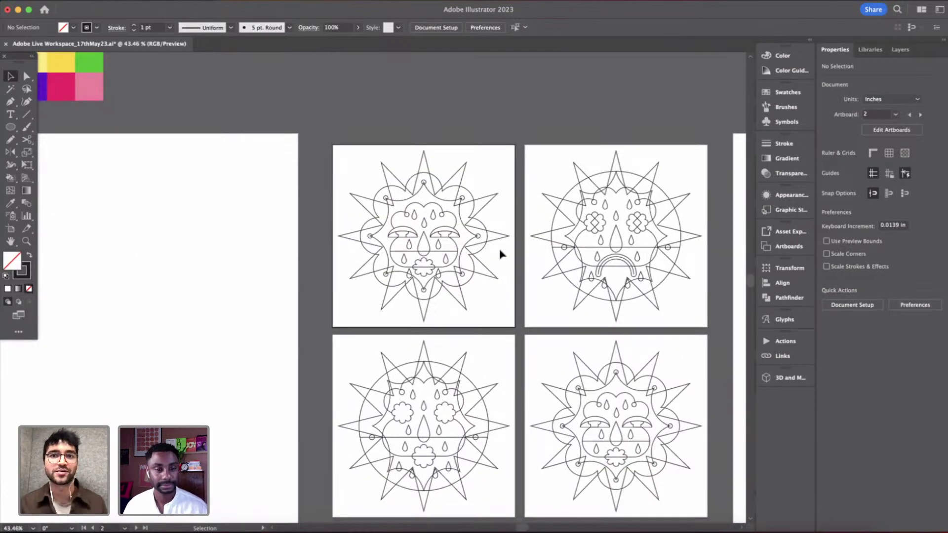
pyautogui.scroll(3, 500, 254)
pyautogui.hscroll(-5, 500, 254)
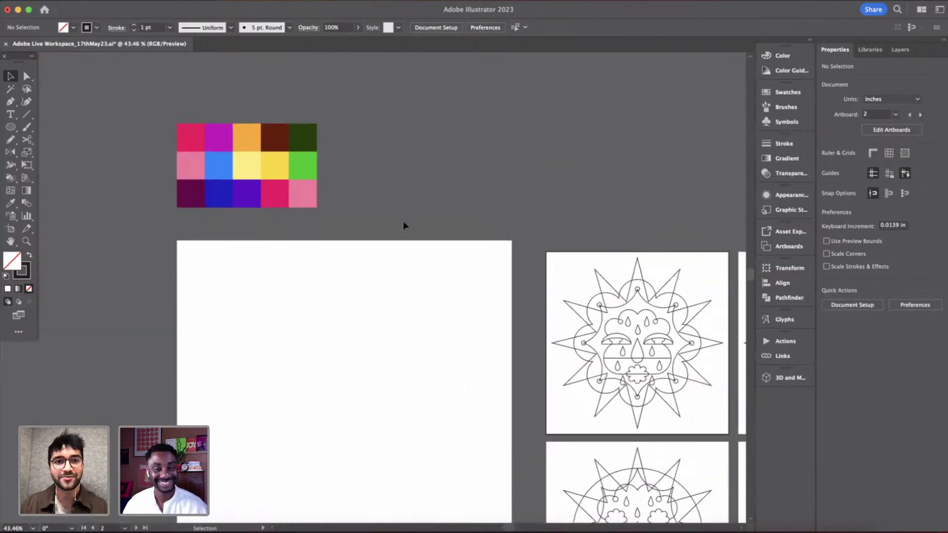
pyautogui.scroll(-2, 403, 221)
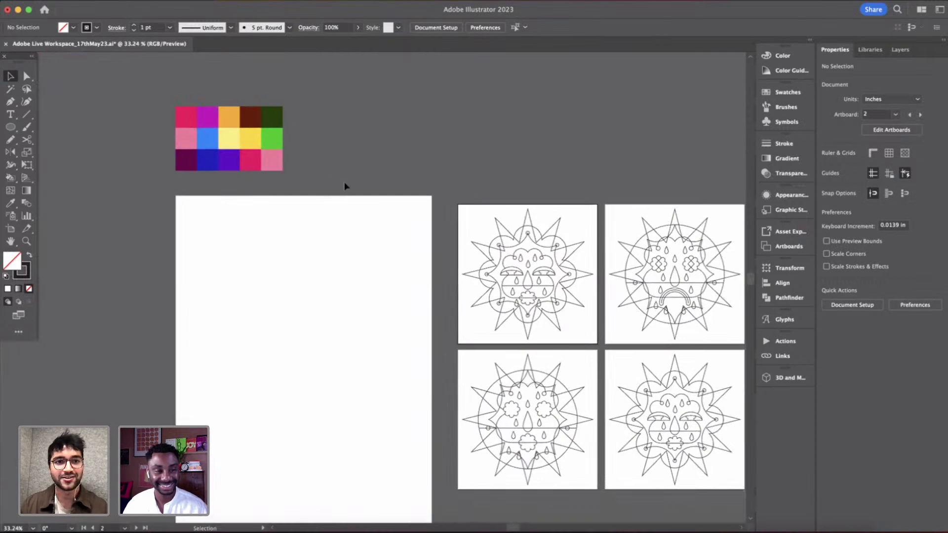
# - Check the colour groups saved in the document's swatches
pyautogui.click(370, 240)
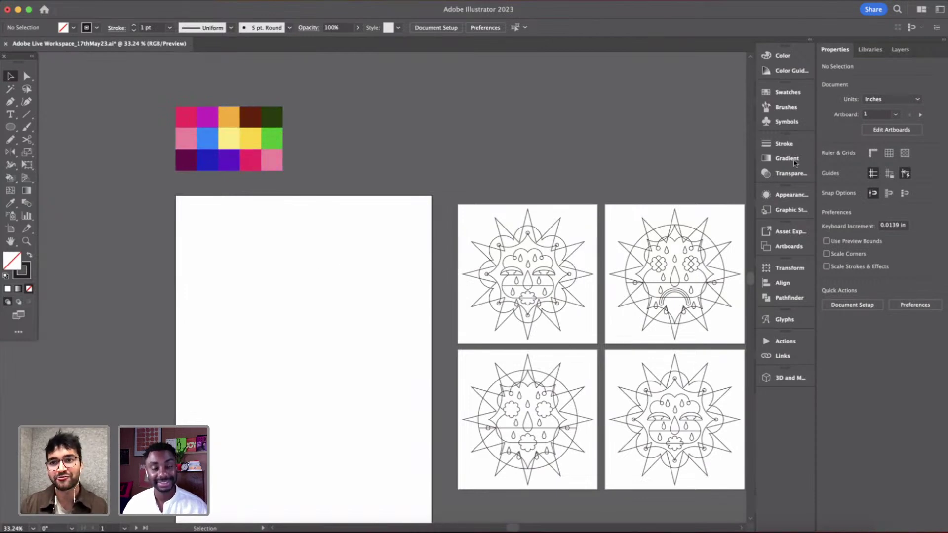
pyautogui.click(787, 92)
pyautogui.scroll(-5, 694, 134)
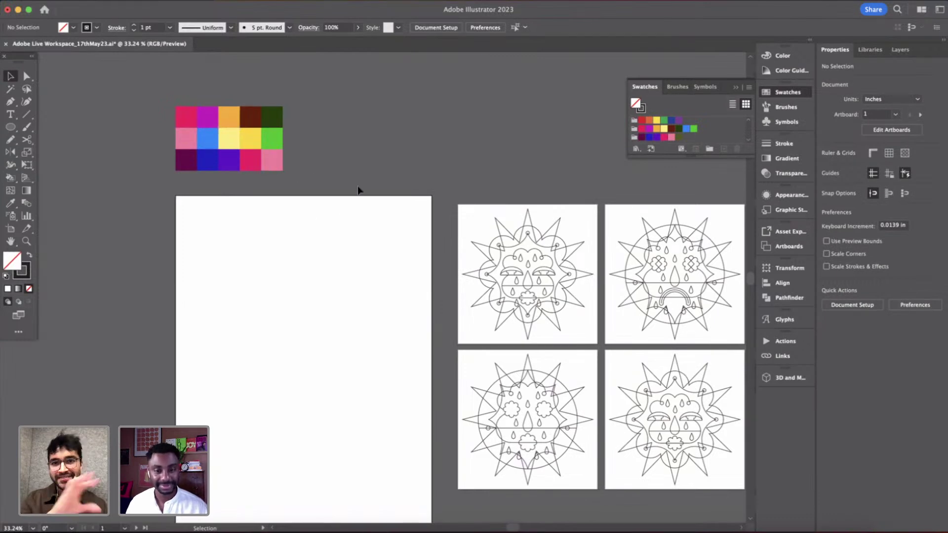
pyautogui.click(737, 88)
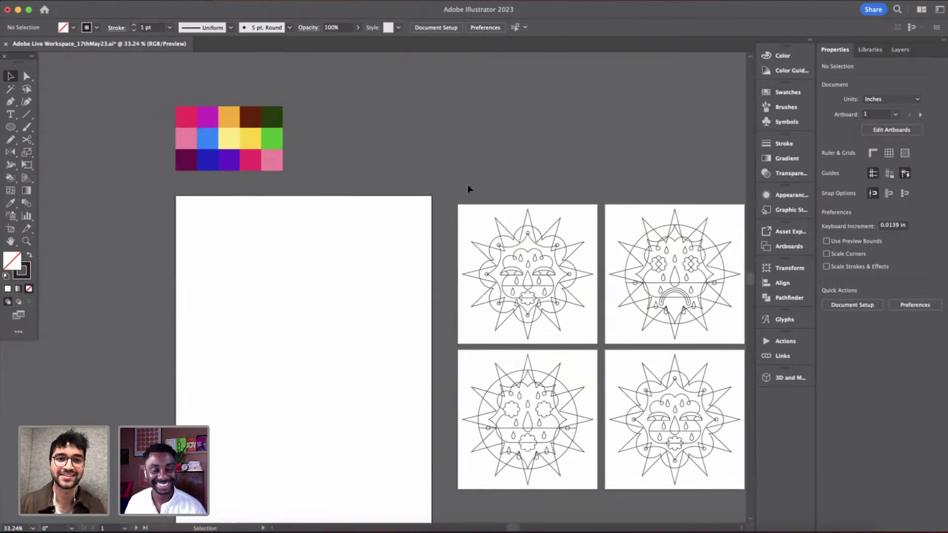
# - Fill the spiked outer burst of the upper-row skull nearest the blank artboard with the palette's dark brown
pyautogui.scroll(5, 546, 255)
pyautogui.scroll(-3, 547, 256)
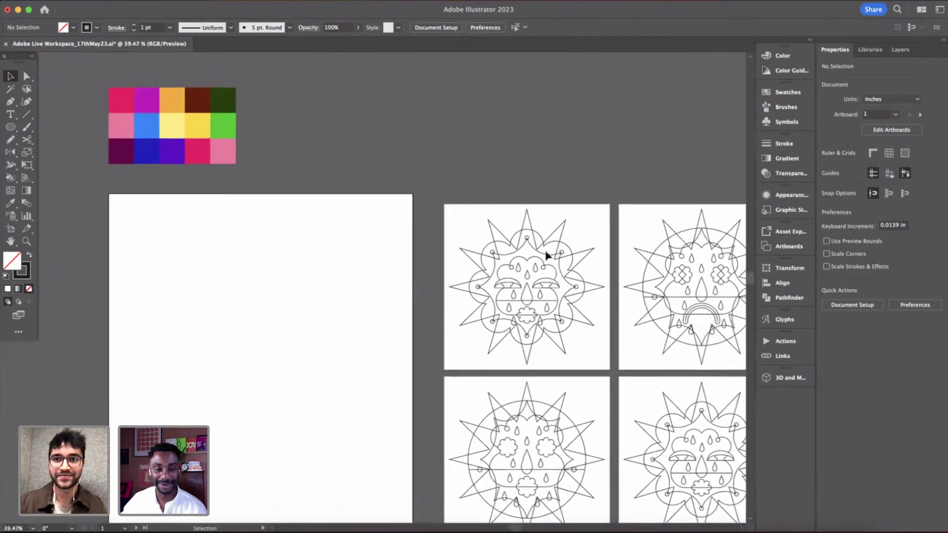
pyautogui.scroll(2, 547, 255)
pyautogui.click(574, 273)
pyautogui.press('a')
pyautogui.click(571, 268)
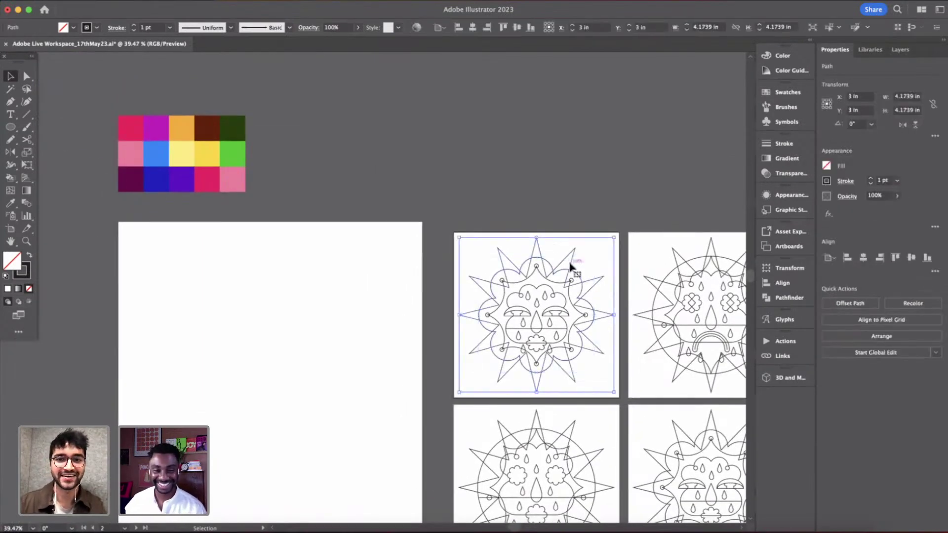
pyautogui.press('i')
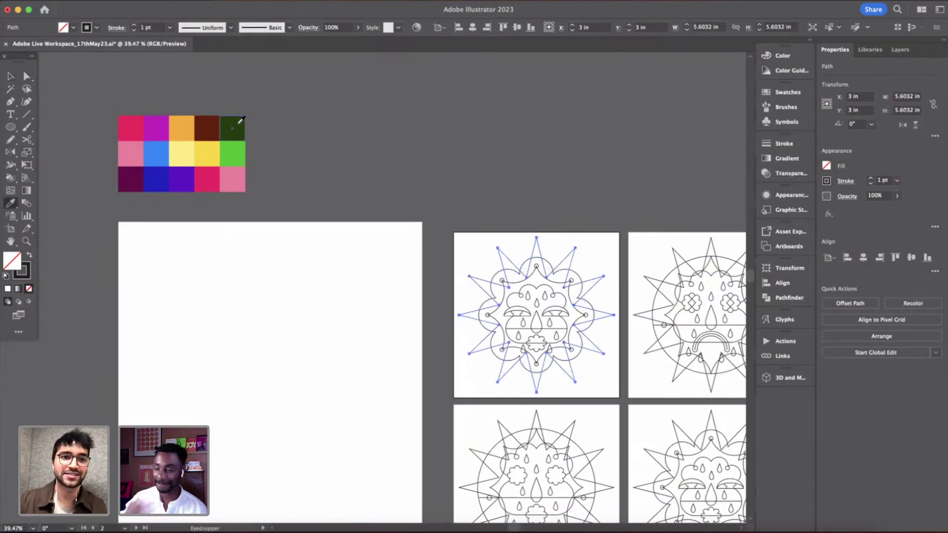
pyautogui.click(209, 129)
pyautogui.press('v')
pyautogui.click(478, 156)
# - Fill the scalloped shape on top of the brown burst with the palette's crimson pink
pyautogui.click(590, 273)
pyautogui.press('i')
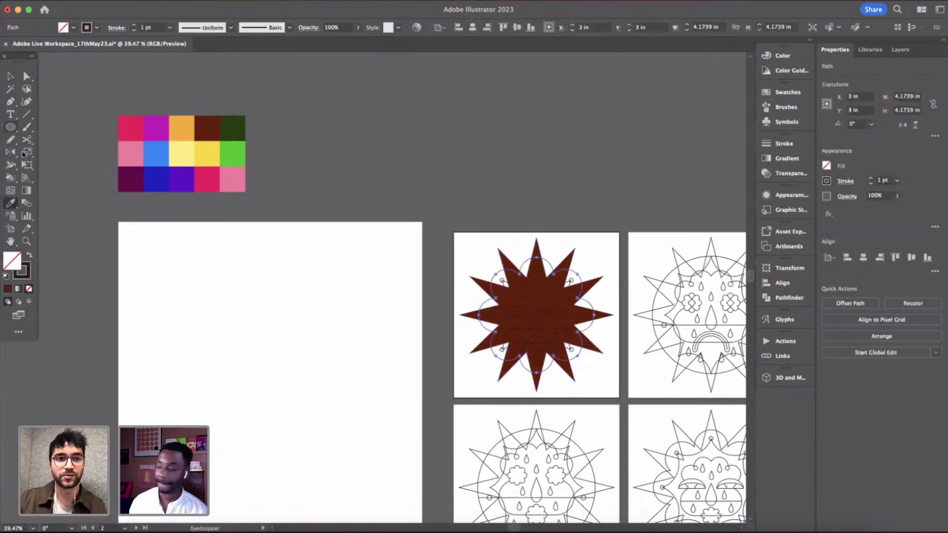
pyautogui.click(131, 121)
pyautogui.hscroll(3, 345, 272)
pyautogui.scroll(-1, 345, 272)
pyautogui.press('v')
pyautogui.click(307, 307)
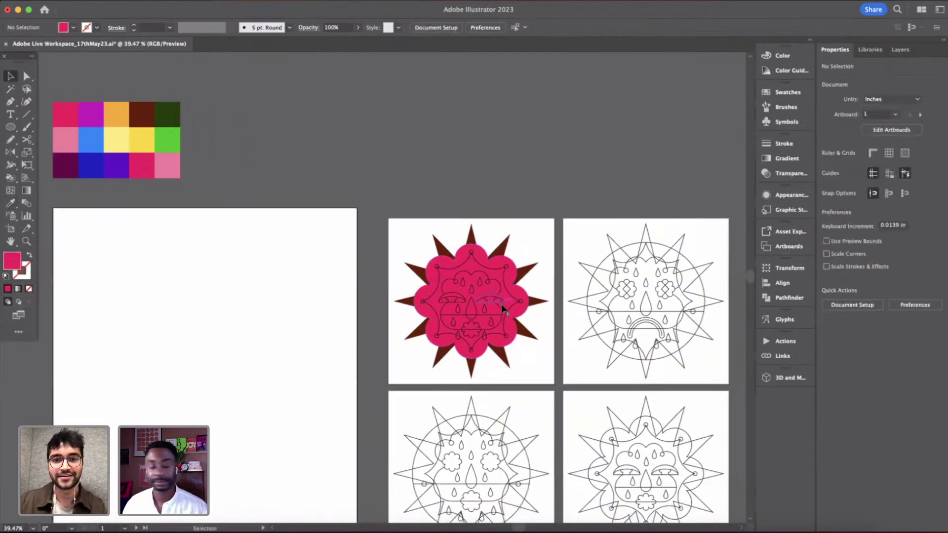
# - Convert the skull's inner line work, excluding the brown burst and the pink scalloped shape, into a Live Paint group
pyautogui.scroll(5, 502, 307)
pyautogui.scroll(2, 459, 250)
pyautogui.scroll(2, 458, 249)
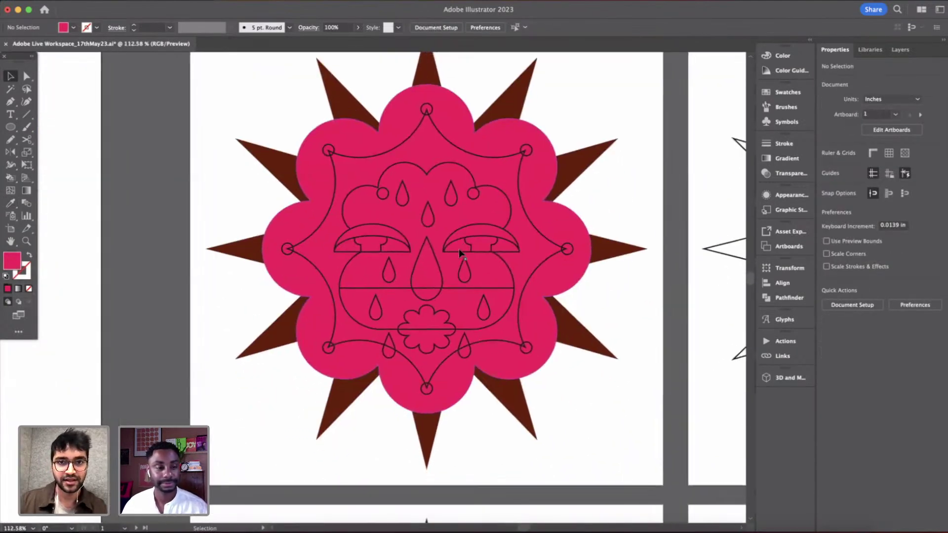
pyautogui.click(573, 238)
pyautogui.click(647, 201)
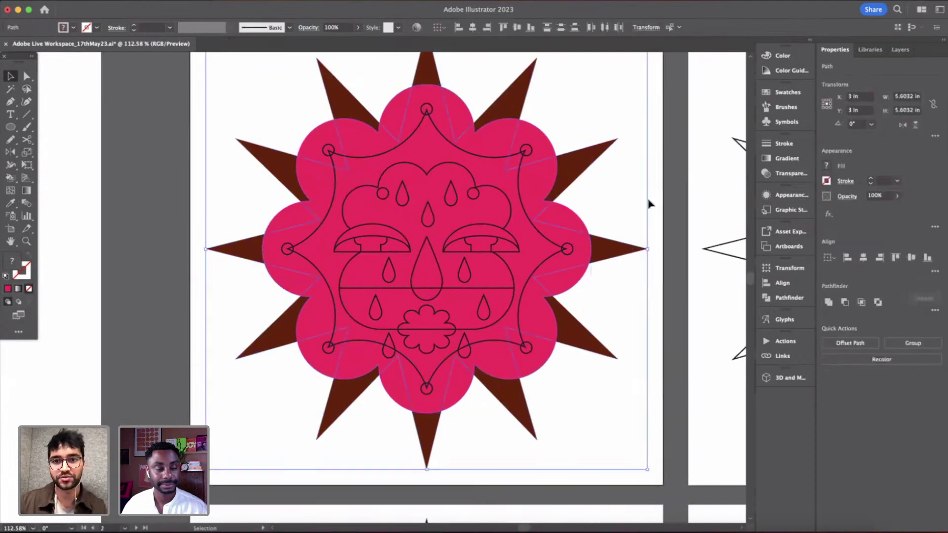
pyautogui.scroll(-3, 648, 202)
pyautogui.scroll(2, 648, 203)
pyautogui.moveTo(262, 132); pyautogui.dragTo(635, 441)
pyautogui.keyDown('shift'); pyautogui.click(517, 388); pyautogui.keyUp('shift')
pyautogui.keyDown('shift'); pyautogui.click(537, 354); pyautogui.keyUp('shift')
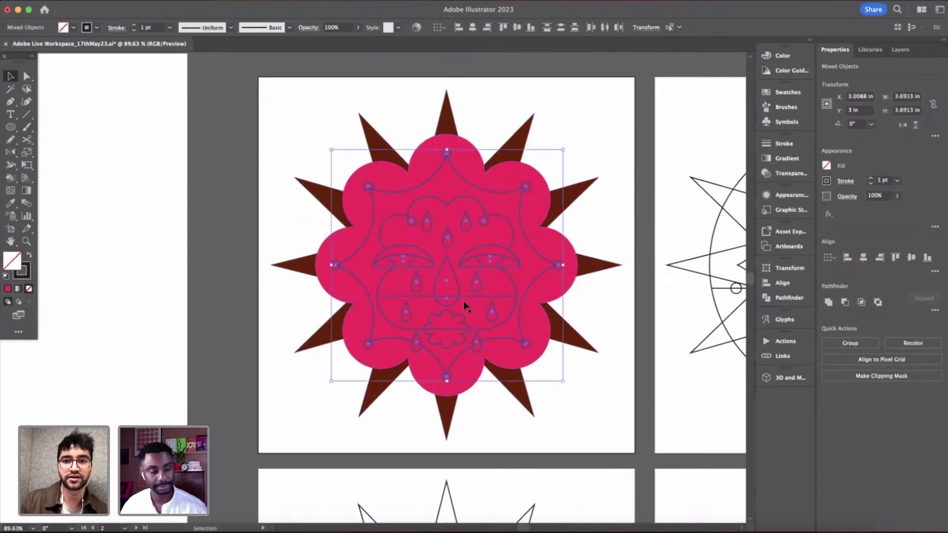
pyautogui.press('k')
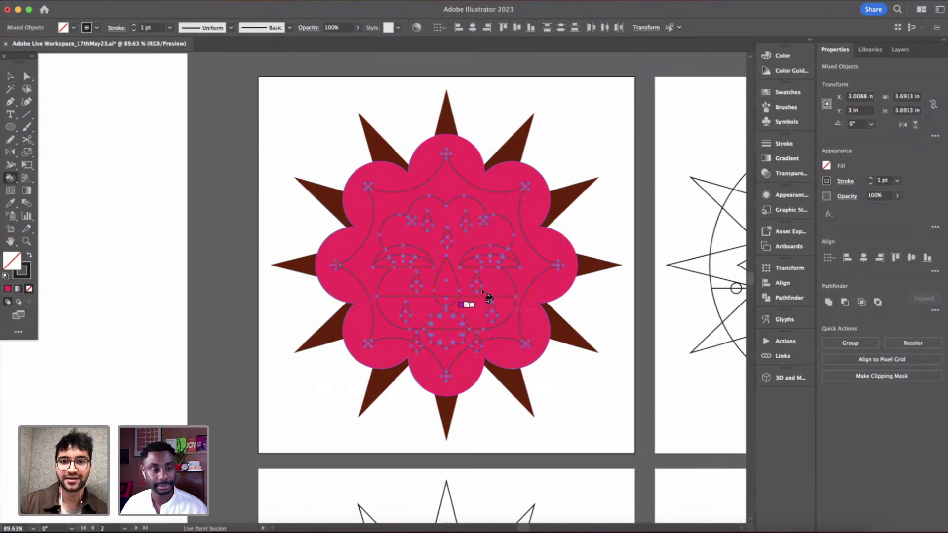
pyautogui.click(523, 279)
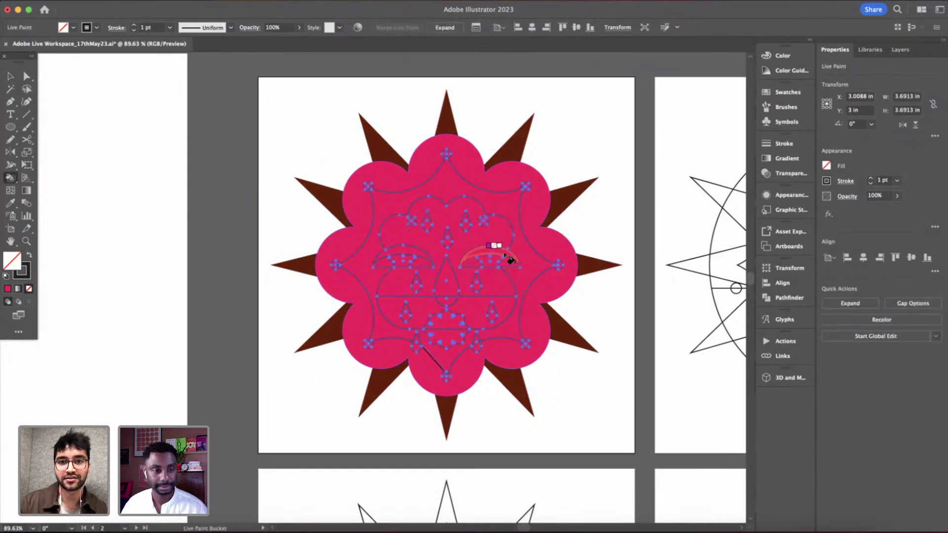
# - Review the partly coloured skull up close and alongside the palette and the other line drawings
pyautogui.scroll(-3, 556, 265)
pyautogui.hscroll(-2, 558, 268)
pyautogui.press('v')
pyautogui.click(352, 272)
pyautogui.scroll(-3, 352, 273)
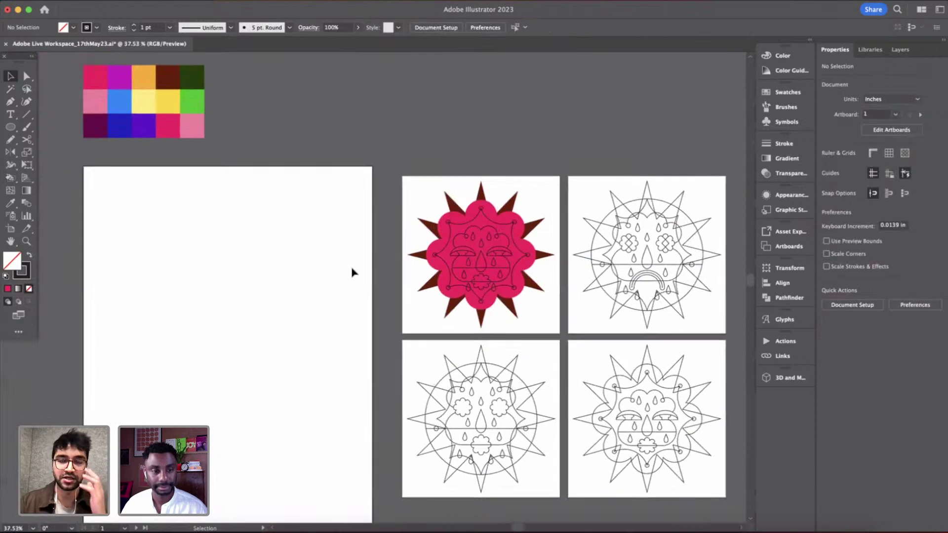
pyautogui.hscroll(-2, 352, 272)
pyautogui.scroll(1, 353, 272)
pyautogui.hscroll(3, 389, 241)
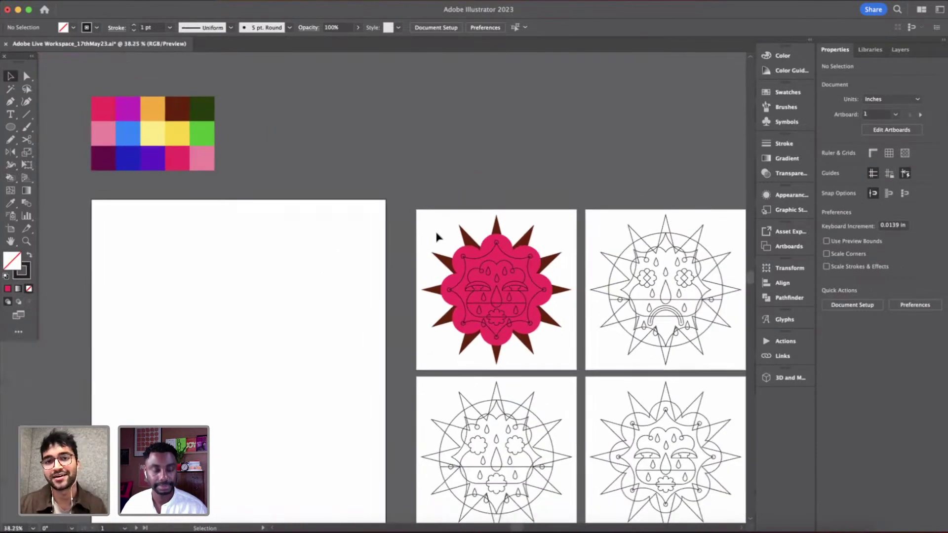
pyautogui.scroll(3, 532, 313)
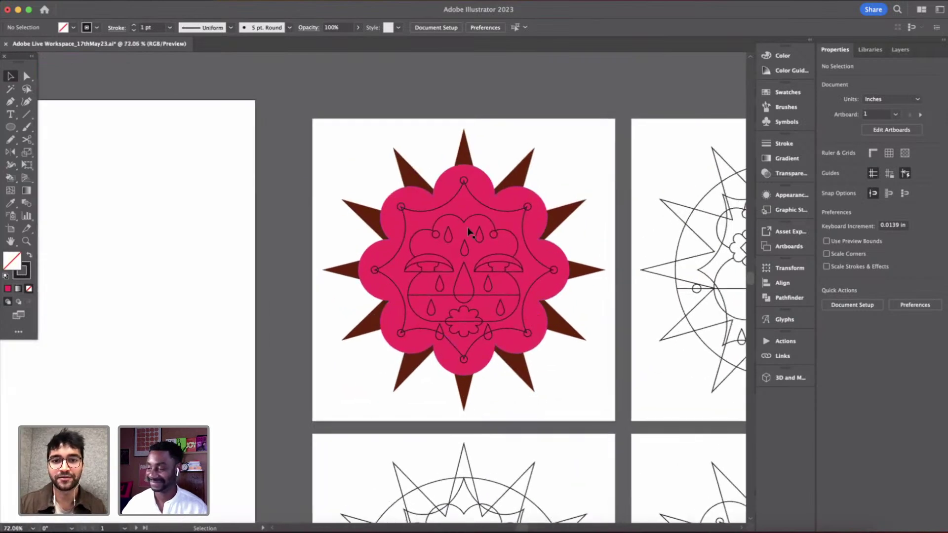
pyautogui.scroll(1, 429, 251)
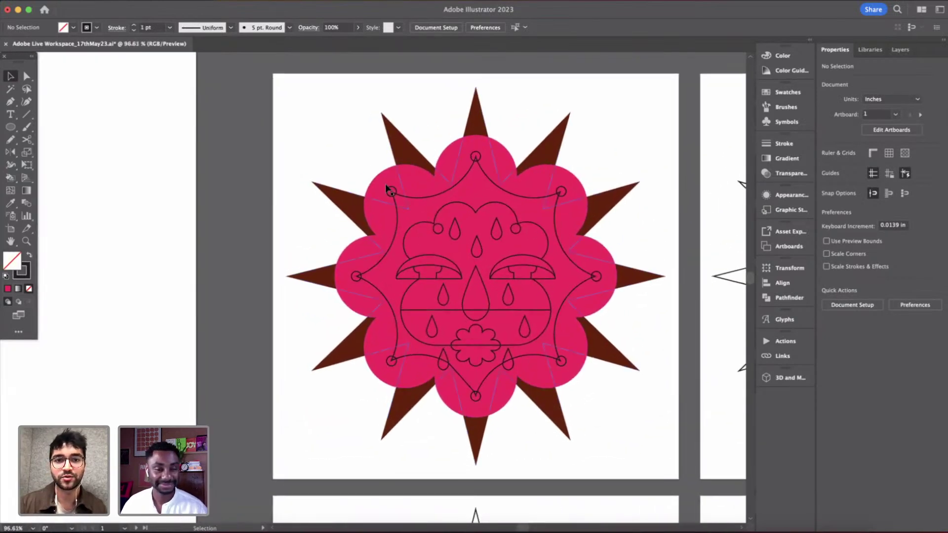
pyautogui.click(483, 158)
pyautogui.click(660, 213)
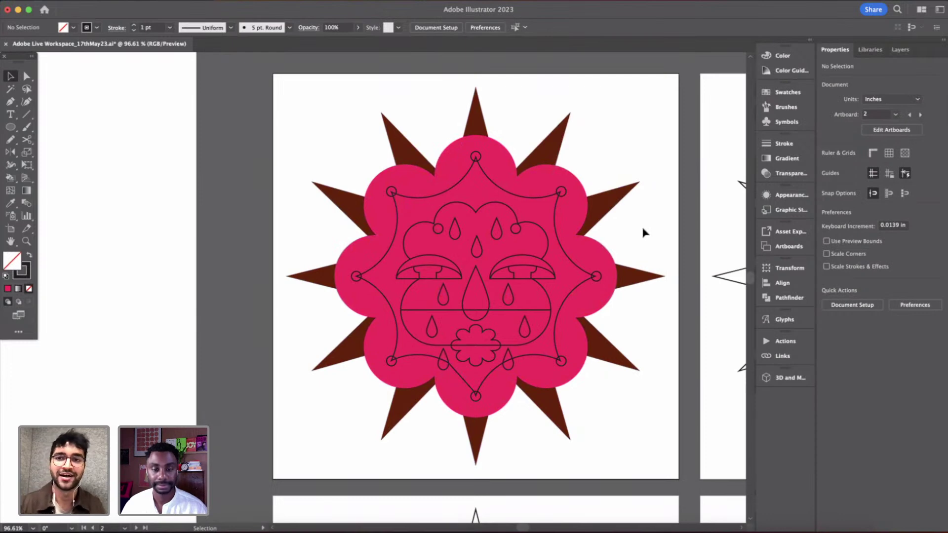
pyautogui.scroll(-5, 489, 256)
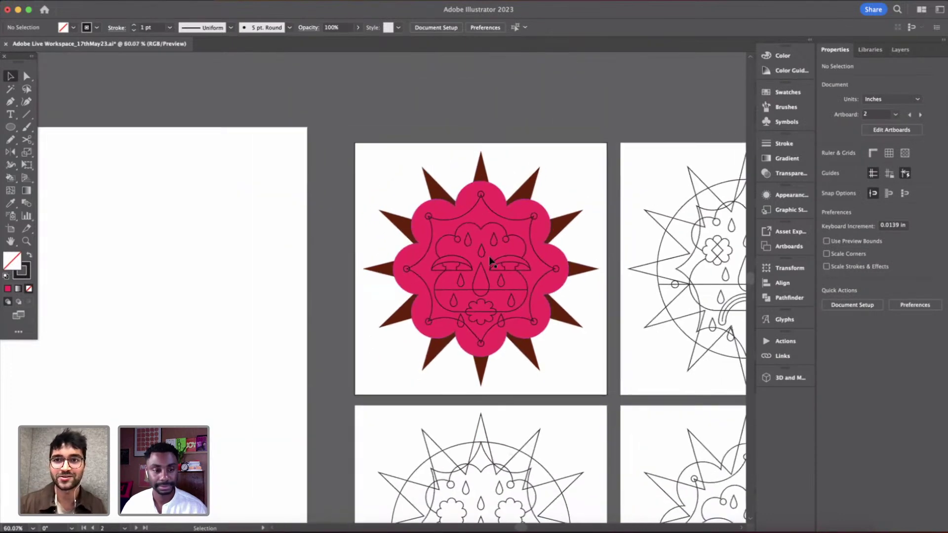
pyautogui.scroll(-3, 277, 227)
pyautogui.hscroll(-4, 276, 227)
pyautogui.scroll(2, 277, 227)
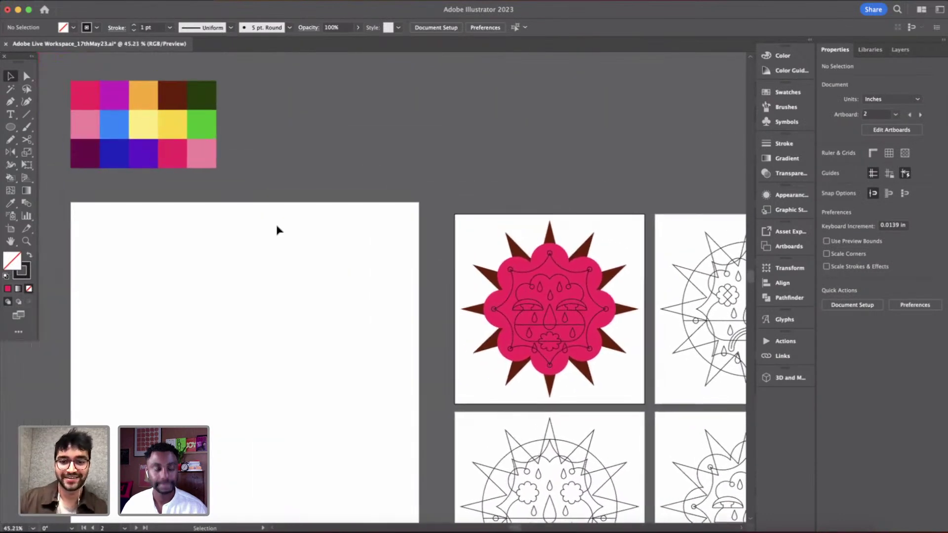
pyautogui.scroll(2, 267, 197)
pyautogui.hscroll(-2, 267, 197)
pyautogui.press('i')
pyautogui.click(193, 108)
pyautogui.press('k')
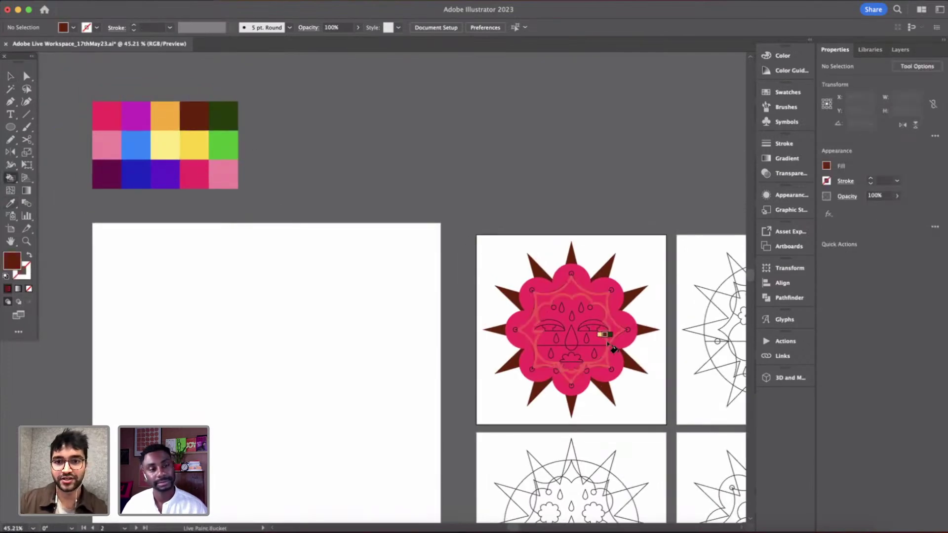
pyautogui.scroll(3, 603, 332)
pyautogui.scroll(-2, 548, 281)
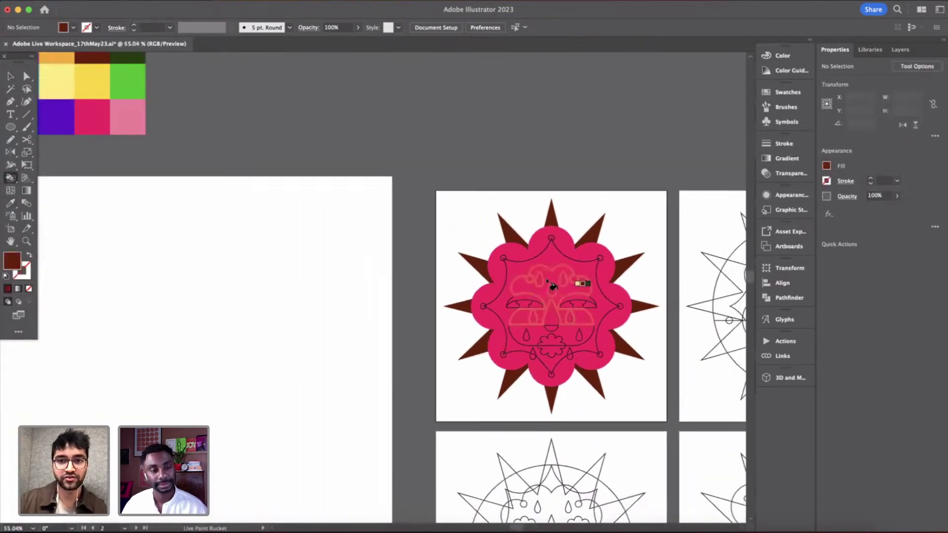
# - Fill the forehead and upper cheek area of the skull with the palette's orange using Live Paint
pyautogui.scroll(-3, 551, 285)
pyautogui.press('i')
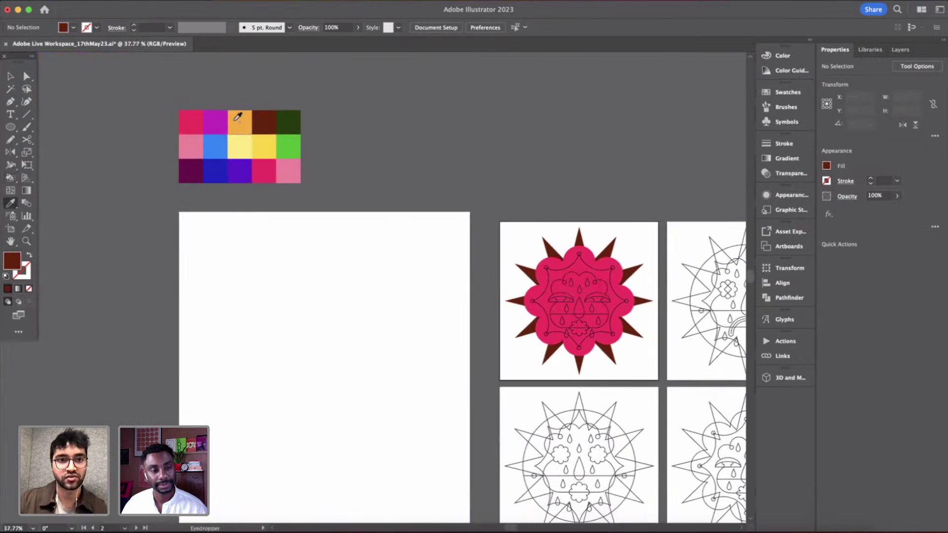
pyautogui.click(239, 121)
pyautogui.press('k')
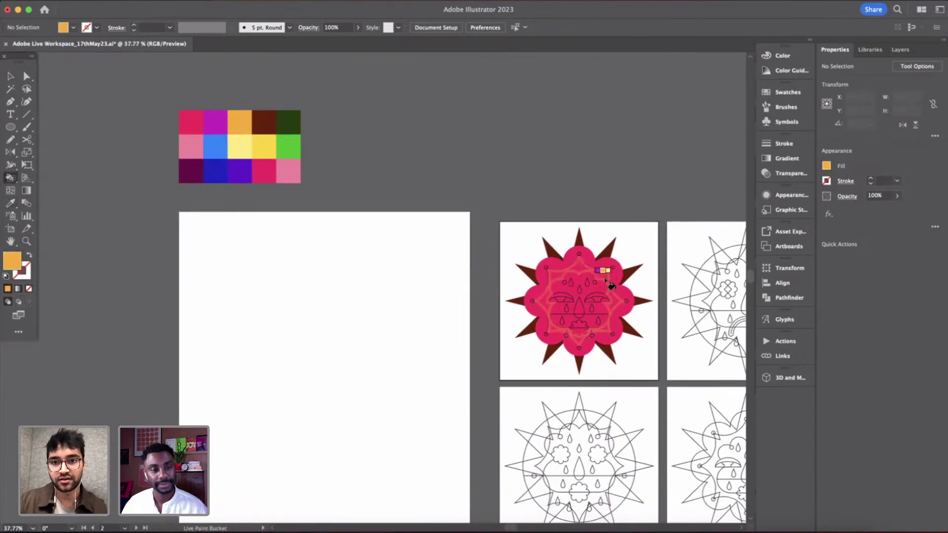
pyautogui.scroll(4, 611, 285)
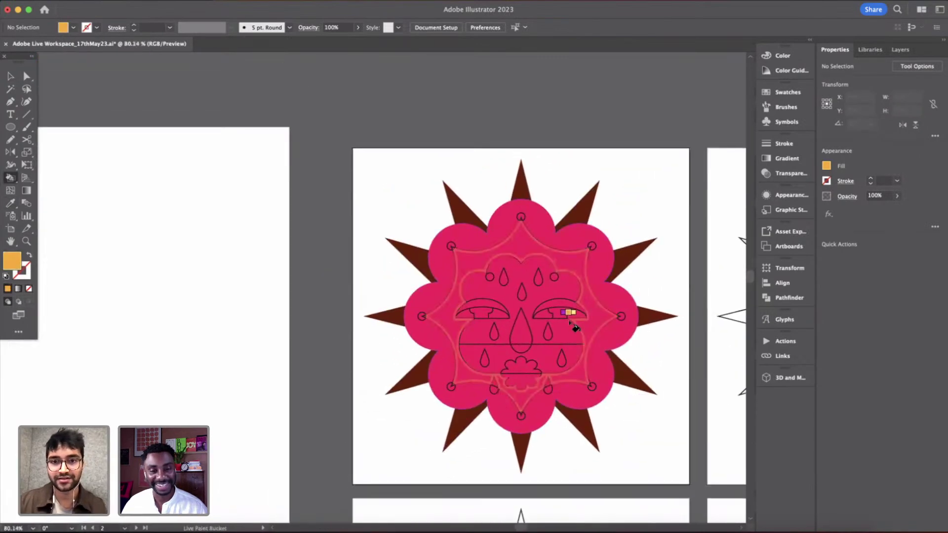
pyautogui.click(573, 327)
# - Fill the jaw area below the horizontal face line with the burst's dark brown using Live Paint
pyautogui.press('i')
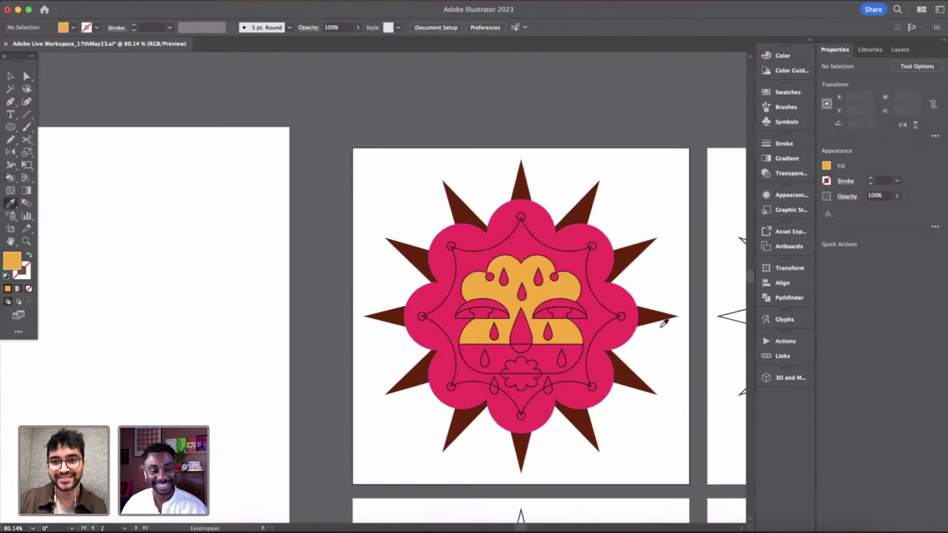
pyautogui.click(659, 313)
pyautogui.press('k')
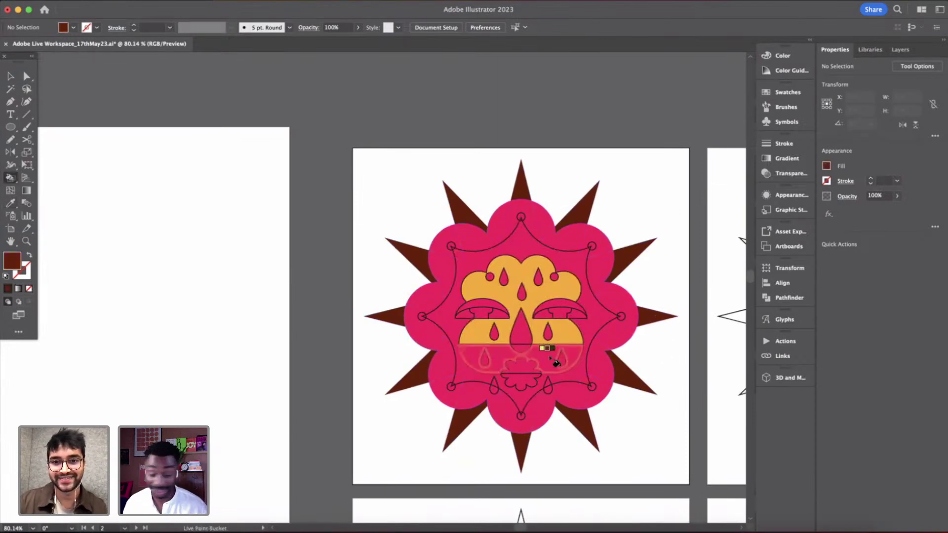
pyautogui.click(555, 360)
pyautogui.scroll(2, 618, 322)
pyautogui.scroll(-4, 623, 331)
pyautogui.hscroll(1, 623, 334)
pyautogui.press('v')
pyautogui.click(299, 277)
# - Fill the pointed star area around the face with the palette's pale yellow using Live Paint
pyautogui.scroll(-3, 299, 277)
pyautogui.hscroll(-2, 299, 278)
pyautogui.scroll(4, 447, 262)
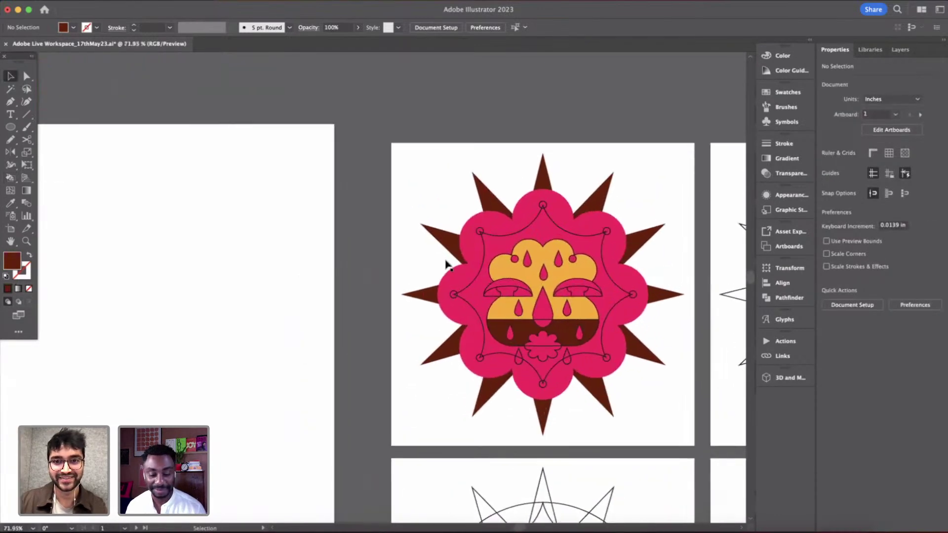
pyautogui.scroll(-2, 446, 261)
pyautogui.scroll(-3, 446, 264)
pyautogui.scroll(1, 446, 264)
pyautogui.press('i')
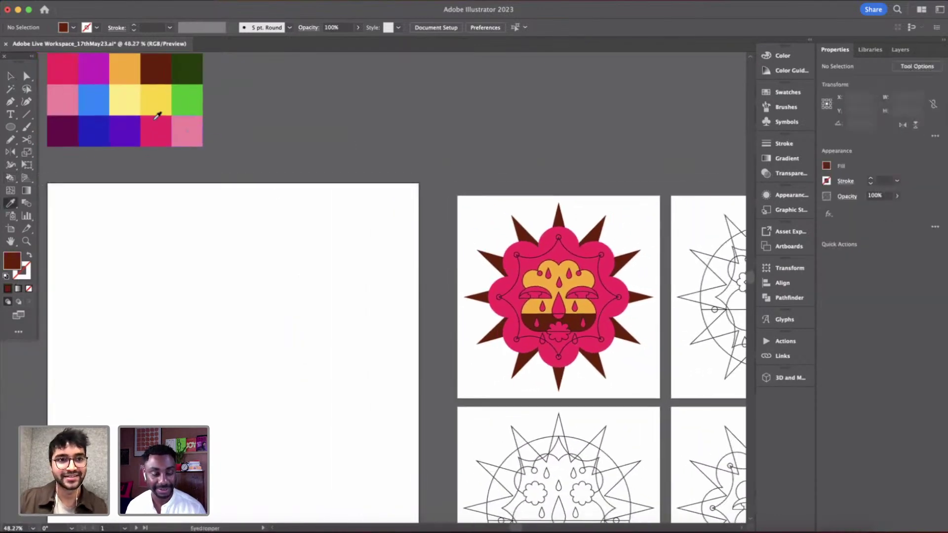
pyautogui.click(118, 93)
pyautogui.press('k')
pyautogui.click(531, 263)
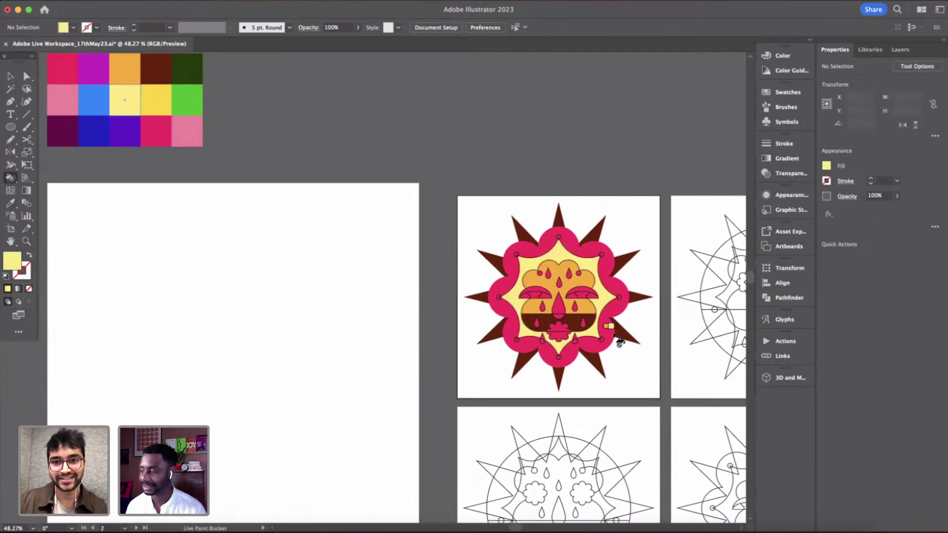
# - Fill the areas beside the irises in both eyes with the same pale yellow
pyautogui.scroll(5, 613, 334)
pyautogui.click(560, 250)
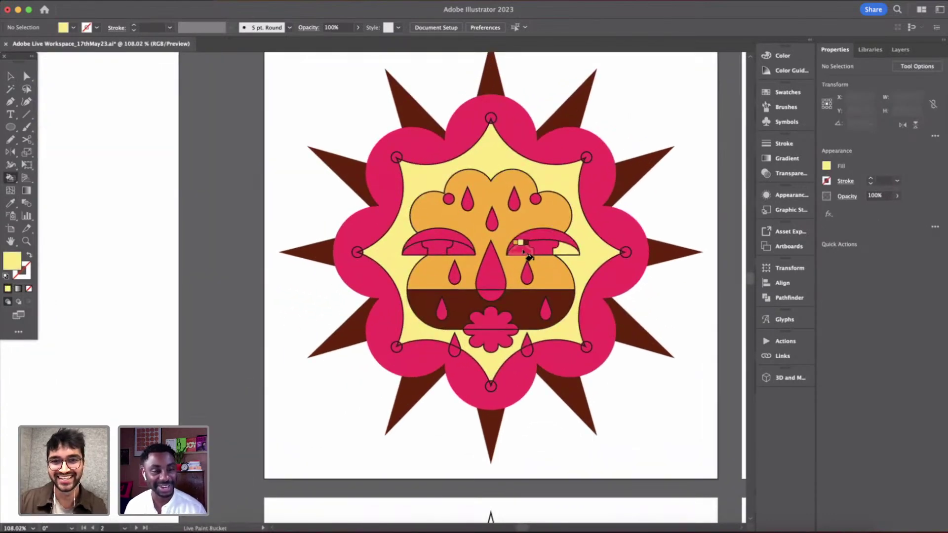
pyautogui.click(459, 254)
# - Try the palette's magenta purple on the pointed star area around the face
pyautogui.scroll(-3, 558, 361)
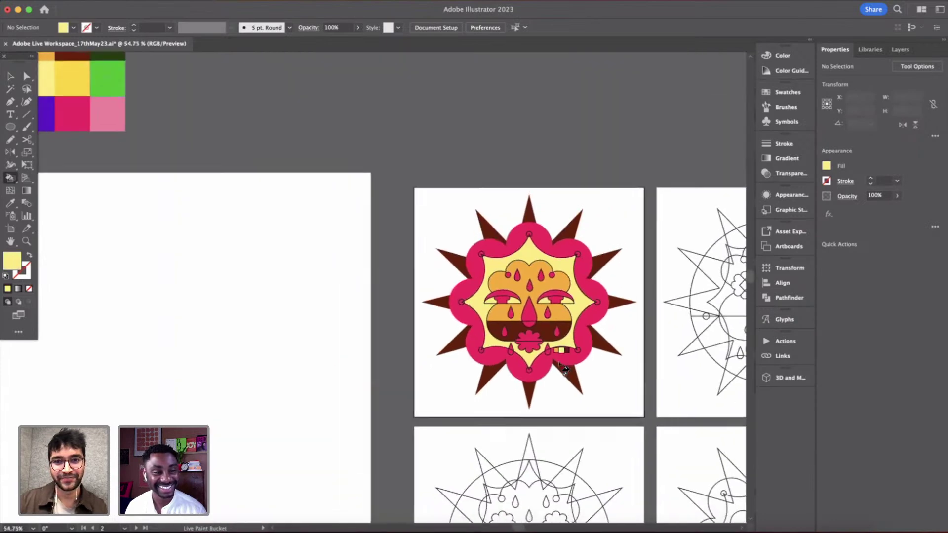
pyautogui.scroll(-2, 563, 367)
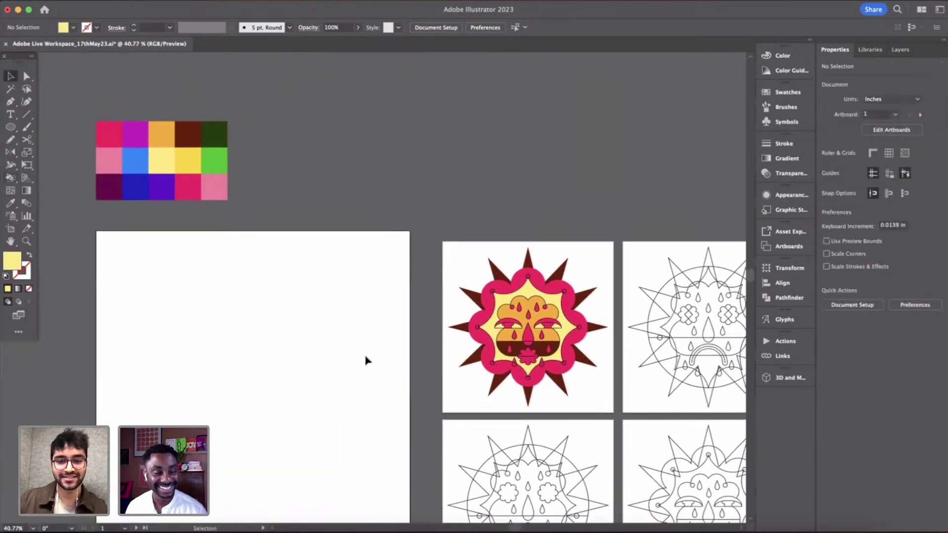
pyautogui.press('i')
pyautogui.click(141, 140)
pyautogui.press('k')
pyautogui.click(568, 303)
# - Try the palette's dark plum on the pointed star area around the face
pyautogui.press('i')
pyautogui.click(110, 187)
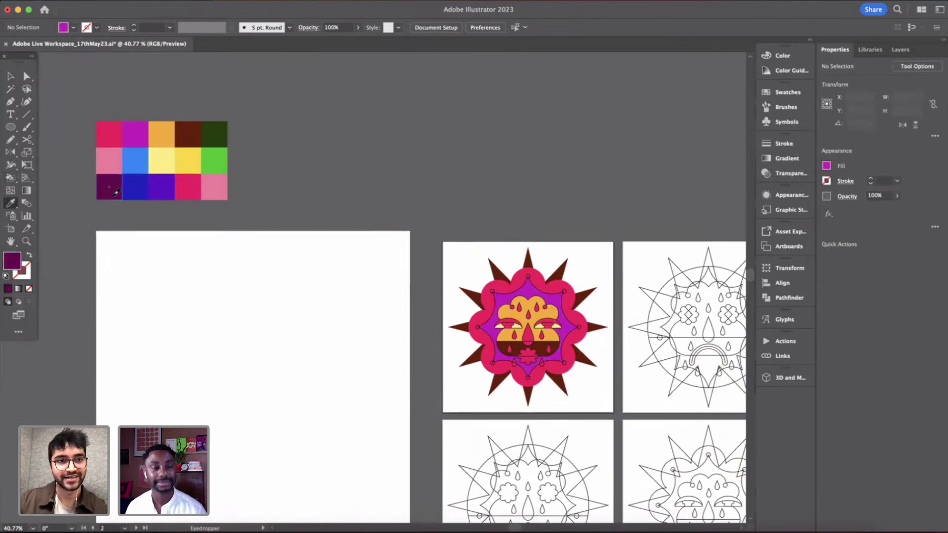
pyautogui.press('k')
pyautogui.click(568, 334)
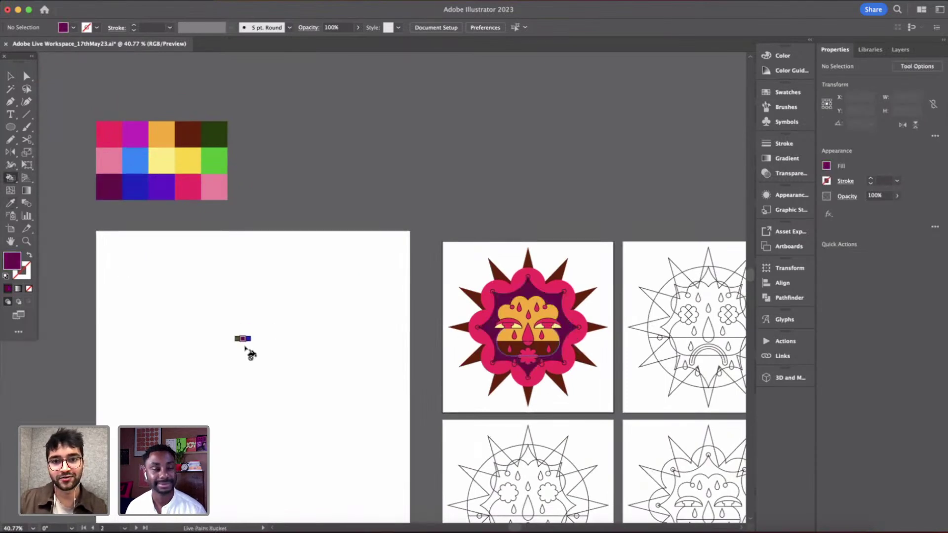
# - Recolour the pointed star area around the face with the palette's violet using Live Paint
pyautogui.press('i')
pyautogui.click(163, 187)
pyautogui.press('k')
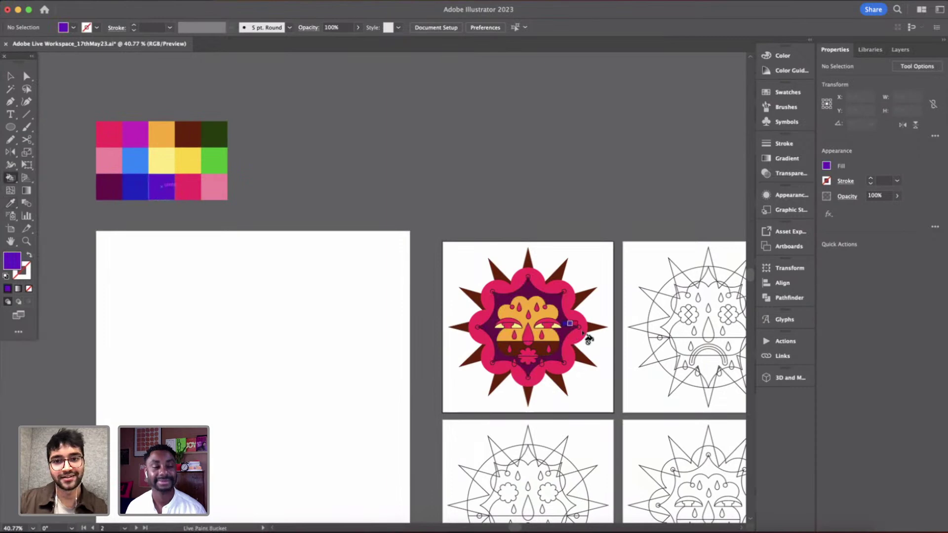
pyautogui.click(569, 327)
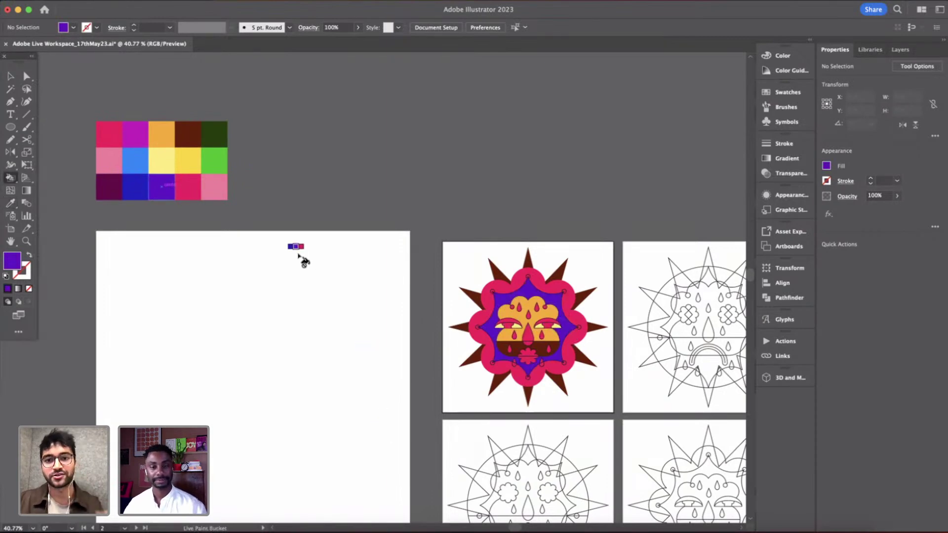
pyautogui.press('i')
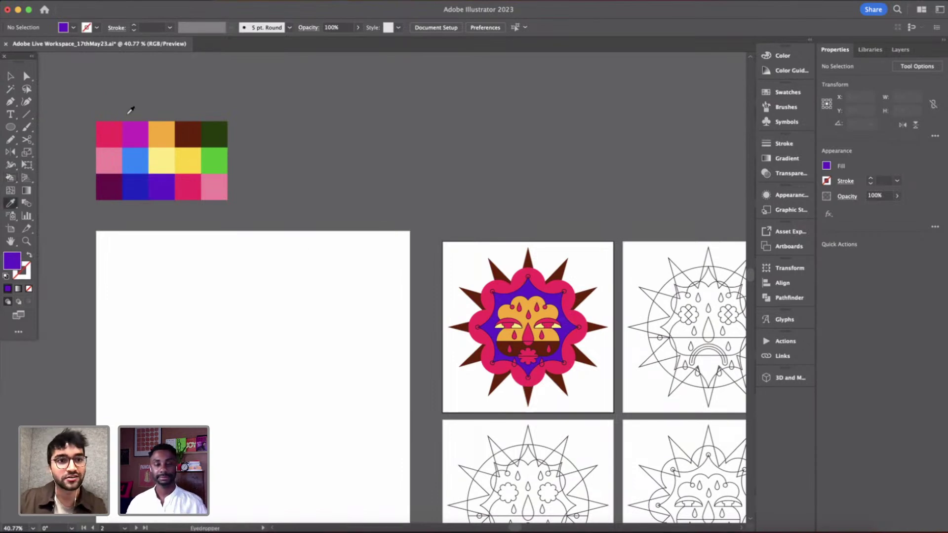
# - Recolour the pointed star area around the face with the palette's magenta purple using Live Paint
pyautogui.click(106, 129)
pyautogui.click(136, 132)
pyautogui.press('k')
pyautogui.click(563, 321)
pyautogui.hscroll(1, 488, 377)
pyautogui.scroll(3, 489, 378)
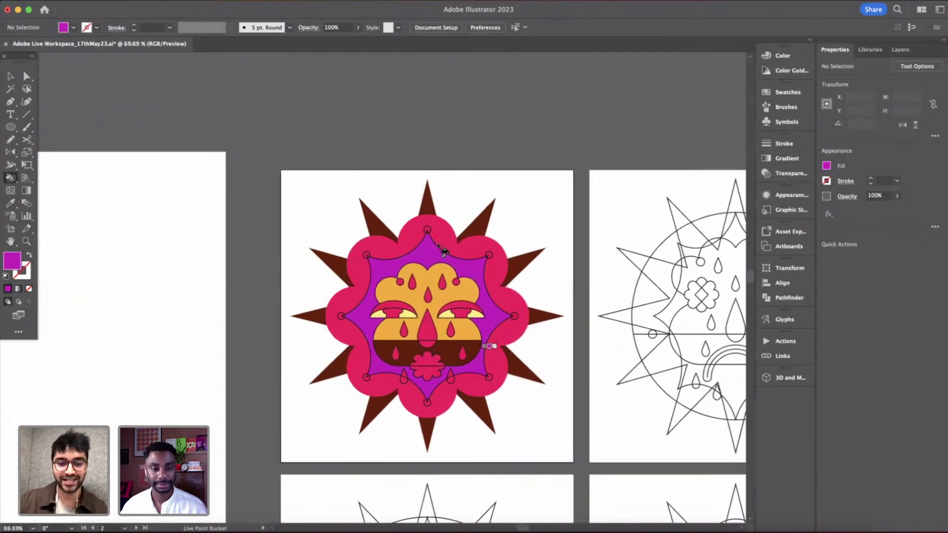
pyautogui.hscroll(-3, 475, 331)
pyautogui.scroll(-1, 475, 331)
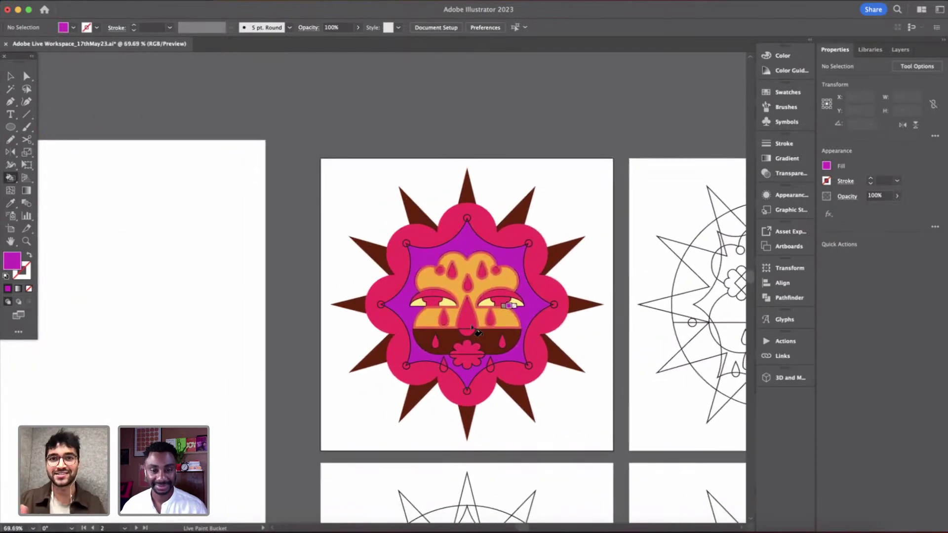
pyautogui.scroll(-3, 473, 329)
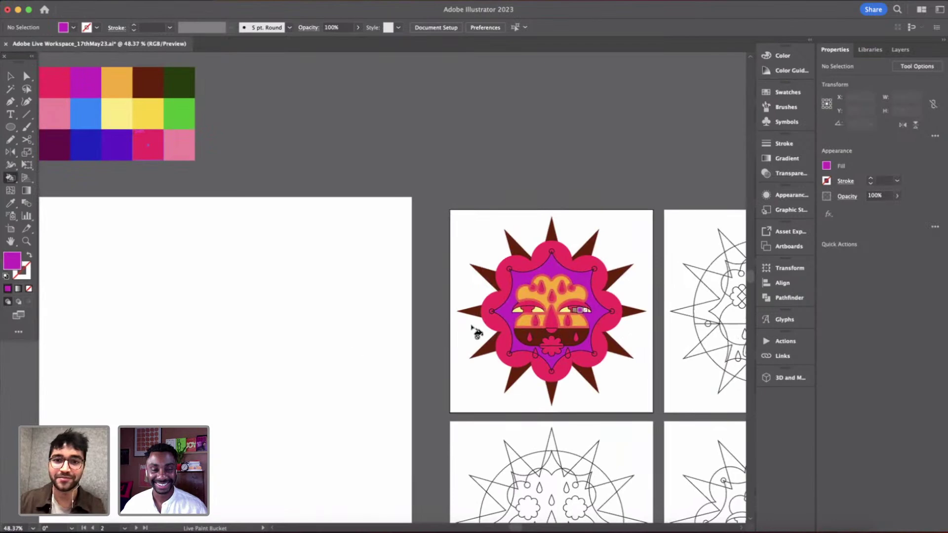
pyautogui.scroll(5, 447, 331)
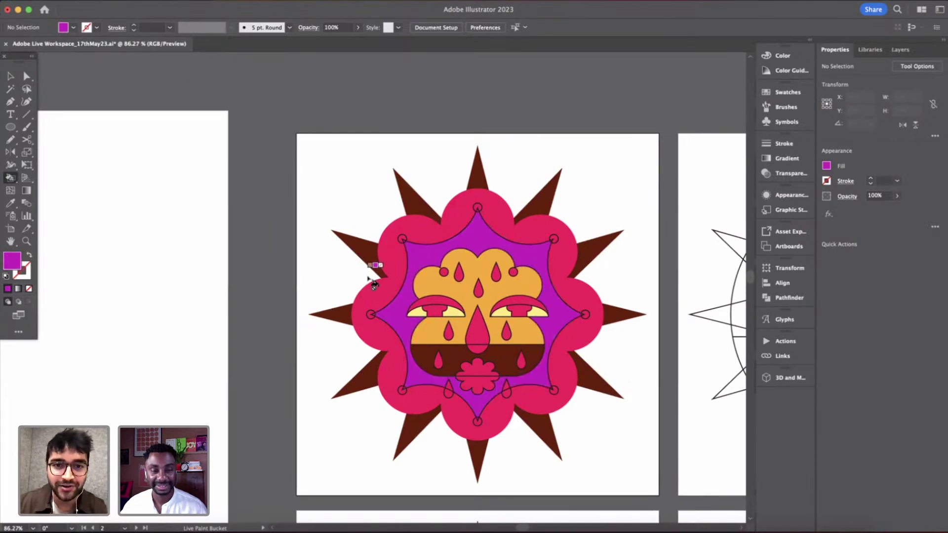
pyautogui.scroll(-3, 340, 301)
pyautogui.press('v')
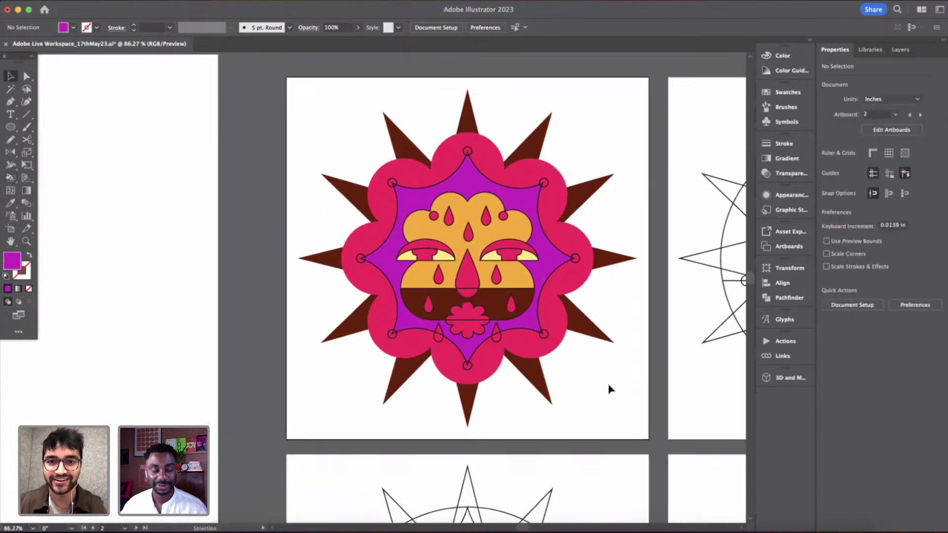
pyautogui.scroll(4, 557, 320)
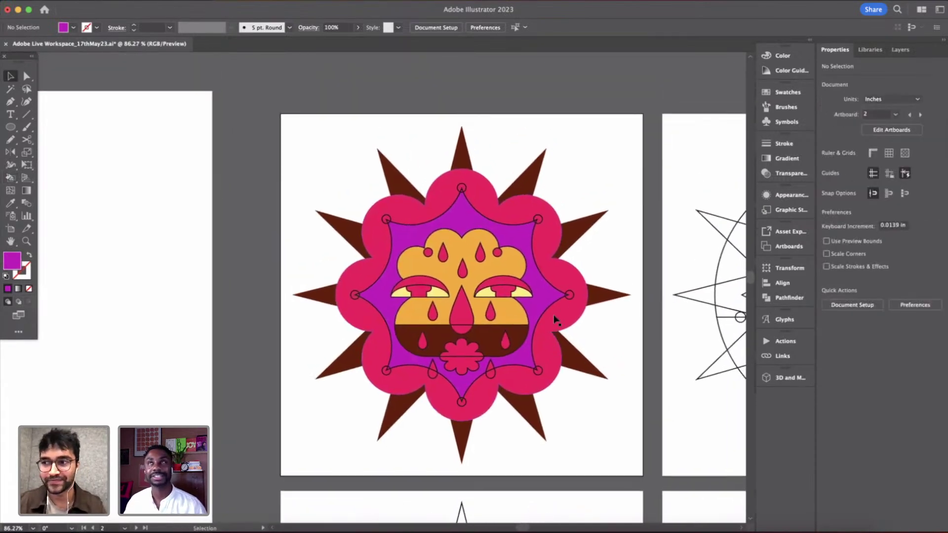
# - Fill the two teardrops on the brown lower face and the two below it with the face's orange using Live Paint
pyautogui.press('i')
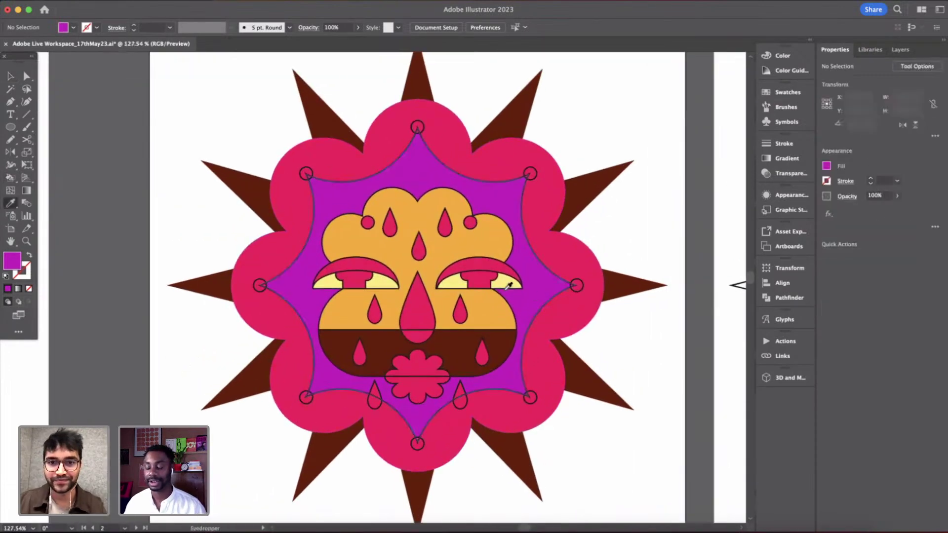
pyautogui.click(478, 237)
pyautogui.scroll(-3, 478, 238)
pyautogui.press('k')
pyautogui.scroll(2, 478, 238)
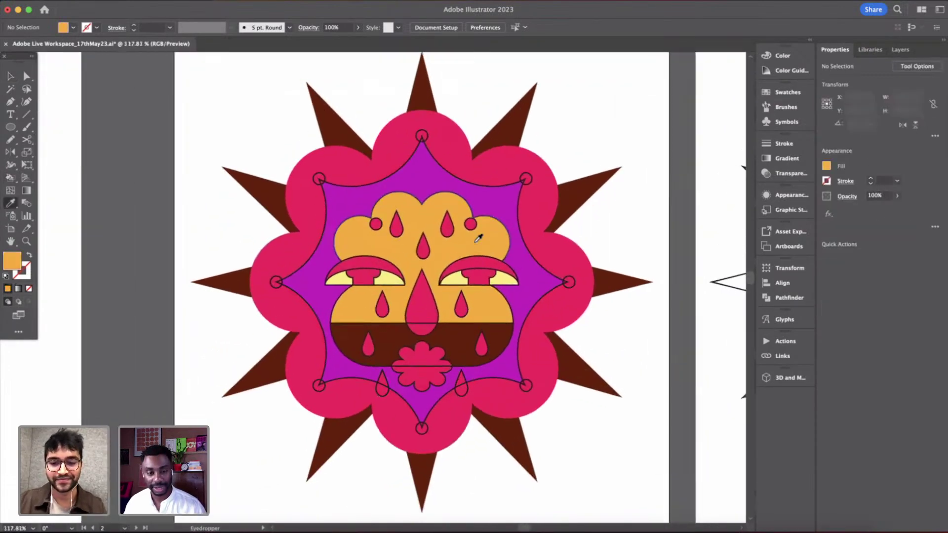
pyautogui.click(481, 346)
pyautogui.click(368, 347)
pyautogui.click(382, 387)
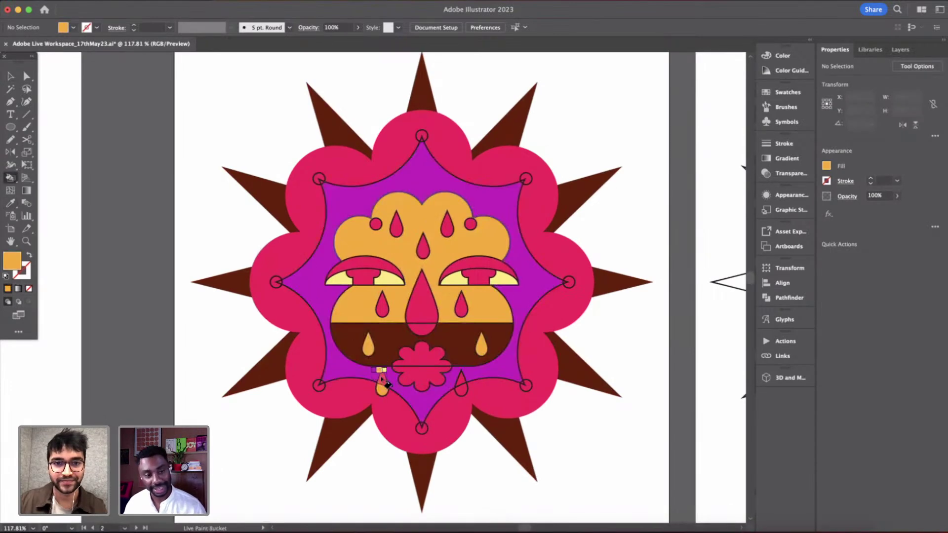
pyautogui.click(462, 387)
# - Fill the lower half of the flower-shaped mouth with the face's orange
pyautogui.scroll(-2, 462, 388)
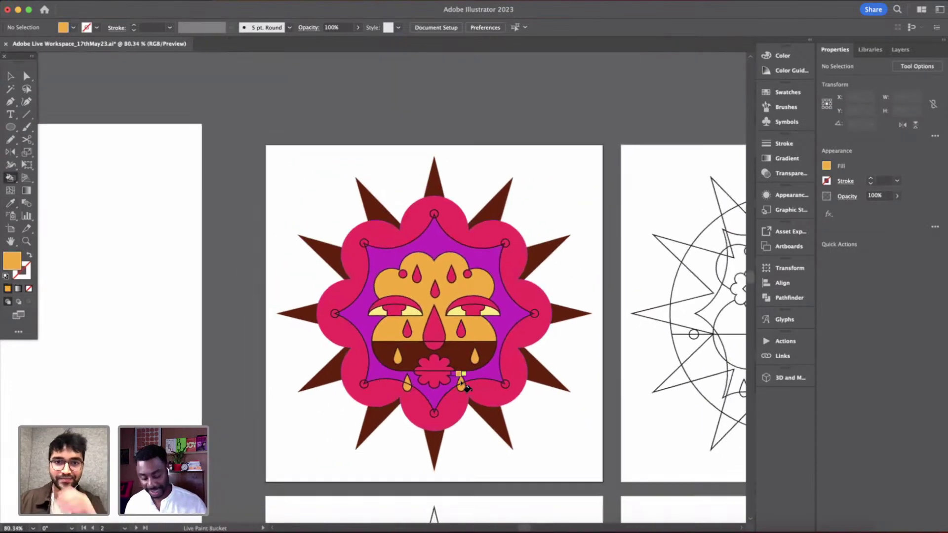
pyautogui.scroll(-3, 462, 375)
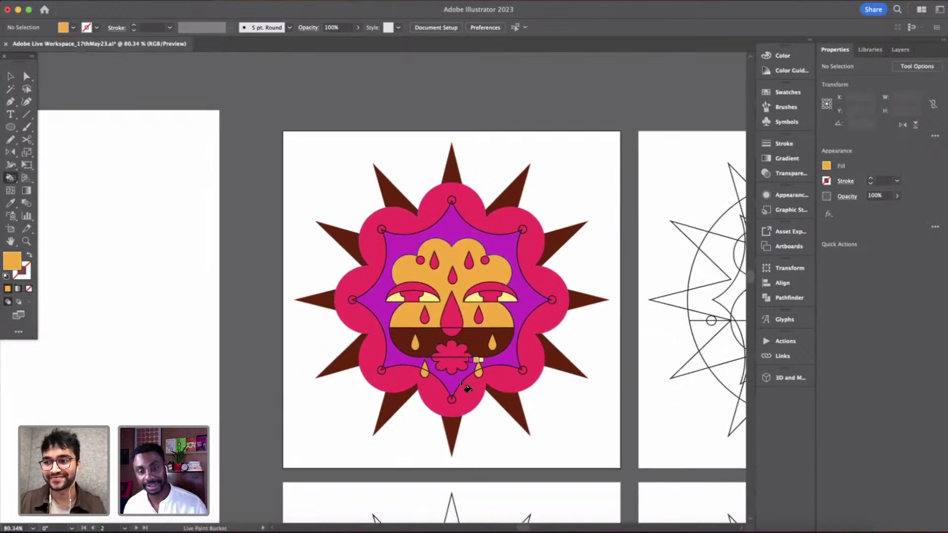
pyautogui.scroll(2, 498, 340)
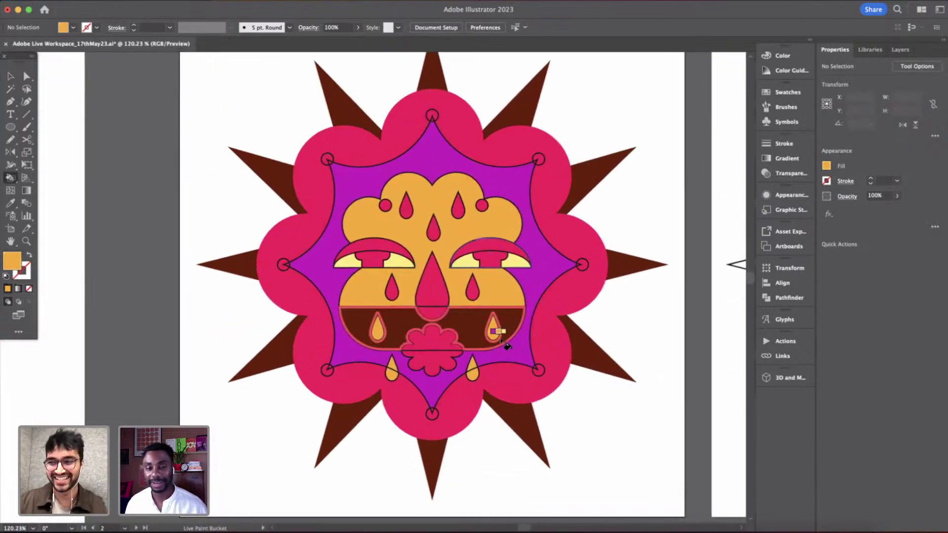
pyautogui.press('i')
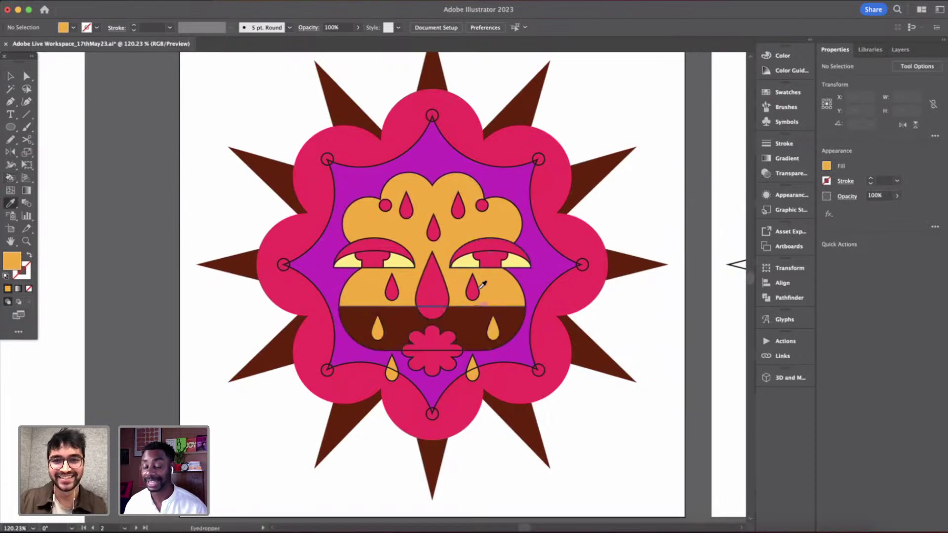
pyautogui.click(575, 282)
pyautogui.press('k')
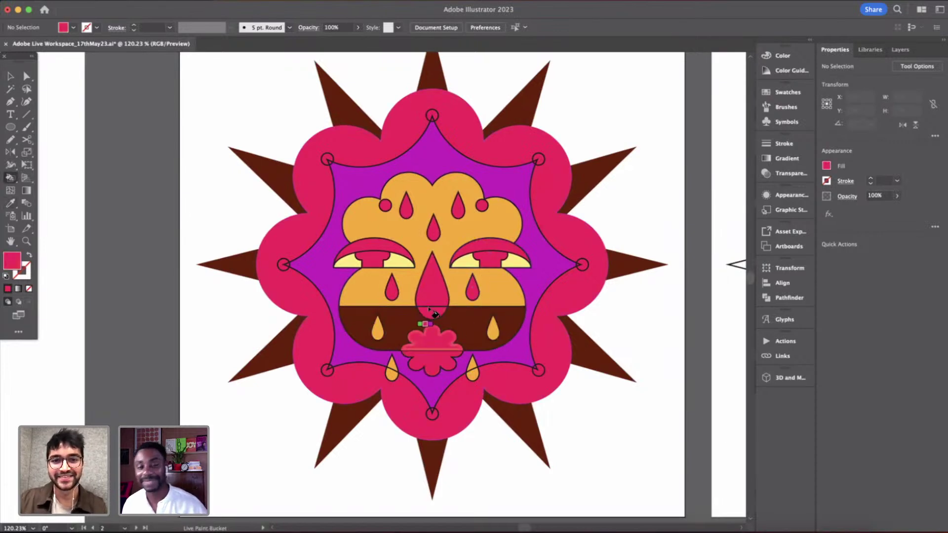
pyautogui.keyDown('alt'); pyautogui.click(457, 301); pyautogui.keyUp('alt')
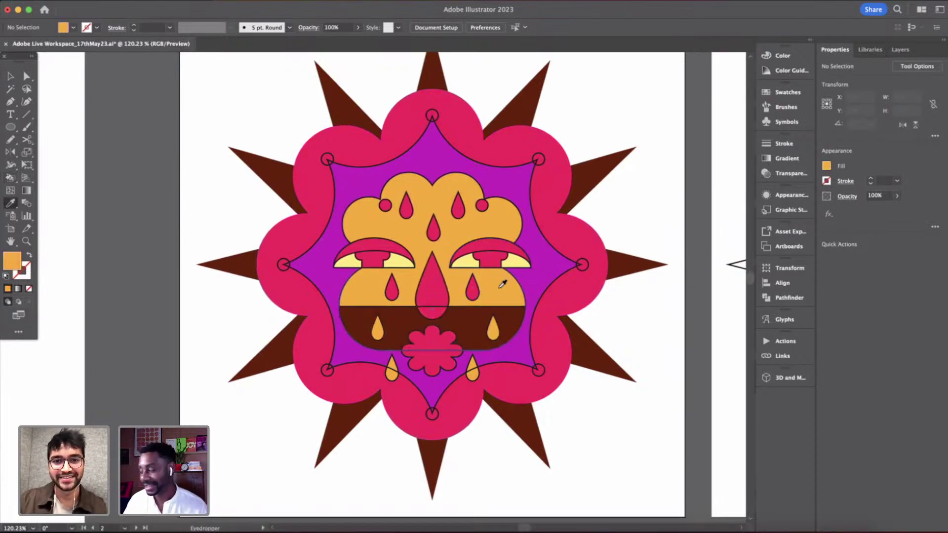
pyautogui.click(428, 368)
pyautogui.scroll(-5, 428, 369)
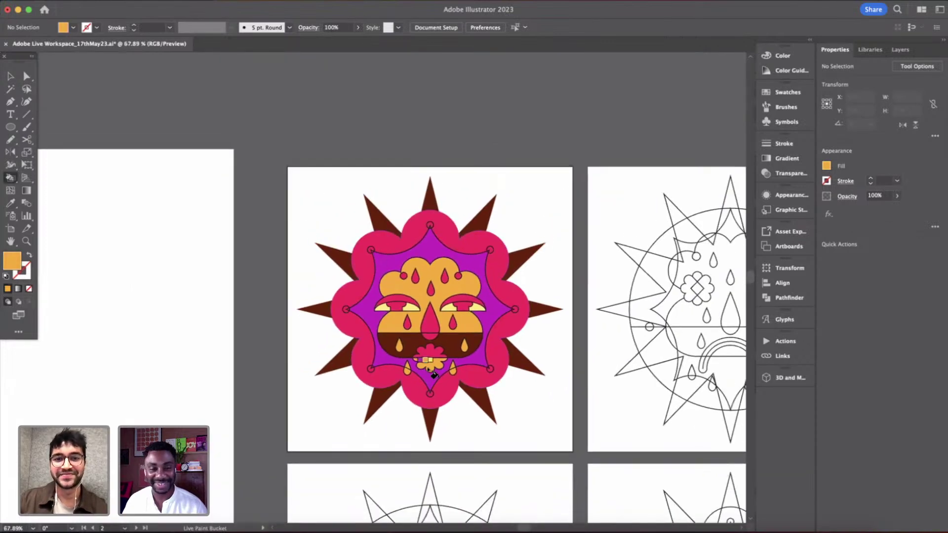
pyautogui.scroll(8, 429, 369)
pyautogui.scroll(3, 429, 369)
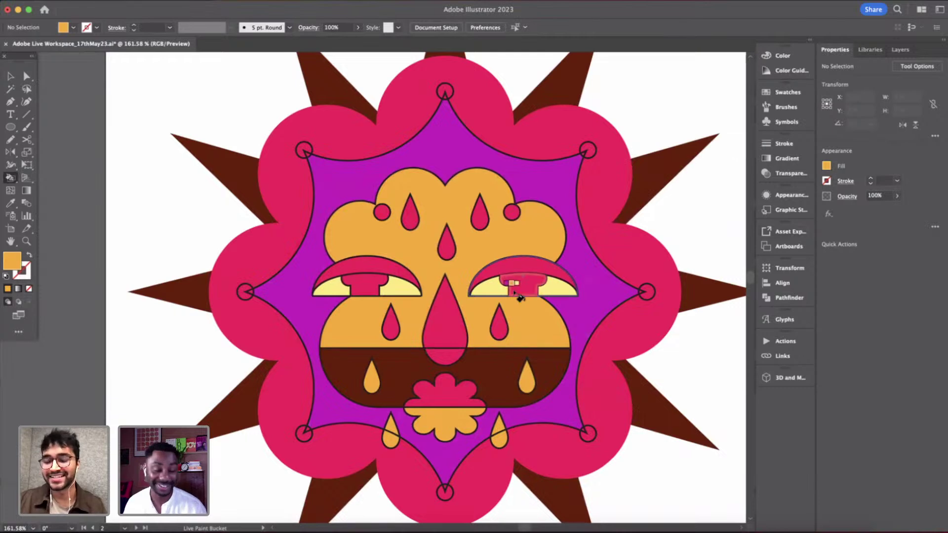
# - Fill the three small circles at the star's lower points with the palette's dark green using Live Paint
pyautogui.scroll(-10, 514, 292)
pyautogui.keyDown('alt'); pyautogui.click(327, 129); pyautogui.keyUp('alt')
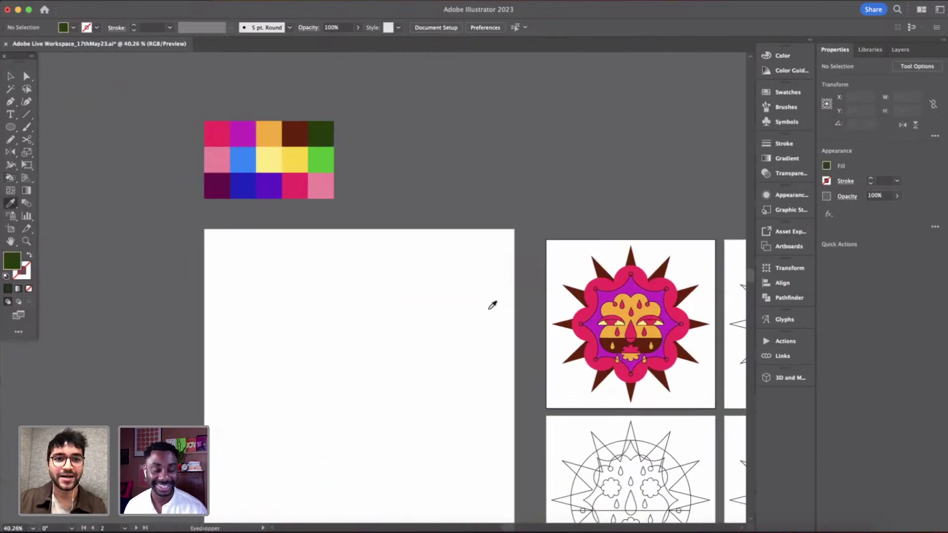
pyautogui.scroll(5, 557, 390)
pyautogui.scroll(4, 558, 392)
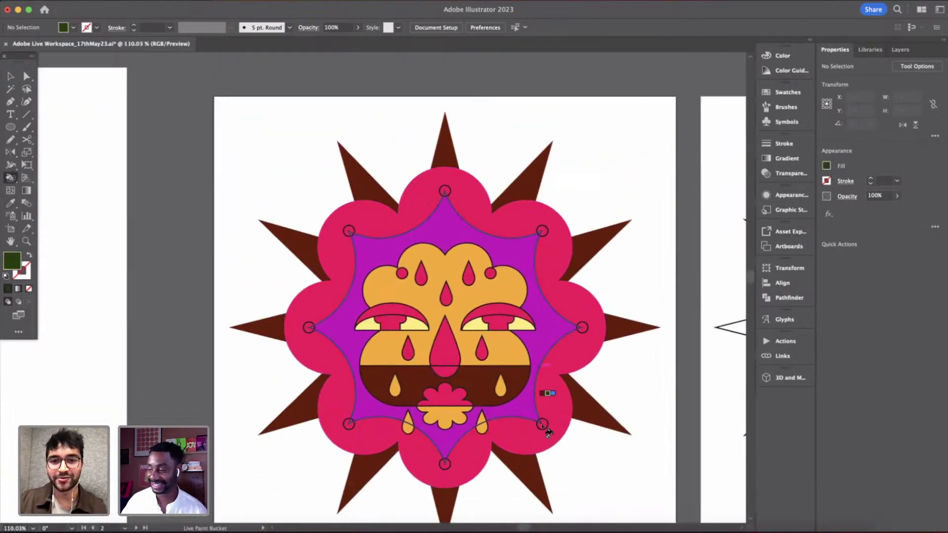
pyautogui.press('super+z')
pyautogui.press('super+z')
pyautogui.scroll(5, 545, 423)
pyautogui.click(546, 423)
pyautogui.scroll(-3, 555, 419)
pyautogui.click(496, 394)
pyautogui.press('super+z')
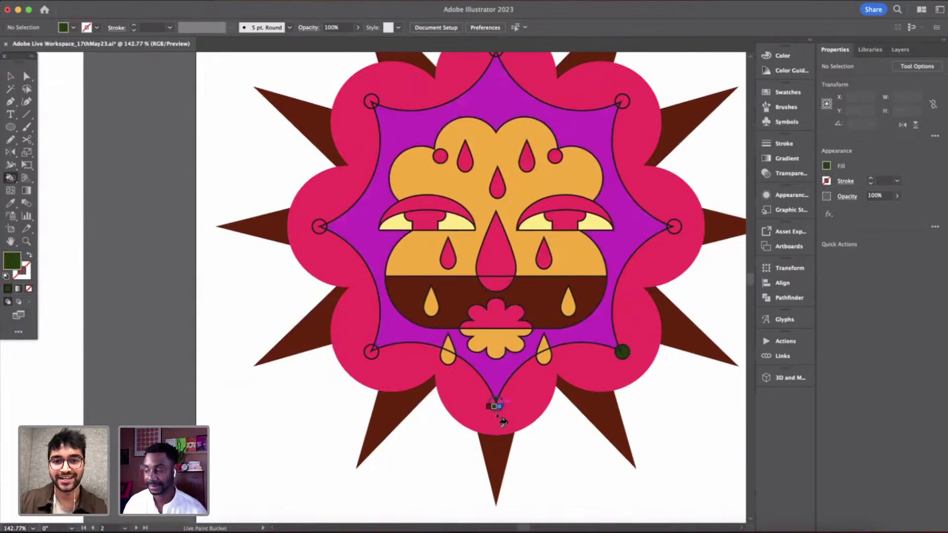
pyautogui.click(496, 406)
pyautogui.click(373, 349)
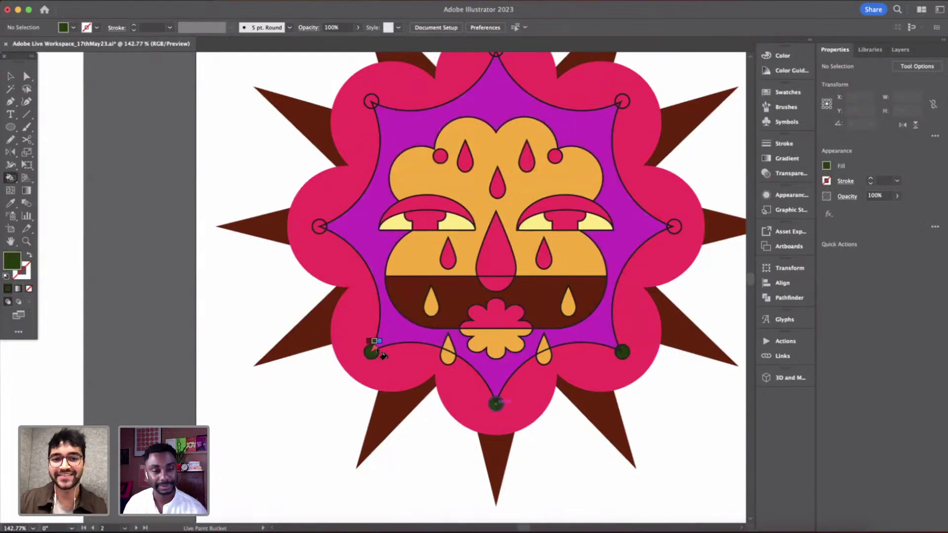
# - Fill the small circles at the star's side and upper points with the same dark green
pyautogui.hscroll(5, 457, 332)
pyautogui.scroll(3, 457, 332)
pyautogui.click(576, 282)
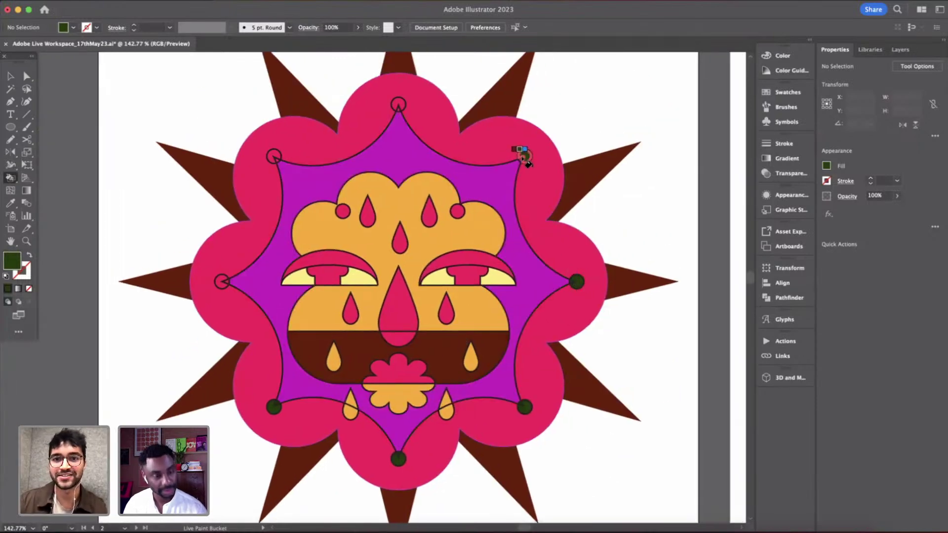
pyautogui.click(398, 103)
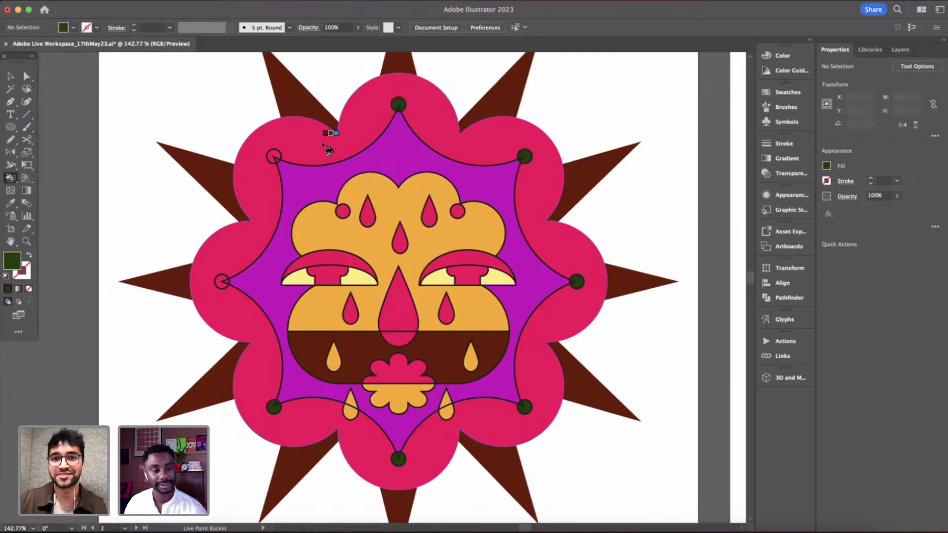
pyautogui.click(275, 157)
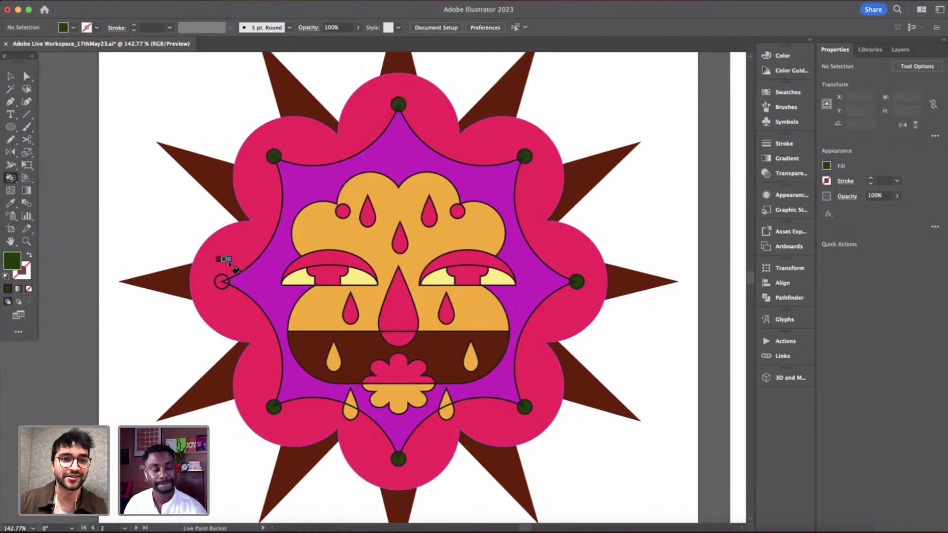
pyautogui.click(223, 282)
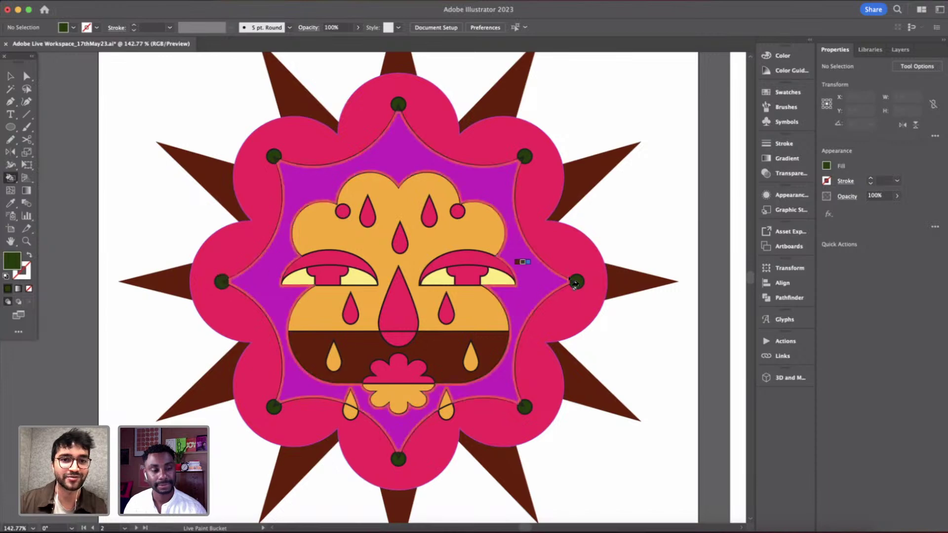
pyautogui.scroll(-5, 575, 282)
pyautogui.scroll(-2, 574, 282)
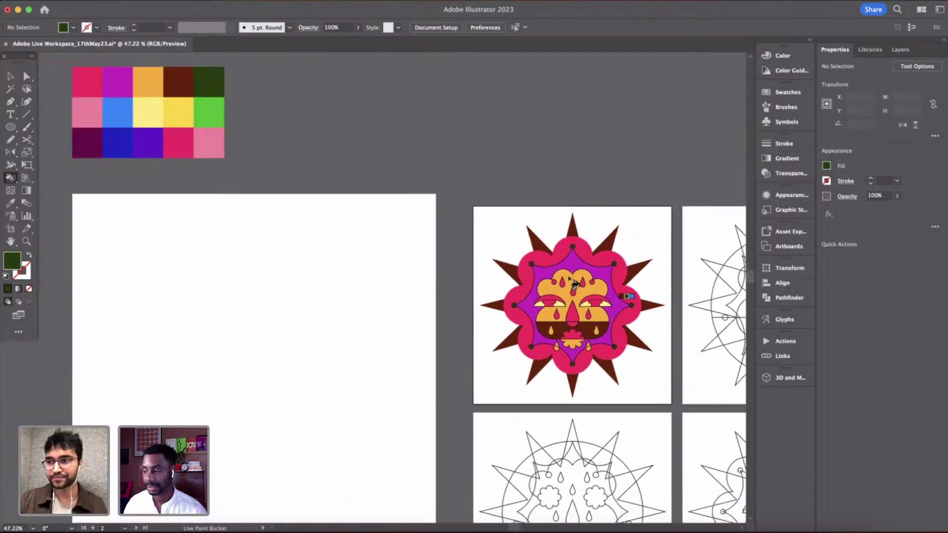
pyautogui.scroll(4, 575, 282)
pyautogui.press('i')
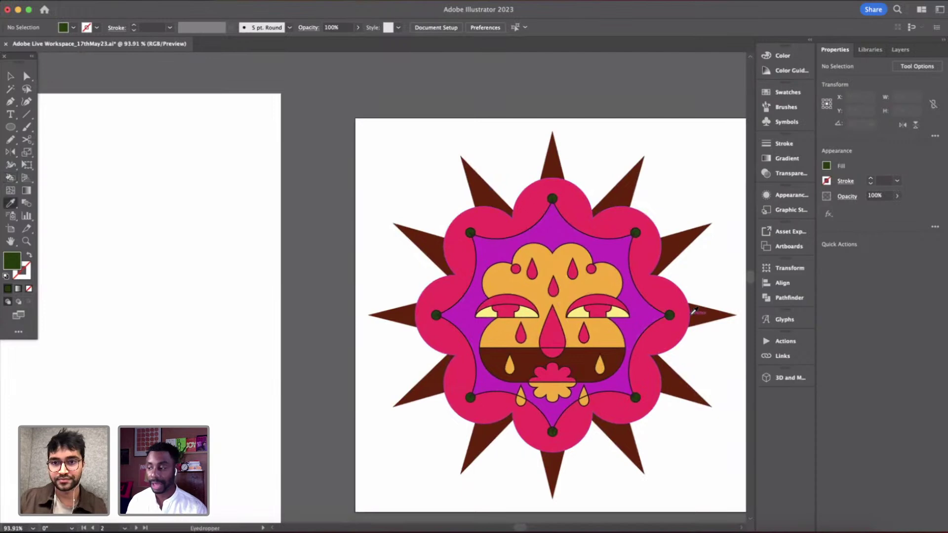
pyautogui.click(667, 291)
pyautogui.press('k')
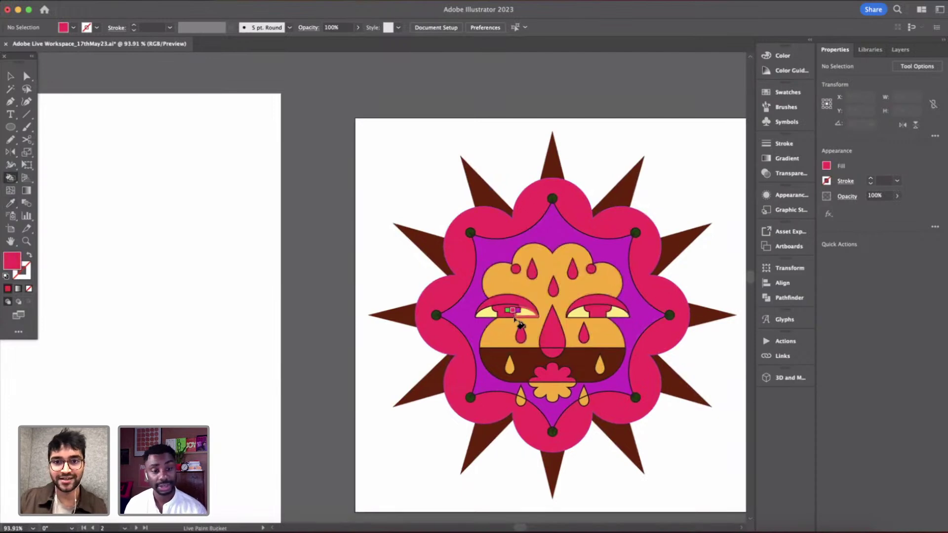
pyautogui.press('i')
pyautogui.scroll(-5, 511, 307)
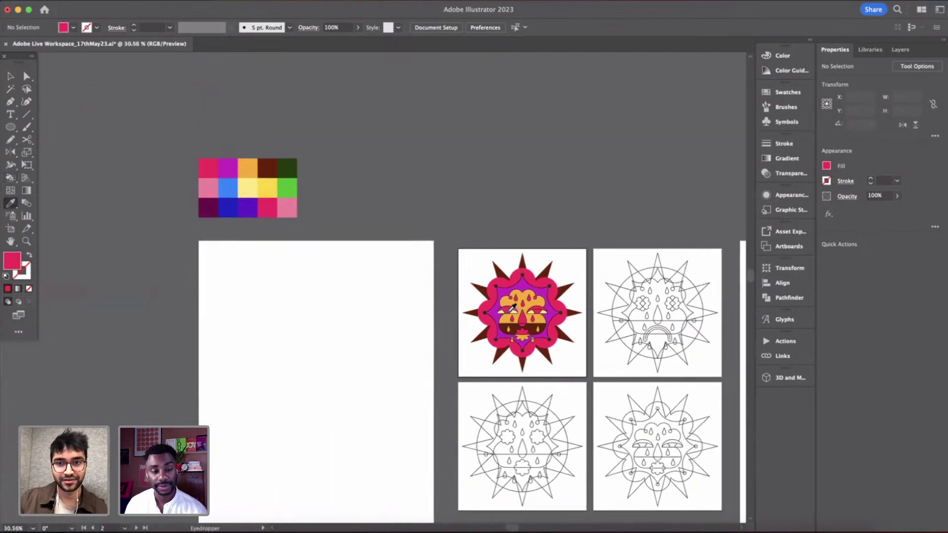
pyautogui.scroll(3, 511, 307)
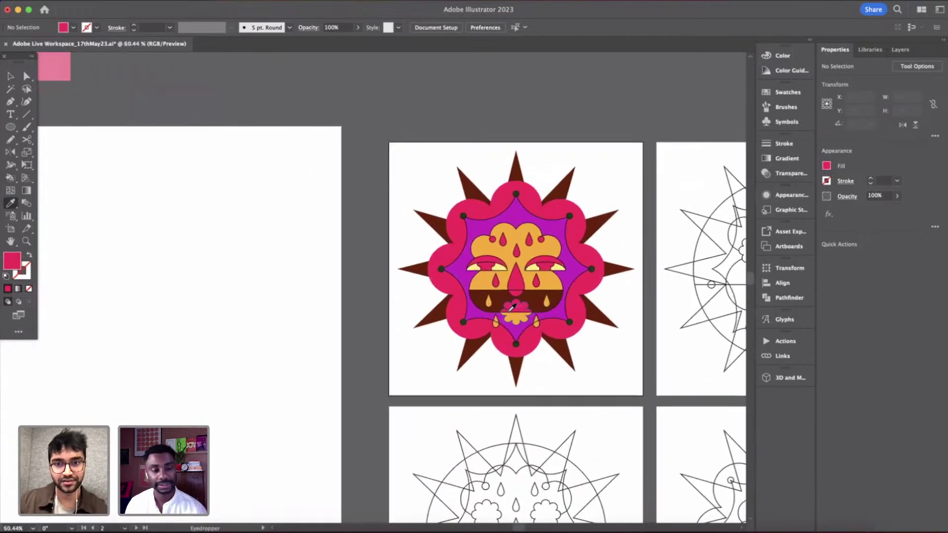
pyautogui.scroll(1, 389, 292)
pyautogui.press('k')
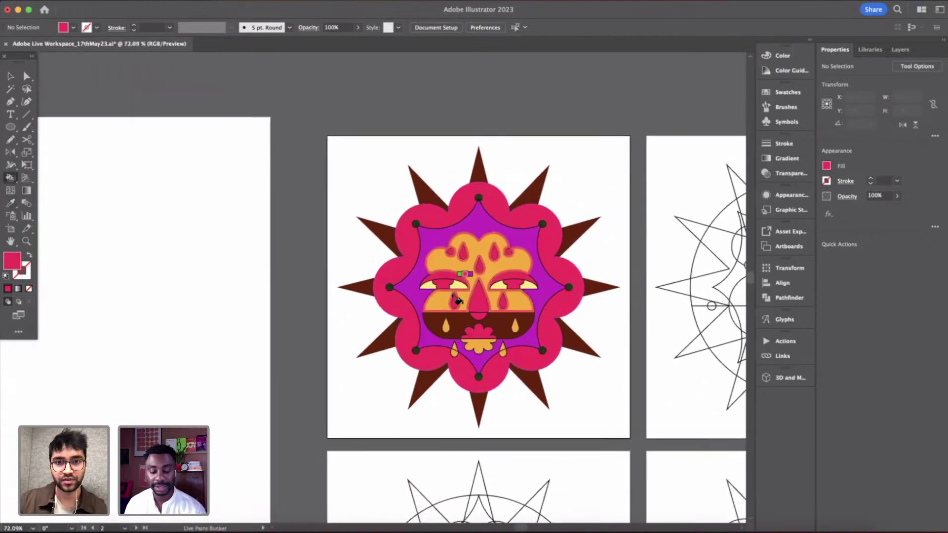
# - Recolour both upper eyelids with the dark brown of the outer spikes using Live Paint
pyautogui.scroll(5, 448, 298)
pyautogui.keyDown('alt'); pyautogui.click(254, 278); pyautogui.keyUp('alt')
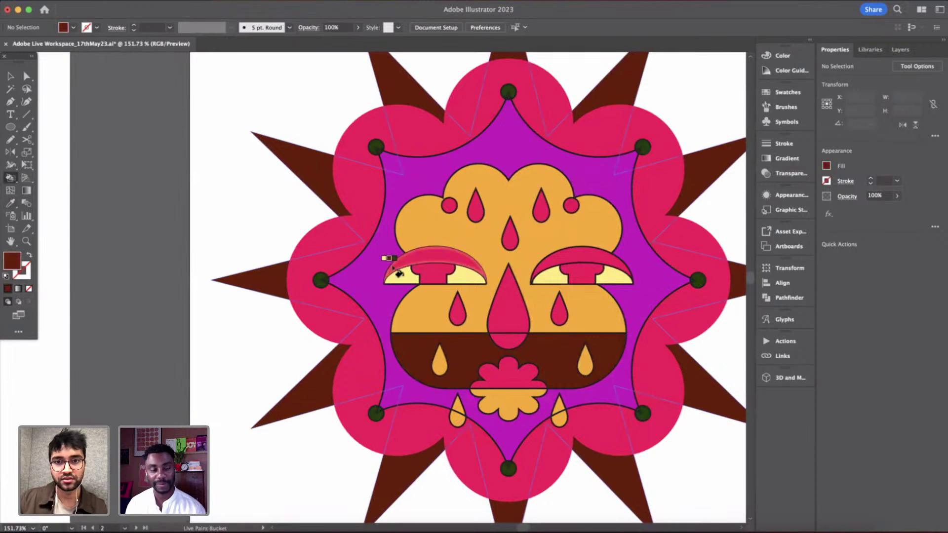
pyautogui.click(434, 254)
pyautogui.click(589, 267)
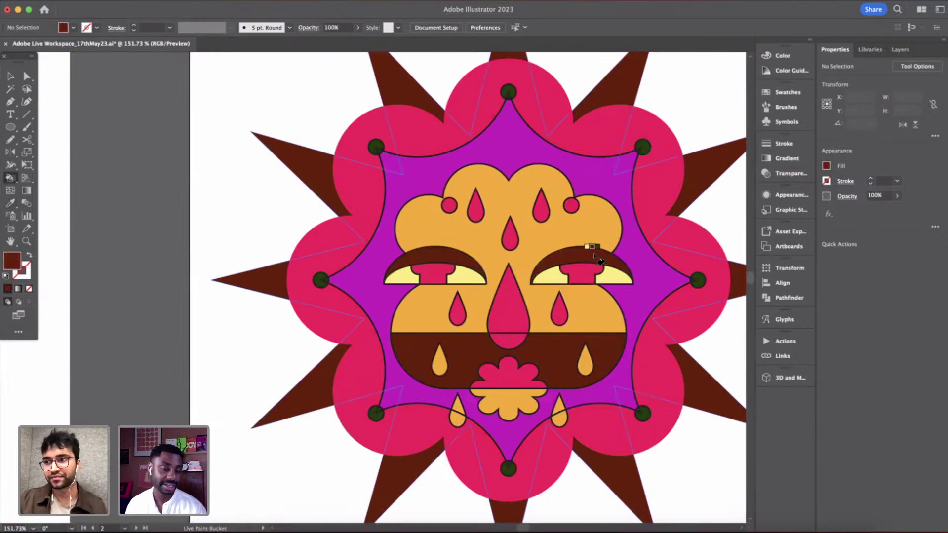
# - Fill the small circle on the forehead's right side with the dark green sampled from the star-point circles
pyautogui.scroll(3, 595, 262)
pyautogui.hscroll(1, 595, 262)
pyautogui.press('i')
pyautogui.click(621, 194)
pyautogui.press('k')
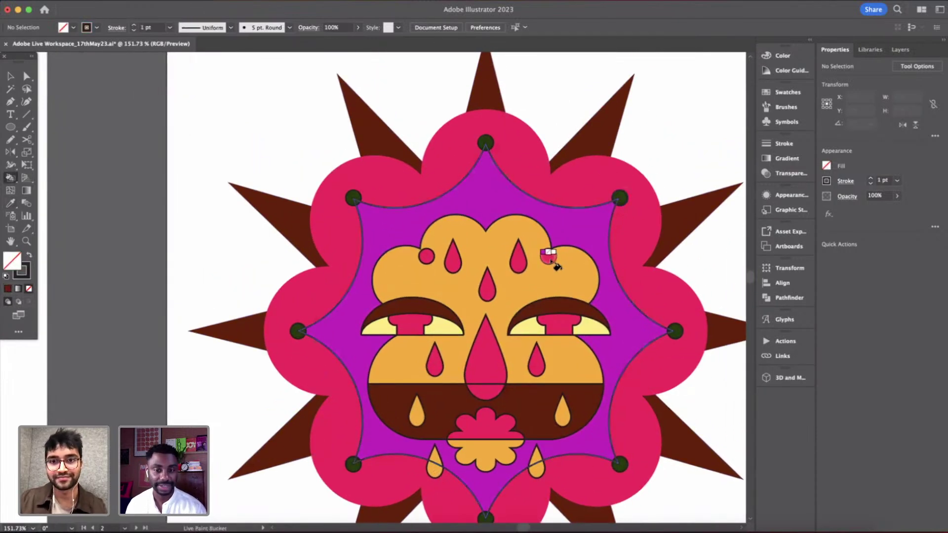
pyautogui.keyDown('alt'); pyautogui.click(623, 197); pyautogui.keyUp('alt')
pyautogui.click(548, 256)
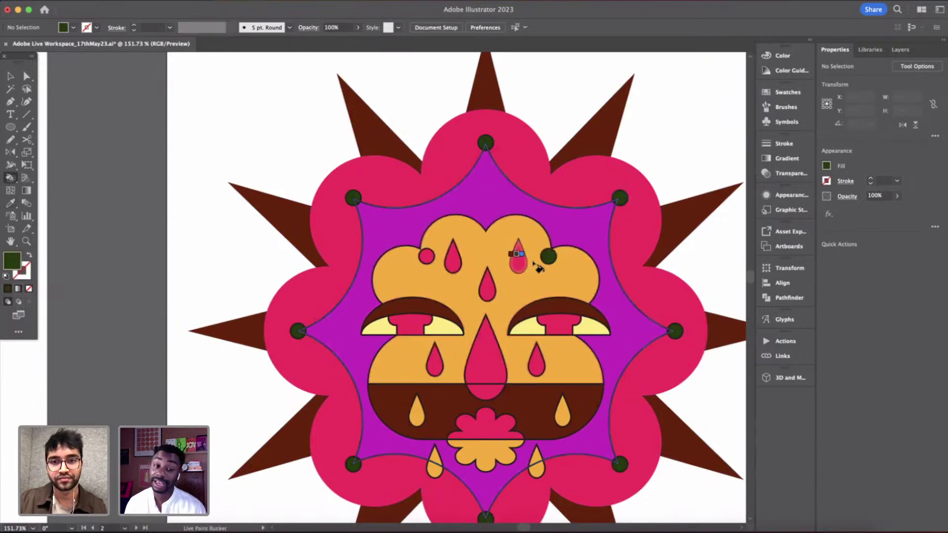
# - Fill the small circle on the forehead's left side with dark green using Live Paint
pyautogui.click(425, 257)
pyautogui.scroll(-3, 425, 256)
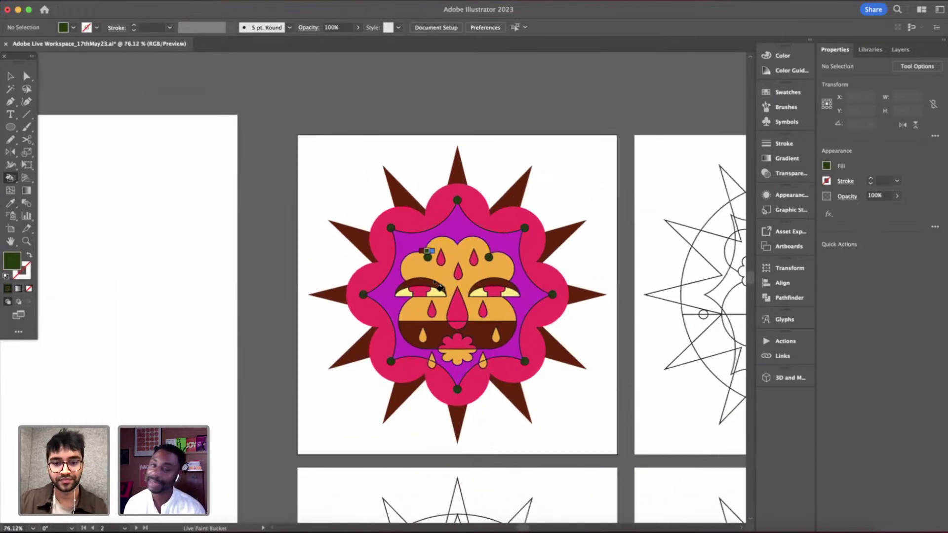
# - Try removing the stroke from the first skull's Live Paint group to check the artwork without outlines, and restore the outlines
pyautogui.press('v')
pyautogui.click(419, 252)
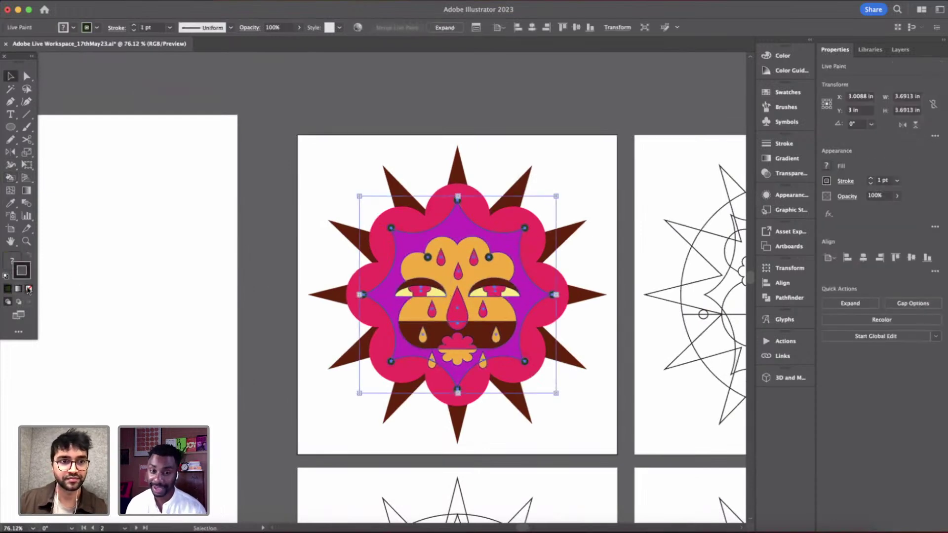
pyautogui.click(310, 282)
pyautogui.scroll(-3, 309, 286)
pyautogui.scroll(5, 309, 286)
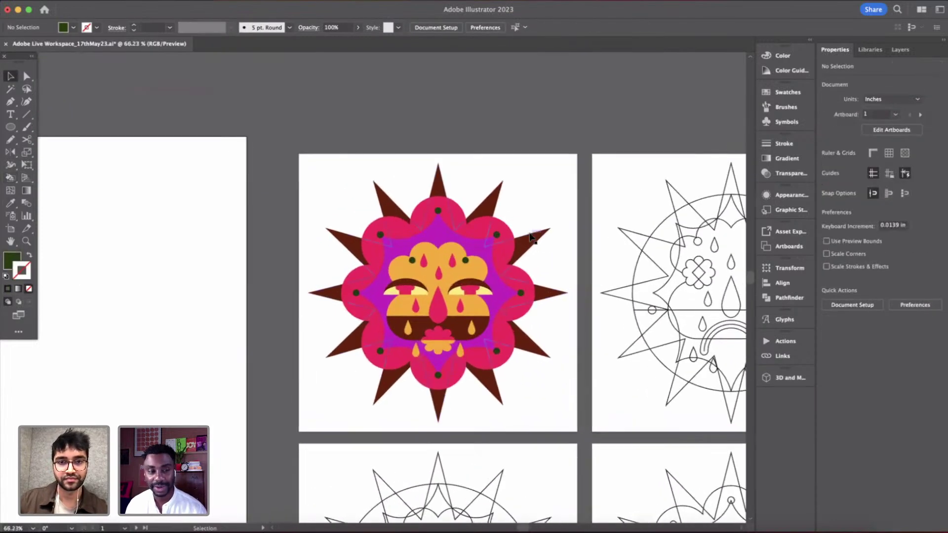
pyautogui.scroll(-3, 649, 336)
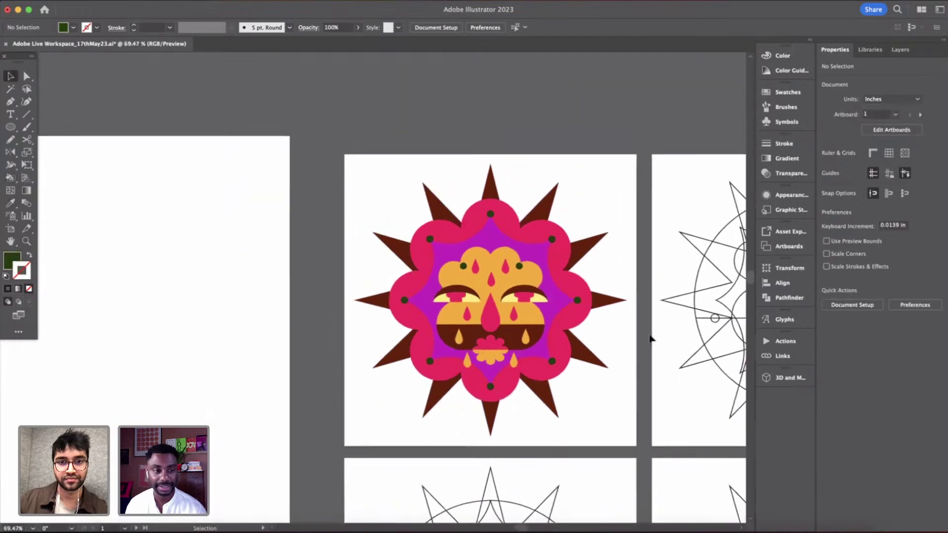
pyautogui.scroll(2, 556, 316)
pyautogui.scroll(-4, 582, 364)
pyautogui.click(583, 366)
pyautogui.scroll(5, 583, 367)
pyautogui.click(583, 366)
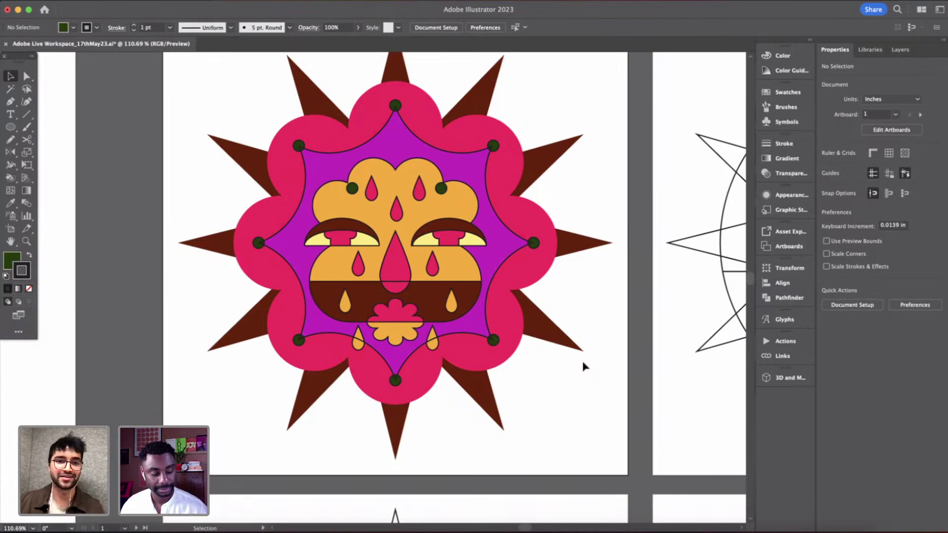
# - Set the stroke of the coloured skull's Live Paint group to none
pyautogui.click(503, 290)
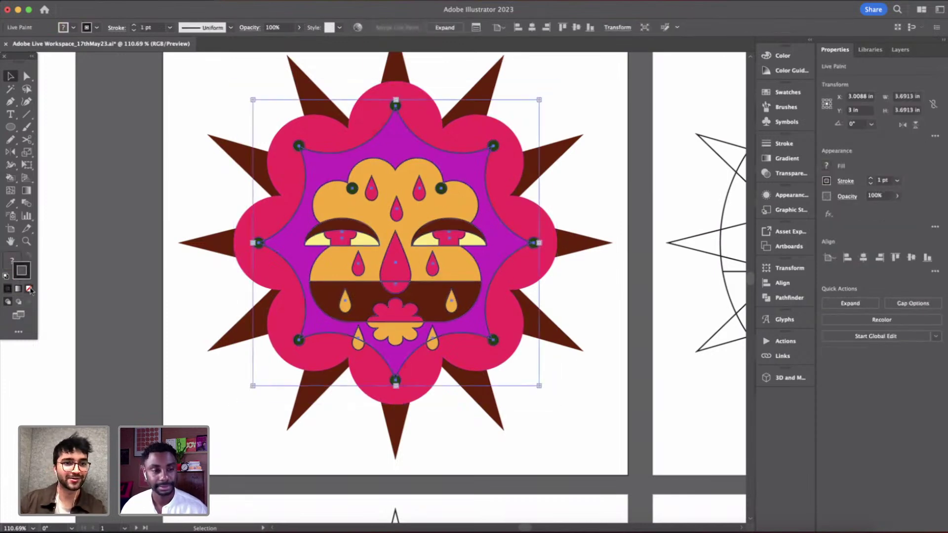
pyautogui.click(145, 372)
pyautogui.scroll(-4, 333, 303)
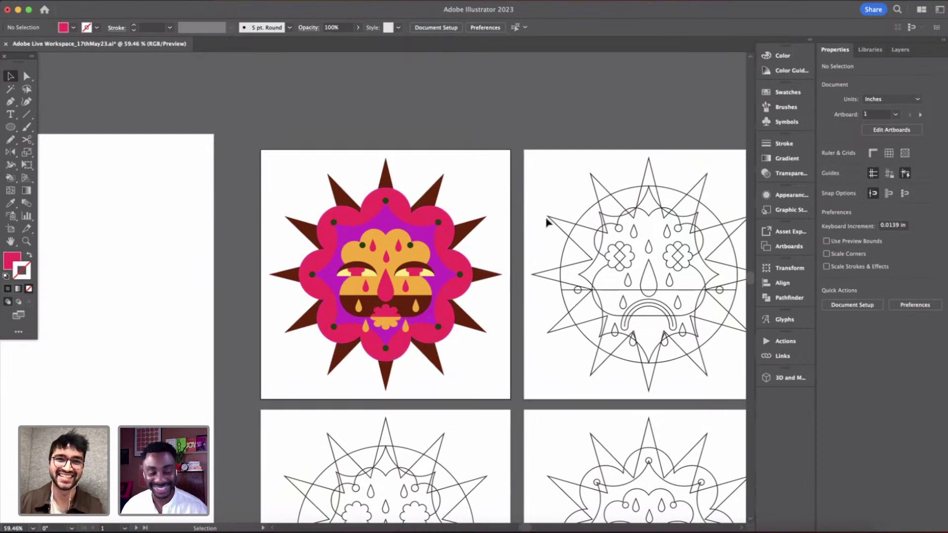
# - Examine the three uncoloured skull variations alongside the coloured one, comparing their eyes, mouths and outer shapes
pyautogui.scroll(-2, 469, 198)
pyautogui.hscroll(4, 493, 320)
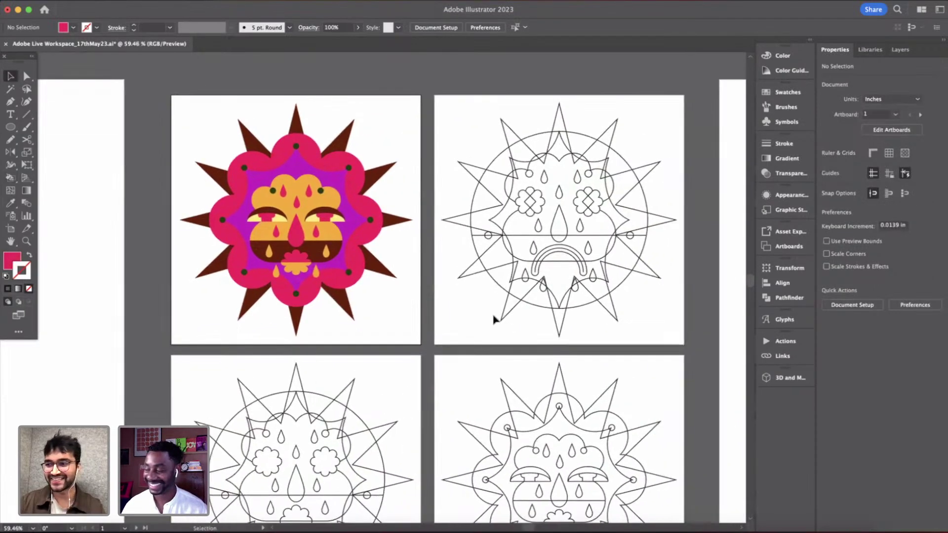
pyautogui.hscroll(3, 648, 307)
pyautogui.scroll(5, 542, 188)
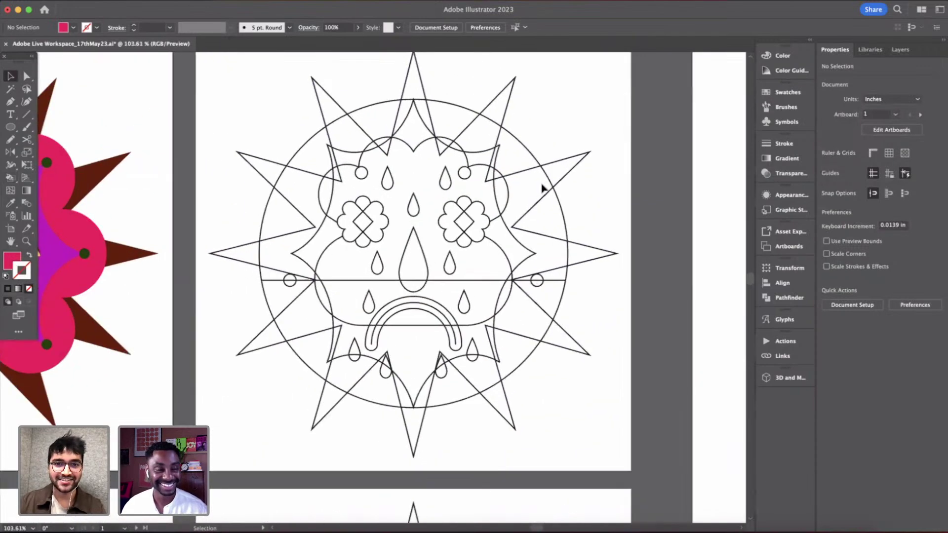
pyautogui.hscroll(-10, 543, 188)
pyautogui.scroll(-6, 542, 189)
pyautogui.scroll(-5, 542, 188)
pyautogui.scroll(-2, 542, 188)
pyautogui.scroll(5, 406, 303)
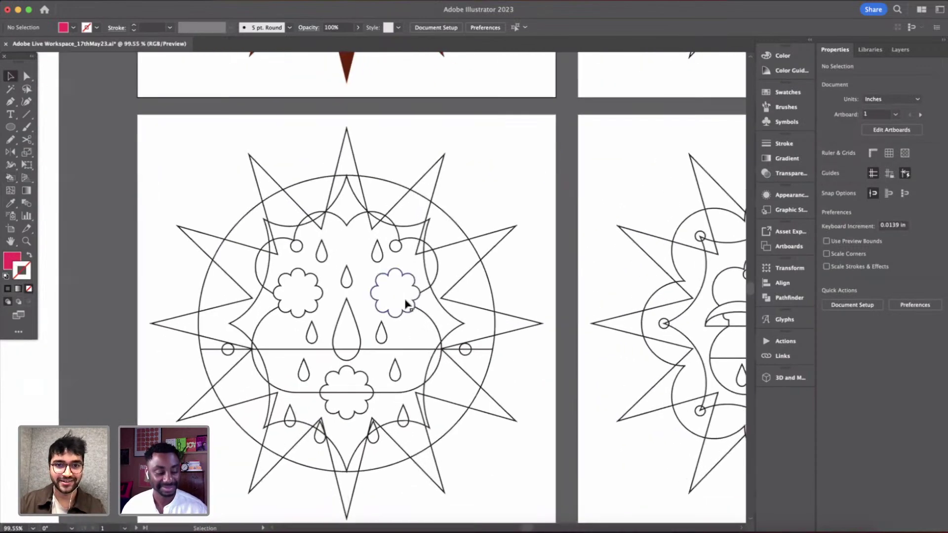
pyautogui.scroll(-3, 407, 302)
pyautogui.hscroll(-3, 407, 303)
pyautogui.scroll(-3, 238, 228)
pyautogui.scroll(3, 238, 228)
pyautogui.scroll(-4, 239, 230)
pyautogui.scroll(2, 238, 230)
pyautogui.hscroll(-3, 238, 230)
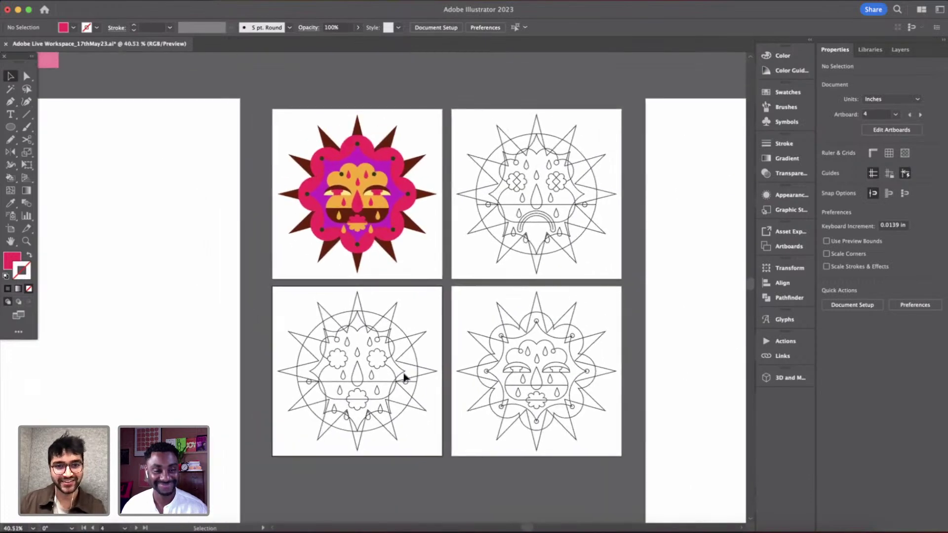
pyautogui.scroll(4, 404, 378)
pyautogui.scroll(-1, 432, 385)
pyautogui.hscroll(-2, 431, 385)
pyautogui.click(498, 345)
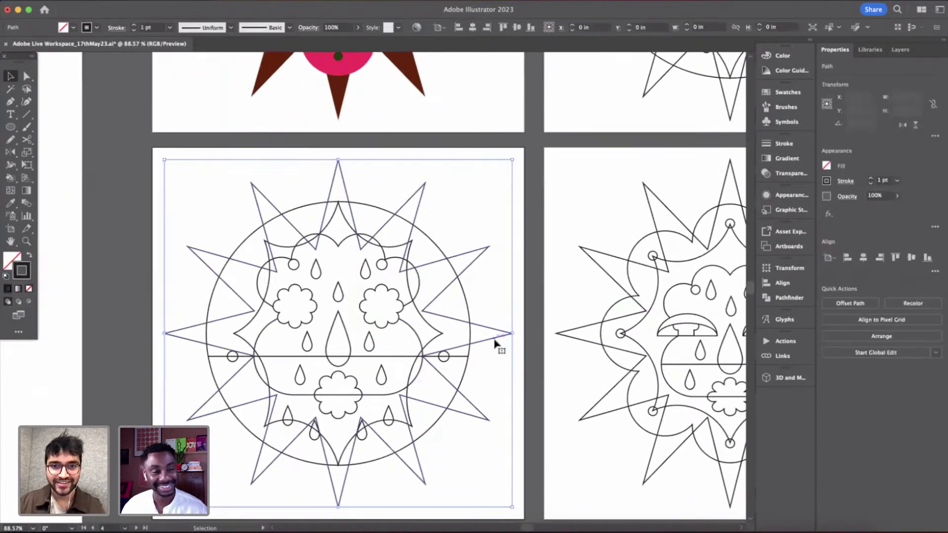
pyautogui.scroll(-5, 498, 344)
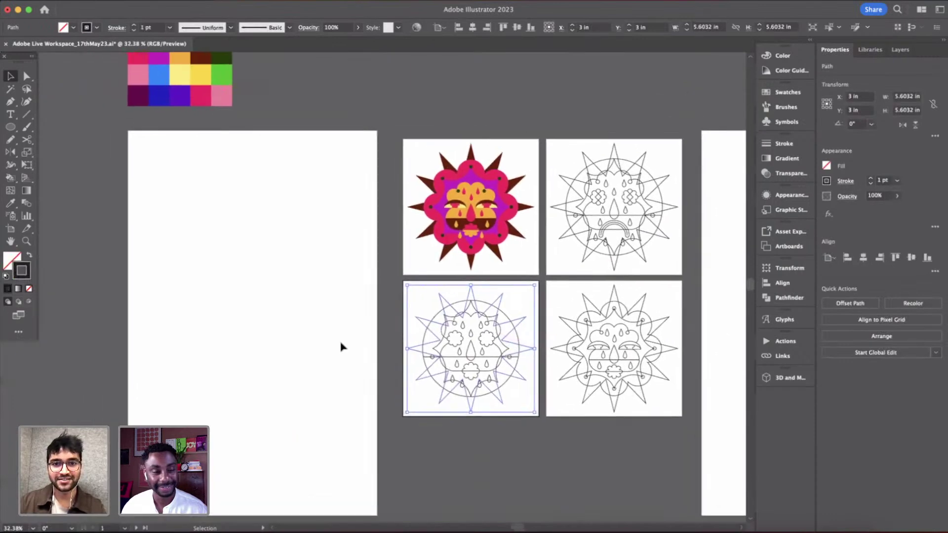
pyautogui.click(342, 345)
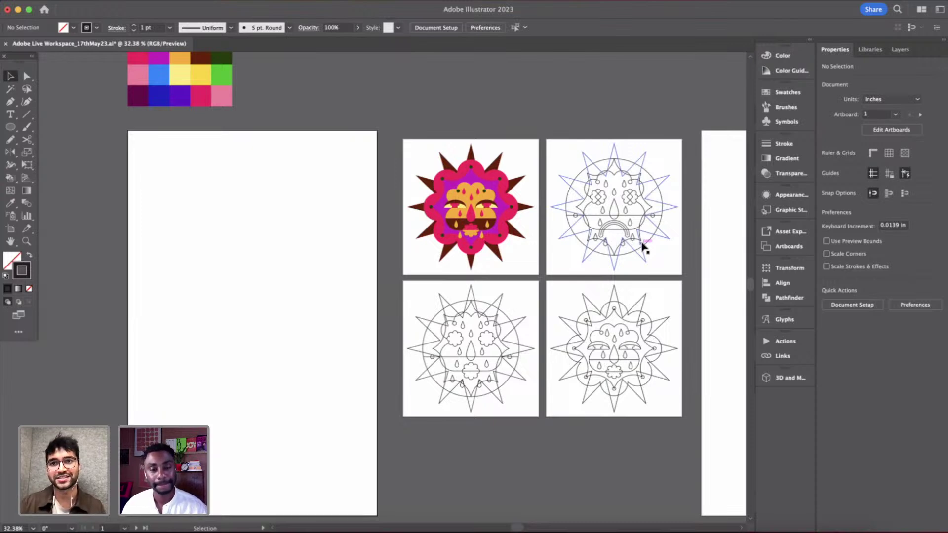
pyautogui.hscroll(2, 645, 248)
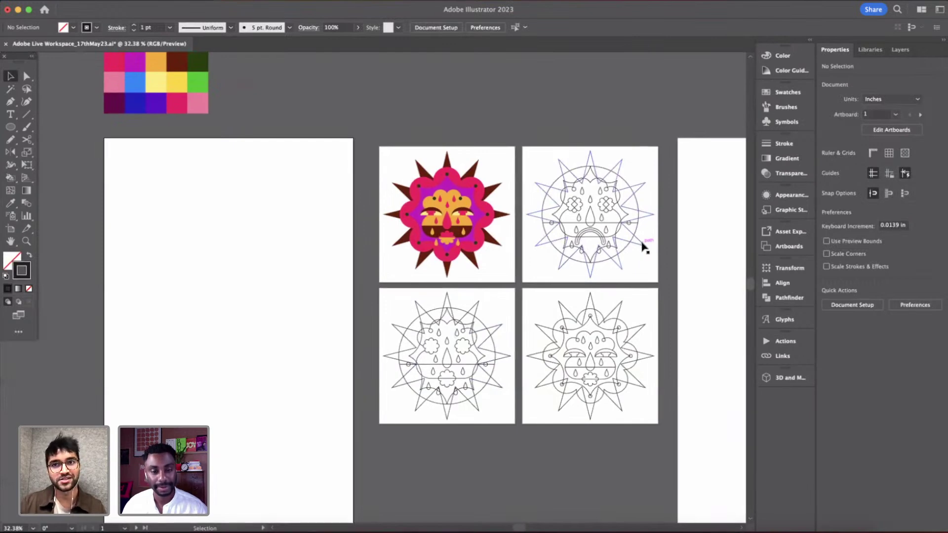
pyautogui.scroll(-3, 329, 260)
pyautogui.scroll(-1, 328, 260)
pyautogui.scroll(4, 328, 260)
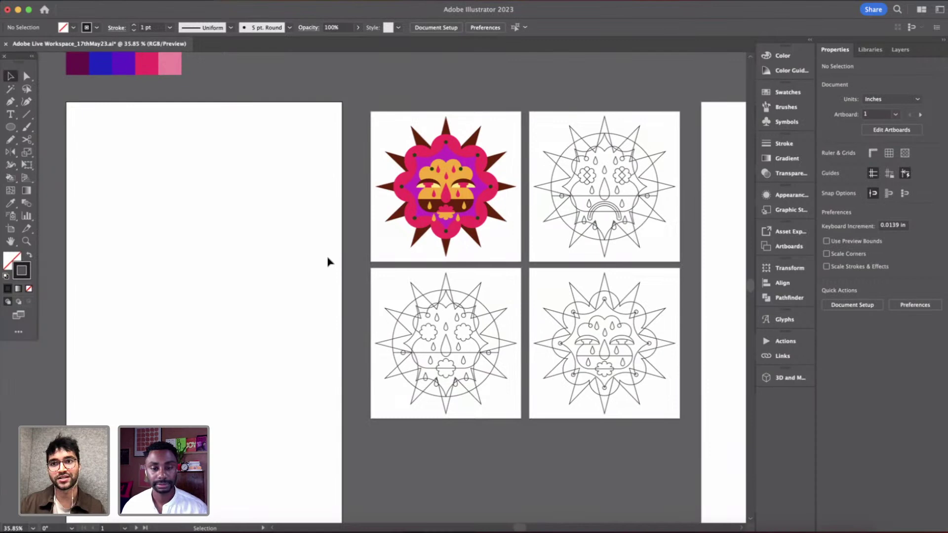
pyautogui.scroll(-2, 328, 260)
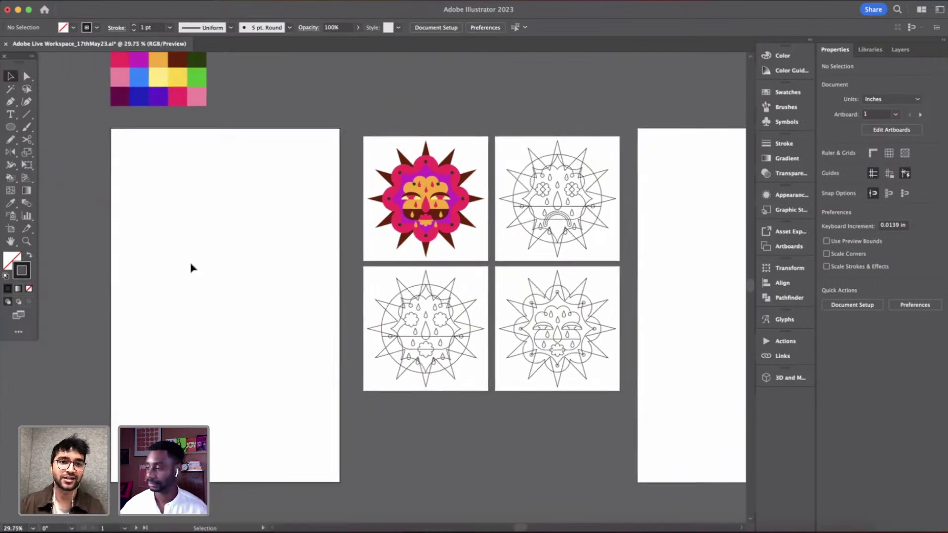
pyautogui.moveTo(125, 148); pyautogui.dragTo(303, 387)
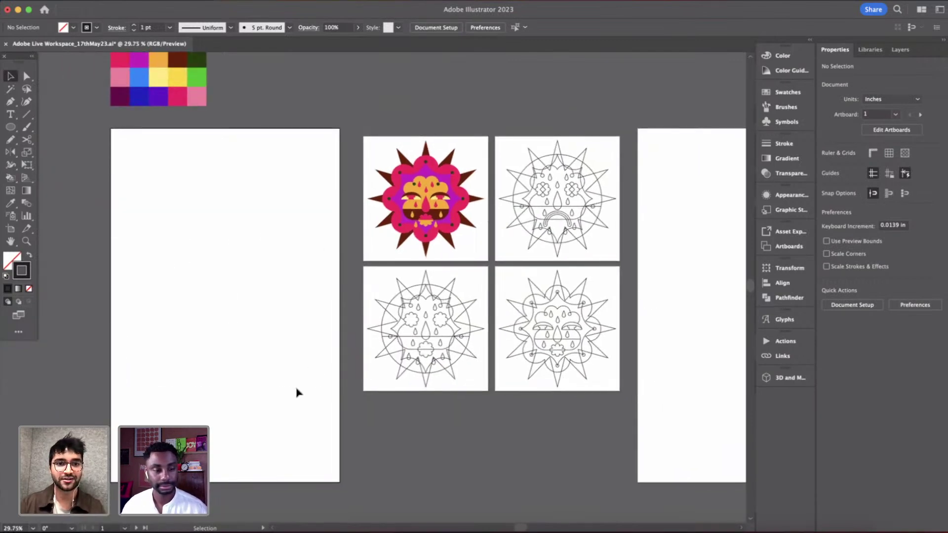
pyautogui.scroll(2, 592, 435)
pyautogui.hscroll(1, 591, 435)
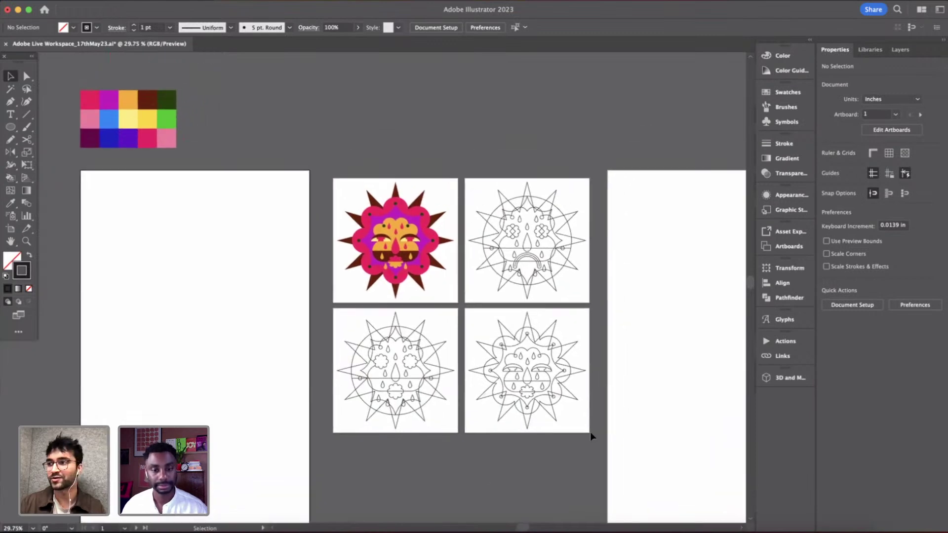
pyautogui.hscroll(-2, 250, 161)
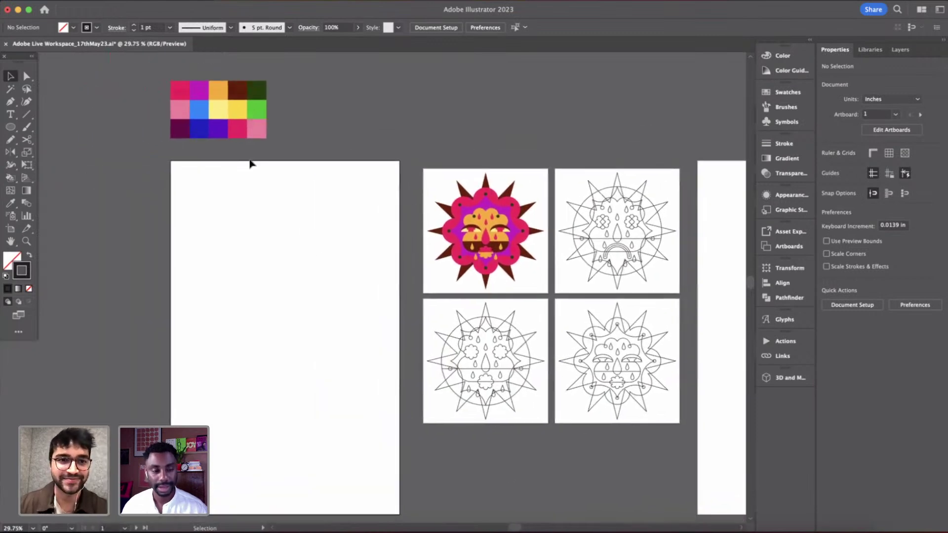
pyautogui.scroll(2, 233, 153)
pyautogui.scroll(-3, 554, 391)
pyautogui.hscroll(3, 555, 392)
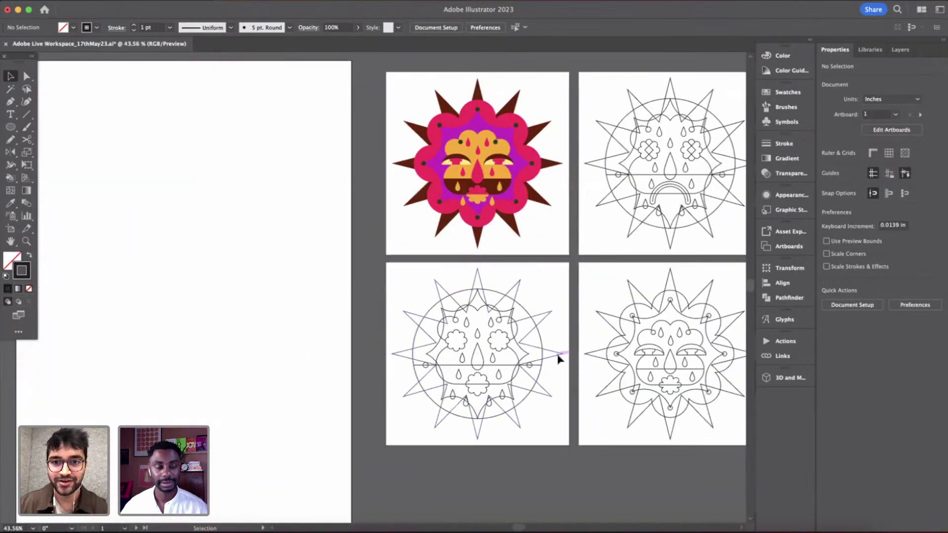
pyautogui.click(447, 307)
pyautogui.scroll(-2, 446, 307)
pyautogui.hscroll(-2, 446, 307)
pyautogui.scroll(-2, 446, 307)
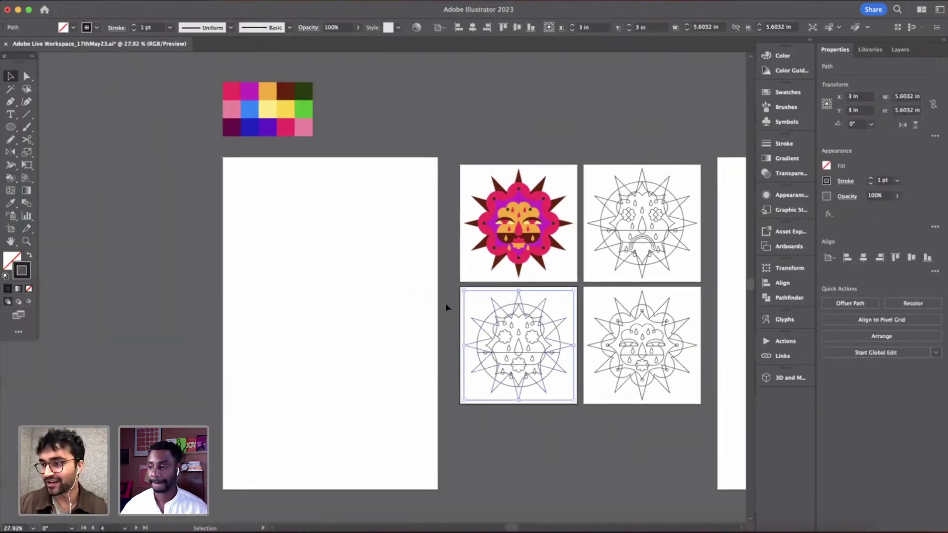
pyautogui.hscroll(1, 446, 307)
pyautogui.hscroll(1, 267, 286)
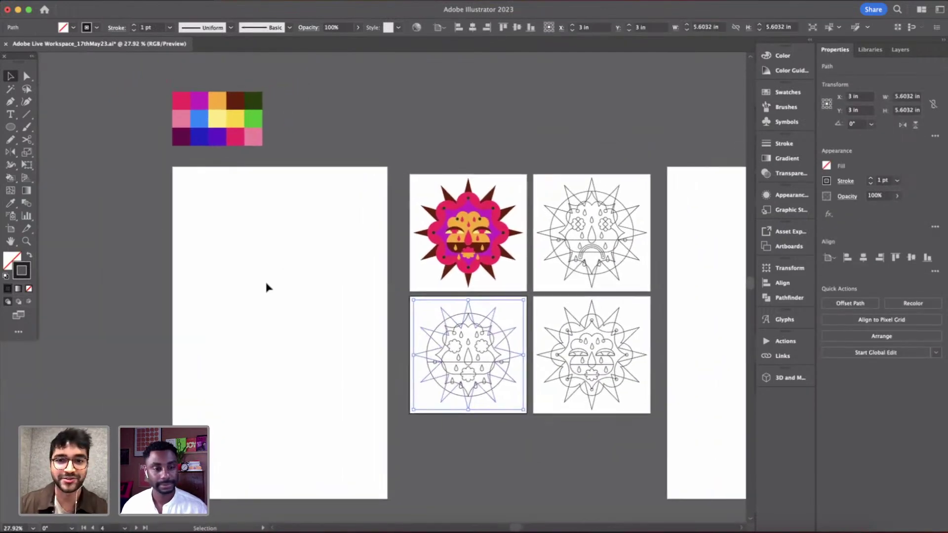
pyautogui.scroll(2, 267, 286)
pyautogui.click(288, 279)
pyautogui.click(601, 355)
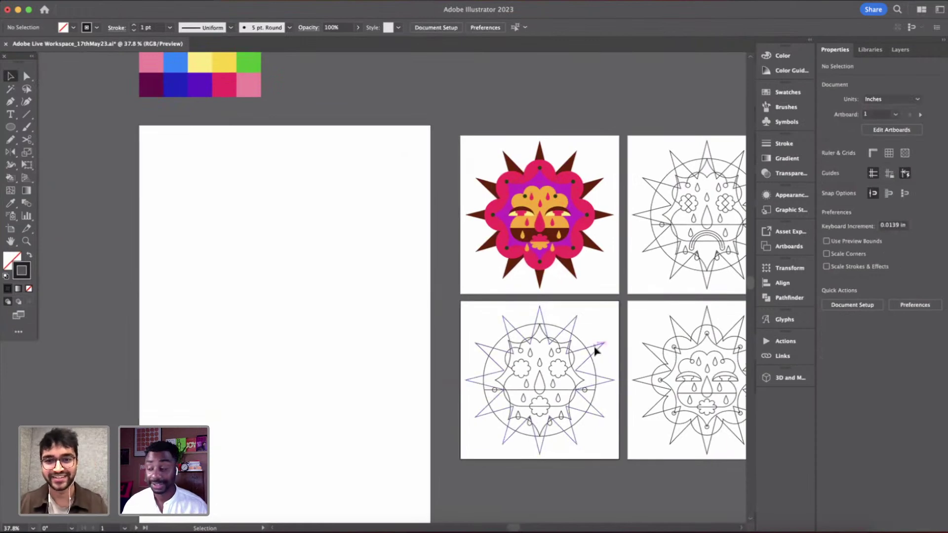
pyautogui.click(344, 287)
pyautogui.scroll(3, 508, 329)
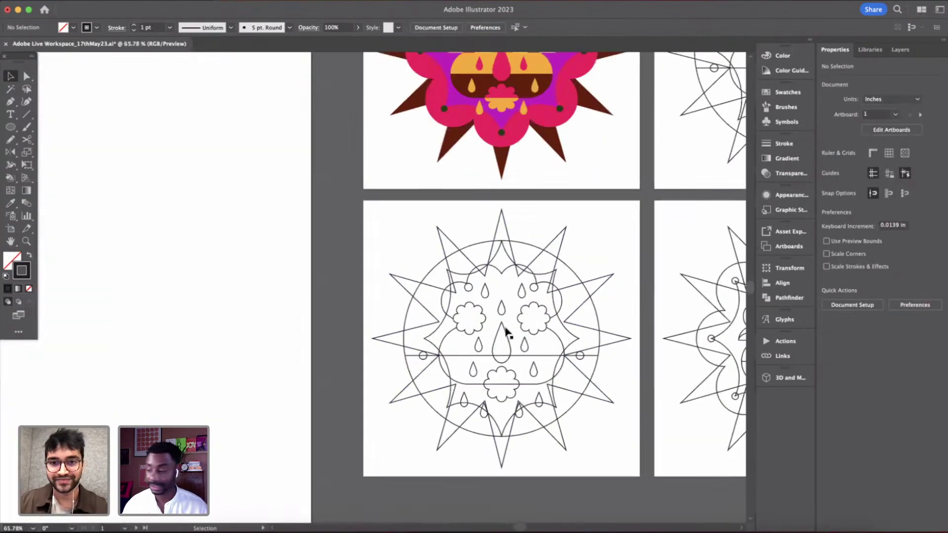
pyautogui.press('super+alt+a')
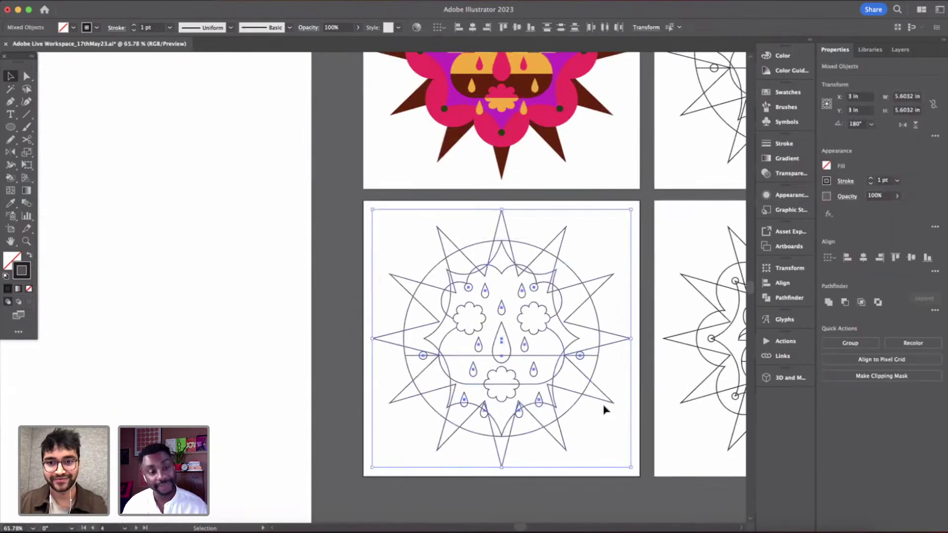
pyautogui.keyDown('shift'); pyautogui.click(602, 402); pyautogui.keyUp('shift')
pyautogui.scroll(3, 603, 407)
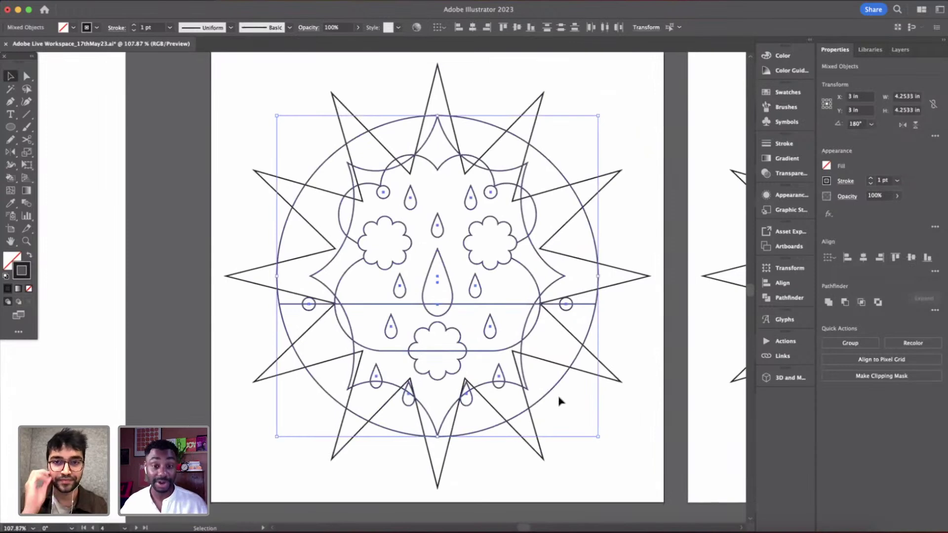
pyautogui.click(601, 398)
# - Try to fill the first lower-row skull's spiked star with the dark brown sampled from the coloured skull's spikes, and undo the fill
pyautogui.scroll(-3, 594, 377)
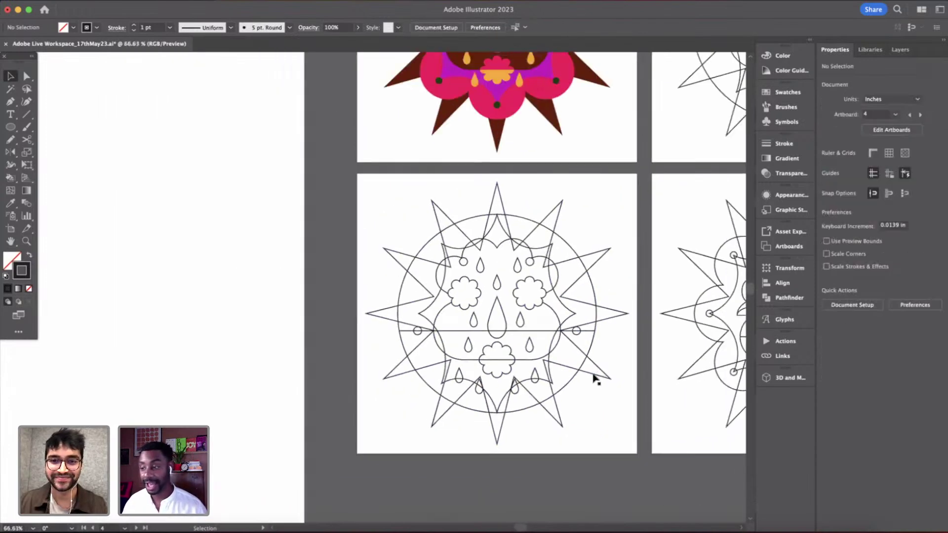
pyautogui.scroll(2, 594, 377)
pyautogui.scroll(-1, 594, 377)
pyautogui.click(594, 377)
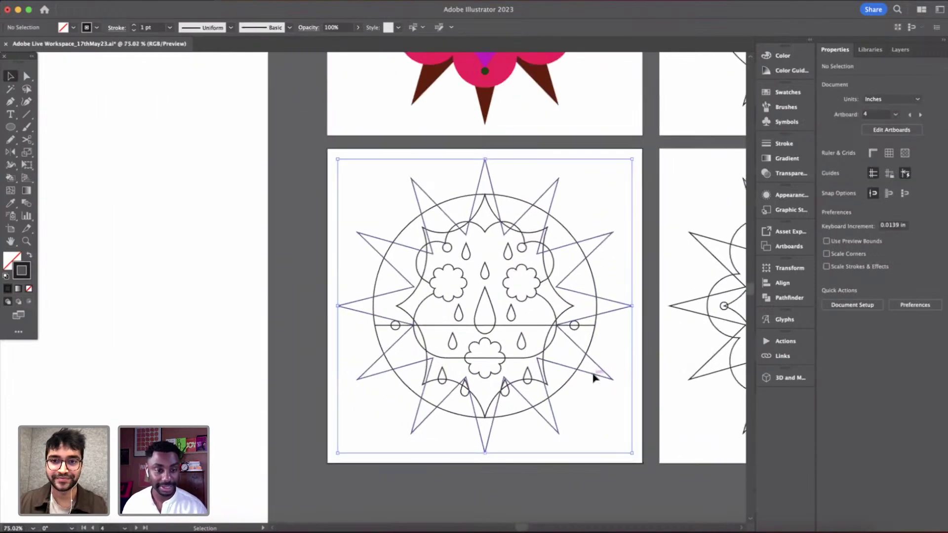
pyautogui.scroll(-3, 595, 379)
pyautogui.scroll(2, 593, 381)
pyautogui.press('i')
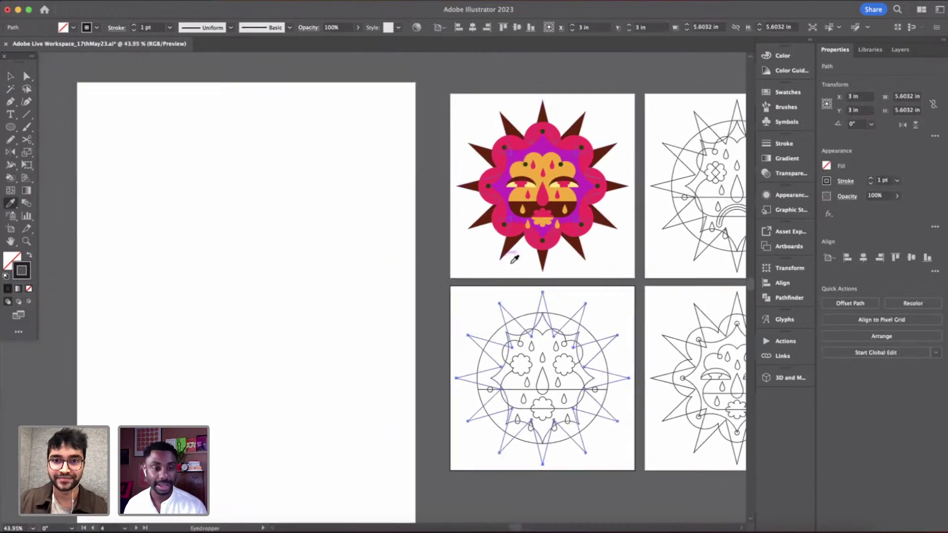
pyautogui.click(512, 250)
pyautogui.scroll(-1, 596, 390)
pyautogui.scroll(3, 596, 390)
pyautogui.press('v')
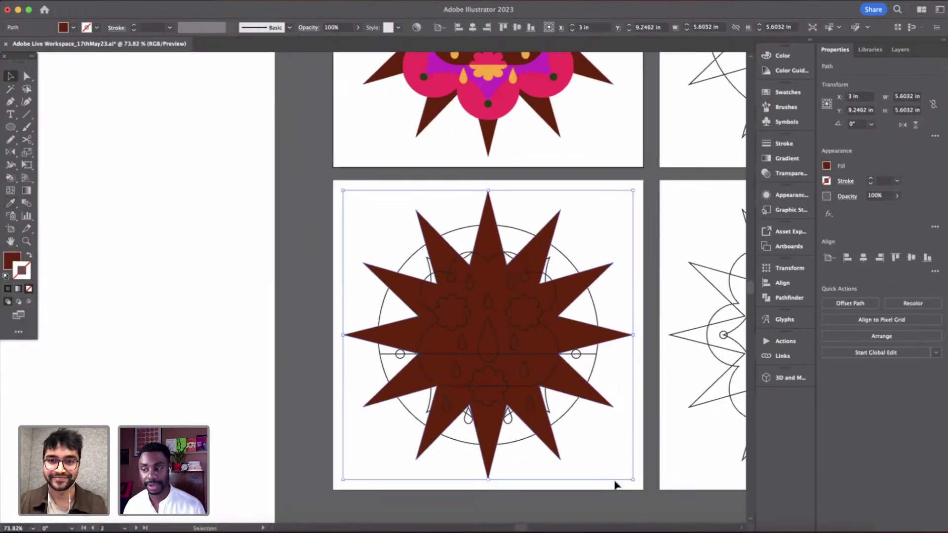
pyautogui.press('super+z')
# - Try deleting the spiked star behind the first lower-row skull, and undo the deletion
pyautogui.moveTo(340, 200); pyautogui.dragTo(624, 478)
pyautogui.click(609, 444)
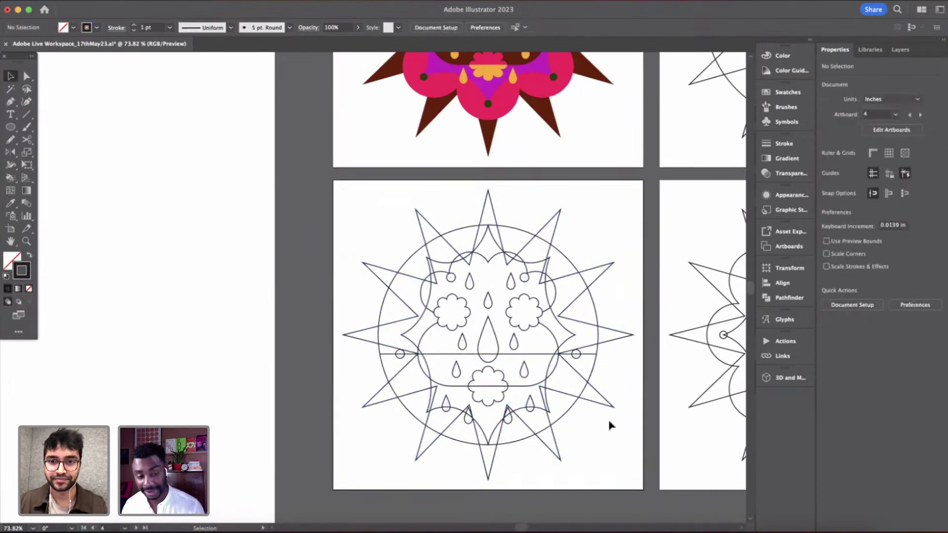
pyautogui.scroll(2, 599, 387)
pyautogui.click(608, 333)
pyautogui.press('Delete')
pyautogui.scroll(-2, 608, 333)
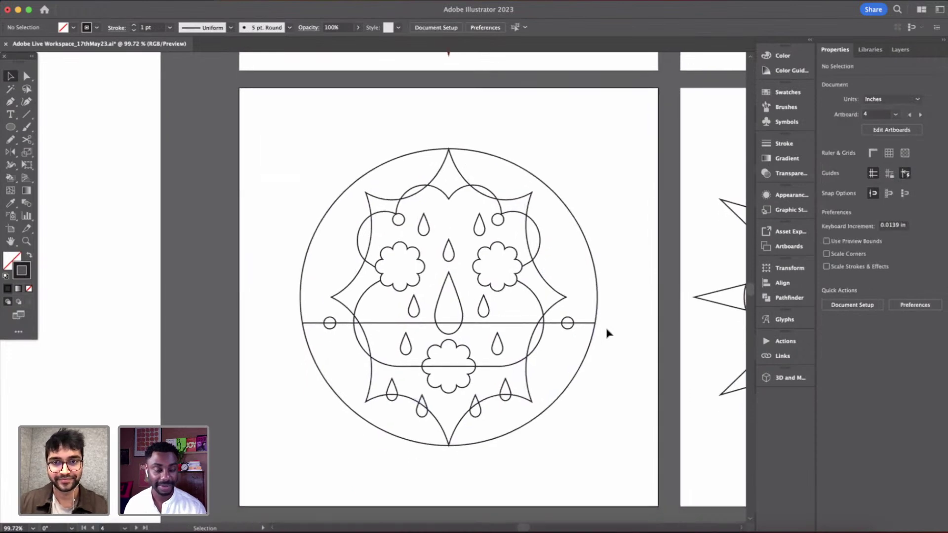
pyautogui.press('super+z')
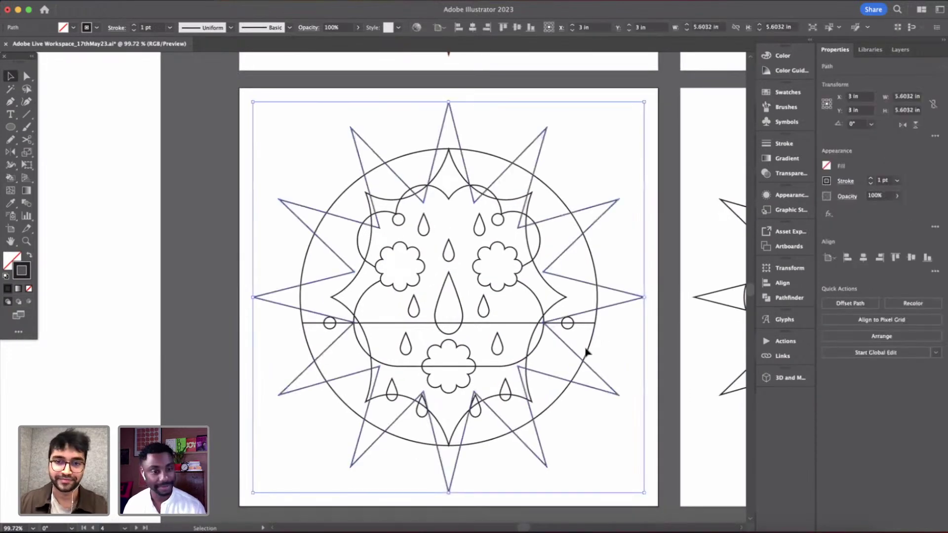
# - Fill the spiked star behind the first lower-row skull with the dark brown sampled from the coloured skull's spikes
pyautogui.scroll(-3, 586, 352)
pyautogui.scroll(1, 587, 351)
pyautogui.press('i')
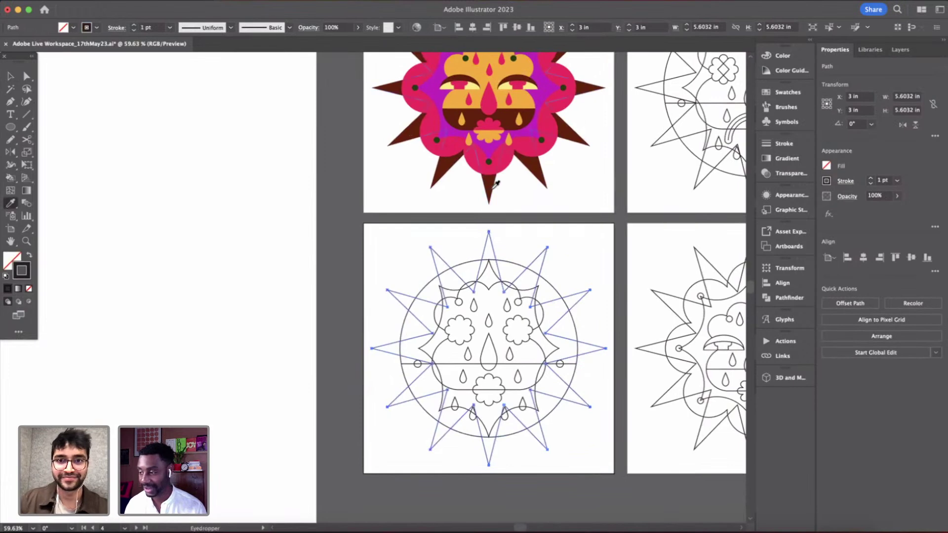
pyautogui.click(494, 186)
pyautogui.press('v')
pyautogui.click(299, 334)
# - Group the first lower-row skull's line art without the spiked star and turn it into a Live Paint group
pyautogui.scroll(-2, 298, 334)
pyautogui.scroll(3, 299, 334)
pyautogui.hscroll(3, 298, 334)
pyautogui.moveTo(316, 280); pyautogui.dragTo(493, 457)
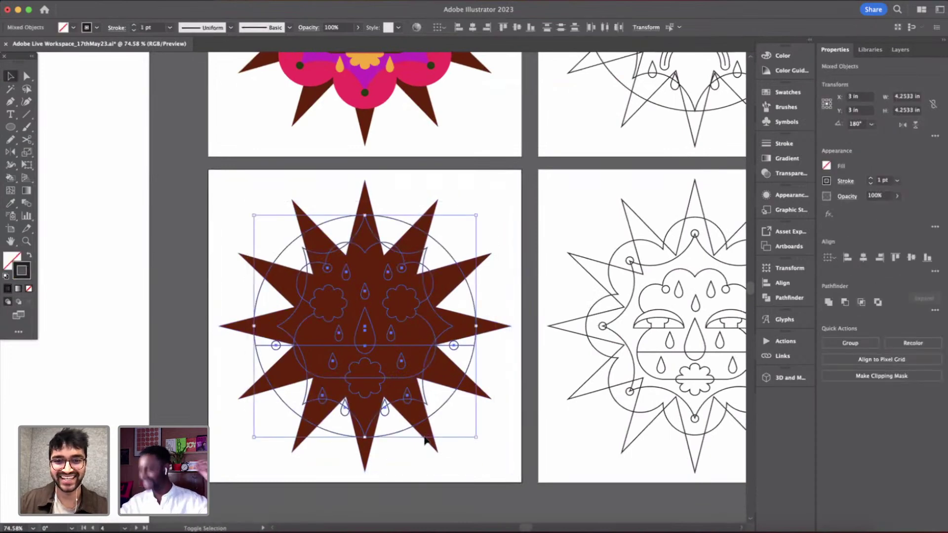
pyautogui.hscroll(-3, 471, 417)
pyautogui.scroll(-1, 471, 416)
pyautogui.scroll(3, 468, 370)
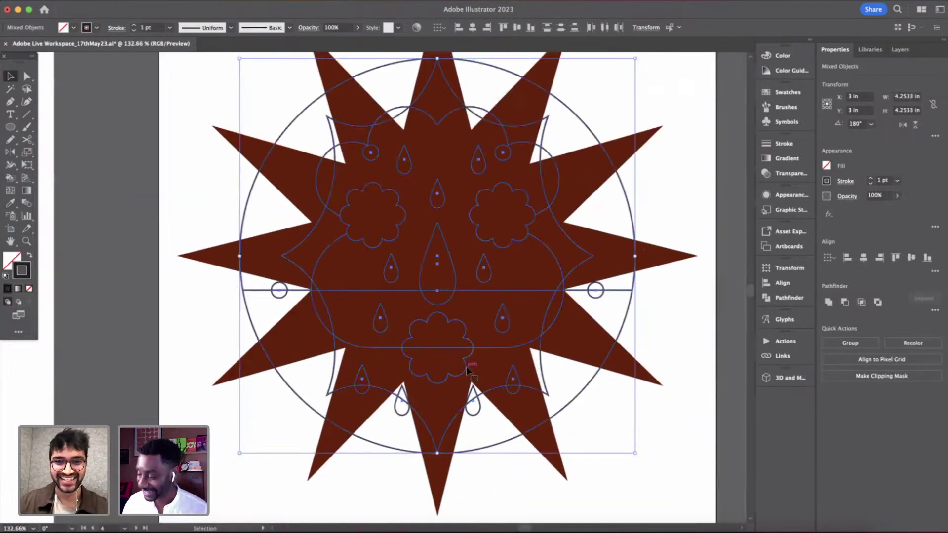
pyautogui.hotkey('ctrl', 'g')
pyautogui.scroll(-3, 479, 306)
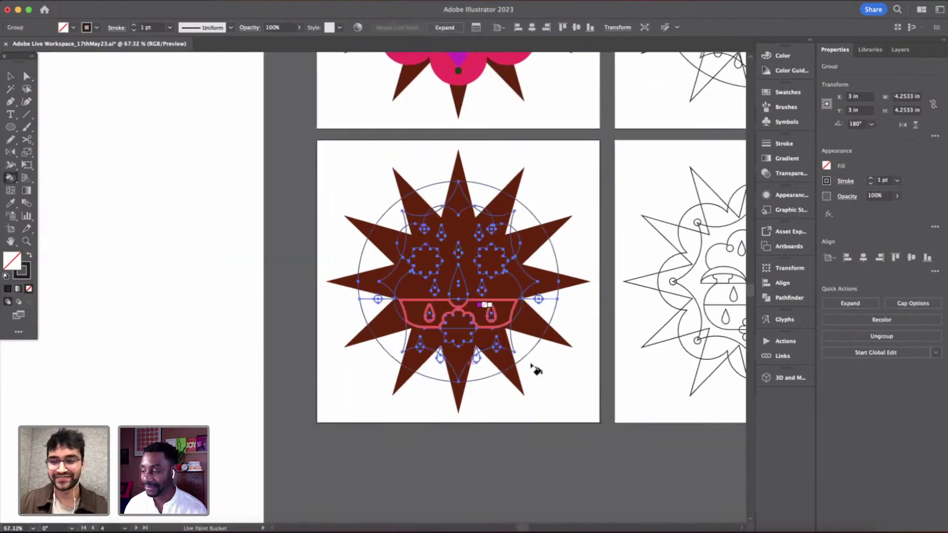
pyautogui.click(230, 341)
# - Fill the upper-right and lower-left sections of the first lower-row skull's ring with the palette's dark blue
pyautogui.scroll(-3, 229, 341)
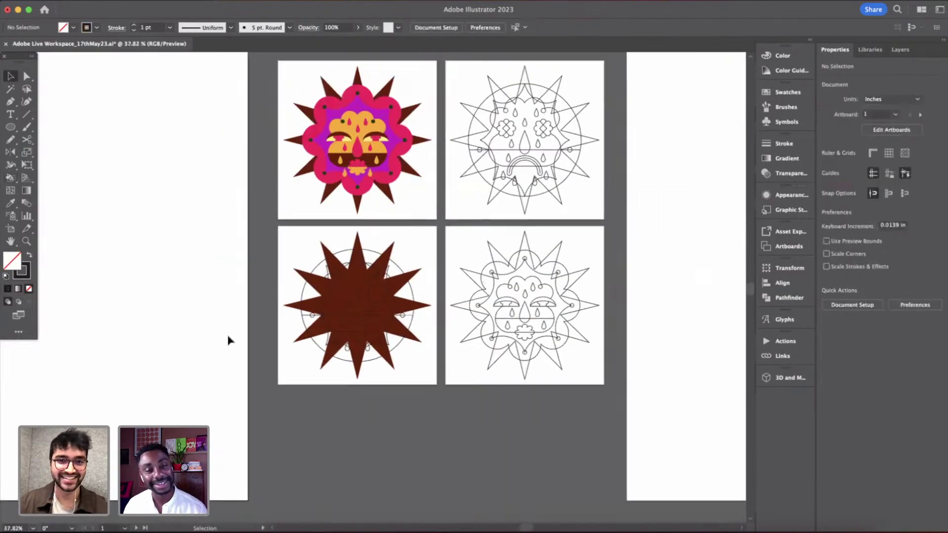
pyautogui.hscroll(-5, 229, 341)
pyautogui.scroll(3, 229, 341)
pyautogui.scroll(-1, 229, 341)
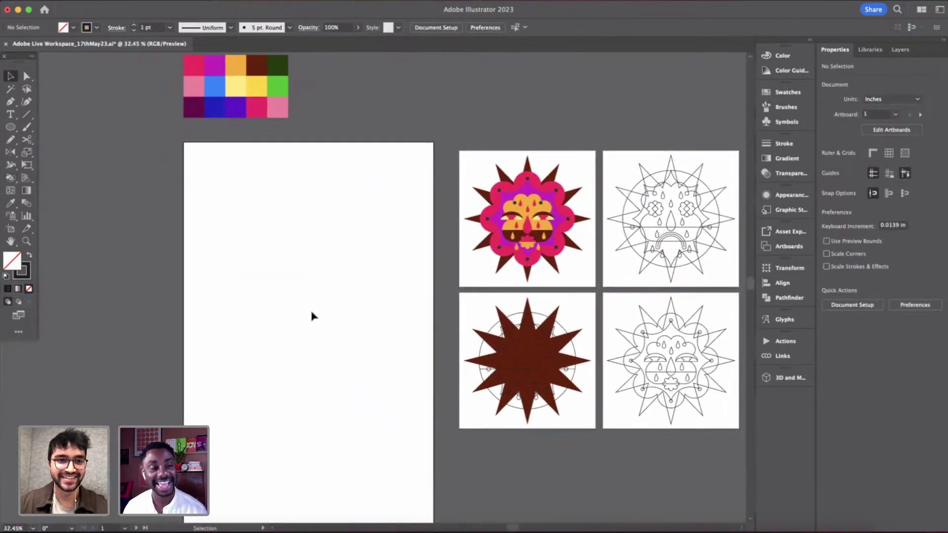
pyautogui.scroll(2, 311, 315)
pyautogui.scroll(1, 311, 316)
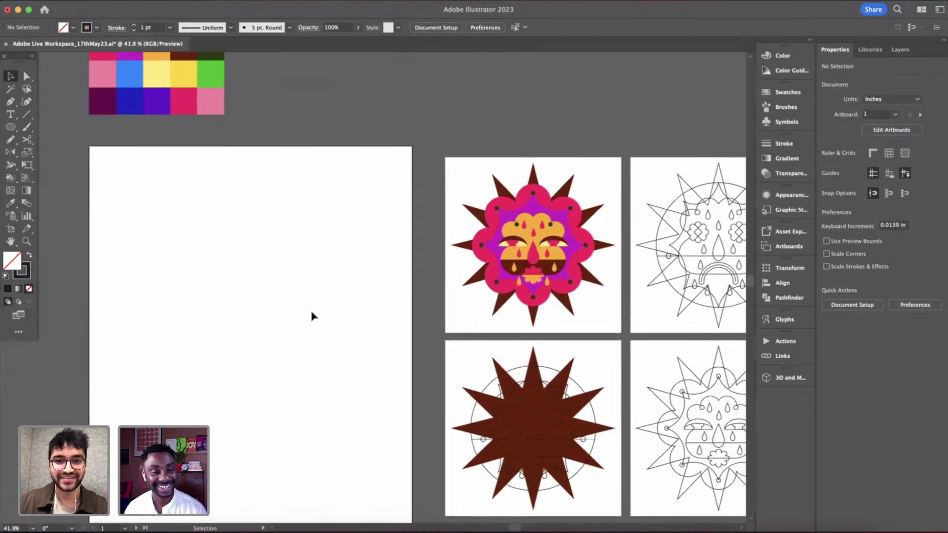
pyautogui.press('i')
pyautogui.click(134, 97)
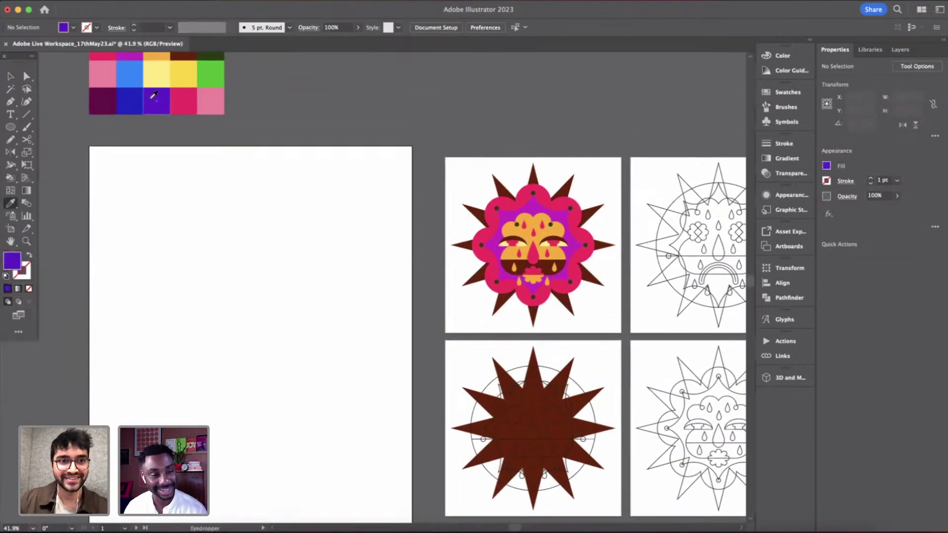
pyautogui.press('k')
pyautogui.click(567, 392)
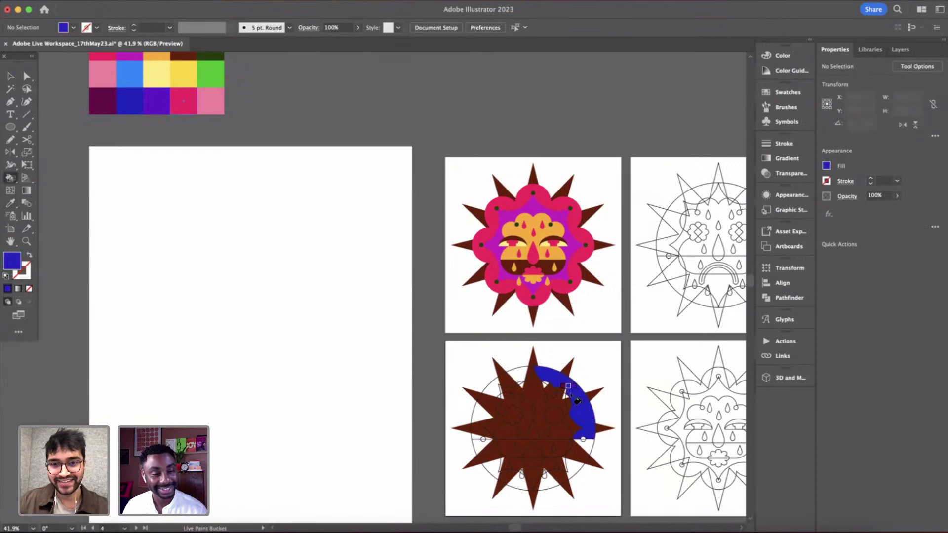
pyautogui.scroll(3, 512, 368)
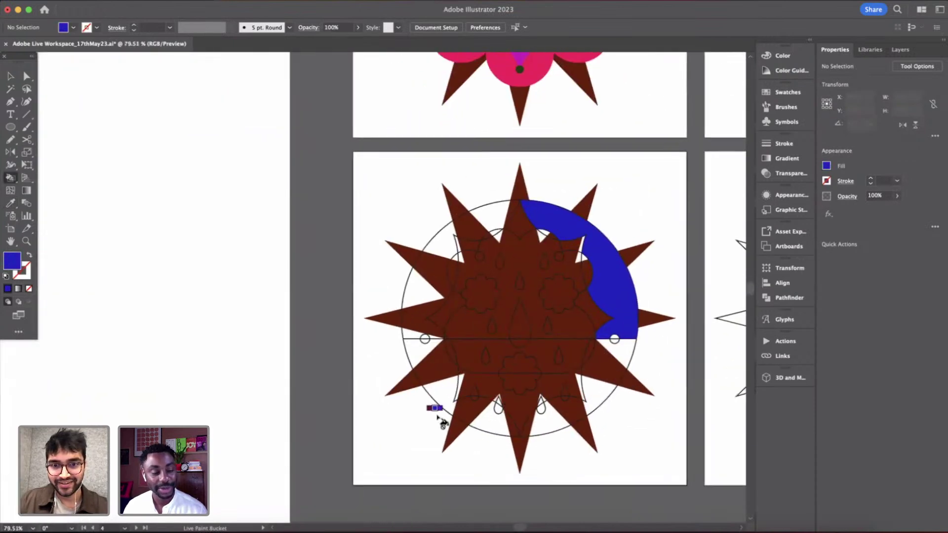
pyautogui.click(451, 388)
pyautogui.scroll(-3, 451, 388)
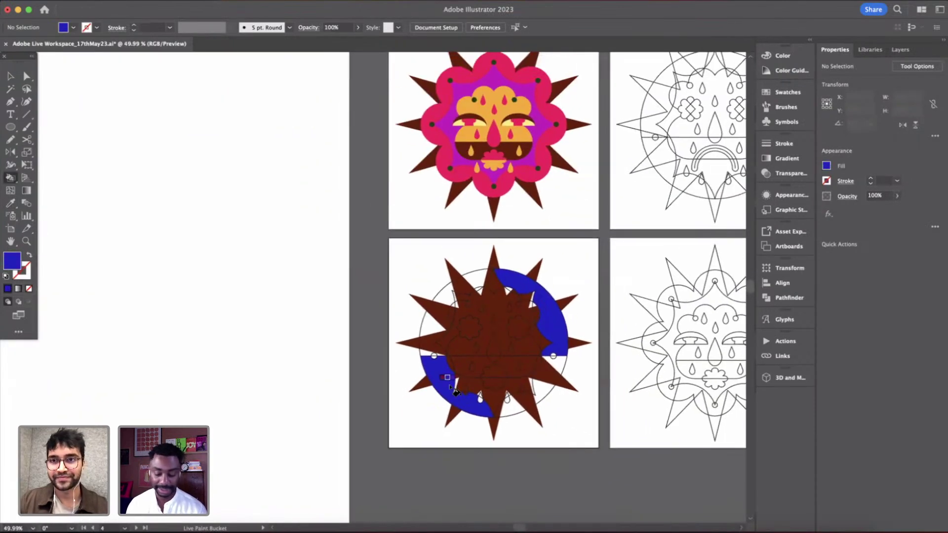
# - Fill the upper-left and lower-right sections of the skull's ring with the palette's violet
pyautogui.scroll(-3, 450, 388)
pyautogui.press('i')
pyautogui.press('k')
pyautogui.scroll(3, 439, 357)
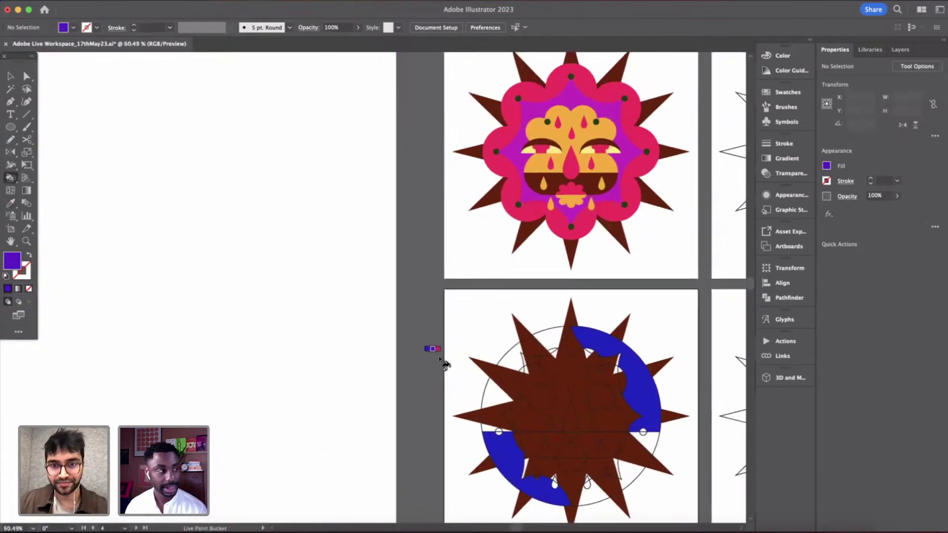
pyautogui.click(435, 326)
pyautogui.click(546, 438)
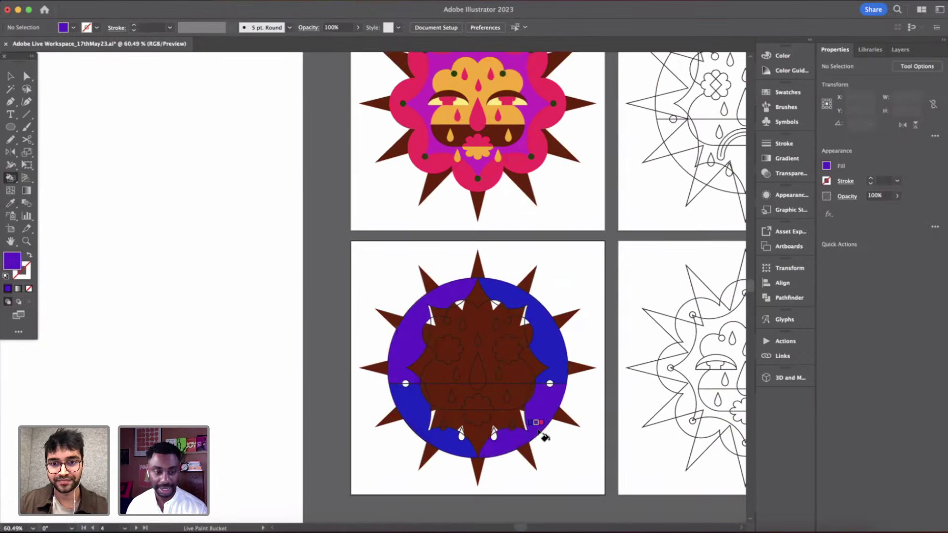
# - Swap the spiked star's fill and stroke, leaving it unfilled with a dark brown outline
pyautogui.scroll(-3, 546, 443)
pyautogui.scroll(4, 543, 436)
pyautogui.scroll(3, 543, 437)
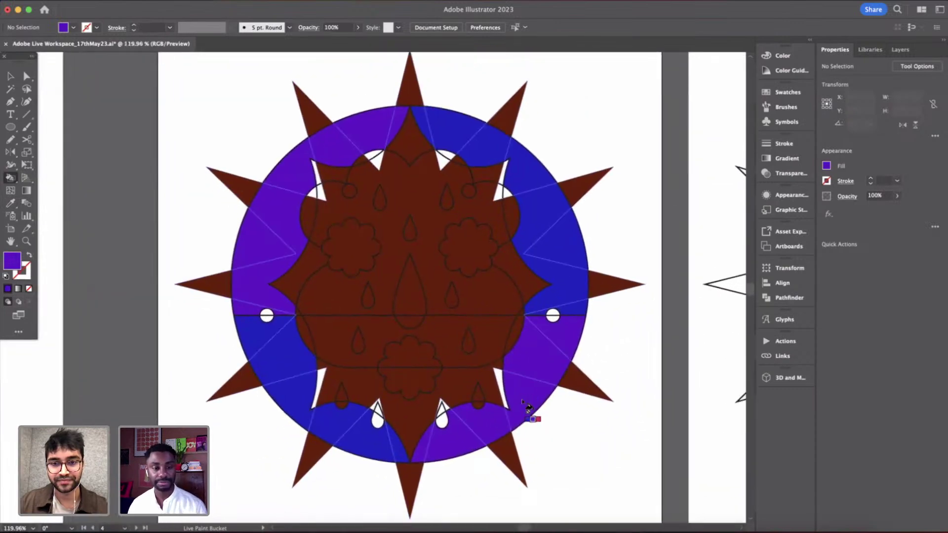
pyautogui.press('v')
pyautogui.click(585, 394)
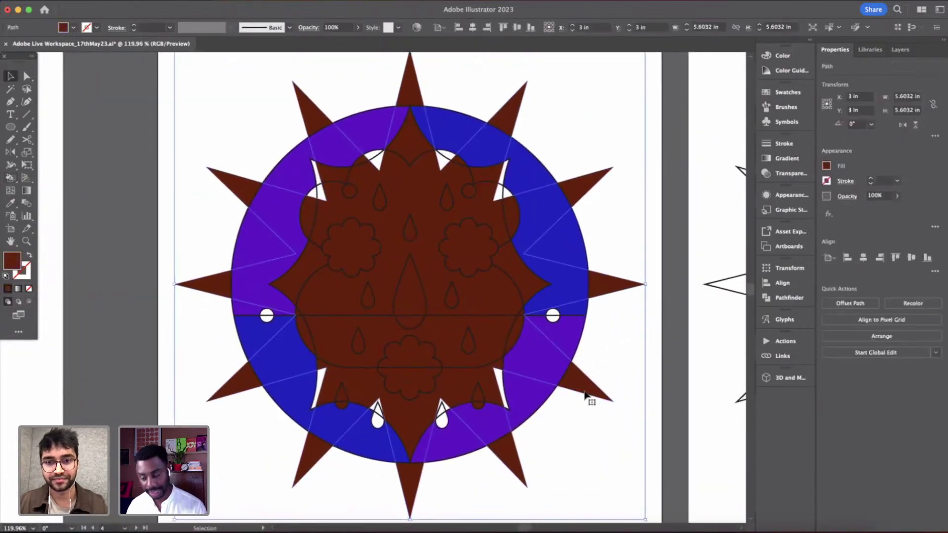
pyautogui.hotkey('shift', 'x')
pyautogui.click(601, 450)
# - Fill both flower-shaped eyes of the first lower-row skull with the light pink from the palette's third row
pyautogui.scroll(-4, 601, 449)
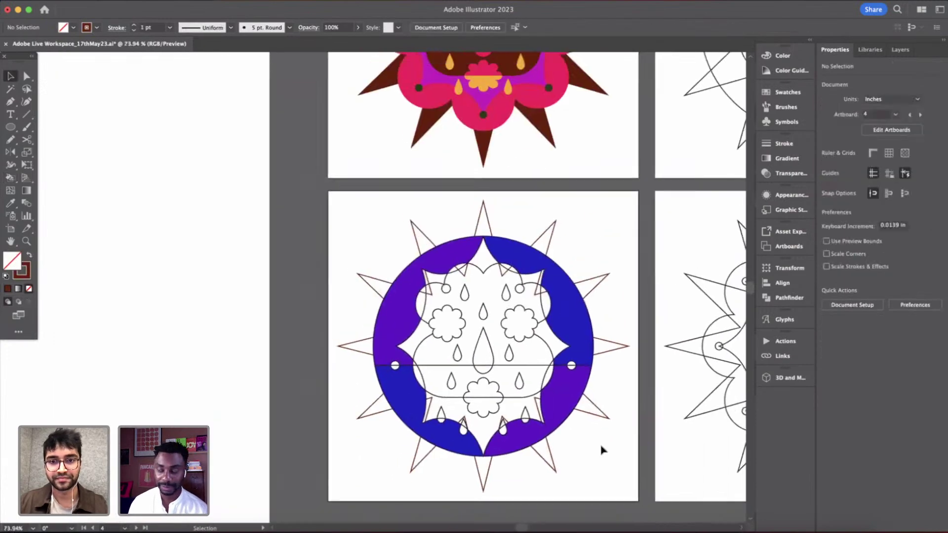
pyautogui.scroll(-2, 572, 386)
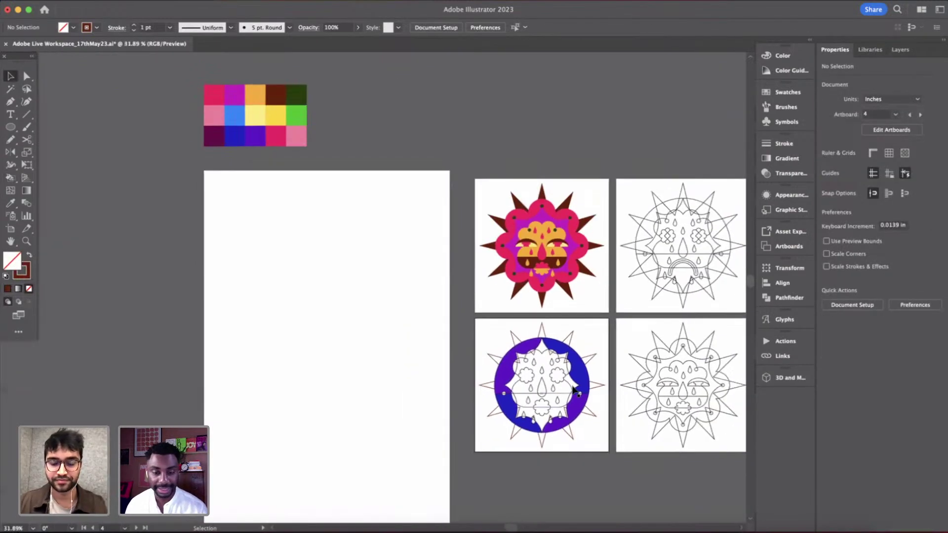
pyautogui.hscroll(1, 573, 386)
pyautogui.scroll(1, 395, 300)
pyautogui.hscroll(1, 393, 298)
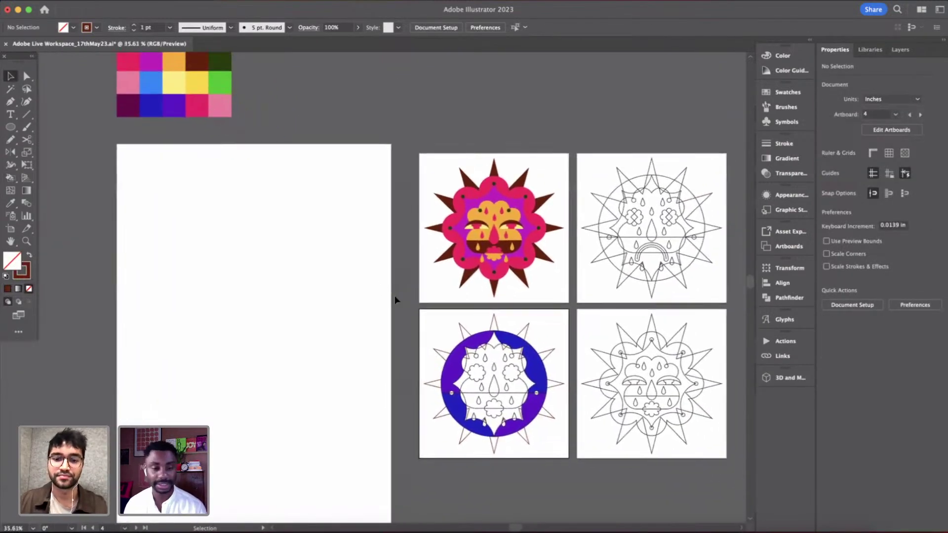
pyautogui.press('i')
pyautogui.click(199, 101)
pyautogui.click(220, 104)
pyautogui.press('k')
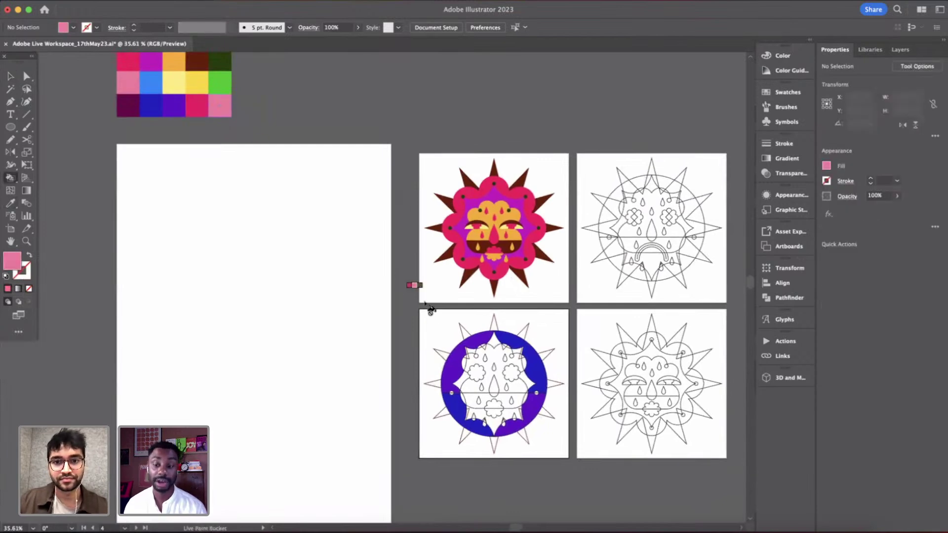
pyautogui.click(484, 378)
pyautogui.click(514, 374)
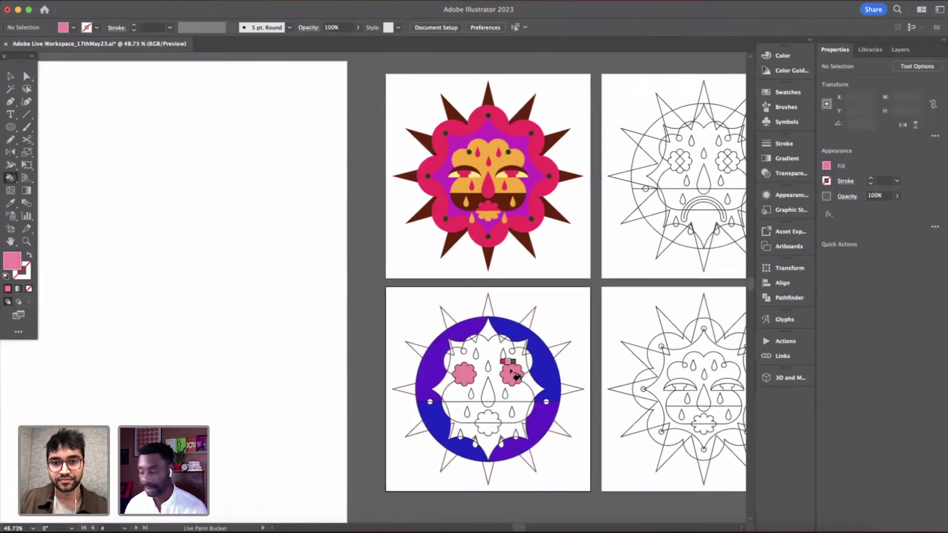
# - Fill the pointed areas above and beside the skull's face with the palette's dark plum
pyautogui.scroll(2, 514, 374)
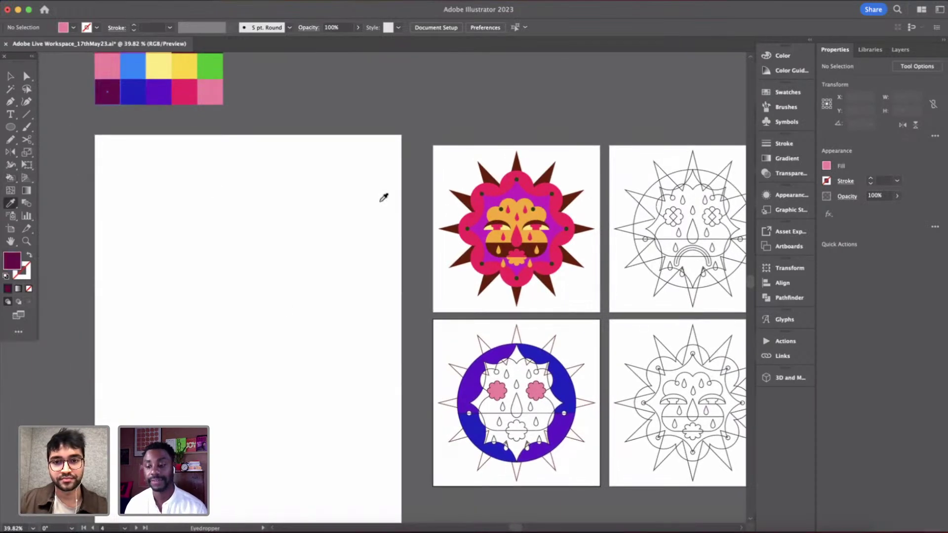
pyautogui.scroll(10, 518, 395)
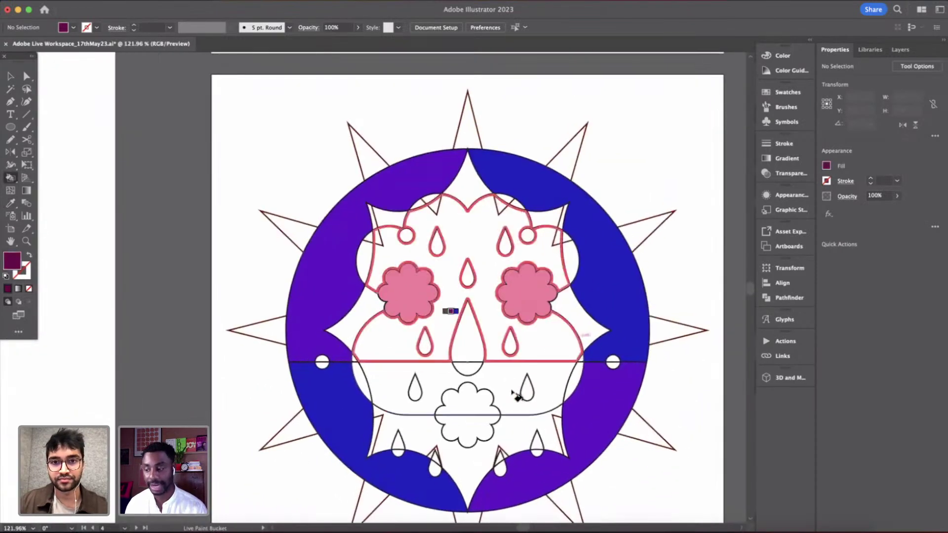
pyautogui.click(471, 185)
pyautogui.click(548, 217)
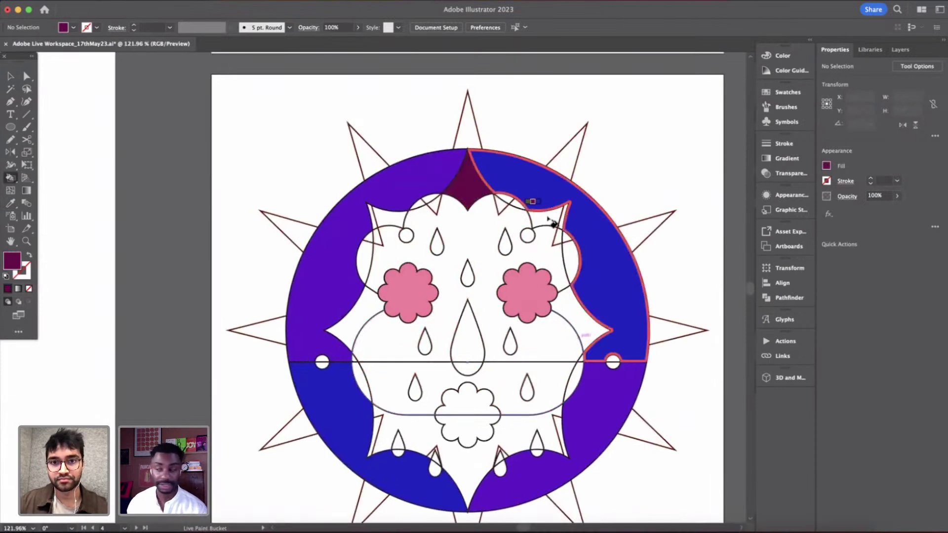
pyautogui.click(588, 343)
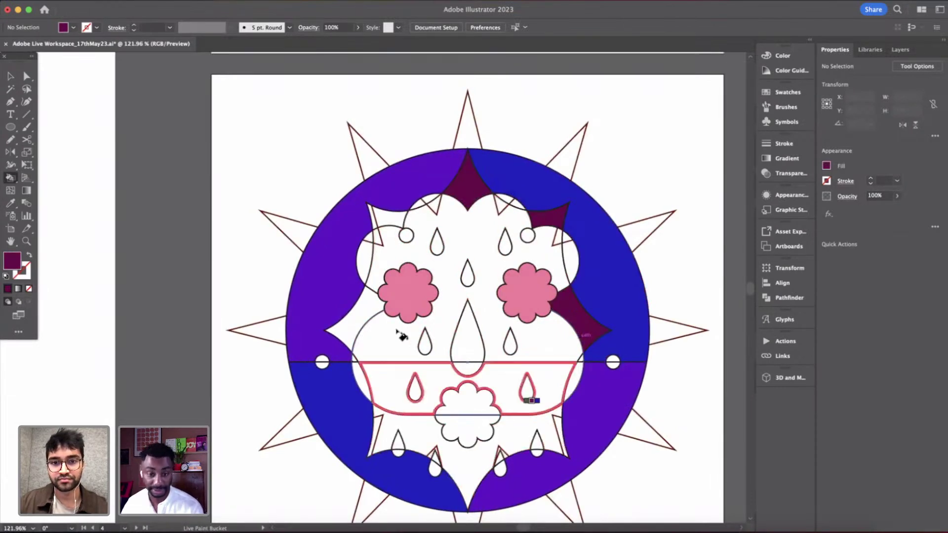
pyautogui.click(364, 309)
pyautogui.click(387, 220)
# - Examine the partly coloured first lower-row skull alongside the palette and the other skull variations
pyautogui.scroll(-8, 508, 309)
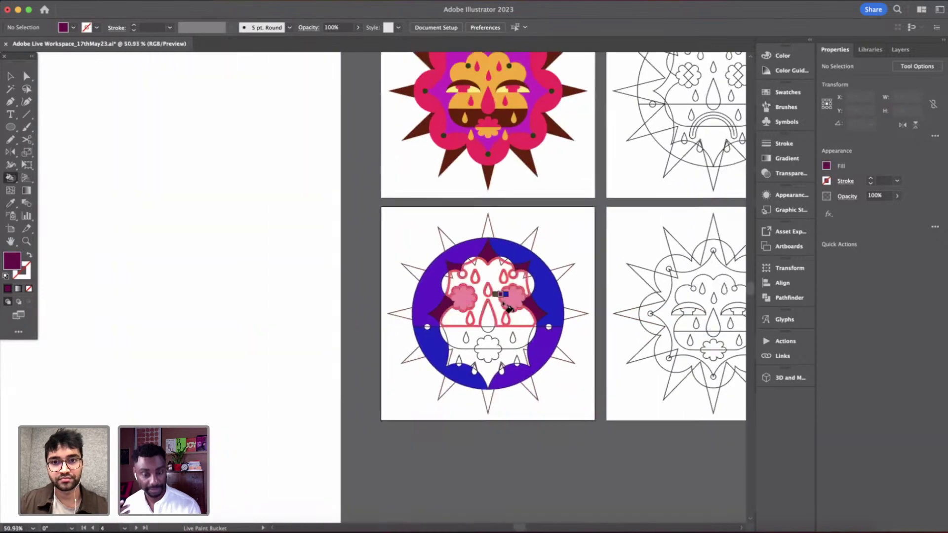
pyautogui.scroll(6, 508, 309)
pyautogui.scroll(-4, 568, 277)
pyautogui.press('v')
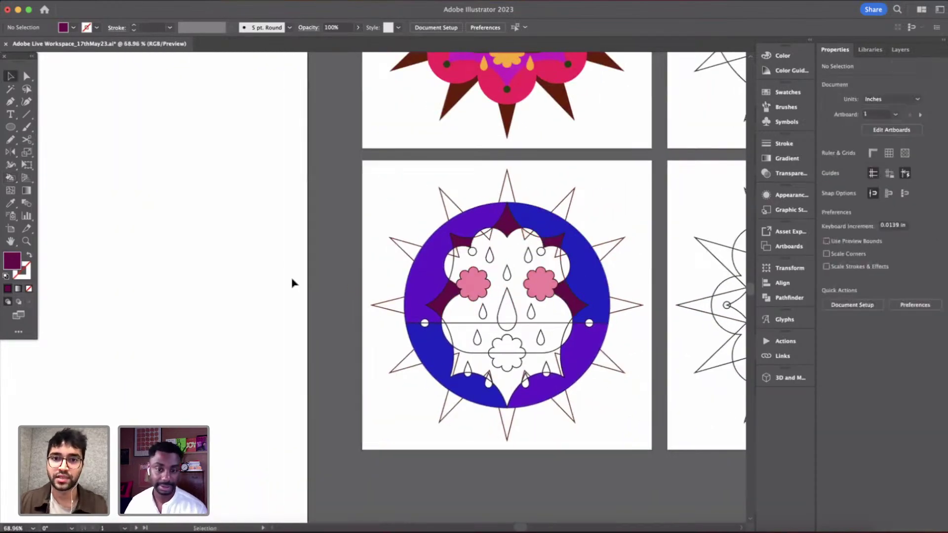
pyautogui.scroll(2, 292, 283)
pyautogui.scroll(-1, 292, 283)
pyautogui.scroll(-5, 292, 283)
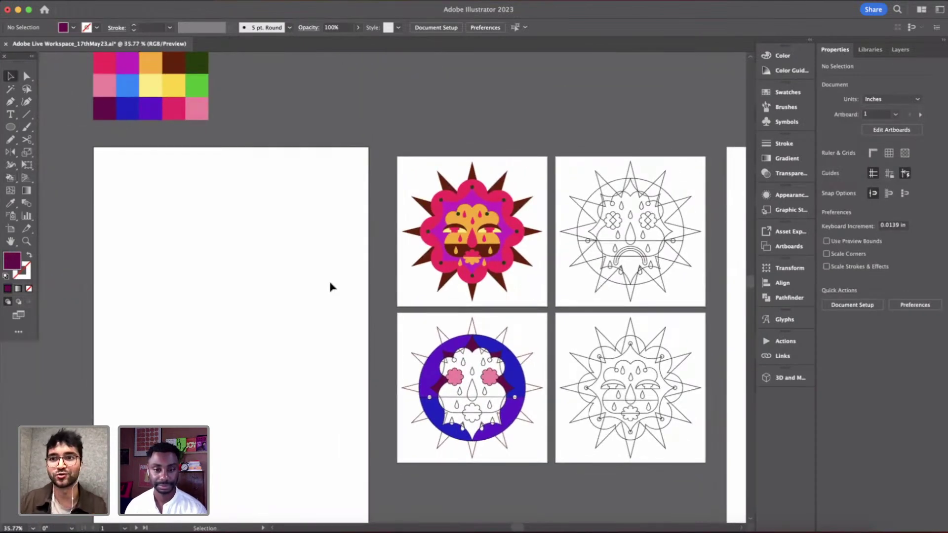
pyautogui.hscroll(-2, 330, 287)
pyautogui.scroll(1, 330, 287)
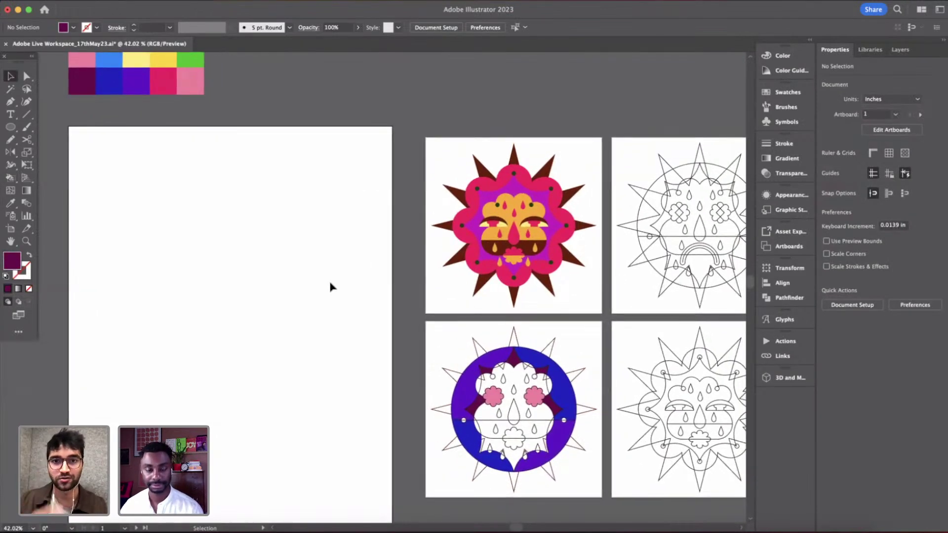
pyautogui.scroll(-1, 331, 287)
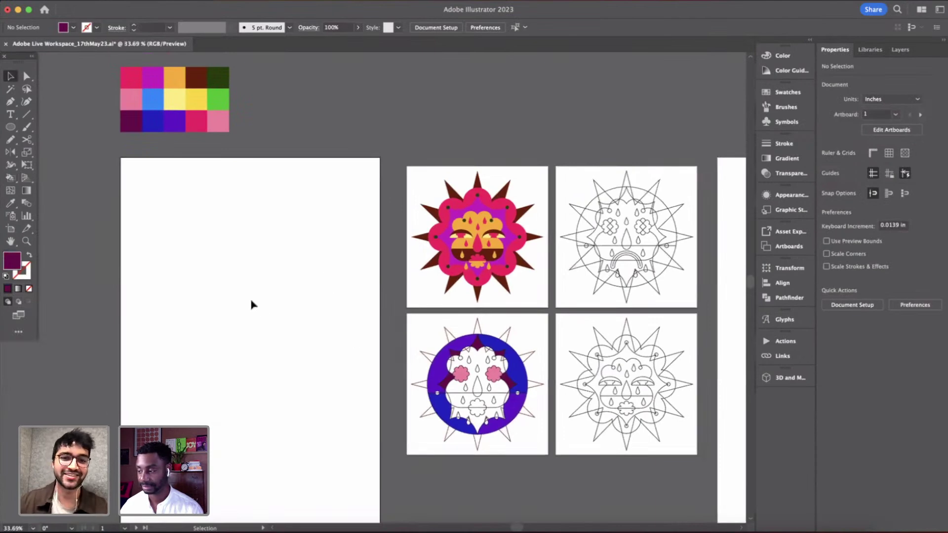
# - Fill the upper face of the first lower-row skull with the crimson pink from the palette's third row
pyautogui.press('i')
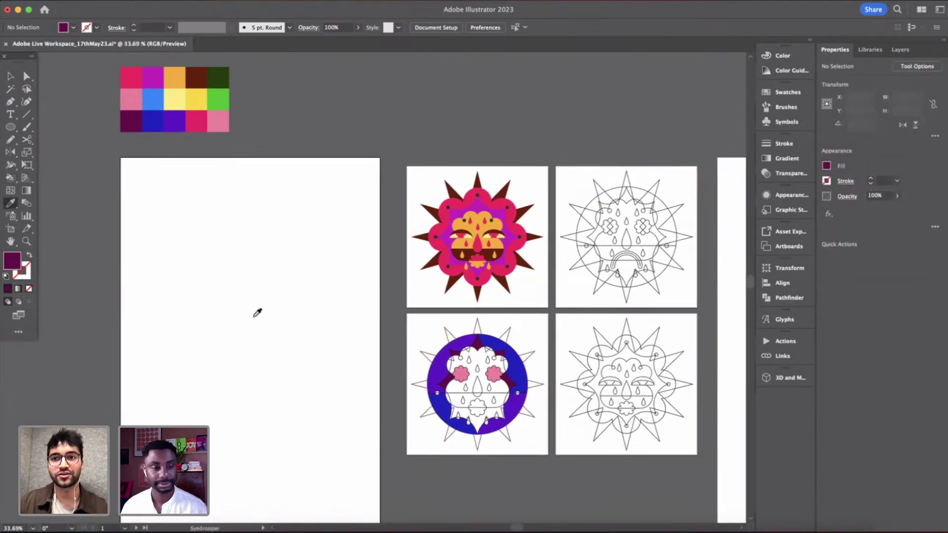
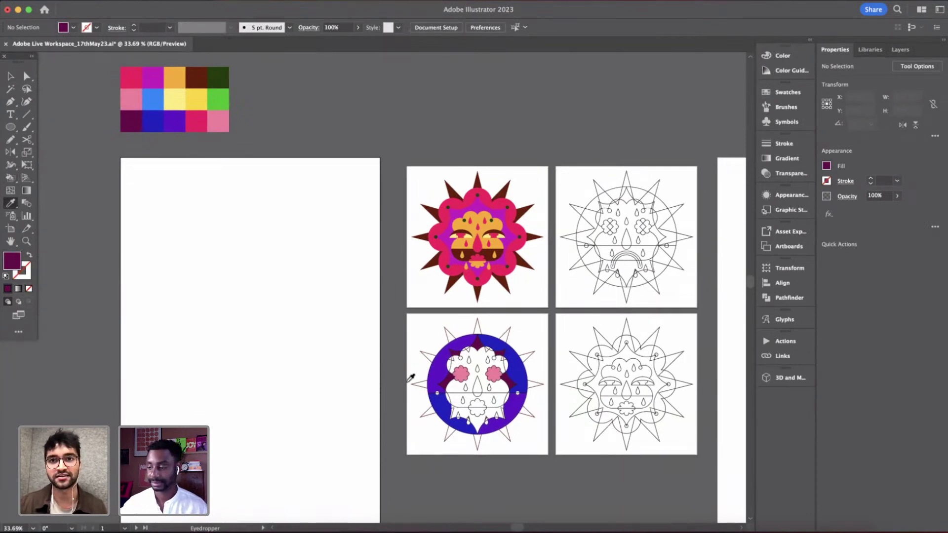
pyautogui.scroll(5, 459, 369)
pyautogui.scroll(-4, 460, 370)
pyautogui.hscroll(-2, 460, 371)
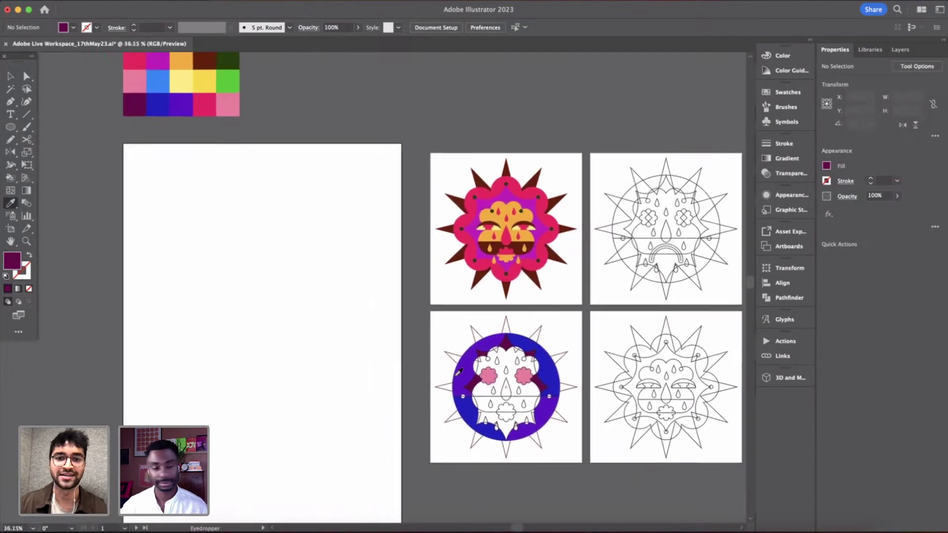
pyautogui.click(207, 106)
pyautogui.press('k')
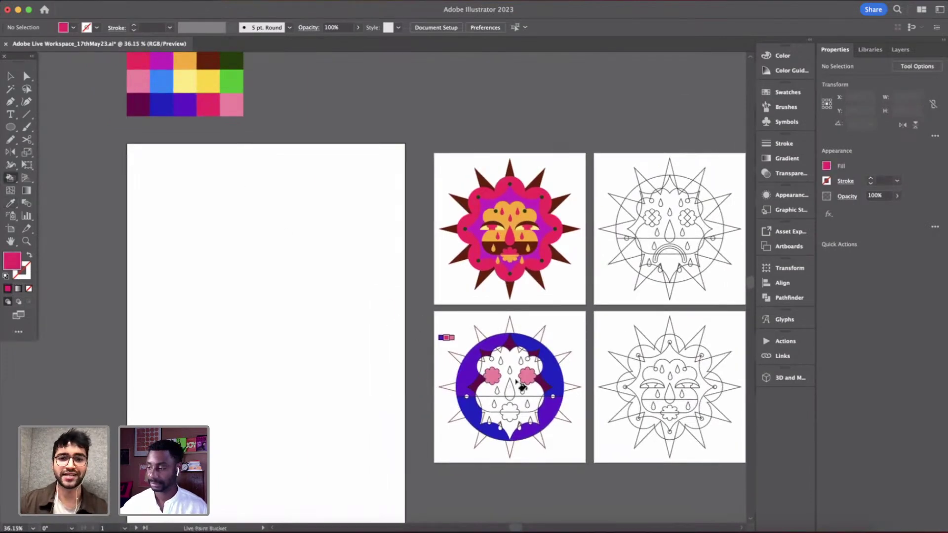
pyautogui.scroll(2, 522, 389)
pyautogui.scroll(2, 518, 383)
pyautogui.click(502, 333)
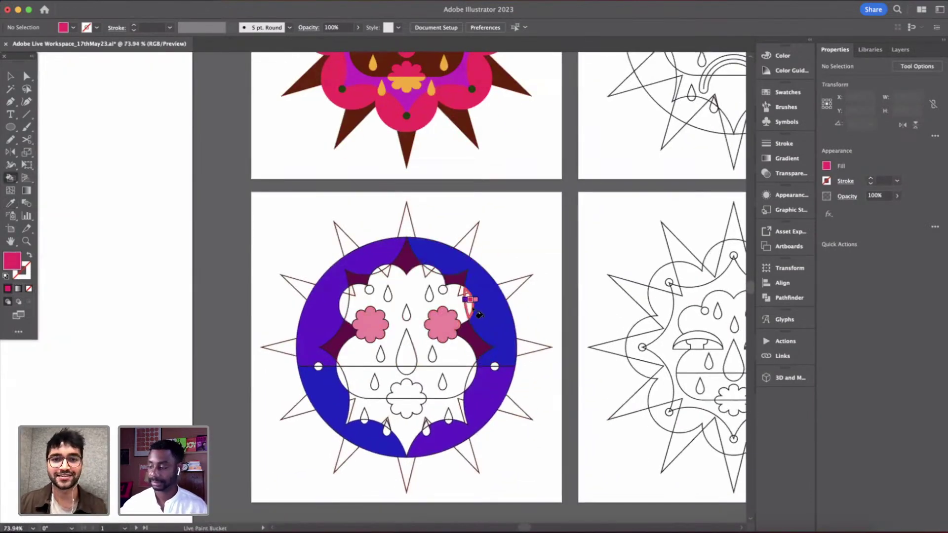
pyautogui.scroll(3, 473, 306)
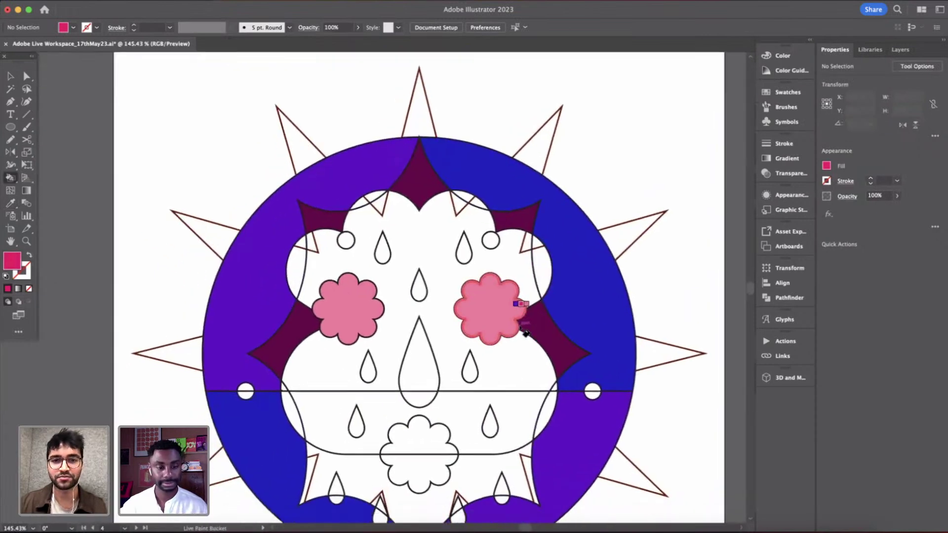
pyautogui.click(525, 343)
pyautogui.scroll(-3, 524, 343)
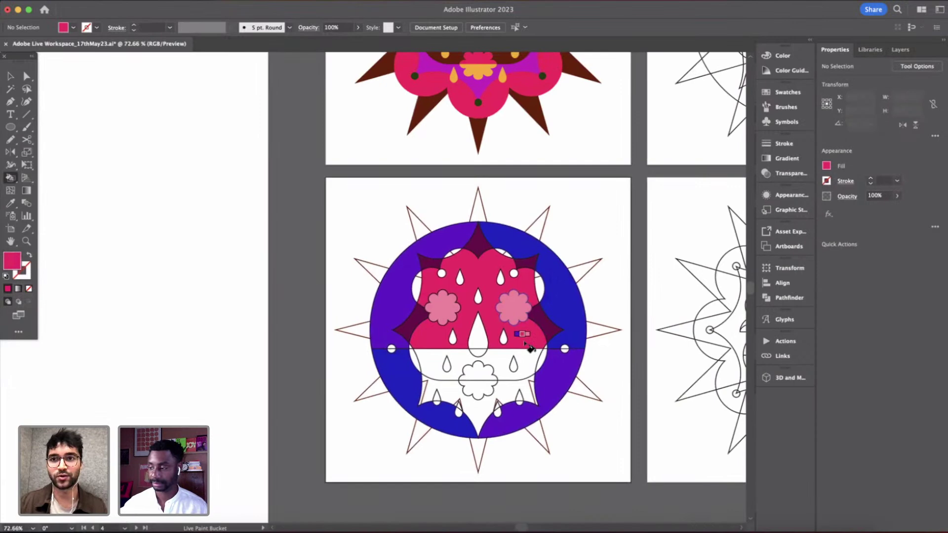
# - Fill the band below the skull's horizontal face line with the palette's dark blue
pyautogui.scroll(3, 559, 365)
pyautogui.press('Left')
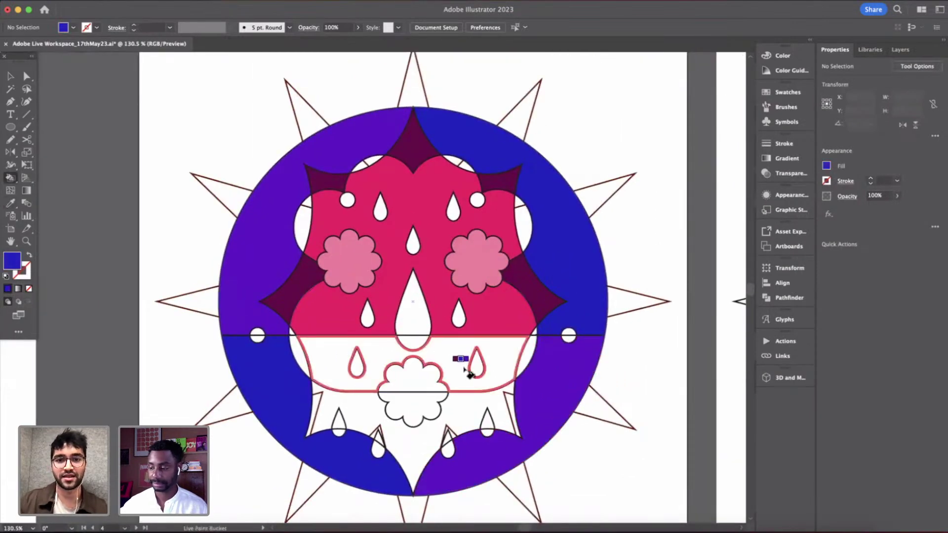
pyautogui.click(498, 377)
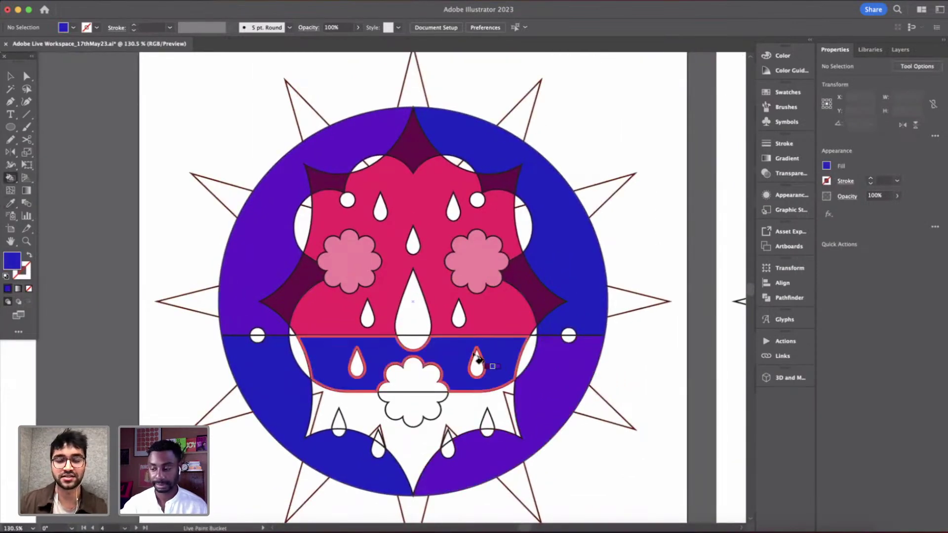
pyautogui.scroll(-3, 499, 377)
pyautogui.scroll(3, 466, 328)
# - Recolour the ring's left half, making its upper quarter dark blue and its lower quarter violet to match the opposite quarters
pyautogui.press('i')
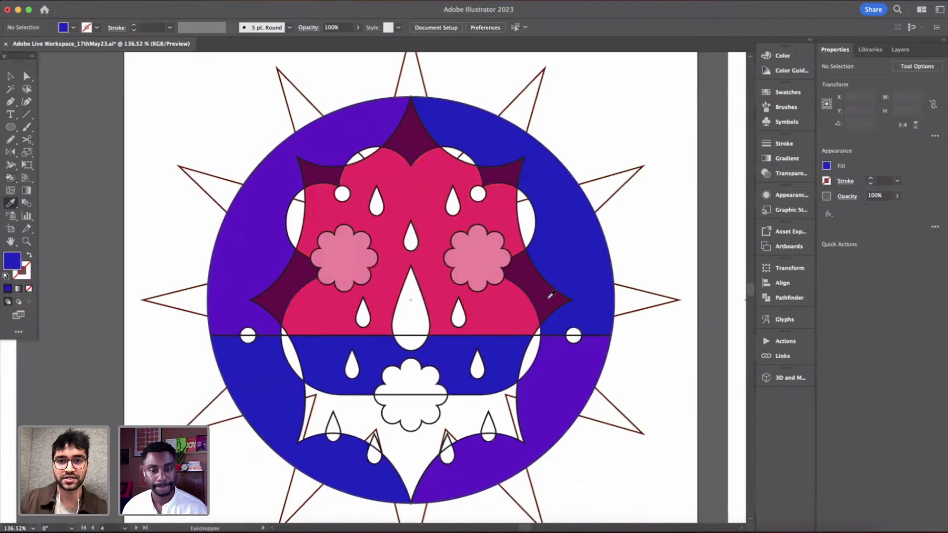
pyautogui.click(561, 394)
pyautogui.click(585, 239)
pyautogui.press('k')
pyautogui.click(265, 233)
pyautogui.press('i')
pyautogui.click(539, 410)
pyautogui.press('k')
pyautogui.click(252, 358)
pyautogui.scroll(-5, 460, 308)
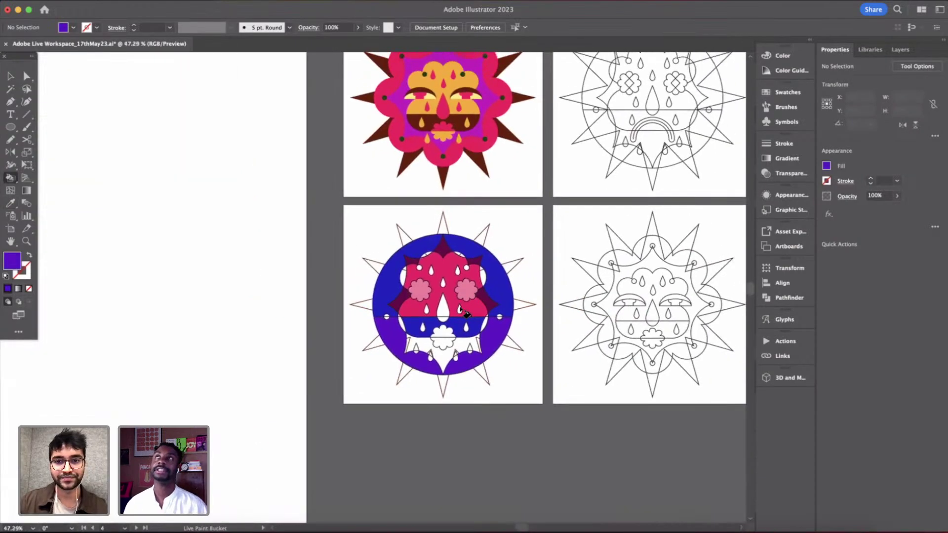
# - Fill the pointed chin area below the blue band with the crimson pink sampled from the upper face
pyautogui.scroll(5, 465, 311)
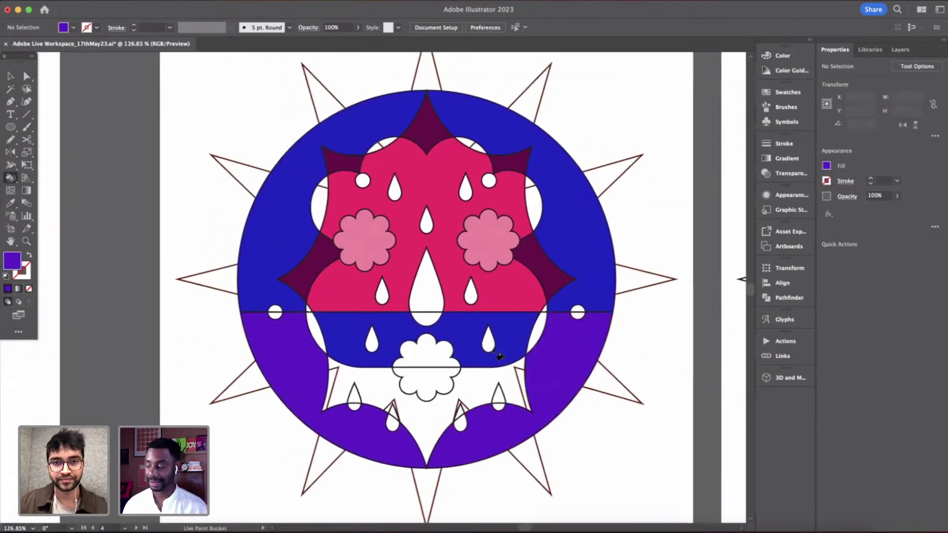
pyautogui.scroll(2, 499, 356)
pyautogui.press('i')
pyautogui.click(501, 276)
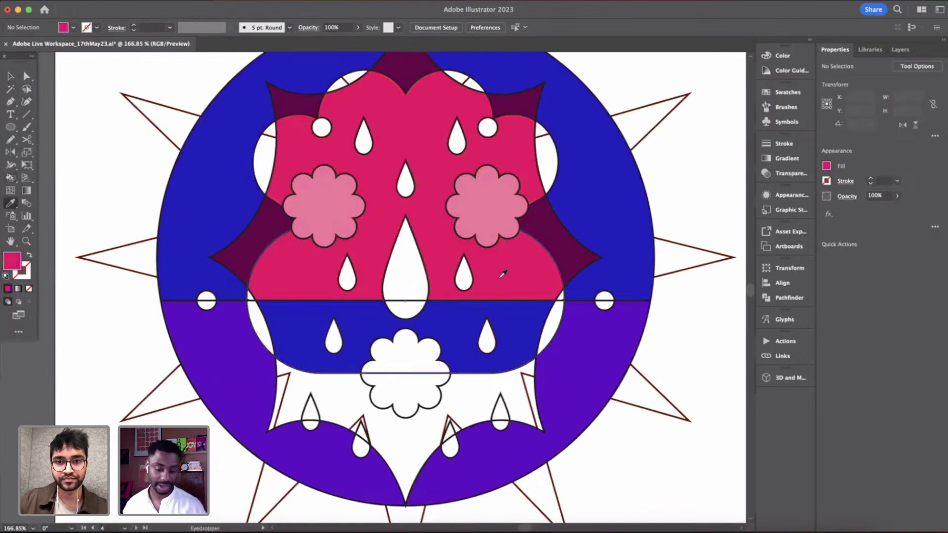
pyautogui.click(513, 413)
pyautogui.scroll(-5, 512, 383)
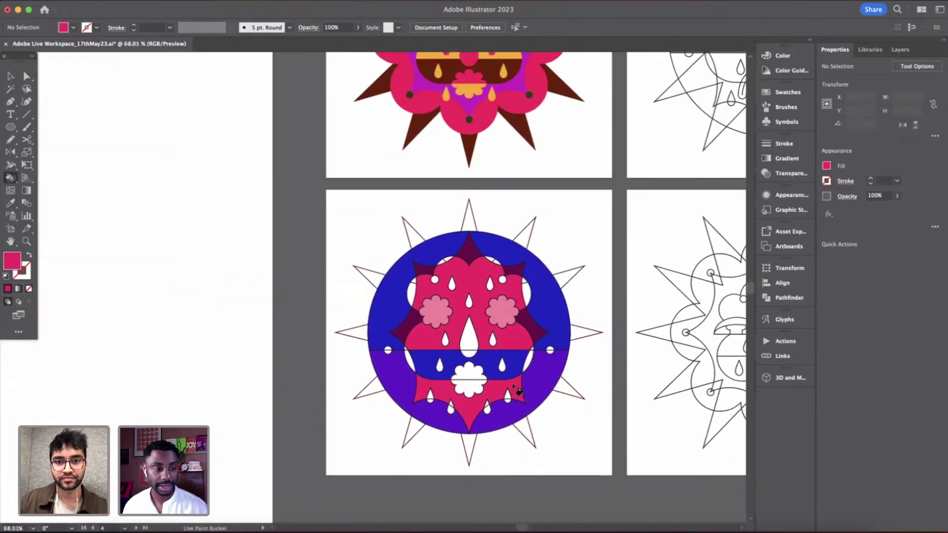
# - Fill the pointed chin area with the dark plum sampled from the point beside the face
pyautogui.scroll(4, 511, 383)
pyautogui.press('i')
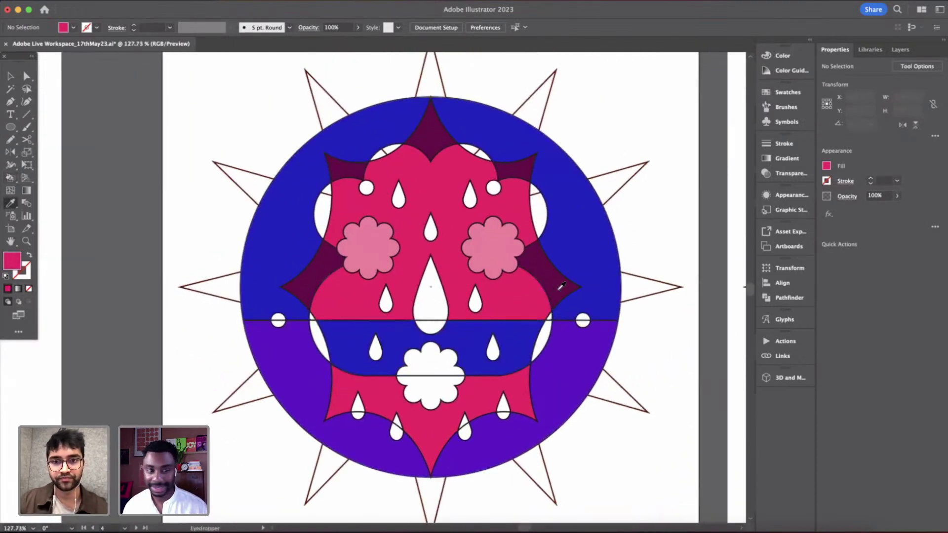
pyautogui.click(558, 288)
pyautogui.press('k')
pyautogui.click(532, 375)
pyautogui.scroll(-4, 531, 380)
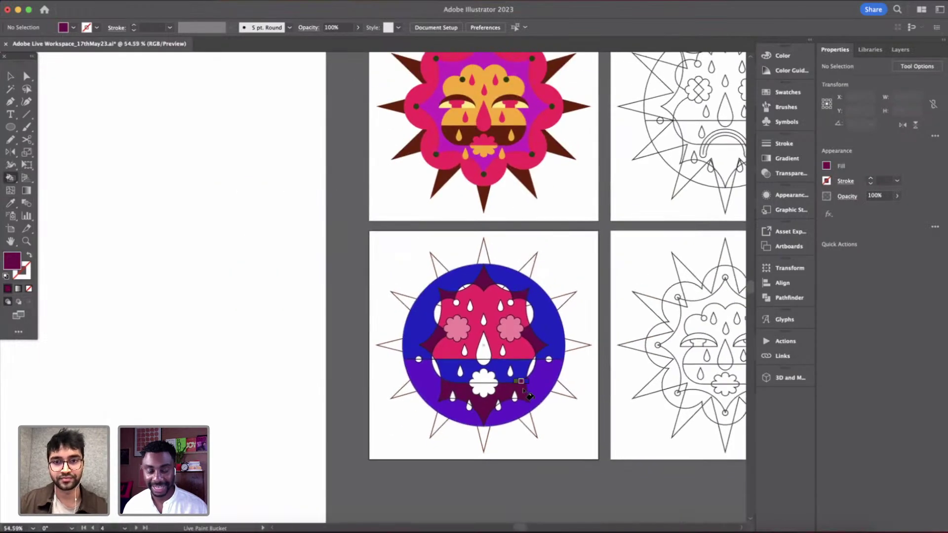
pyautogui.scroll(4, 527, 390)
pyautogui.scroll(3, 527, 391)
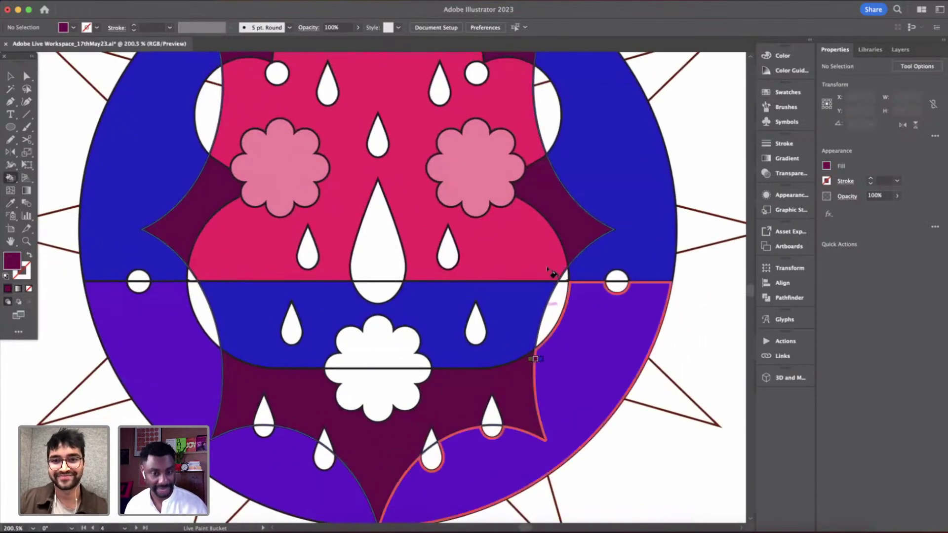
pyautogui.press('i')
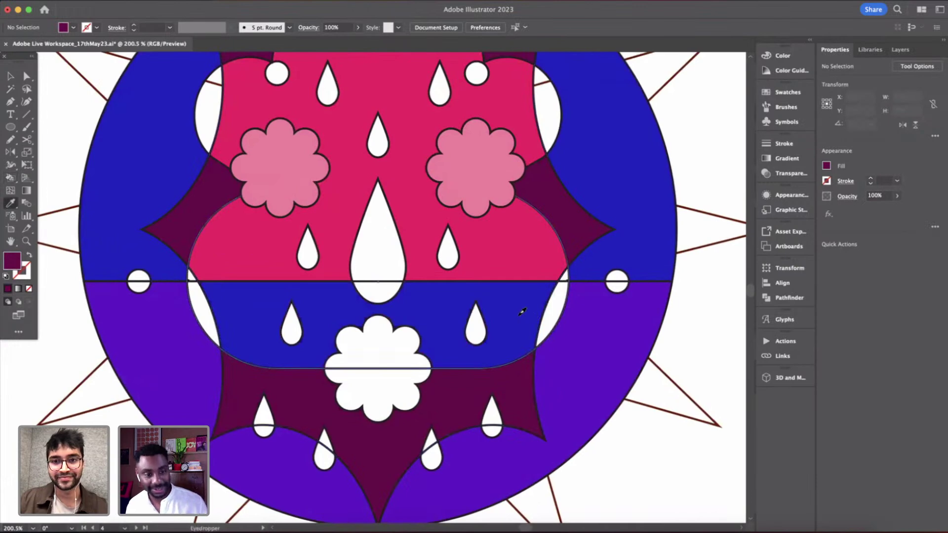
# - Fill the white slivers at both sides of the lower face band with the face band's dark blue using Live Paint
pyautogui.click(522, 312)
pyautogui.click(535, 277)
pyautogui.press('k')
pyautogui.press('i')
pyautogui.press('k')
pyautogui.click(203, 318)
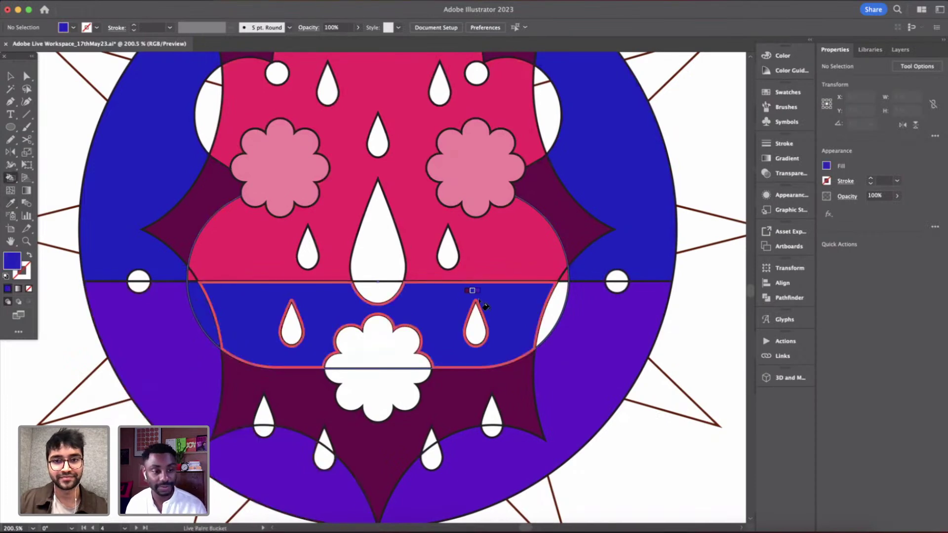
pyautogui.scroll(-5, 550, 321)
pyautogui.scroll(4, 550, 321)
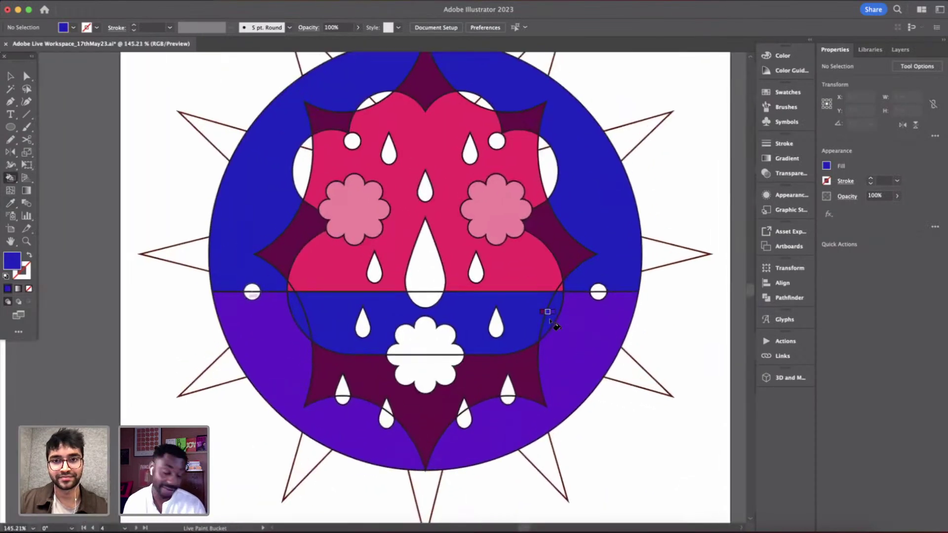
# - Fill the four white outer lobe sections around the upper face with the light pink of the eye flowers
pyautogui.scroll(3, 550, 321)
pyautogui.press('i')
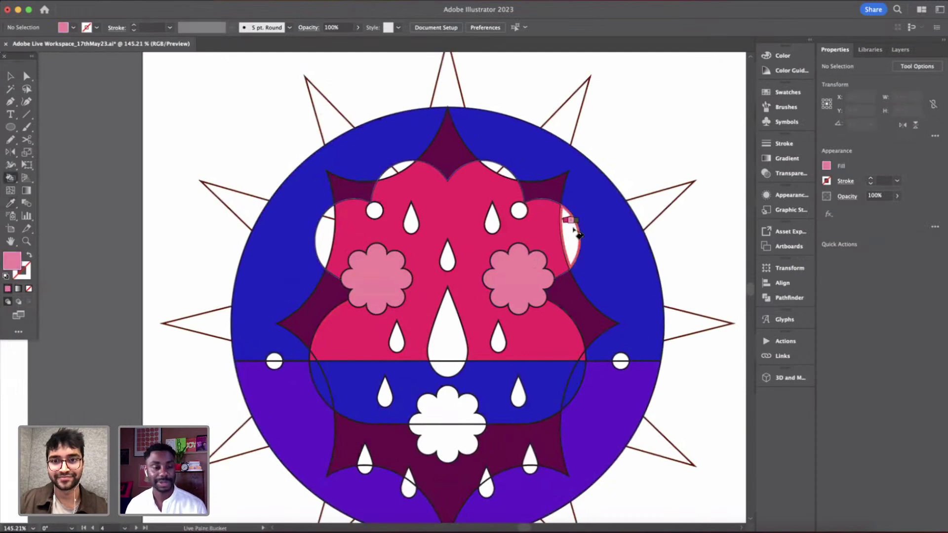
pyautogui.click(497, 170)
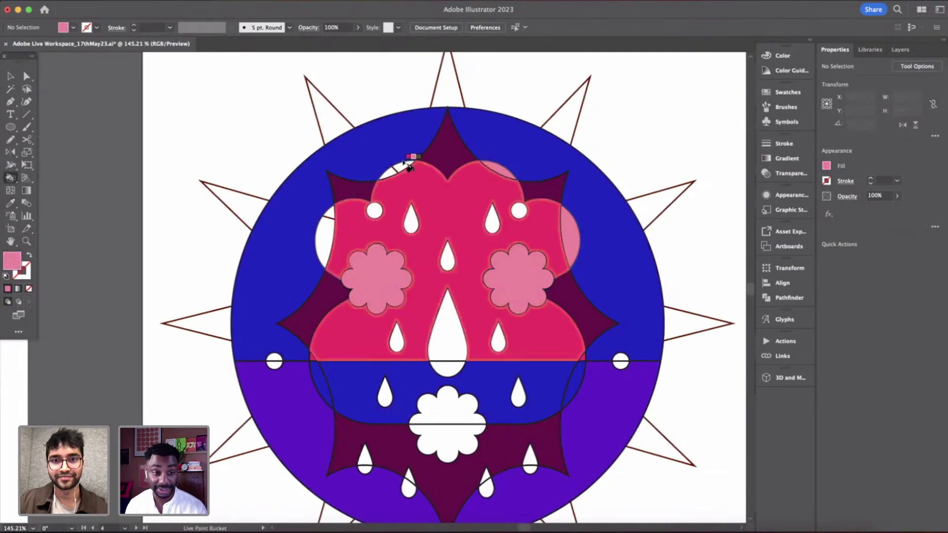
pyautogui.click(329, 241)
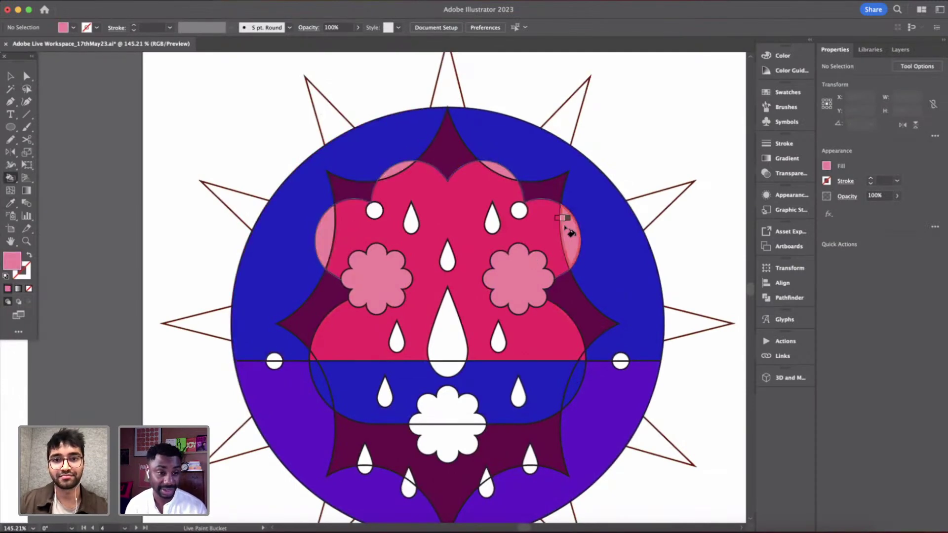
pyautogui.scroll(-3, 568, 232)
pyautogui.click(568, 232)
# - Fill the two small circles on the horizontal line with purple upper halves and dark blue lower halves
pyautogui.scroll(3, 593, 296)
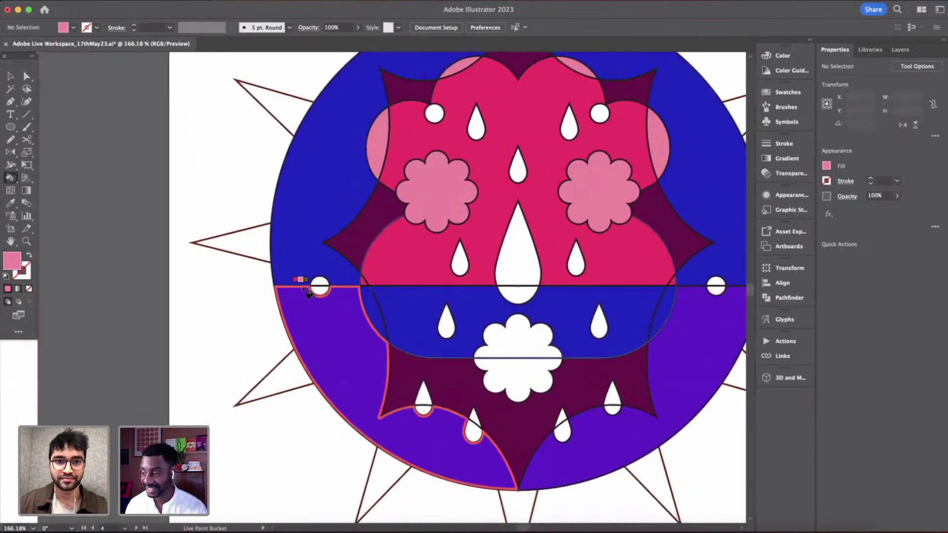
pyautogui.scroll(2, 303, 288)
pyautogui.keyDown('alt'); pyautogui.click(337, 330); pyautogui.keyUp('alt')
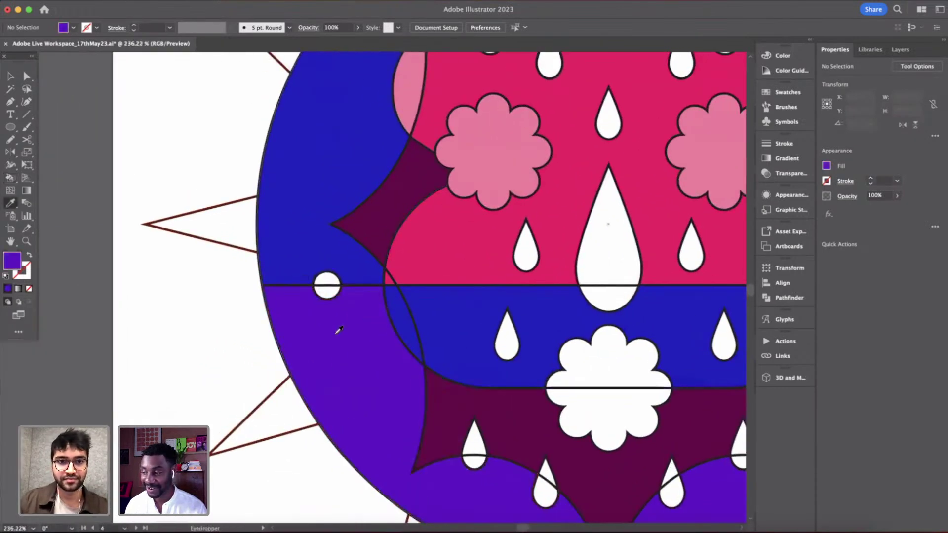
pyautogui.keyDown('alt'); pyautogui.click(358, 267); pyautogui.keyUp('alt')
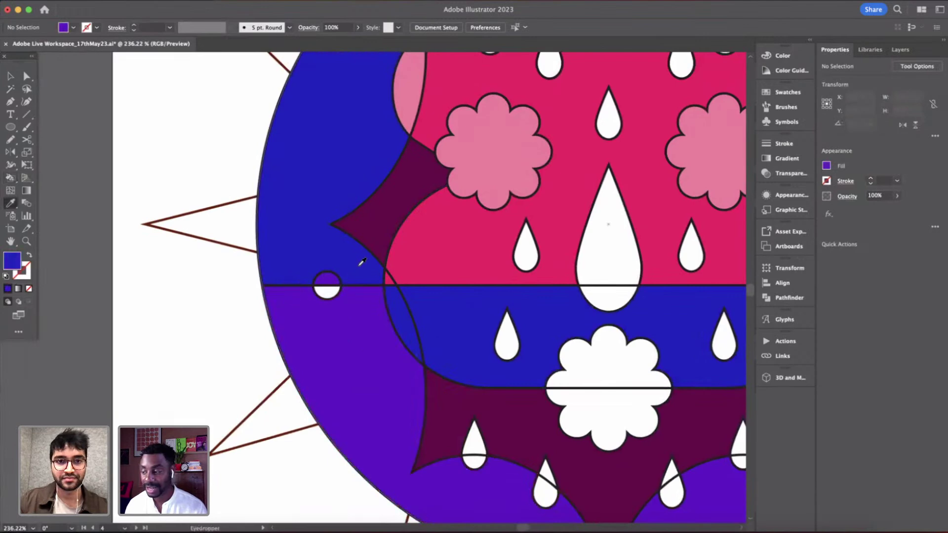
pyautogui.hscroll(10, 284, 233)
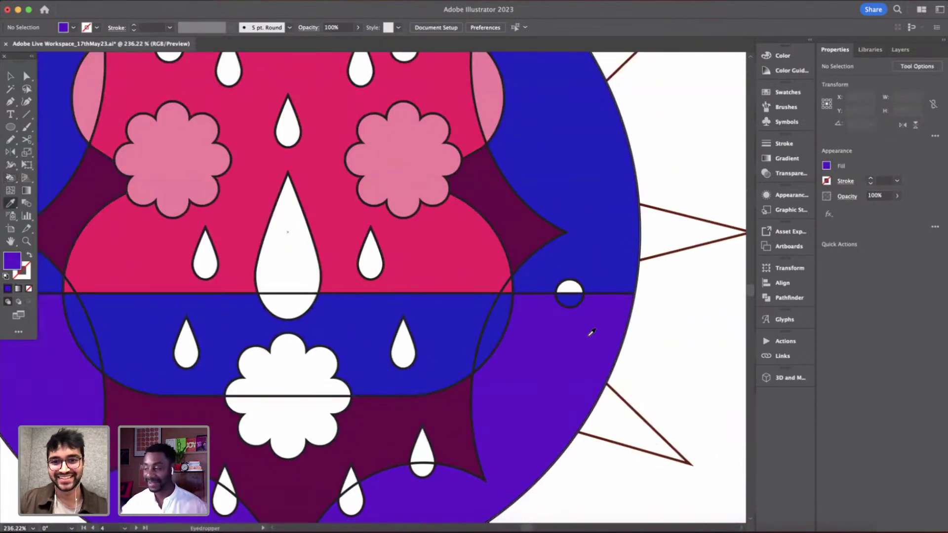
pyautogui.scroll(-3, 643, 295)
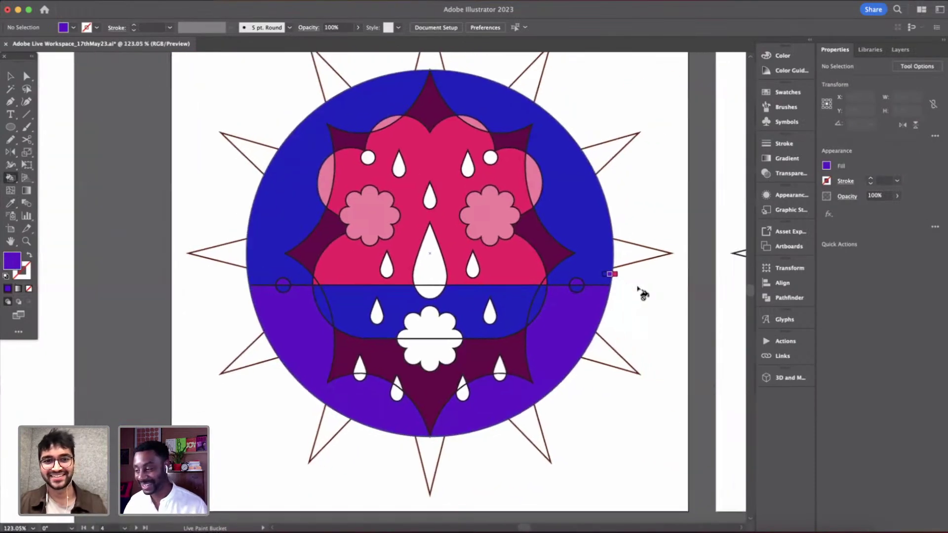
# - Fill the mouth flower's upper half with the face's crimson and its lower half with dark blue
pyautogui.press('v')
pyautogui.scroll(-2, 491, 312)
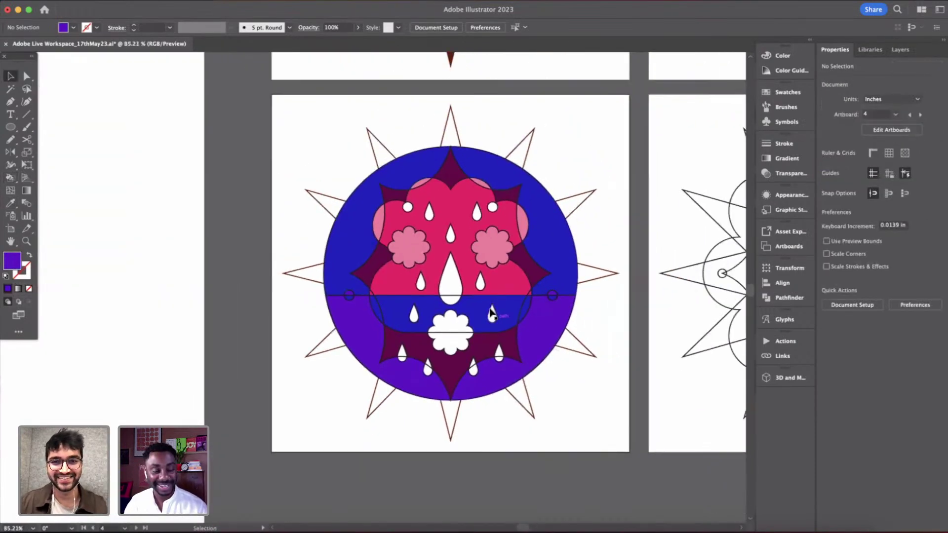
pyautogui.scroll(3, 492, 312)
pyautogui.press('i')
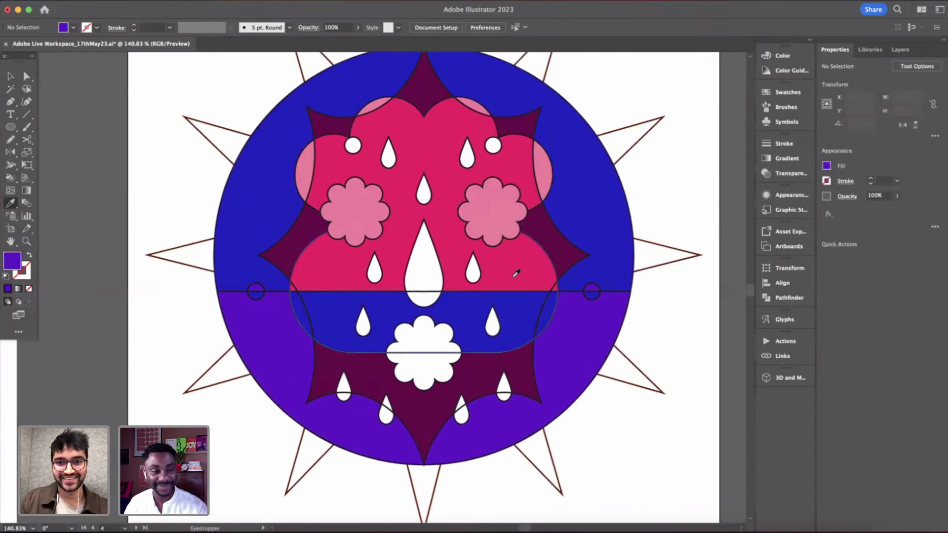
pyautogui.press('k')
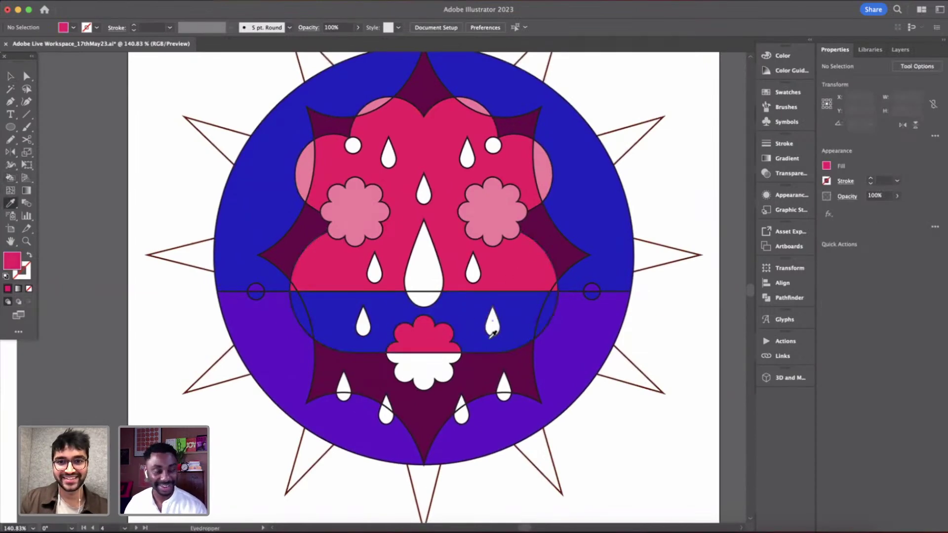
pyautogui.click(518, 315)
pyautogui.press('k')
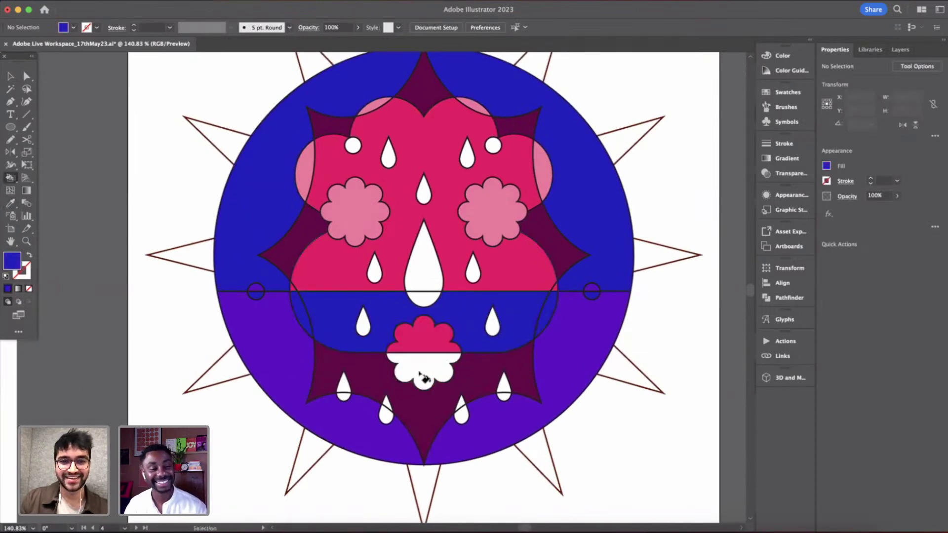
pyautogui.scroll(-3, 423, 376)
pyautogui.press('v')
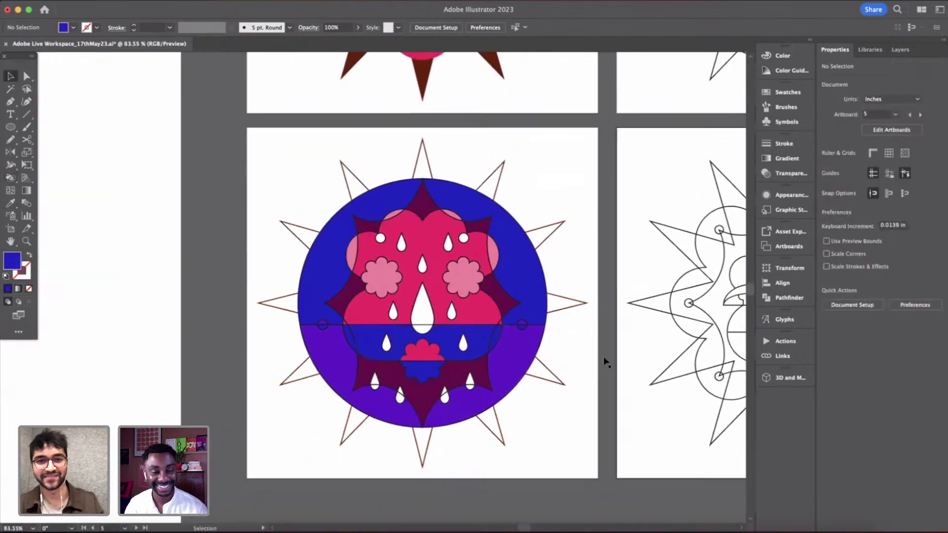
# - Recolor the lower half of the mouth flower with the purple from the circle's lower half
pyautogui.scroll(-5, 419, 275)
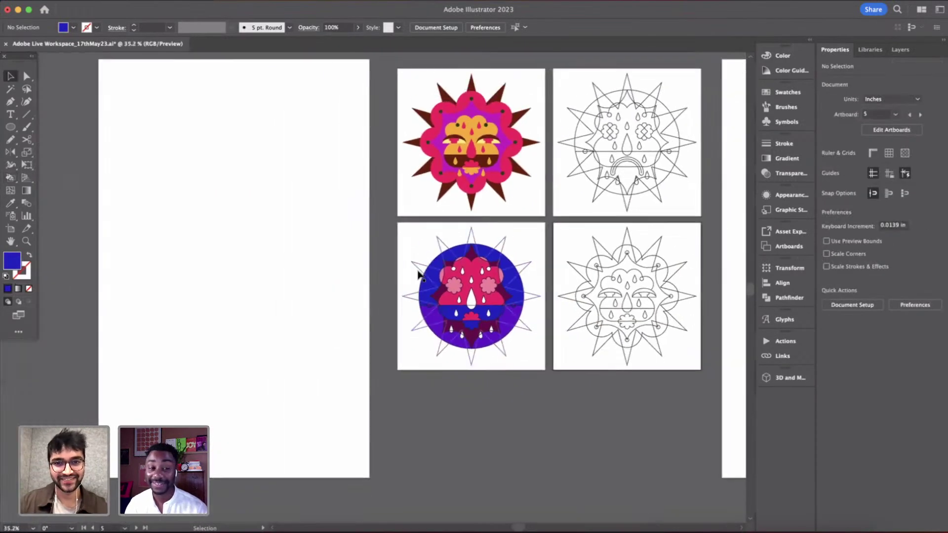
pyautogui.scroll(6, 494, 334)
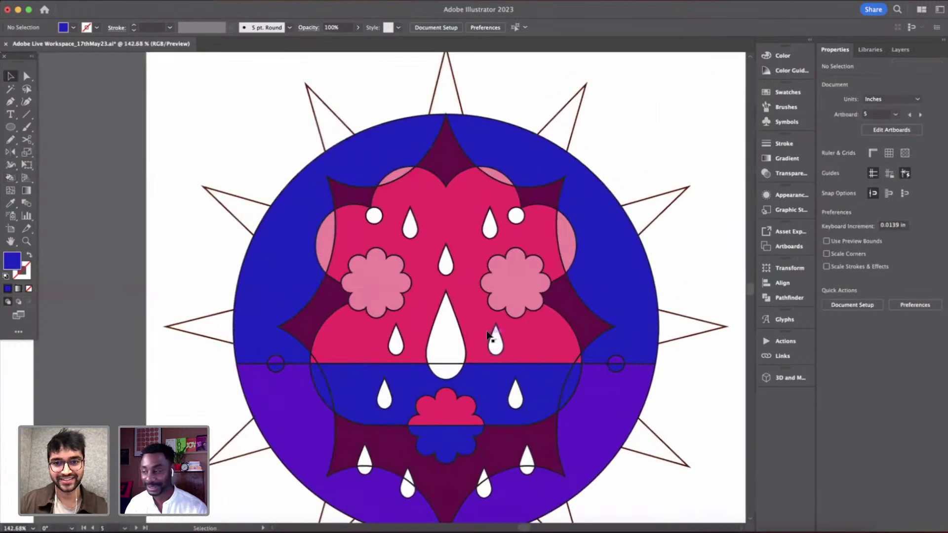
pyautogui.press('i')
pyautogui.scroll(-6, 575, 299)
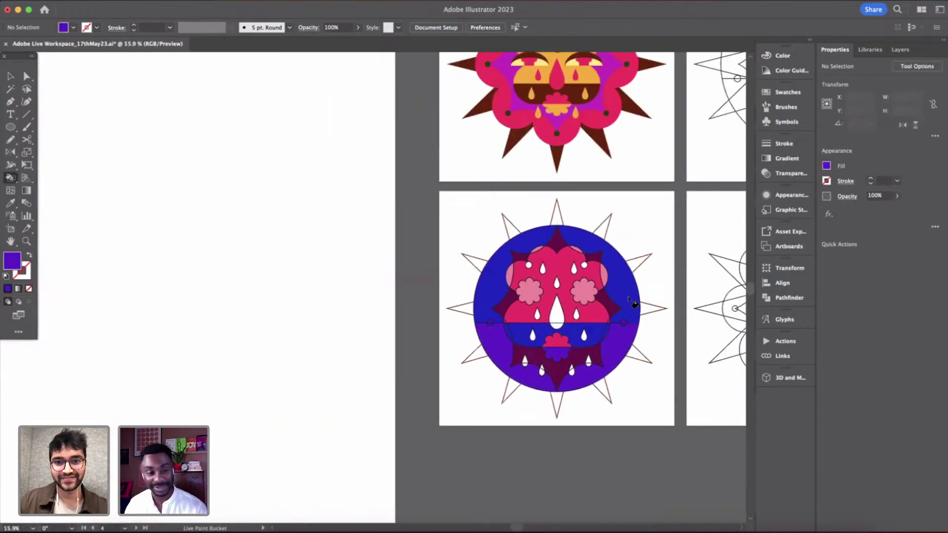
pyautogui.scroll(4, 633, 302)
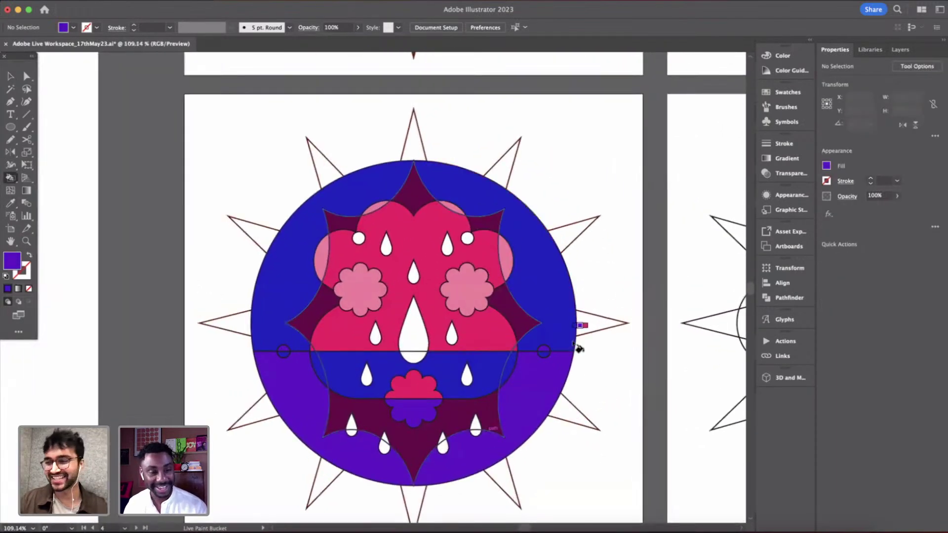
pyautogui.press('v')
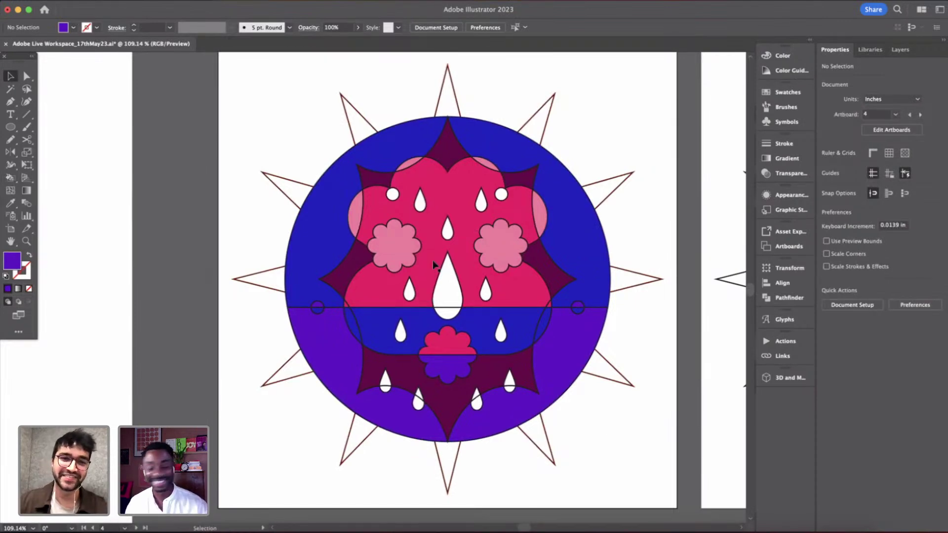
# - Sample the light pink from the color palette as the Live Paint fill color
pyautogui.scroll(-5, 340, 273)
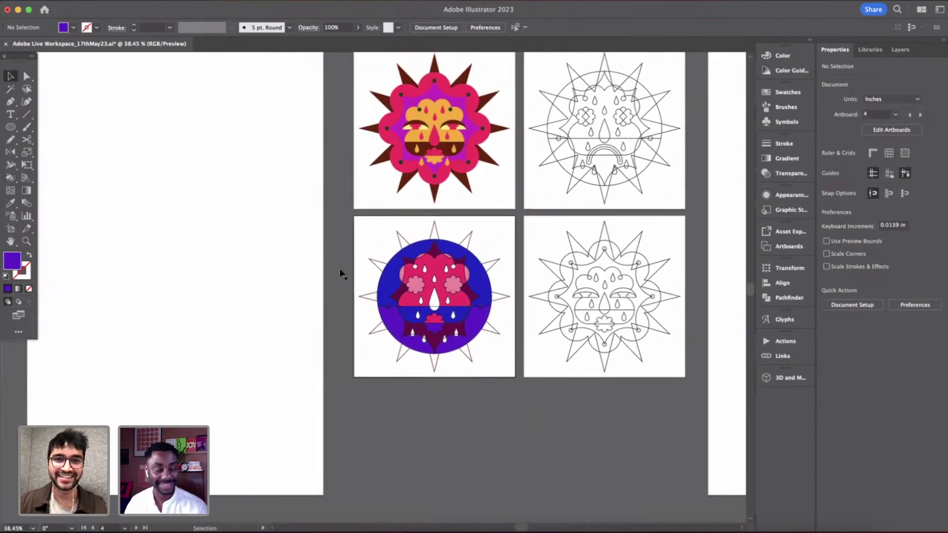
pyautogui.scroll(4, 455, 260)
pyautogui.hscroll(-3, 456, 261)
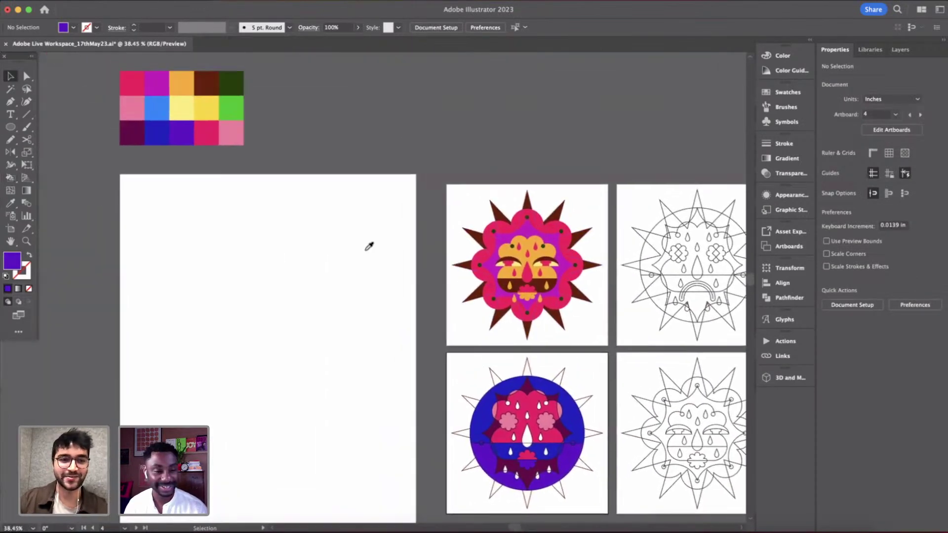
pyautogui.press('i')
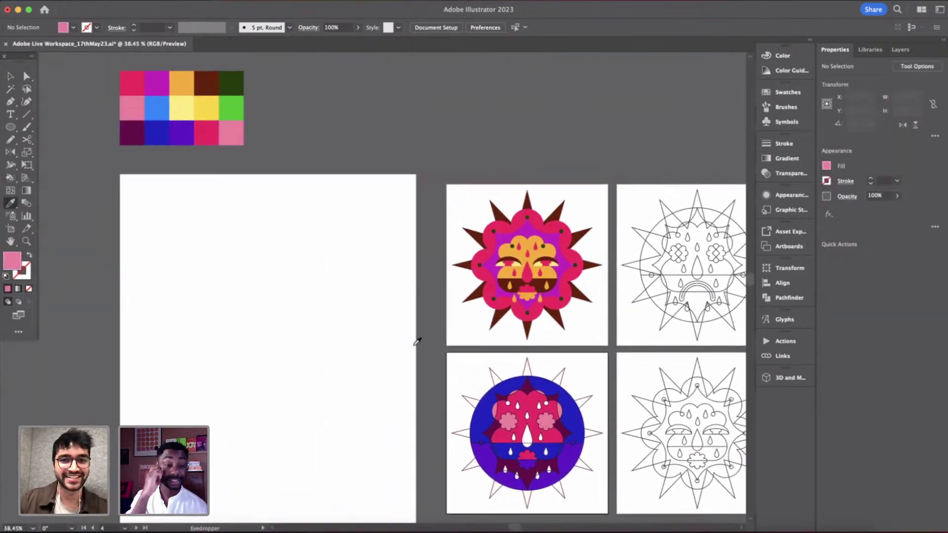
pyautogui.scroll(6, 447, 400)
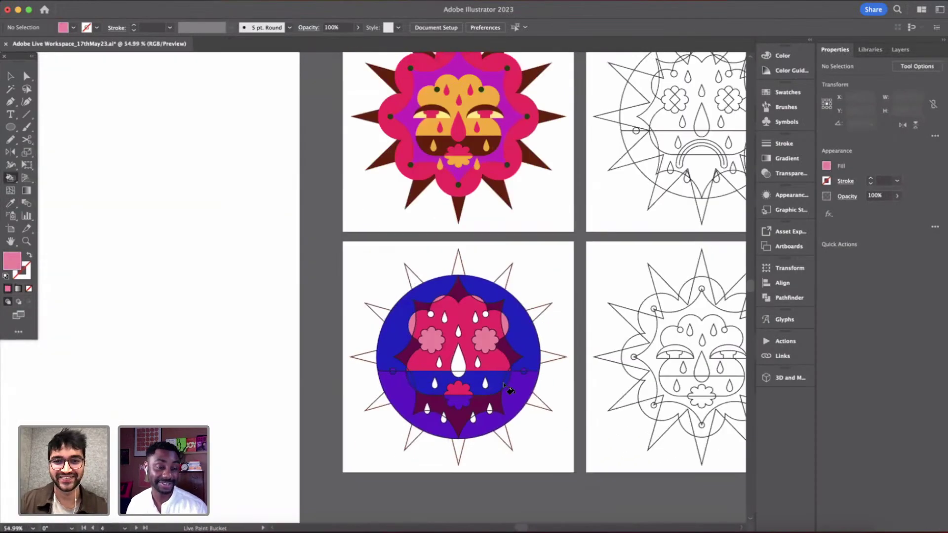
pyautogui.scroll(-3, 504, 384)
pyautogui.hscroll(-1, 503, 384)
pyautogui.scroll(4, 504, 384)
pyautogui.scroll(-4, 496, 342)
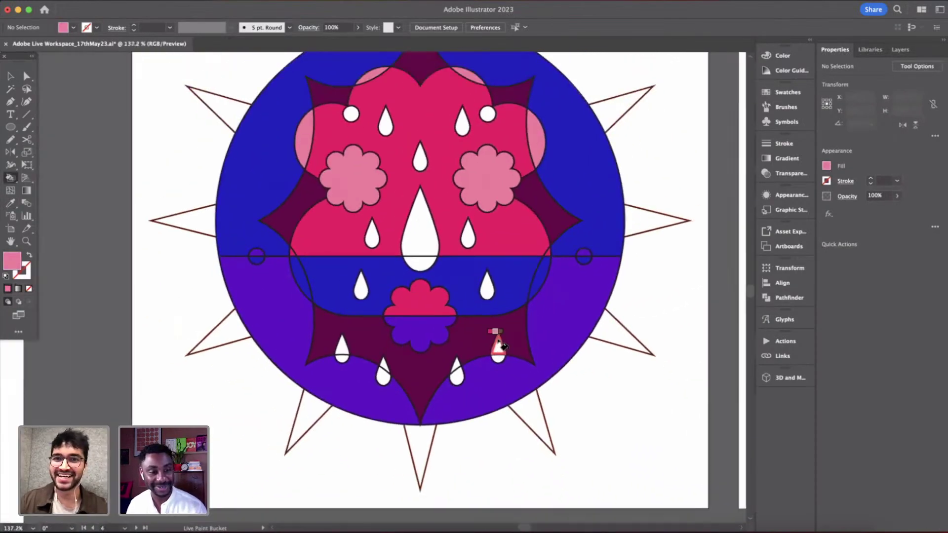
# - Fill the two teardrops in the lower face band with crimson and the five small teardrops above with dark blue
pyautogui.scroll(2, 503, 336)
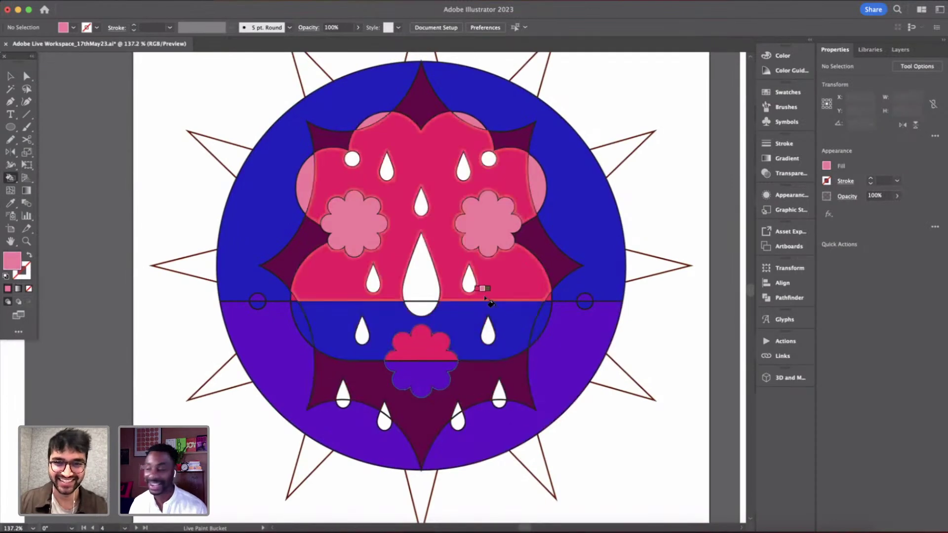
pyautogui.click(488, 336)
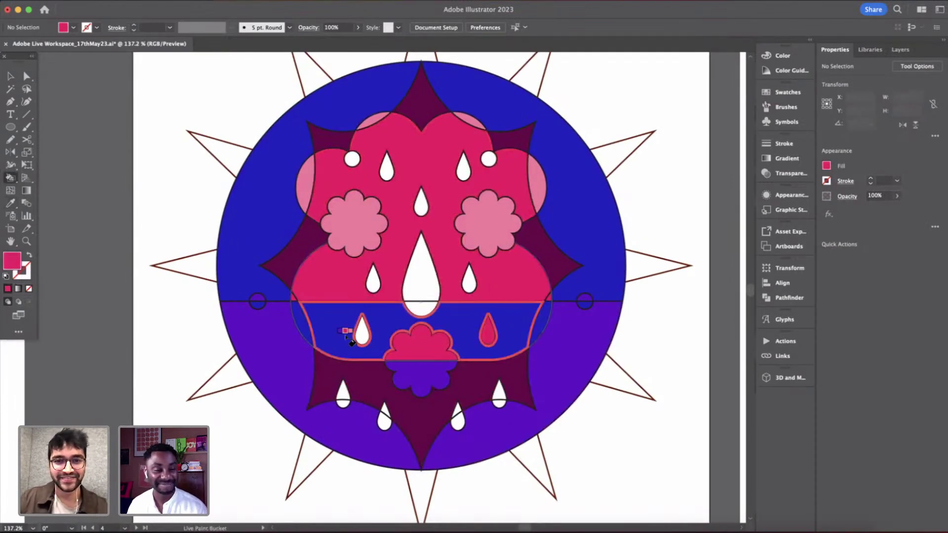
pyautogui.keyDown('alt'); pyautogui.click(472, 314); pyautogui.keyUp('alt')
pyautogui.click(469, 276)
pyautogui.click(373, 281)
pyautogui.click(417, 202)
pyautogui.click(387, 171)
pyautogui.click(463, 169)
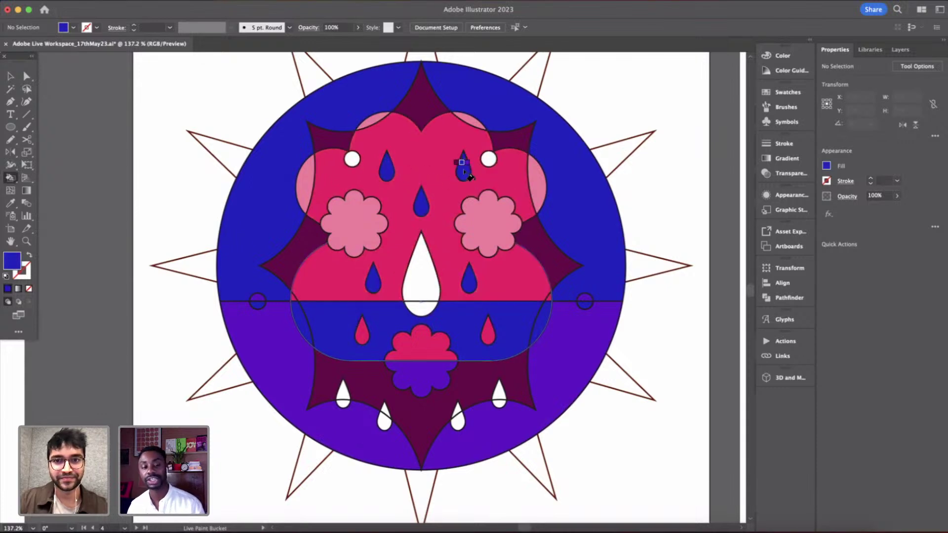
# - Fill the two small circles on the upper face with the purple of the large circle's lower half
pyautogui.press('i')
pyautogui.click(573, 351)
pyautogui.press('k')
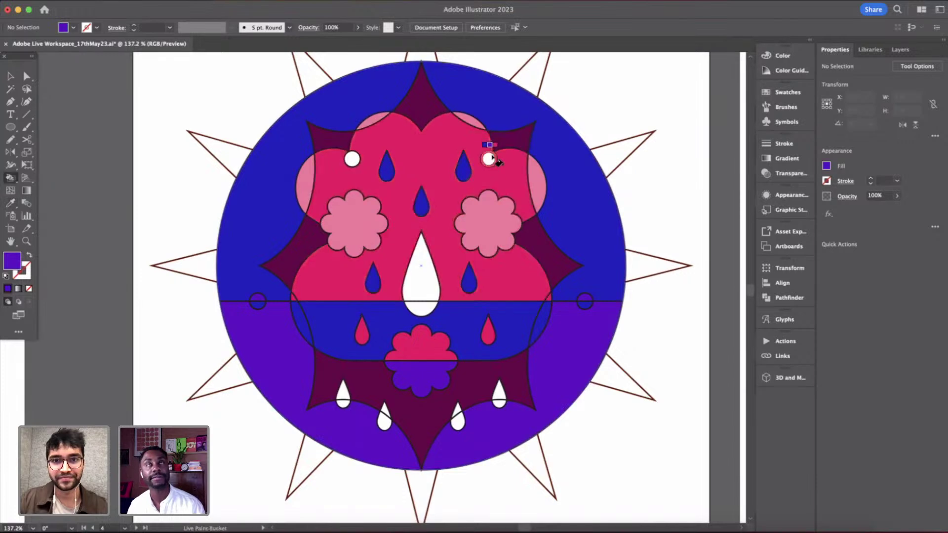
pyautogui.click(480, 157)
pyautogui.press('super+z')
pyautogui.click(487, 158)
pyautogui.click(352, 159)
# - Sample the light blue from the color palette and fill both parts of the large central nose teardrop with it
pyautogui.scroll(-10, 452, 268)
pyautogui.scroll(5, 452, 268)
pyautogui.hscroll(-2, 452, 269)
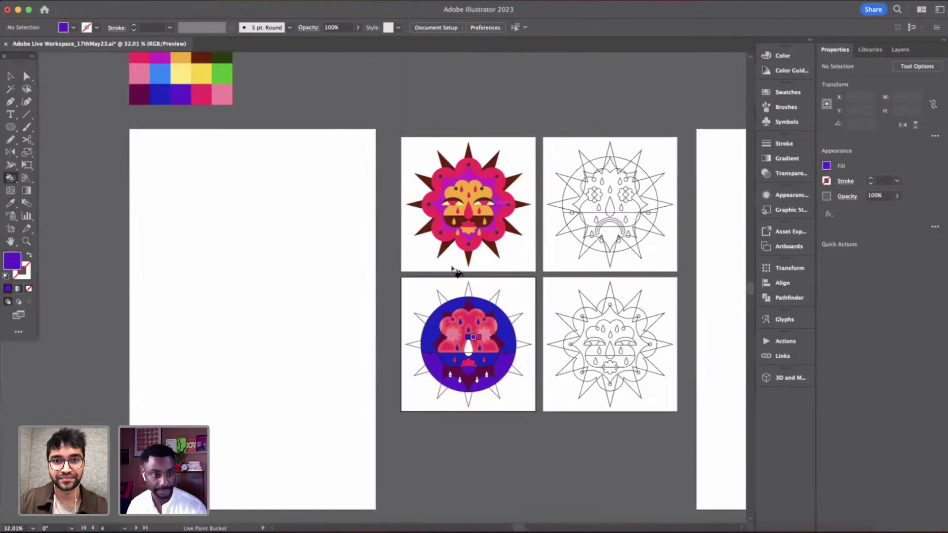
pyautogui.click(206, 135)
pyautogui.press('k')
pyautogui.scroll(8, 555, 450)
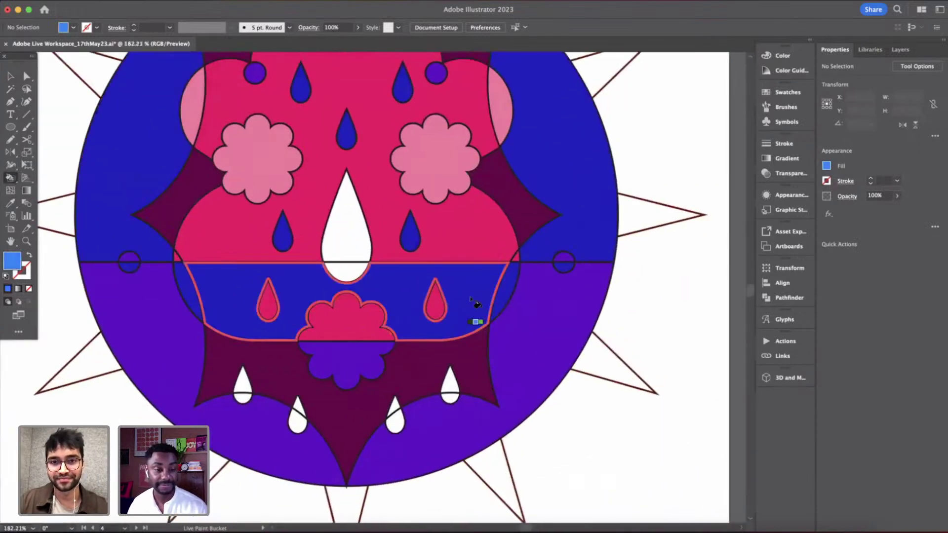
pyautogui.scroll(2, 472, 298)
pyautogui.hscroll(-2, 472, 299)
pyautogui.click(403, 279)
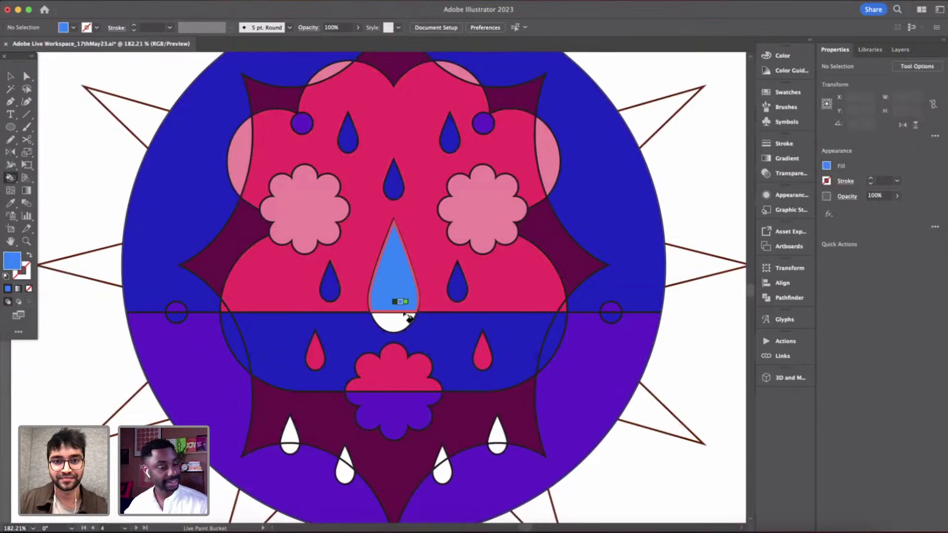
pyautogui.scroll(-8, 407, 316)
pyautogui.scroll(6, 407, 316)
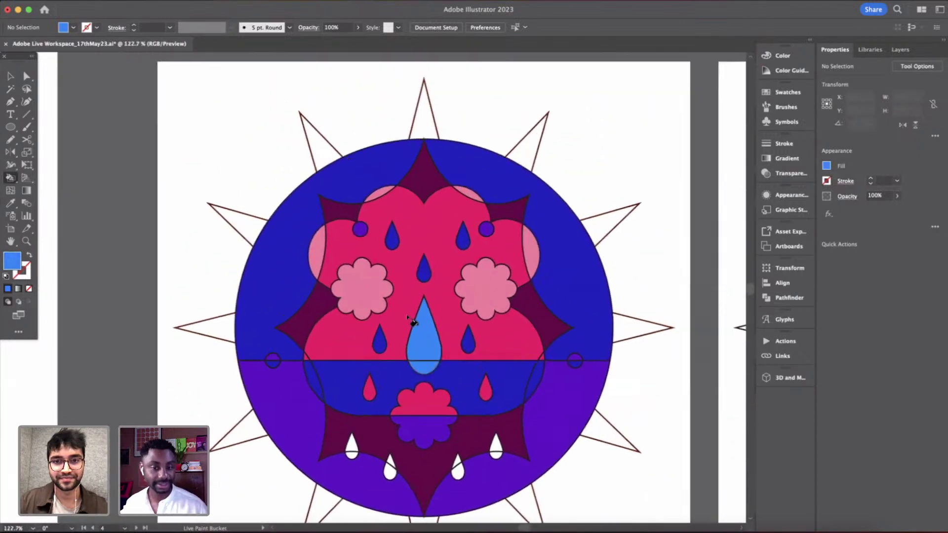
pyautogui.scroll(-2, 407, 315)
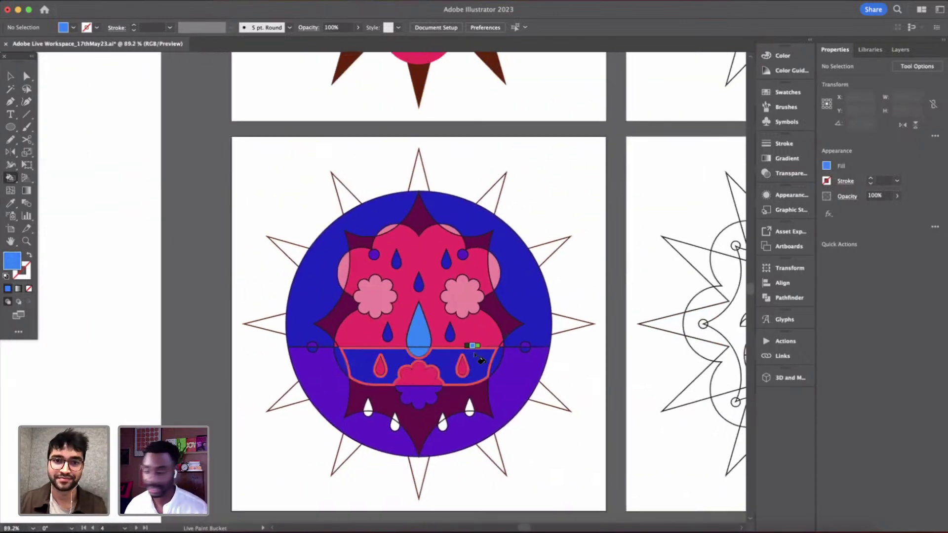
pyautogui.scroll(2, 474, 353)
pyautogui.moveTo(475, 355); pyautogui.dragTo(493, 314)
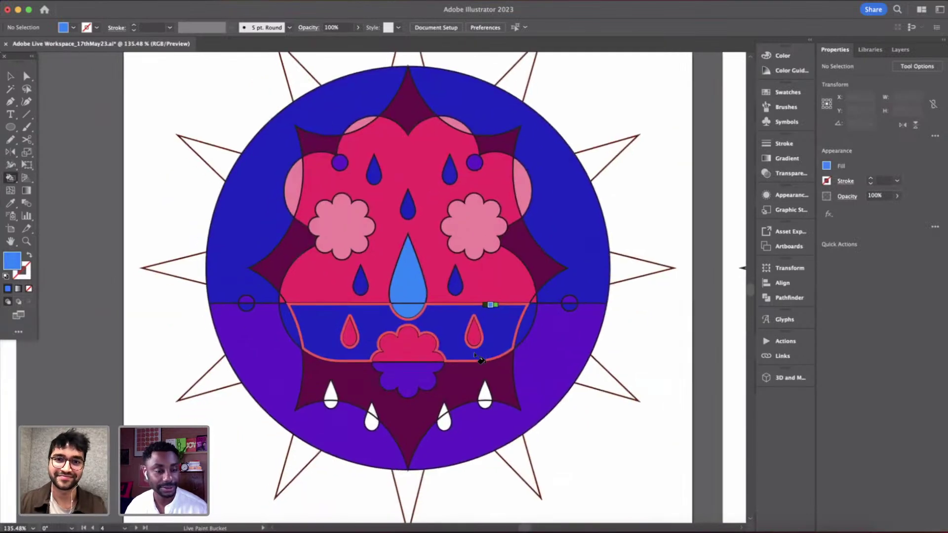
# - Fill the four white teardrops along the chin with the crimson sampled from the teardrops in the lower face band
pyautogui.scroll(-1, 491, 314)
pyautogui.scroll(4, 400, 416)
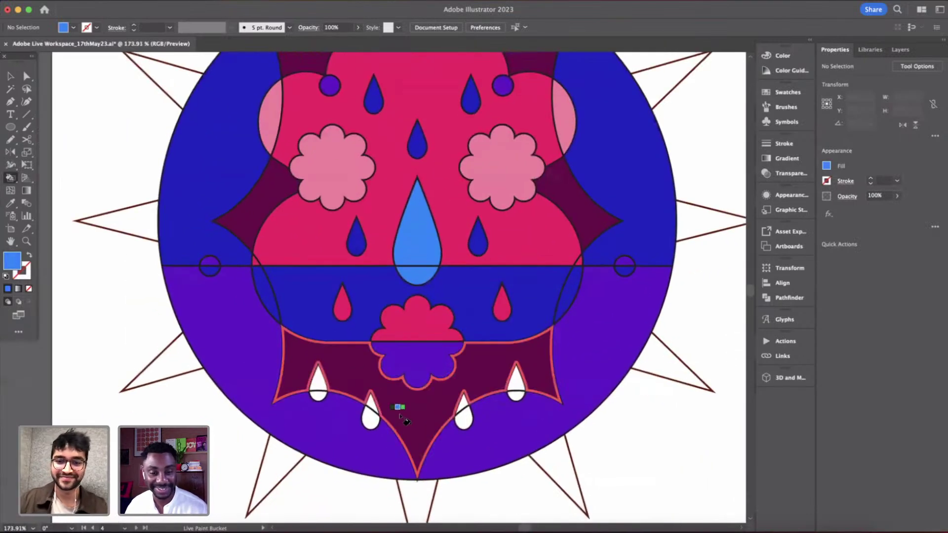
pyautogui.keyDown('alt'); pyautogui.click(502, 303); pyautogui.keyUp('alt')
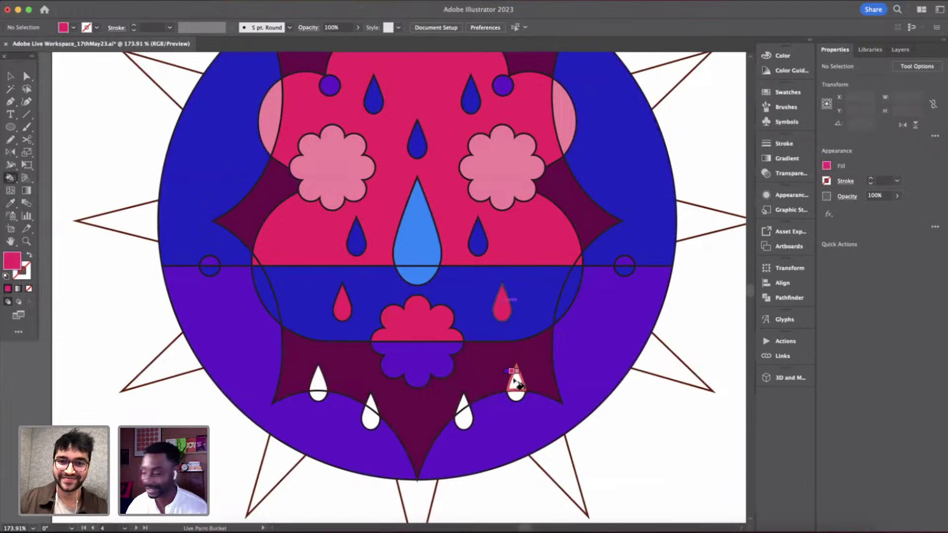
pyautogui.click(464, 414)
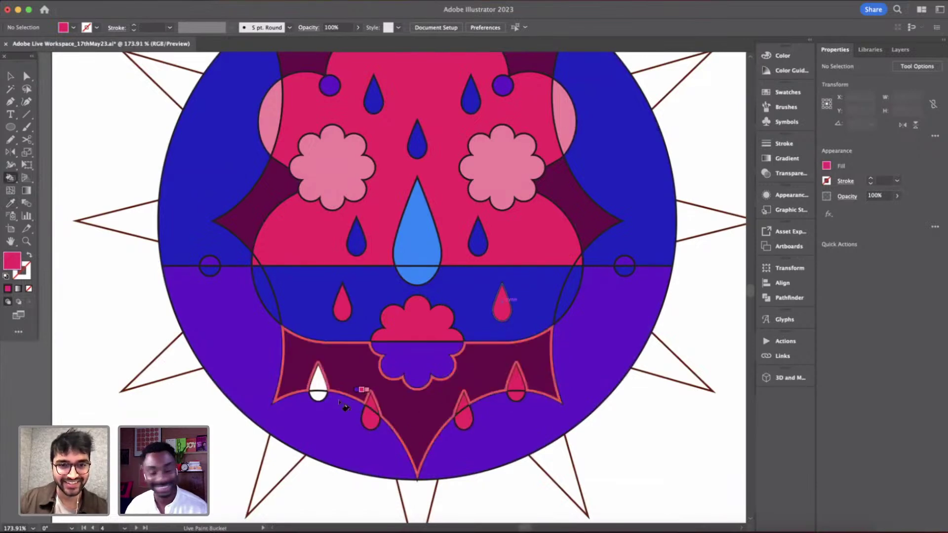
pyautogui.click(317, 394)
pyautogui.scroll(-5, 530, 302)
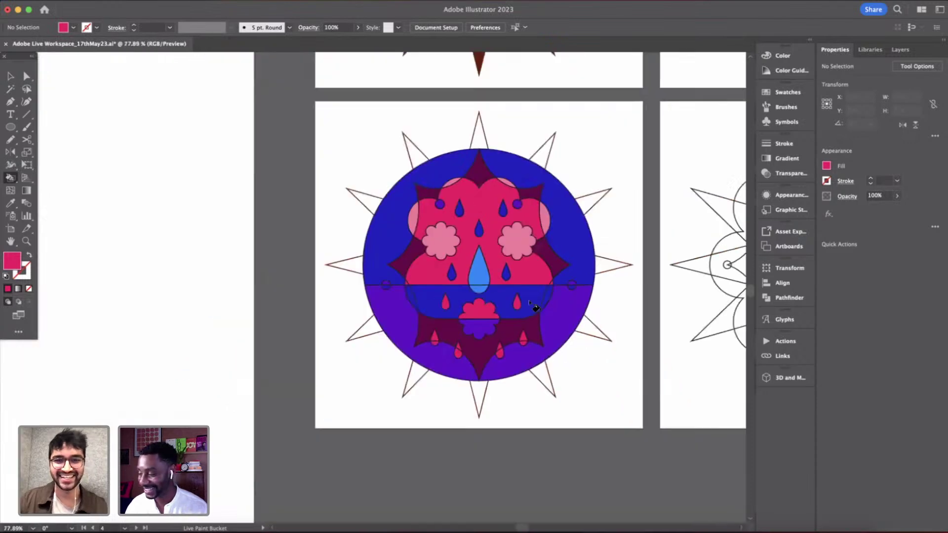
# - Apply the brown, strokeless fill of the colored sun's spikes to the outlined spikes around the moon face
pyautogui.scroll(3, 593, 369)
pyautogui.scroll(1, 593, 369)
pyautogui.press('v')
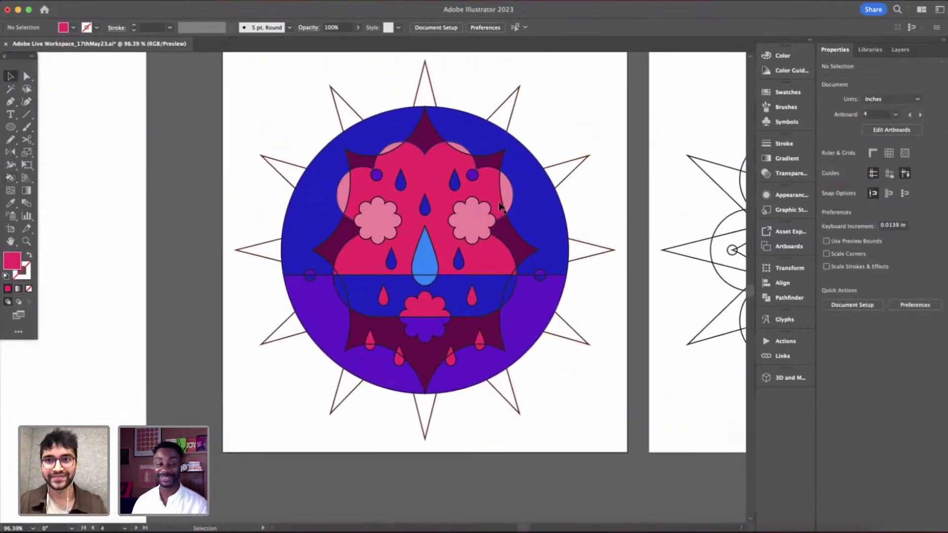
pyautogui.scroll(2, 502, 214)
pyautogui.scroll(-3, 578, 201)
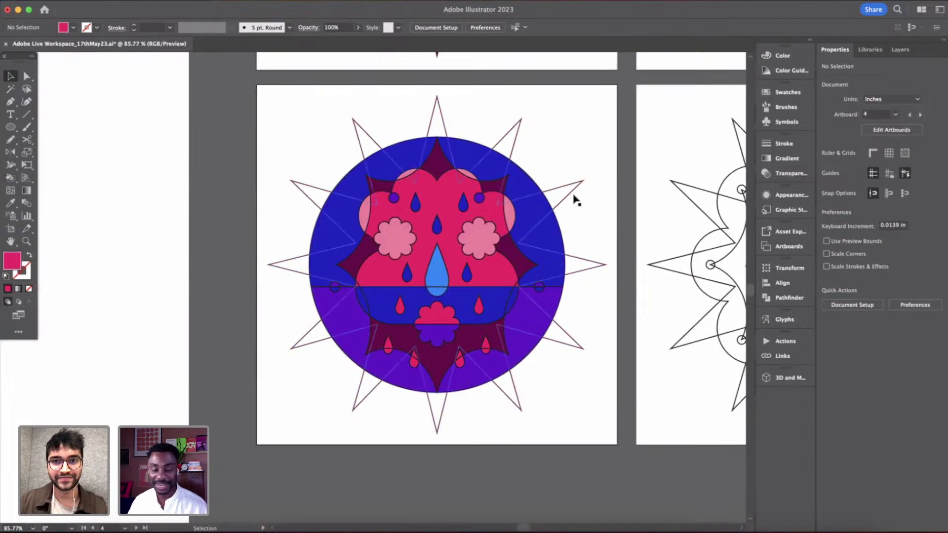
pyautogui.click(575, 198)
pyautogui.scroll(-3, 576, 201)
pyautogui.press('i')
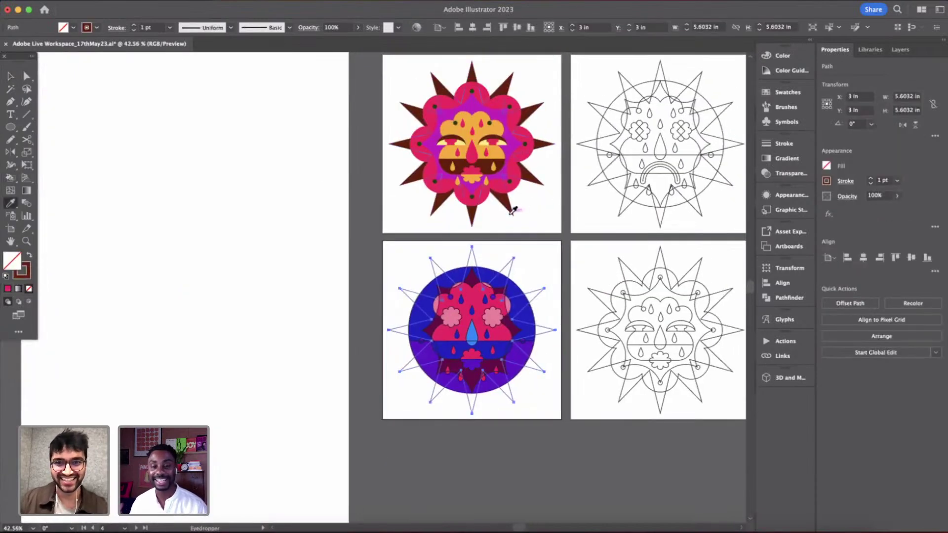
pyautogui.click(510, 215)
pyautogui.scroll(3, 533, 281)
pyautogui.press('v')
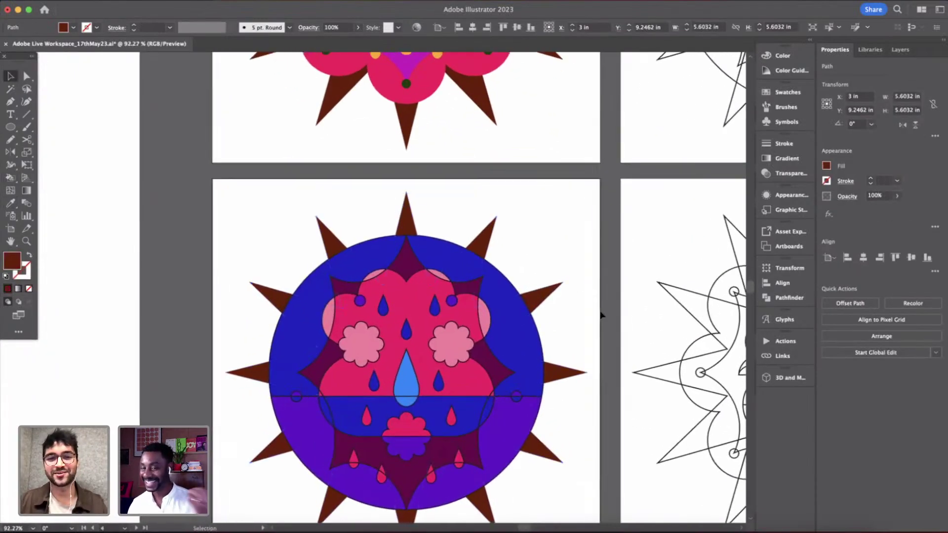
pyautogui.click(601, 315)
# - Remove the stroke from the moon face's Live Paint group
pyautogui.scroll(-3, 601, 314)
pyautogui.click(514, 291)
pyautogui.press('x')
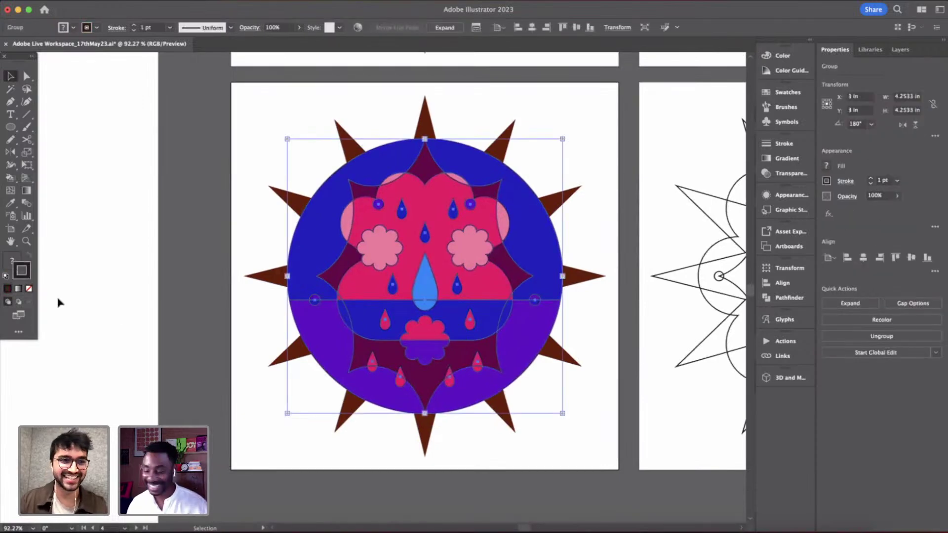
pyautogui.click(30, 290)
pyautogui.click(119, 334)
# - Sample crimson and fill both sides of the large circle's purple lower half with it
pyautogui.scroll(-5, 119, 334)
pyautogui.scroll(4, 272, 279)
pyautogui.hscroll(-3, 278, 274)
pyautogui.scroll(-3, 247, 252)
pyautogui.scroll(5, 313, 275)
pyautogui.press('i')
pyautogui.click(401, 282)
pyautogui.press('k')
pyautogui.click(467, 331)
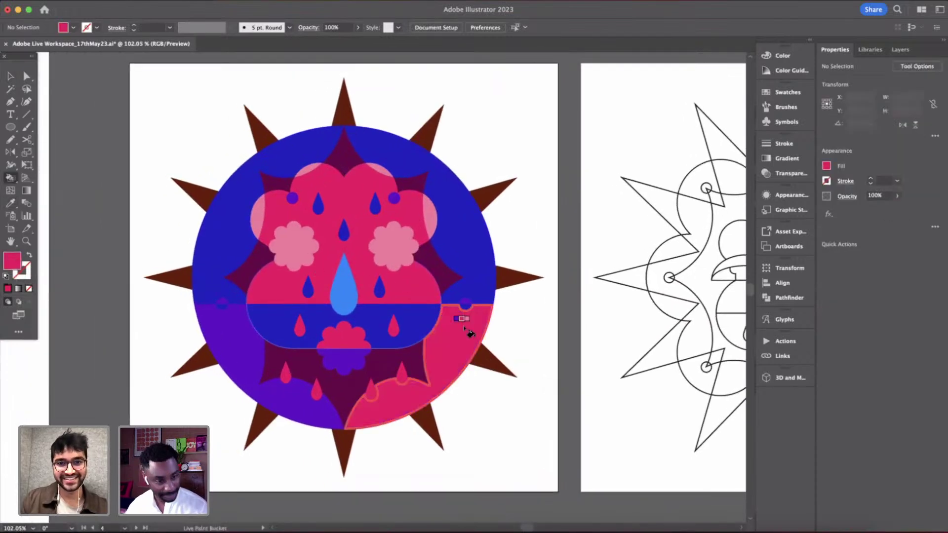
pyautogui.click(244, 350)
# - Fill both parts of the four chin teardrops with the dark blue sampled from a small teardrop beside the nose
pyautogui.keyDown('alt'); pyautogui.click(379, 289); pyautogui.keyUp('alt')
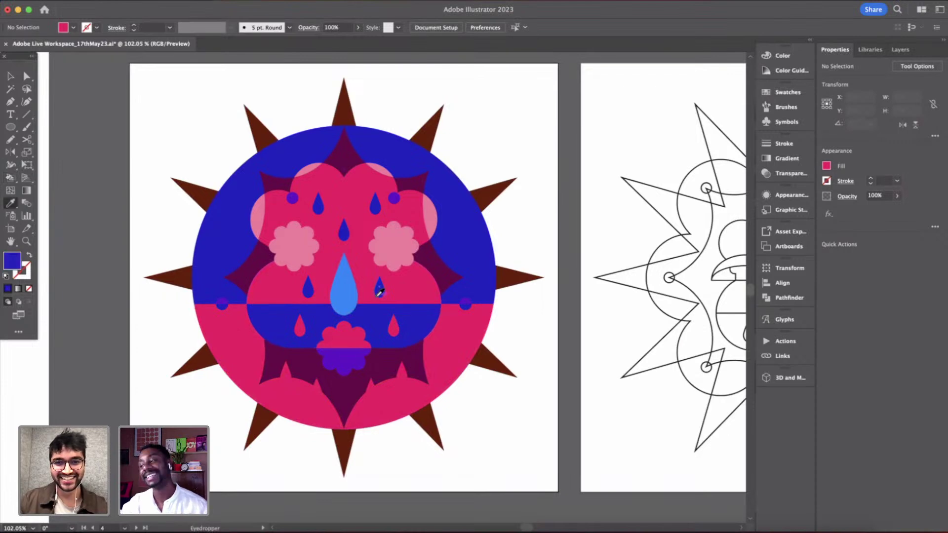
pyautogui.doubleClick(399, 369)
pyautogui.scroll(5, 396, 381)
pyautogui.press('super+z')
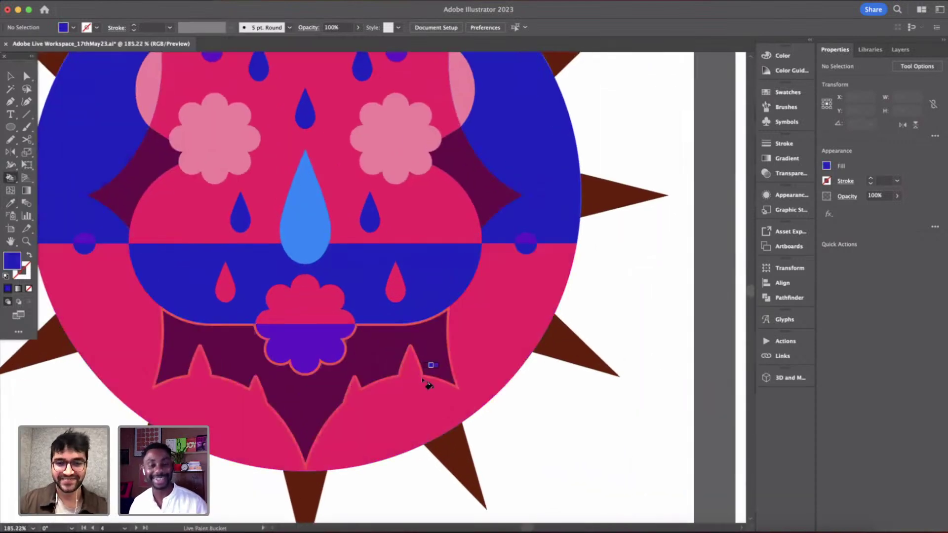
pyautogui.click(410, 370)
pyautogui.click(353, 407)
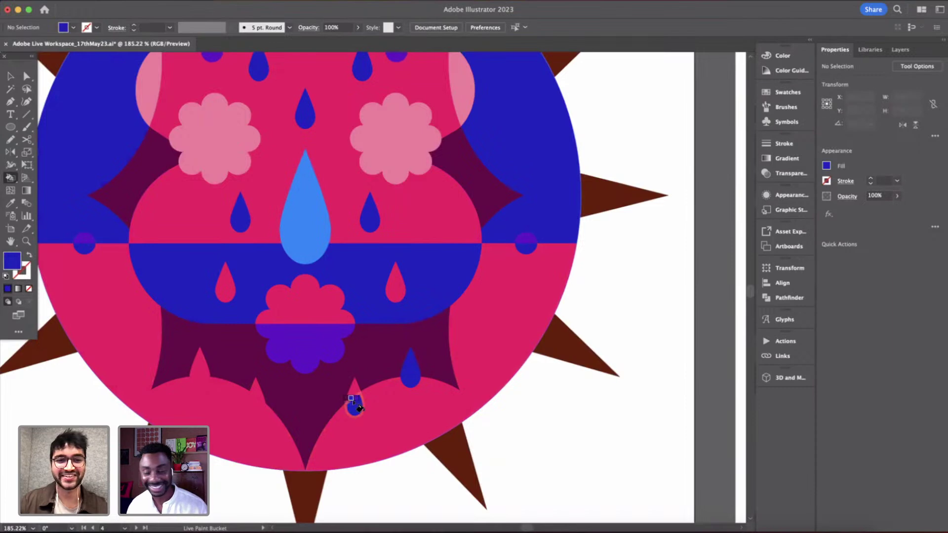
pyautogui.click(354, 392)
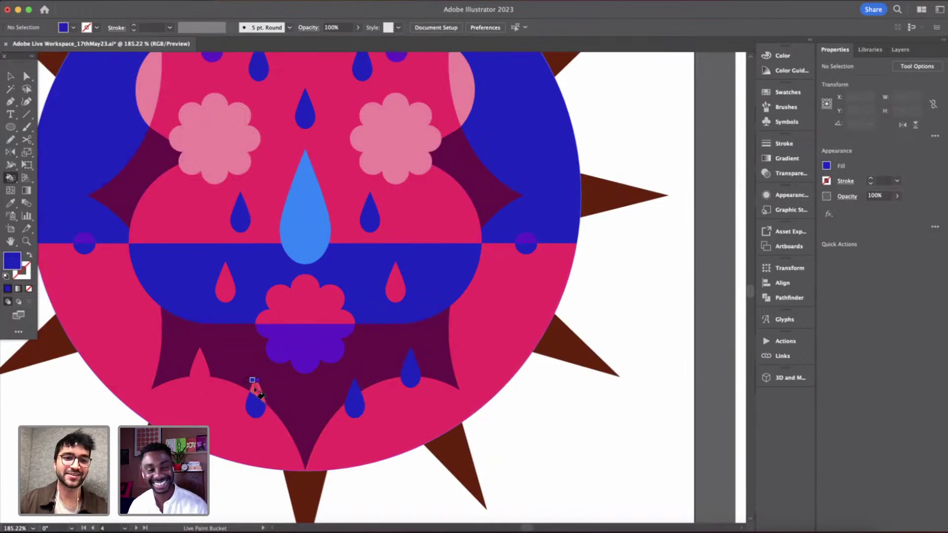
pyautogui.click(199, 366)
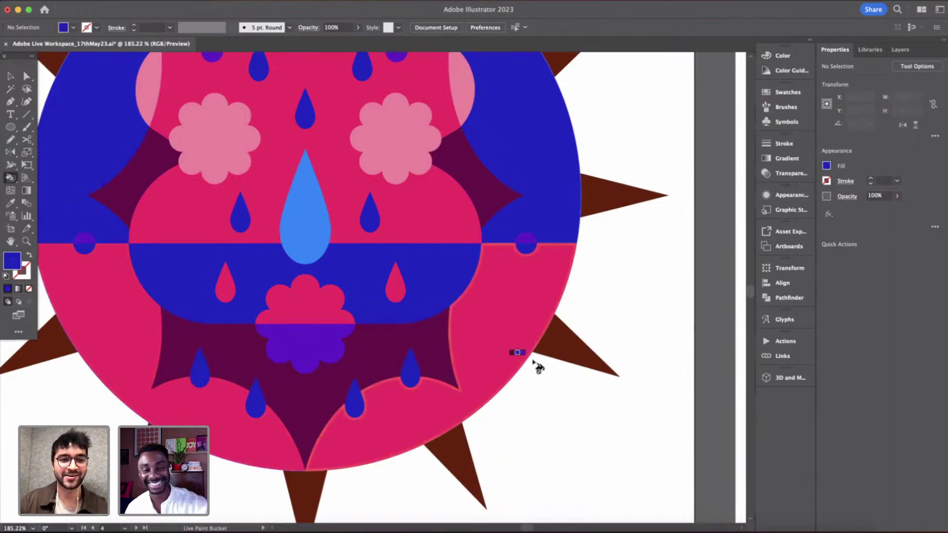
pyautogui.scroll(-5, 534, 366)
# - Examine the colored moon face up close and compare it with the colored sun and the two outlined faces
pyautogui.press('v')
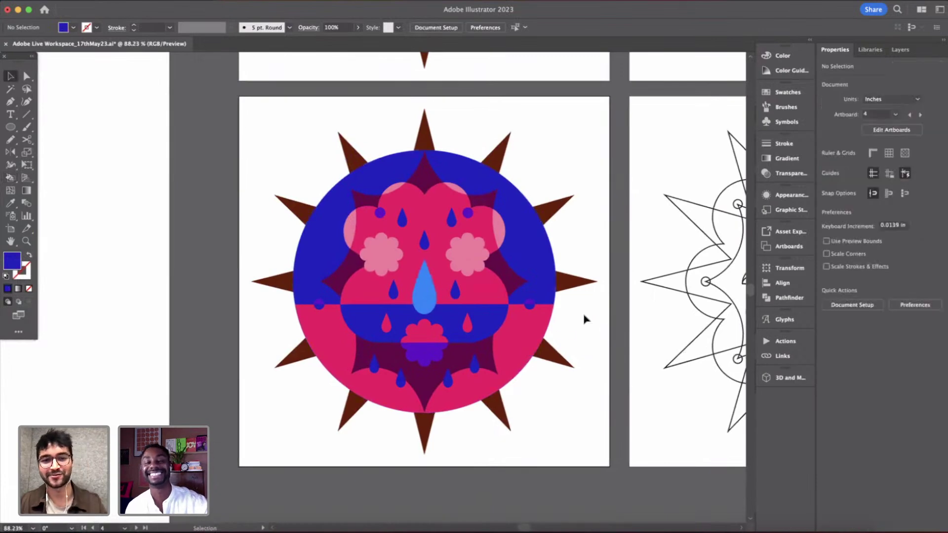
pyautogui.scroll(1, 460, 246)
pyautogui.scroll(2, 460, 246)
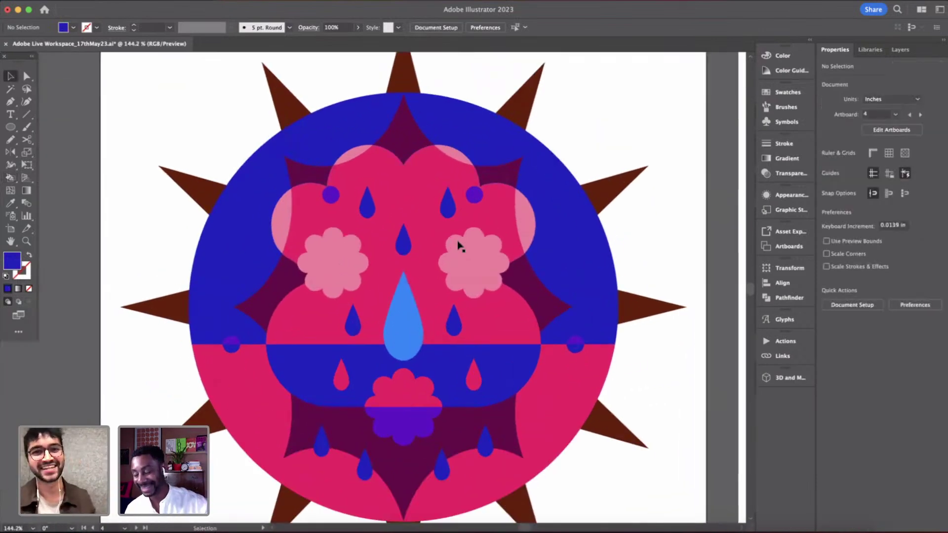
pyautogui.scroll(-3, 459, 245)
pyautogui.scroll(-1, 458, 247)
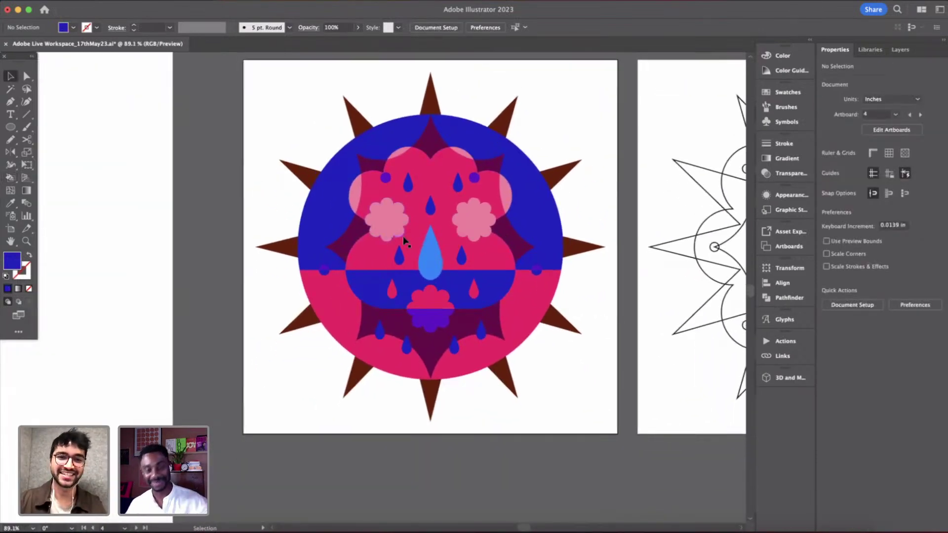
pyautogui.scroll(-3, 422, 194)
pyautogui.scroll(3, 421, 196)
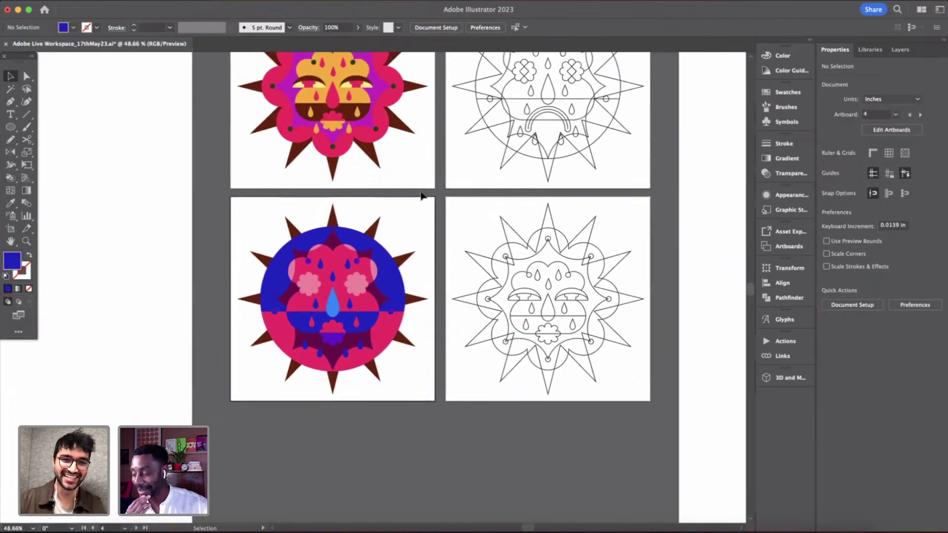
pyautogui.scroll(-5, 505, 211)
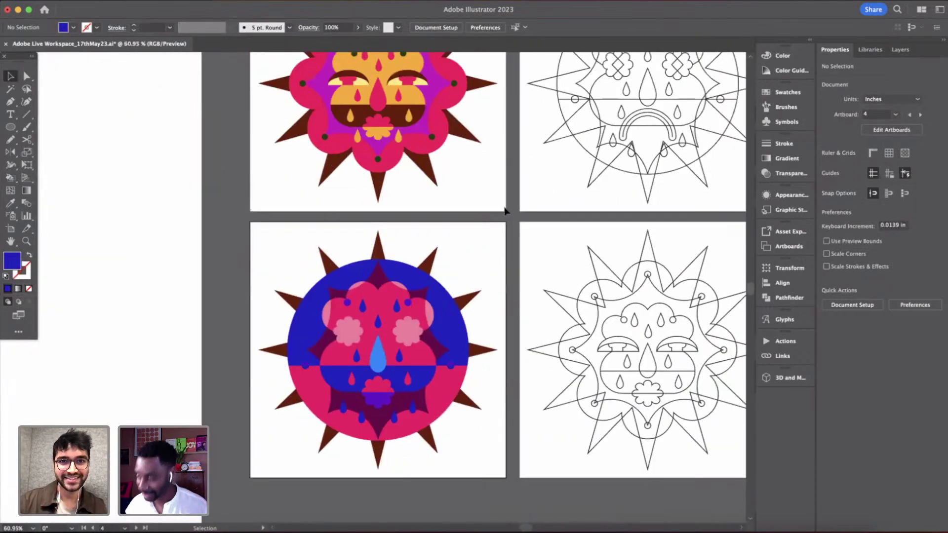
pyautogui.scroll(-1, 505, 212)
pyautogui.hscroll(1, 505, 213)
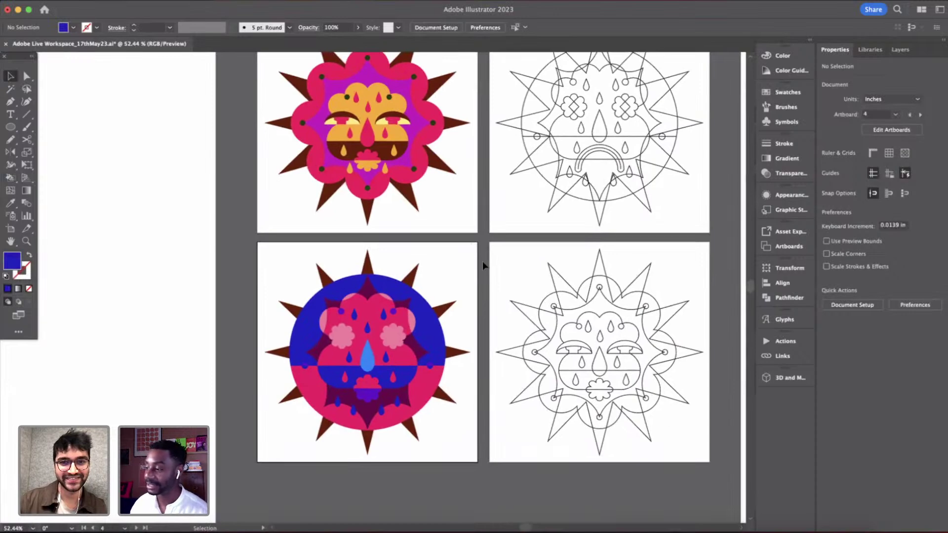
pyautogui.scroll(2, 494, 295)
pyautogui.hscroll(4, 493, 294)
pyautogui.hscroll(2, 494, 294)
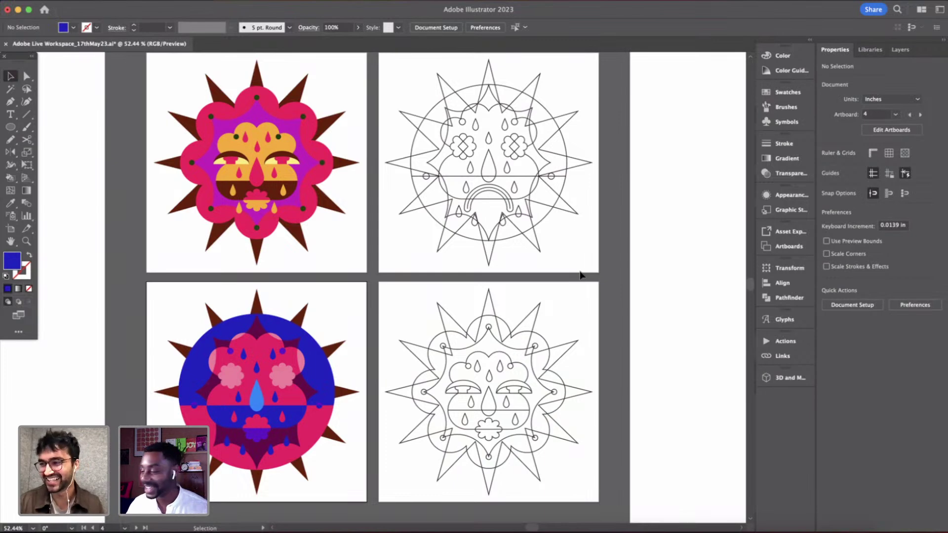
pyautogui.scroll(-5, 524, 251)
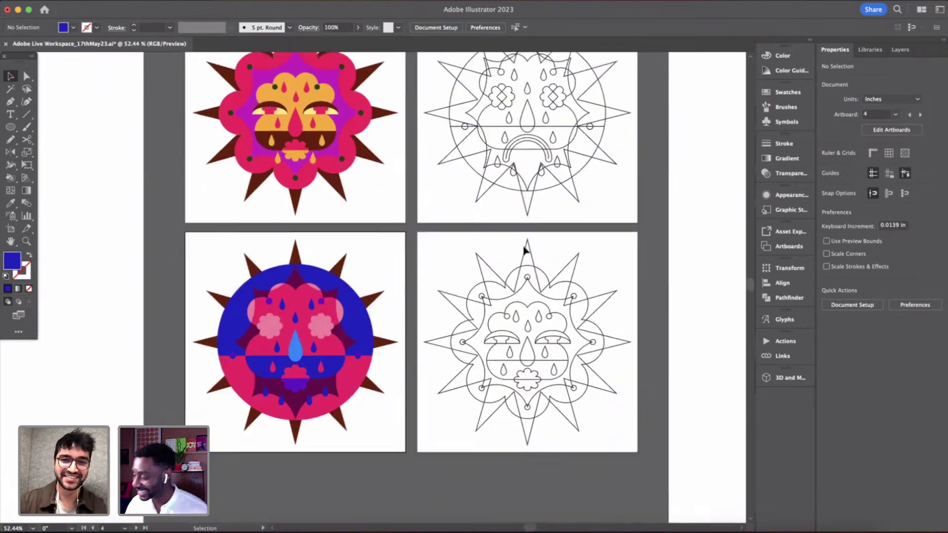
# - Delete the iris shapes from both eyes of the outlined sun face beside the colored moon face
pyautogui.scroll(3, 525, 250)
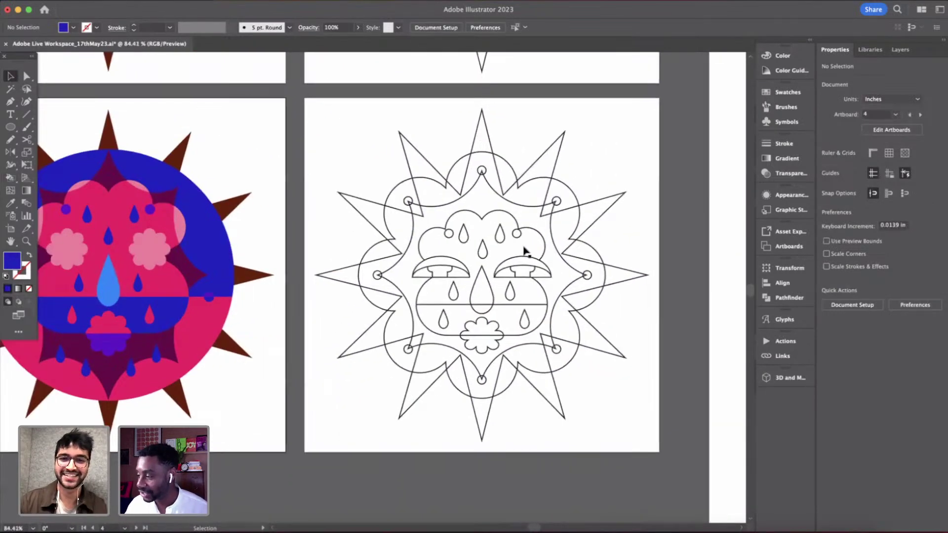
pyautogui.scroll(5, 533, 276)
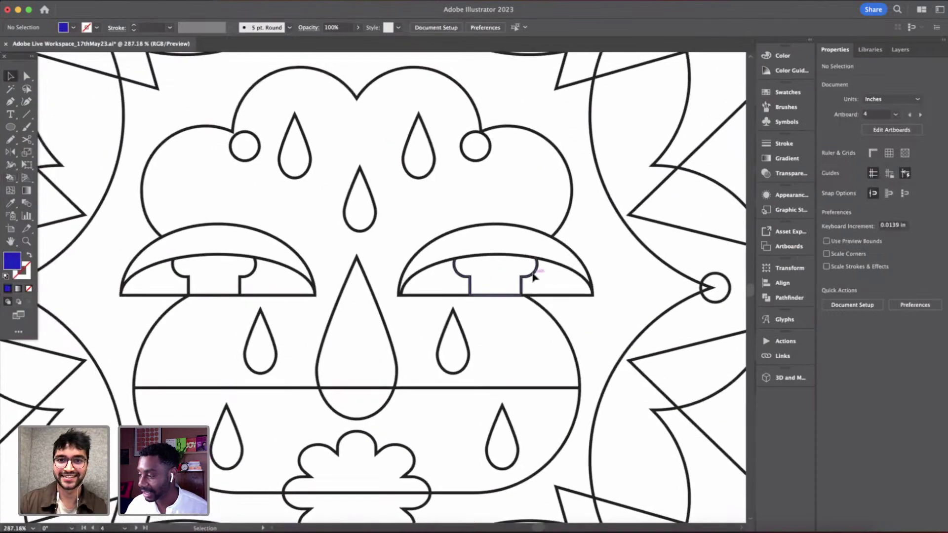
pyautogui.click(533, 277)
pyautogui.doubleClick(533, 276)
pyautogui.click(533, 277)
pyautogui.press('Delete')
pyautogui.press('Escape')
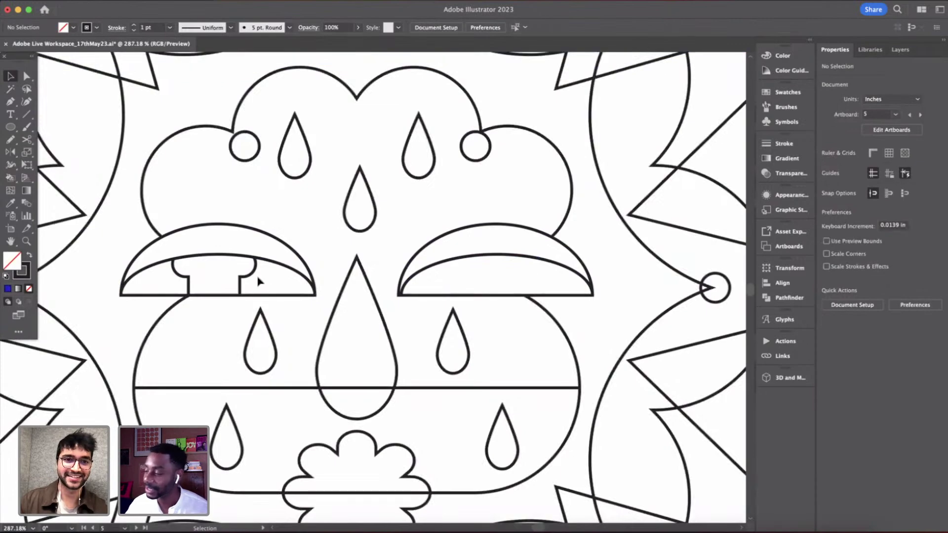
pyautogui.doubleClick(260, 284)
pyautogui.click(253, 274)
pyautogui.press('Delete')
pyautogui.scroll(-10, 252, 275)
pyautogui.doubleClick(518, 279)
# - Review the colored moon face against the colored sun, the outlined faces and the color palette
pyautogui.scroll(-5, 518, 279)
pyautogui.hscroll(-2, 518, 279)
pyautogui.scroll(6, 516, 277)
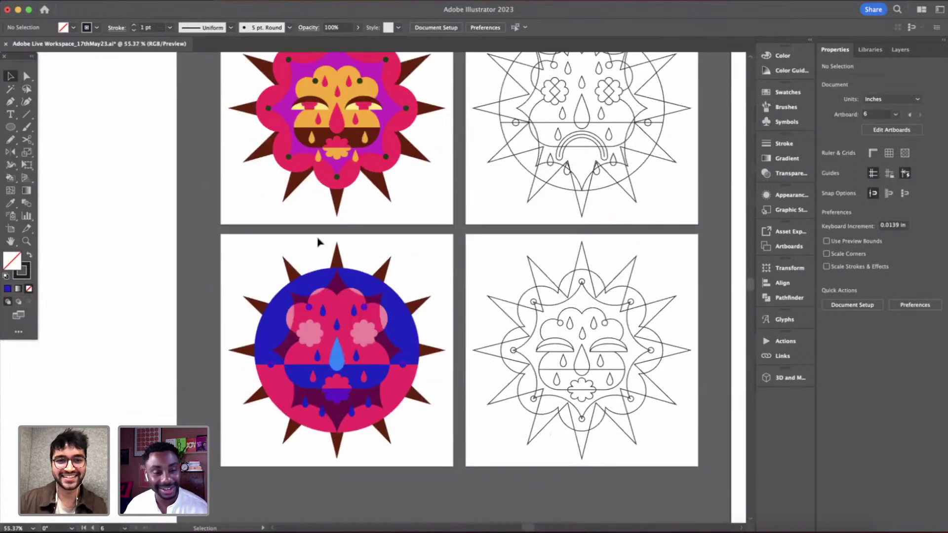
pyautogui.scroll(-4, 318, 242)
pyautogui.scroll(-3, 384, 429)
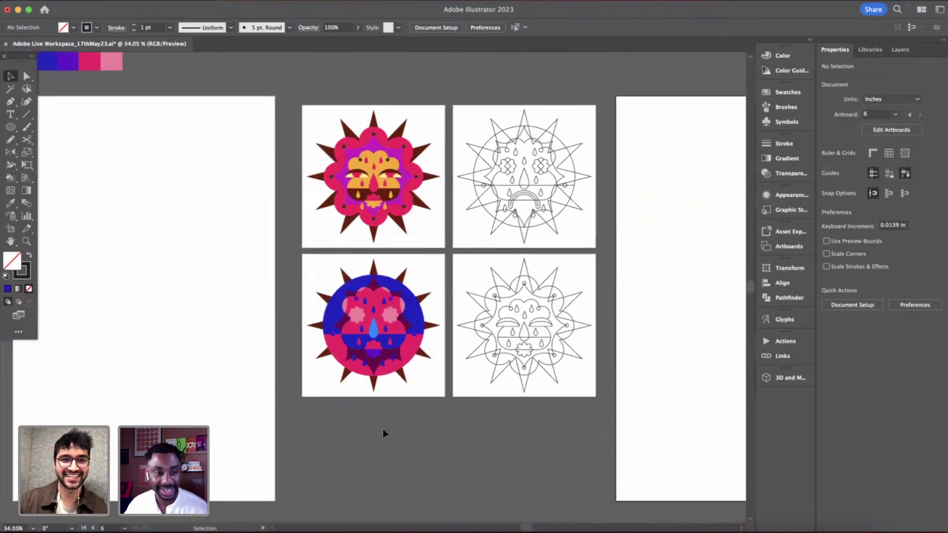
pyautogui.scroll(3, 512, 394)
pyautogui.click(430, 383)
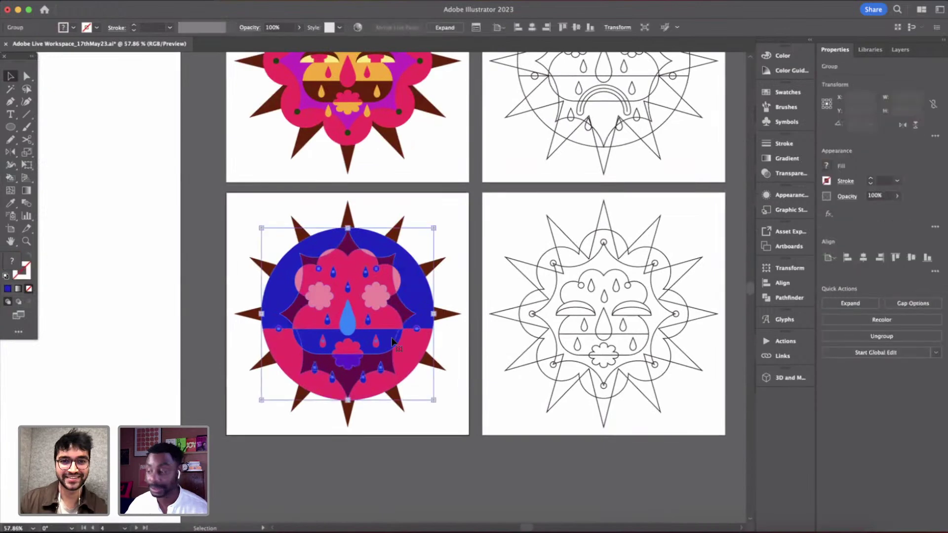
pyautogui.scroll(3, 434, 387)
pyautogui.moveTo(452, 425); pyautogui.dragTo(443, 417)
pyautogui.click(483, 440)
pyautogui.scroll(-5, 485, 277)
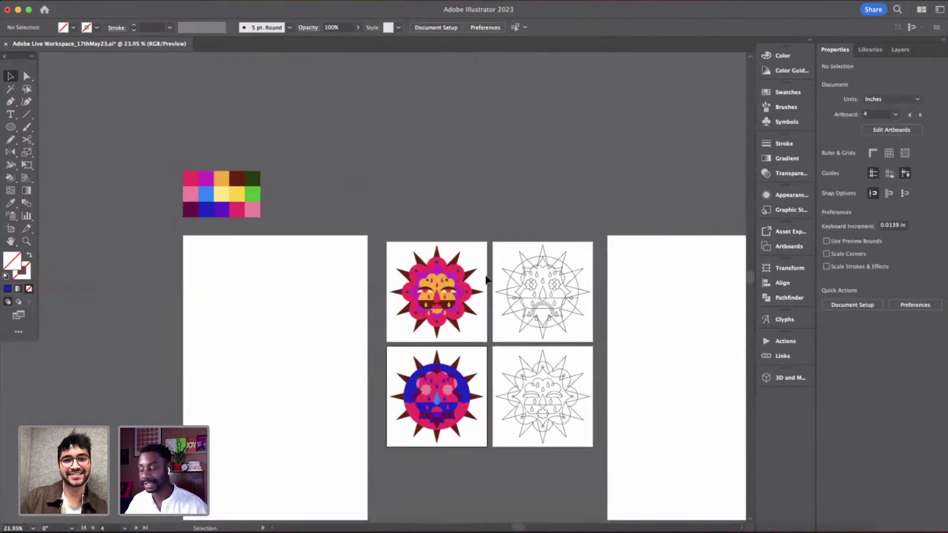
# - Examine the overall artboard layout and the outlined sun face with its emptied eyes
pyautogui.scroll(3, 485, 277)
pyautogui.scroll(-1, 486, 276)
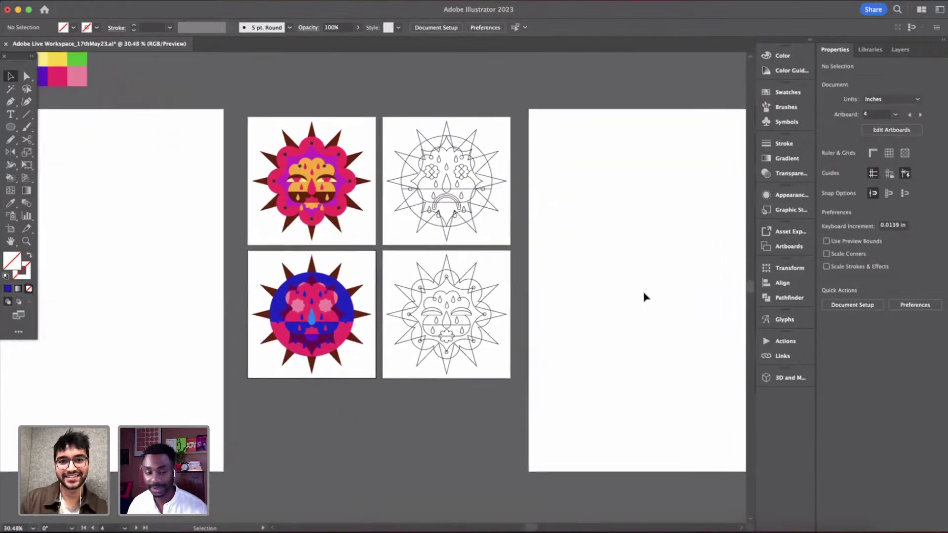
pyautogui.click(641, 291)
pyautogui.scroll(-1, 641, 292)
pyautogui.scroll(2, 578, 216)
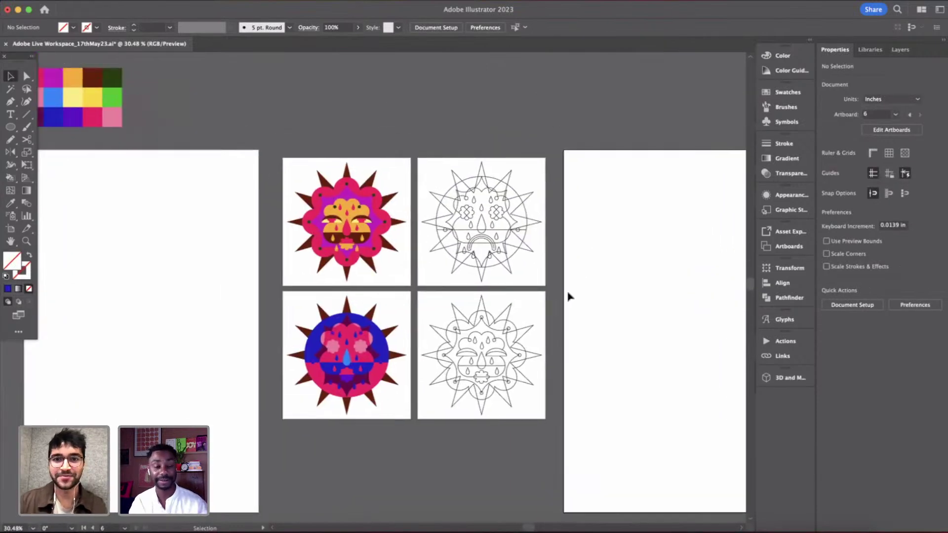
pyautogui.hscroll(-2, 421, 264)
pyautogui.click(325, 348)
pyautogui.hscroll(2, 611, 309)
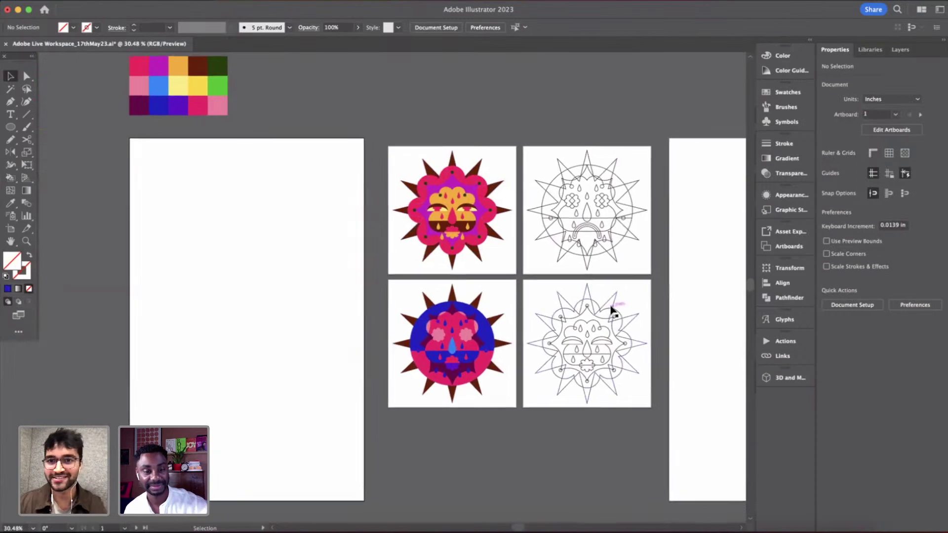
pyautogui.scroll(1, 611, 310)
pyautogui.scroll(4, 475, 346)
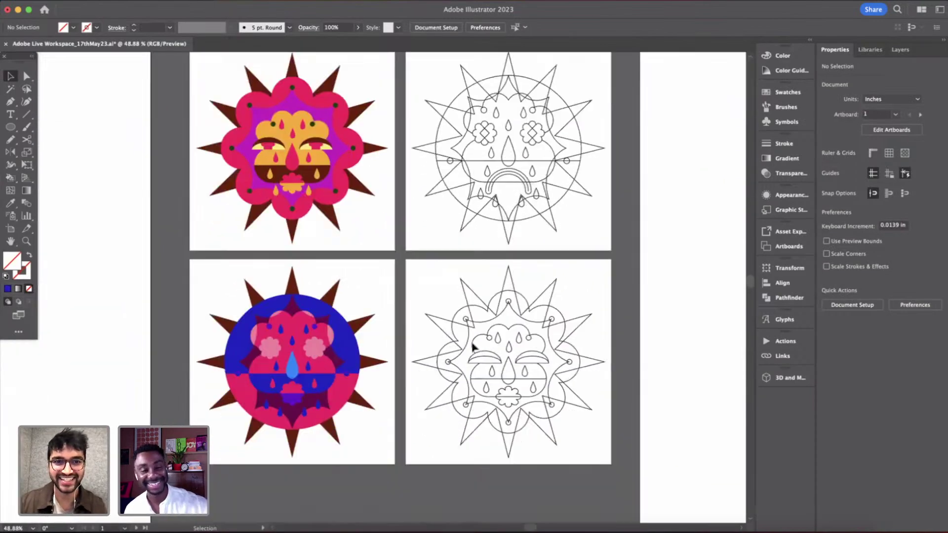
pyautogui.scroll(3, 608, 341)
pyautogui.scroll(-1, 607, 339)
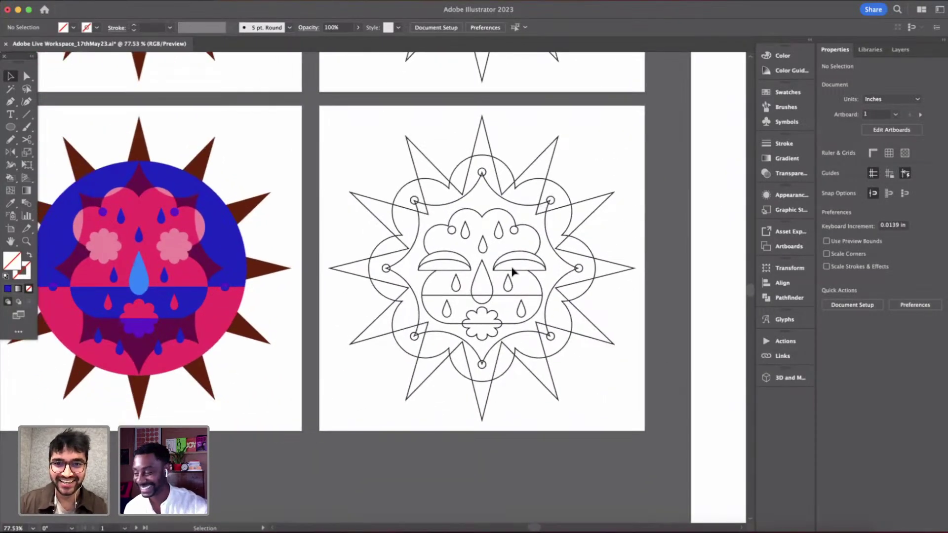
# - Examine the two colored faces, the outlined faces and the palette, focusing on the outlined frowning face
pyautogui.scroll(4, 510, 271)
pyautogui.scroll(-5, 489, 240)
pyautogui.scroll(1, 490, 228)
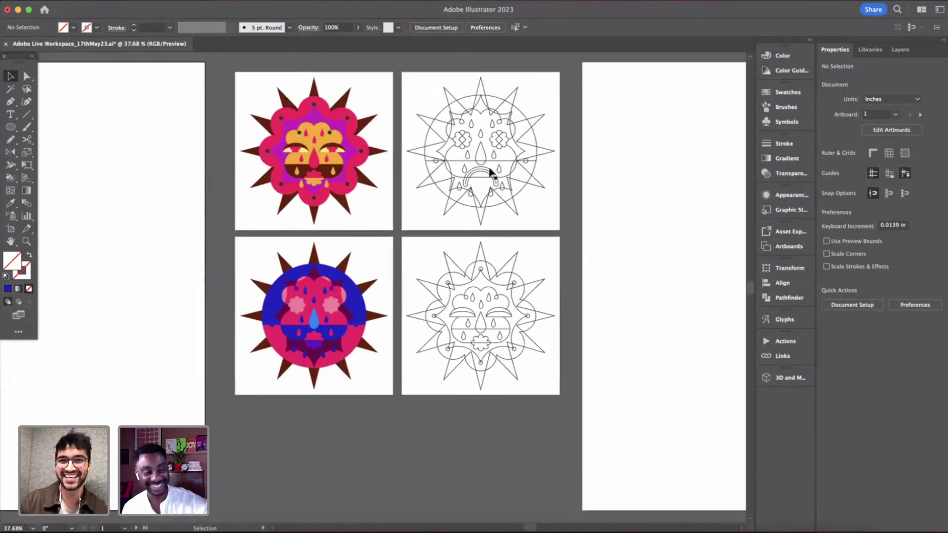
pyautogui.scroll(2, 514, 185)
pyautogui.hscroll(-2, 515, 186)
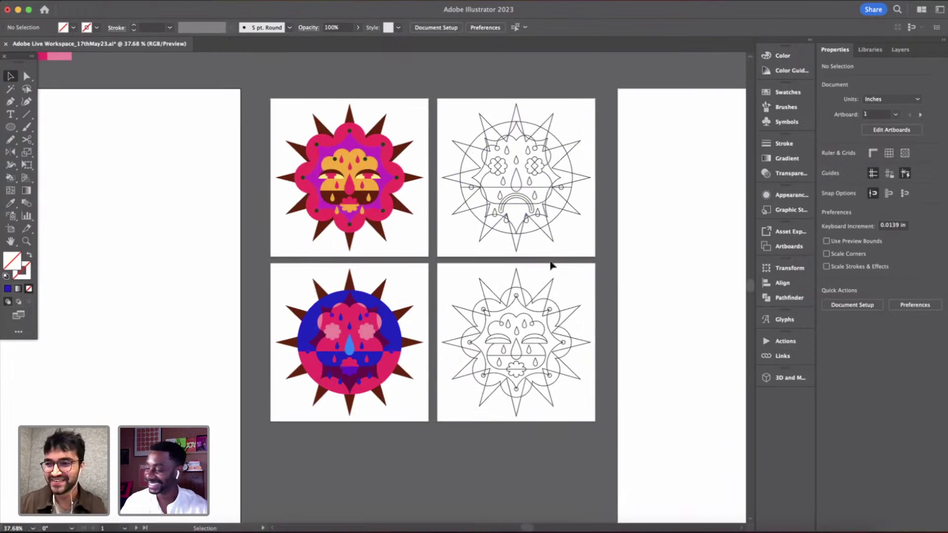
pyautogui.scroll(1, 218, 197)
pyautogui.click(551, 338)
pyautogui.scroll(-3, 551, 338)
pyautogui.hscroll(3, 551, 316)
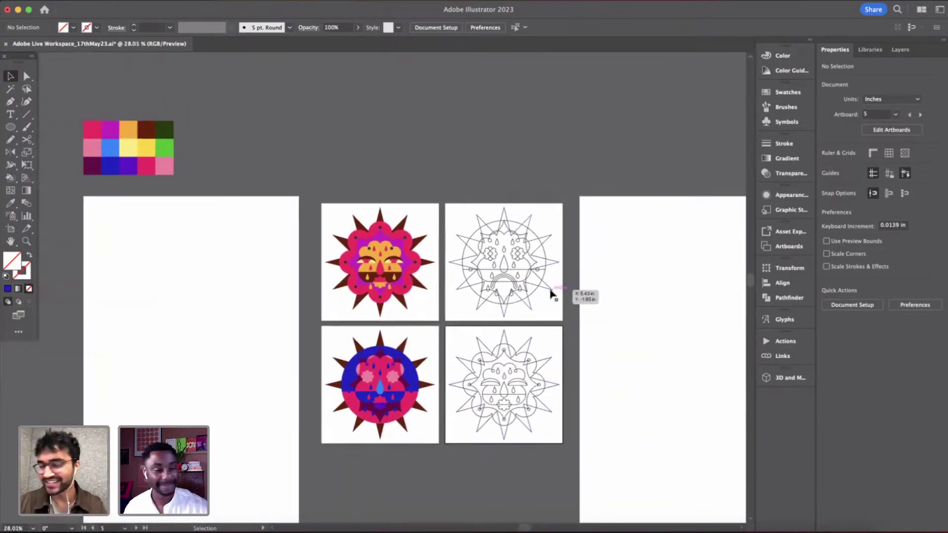
pyautogui.scroll(3, 551, 292)
pyautogui.scroll(3, 572, 239)
pyautogui.scroll(-3, 571, 239)
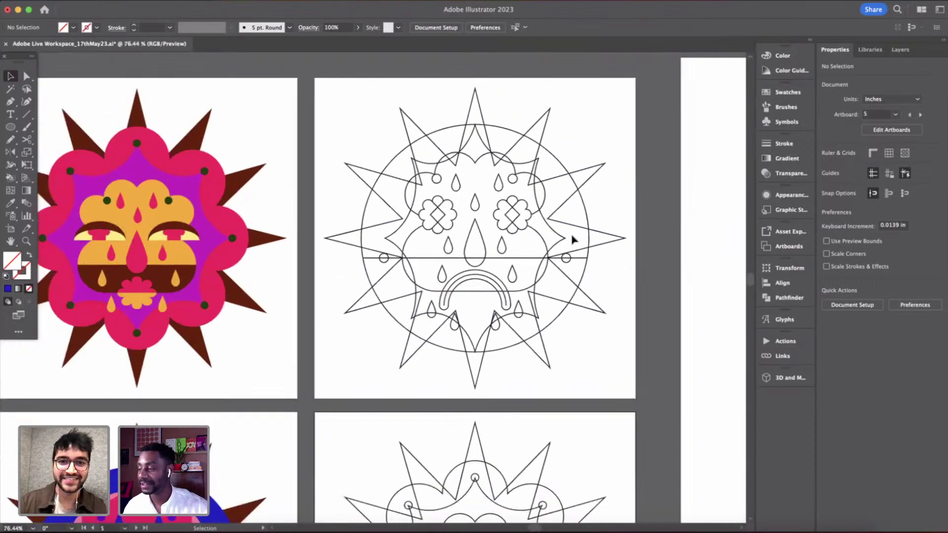
pyautogui.scroll(3, 572, 239)
pyautogui.scroll(2, 573, 239)
pyautogui.scroll(-5, 573, 240)
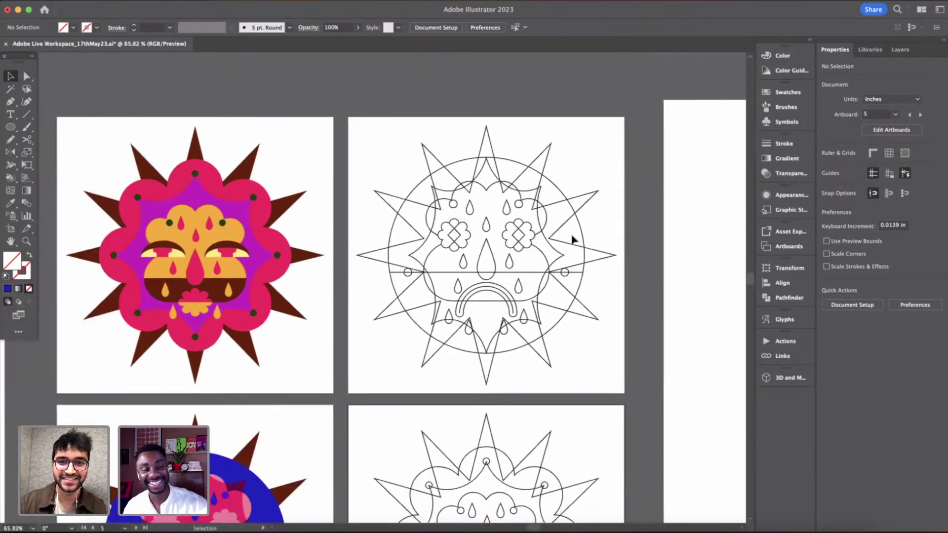
# - Try coloring the outlined frowning face's ray burst with the brown of the moon face's rays
pyautogui.click(611, 259)
pyautogui.scroll(-2, 547, 305)
pyautogui.hscroll(-1, 547, 305)
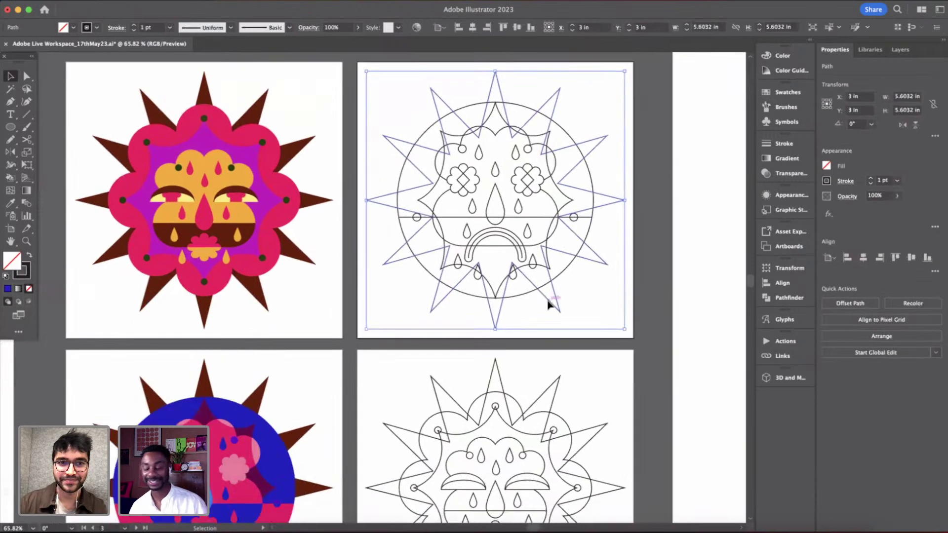
pyautogui.press('i')
pyautogui.click(294, 426)
pyautogui.scroll(2, 633, 315)
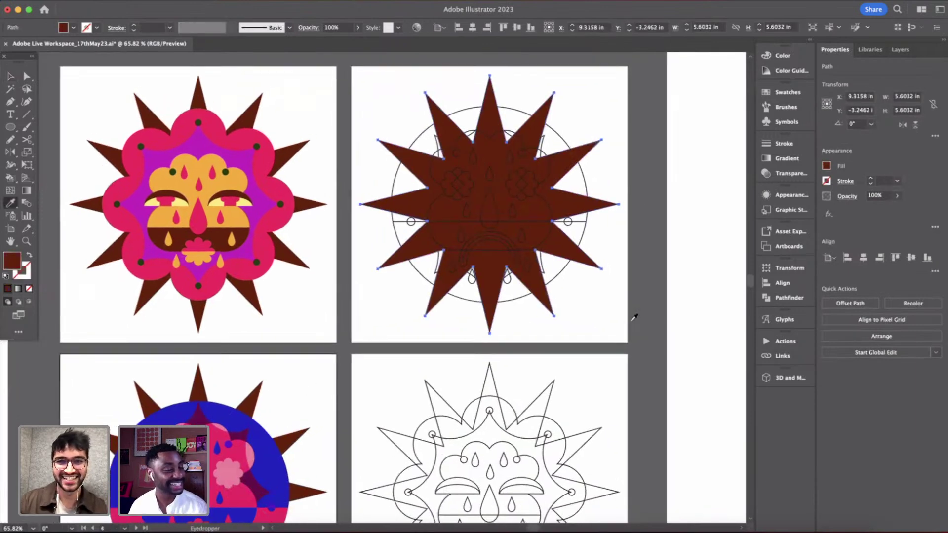
pyautogui.hscroll(1, 634, 317)
pyautogui.hotkey('ctrl', 'z')
pyautogui.press('v')
pyautogui.moveTo(361, 117); pyautogui.dragTo(592, 318)
pyautogui.keyDown('shift'); pyautogui.click(576, 300); pyautogui.keyUp('shift')
pyautogui.scroll(3, 670, 307)
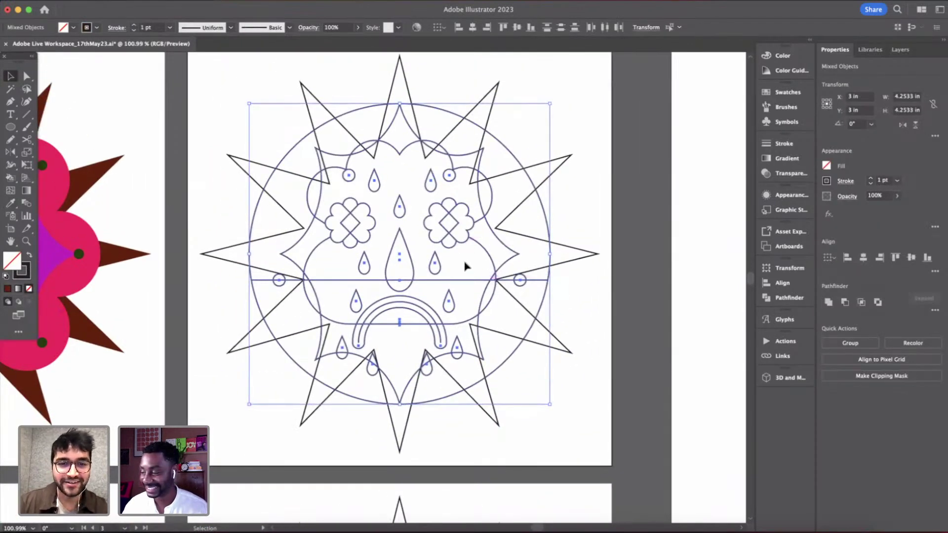
pyautogui.scroll(-3, 466, 264)
pyautogui.scroll(3, 363, 278)
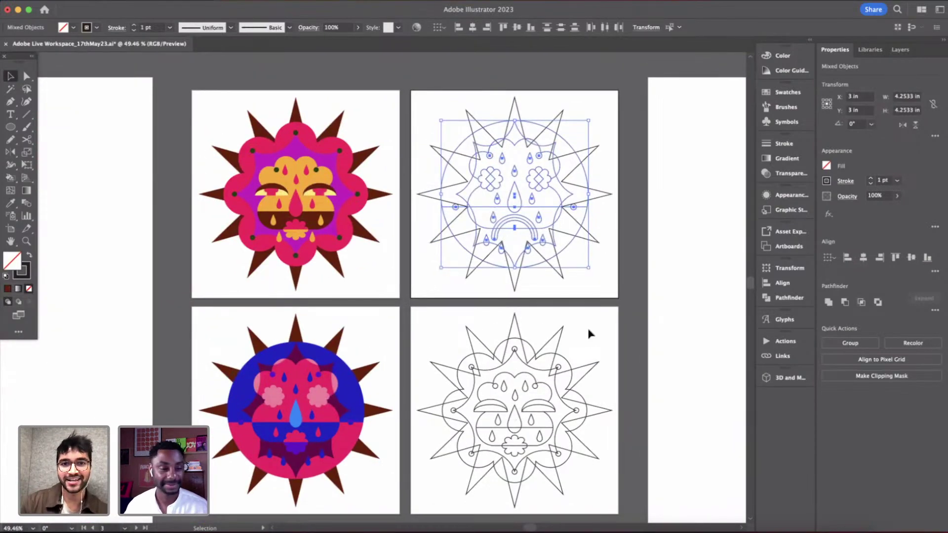
pyautogui.scroll(-2, 590, 335)
pyautogui.scroll(-3, 590, 334)
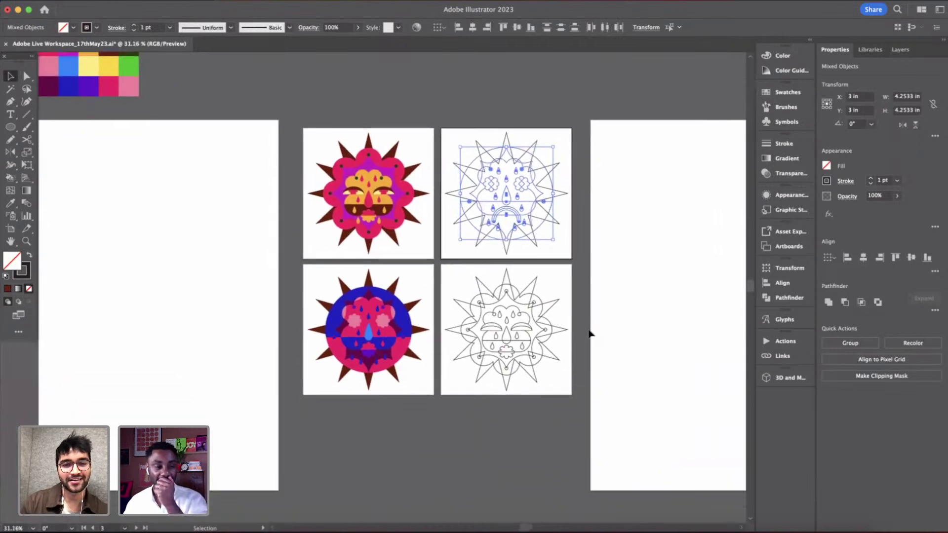
pyautogui.hscroll(-2, 421, 250)
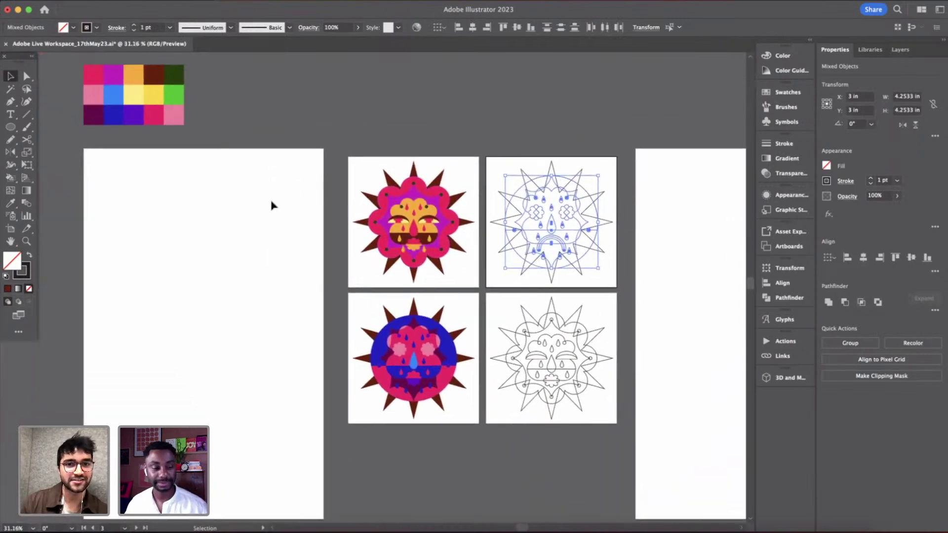
pyautogui.click(260, 254)
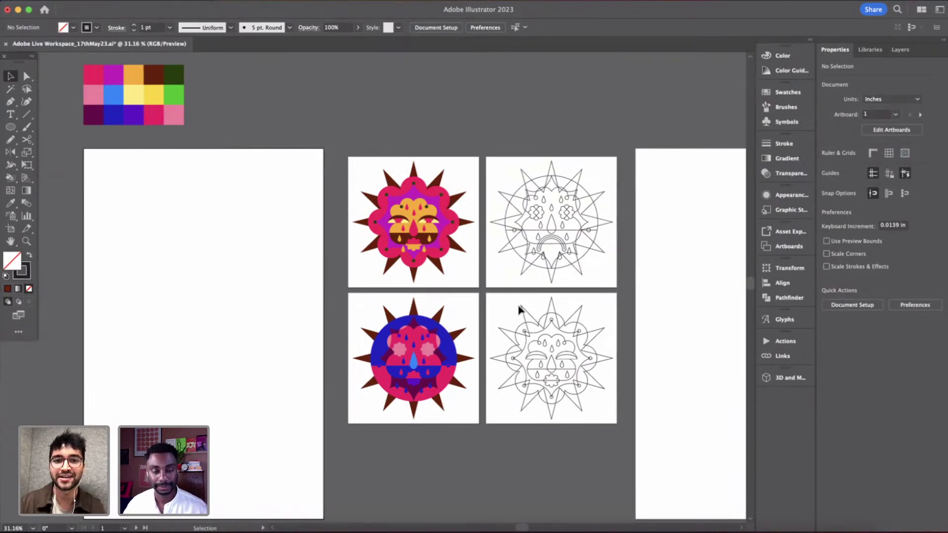
# - Turn all shapes of the outlined frowning face except the ray burst into a Live Paint group
pyautogui.scroll(2, 658, 344)
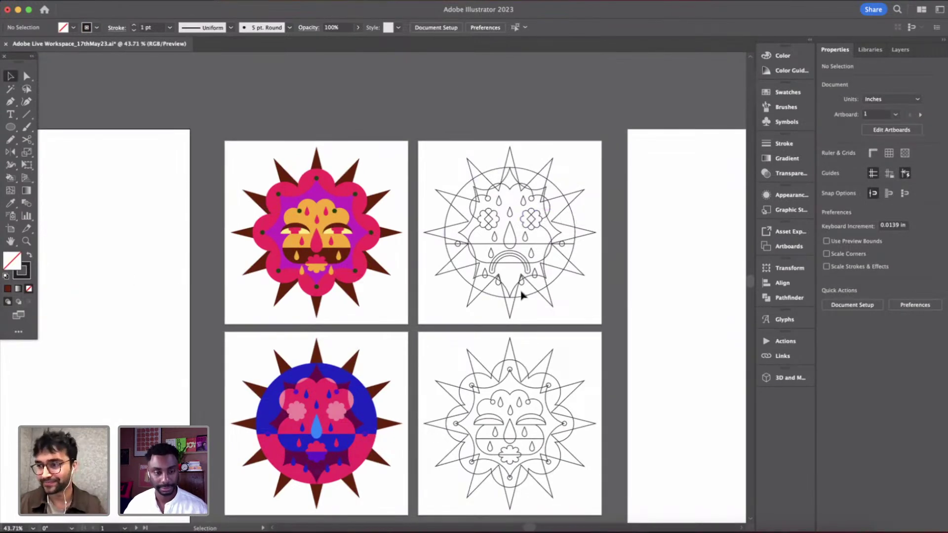
pyautogui.scroll(5, 522, 295)
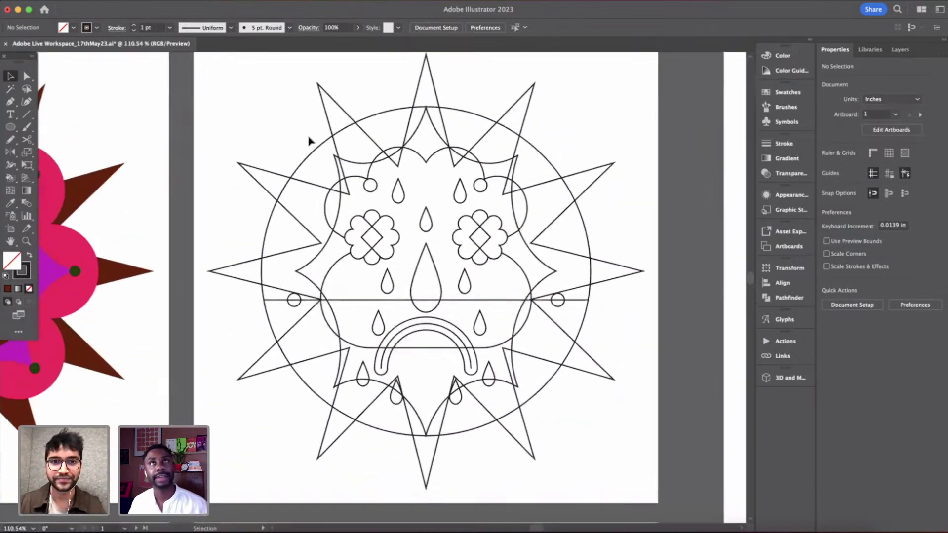
pyautogui.moveTo(265, 105); pyautogui.dragTo(635, 452)
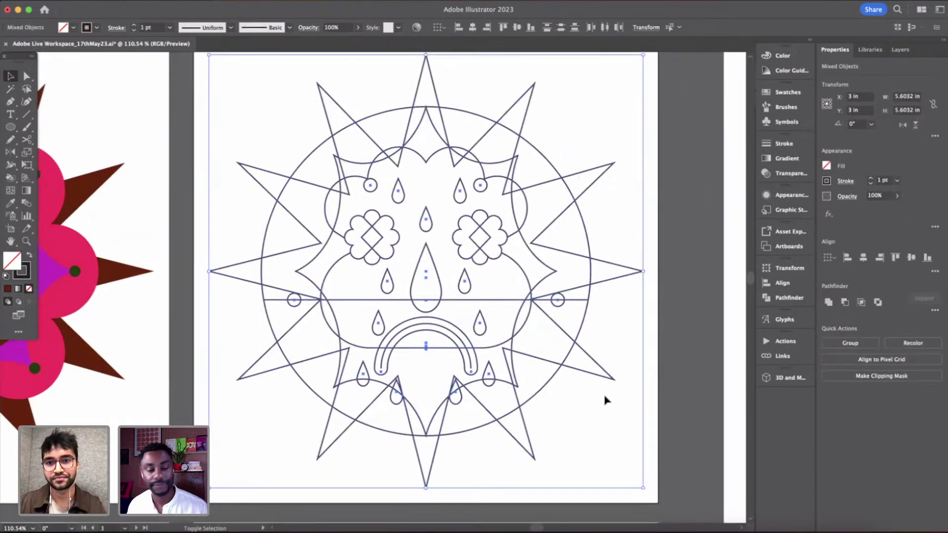
pyautogui.press('k')
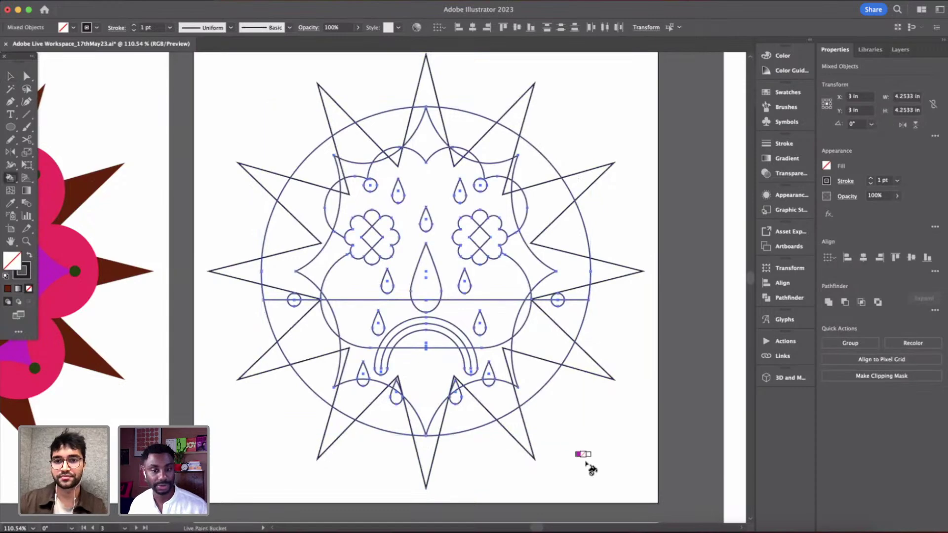
pyautogui.click(573, 306)
pyautogui.scroll(-5, 572, 311)
pyautogui.press('v')
pyautogui.click(654, 317)
# - Fill the upper circle areas on both sides of the frowning face with the palette's light blue
pyautogui.scroll(-4, 654, 318)
pyautogui.scroll(3, 655, 317)
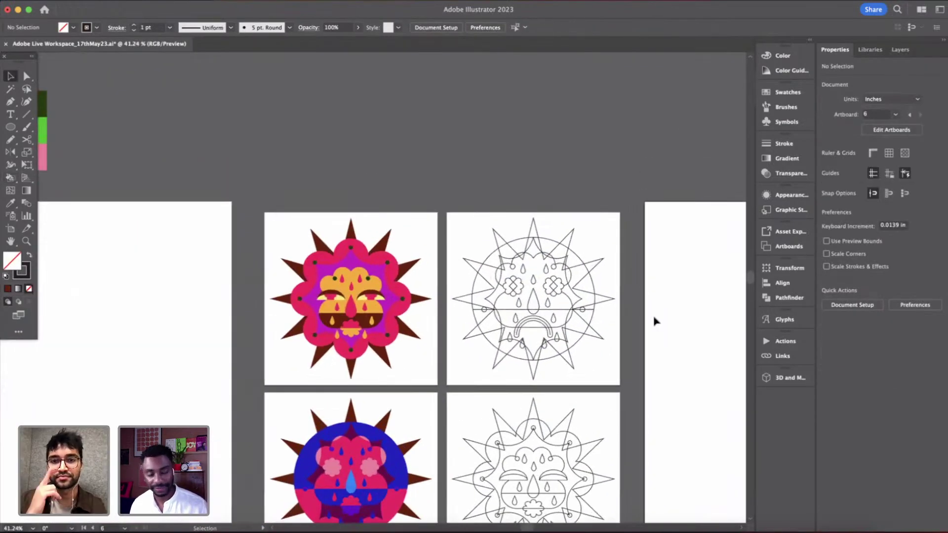
pyautogui.scroll(-3, 655, 344)
pyautogui.scroll(2, 656, 343)
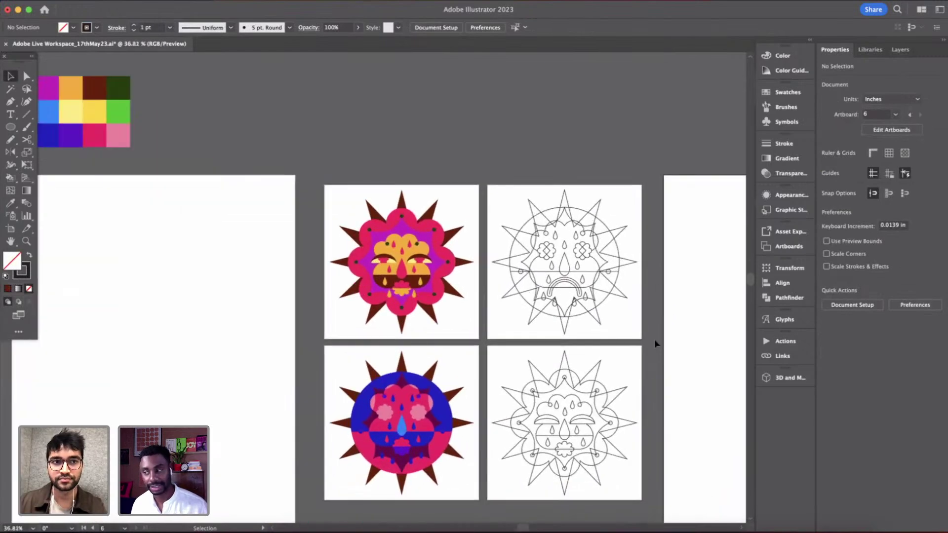
pyautogui.press('i')
pyautogui.click(96, 129)
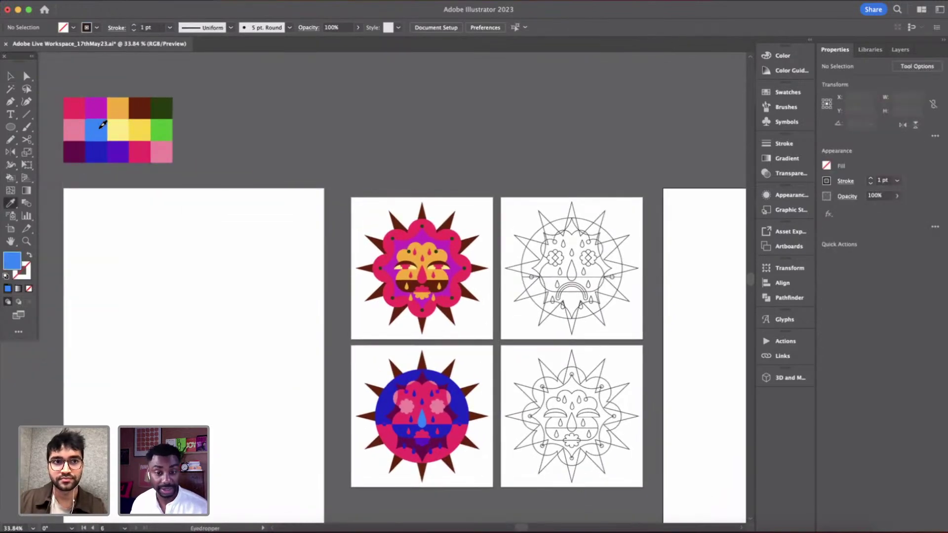
pyautogui.press('k')
pyautogui.scroll(5, 603, 232)
pyautogui.click(629, 277)
pyautogui.scroll(-3, 626, 274)
pyautogui.click(543, 240)
pyautogui.scroll(-3, 543, 240)
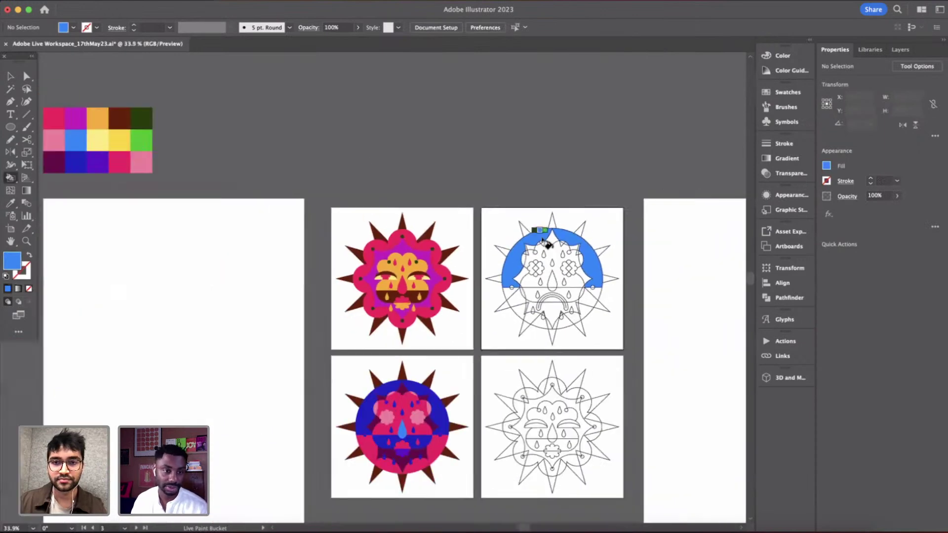
# - Fill the lower circle areas on both sides of the frowning face with the palette's purple
pyautogui.hscroll(-2, 547, 244)
pyautogui.press('i')
pyautogui.click(121, 163)
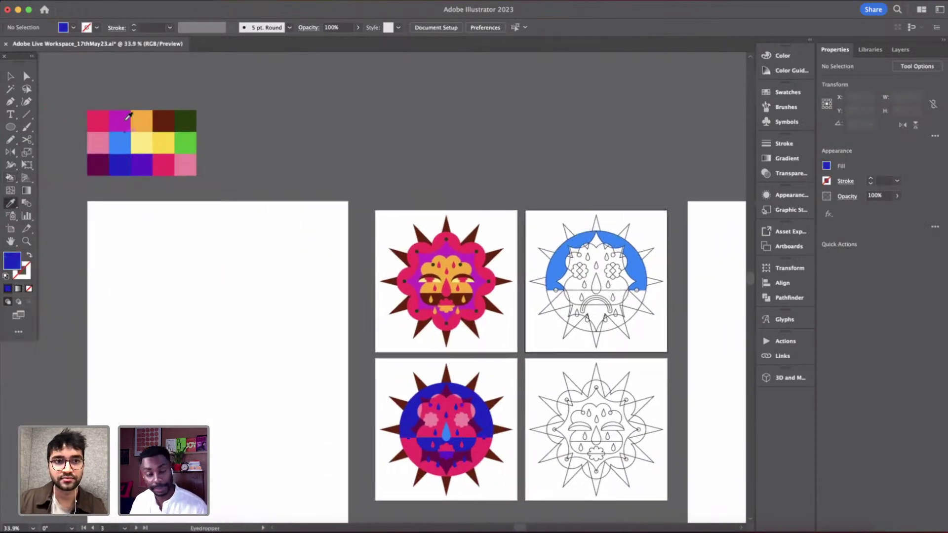
pyautogui.click(127, 119)
pyautogui.press('k')
pyautogui.scroll(5, 666, 375)
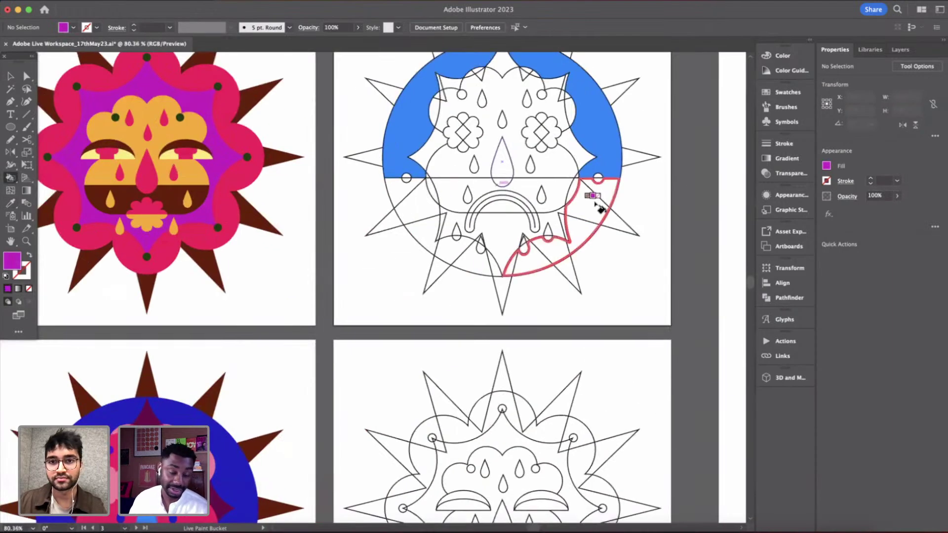
pyautogui.click(598, 206)
pyautogui.click(432, 230)
pyautogui.scroll(-4, 435, 237)
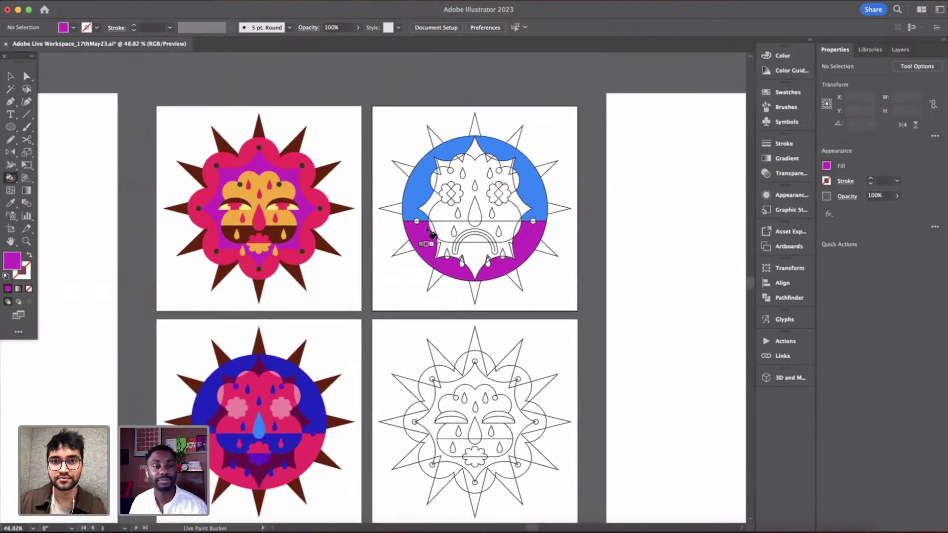
# - Fill both lower circle areas of the frowning face with the crimson pink sampled from the colored sun face
pyautogui.scroll(4, 351, 254)
pyautogui.press('i')
pyautogui.click(258, 209)
pyautogui.press('k')
pyautogui.click(422, 264)
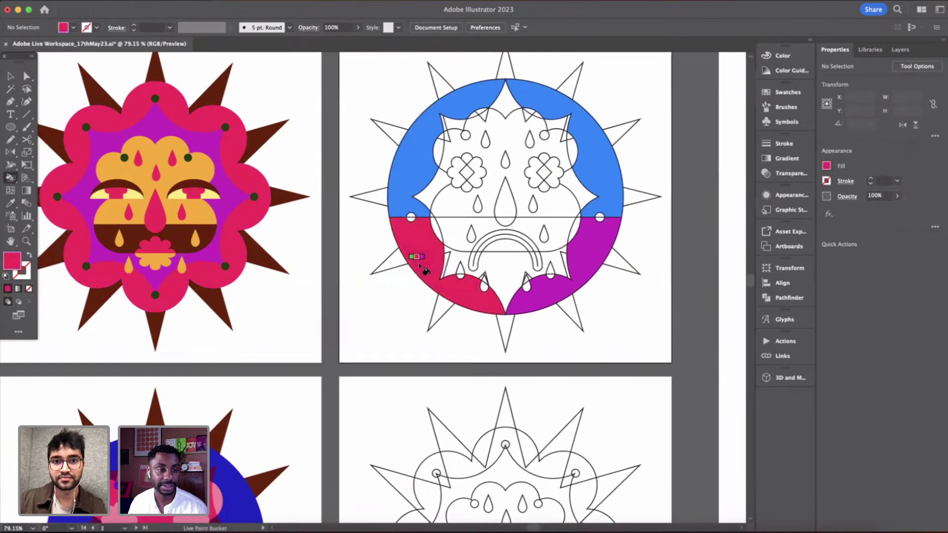
pyautogui.click(588, 256)
pyautogui.scroll(-5, 432, 378)
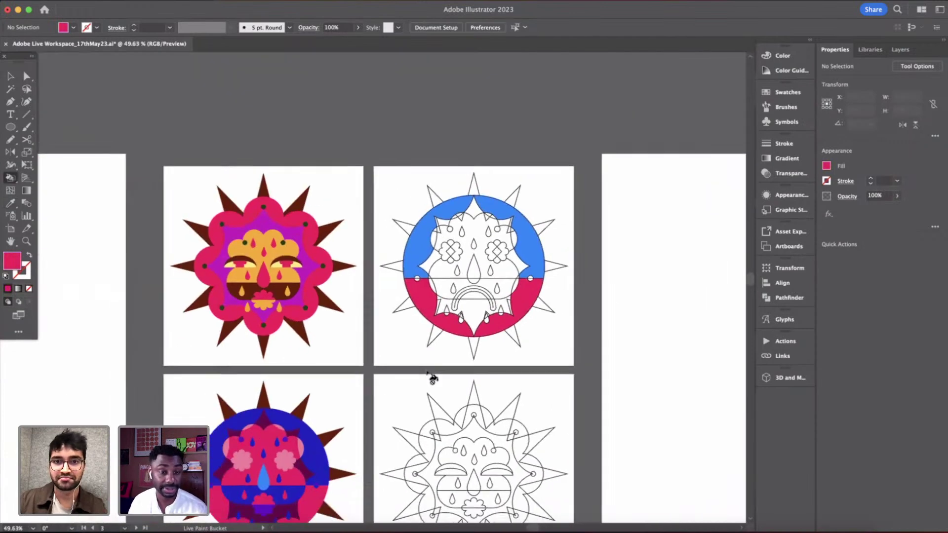
pyautogui.hscroll(-5, 433, 379)
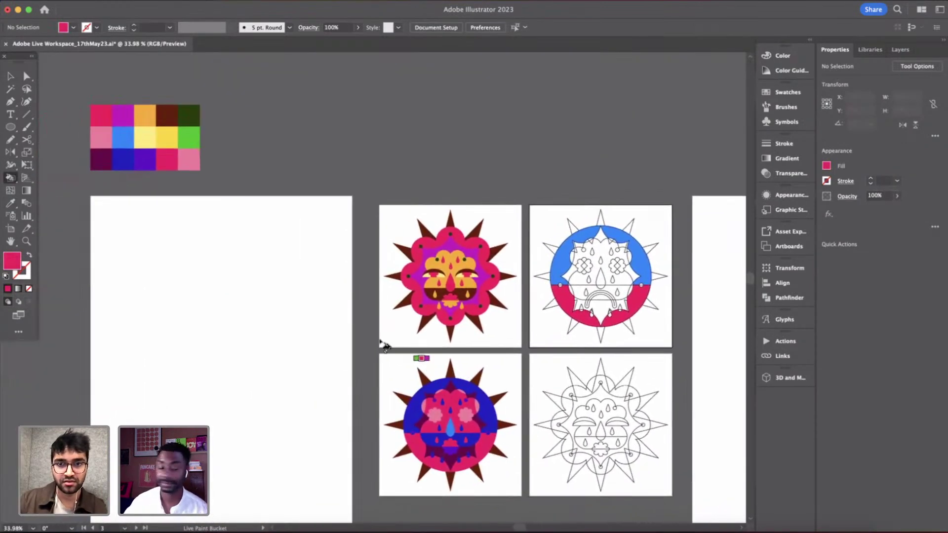
pyautogui.press('i')
pyautogui.click(149, 113)
pyautogui.press('k')
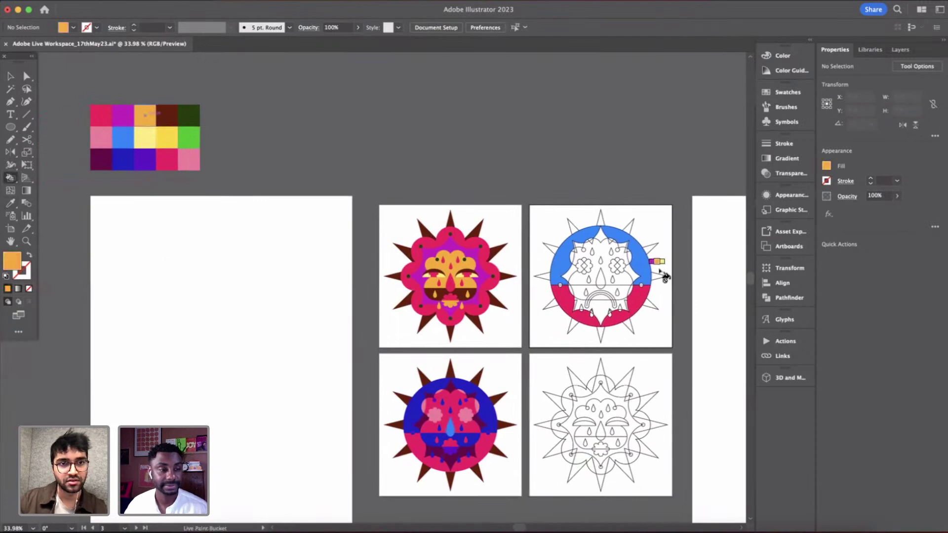
pyautogui.scroll(6, 610, 336)
pyautogui.scroll(-4, 616, 347)
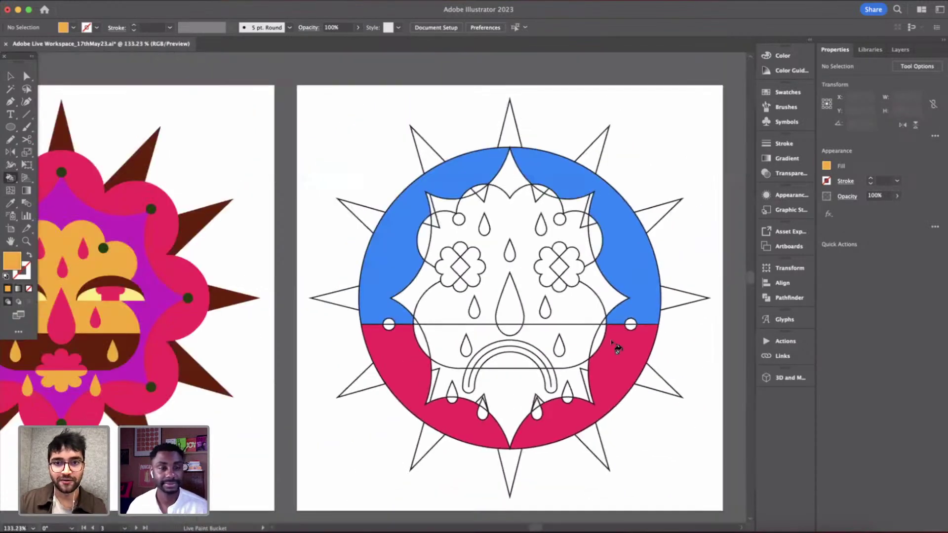
pyautogui.scroll(2, 615, 297)
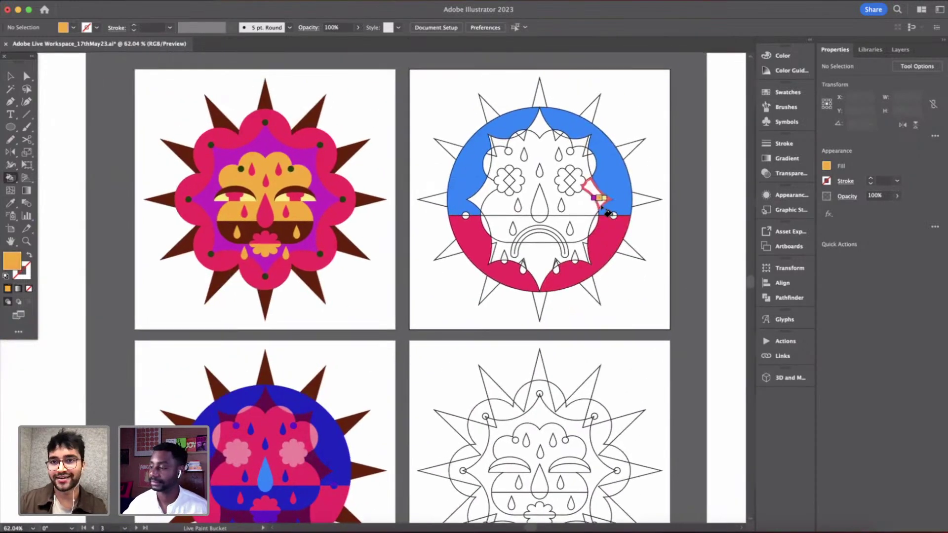
pyautogui.scroll(-3, 603, 243)
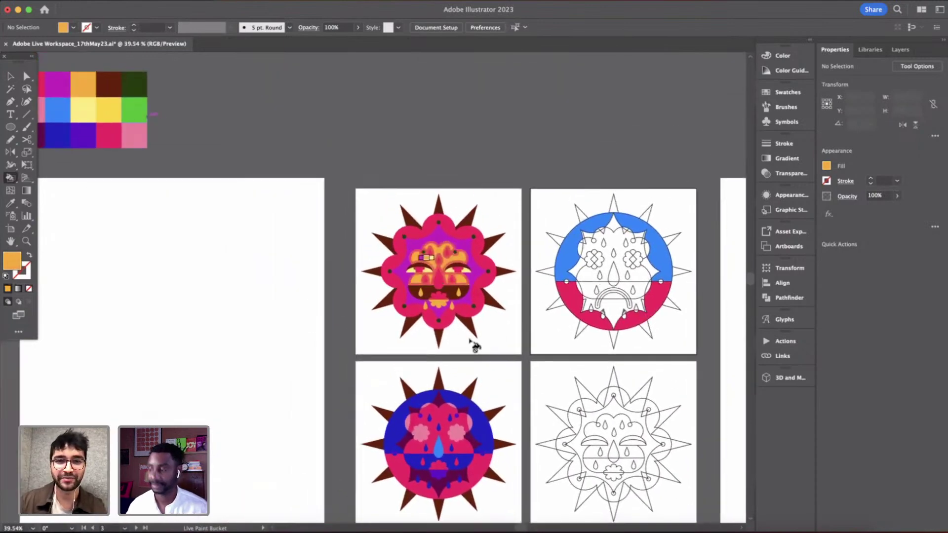
# - Recolor the lower half of the moon face's flower mouth with the dark blue sampled from its upper circle
pyautogui.press('v')
pyautogui.scroll(1, 508, 328)
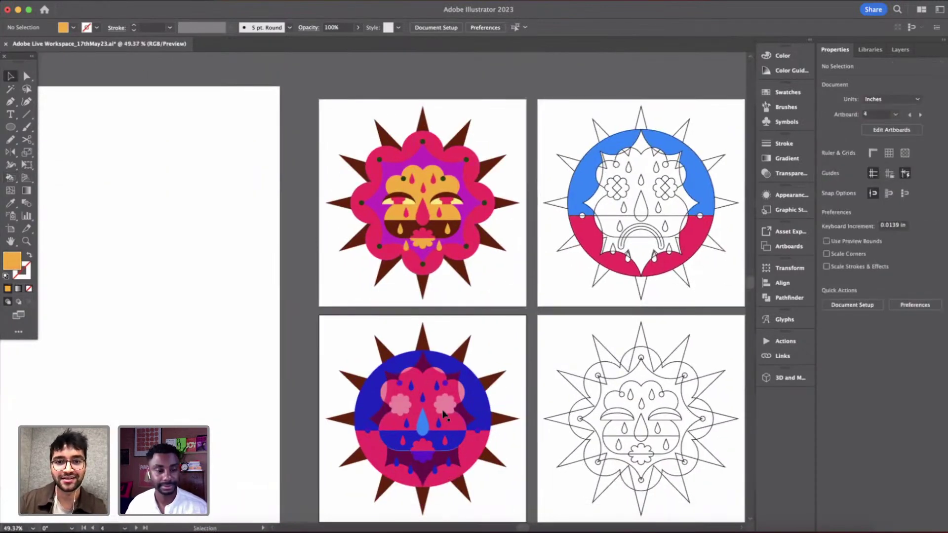
pyautogui.scroll(-1, 522, 290)
pyautogui.scroll(-2, 522, 290)
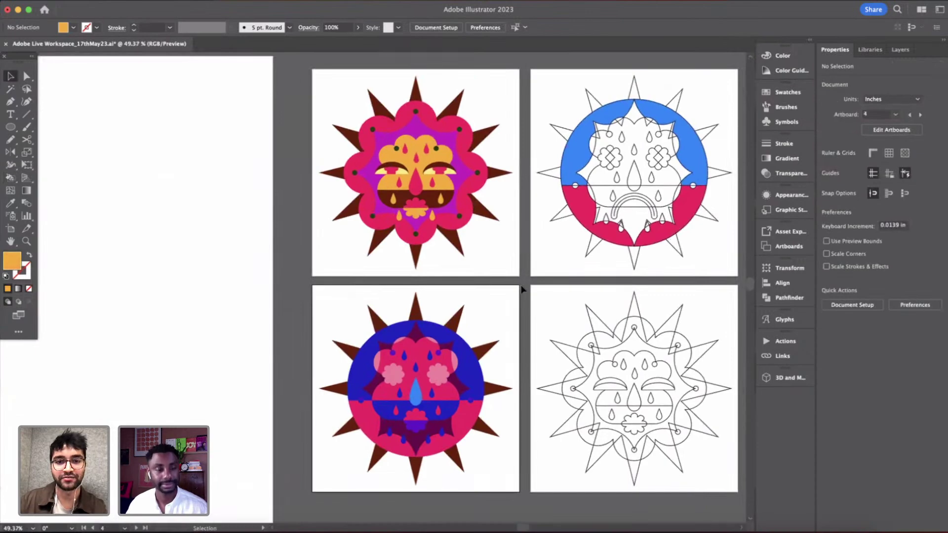
pyautogui.scroll(3, 415, 429)
pyautogui.scroll(-4, 415, 429)
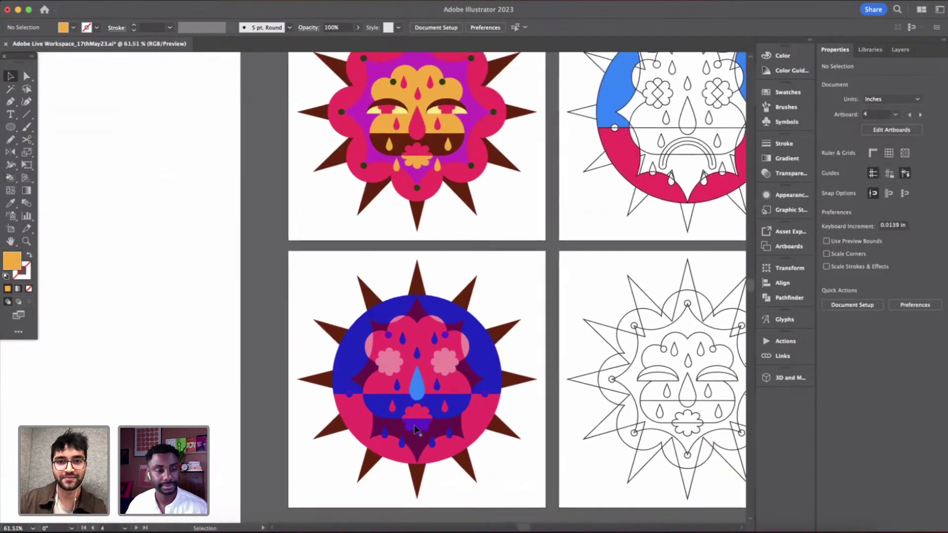
pyautogui.press('k')
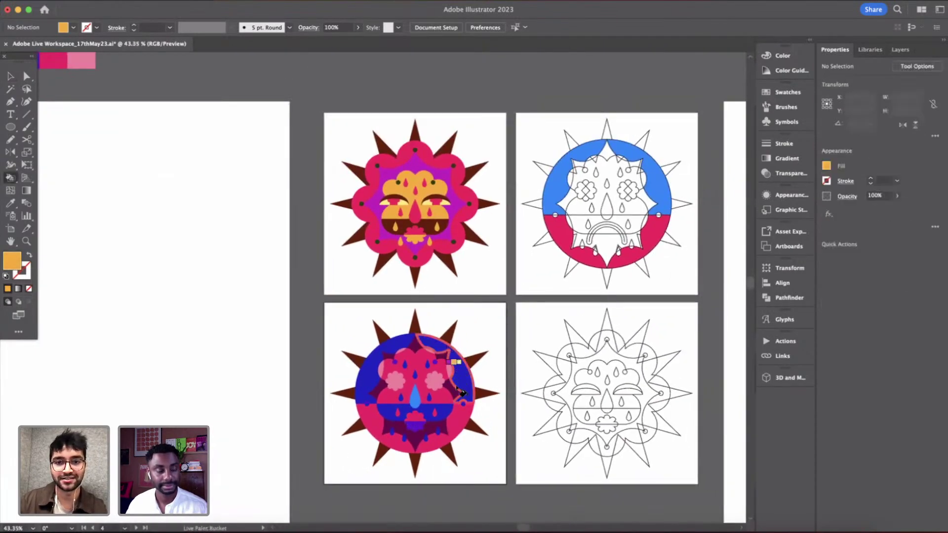
pyautogui.keyDown('alt'); pyautogui.click(469, 387); pyautogui.keyUp('alt')
pyautogui.click(424, 430)
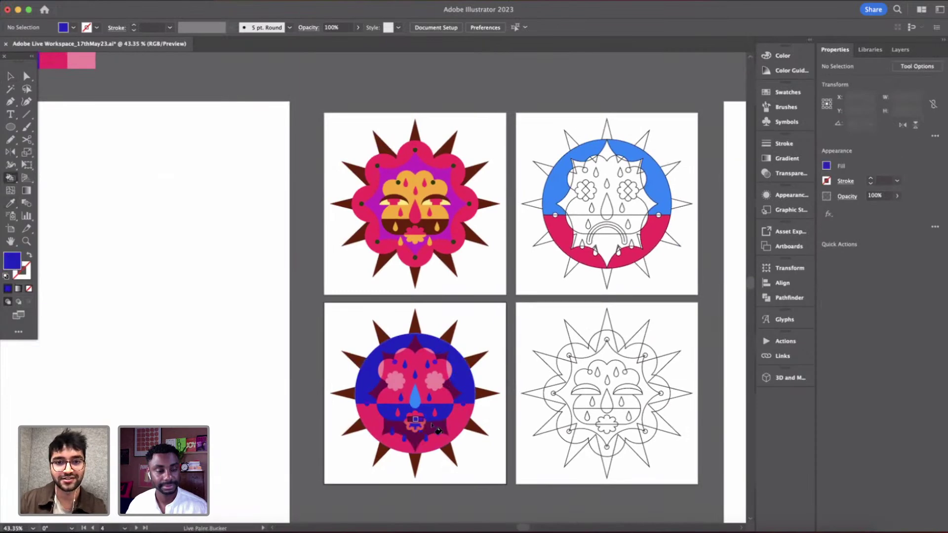
# - Compare the colored sun and moon faces with the partly filled frowning face
pyautogui.scroll(5, 499, 364)
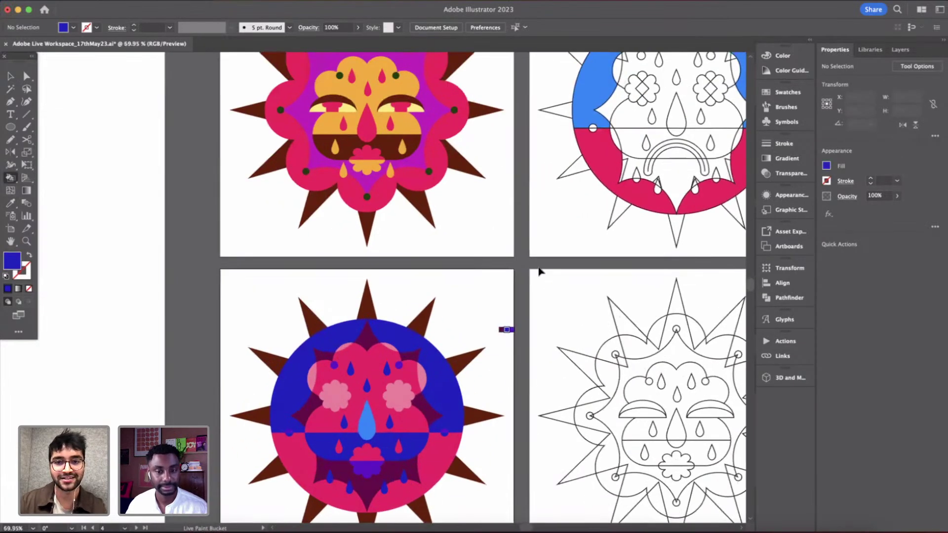
pyautogui.press('v')
pyautogui.scroll(-5, 539, 271)
pyautogui.scroll(2, 541, 272)
pyautogui.hscroll(2, 540, 271)
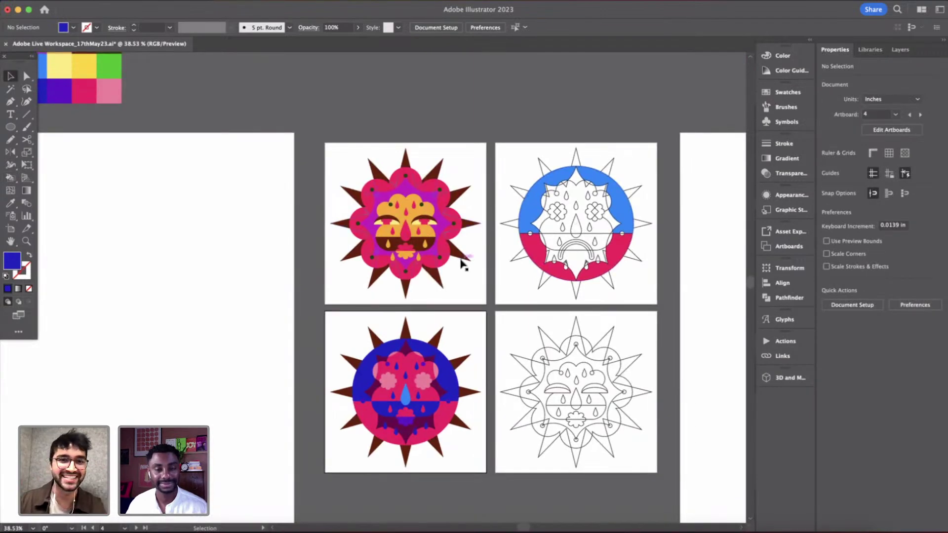
pyautogui.scroll(3, 534, 241)
pyautogui.scroll(1, 467, 282)
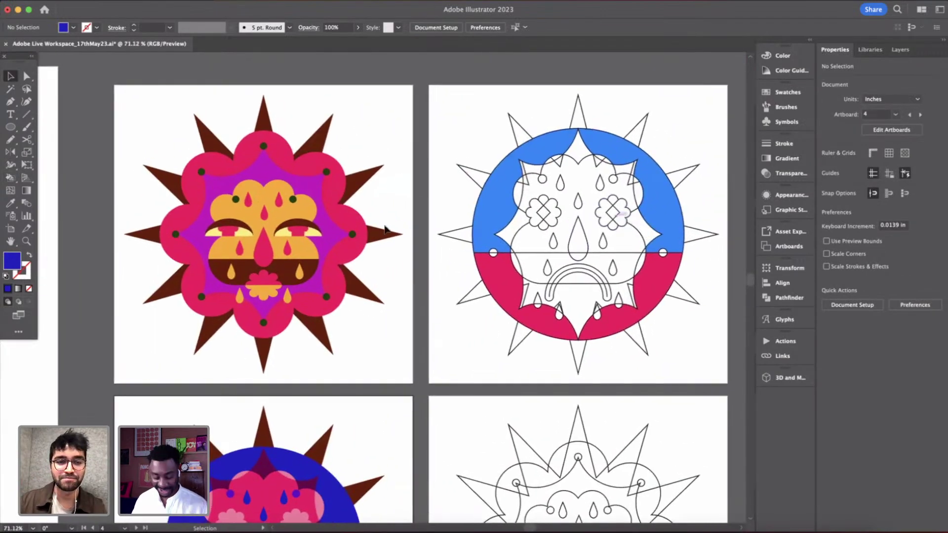
pyautogui.hscroll(1, 467, 283)
pyautogui.scroll(1, 467, 283)
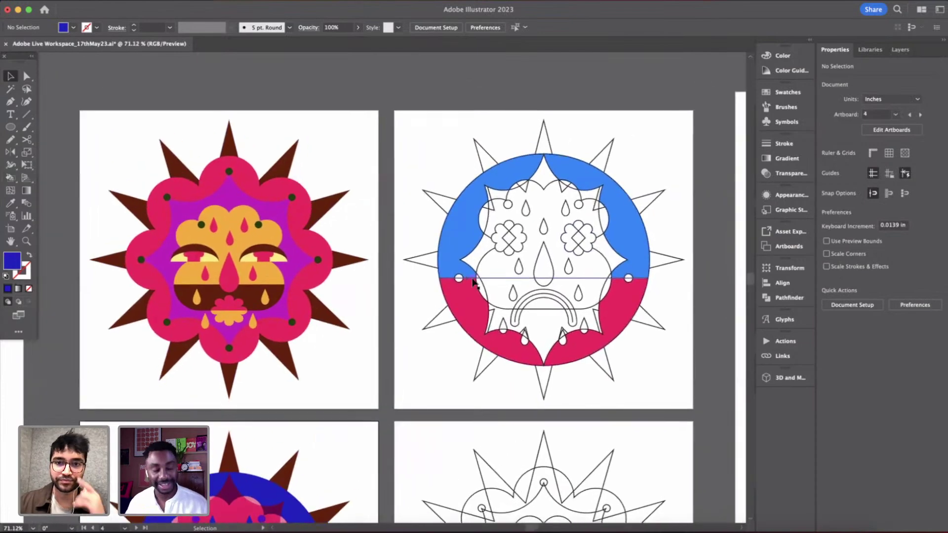
pyautogui.scroll(1, 535, 279)
pyautogui.hscroll(2, 534, 279)
# - Move the color palette to the empty canvas area directly above the four face artboards
pyautogui.keyDown('alt'); pyautogui.scroll(-6, 666, 284); pyautogui.keyUp('alt')
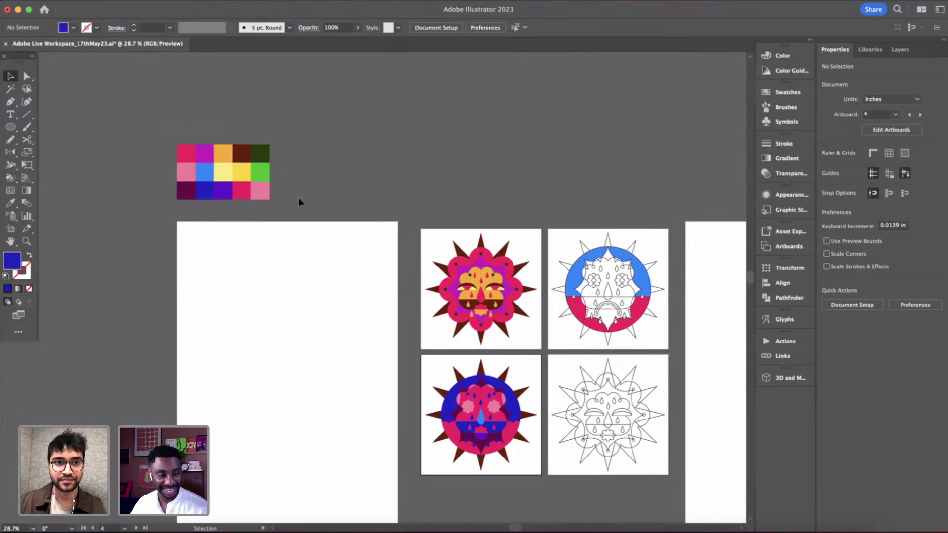
pyautogui.moveTo(237, 175); pyautogui.dragTo(559, 197)
pyautogui.keyDown('alt'); pyautogui.scroll(4, 668, 265); pyautogui.keyUp('alt')
pyautogui.click(699, 285)
pyautogui.keyDown('alt'); pyautogui.scroll(1, 624, 313); pyautogui.keyUp('alt')
pyautogui.scroll(-1, 624, 316)
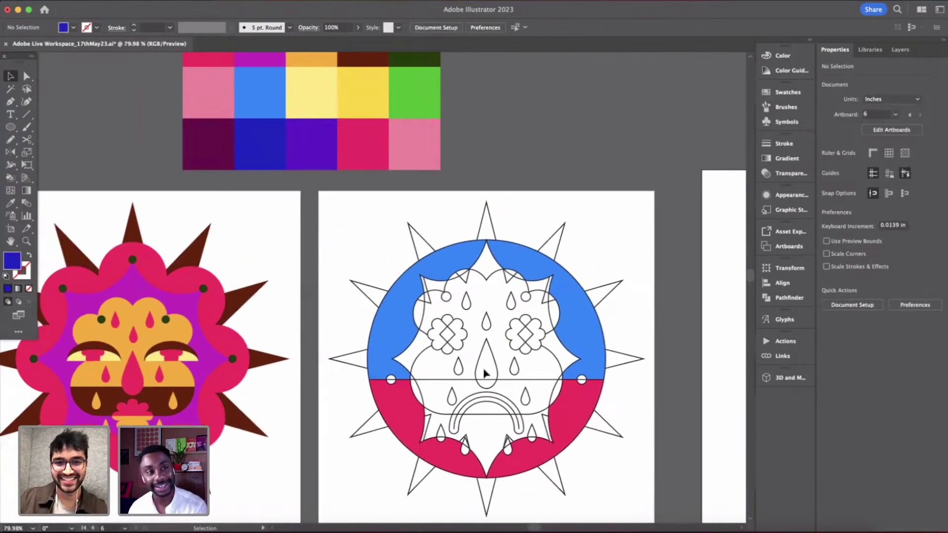
# - Fill the upper half of the frowning face's cloud-shaped head with the orange sampled from the colored sun face
pyautogui.press('i')
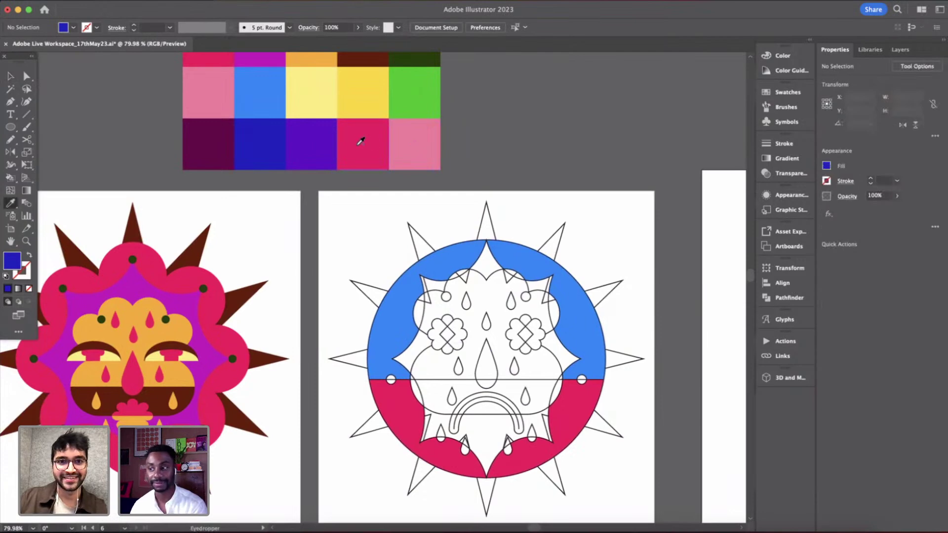
pyautogui.press('k')
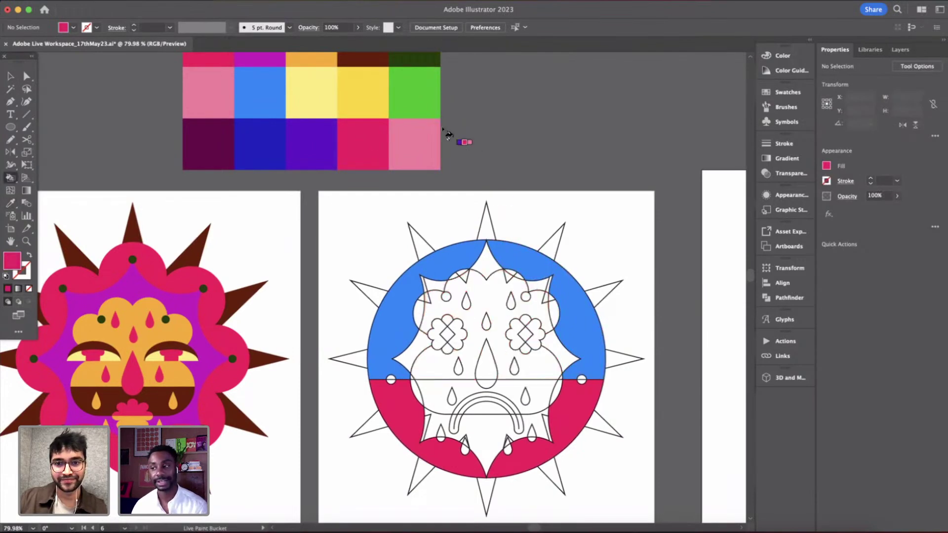
pyautogui.click(183, 338)
pyautogui.press('k')
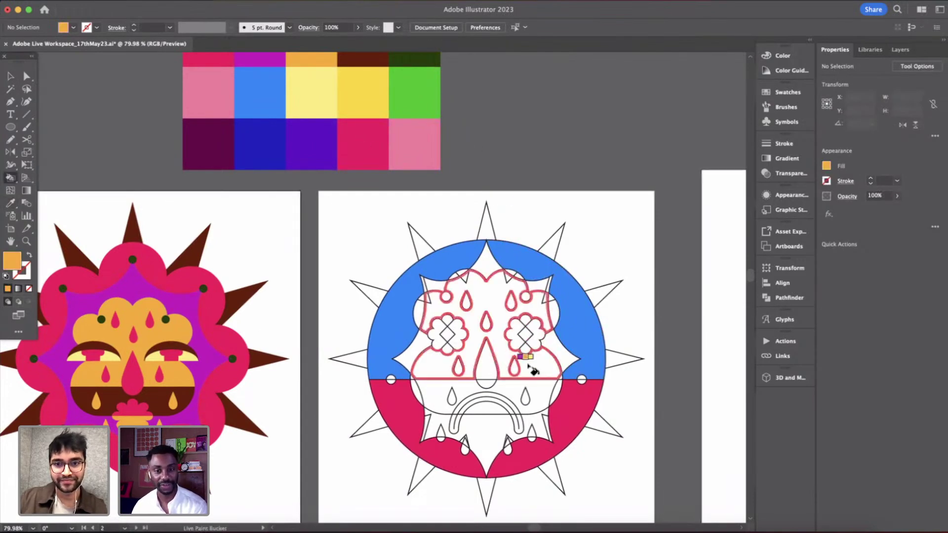
pyautogui.click(531, 366)
pyautogui.scroll(2, 462, 198)
pyautogui.press('i')
pyautogui.click(428, 140)
pyautogui.press('k')
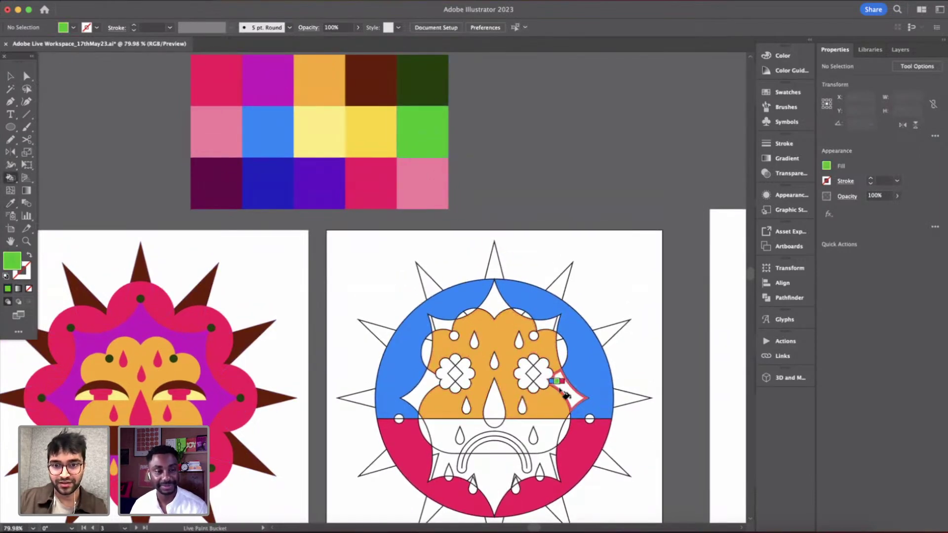
# - Fill the pointed star areas around and below the frowning face's head with the palette's dark green
pyautogui.press('i')
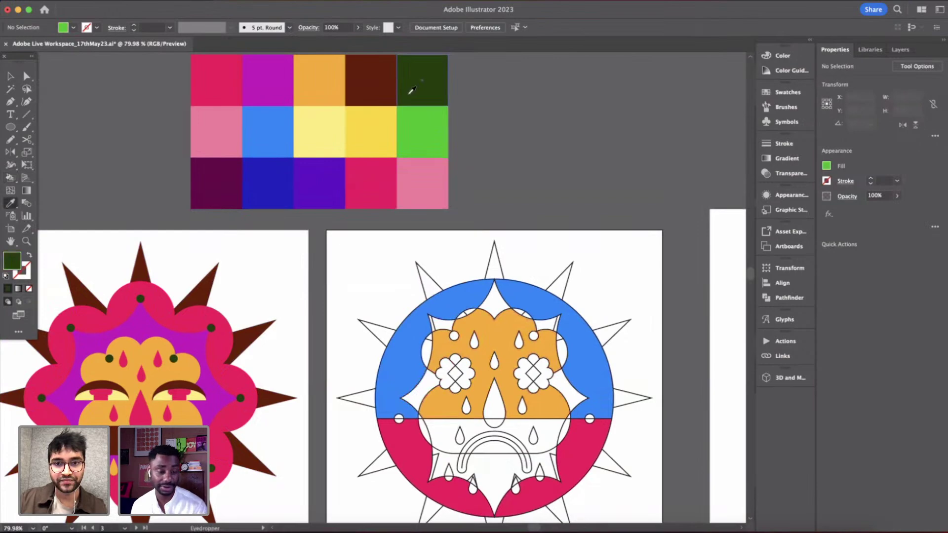
pyautogui.press('k')
pyautogui.scroll(-5, 588, 341)
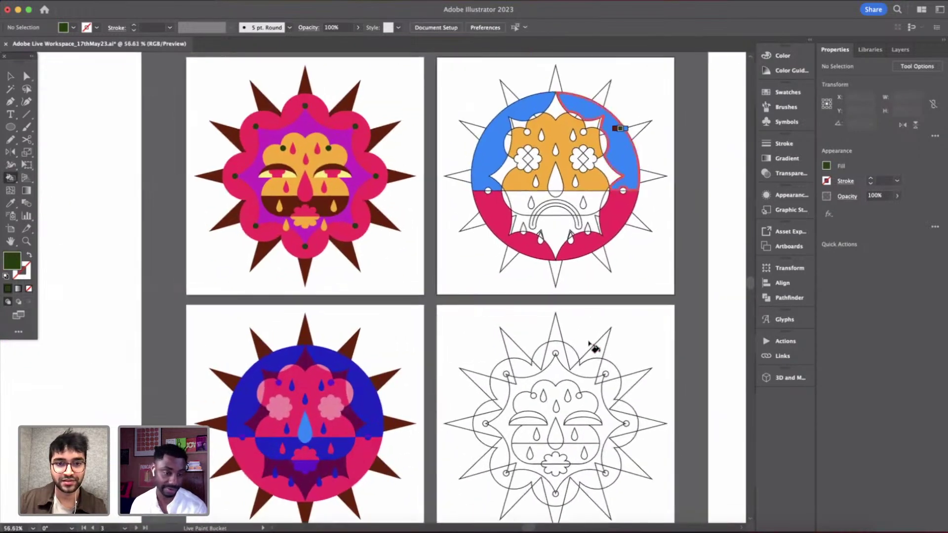
pyautogui.scroll(5, 594, 346)
pyautogui.click(558, 221)
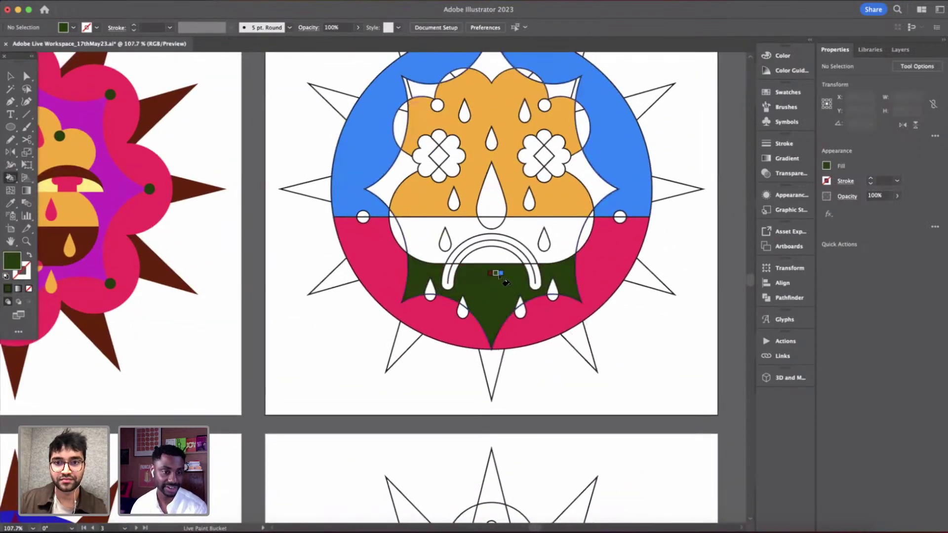
pyautogui.scroll(3, 498, 275)
pyautogui.click(572, 279)
pyautogui.click(376, 282)
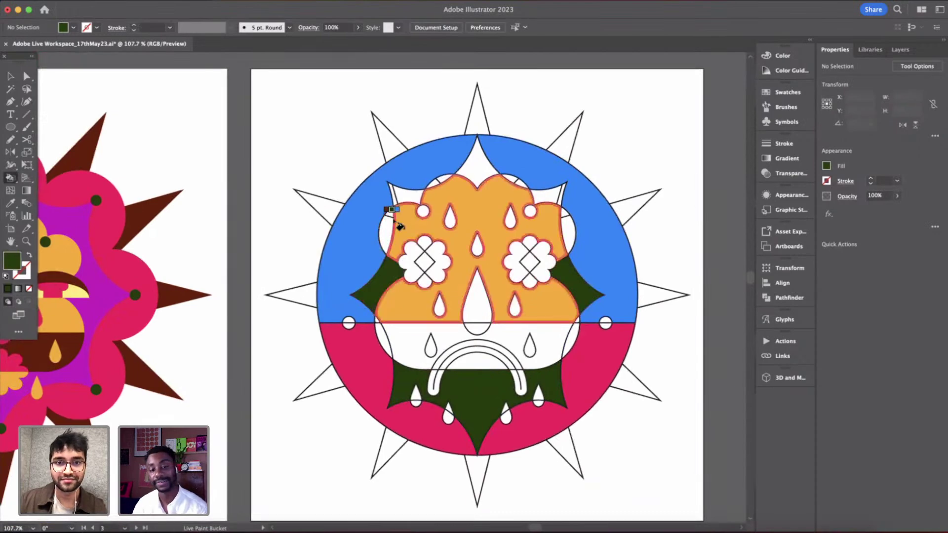
pyautogui.click(469, 171)
pyautogui.click(548, 190)
# - Examine the frowning face's color balance against the finished sun and moon faces and the palette
pyautogui.scroll(-4, 556, 332)
pyautogui.scroll(3, 556, 331)
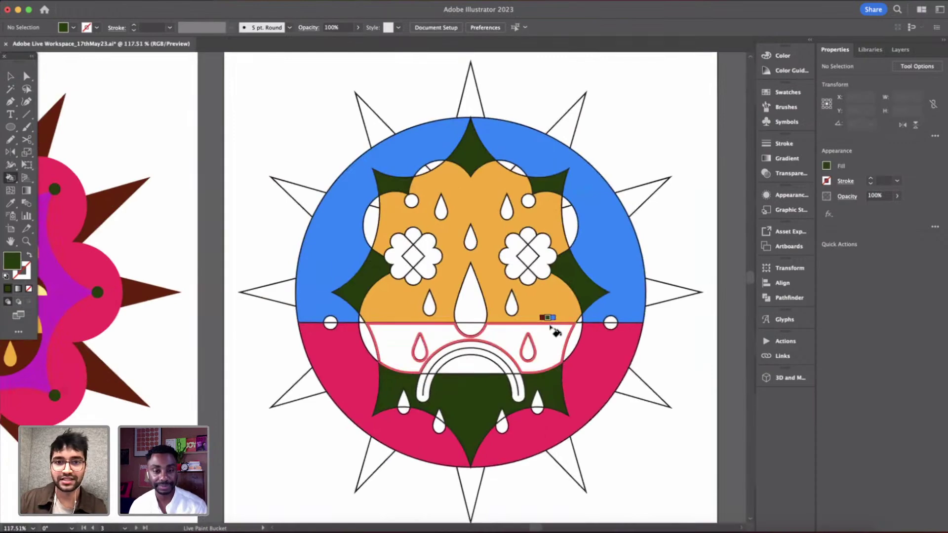
pyautogui.scroll(-5, 556, 332)
pyautogui.scroll(-3, 556, 331)
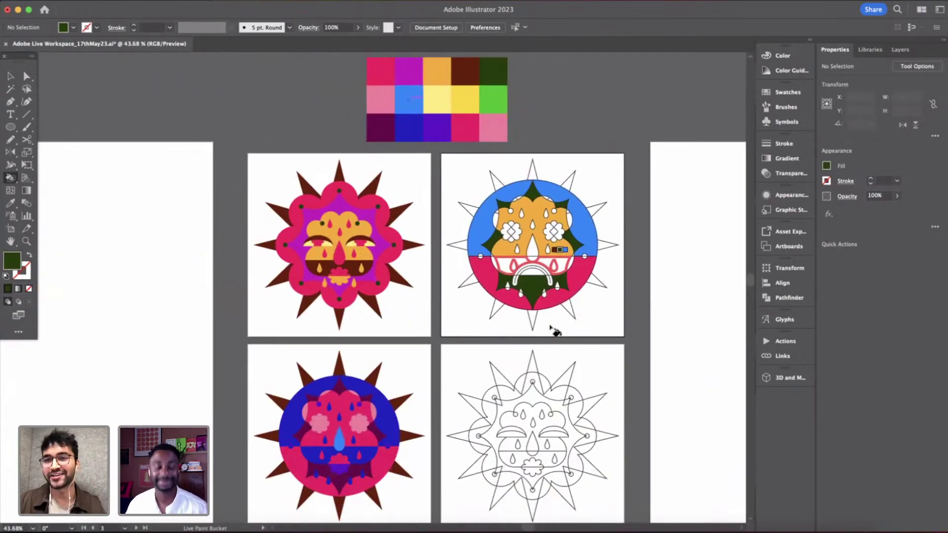
pyautogui.scroll(3, 588, 303)
pyautogui.scroll(2, 590, 306)
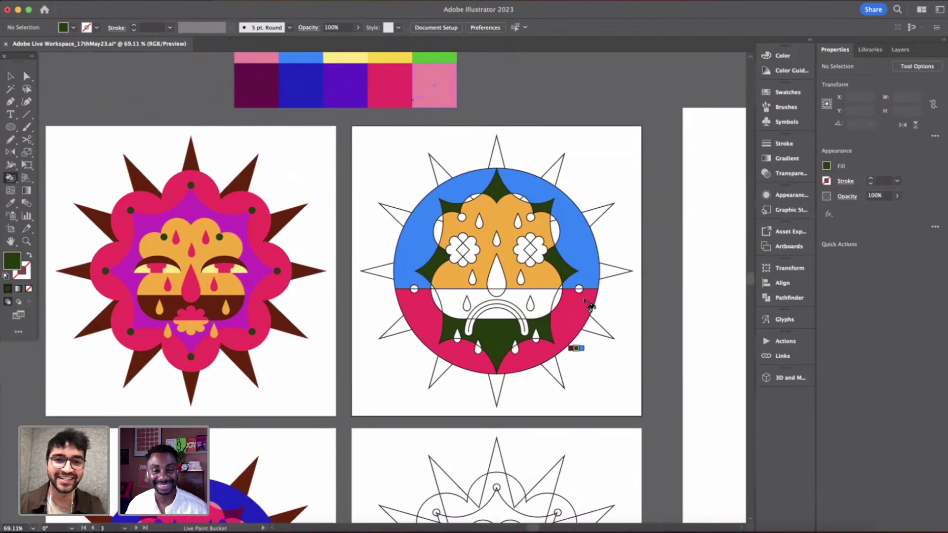
pyautogui.scroll(-2, 528, 374)
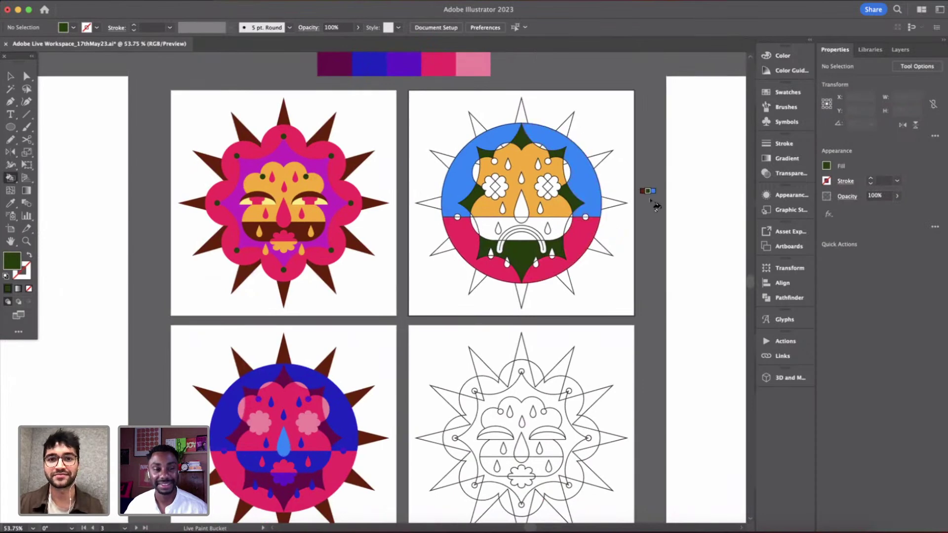
pyautogui.scroll(-2, 494, 306)
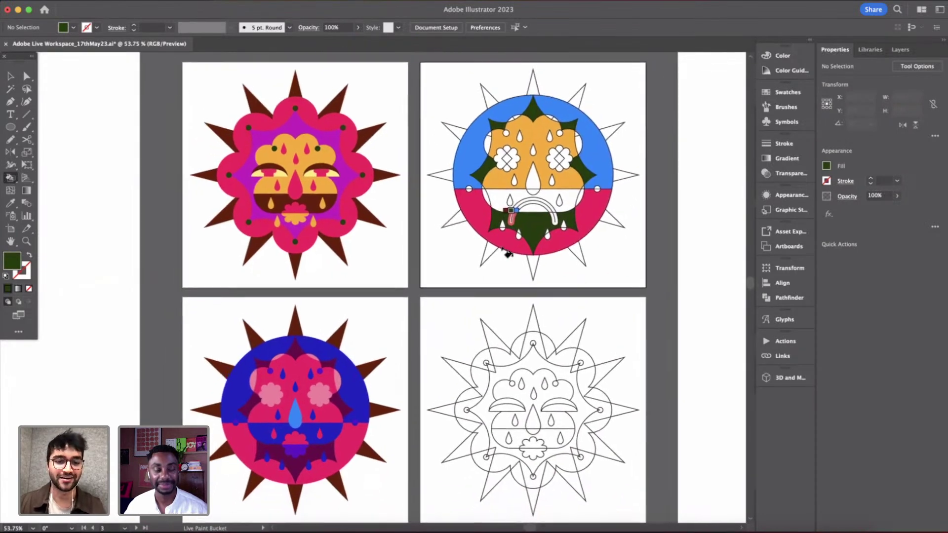
pyautogui.press('v')
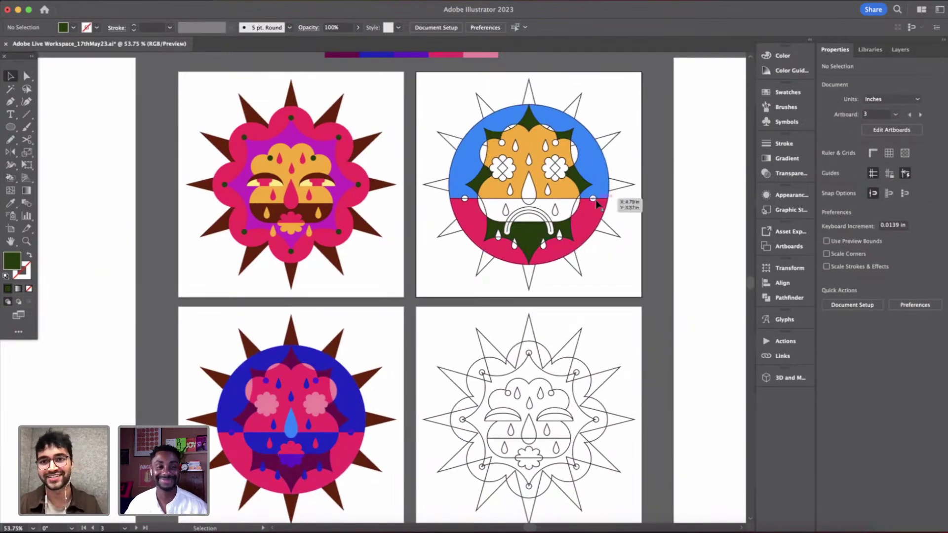
pyautogui.scroll(3, 623, 204)
pyautogui.scroll(5, 597, 206)
pyautogui.scroll(-3, 647, 217)
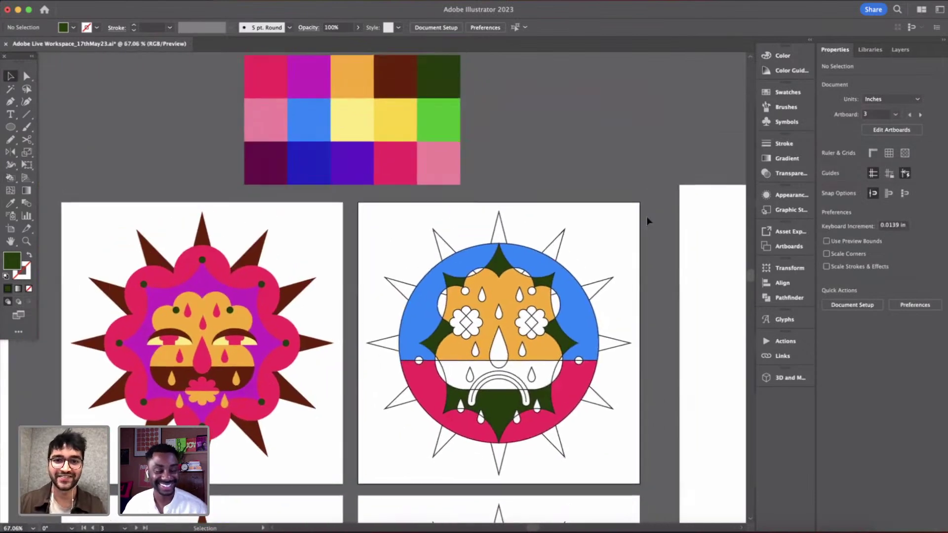
# - Try the palette's bright green on the upper circle areas on both sides of the frowning face
pyautogui.press('i')
pyautogui.click(433, 117)
pyautogui.press('k')
pyautogui.click(568, 272)
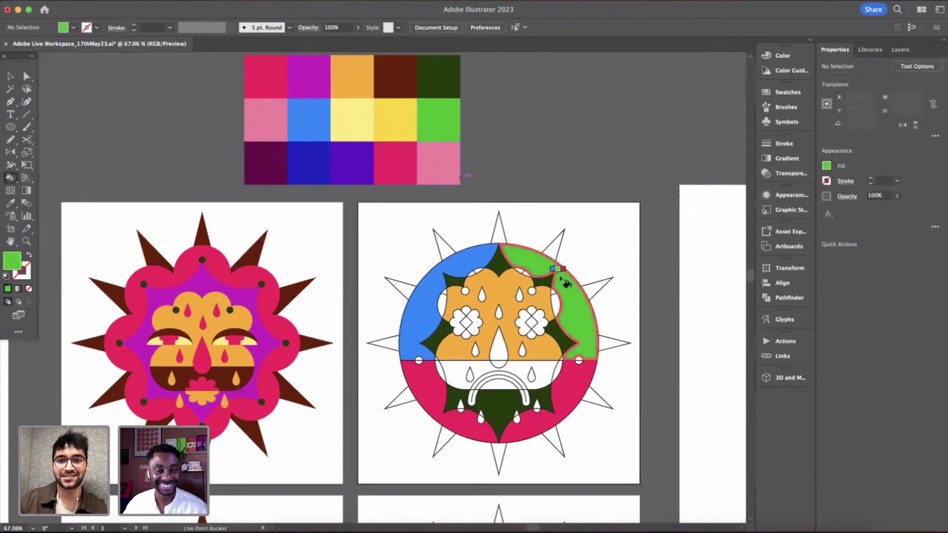
pyautogui.click(456, 276)
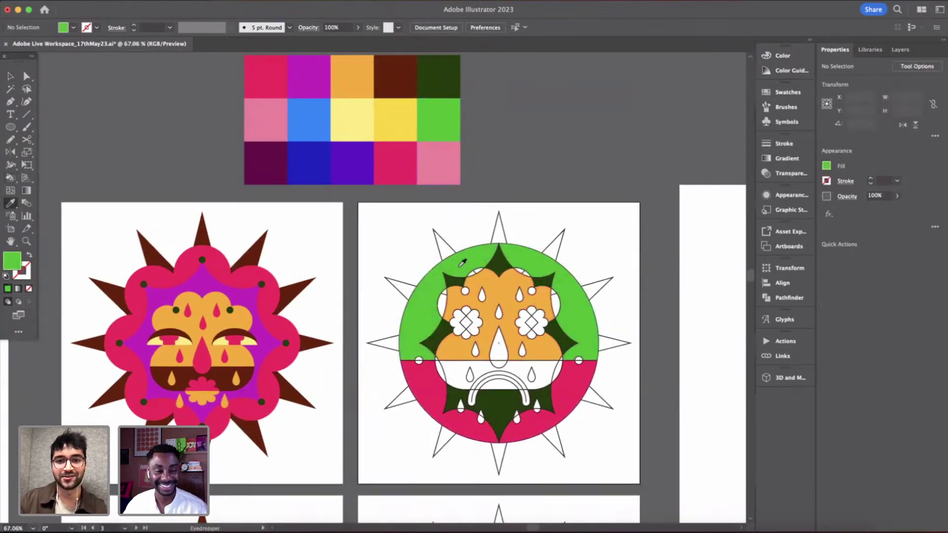
# - Try the palette's light blue on both lower circle areas of the frowning face
pyautogui.keyDown('alt'); pyautogui.click(318, 129); pyautogui.keyUp('alt')
pyautogui.click(573, 401)
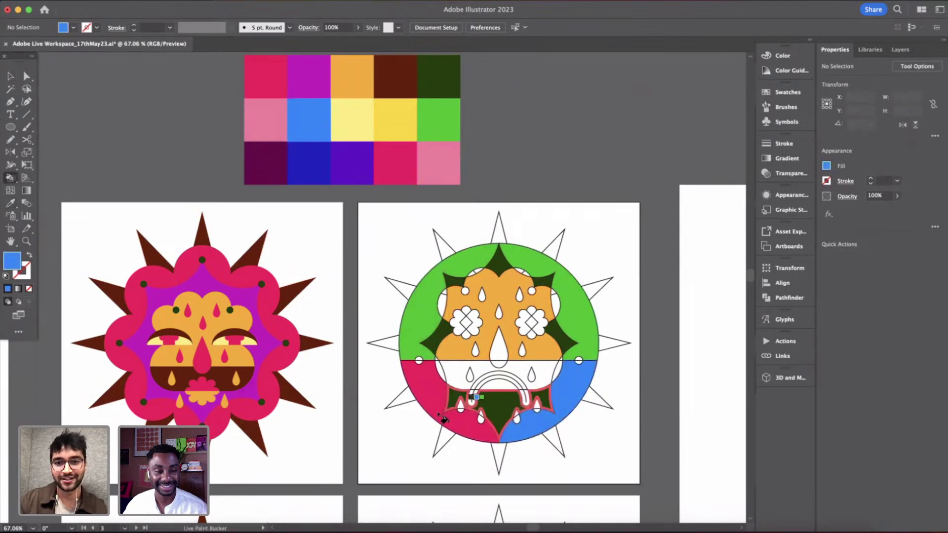
pyautogui.click(427, 385)
# - Undo the light blue and bright green fills of the frowning face's circle
pyautogui.press('super+z')
pyautogui.press('super+z')
pyautogui.press('super+z')
pyautogui.press('super+z')
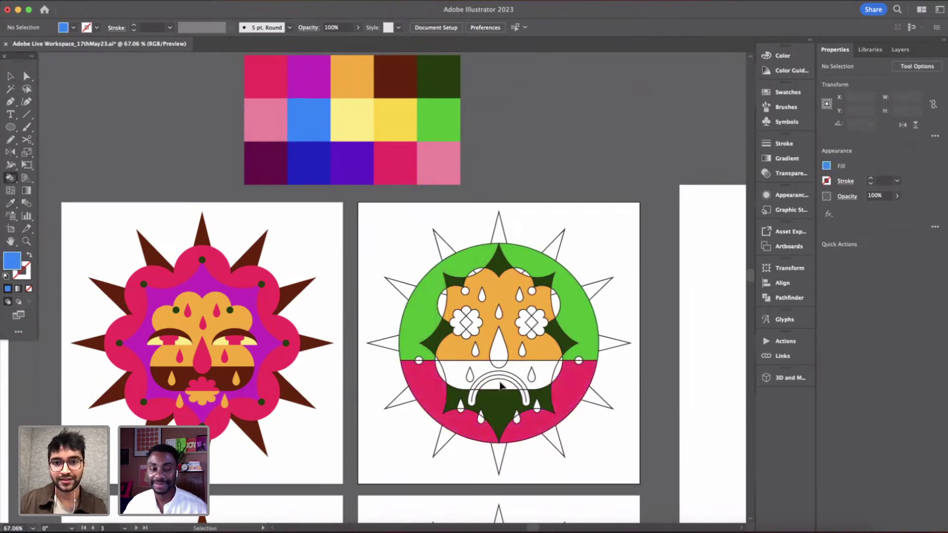
# - Try the palette's dark plum on the upper circle areas on both sides of the frowning face
pyautogui.scroll(3, 501, 386)
pyautogui.scroll(-5, 503, 388)
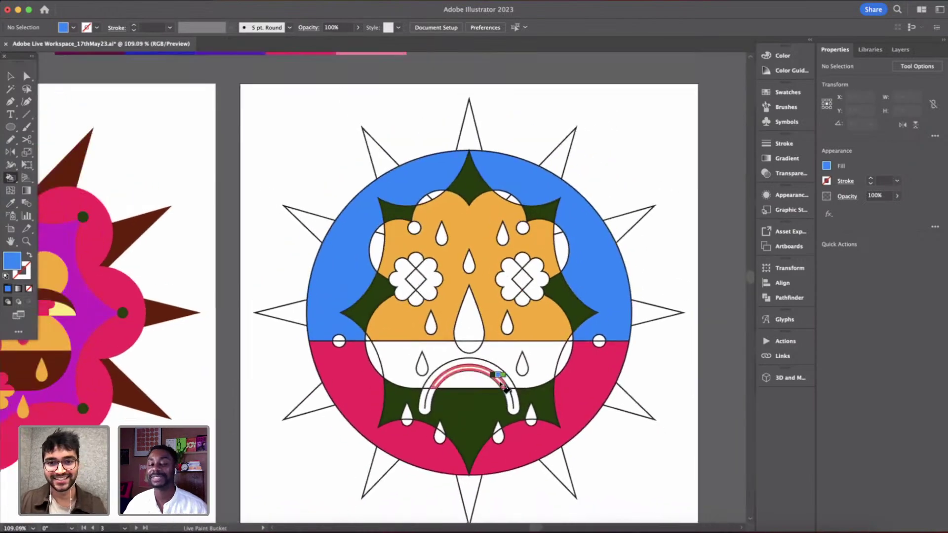
pyautogui.scroll(2, 506, 388)
pyautogui.press('i')
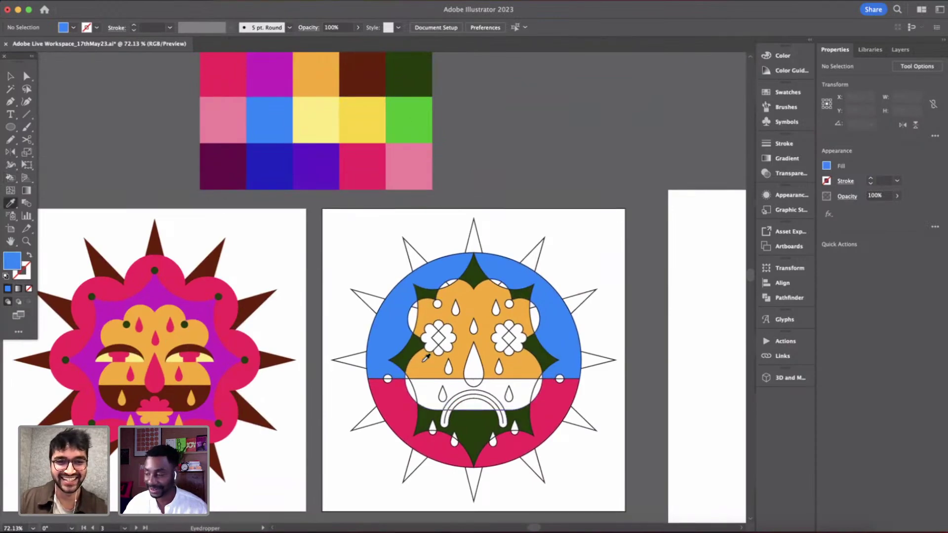
pyautogui.scroll(-7, 426, 357)
pyautogui.scroll(9, 423, 356)
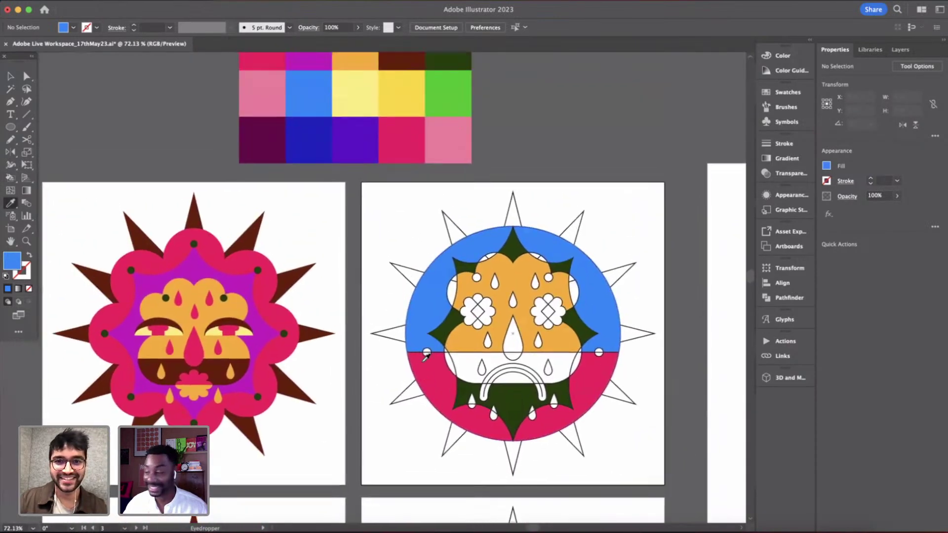
pyautogui.click(264, 170)
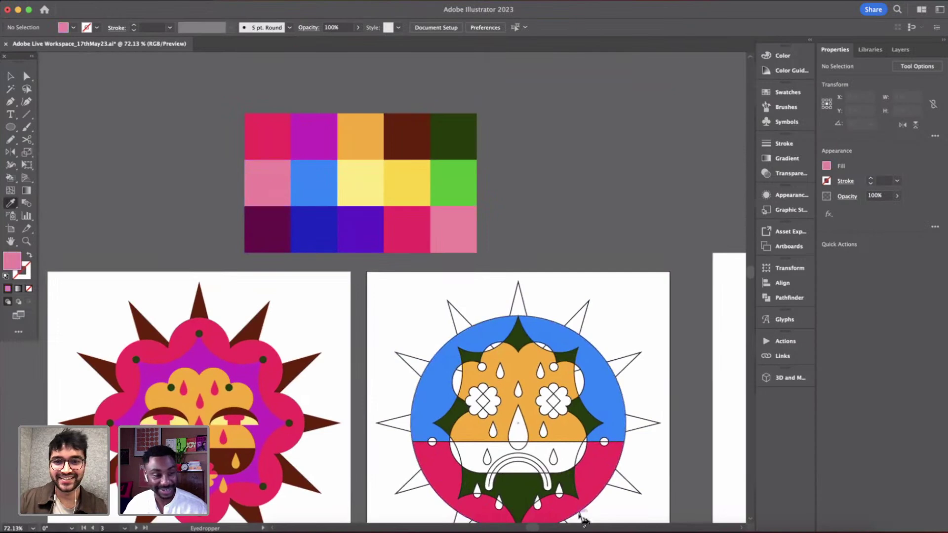
pyautogui.scroll(-1, 504, 278)
pyautogui.hscroll(1, 505, 278)
pyautogui.press('k')
pyautogui.click(579, 346)
pyautogui.click(452, 328)
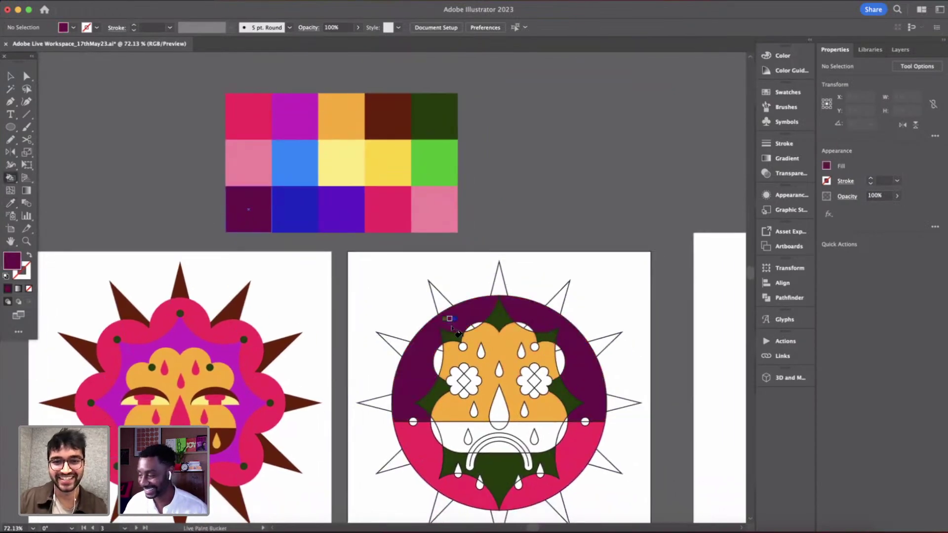
# - Undo the dark plum fills of the frowning face's upper circle areas
pyautogui.scroll(-1, 458, 334)
pyautogui.hscroll(1, 458, 334)
pyautogui.press('super+z')
pyautogui.press('super+z')
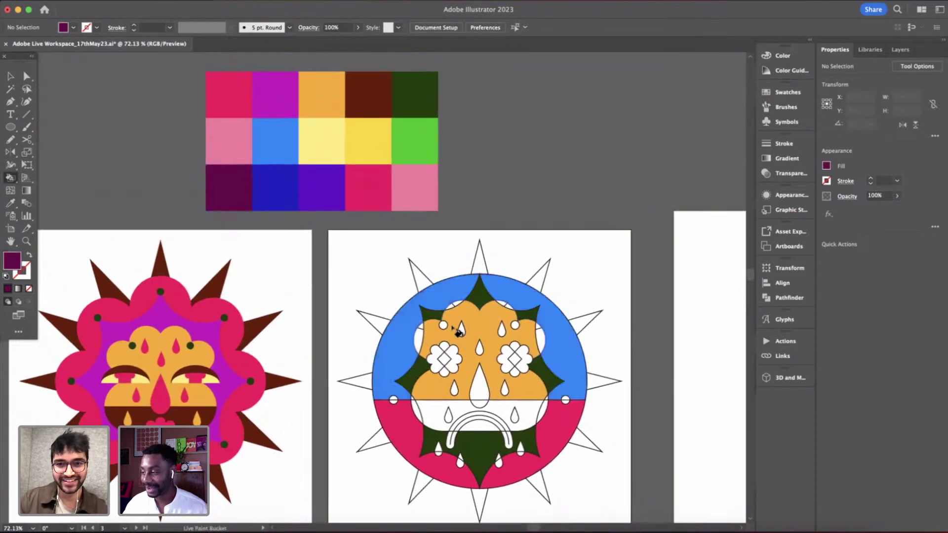
# - Fill the four upper head lobes extending beyond the frowning face's dark green star with the light pink sampled from the moon face
pyautogui.scroll(4, 504, 384)
pyautogui.scroll(-4, 503, 385)
pyautogui.scroll(-3, 503, 386)
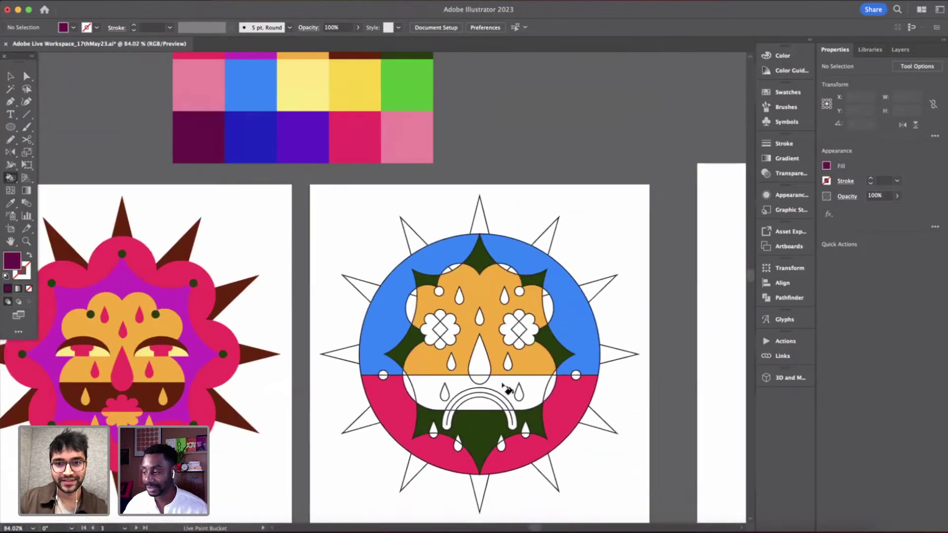
pyautogui.scroll(-2, 503, 386)
pyautogui.press('i')
pyautogui.scroll(-10, 226, 407)
pyautogui.hscroll(-1, 227, 406)
pyautogui.click(207, 420)
pyautogui.scroll(5, 472, 228)
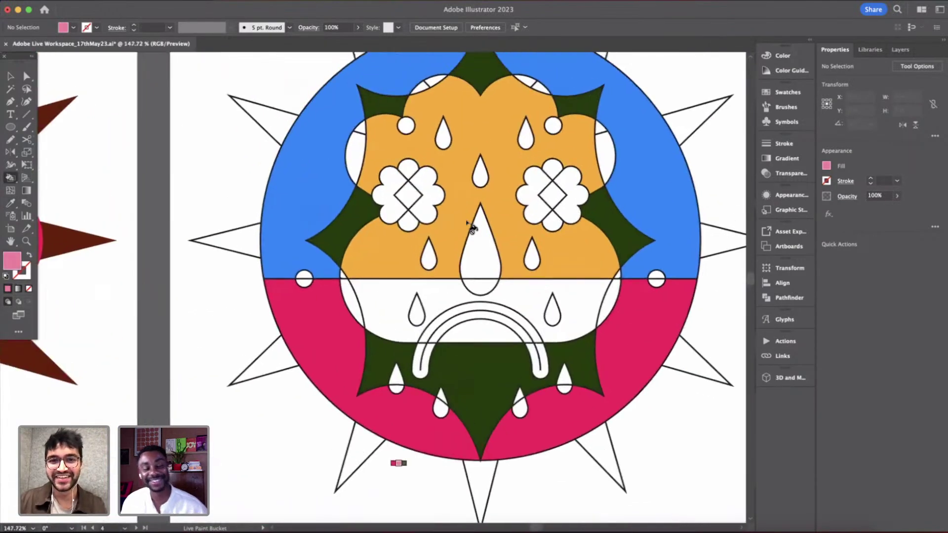
pyautogui.click(330, 219)
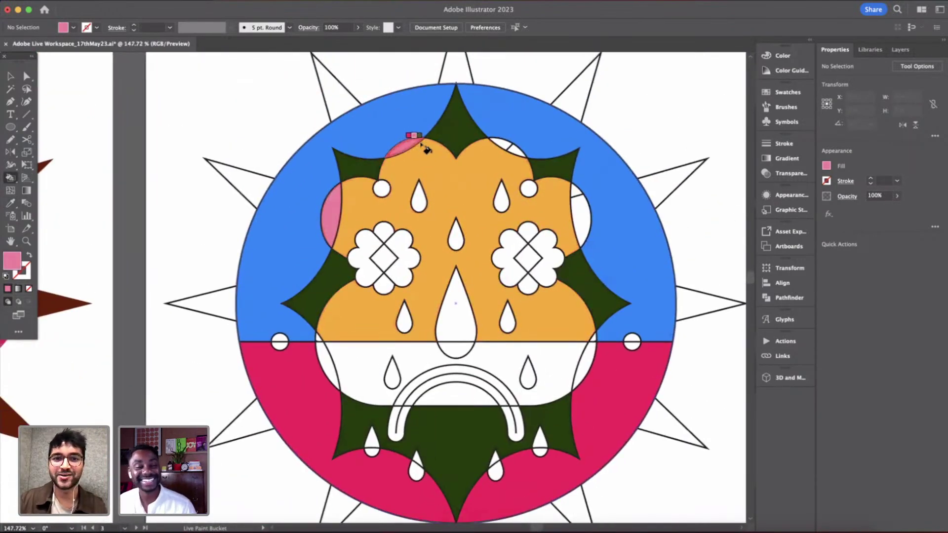
pyautogui.click(511, 147)
pyautogui.click(583, 213)
pyautogui.scroll(-4, 580, 215)
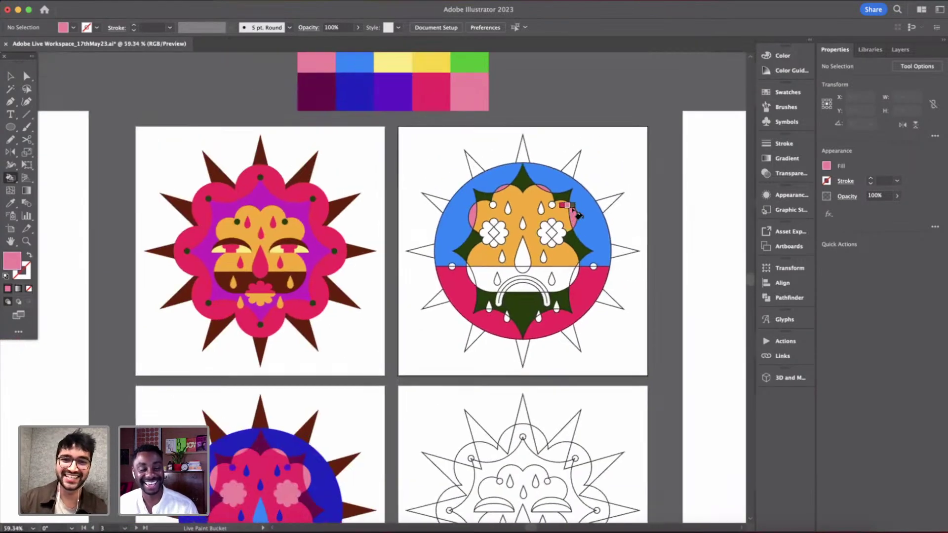
# - Recolor the four upper head lobes extending beyond the frowning face's dark green star with pale yellow
pyautogui.scroll(2, 534, 221)
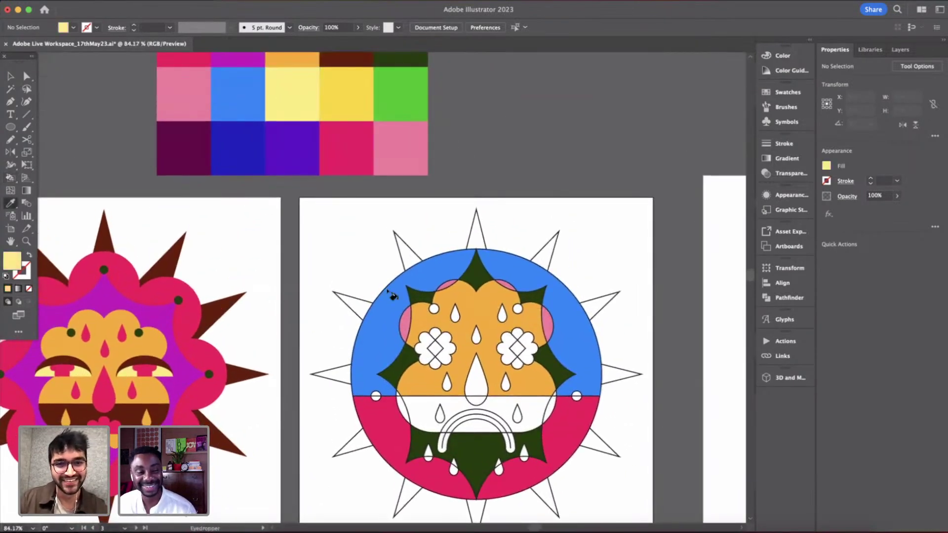
pyautogui.press('k')
pyautogui.click(404, 321)
pyautogui.click(448, 288)
pyautogui.click(504, 286)
pyautogui.click(548, 318)
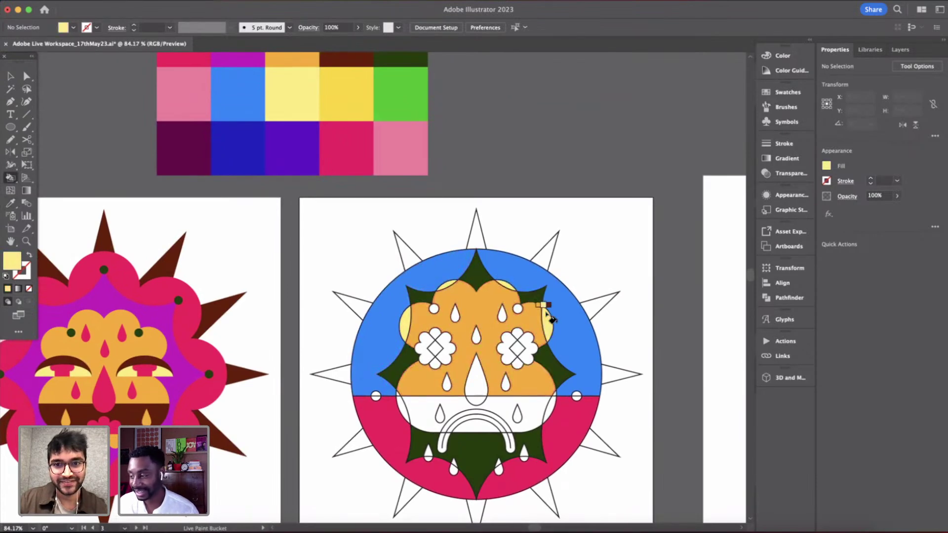
# - Fill the frowning face's lower band around the mouth with the light blue sampled from the circle's upper half
pyautogui.scroll(-5, 547, 314)
pyautogui.scroll(5, 547, 315)
pyautogui.scroll(-2, 547, 314)
pyautogui.scroll(-1, 552, 320)
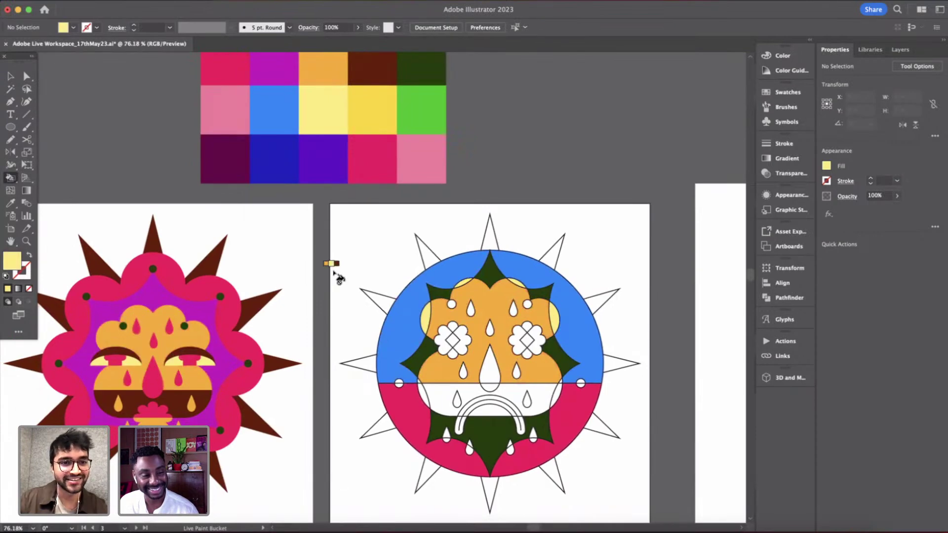
pyautogui.scroll(1, 335, 272)
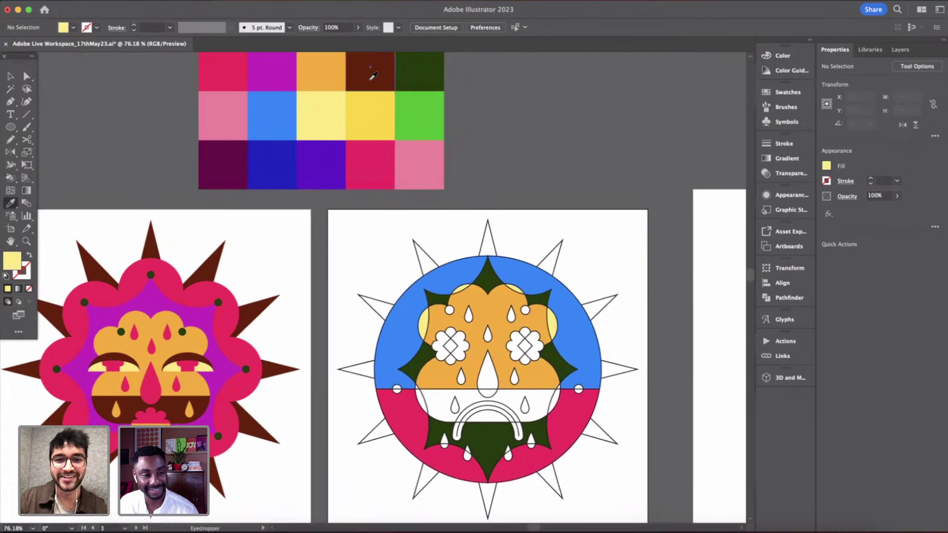
pyautogui.click(403, 330)
pyautogui.press('k')
pyautogui.click(470, 397)
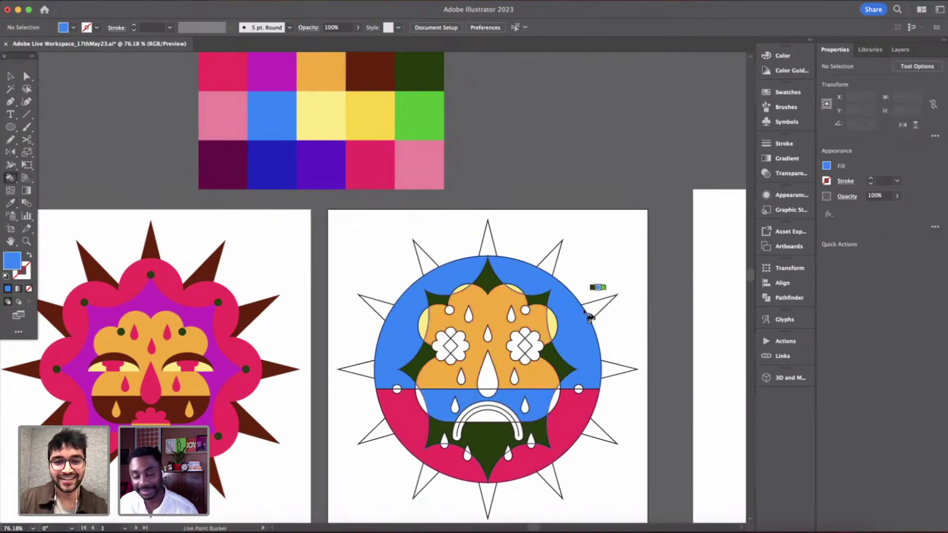
# - Fill the two lower cheek slivers outside the frowning face's star with the pale yellow sampled from the head lobes
pyautogui.press('i')
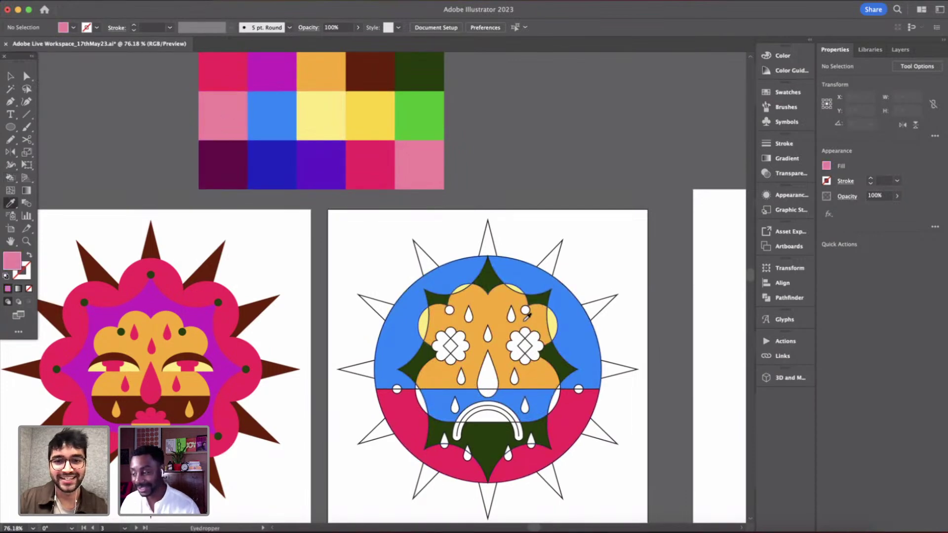
pyautogui.scroll(5, 526, 315)
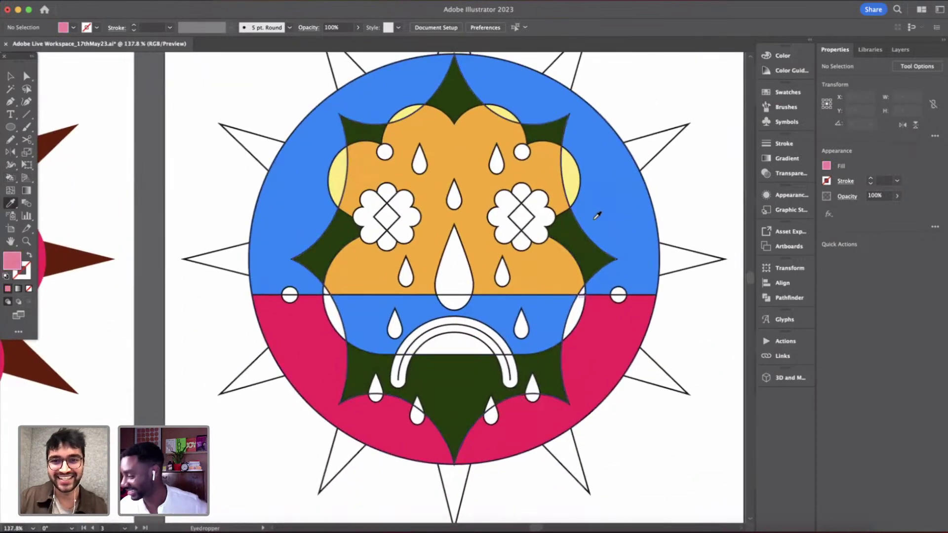
pyautogui.click(568, 180)
pyautogui.press('k')
pyautogui.click(576, 330)
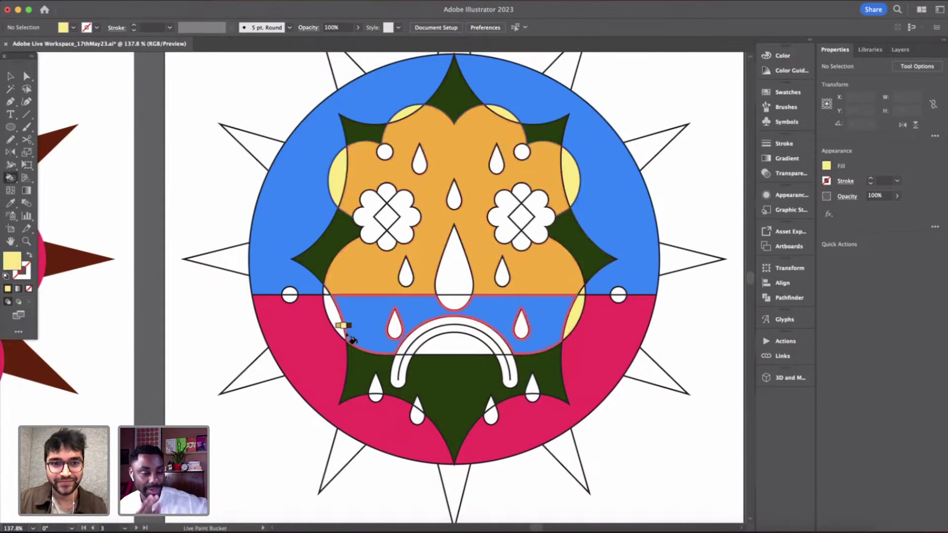
pyautogui.click(338, 302)
pyautogui.scroll(-4, 573, 304)
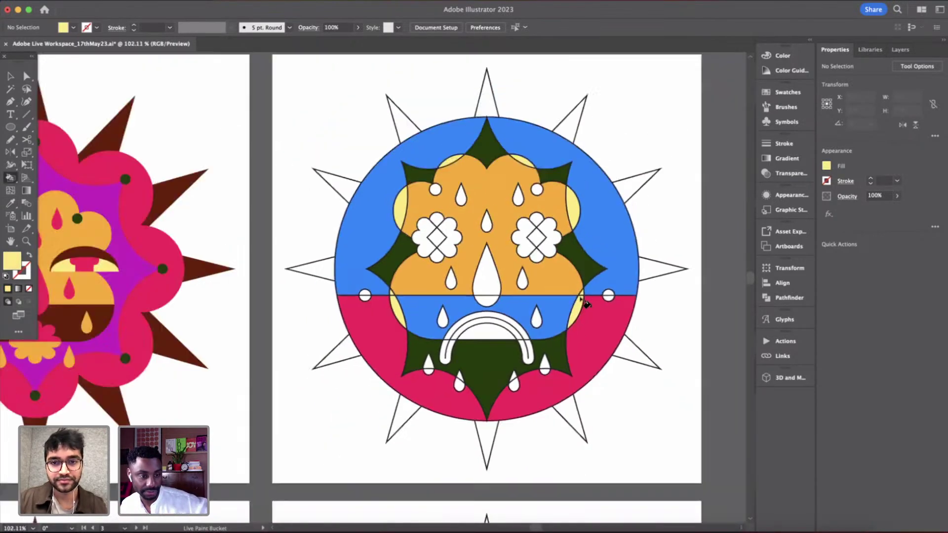
# - Fill the enclosed area beneath the frown's arch with the light blue sampled from the lower face band
pyautogui.scroll(4, 581, 299)
pyautogui.keyDown('alt'); pyautogui.click(554, 292); pyautogui.keyUp('alt')
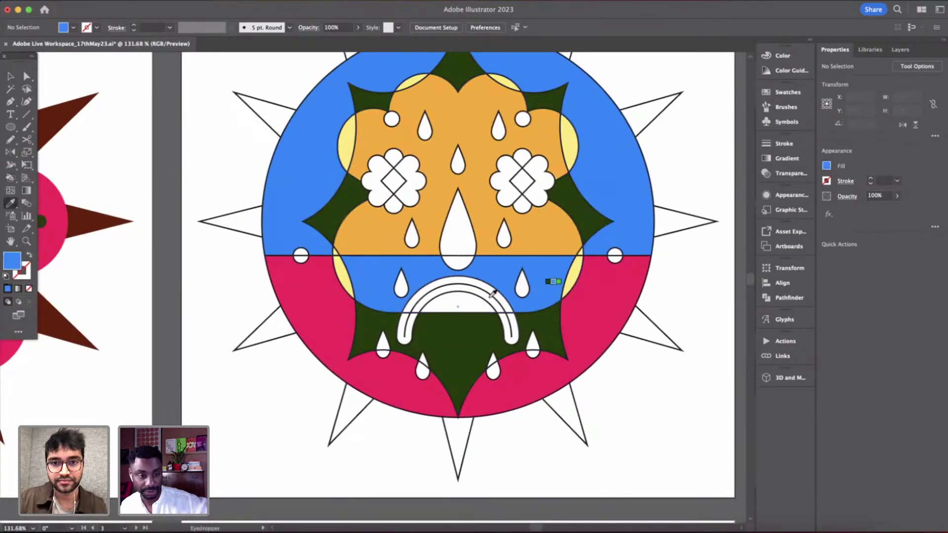
pyautogui.click(472, 309)
pyautogui.scroll(-5, 476, 314)
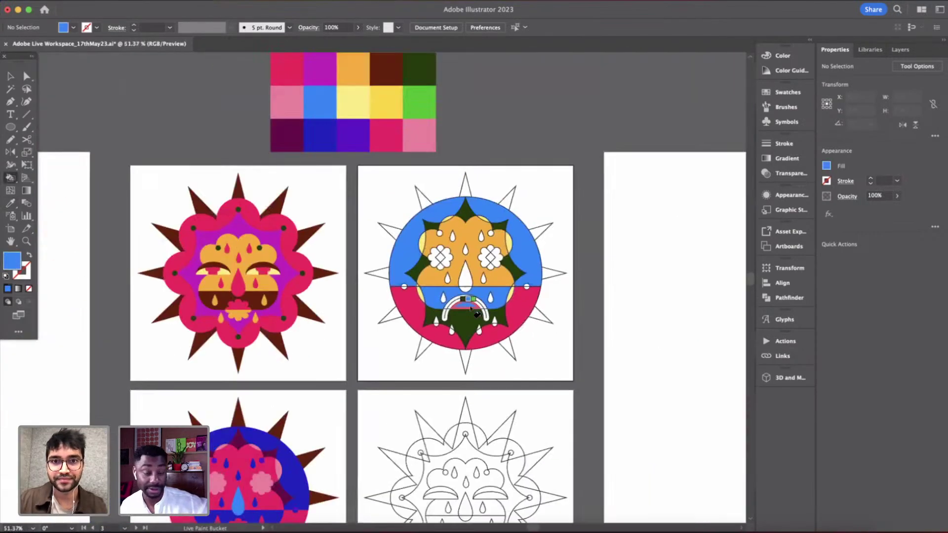
# - Examine the frowning face's color balance up close and alongside the finished sun and moon faces
pyautogui.scroll(5, 498, 218)
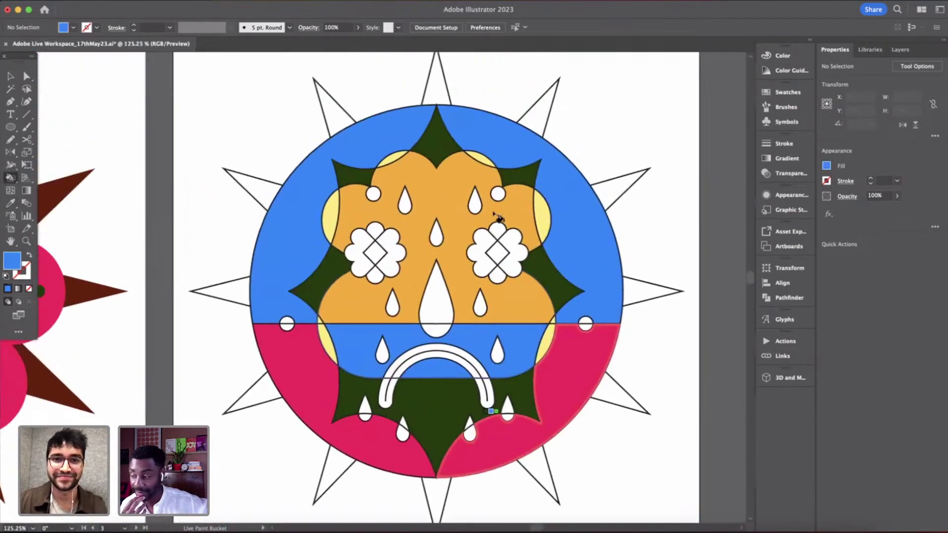
pyautogui.press('v')
pyautogui.scroll(-5, 648, 264)
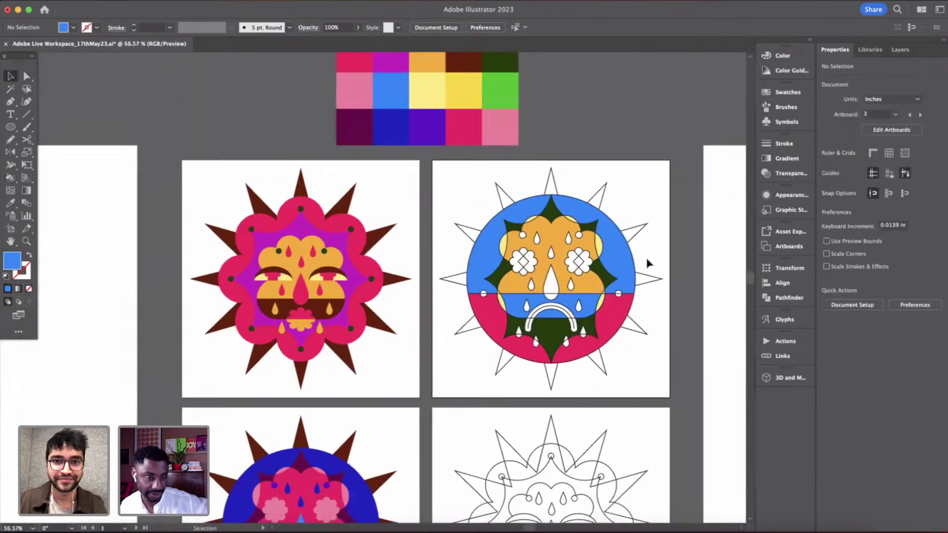
pyautogui.scroll(2, 647, 264)
pyautogui.scroll(3, 648, 264)
pyautogui.scroll(-4, 648, 264)
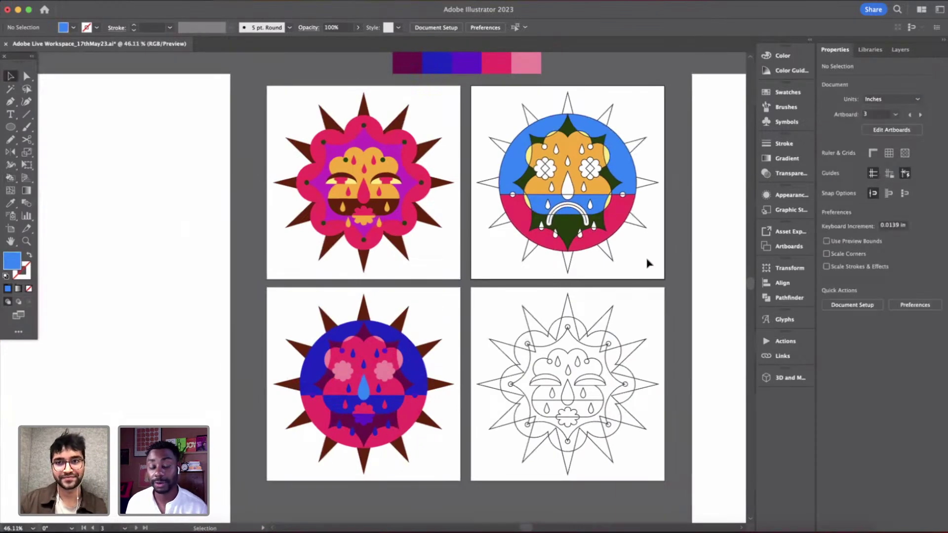
pyautogui.hscroll(2, 649, 262)
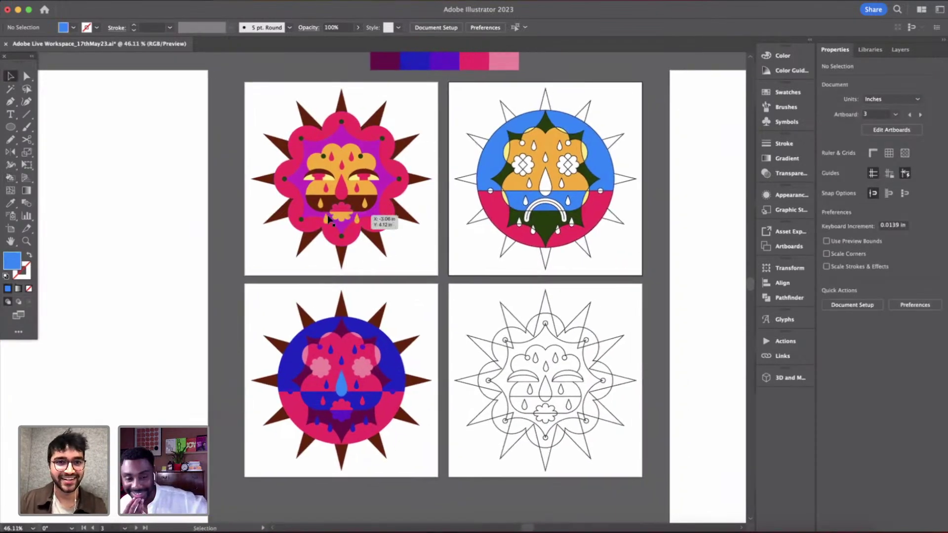
pyautogui.click(363, 215)
pyautogui.click(441, 232)
pyautogui.click(396, 193)
pyautogui.click(462, 246)
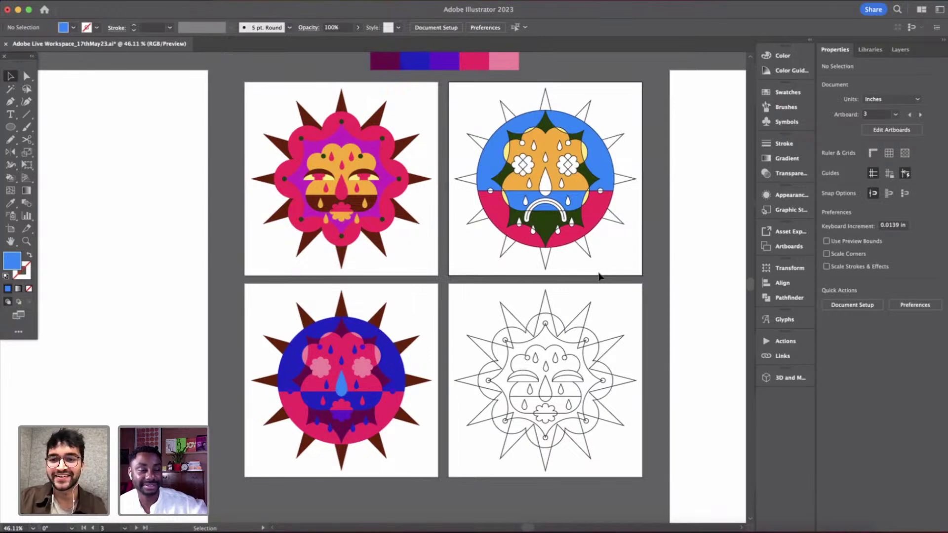
pyautogui.scroll(5, 600, 276)
pyautogui.scroll(3, 600, 277)
pyautogui.scroll(-6, 524, 281)
pyautogui.scroll(4, 520, 278)
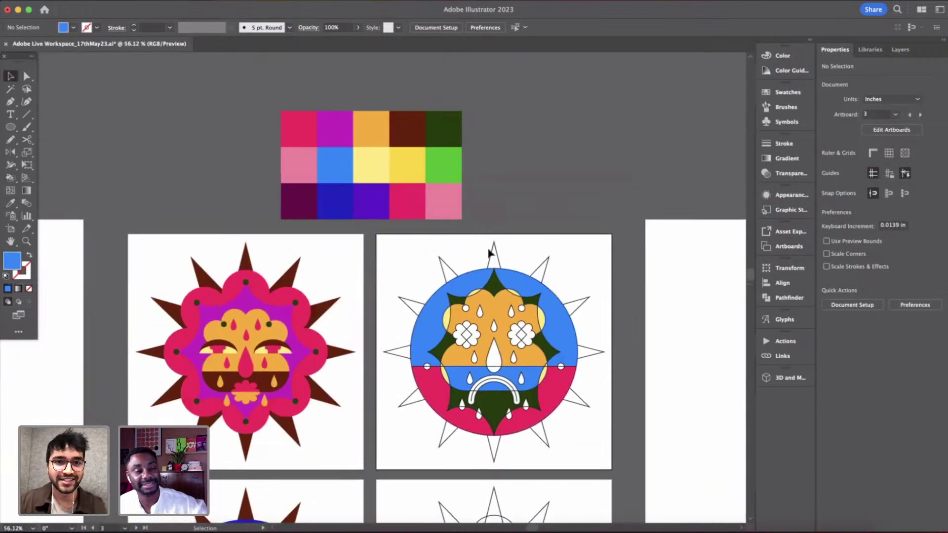
# - Fill the side petals of both flower eyes on the frowning face with the palette's dark plum
pyautogui.scroll(4, 489, 253)
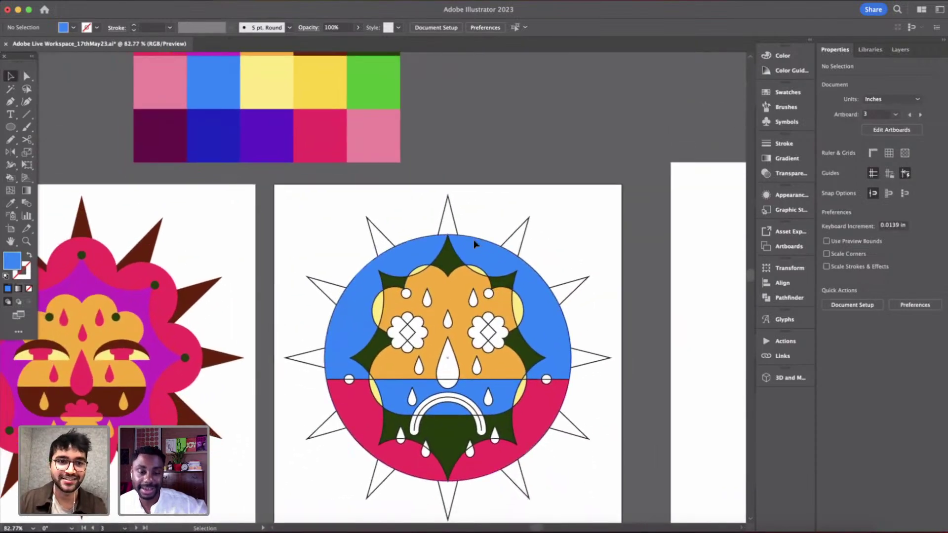
pyautogui.scroll(-2, 474, 243)
pyautogui.hscroll(-2, 474, 243)
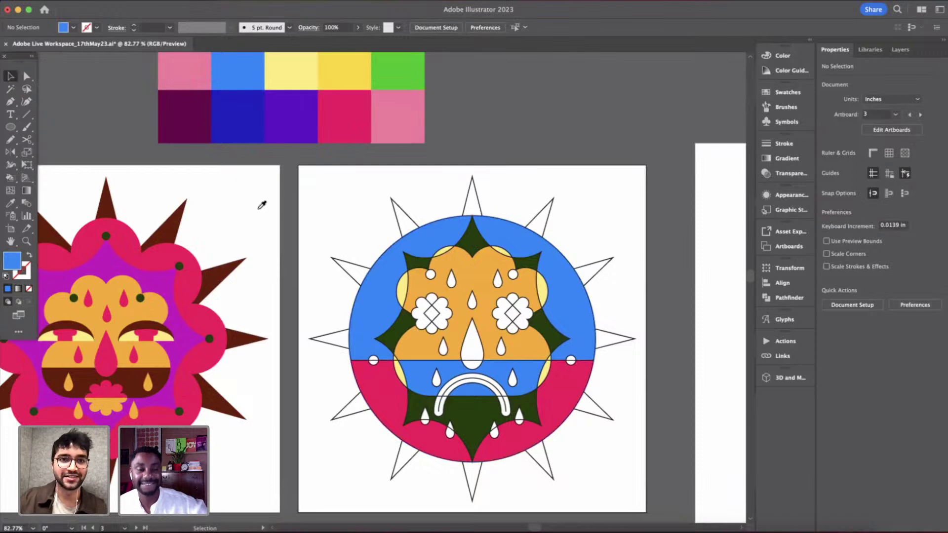
pyautogui.press('i')
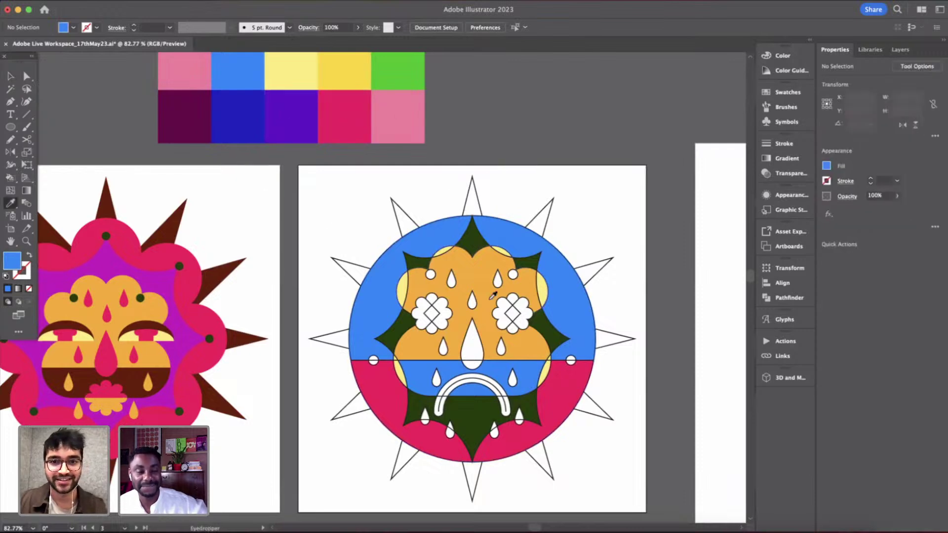
pyautogui.click(186, 115)
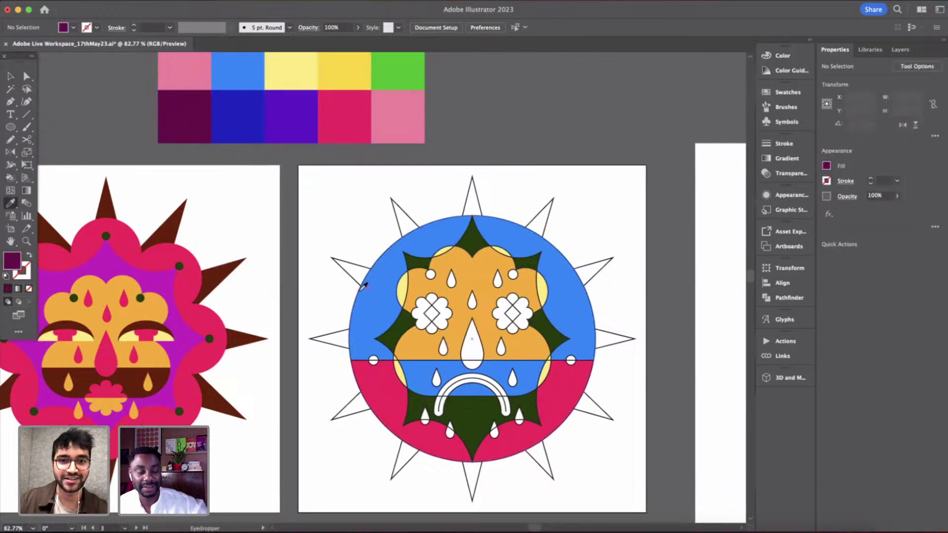
pyautogui.scroll(3, 364, 276)
pyautogui.press('k')
pyautogui.click(450, 326)
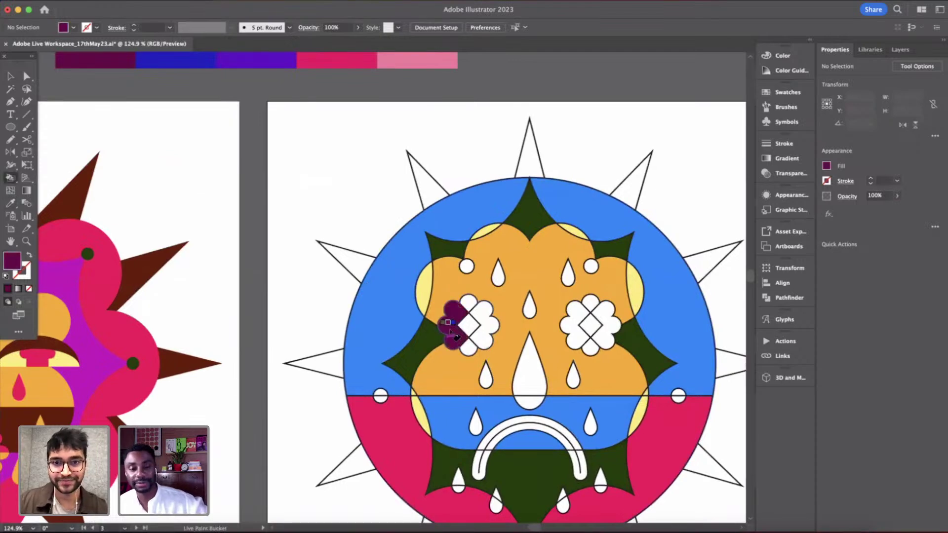
pyautogui.scroll(3, 494, 328)
pyautogui.click(494, 327)
pyautogui.hscroll(5, 483, 320)
pyautogui.click(503, 304)
pyautogui.click(565, 304)
# - Fill the center diamonds and the upper and lower petals of both flower eyes with the palette's violet
pyautogui.scroll(-3, 568, 304)
pyautogui.scroll(-4, 572, 308)
pyautogui.scroll(1, 346, 197)
pyautogui.press('i')
pyautogui.press('k')
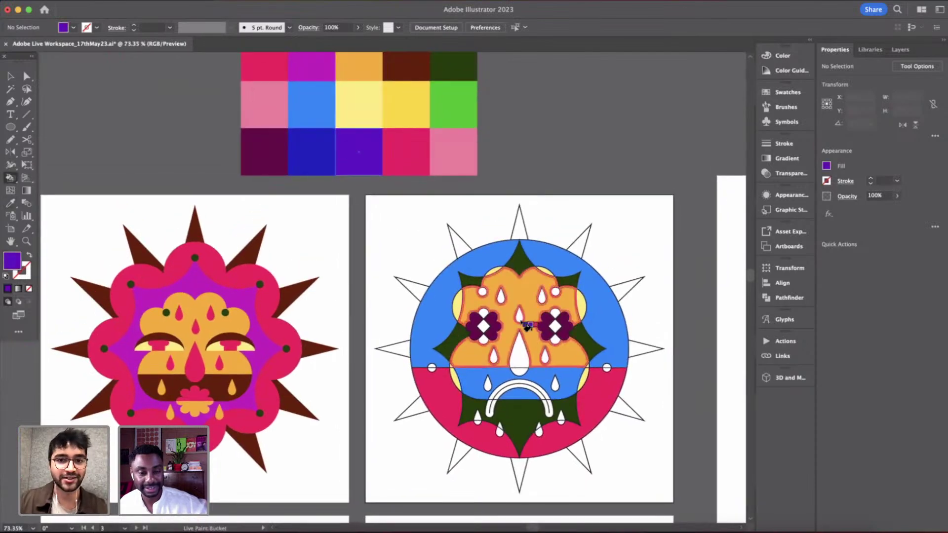
pyautogui.scroll(5, 508, 306)
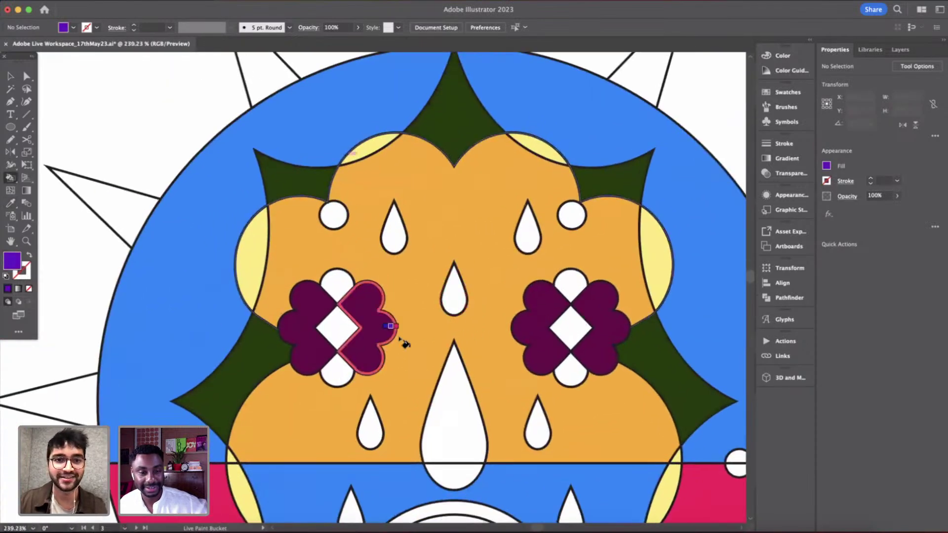
pyautogui.click(341, 327)
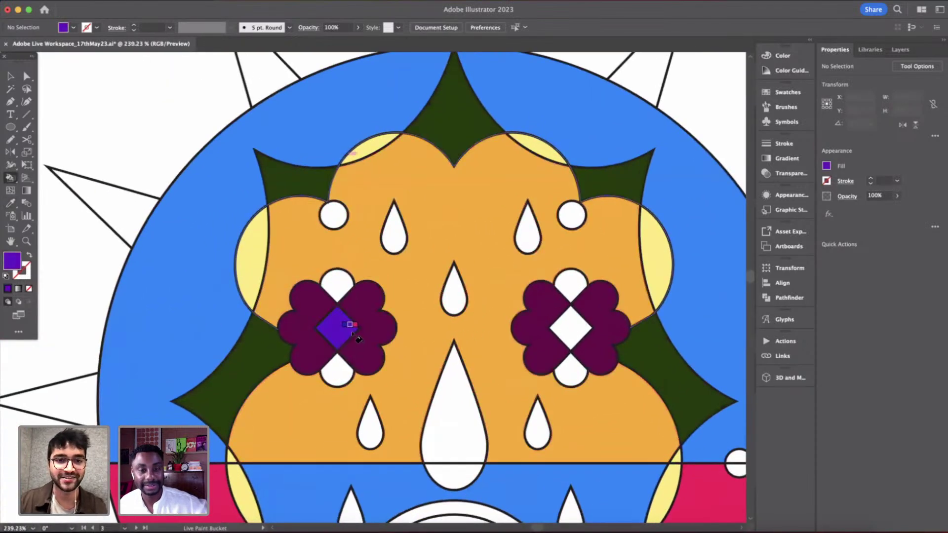
pyautogui.click(338, 371)
pyautogui.click(338, 282)
pyautogui.click(571, 284)
pyautogui.click(570, 327)
pyautogui.click(571, 371)
# - Fill the frowning face's large drop-shaped nose with the crimson sampled from the circle's lower half
pyautogui.scroll(-3, 574, 378)
pyautogui.scroll(-3, 577, 380)
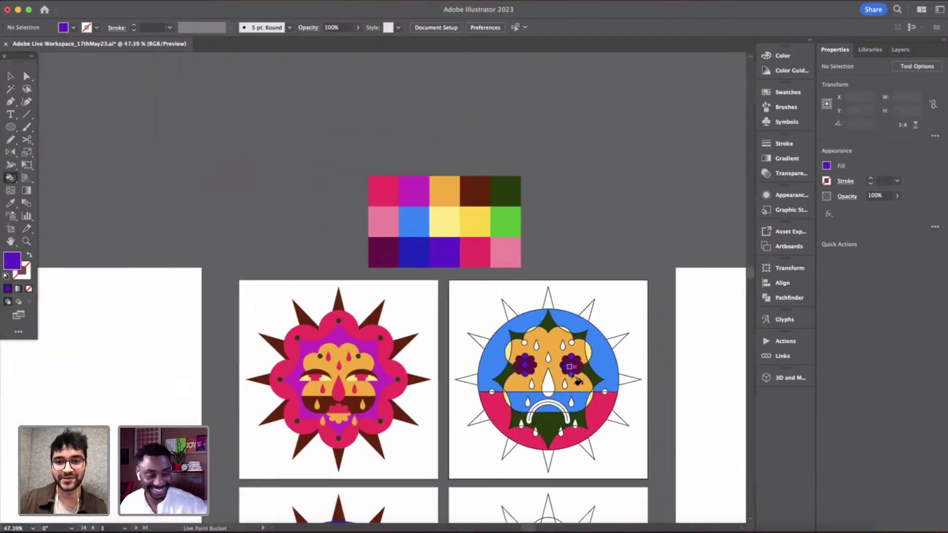
pyautogui.scroll(2, 578, 381)
pyautogui.scroll(2, 573, 378)
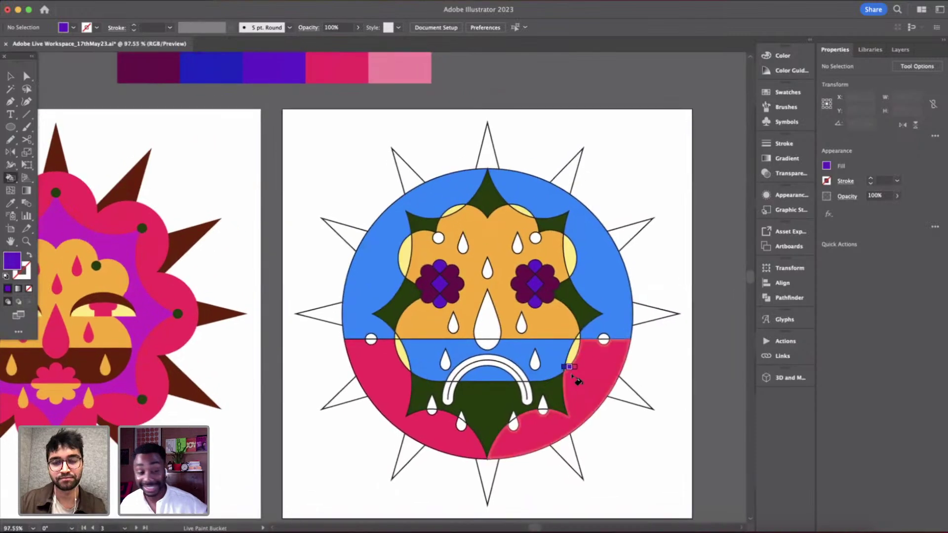
pyautogui.scroll(-3, 572, 378)
pyautogui.scroll(1, 572, 378)
pyautogui.scroll(2, 573, 378)
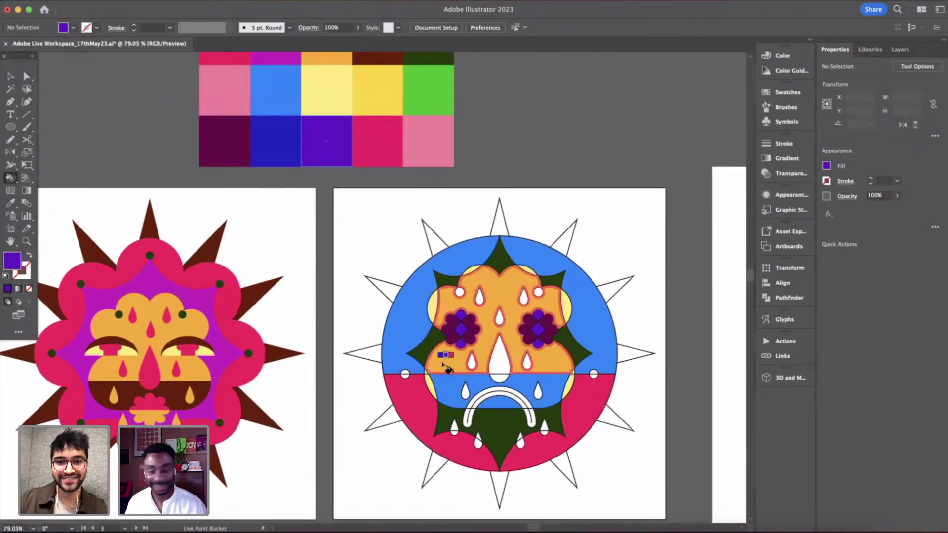
pyautogui.press('i')
pyautogui.click(592, 413)
pyautogui.press('k')
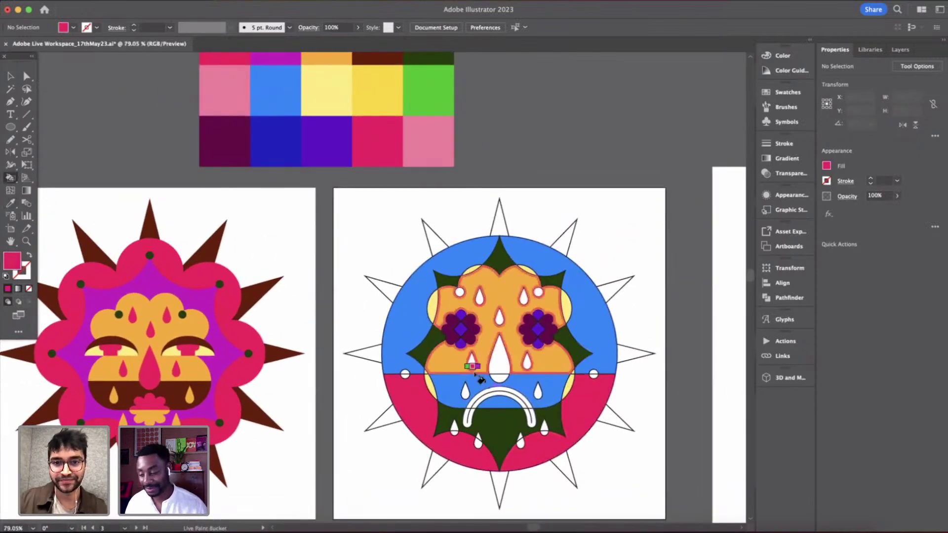
pyautogui.click(503, 372)
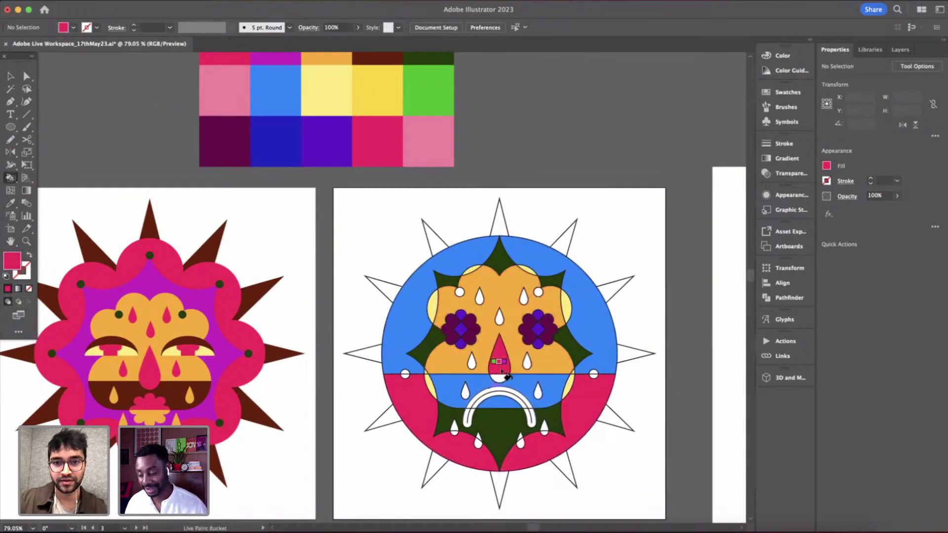
# - Fill the two teardrops beside the mouth and the four along the lower star edge with the face's orange
pyautogui.keyDown('alt'); pyautogui.click(558, 358); pyautogui.keyUp('alt')
pyautogui.scroll(4, 558, 358)
pyautogui.scroll(-3, 561, 367)
pyautogui.click(590, 343)
pyautogui.click(514, 380)
pyautogui.click(514, 366)
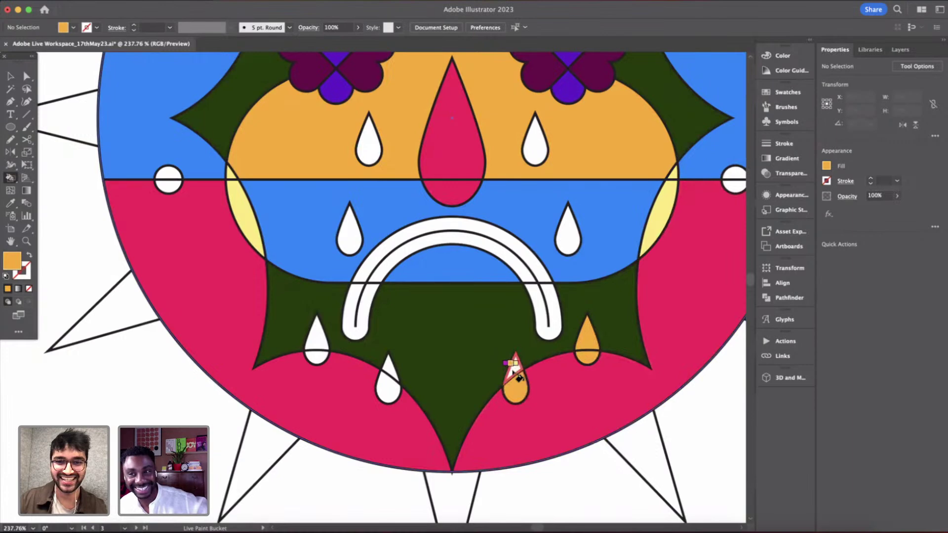
pyautogui.click(388, 368)
pyautogui.click(318, 357)
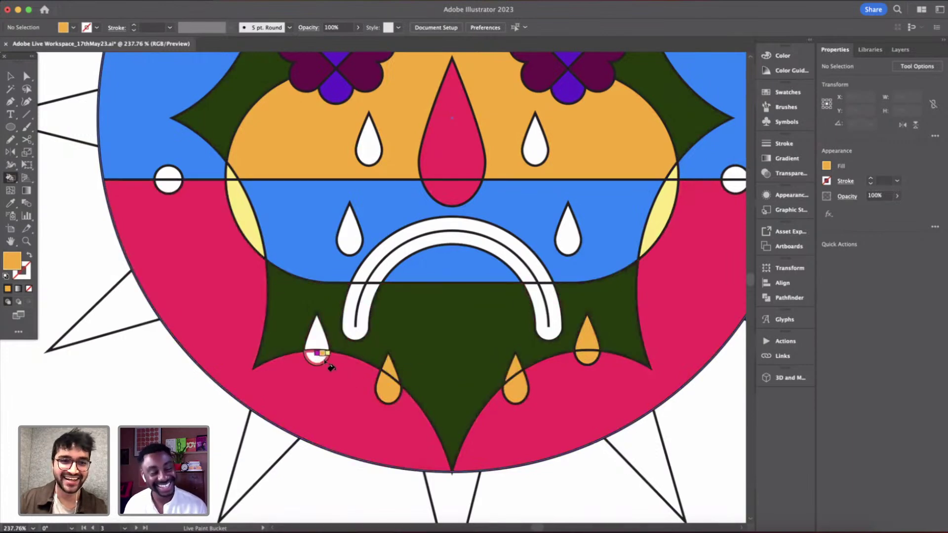
pyautogui.click(348, 227)
pyautogui.click(569, 232)
# - Fill the five small teardrops on the frowning face's orange area with the crimson sampled from the circle's lower half
pyautogui.scroll(4, 543, 276)
pyautogui.keyDown('alt'); pyautogui.click(683, 394); pyautogui.keyUp('alt')
pyautogui.click(518, 227)
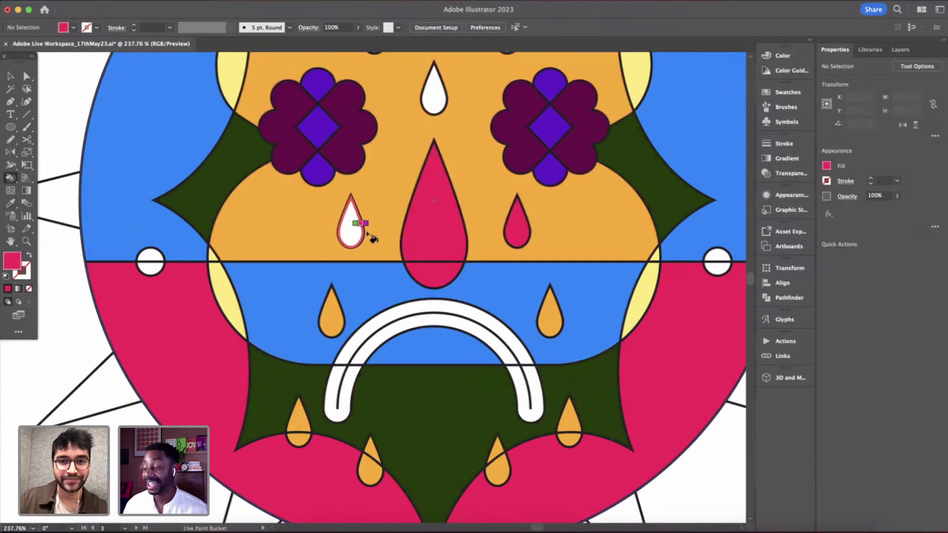
pyautogui.click(354, 231)
pyautogui.scroll(5, 354, 237)
pyautogui.click(428, 200)
pyautogui.click(370, 155)
pyautogui.click(500, 141)
pyautogui.scroll(-3, 501, 144)
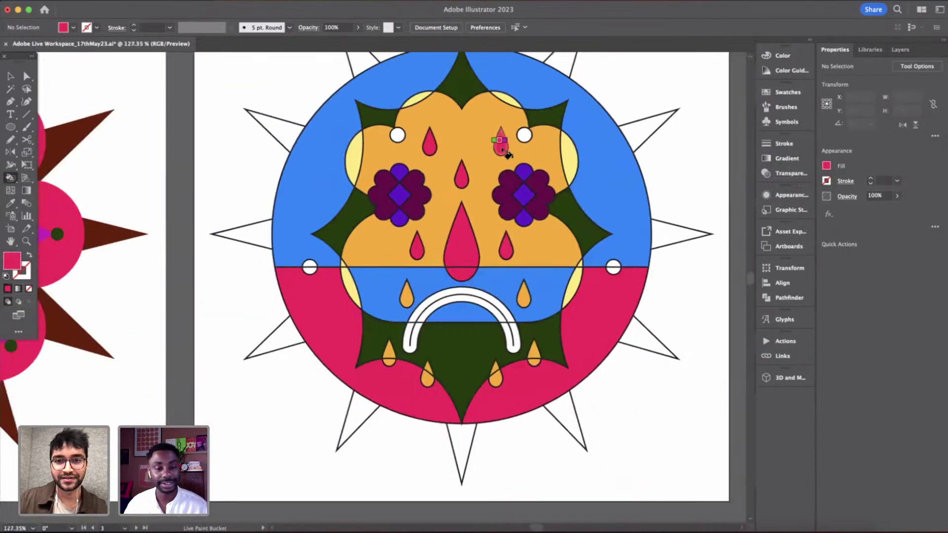
# - Fill the two small circles on the frowning face's forehead with the dark plum sampled from the flower eyes' petals
pyautogui.scroll(3, 504, 151)
pyautogui.scroll(-2, 503, 152)
pyautogui.press('i')
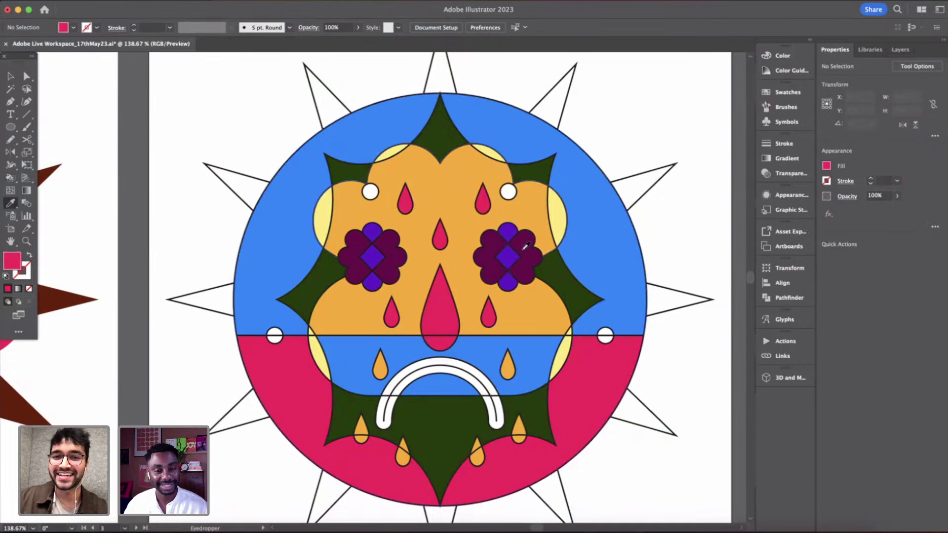
pyautogui.press('k')
pyautogui.click(370, 193)
# - Fill the lower halves of the two side circles with the background's light blue and their upper halves with its crimson
pyautogui.press('i')
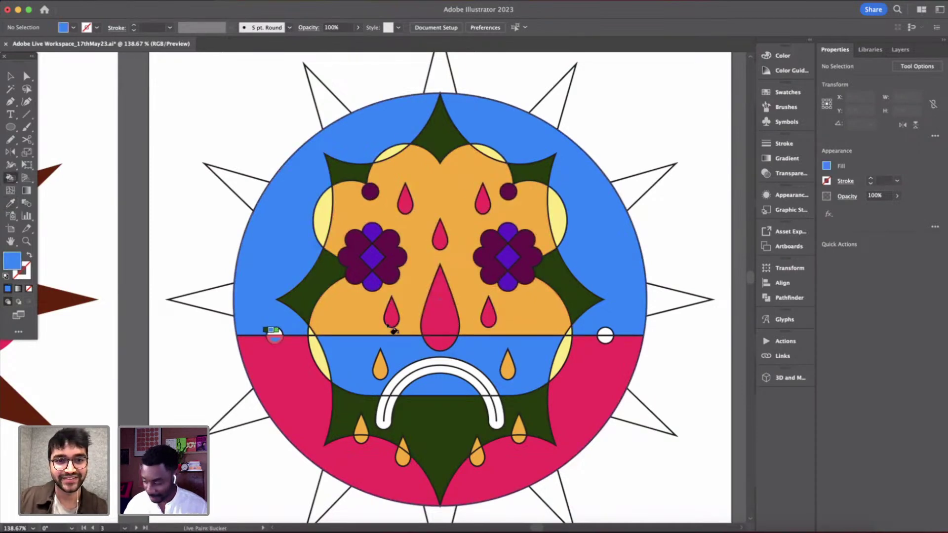
pyautogui.click(606, 339)
pyautogui.press('i')
pyautogui.click(608, 368)
pyautogui.press('k')
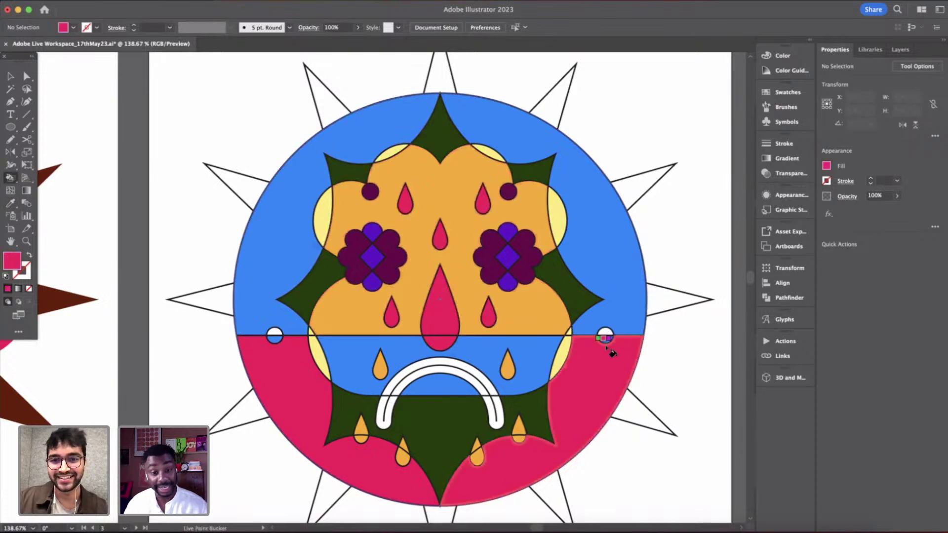
pyautogui.click(603, 330)
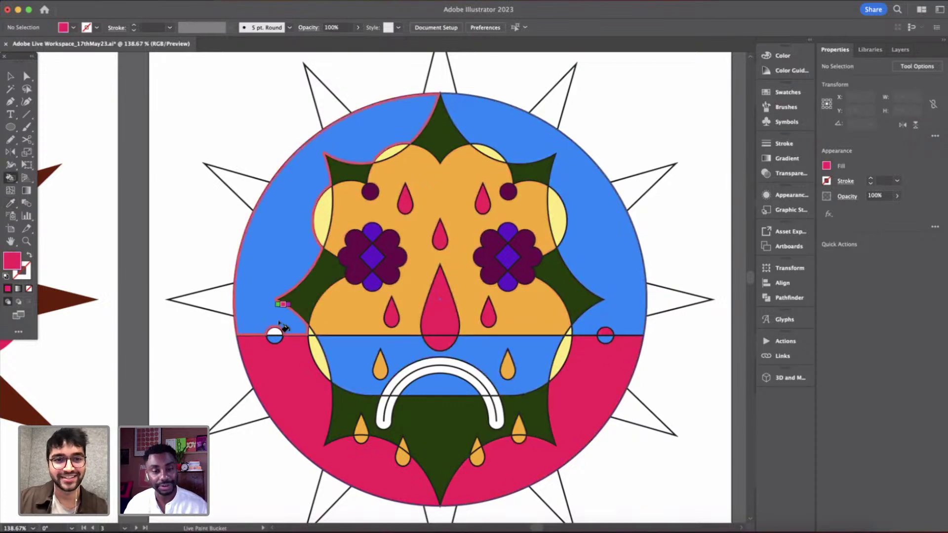
# - Fill all parts of the frowning mouth's arc, including both ends, with the orange sampled from the face
pyautogui.scroll(-5, 505, 278)
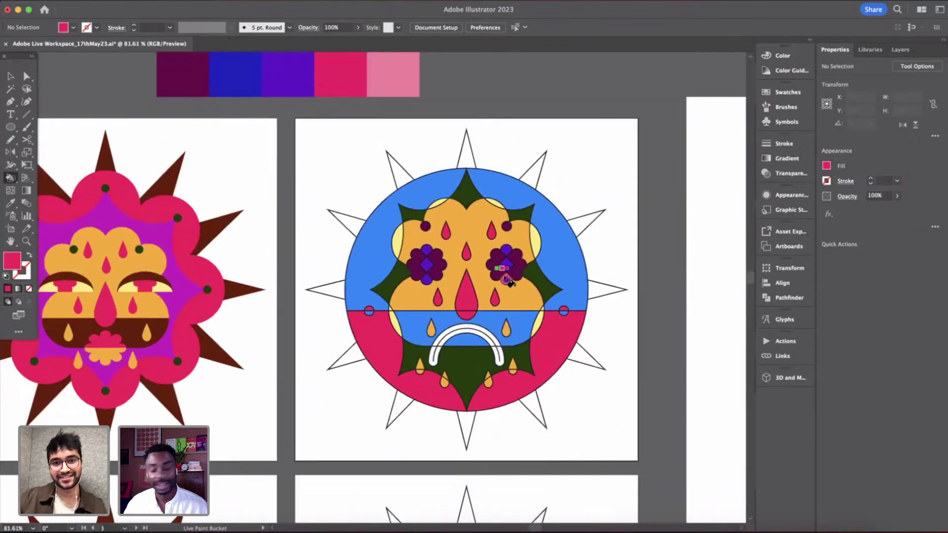
pyautogui.scroll(3, 505, 278)
pyautogui.scroll(5, 462, 361)
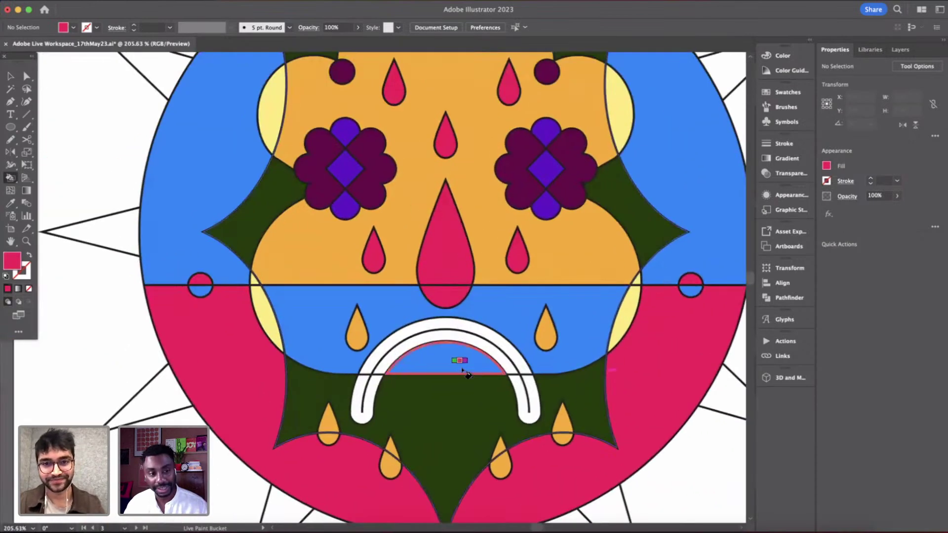
pyautogui.scroll(-1, 465, 375)
pyautogui.press('i')
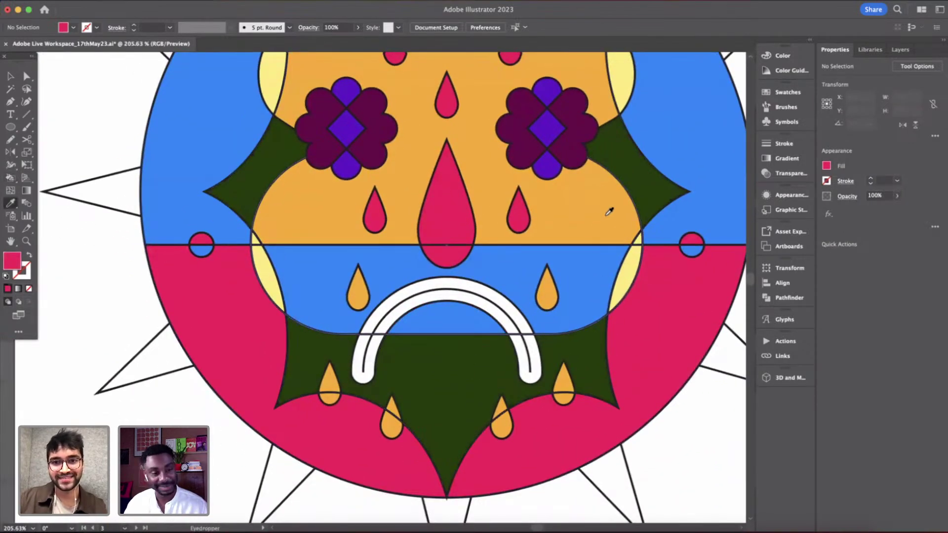
pyautogui.press('k')
pyautogui.click(504, 316)
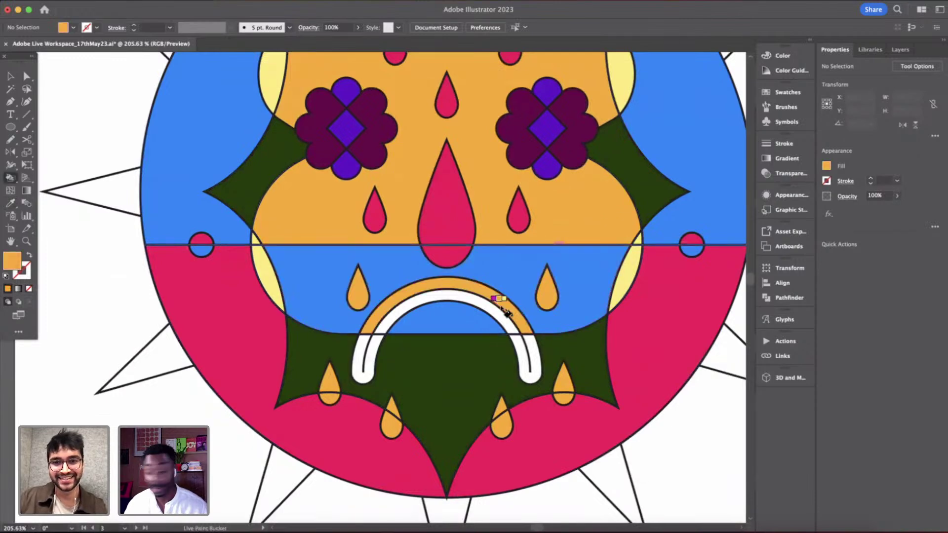
pyautogui.click(518, 351)
pyautogui.click(367, 353)
# - Apply the first sun face's dark brown ray color to the rays around the frowning face
pyautogui.scroll(3, 479, 242)
pyautogui.scroll(-7, 479, 242)
pyautogui.scroll(1, 461, 269)
pyautogui.scroll(3, 473, 236)
pyautogui.press('v')
pyautogui.click(653, 402)
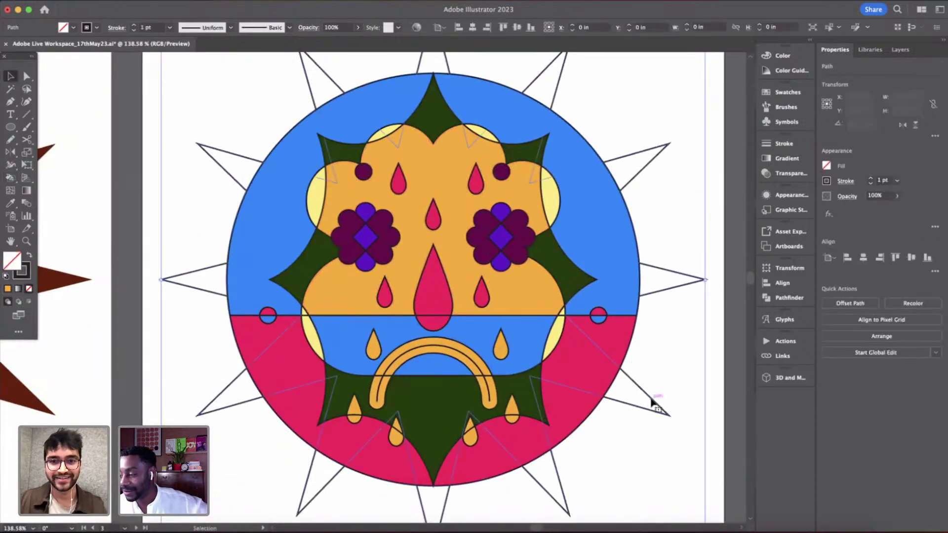
pyautogui.scroll(-3, 647, 400)
pyautogui.press('u')
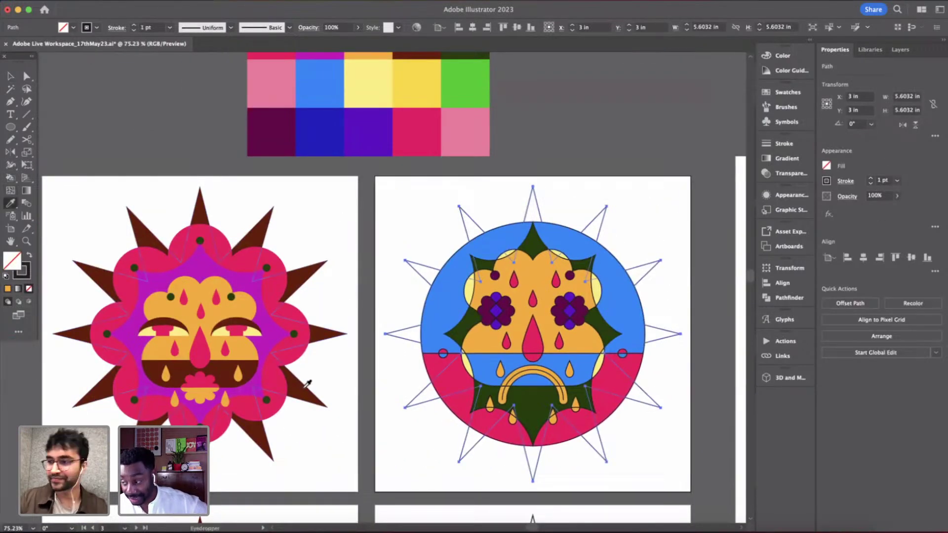
pyautogui.click(307, 384)
# - Remove the stroke from the frowning face's Live Paint group
pyautogui.press('v')
pyautogui.scroll(4, 593, 390)
pyautogui.click(538, 360)
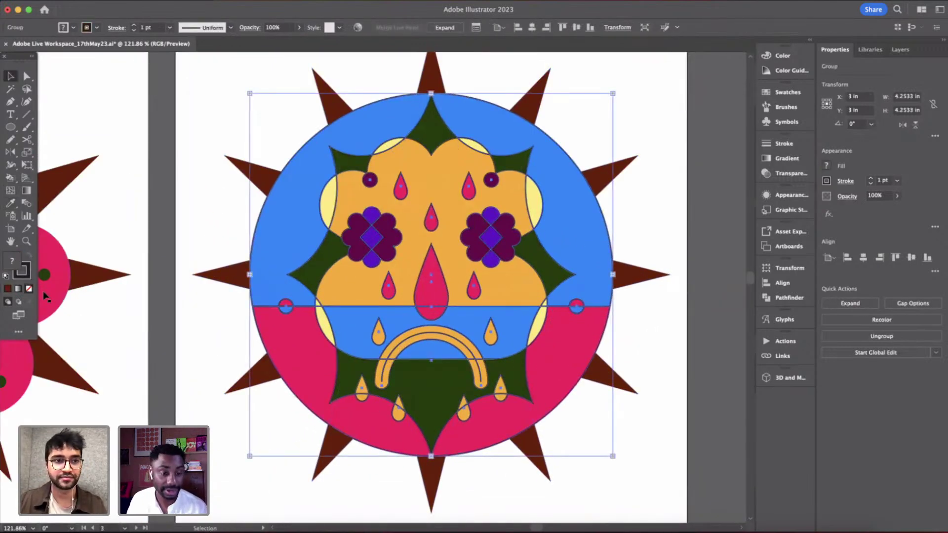
pyautogui.click(182, 360)
pyautogui.scroll(-3, 182, 362)
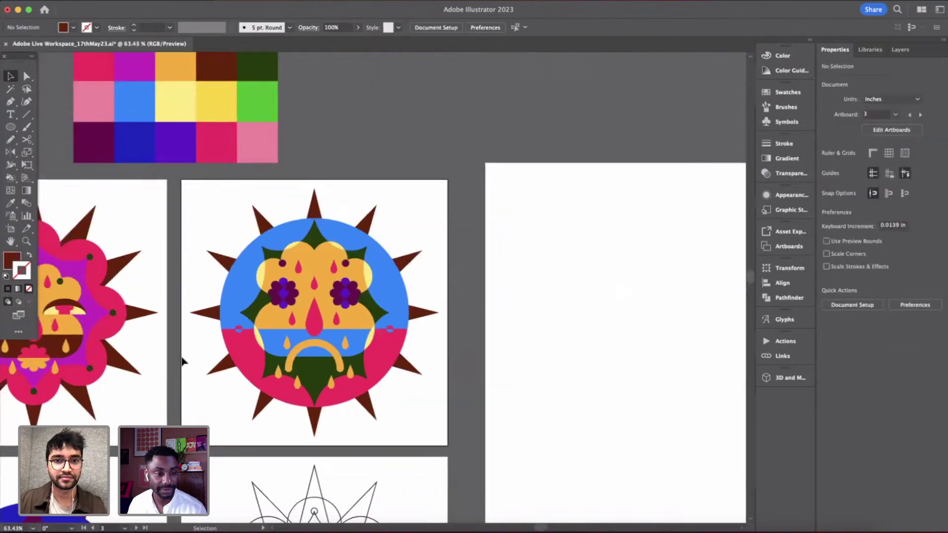
pyautogui.scroll(-3, 182, 362)
pyautogui.scroll(4, 481, 223)
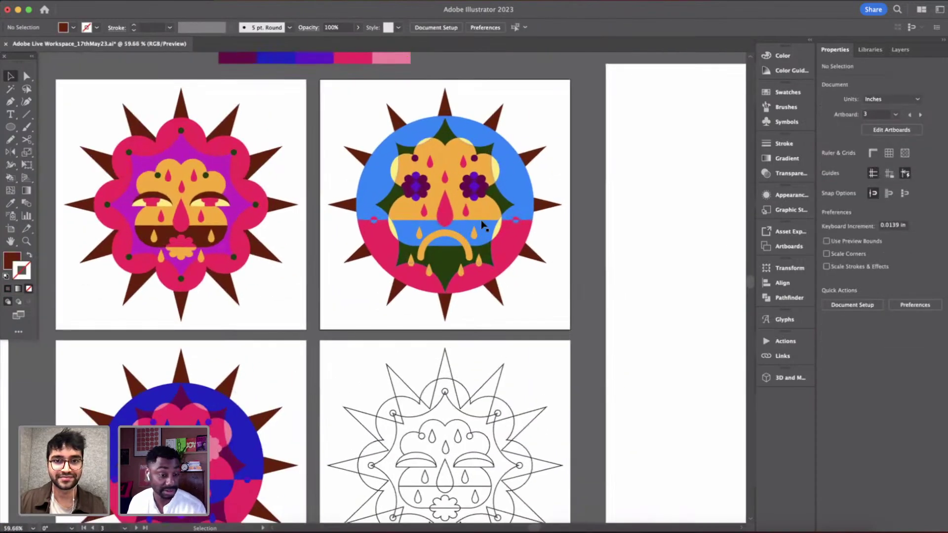
pyautogui.scroll(6, 481, 223)
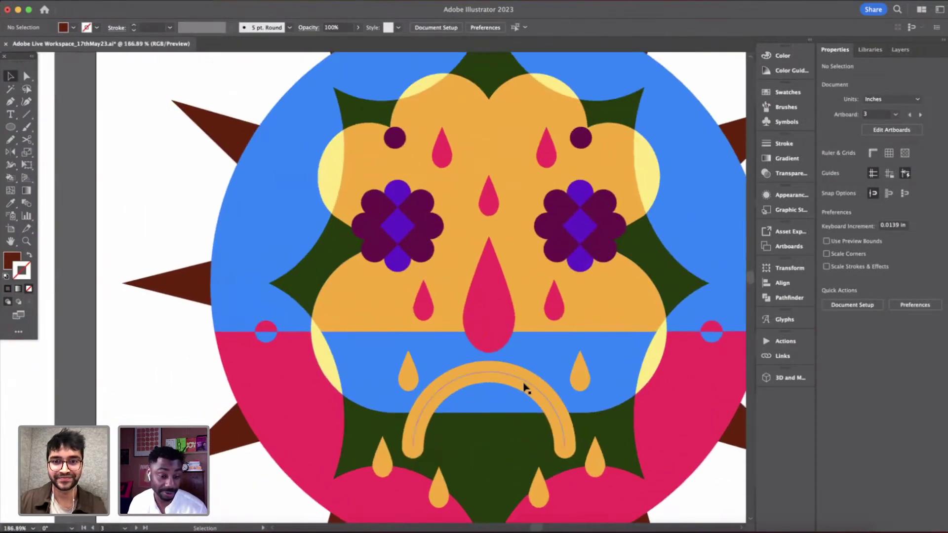
pyautogui.doubleClick(526, 387)
pyautogui.click(526, 387)
pyautogui.scroll(-3, 525, 385)
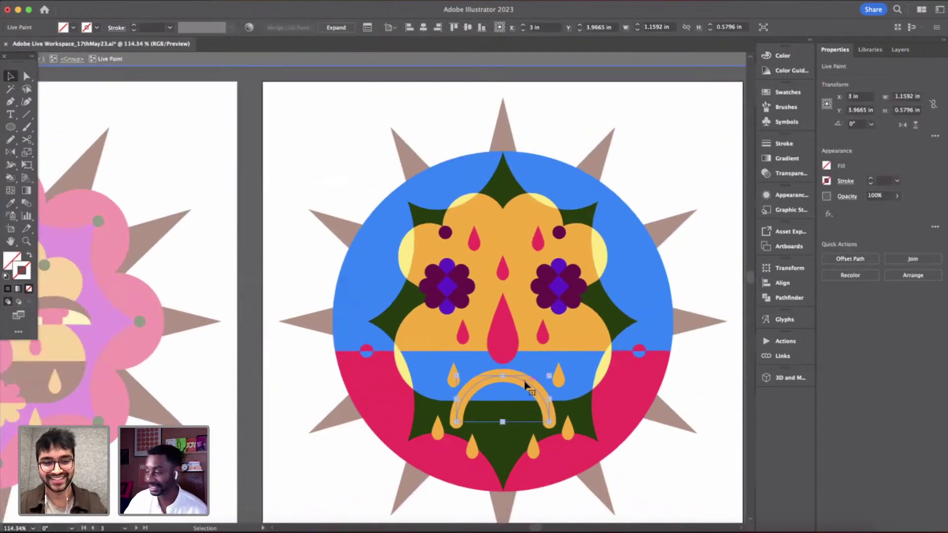
pyautogui.doubleClick(309, 332)
pyautogui.scroll(-5, 310, 332)
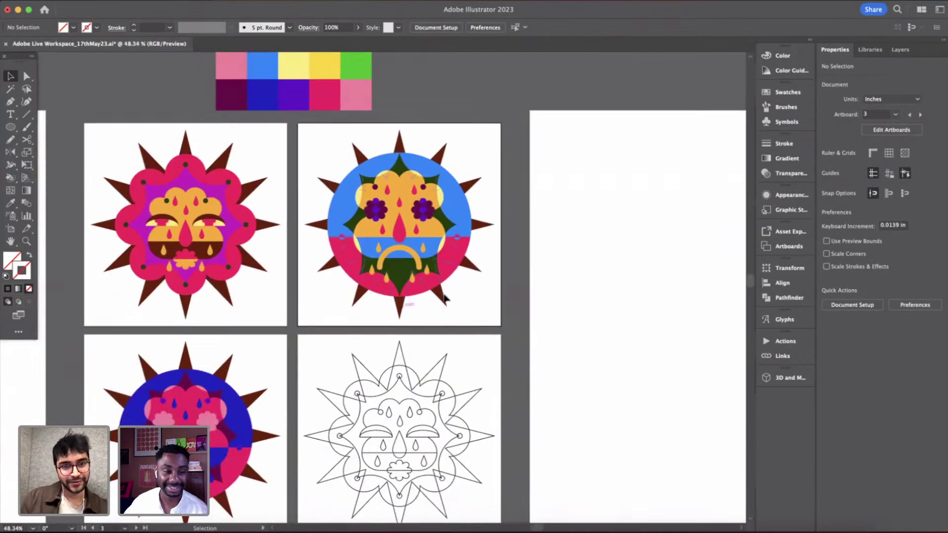
pyautogui.scroll(3, 507, 216)
pyautogui.scroll(-4, 507, 215)
pyautogui.scroll(2, 507, 215)
pyautogui.scroll(-3, 507, 215)
# - Fill the lower half of the frowning face's background circle with the dark blue sampled from the moon face's circle
pyautogui.press('i')
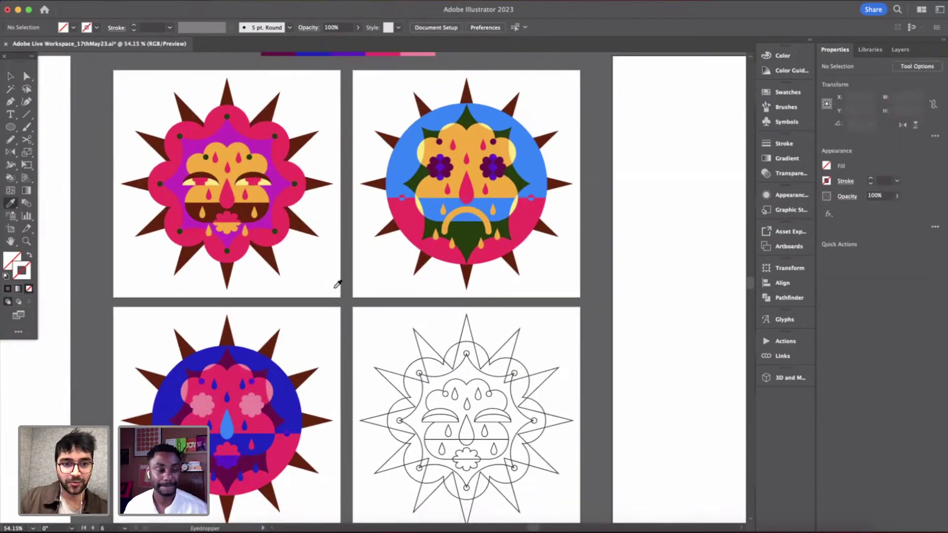
pyautogui.click(292, 401)
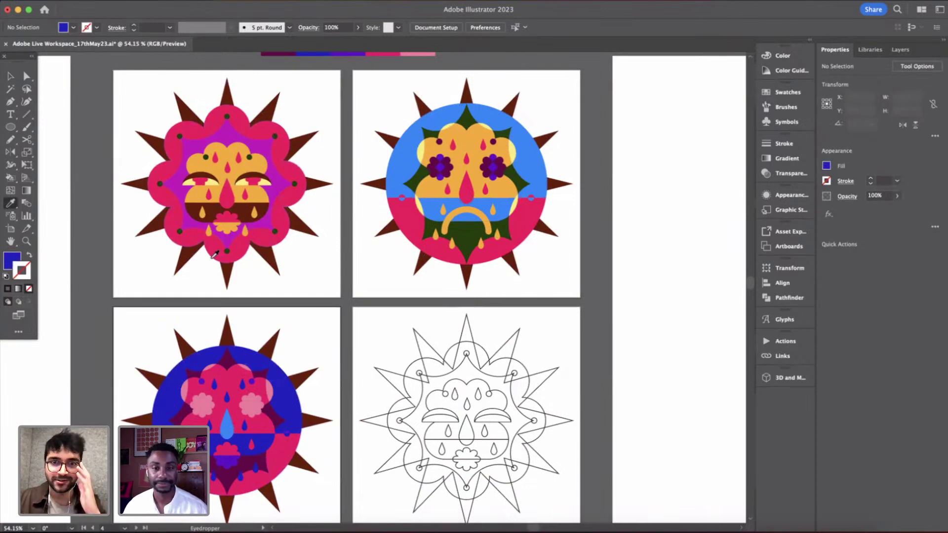
pyautogui.scroll(5, 215, 254)
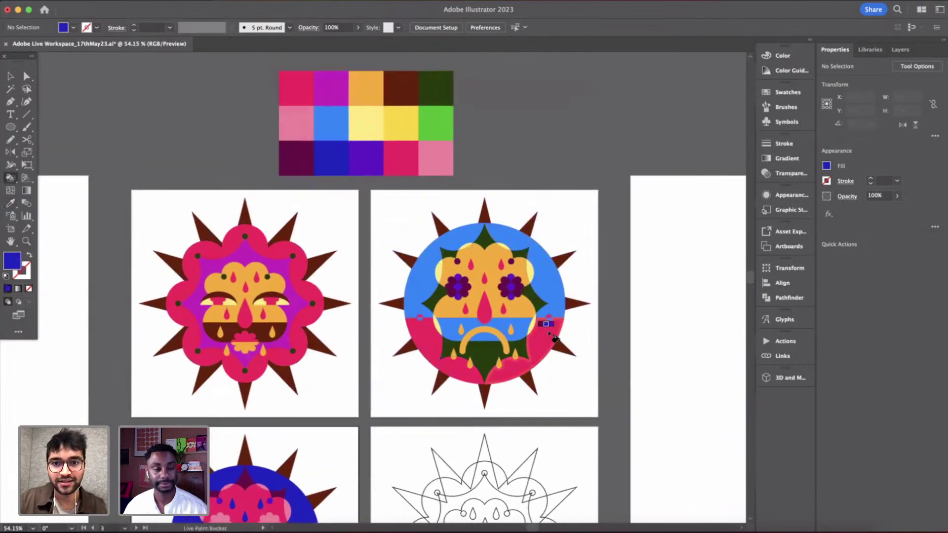
pyautogui.click(550, 336)
pyautogui.scroll(5, 558, 350)
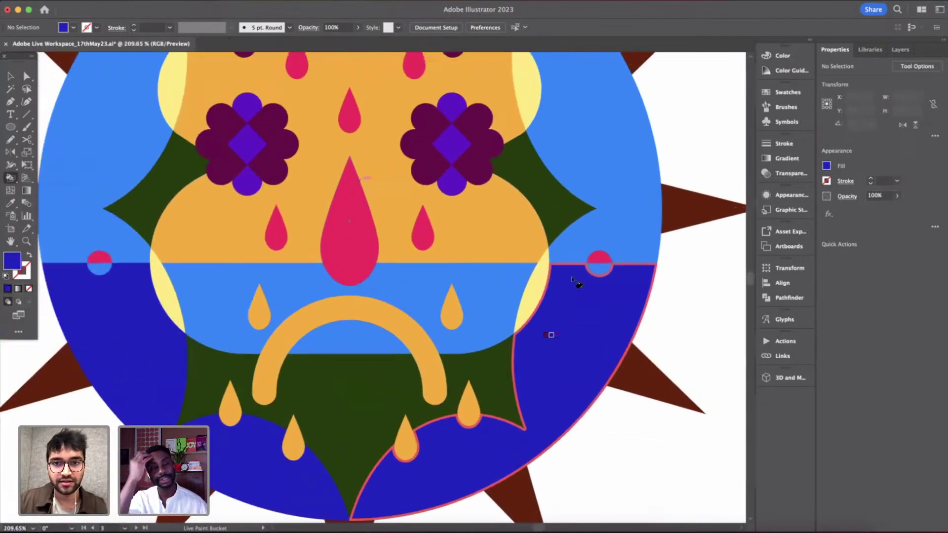
# - Fill the upper halves of the two small side circles with the same dark blue
pyautogui.click(598, 257)
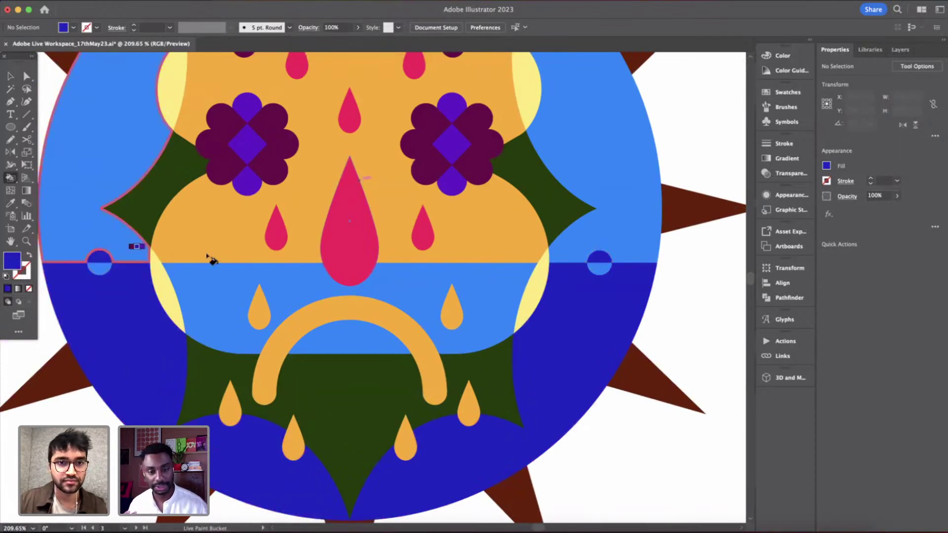
pyautogui.click(105, 255)
pyautogui.scroll(-4, 105, 256)
pyautogui.scroll(4, 352, 269)
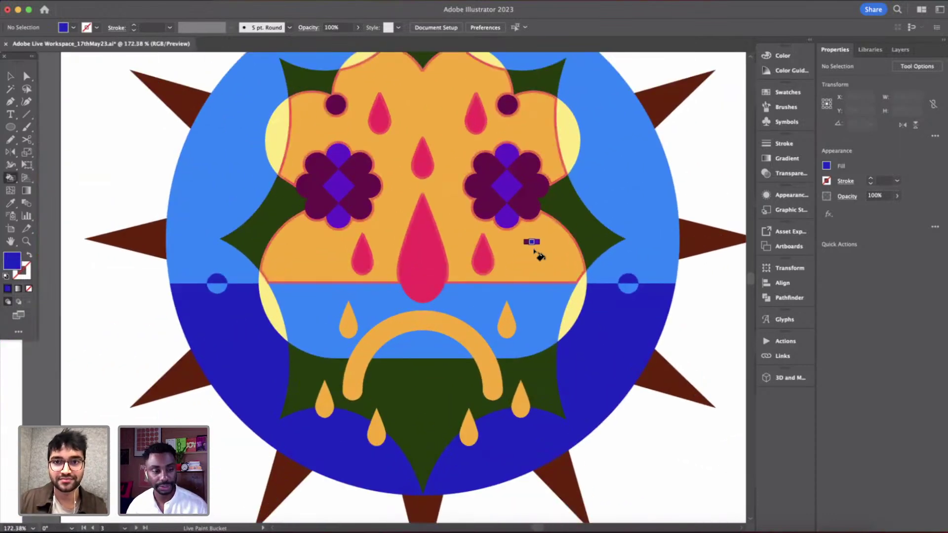
# - Try pale yellow on the green star points beside the flower eyes, and undo both fills
pyautogui.scroll(-3, 537, 254)
pyautogui.scroll(-4, 538, 256)
pyautogui.press('i')
pyautogui.click(260, 260)
pyautogui.press('k')
pyautogui.scroll(4, 489, 237)
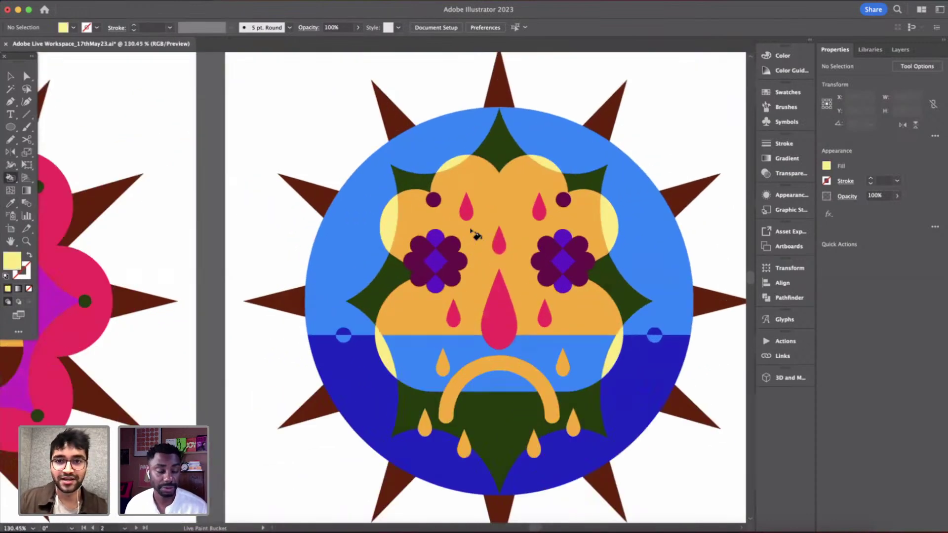
pyautogui.click(586, 318)
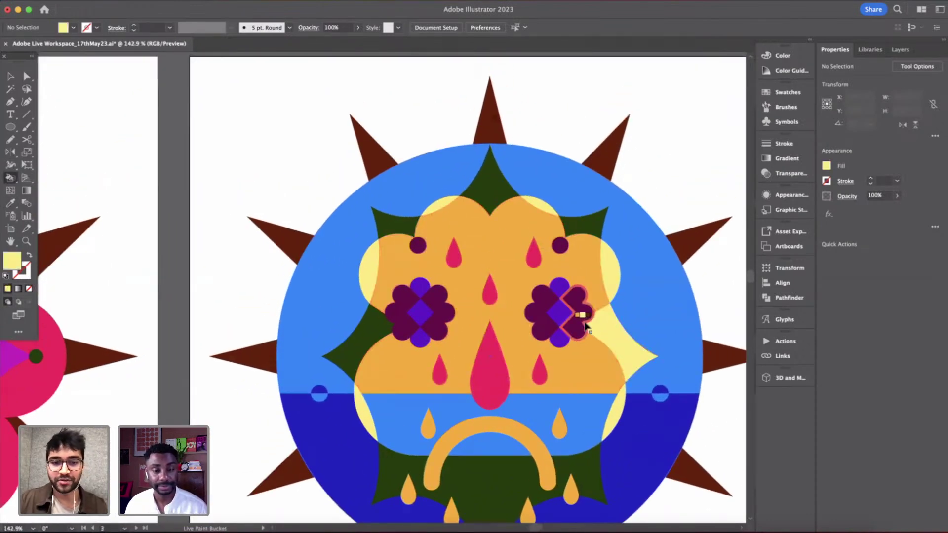
pyautogui.scroll(-4, 353, 331)
pyautogui.click(351, 331)
pyautogui.press('super+z')
pyautogui.press('super+z')
# - Examine the frowning face's coloring next to the palette and the first sun face
pyautogui.scroll(2, 484, 350)
pyautogui.scroll(-3, 483, 350)
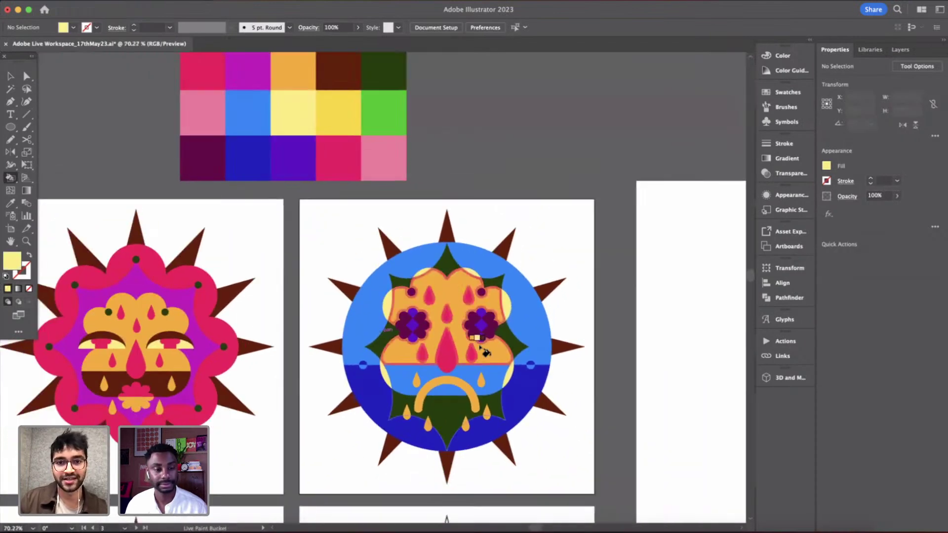
pyautogui.scroll(4, 484, 350)
pyautogui.scroll(-4, 484, 349)
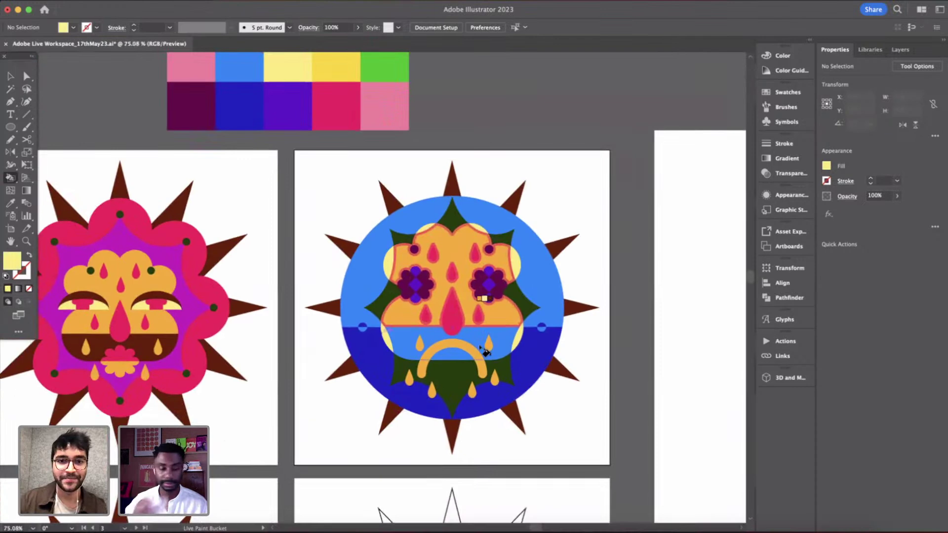
pyautogui.scroll(2, 547, 273)
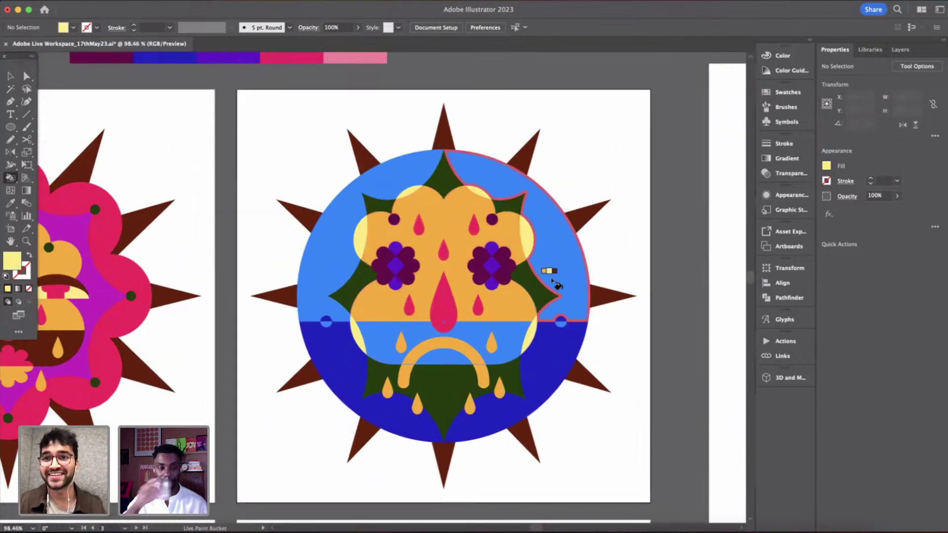
pyautogui.scroll(1, 491, 242)
pyautogui.scroll(-3, 492, 242)
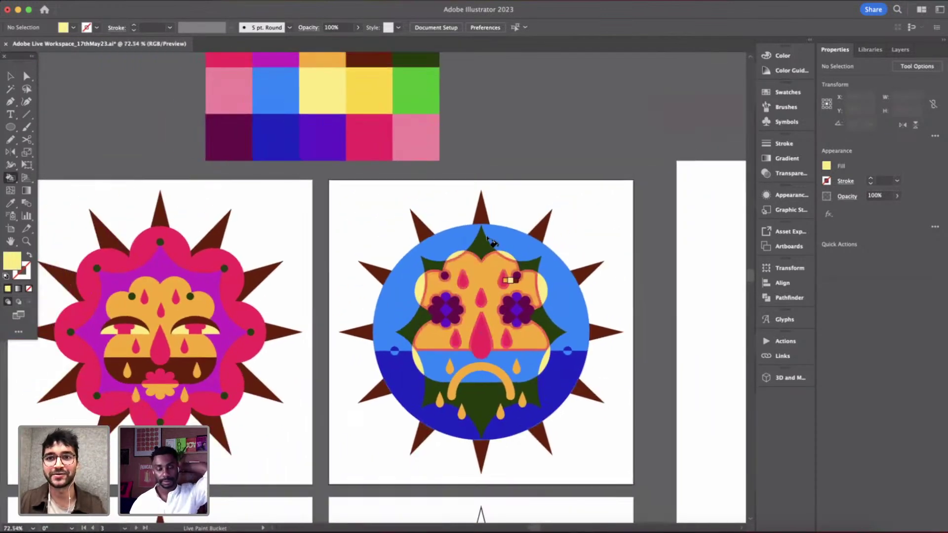
pyautogui.scroll(1, 491, 242)
# - Fill the upper half of the frowning face's background circle with the violet sampled from a flower eye's center diamond
pyautogui.press('i')
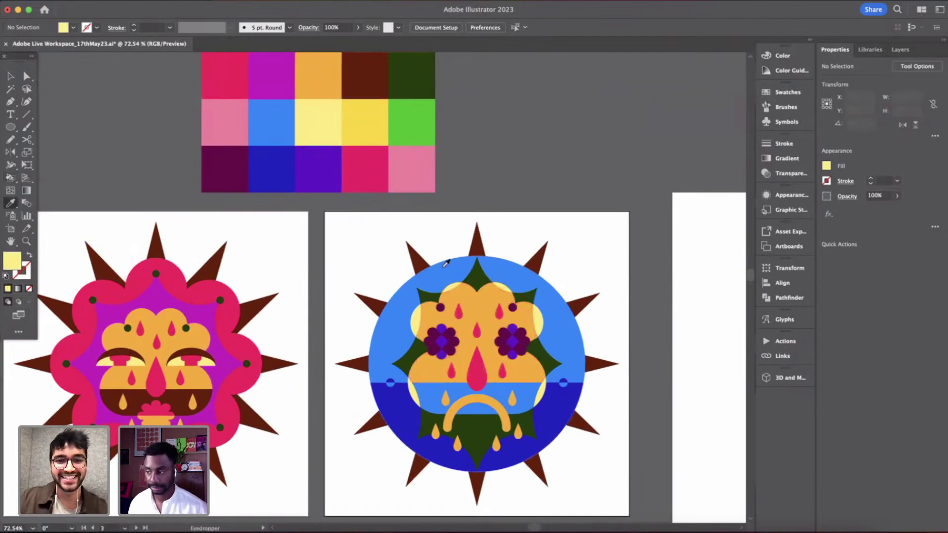
pyautogui.scroll(3, 446, 267)
pyautogui.scroll(-3, 447, 264)
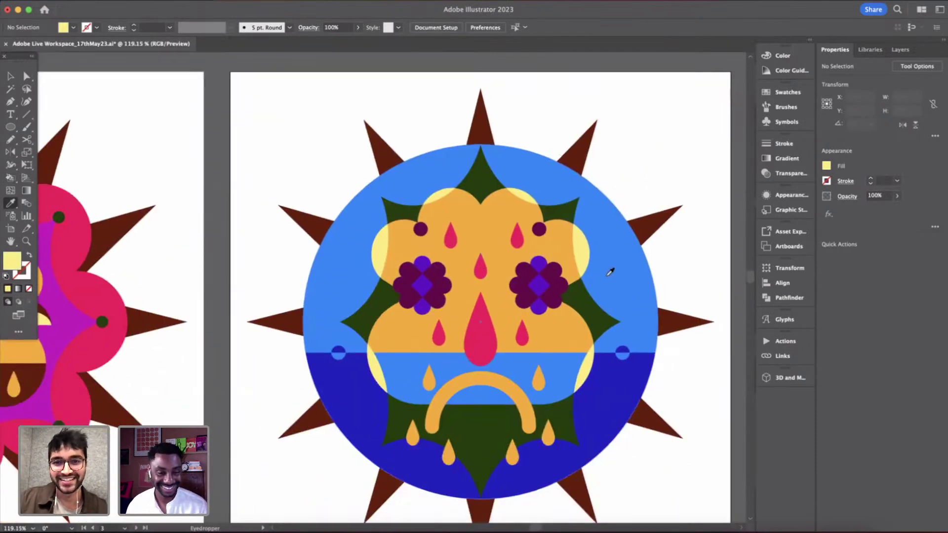
pyautogui.click(540, 281)
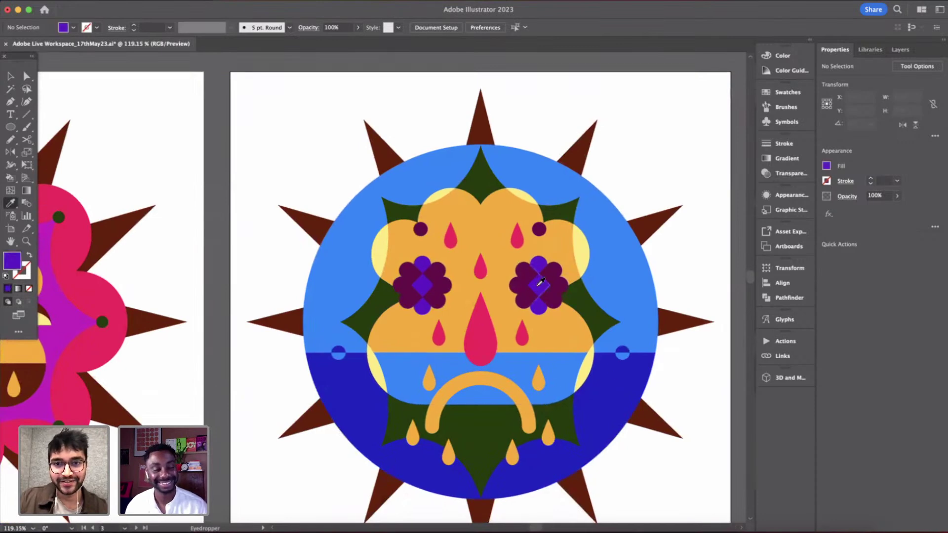
pyautogui.press('k')
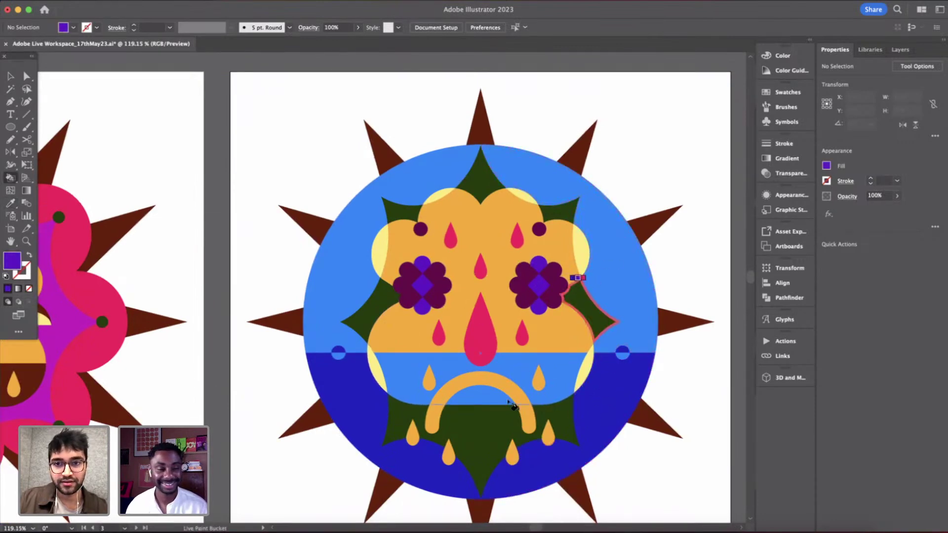
pyautogui.click(593, 278)
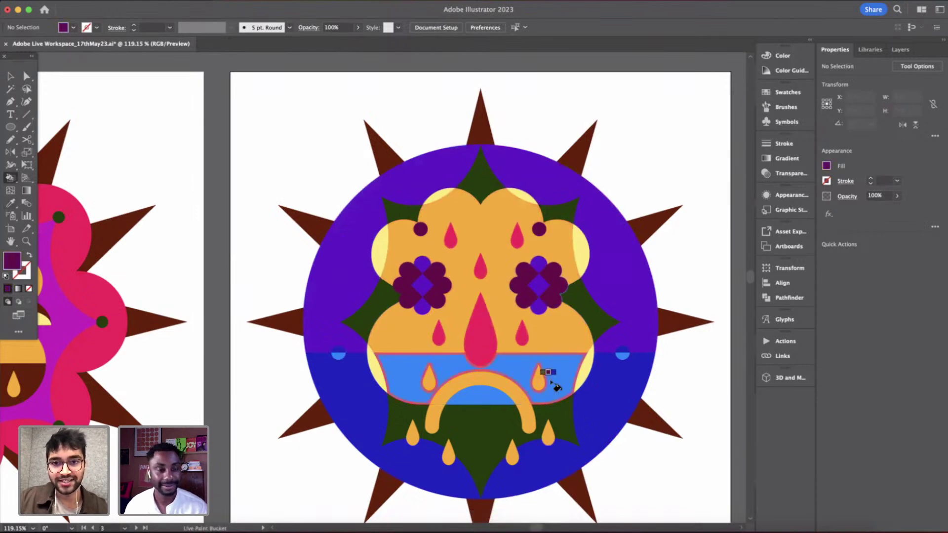
# - Fill the light blue band around the frowning mouth with dark plum
pyautogui.click(551, 379)
pyautogui.scroll(-5, 551, 378)
pyautogui.scroll(8, 552, 378)
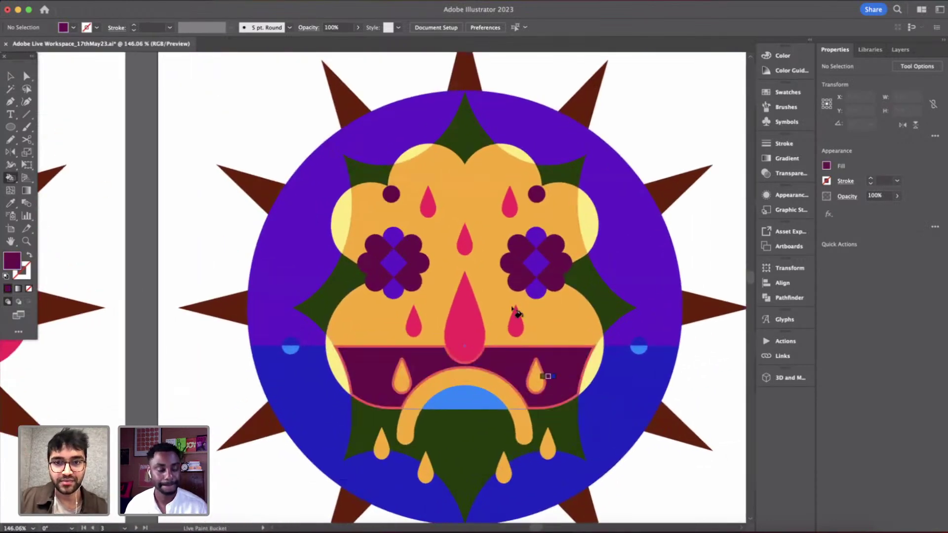
pyautogui.scroll(-8, 551, 378)
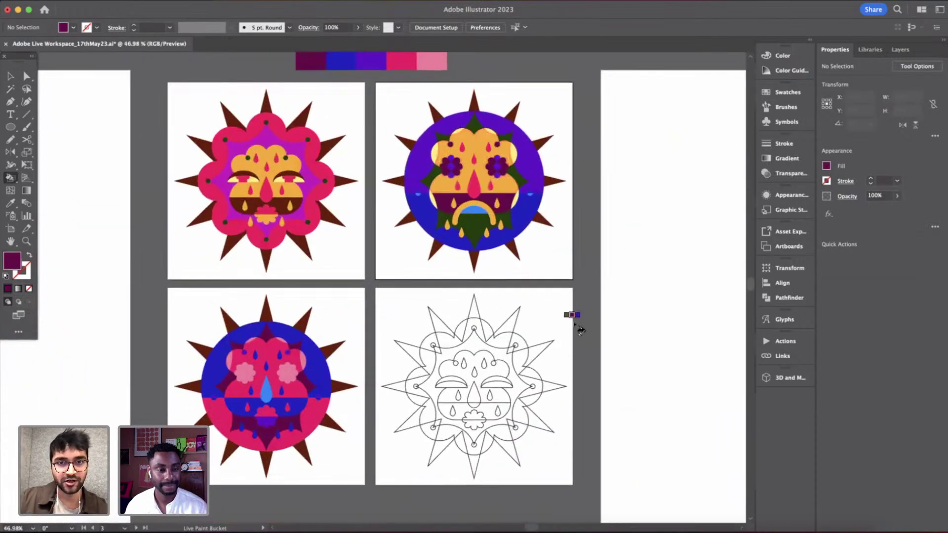
# - Fill the upper half of the frowning face's background circle with the crimson pink sampled from the blue moon face's background
pyautogui.press('i')
pyautogui.click(316, 411)
pyautogui.press('k')
pyautogui.scroll(8, 571, 135)
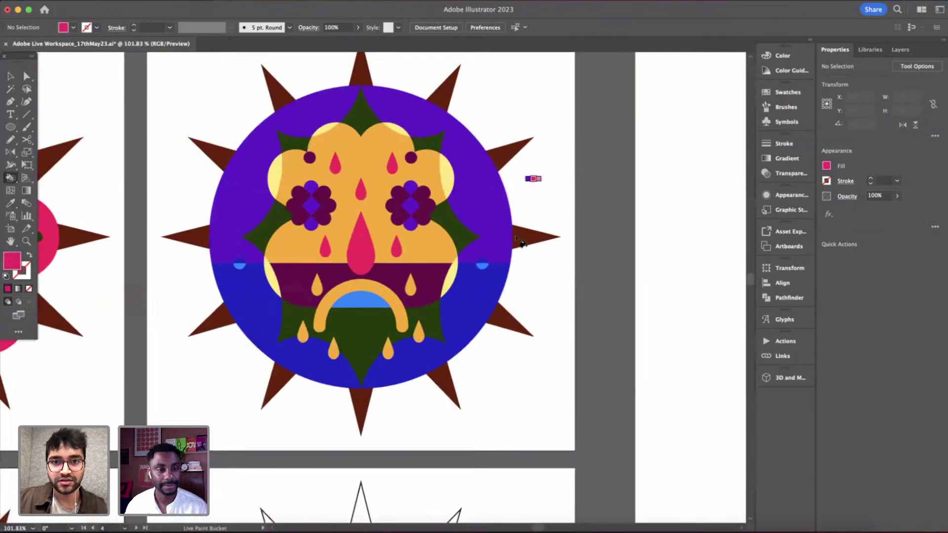
pyautogui.click(490, 249)
pyautogui.click(255, 210)
pyautogui.hscroll(-2, 407, 221)
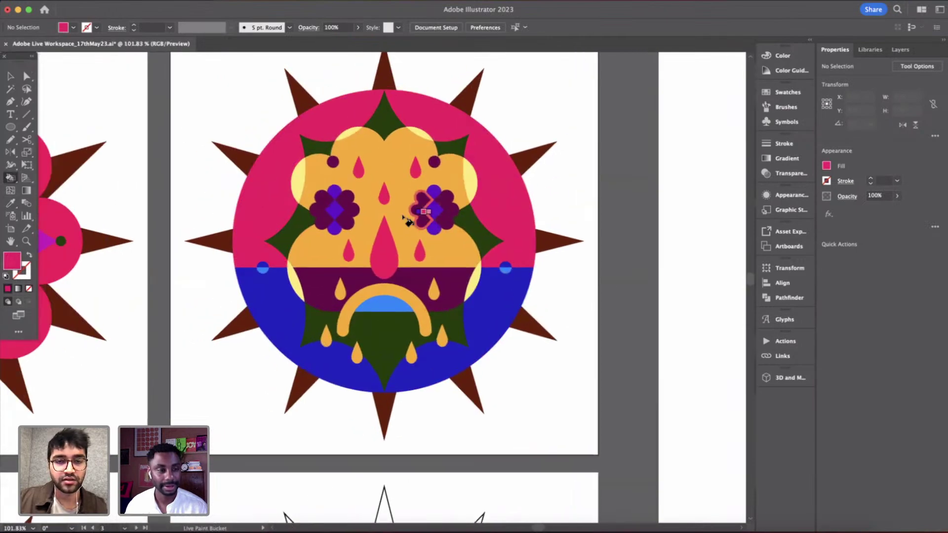
# - Fill the band around the frowning mouth and the light blue area inside it with the dark green sampled below the mouth
pyautogui.scroll(-5, 407, 221)
pyautogui.scroll(4, 419, 267)
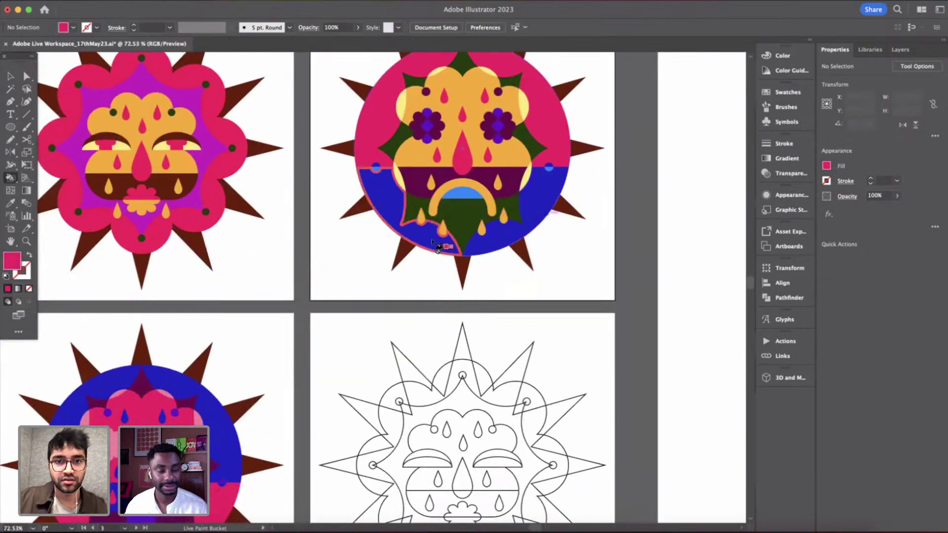
pyautogui.press('i')
pyautogui.click(470, 212)
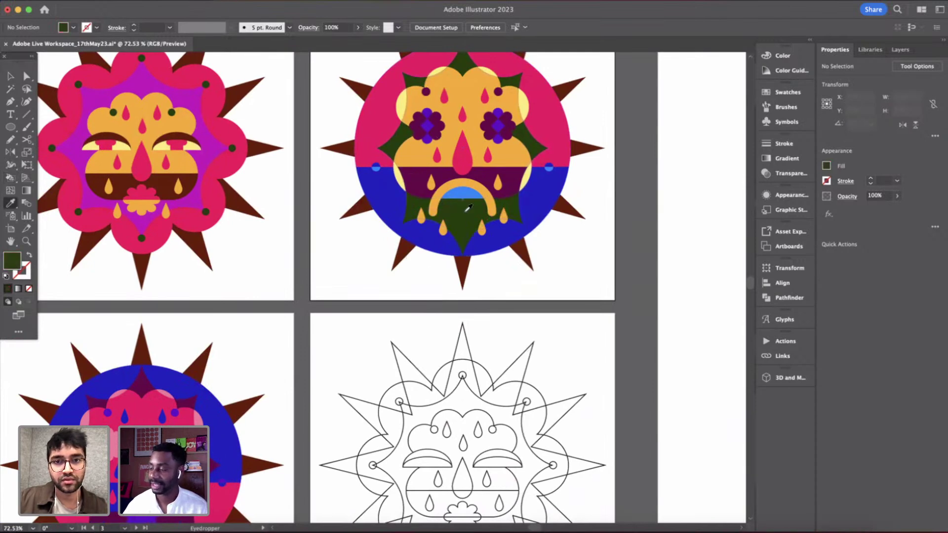
pyautogui.press('k')
pyautogui.click(434, 184)
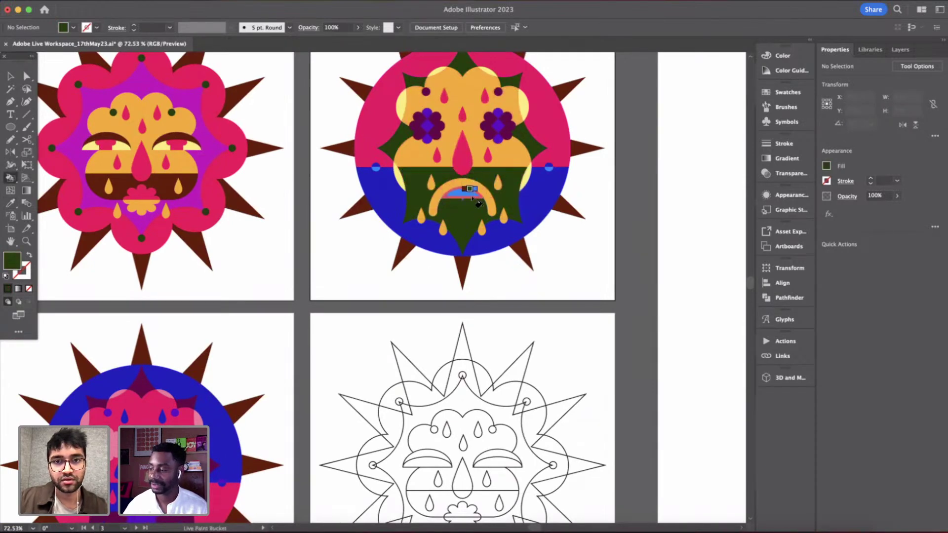
# - Try the magenta sampled from the first sun face on the green star area below the frowning mouth, and undo the fill
pyautogui.press('i')
pyautogui.click(210, 153)
pyautogui.press('k')
pyautogui.click(437, 205)
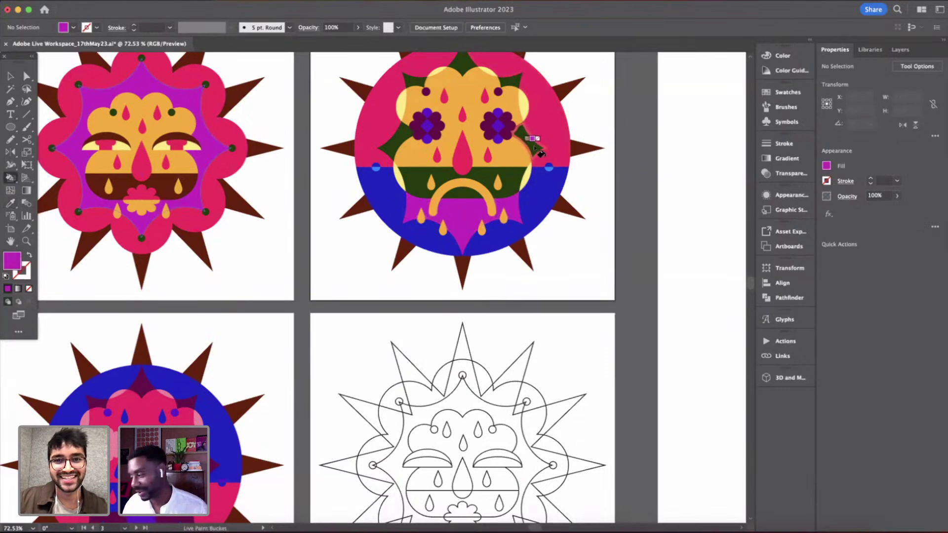
pyautogui.scroll(3, 535, 148)
pyautogui.scroll(2, 535, 148)
pyautogui.press('super+z')
# - Fill the band around the frowning mouth with magenta and compare it with the first sun face
pyautogui.click(467, 258)
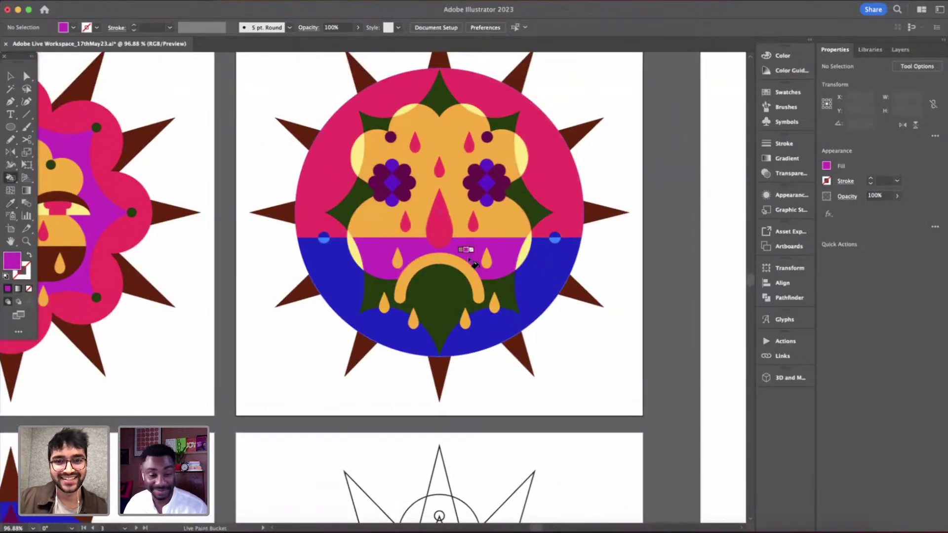
pyautogui.scroll(5, 469, 260)
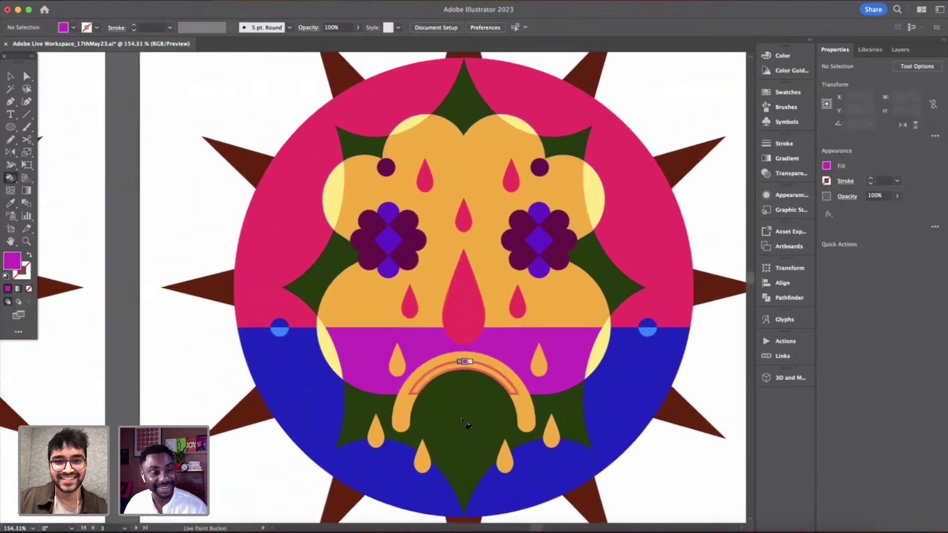
pyautogui.scroll(-5, 552, 321)
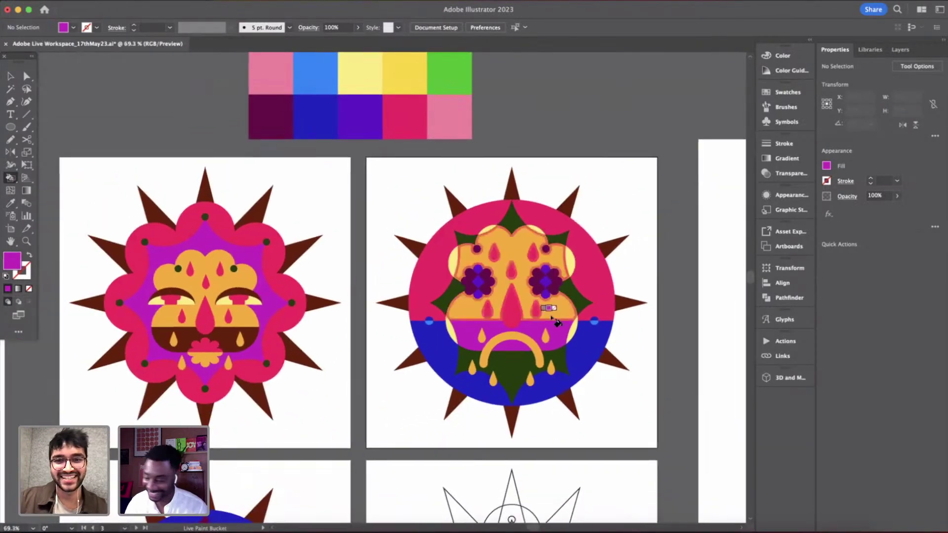
pyautogui.scroll(2, 552, 316)
pyautogui.scroll(2, 547, 309)
# - Fill the violet petals and center diamonds of both flower eyes with the light pink sampled from the blue moon face
pyautogui.press('i')
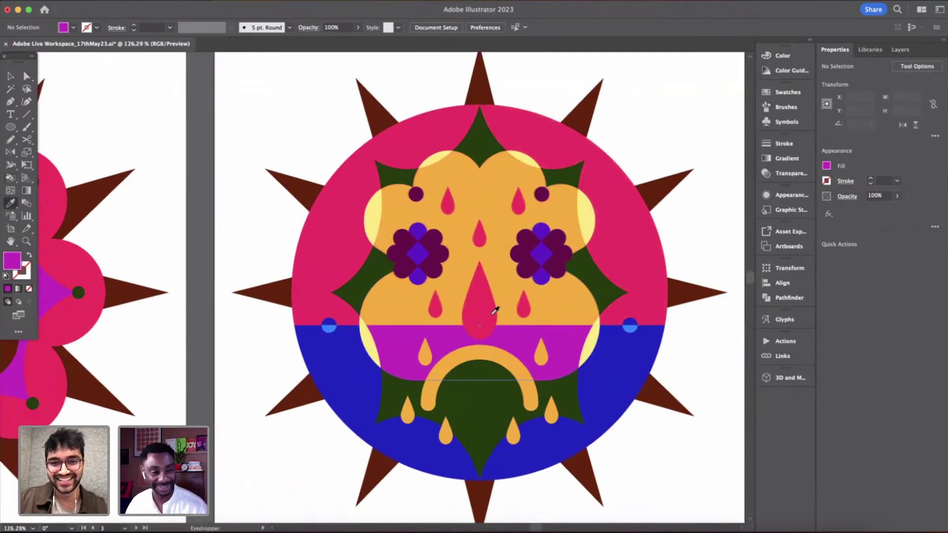
pyautogui.scroll(-4, 494, 310)
pyautogui.scroll(3, 495, 310)
pyautogui.scroll(-3, 494, 310)
pyautogui.click(179, 414)
pyautogui.scroll(5, 184, 408)
pyautogui.scroll(3, 184, 407)
pyautogui.hscroll(4, 183, 407)
pyautogui.hscroll(4, 185, 402)
pyautogui.scroll(1, 185, 403)
pyautogui.press('k')
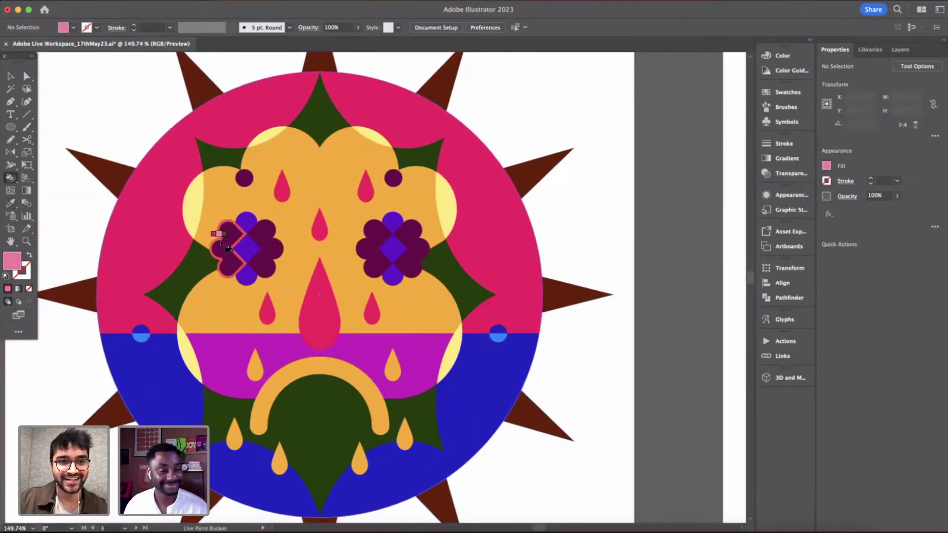
pyautogui.click(228, 254)
pyautogui.press('super+z')
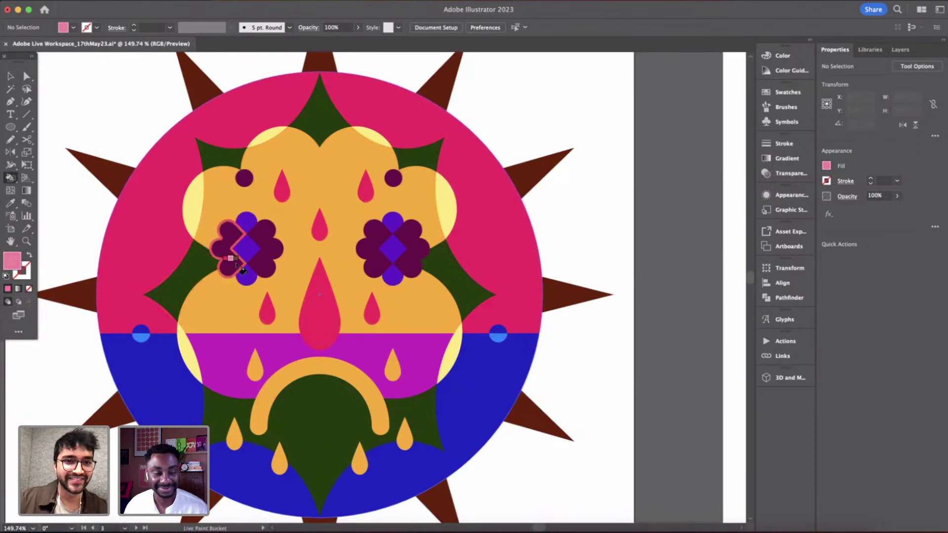
pyautogui.click(247, 228)
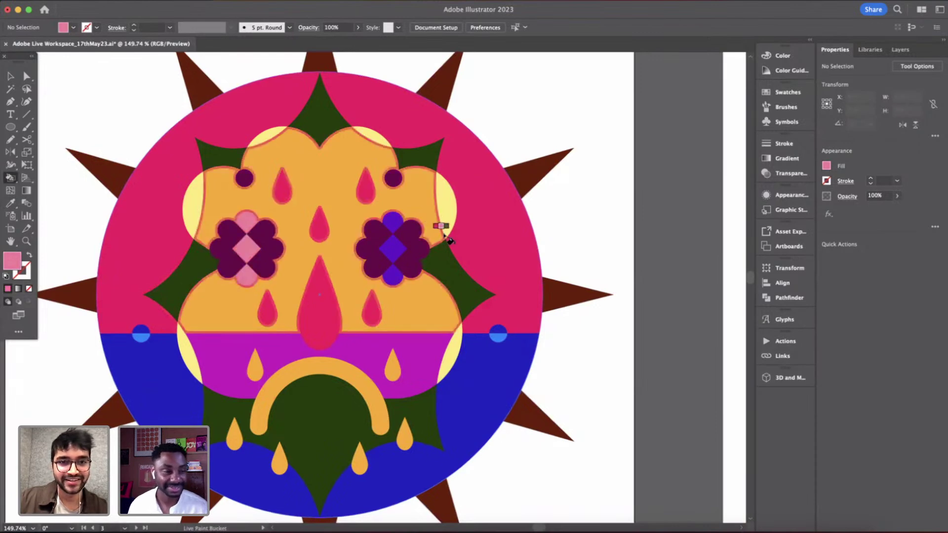
pyautogui.click(391, 257)
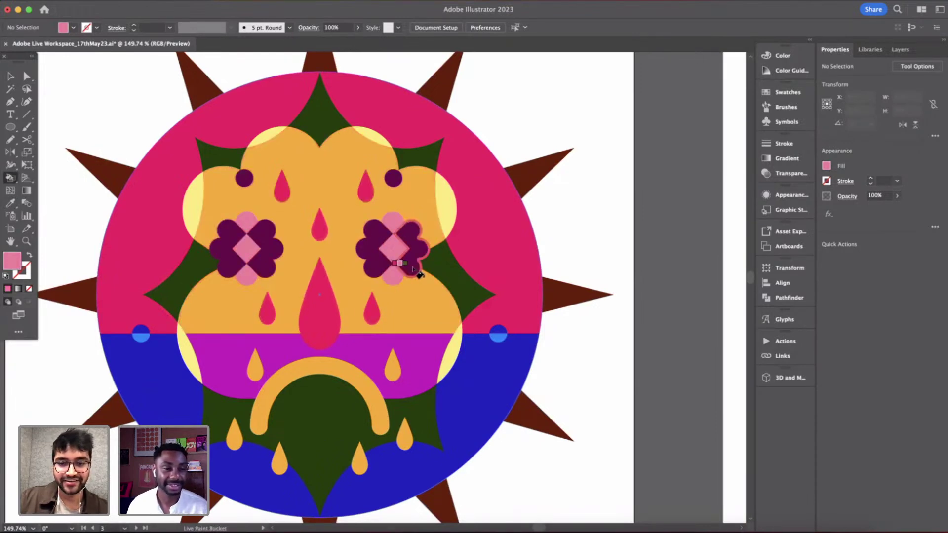
# - Fill the plum petals of both flower eyes with crimson pink, undoing the accidental fill on the face
pyautogui.press('k')
pyautogui.click(357, 259)
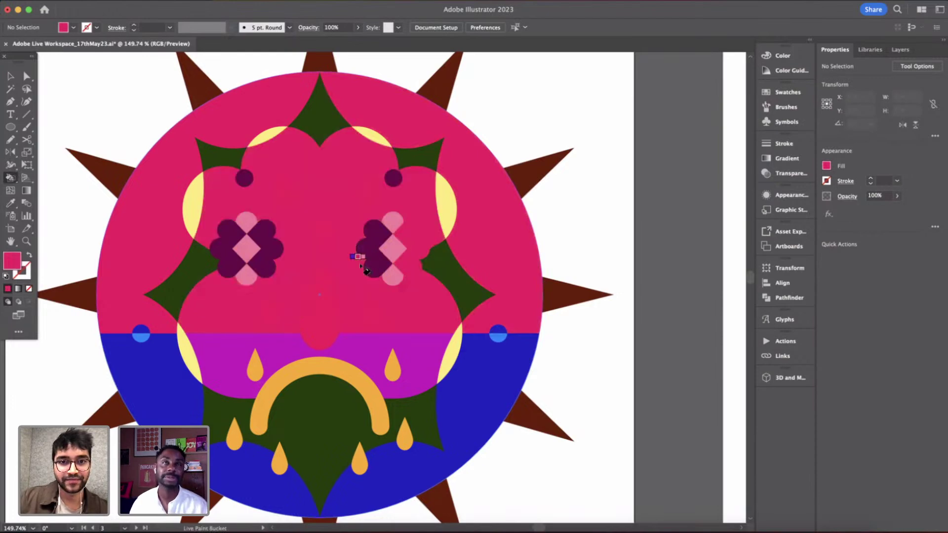
pyautogui.press('cmd+z')
pyautogui.click(368, 269)
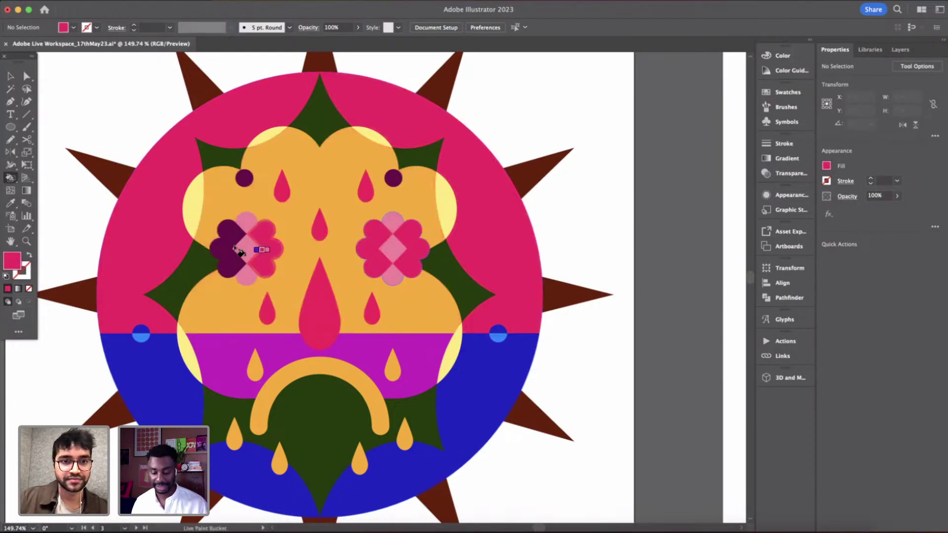
# - Fill the magenta band around the frowning mouth with the dark plum sampled from a small forehead dot
pyautogui.scroll(-10, 463, 259)
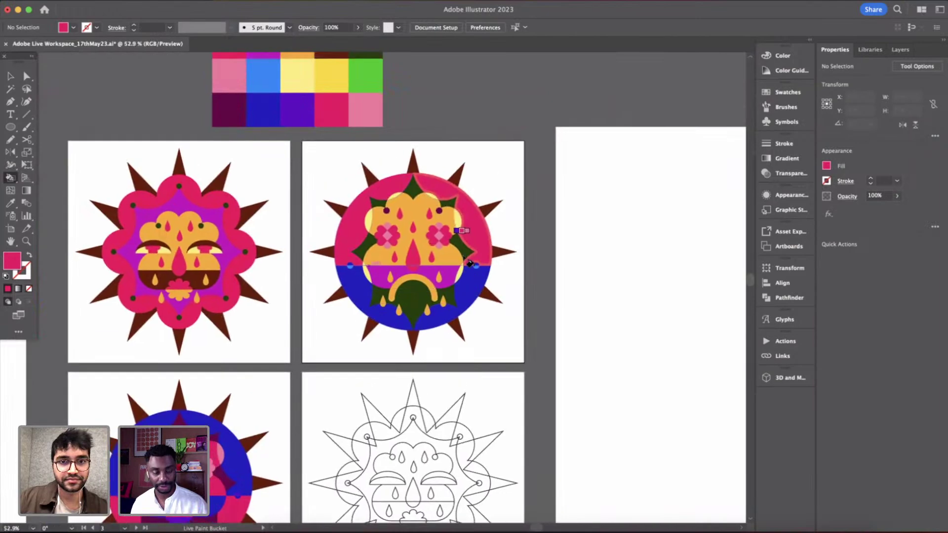
pyautogui.scroll(6, 464, 257)
pyautogui.scroll(-3, 455, 370)
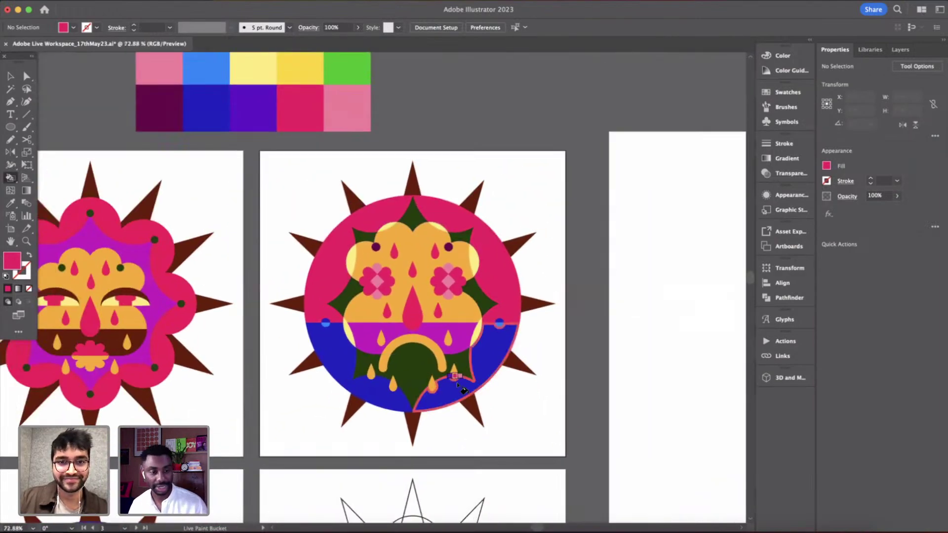
pyautogui.scroll(-8, 461, 380)
pyautogui.hscroll(-3, 461, 380)
pyautogui.press('i')
pyautogui.scroll(3, 545, 123)
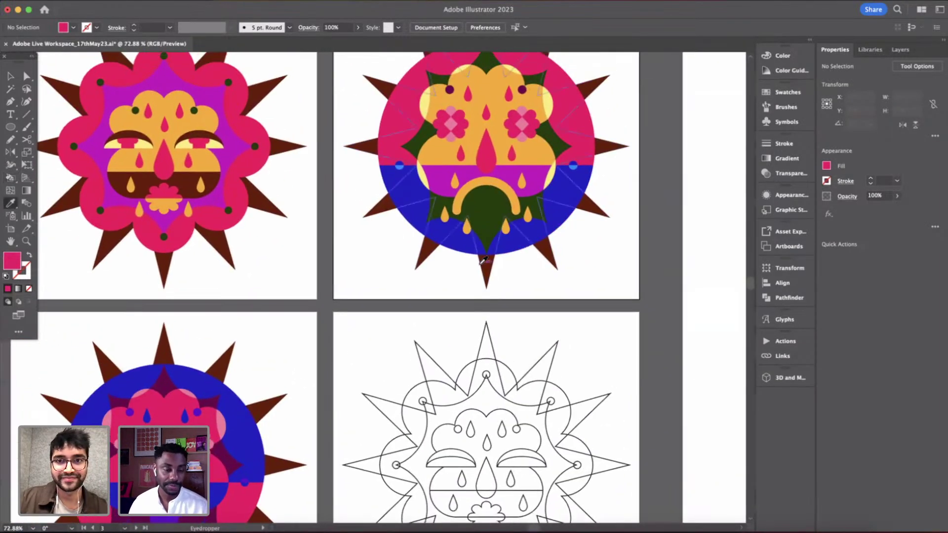
pyautogui.click(509, 117)
pyautogui.press('k')
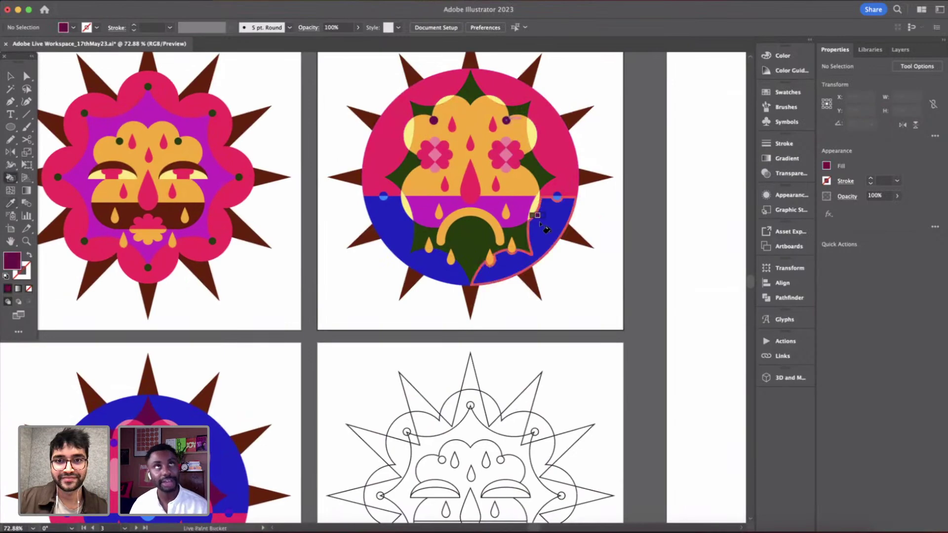
pyautogui.click(513, 218)
pyautogui.scroll(4, 526, 221)
pyautogui.scroll(5, 526, 221)
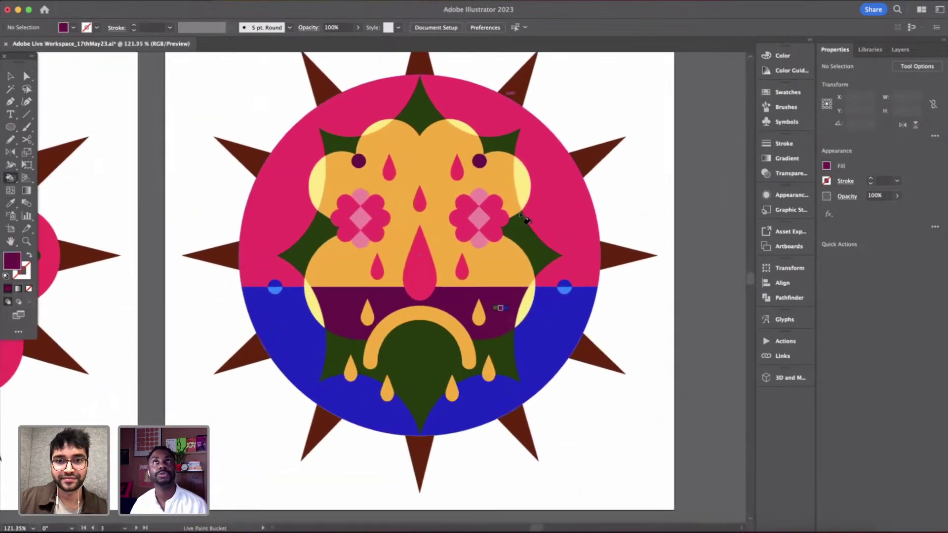
# - Select the uncolored line-art face without its outer star of rays, and clear the selection
pyautogui.scroll(-5, 526, 221)
pyautogui.scroll(-4, 526, 221)
pyautogui.scroll(2, 526, 221)
pyautogui.scroll(-3, 573, 275)
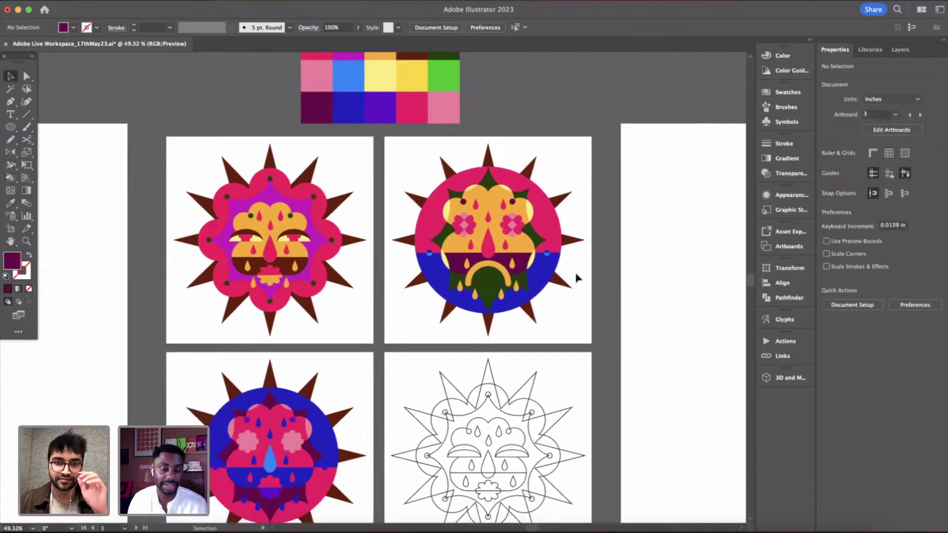
pyautogui.hscroll(-1, 554, 376)
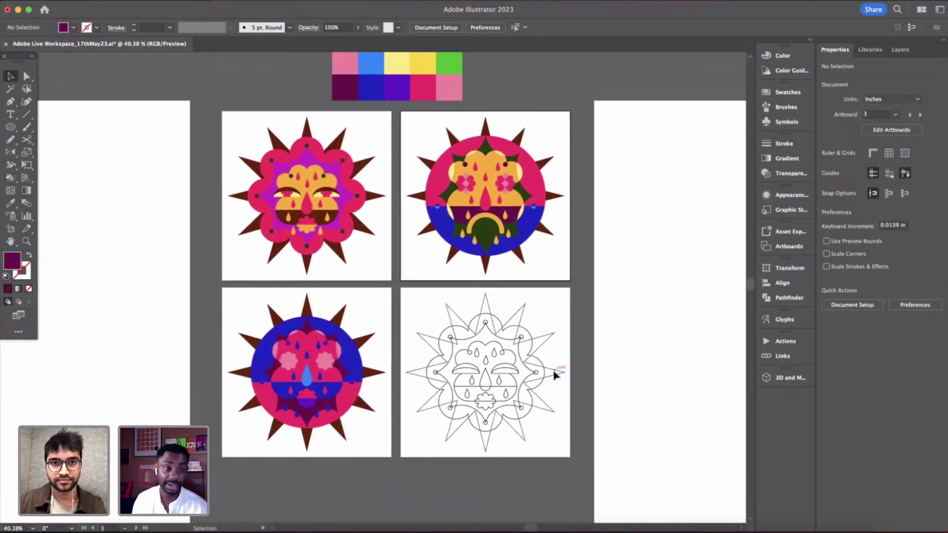
pyautogui.moveTo(429, 299); pyautogui.dragTo(576, 502)
pyautogui.scroll(2, 558, 393)
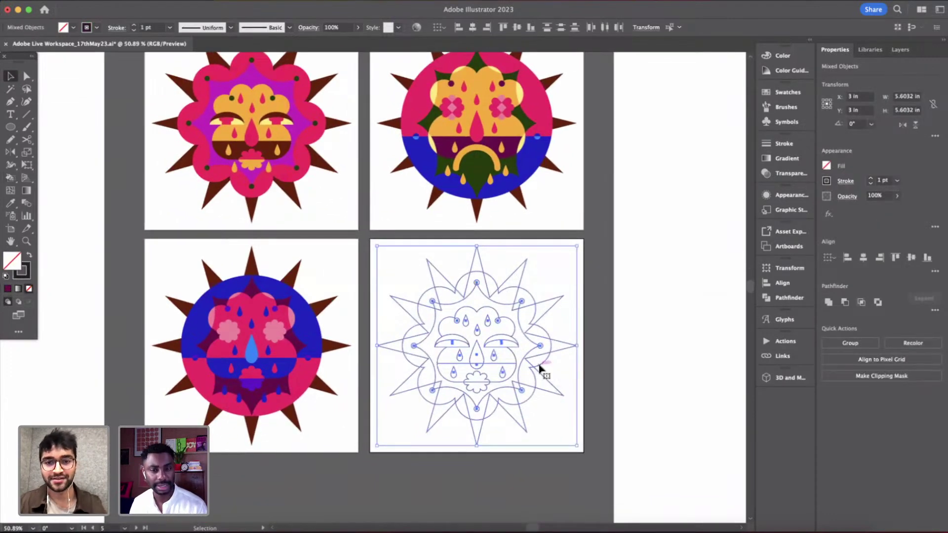
pyautogui.click(611, 360)
pyautogui.scroll(2, 552, 318)
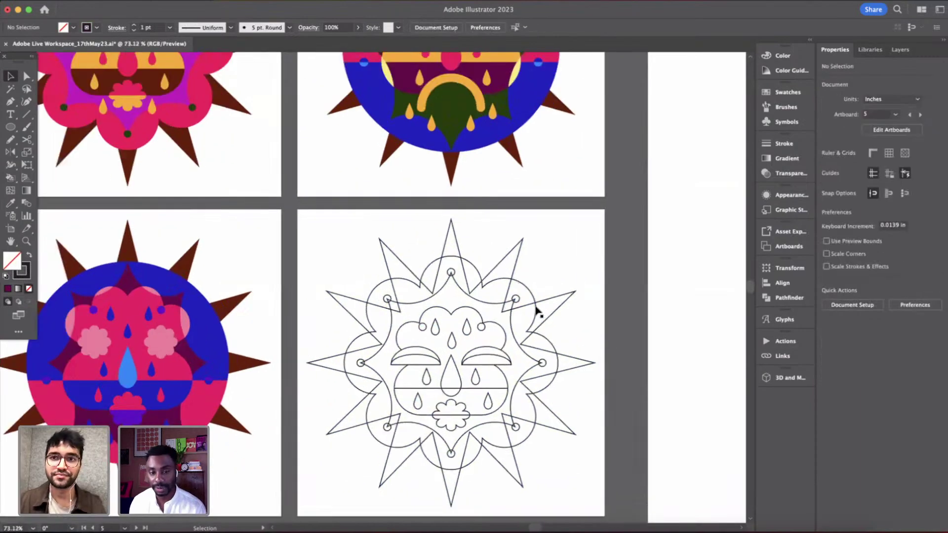
pyautogui.moveTo(498, 322); pyautogui.dragTo(610, 426)
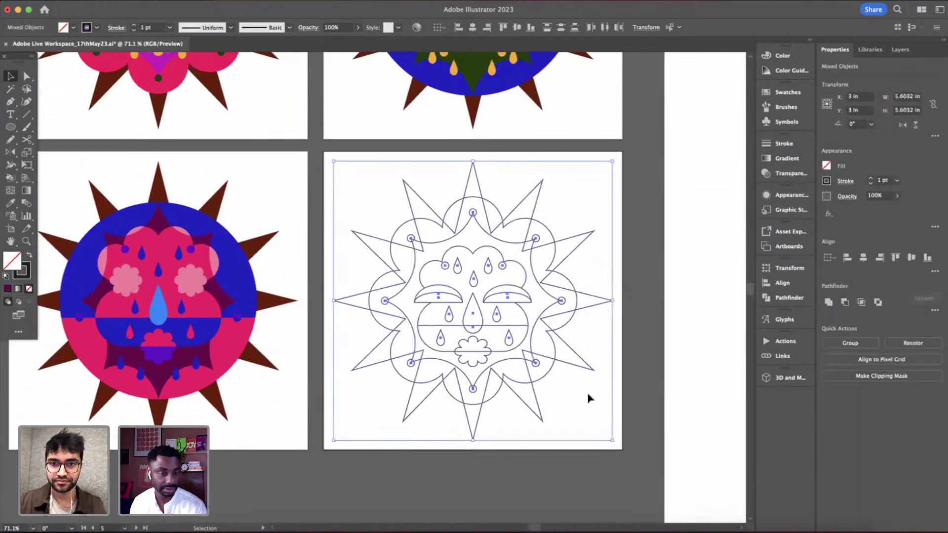
pyautogui.keyDown('shift'); pyautogui.click(579, 366); pyautogui.keyUp('shift')
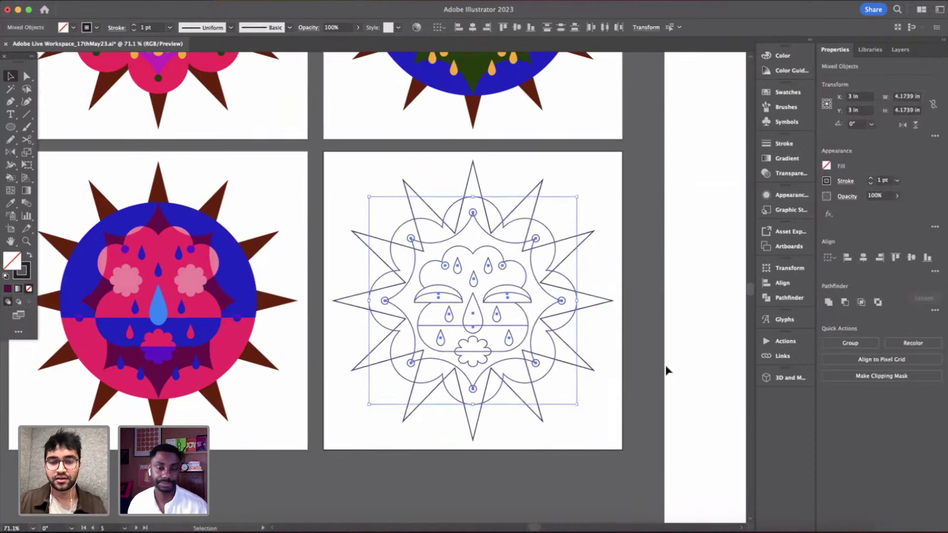
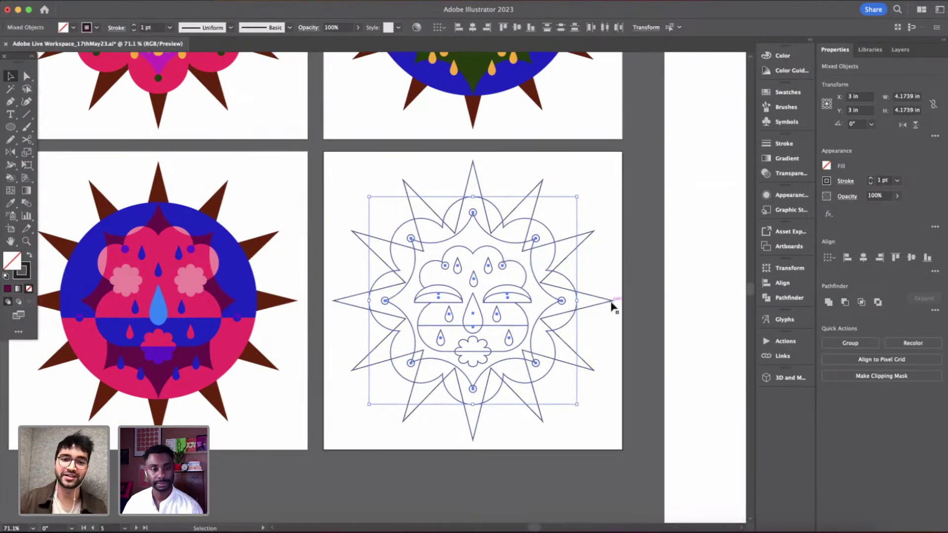
pyautogui.scroll(2, 612, 307)
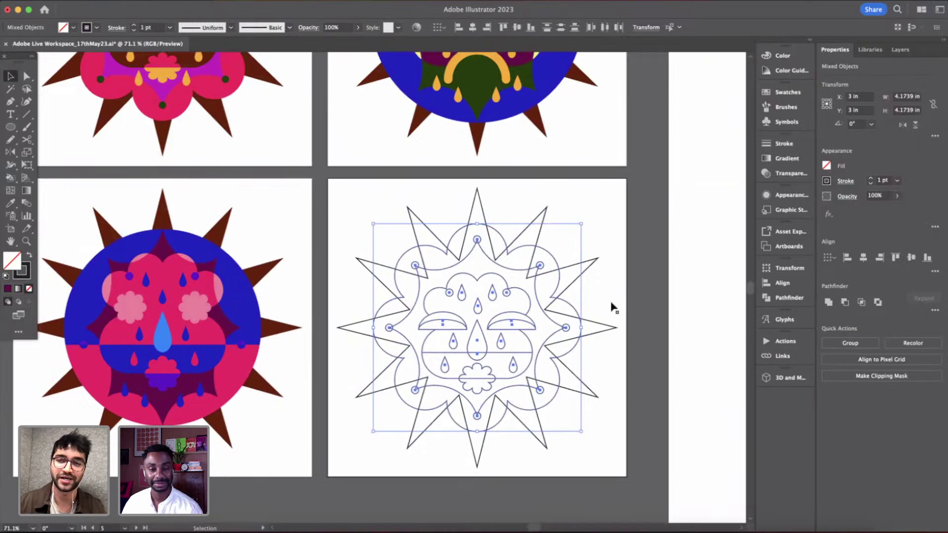
pyautogui.scroll(-4, 613, 307)
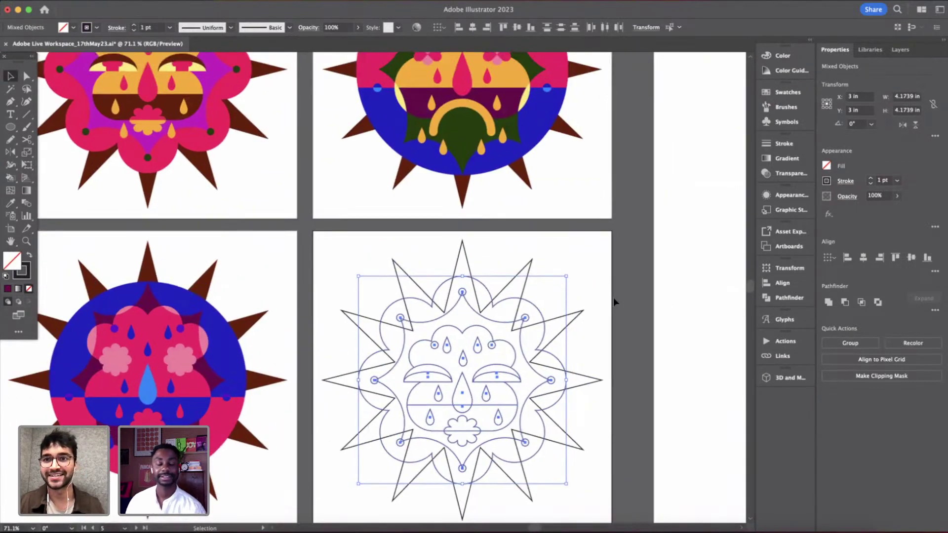
pyautogui.scroll(-6, 614, 297)
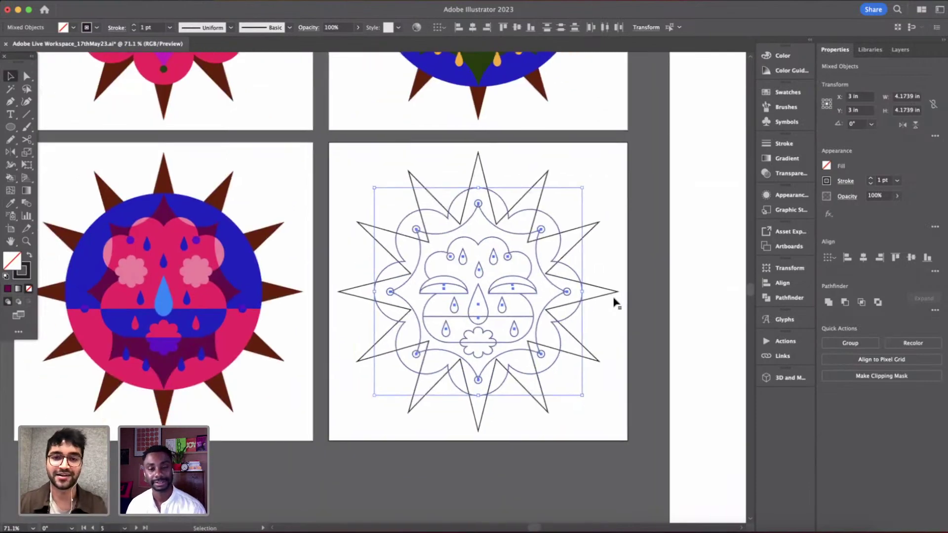
pyautogui.click(629, 256)
pyautogui.scroll(3, 628, 257)
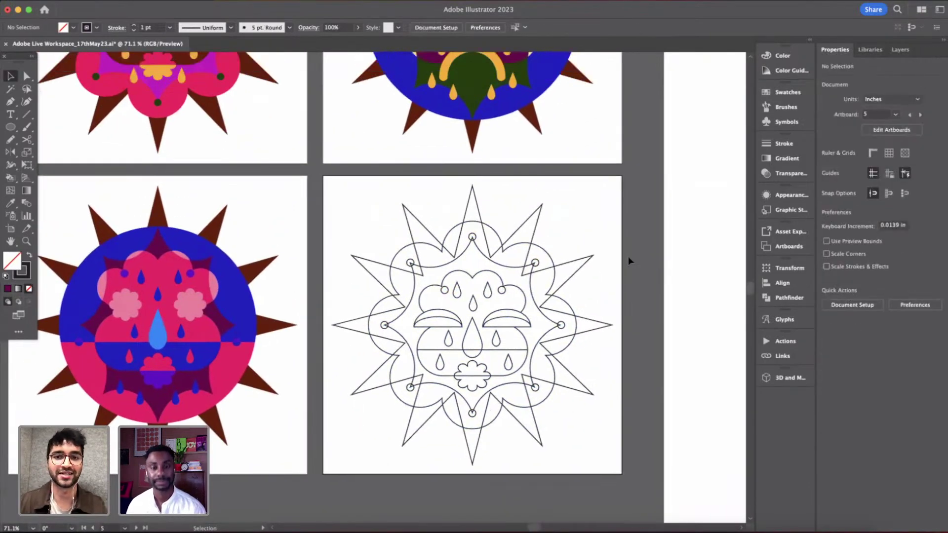
pyautogui.scroll(-3, 628, 257)
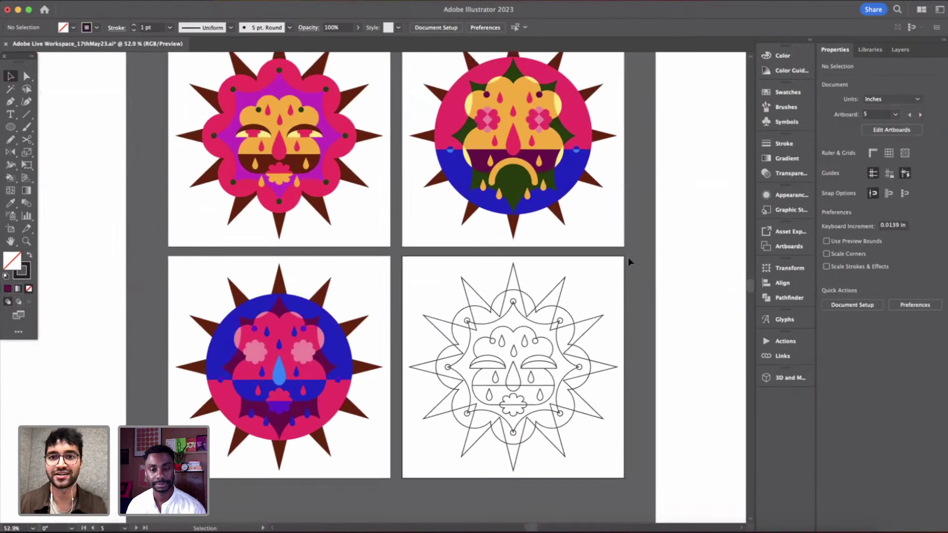
pyautogui.scroll(2, 629, 262)
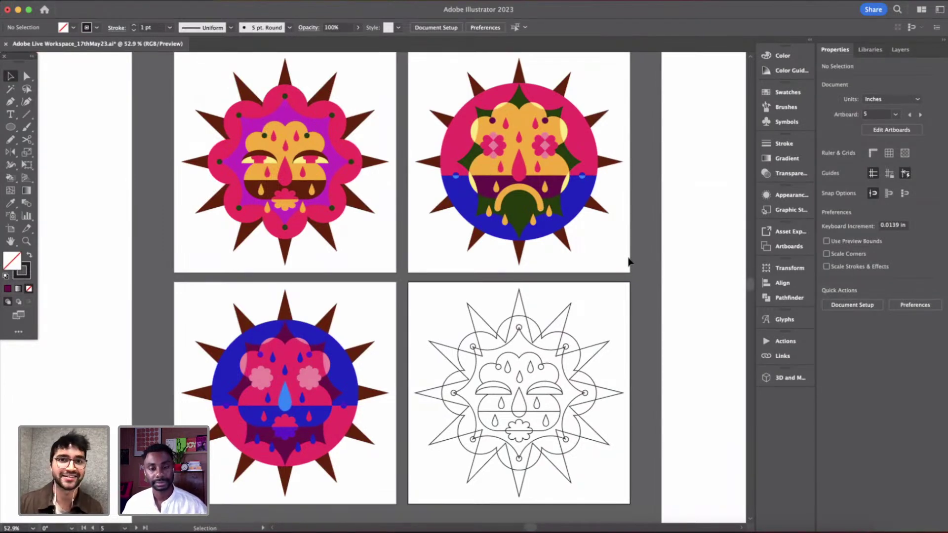
pyautogui.scroll(2, 630, 262)
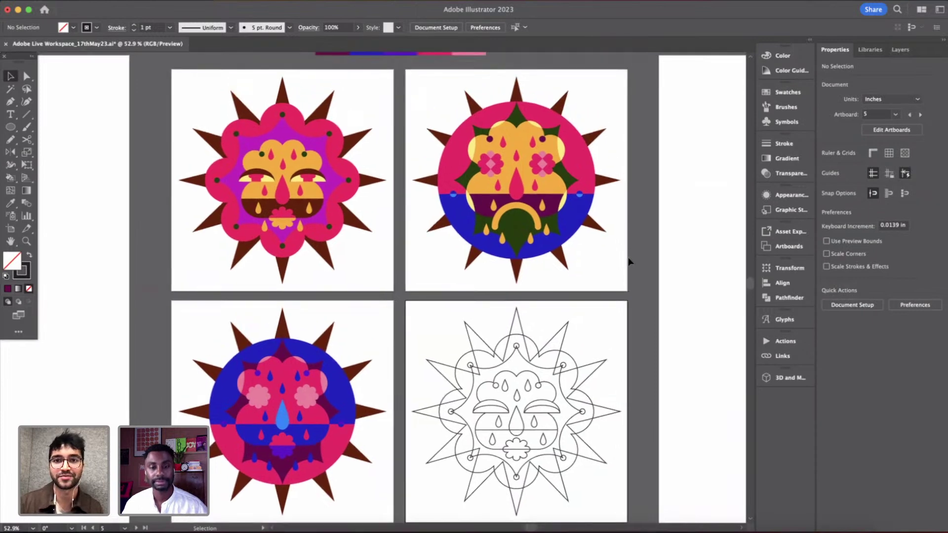
# - Turn the line-art face, without its outer star of rays, into a Live Paint group and clear the selection
pyautogui.scroll(-1, 628, 260)
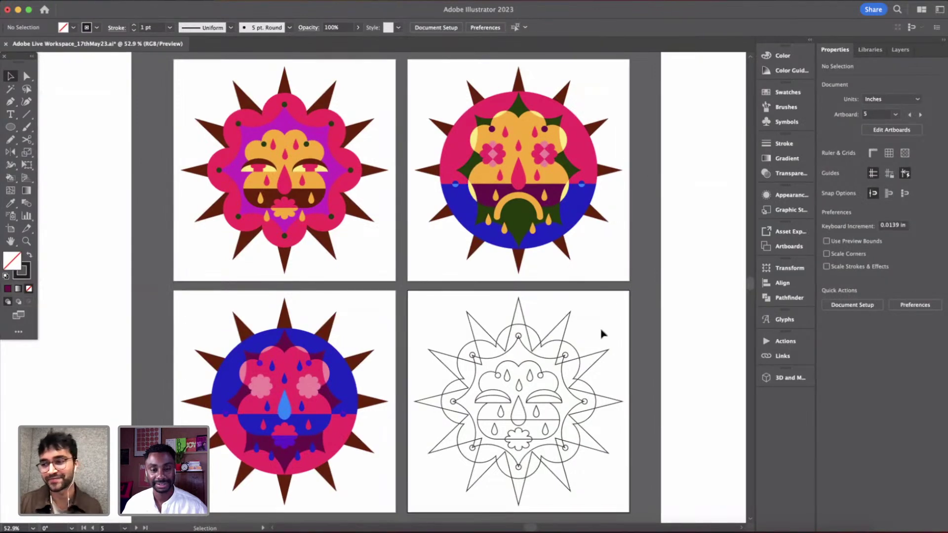
pyautogui.scroll(-2, 603, 329)
pyautogui.scroll(2, 634, 347)
pyautogui.scroll(5, 634, 348)
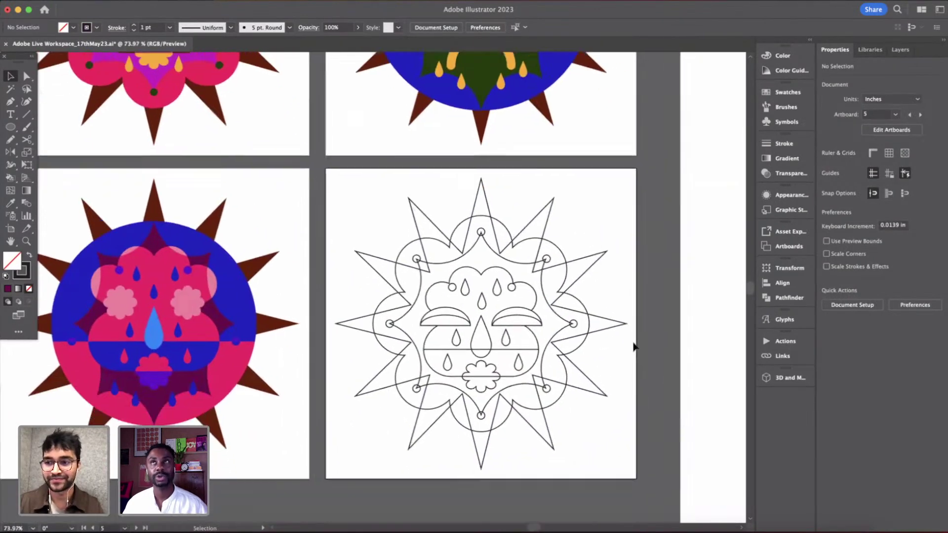
pyautogui.scroll(-2, 621, 288)
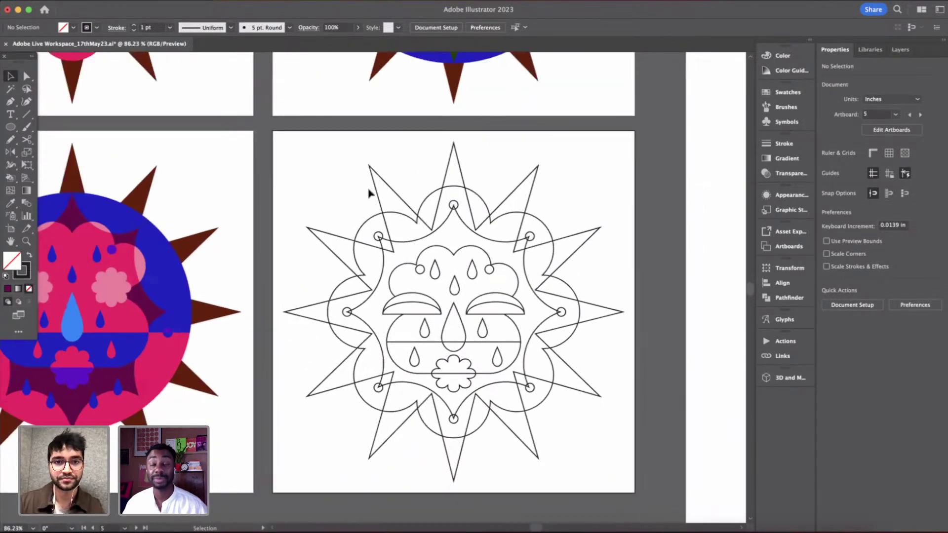
pyautogui.moveTo(289, 191); pyautogui.dragTo(635, 500)
pyautogui.keyDown('shift'); pyautogui.click(575, 391); pyautogui.keyUp('shift')
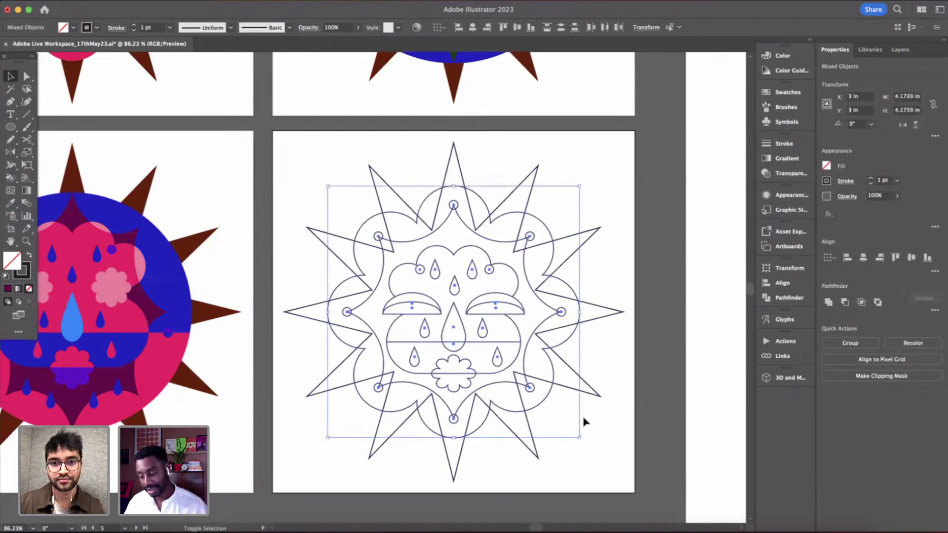
pyautogui.press('k')
pyautogui.click(546, 395)
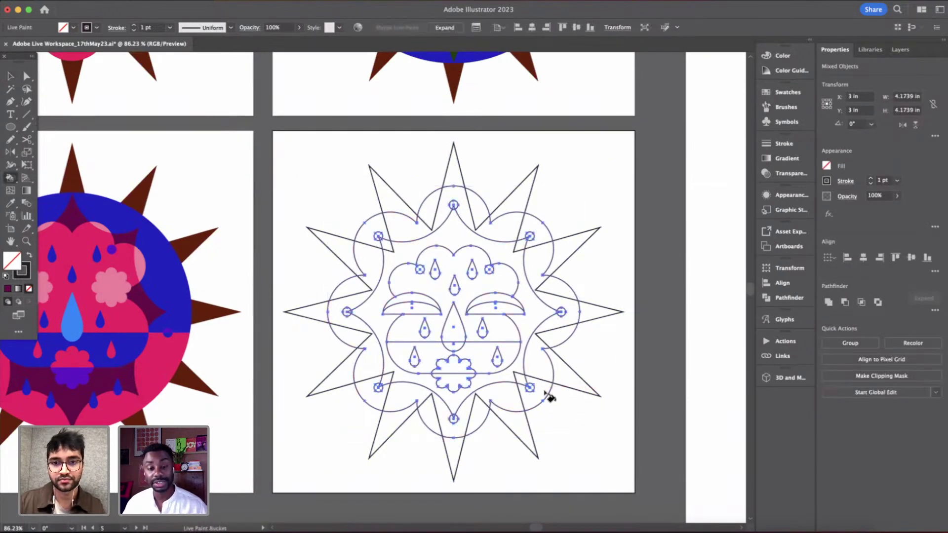
pyautogui.scroll(-3, 546, 392)
pyautogui.press('v')
pyautogui.click(622, 374)
# - Fill the scalloped outer band of the line-art face with the dark blue sampled from the palette
pyautogui.scroll(-3, 622, 375)
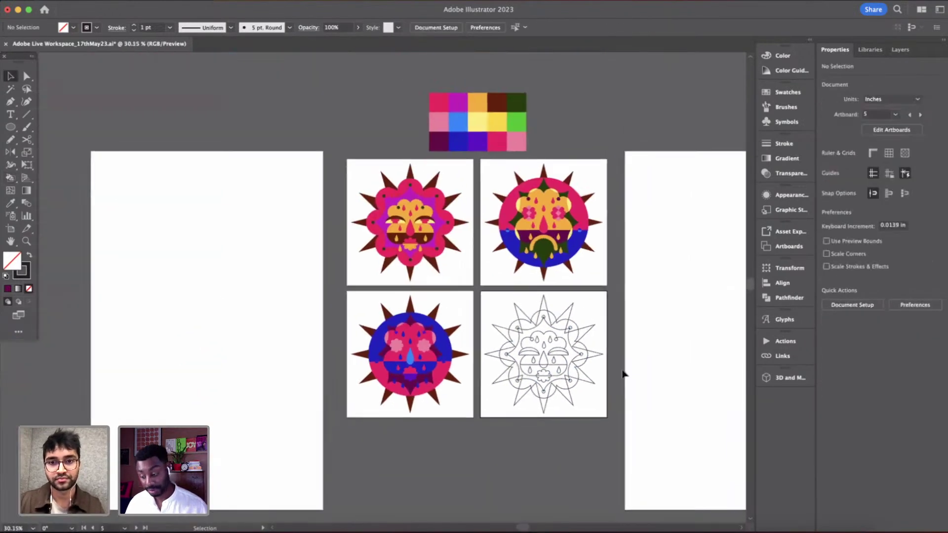
pyautogui.scroll(2, 622, 375)
pyautogui.scroll(1, 622, 375)
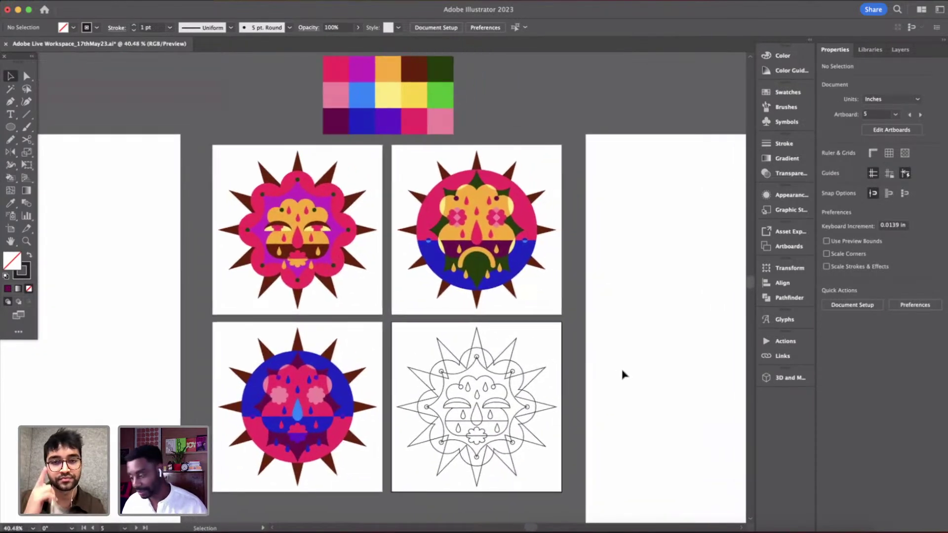
pyautogui.press('i')
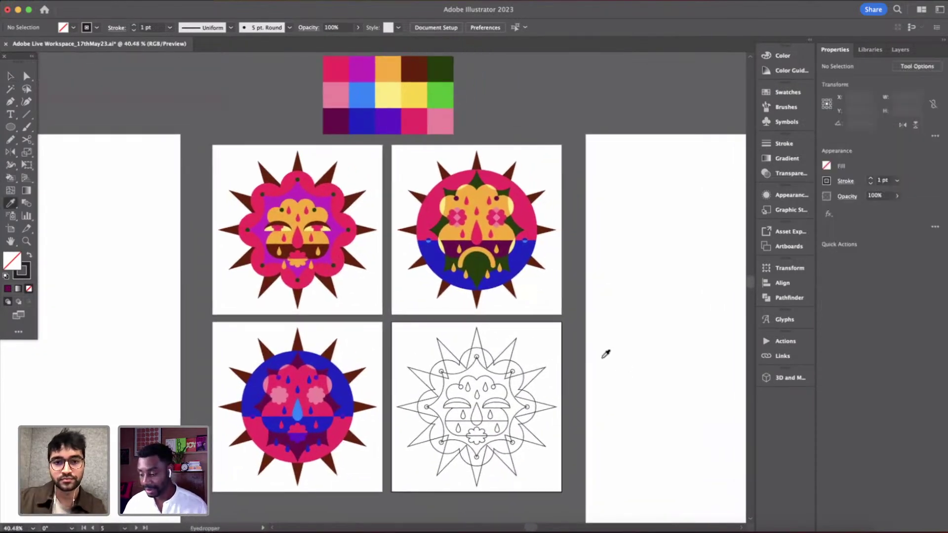
pyautogui.click(366, 127)
pyautogui.press('k')
pyautogui.scroll(5, 519, 397)
pyautogui.click(614, 327)
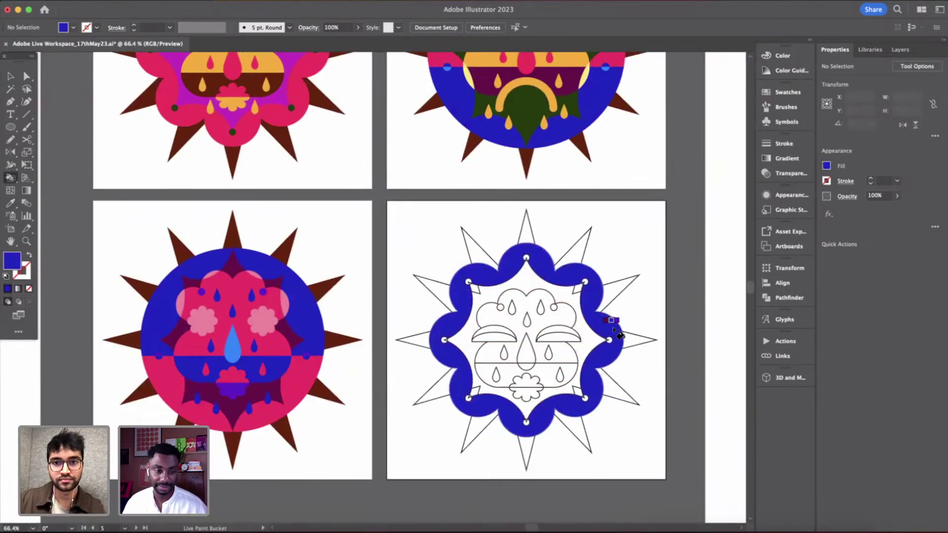
# - Fill the pointed star shape inside the scalloped band with the magenta purple sampled from the first sun face
pyautogui.scroll(-2, 613, 332)
pyautogui.scroll(3, 613, 331)
pyautogui.scroll(2, 613, 331)
pyautogui.press('i')
pyautogui.press('k')
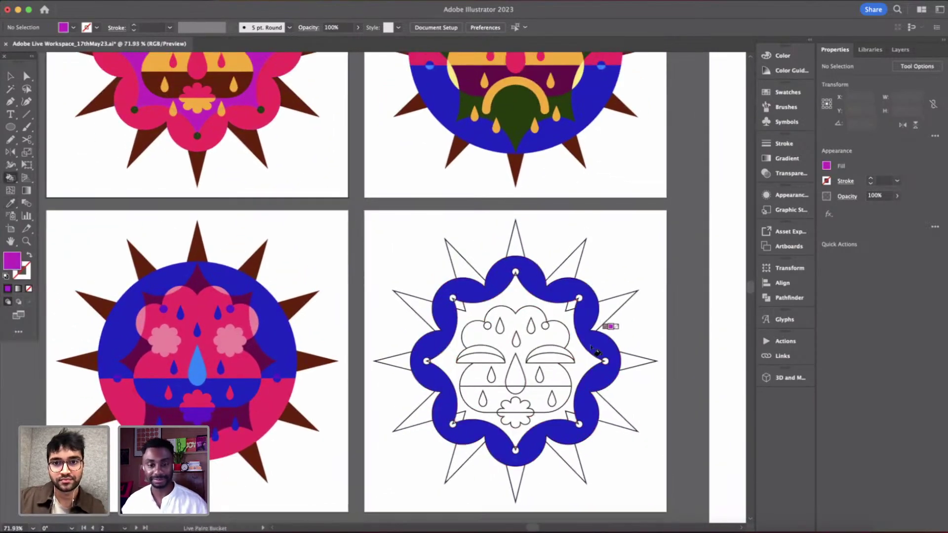
pyautogui.click(564, 312)
# - Fill the forehead and cheeks with the crimson pink sampled from the first sun's scalloped band
pyautogui.scroll(-2, 560, 310)
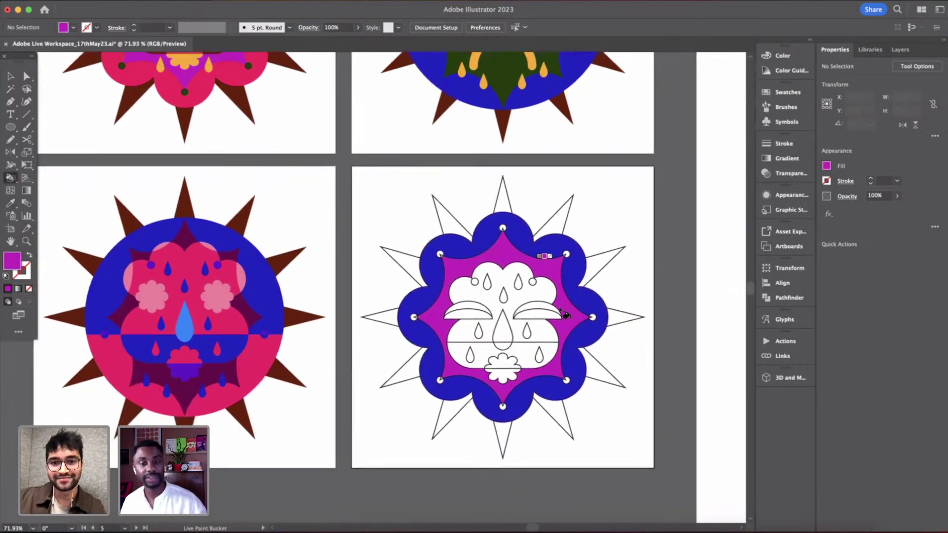
pyautogui.scroll(1, 560, 309)
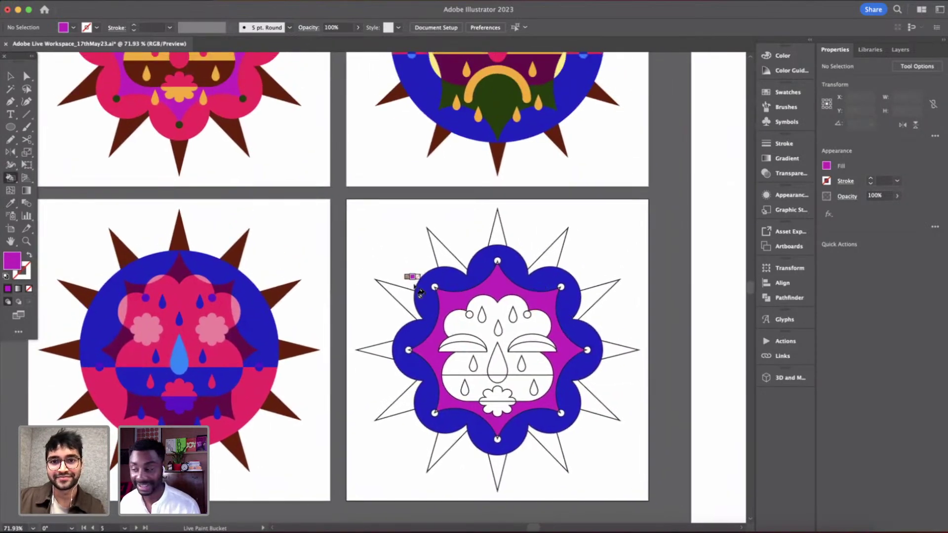
pyautogui.press('i')
pyautogui.click(256, 97)
pyautogui.press('k')
pyautogui.scroll(1, 524, 395)
pyautogui.scroll(1, 523, 391)
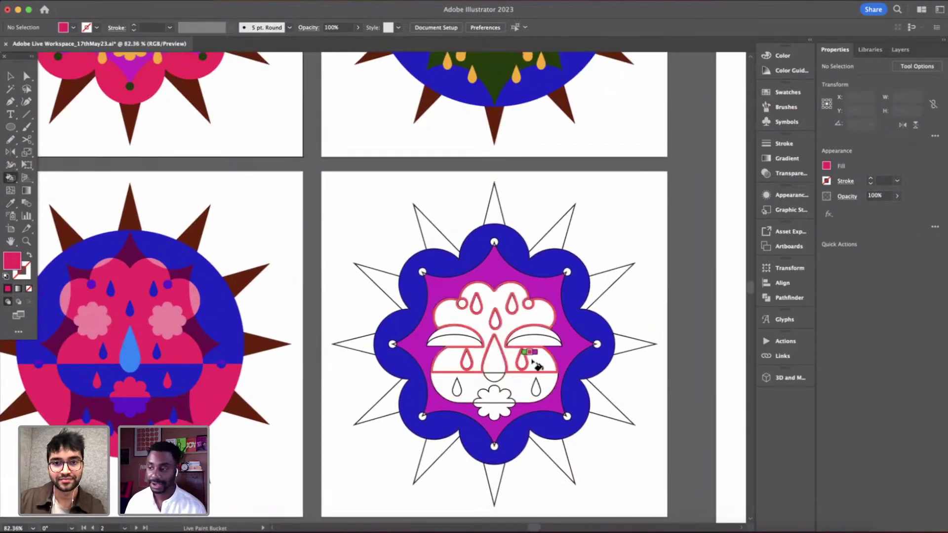
pyautogui.click(533, 362)
# - Fill the lower band of the face around the mouth with the dark green sampled from the frowning face
pyautogui.scroll(-3, 533, 362)
pyautogui.scroll(1, 532, 362)
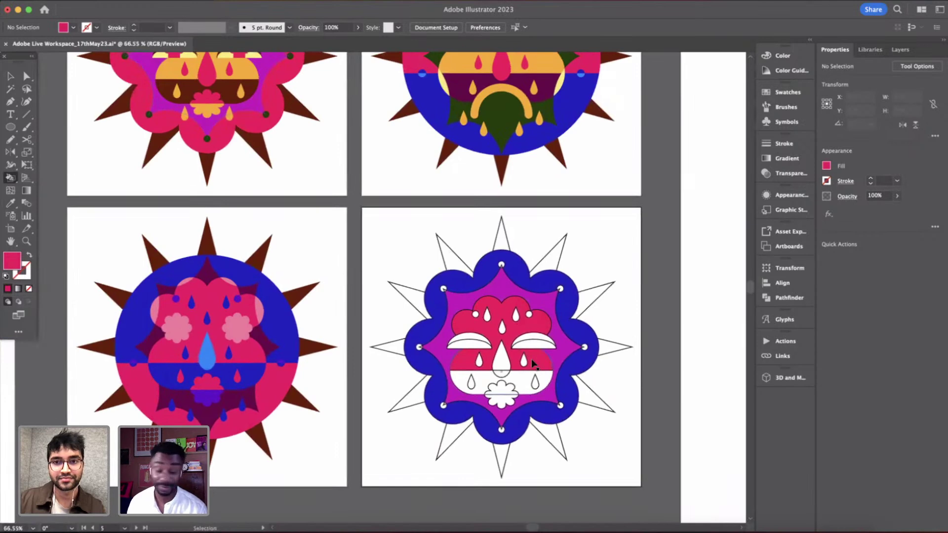
pyautogui.scroll(1, 531, 359)
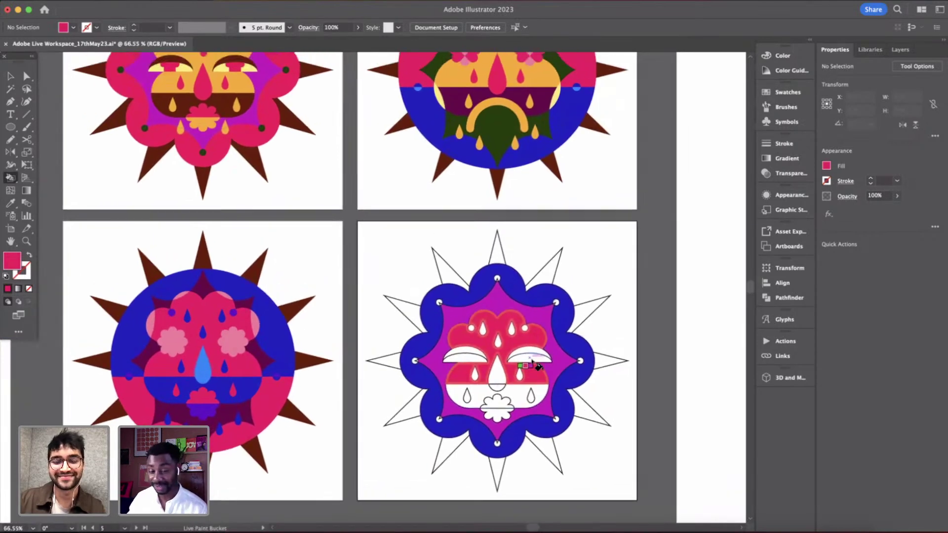
pyautogui.scroll(1, 533, 363)
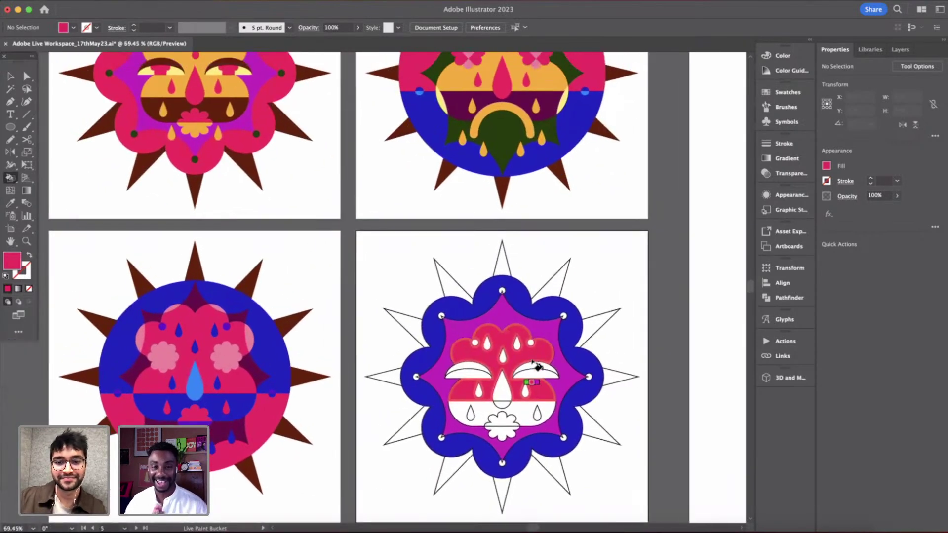
pyautogui.press('i')
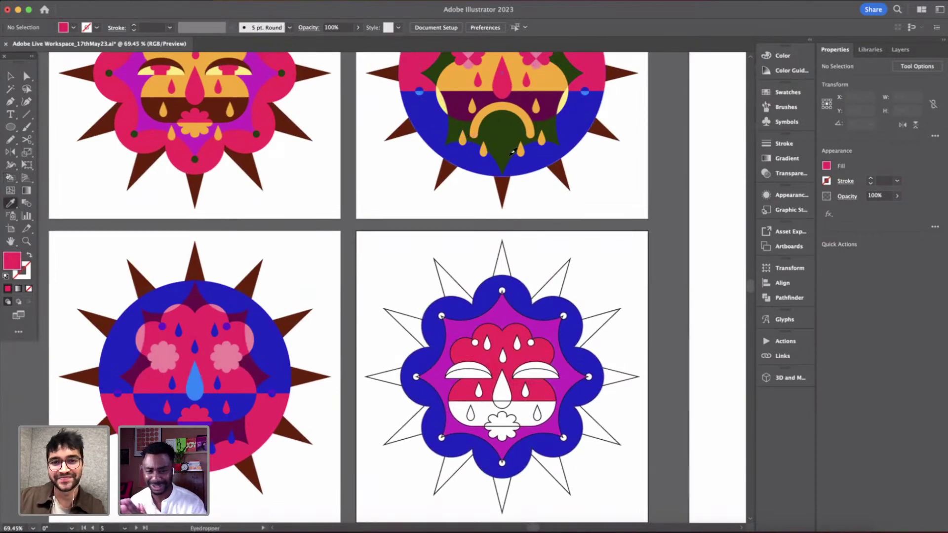
pyautogui.click(471, 132)
pyautogui.press('k')
pyautogui.click(532, 424)
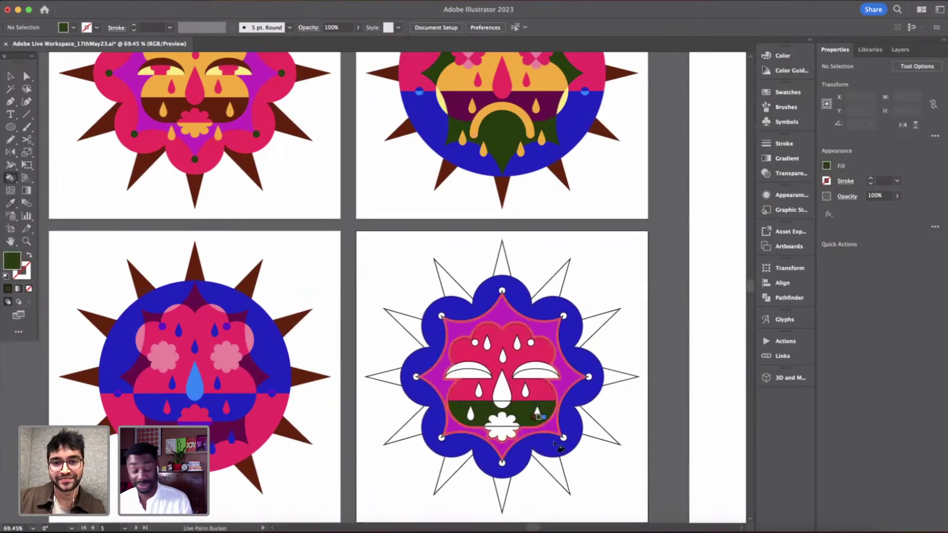
# - Try to color the outer star of rays with the sampled dark green, undo it and clear the selection
pyautogui.press('v')
pyautogui.click(604, 441)
pyautogui.press('i')
pyautogui.click(521, 414)
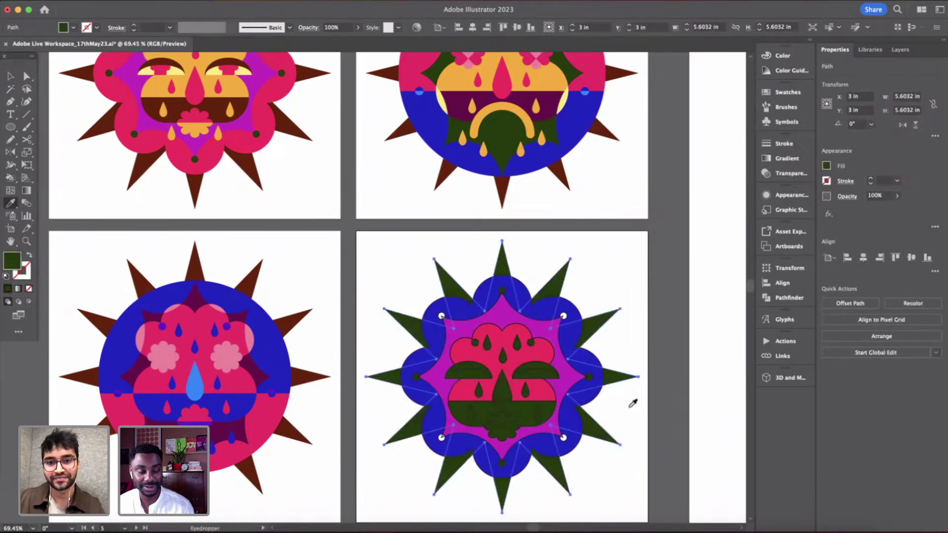
pyautogui.press('super+z')
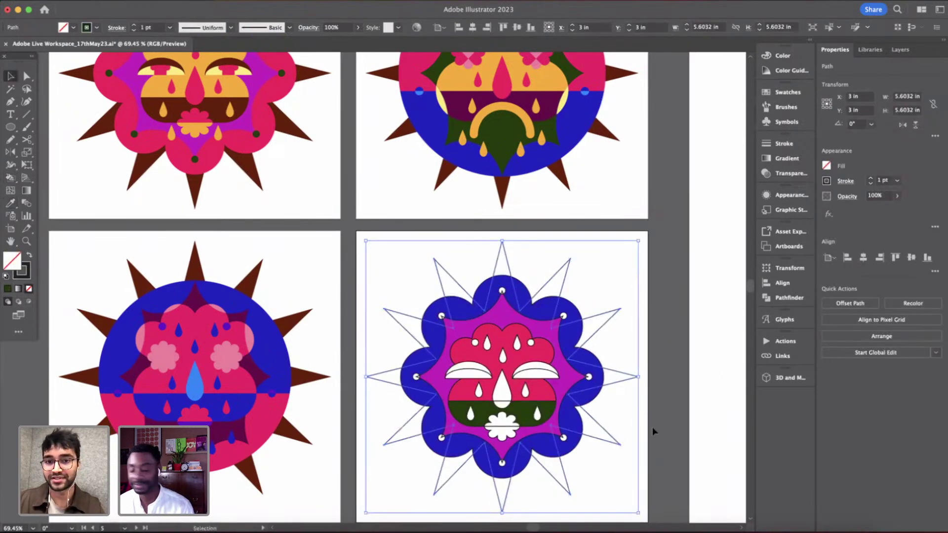
pyautogui.press('v')
pyautogui.click(653, 427)
# - Fill the upper half of the mouth flower with the face's crimson pink and its lower half with the dark green
pyautogui.scroll(3, 519, 439)
pyautogui.press('i')
pyautogui.scroll(3, 518, 434)
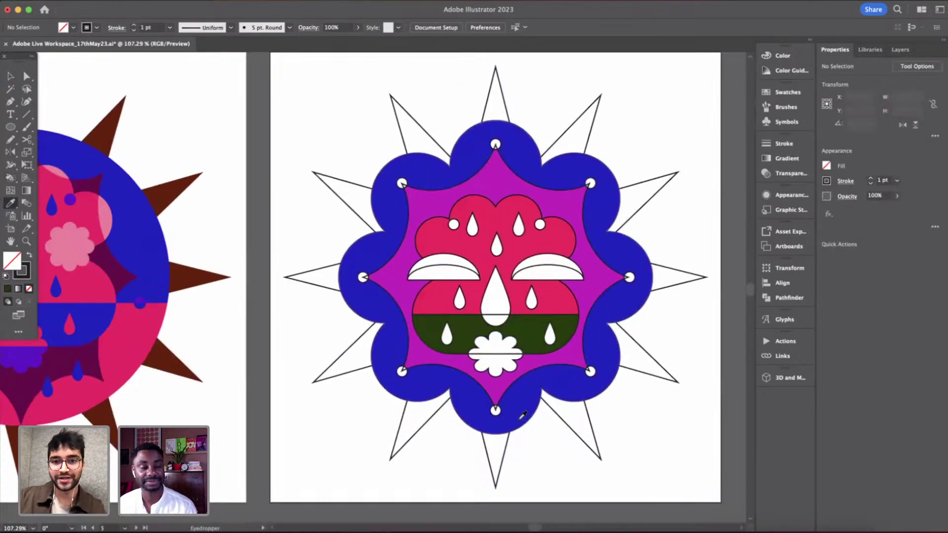
pyautogui.click(565, 258)
pyautogui.keyDown('alt'); pyautogui.click(519, 317); pyautogui.keyUp('alt')
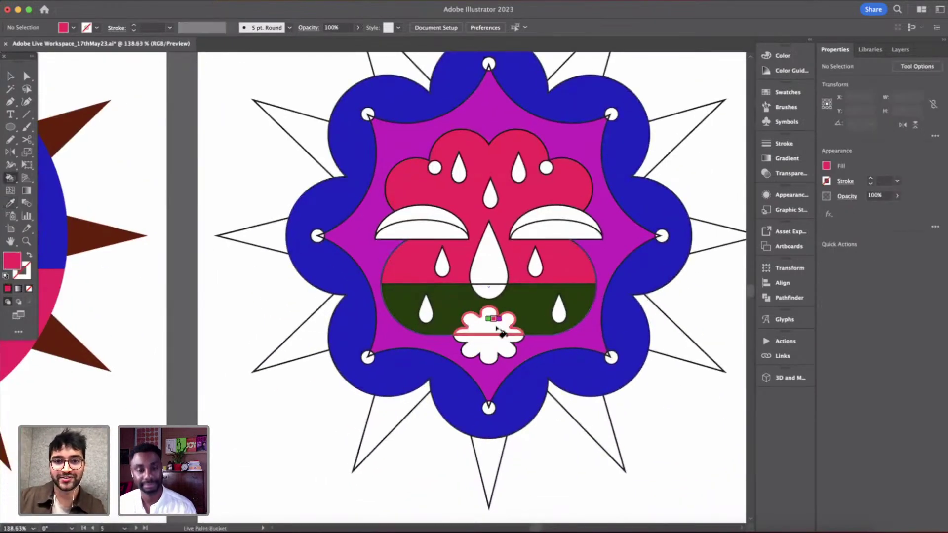
pyautogui.click(525, 316)
pyautogui.press('k')
pyautogui.click(500, 357)
pyautogui.press('super+z')
pyautogui.click(502, 351)
pyautogui.scroll(-5, 502, 352)
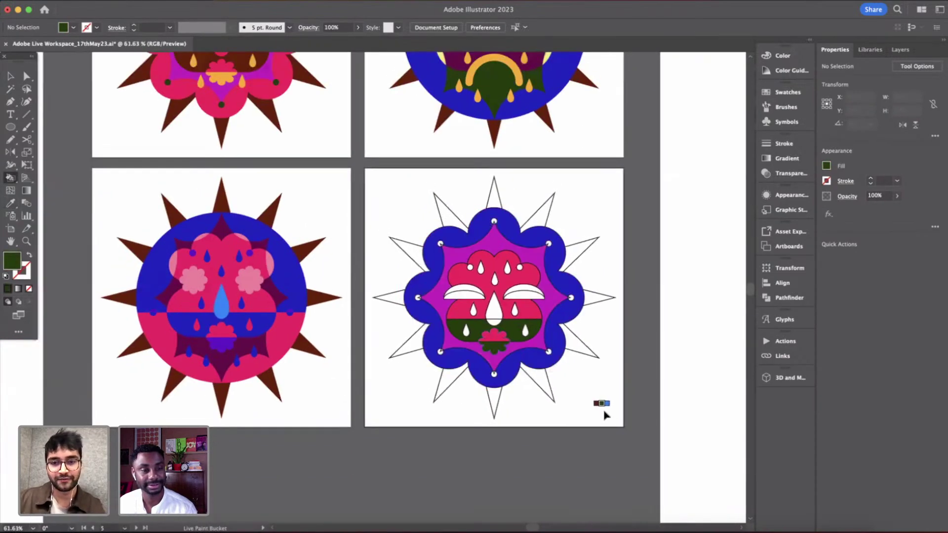
# - Examine the finished faces alongside the partly colored one as a reference for its remaining colors
pyautogui.press('v')
pyautogui.scroll(4, 584, 302)
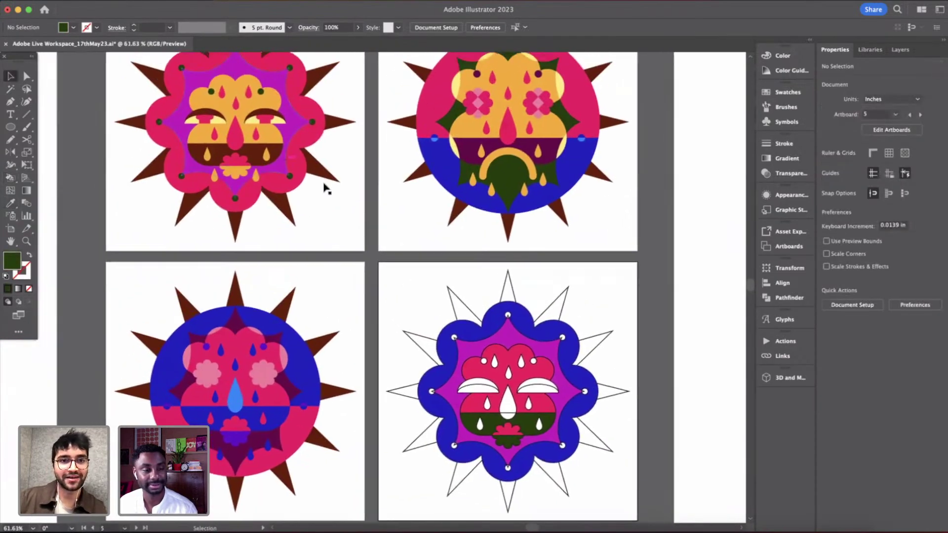
pyautogui.click(239, 150)
pyautogui.click(348, 242)
pyautogui.scroll(2, 348, 243)
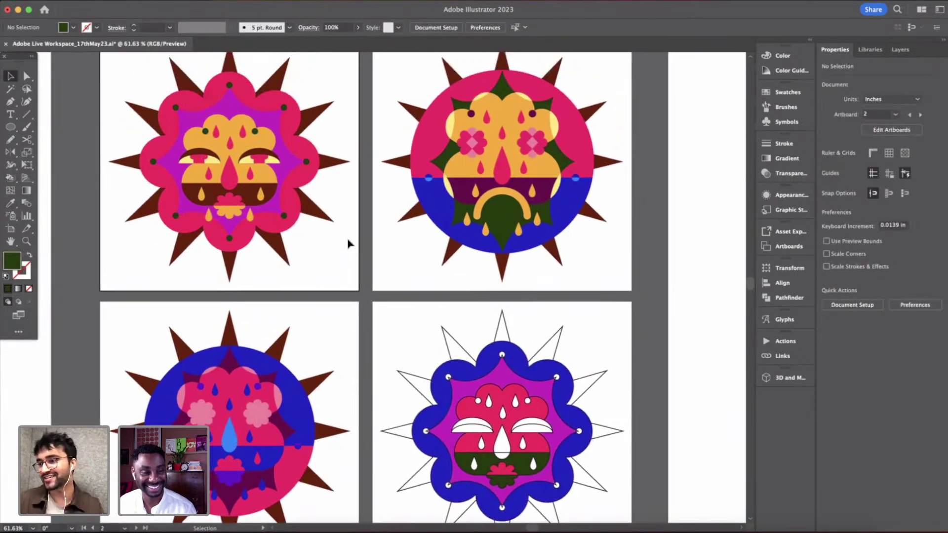
pyautogui.scroll(-3, 348, 243)
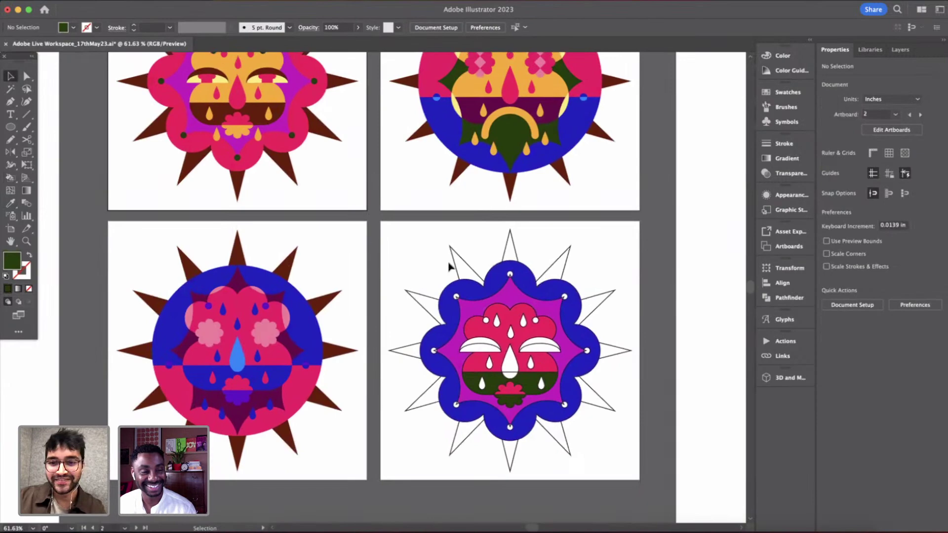
pyautogui.scroll(5, 449, 264)
pyautogui.scroll(-2, 449, 264)
pyautogui.scroll(-4, 454, 266)
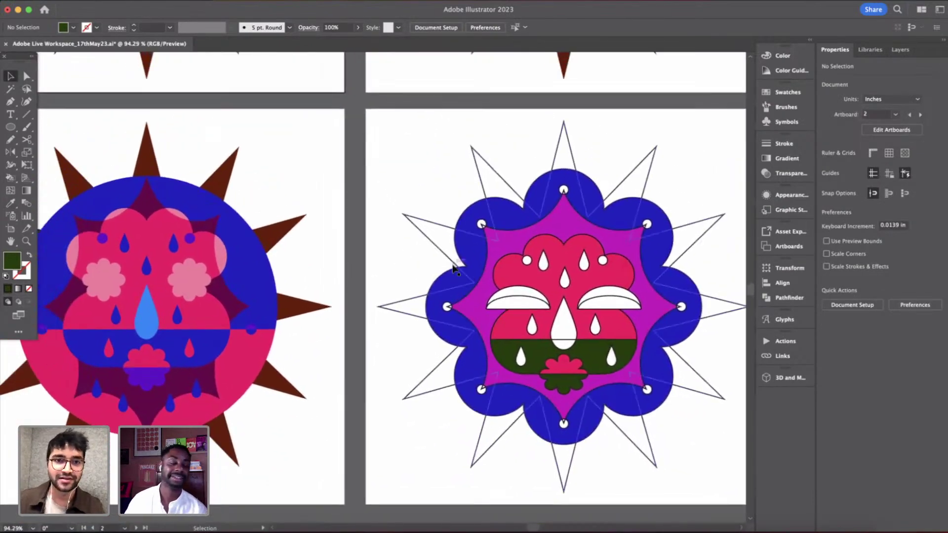
pyautogui.scroll(3, 631, 244)
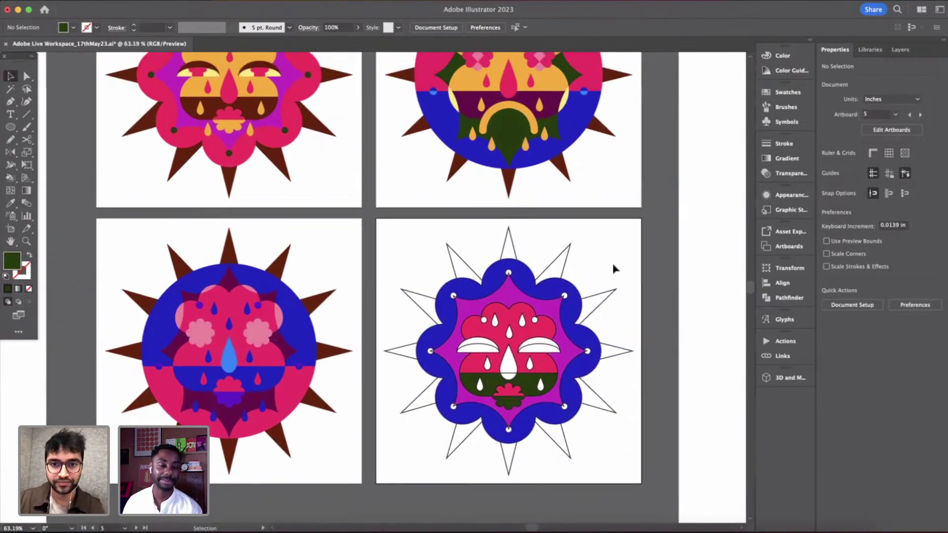
# - Fill the lower part of both eyes with the pale yellow sampled from the first sun's eye
pyautogui.press('i')
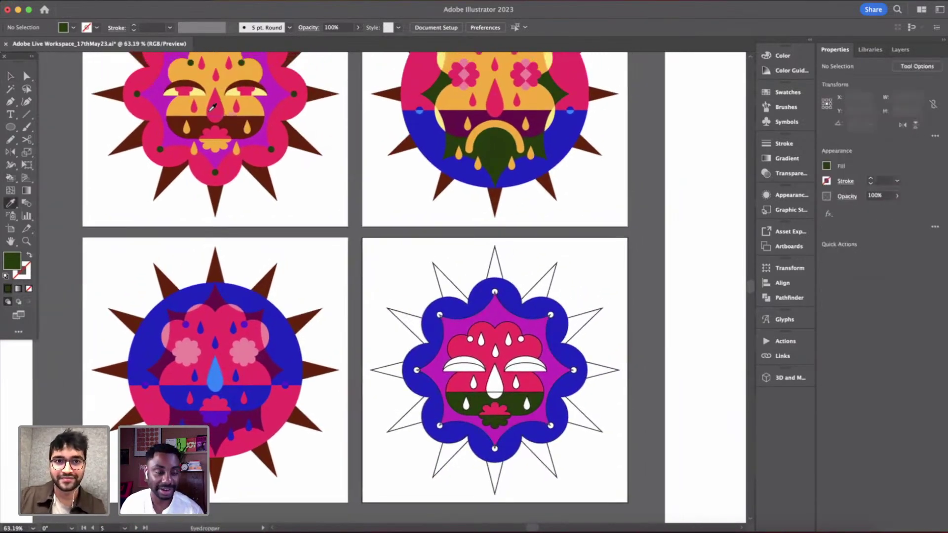
pyautogui.click(235, 91)
pyautogui.press('k')
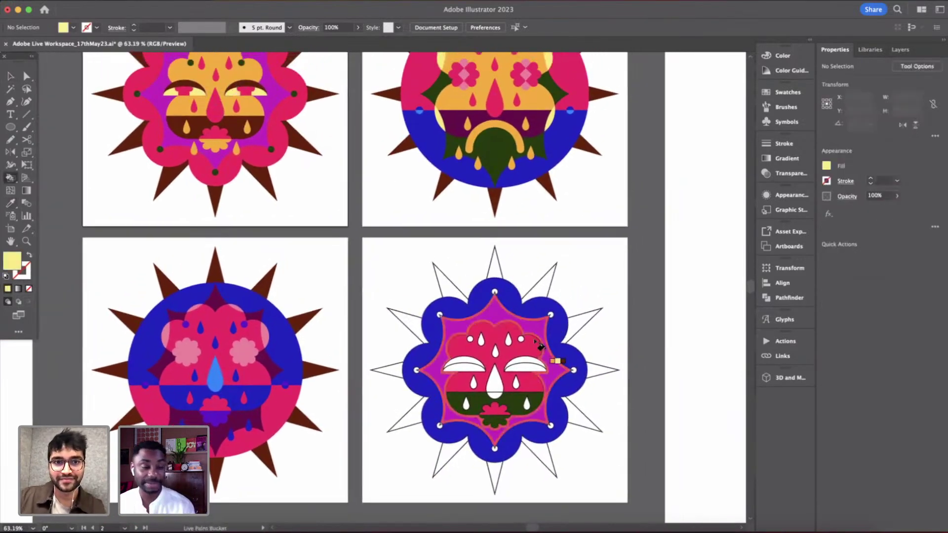
pyautogui.click(524, 366)
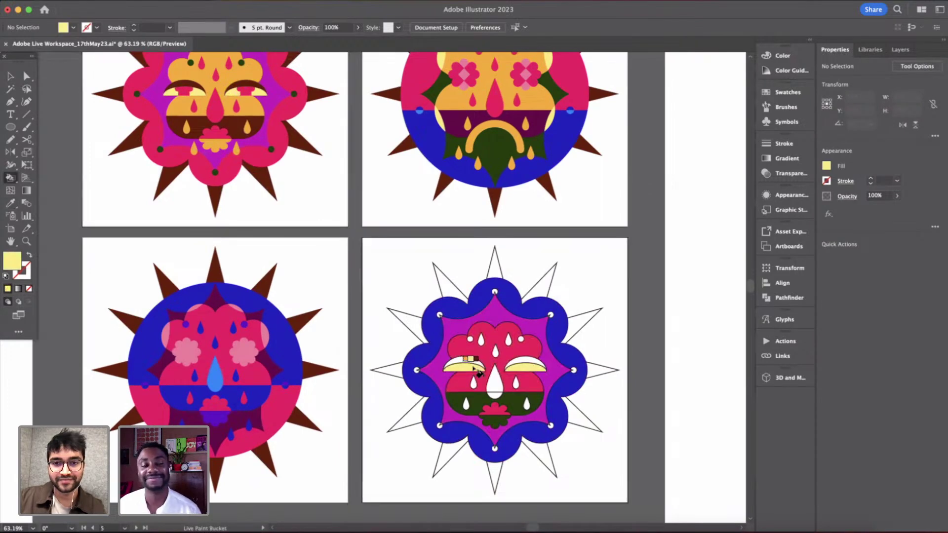
pyautogui.scroll(-1, 478, 372)
pyautogui.hscroll(1, 478, 372)
pyautogui.press('i')
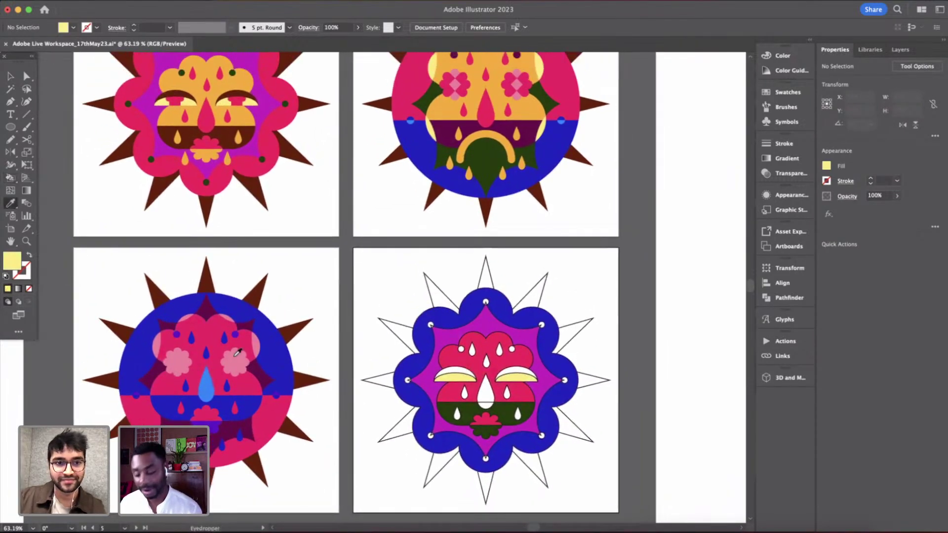
pyautogui.click(236, 356)
pyautogui.press('k')
pyautogui.scroll(1, 392, 388)
pyautogui.scroll(-1, 395, 395)
pyautogui.scroll(1, 386, 387)
# - Fill the teardrop nose with the orange sampled from the first sun's cheek
pyautogui.press('i')
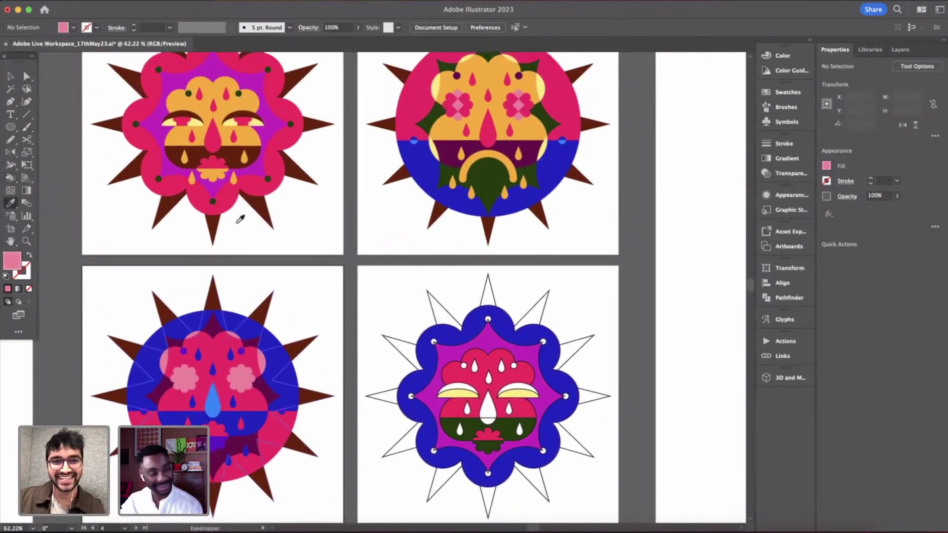
pyautogui.click(253, 142)
pyautogui.press('k')
pyautogui.click(490, 411)
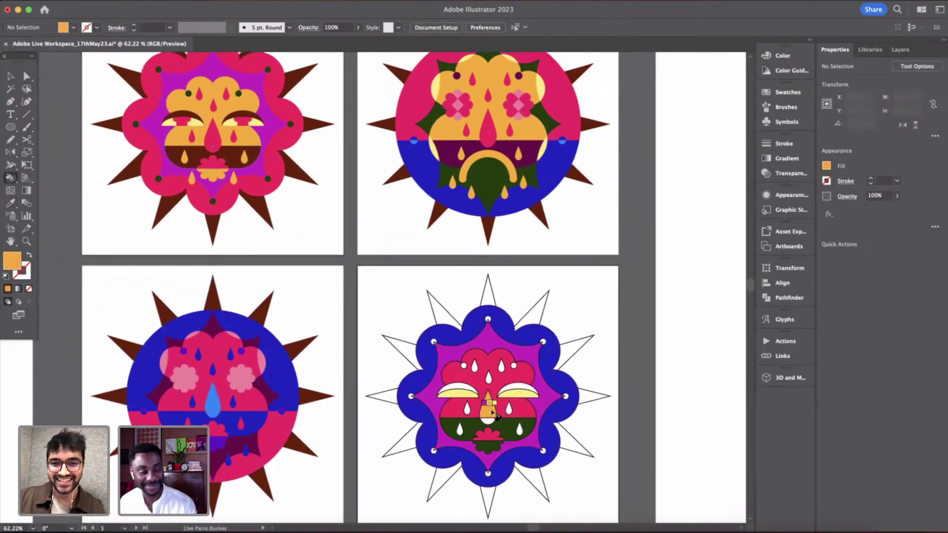
pyautogui.scroll(5, 498, 428)
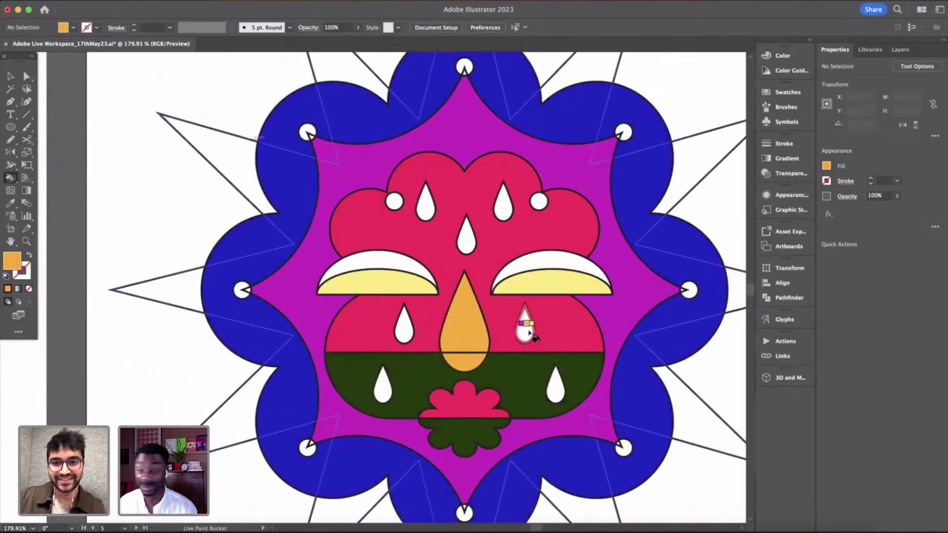
# - Fill the two cheek teardrops and the three forehead teardrops with the dark green sampled from the face's lower half
pyautogui.keyDown('alt'); pyautogui.click(527, 365); pyautogui.keyUp('alt')
pyautogui.click(525, 326)
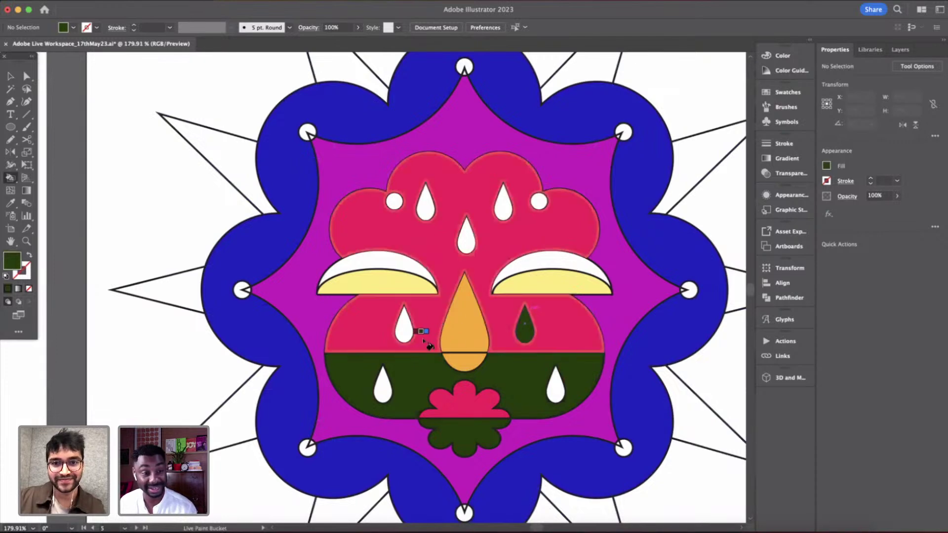
pyautogui.click(405, 328)
pyautogui.click(467, 236)
pyautogui.click(425, 203)
pyautogui.click(504, 204)
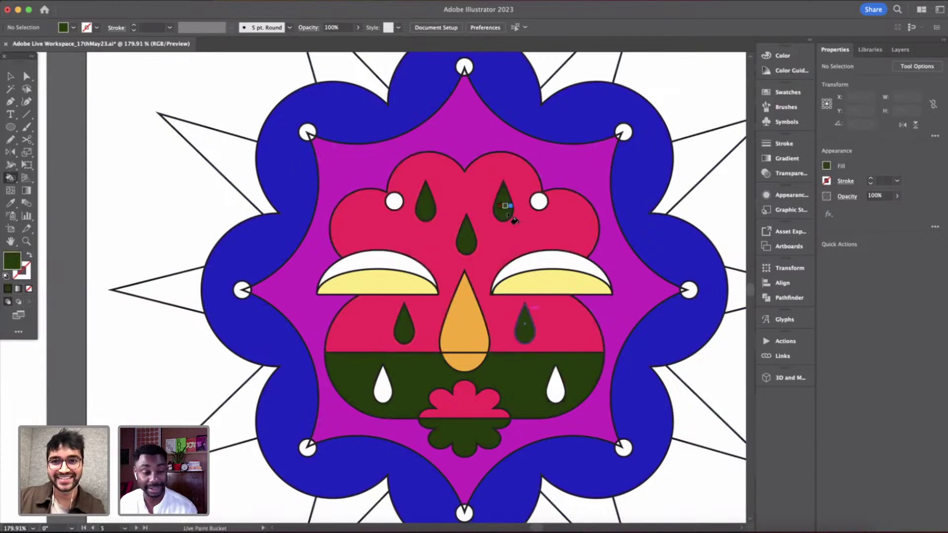
# - Fill the two teardrops in the dark green lower half with the crimson pink sampled from the face
pyautogui.keyDown('alt'); pyautogui.click(576, 332); pyautogui.keyUp('alt')
pyautogui.click(556, 388)
pyautogui.click(384, 390)
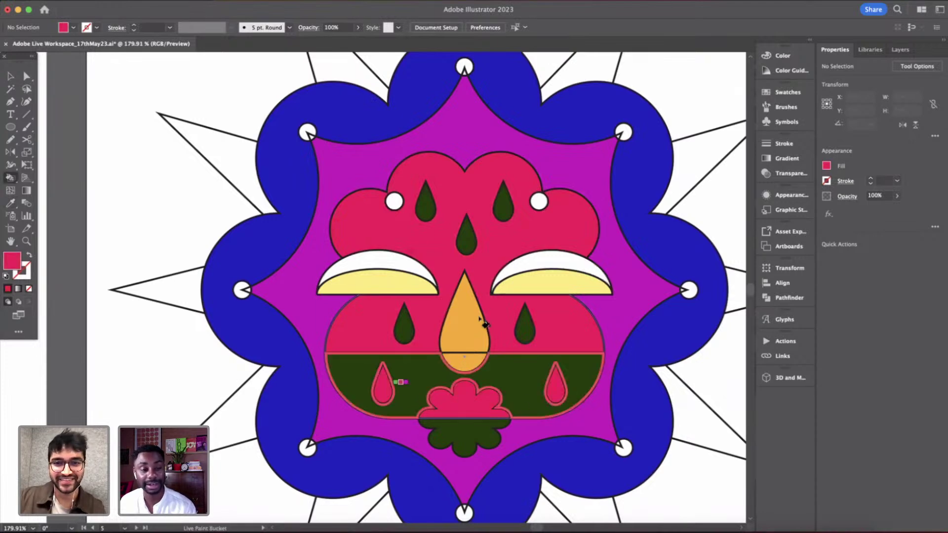
pyautogui.scroll(-5, 519, 232)
pyautogui.press('v')
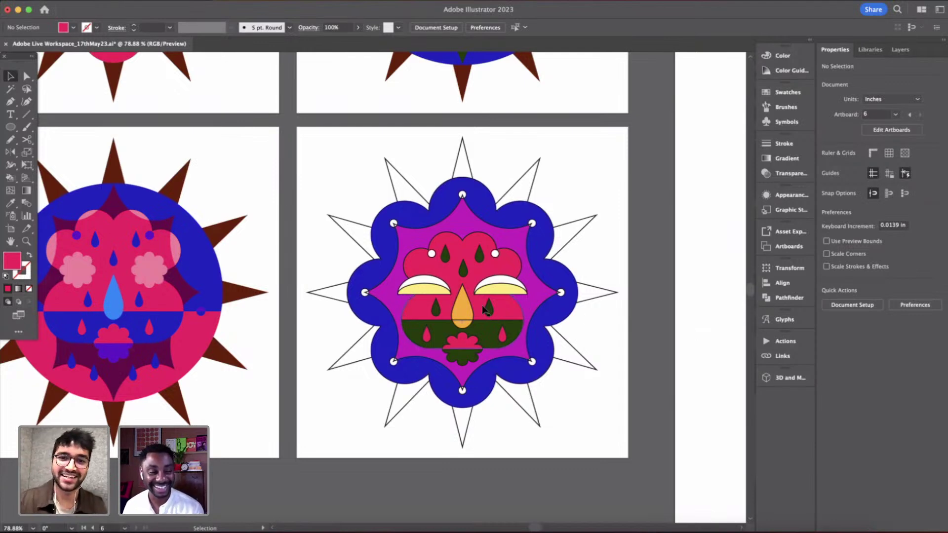
# - Fill both upper eyelids with the deep blue sampled from the scalloped outer ring
pyautogui.scroll(2, 482, 304)
pyautogui.scroll(-1, 482, 256)
pyautogui.scroll(1, 482, 256)
pyautogui.press('i')
pyautogui.click(575, 256)
pyautogui.press('k')
pyautogui.click(511, 274)
pyautogui.click(416, 271)
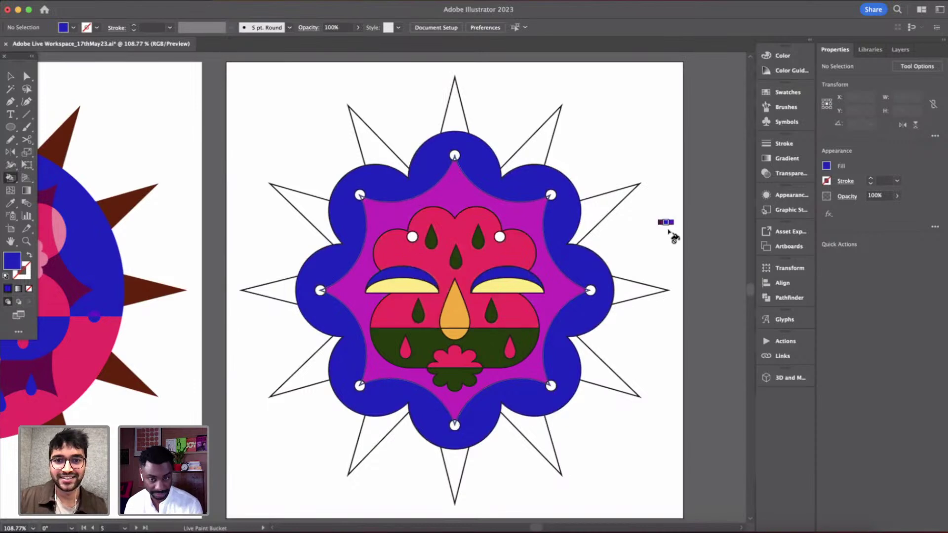
pyautogui.scroll(-2, 671, 235)
pyautogui.press('v')
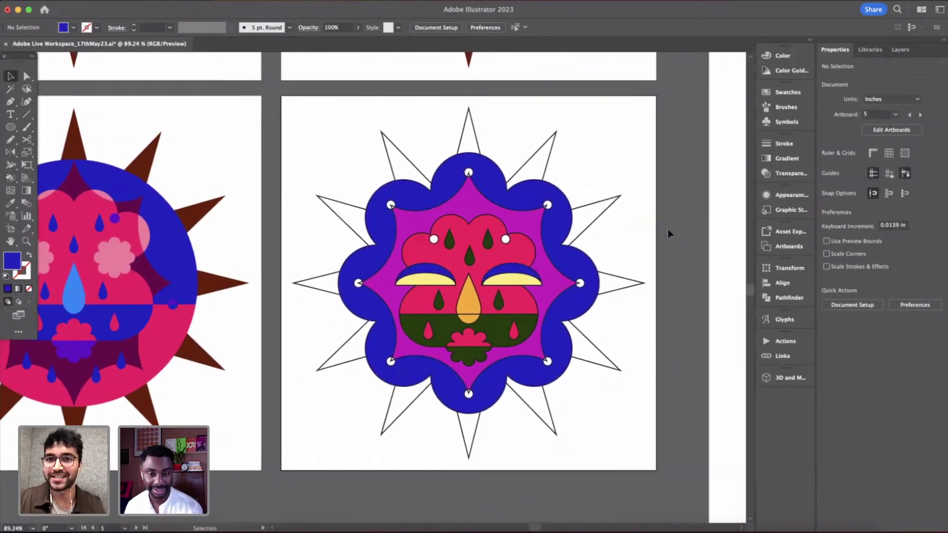
pyautogui.scroll(-2, 667, 230)
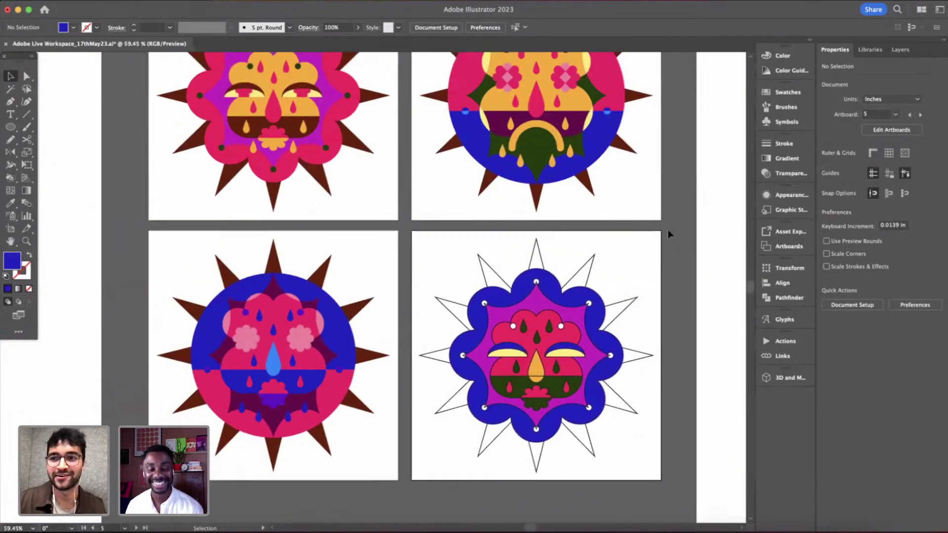
pyautogui.scroll(5, 629, 290)
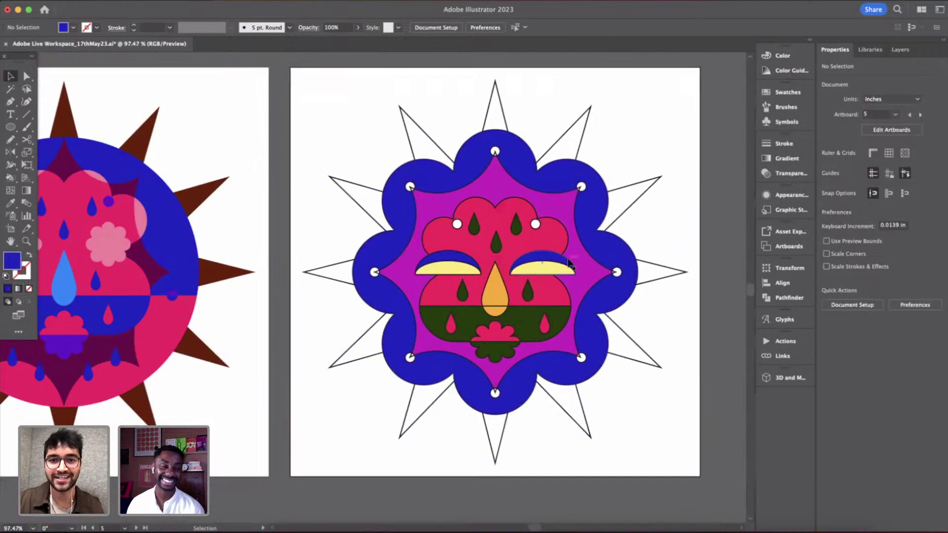
pyautogui.press('i')
pyautogui.scroll(-3, 263, 295)
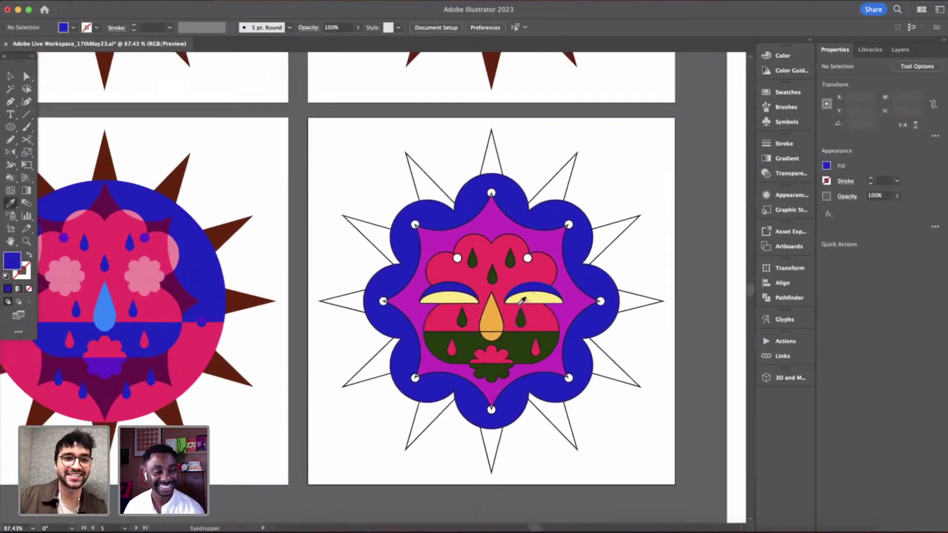
pyautogui.click(263, 296)
pyautogui.press('k')
pyautogui.hscroll(1, 603, 321)
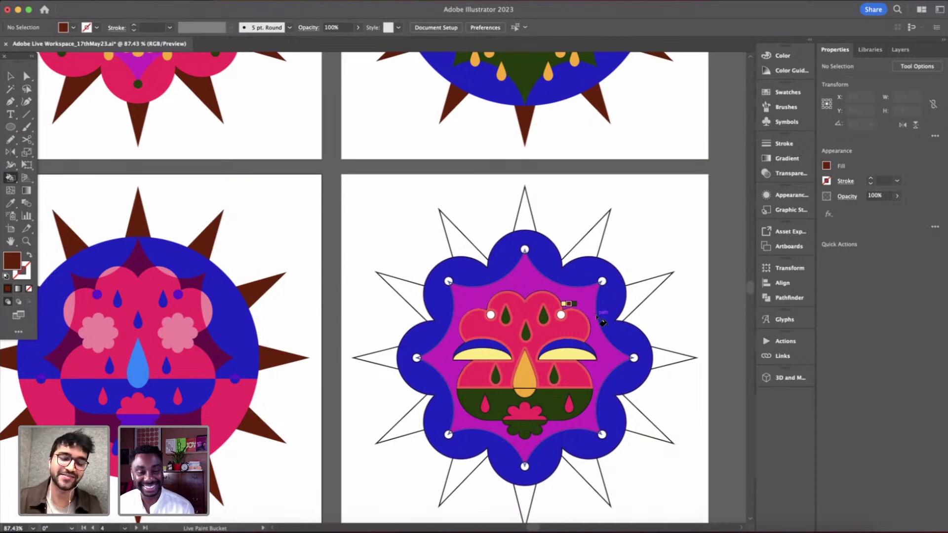
pyautogui.scroll(5, 588, 376)
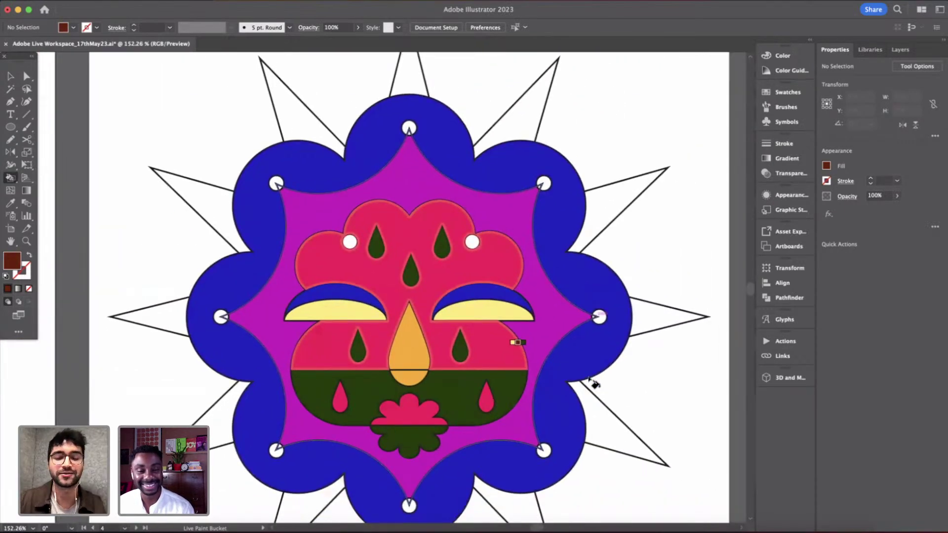
pyautogui.press('v')
pyautogui.moveTo(670, 252); pyautogui.dragTo(668, 416)
pyautogui.scroll(-5, 669, 415)
pyautogui.click(669, 416)
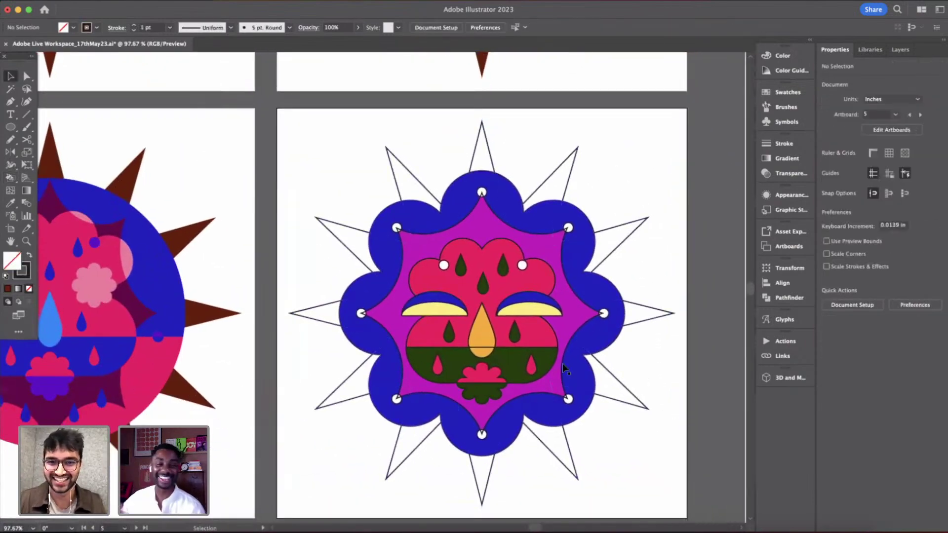
# - Fill the ring dots and the two forehead dots with the dark brown sampled from the neighboring sun's ray
pyautogui.scroll(-2, 564, 368)
pyautogui.scroll(3, 563, 368)
pyautogui.press('i')
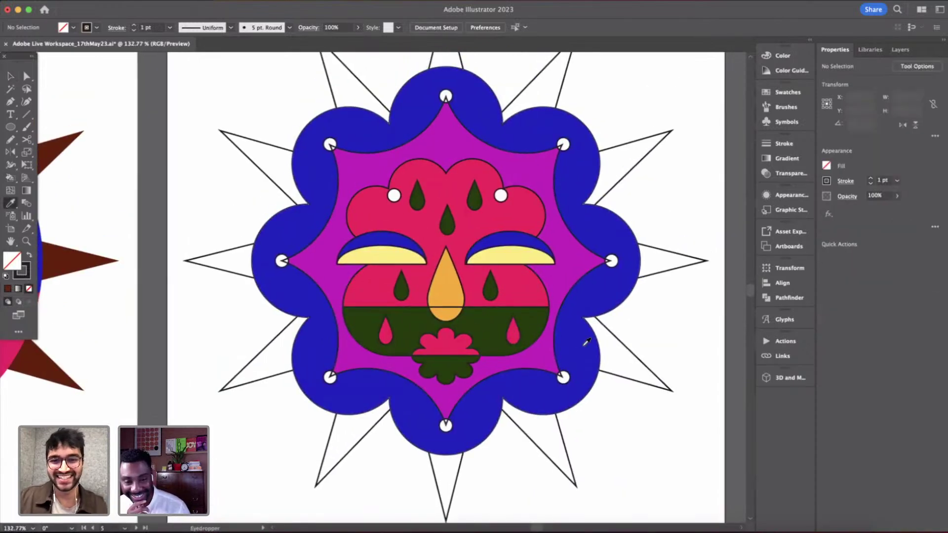
pyautogui.scroll(-3, 587, 340)
pyautogui.click(284, 289)
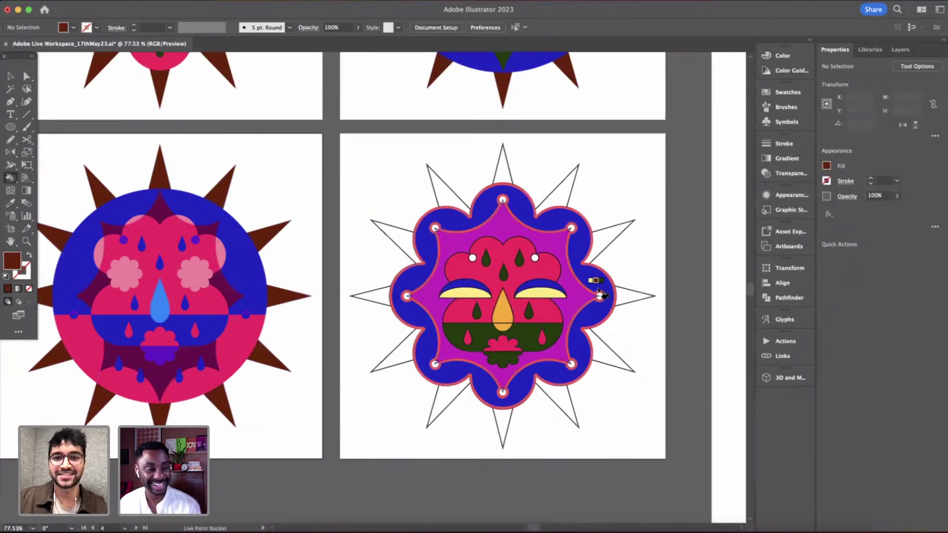
pyautogui.scroll(4, 587, 285)
pyautogui.press('k')
pyautogui.click(470, 227)
pyautogui.click(344, 228)
pyautogui.tripleClick(406, 113)
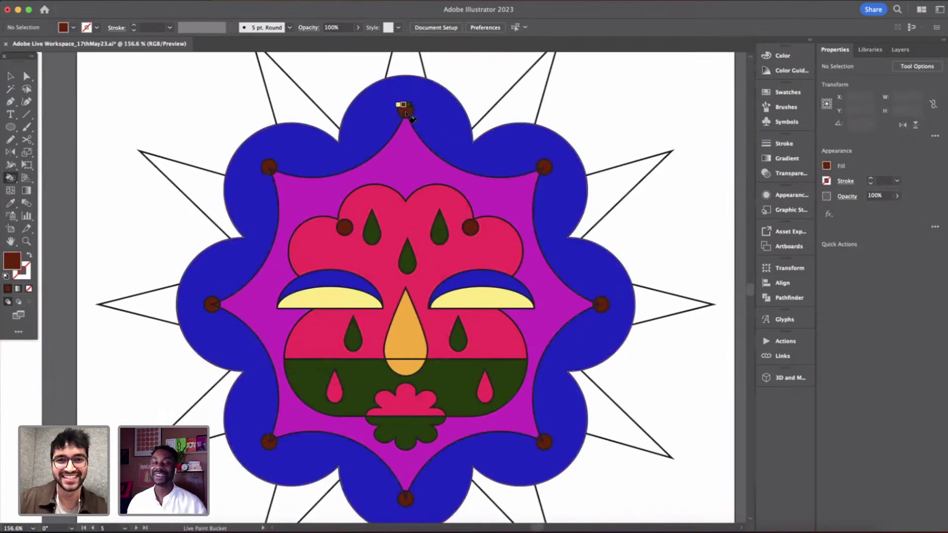
pyautogui.scroll(-3, 578, 242)
pyautogui.press('v')
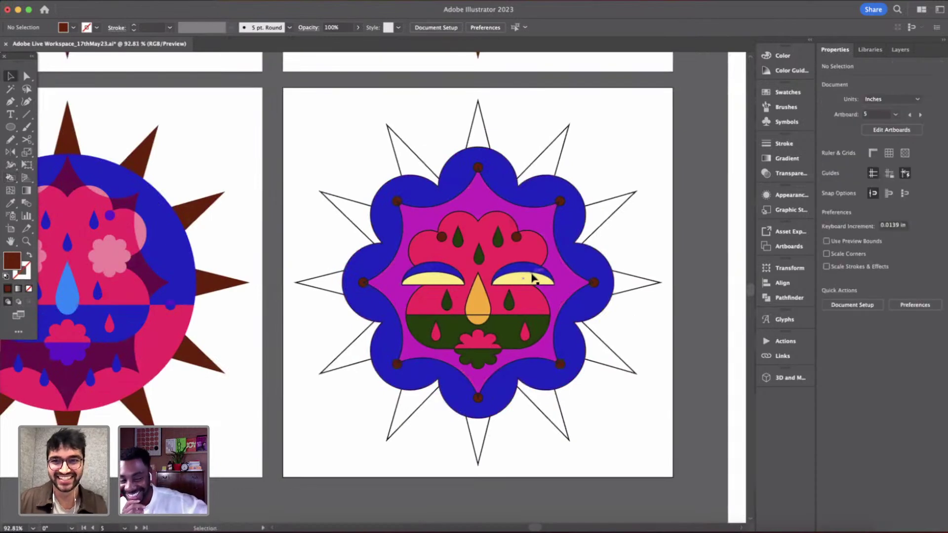
pyautogui.scroll(3, 533, 275)
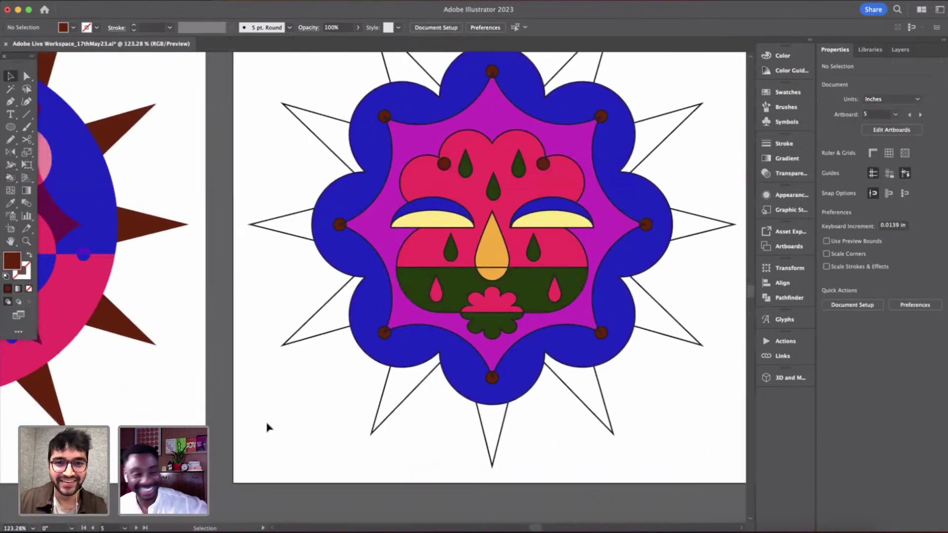
pyautogui.scroll(2, 620, 299)
pyautogui.hscroll(2, 620, 298)
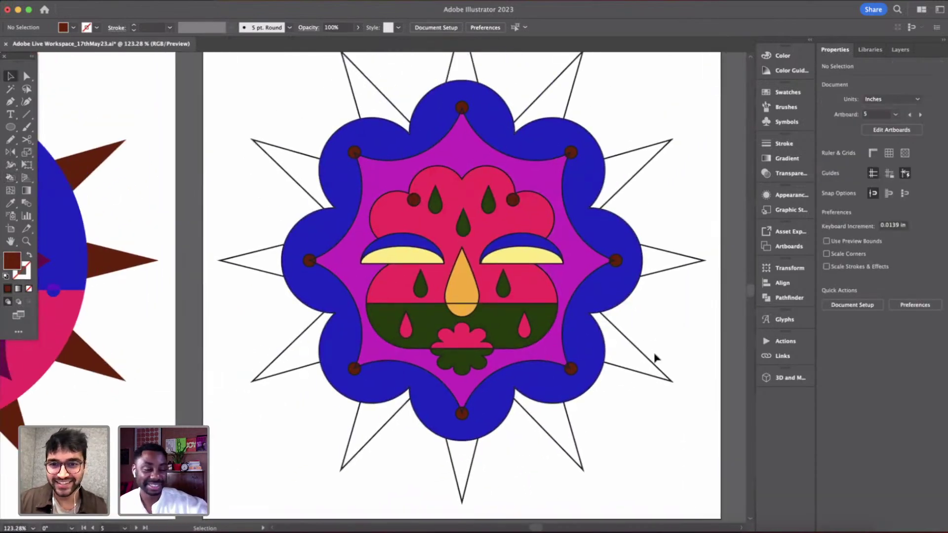
pyautogui.press('i')
pyautogui.click(573, 368)
pyautogui.scroll(-2, 572, 368)
pyautogui.scroll(2, 573, 368)
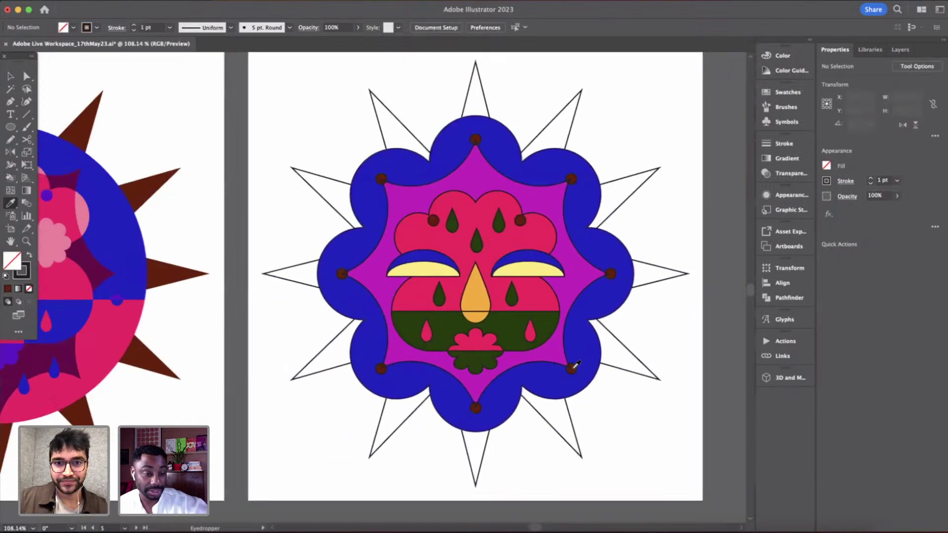
pyautogui.click(514, 203)
pyautogui.scroll(-3, 504, 265)
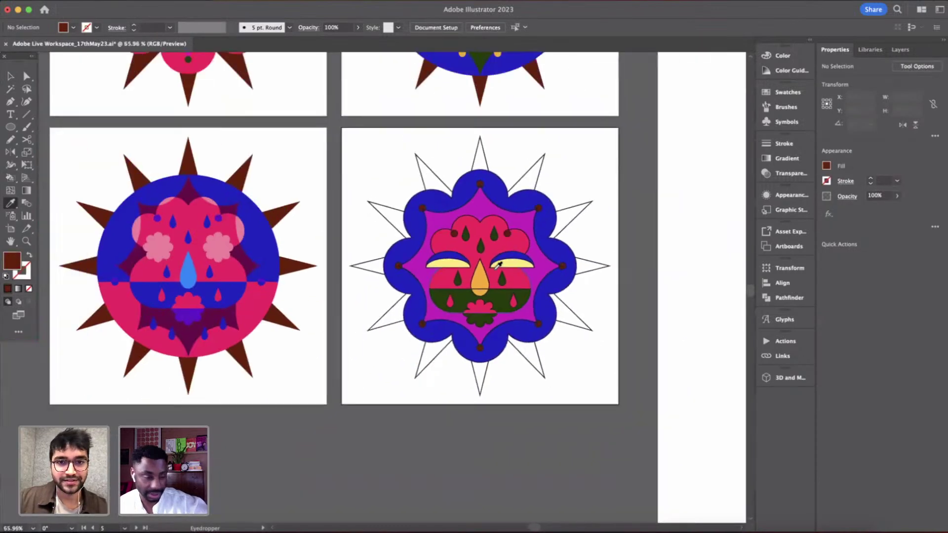
pyautogui.press('v')
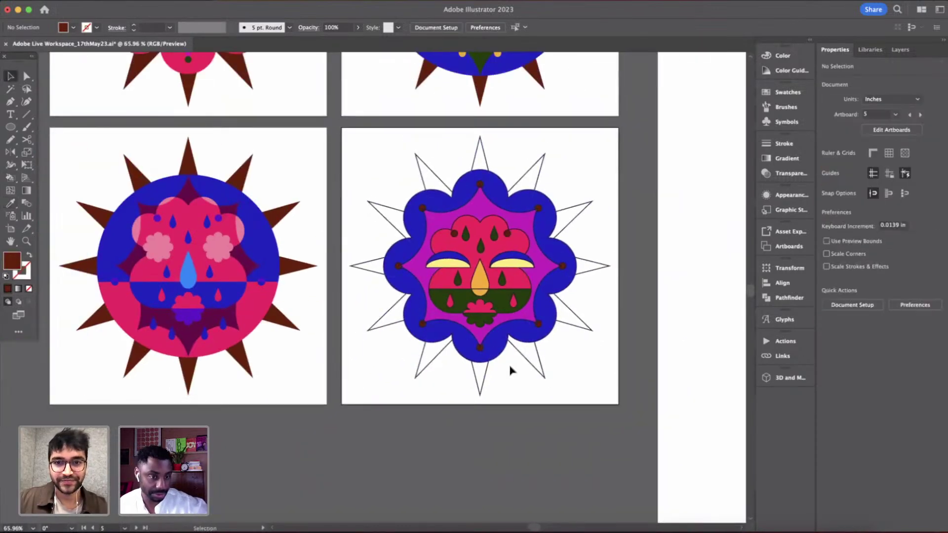
# - Color the last face's outlined rays with the dark brown, without stroke, sampled from the neighboring sun's ray
pyautogui.click(438, 364)
pyautogui.press('i')
pyautogui.click(308, 272)
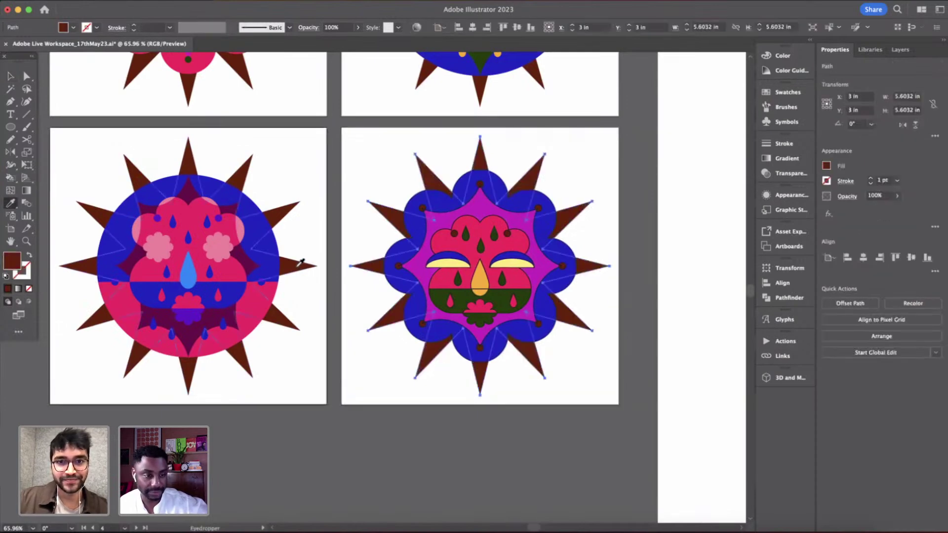
# - Try the face's dark green on the rays and undo the change
pyautogui.scroll(3, 457, 299)
pyautogui.click(547, 303)
pyautogui.scroll(-3, 548, 302)
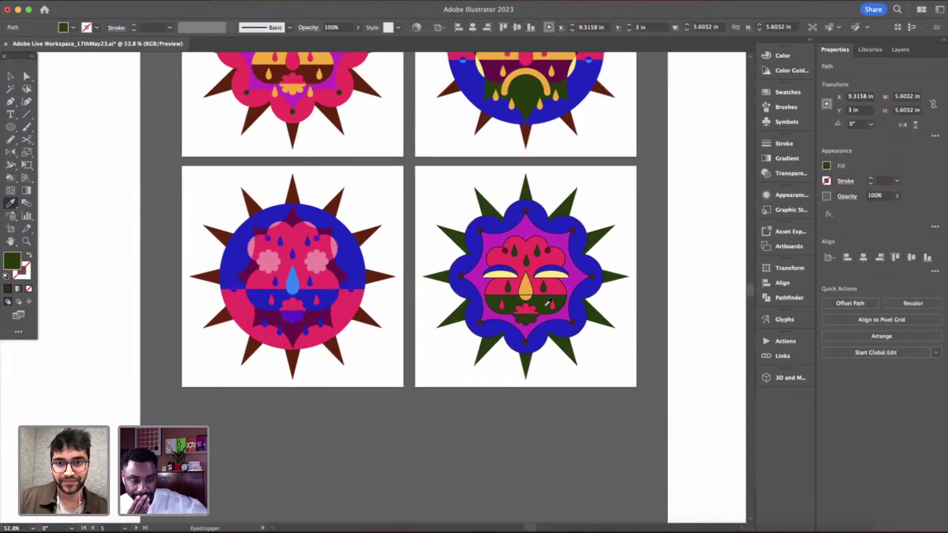
pyautogui.press('cmd+z')
pyautogui.press('v')
pyautogui.click(674, 326)
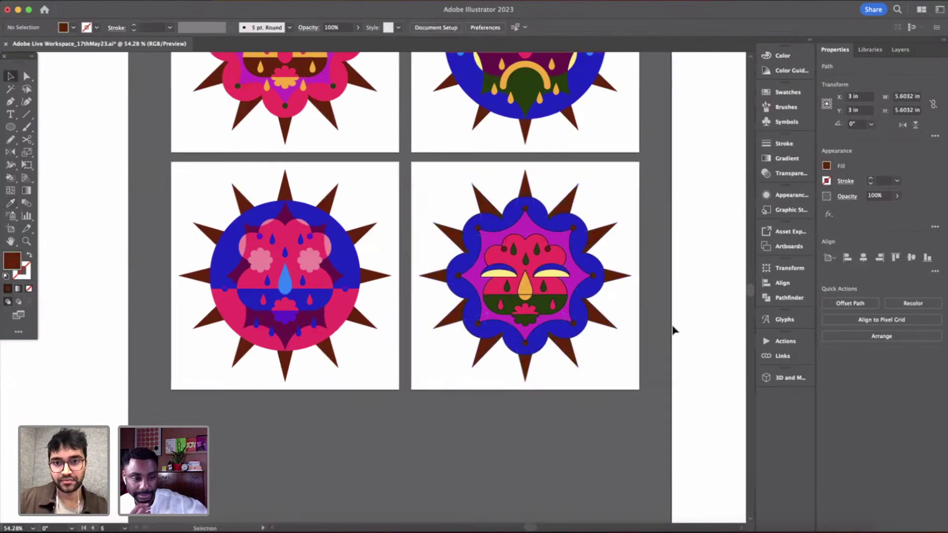
# - Remove the black stroke from the last face's Live Paint group
pyautogui.click(578, 301)
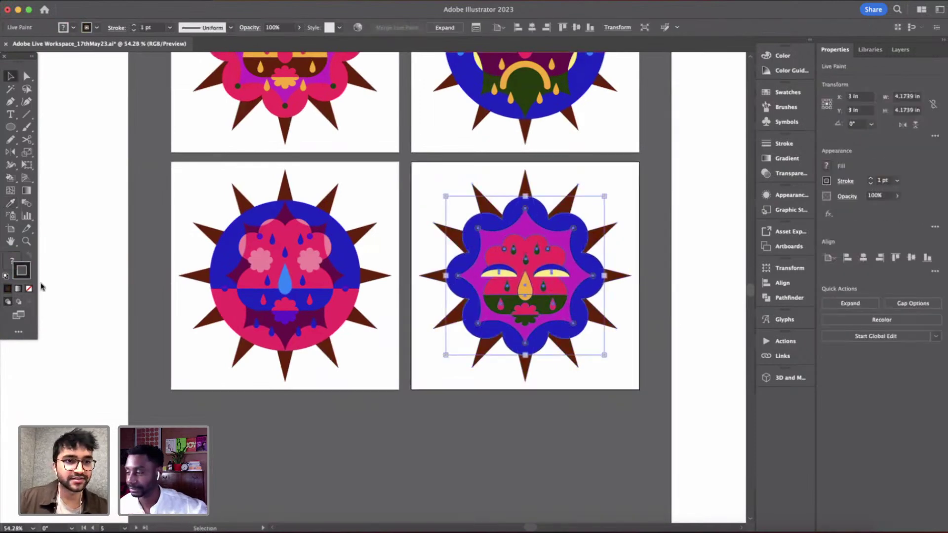
pyautogui.click(439, 452)
pyautogui.scroll(3, 689, 255)
pyautogui.scroll(-2, 689, 256)
pyautogui.scroll(5, 632, 330)
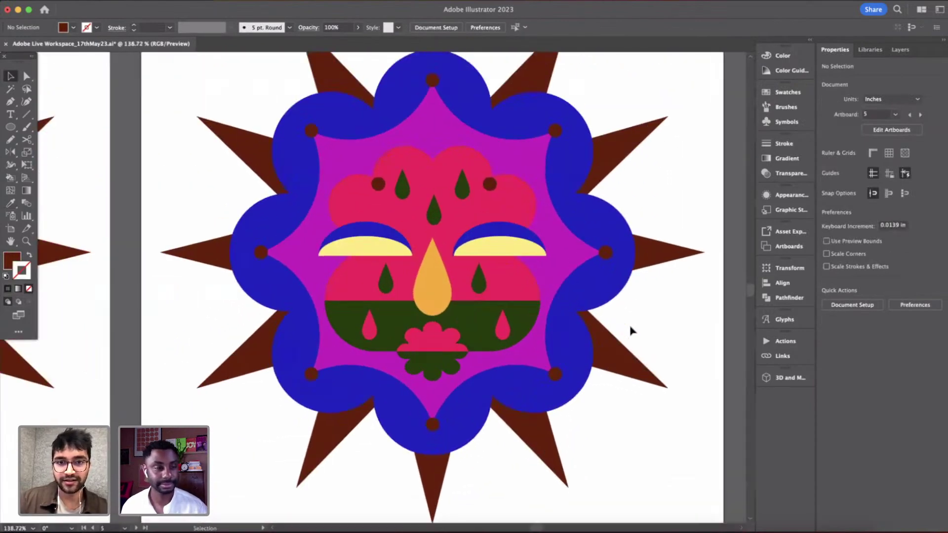
# - Refill all the dark brown dots on the ring and forehead with the face's crimson pink
pyautogui.press('i')
pyautogui.press('k')
pyautogui.tripleClick(555, 374)
pyautogui.scroll(-2, 565, 382)
pyautogui.scroll(-4, 560, 375)
pyautogui.scroll(3, 566, 380)
pyautogui.press('v')
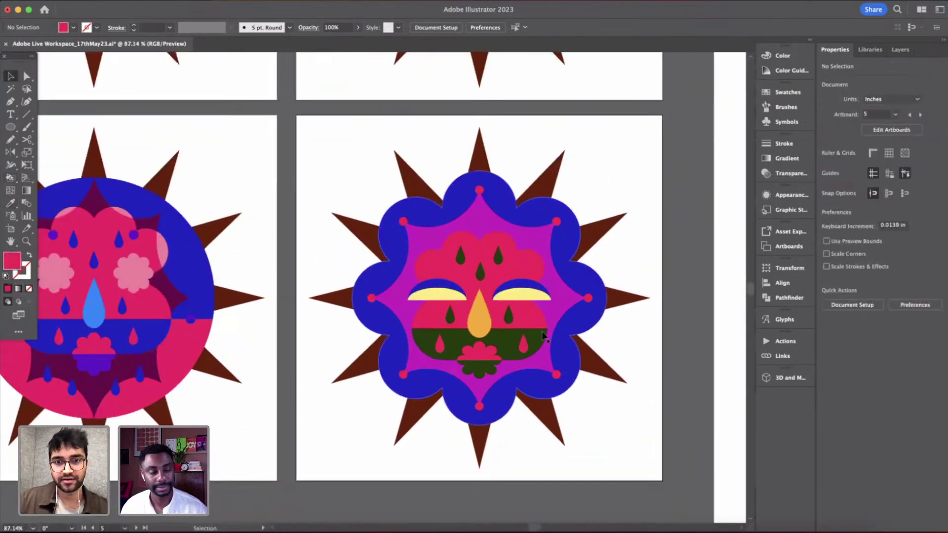
# - Try the star shape's magenta on the crimson face areas and restore their crimson pink from a ring dot
pyautogui.scroll(2, 543, 336)
pyautogui.press('i')
pyautogui.press('k')
pyautogui.click(517, 316)
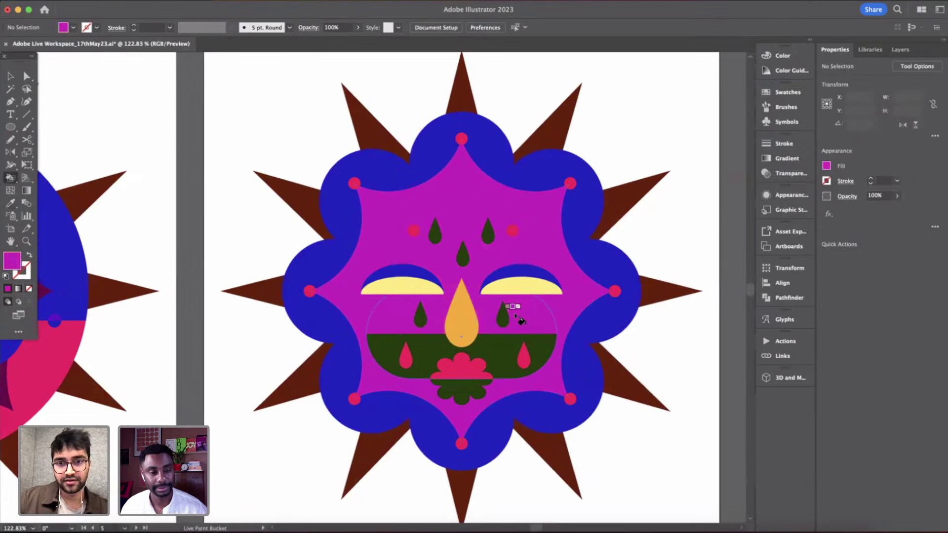
pyautogui.press('i')
pyautogui.click(615, 292)
pyautogui.press('k')
pyautogui.click(517, 304)
# - Examine the four colored faces side by side with the color palette
pyautogui.scroll(-2, 591, 153)
pyautogui.scroll(-4, 595, 158)
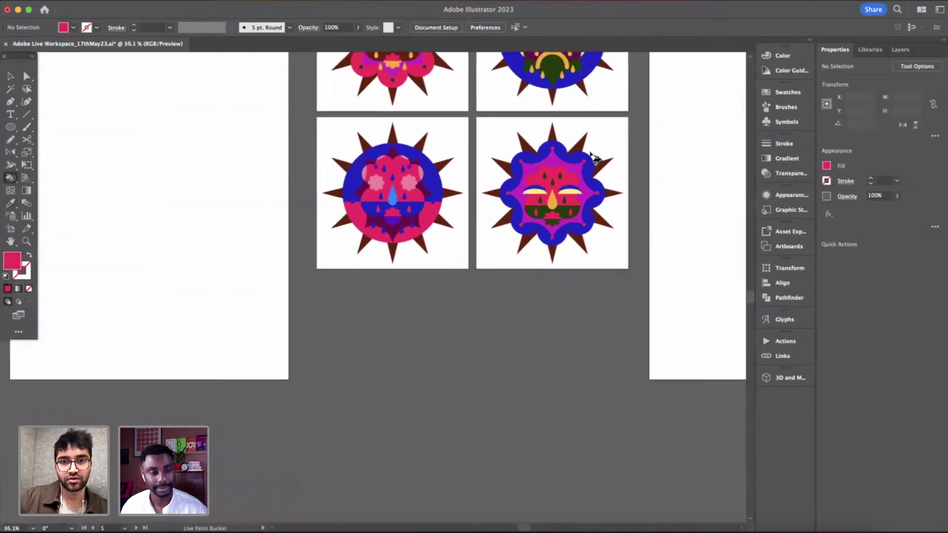
pyautogui.scroll(3, 595, 158)
pyautogui.scroll(2, 596, 159)
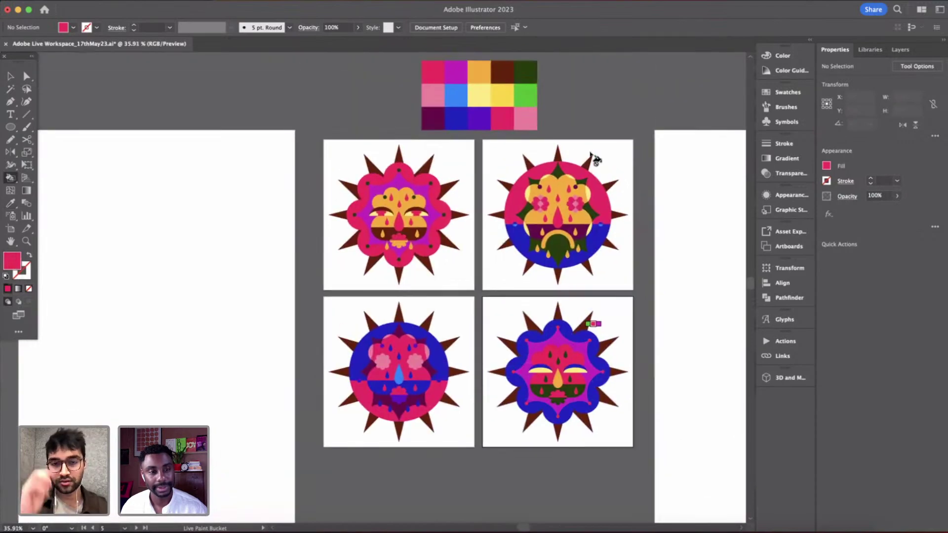
pyautogui.scroll(3, 592, 156)
pyautogui.press('v')
pyautogui.click(644, 270)
pyautogui.scroll(2, 644, 270)
pyautogui.scroll(-4, 644, 270)
pyautogui.scroll(2, 643, 269)
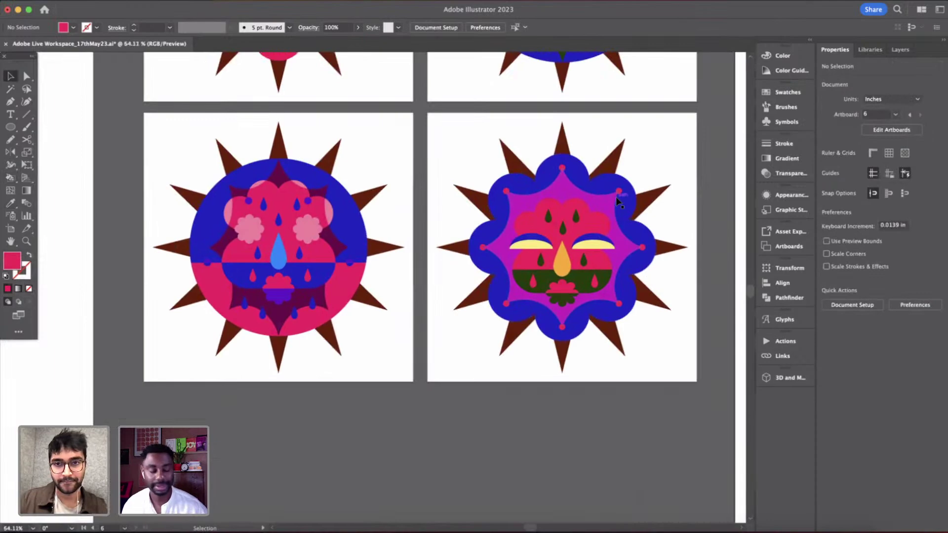
# - Try the nose's orange on the magenta star shape and undo the fill
pyautogui.scroll(5, 615, 197)
pyautogui.press('i')
pyautogui.click(528, 316)
pyautogui.press('k')
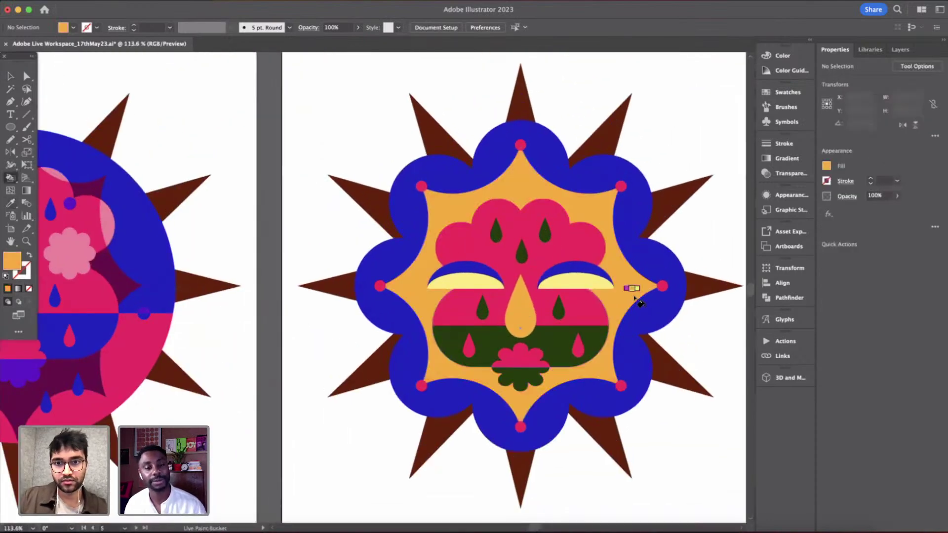
pyautogui.click(636, 296)
pyautogui.scroll(-5, 637, 298)
pyautogui.hotkey('ctrl', 'z')
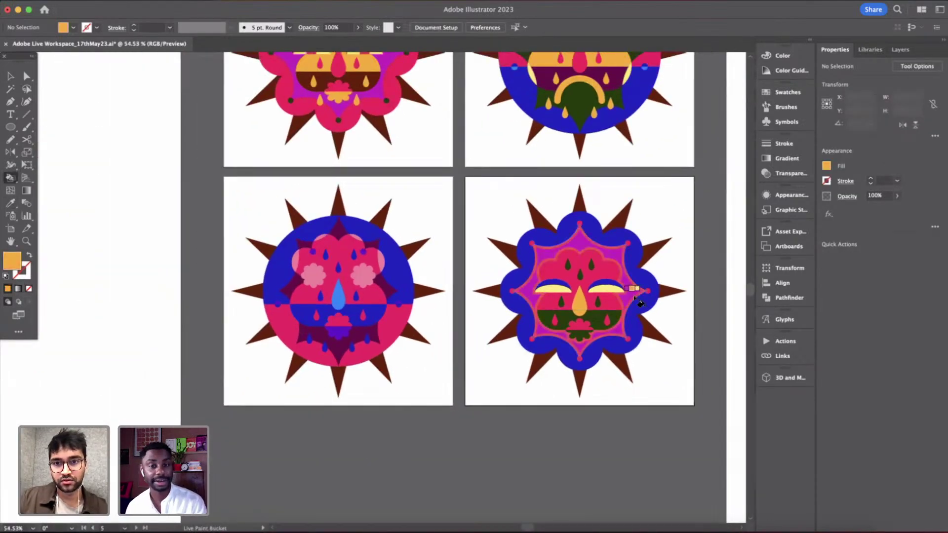
# - Refill all the crimson pink areas of the last face, including the ring dots, with the orange
pyautogui.scroll(6, 639, 299)
pyautogui.scroll(-5, 647, 299)
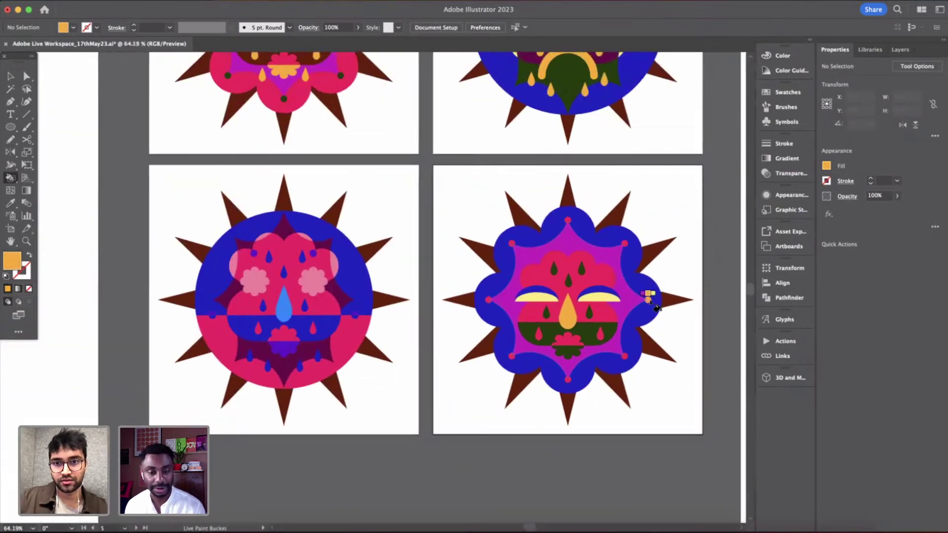
pyautogui.scroll(5, 650, 300)
pyautogui.tripleClick(596, 173)
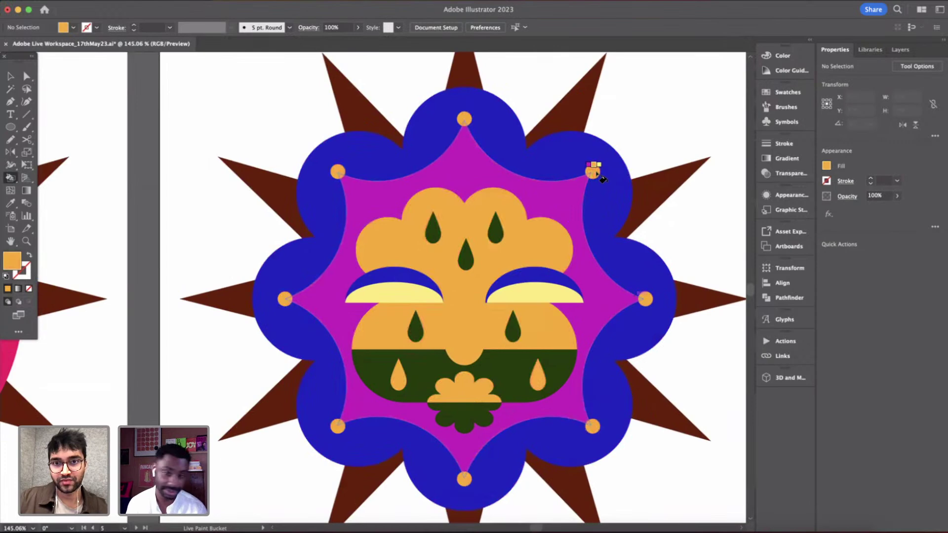
# - Undo the overall orange refill and fill only the ring dots of the last face with the orange
pyautogui.hotkey('ctrl', 'z')
pyautogui.click(594, 172)
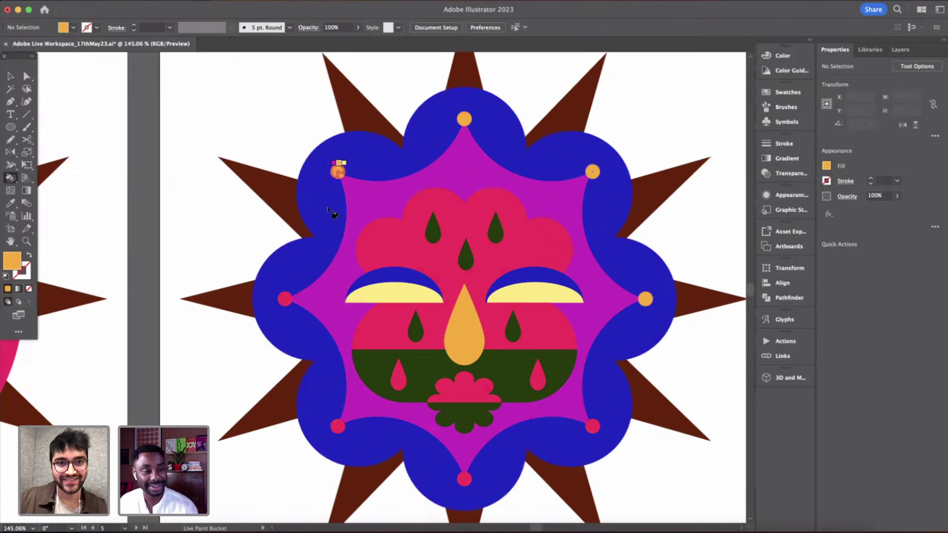
pyautogui.tripleClick(288, 302)
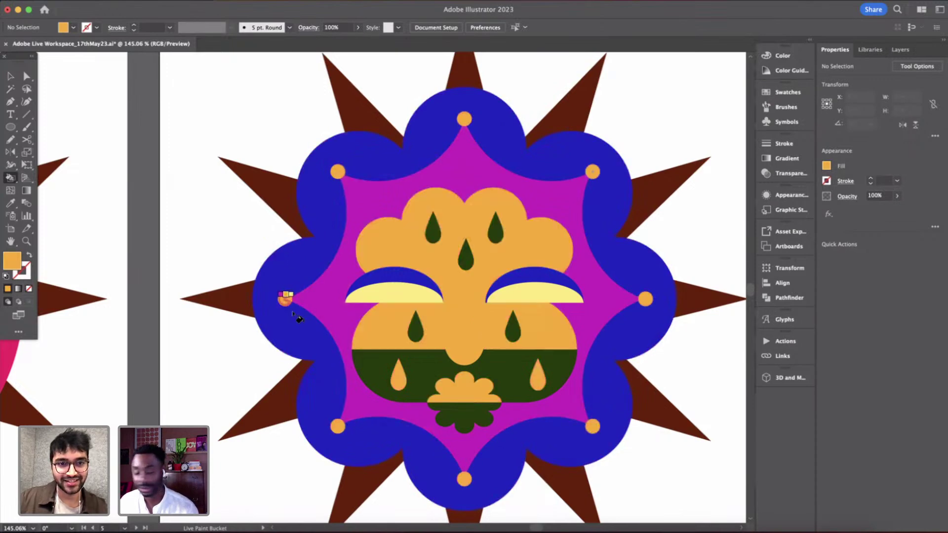
pyautogui.press('super+z')
pyautogui.click(289, 302)
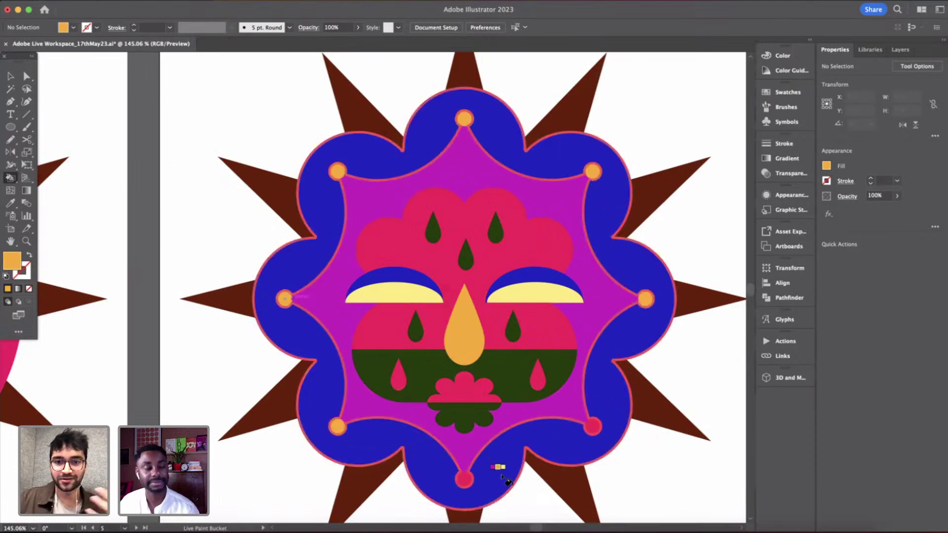
pyautogui.click(465, 479)
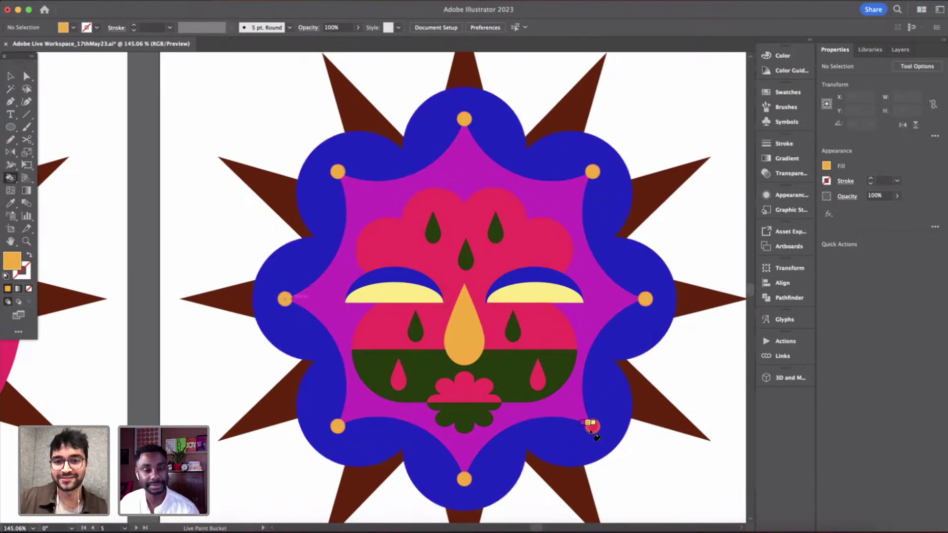
# - Examine the last face alongside the other three faces and the color palette
pyautogui.scroll(-5, 660, 435)
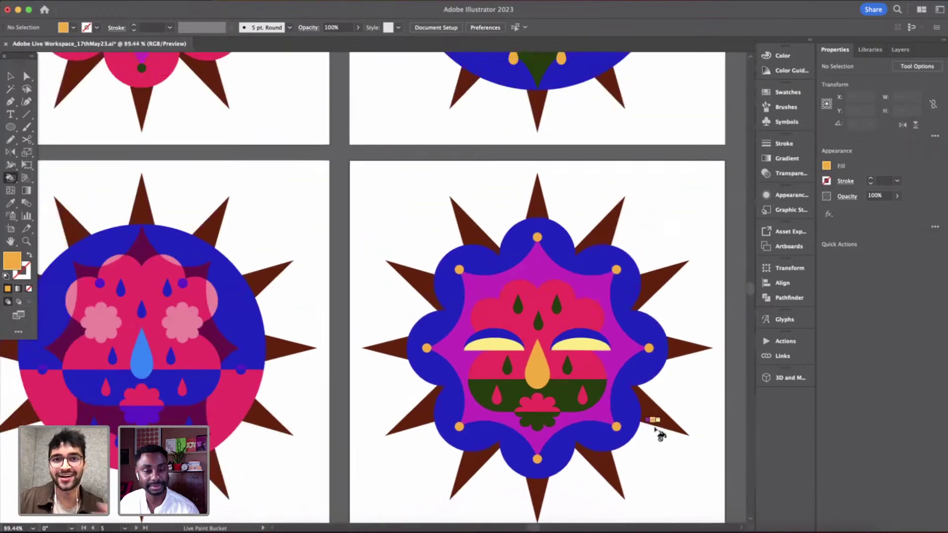
pyautogui.scroll(-2, 660, 435)
pyautogui.hscroll(2, 660, 434)
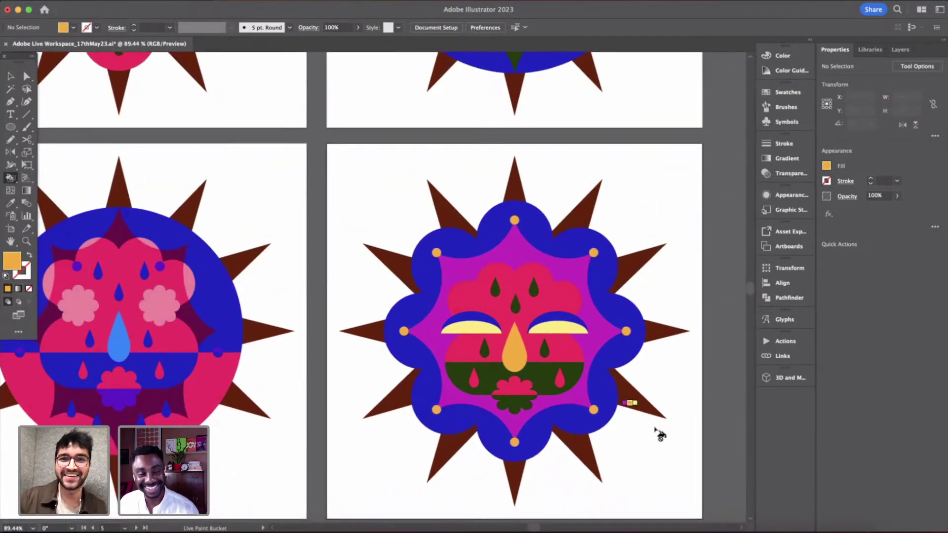
pyautogui.press('v')
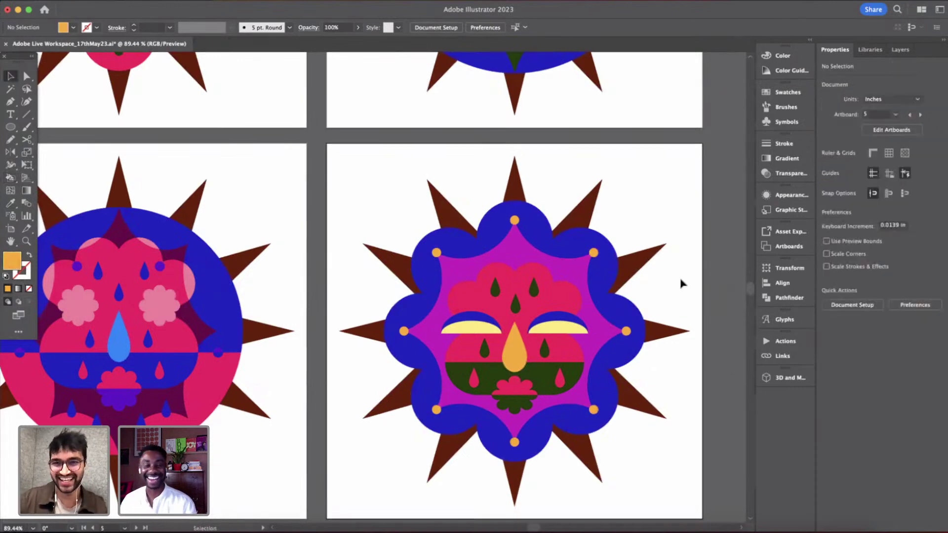
pyautogui.scroll(-3, 681, 283)
pyautogui.hscroll(2, 680, 283)
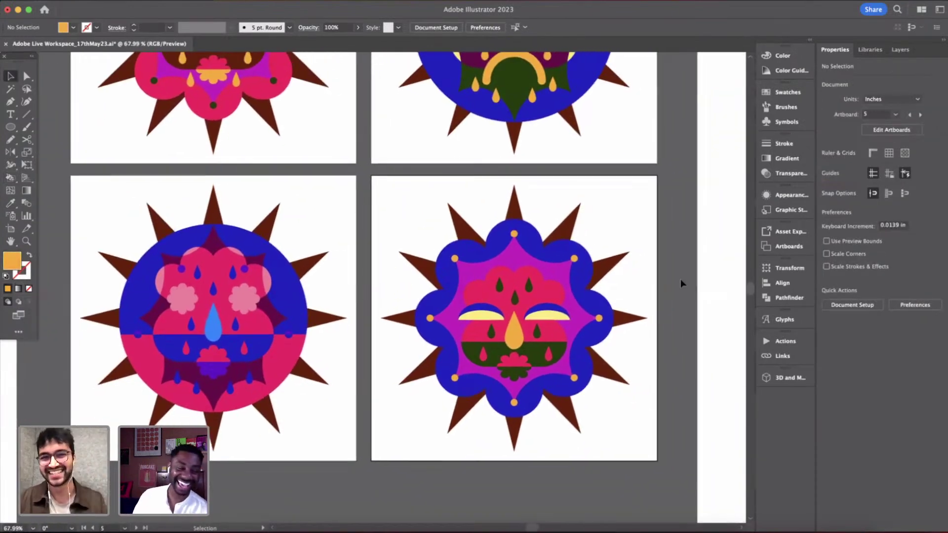
pyautogui.scroll(2, 603, 279)
pyautogui.hscroll(2, 603, 280)
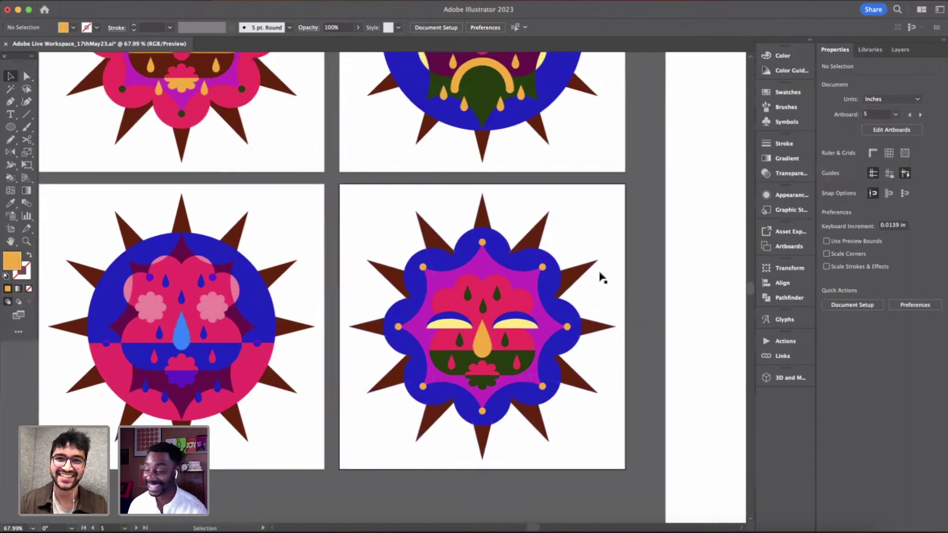
pyautogui.scroll(-3, 597, 282)
pyautogui.scroll(1, 599, 282)
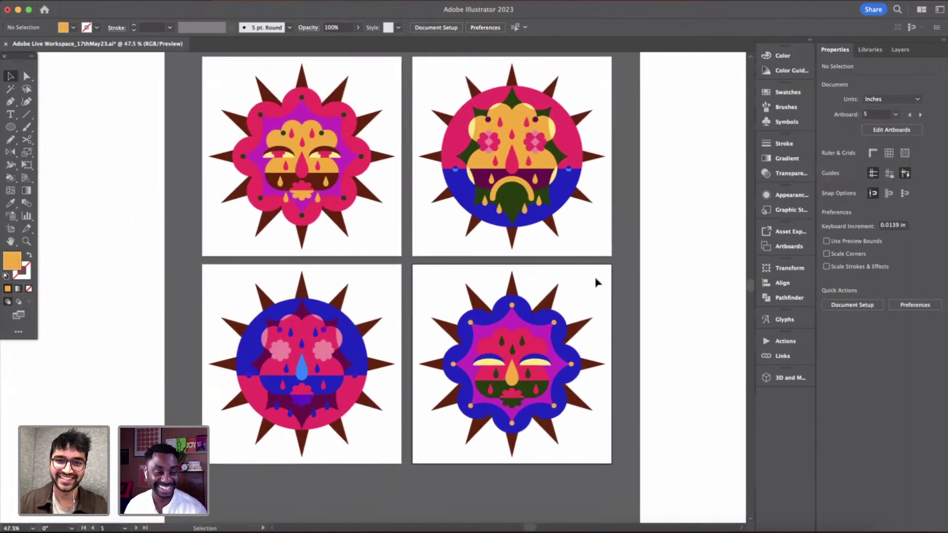
pyautogui.scroll(2, 525, 193)
pyautogui.scroll(4, 525, 193)
pyautogui.scroll(-4, 636, 310)
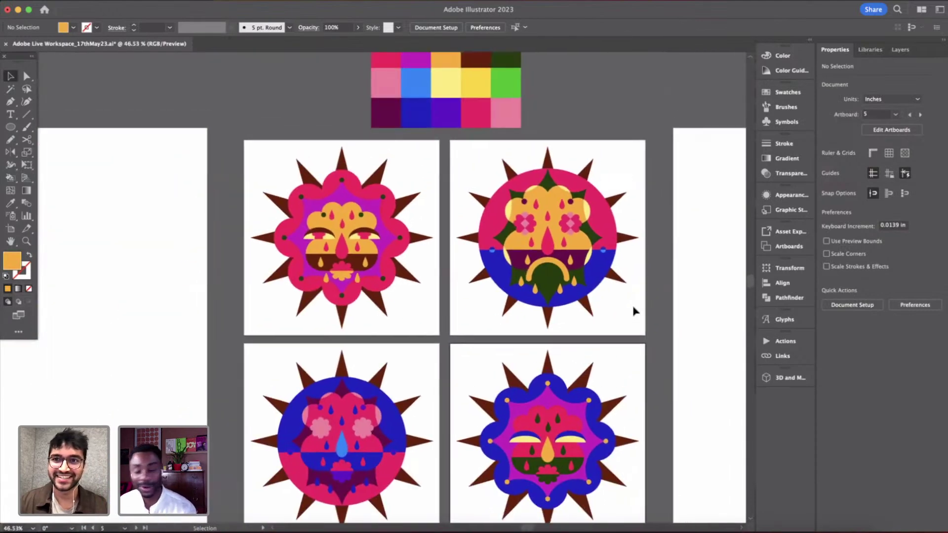
pyautogui.scroll(1, 635, 310)
pyautogui.scroll(3, 560, 265)
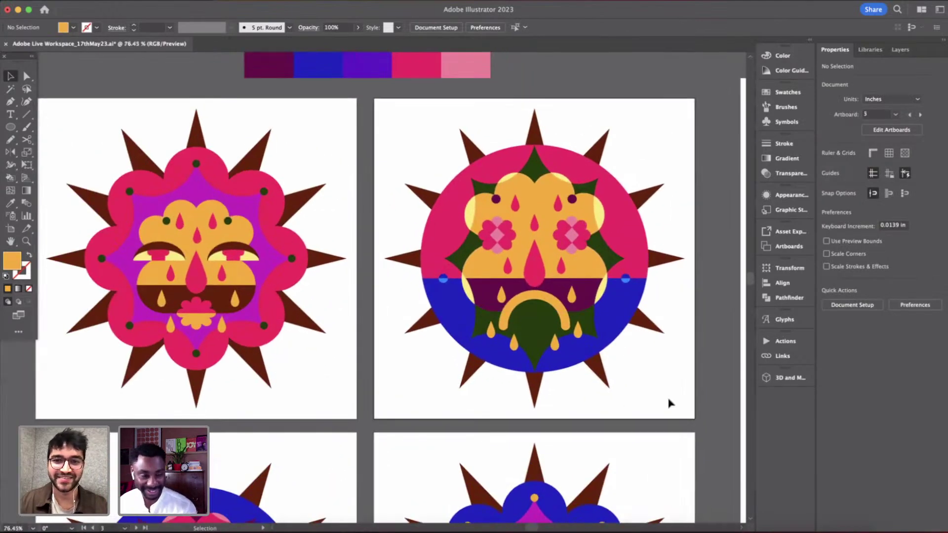
# - Try the mouth band's dark plum on the crimson upper half of the sad face's circle and its eye petals
pyautogui.scroll(1, 371, 364)
pyautogui.press('i')
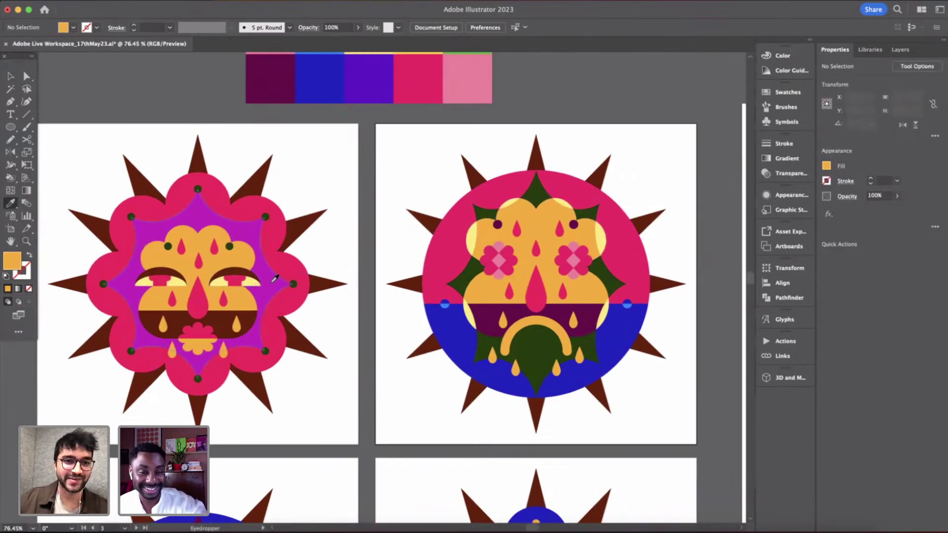
pyautogui.press('k')
pyautogui.scroll(-3, 535, 230)
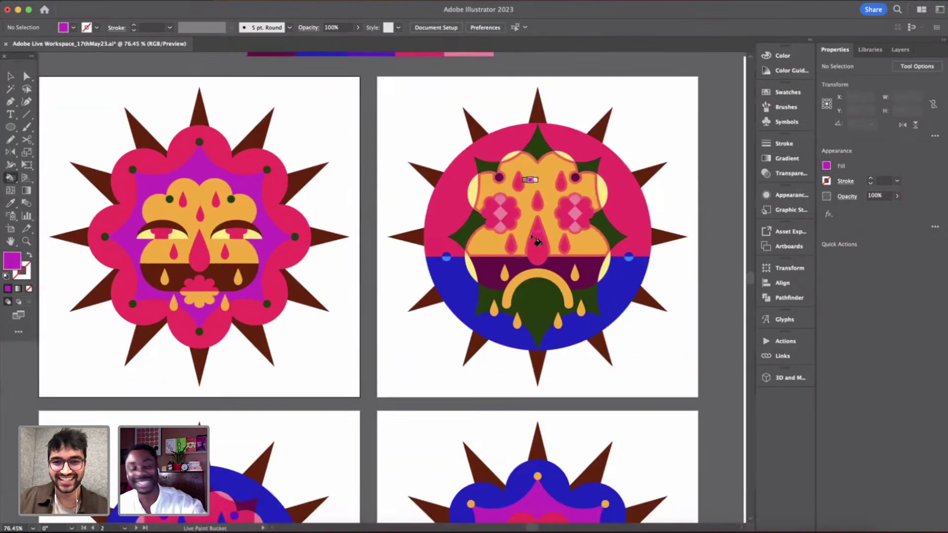
pyautogui.keyDown('alt'); pyautogui.click(535, 231); pyautogui.keyUp('alt')
pyautogui.click(646, 188)
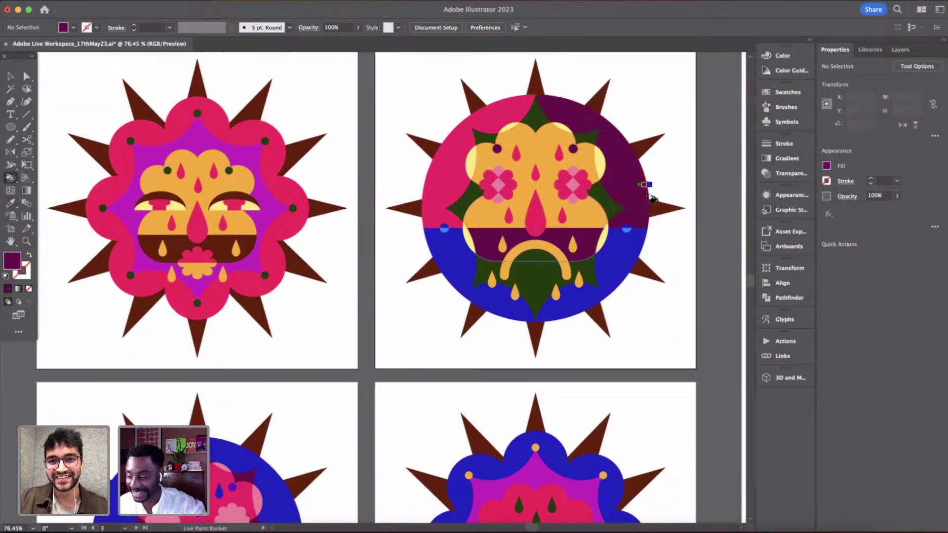
pyautogui.tripleClick(646, 192)
pyautogui.scroll(-3, 283, 372)
pyautogui.scroll(3, 291, 382)
pyautogui.scroll(-1, 290, 381)
pyautogui.scroll(-3, 295, 388)
pyautogui.scroll(4, 292, 387)
# - Fill the upper half of the sad face's circle with the first face's crimson and the lower half with its magenta
pyautogui.press('i')
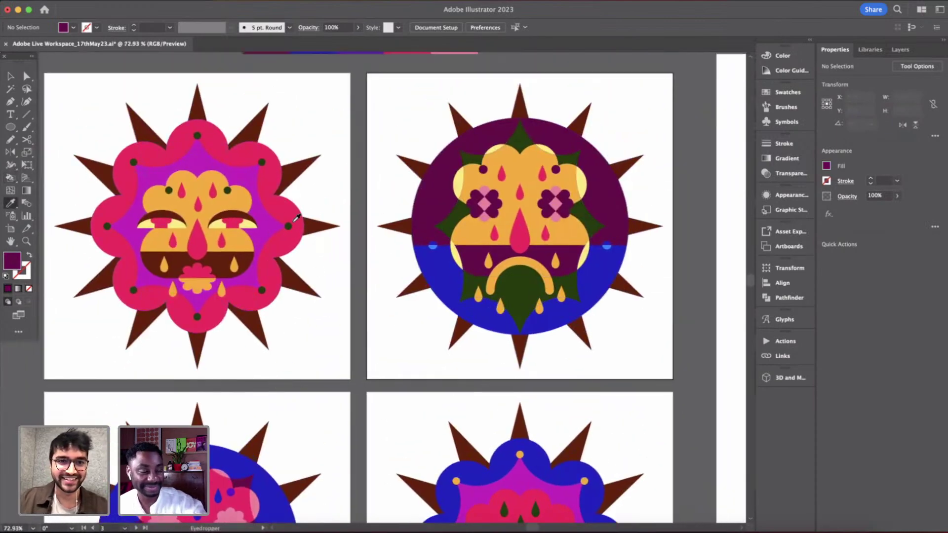
pyautogui.click(294, 196)
pyautogui.press('k')
pyautogui.click(433, 184)
pyautogui.press('i')
pyautogui.click(266, 229)
pyautogui.press('k')
pyautogui.click(437, 265)
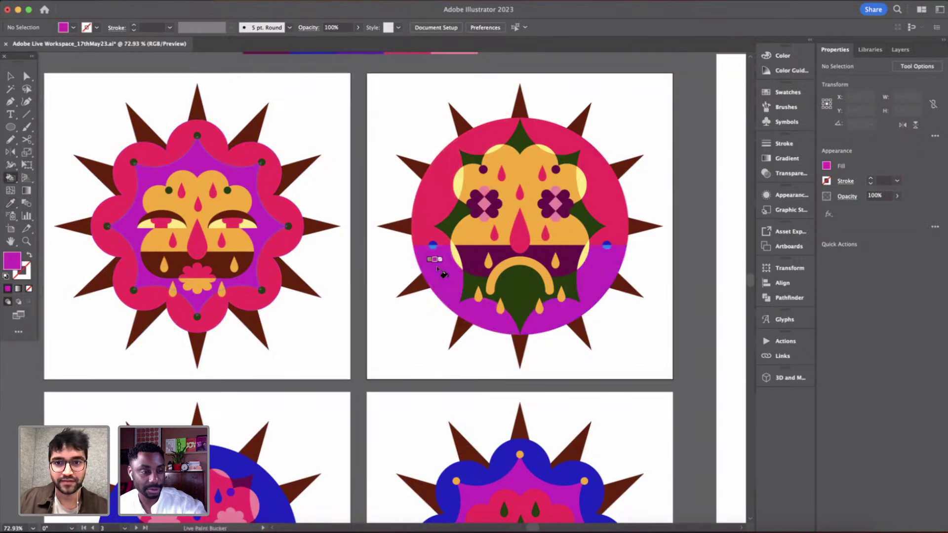
# - Refill all dark green parts of the sad face's star shape with the brown of the first face's mouth area
pyautogui.scroll(1, 573, 379)
pyautogui.scroll(1, 570, 375)
pyautogui.press('i')
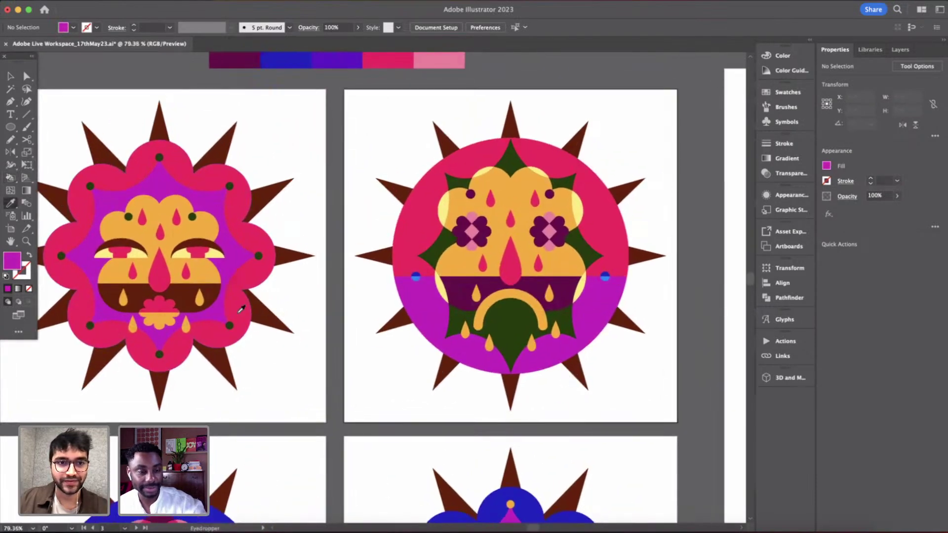
pyautogui.click(175, 294)
pyautogui.press('k')
pyautogui.click(512, 313)
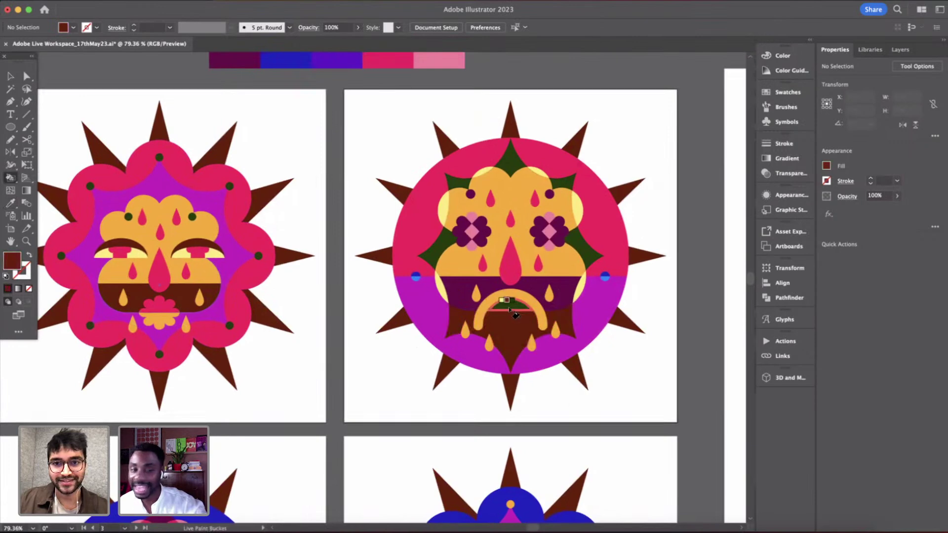
pyautogui.click(432, 251)
pyautogui.click(458, 181)
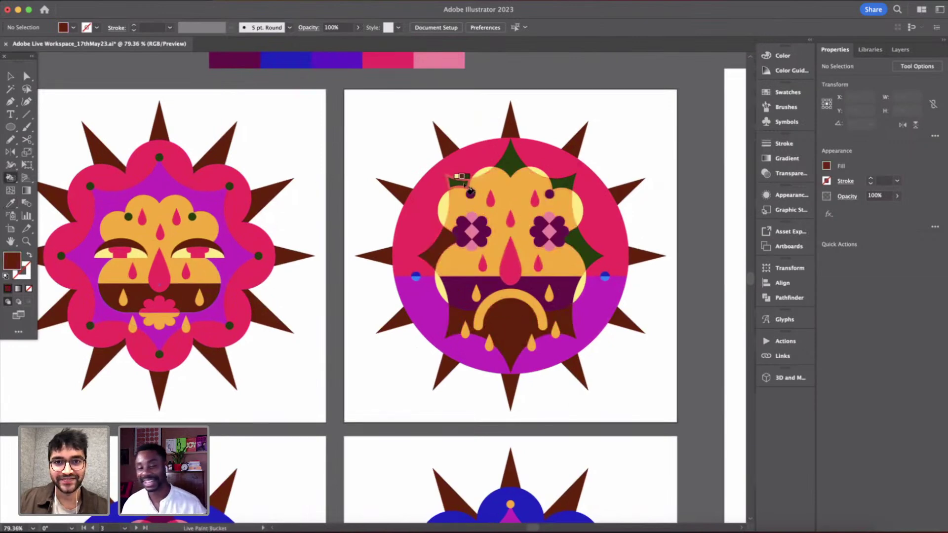
pyautogui.click(516, 161)
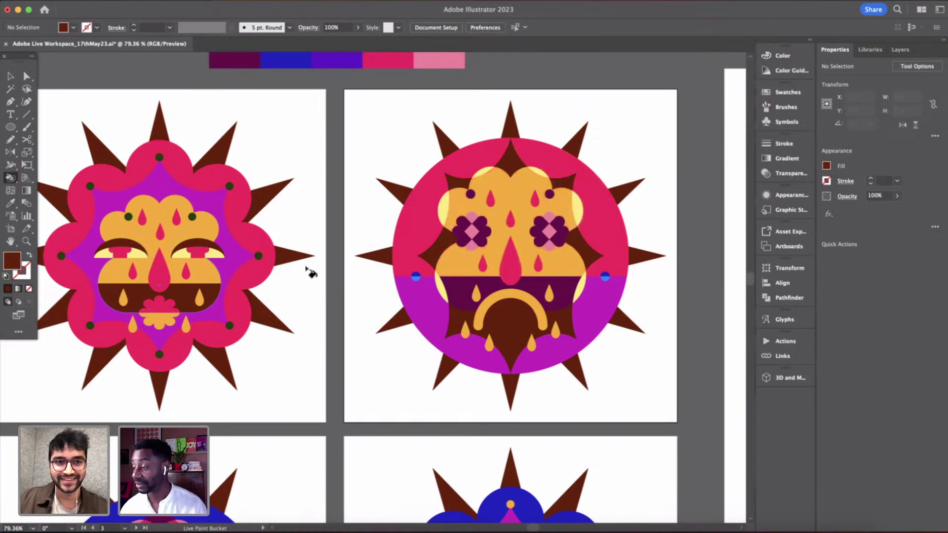
# - Try the pale yellow of the first face's eyes on the sad face's plum eye petals
pyautogui.click(221, 255)
pyautogui.press('k')
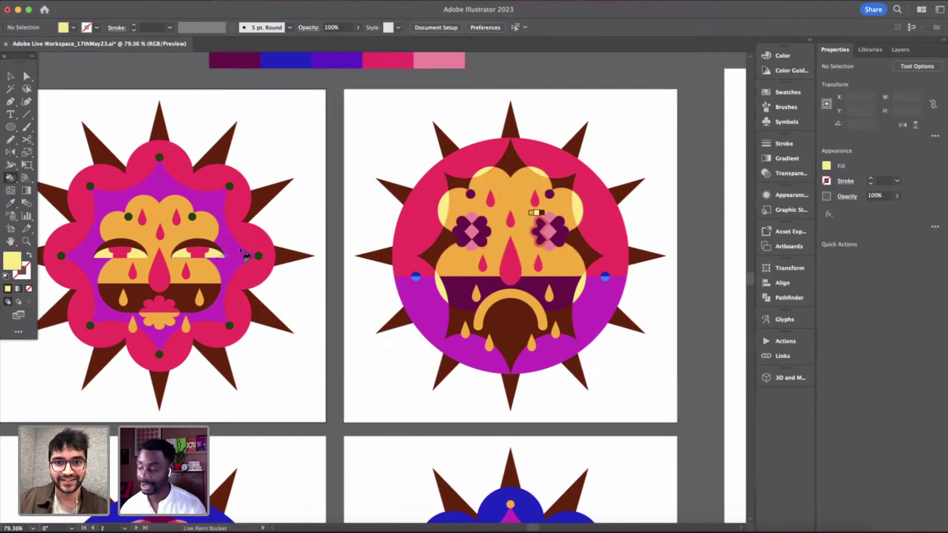
pyautogui.click(467, 232)
pyautogui.click(464, 232)
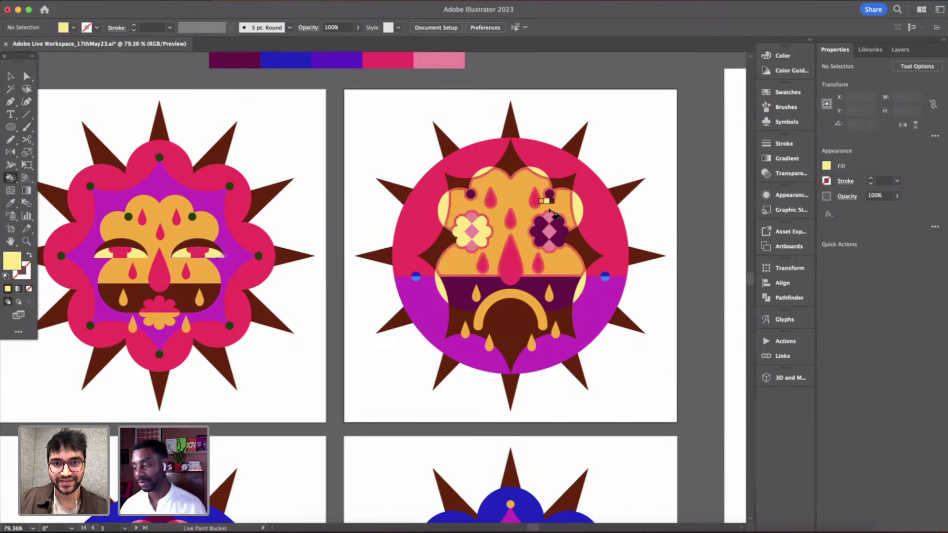
# - Fill the eye petals of the sad face with the star shape's brown
pyautogui.press('i')
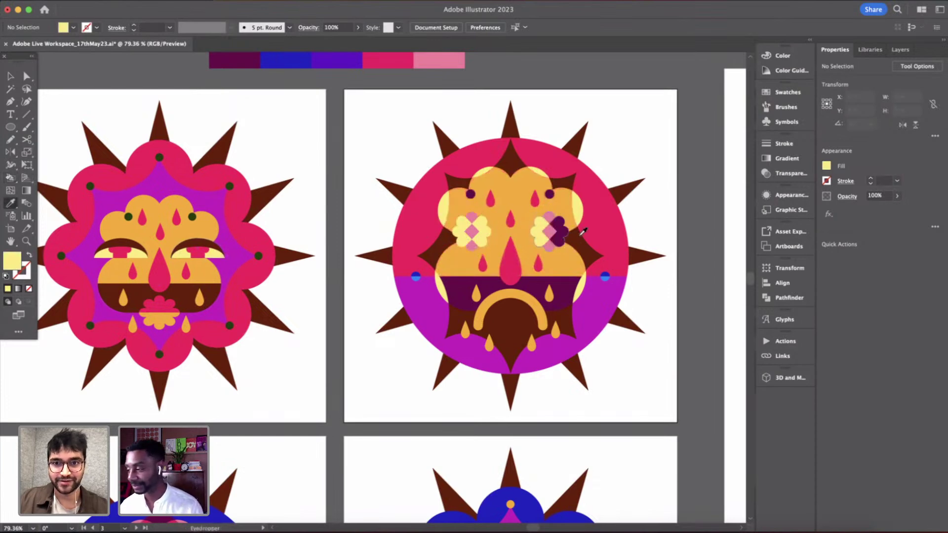
pyautogui.click(571, 244)
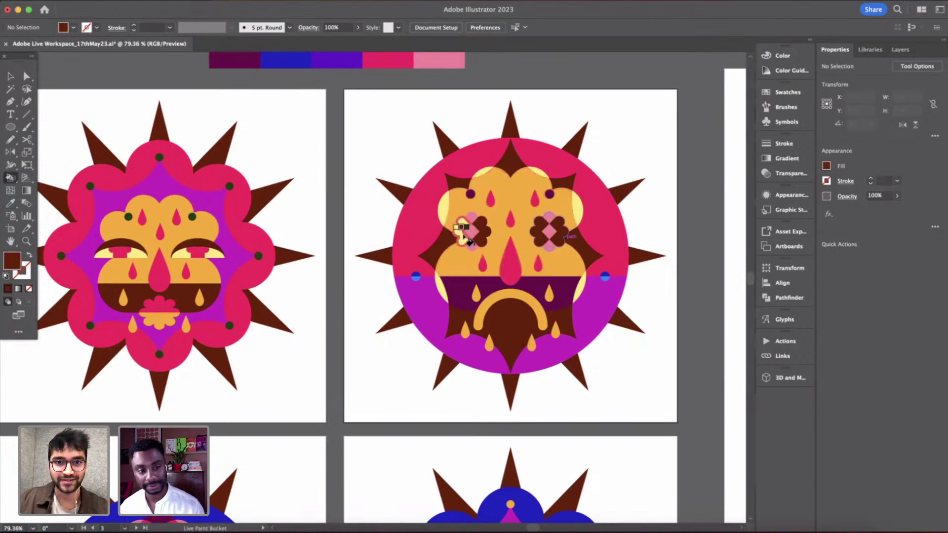
# - Compare the recolored sad face with the other three faces and the color palette
pyautogui.scroll(-5, 511, 341)
pyautogui.scroll(-3, 514, 352)
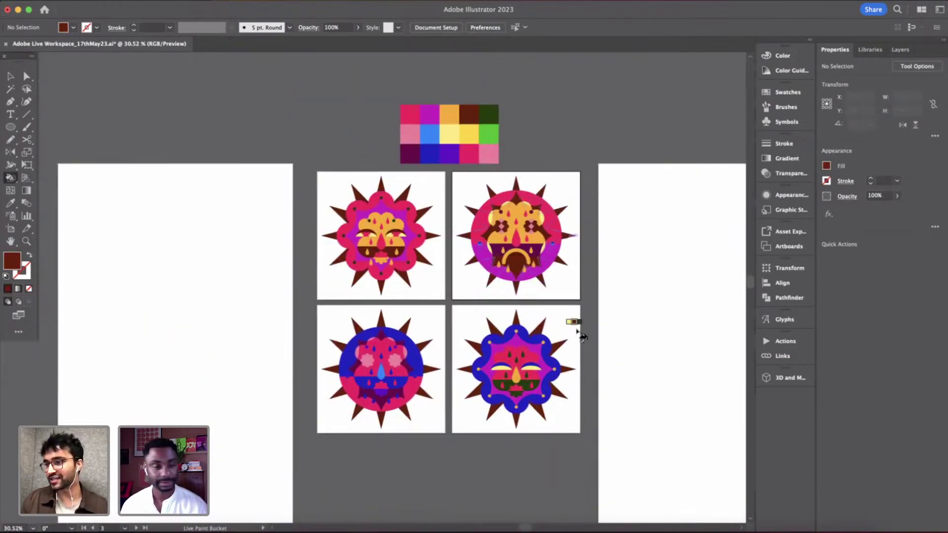
pyautogui.scroll(3, 582, 336)
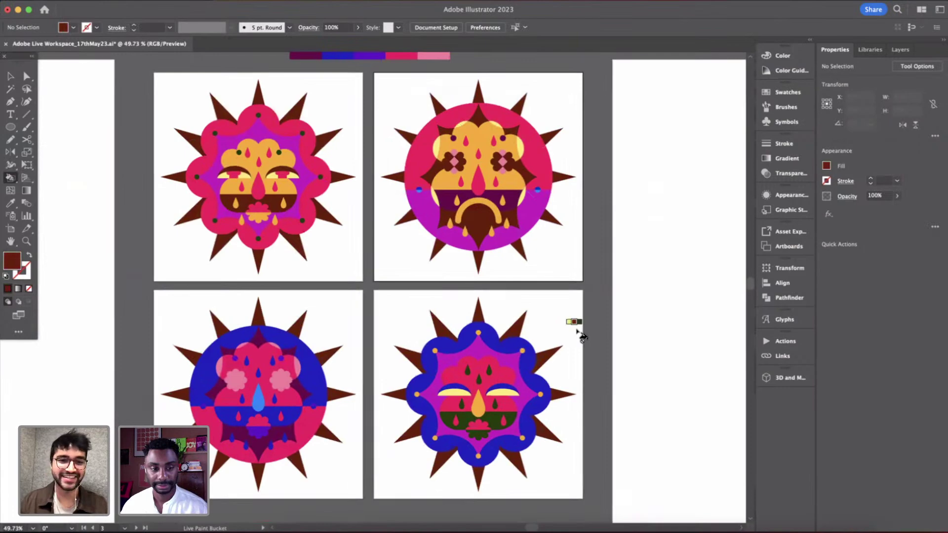
pyautogui.scroll(-2, 582, 336)
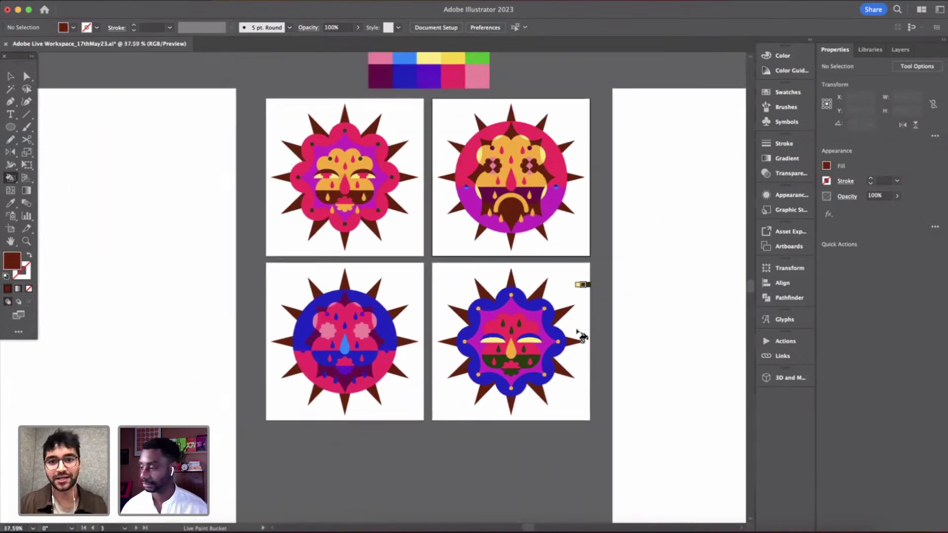
pyautogui.scroll(2, 579, 334)
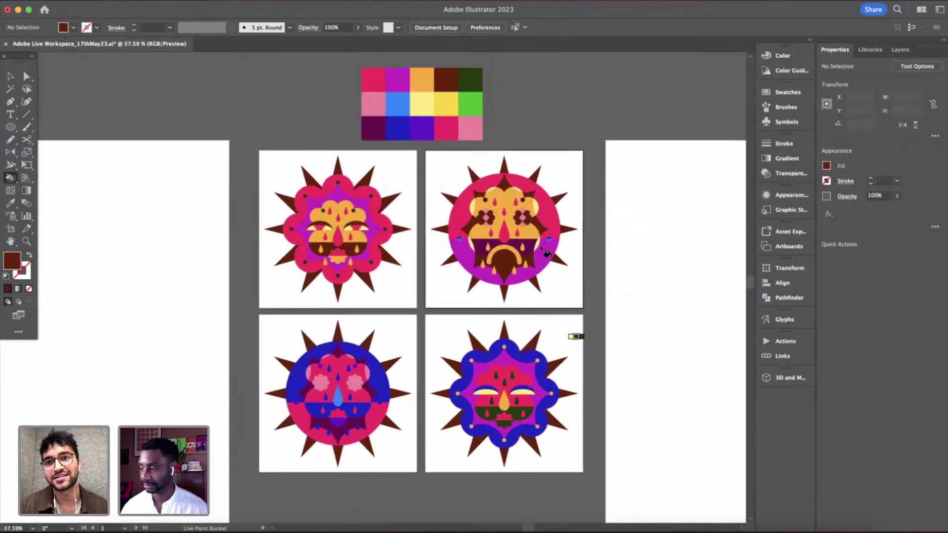
pyautogui.scroll(2, 518, 244)
pyautogui.scroll(-4, 519, 244)
pyautogui.scroll(-2, 523, 249)
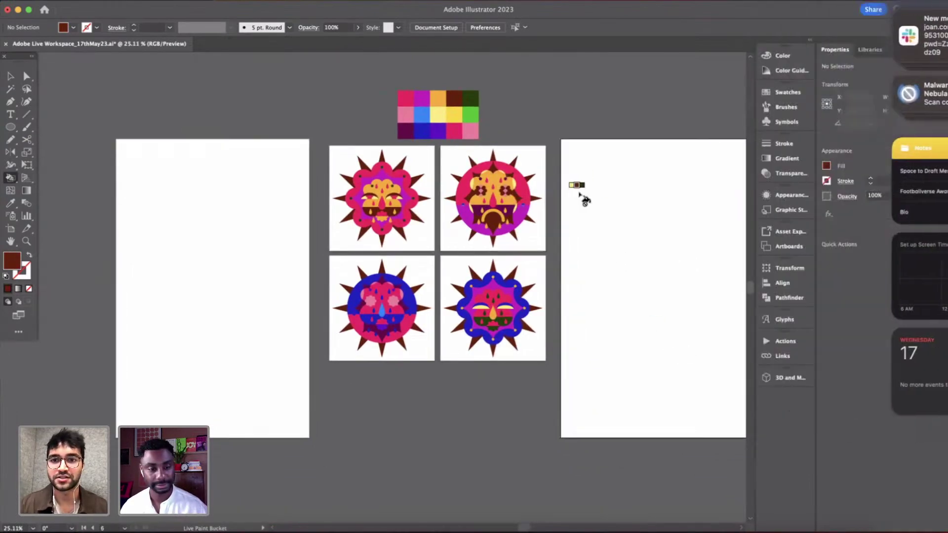
pyautogui.scroll(3, 463, 132)
pyautogui.scroll(3, 463, 131)
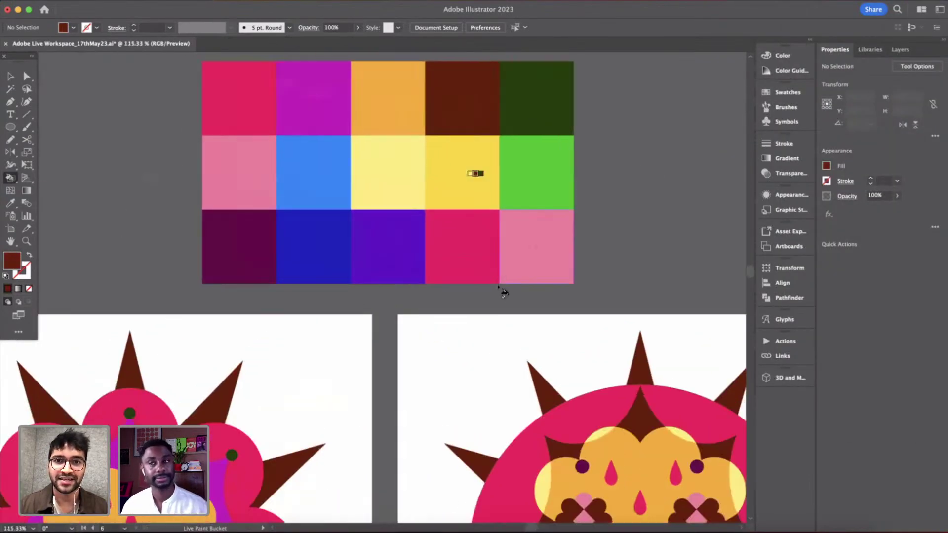
pyautogui.scroll(-5, 500, 275)
pyautogui.scroll(-3, 503, 292)
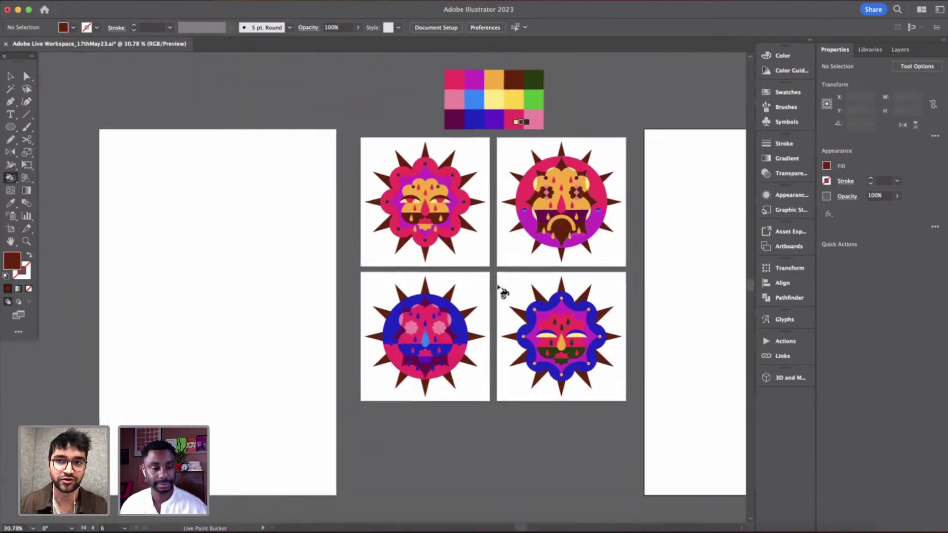
# - Fill the eye petals of the sad face with the palette's light pink
pyautogui.scroll(3, 502, 293)
pyautogui.scroll(3, 502, 292)
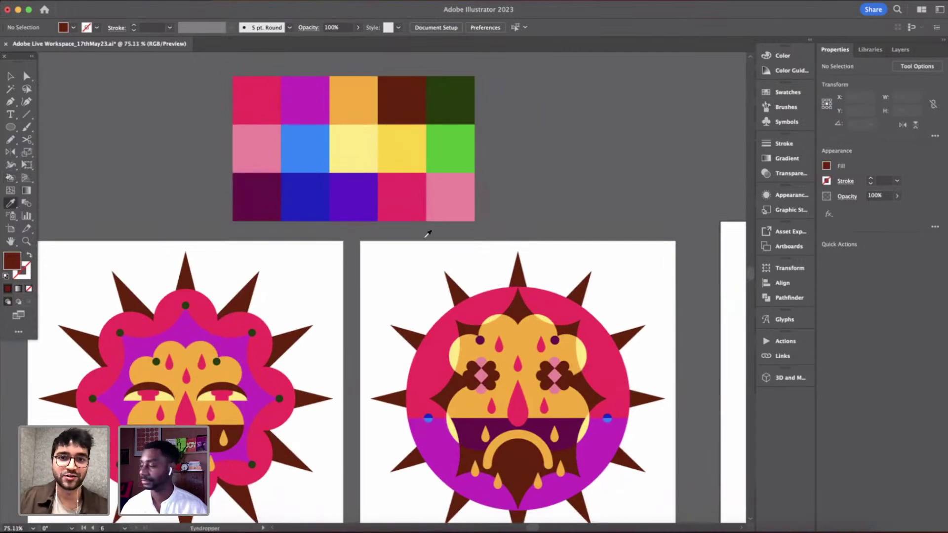
pyautogui.press('k')
pyautogui.scroll(2, 496, 326)
pyautogui.scroll(-3, 494, 326)
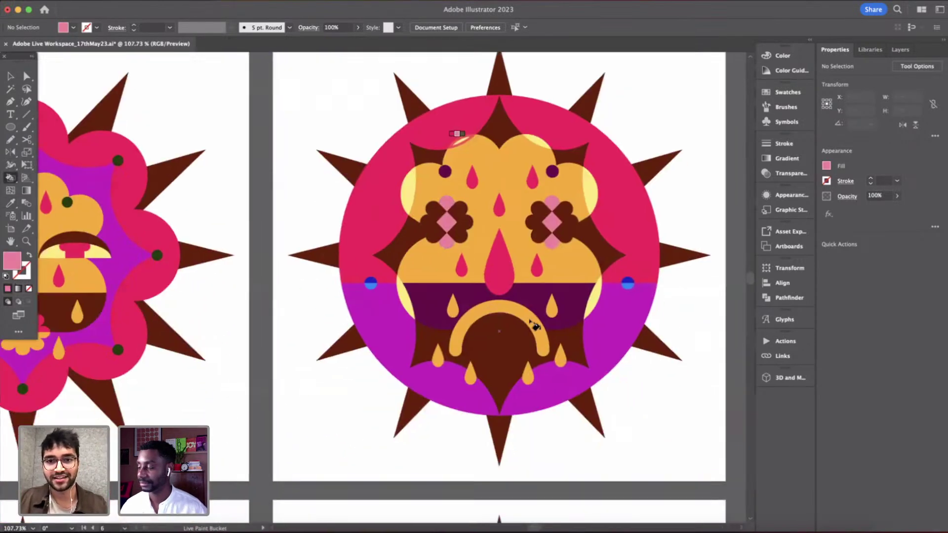
pyautogui.click(567, 227)
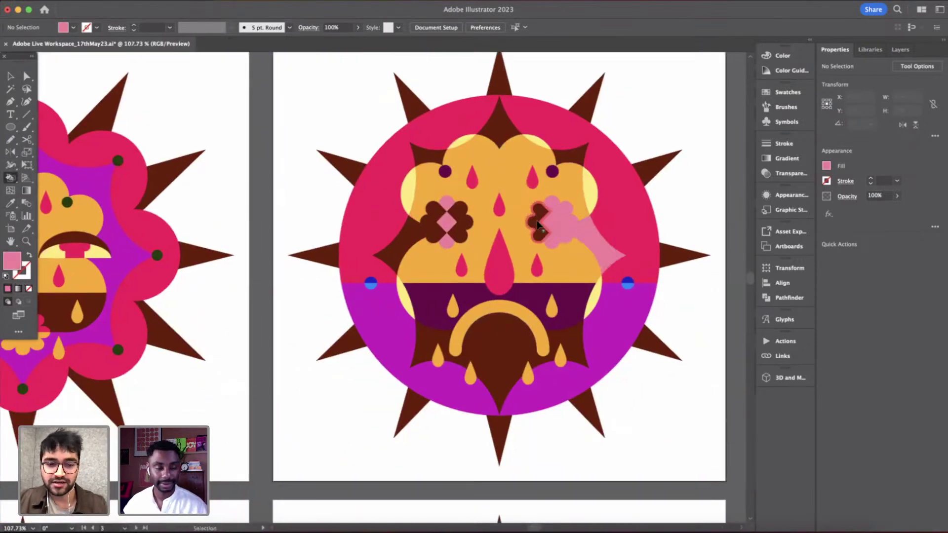
pyautogui.press('super+z')
pyautogui.click(548, 226)
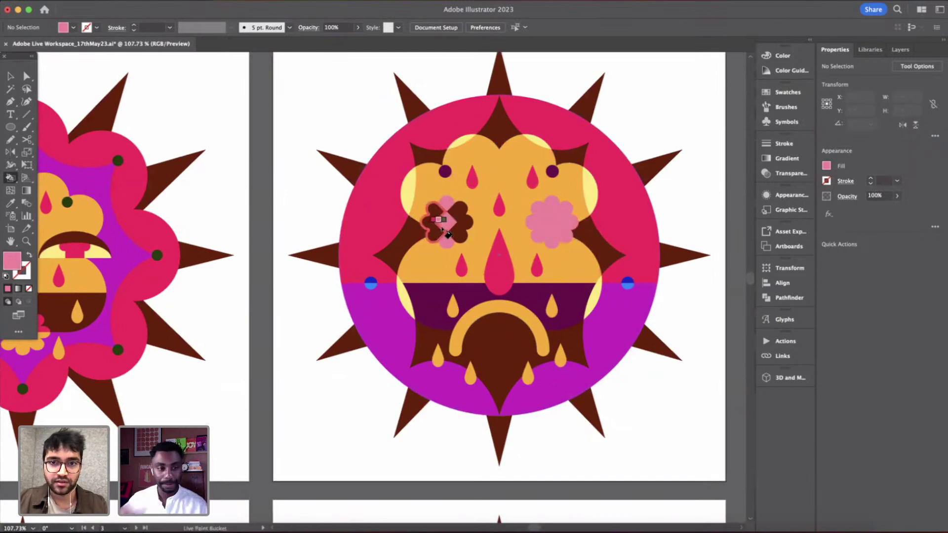
pyautogui.click(465, 231)
pyautogui.scroll(-5, 599, 313)
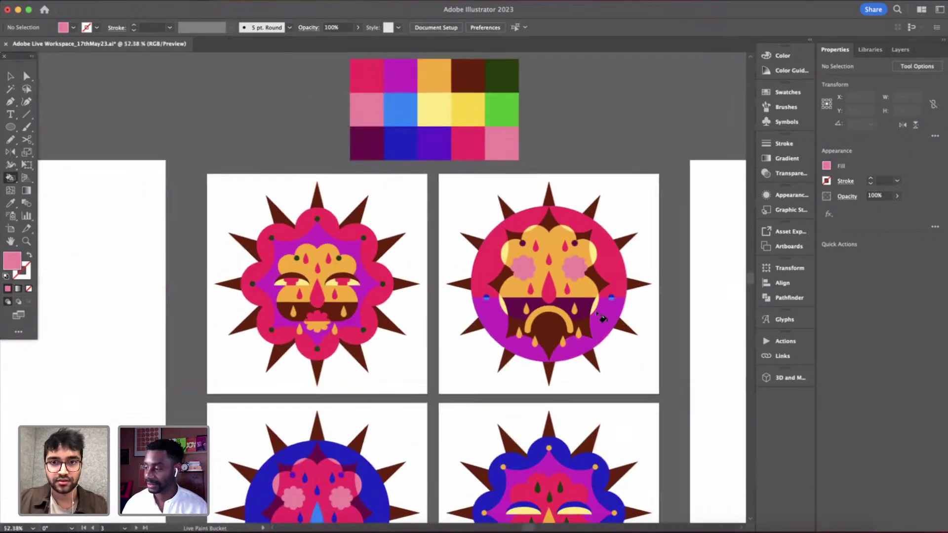
# - Try the magenta of the circle's lower half on the sad face's plum mouth band, and undo it
pyautogui.scroll(5, 599, 316)
pyautogui.scroll(1, 601, 318)
pyautogui.press('i')
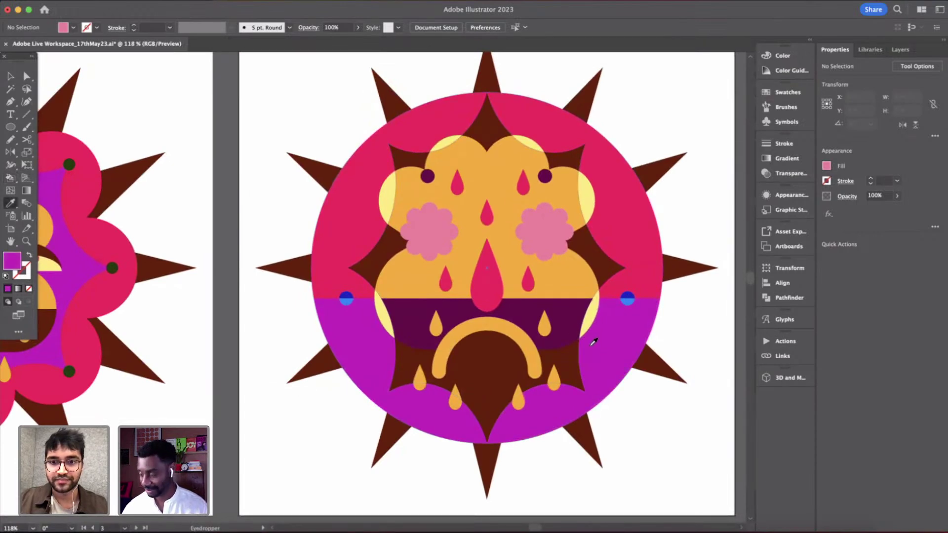
pyautogui.press('k')
pyautogui.click(562, 314)
pyautogui.scroll(-5, 563, 317)
pyautogui.scroll(4, 564, 319)
pyautogui.press('super+z')
# - Fill both flower-shaped eyes of the sad face with the dark blue of the fourth face
pyautogui.scroll(-5, 563, 318)
pyautogui.keyDown('alt'); pyautogui.click(558, 368); pyautogui.keyUp('alt')
pyautogui.scroll(5, 529, 178)
pyautogui.click(586, 226)
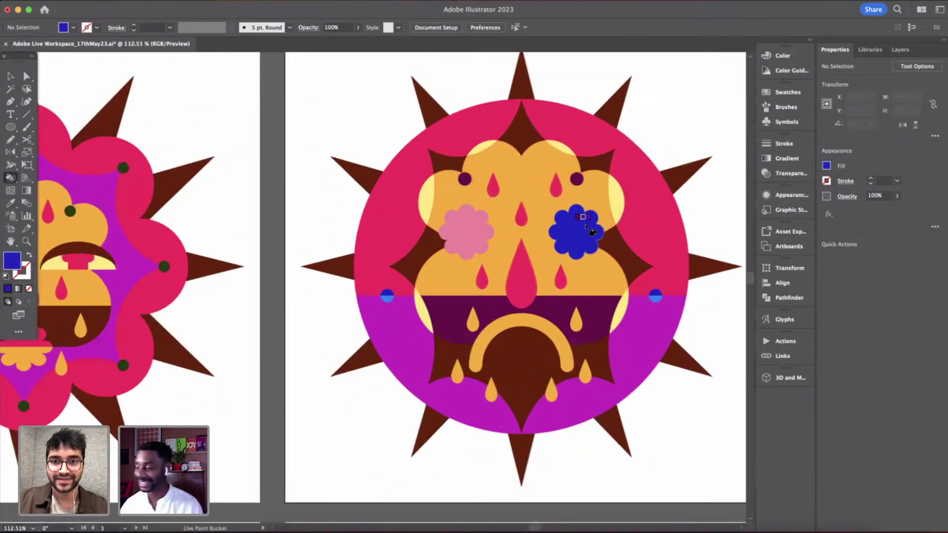
pyautogui.click(466, 232)
# - Compare the sad face and its recolored eyes with the other three faces
pyautogui.scroll(-5, 408, 181)
pyautogui.scroll(2, 410, 185)
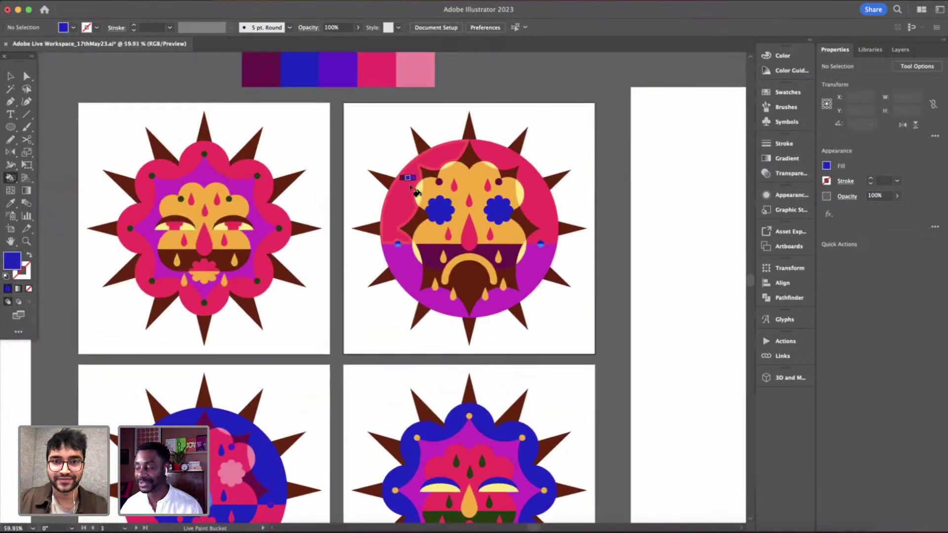
pyautogui.scroll(2, 410, 185)
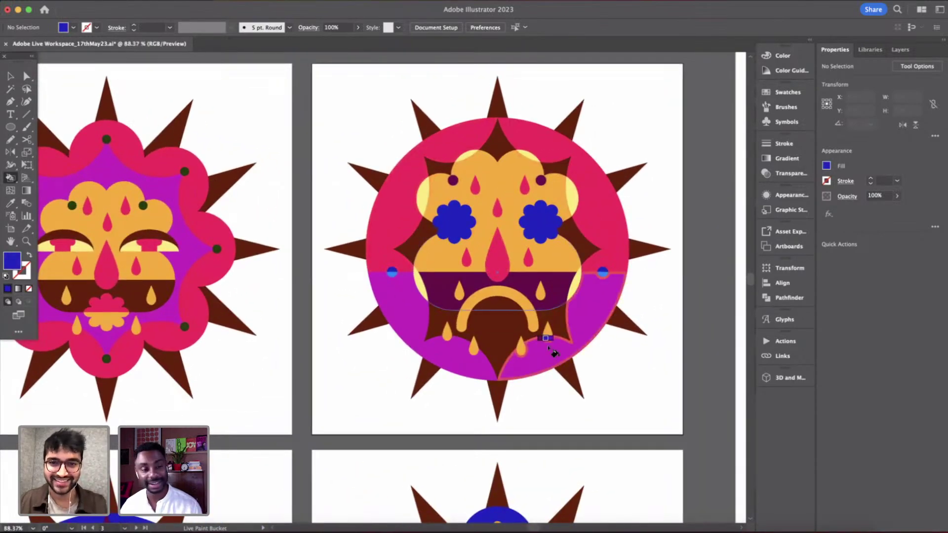
pyautogui.scroll(2, 552, 343)
pyautogui.press('v')
pyautogui.scroll(-5, 514, 275)
pyautogui.scroll(1, 513, 276)
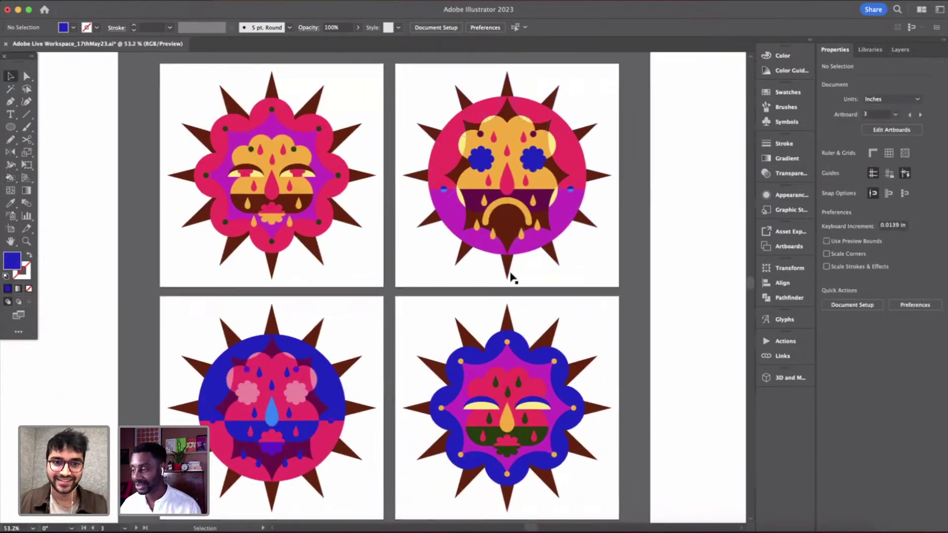
pyautogui.scroll(-2, 510, 275)
pyautogui.scroll(1, 525, 157)
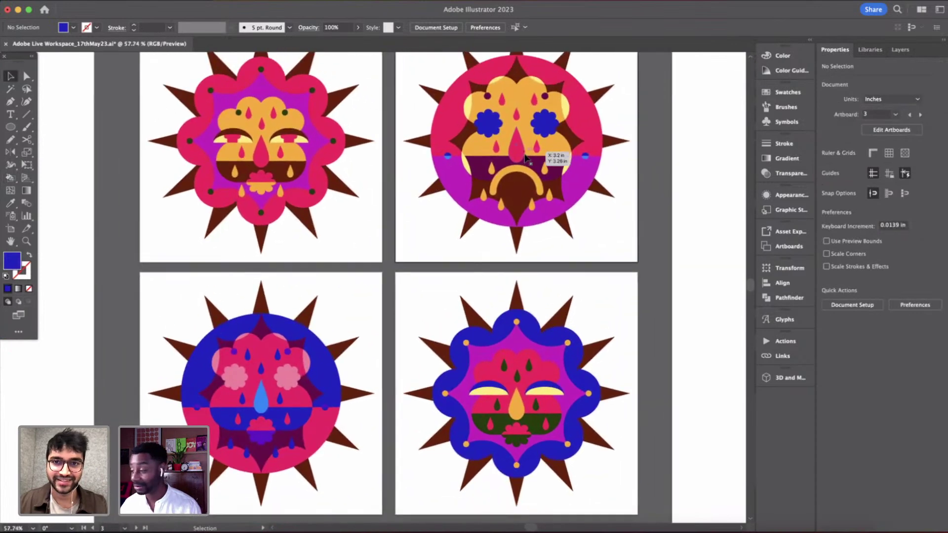
# - Copy the flower-shaped mouth outline from the fourth face and paste it in place inside the sad face's Live Paint group
pyautogui.doubleClick(511, 436)
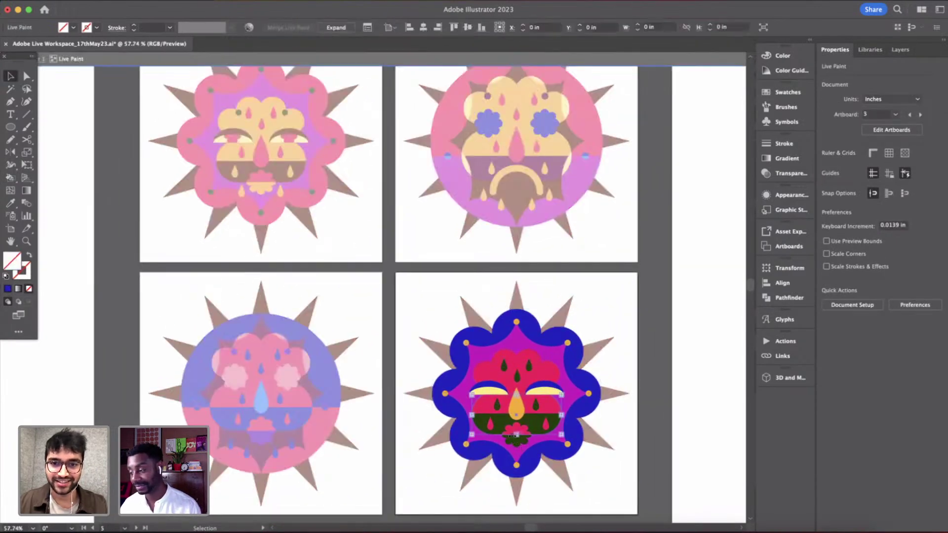
pyautogui.click(527, 429)
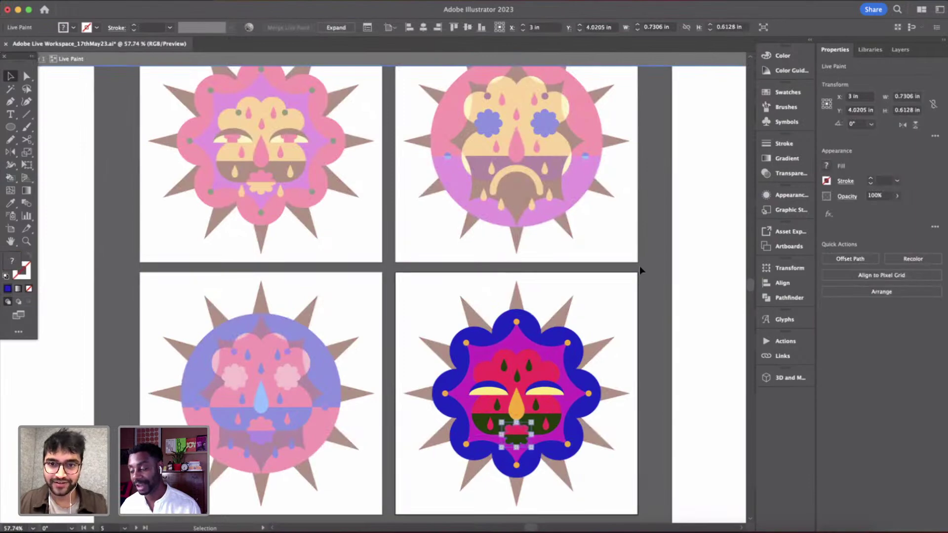
pyautogui.doubleClick(640, 270)
pyautogui.scroll(10, 641, 270)
pyautogui.click(528, 290)
pyautogui.hscroll(-2, 528, 291)
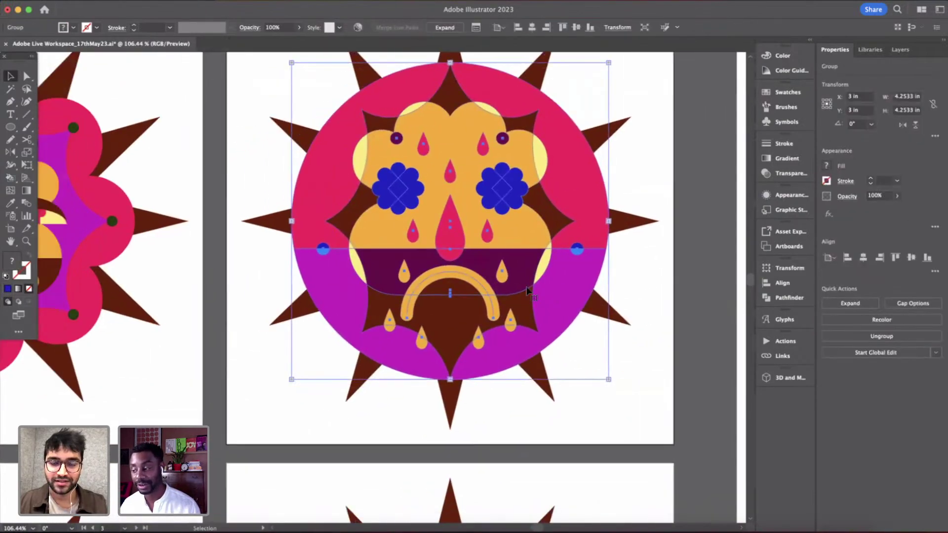
pyautogui.scroll(3, 527, 289)
pyautogui.click(468, 295)
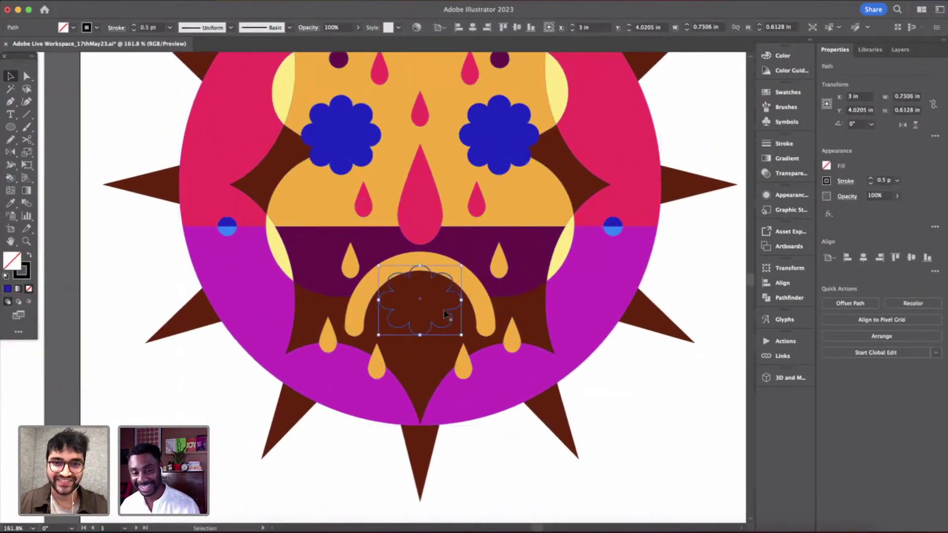
# - Move the pasted flower outline down about 0.11 in under the frown and fill it with the frown's orange
pyautogui.moveTo(449, 318); pyautogui.dragTo(450, 329)
pyautogui.scroll(4, 450, 328)
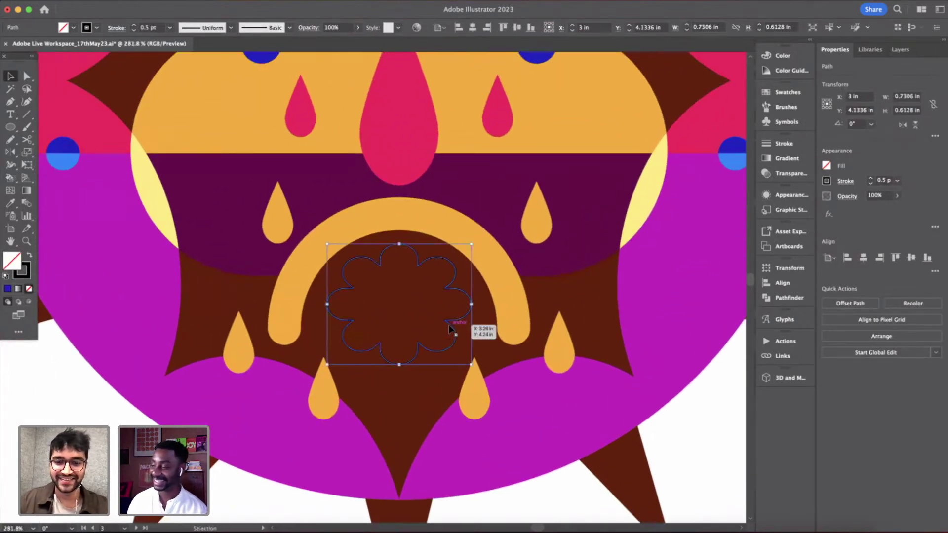
pyautogui.press('i')
pyautogui.click(501, 270)
pyautogui.scroll(-6, 504, 272)
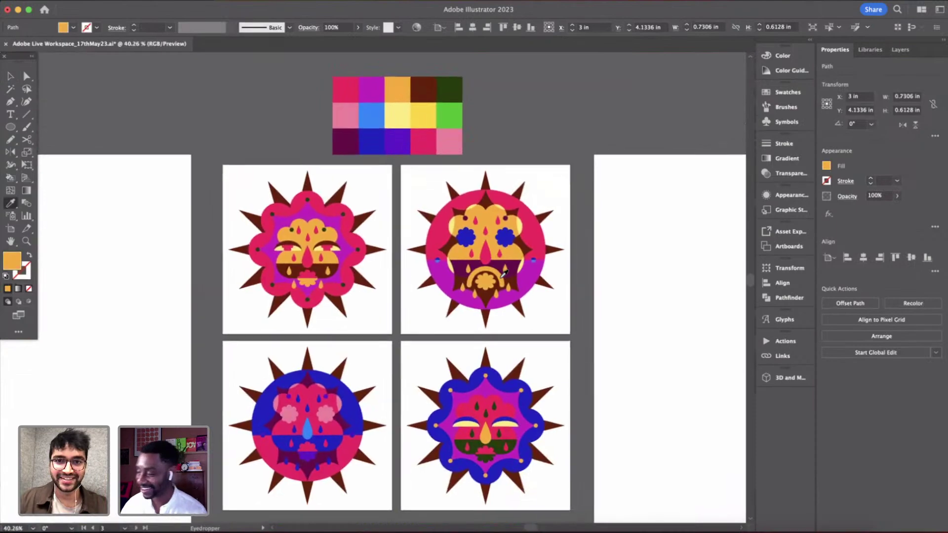
# - Delete the orange flower shape from beneath the sad face's frown
pyautogui.scroll(4, 502, 278)
pyautogui.press('v')
pyautogui.press('Delete')
pyautogui.scroll(-2, 502, 277)
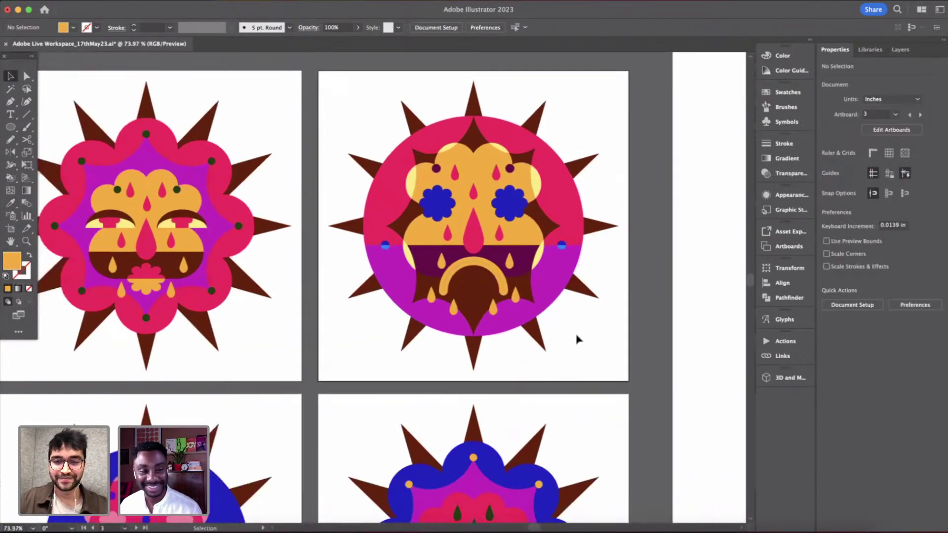
pyautogui.click(491, 269)
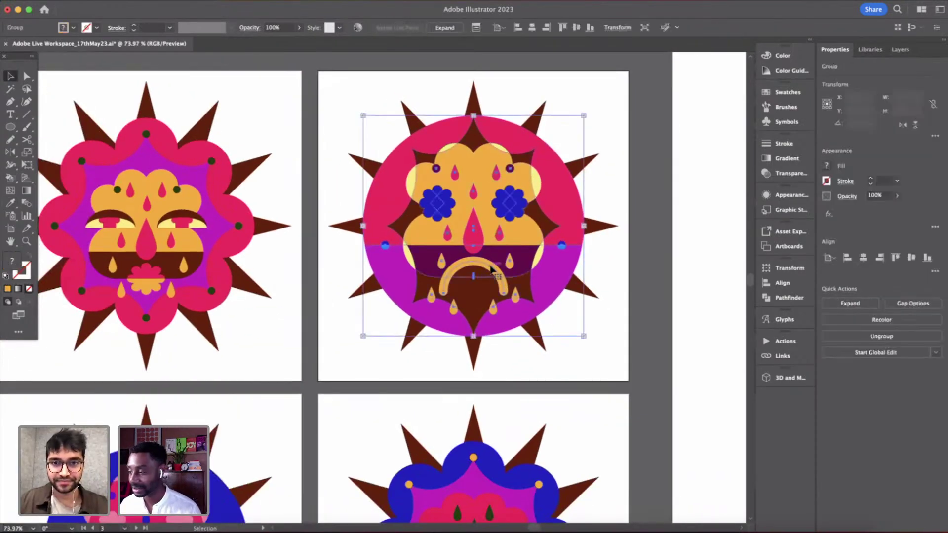
pyautogui.scroll(4, 491, 269)
pyautogui.doubleClick(491, 270)
pyautogui.scroll(-5, 492, 271)
pyautogui.doubleClick(590, 335)
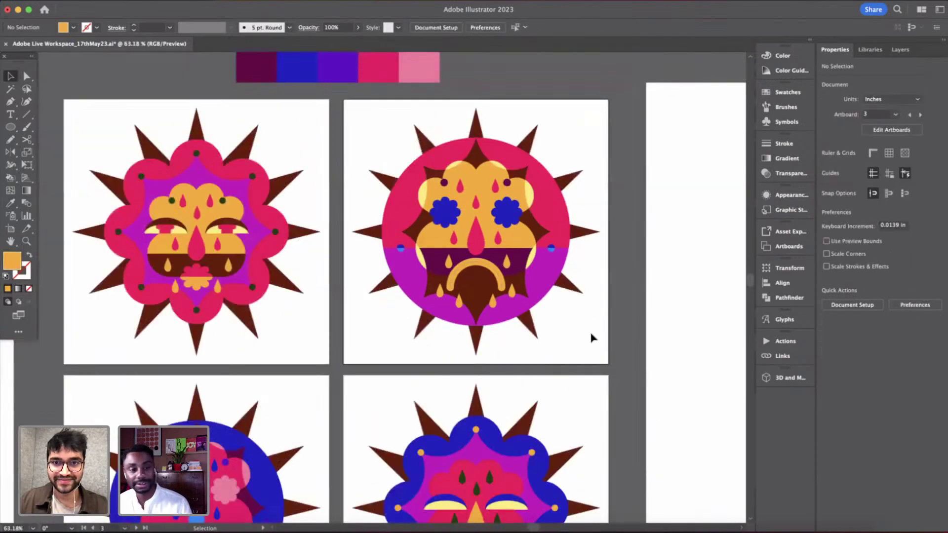
# - Compare the shapes, sizes and colors of all four faces side by side
pyautogui.scroll(-4, 590, 334)
pyautogui.scroll(3, 590, 335)
pyautogui.scroll(-2, 587, 287)
pyautogui.scroll(-1, 620, 305)
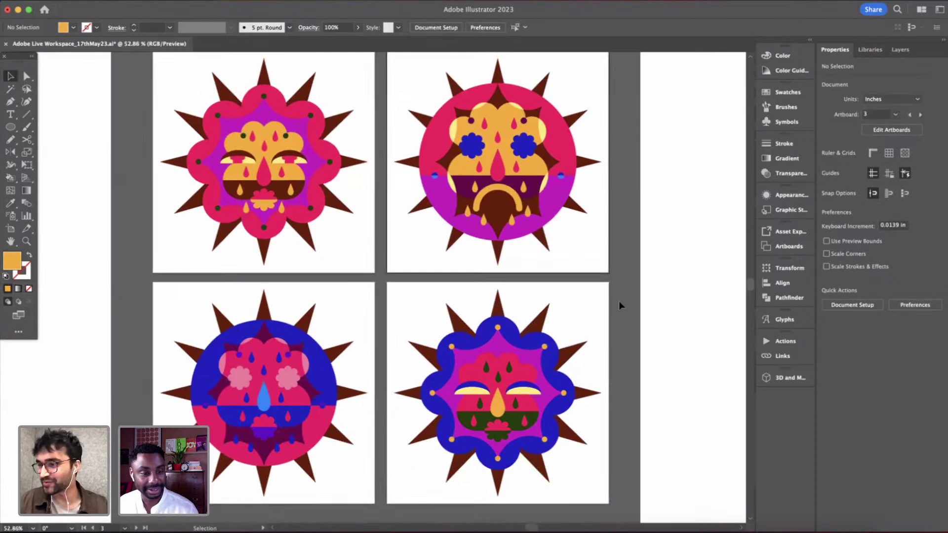
pyautogui.scroll(-2, 620, 306)
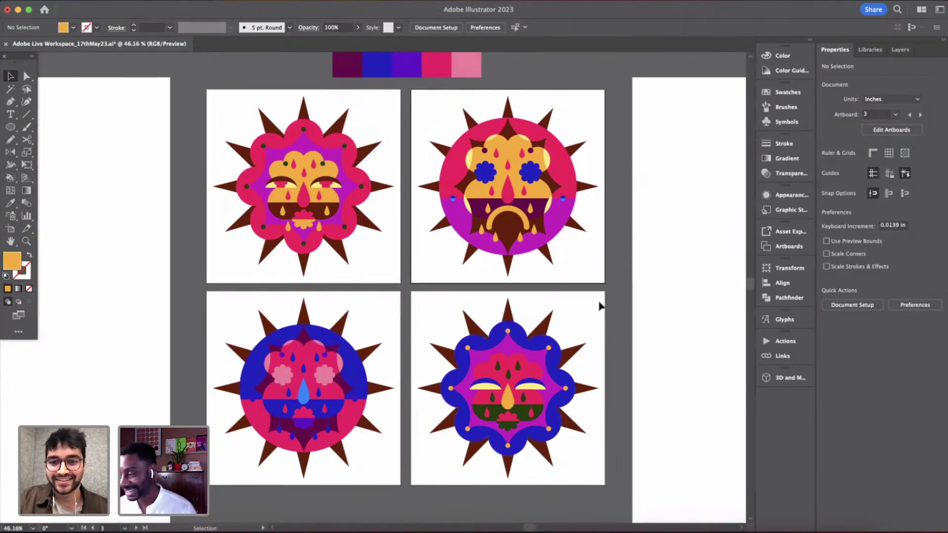
pyautogui.scroll(3, 539, 307)
pyautogui.scroll(-2, 539, 308)
pyautogui.scroll(1, 539, 307)
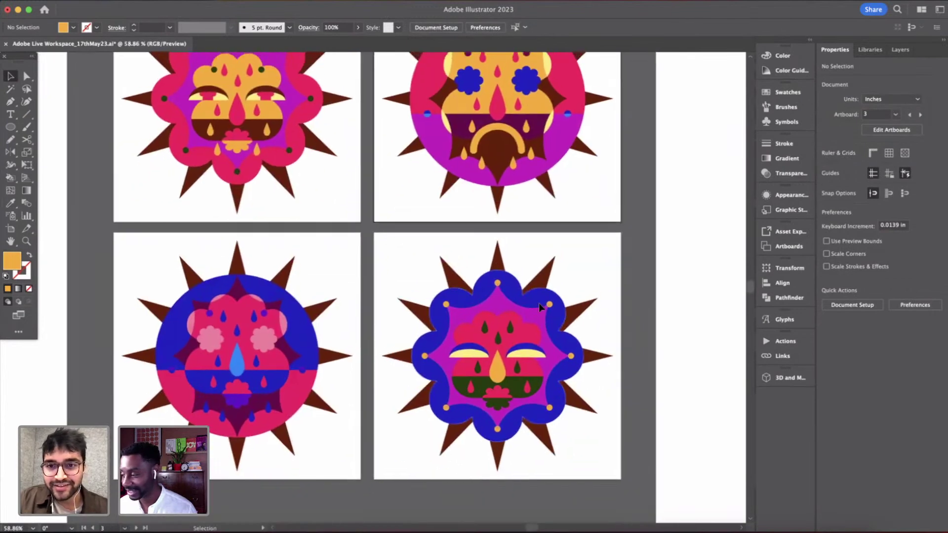
pyautogui.scroll(3, 538, 304)
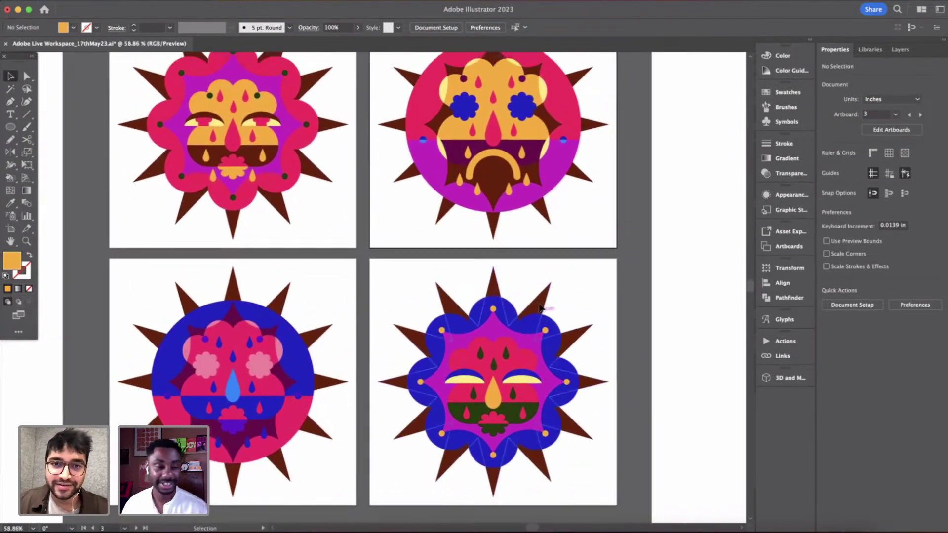
pyautogui.scroll(-5, 539, 310)
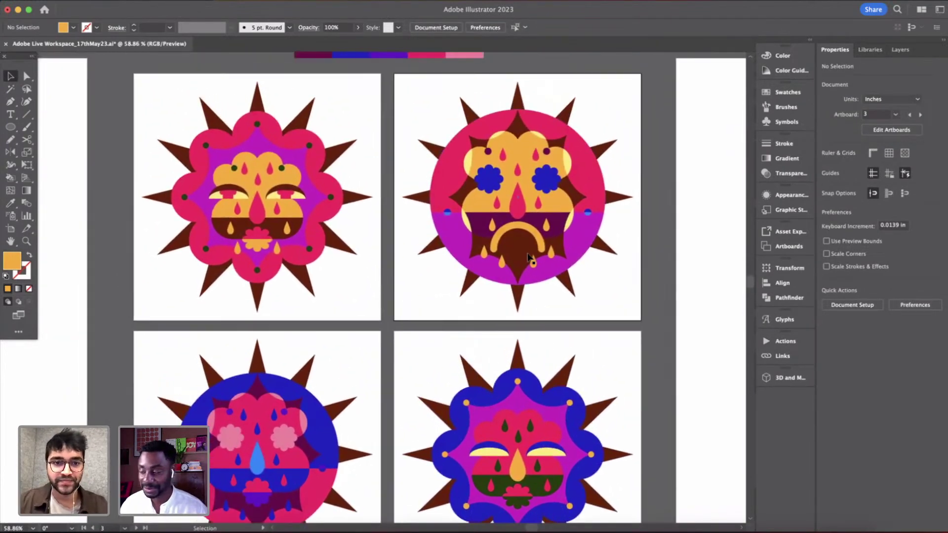
pyautogui.scroll(1, 528, 252)
pyautogui.scroll(2, 587, 244)
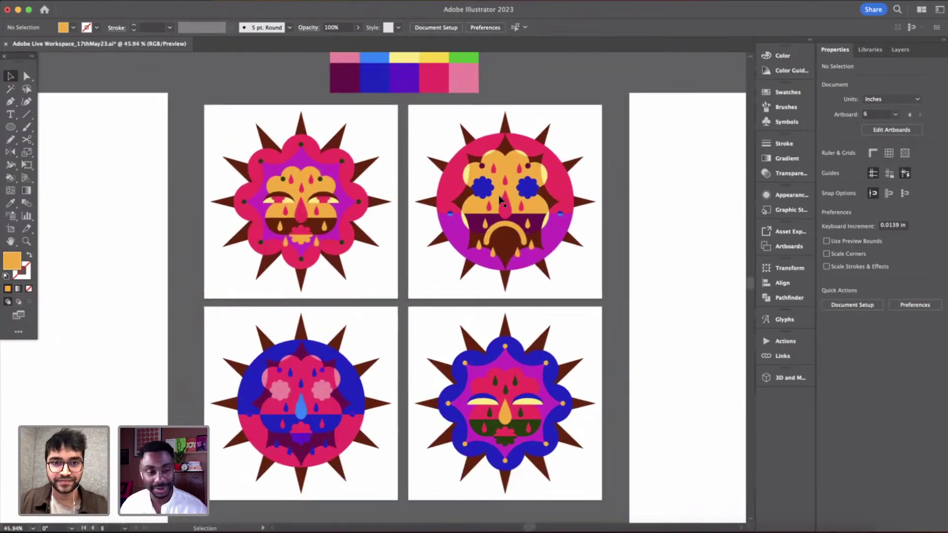
pyautogui.hscroll(2, 565, 240)
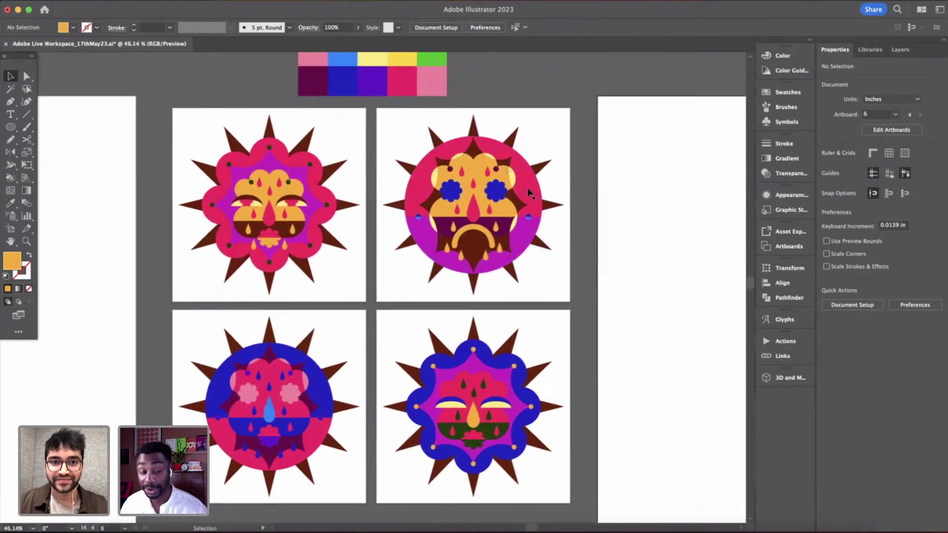
# - Scale the sad face down to the third face's circle size, using a temporary pasted copy of that face as reference
pyautogui.click(296, 426)
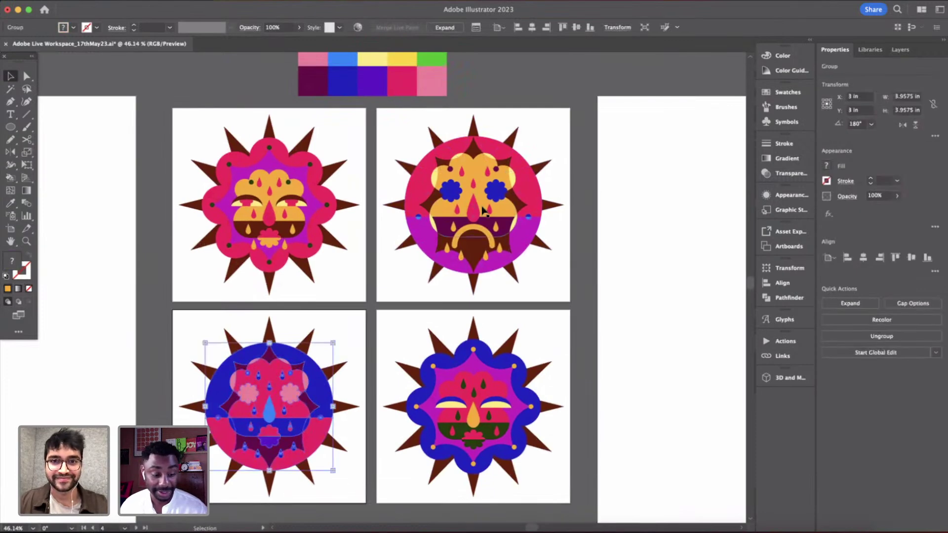
pyautogui.scroll(1, 483, 210)
pyautogui.hscroll(1, 483, 210)
pyautogui.scroll(5, 482, 212)
pyautogui.click(480, 225)
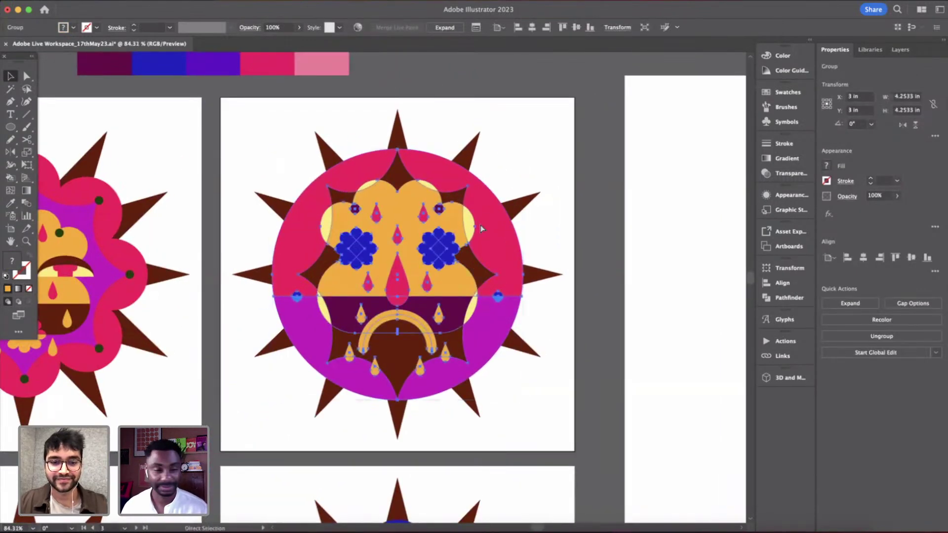
pyautogui.press('super+f')
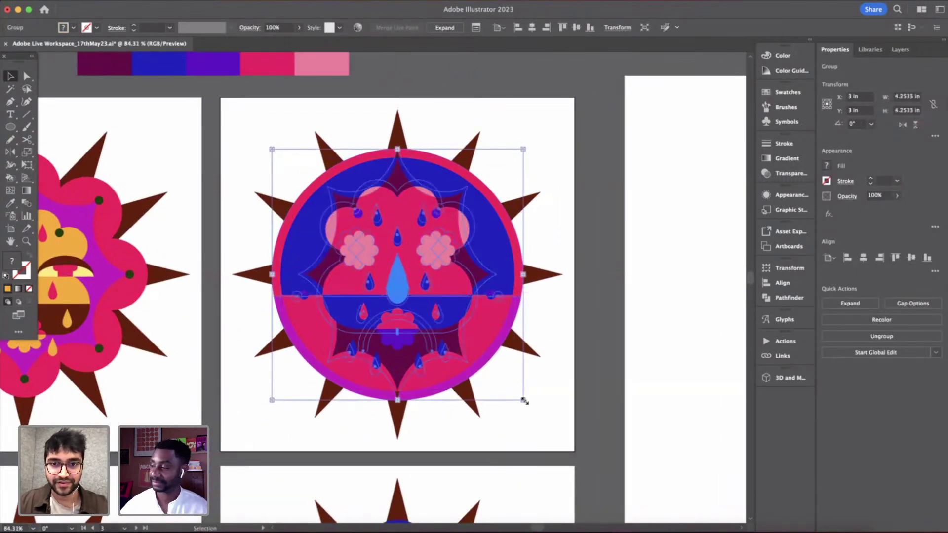
pyautogui.moveTo(524, 401)
pyautogui.mouseDown()
pyautogui.moveTo(514, 388)
pyautogui.moveTo(515, 395)
pyautogui.mouseUp()
pyautogui.press('Delete')
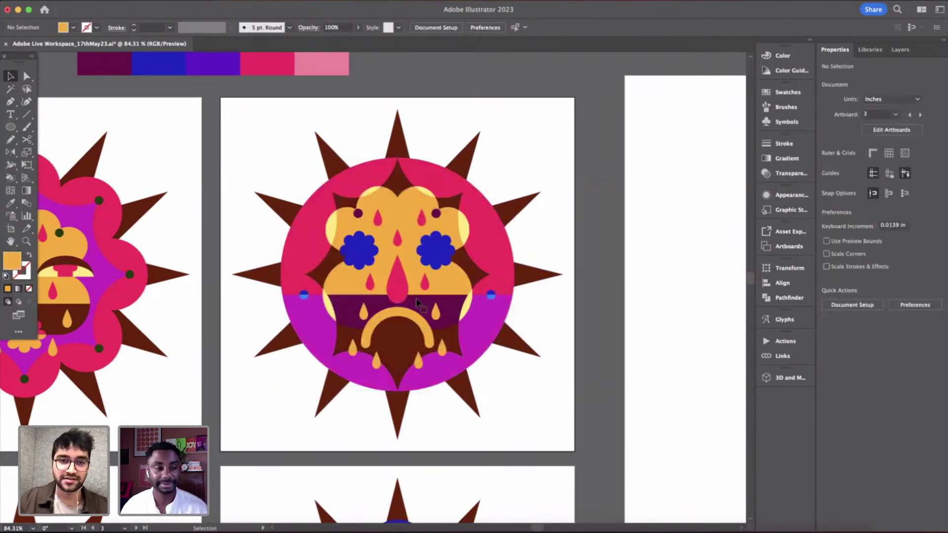
# - Try fills sampled from the fourth face, including its magenta, on the upper half of the sad face's circle, undoing each
pyautogui.scroll(-5, 416, 303)
pyautogui.scroll(2, 417, 302)
pyautogui.scroll(3, 568, 202)
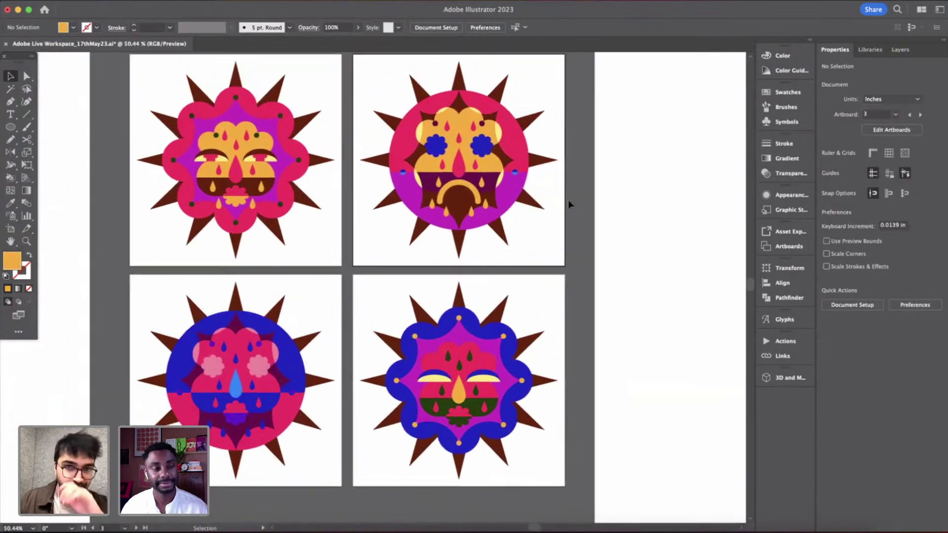
pyautogui.scroll(2, 568, 202)
pyautogui.press('i')
pyautogui.click(500, 372)
pyautogui.press('k')
pyautogui.click(525, 158)
pyautogui.press('super+z')
pyautogui.press('i')
pyautogui.click(497, 365)
pyautogui.press('k')
pyautogui.click(526, 154)
pyautogui.press('super+z')
# - Fill the upper half of the sad face's circle with the dark blue of the fourth face's scalloped border
pyautogui.press('i')
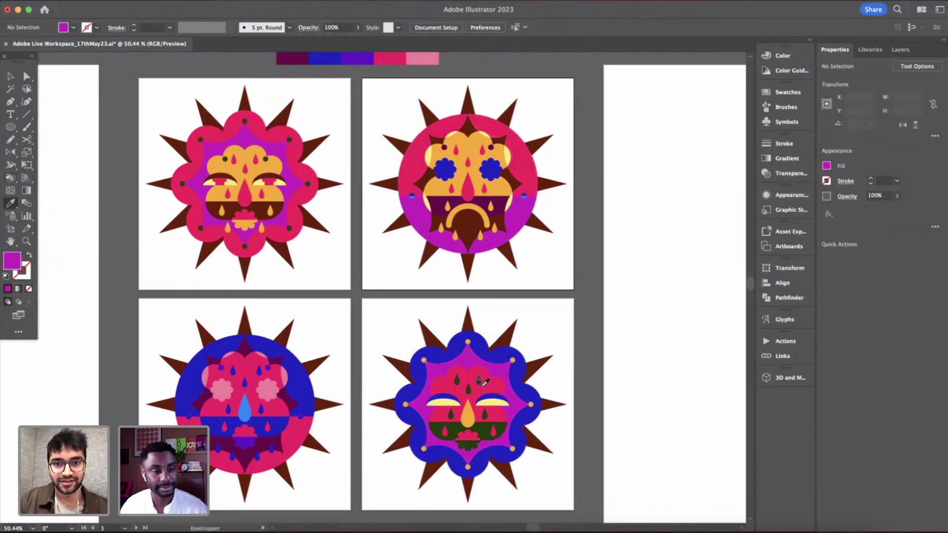
pyautogui.click(497, 351)
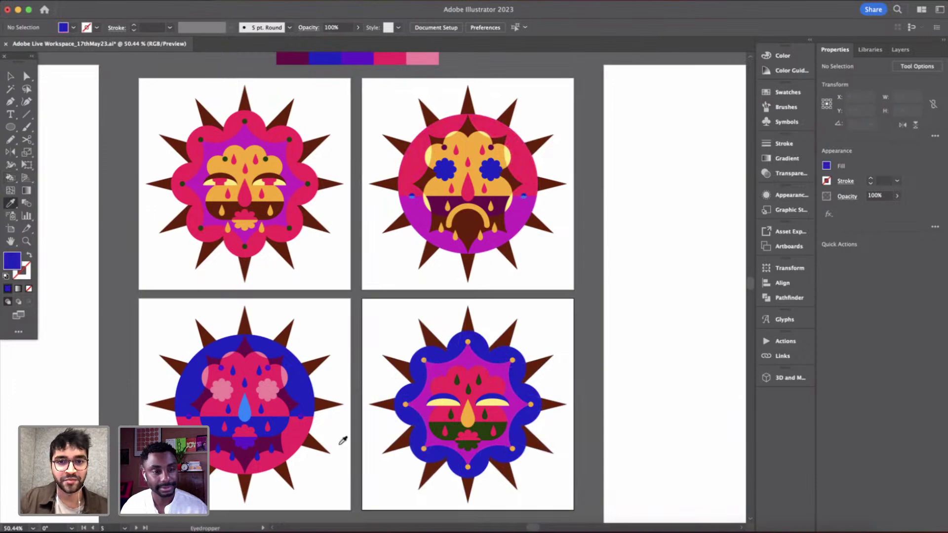
pyautogui.press('k')
pyautogui.click(526, 170)
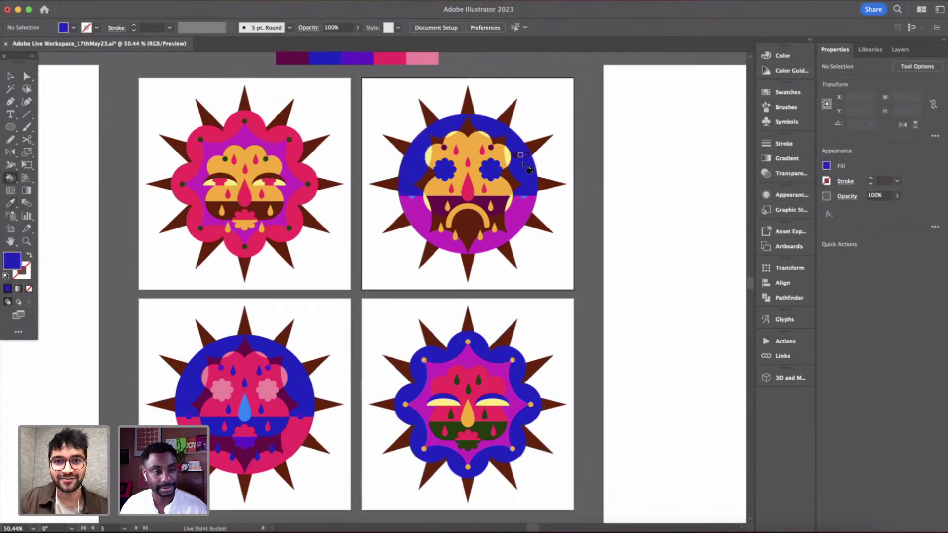
# - Undo the dark blue fill on the upper half of the sad face's circle
pyautogui.scroll(2, 538, 236)
pyautogui.scroll(-2, 540, 241)
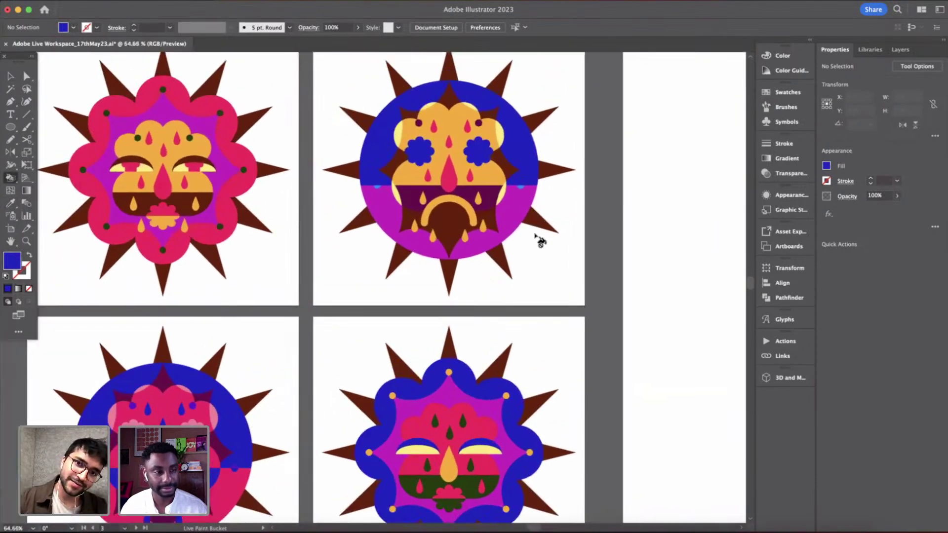
pyautogui.press('super+z')
# - Isolate the sad face's Live Paint artwork and select the curved frown path inside it
pyautogui.press('v')
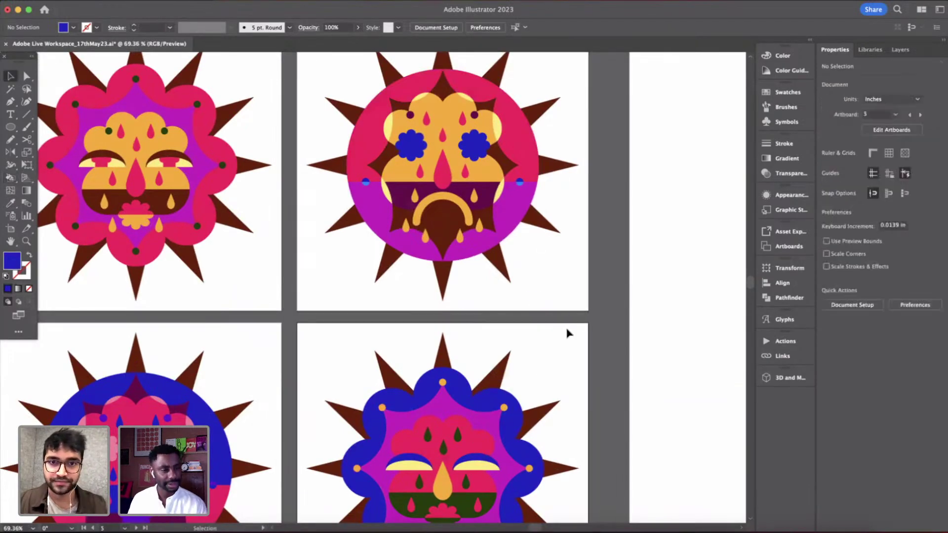
pyautogui.scroll(2, 567, 334)
pyautogui.hscroll(-1, 567, 334)
pyautogui.scroll(-5, 498, 225)
pyautogui.scroll(6, 496, 220)
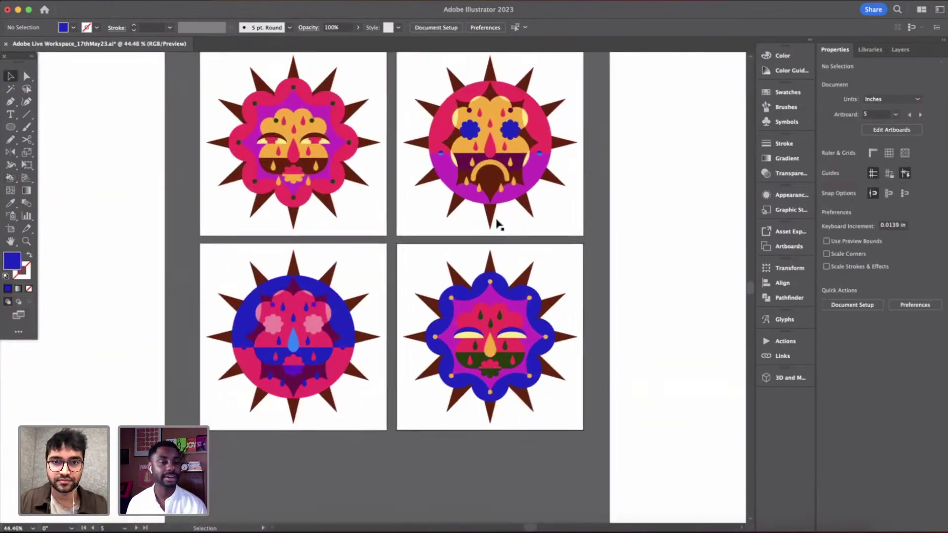
pyautogui.doubleClick(499, 237)
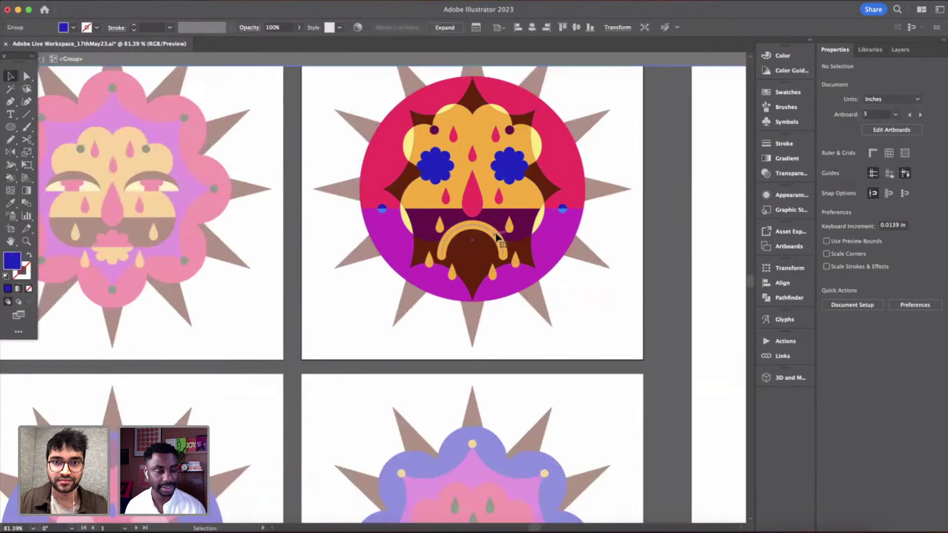
pyautogui.scroll(3, 498, 237)
pyautogui.doubleClick(509, 408)
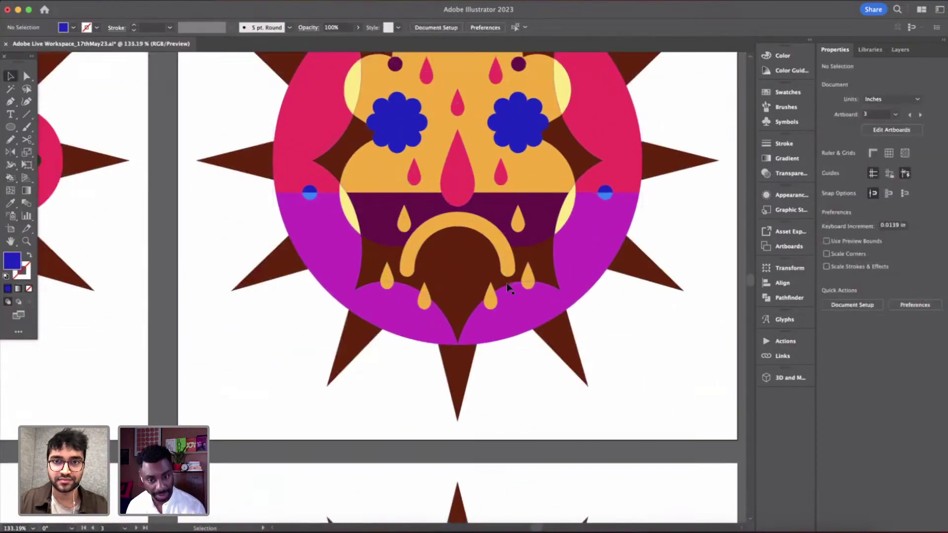
pyautogui.doubleClick(497, 241)
pyautogui.scroll(3, 498, 241)
pyautogui.doubleClick(497, 241)
pyautogui.click(497, 241)
pyautogui.scroll(-3, 498, 242)
pyautogui.scroll(1, 497, 242)
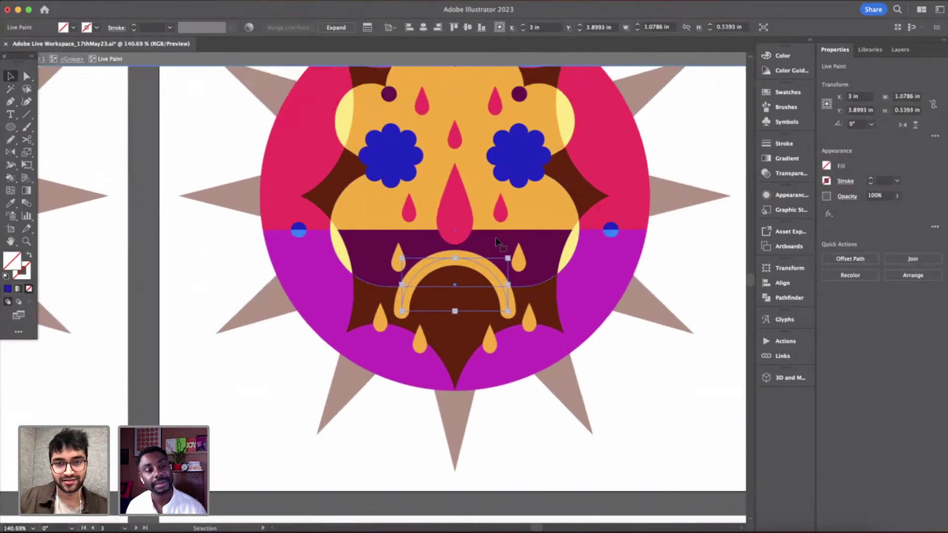
# - Delete the orange arc-shaped mouth together with its two rounded end pieces from the circular sun face
pyautogui.press('super+shift+a')
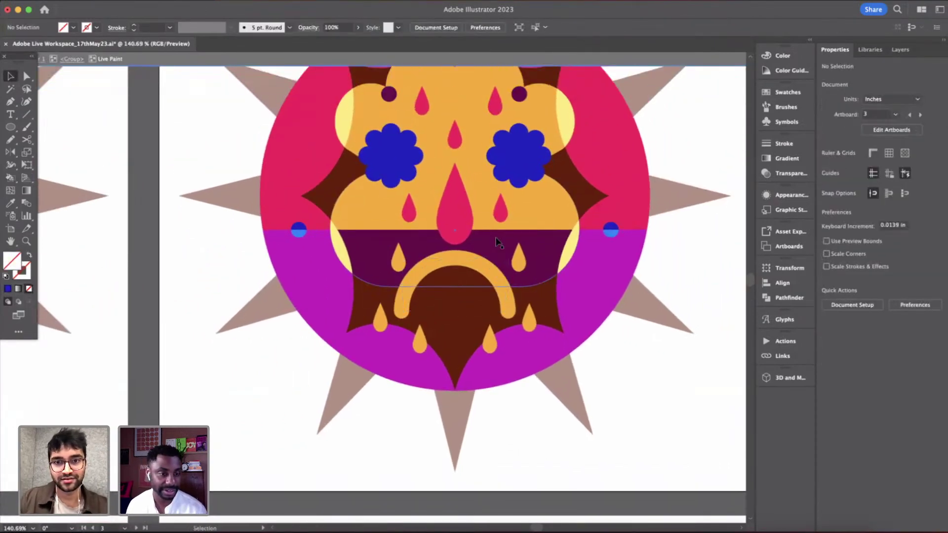
pyautogui.click(491, 280)
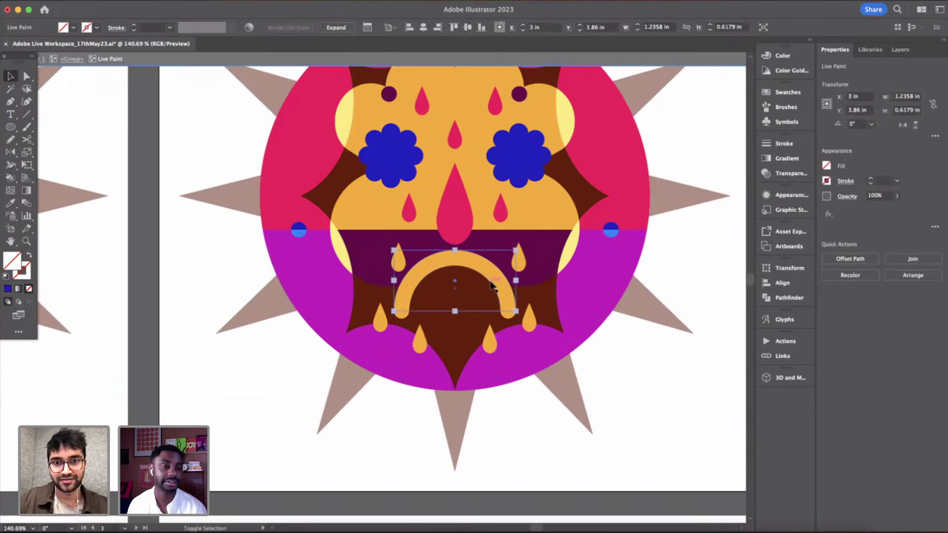
pyautogui.scroll(3, 501, 326)
pyautogui.moveTo(528, 313); pyautogui.dragTo(528, 313)
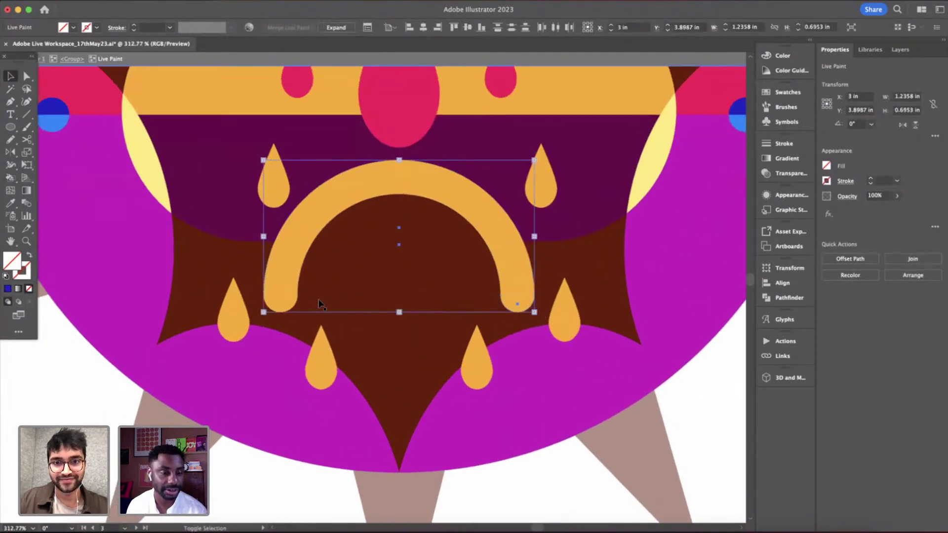
pyautogui.keyDown('shift'); pyautogui.click(294, 307); pyautogui.keyUp('shift')
pyautogui.scroll(-4, 375, 279)
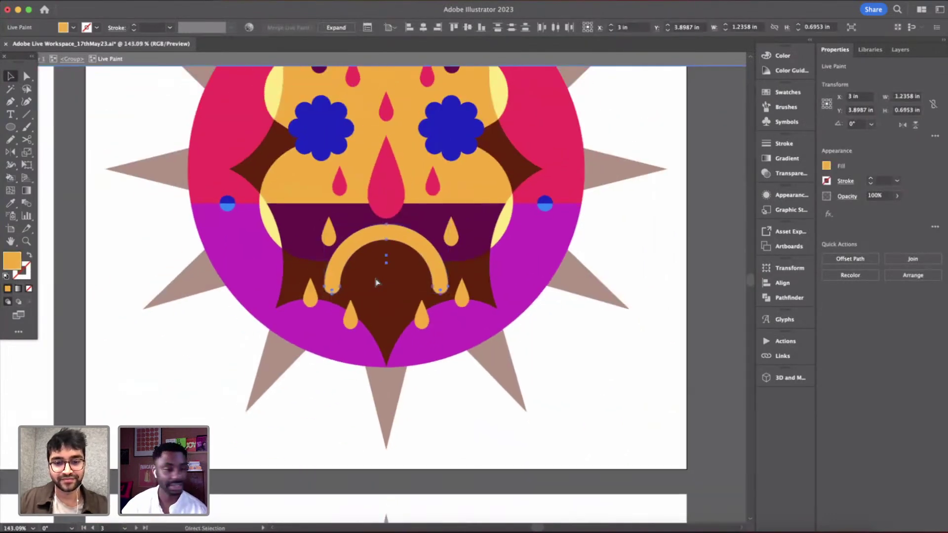
pyautogui.press('Delete')
pyautogui.scroll(-3, 375, 277)
pyautogui.scroll(3, 351, 197)
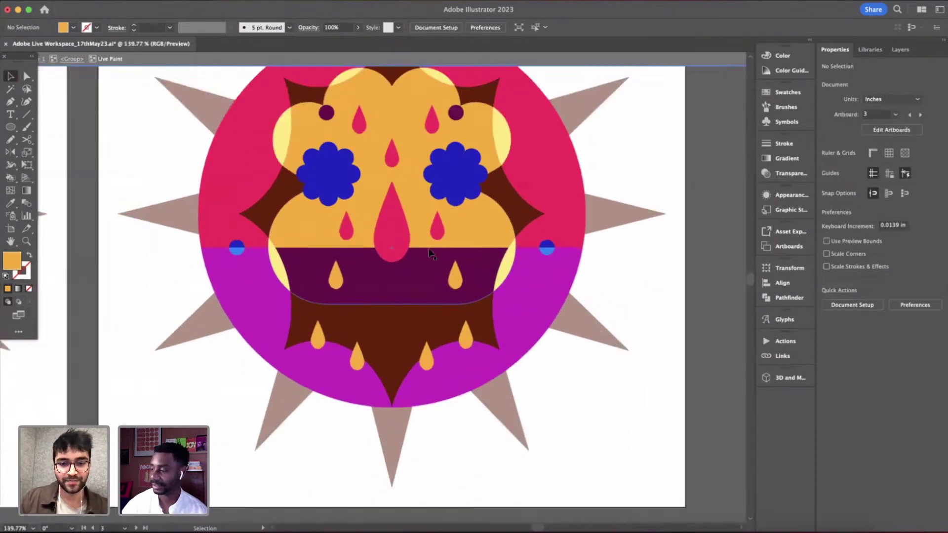
# - Copy one blue flower eye into the empty mouth area, centred at about X 3 in, Y 3.9 in, and leave group isolation
pyautogui.click(465, 181)
pyautogui.click(462, 180)
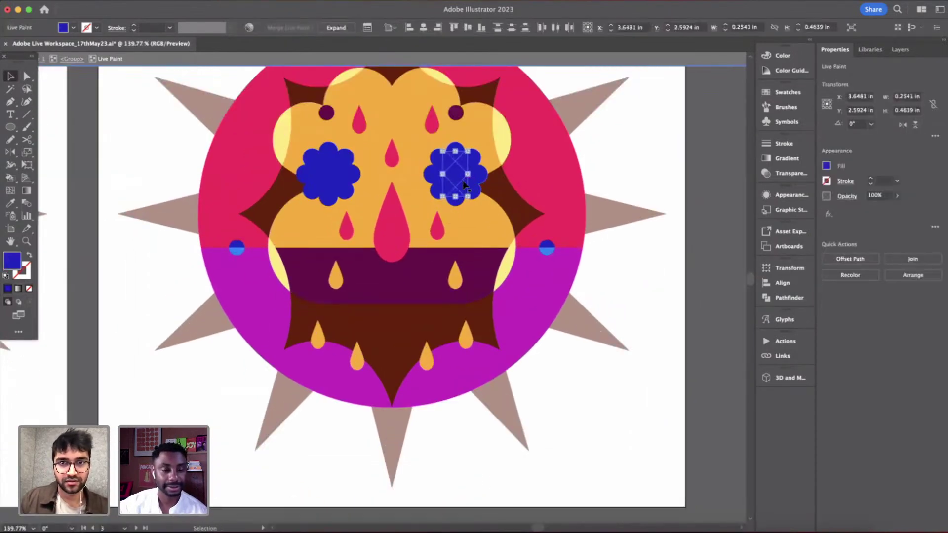
pyautogui.moveTo(474, 184); pyautogui.dragTo(413, 315)
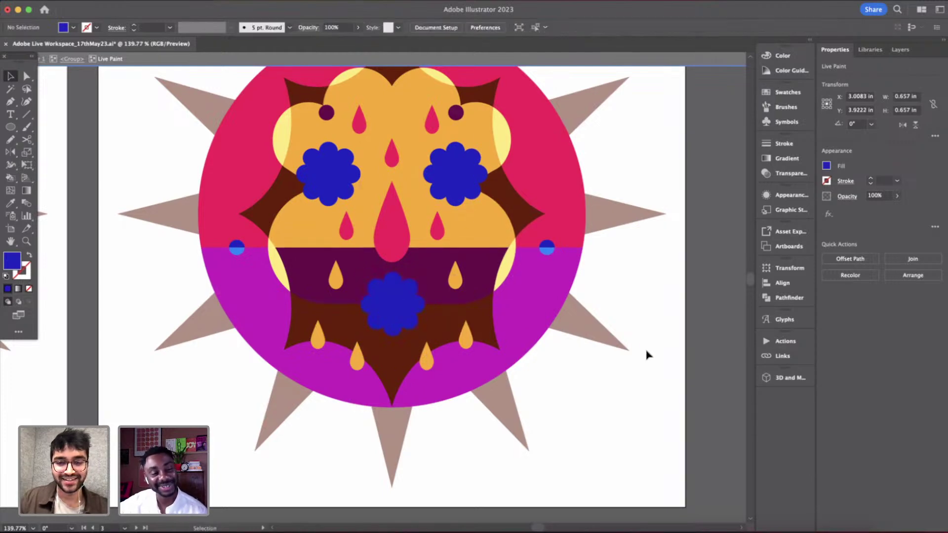
pyautogui.doubleClick(648, 355)
# - Sample the pinkish red of the face's outer circle and fill the side petals of the mouth flower with Live Paint
pyautogui.press('i')
pyautogui.click(534, 204)
pyautogui.press('k')
pyautogui.click(367, 298)
pyautogui.click(368, 311)
pyautogui.click(410, 301)
pyautogui.click(414, 314)
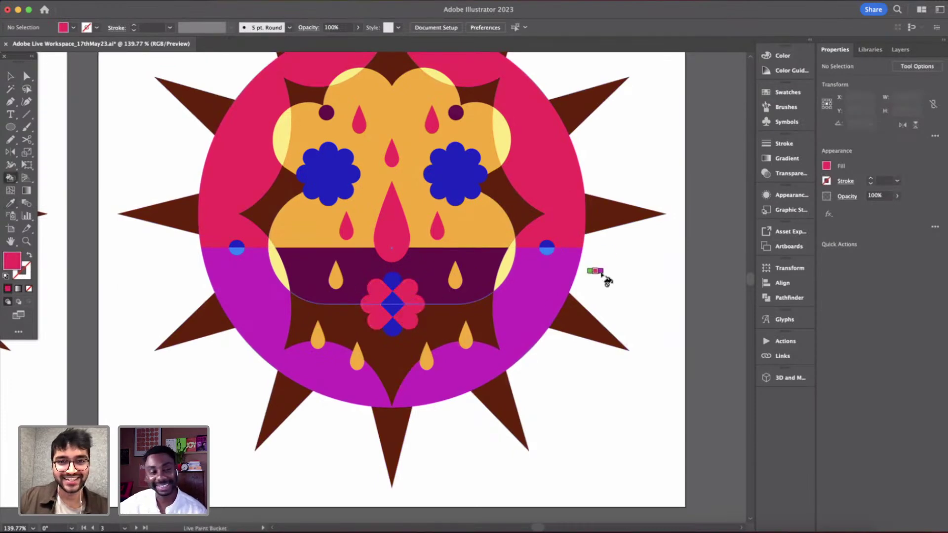
# - Sample the purple of the circle's lower half and fill the mouth flower's centre and its upper and lower petals
pyautogui.press('i')
pyautogui.click(545, 300)
pyautogui.press('k')
pyautogui.click(393, 327)
pyautogui.click(392, 281)
pyautogui.click(393, 308)
# - Compare the recoloured circular face with the other three sun-face artboards
pyautogui.scroll(-5, 612, 331)
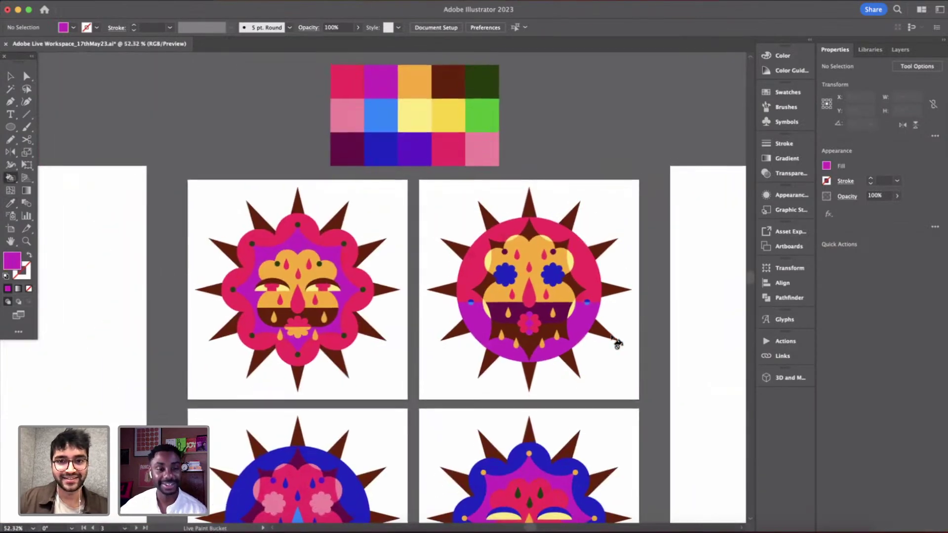
pyautogui.scroll(5, 616, 343)
pyautogui.scroll(-5, 392, 316)
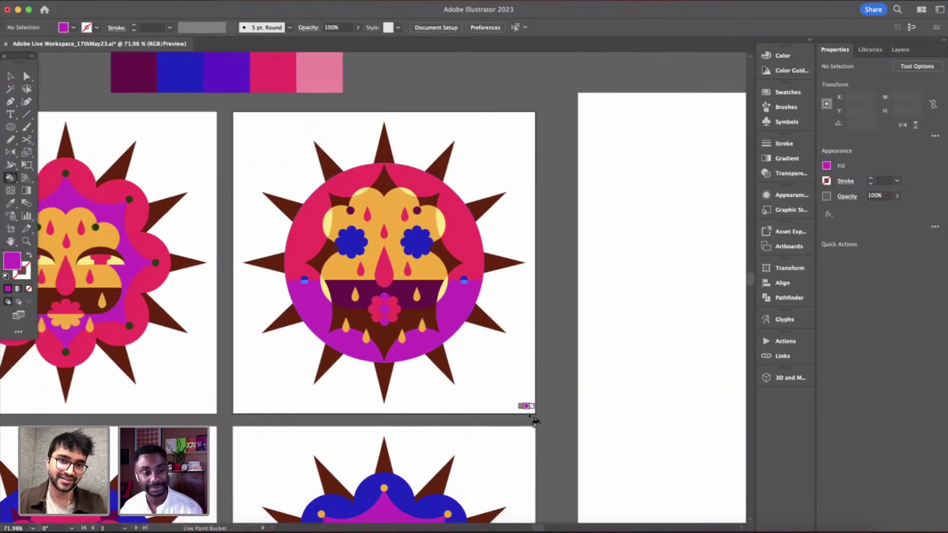
pyautogui.scroll(-3, 531, 410)
pyautogui.press('v')
pyautogui.scroll(-4, 537, 373)
pyautogui.scroll(-5, 538, 373)
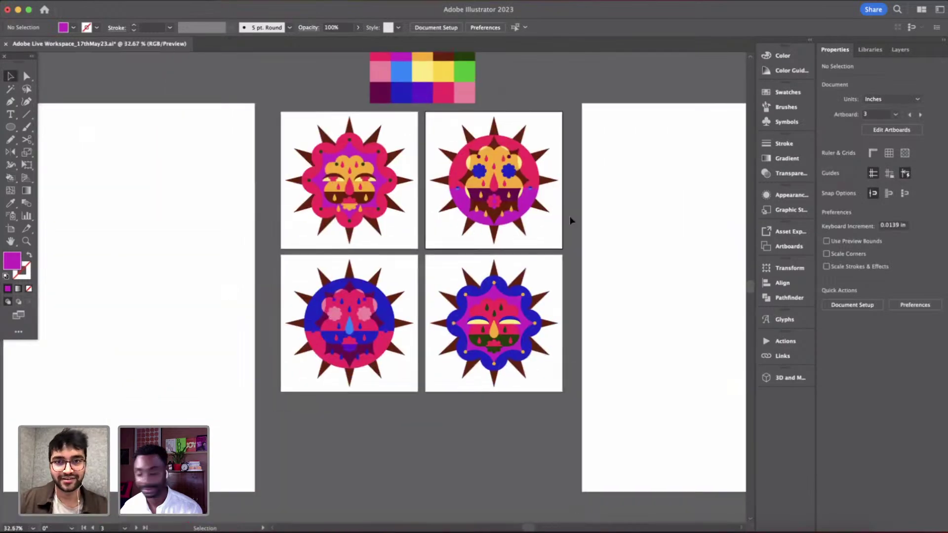
pyautogui.scroll(3, 570, 218)
pyautogui.scroll(-2, 569, 218)
pyautogui.scroll(5, 531, 175)
# - Try dark brown on the centre and the upper and lower petals of one flower eye, and undo the fills
pyautogui.press('k')
pyautogui.keyDown('alt'); pyautogui.click(488, 277); pyautogui.keyUp('alt')
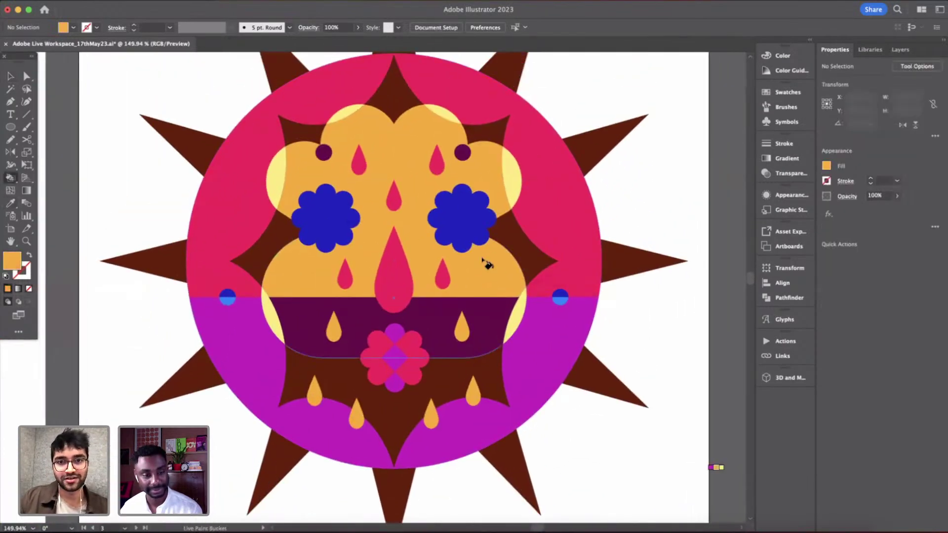
pyautogui.keyDown('alt'); pyautogui.click(530, 249); pyautogui.keyUp('alt')
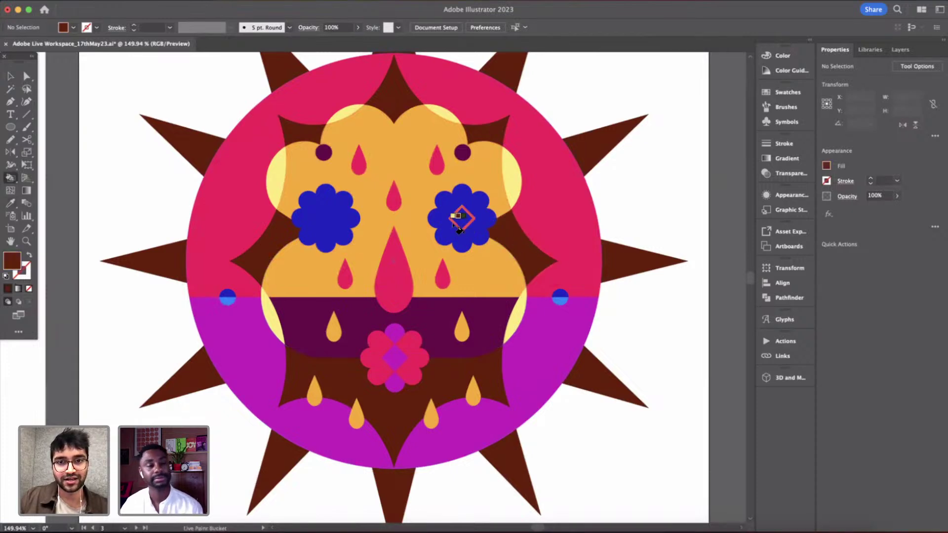
pyautogui.click(452, 217)
pyautogui.click(459, 218)
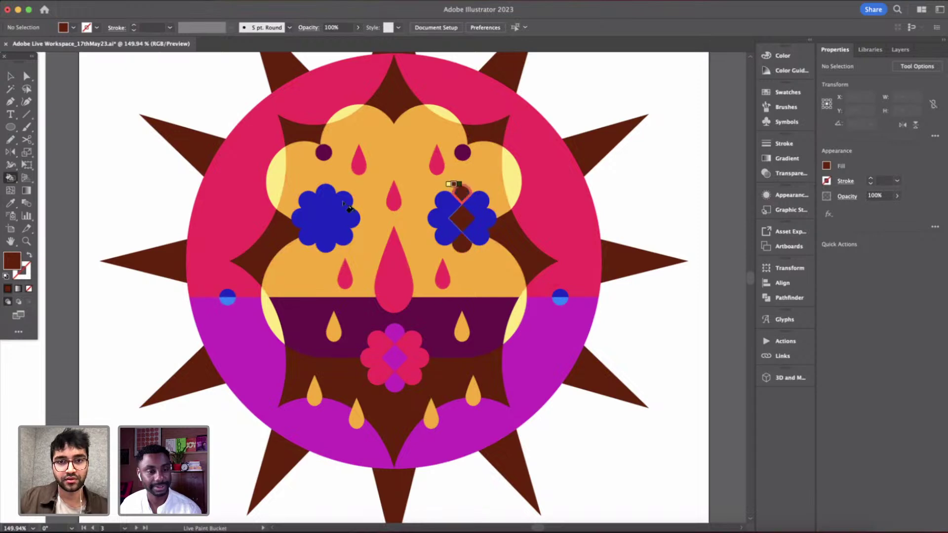
pyautogui.press('super+z')
pyautogui.press('super+z')
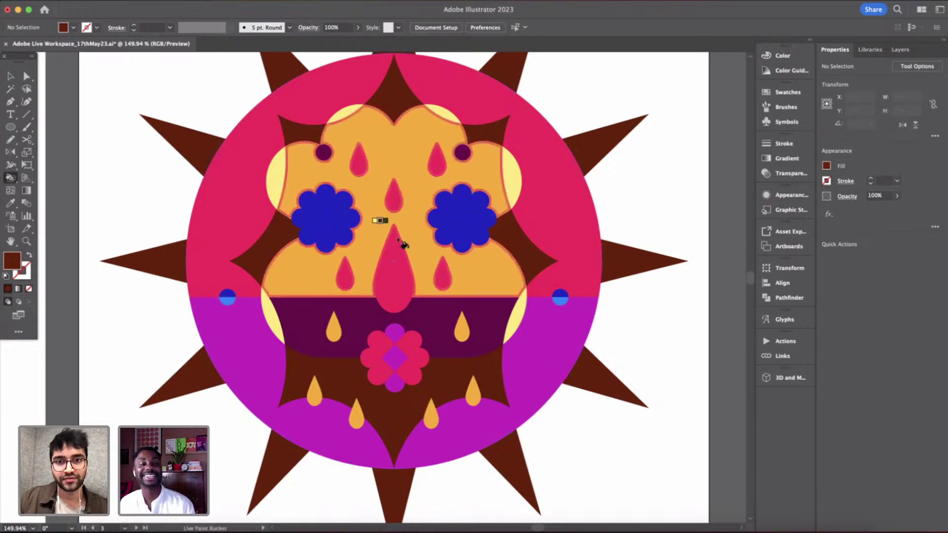
# - Sample the light blue of the small side circle and fill the centre and the upper and lower petals of both flower eyes
pyautogui.keyDown('alt'); pyautogui.click(562, 302); pyautogui.keyUp('alt')
pyautogui.click(461, 220)
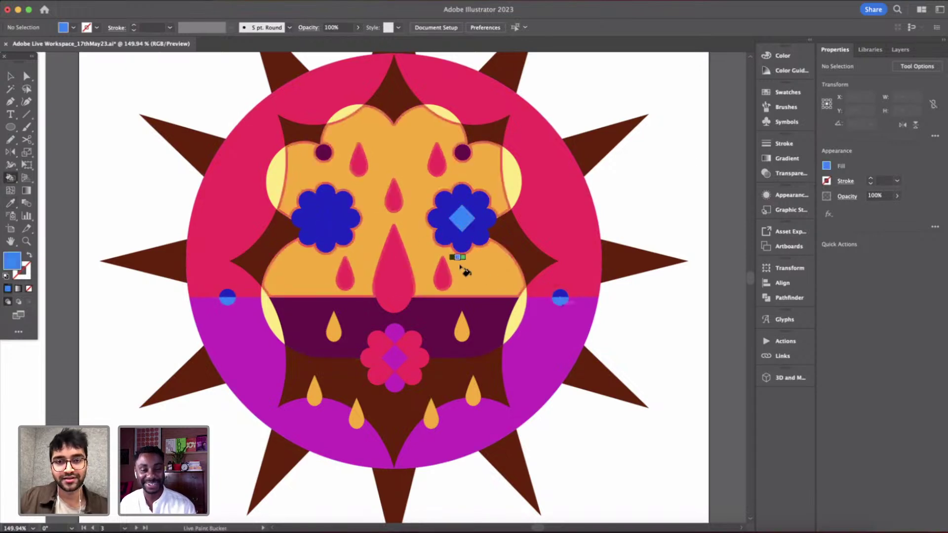
pyautogui.click(461, 189)
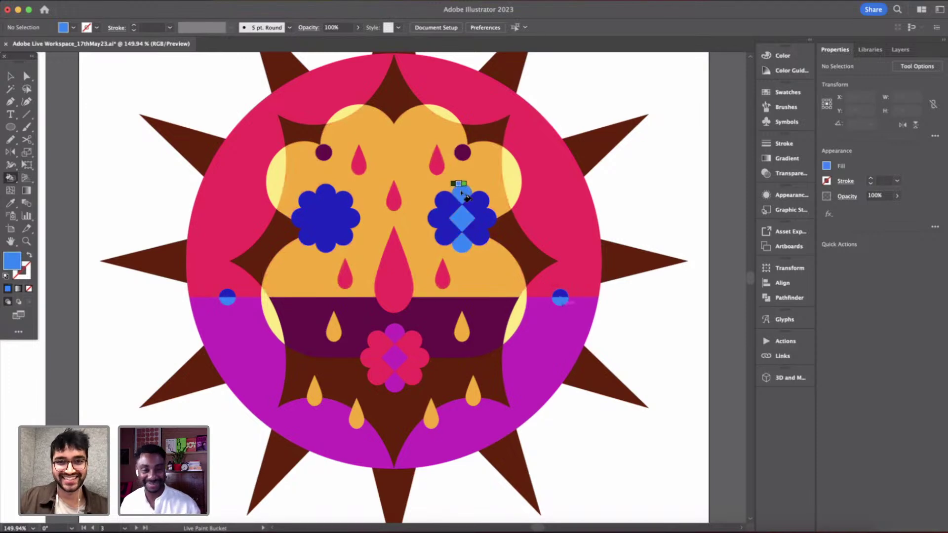
pyautogui.click(326, 190)
pyautogui.click(326, 218)
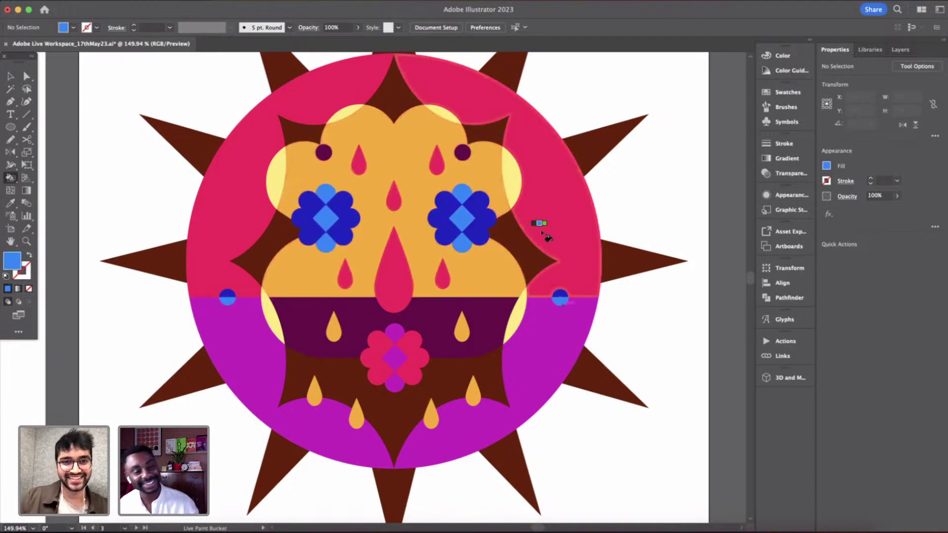
# - Review the four coloured sun faces together with the colour palette and the blank artboards beside them
pyautogui.scroll(-5, 541, 230)
pyautogui.scroll(2, 542, 231)
pyautogui.press('v')
pyautogui.click(641, 326)
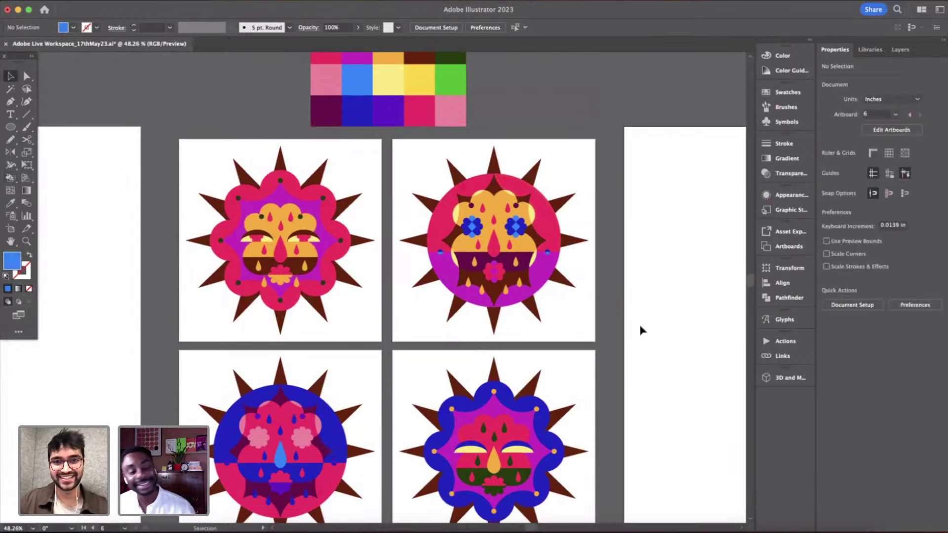
pyautogui.scroll(-2, 640, 326)
pyautogui.scroll(2, 640, 326)
pyautogui.scroll(2, 641, 326)
pyautogui.scroll(-2, 640, 326)
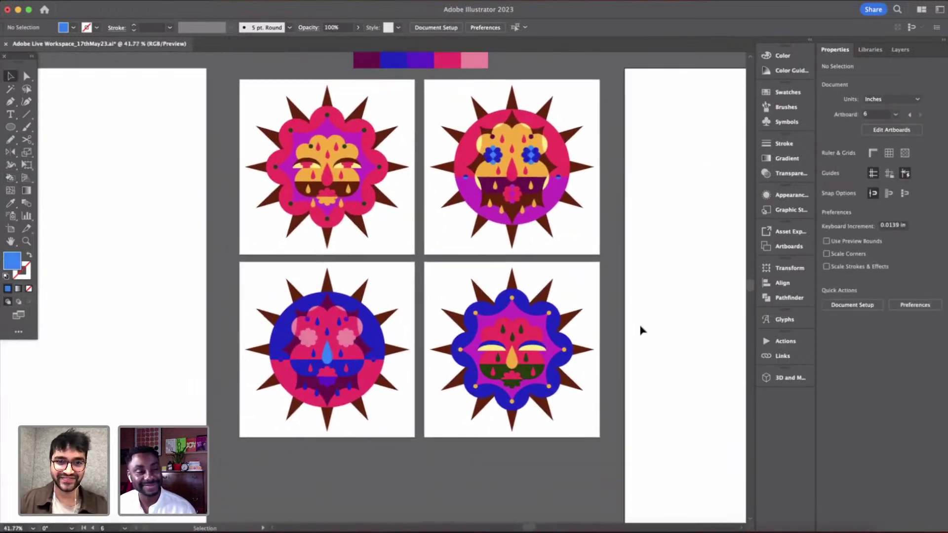
pyautogui.hscroll(1, 641, 326)
pyautogui.scroll(2, 291, 253)
pyautogui.hscroll(1, 291, 253)
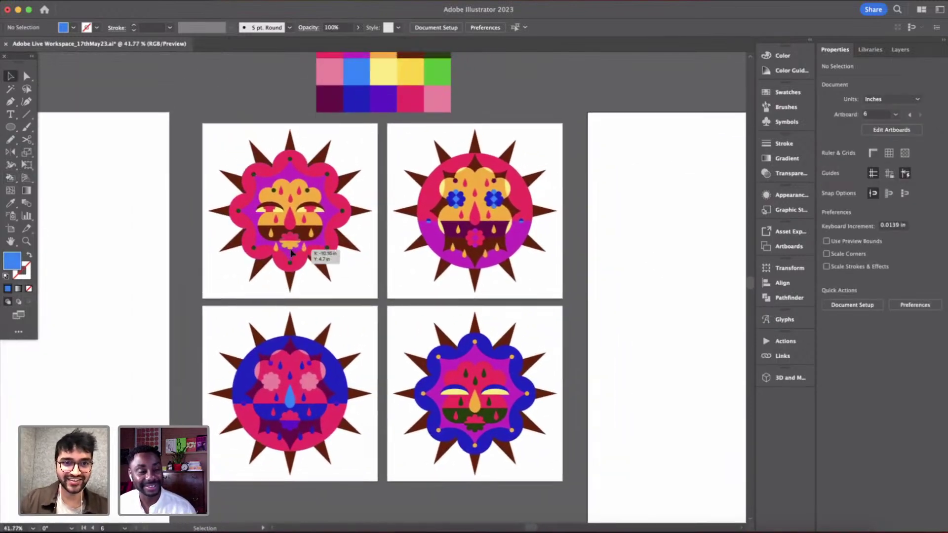
pyautogui.press('m')
pyautogui.scroll(-3, 373, 232)
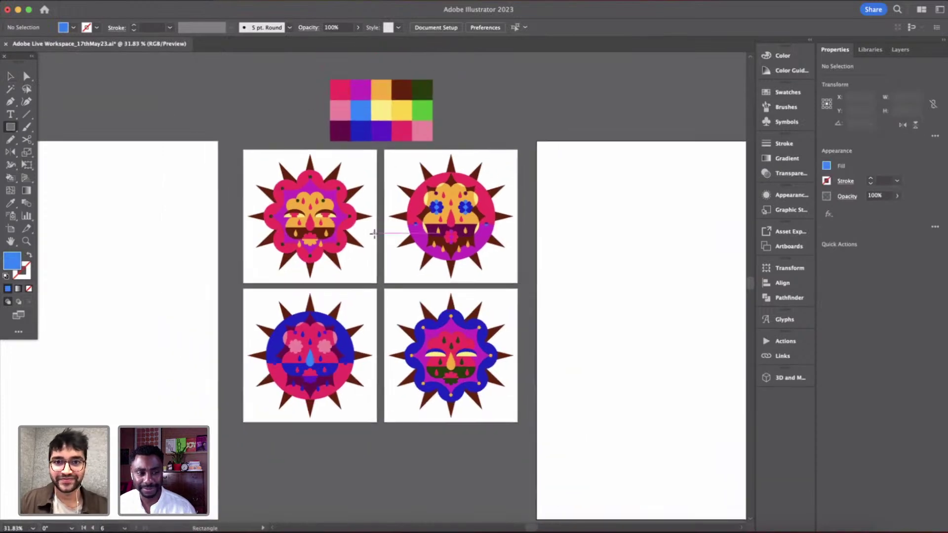
pyautogui.scroll(-2, 374, 234)
pyautogui.scroll(1, 375, 234)
pyautogui.press('v')
pyautogui.scroll(-5, 575, 291)
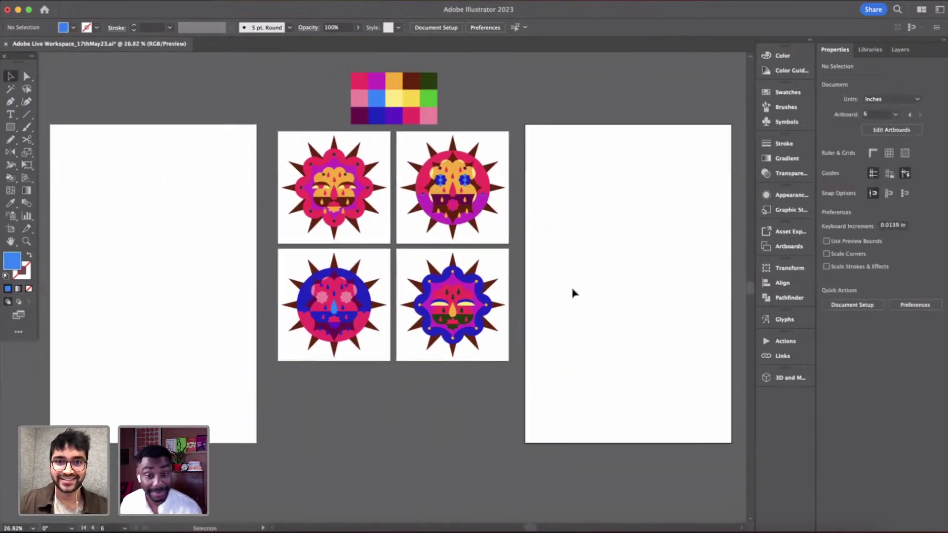
# - Save the document with the updated sun faces
pyautogui.scroll(3, 581, 289)
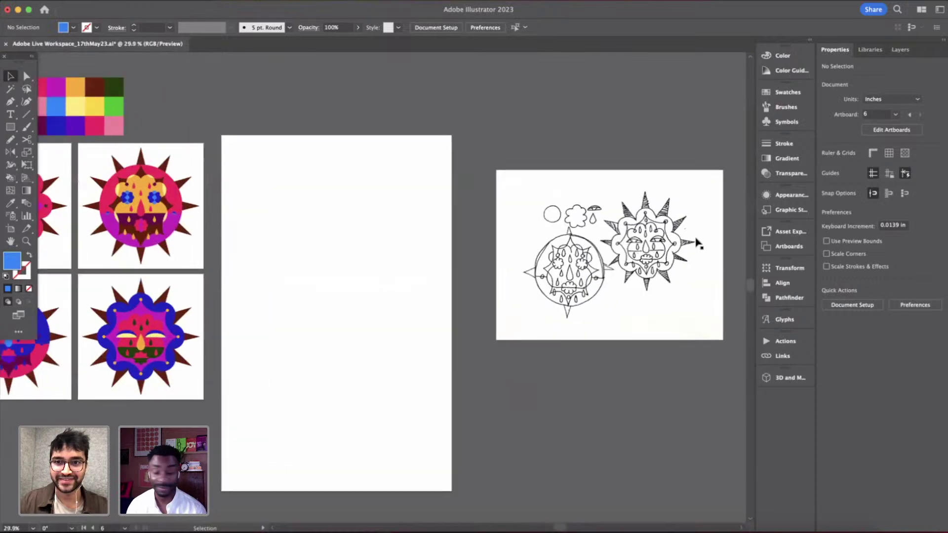
pyautogui.scroll(-1, 573, 311)
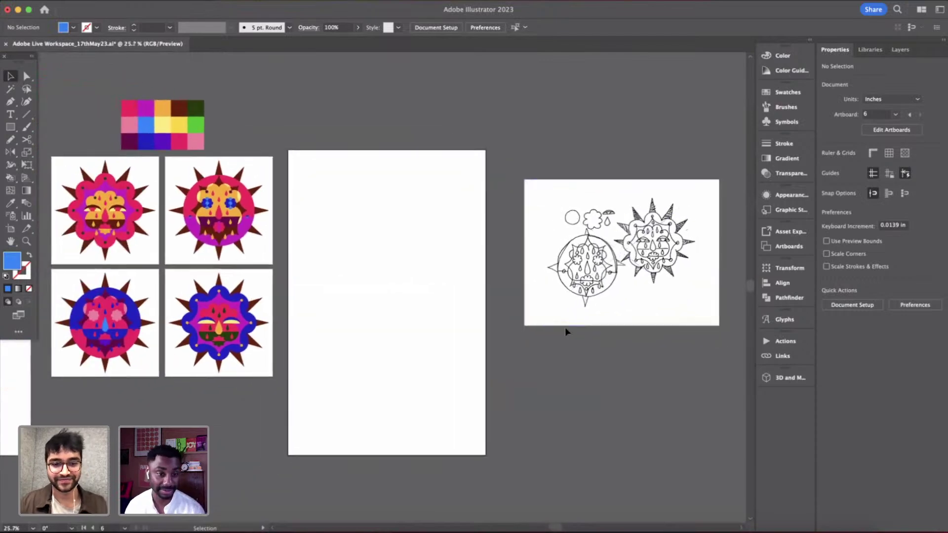
pyautogui.press('super+s')
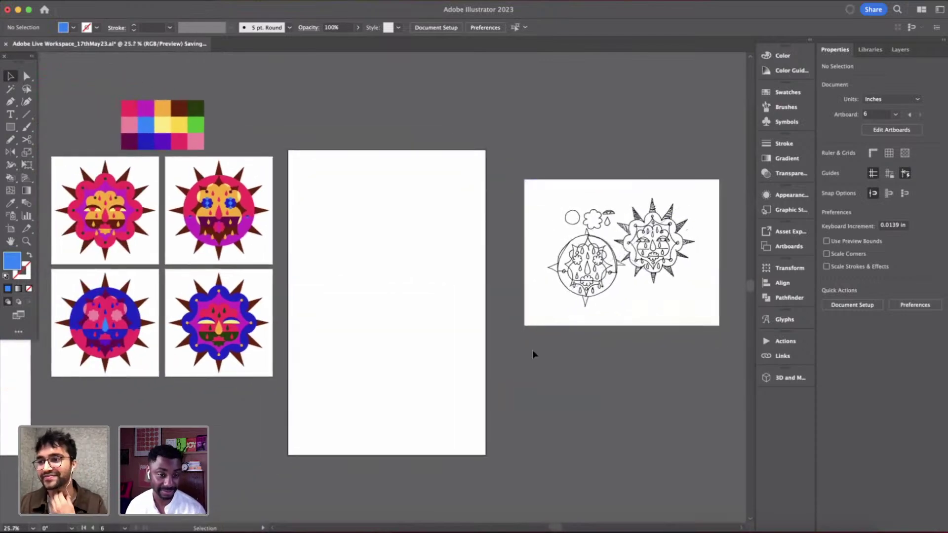
# - Examine the hand-drawn sketch of the two faces and compare it with the four coloured sun-face artboards
pyautogui.press('super+0')
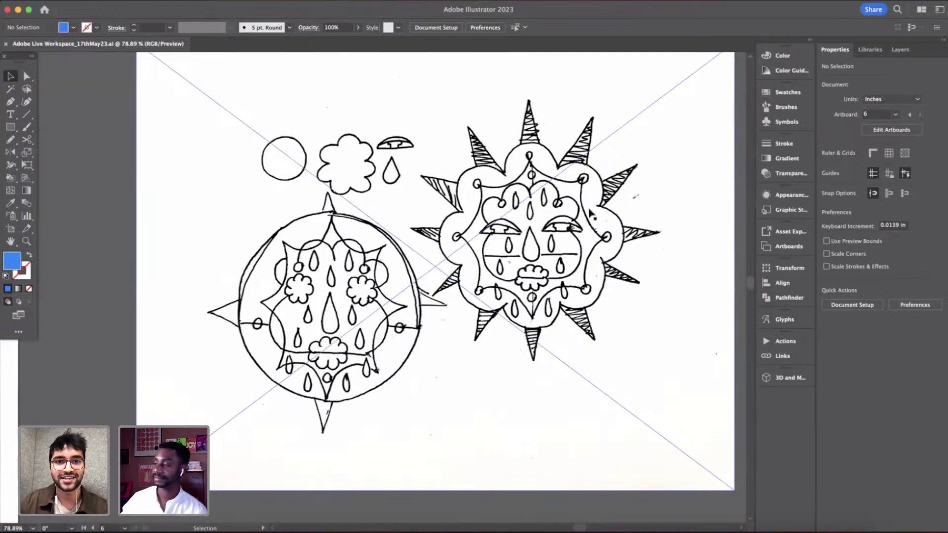
pyautogui.scroll(-5, 591, 214)
pyautogui.hscroll(-5, 589, 208)
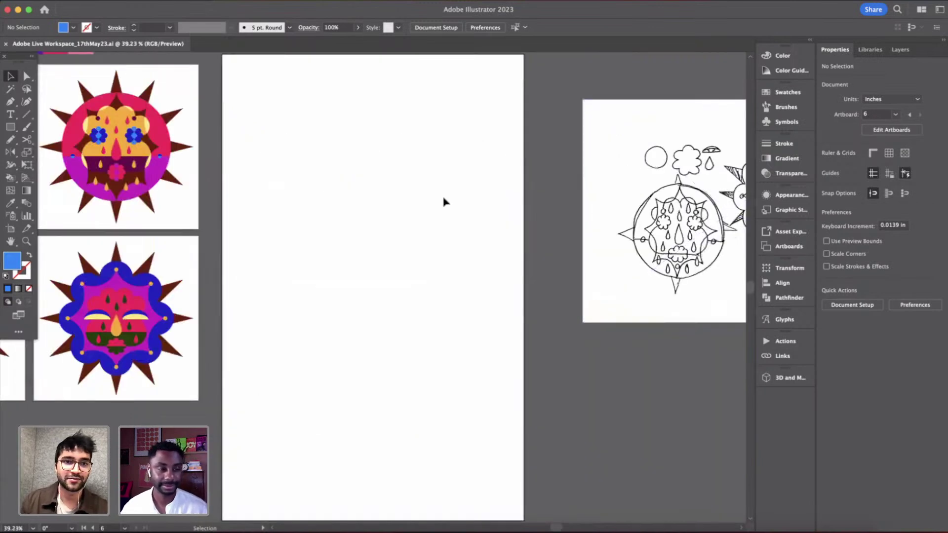
pyautogui.scroll(-4, 445, 202)
pyautogui.hscroll(-5, 445, 202)
pyautogui.scroll(1, 445, 202)
pyautogui.scroll(2, 445, 202)
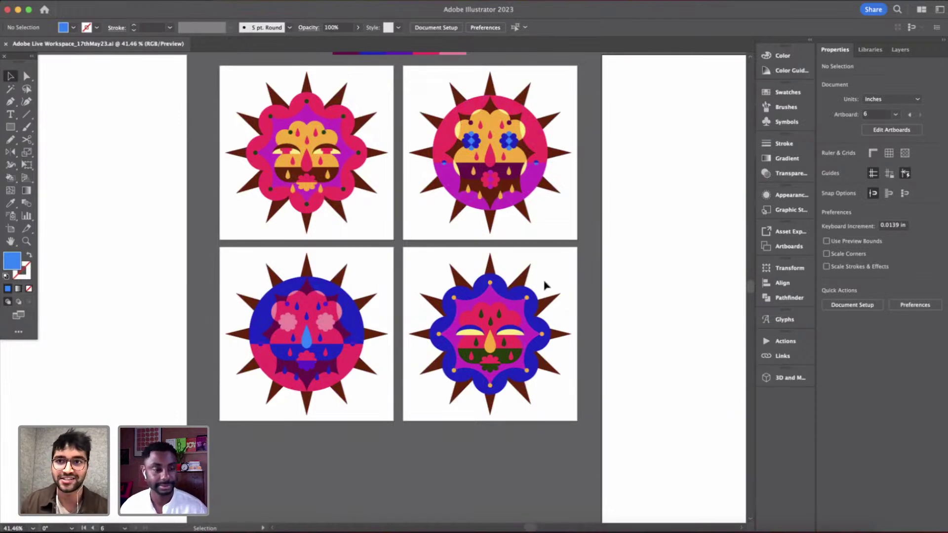
pyautogui.scroll(3, 487, 185)
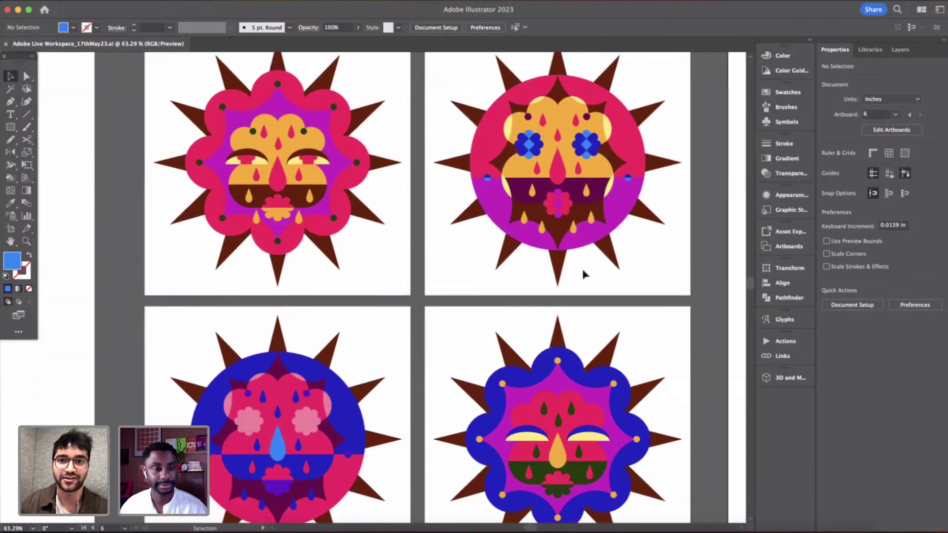
pyautogui.scroll(-2, 584, 275)
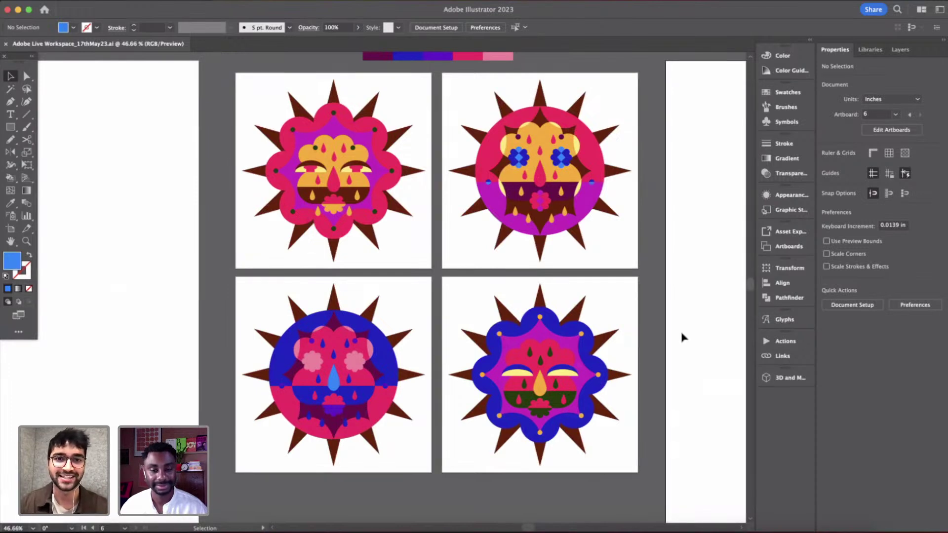
pyautogui.scroll(-3, 663, 250)
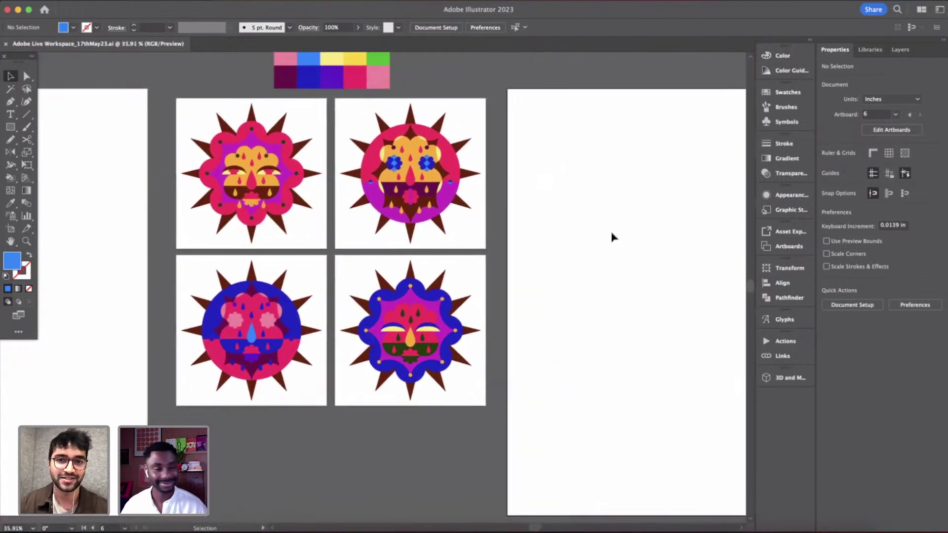
# - Draw a light blue 6 × 6 in square covering the blue-and-red circular face's artboard and send it behind the artwork
pyautogui.press('m')
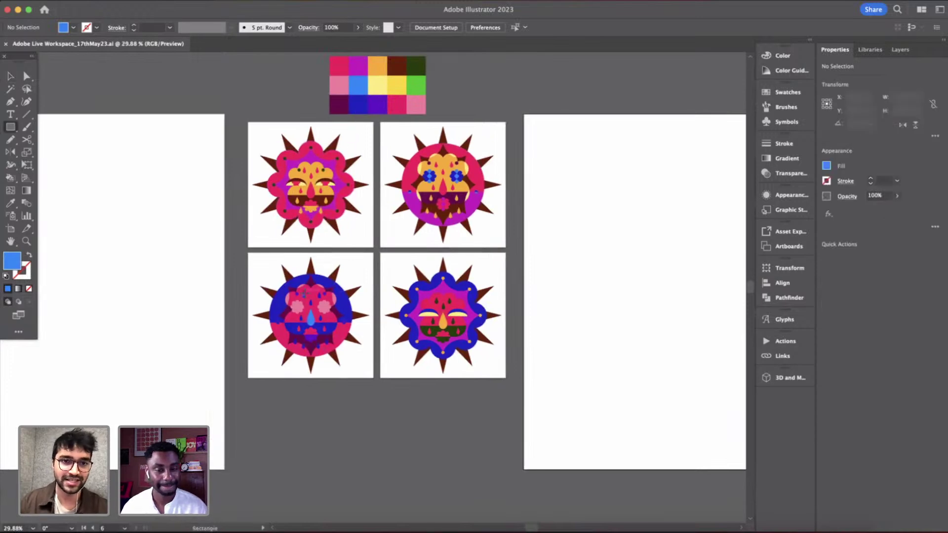
pyautogui.scroll(3, 303, 294)
pyautogui.scroll(-2, 304, 293)
pyautogui.scroll(1, 227, 206)
pyautogui.scroll(-3, 226, 206)
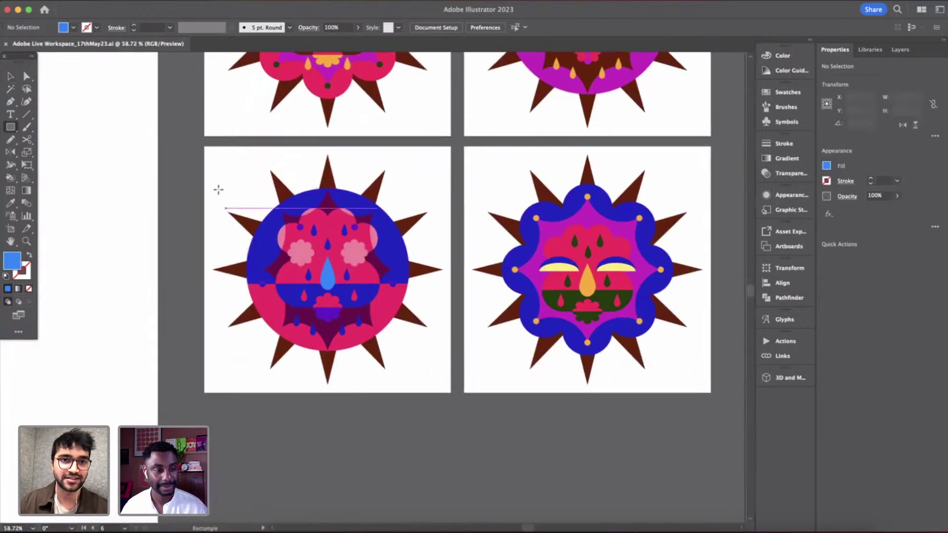
pyautogui.moveTo(205, 148); pyautogui.dragTo(449, 362)
pyautogui.press('super+shift+bracketleft')
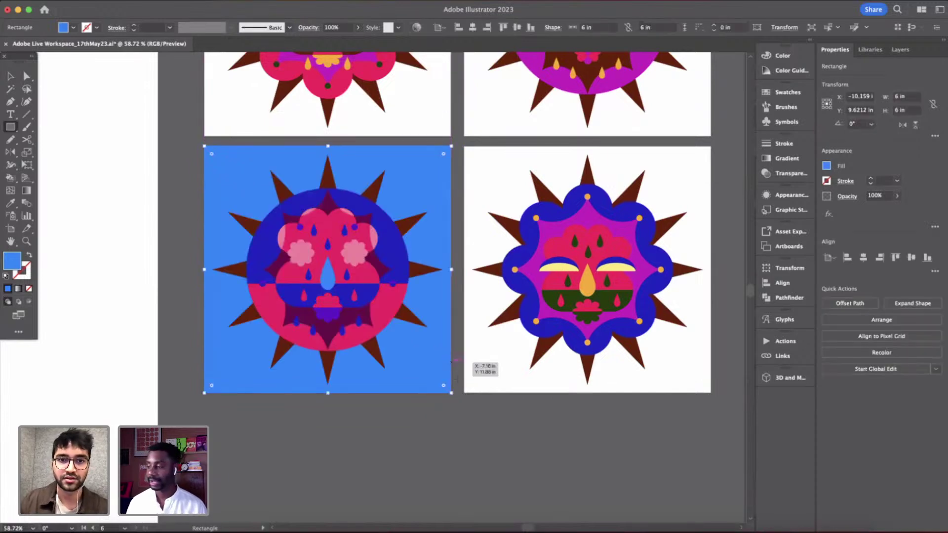
# - Duplicate the light blue square onto the scalloped blue face's artboard and centre it horizontally on that artboard
pyautogui.press('v')
pyautogui.click(448, 406)
pyautogui.scroll(-1, 429, 387)
pyautogui.moveTo(429, 390); pyautogui.dragTo(578, 388)
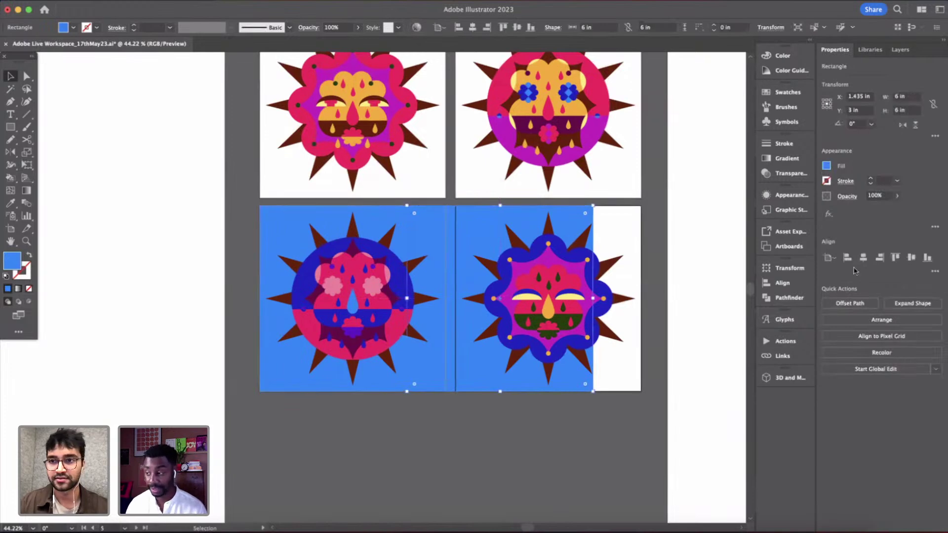
pyautogui.click(866, 257)
pyautogui.scroll(4, 587, 262)
pyautogui.hscroll(1, 588, 261)
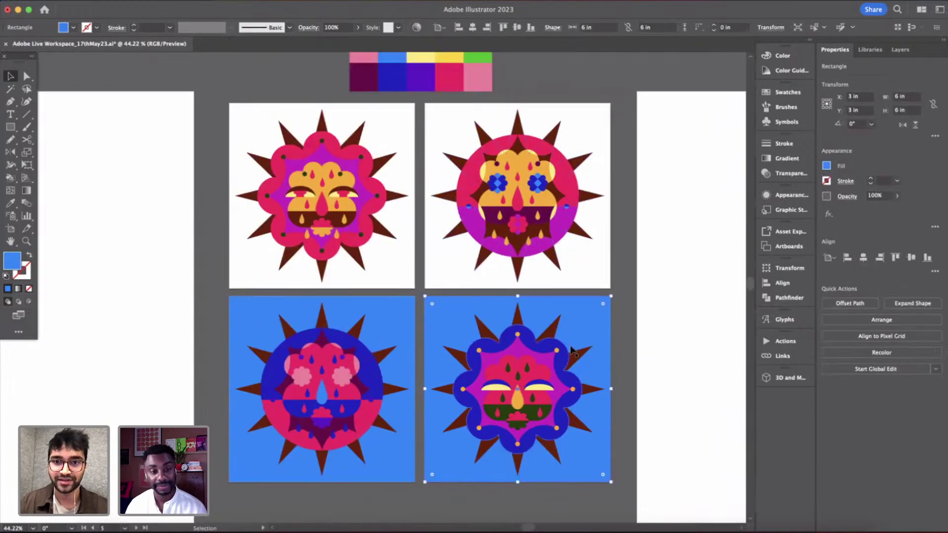
# - Copy both light blue squares up behind the two upper sun faces
pyautogui.moveTo(398, 316); pyautogui.dragTo(401, 148)
pyautogui.click(688, 182)
pyautogui.click(601, 150)
pyautogui.keyDown('shift'); pyautogui.click(406, 148); pyautogui.keyUp('shift')
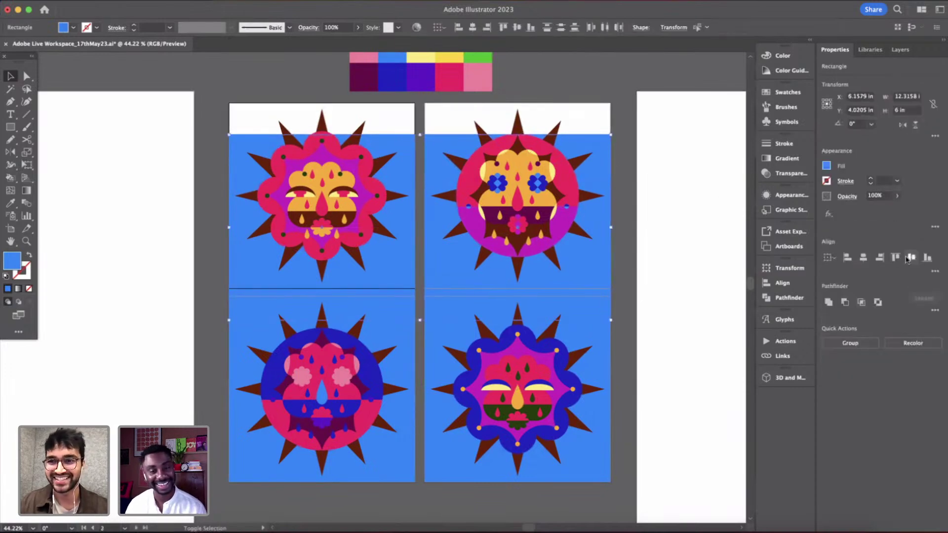
pyautogui.click(625, 119)
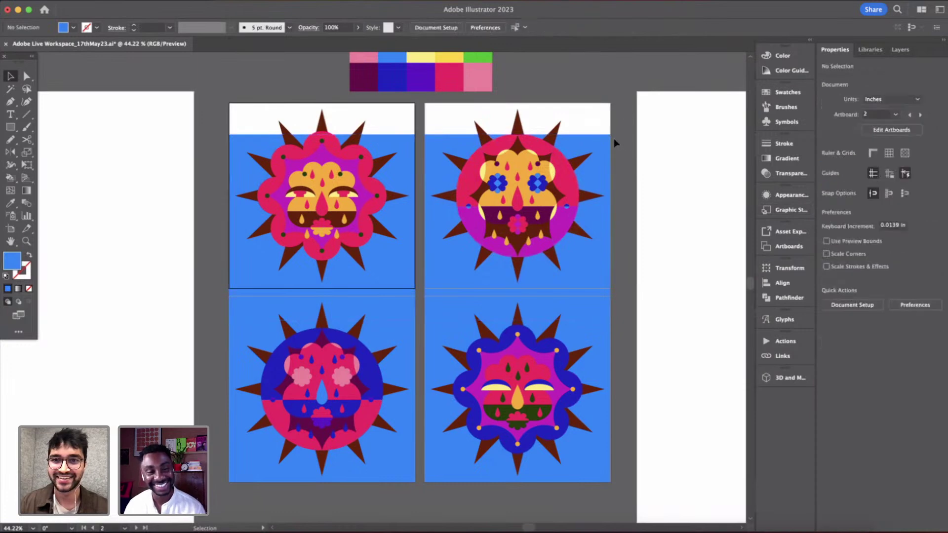
# - Align each upper light blue square to the top edge of its own artboard
pyautogui.click(603, 143)
pyautogui.click(896, 258)
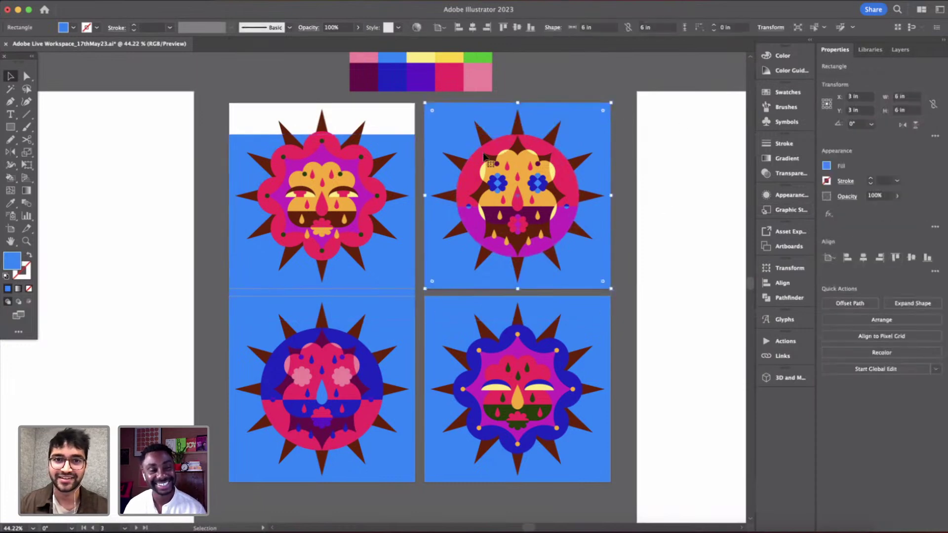
pyautogui.click(404, 147)
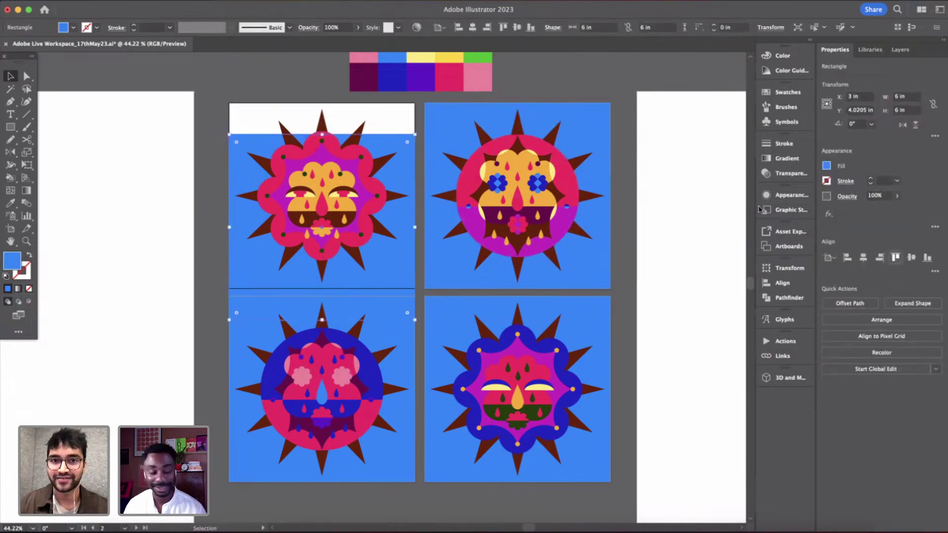
pyautogui.click(896, 258)
pyautogui.click(692, 203)
# - Recolour the scalloped red face's background square with the deeper yellow sampled from the palette
pyautogui.press('super+0')
pyautogui.scroll(-2, 692, 207)
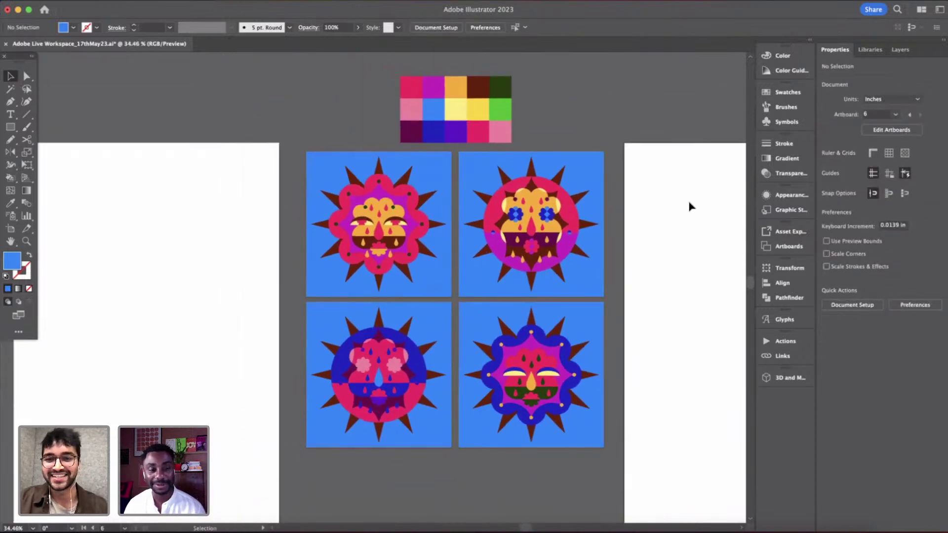
pyautogui.scroll(2, 691, 207)
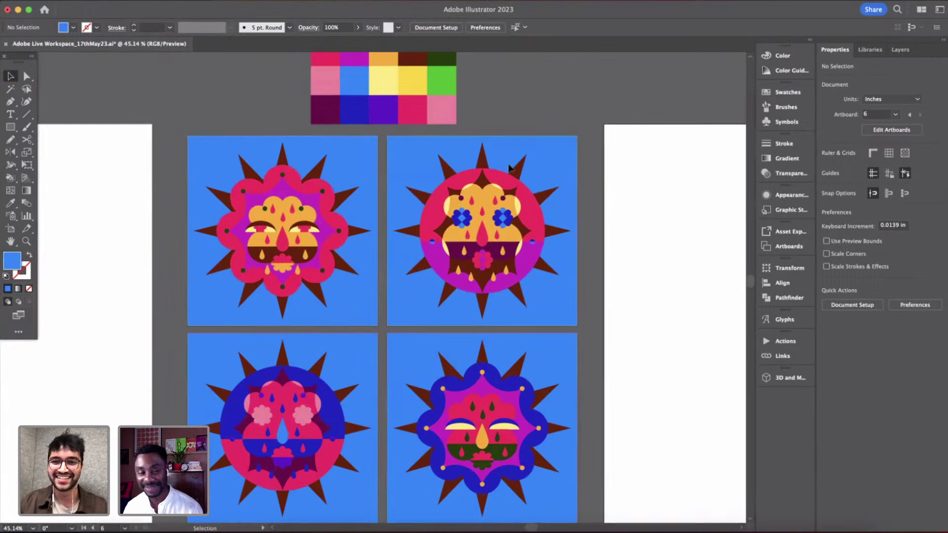
pyautogui.click(348, 156)
pyautogui.scroll(3, 348, 153)
pyautogui.press('i')
pyautogui.click(383, 161)
pyautogui.scroll(-1, 380, 165)
pyautogui.press('v')
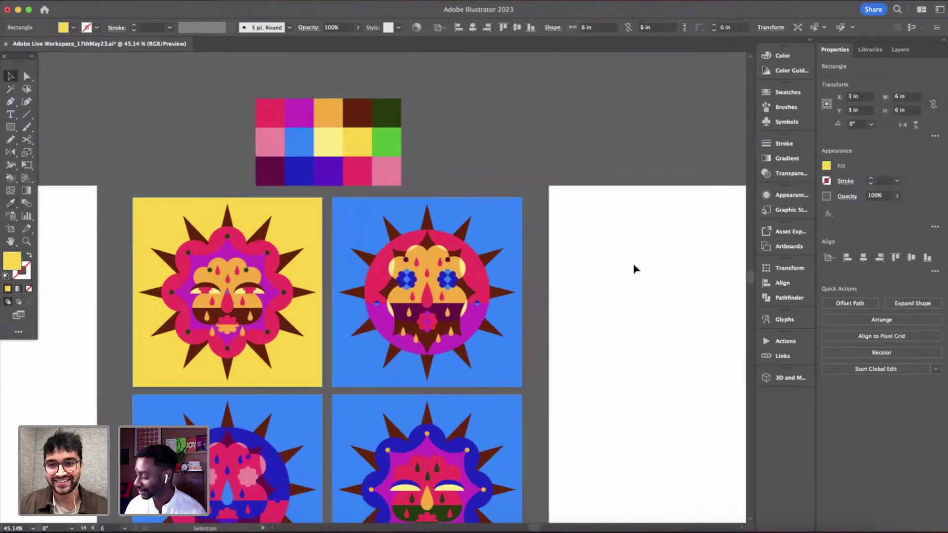
pyautogui.click(634, 266)
# - Recolour the background square of the red-and-magenta circular face with the bright green from the palette
pyautogui.click(502, 211)
pyautogui.press('i')
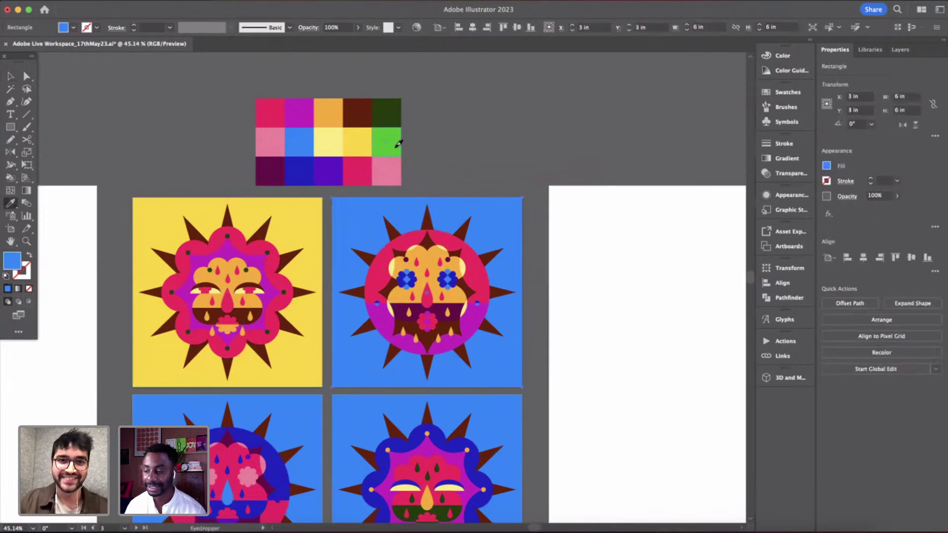
pyautogui.click(396, 146)
pyautogui.scroll(-2, 396, 146)
pyautogui.scroll(-2, 399, 143)
pyautogui.press('v')
pyautogui.click(591, 285)
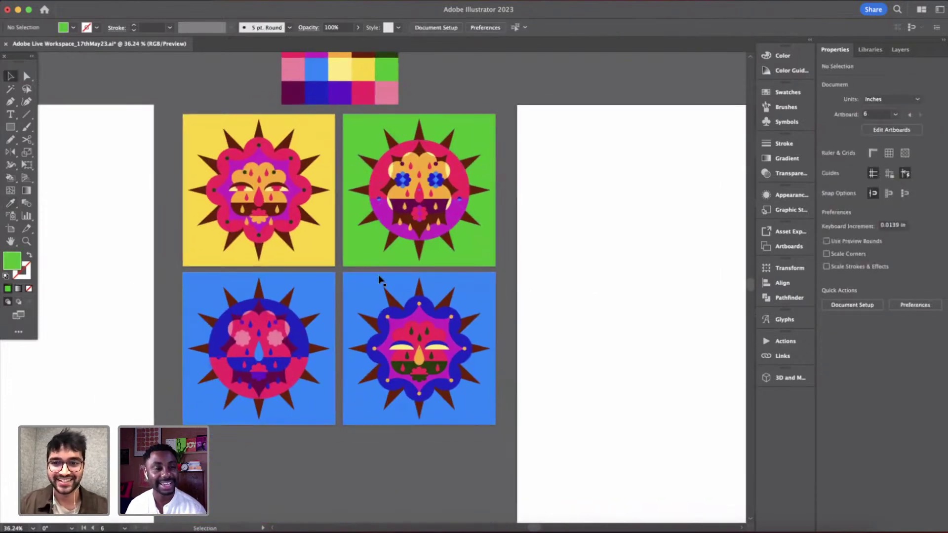
pyautogui.click(320, 286)
pyautogui.click(351, 264)
pyautogui.press('i')
pyautogui.click(332, 289)
pyautogui.press('super')
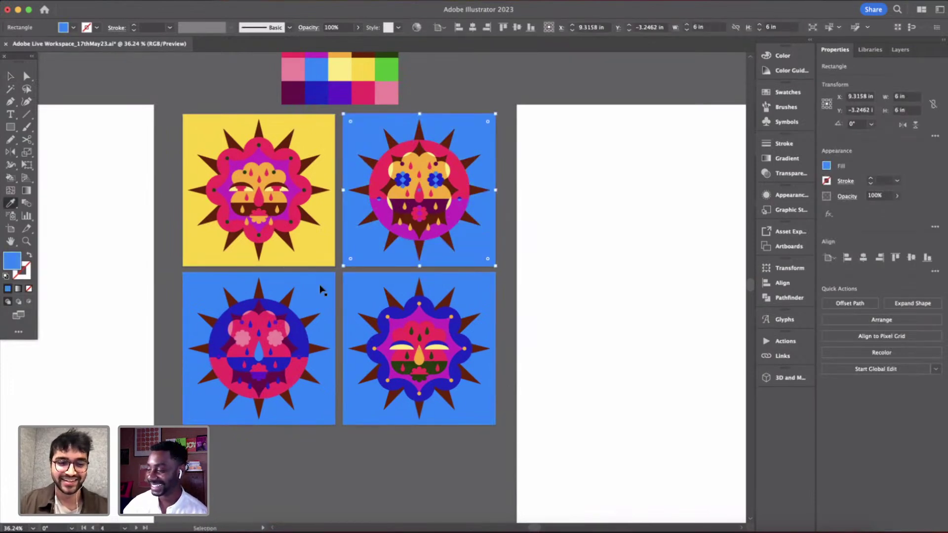
pyautogui.press('super+z')
# - Recolour the scalloped blue face's background square with the bright green from the palette
pyautogui.press('v')
pyautogui.click(373, 281)
pyautogui.scroll(2, 373, 281)
pyautogui.press('i')
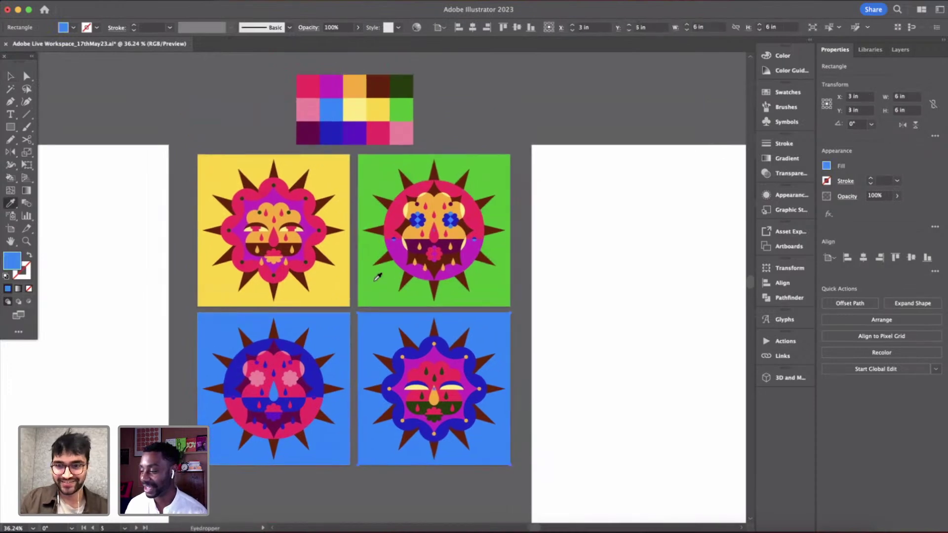
pyautogui.scroll(2, 372, 186)
pyautogui.click(411, 160)
pyautogui.scroll(-3, 411, 160)
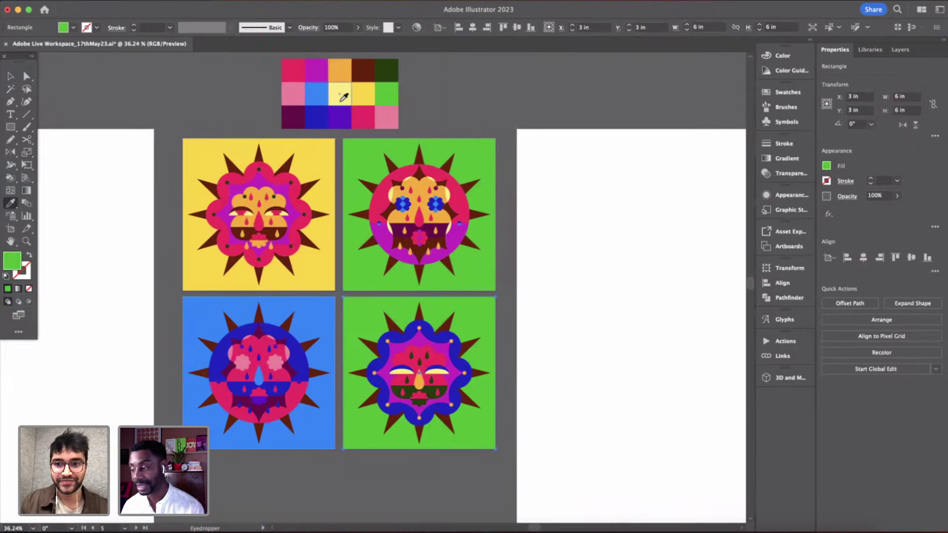
# - Try crimson and magenta from the palette on the scalloped blue face's background square
pyautogui.click(368, 118)
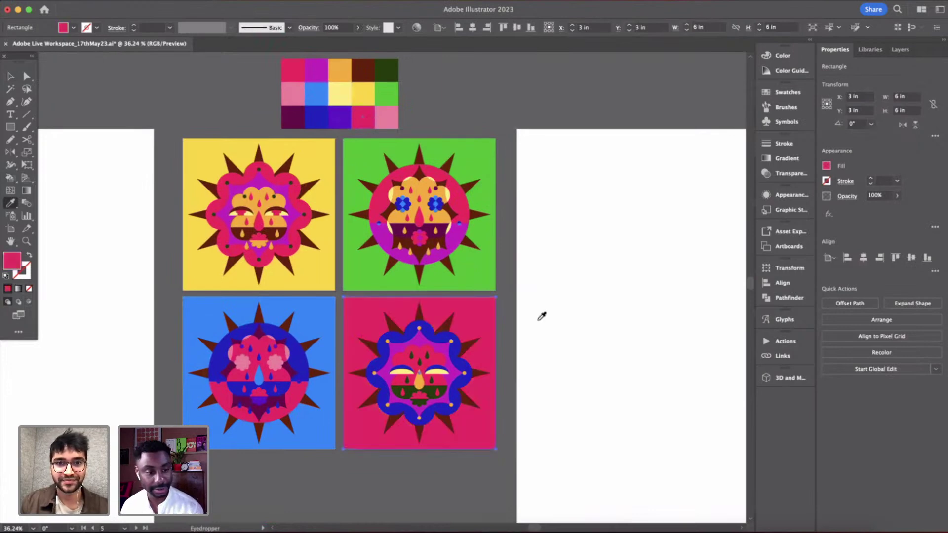
pyautogui.click(327, 76)
pyautogui.scroll(4, 508, 339)
pyautogui.scroll(-4, 507, 339)
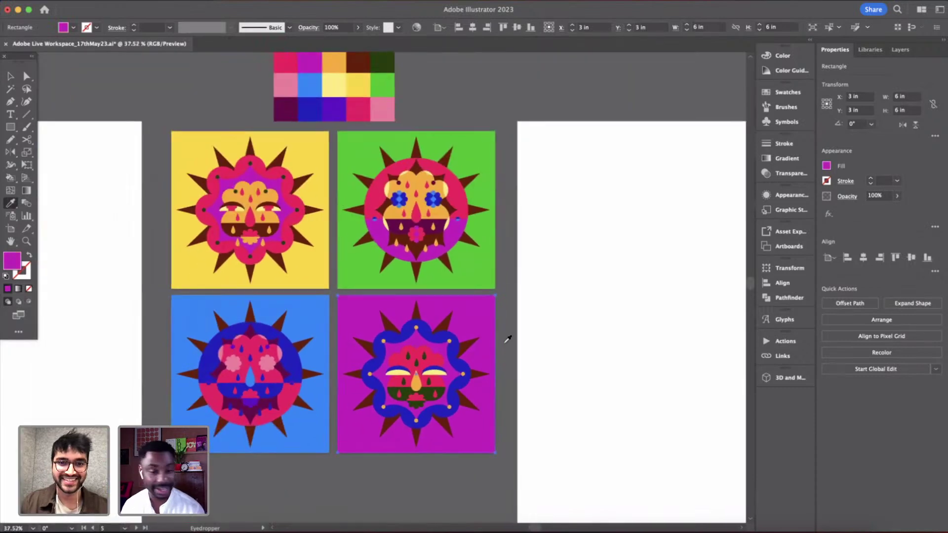
pyautogui.hscroll(-1, 508, 338)
pyautogui.scroll(1, 508, 338)
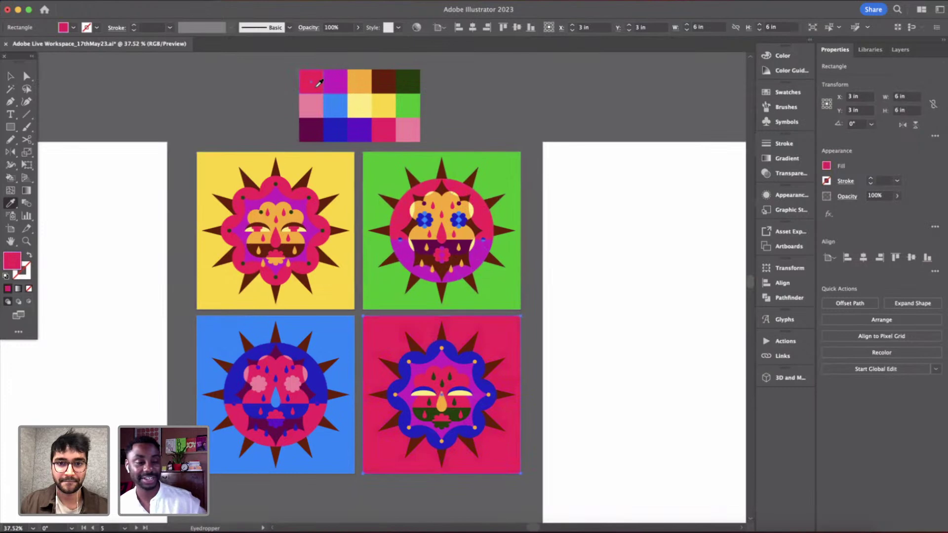
# - Test plum, light pink, dark blue, violet, crimson and green swatches on the scalloped blue face's background
pyautogui.click(315, 127)
pyautogui.click(320, 103)
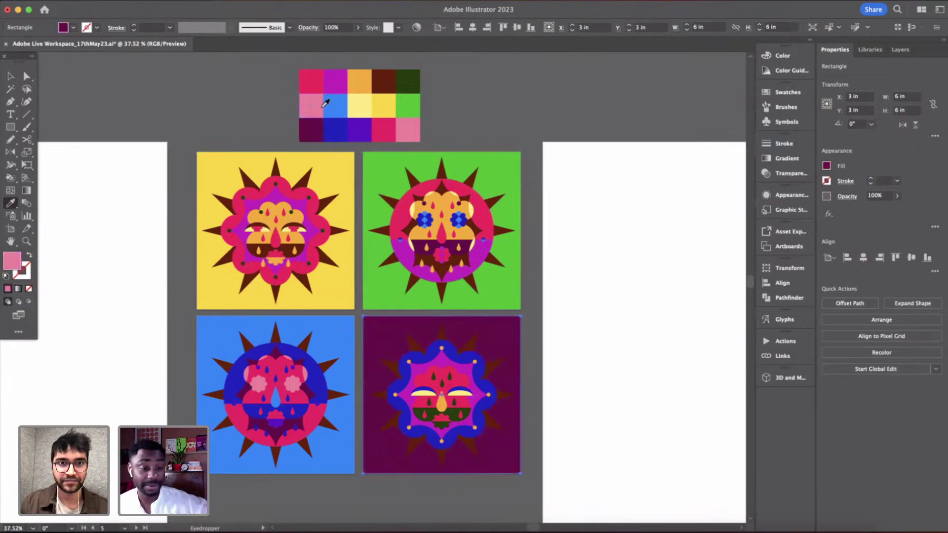
pyautogui.click(339, 129)
pyautogui.click(360, 129)
pyautogui.click(393, 133)
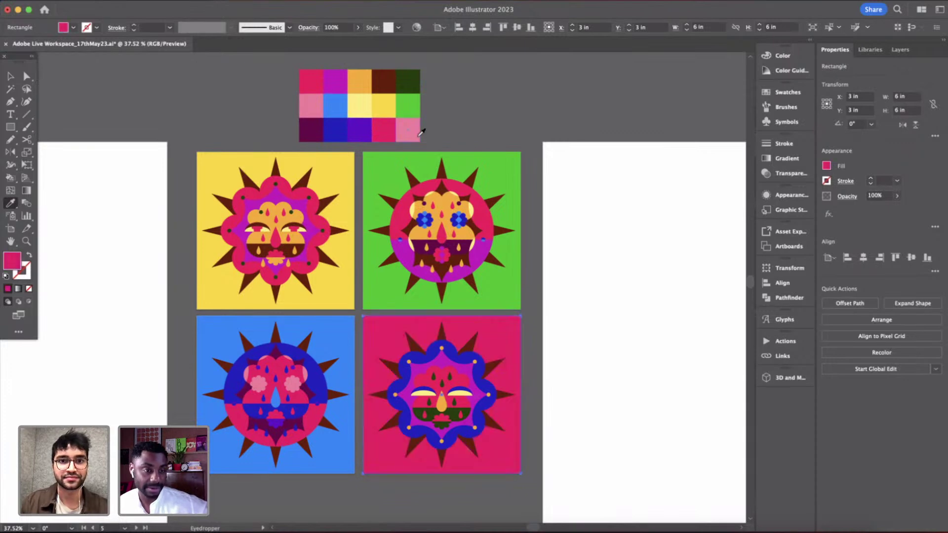
pyautogui.click(408, 129)
pyautogui.click(410, 109)
pyautogui.click(411, 128)
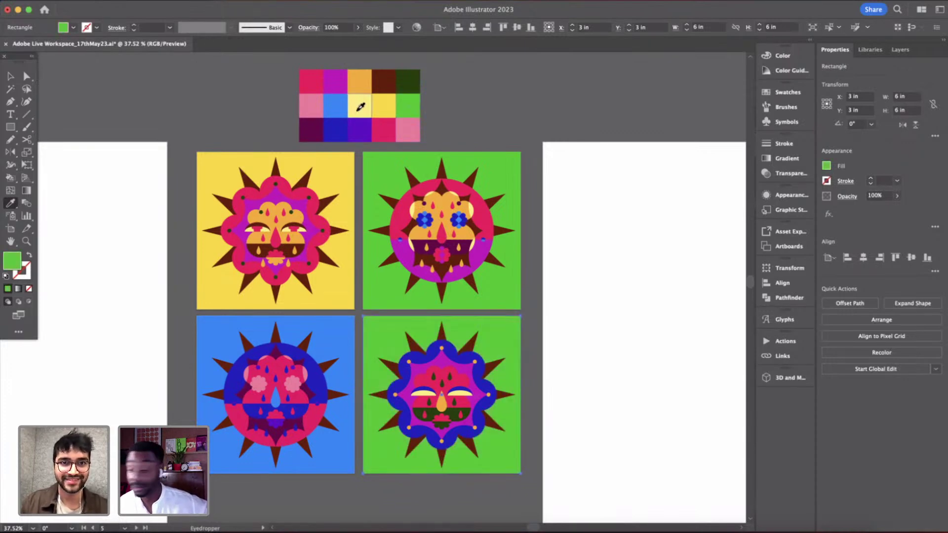
# - Compare yellow, dark brown, green, pink, violet and crimson swatches as the scalloped blue face's background
pyautogui.click(364, 103)
pyautogui.click(377, 107)
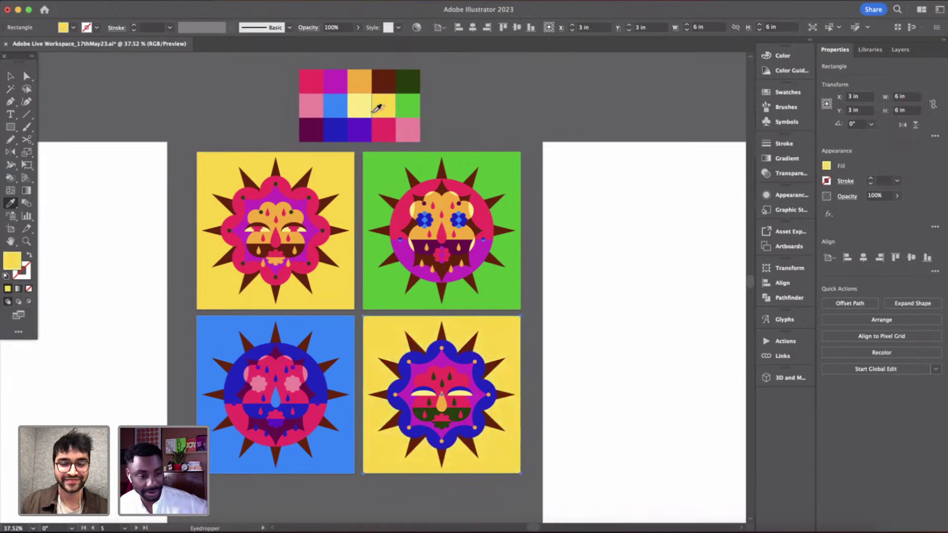
pyautogui.click(399, 90)
pyautogui.click(383, 83)
pyautogui.click(409, 110)
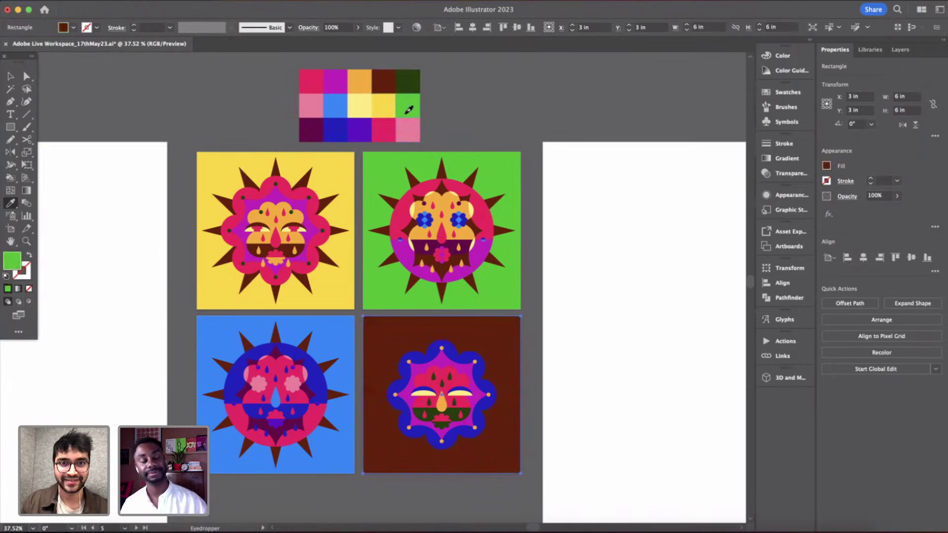
pyautogui.click(407, 129)
pyautogui.click(383, 131)
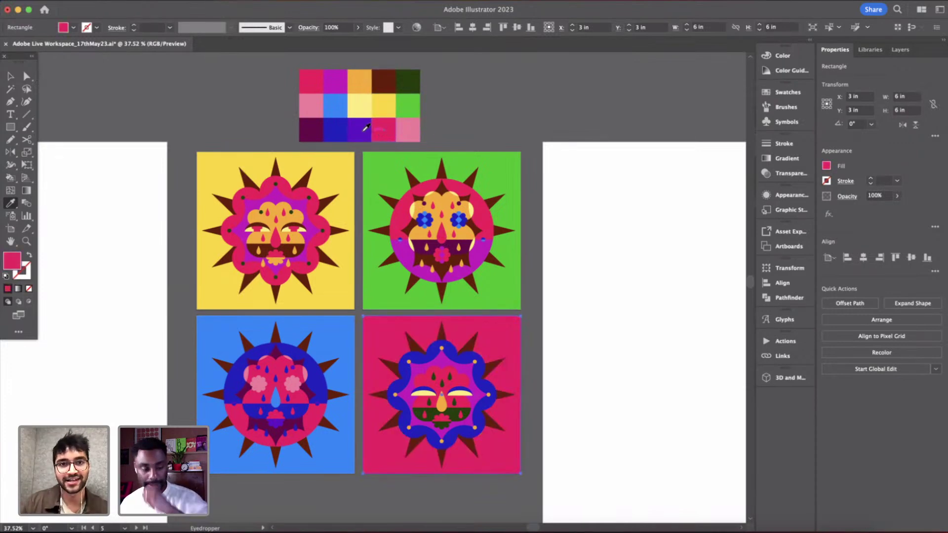
pyautogui.click(362, 129)
pyautogui.click(391, 130)
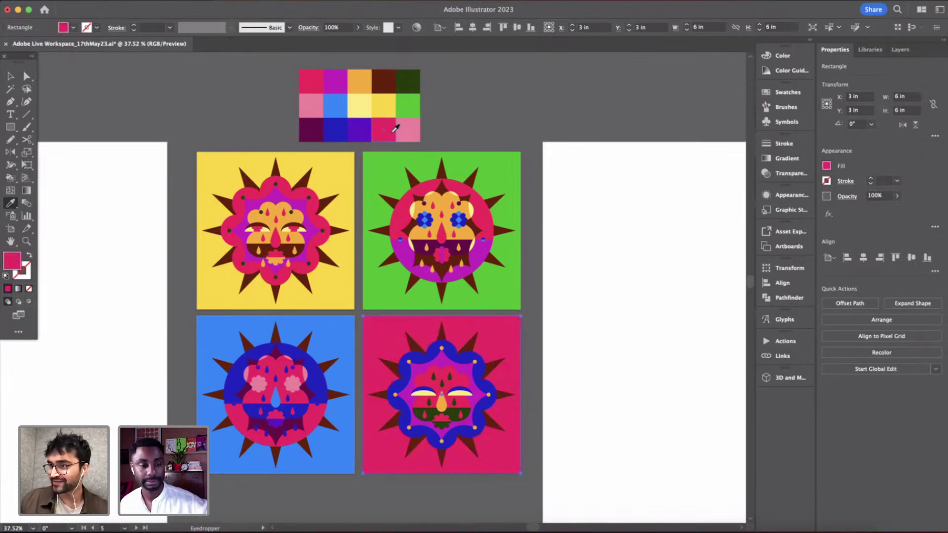
# - Sample light blue and the lower palette row on the scalloped blue face's background, ending with light pink
pyautogui.click(356, 105)
pyautogui.click(340, 105)
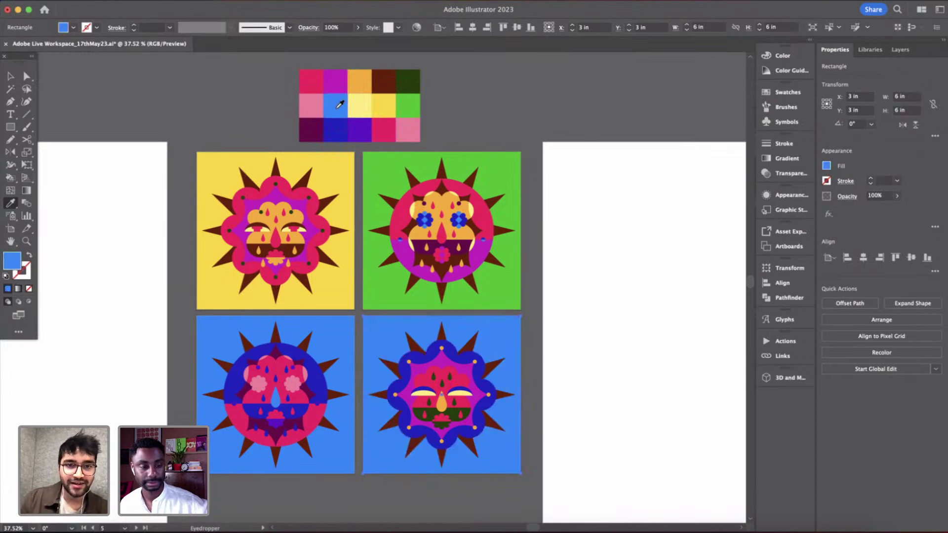
pyautogui.click(320, 106)
pyautogui.click(320, 133)
pyautogui.click(336, 133)
pyautogui.click(363, 131)
pyautogui.click(392, 131)
pyautogui.click(412, 132)
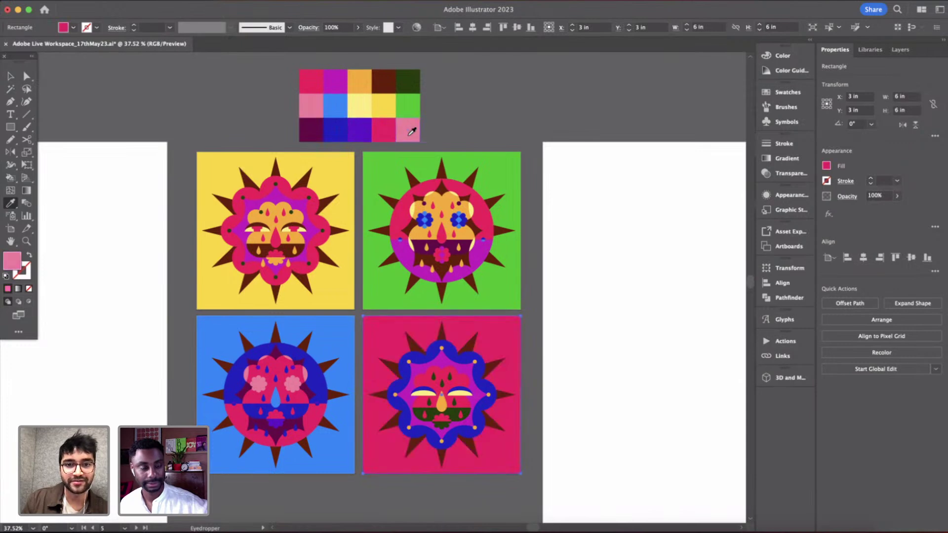
pyautogui.scroll(-5, 646, 189)
pyautogui.press('v')
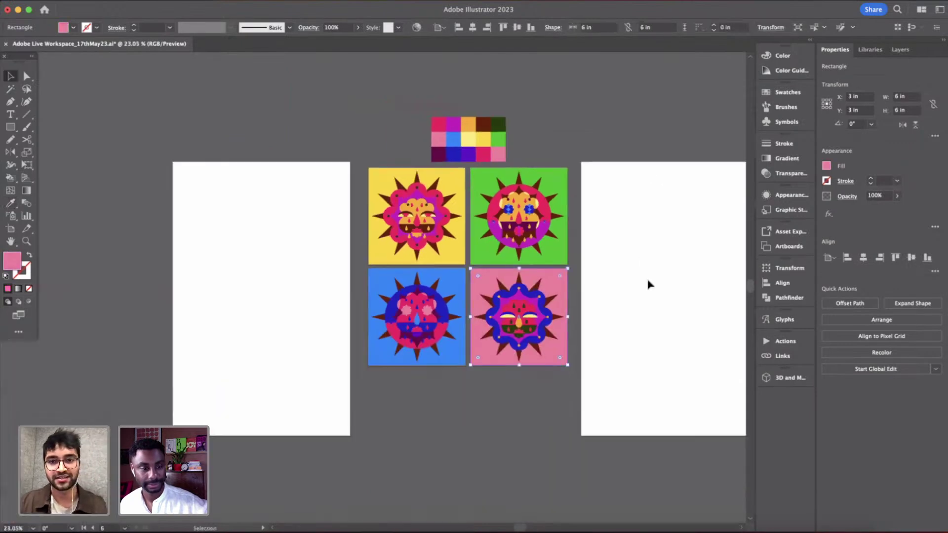
pyautogui.click(648, 281)
pyautogui.hscroll(4, 649, 281)
pyautogui.press('m')
pyautogui.hscroll(-5, 647, 281)
pyautogui.hscroll(4, 647, 281)
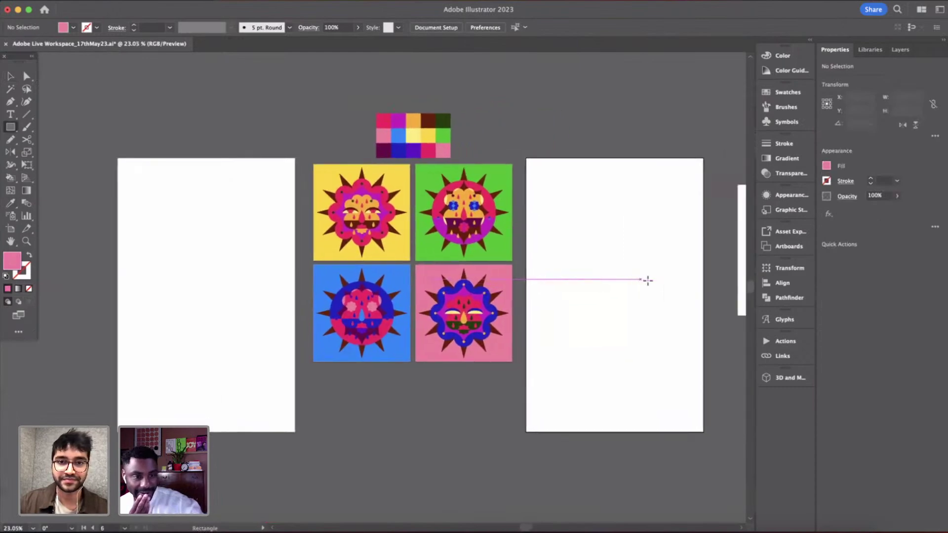
pyautogui.press('v')
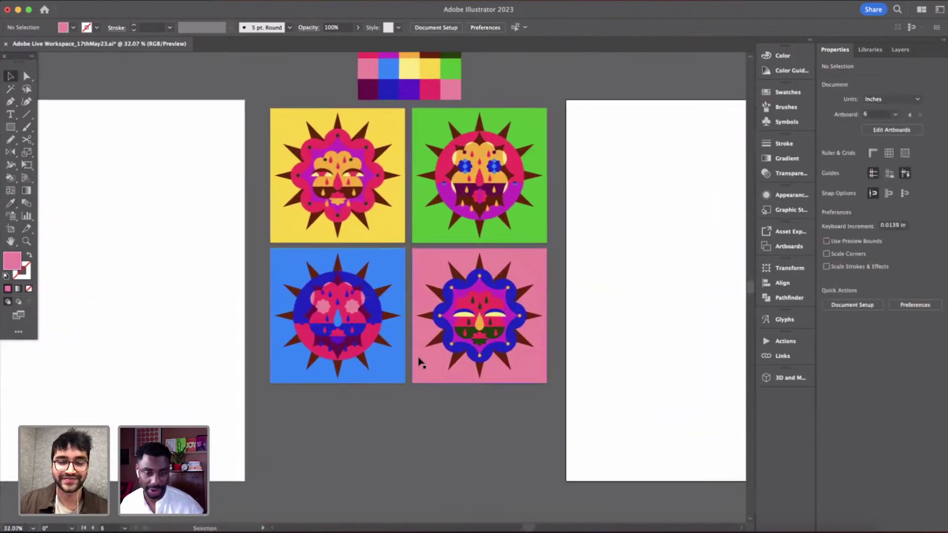
# - Recolour the scalloped blue face's background square with the dark blue sampled from the palette
pyautogui.scroll(5, 417, 360)
pyautogui.scroll(2, 418, 362)
pyautogui.scroll(-3, 419, 362)
pyautogui.scroll(-2, 568, 318)
pyautogui.click(568, 319)
pyautogui.press('i')
pyautogui.click(391, 120)
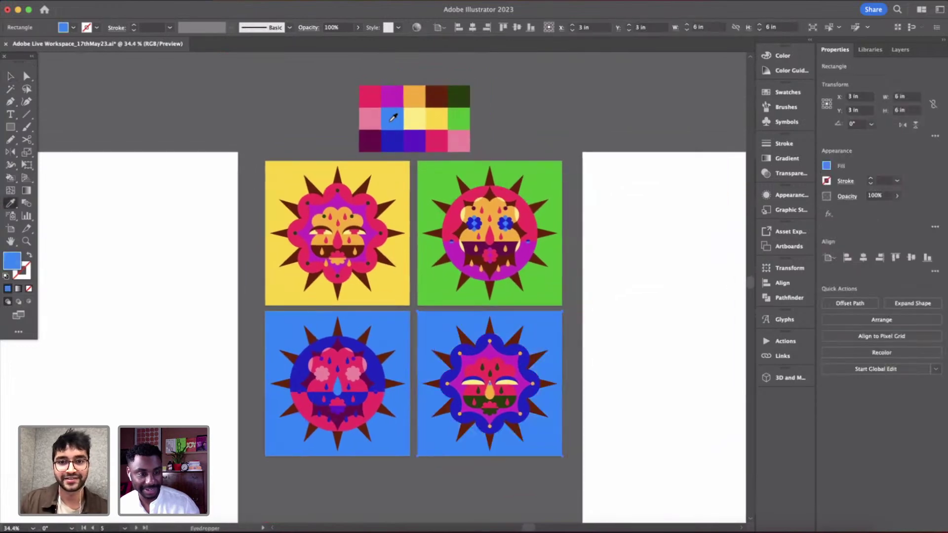
pyautogui.click(402, 139)
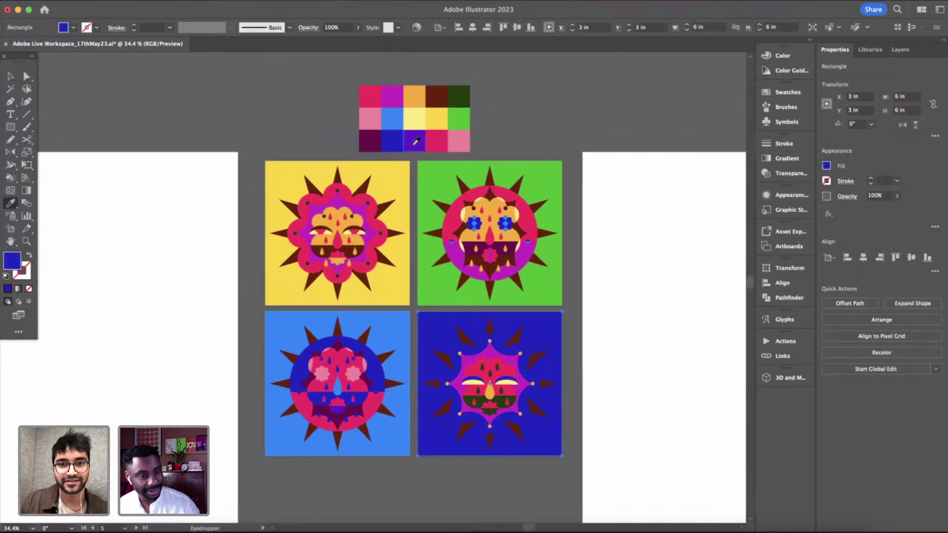
# - Examine how the dark blue background works with the scalloped face, up close and beside the other artboards
pyautogui.scroll(5, 551, 411)
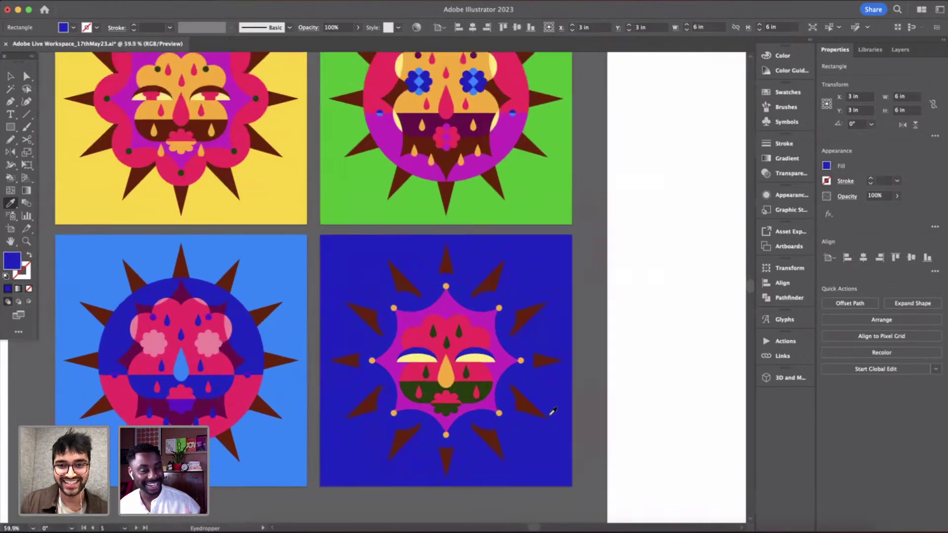
pyautogui.scroll(3, 553, 411)
pyautogui.press('v')
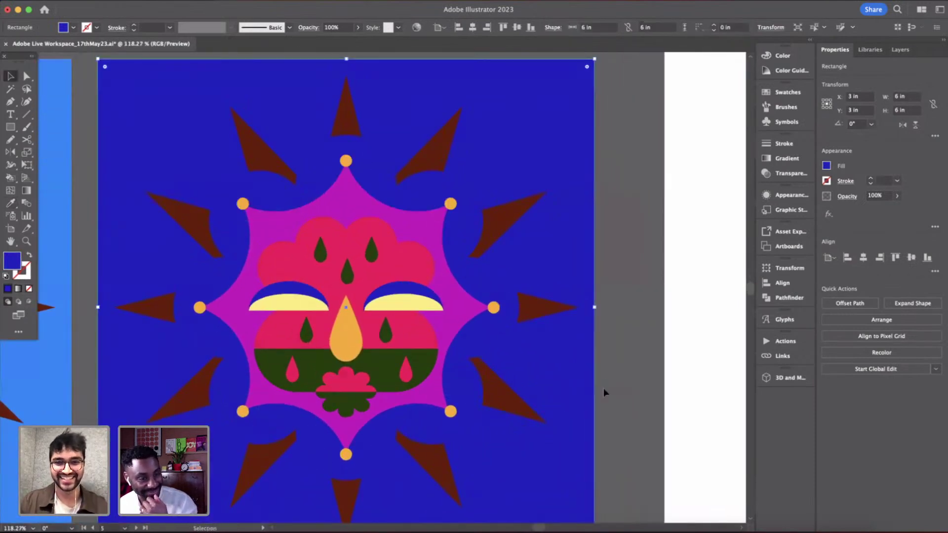
pyautogui.click(604, 389)
pyautogui.scroll(-3, 604, 389)
pyautogui.scroll(-2, 603, 389)
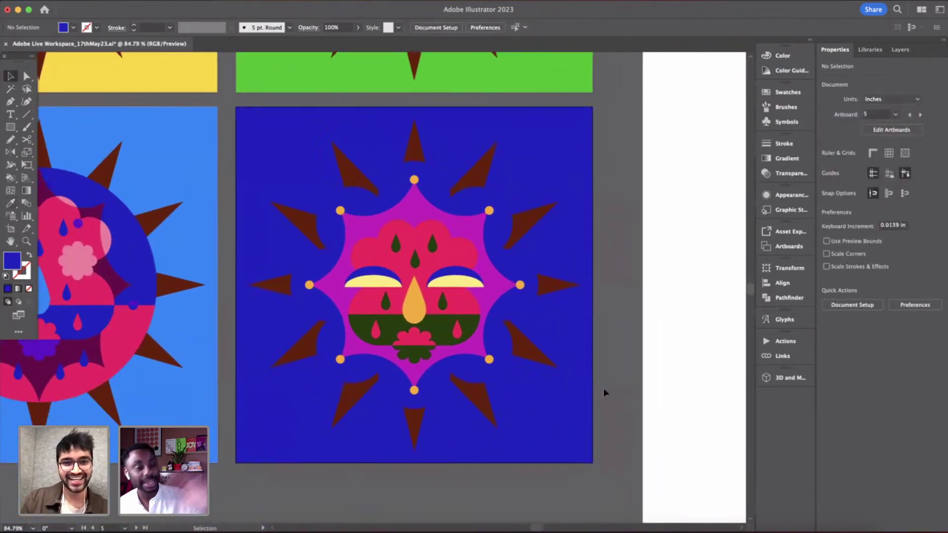
pyautogui.scroll(-1, 603, 388)
pyautogui.scroll(-2, 604, 388)
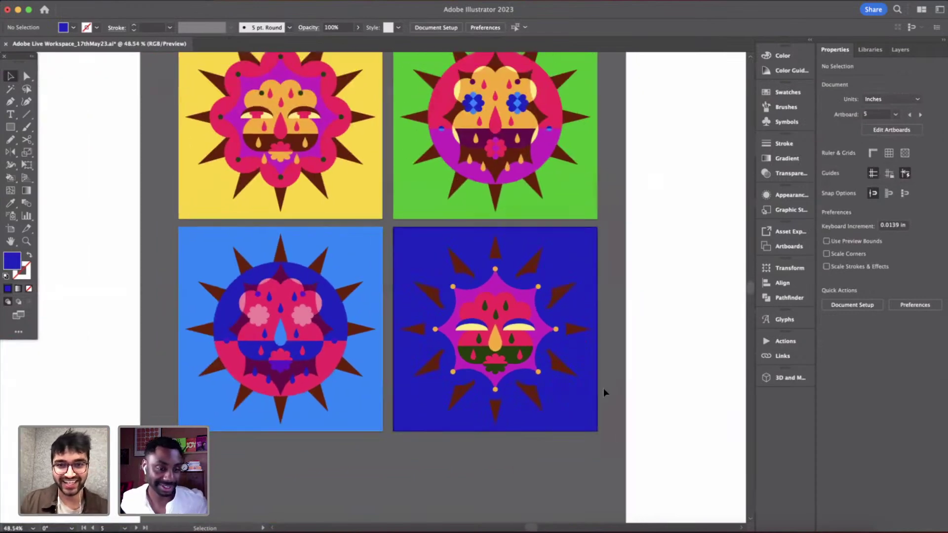
# - Try the crimson sampled from the round blue-and-crimson face as the light blue artboard's background colour
pyautogui.scroll(4, 547, 360)
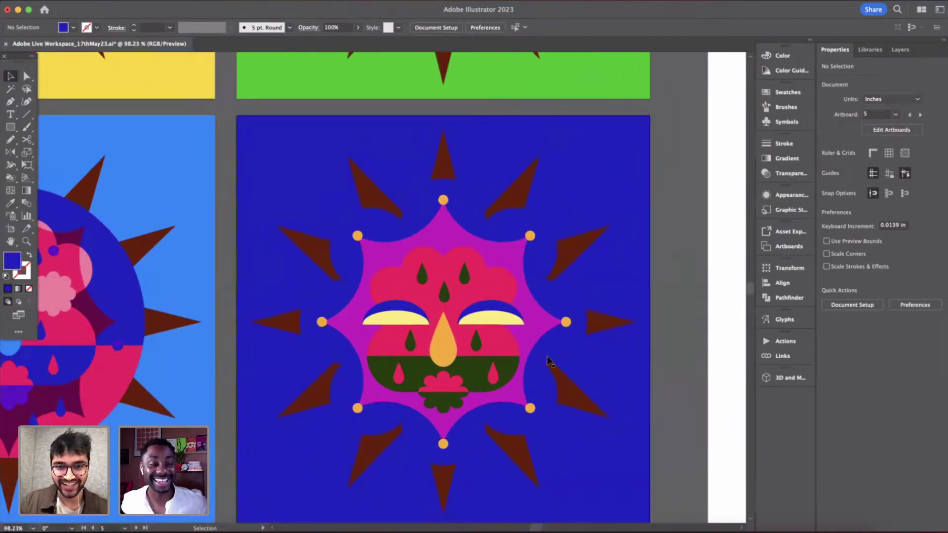
pyautogui.scroll(-3, 547, 360)
pyautogui.scroll(-2, 548, 361)
pyautogui.click(411, 304)
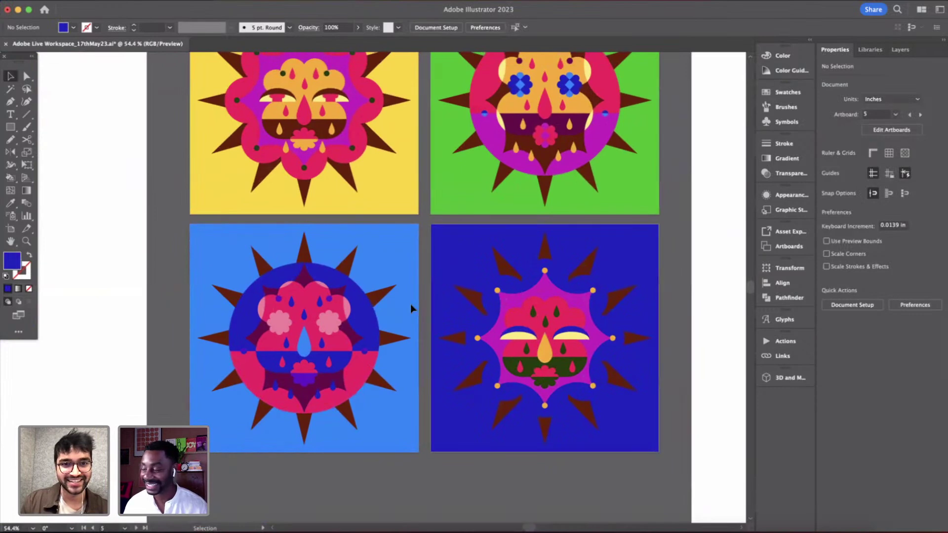
pyautogui.press('i')
pyautogui.click(374, 317)
pyautogui.click(370, 354)
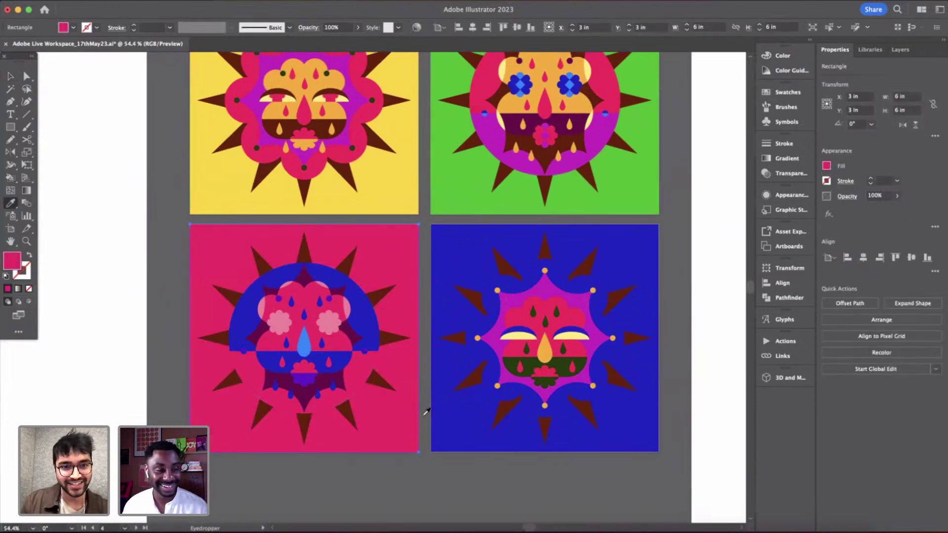
pyautogui.scroll(-3, 428, 410)
pyautogui.scroll(3, 428, 410)
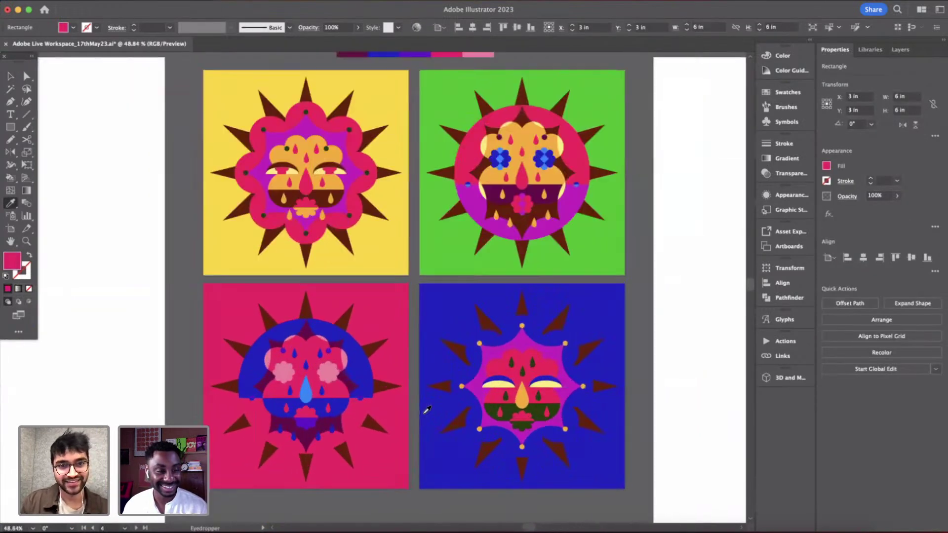
# - Try violet and crimson sampled from the scalloped crimson face as the yellow artboard's background colour
pyautogui.press('v')
pyautogui.click(388, 242)
pyautogui.press('i')
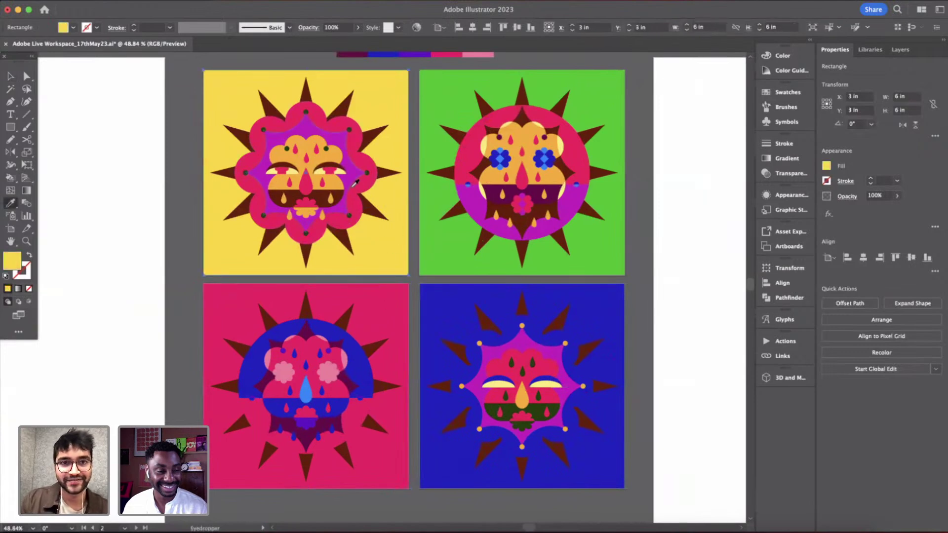
pyautogui.click(351, 180)
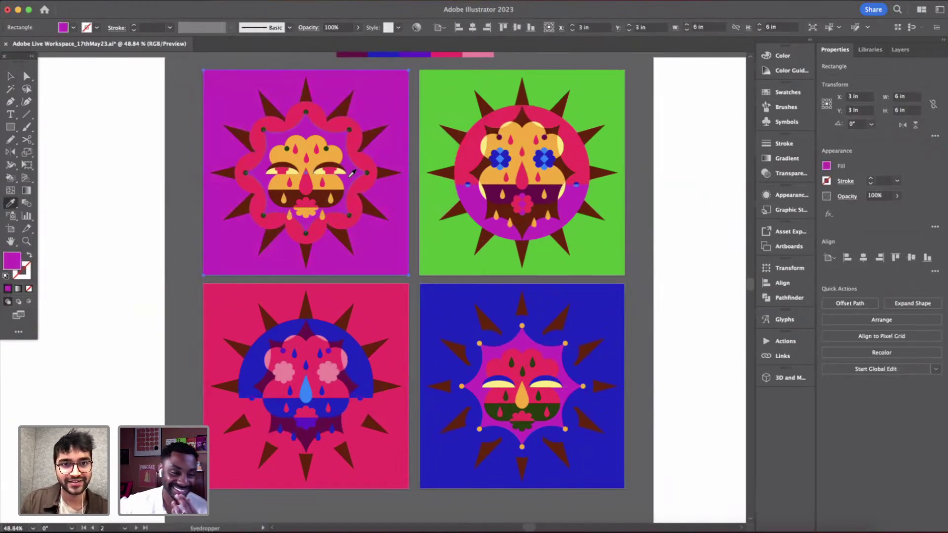
pyautogui.click(367, 184)
pyautogui.scroll(-3, 371, 239)
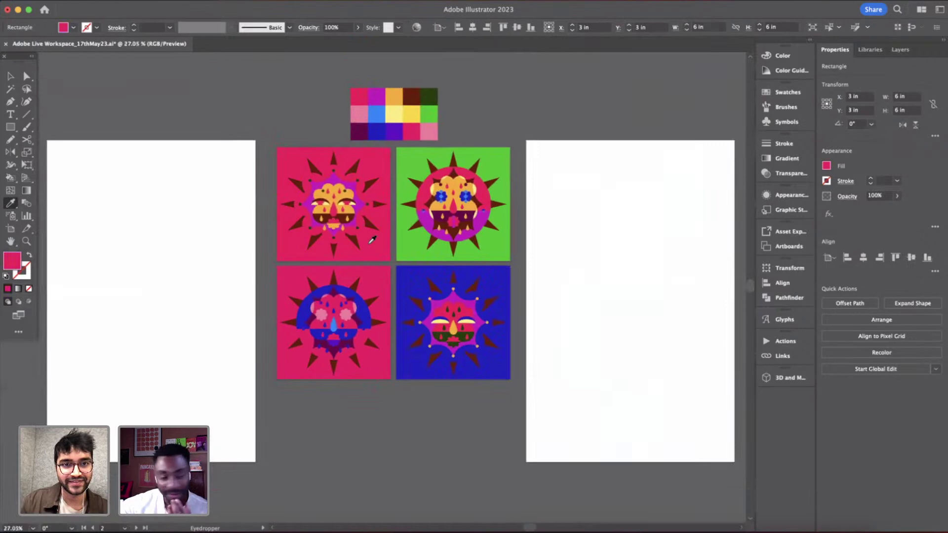
# - Undo the recent background recolours, including the scalloped blue face's dark blue, restoring the yellow and light blue squares
pyautogui.scroll(1, 372, 239)
pyautogui.press('super+z')
pyautogui.press('super+z')
pyautogui.press('super+z')
pyautogui.press('super+z')
pyautogui.press('super+z')
pyautogui.press('super+z')
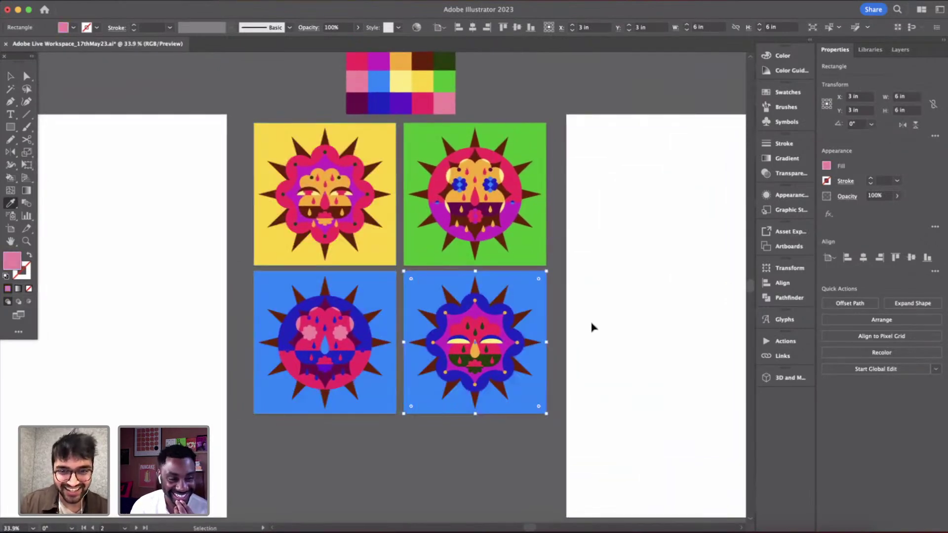
pyautogui.scroll(3, 595, 321)
pyautogui.scroll(-1, 595, 321)
pyautogui.hscroll(-1, 595, 321)
pyautogui.press('v')
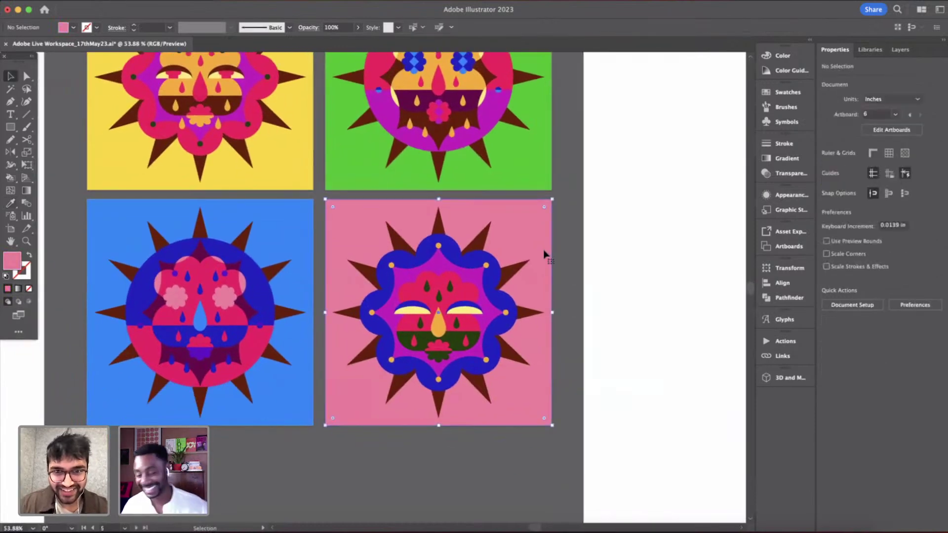
# - Try the palette's pale yellow and golden yellow as the scalloped blue face's background
pyautogui.scroll(-3, 546, 251)
pyautogui.press('i')
pyautogui.click(426, 130)
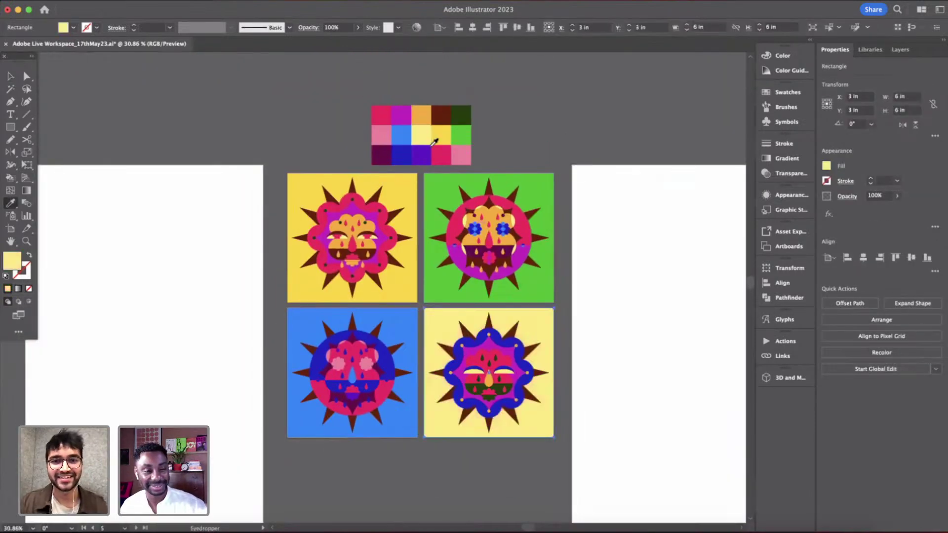
pyautogui.scroll(2, 501, 274)
pyautogui.press('v')
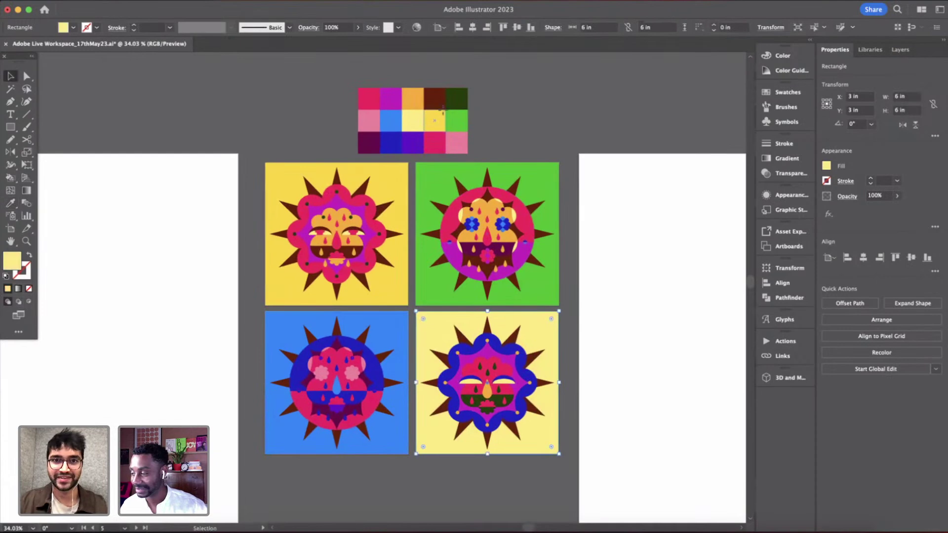
pyautogui.press('o')
pyautogui.click(439, 120)
pyautogui.press('super+z')
pyautogui.press('i')
pyautogui.click(435, 121)
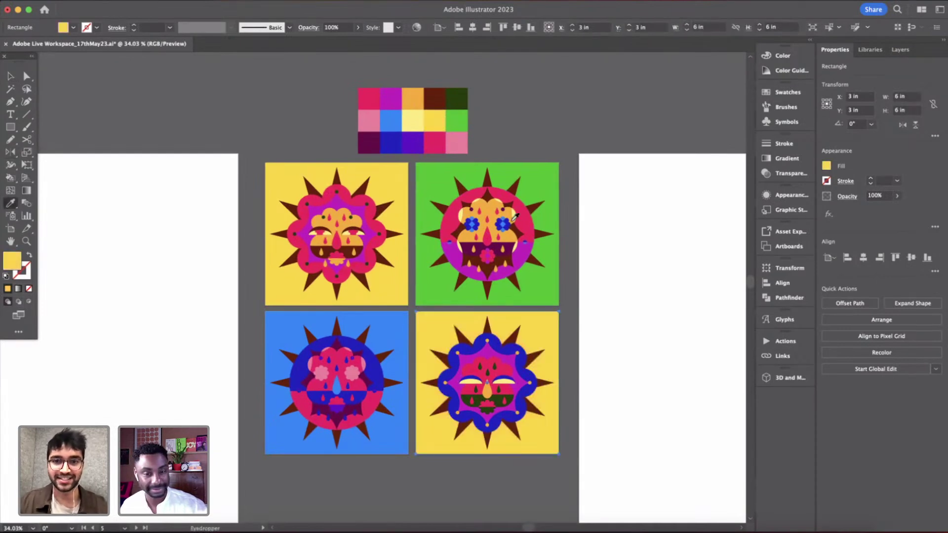
# - Recolour the scalloped blue face's background square with pink sampled from the palette's middle row, and deselect it
pyautogui.click(456, 124)
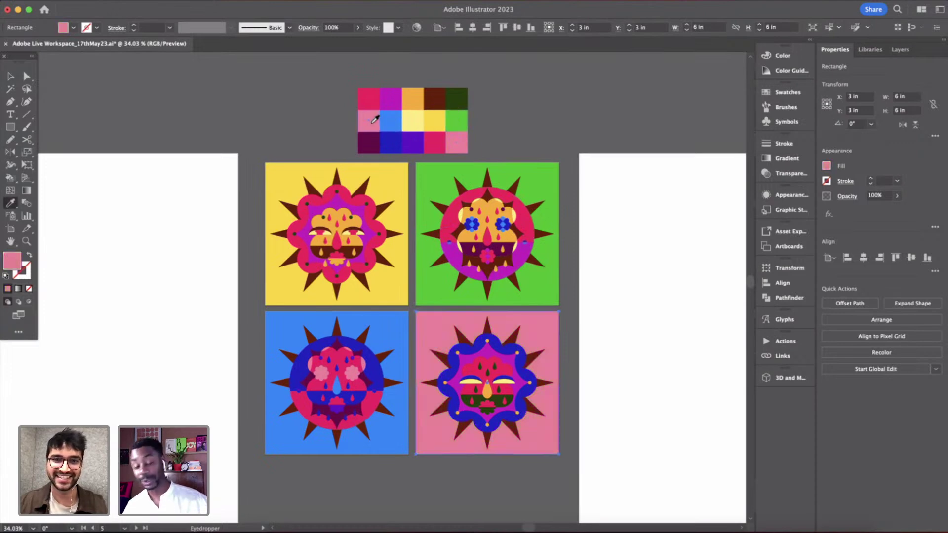
pyautogui.scroll(-3, 550, 267)
pyautogui.press('v')
pyautogui.click(630, 318)
# - Create an 11 by 17 in rectangle and centre it horizontally and vertically on the blank tall artboard beside the yellow square
pyautogui.scroll(-3, 553, 324)
pyautogui.hscroll(-4, 478, 326)
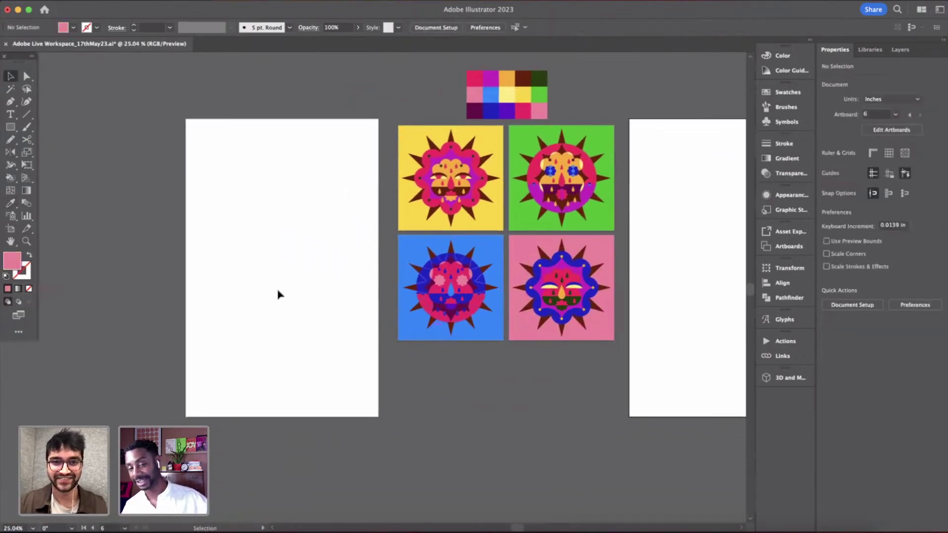
pyautogui.scroll(1, 345, 306)
pyautogui.press('m')
pyautogui.click(273, 281)
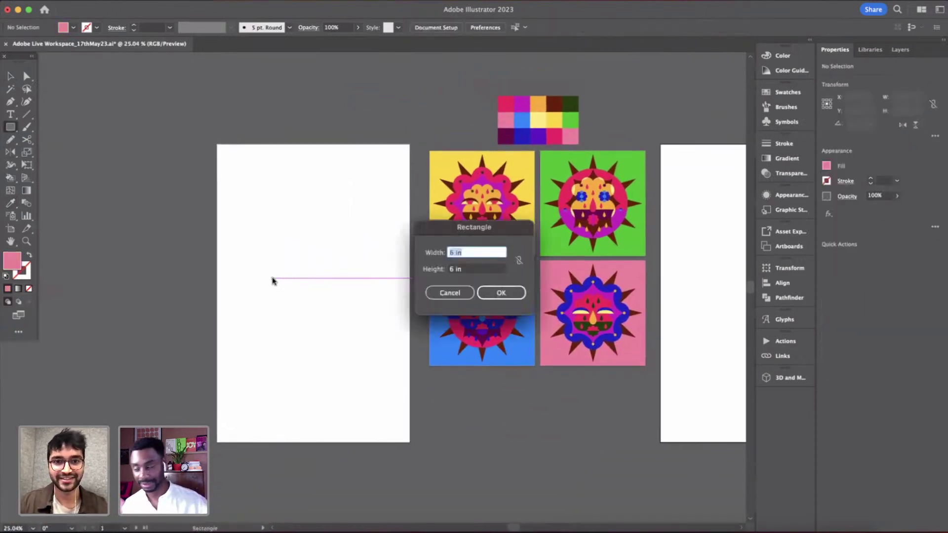
pyautogui.write('11')
pyautogui.press('Tab')
pyautogui.write('17')
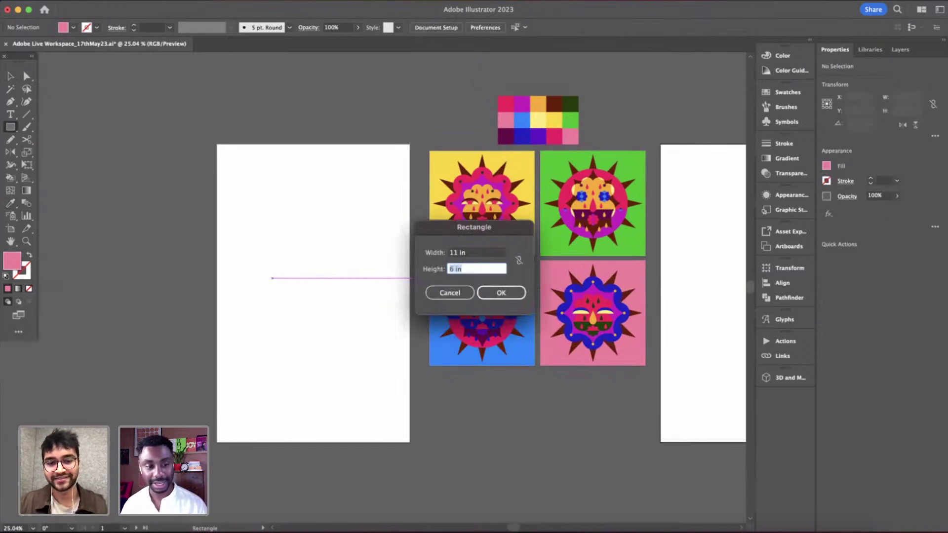
pyautogui.press('Return')
pyautogui.press('v')
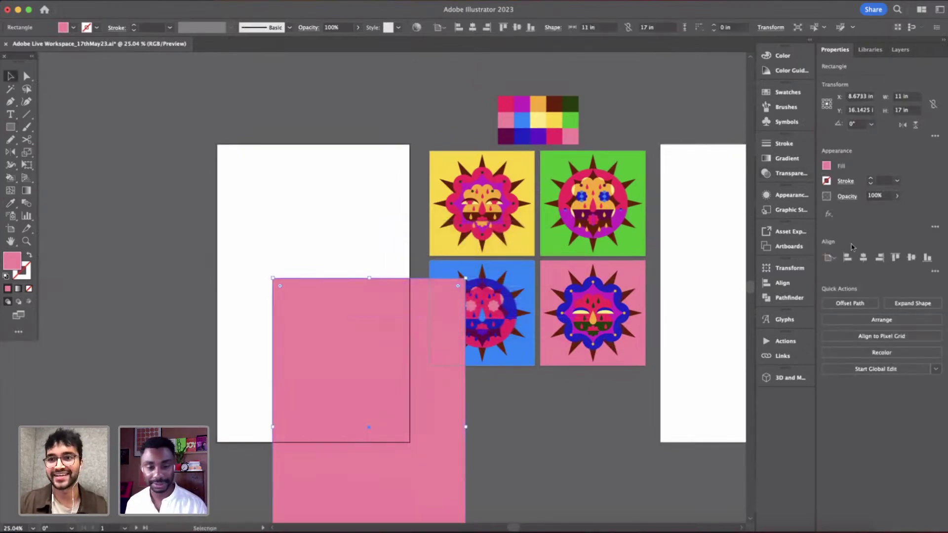
pyautogui.click(863, 258)
pyautogui.click(912, 258)
# - Recolour the 11 by 17 in rectangle with the dark green sampled from the palette, and deselect it
pyautogui.hscroll(3, 447, 225)
pyautogui.scroll(2, 447, 225)
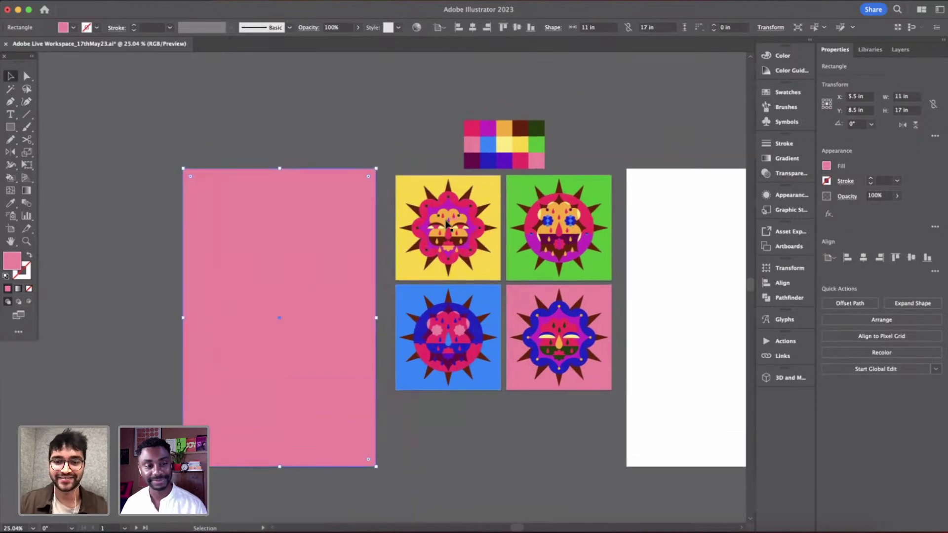
pyautogui.press('i')
pyautogui.click(535, 129)
pyautogui.press('v')
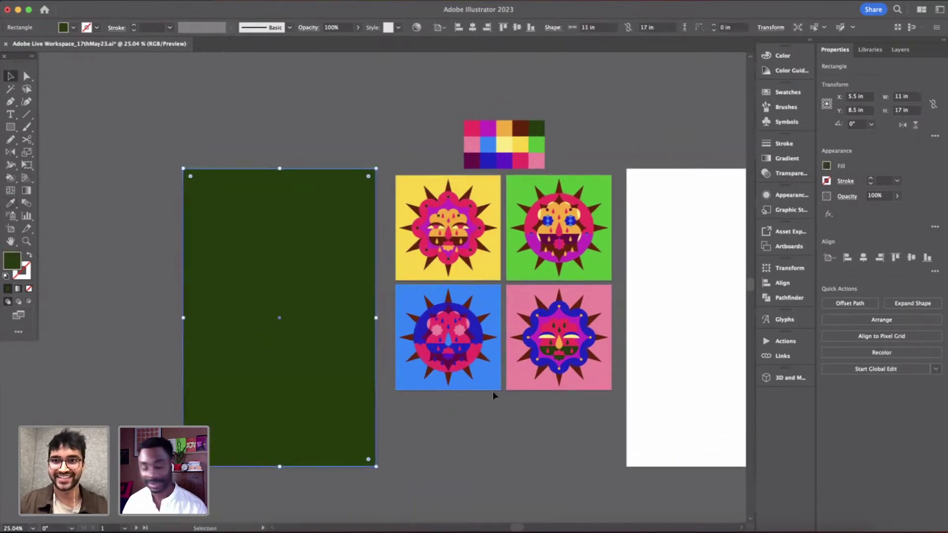
pyautogui.click(503, 464)
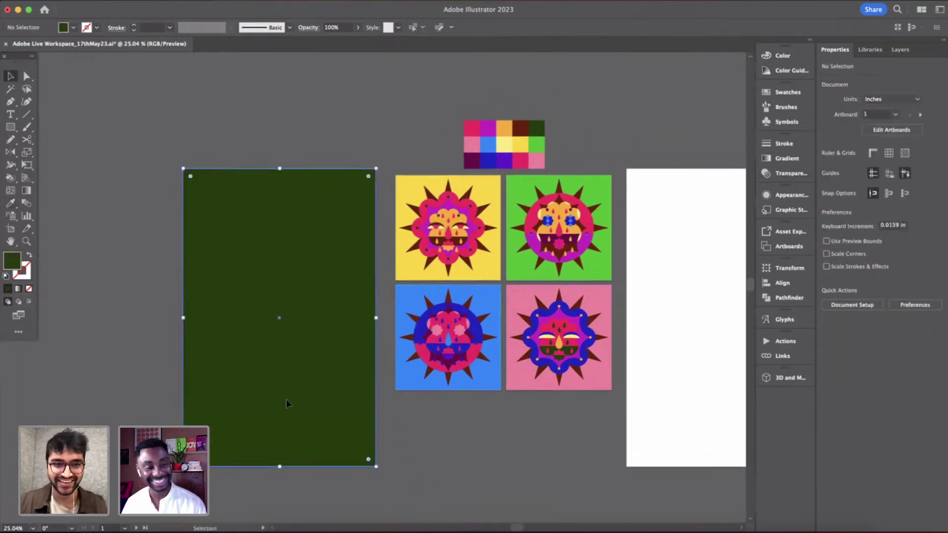
pyautogui.click(475, 480)
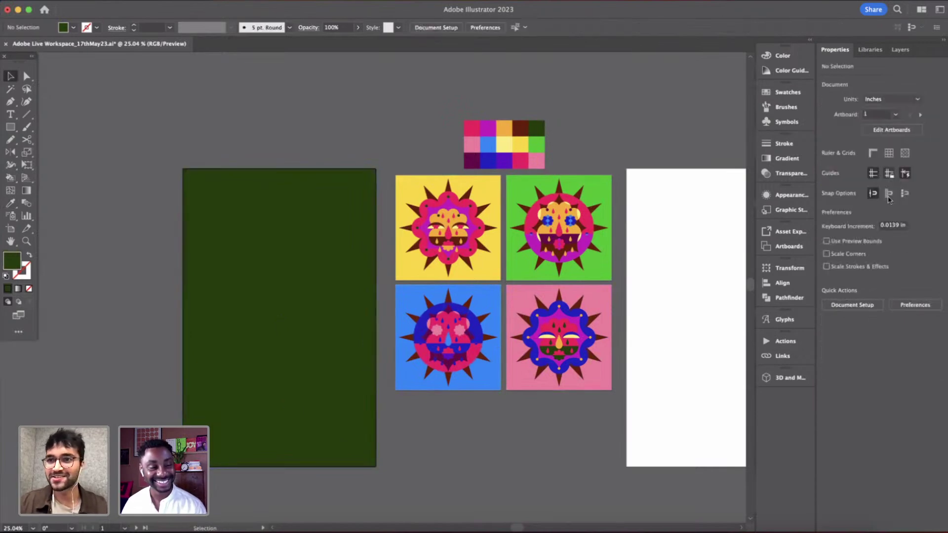
# - Add a new layer between Layer 1 and Layer 2 and move the dark green rectangle onto it in place
pyautogui.click(899, 51)
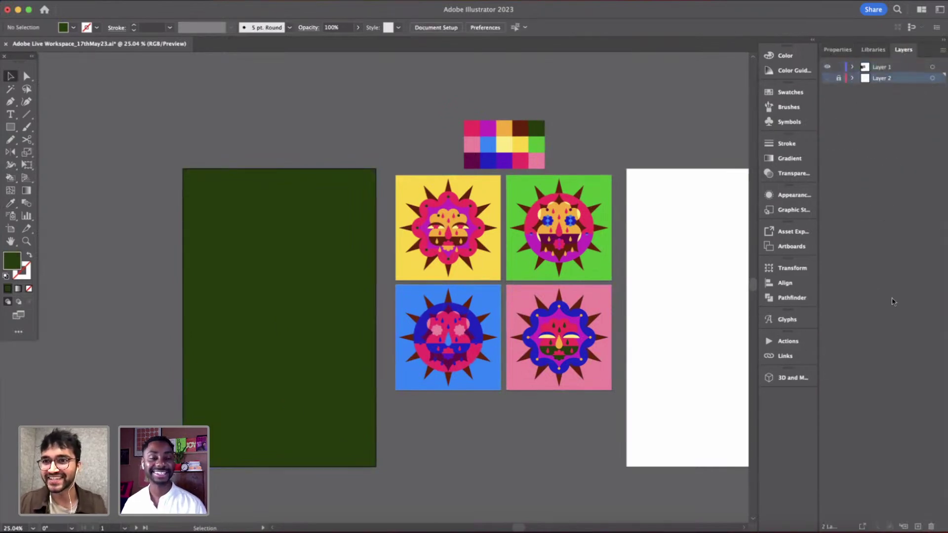
pyautogui.click(918, 527)
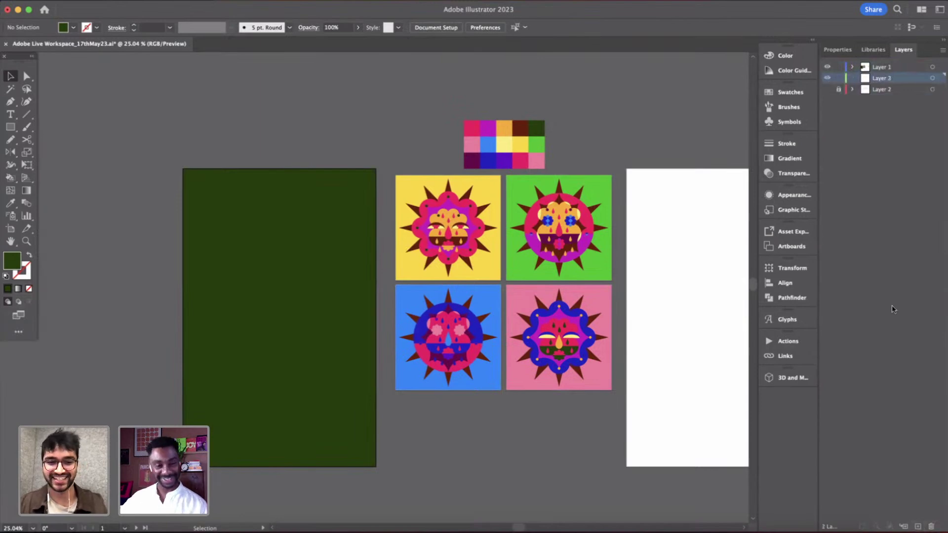
pyautogui.click(351, 284)
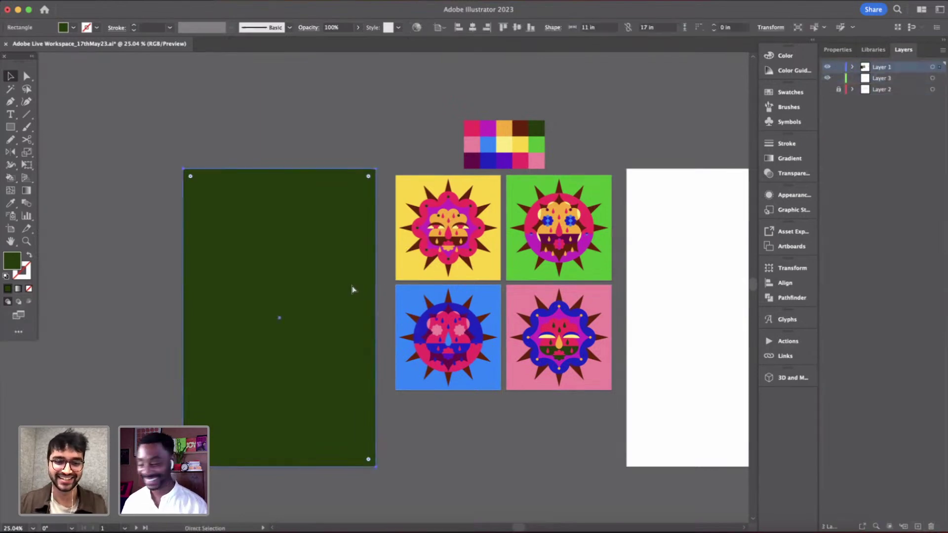
pyautogui.press('Delete')
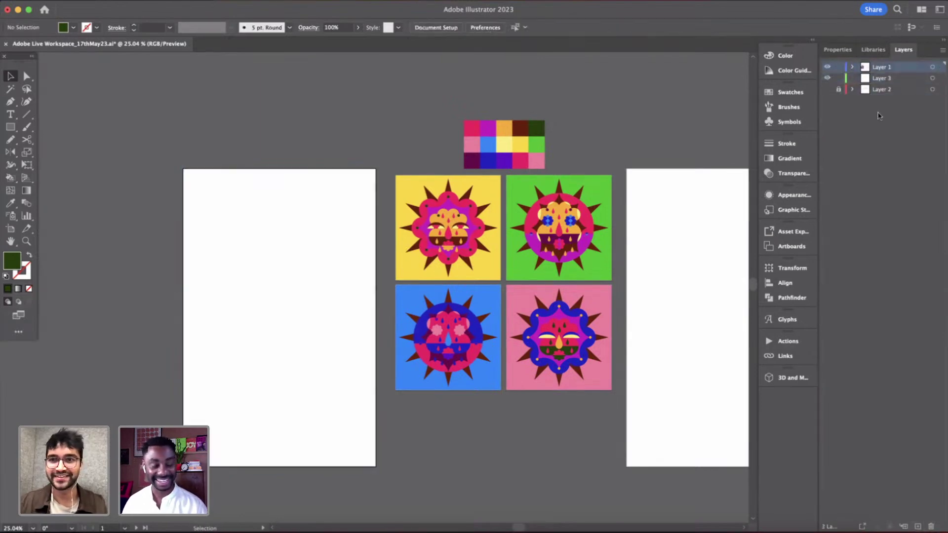
pyautogui.click(889, 80)
pyautogui.press('super+shift+v')
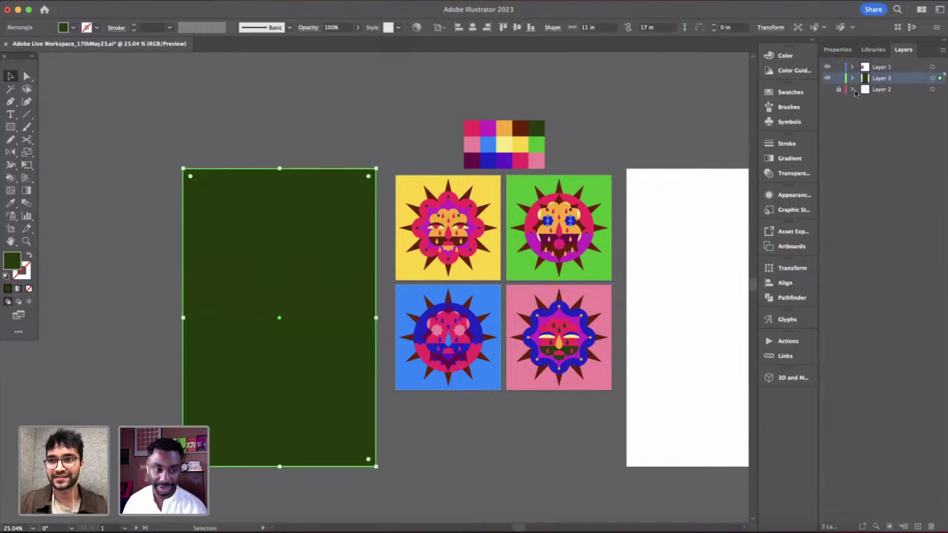
# - Lock the layer holding the dark green rectangle and rename Layer 2 as Sketch
pyautogui.click(838, 79)
pyautogui.doubleClick(881, 89)
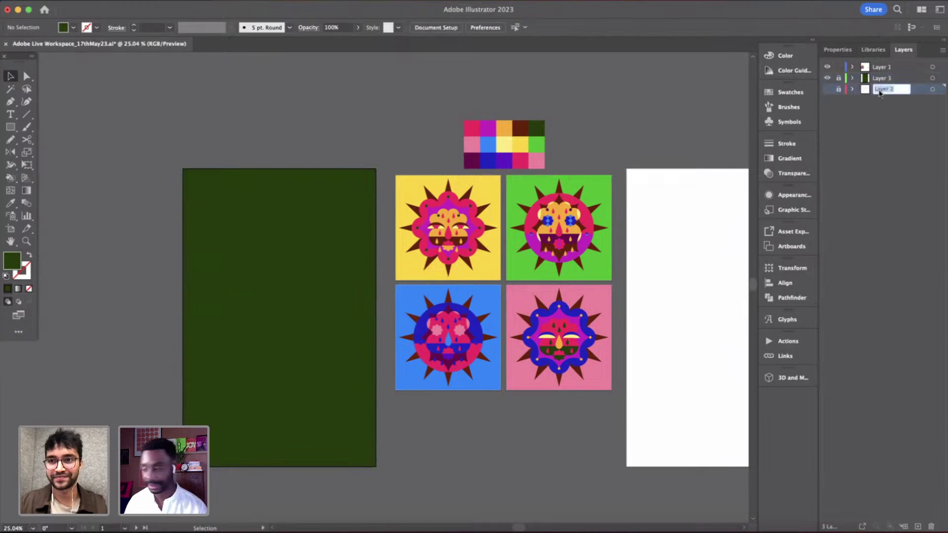
pyautogui.write('Sketch')
# - Rename Layer 3 as Background and Layer 1 as Art
pyautogui.doubleClick(882, 78)
pyautogui.write('Ba')
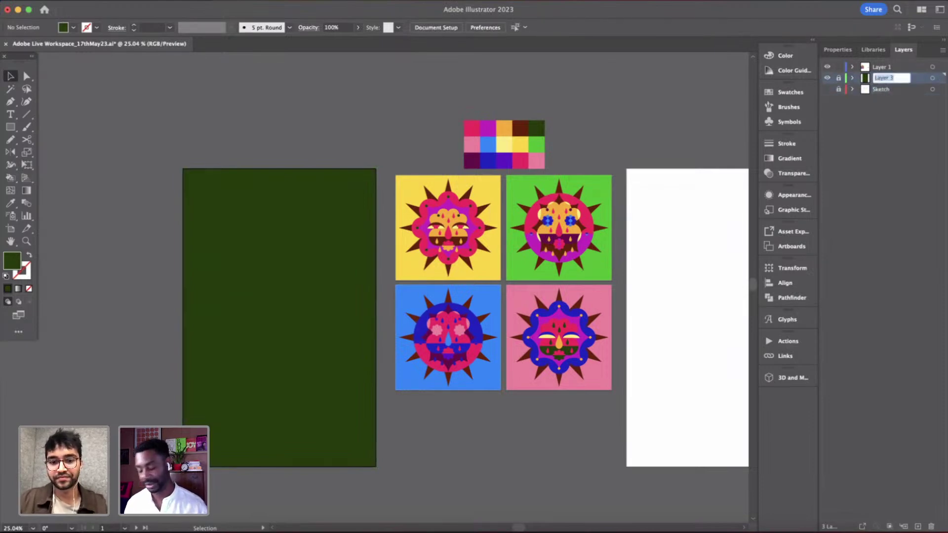
pyautogui.write('ckground')
pyautogui.press('Return')
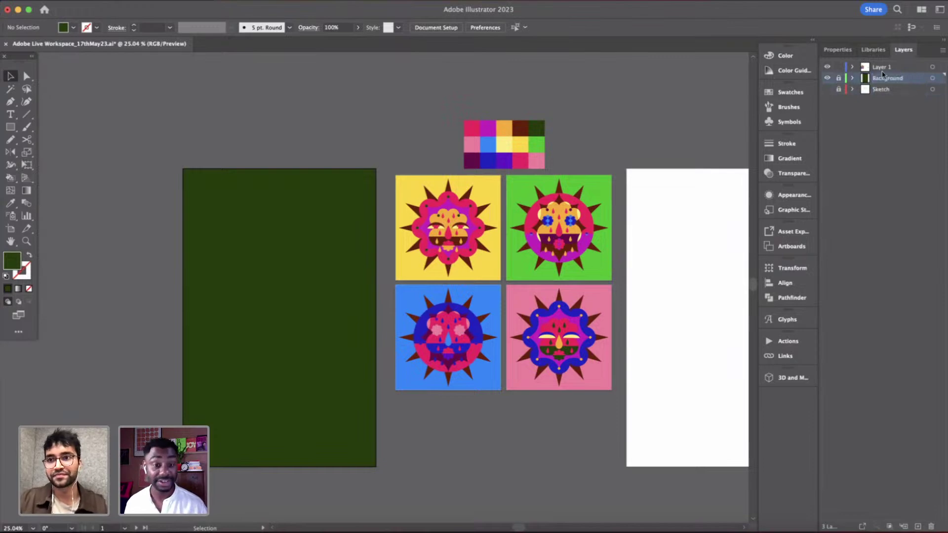
pyautogui.doubleClick(884, 67)
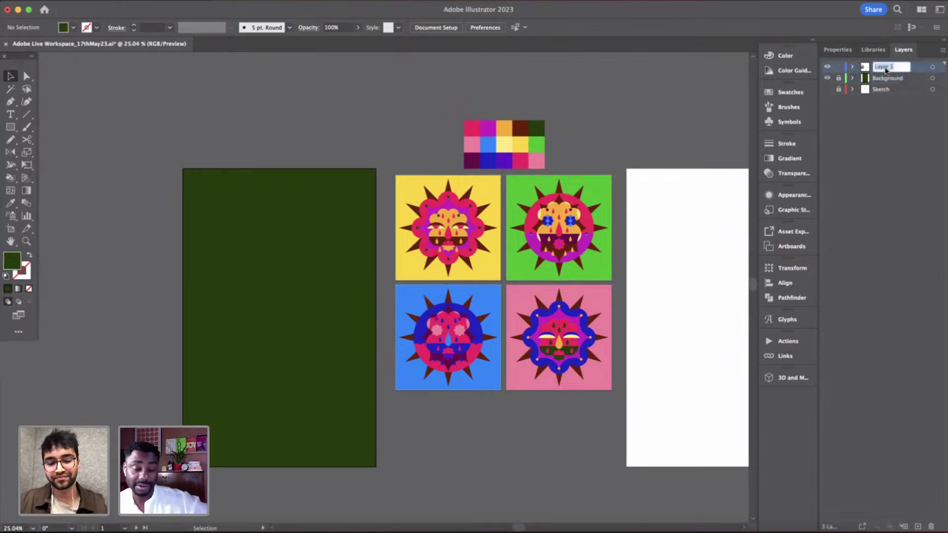
pyautogui.write('Art')
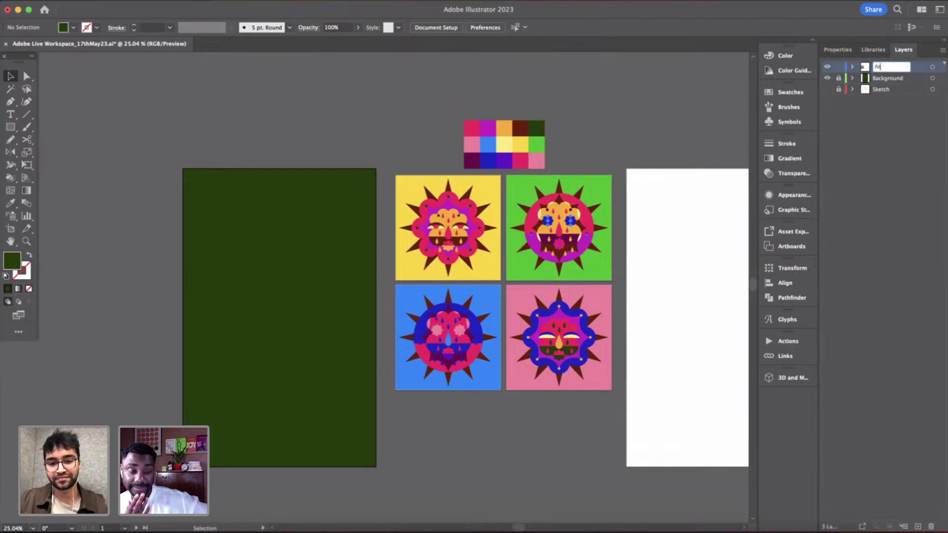
pyautogui.press('Return')
pyautogui.click(703, 247)
# - Examine the four coloured sun-face squares up close and beside the dark green tall artboard
pyautogui.hscroll(2, 662, 171)
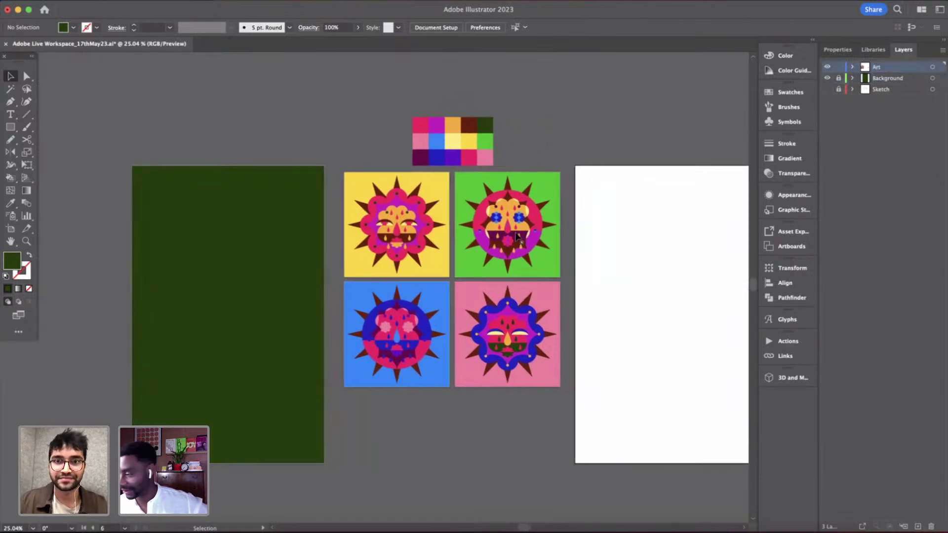
pyautogui.scroll(2, 516, 236)
pyautogui.scroll(-3, 516, 236)
pyautogui.scroll(4, 517, 237)
pyautogui.hscroll(-2, 516, 236)
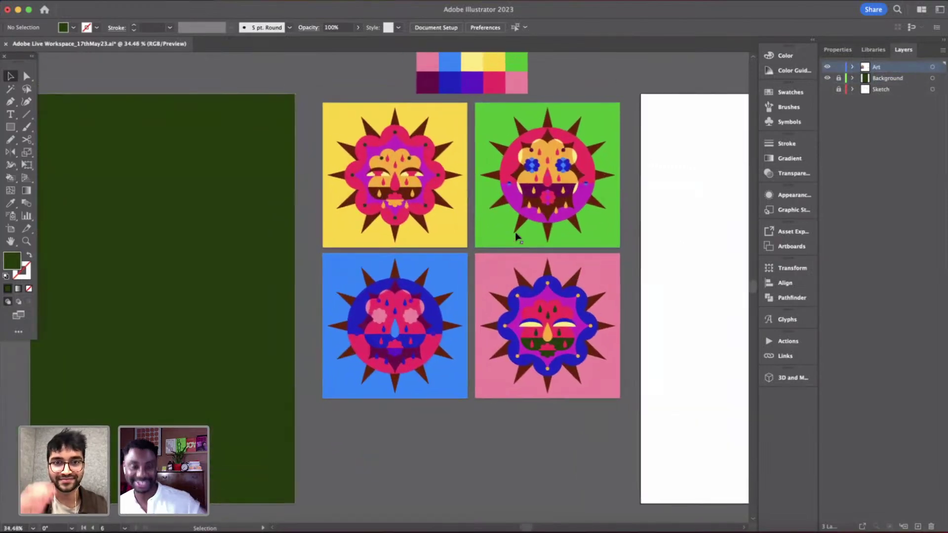
pyautogui.scroll(-2, 511, 235)
pyautogui.hscroll(2, 511, 235)
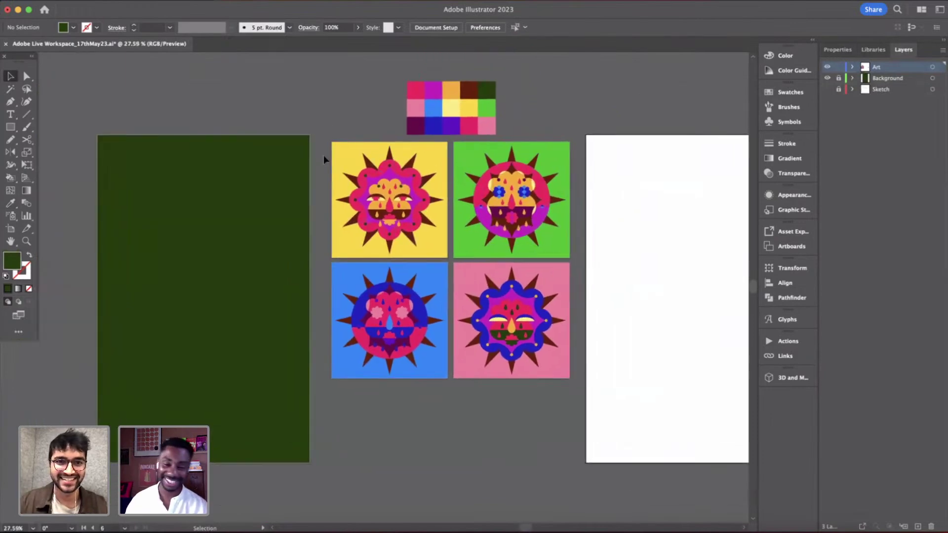
pyautogui.scroll(-1, 586, 393)
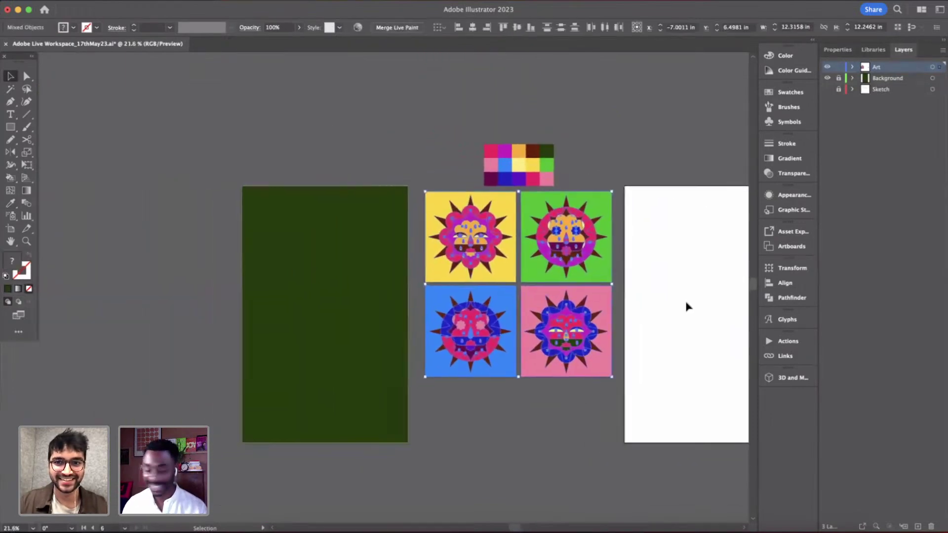
# - Examine the sun-face squares up close, comparing their colours with the palette grid above them
pyautogui.scroll(3, 573, 223)
pyautogui.scroll(2, 694, 214)
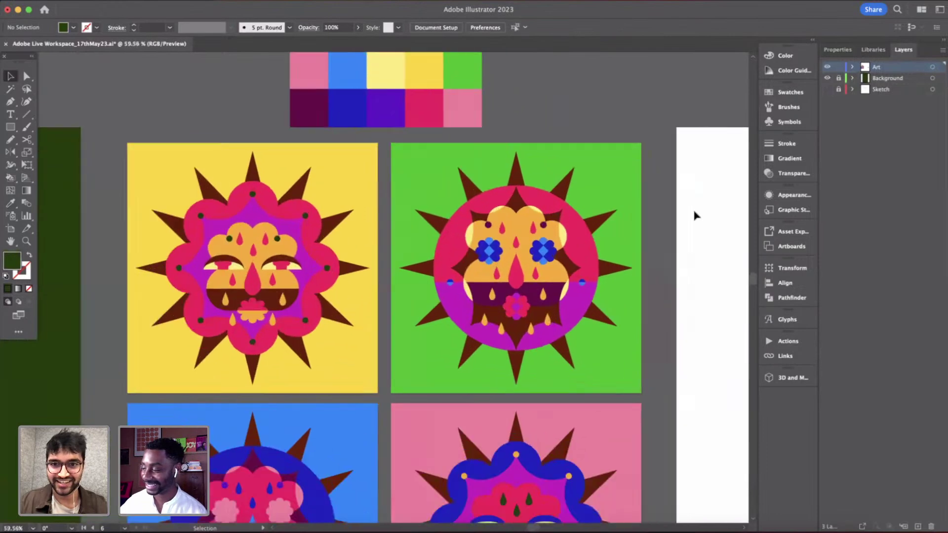
pyautogui.scroll(2, 656, 215)
pyautogui.press('i')
pyautogui.scroll(-3, 521, 209)
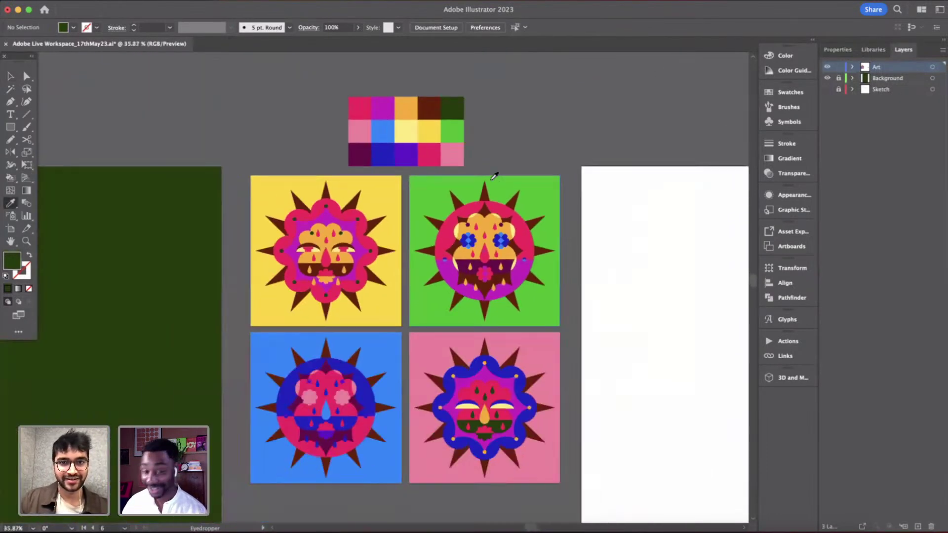
pyautogui.scroll(-2, 493, 175)
pyautogui.press('v')
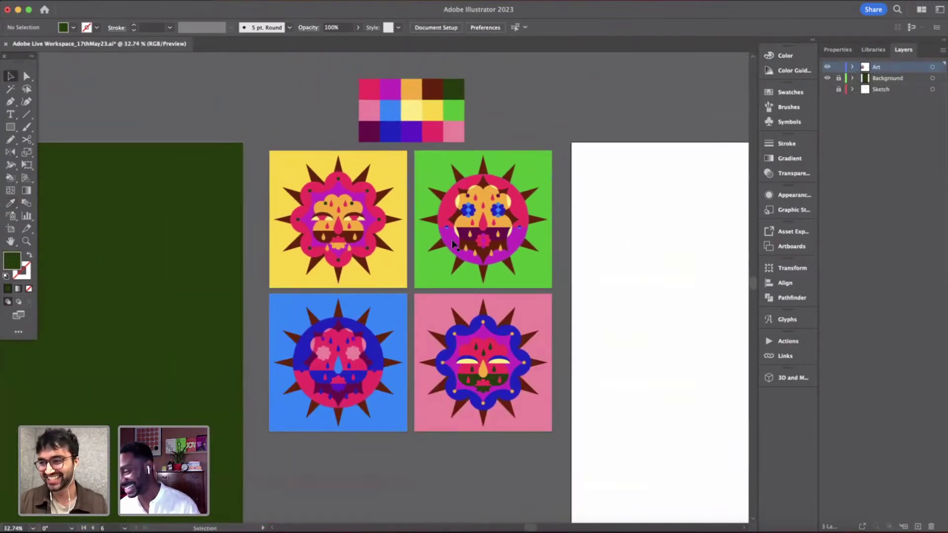
pyautogui.scroll(-2, 453, 244)
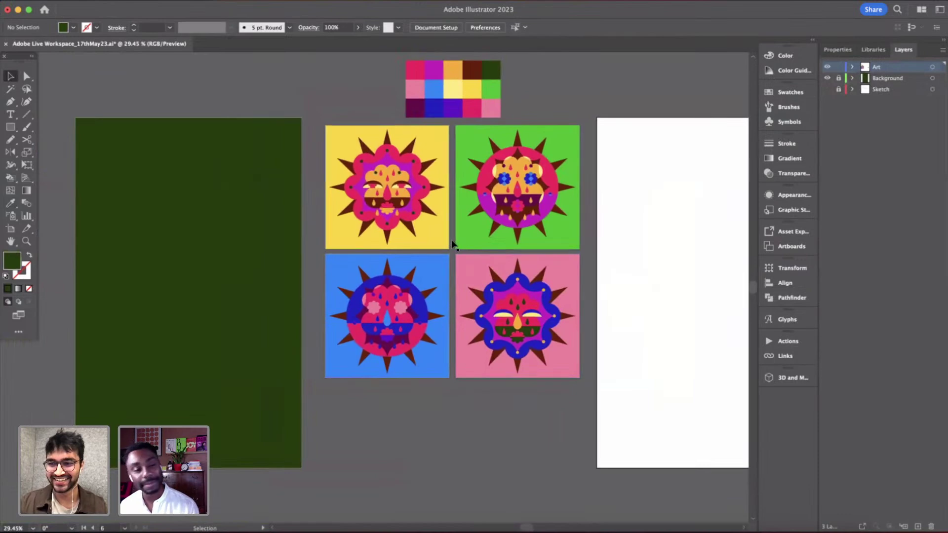
pyautogui.moveTo(538, 380); pyautogui.dragTo(579, 421)
pyautogui.click(658, 263)
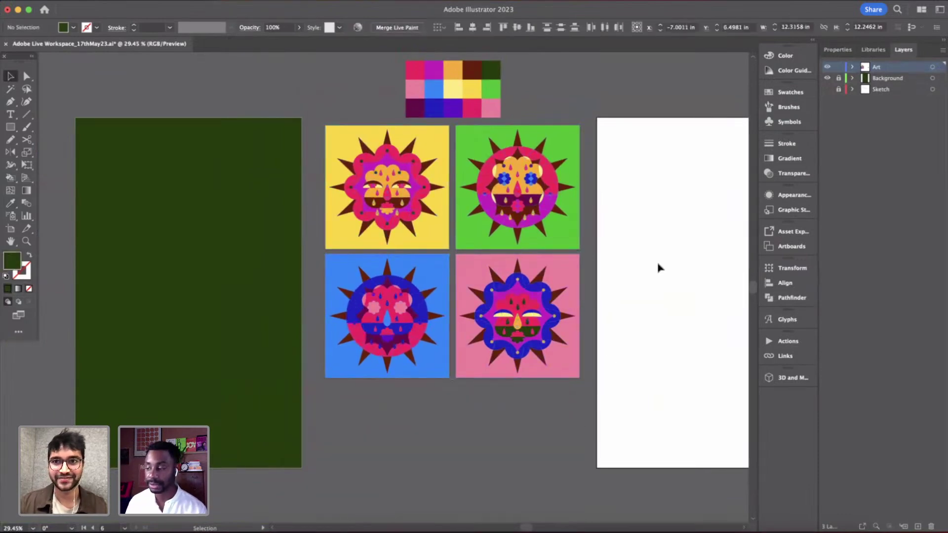
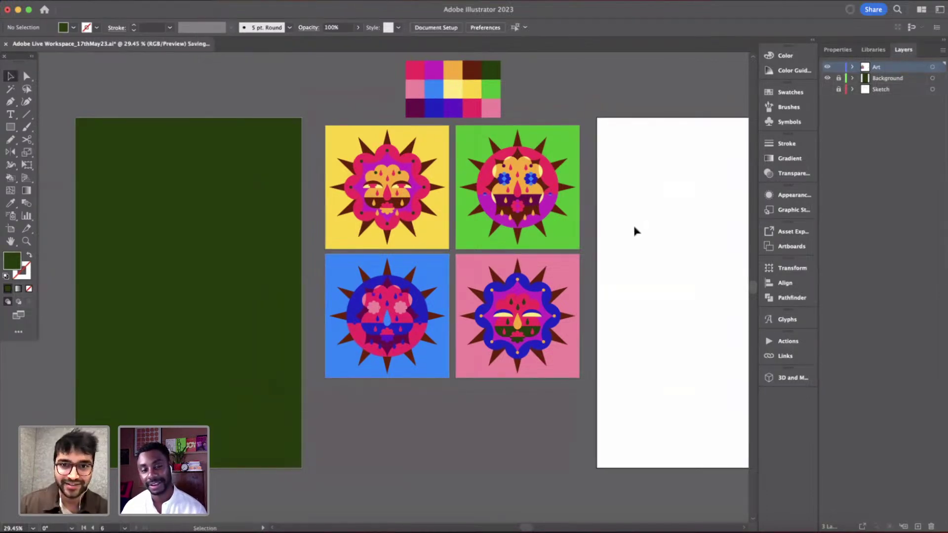
# - Review the set of four sun faces against the dark green and white artboards, checking the green and yellow squares individually
pyautogui.scroll(-2, 349, 258)
pyautogui.hscroll(-3, 348, 258)
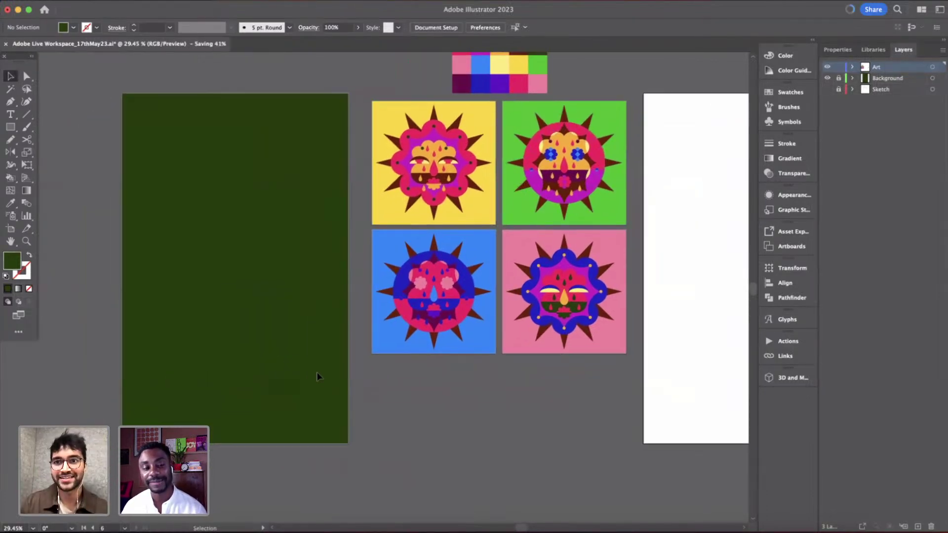
pyautogui.hscroll(2, 578, 279)
pyautogui.scroll(1, 578, 280)
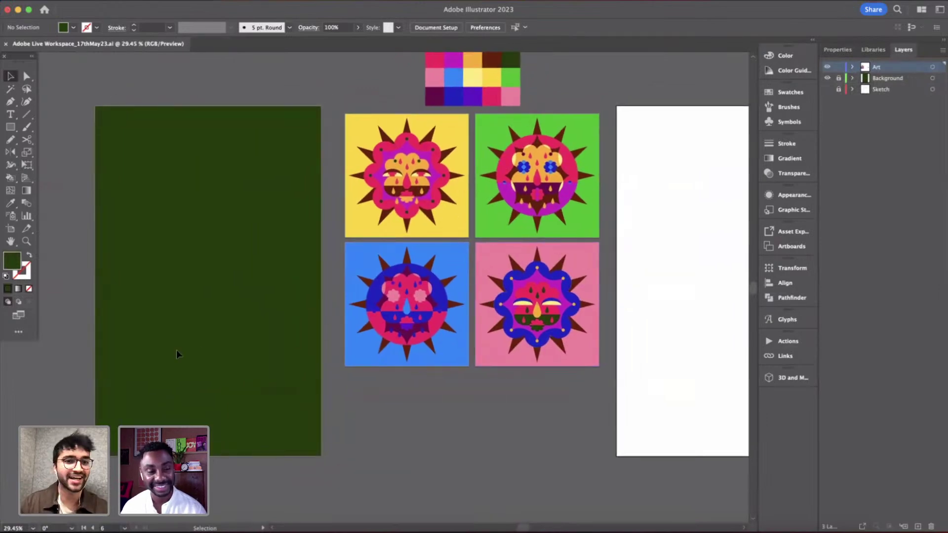
pyautogui.click(132, 381)
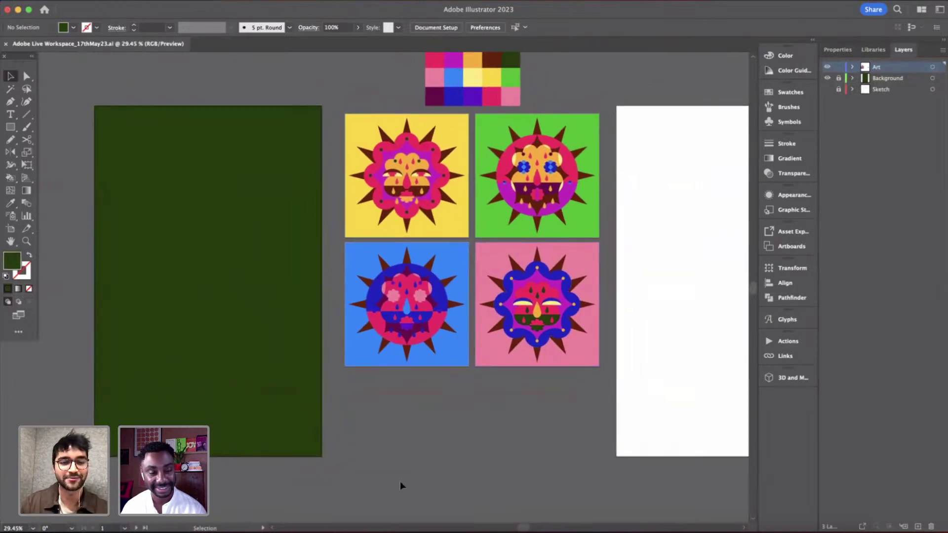
pyautogui.click(548, 207)
pyautogui.scroll(3, 543, 178)
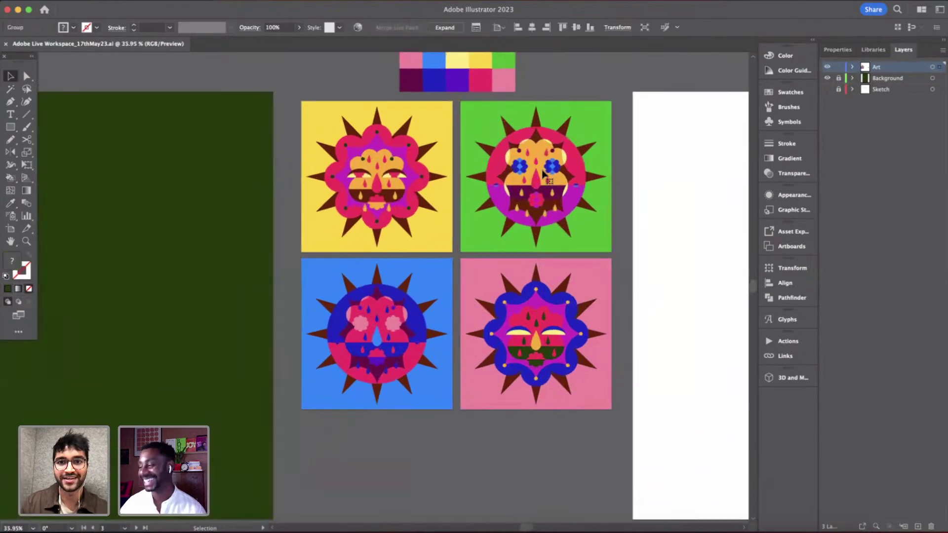
pyautogui.hscroll(1, 663, 162)
pyautogui.scroll(1, 662, 162)
pyautogui.scroll(-3, 663, 162)
pyautogui.click(663, 162)
pyautogui.scroll(-2, 662, 162)
pyautogui.scroll(1, 663, 162)
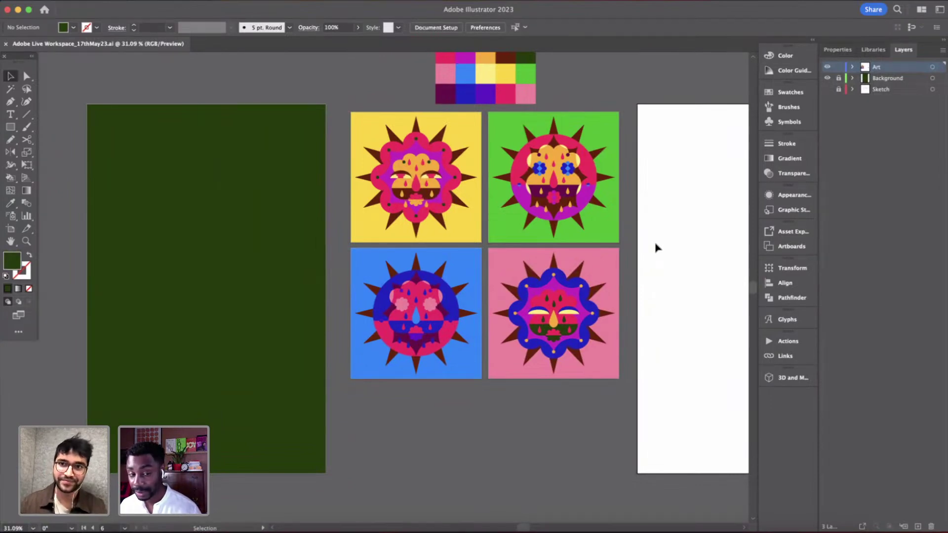
pyautogui.click(403, 180)
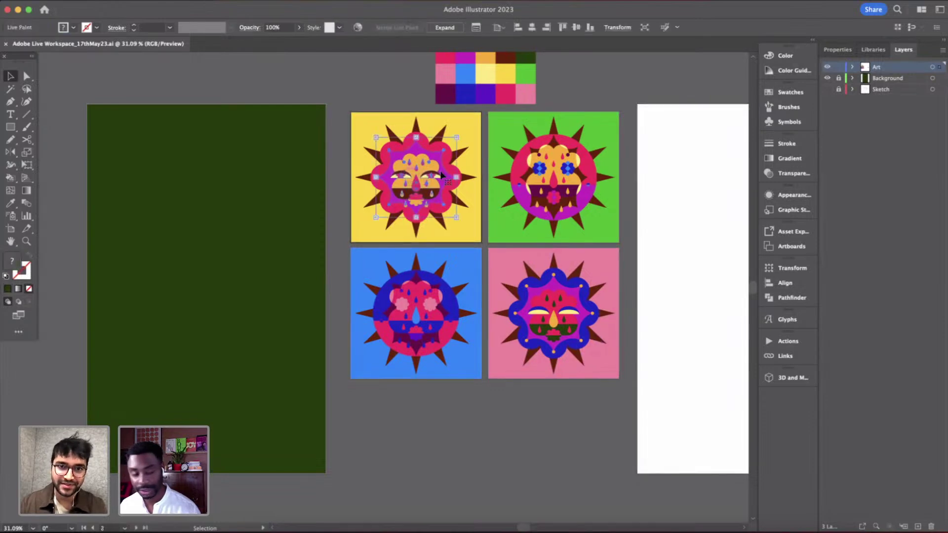
pyautogui.click(698, 212)
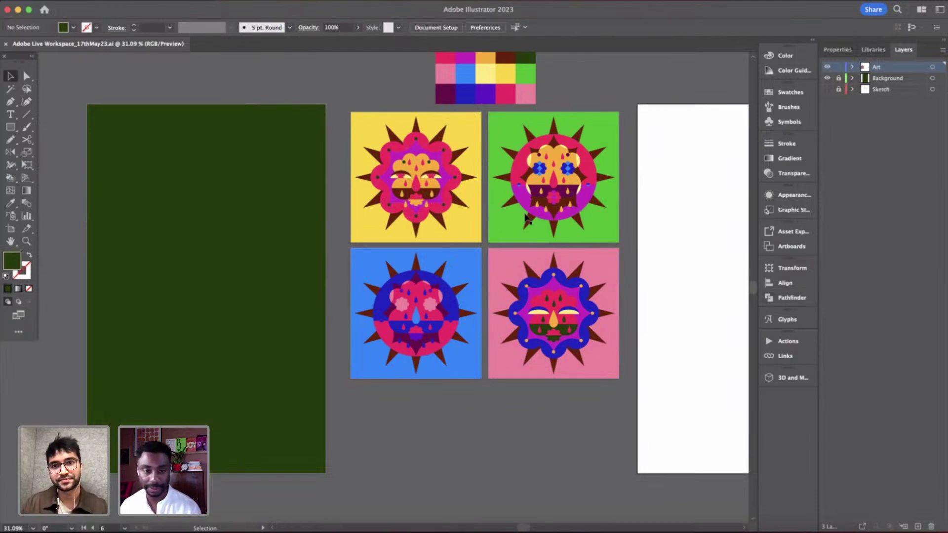
# - Add the text MAGNOLIA beneath the blue square and scale it up to about 50.72 pt
pyautogui.scroll(2, 528, 219)
pyautogui.scroll(-4, 477, 328)
pyautogui.press('t')
pyautogui.click(433, 380)
pyautogui.press('BackSpace')
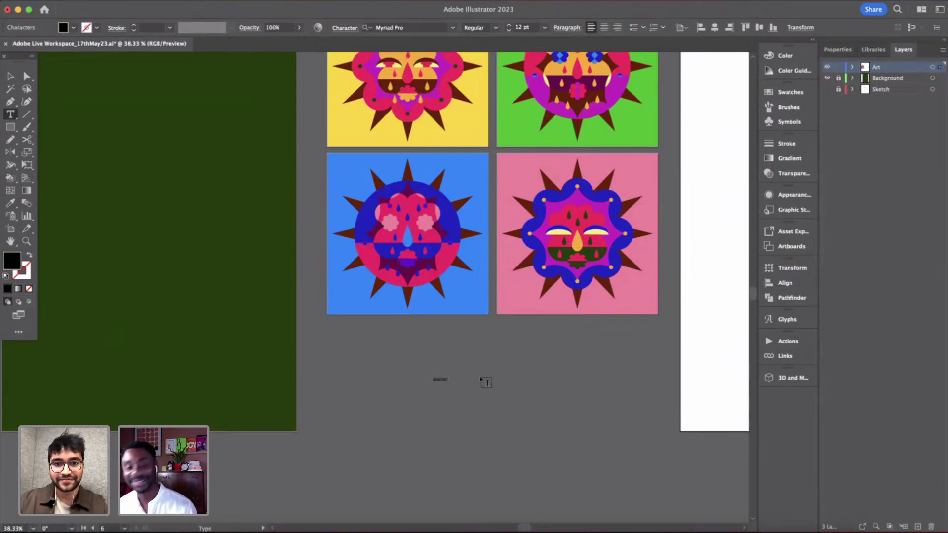
pyautogui.press('Escape')
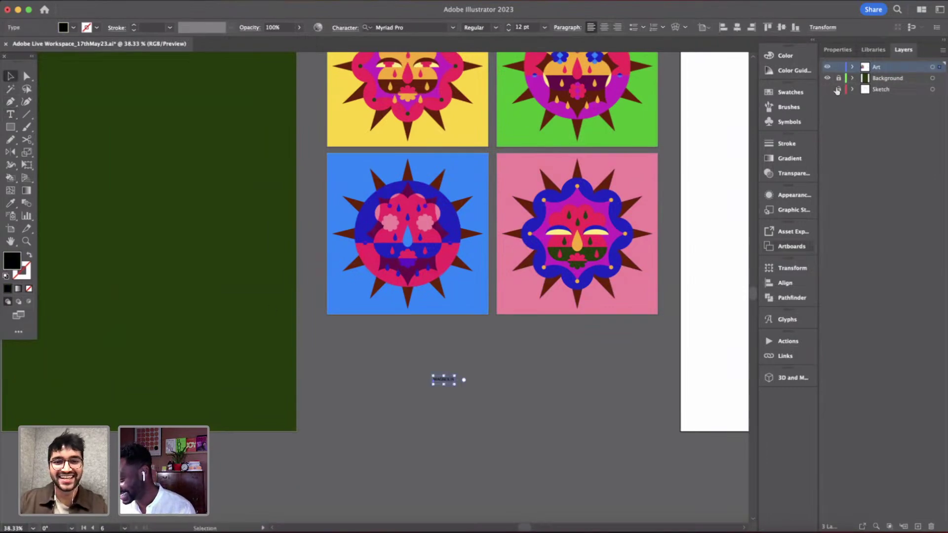
pyautogui.moveTo(457, 389); pyautogui.dragTo(399, 352)
# - Set the MAGNOLIA text in PP Editorial New Ultralight
pyautogui.click(838, 49)
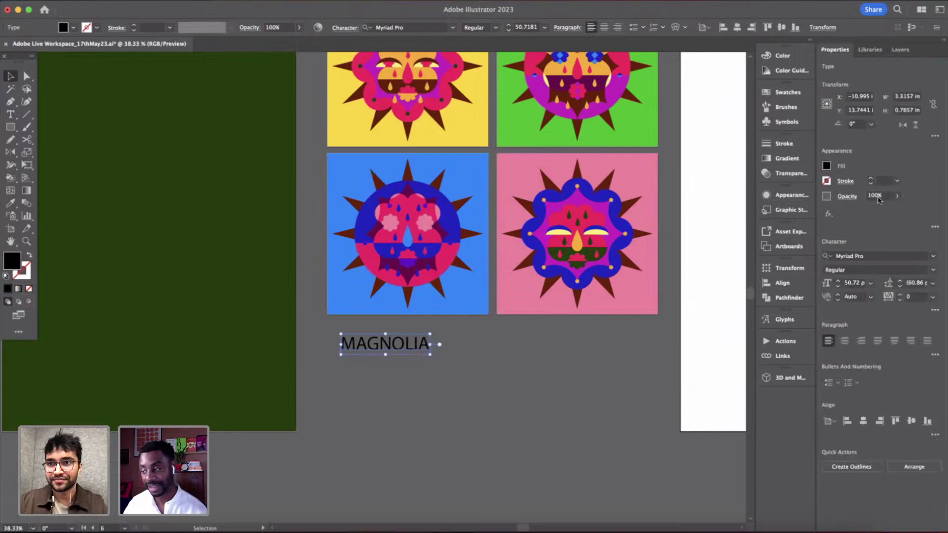
pyautogui.click(932, 258)
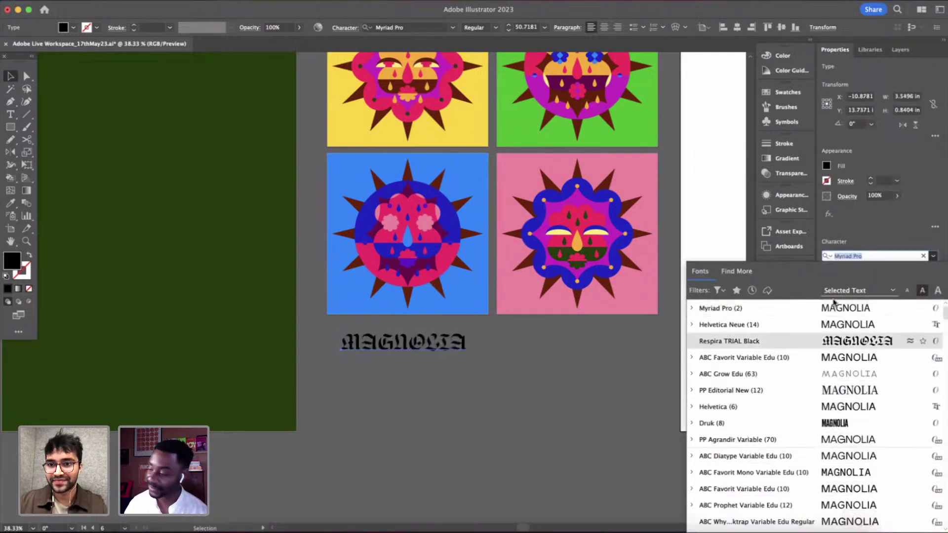
pyautogui.click(802, 396)
pyautogui.click(465, 393)
# - Duplicate the MAGNOLIA text directly below itself and replace the copy's wording with CARNATION
pyautogui.scroll(4, 388, 292)
pyautogui.scroll(-2, 388, 295)
pyautogui.click(412, 333)
pyautogui.click(427, 398)
pyautogui.moveTo(451, 324); pyautogui.dragTo(462, 378)
pyautogui.doubleClick(434, 378)
pyautogui.write('CARNATION')
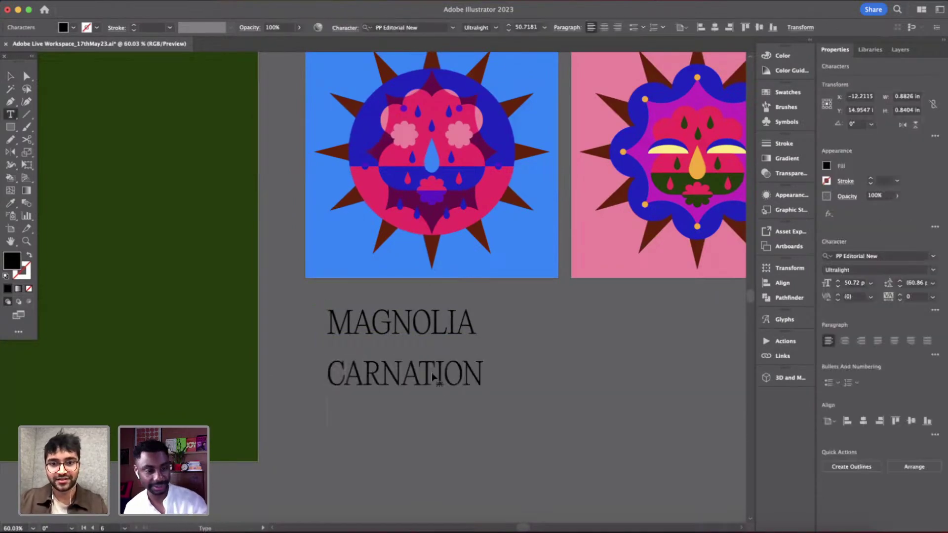
# - Add TARNATION as a second line under CARNATION in the same text object
pyautogui.press('Escape')
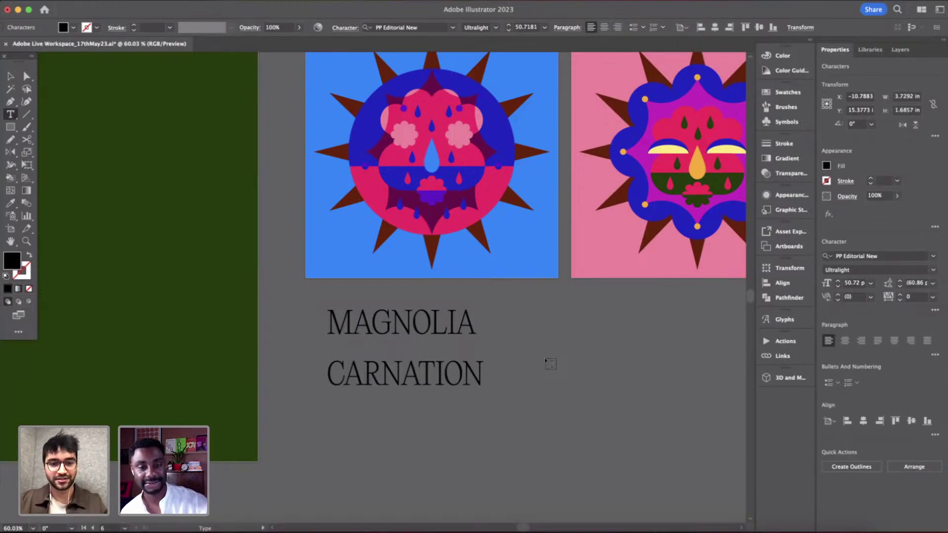
pyautogui.write('TARNA')
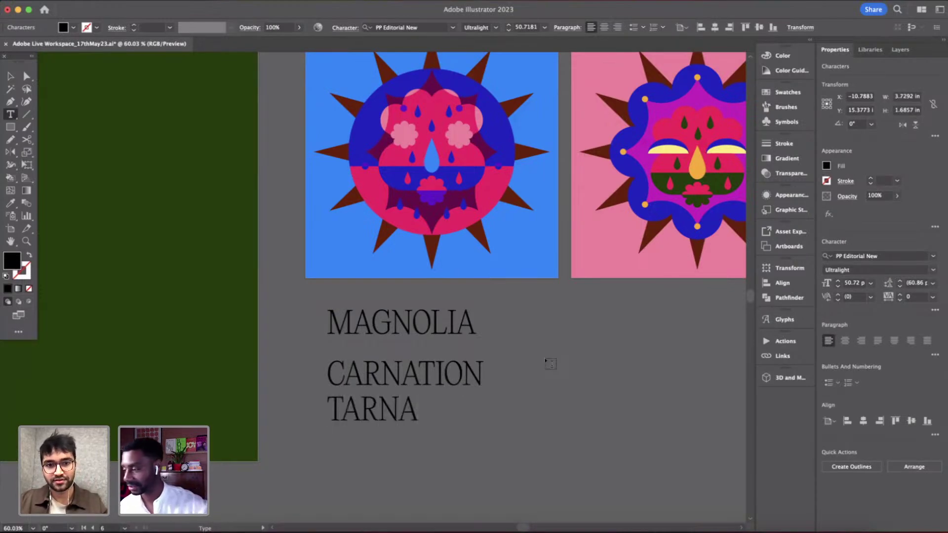
pyautogui.write('TION')
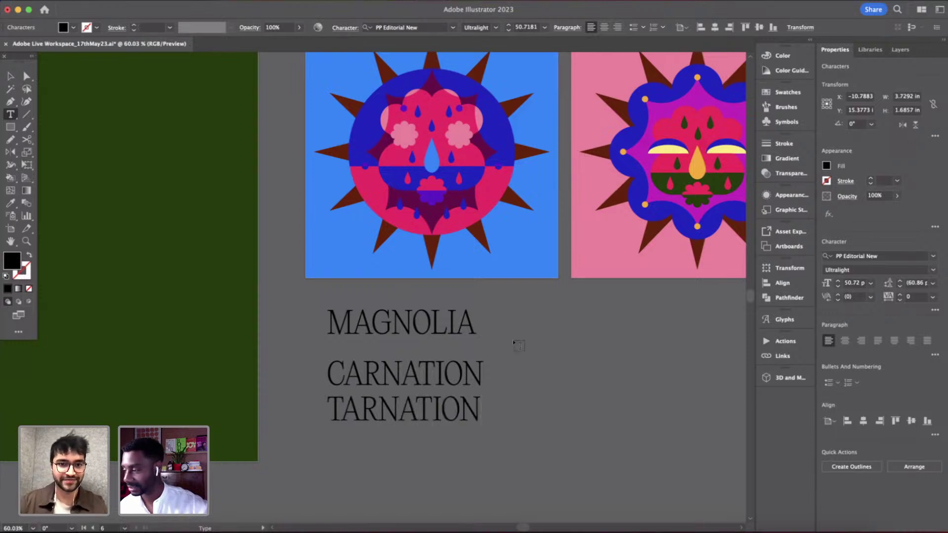
pyautogui.click(10, 89)
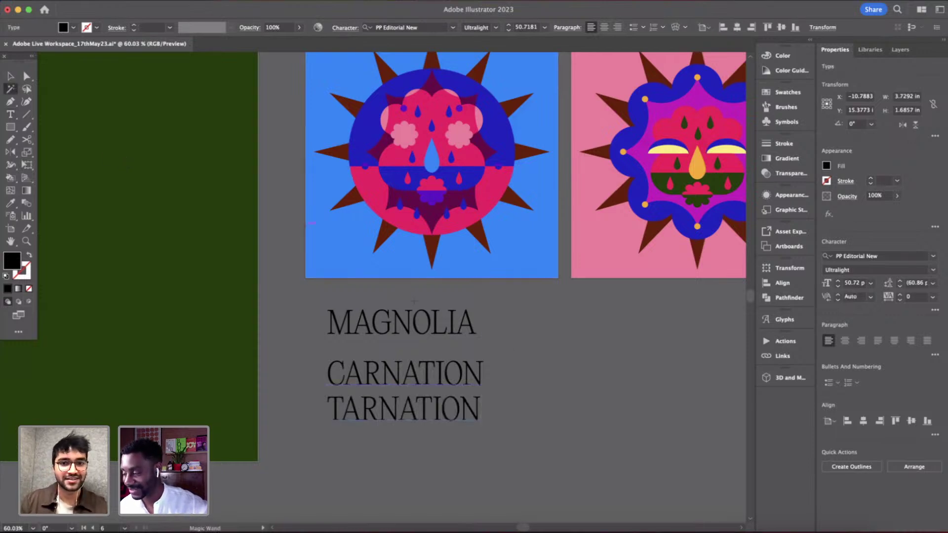
# - Tighten the leading of the CARNATION TARNATION text to 47 pt
pyautogui.click(900, 285)
pyautogui.click(901, 285)
pyautogui.click(901, 285)
pyautogui.click(900, 285)
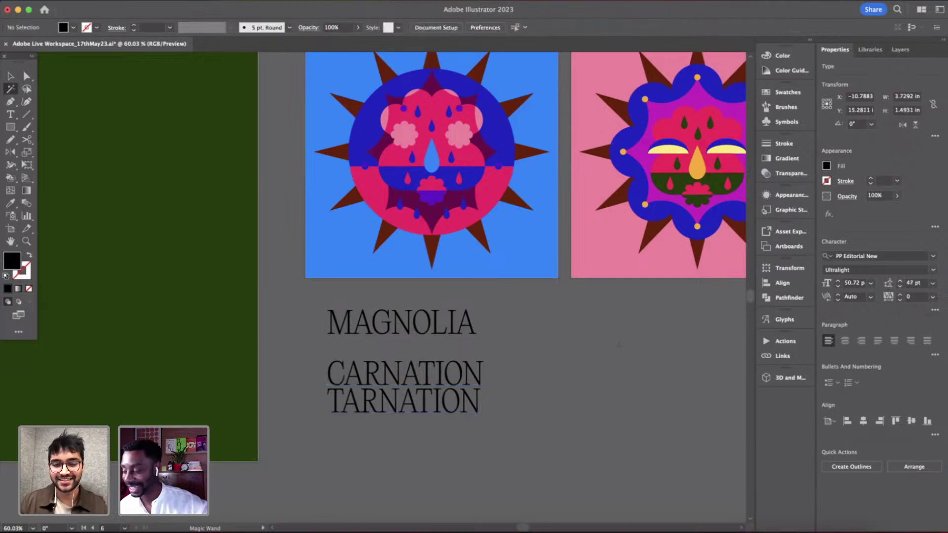
pyautogui.click(618, 344)
# - Examine the MAGNOLIA and CARNATION TARNATION texts up close and together with the sun-face squares
pyautogui.scroll(-3, 619, 344)
pyautogui.press('v')
pyautogui.scroll(-3, 587, 366)
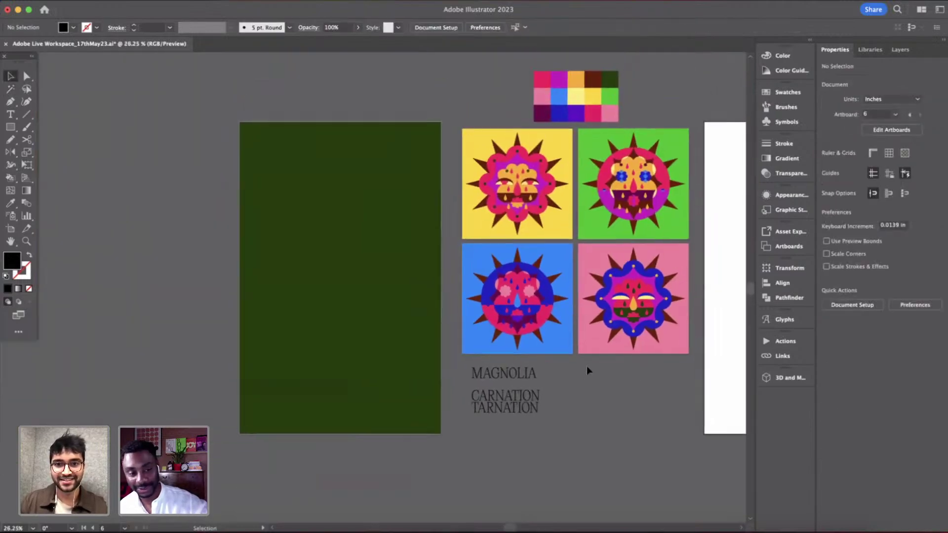
pyautogui.scroll(-1, 586, 366)
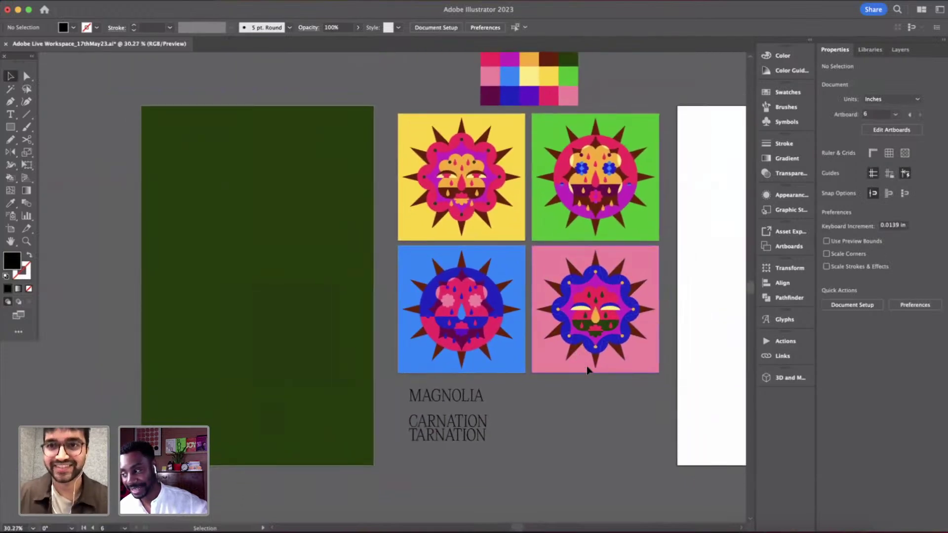
pyautogui.scroll(9, 500, 422)
pyautogui.click(411, 365)
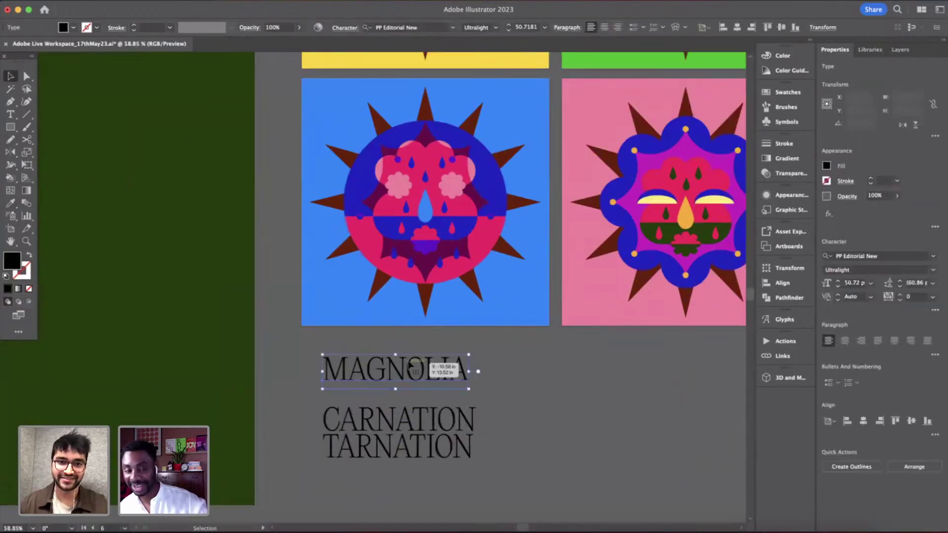
pyautogui.scroll(-2, 513, 384)
pyautogui.scroll(3, 512, 385)
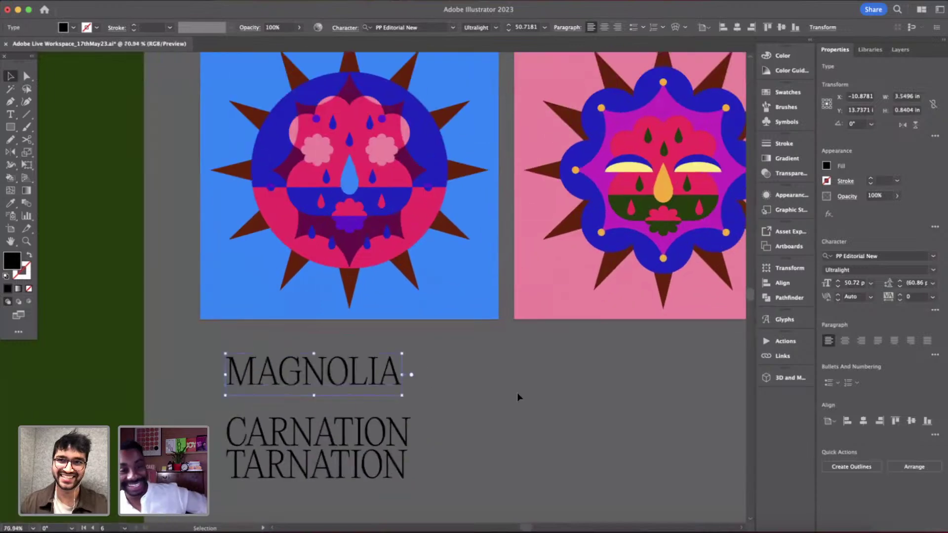
pyautogui.click(517, 394)
pyautogui.scroll(-4, 518, 394)
pyautogui.scroll(3, 517, 393)
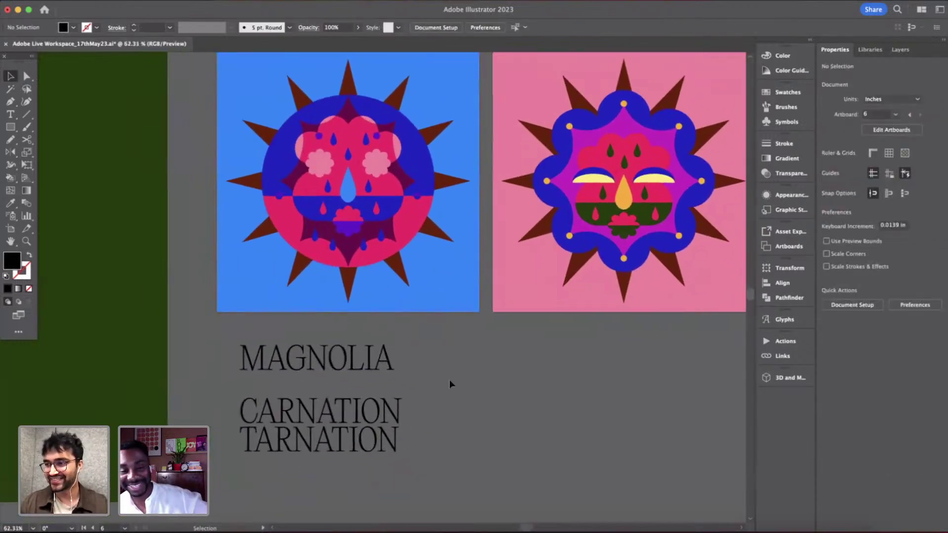
# - Duplicate the MAGNOLIA text beneath the pink square and replace the copy's wording with HOKEY POKEY
pyautogui.hscroll(-2, 449, 380)
pyautogui.moveTo(384, 337); pyautogui.dragTo(584, 338)
pyautogui.doubleClick(584, 348)
pyautogui.hscroll(2, 584, 347)
pyautogui.write('HOLKE')
pyautogui.press('BackSpace')
pyautogui.press('BackSpace')
pyautogui.press('BackSpace')
pyautogui.write('KEY POKEY')
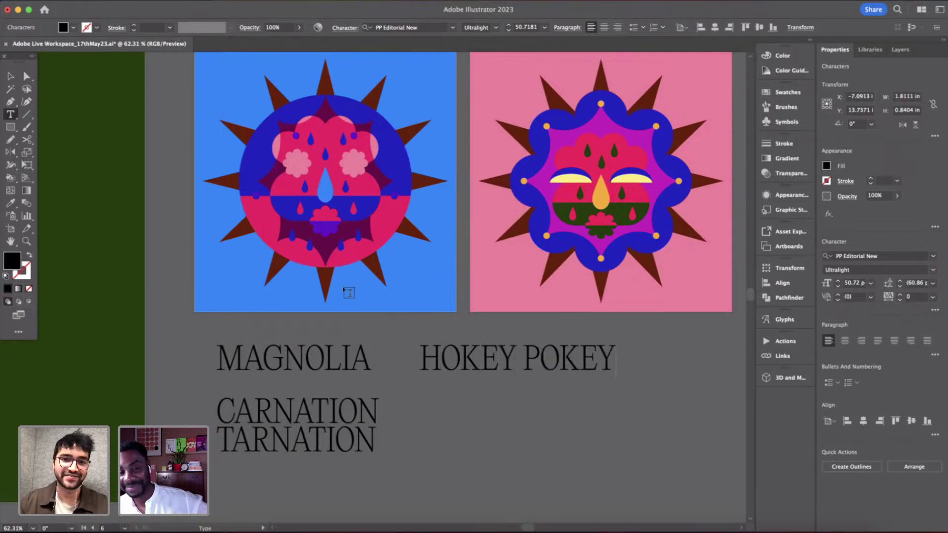
# - Move HOKEY POKEY closer to MAGNOLIA on the same line and scale both texts down to about 36.35 pt
pyautogui.click(10, 76)
pyautogui.scroll(-3, 428, 339)
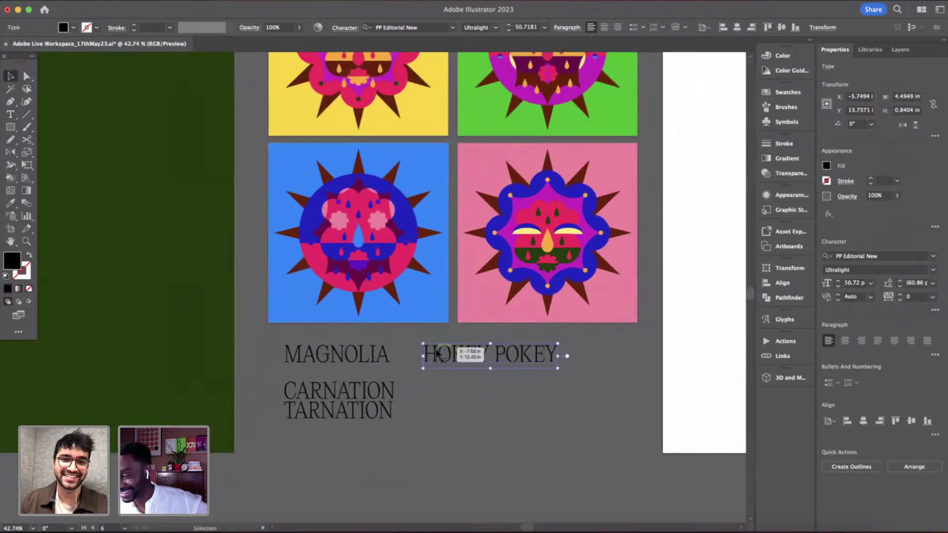
pyautogui.hscroll(2, 436, 349)
pyautogui.moveTo(444, 351); pyautogui.dragTo(425, 349)
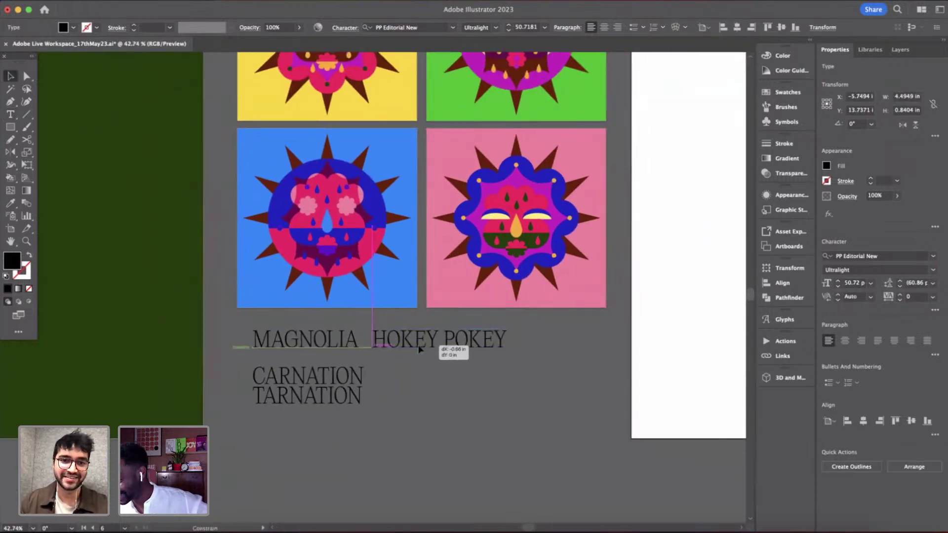
pyautogui.keyDown('shift'); pyautogui.click(334, 341); pyautogui.keyUp('shift')
pyautogui.moveTo(507, 329); pyautogui.dragTo(514, 347)
# - Duplicate HOKEY POKEY further along the same line and replace the copy's wording with ALPHA
pyautogui.click(473, 365)
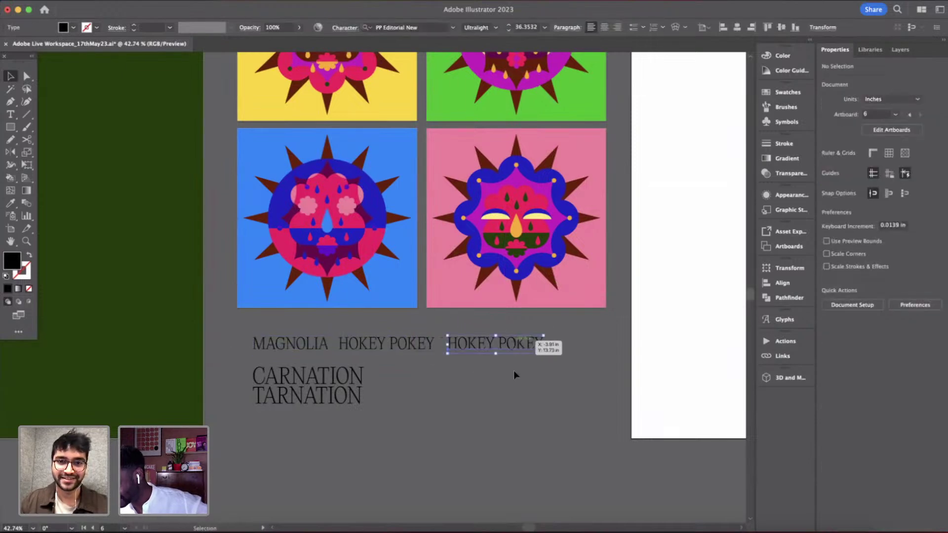
pyautogui.tripleClick(505, 344)
pyautogui.write('ALPHA')
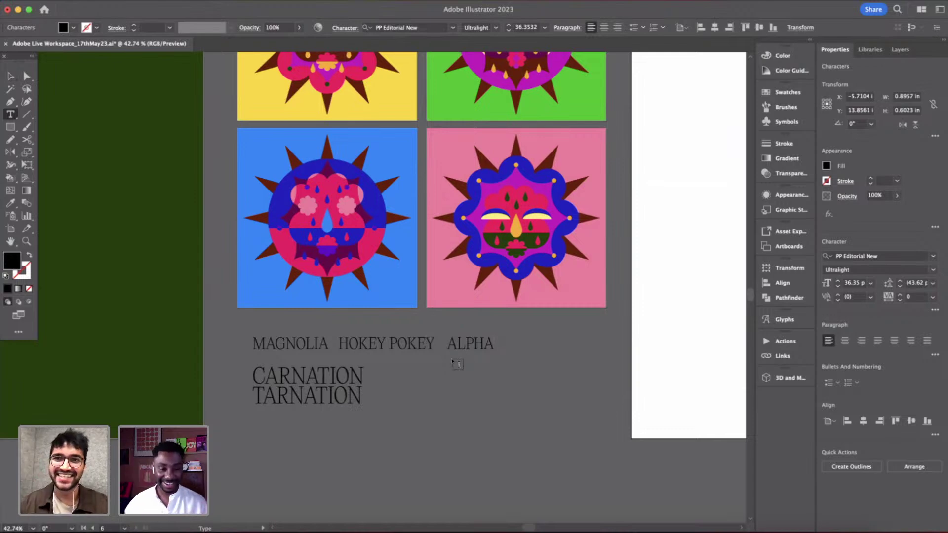
pyautogui.press('Escape')
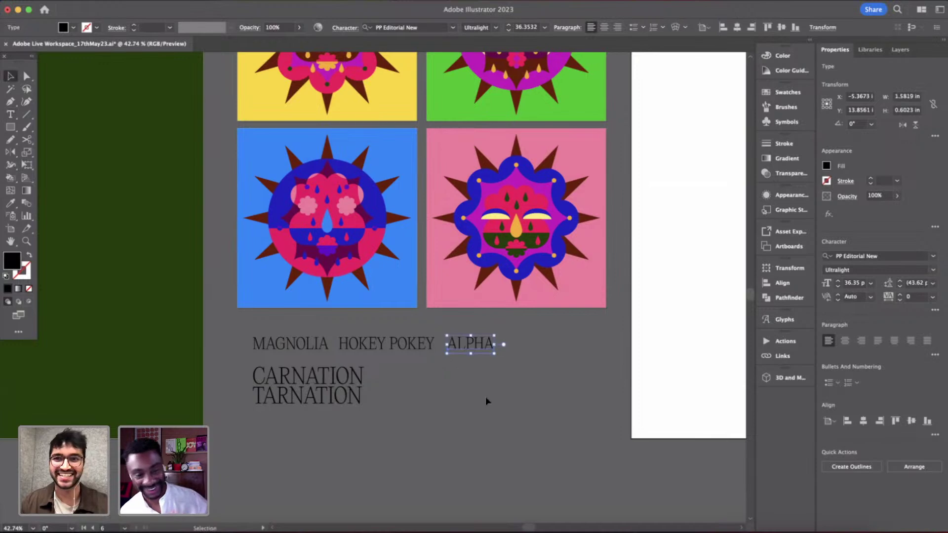
pyautogui.click(486, 399)
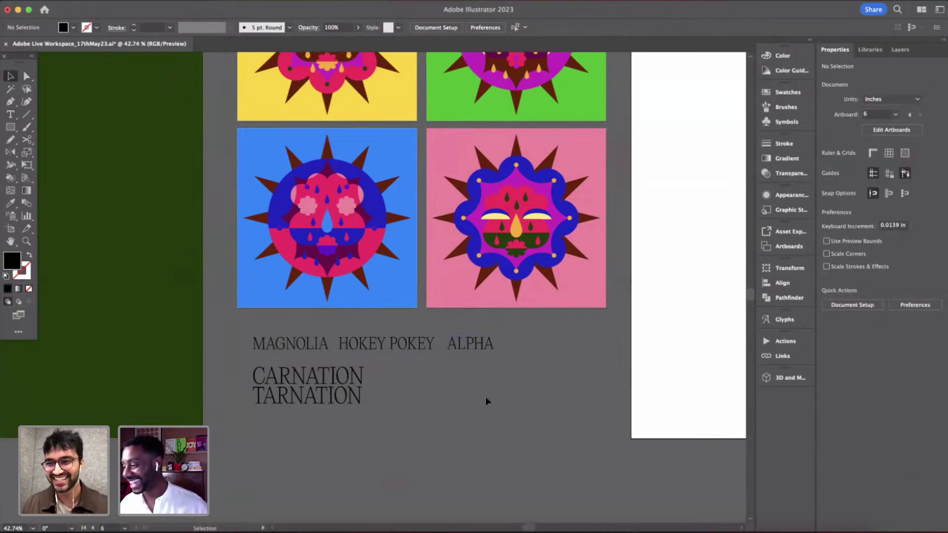
# - Duplicate the yellow sun-face square into the upper-left corner of the dark green poster artboard
pyautogui.scroll(-3, 486, 401)
pyautogui.hscroll(-3, 486, 401)
pyautogui.scroll(2, 486, 401)
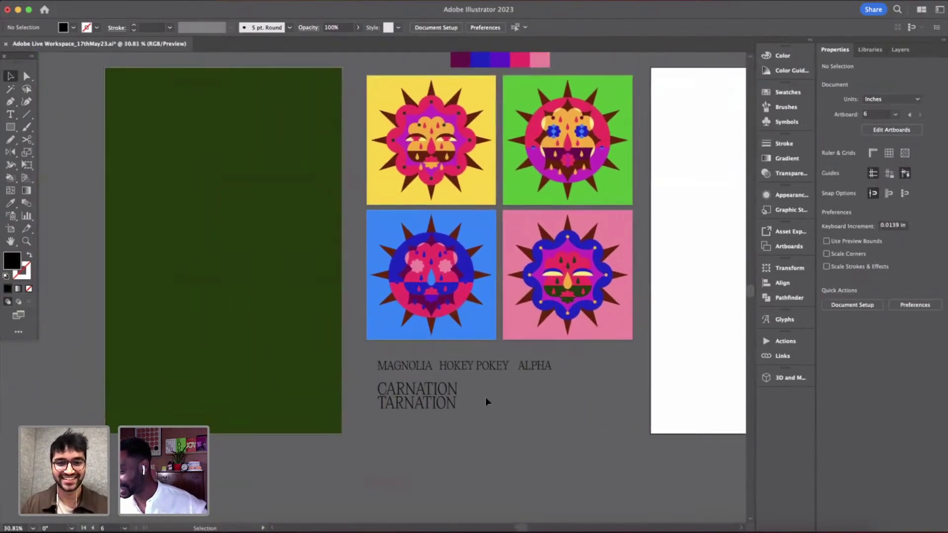
pyautogui.scroll(2, 504, 312)
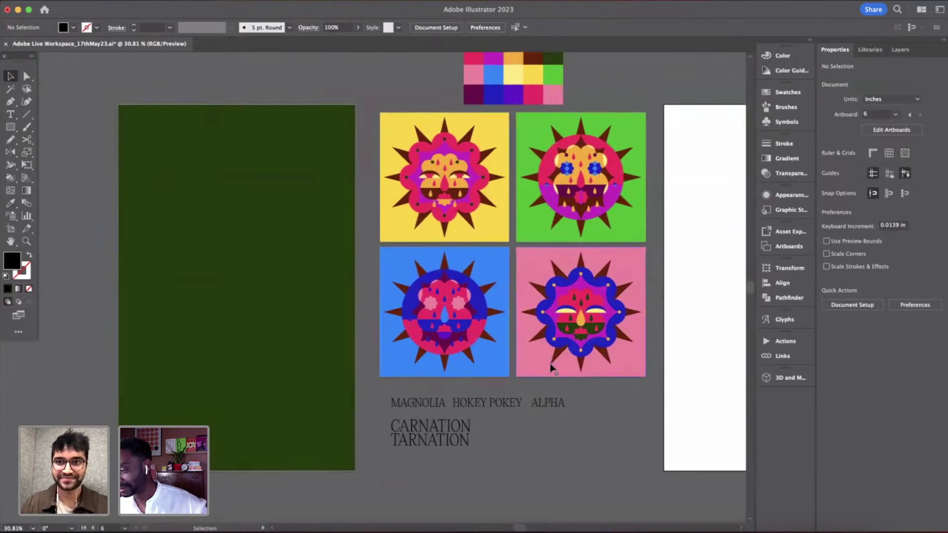
pyautogui.scroll(5, 552, 366)
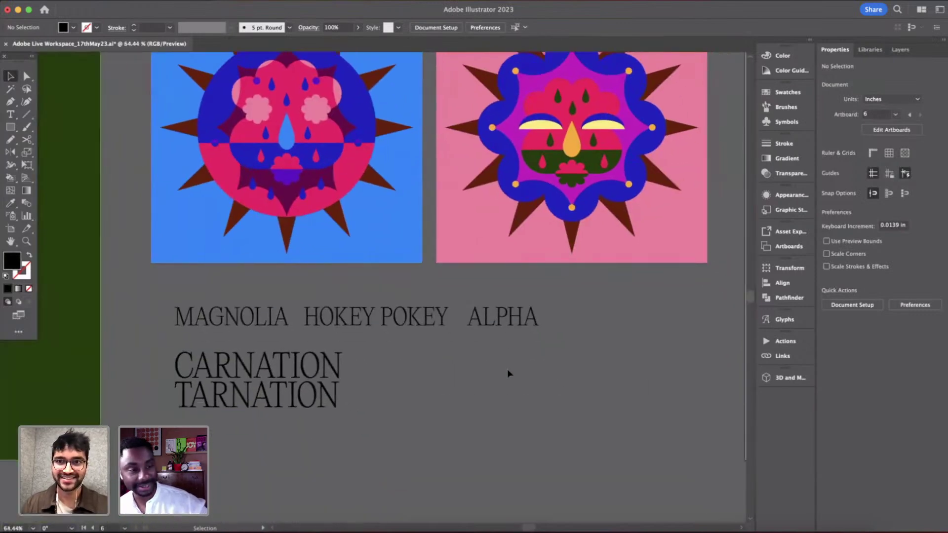
pyautogui.scroll(-5, 507, 370)
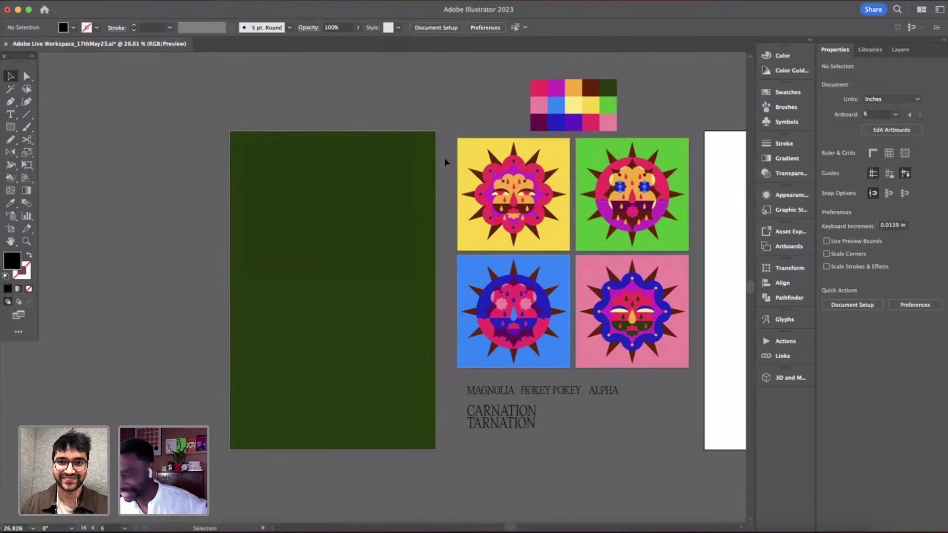
pyautogui.click(558, 237)
pyautogui.hscroll(1, 561, 240)
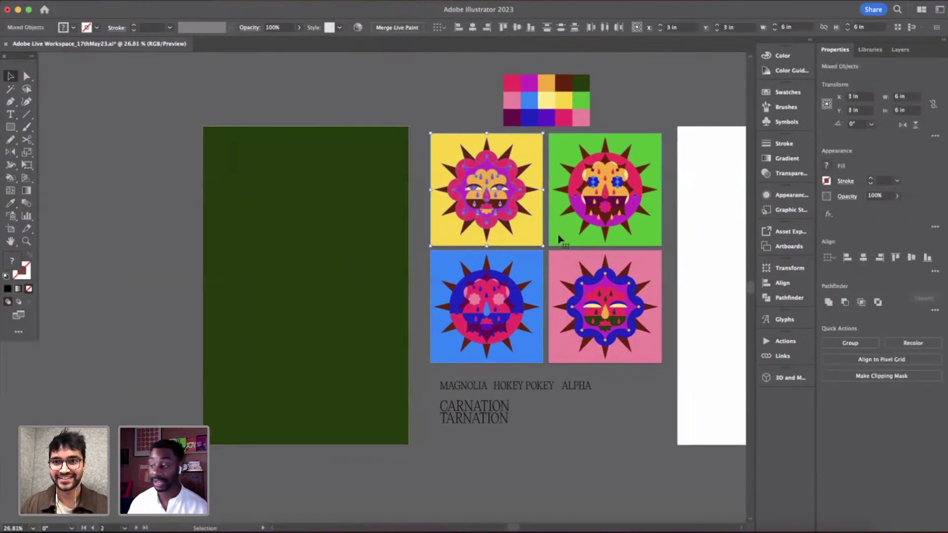
pyautogui.moveTo(415, 217); pyautogui.dragTo(283, 210)
# - Duplicate the green sun-face square onto the poster, below and to the right of the yellow copy
pyautogui.click(573, 217)
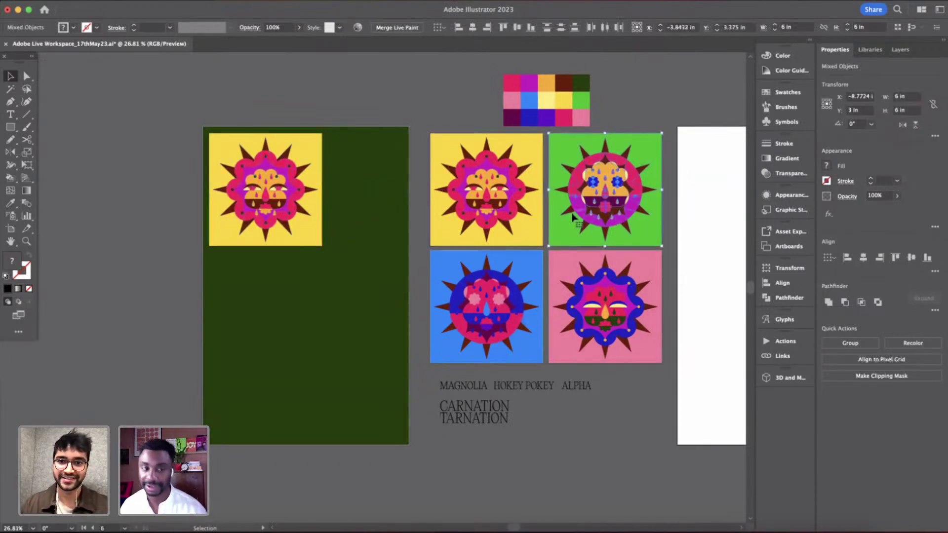
pyautogui.scroll(3, 572, 411)
pyautogui.scroll(-2, 572, 410)
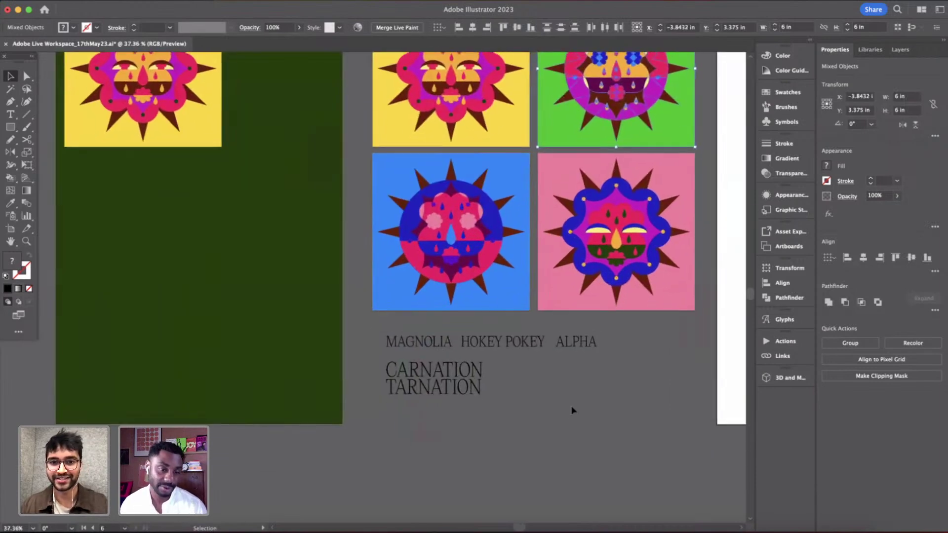
pyautogui.scroll(-1, 572, 410)
pyautogui.scroll(3, 572, 411)
pyautogui.click(576, 352)
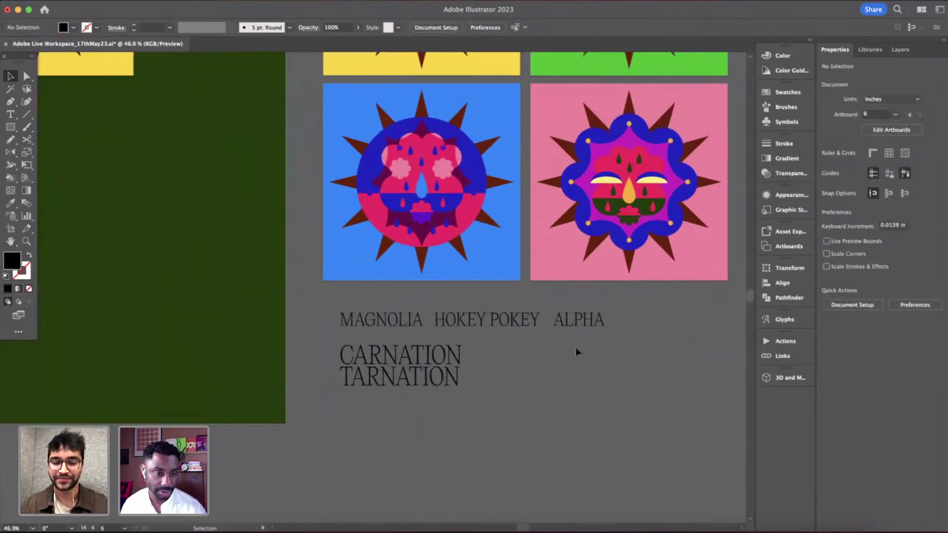
pyautogui.scroll(-3, 576, 352)
pyautogui.moveTo(610, 197); pyautogui.dragTo(332, 321)
pyautogui.click(394, 282)
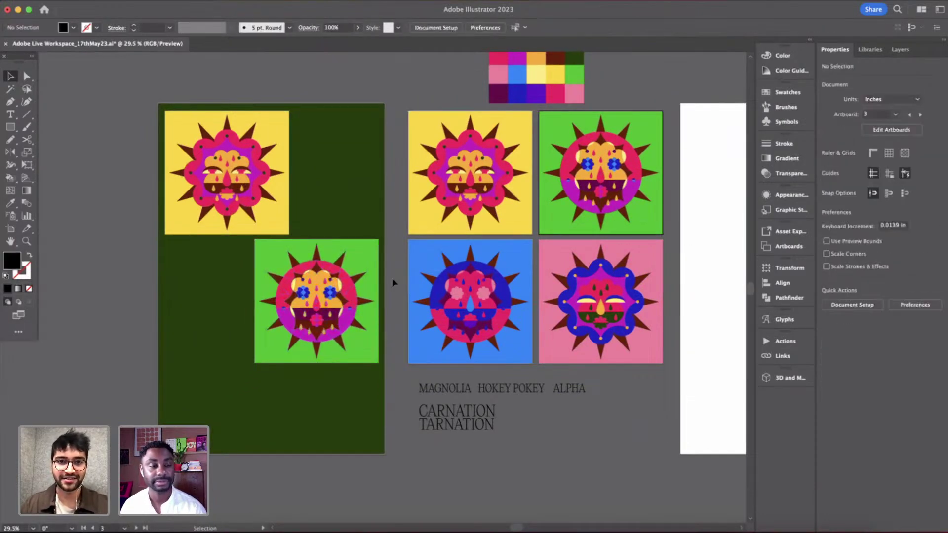
# - Duplicate the blue sun-face square across the poster's lower-left edge and group the copy
pyautogui.moveTo(408, 279); pyautogui.dragTo(493, 329)
pyautogui.press('super+z')
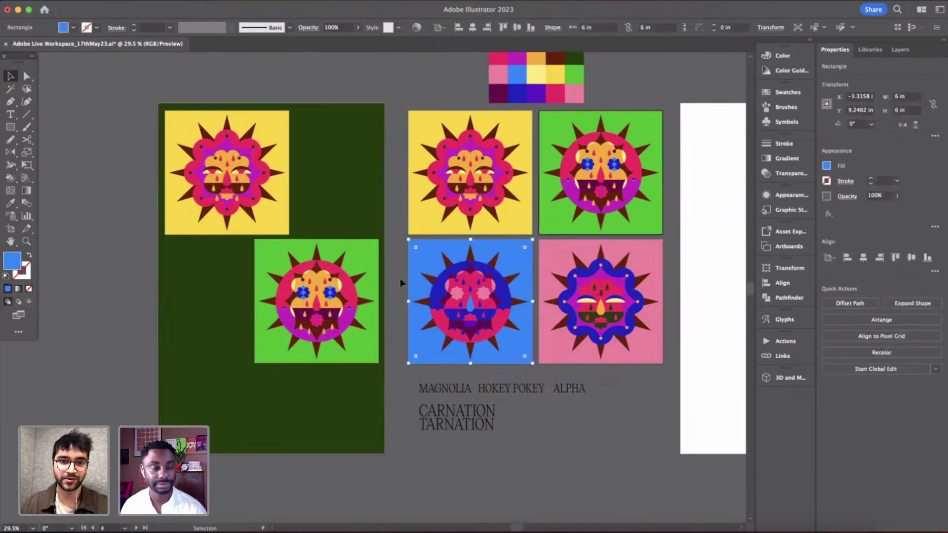
pyautogui.click(399, 279)
pyautogui.moveTo(399, 278); pyautogui.dragTo(232, 423)
pyautogui.press('super+g')
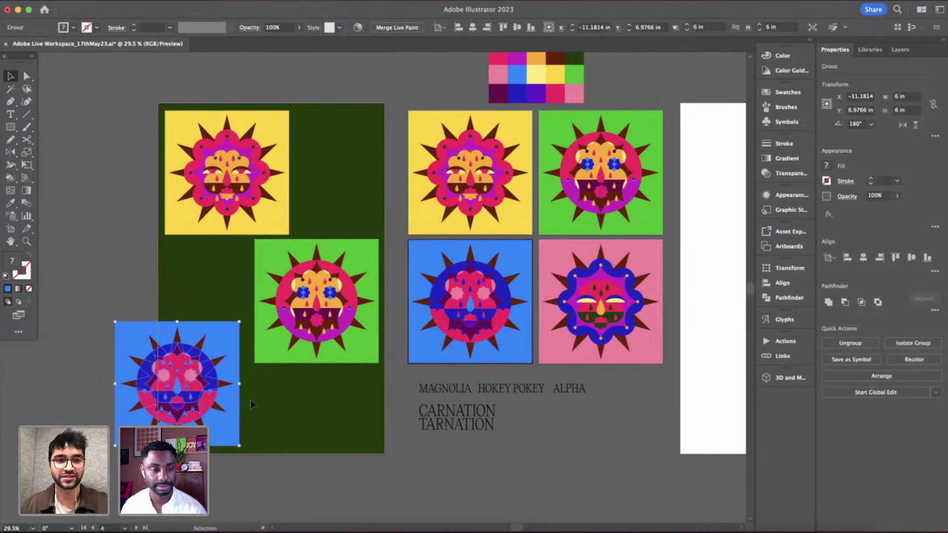
# - Duplicate the pink sun-face square across the poster's bottom edge near the lower-right corner and group the copy
pyautogui.click(679, 313)
pyautogui.moveTo(679, 313); pyautogui.dragTo(333, 459)
pyautogui.press('super+g')
pyautogui.click(556, 493)
pyautogui.moveTo(339, 318); pyautogui.dragTo(317, 306)
pyautogui.click(560, 470)
pyautogui.press('super+z')
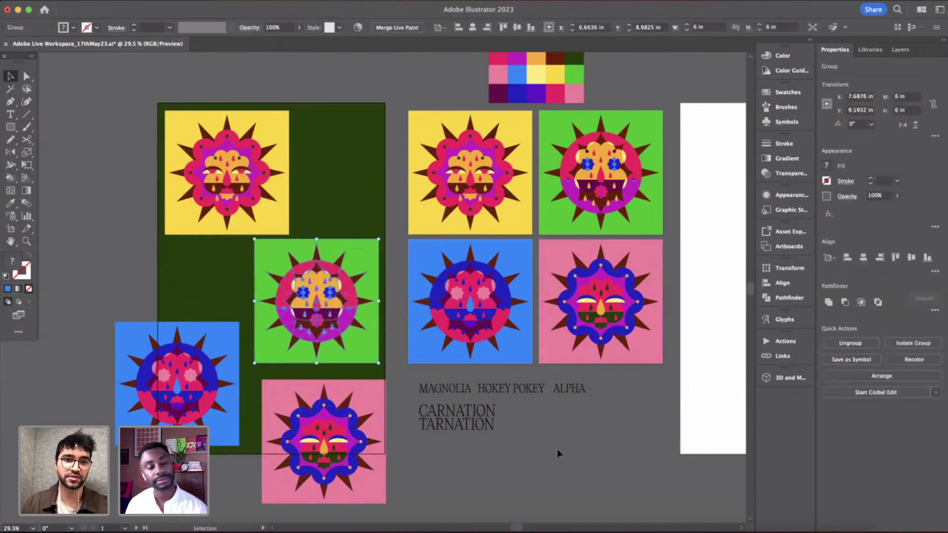
pyautogui.click(557, 451)
# - Move the blue copy down so it straddles the poster's bottom edge beside the pink copy
pyautogui.hscroll(-5, 557, 450)
pyautogui.hscroll(-2, 557, 449)
pyautogui.scroll(3, 301, 209)
pyautogui.scroll(-5, 400, 209)
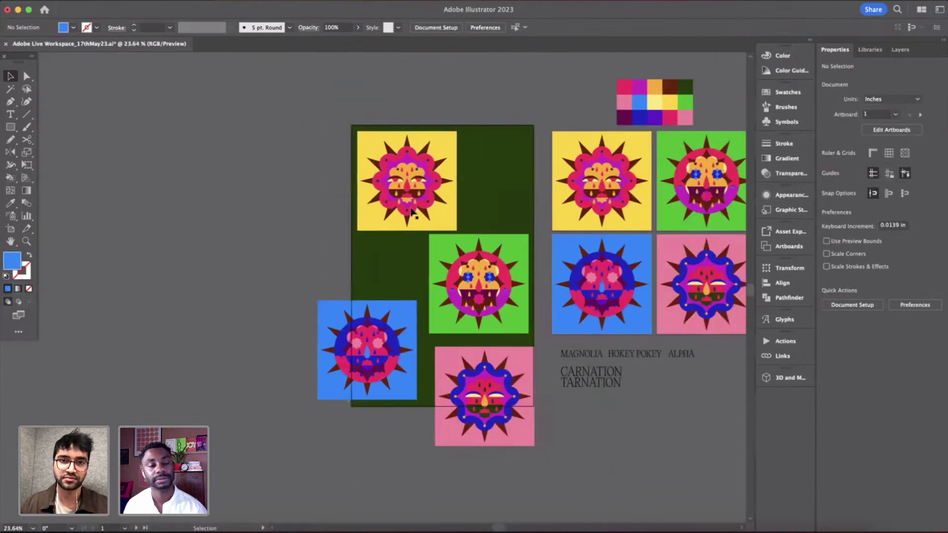
pyautogui.moveTo(377, 304); pyautogui.dragTo(395, 396)
# - Group the yellow copy's face and background on the poster, and check that each copy selects as one object
pyautogui.moveTo(429, 182); pyautogui.dragTo(394, 285)
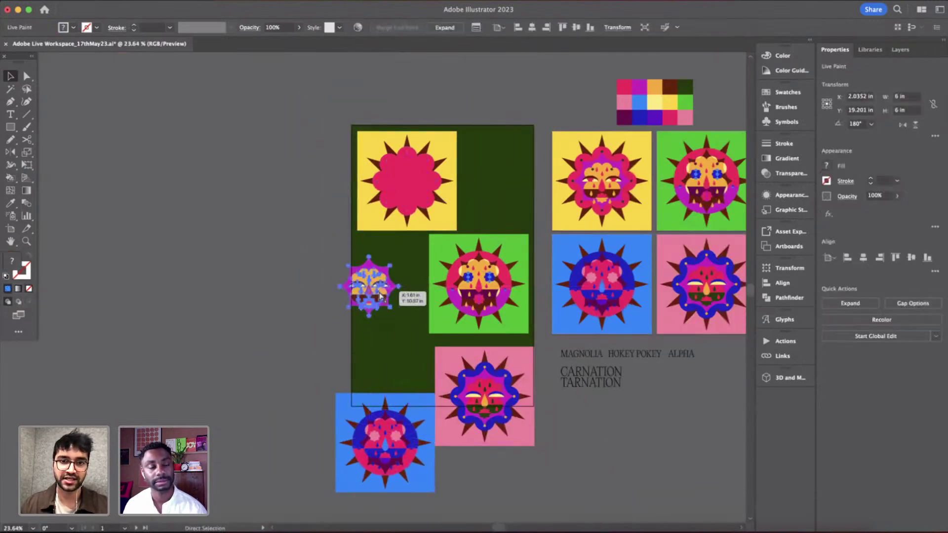
pyautogui.press('super+z')
pyautogui.click(503, 200)
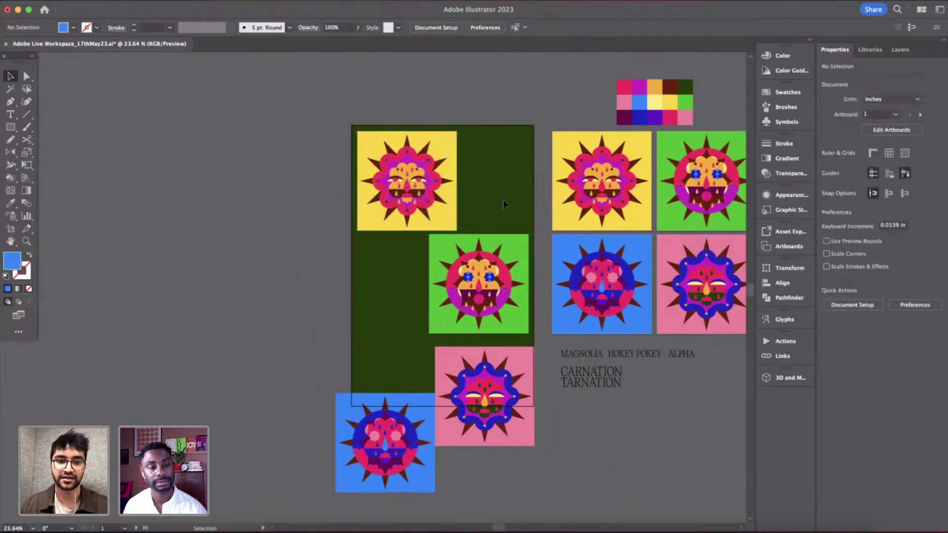
pyautogui.click(419, 186)
pyautogui.keyDown('shift'); pyautogui.click(448, 206); pyautogui.keyUp('shift')
pyautogui.press('super+g')
pyautogui.click(333, 278)
pyautogui.click(496, 293)
pyautogui.click(473, 410)
pyautogui.click(344, 459)
pyautogui.click(327, 311)
# - Move the green copy further right and align its top edge with the yellow copy
pyautogui.moveTo(450, 281); pyautogui.dragTo(486, 283)
pyautogui.keyDown('shift'); pyautogui.click(444, 211); pyautogui.keyUp('shift')
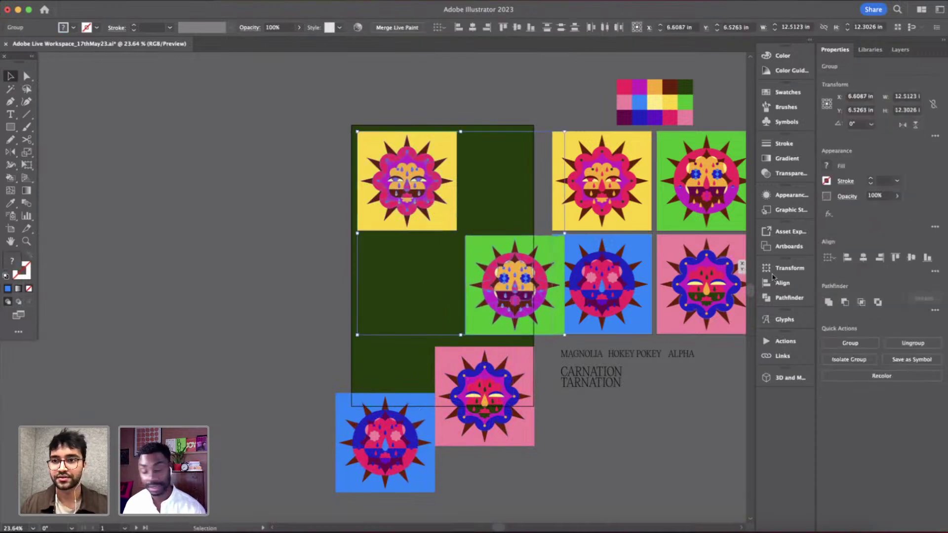
pyautogui.click(896, 258)
# - Move the blue copy up beneath the yellow copy and align their left edges
pyautogui.click(464, 304)
pyautogui.moveTo(407, 409); pyautogui.dragTo(489, 275)
pyautogui.keyDown('shift'); pyautogui.click(441, 212); pyautogui.keyUp('shift')
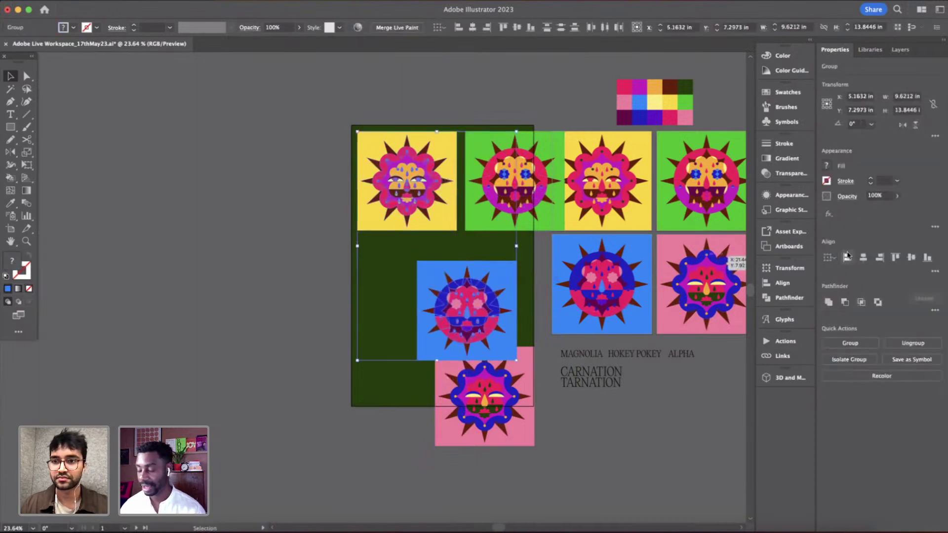
pyautogui.click(847, 258)
# - Align the pink copy's right edge with the green copy and its top edge with the blue copy
pyautogui.click(488, 425)
pyautogui.keyDown('shift'); pyautogui.click(539, 173); pyautogui.keyUp('shift')
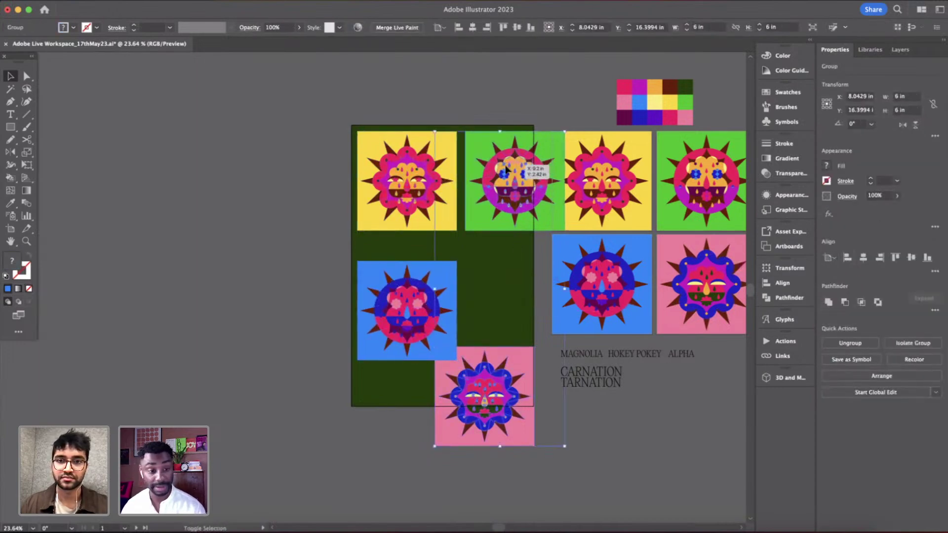
pyautogui.click(879, 257)
pyautogui.keyDown('shift'); pyautogui.click(434, 331); pyautogui.keyUp('shift')
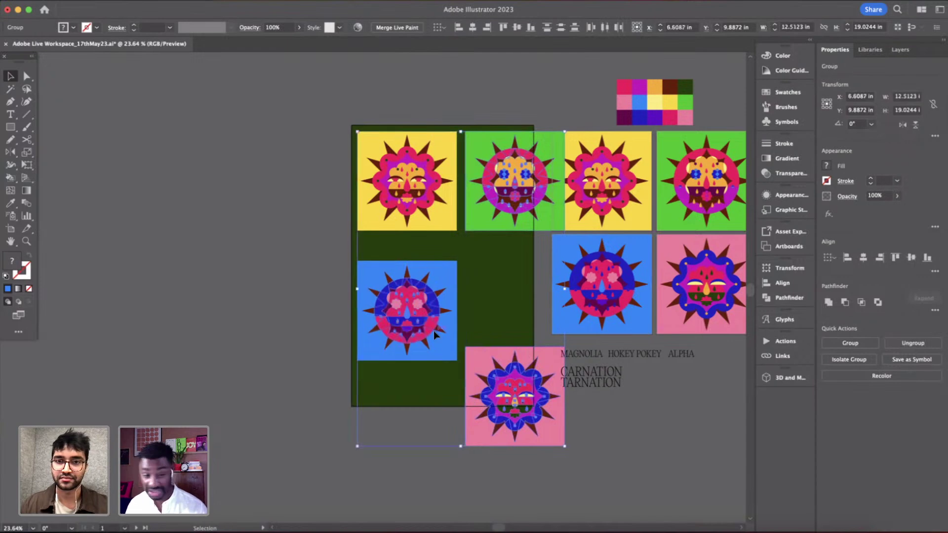
pyautogui.click(521, 406)
pyautogui.keyDown('shift'); pyautogui.click(444, 332); pyautogui.keyUp('shift')
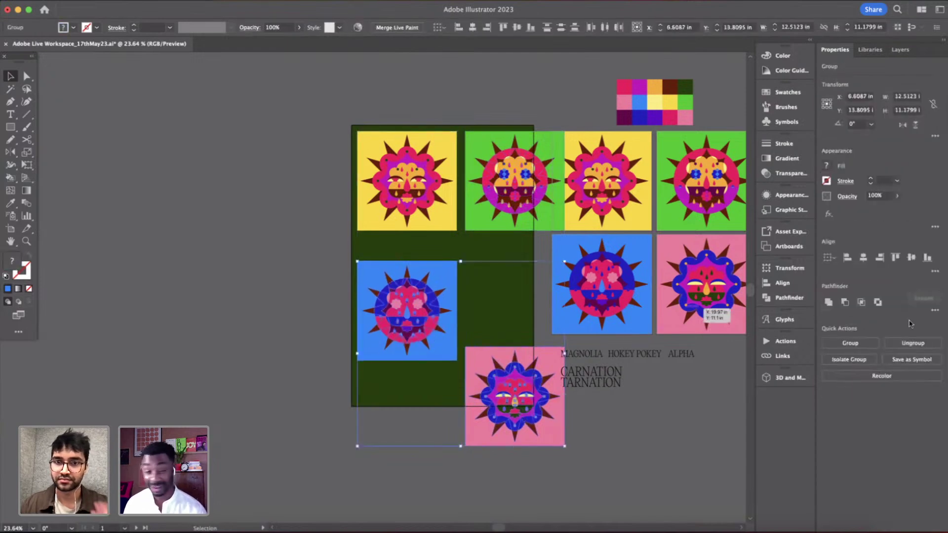
pyautogui.click(895, 257)
# - Move the blue and pink copies up together, leaving only a narrow gap below the yellow and green copies
pyautogui.scroll(2, 458, 266)
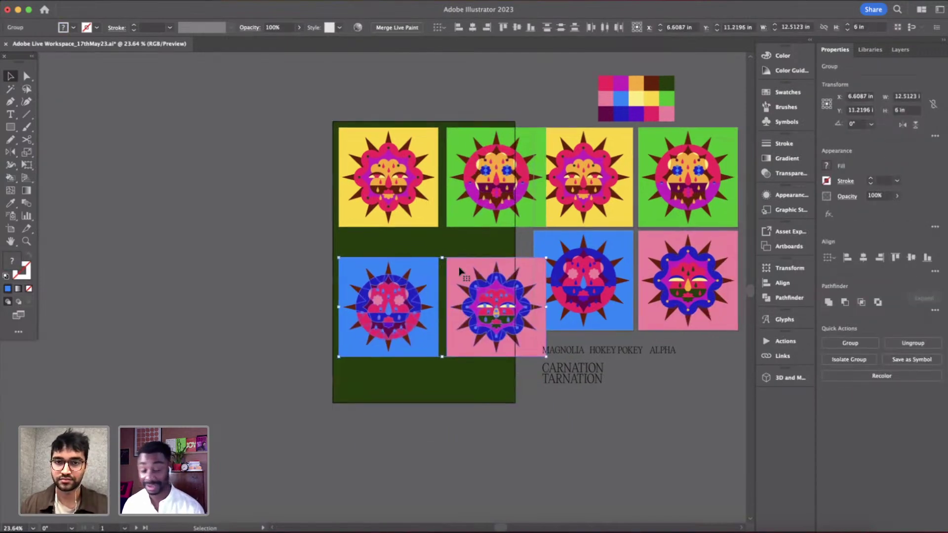
pyautogui.scroll(3, 409, 212)
pyautogui.click(409, 212)
pyautogui.scroll(-3, 409, 213)
pyautogui.scroll(2, 409, 212)
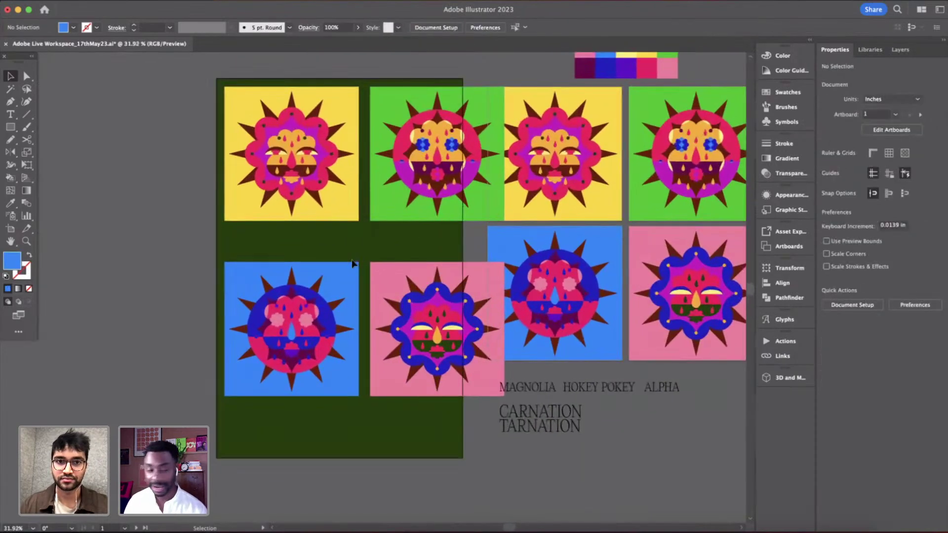
pyautogui.moveTo(409, 310); pyautogui.dragTo(410, 275)
# - Close the remaining gaps so the four copies meet edge to edge as a 12 by 12 in block
pyautogui.scroll(5, 304, 216)
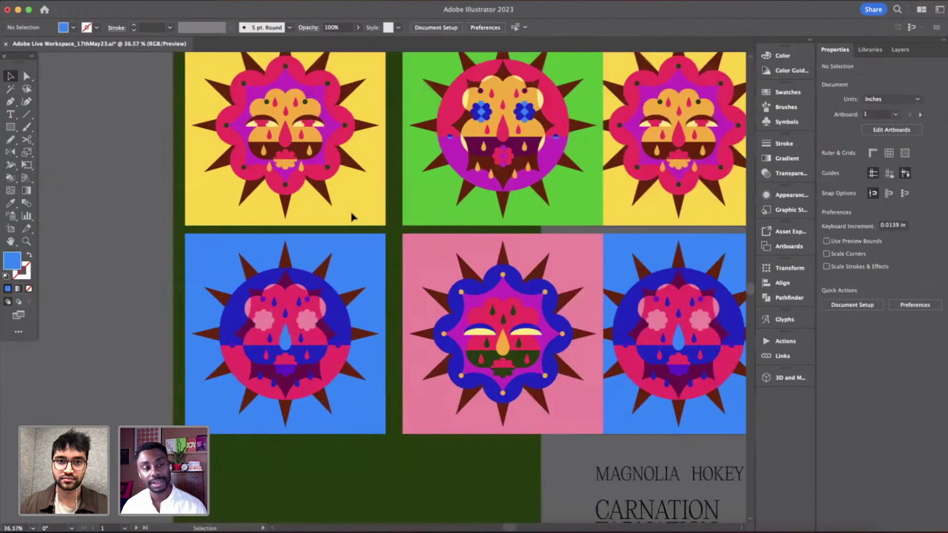
pyautogui.scroll(5, 517, 242)
pyautogui.moveTo(275, 305); pyautogui.dragTo(270, 271)
pyautogui.moveTo(410, 171); pyautogui.dragTo(341, 173)
pyautogui.moveTo(377, 281); pyautogui.dragTo(319, 253)
pyautogui.scroll(-3, 319, 252)
pyautogui.scroll(-5, 319, 253)
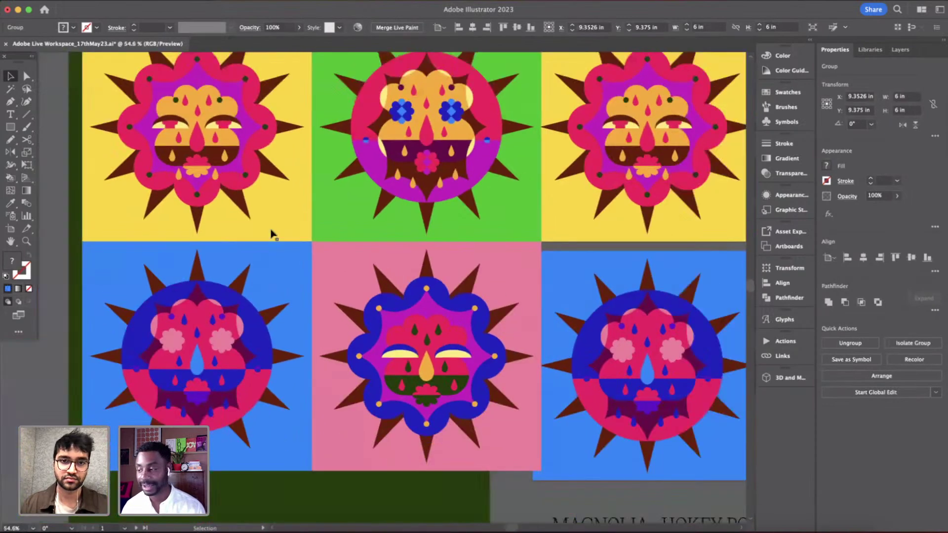
# - Scale the four sun-face copies down together to about 10.5 in square so they fit within the poster's width
pyautogui.click(161, 203)
pyautogui.click(371, 334)
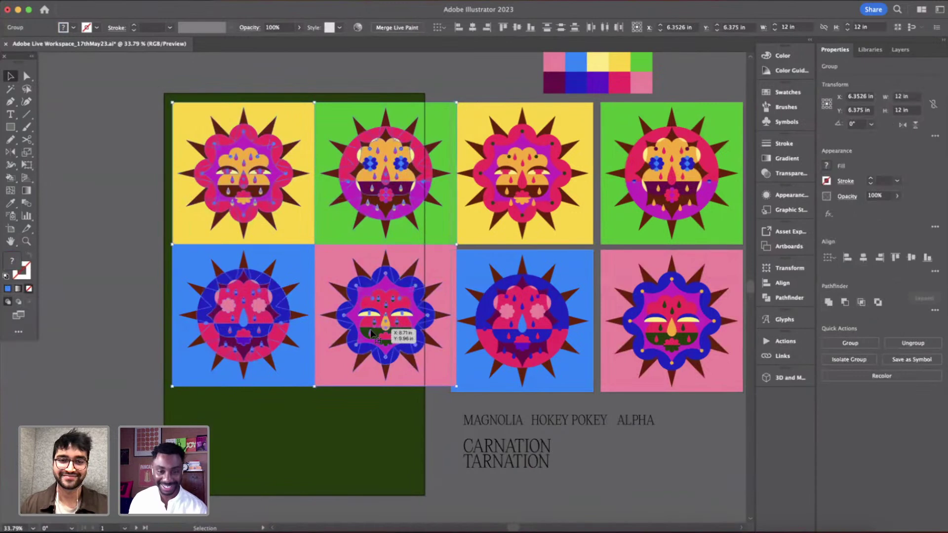
pyautogui.hscroll(-2, 372, 333)
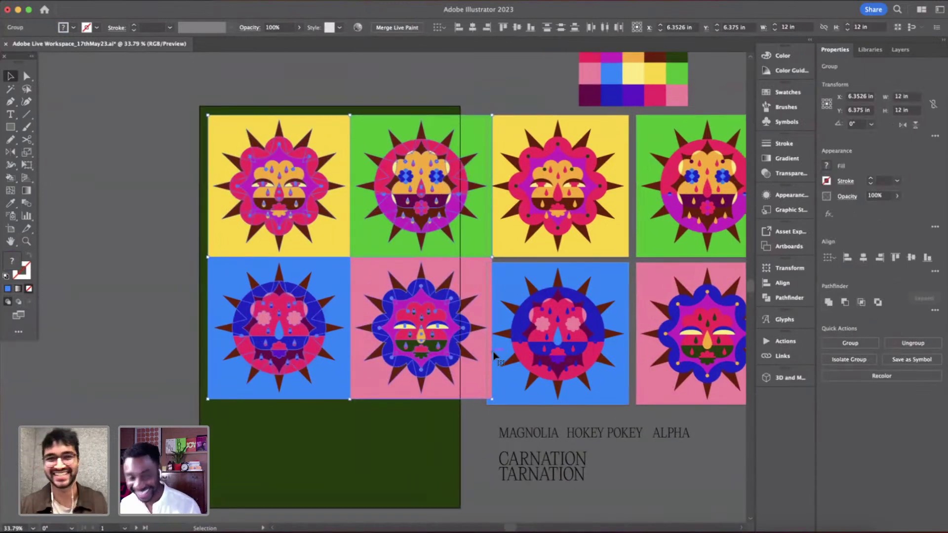
pyautogui.moveTo(491, 399); pyautogui.dragTo(457, 365)
# - Group the four sun-face copies and centre the group horizontally on the poster artboard
pyautogui.click(863, 261)
pyautogui.press('super+z')
pyautogui.click(336, 374)
pyautogui.click(333, 277)
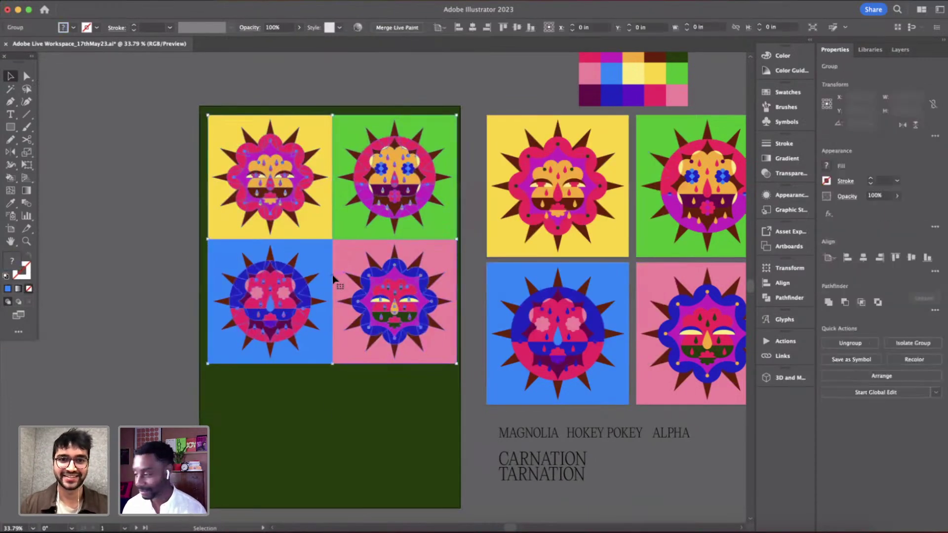
pyautogui.click(863, 258)
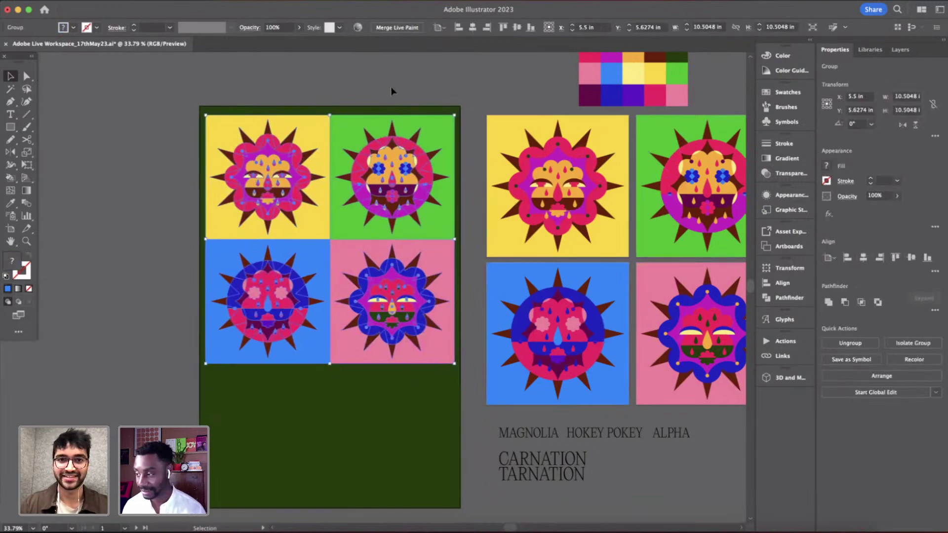
pyautogui.click(391, 88)
# - Draw a small blue square in the poster's upper-right corner, as wide as the margin beside the sun-face block
pyautogui.scroll(10, 393, 89)
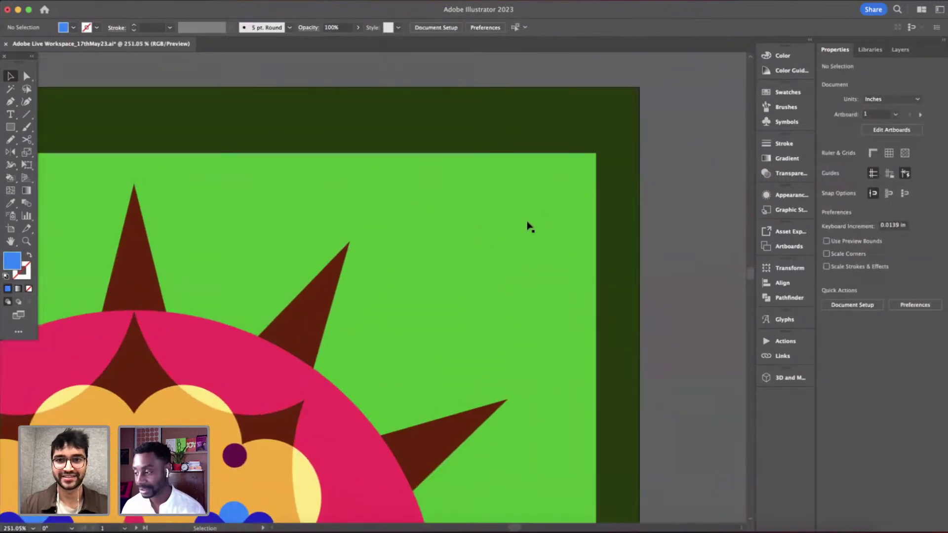
pyautogui.scroll(5, 648, 132)
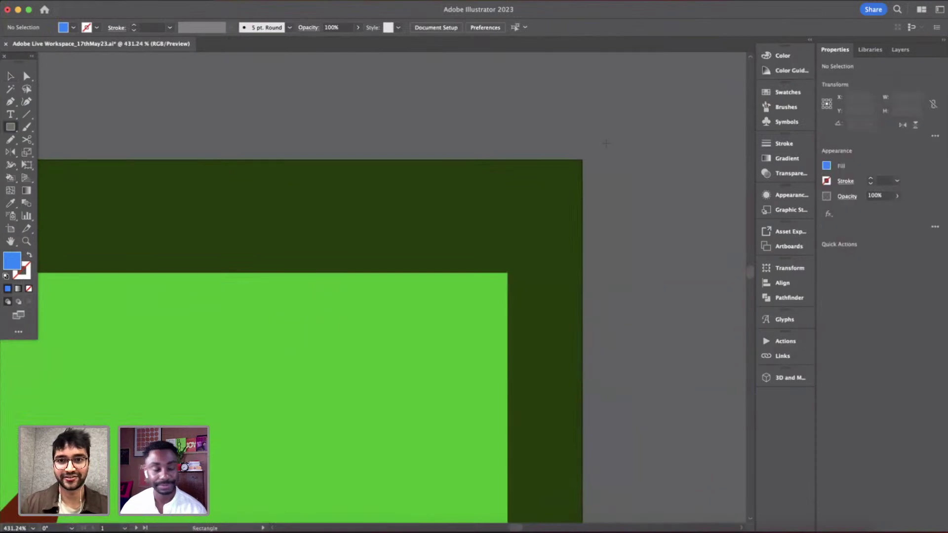
pyautogui.moveTo(583, 160); pyautogui.dragTo(508, 214)
pyautogui.press('v')
# - Move the sun-face block up to Y 5.5 in so its top edge meets the blue square's lower edge
pyautogui.click(535, 280)
pyautogui.moveTo(504, 301); pyautogui.dragTo(503, 265)
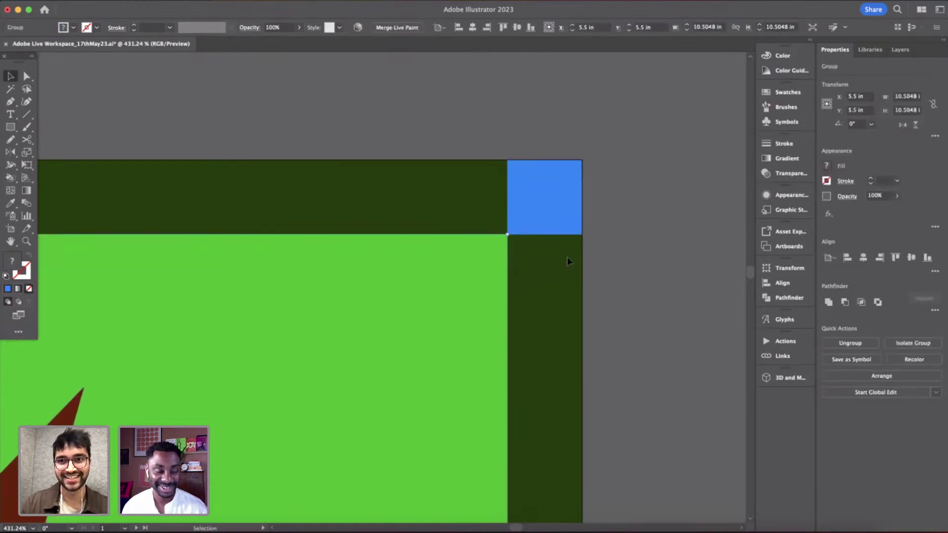
pyautogui.scroll(-5, 566, 258)
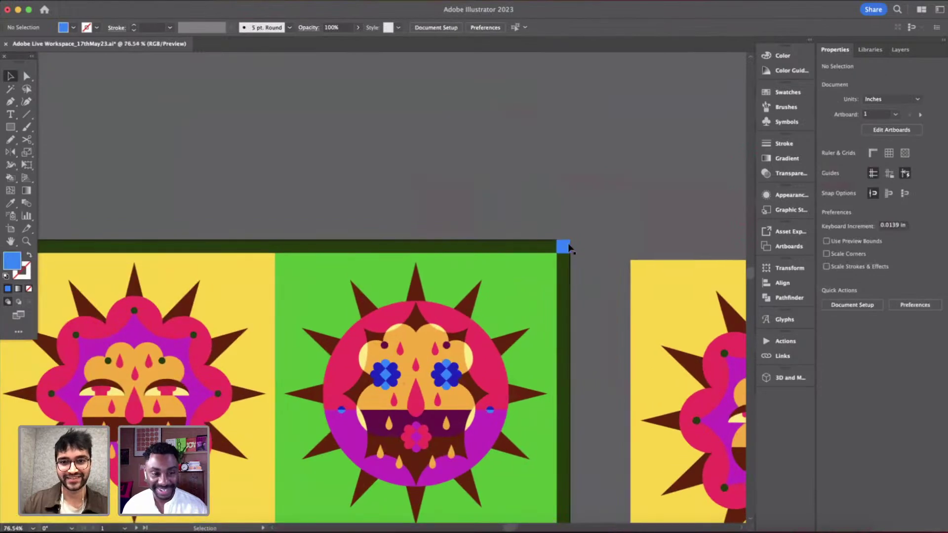
pyautogui.scroll(-2, 605, 233)
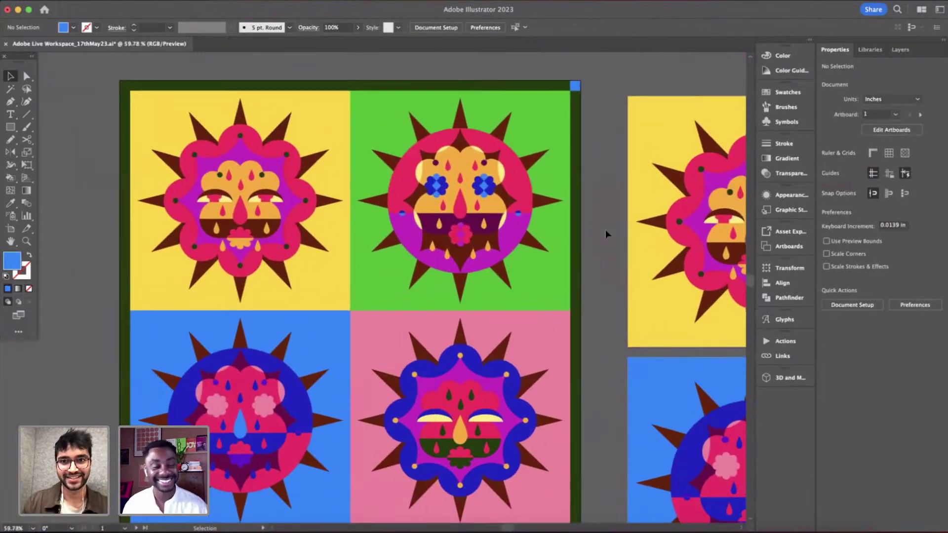
# - Duplicate the blue margin square into the poster's upper-left corner
pyautogui.scroll(3, 605, 233)
pyautogui.click(572, 144)
pyautogui.moveTo(572, 143); pyautogui.dragTo(354, 144)
pyautogui.scroll(-4, 383, 136)
pyautogui.click(359, 69)
pyautogui.hscroll(1, 236, 90)
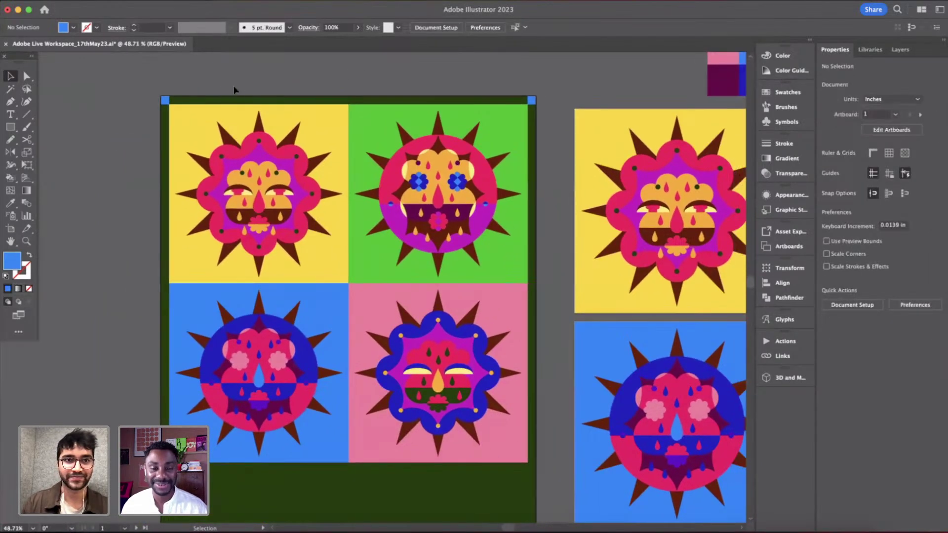
# - Recolour the small square in the poster's upper-left corner with the yellow of the adjoining sun-face panel
pyautogui.click(168, 103)
pyautogui.click(326, 159)
pyautogui.press('i')
pyautogui.press('v')
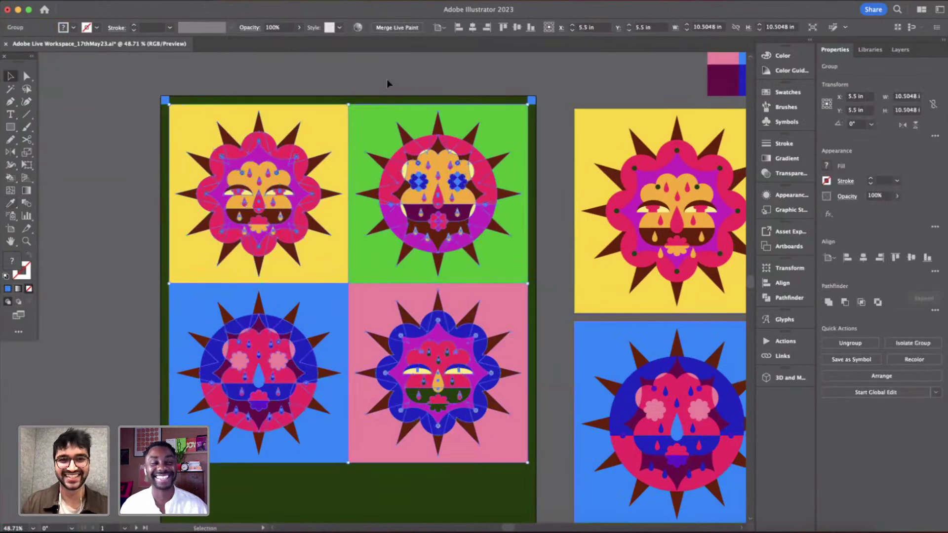
pyautogui.click(385, 81)
pyautogui.click(165, 100)
pyautogui.press('i')
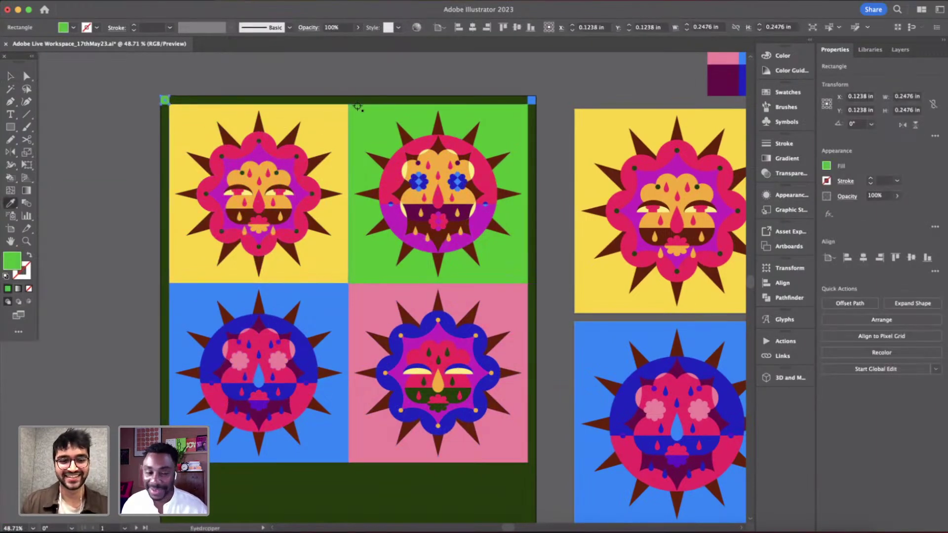
pyautogui.click(335, 137)
pyautogui.press('v')
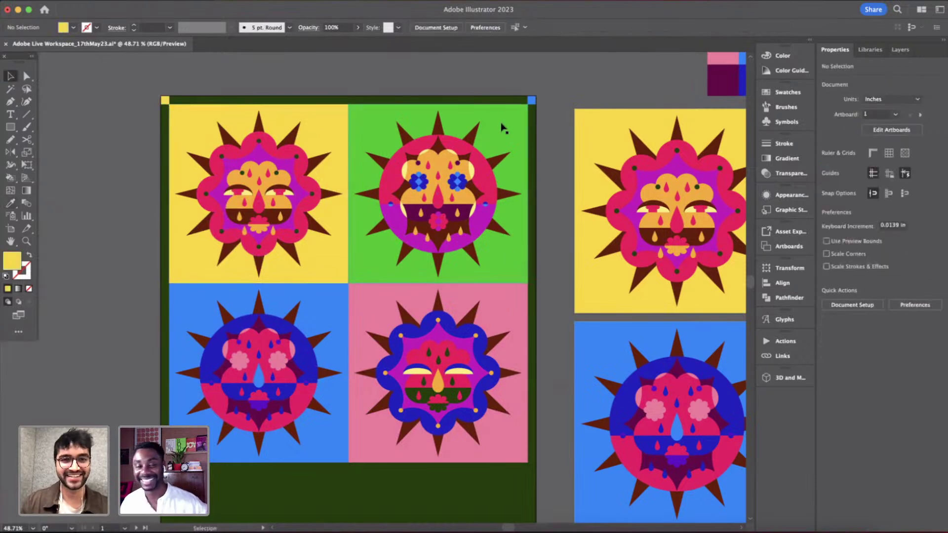
# - Recolour the square in the poster's upper-right corner with the green of the adjoining sun-face panel
pyautogui.click(532, 100)
pyautogui.press('i')
pyautogui.click(498, 138)
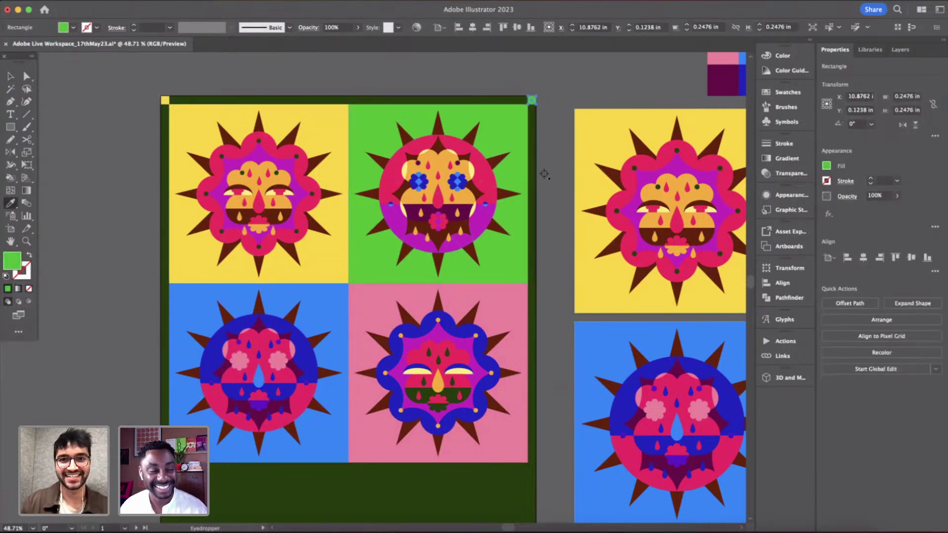
pyautogui.press('v')
pyautogui.click(565, 194)
# - Duplicate both corner squares straight down, placing the copies in the side margins just below the sun-face block's lower edge
pyautogui.scroll(-5, 566, 194)
pyautogui.scroll(2, 565, 194)
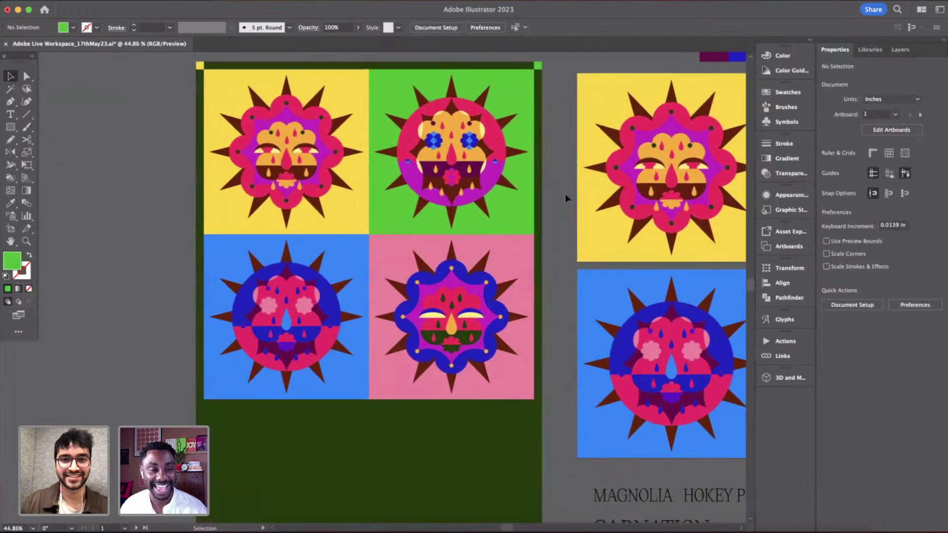
pyautogui.scroll(-3, 565, 194)
pyautogui.scroll(2, 565, 194)
pyautogui.click(535, 95)
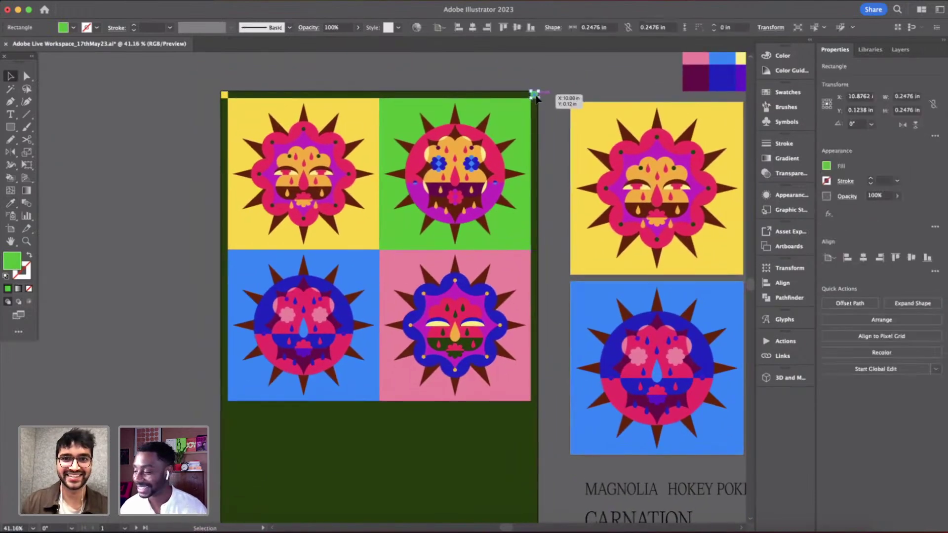
pyautogui.keyDown('shift'); pyautogui.click(222, 95); pyautogui.keyUp('shift')
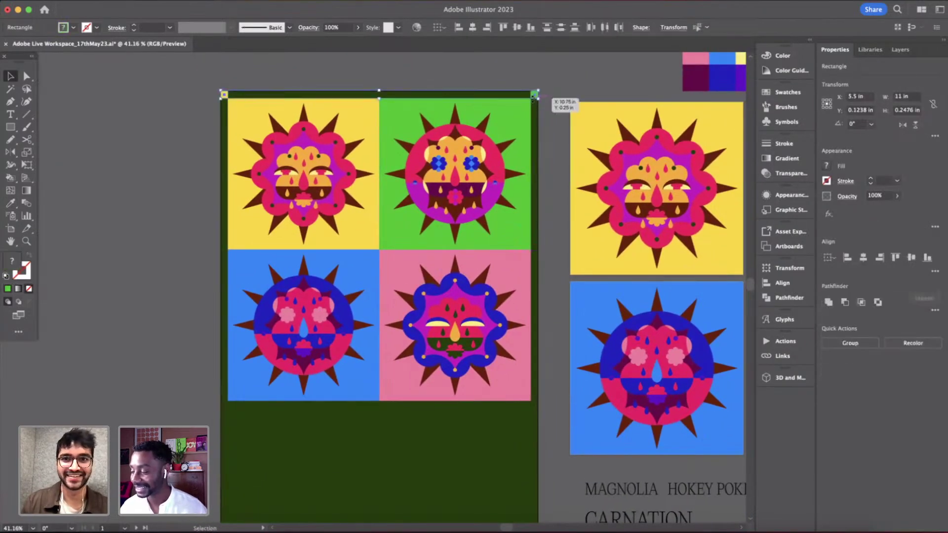
pyautogui.click(452, 448)
pyautogui.scroll(-2, 452, 448)
pyautogui.scroll(3, 451, 448)
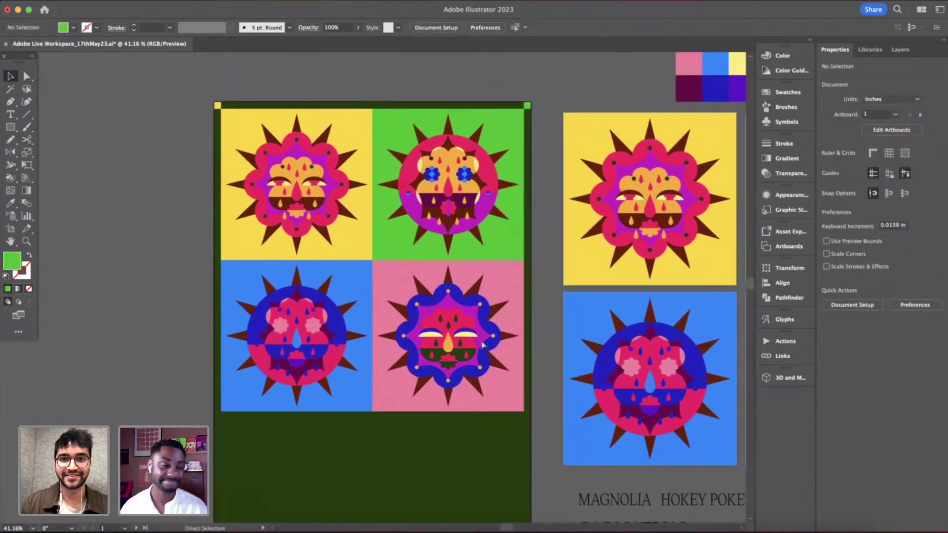
pyautogui.press('super+z')
pyautogui.moveTo(528, 106); pyautogui.dragTo(524, 418)
pyautogui.scroll(10, 524, 416)
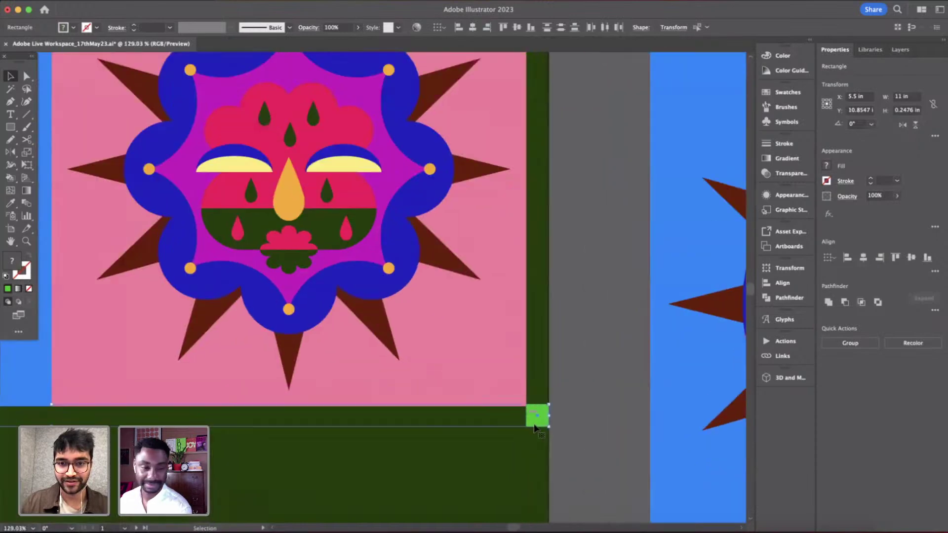
pyautogui.moveTo(549, 356); pyautogui.dragTo(547, 366)
pyautogui.scroll(-8, 548, 366)
# - Recolour the square beside the block's lower-right corner with the pink of the adjoining sun-face panel
pyautogui.click(549, 366)
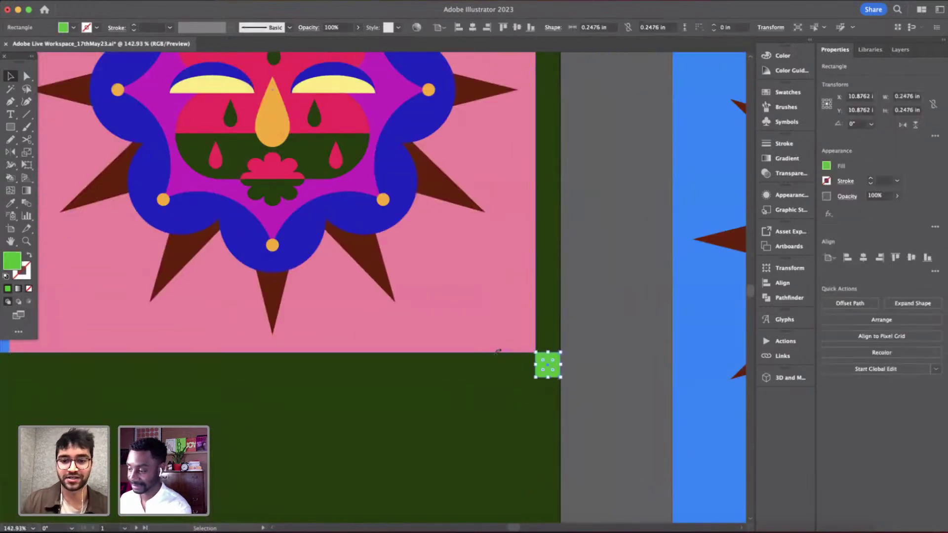
pyautogui.press('i')
pyautogui.click(491, 324)
pyautogui.scroll(-4, 491, 324)
pyautogui.hscroll(-4, 491, 324)
pyautogui.press('c')
pyautogui.press('v')
pyautogui.click(144, 290)
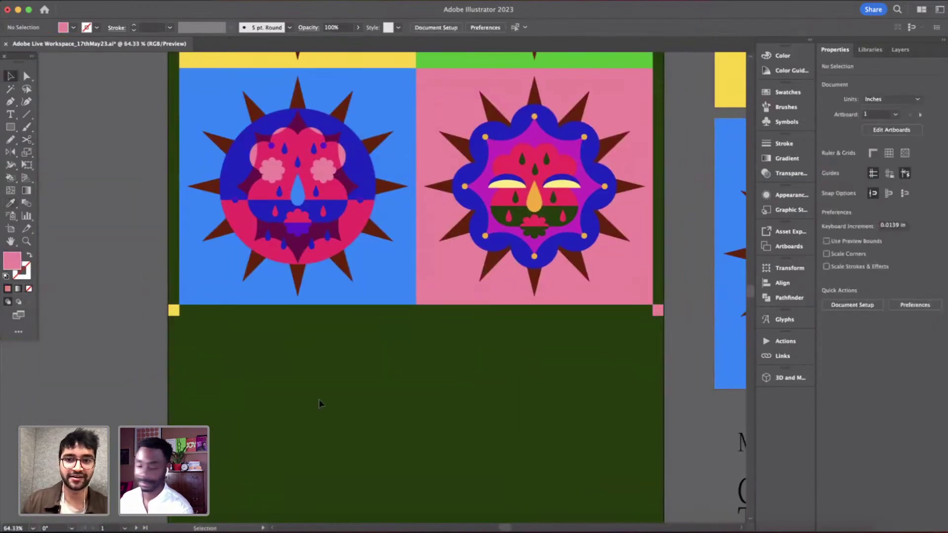
# - Recolour the square beside the block's lower-left corner with the blue of the adjoining sun-face panel
pyautogui.click(173, 310)
pyautogui.press('i')
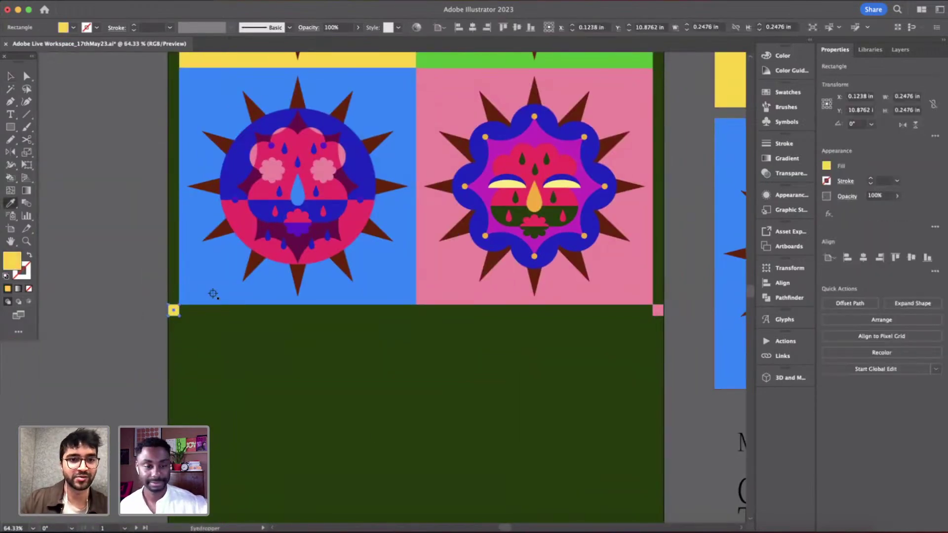
pyautogui.click(212, 293)
pyautogui.press('v')
pyautogui.click(349, 411)
# - Move the CARNATION TARNATION text onto the poster's lower green area and enlarge it to about 10.75 in wide
pyautogui.scroll(-4, 349, 411)
pyautogui.scroll(-1, 332, 422)
pyautogui.hscroll(1, 332, 423)
pyautogui.scroll(-1, 331, 420)
pyautogui.scroll(3, 331, 420)
pyautogui.click(617, 428)
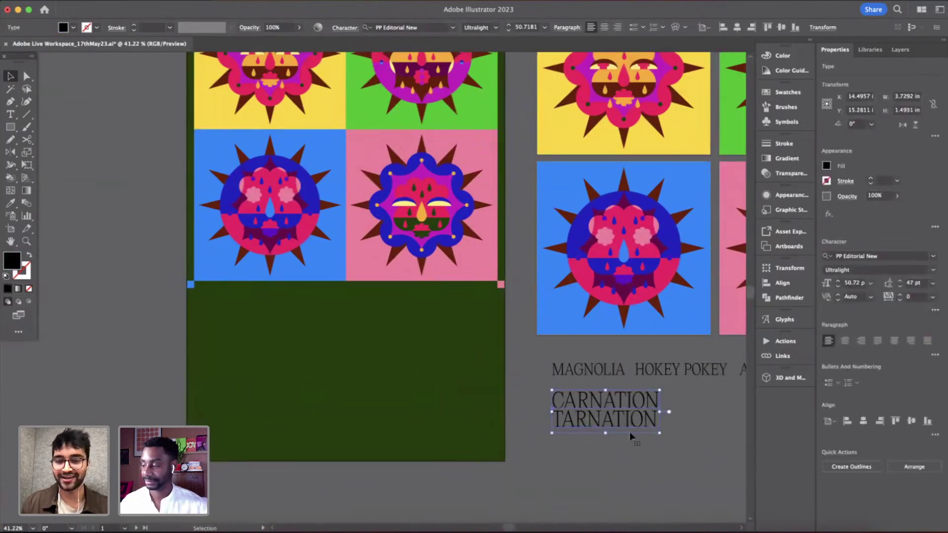
pyautogui.moveTo(623, 438); pyautogui.dragTo(267, 434)
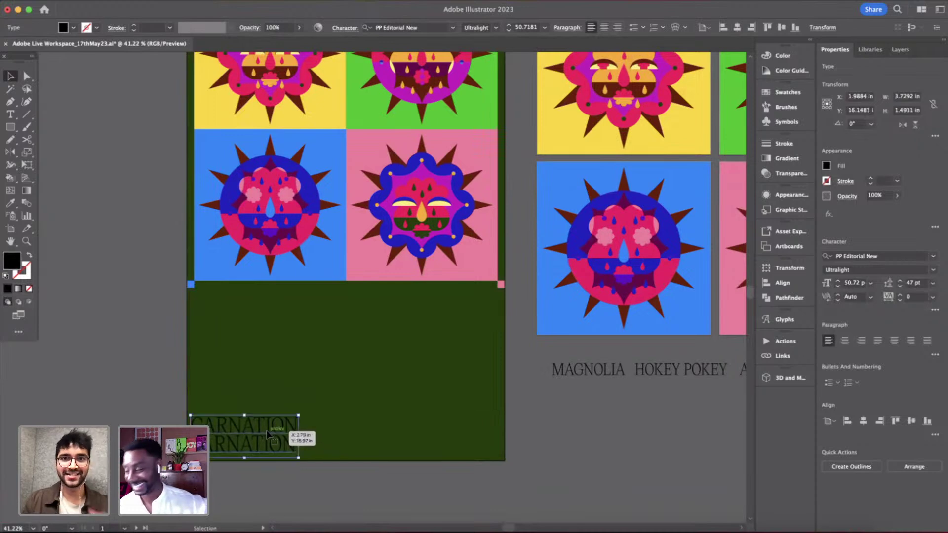
pyautogui.moveTo(298, 415); pyautogui.dragTo(501, 326)
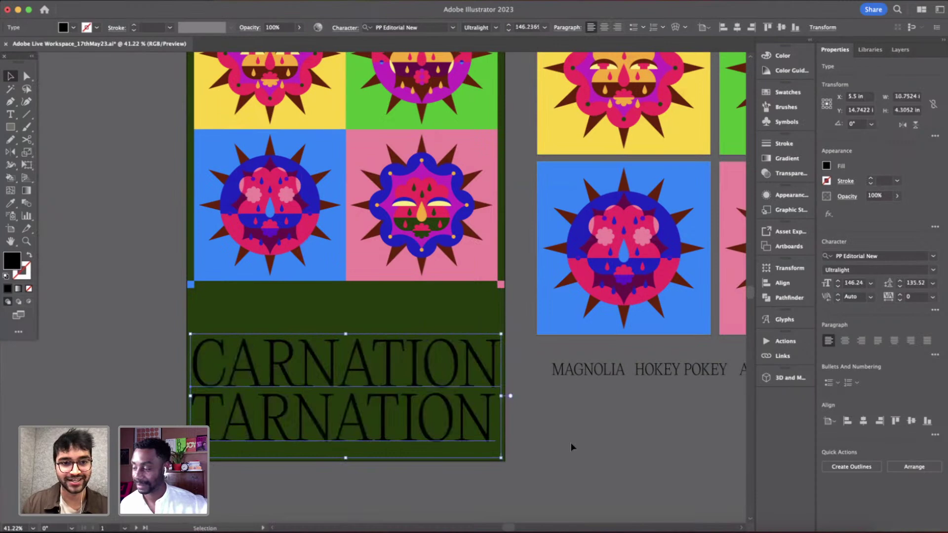
pyautogui.click(570, 443)
# - Colour the CARNATION TARNATION text with the yellow sampled from the first sun-face panel
pyautogui.scroll(4, 281, 424)
pyautogui.scroll(-5, 281, 424)
pyautogui.click(281, 425)
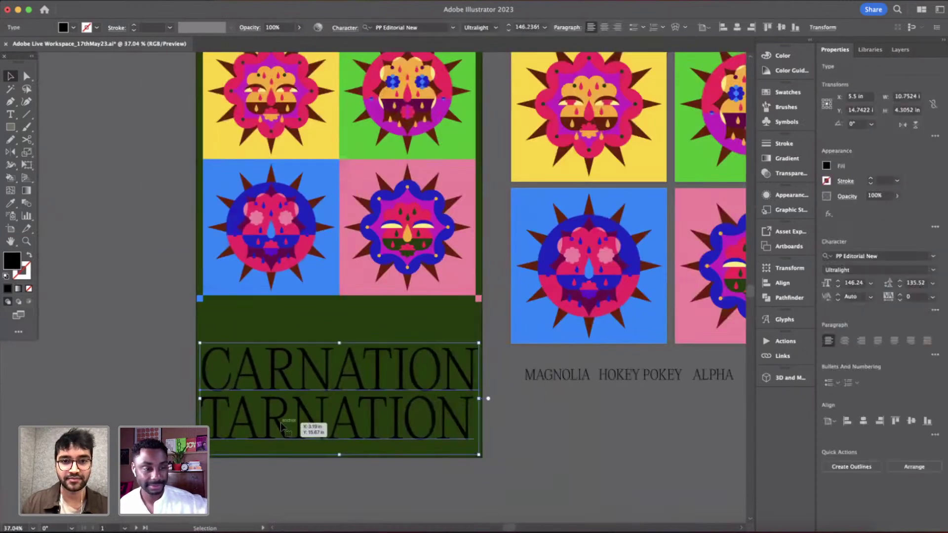
pyautogui.scroll(-2, 282, 425)
pyautogui.press('i')
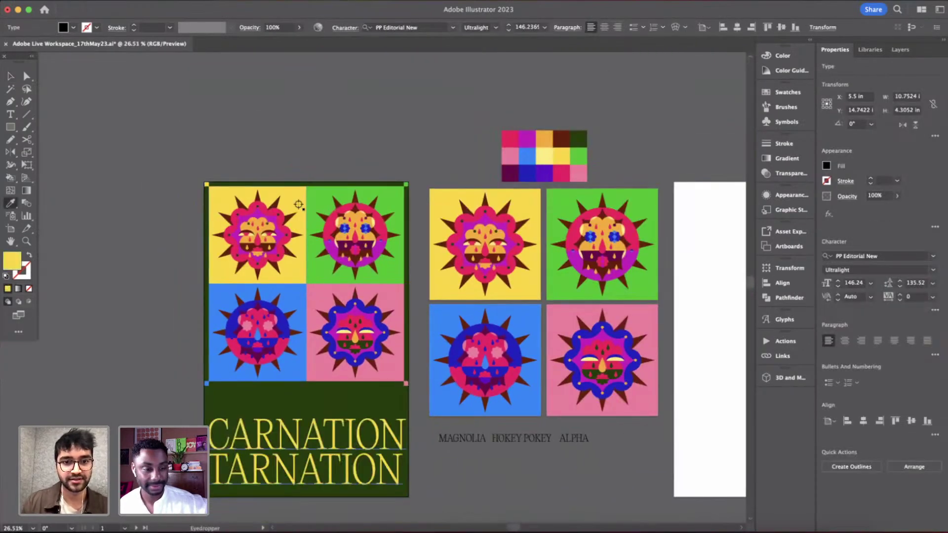
pyautogui.click(297, 199)
pyautogui.scroll(-3, 449, 414)
pyautogui.press('v')
pyautogui.click(449, 414)
# - Move the CARNATION TARNATION text up to about Y 13.35 in, close beneath the sun-face block
pyautogui.scroll(2, 391, 384)
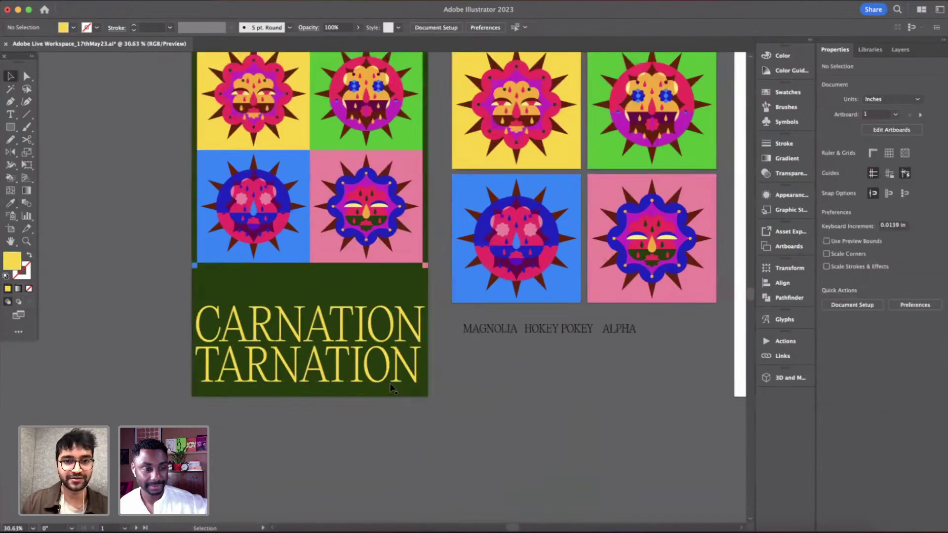
pyautogui.scroll(2, 391, 387)
pyautogui.click(423, 330)
pyautogui.click(349, 424)
pyautogui.scroll(-3, 349, 423)
pyautogui.scroll(5, 389, 422)
pyautogui.click(526, 404)
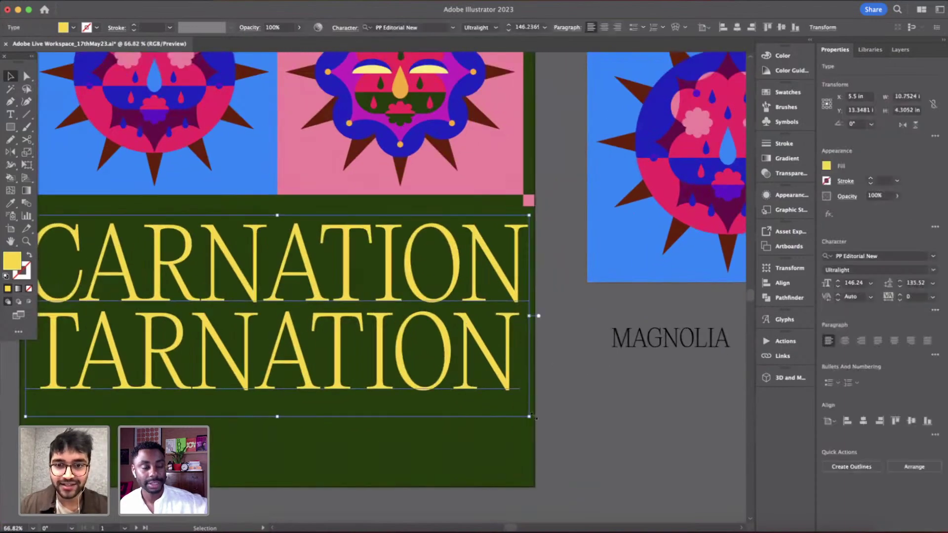
# - Scale the CARNATION TARNATION text down to about 10.47 in wide so it fits the sun-face block's width
pyautogui.moveTo(530, 417); pyautogui.dragTo(526, 413)
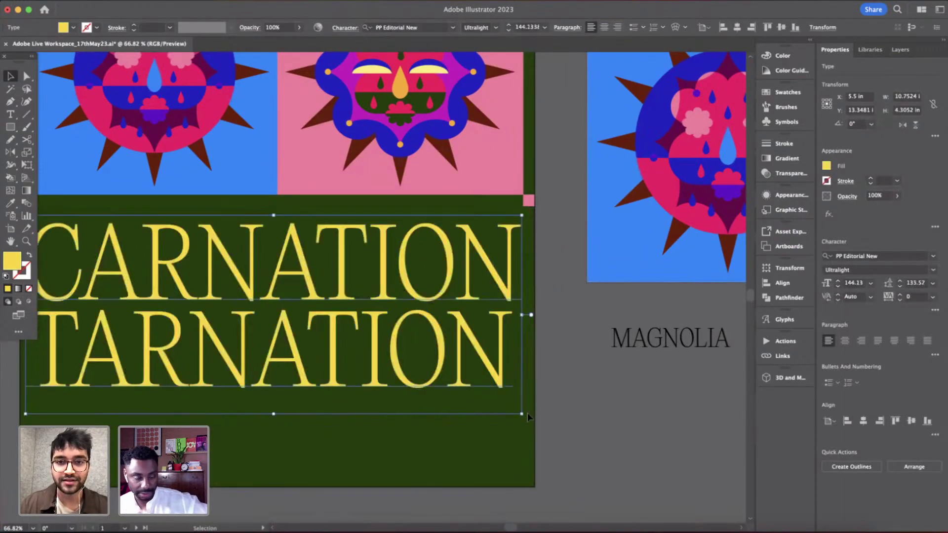
pyautogui.scroll(-2, 528, 414)
pyautogui.scroll(2, 527, 416)
pyautogui.moveTo(275, 440); pyautogui.dragTo(281, 440)
pyautogui.scroll(-3, 280, 441)
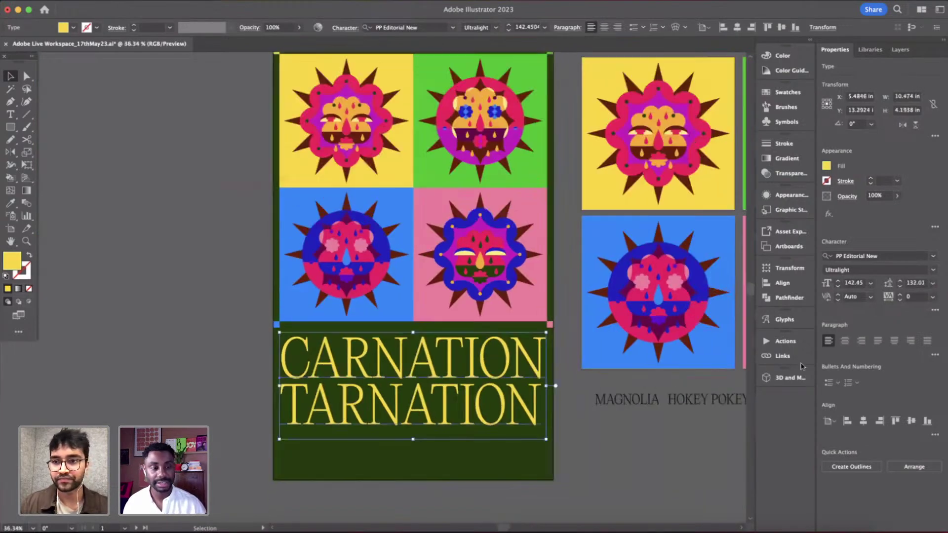
# - Centre-align the two lines of the CARNATION TARNATION text and centre the text horizontally on the artboard
pyautogui.click(845, 343)
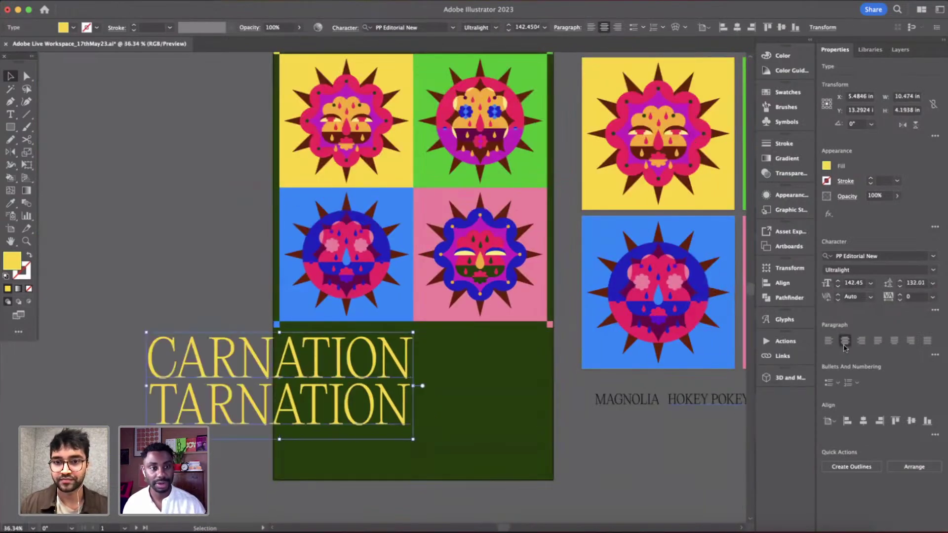
pyautogui.click(863, 420)
pyautogui.click(674, 430)
# - Move the CARNATION TARNATION text down to about Y 14.1 in within the green area below the sun faces
pyautogui.scroll(-3, 673, 431)
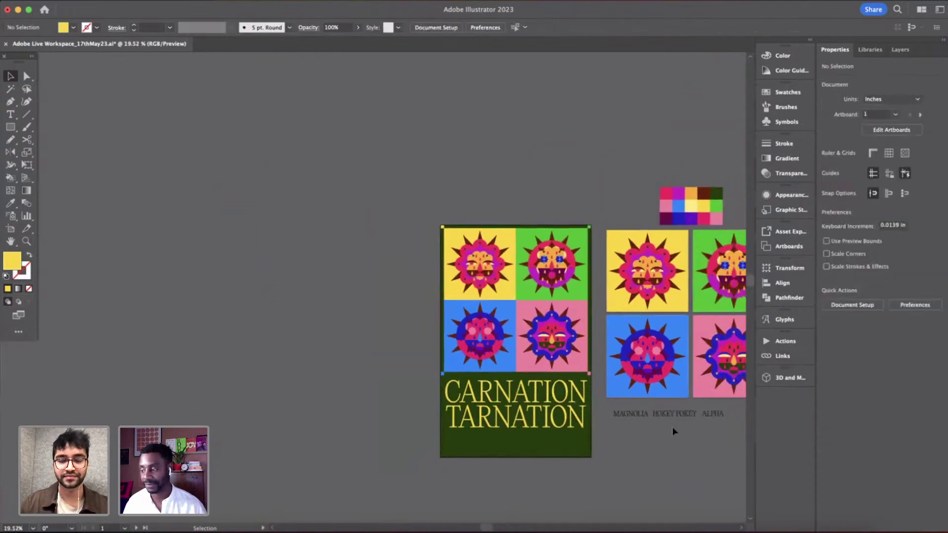
pyautogui.hscroll(5, 673, 431)
pyautogui.scroll(3, 456, 425)
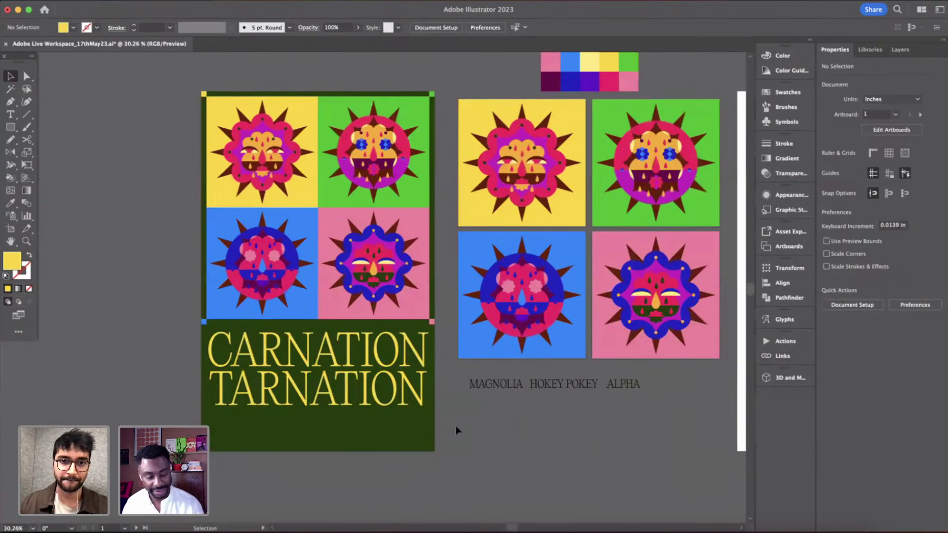
pyautogui.moveTo(389, 313); pyautogui.dragTo(389, 331)
pyautogui.click(500, 388)
# - Set the second A of CARNATION in the Rabbit Hole Display font
pyautogui.scroll(-3, 499, 388)
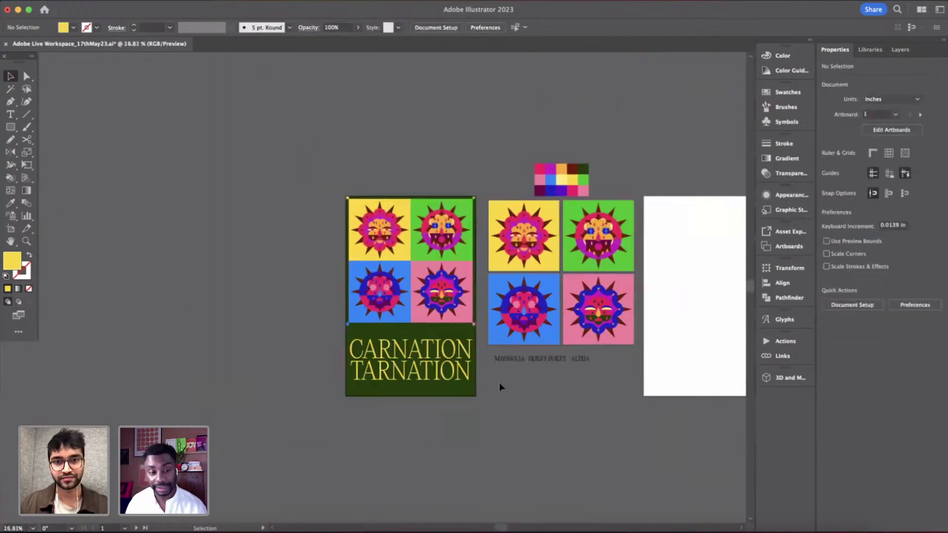
pyautogui.scroll(4, 499, 388)
pyautogui.scroll(4, 464, 343)
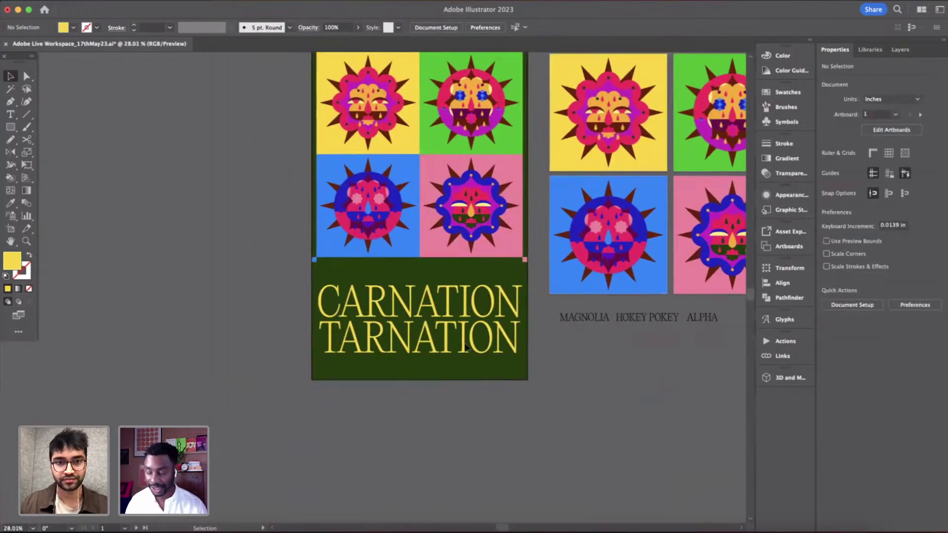
pyautogui.scroll(2, 450, 240)
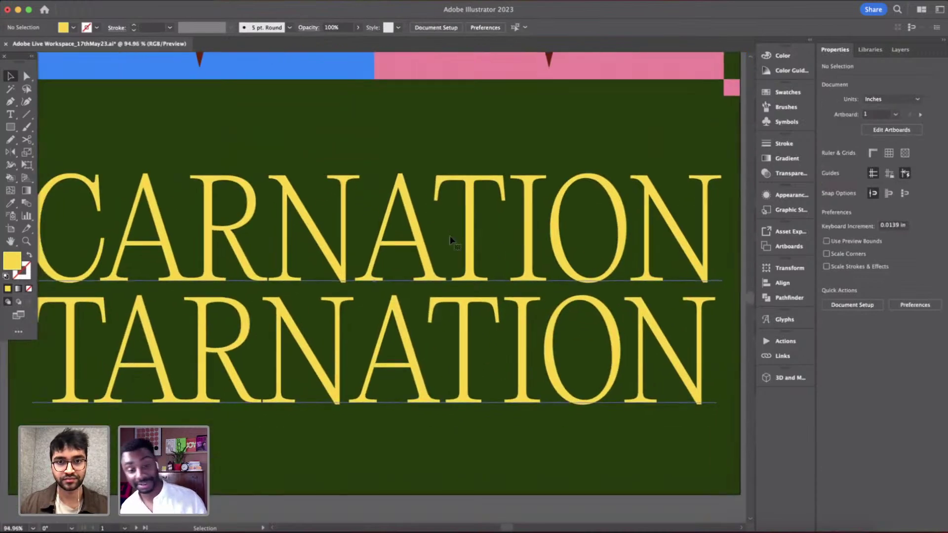
pyautogui.doubleClick(447, 234)
pyautogui.scroll(-3, 448, 235)
pyautogui.moveTo(447, 234); pyautogui.dragTo(403, 235)
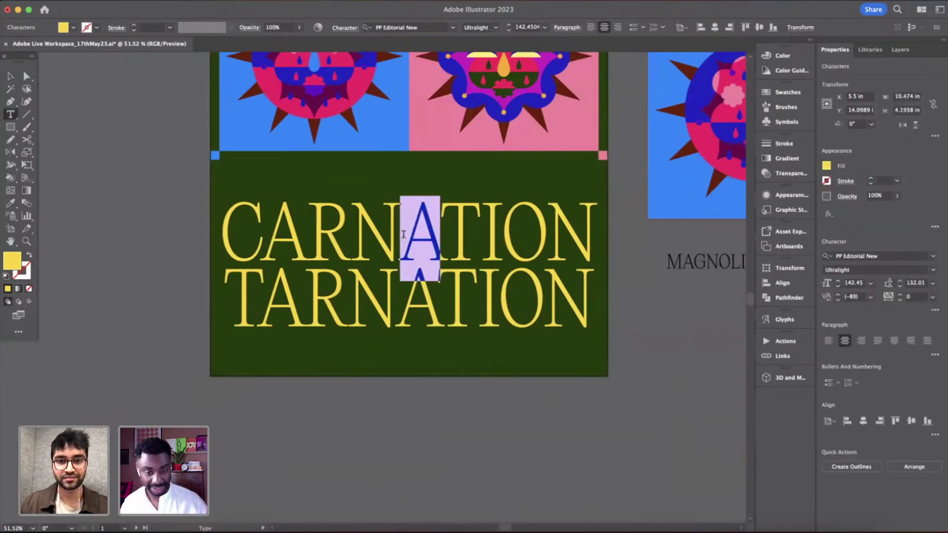
pyautogui.click(504, 232)
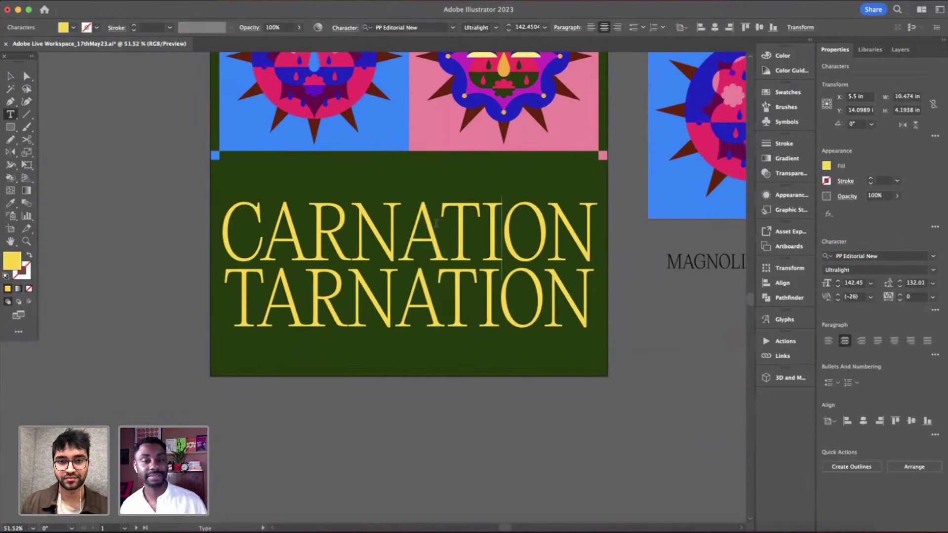
pyautogui.moveTo(413, 223); pyautogui.dragTo(437, 225)
pyautogui.click(878, 255)
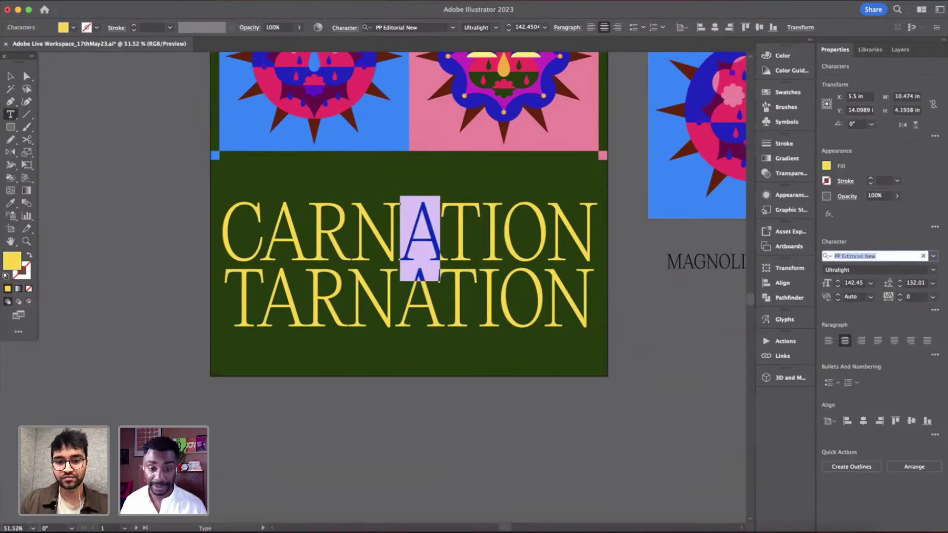
pyautogui.write('rabb')
pyautogui.click(845, 312)
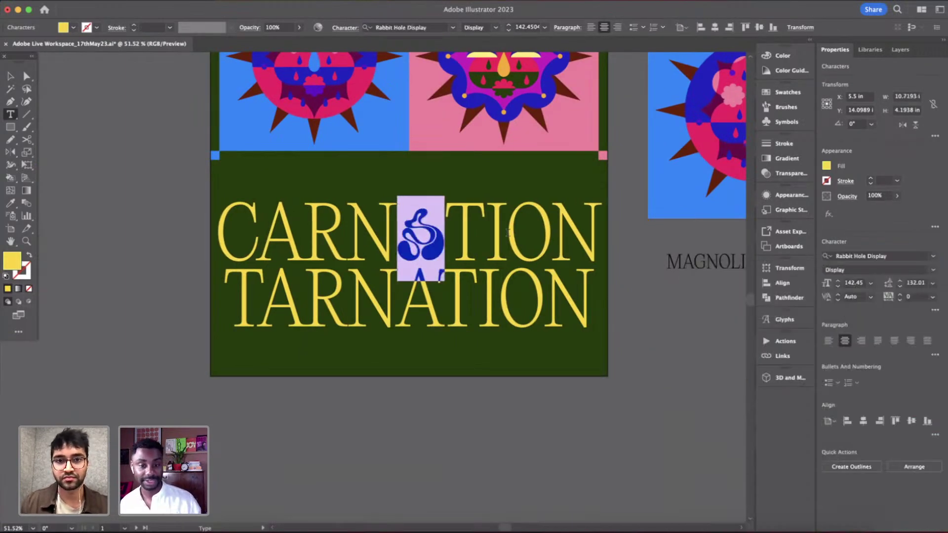
# - Increase the font size of CARNATION's decorative second A to 165 pt
pyautogui.click(438, 201)
pyautogui.scroll(5, 437, 201)
pyautogui.moveTo(457, 242); pyautogui.dragTo(397, 242)
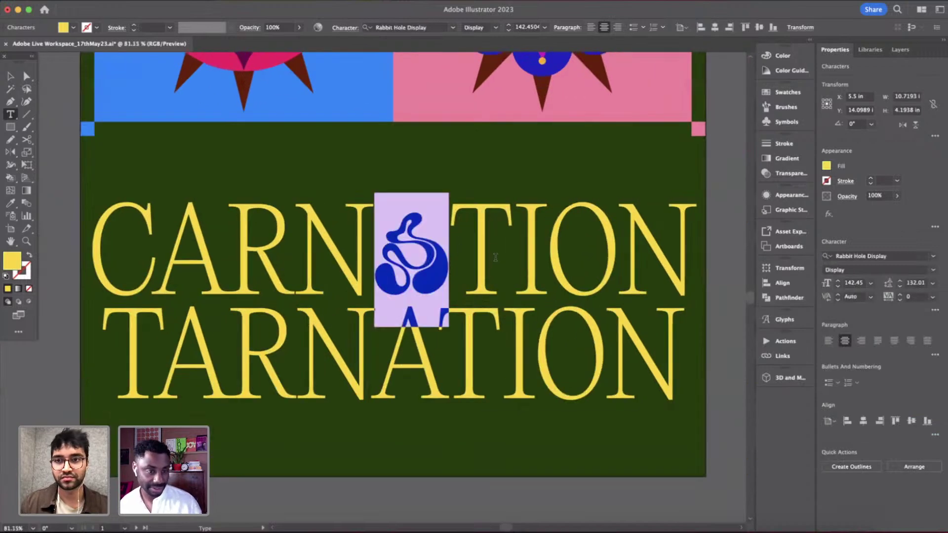
pyautogui.scroll(2, 512, 262)
pyautogui.click(839, 281)
pyautogui.click(839, 282)
pyautogui.click(838, 281)
pyautogui.click(838, 282)
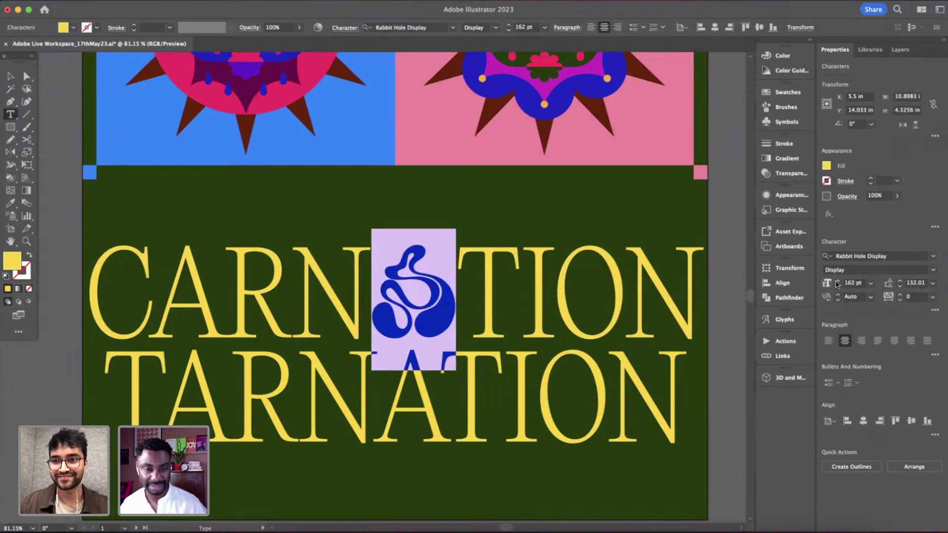
pyautogui.click(839, 282)
pyautogui.click(838, 283)
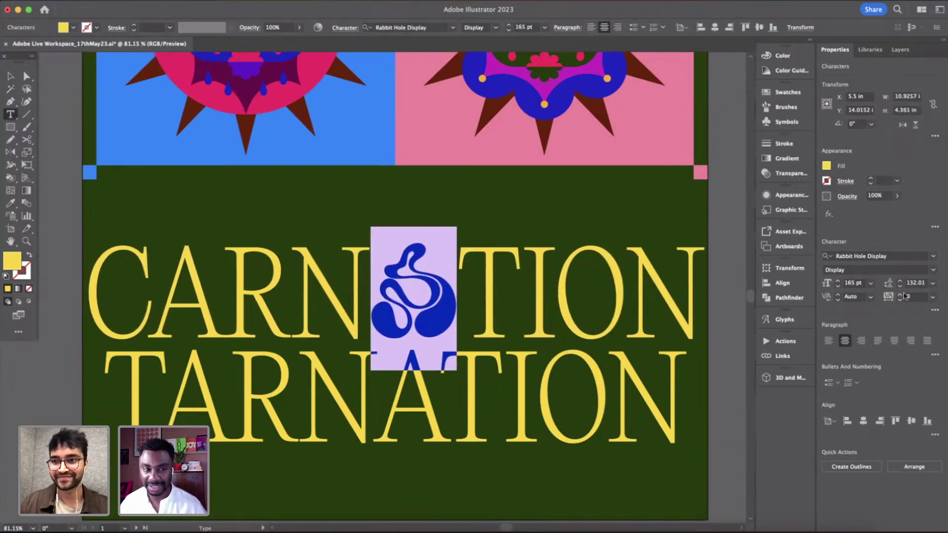
pyautogui.click(470, 273)
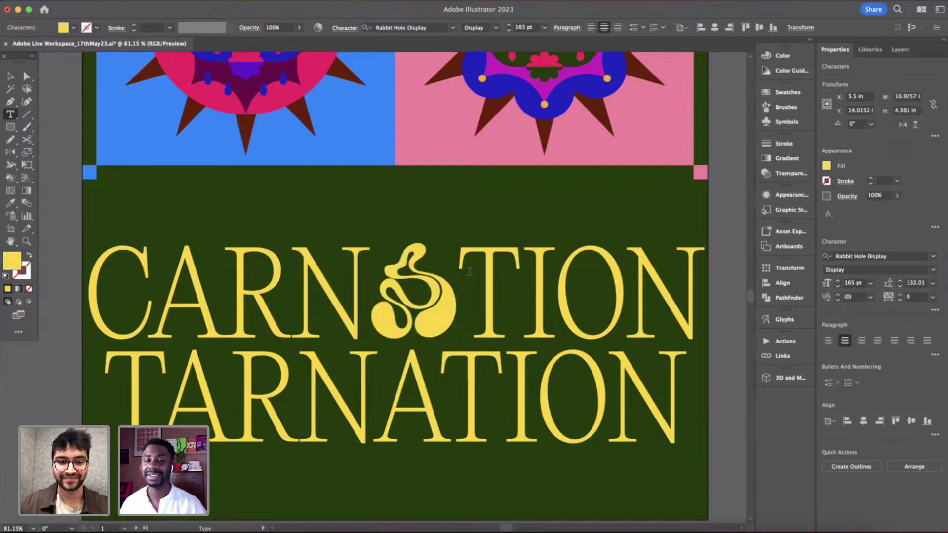
# - Reduce the font size of CARNATION's decorative second A to 156 pt
pyautogui.scroll(-5, 470, 272)
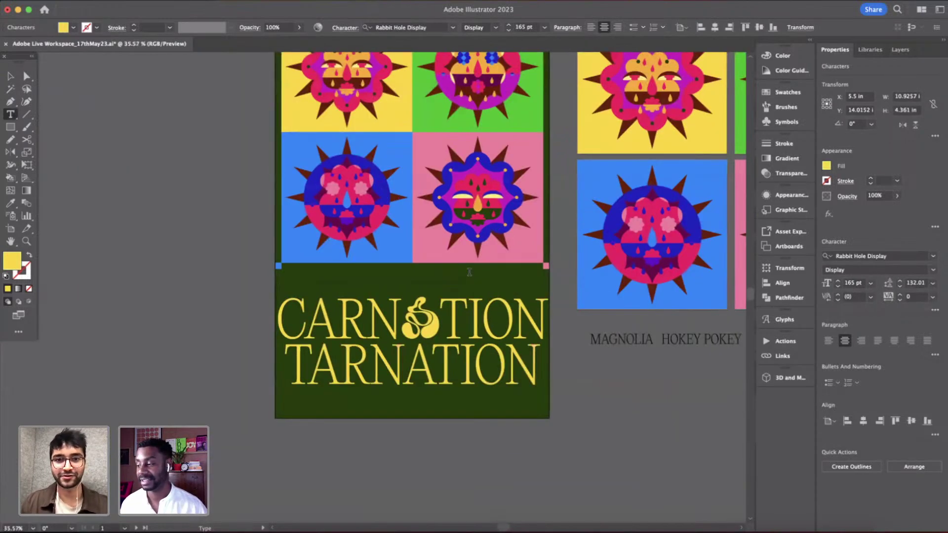
pyautogui.scroll(5, 443, 332)
pyautogui.hotkey('shift', 'Left')
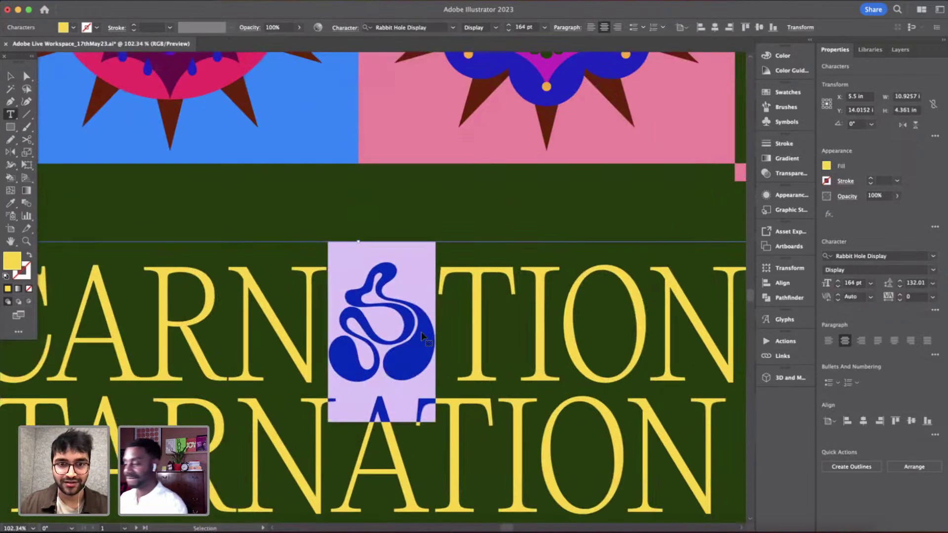
pyautogui.press('super+shift+comma')
pyautogui.press('super+shift+comma')
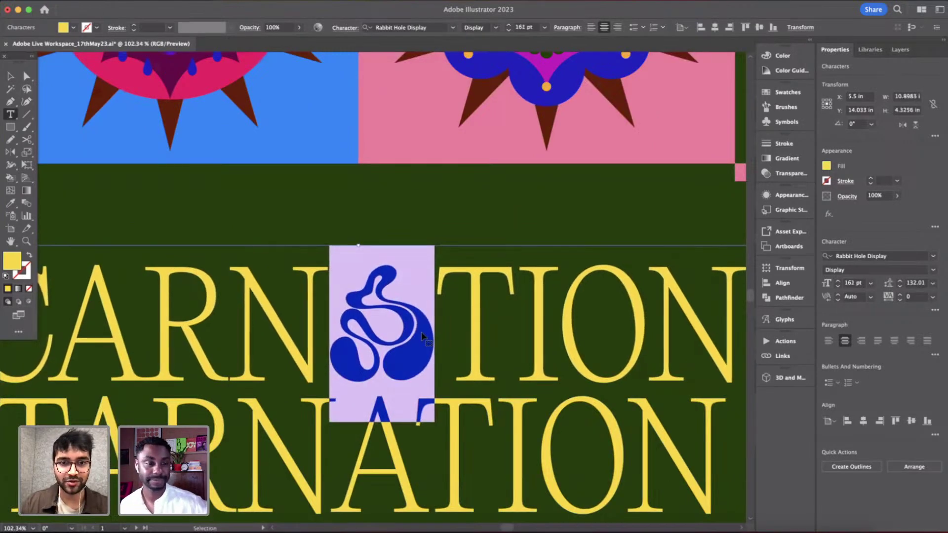
pyautogui.press('super+shift+comma')
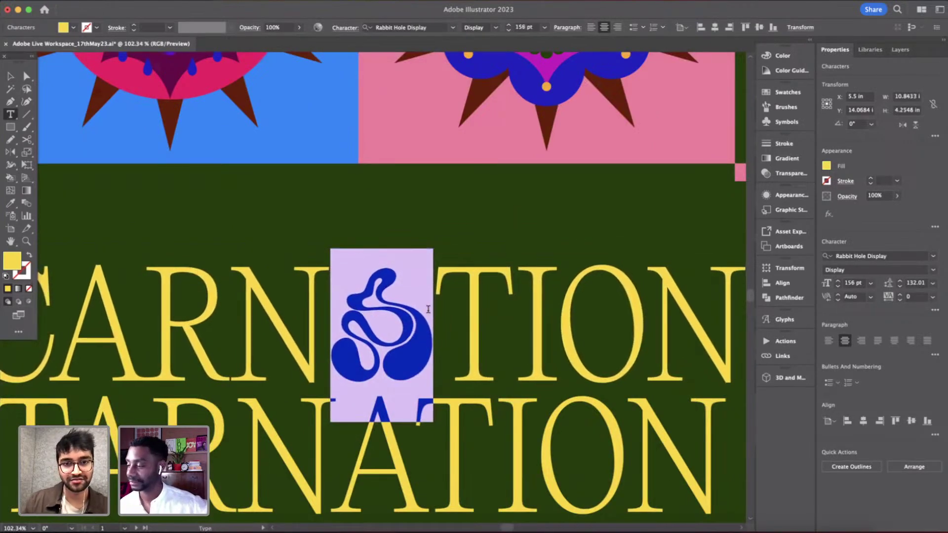
# - Replace CARNATION's decorative second A and the N before it with NA in PP Editorial New Ultralight
pyautogui.press('BackSpace')
pyautogui.press('BackSpace')
pyautogui.write('NA')
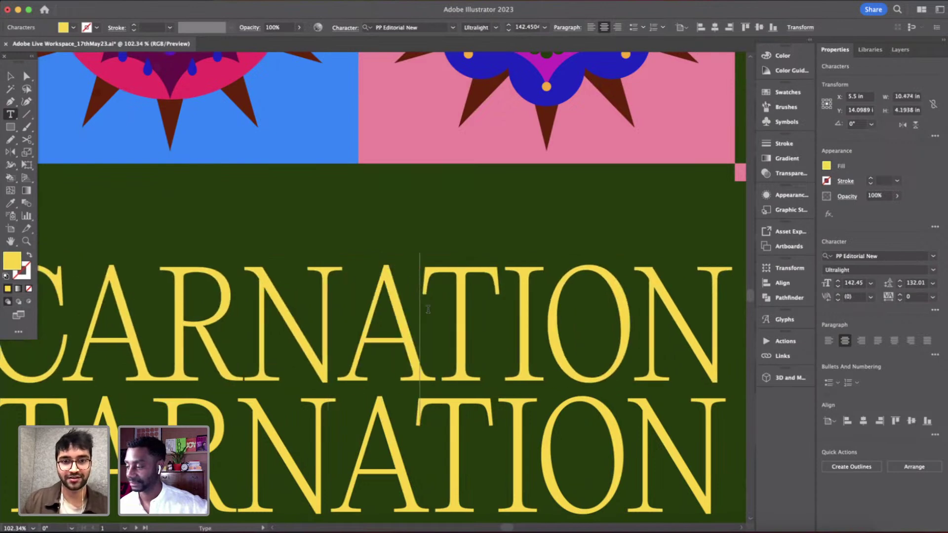
# - Set the R of CARNATION in the Rabbit Hole Display font
pyautogui.scroll(-5, 428, 309)
pyautogui.moveTo(537, 316); pyautogui.dragTo(453, 300)
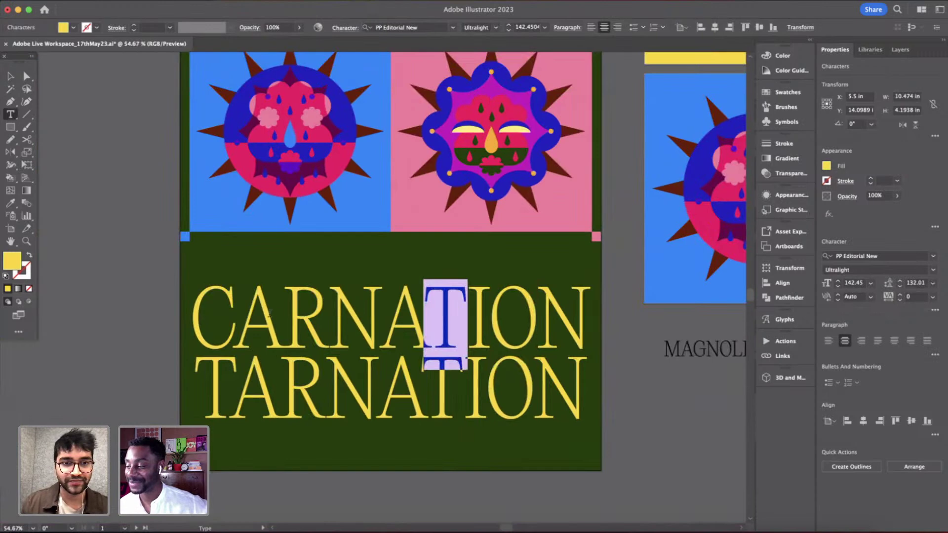
pyautogui.moveTo(290, 311); pyautogui.dragTo(323, 311)
pyautogui.click(882, 257)
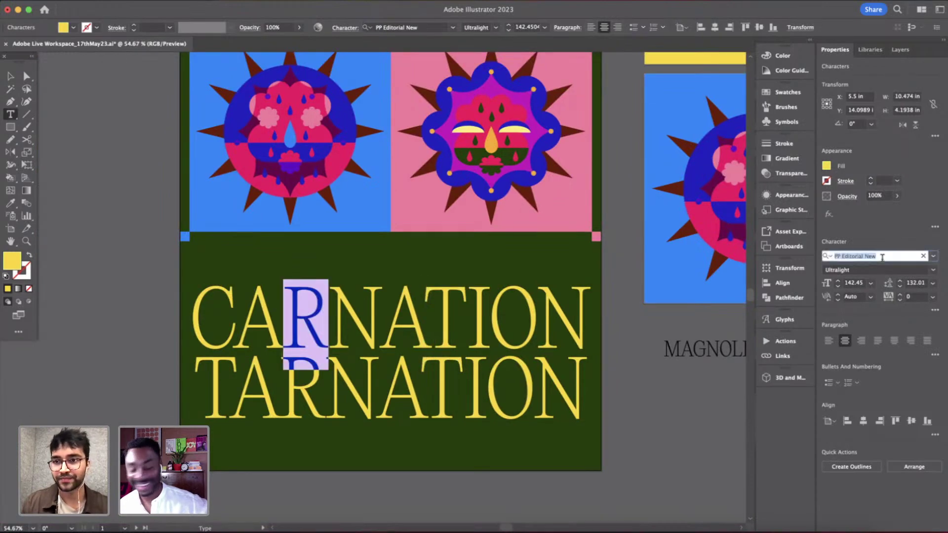
pyautogui.write('rabb')
pyautogui.click(835, 308)
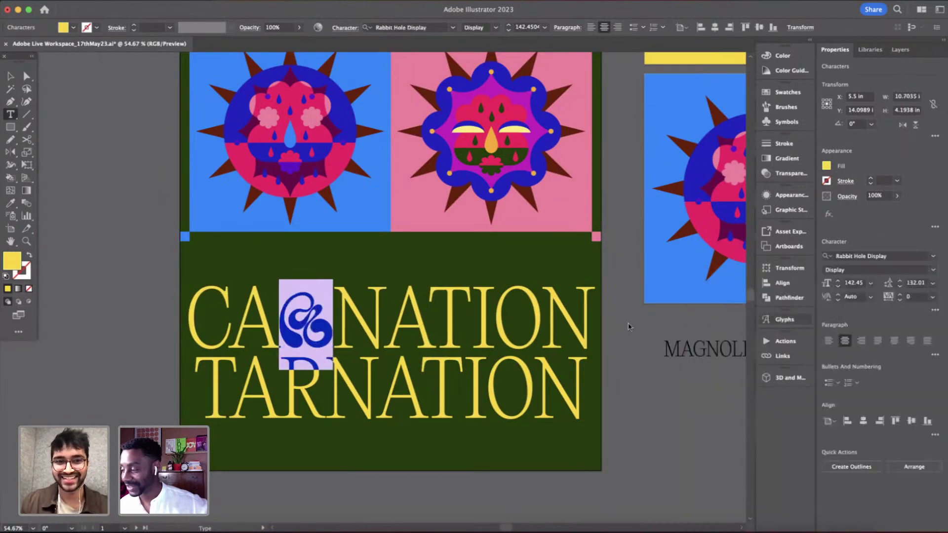
pyautogui.click(389, 303)
pyautogui.scroll(-5, 389, 303)
pyautogui.scroll(6, 337, 311)
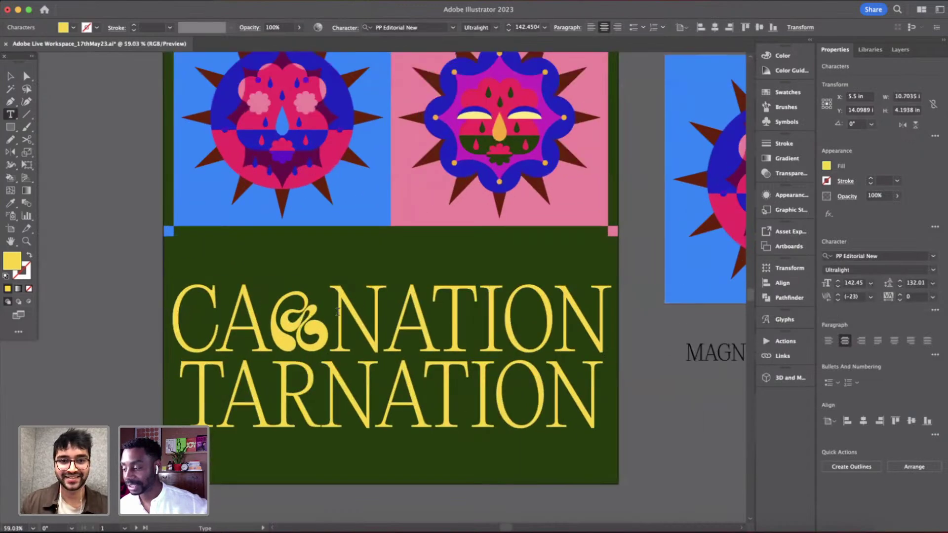
# - Increase the font size of CARNATION's decorative R to 169 pt
pyautogui.moveTo(338, 312); pyautogui.dragTo(277, 312)
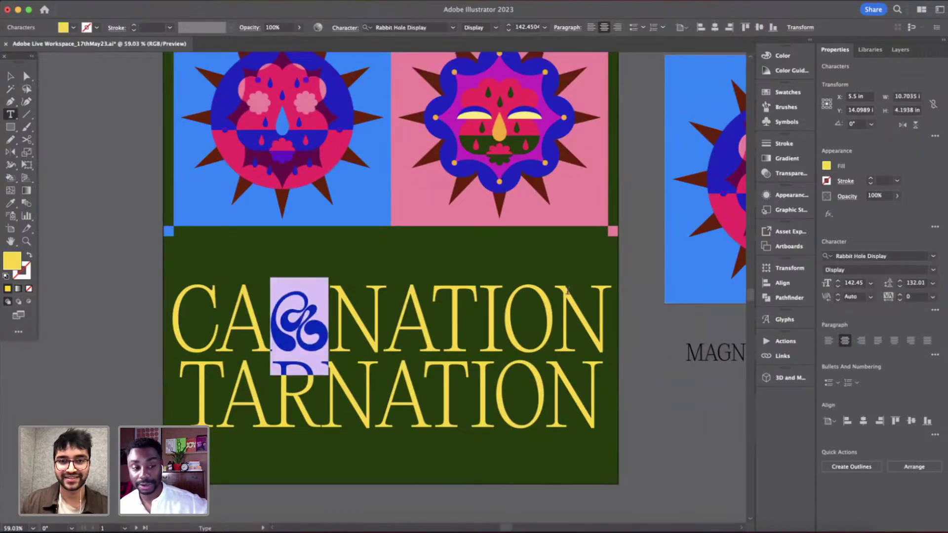
pyautogui.scroll(-6, 579, 292)
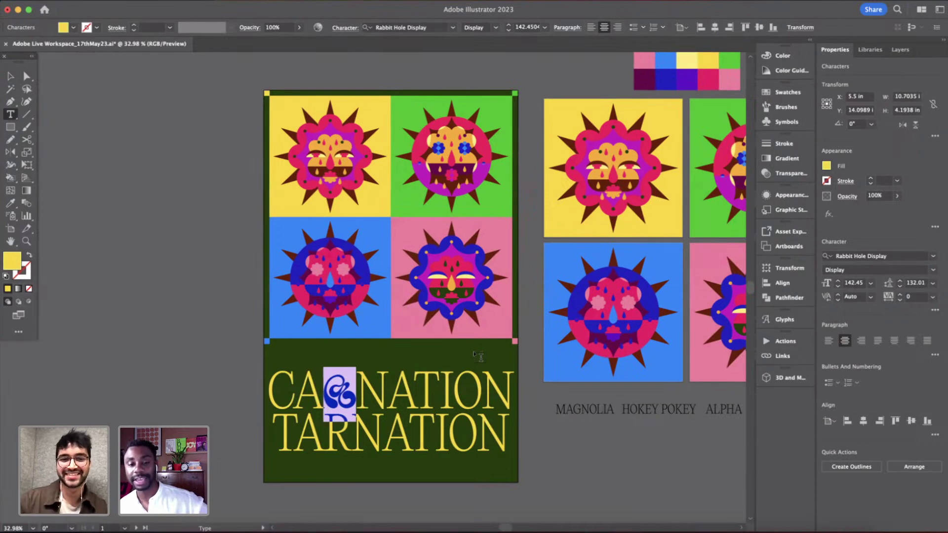
pyautogui.scroll(6, 476, 355)
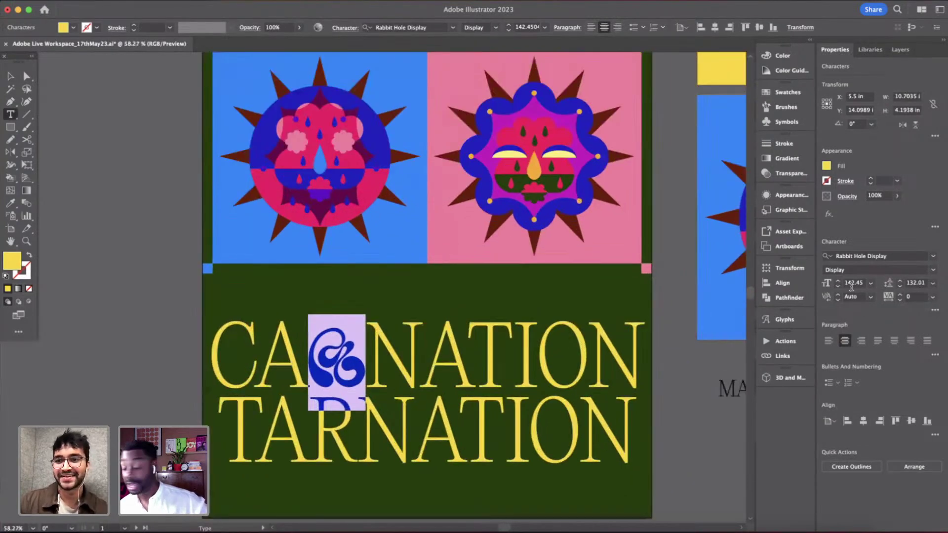
pyautogui.click(839, 280)
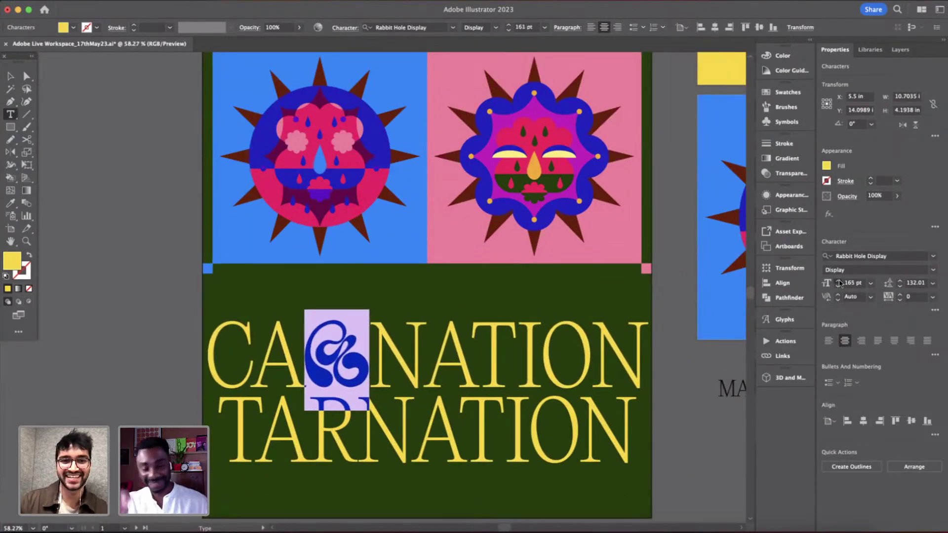
pyautogui.click(839, 280)
pyautogui.click(839, 280)
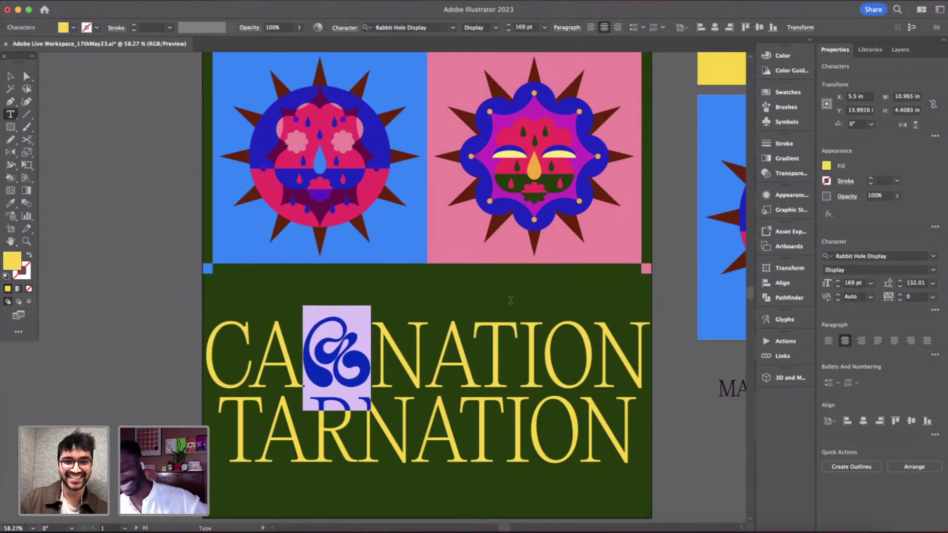
# - Tighten the kerning on both sides of CARNATION's decorative R, setting the gap between the A and the R to -60
pyautogui.scroll(3, 369, 326)
pyautogui.hscroll(-2, 416, 361)
pyautogui.scroll(-1, 416, 360)
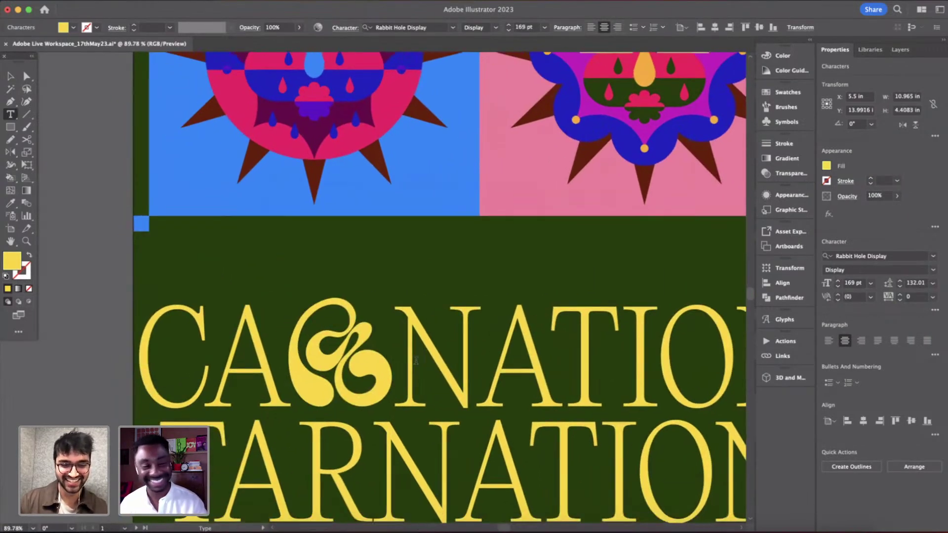
pyautogui.hotkey('alt', 'Left')
pyautogui.hotkey('alt', 'Left')
pyautogui.press('Left')
pyautogui.hotkey('alt', 'Left')
pyautogui.hotkey('alt', 'Left')
pyautogui.hotkey('alt', 'Left')
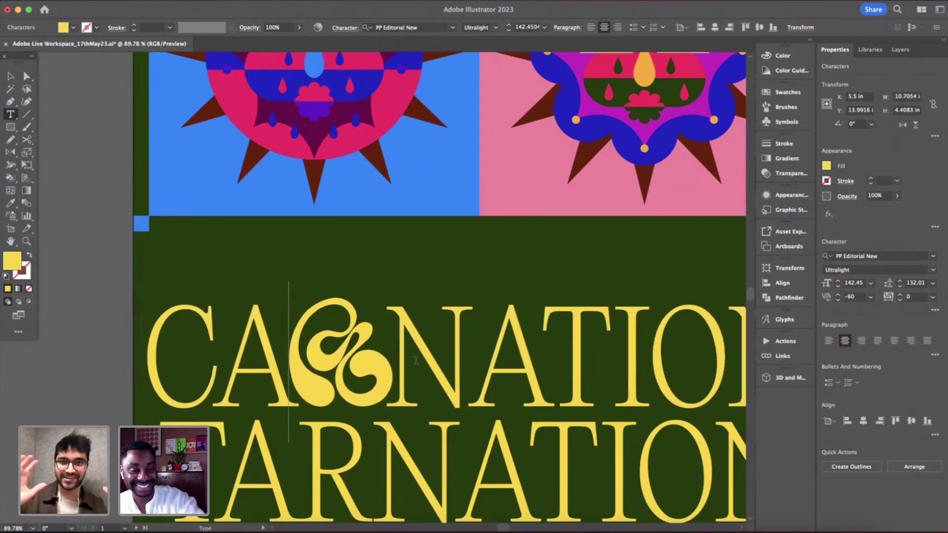
# - Set the O of TARNATION in the Rabbit Hole Display font
pyautogui.scroll(-5, 416, 361)
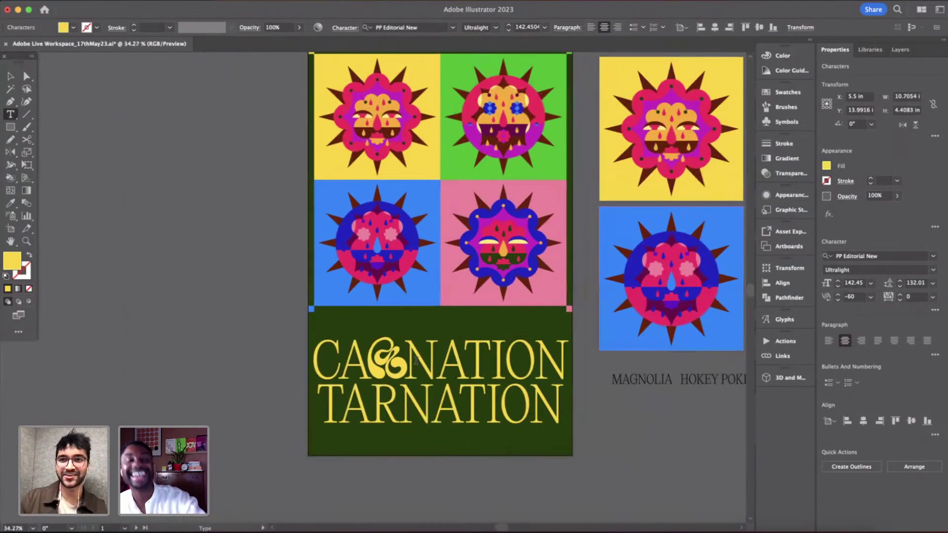
pyautogui.scroll(3, 506, 426)
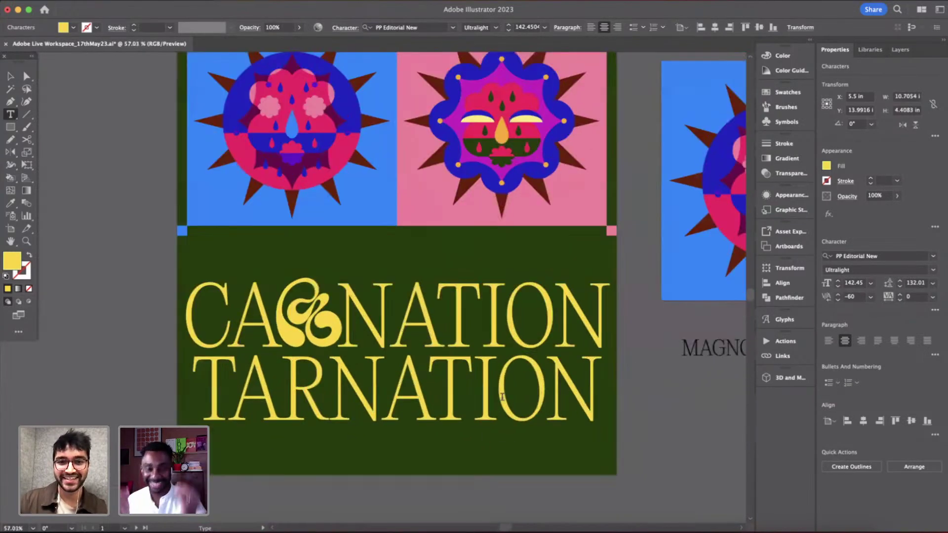
pyautogui.moveTo(496, 395); pyautogui.dragTo(540, 395)
pyautogui.click(853, 256)
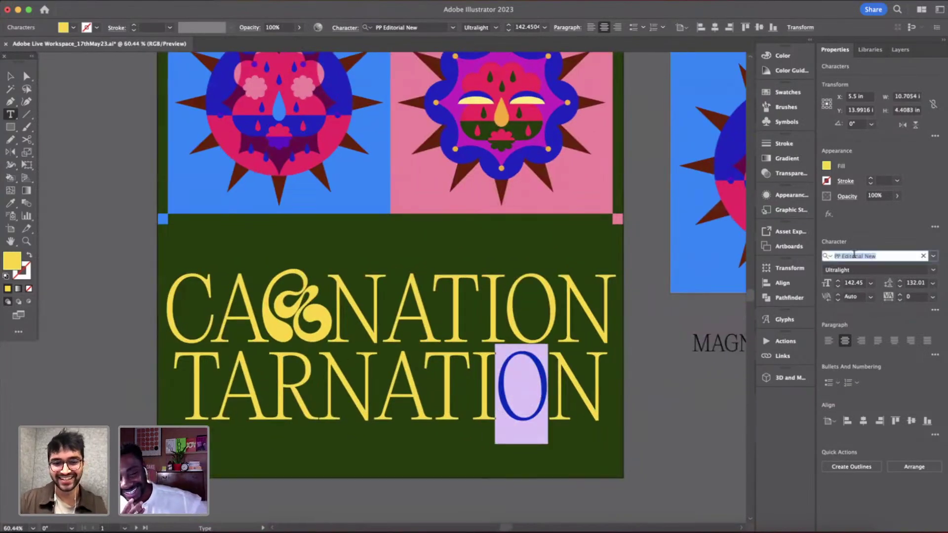
pyautogui.write('RABB')
pyautogui.click(837, 311)
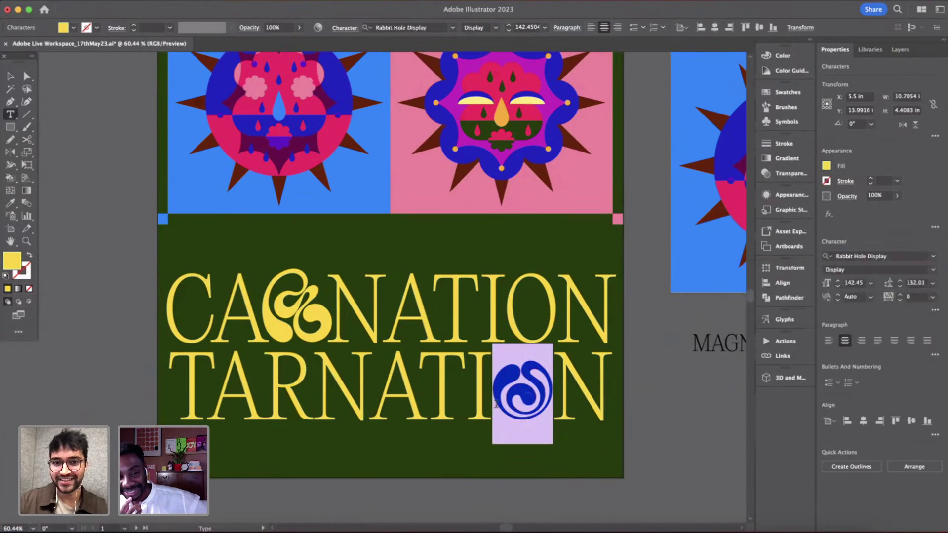
pyautogui.click(585, 398)
# - Increase the font size of TARNATION's decorative O to 171 pt
pyautogui.moveTo(559, 392); pyautogui.dragTo(494, 393)
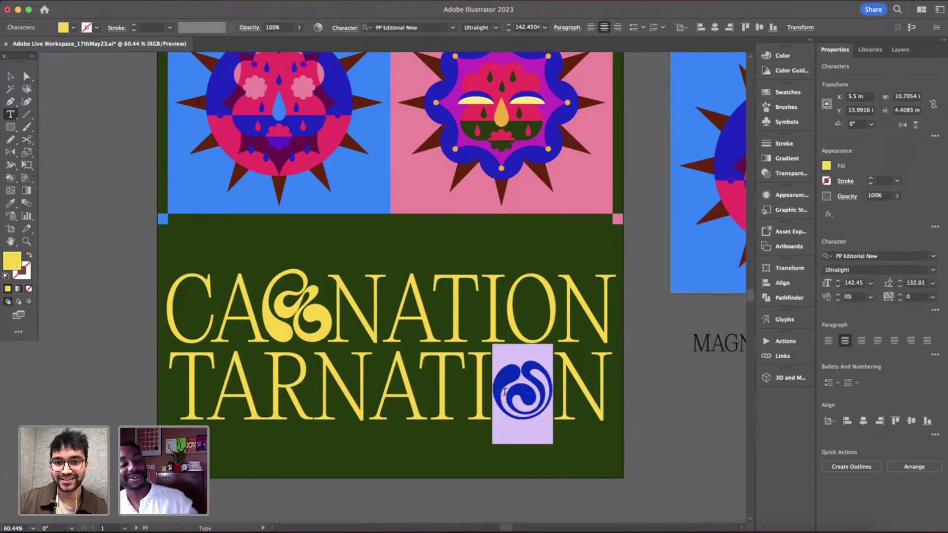
pyautogui.moveTo(839, 284); pyautogui.dragTo(838, 284)
pyautogui.click(838, 283)
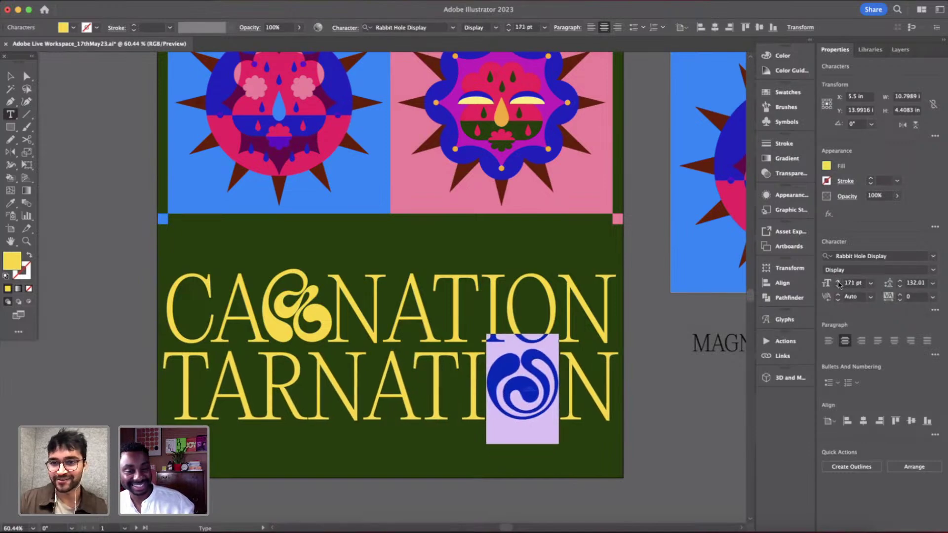
pyautogui.scroll(5, 588, 342)
pyautogui.scroll(-3, 588, 342)
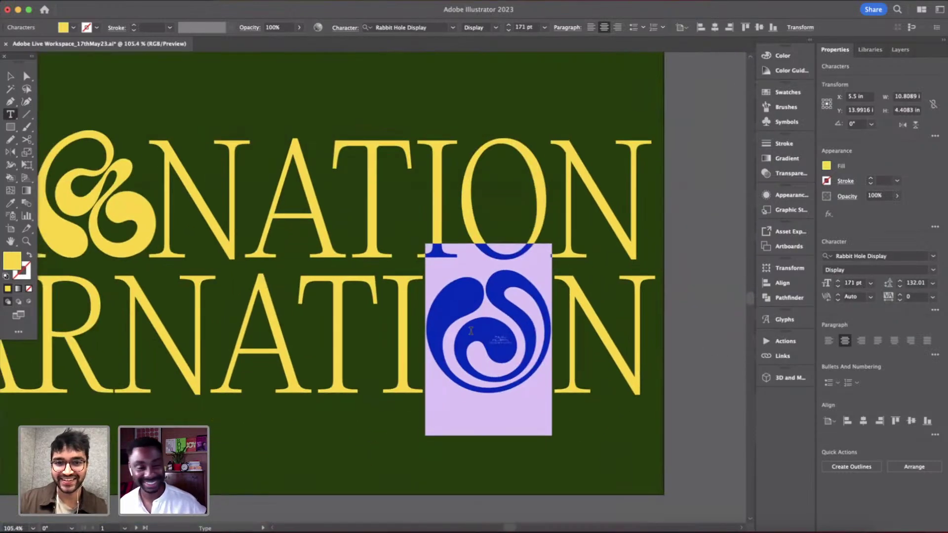
# - Tighten the kerning around TARNATION's decorative O, setting the gap between the I and the O to -60, and deselect the text
pyautogui.scroll(-5, 471, 331)
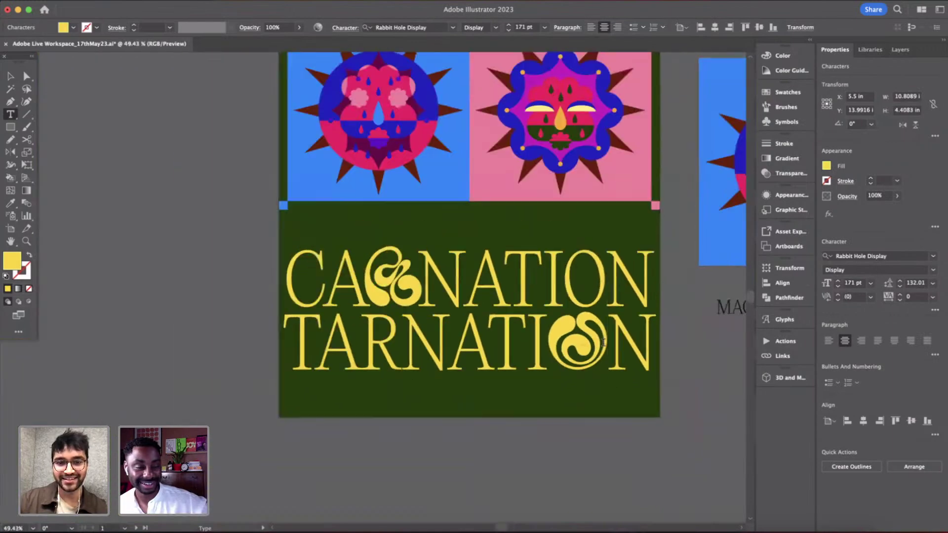
pyautogui.click(604, 342)
pyautogui.hotkey('alt', 'Left')
pyautogui.hotkey('alt', 'Left')
pyautogui.hotkey('alt', 'Left')
pyautogui.hotkey('alt', 'Left')
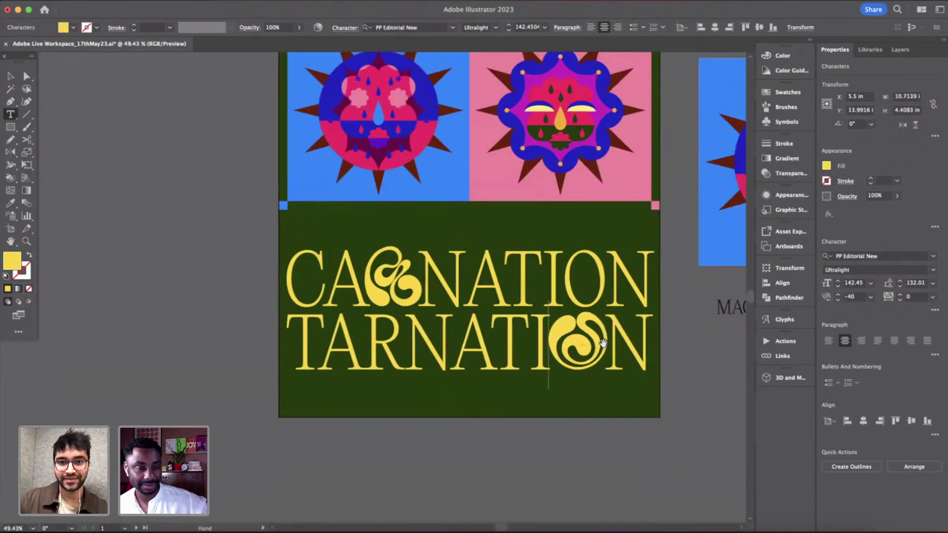
pyautogui.scroll(-8, 603, 343)
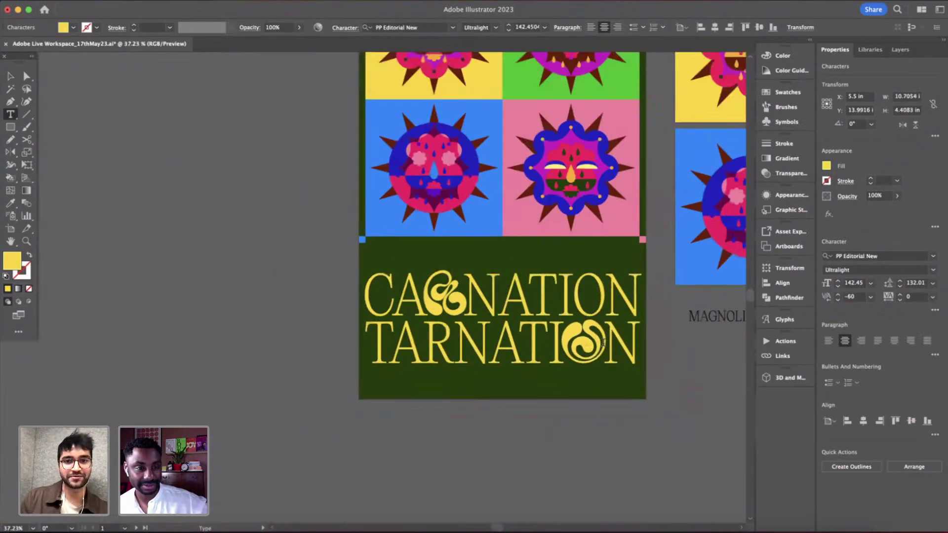
pyautogui.scroll(5, 602, 343)
pyautogui.scroll(-5, 603, 343)
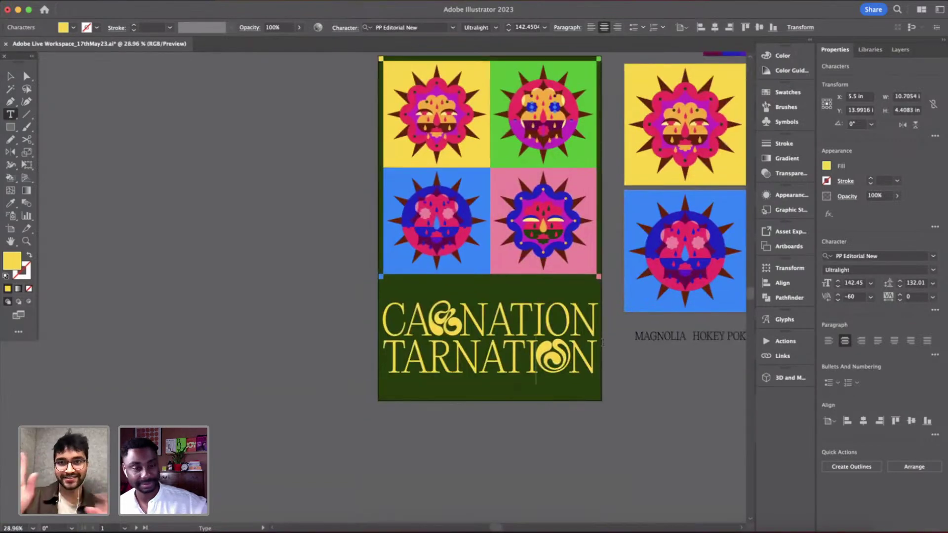
pyautogui.hscroll(3, 433, 147)
pyautogui.scroll(1, 432, 147)
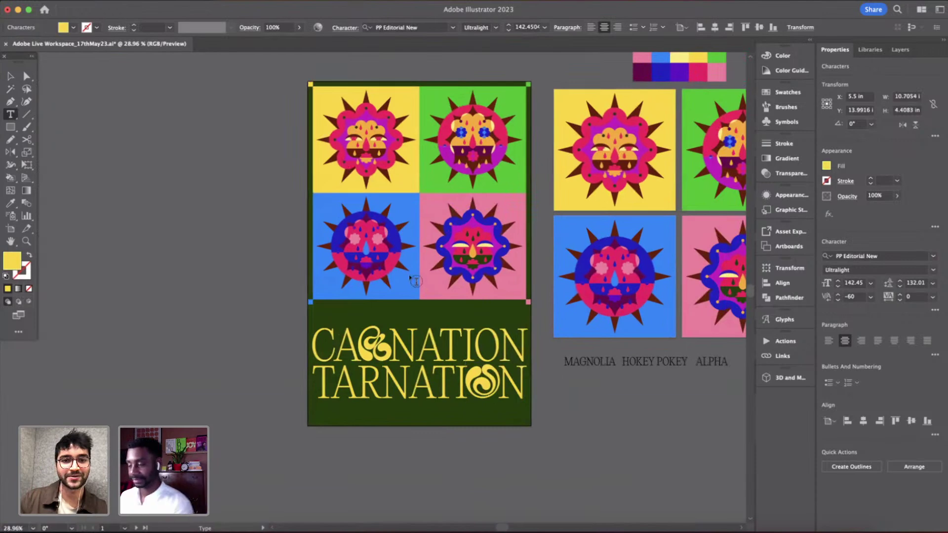
pyautogui.press('Escape')
pyautogui.click(188, 335)
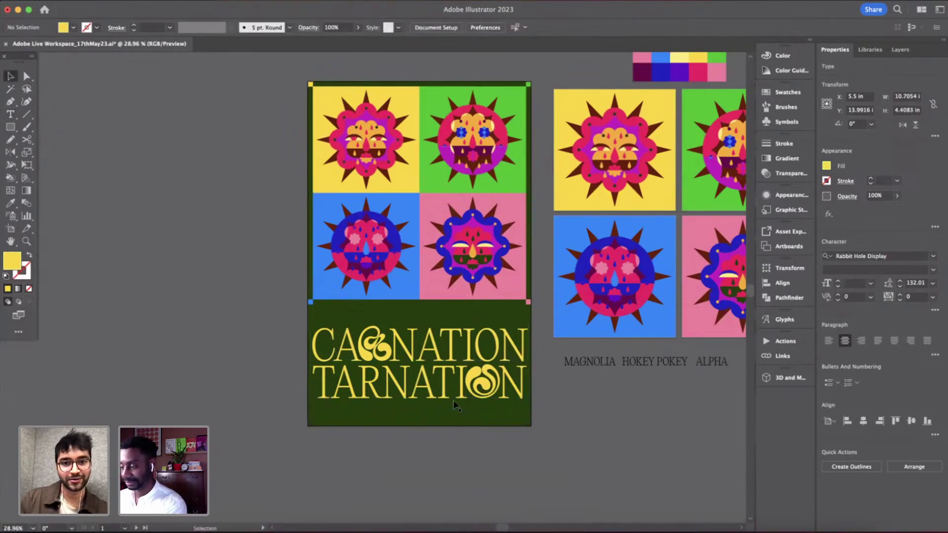
# - Check the finished title on the poster and save the document
pyautogui.scroll(3, 403, 417)
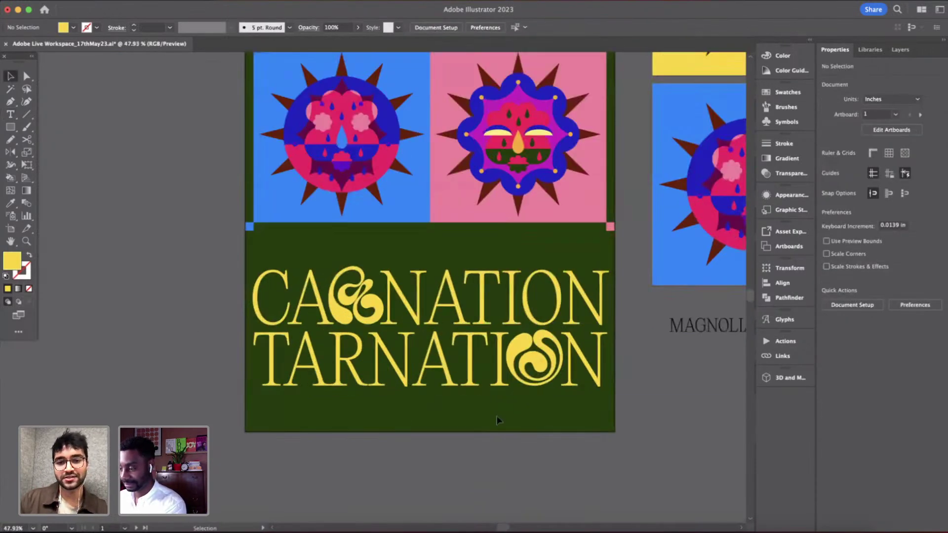
pyautogui.scroll(-2, 498, 420)
pyautogui.scroll(-1, 497, 420)
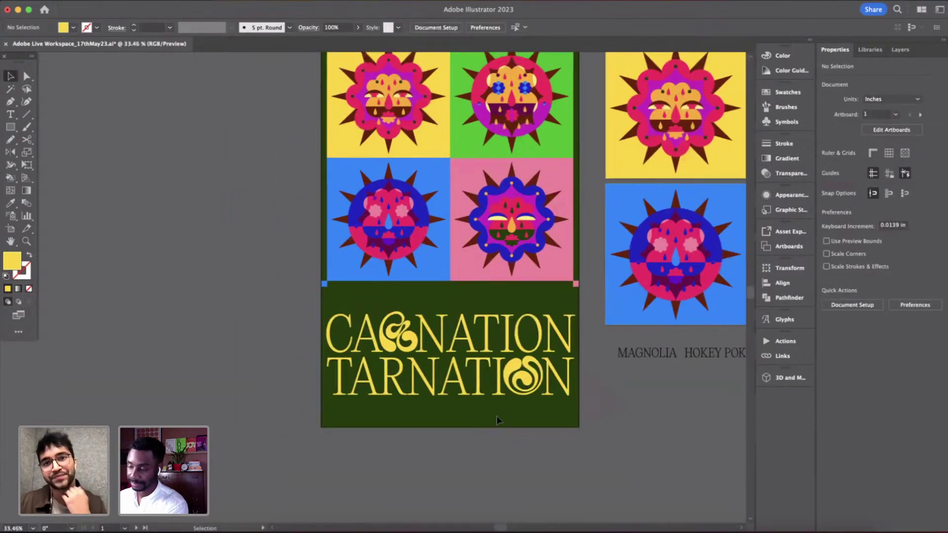
pyautogui.hscroll(2, 497, 420)
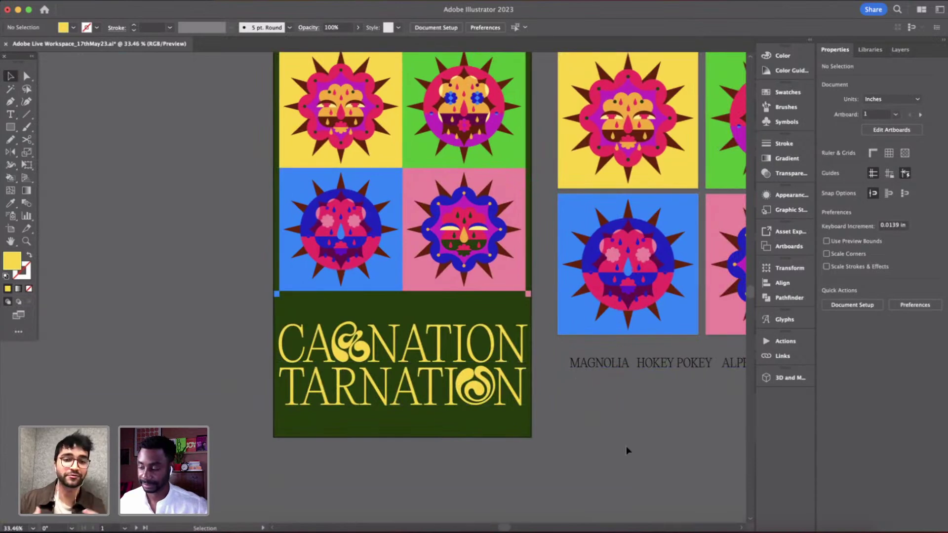
pyautogui.scroll(-2, 626, 446)
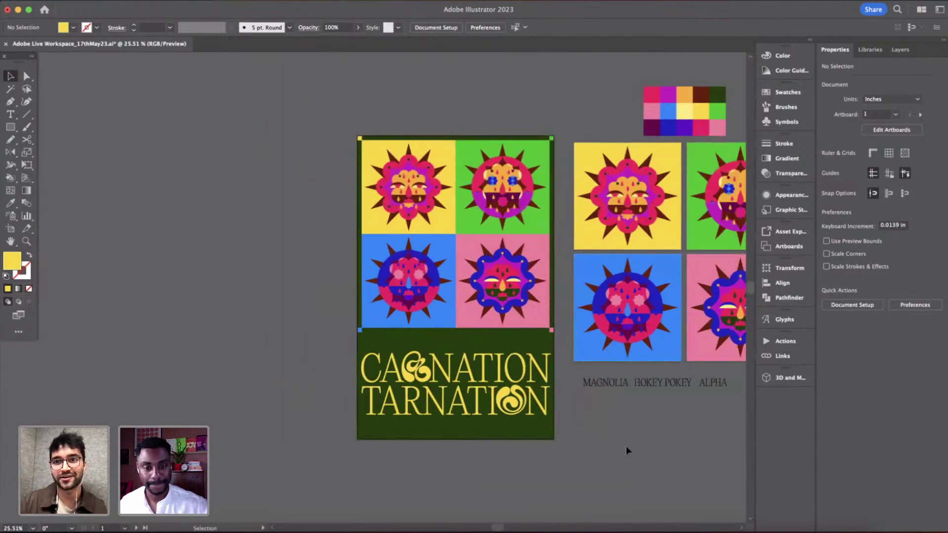
pyautogui.hscroll(3, 626, 446)
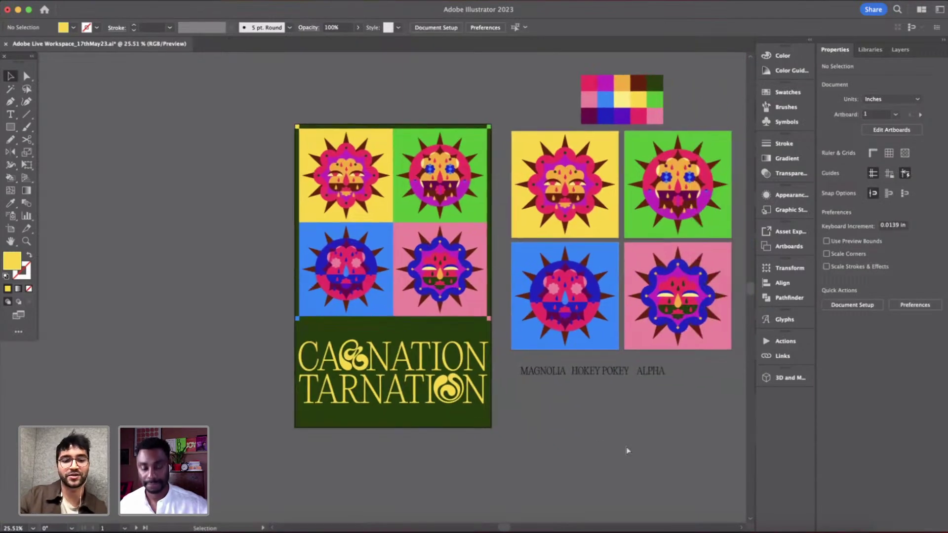
pyautogui.press('super+s')
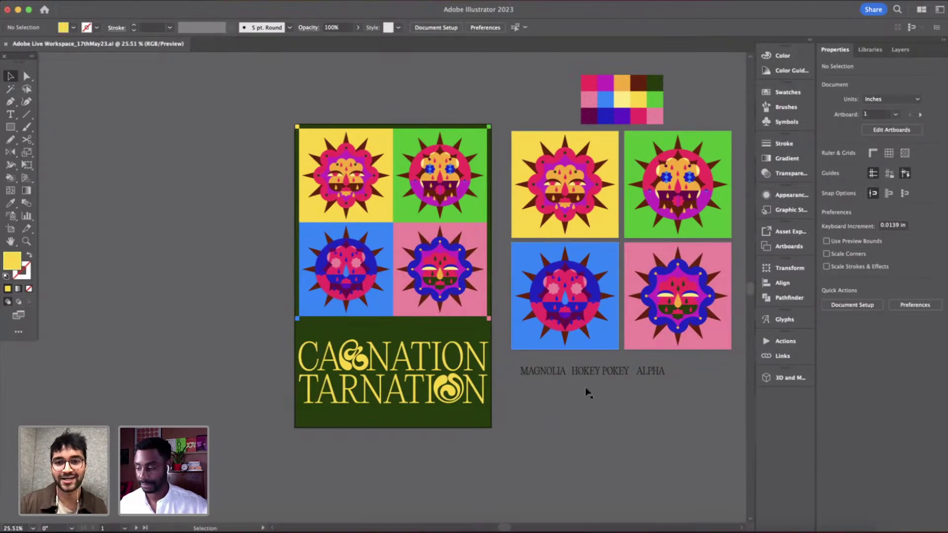
# - Duplicate the ALPHA text beside the original below the reference panels and change the copy to HENDECAGON
pyautogui.scroll(2, 550, 370)
pyautogui.click(696, 380)
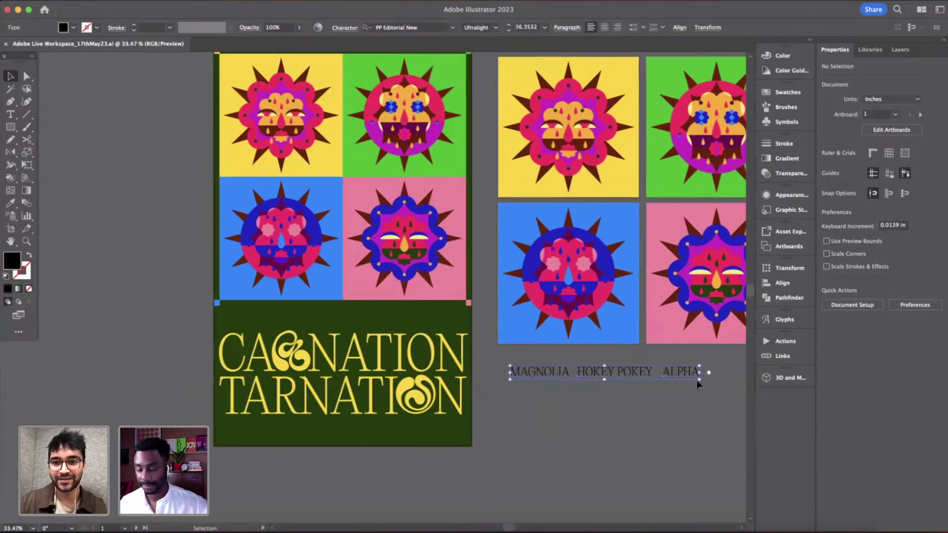
pyautogui.click(680, 385)
pyautogui.hscroll(3, 680, 385)
pyautogui.scroll(5, 513, 358)
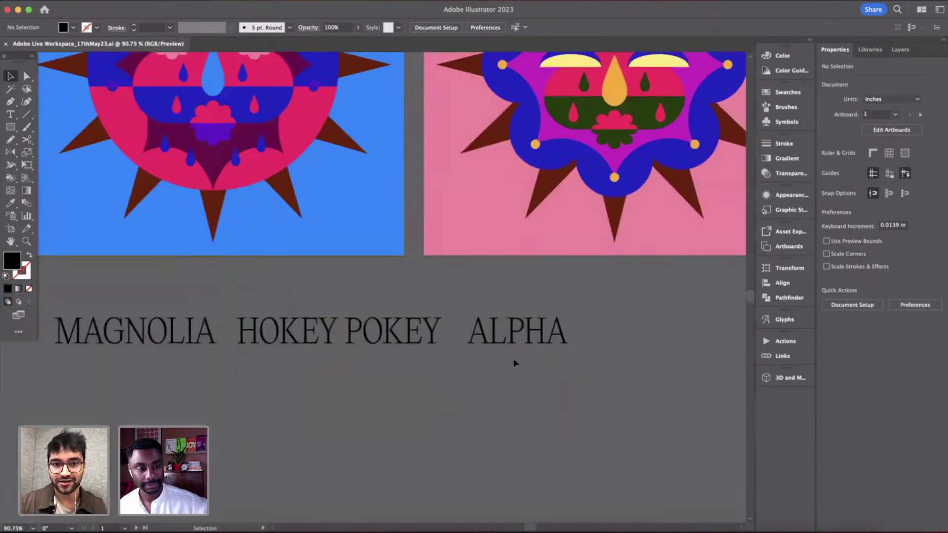
pyautogui.scroll(-2, 472, 347)
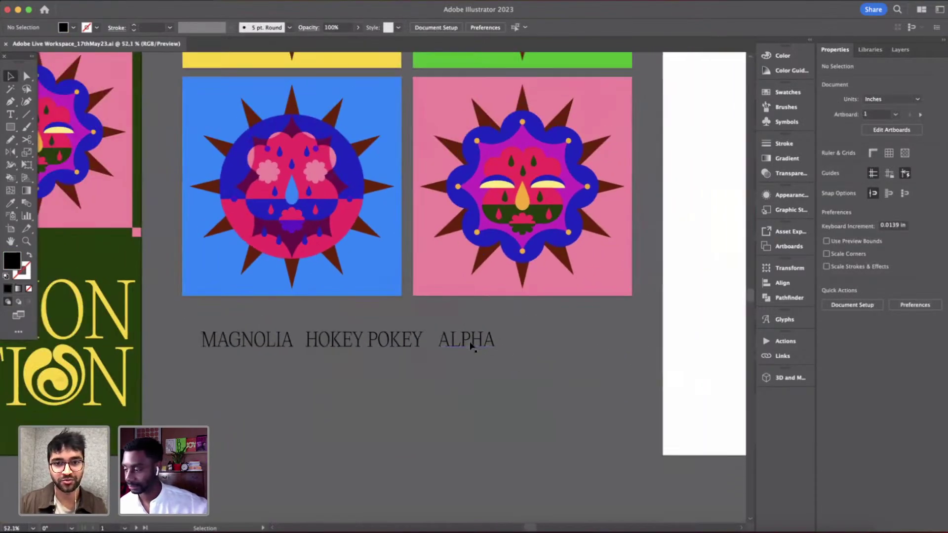
pyautogui.moveTo(472, 345); pyautogui.dragTo(545, 343)
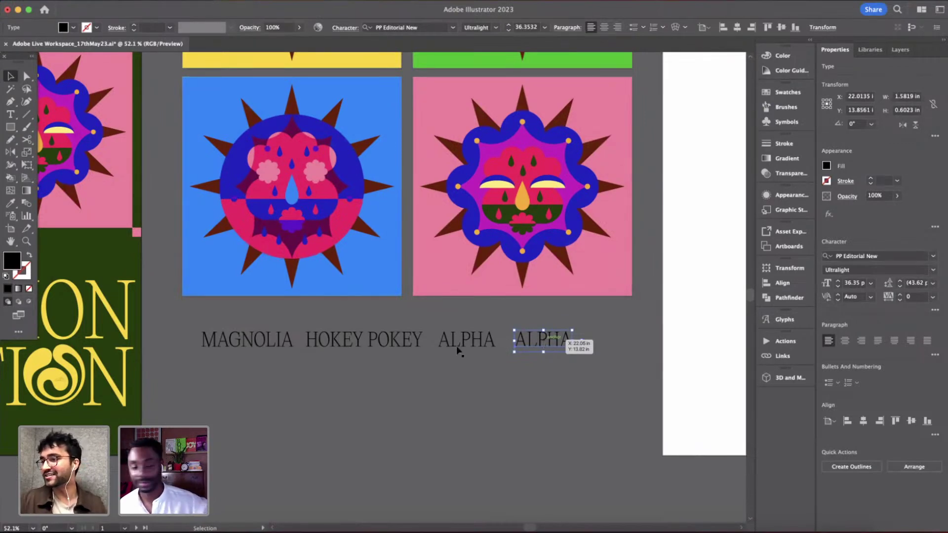
pyautogui.doubleClick(538, 340)
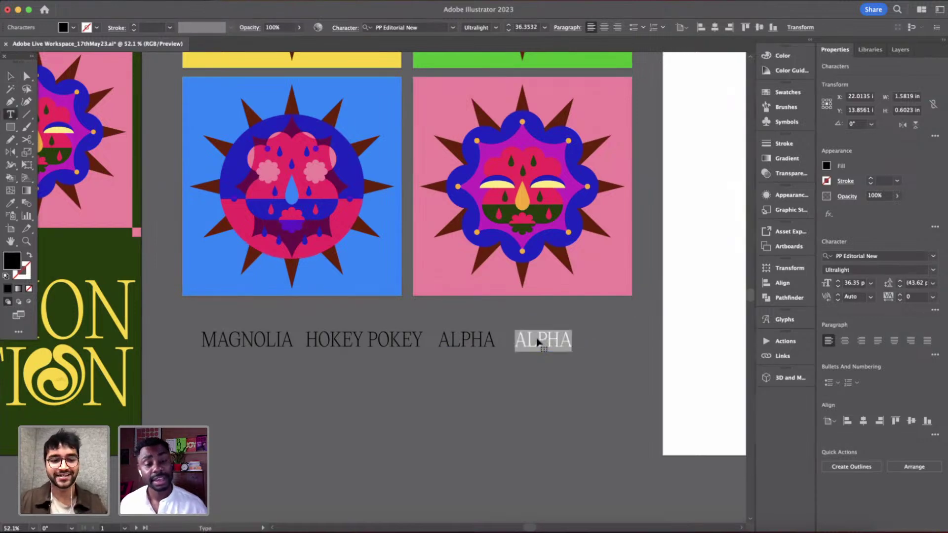
pyautogui.write('HENDECAGON')
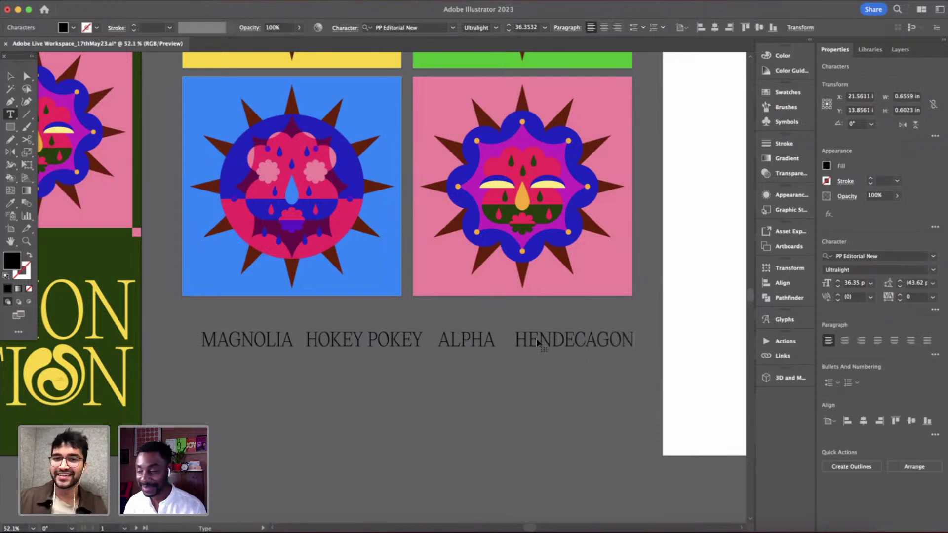
pyautogui.click(9, 78)
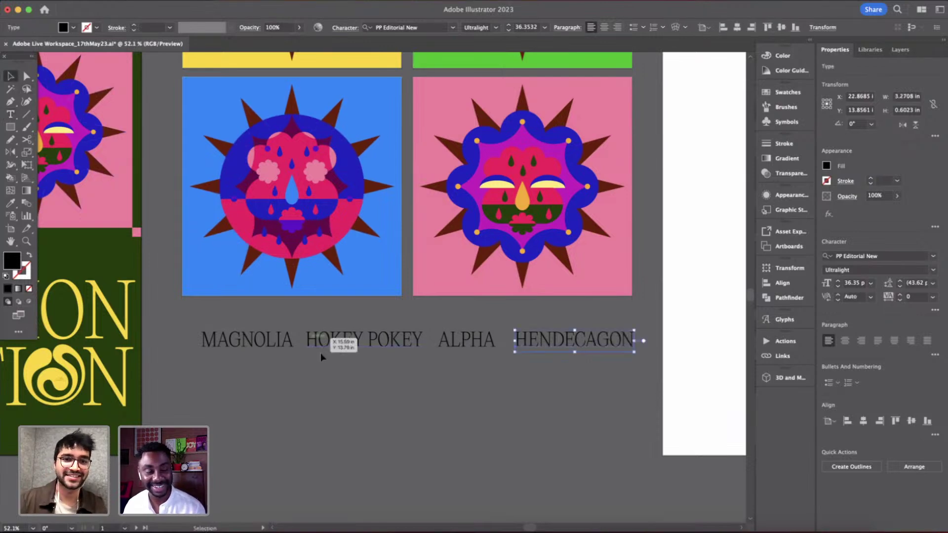
pyautogui.click(321, 352)
# - Move the MAGNOLIA, HOKEY POKEY, ALPHA and HENDECAGON texts together onto the poster below the TARNATION line
pyautogui.press('super+minus')
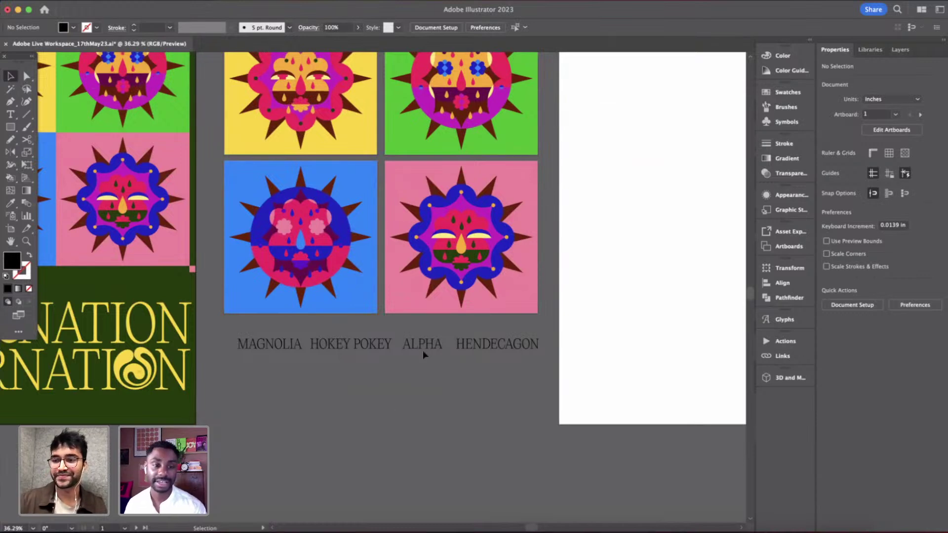
pyautogui.scroll(-3, 384, 348)
pyautogui.hscroll(-3, 383, 348)
pyautogui.scroll(2, 384, 347)
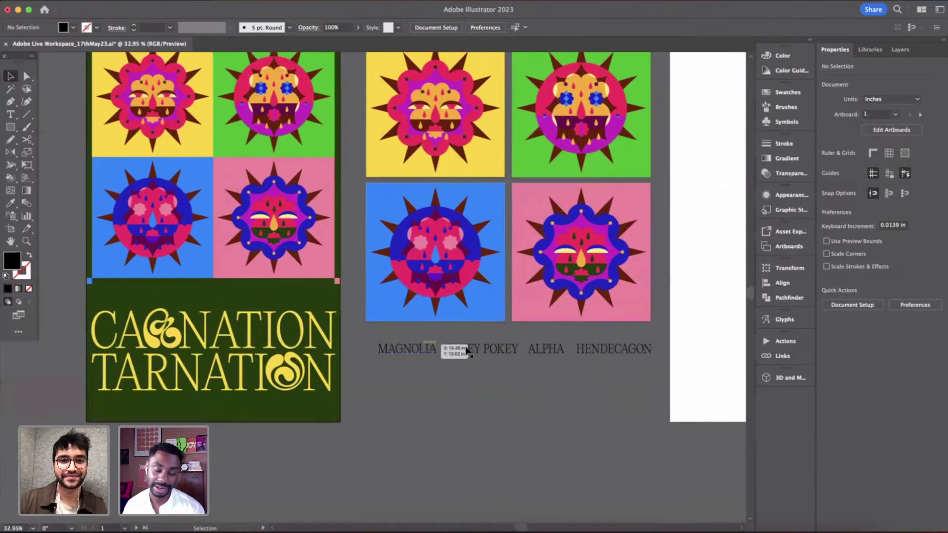
pyautogui.hscroll(-3, 464, 405)
pyautogui.click(432, 363)
pyautogui.moveTo(494, 365); pyautogui.dragTo(217, 428)
# - Scale the row of four names to about 31.7 pt to fit the poster's width and move it just above CARNATION
pyautogui.scroll(4, 217, 429)
pyautogui.scroll(3, 536, 418)
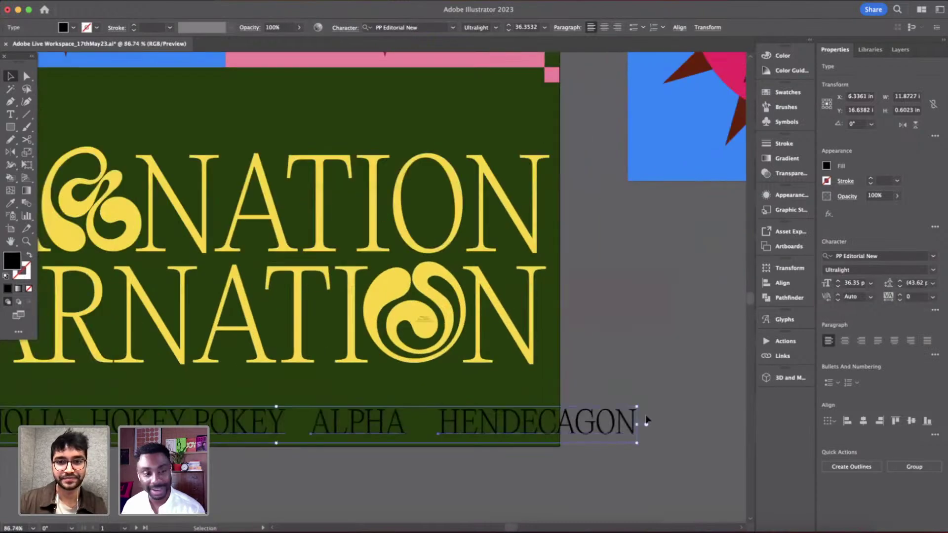
pyautogui.moveTo(639, 407); pyautogui.dragTo(542, 407)
pyautogui.scroll(-4, 542, 407)
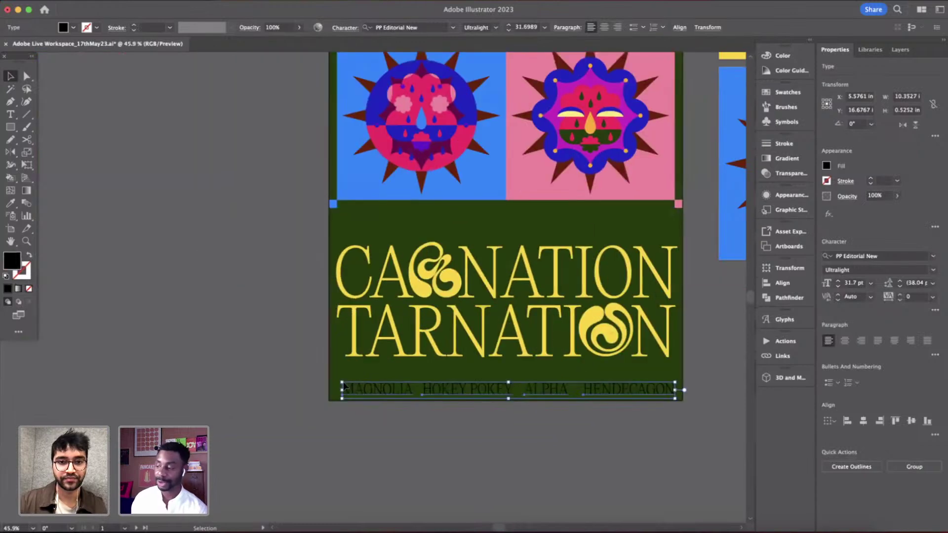
pyautogui.scroll(3, 372, 404)
pyautogui.scroll(-3, 372, 404)
pyautogui.moveTo(373, 399); pyautogui.dragTo(376, 247)
pyautogui.click(737, 348)
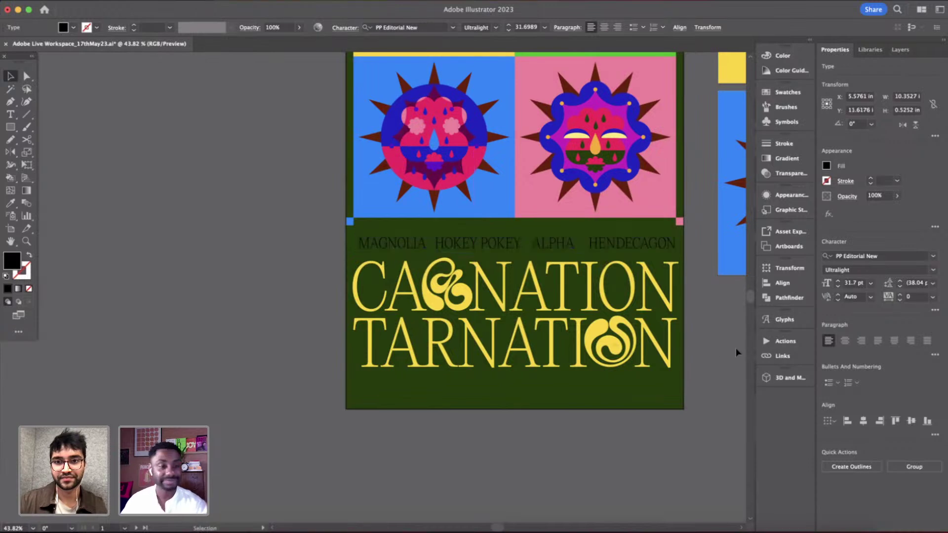
# - Merge HOKEY POKEY into the MAGNOLIA text, placing it after MAGNOLIA and emptying its separate text object
pyautogui.scroll(2, 363, 226)
pyautogui.scroll(5, 363, 225)
pyautogui.scroll(-5, 513, 271)
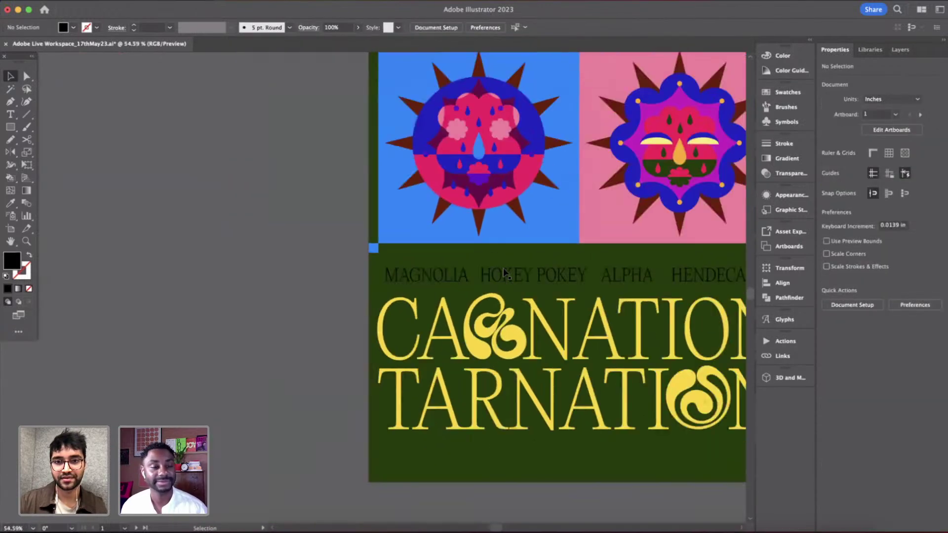
pyautogui.scroll(3, 179, 277)
pyautogui.click(331, 269)
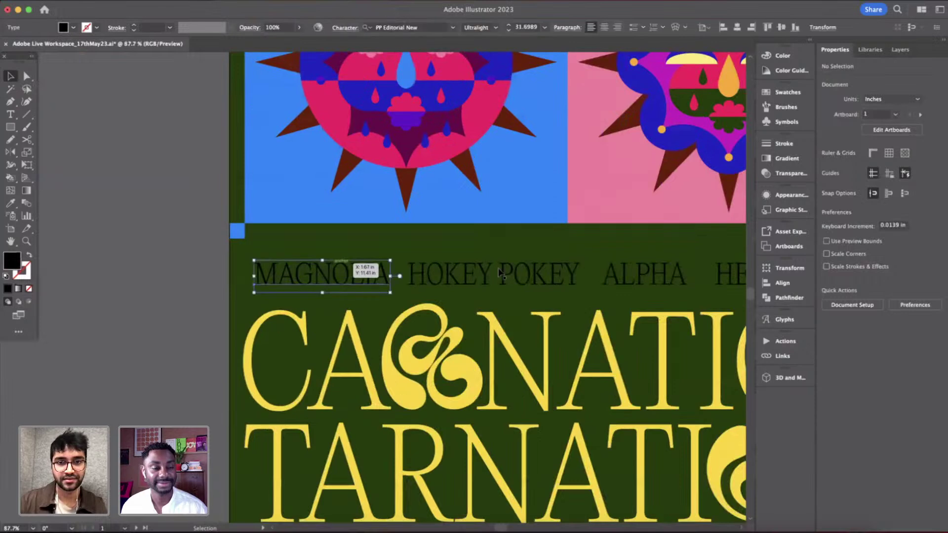
pyautogui.tripleClick(442, 281)
pyautogui.press('super+c')
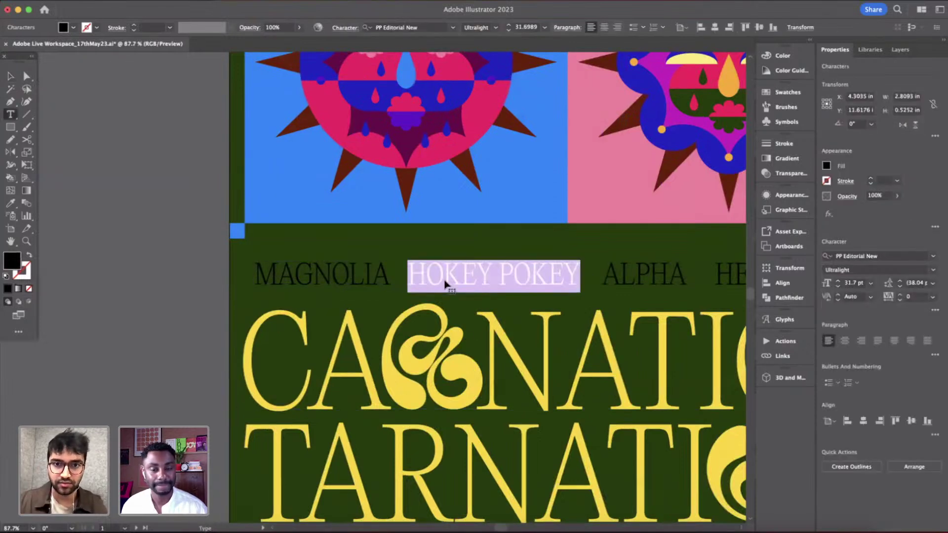
pyautogui.press('BackSpace')
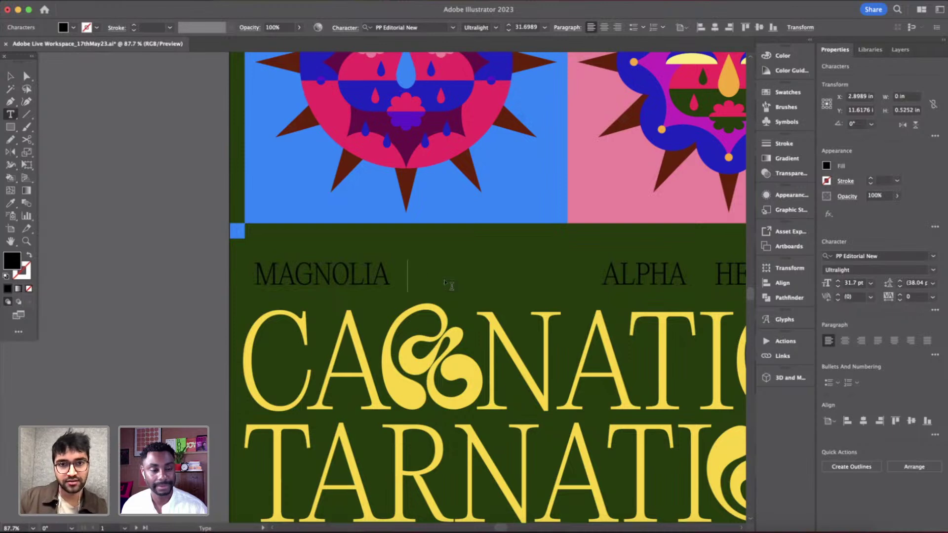
pyautogui.press('Escape')
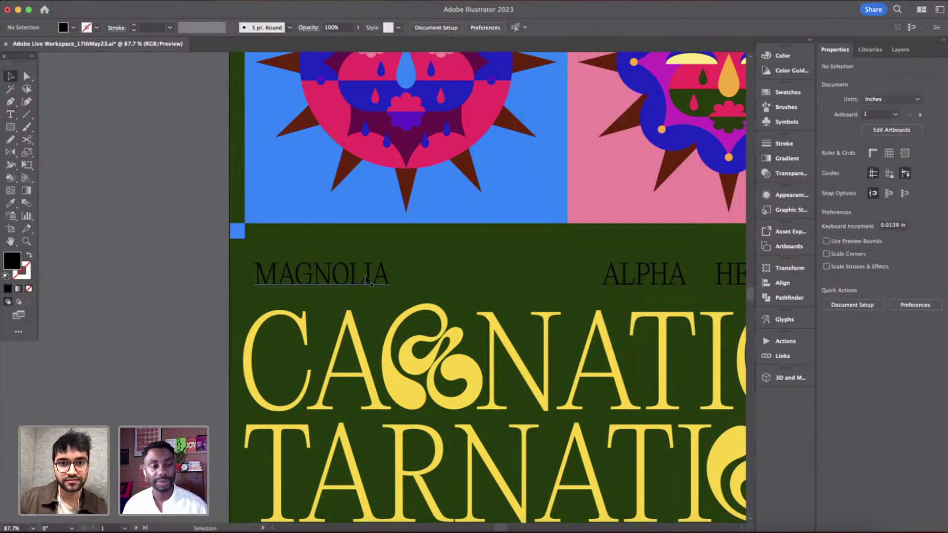
pyautogui.doubleClick(384, 273)
pyautogui.press('super+v')
# - Remove the wording of the separate ALPHA text and add ALPHA at the end of the MAGNOLIA HOKEY POKEY line
pyautogui.hscroll(3, 538, 301)
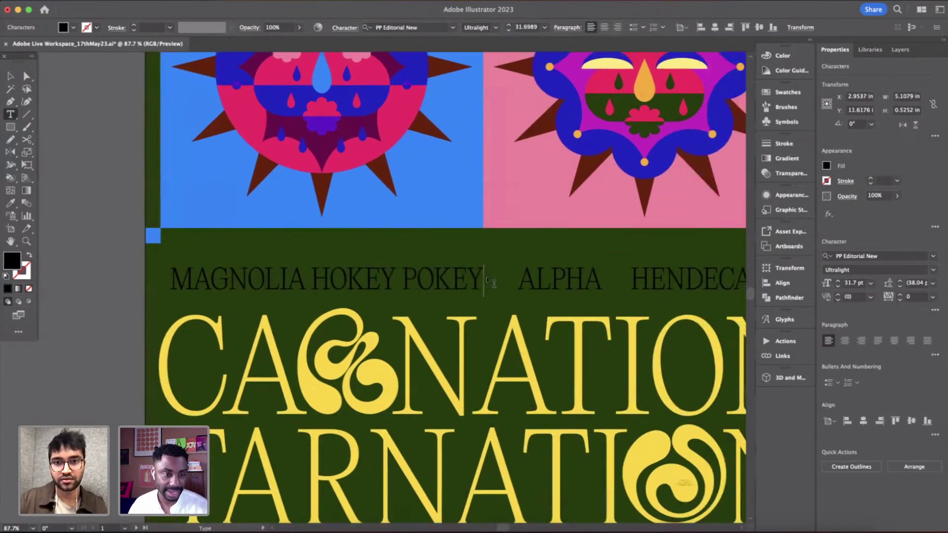
pyautogui.moveTo(517, 280); pyautogui.dragTo(620, 280)
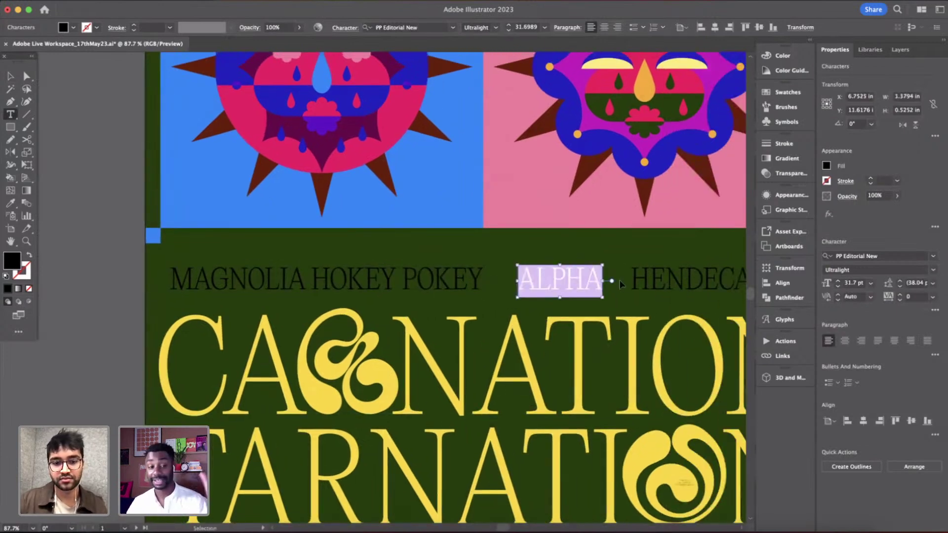
pyautogui.press('BackSpace')
pyautogui.click(11, 76)
pyautogui.click(123, 182)
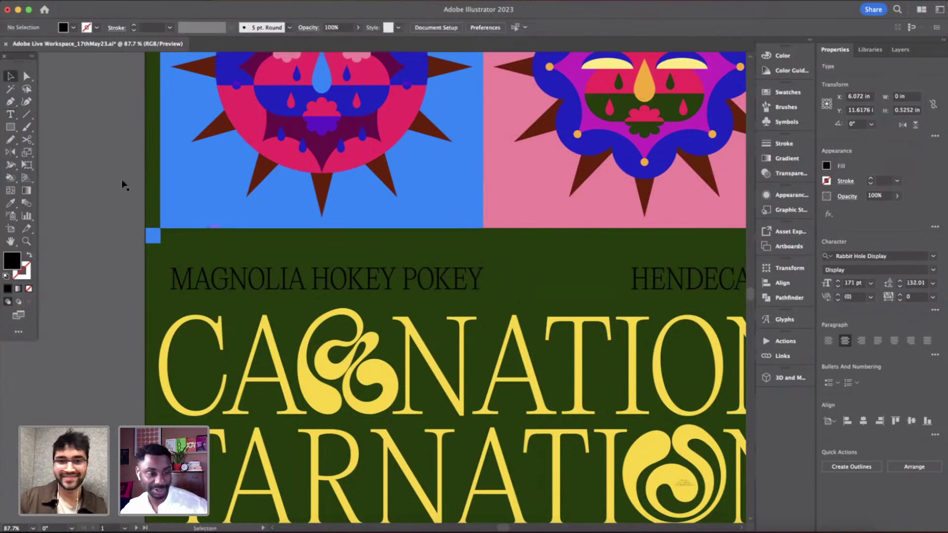
pyautogui.doubleClick(474, 279)
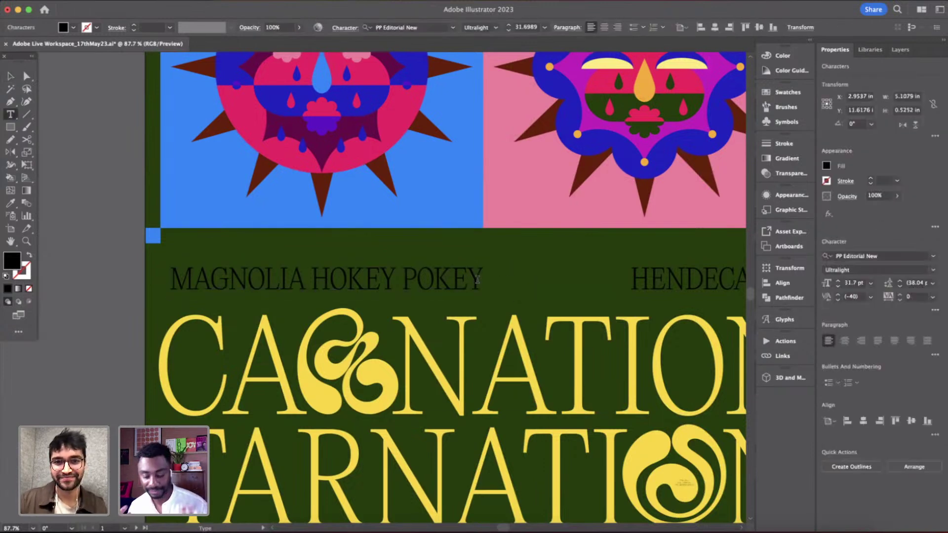
pyautogui.press('Right')
pyautogui.write('ALPHA')
# - Delete the separate HENDECAGON text and paste its wording after ALPHA to complete the single line of names
pyautogui.hscroll(8, 481, 296)
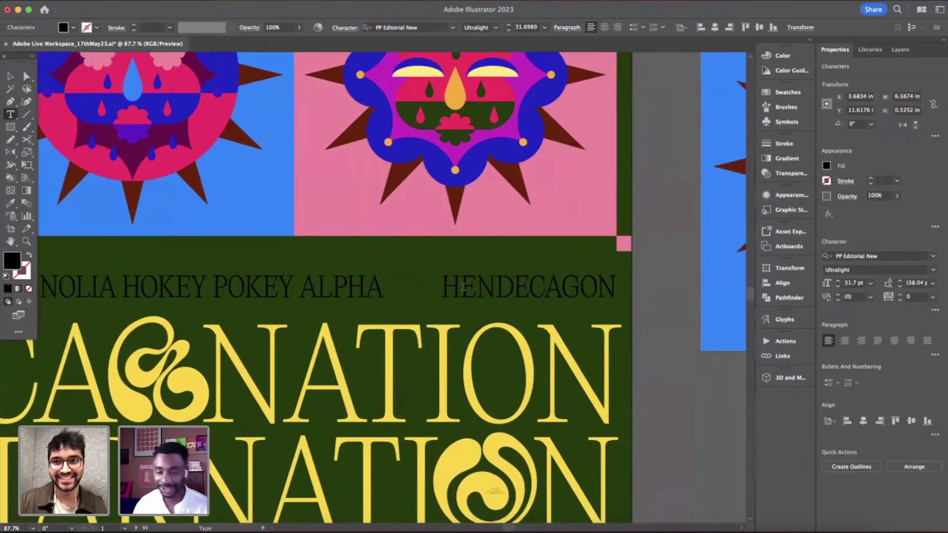
pyautogui.doubleClick(452, 284)
pyautogui.press('super+c')
pyautogui.press('BackSpace')
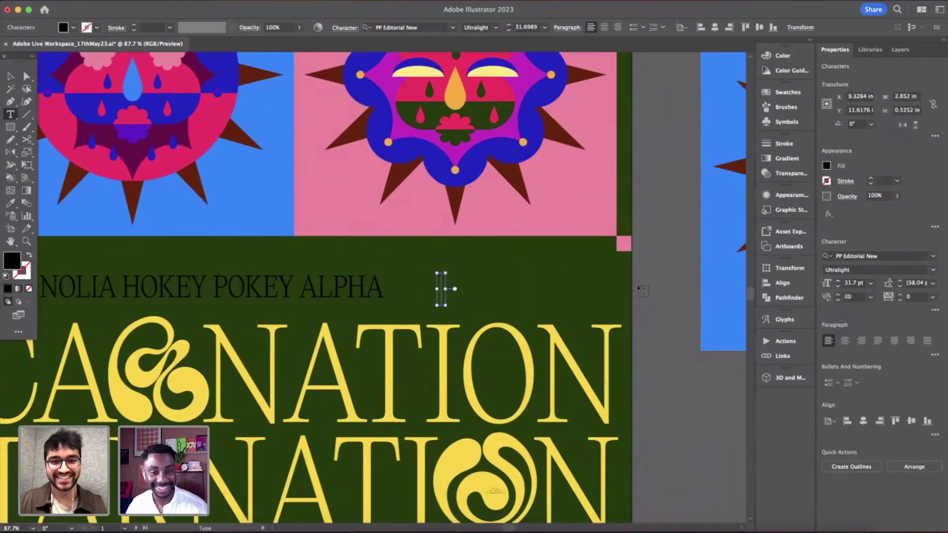
pyautogui.click(10, 76)
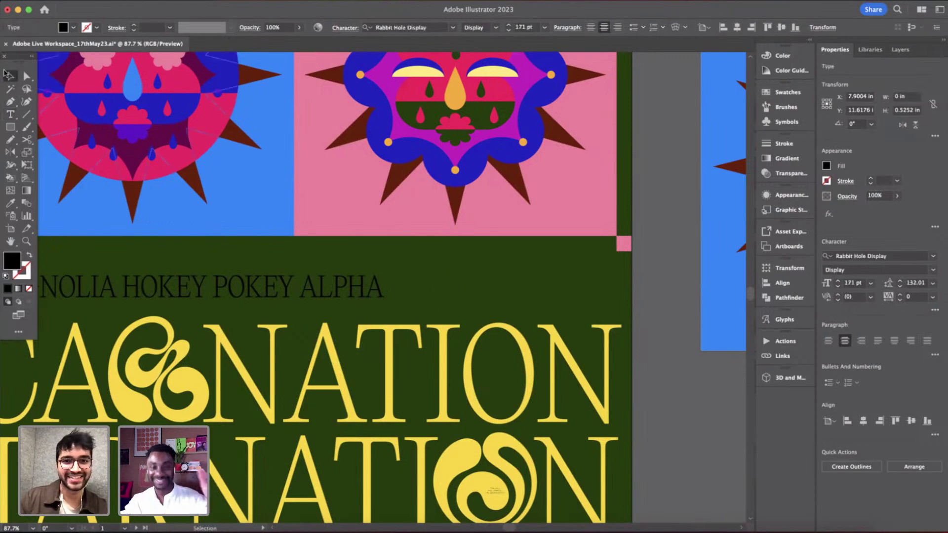
pyautogui.press('Delete')
pyautogui.scroll(2, 236, 201)
pyautogui.scroll(2, 271, 214)
pyautogui.doubleClick(447, 329)
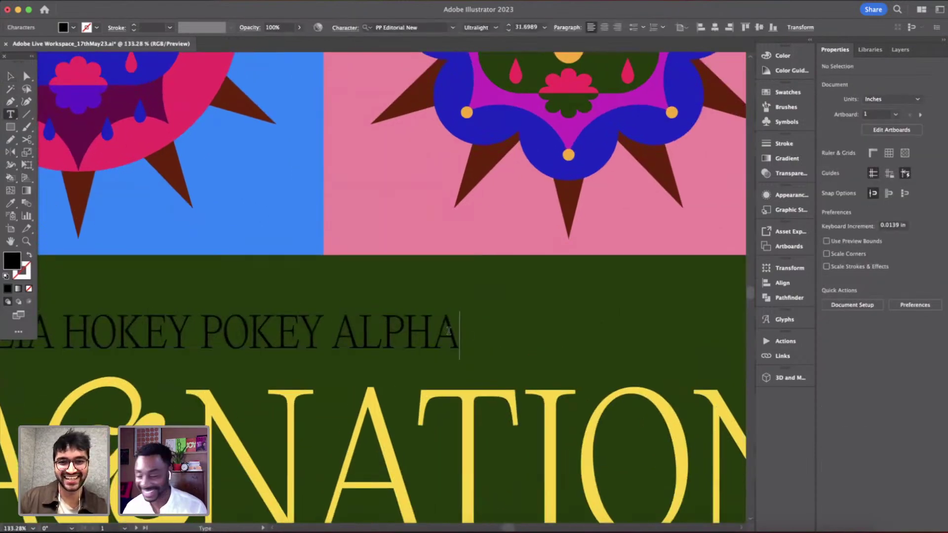
pyautogui.press('super+v')
# - Scale the combined line of names above the title down to about 25.57 pt
pyautogui.scroll(-3, 449, 331)
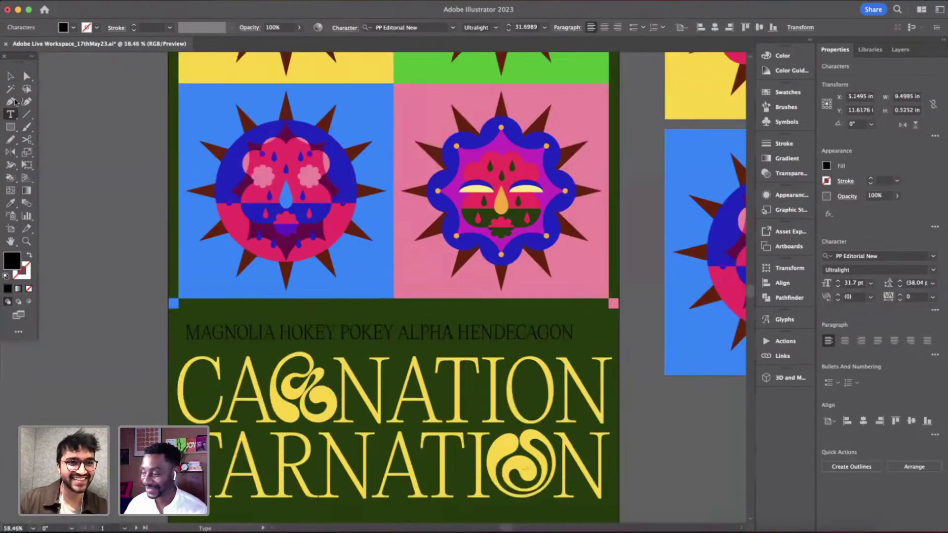
pyautogui.scroll(-3, 351, 311)
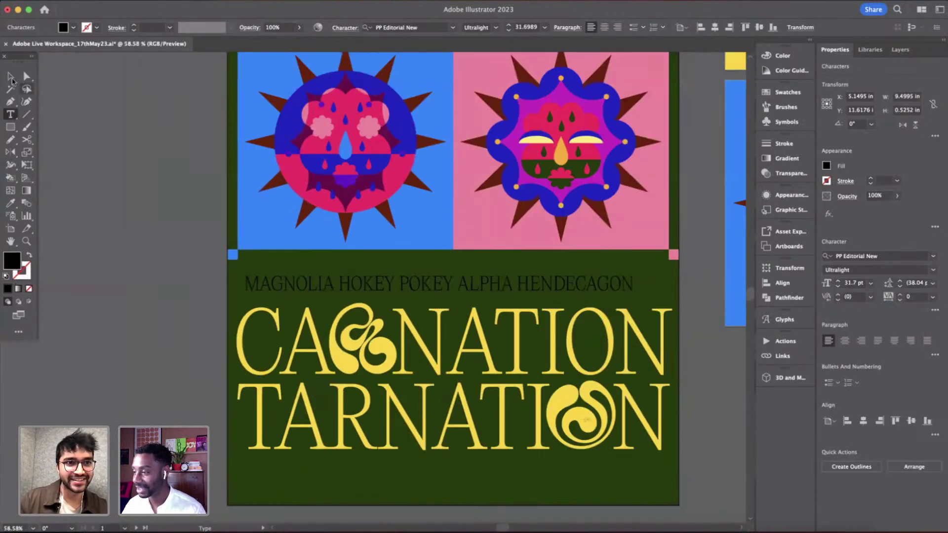
pyautogui.click(11, 77)
pyautogui.scroll(3, 464, 317)
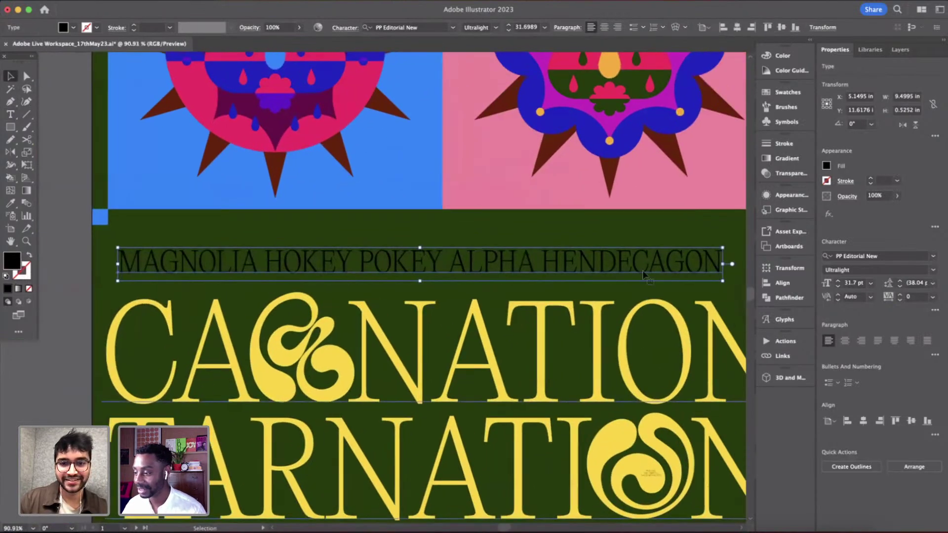
pyautogui.moveTo(672, 256); pyautogui.dragTo(556, 262)
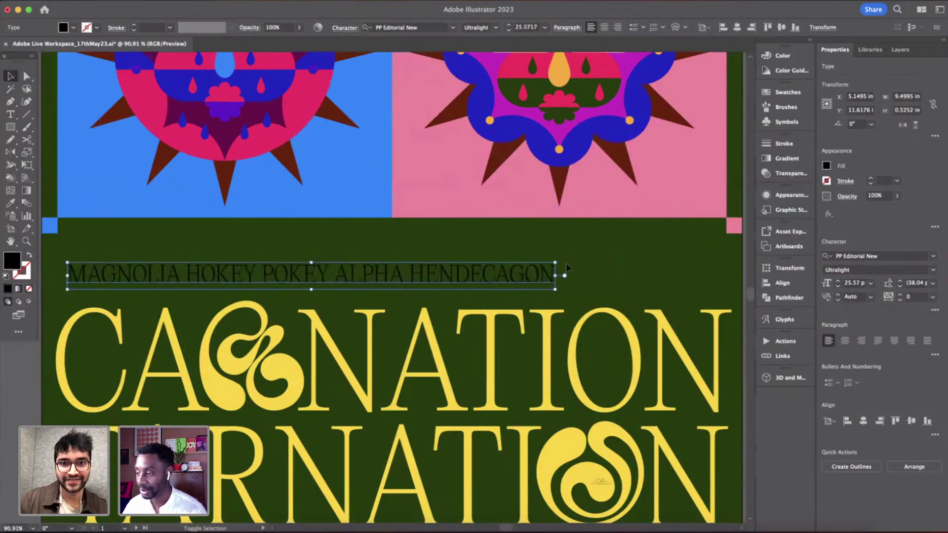
pyautogui.click(463, 289)
pyautogui.click(407, 273)
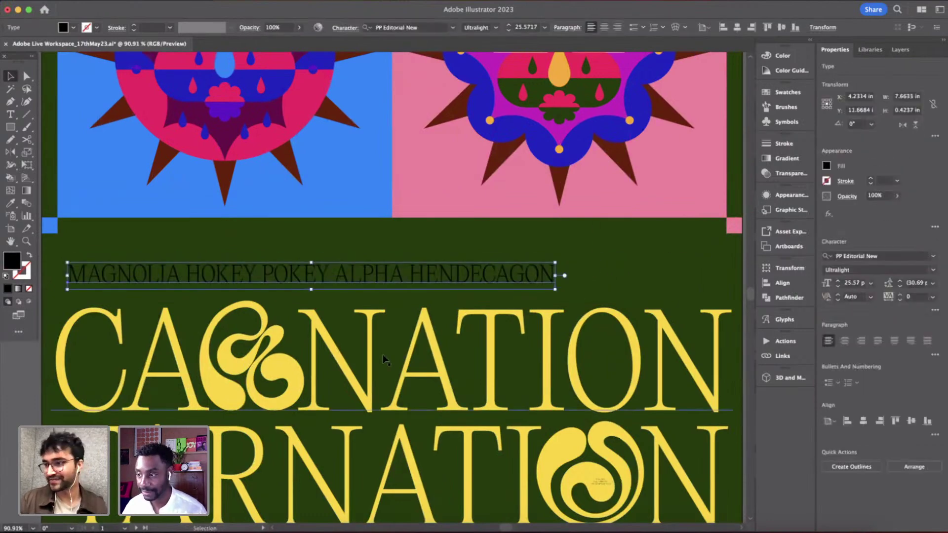
# - Deselect the line of names and examine its size and placement against the poster's title and sun-face panels
pyautogui.scroll(-3, 383, 354)
pyautogui.scroll(2, 316, 356)
pyautogui.scroll(-3, 317, 356)
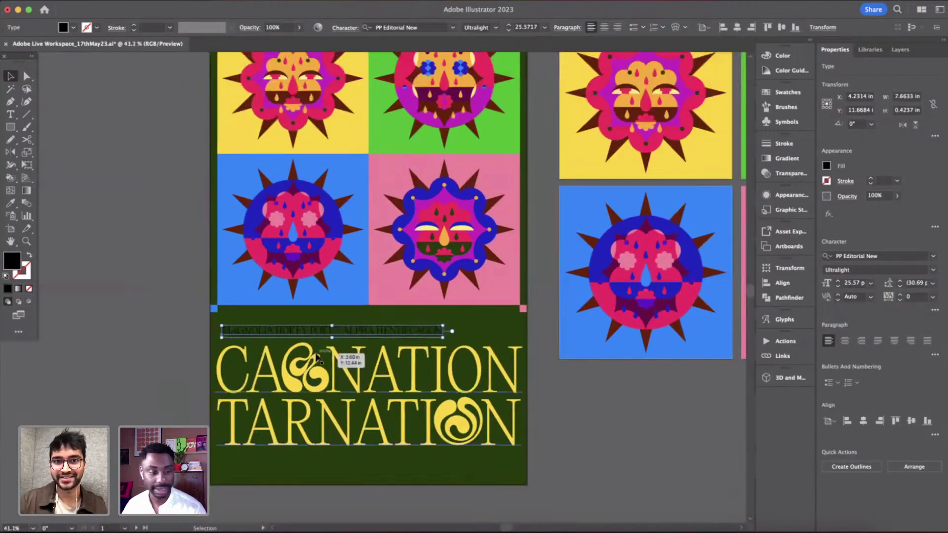
pyautogui.scroll(1, 317, 357)
pyautogui.scroll(-3, 317, 357)
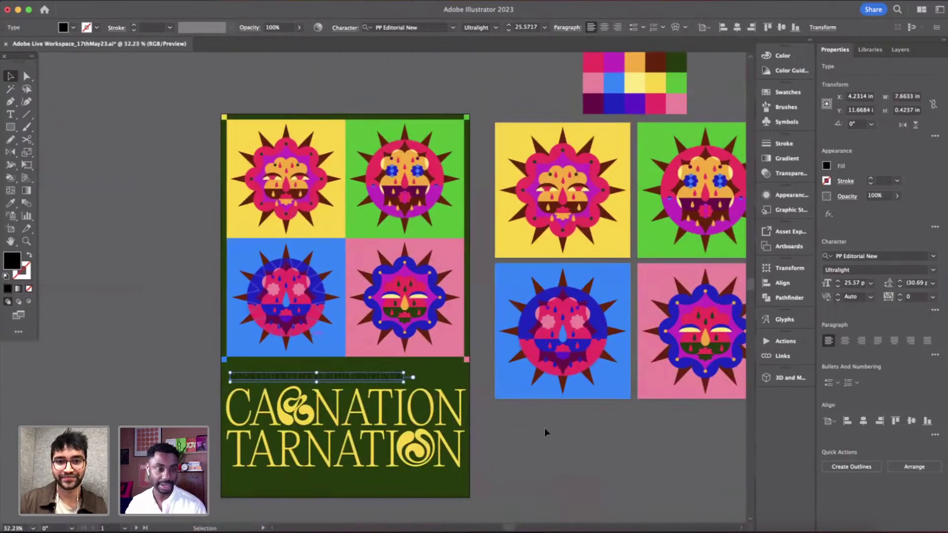
pyautogui.click(546, 429)
pyautogui.hscroll(2, 545, 428)
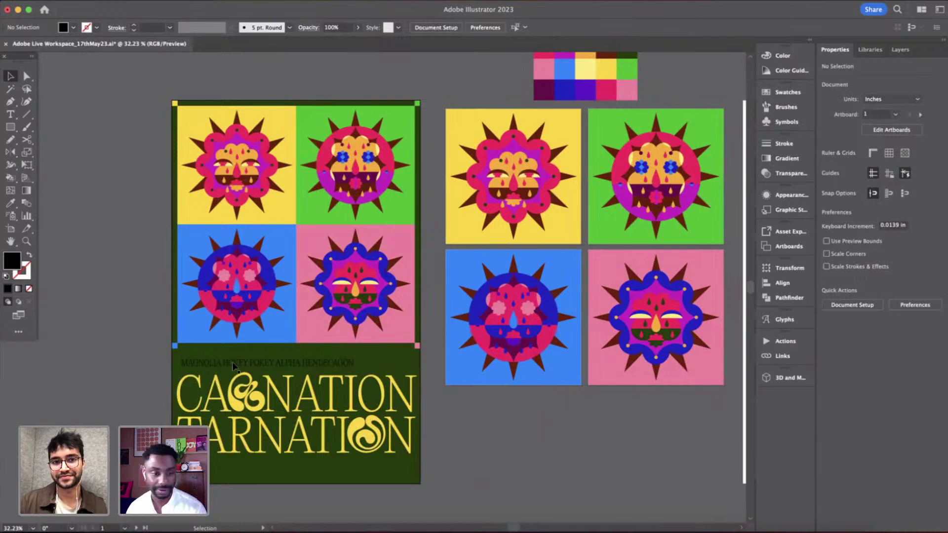
pyautogui.scroll(3, 208, 333)
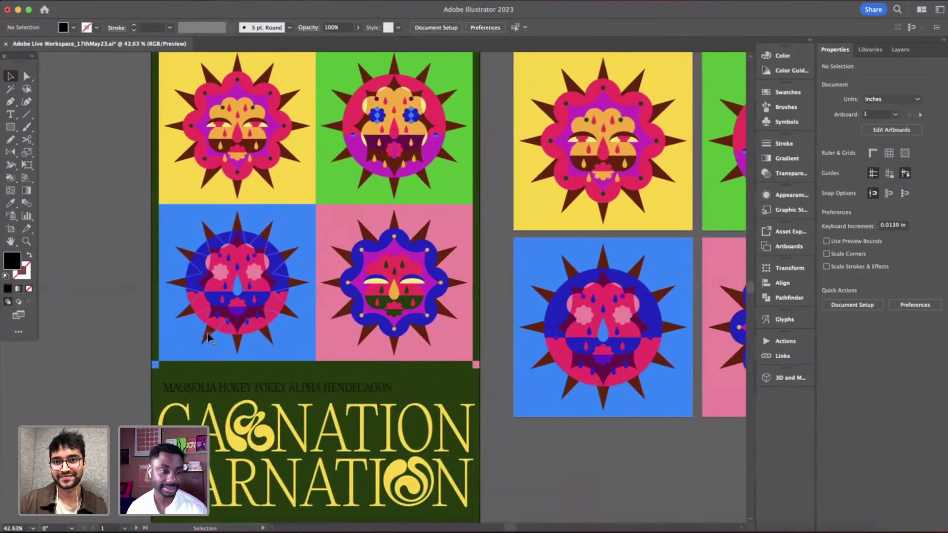
pyautogui.scroll(-3, 208, 335)
pyautogui.scroll(-2, 207, 335)
pyautogui.scroll(5, 207, 335)
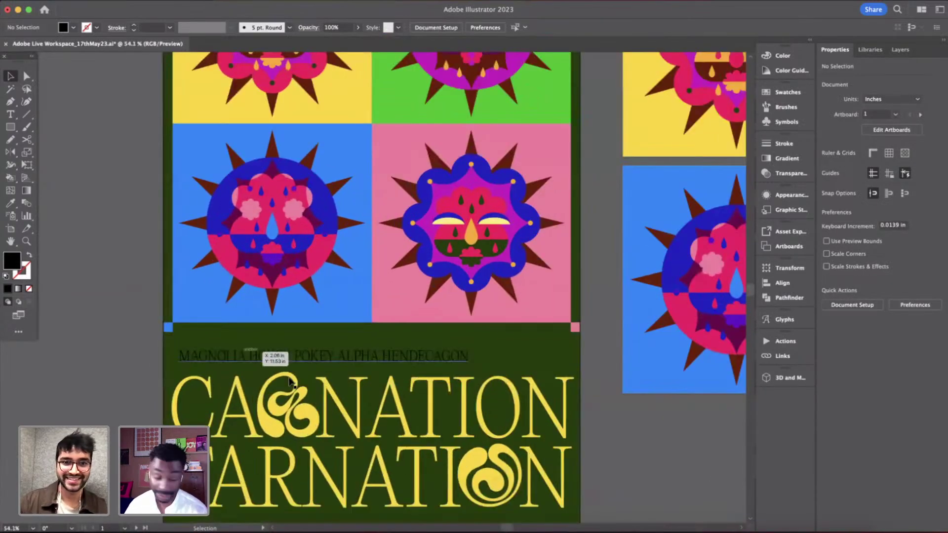
# - Widen the gaps between MAGNOLIA, HOKEY POKEY, ALPHA and HENDECAGON with extra spaces and move the line up against the sun-face panels
pyautogui.scroll(4, 289, 381)
pyautogui.doubleClick(225, 336)
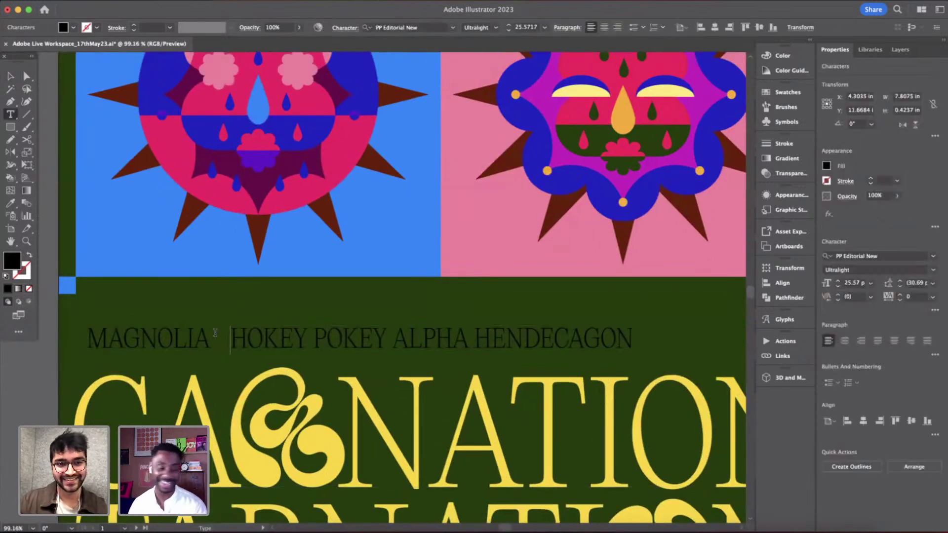
pyautogui.click(326, 339)
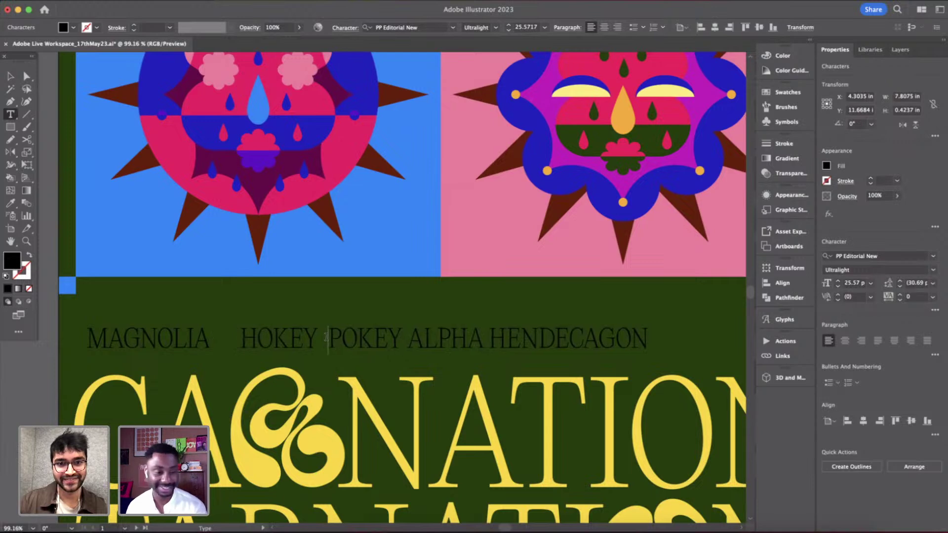
pyautogui.press('BackSpace')
pyautogui.click(408, 334)
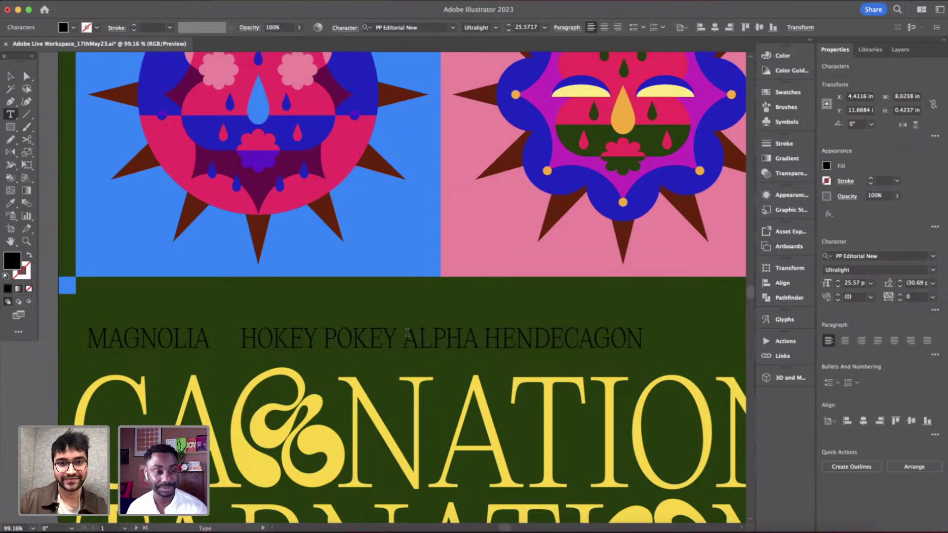
pyautogui.click(511, 334)
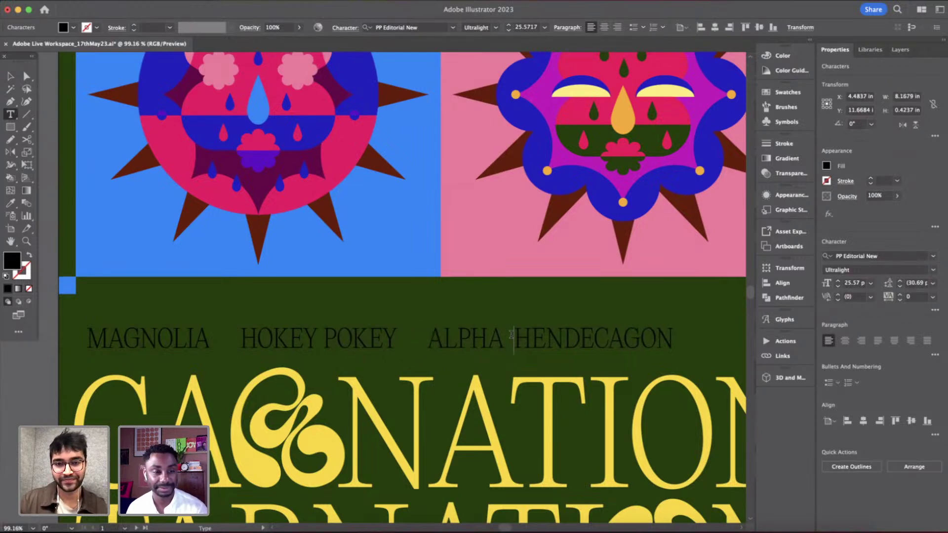
pyautogui.scroll(-2, 511, 335)
pyautogui.scroll(-2, 512, 335)
pyautogui.scroll(2, 474, 266)
pyautogui.press('Escape')
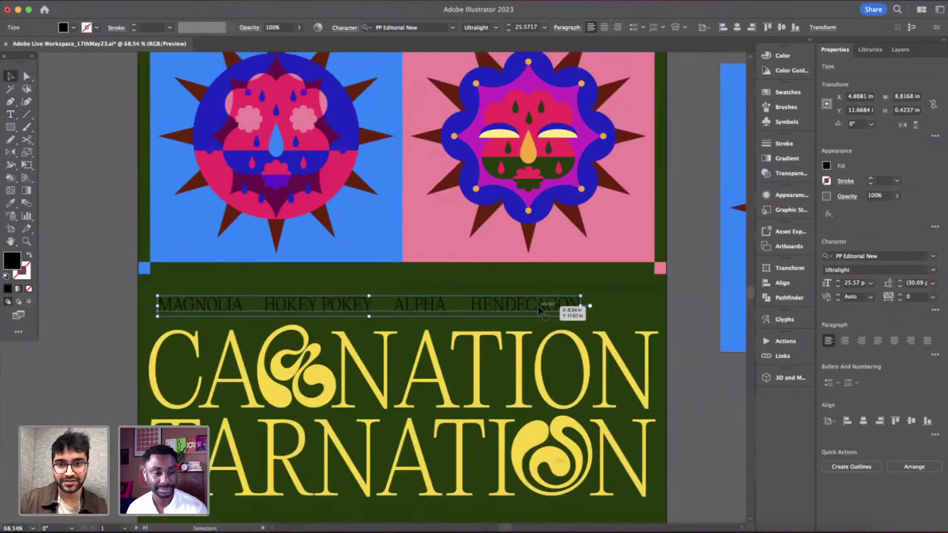
pyautogui.moveTo(538, 305); pyautogui.dragTo(538, 275)
pyautogui.press('m')
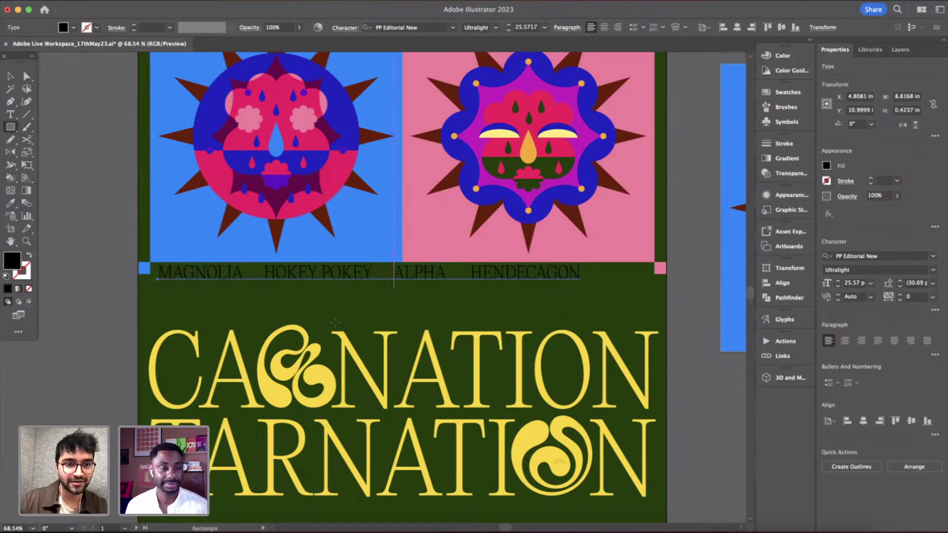
pyautogui.moveTo(150, 301); pyautogui.dragTo(391, 307)
pyautogui.moveTo(470, 309); pyautogui.dragTo(684, 307)
pyautogui.press('super+z')
# - Draw an area text box about 10.42 by 0.47 in above CARNATION and copy the full wording of the line of names
pyautogui.press('t')
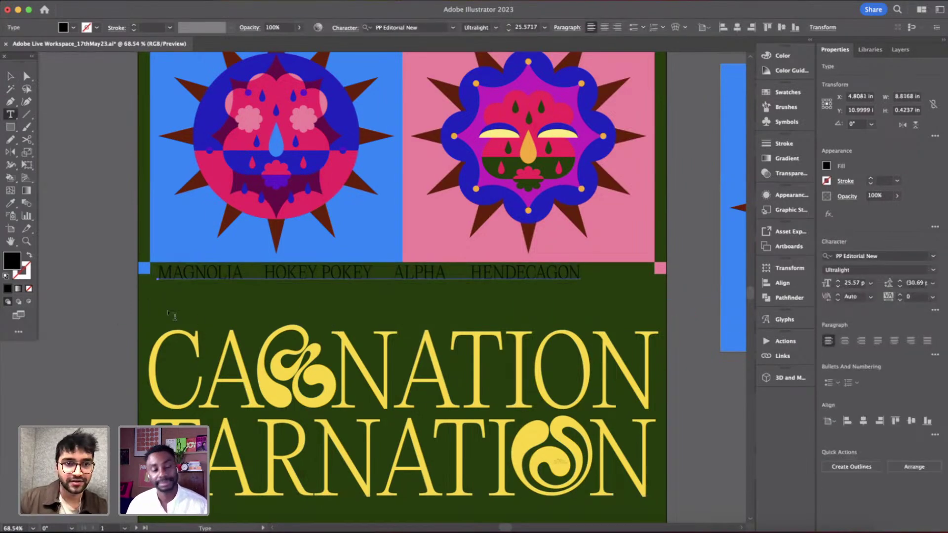
pyautogui.moveTo(158, 299); pyautogui.dragTo(658, 320)
pyautogui.click(207, 279)
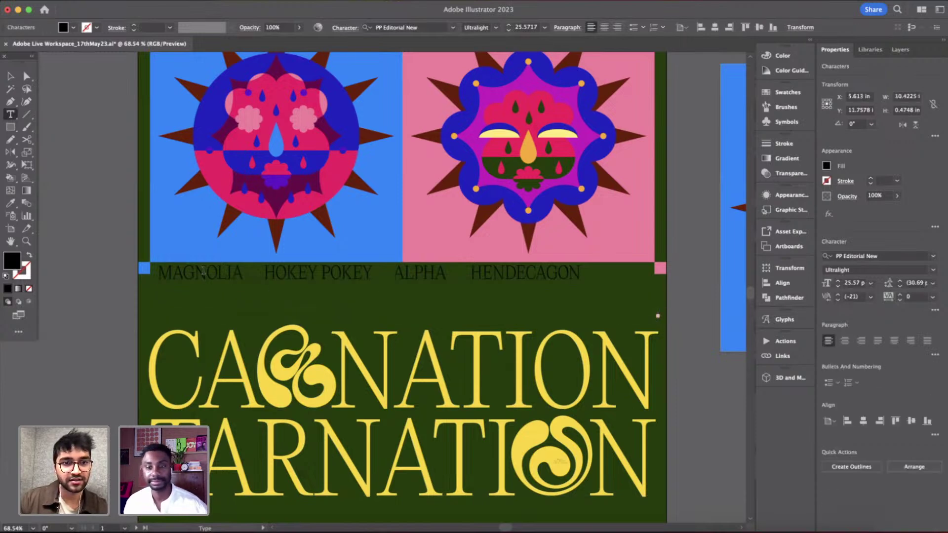
pyautogui.press('super+a')
pyautogui.press('super+c')
pyautogui.click(254, 313)
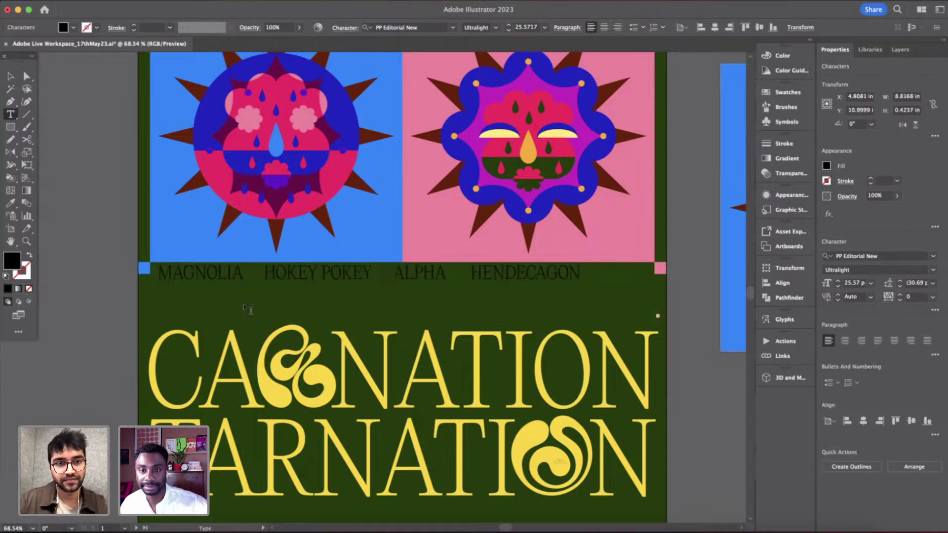
# - Delete the original point-text line of names beneath the sun-face panels
pyautogui.click(11, 77)
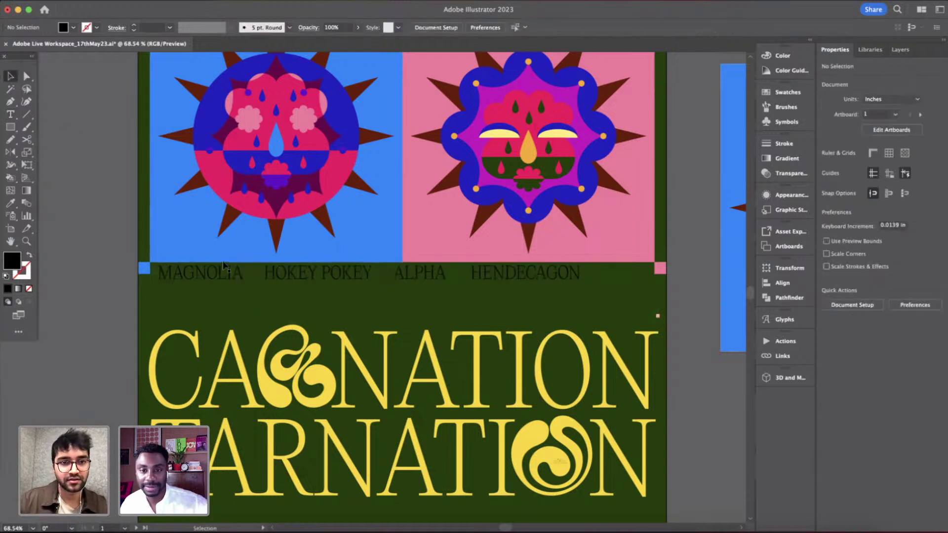
pyautogui.click(233, 271)
pyautogui.press('Delete')
pyautogui.click(257, 299)
pyautogui.click(260, 311)
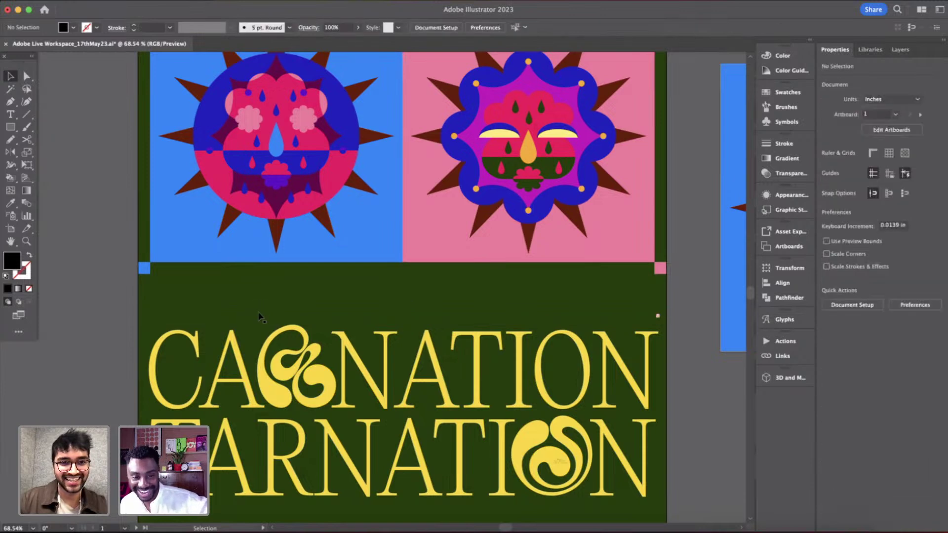
# - Paste the copied names into the empty area text box above CARNATION
pyautogui.press('t')
pyautogui.click(10, 77)
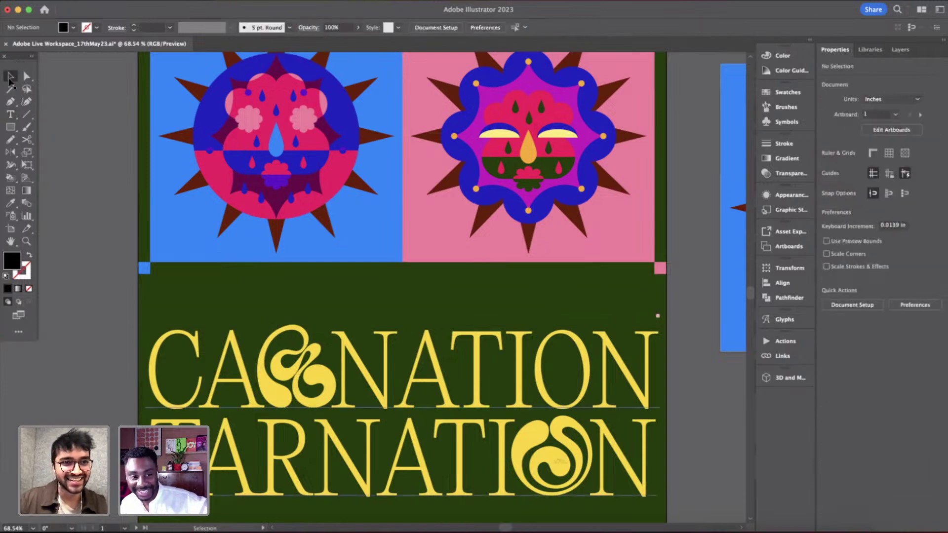
pyautogui.click(301, 311)
pyautogui.press('t')
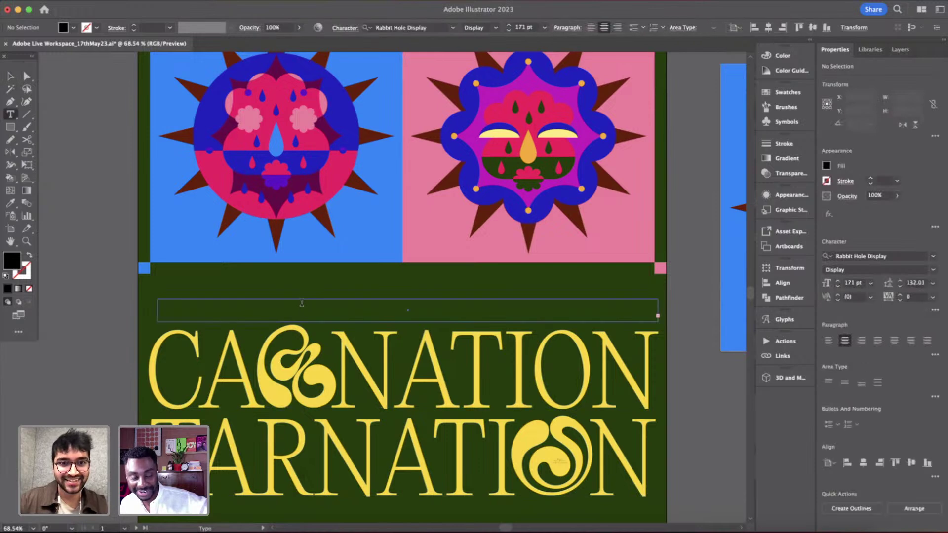
pyautogui.press('super+v')
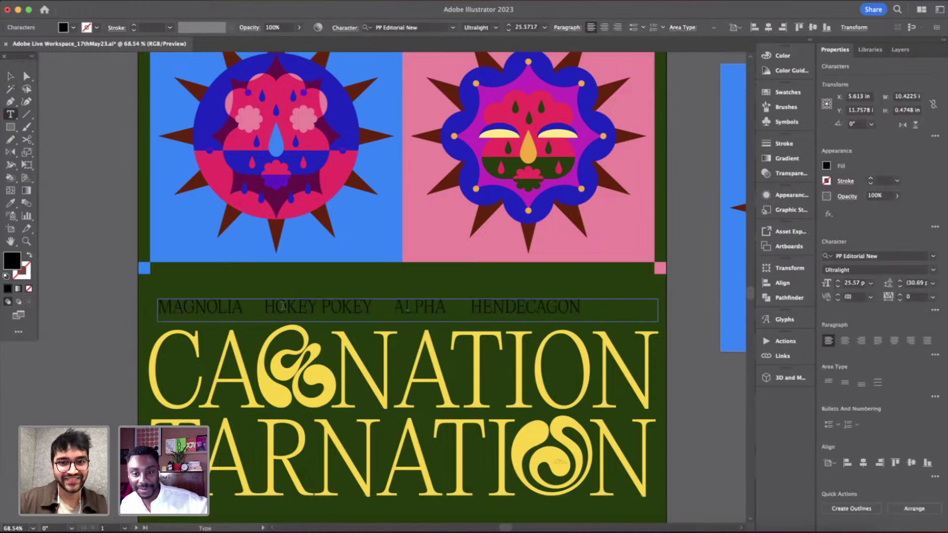
# - Justify all lines of the names text so it spans the full width of its box
pyautogui.click(8, 77)
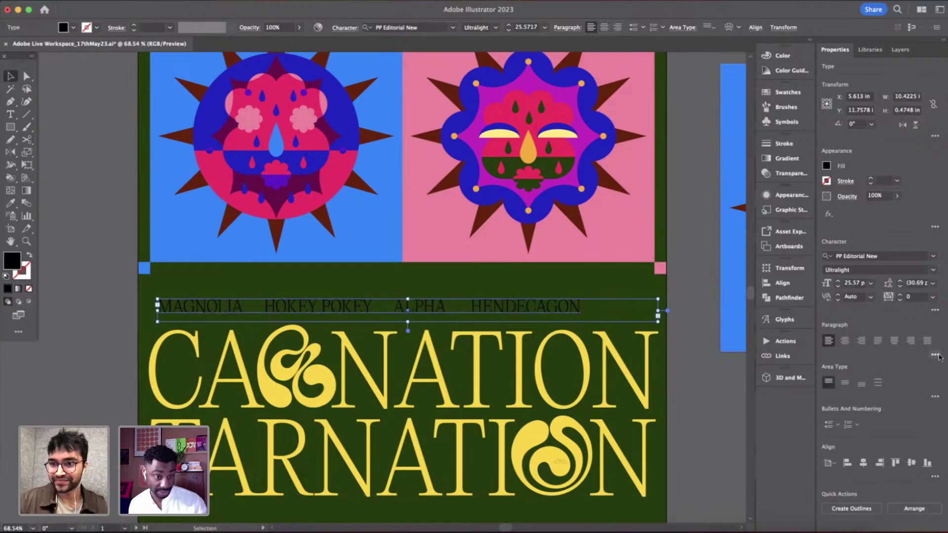
pyautogui.click(927, 341)
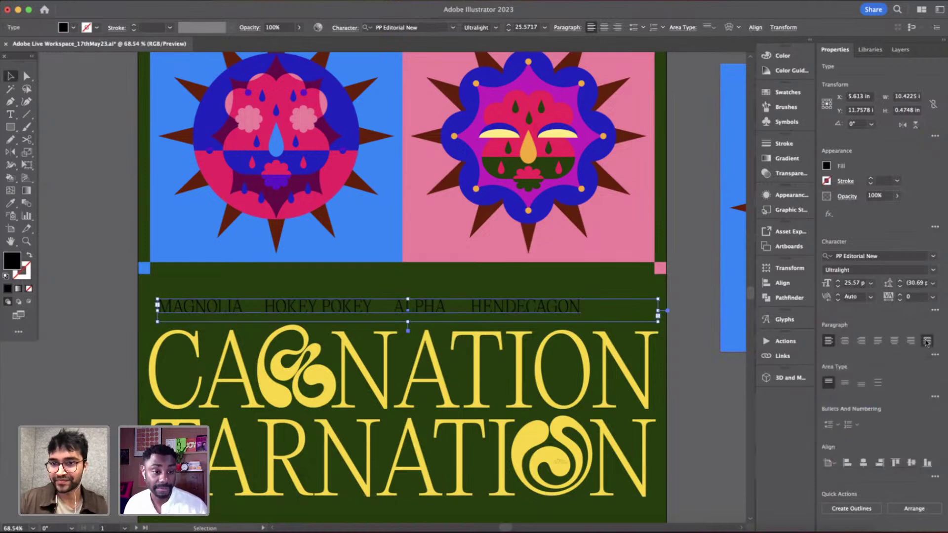
pyautogui.scroll(-5, 528, 341)
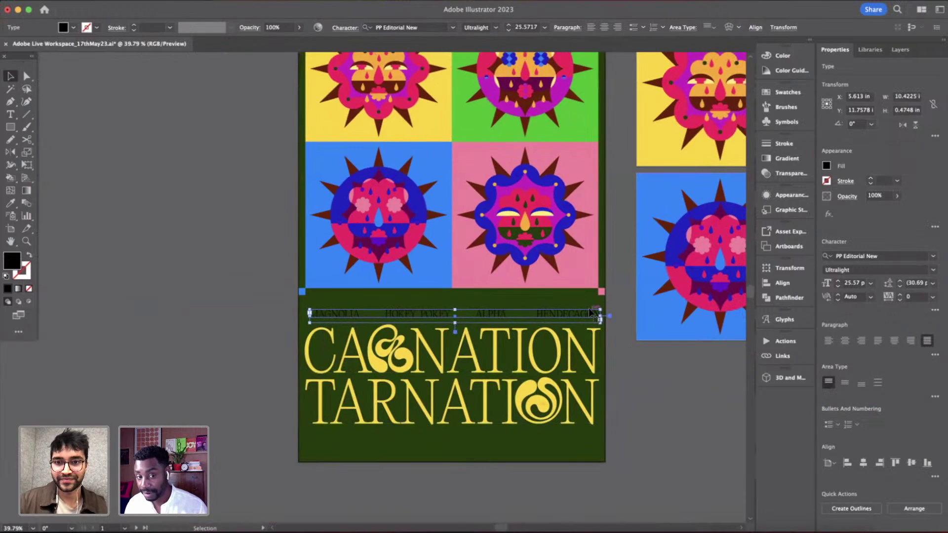
# - Fill the line of names with the yellow sampled from the first sun-face panel's background
pyautogui.scroll(3, 589, 309)
pyautogui.scroll(5, 589, 308)
pyautogui.press('i')
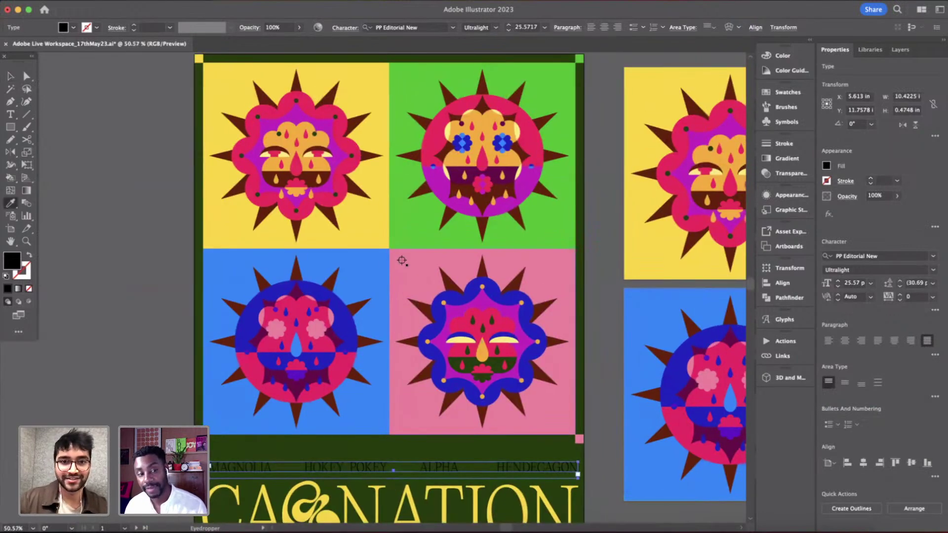
pyautogui.click(385, 230)
pyautogui.scroll(-5, 386, 230)
pyautogui.scroll(-3, 385, 230)
pyautogui.press('v')
pyautogui.click(544, 419)
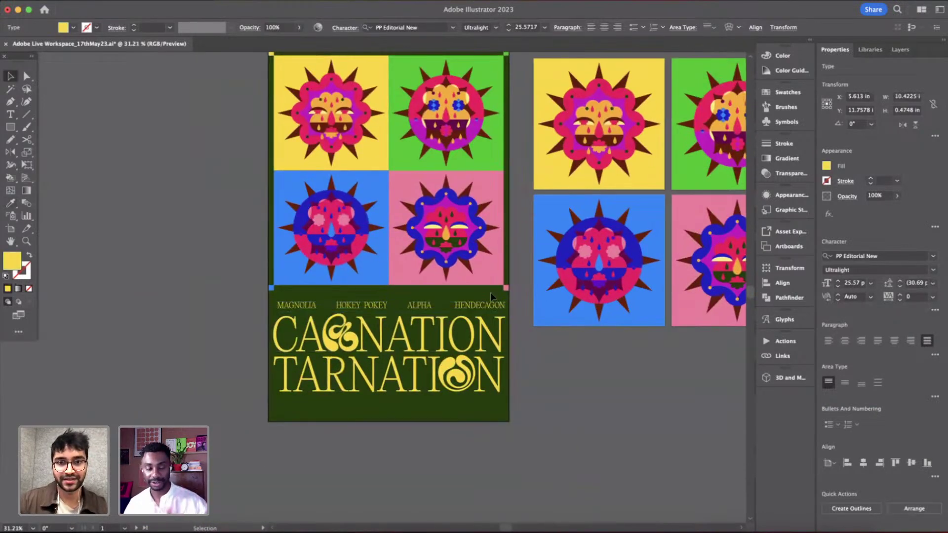
# - Nudge the line of names and the CARNATION TARNATION title up slightly, closer to the sun-face panels
pyautogui.scroll(2, 491, 294)
pyautogui.scroll(5, 490, 292)
pyautogui.hscroll(-3, 490, 292)
pyautogui.scroll(2, 492, 291)
pyautogui.moveTo(524, 271); pyautogui.dragTo(526, 261)
pyautogui.click(662, 370)
pyautogui.scroll(3, 663, 371)
pyautogui.moveTo(623, 352)
pyautogui.mouseDown()
pyautogui.moveTo(620, 326)
pyautogui.moveTo(625, 339)
pyautogui.mouseUp()
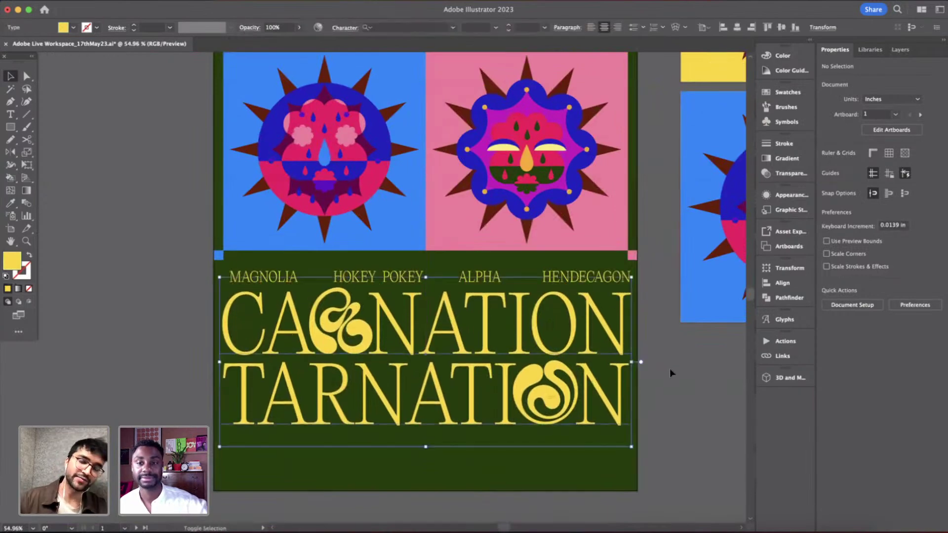
pyautogui.click(669, 368)
# - Examine the spacing between the panels, the line of names and the title on the poster
pyautogui.scroll(-5, 670, 368)
pyautogui.hscroll(3, 670, 369)
pyautogui.scroll(1, 562, 310)
pyautogui.scroll(-2, 562, 310)
pyautogui.scroll(5, 546, 296)
pyautogui.scroll(2, 510, 425)
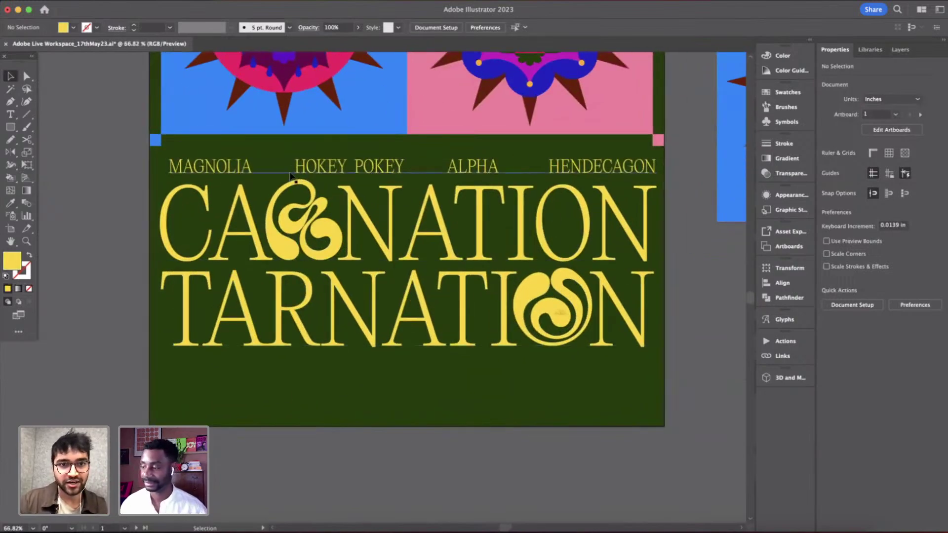
pyautogui.scroll(1, 291, 170)
pyautogui.scroll(-5, 293, 170)
# - Copy the pink scalloped shape from the separate yellow sun-face artboard, then leave isolation mode
pyautogui.scroll(3, 291, 170)
pyautogui.hscroll(2, 292, 170)
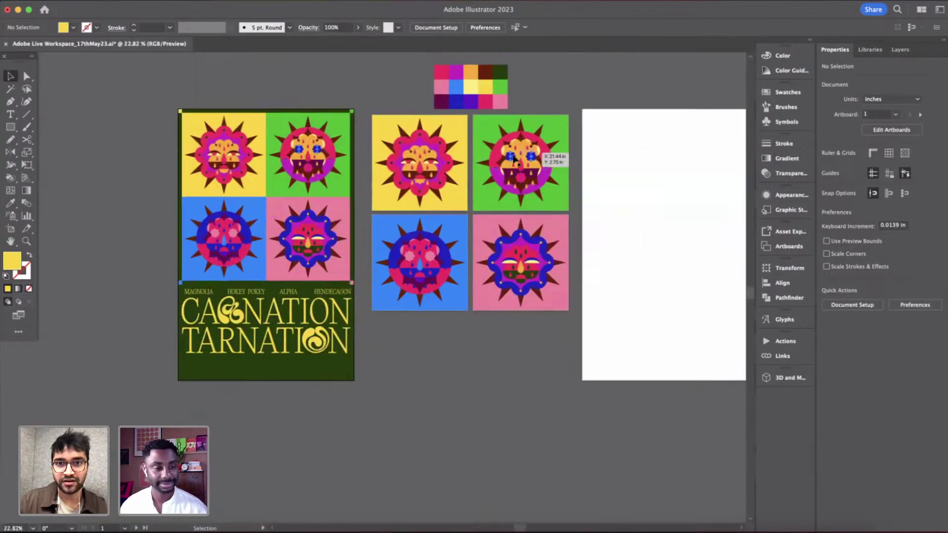
pyautogui.scroll(3, 382, 178)
pyautogui.doubleClick(368, 156)
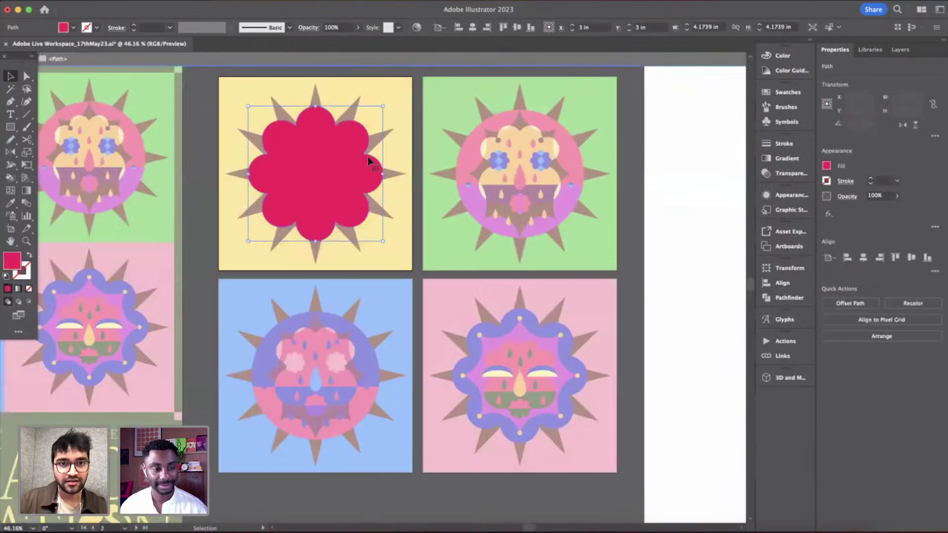
pyautogui.doubleClick(667, 329)
pyautogui.scroll(-3, 666, 329)
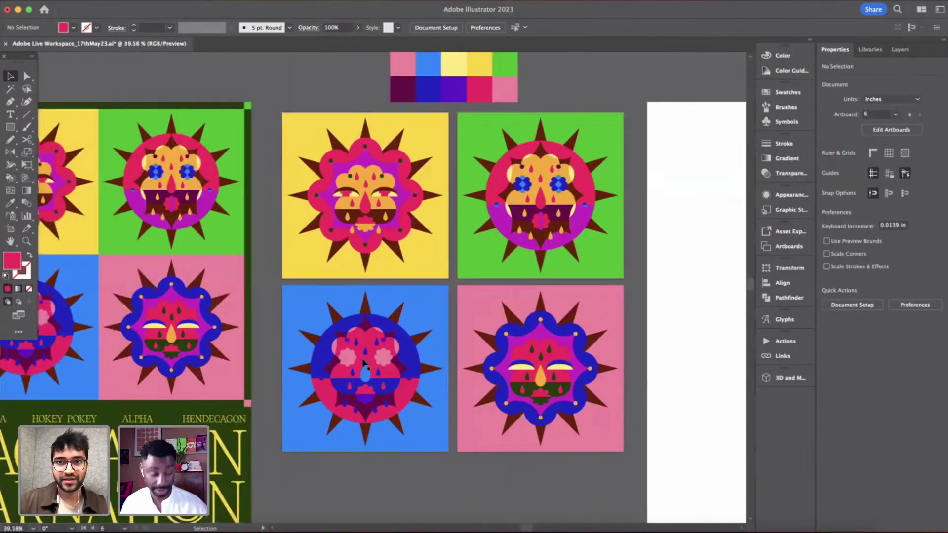
# - Paste the pink scalloped shape onto the poster and scale it down to about 0.31 in near MAGNOLIA
pyautogui.scroll(5, 373, 329)
pyautogui.scroll(1, 373, 330)
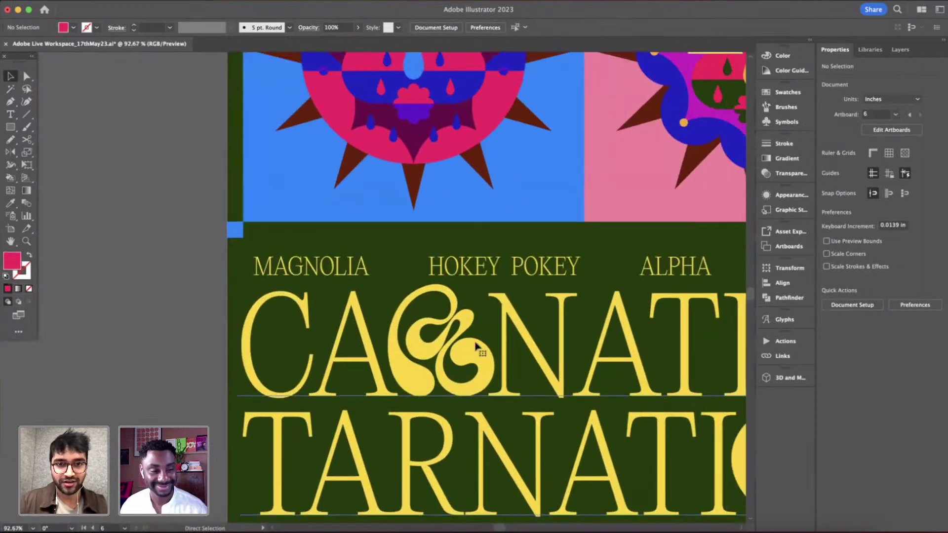
pyautogui.hotkey('ctrl', 'v')
pyautogui.moveTo(509, 423); pyautogui.dragTo(381, 309)
pyautogui.scroll(7, 381, 310)
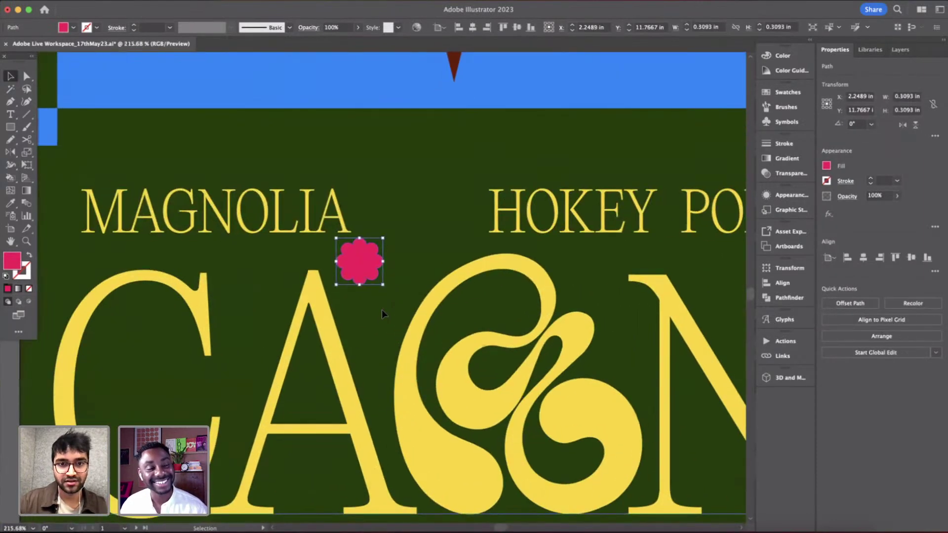
# - Reduce the scalloped shape to about 0.26 in and place it between MAGNOLIA and HOKEY POKEY
pyautogui.moveTo(376, 382); pyautogui.dragTo(369, 377)
pyautogui.moveTo(328, 344); pyautogui.dragTo(416, 260)
pyautogui.scroll(-6, 416, 260)
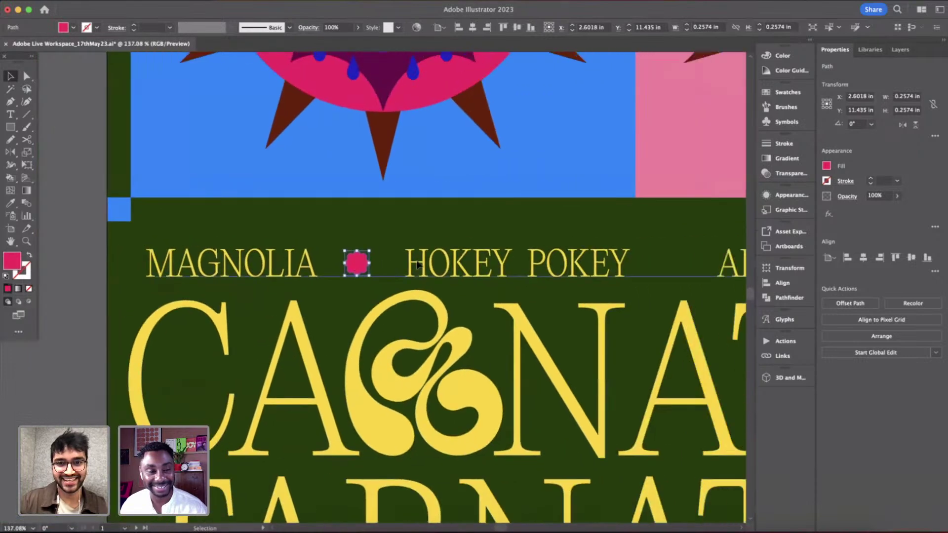
# - Duplicate the small scalloped shape into the gaps between HOKEY POKEY and ALPHA and between ALPHA and HENDECAGON
pyautogui.hscroll(5, 417, 261)
pyautogui.moveTo(222, 283); pyautogui.dragTo(537, 278)
pyautogui.hscroll(8, 537, 276)
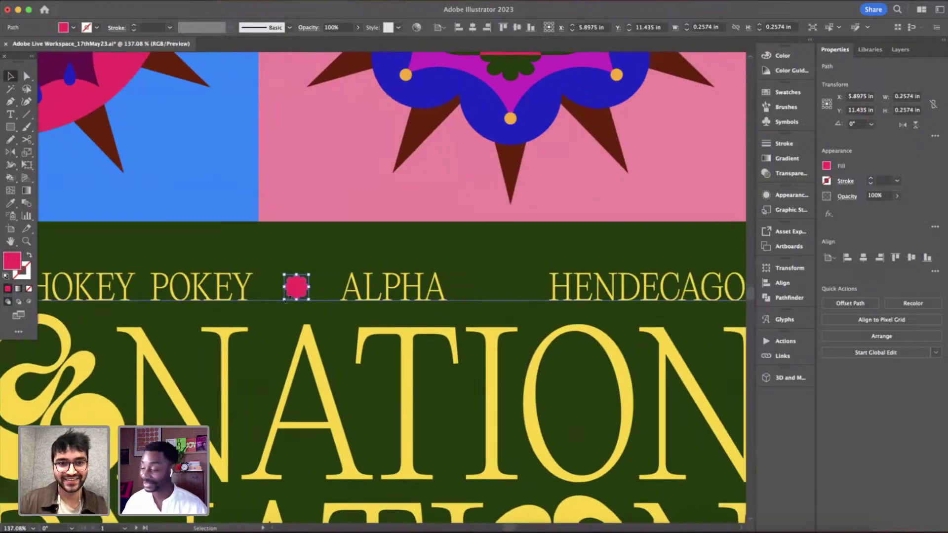
pyautogui.moveTo(299, 286); pyautogui.dragTo(503, 290)
pyautogui.scroll(-5, 448, 271)
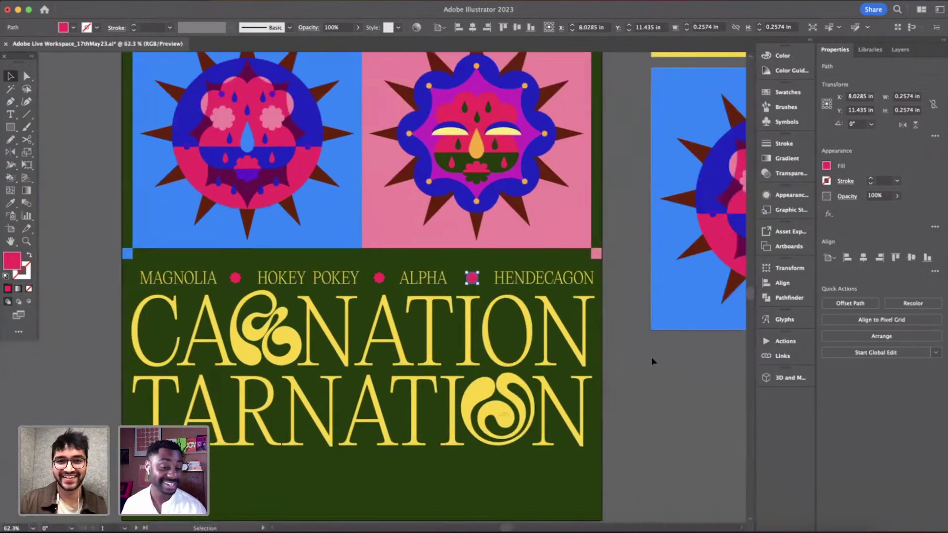
# - Deselect the artwork and examine how the three pink separators look on the whole poster
pyautogui.click(652, 357)
pyautogui.scroll(-4, 652, 357)
pyautogui.scroll(3, 651, 357)
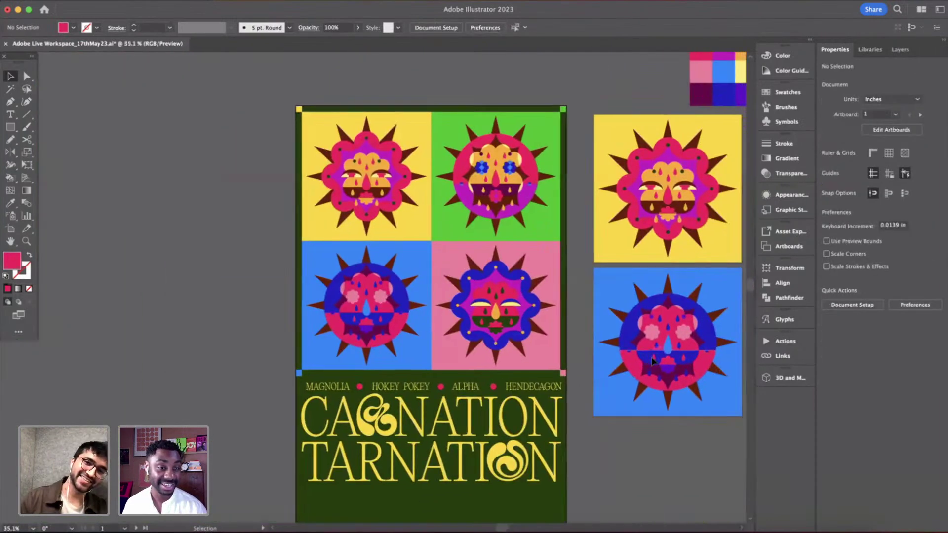
pyautogui.scroll(-1, 652, 357)
pyautogui.scroll(3, 467, 366)
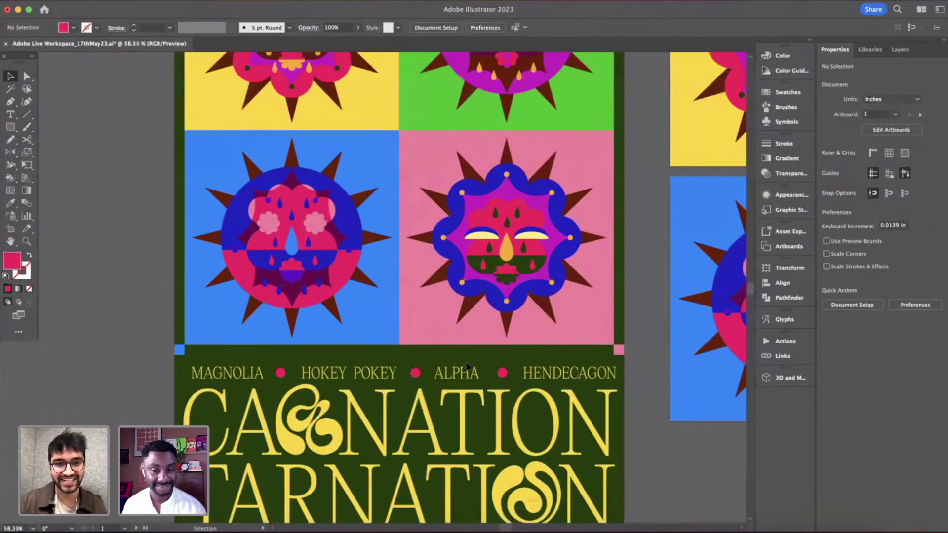
pyautogui.scroll(-4, 467, 366)
pyautogui.scroll(-2, 590, 434)
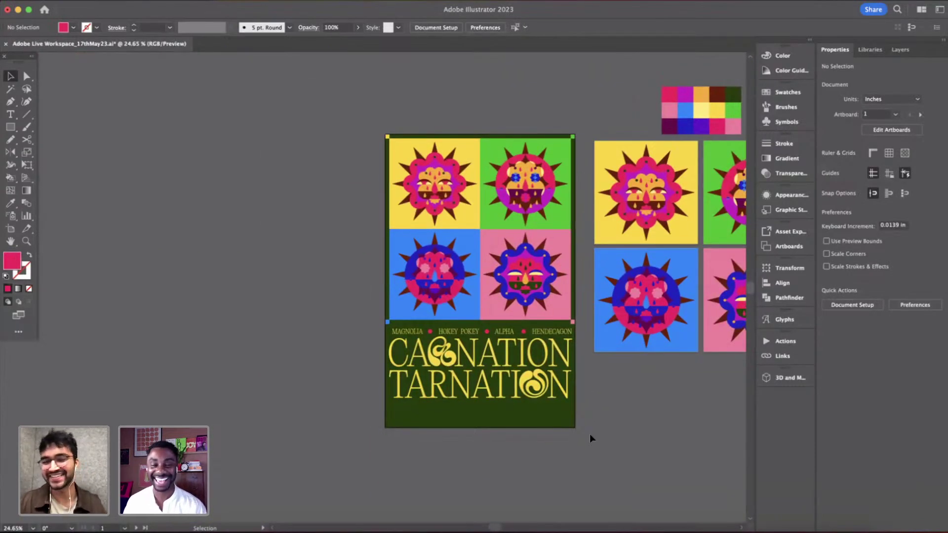
# - Fill the separator after MAGNOLIA with the green sampled from the green sun-face panel
pyautogui.scroll(5, 508, 358)
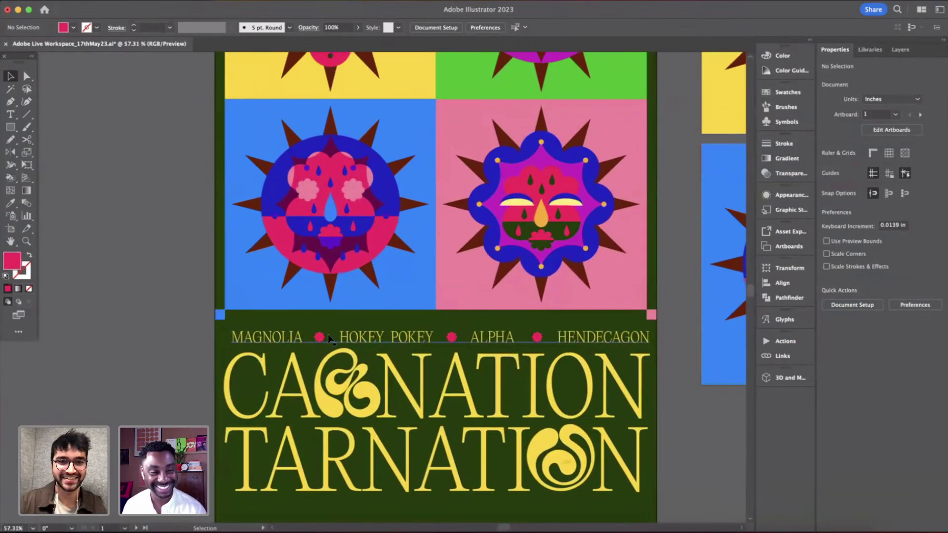
pyautogui.click(326, 337)
pyautogui.scroll(-1, 479, 345)
pyautogui.press('i')
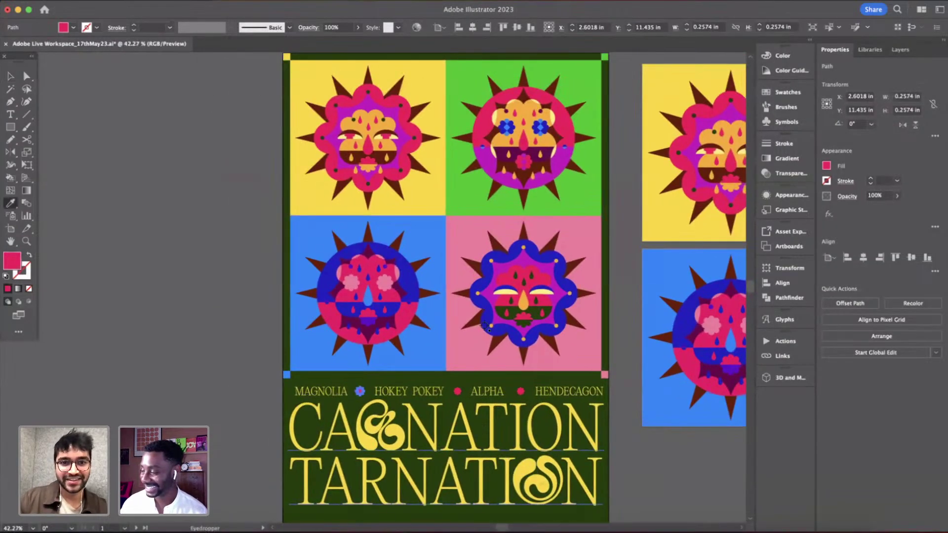
pyautogui.click(471, 203)
pyautogui.scroll(1, 423, 386)
# - Fill the separator between HOKEY POKEY and ALPHA with the blue sampled from the blue sun-face panel
pyautogui.press('v')
pyautogui.click(467, 392)
pyautogui.press('i')
pyautogui.click(430, 341)
# - Fill the separator between ALPHA and HENDECAGON with the light pink sampled from the pink sun-face panel
pyautogui.press('v')
pyautogui.click(543, 393)
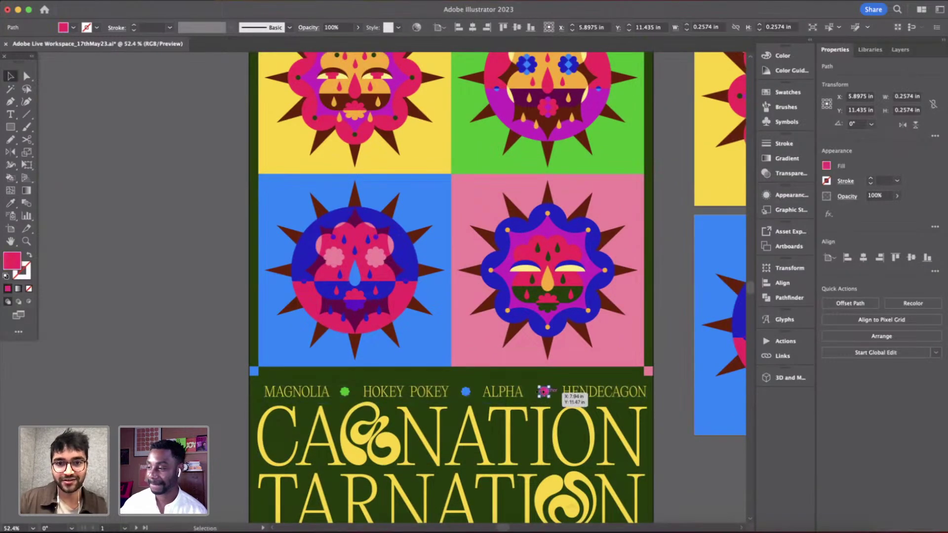
pyautogui.press('i')
pyautogui.click(466, 337)
pyautogui.scroll(-5, 468, 336)
pyautogui.scroll(-2, 469, 333)
pyautogui.press('v')
pyautogui.click(474, 316)
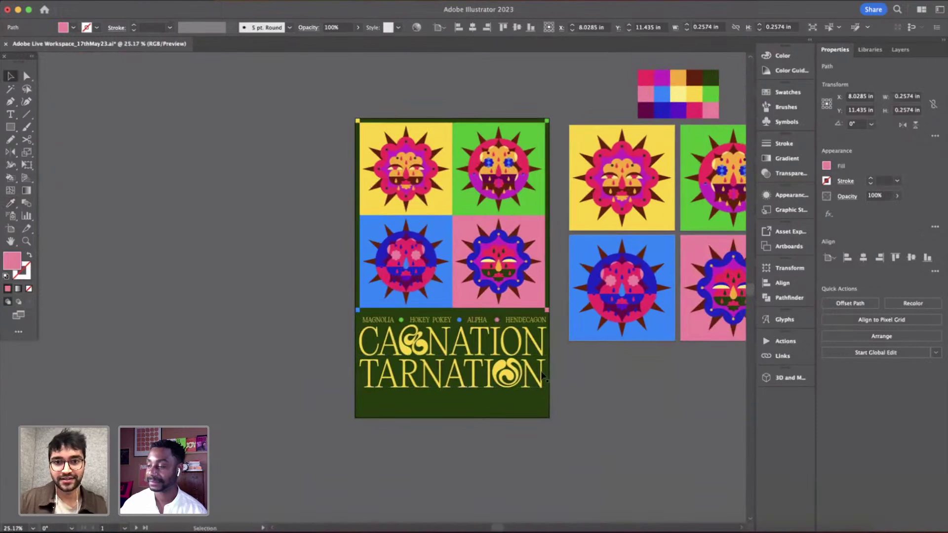
# - Place a duplicate of the names line, without its separators, near the poster's lower edge
pyautogui.scroll(4, 475, 312)
pyautogui.scroll(-2, 475, 269)
pyautogui.click(481, 279)
pyautogui.moveTo(481, 280); pyautogui.dragTo(504, 443)
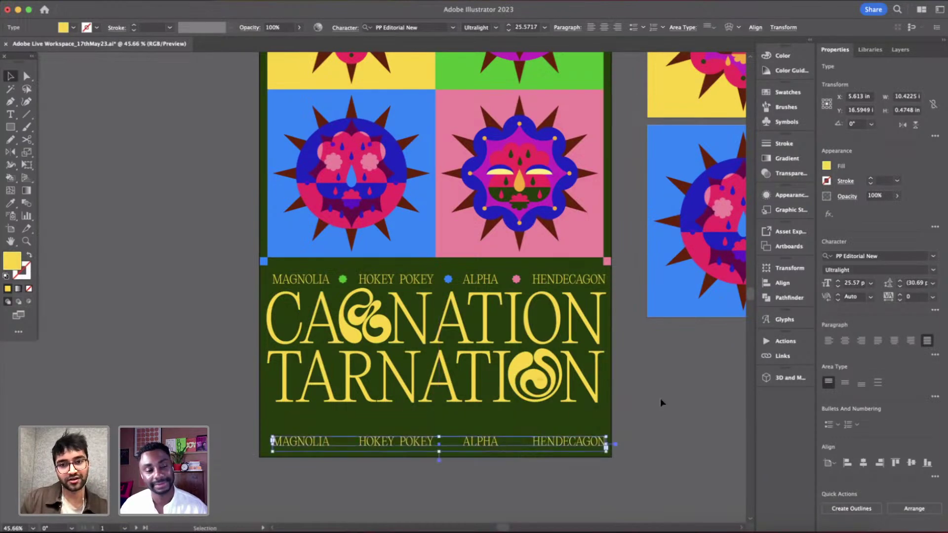
pyautogui.click(660, 399)
pyautogui.scroll(-3, 660, 399)
pyautogui.scroll(2, 659, 398)
pyautogui.scroll(-2, 660, 398)
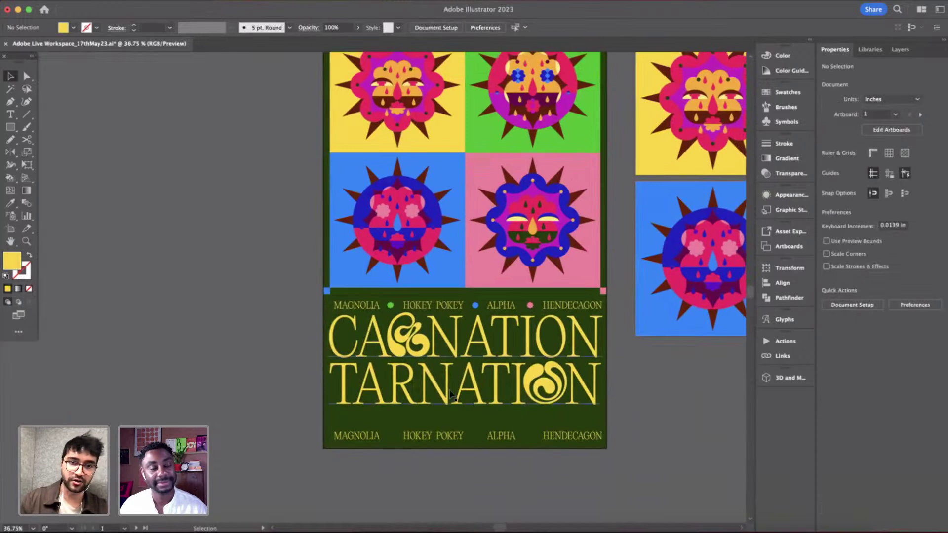
# - Move the two-line title down together with the upper names line and separators, and delete the names-line duplicate at the poster's lower edge
pyautogui.scroll(3, 446, 391)
pyautogui.scroll(-1, 446, 391)
pyautogui.moveTo(630, 339); pyautogui.dragTo(632, 367)
pyautogui.click(700, 411)
pyautogui.click(633, 445)
pyautogui.press('Delete')
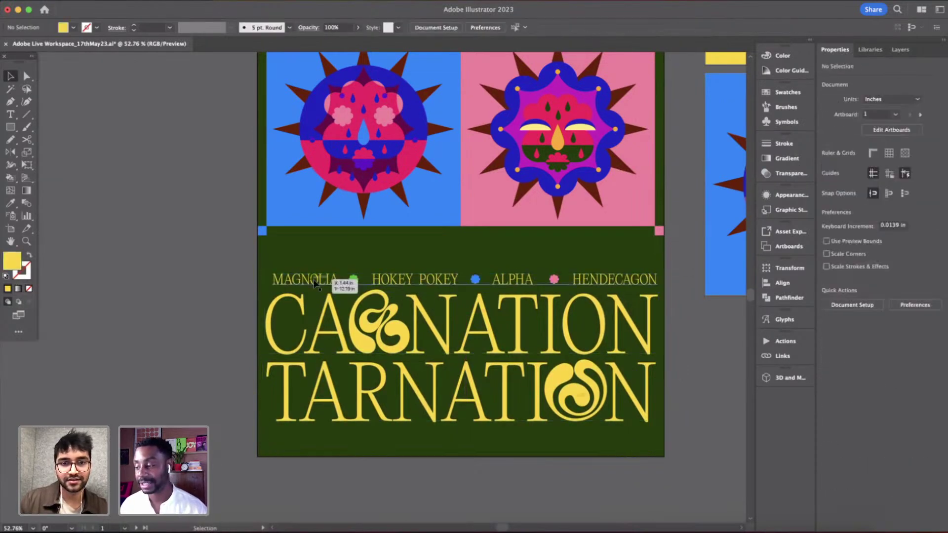
# - Duplicate the names line with its three coloured separators into the space below TARNATION
pyautogui.click(630, 281)
pyautogui.moveTo(631, 355); pyautogui.dragTo(636, 440)
pyautogui.click(692, 419)
# - Examine the whole poster and the empty green band between the sun-face panels and the upper names line
pyautogui.scroll(-5, 691, 420)
pyautogui.hscroll(3, 692, 420)
pyautogui.scroll(1, 692, 419)
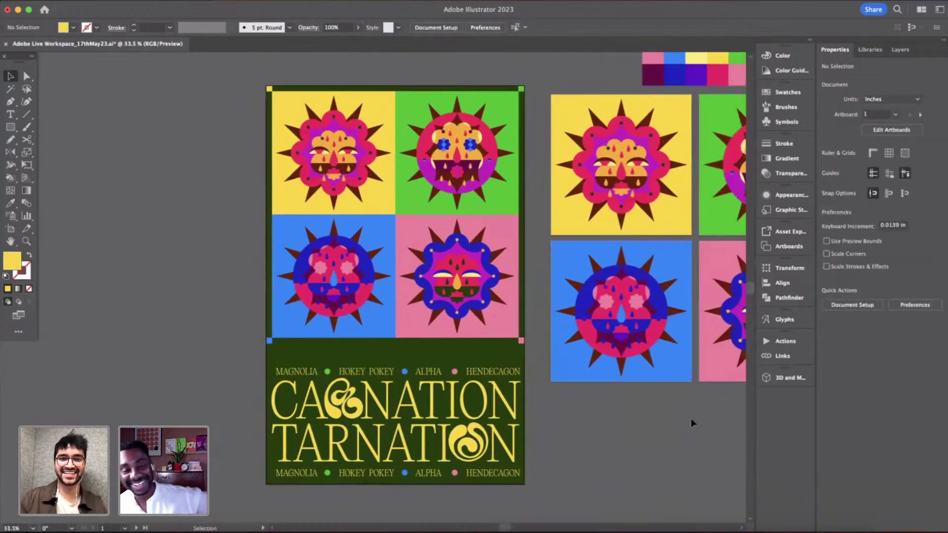
pyautogui.scroll(-5, 691, 419)
pyautogui.scroll(-1, 691, 419)
pyautogui.scroll(5, 577, 342)
pyautogui.scroll(-2, 577, 342)
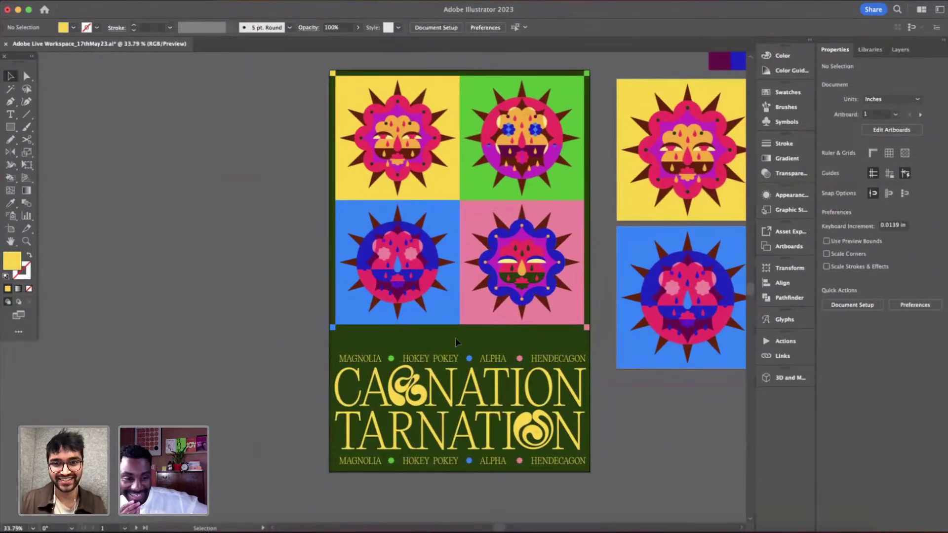
pyautogui.scroll(3, 455, 338)
pyautogui.hscroll(1, 455, 337)
pyautogui.scroll(-1, 455, 338)
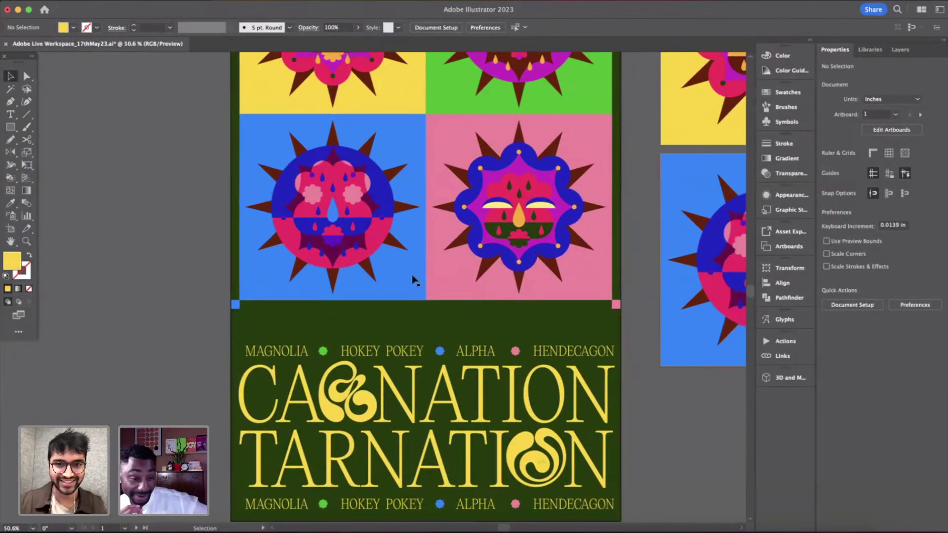
# - Ungroup the artwork group that holds all four sun-face panels
pyautogui.click(445, 294)
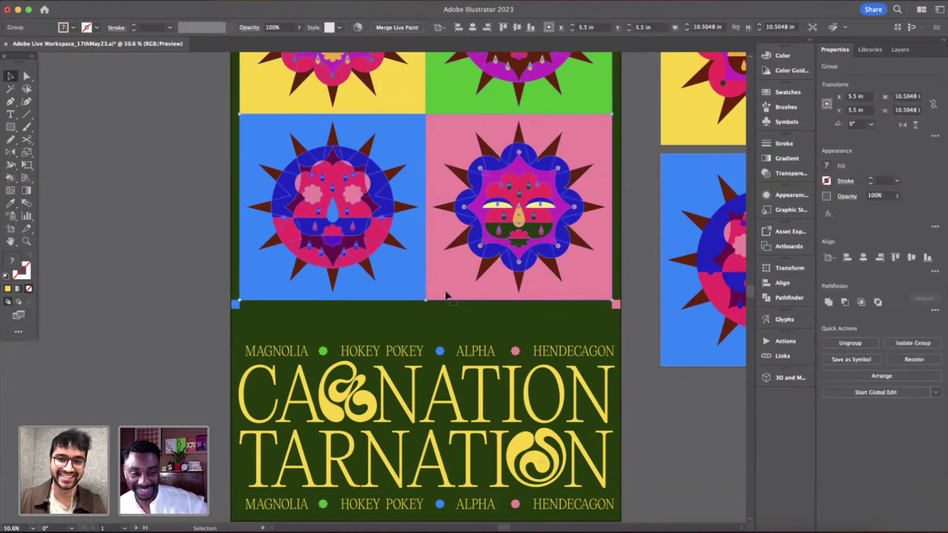
pyautogui.press('super+shift+g')
pyautogui.click(130, 300)
# - Ungroup each of the pink, blue, yellow and green sun-face panels so faces and background squares are separate
pyautogui.click(499, 297)
pyautogui.scroll(-2, 499, 297)
pyautogui.scroll(1, 499, 297)
pyautogui.hscroll(-1, 500, 298)
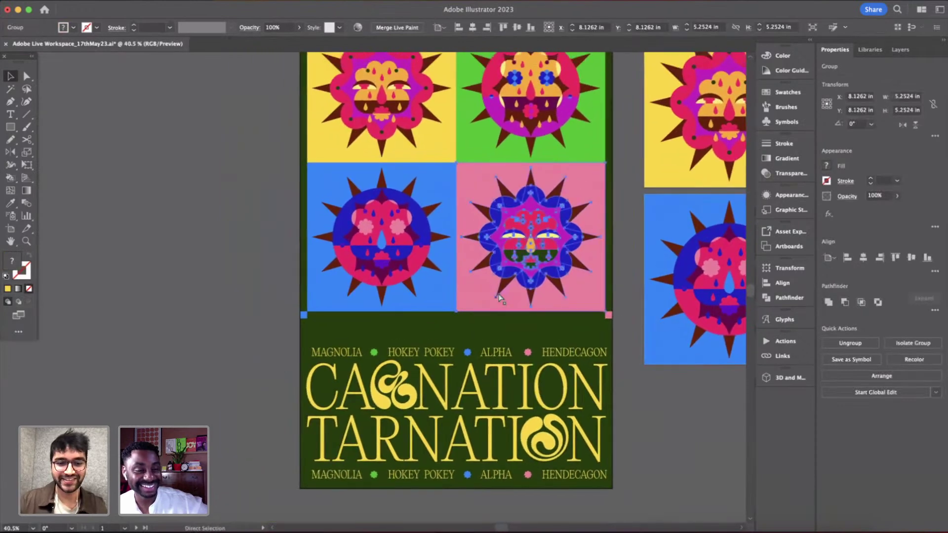
pyautogui.press('super+shift+g')
pyautogui.click(239, 312)
pyautogui.click(447, 305)
pyautogui.press('super+shift+g')
pyautogui.click(256, 255)
pyautogui.click(392, 149)
pyautogui.press('super+shift+g')
pyautogui.click(443, 173)
pyautogui.click(572, 148)
pyautogui.press('super+shift+g')
# - Stretch the four background squares together downward to an overall height of about 11.48 in
pyautogui.click(337, 222)
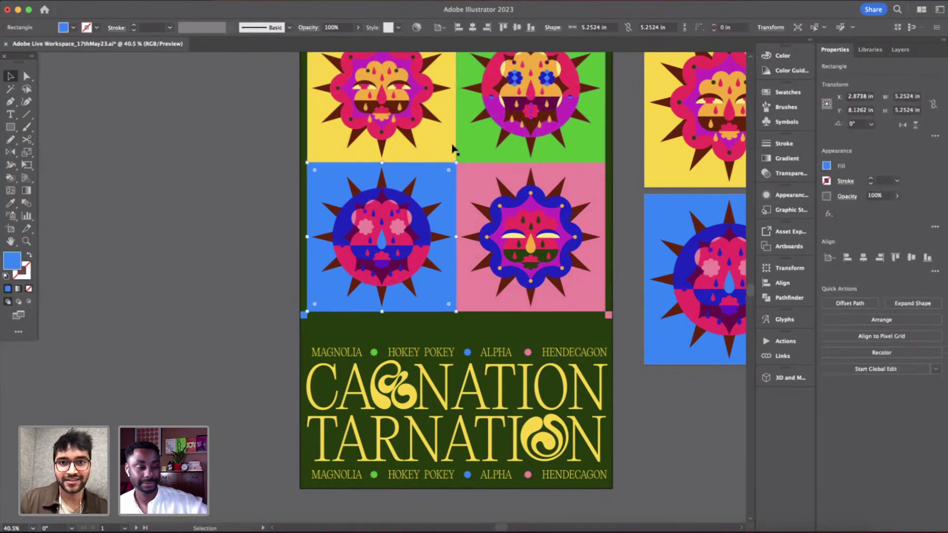
pyautogui.keyDown('shift'); pyautogui.click(444, 150); pyautogui.keyUp('shift')
pyautogui.keyDown('shift'); pyautogui.click(484, 150); pyautogui.keyUp('shift')
pyautogui.keyDown('shift'); pyautogui.click(470, 175); pyautogui.keyUp('shift')
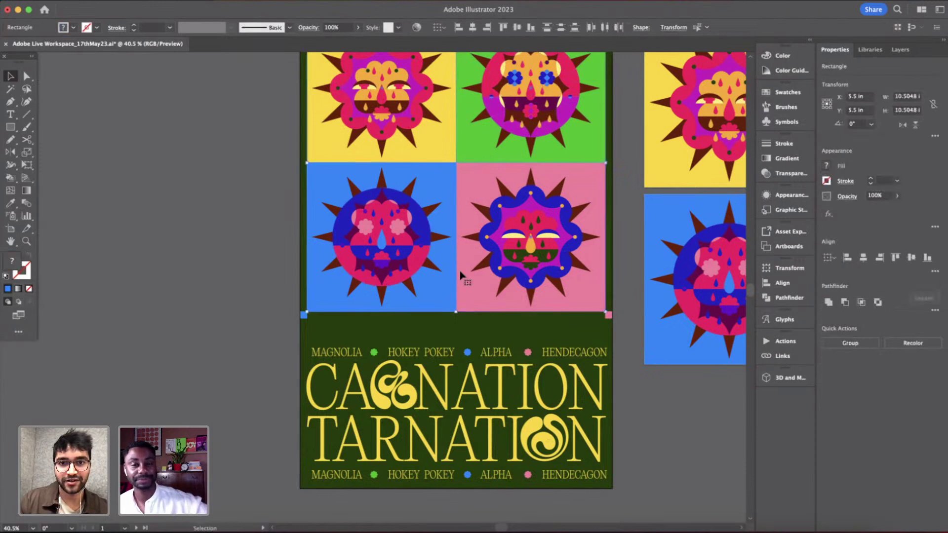
pyautogui.moveTo(455, 312); pyautogui.dragTo(468, 341)
pyautogui.scroll(3, 629, 325)
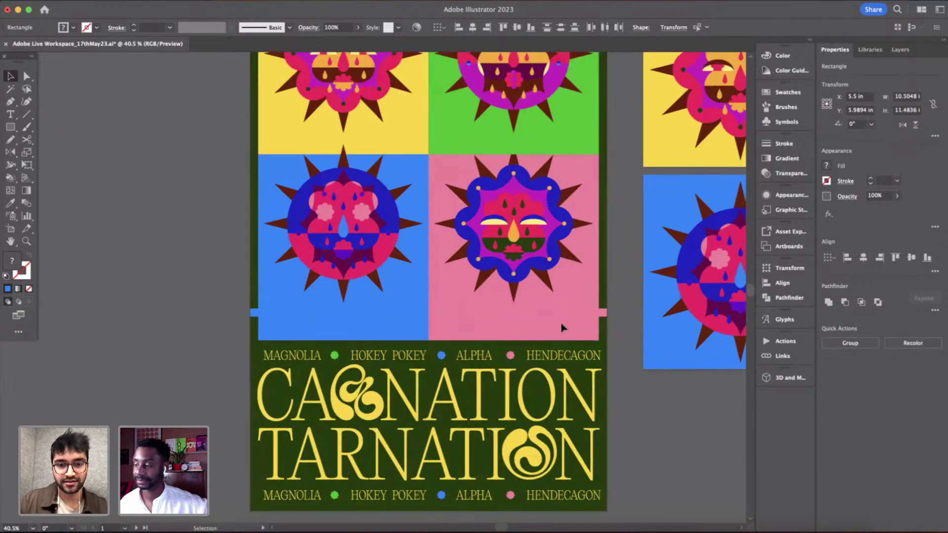
# - Move the lower blue and pink corner squares straight down to the bottom corners of the stretched panels
pyautogui.scroll(3, 557, 328)
pyautogui.click(597, 305)
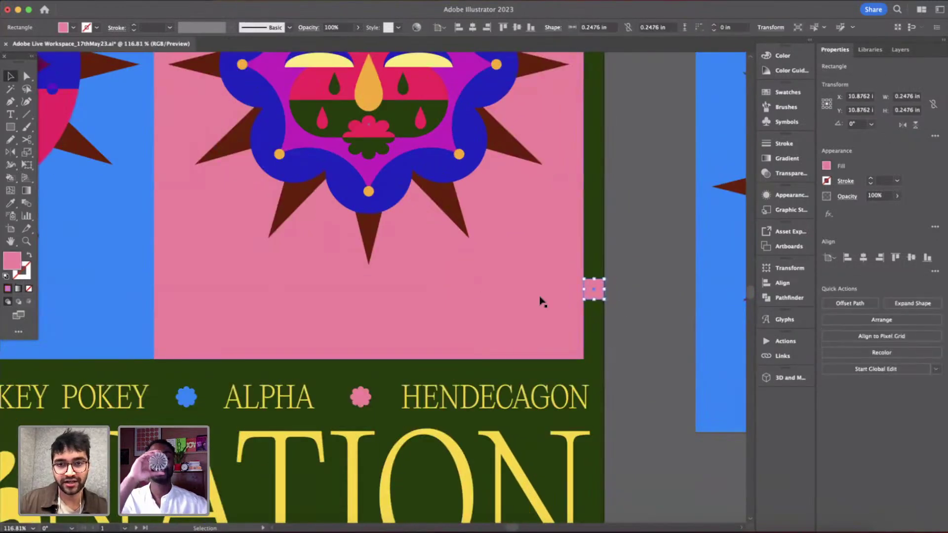
pyautogui.scroll(-2, 539, 302)
pyautogui.keyDown('shift'); pyautogui.click(179, 292); pyautogui.keyUp('shift')
pyautogui.scroll(5, 562, 364)
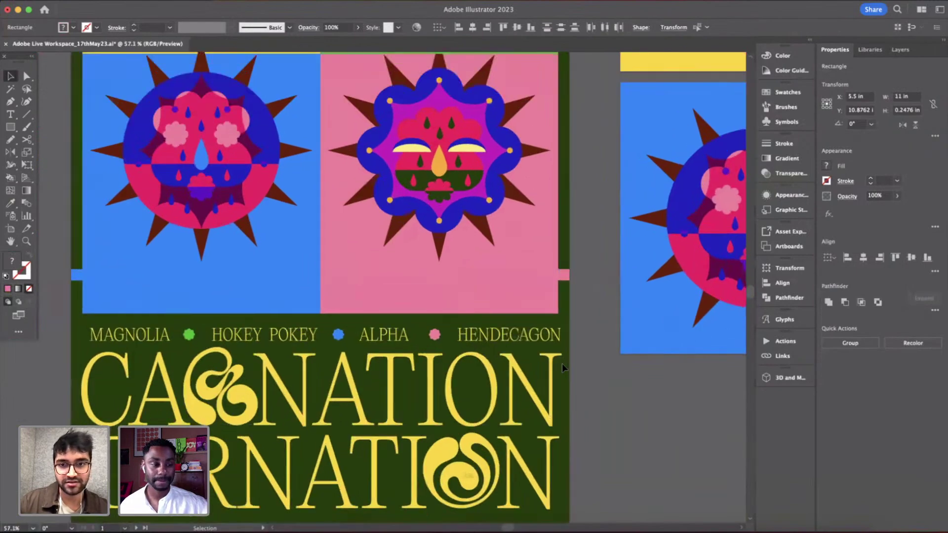
pyautogui.scroll(3, 562, 364)
pyautogui.moveTo(568, 229); pyautogui.dragTo(568, 362)
pyautogui.scroll(-6, 568, 361)
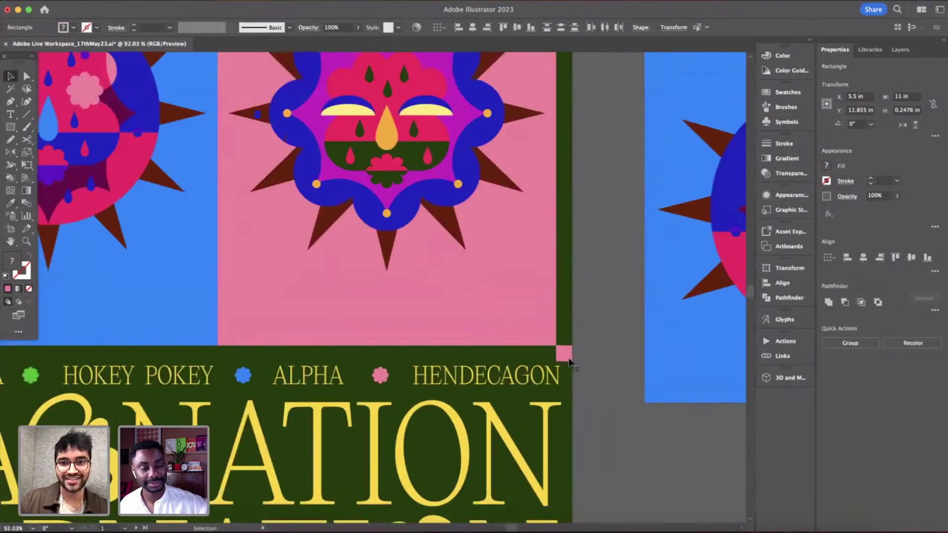
pyautogui.click(605, 438)
# - Group the blue and pink panels' sun faces and move them down to the vertical middle of their panels
pyautogui.scroll(-3, 604, 437)
pyautogui.scroll(-3, 547, 192)
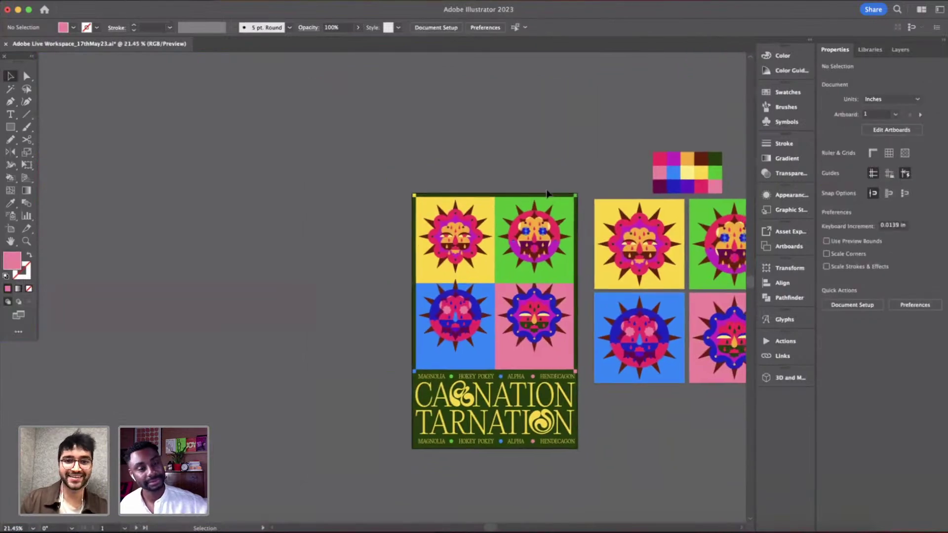
pyautogui.scroll(1, 547, 193)
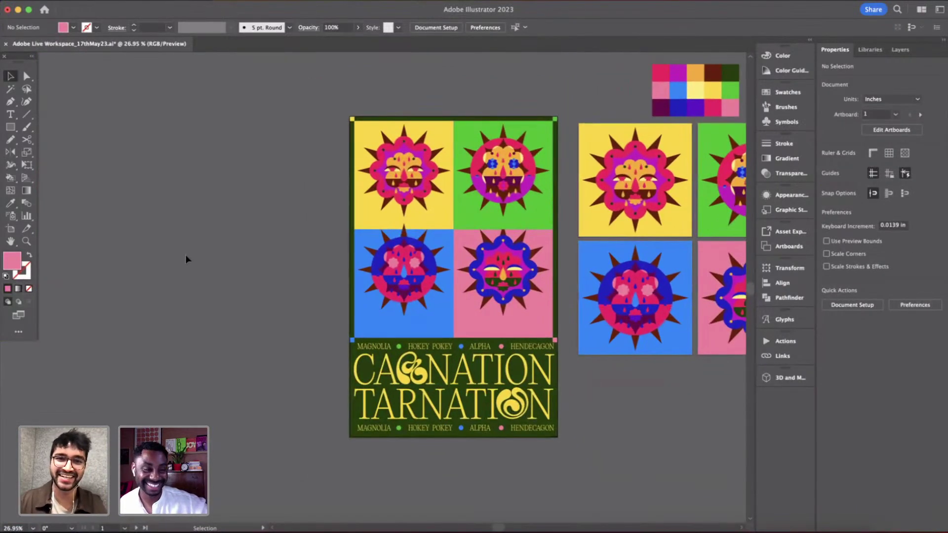
pyautogui.scroll(2, 429, 331)
pyautogui.scroll(2, 430, 331)
pyautogui.click(383, 308)
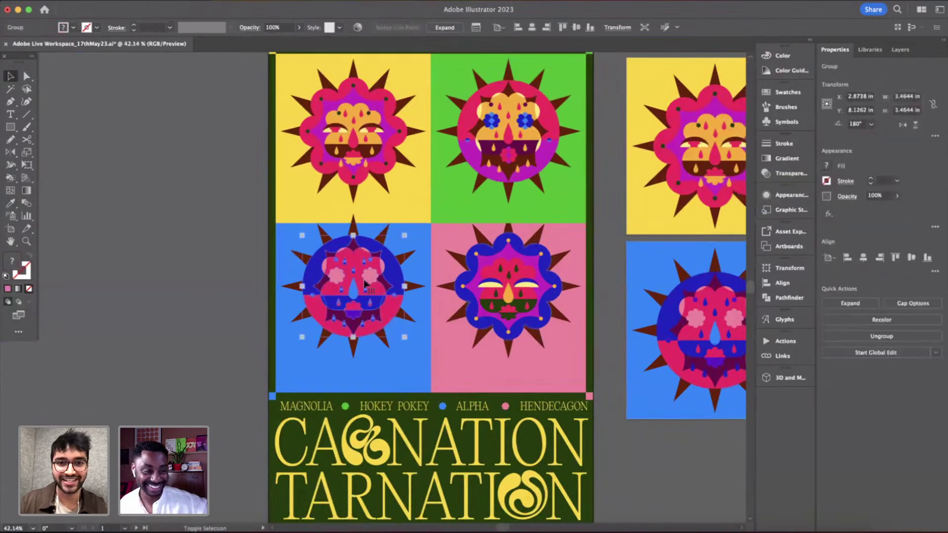
pyautogui.keyDown('shift'); pyautogui.click(580, 328); pyautogui.keyUp('shift')
pyautogui.keyDown('shift'); pyautogui.click(354, 376); pyautogui.keyUp('shift')
pyautogui.press('super+g')
pyautogui.moveTo(531, 299); pyautogui.dragTo(531, 321)
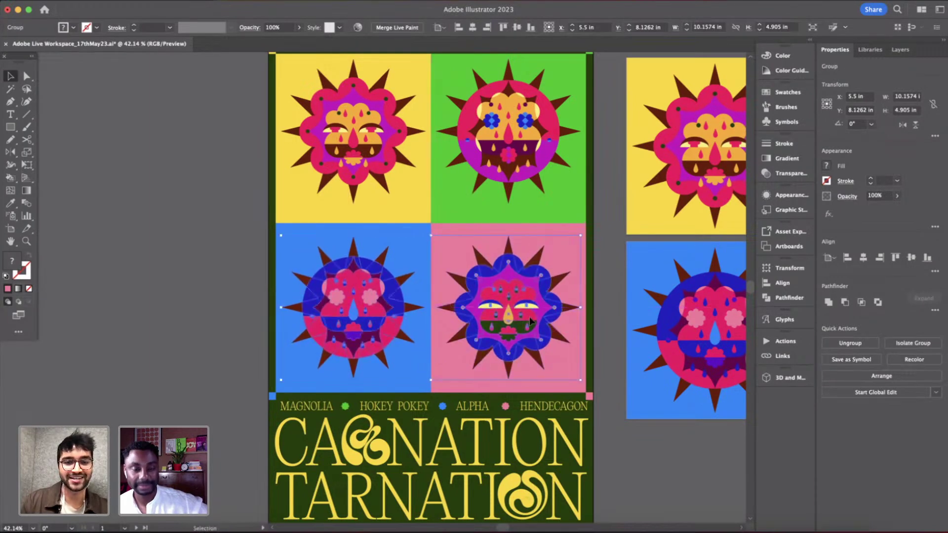
pyautogui.click(223, 253)
# - Move the yellow and green panels' sun faces slightly down to the vertical middle of their panels
pyautogui.scroll(3, 290, 212)
pyautogui.hscroll(2, 290, 212)
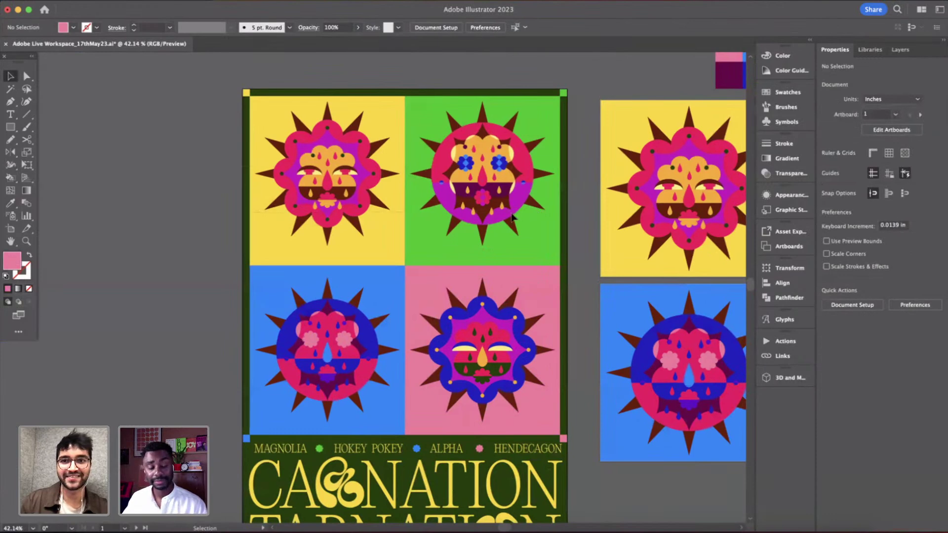
pyautogui.click(512, 216)
pyautogui.keyDown('shift'); pyautogui.click(379, 251); pyautogui.keyUp('shift')
pyautogui.moveTo(494, 182); pyautogui.dragTo(494, 190)
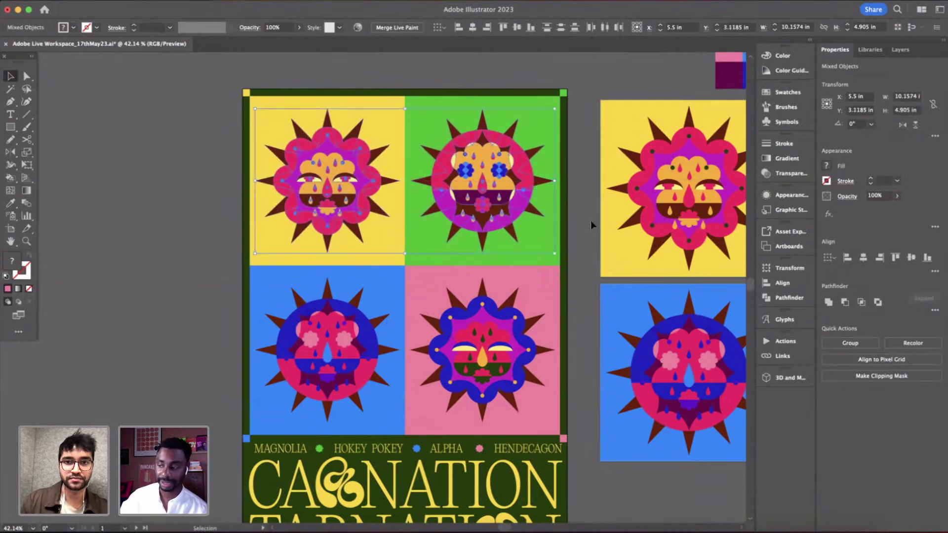
pyautogui.click(592, 220)
# - Ungroup the two lower sun faces from each other
pyautogui.click(469, 379)
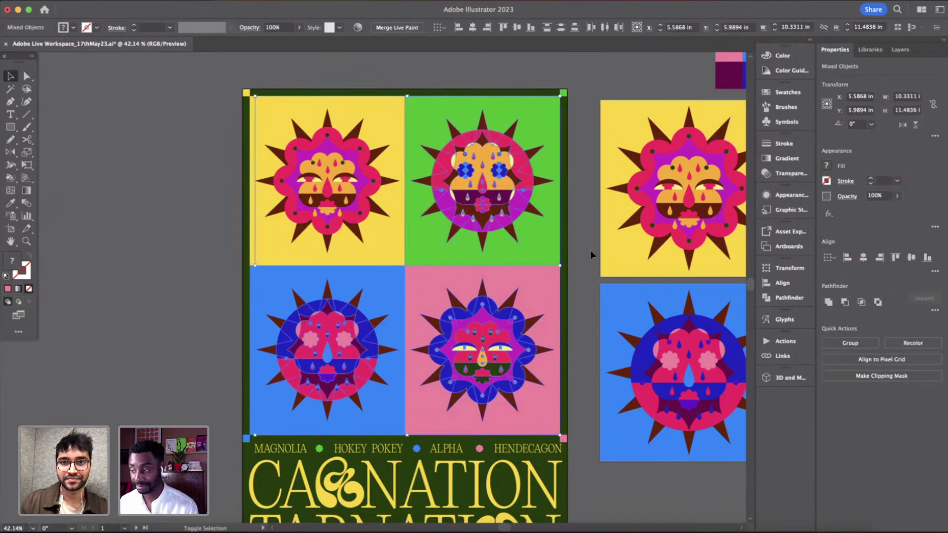
pyautogui.keyDown('shift'); pyautogui.click(319, 354); pyautogui.keyUp('shift')
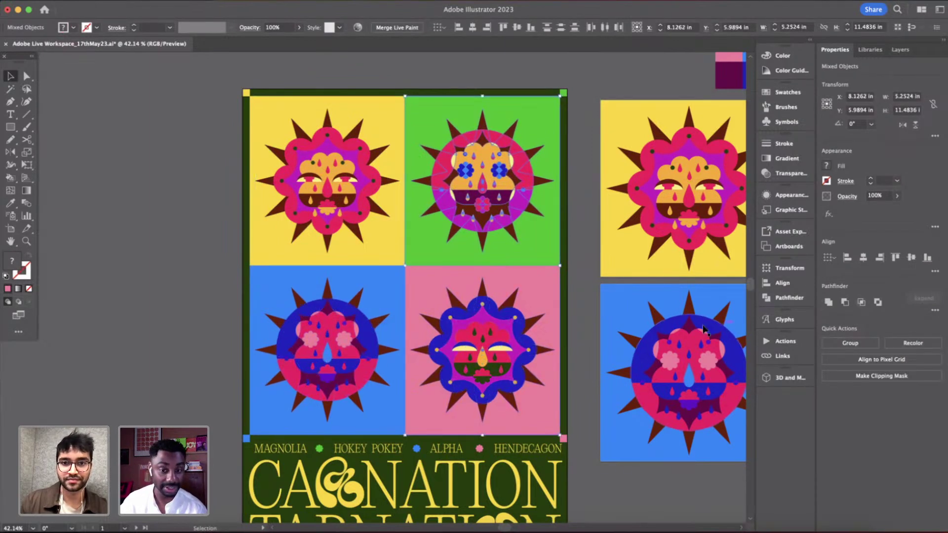
pyautogui.click(530, 329)
pyautogui.press('super+shift+g')
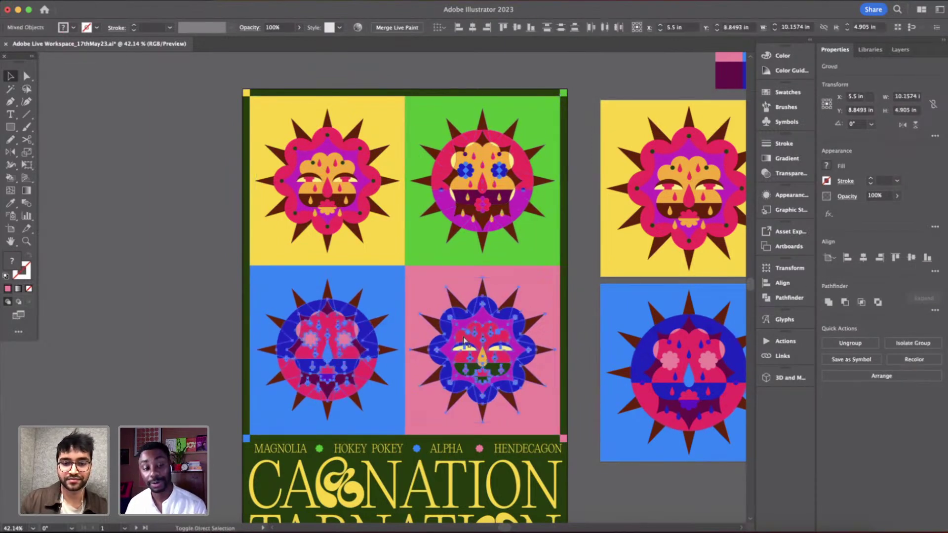
pyautogui.click(591, 326)
# - Align the sun faces and background panels of each column on their horizontal centre
pyautogui.click(509, 326)
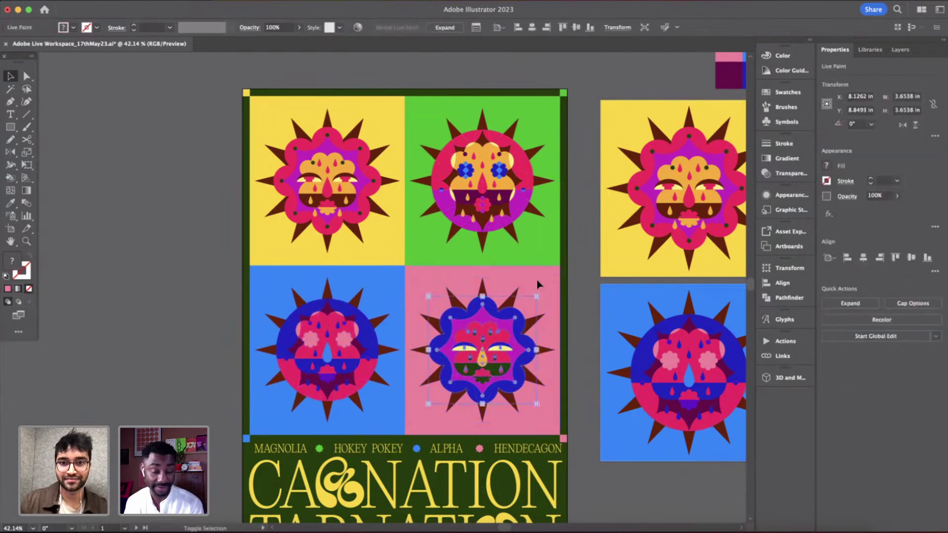
pyautogui.keyDown('shift'); pyautogui.click(535, 281); pyautogui.keyUp('shift')
pyautogui.keyDown('shift'); pyautogui.click(478, 378); pyautogui.keyUp('shift')
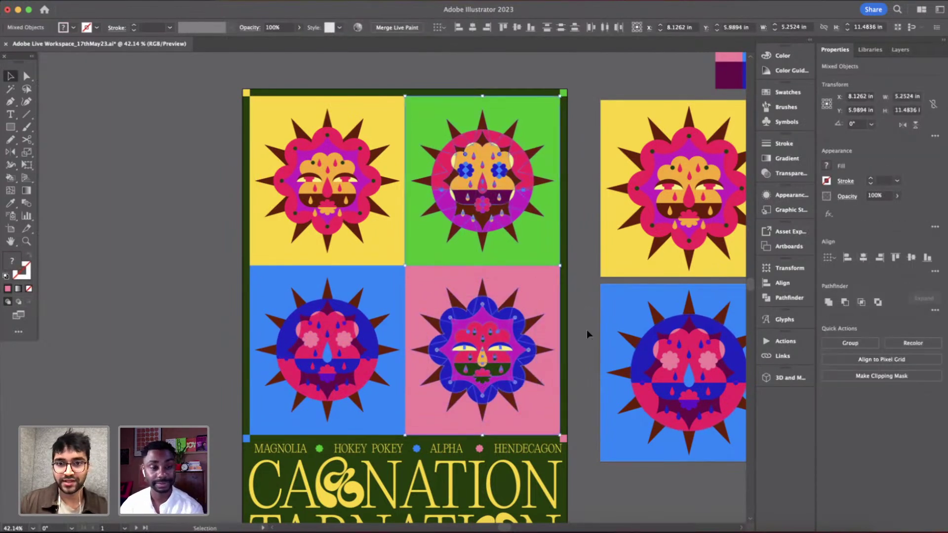
pyautogui.click(588, 361)
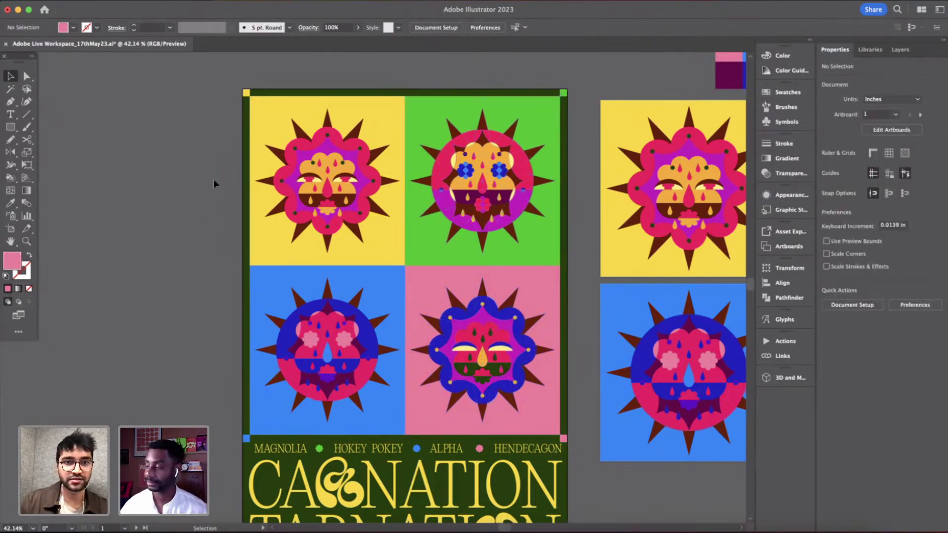
pyautogui.moveTo(311, 379); pyautogui.dragTo(333, 382)
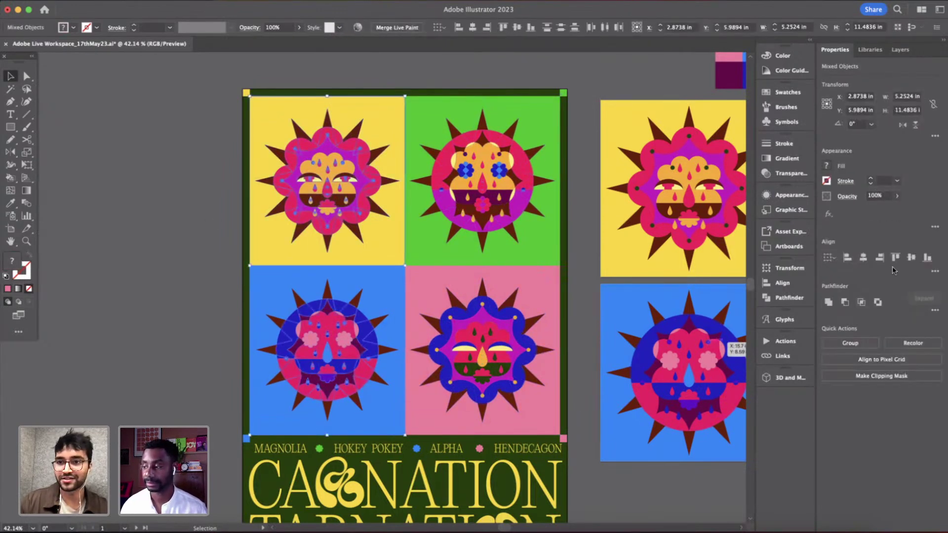
pyautogui.click(863, 258)
pyautogui.click(171, 222)
# - Examine the overall poster layout with the recentred sun faces and both names lines
pyautogui.scroll(-2, 170, 221)
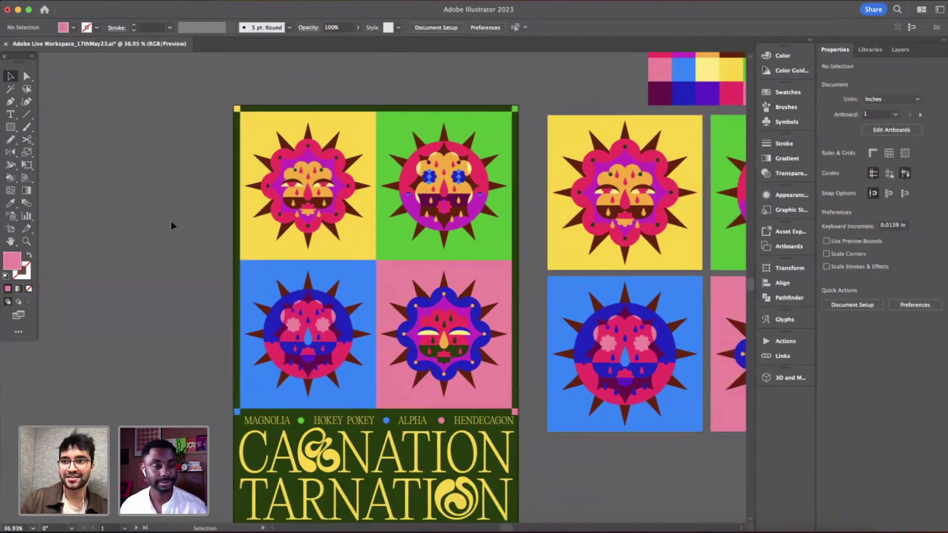
pyautogui.scroll(-1, 171, 221)
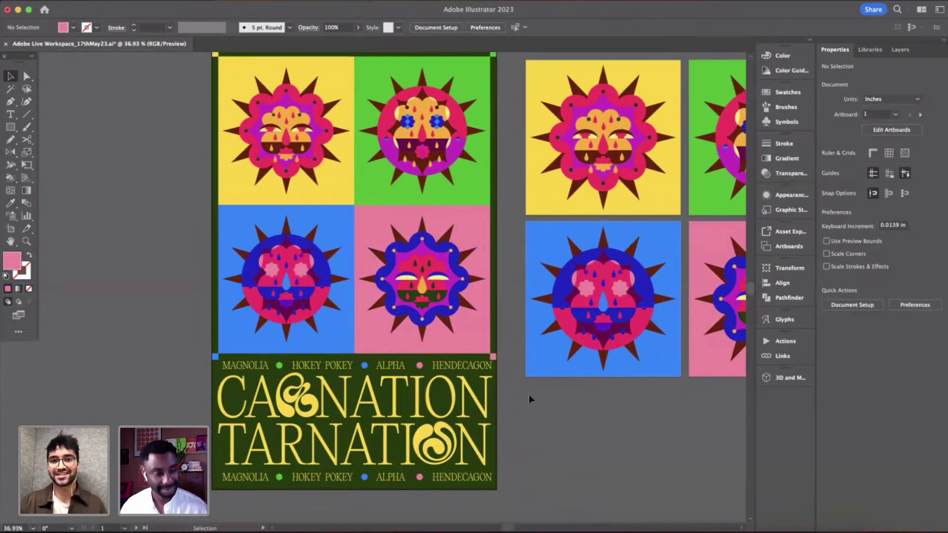
pyautogui.scroll(2, 528, 395)
pyautogui.hscroll(-1, 580, 447)
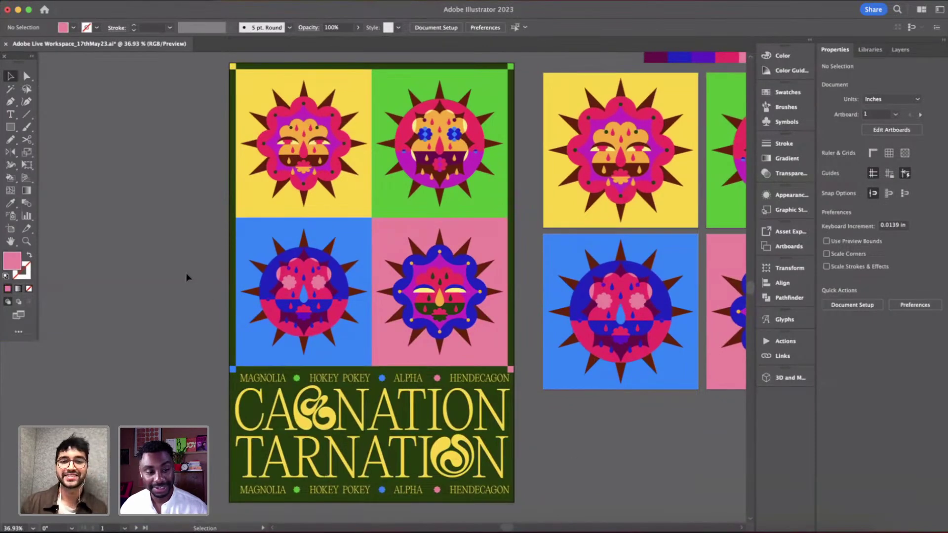
pyautogui.scroll(1, 186, 278)
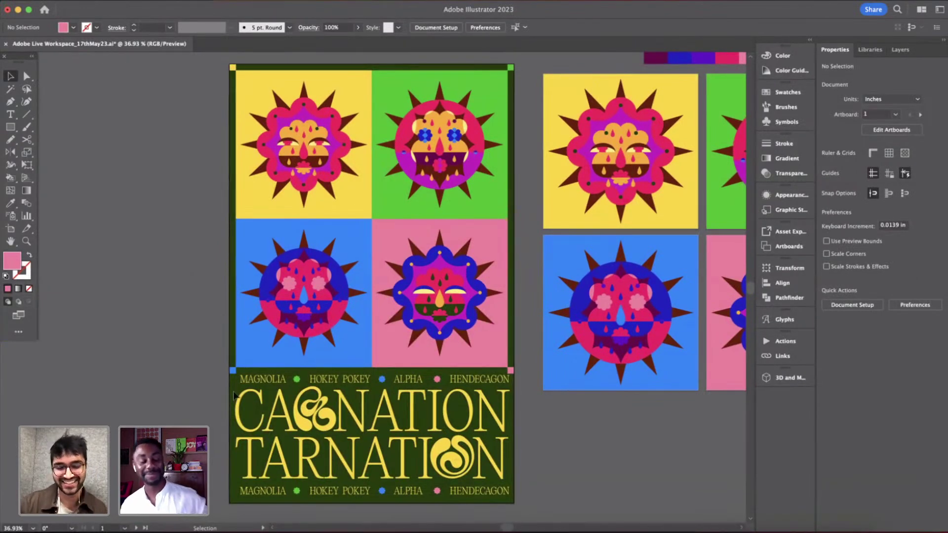
# - Recolour the three separators in the lower names line pink, green and blue, sampling the matching separators in the upper line
pyautogui.scroll(3, 248, 413)
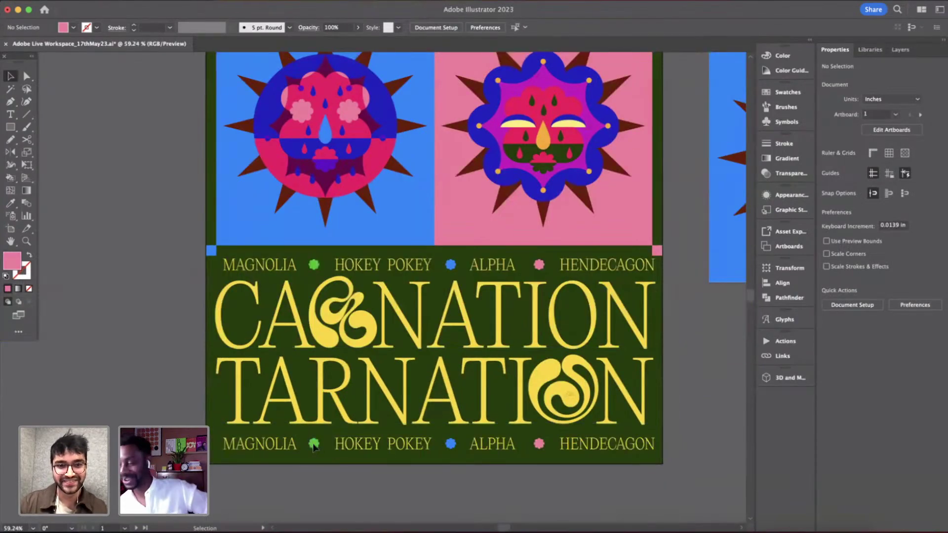
pyautogui.click(313, 444)
pyautogui.press('i')
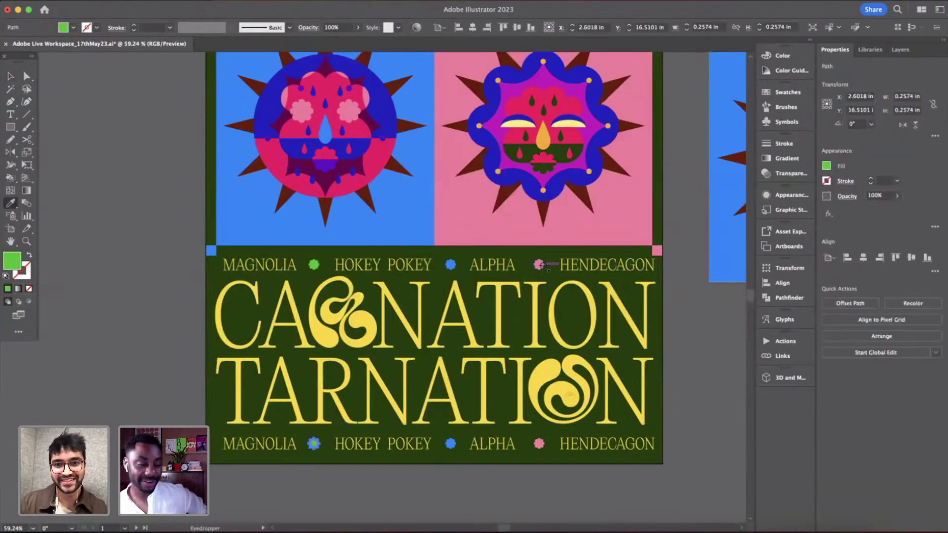
pyautogui.press('v')
pyautogui.click(452, 443)
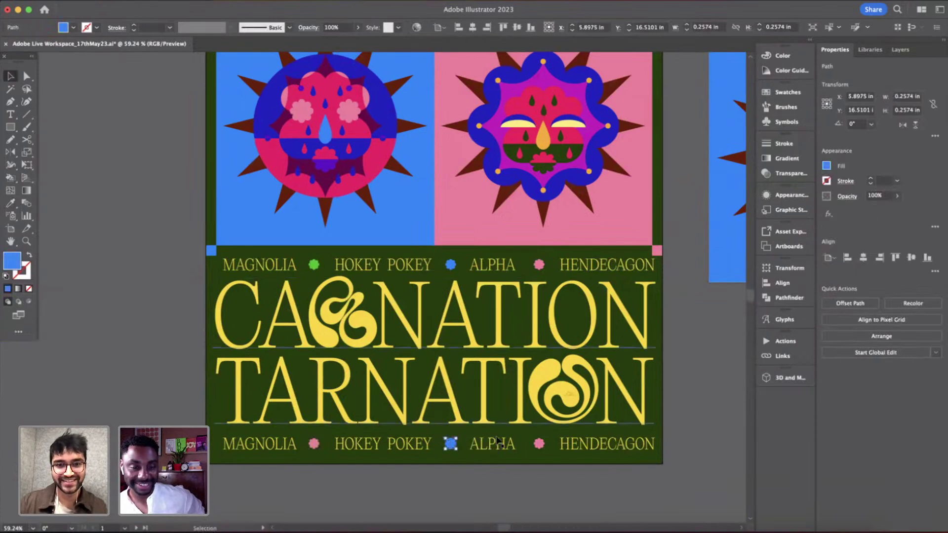
pyautogui.press('i')
pyautogui.click(314, 265)
pyautogui.press('v')
pyautogui.click(539, 444)
pyautogui.press('i')
pyautogui.click(450, 265)
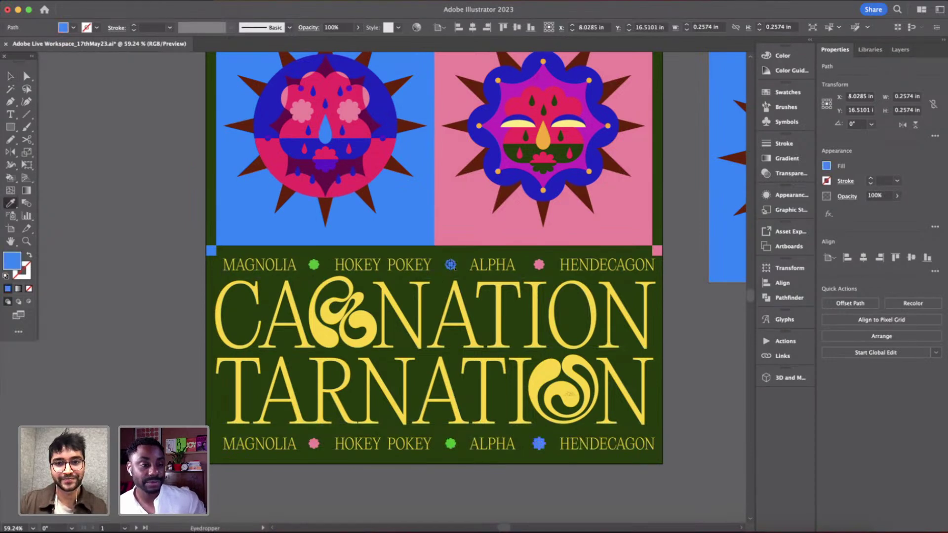
pyautogui.scroll(-3, 451, 265)
pyautogui.scroll(2, 450, 265)
pyautogui.press('v')
pyautogui.click(627, 448)
# - Save the document with the recoloured separators
pyautogui.scroll(-3, 628, 448)
pyautogui.hscroll(3, 627, 447)
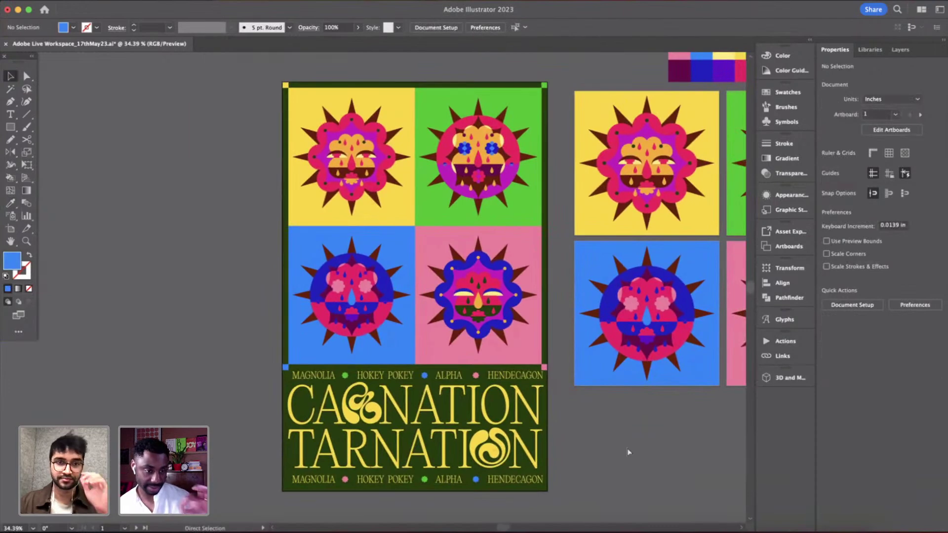
pyautogui.press('super+s')
pyautogui.hscroll(2, 628, 452)
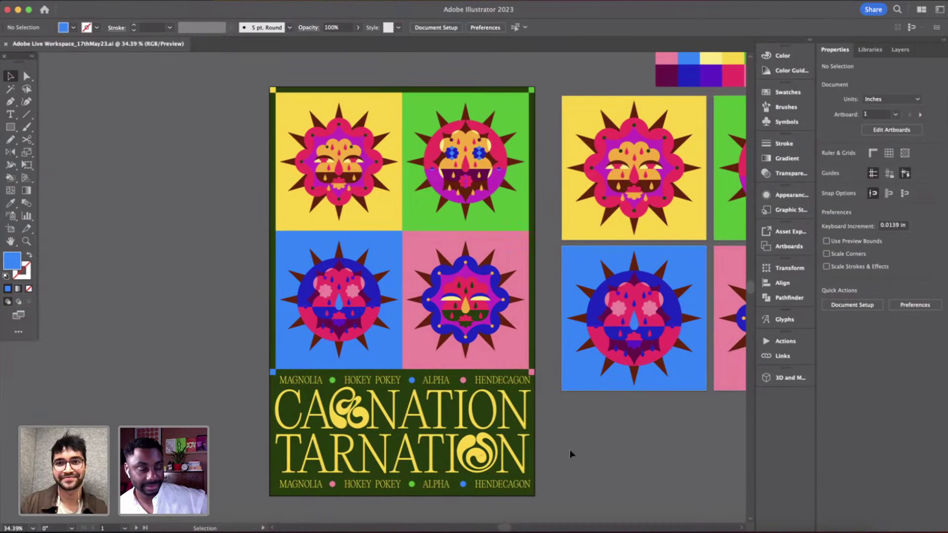
pyautogui.hscroll(2, 531, 442)
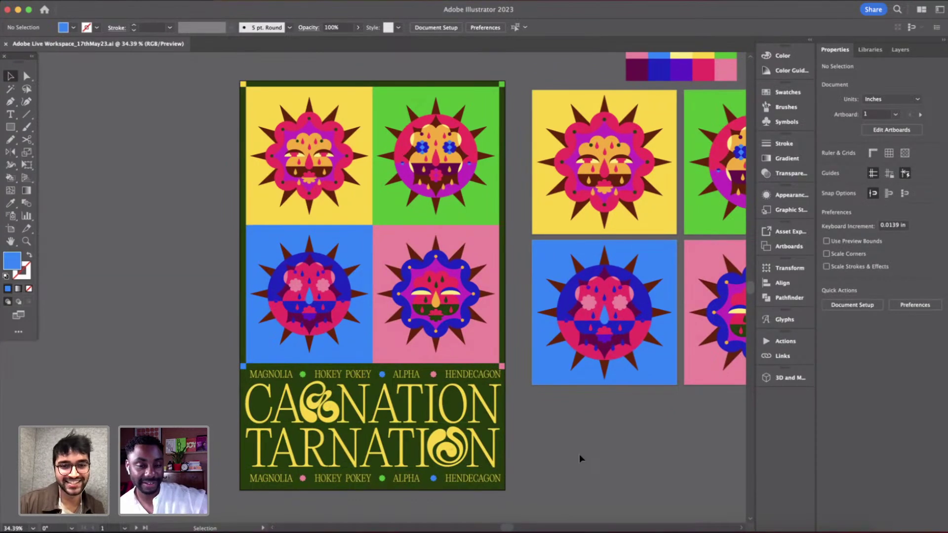
# - Examine the finished poster alongside the separate sun-face artboards, the colour palette and the original sketch
pyautogui.scroll(-6, 579, 455)
pyautogui.hscroll(6, 579, 454)
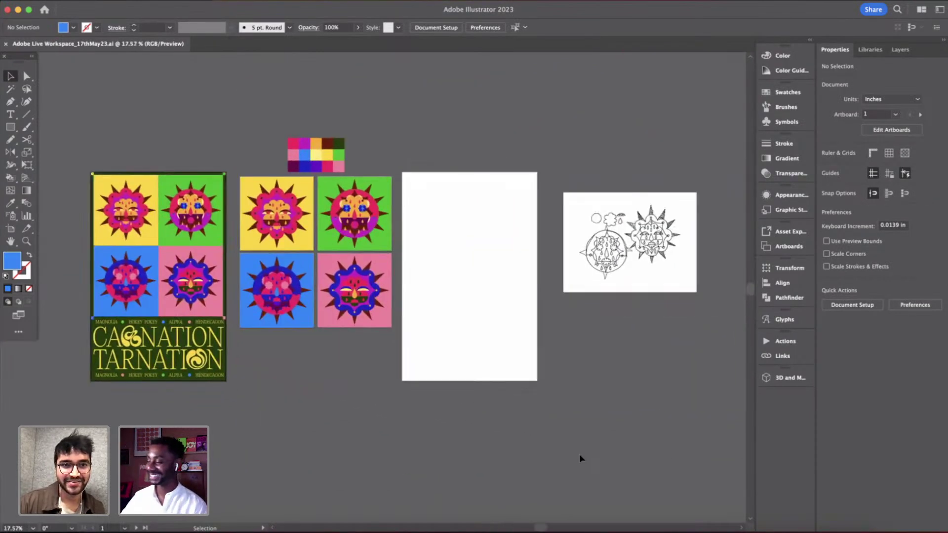
pyautogui.hscroll(-1, 580, 454)
pyautogui.scroll(-1, 579, 454)
pyautogui.scroll(2, 238, 181)
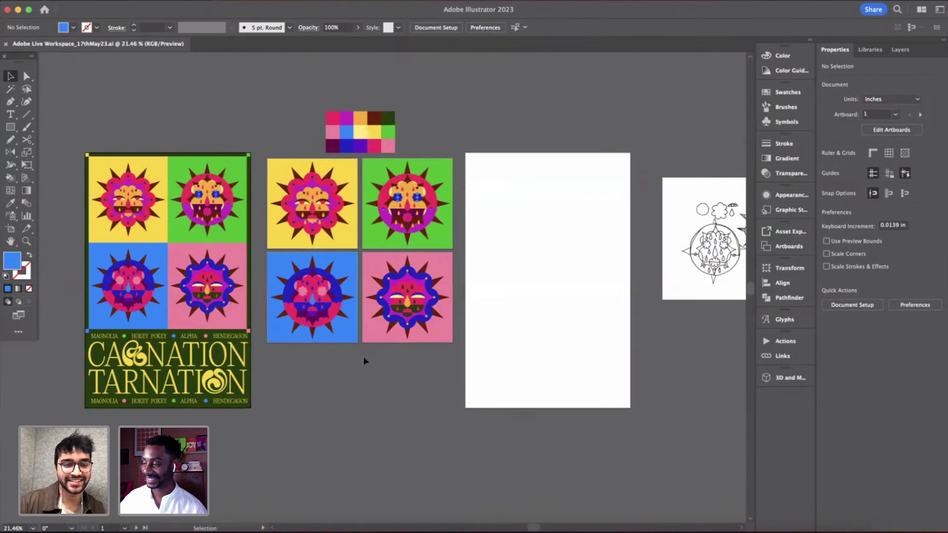
pyautogui.scroll(-1, 368, 357)
pyautogui.hscroll(-1, 367, 358)
pyautogui.hscroll(-3, 437, 392)
pyautogui.scroll(2, 444, 400)
pyautogui.scroll(1, 457, 413)
pyautogui.hscroll(-2, 459, 413)
pyautogui.scroll(2, 460, 414)
pyautogui.scroll(1, 460, 414)
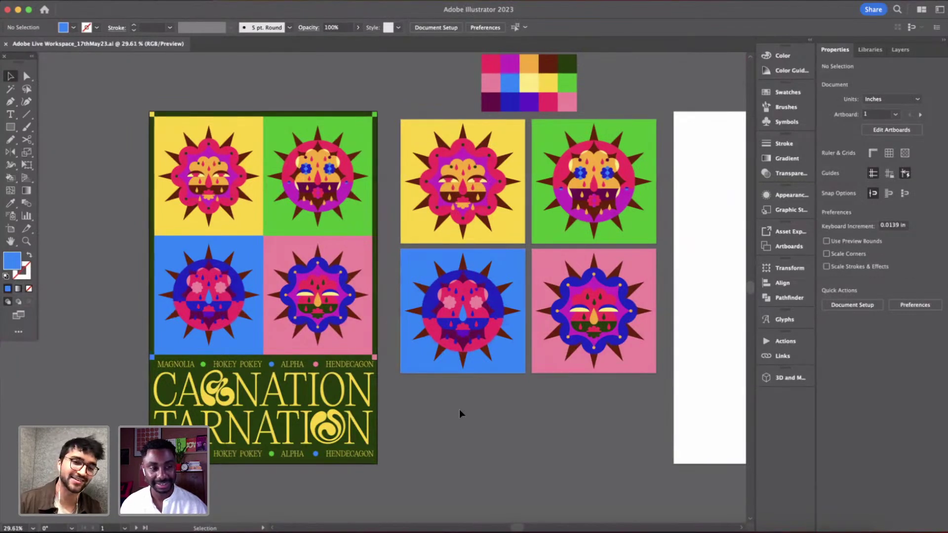
pyautogui.hscroll(-5, 439, 414)
pyautogui.scroll(1, 439, 413)
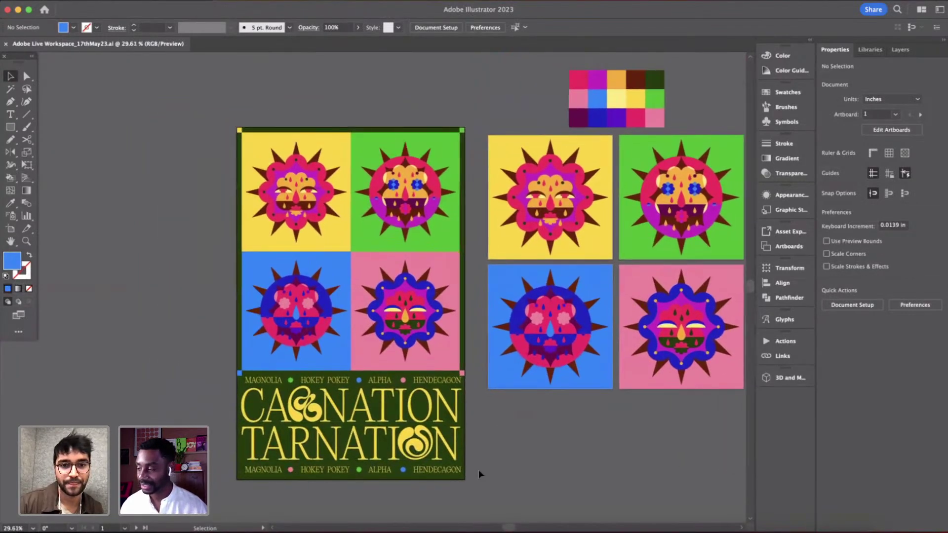
pyautogui.scroll(3, 529, 461)
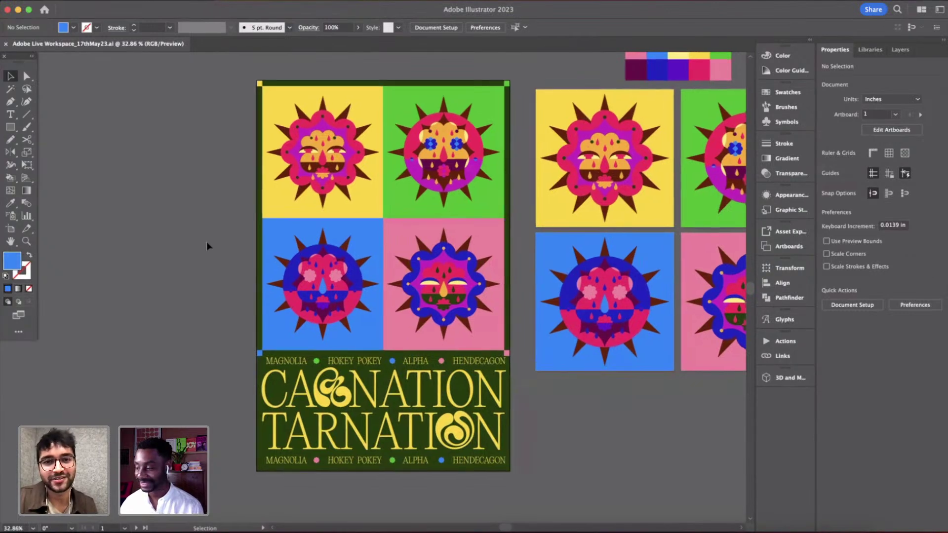
pyautogui.hscroll(3, 523, 361)
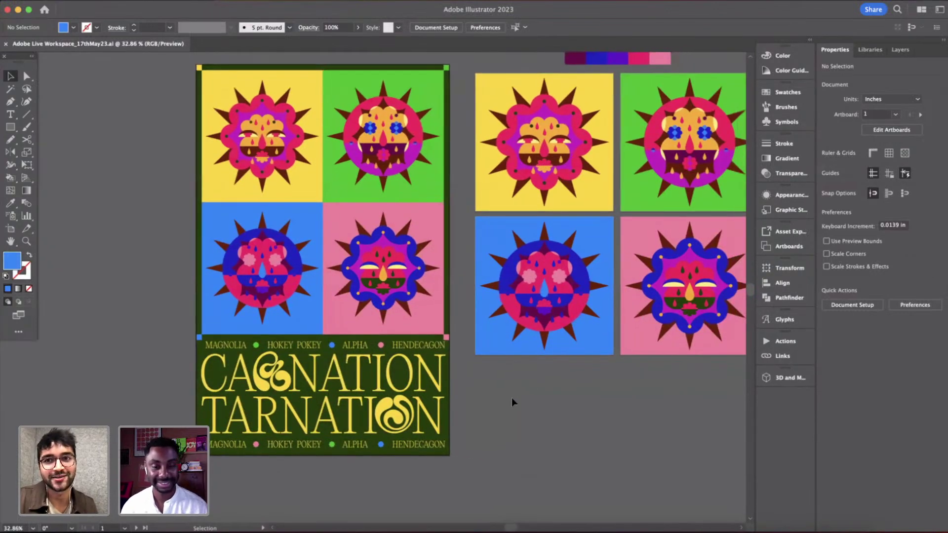
# - Unlock the Background layer
pyautogui.click(900, 49)
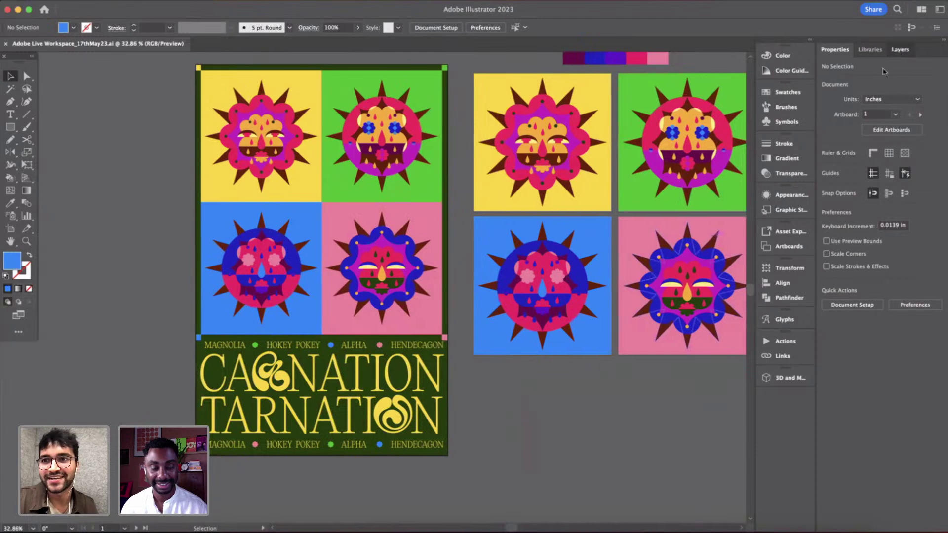
pyautogui.click(839, 79)
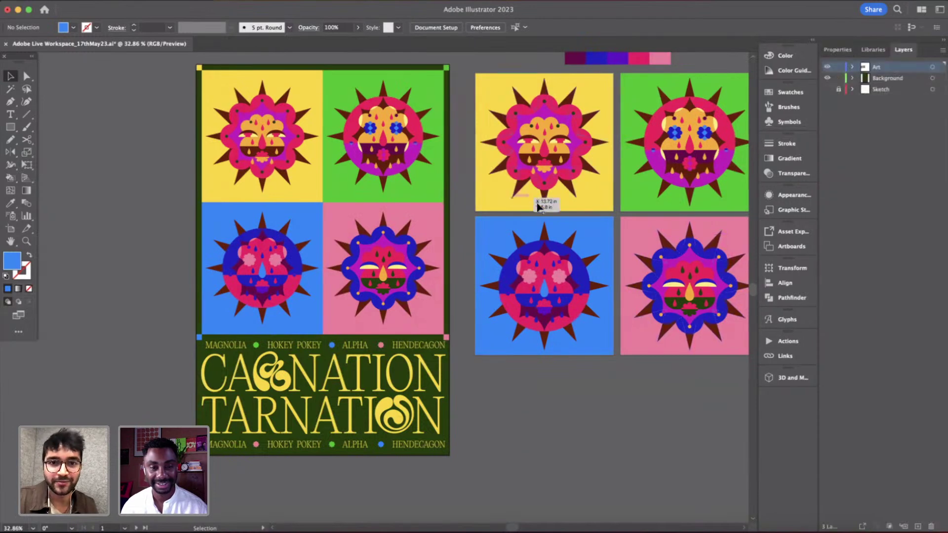
# - Try dark brown and another colour sampled from the sun faces as the poster's background fill, and undo both changes
pyautogui.click(449, 209)
pyautogui.press('i')
pyautogui.click(491, 288)
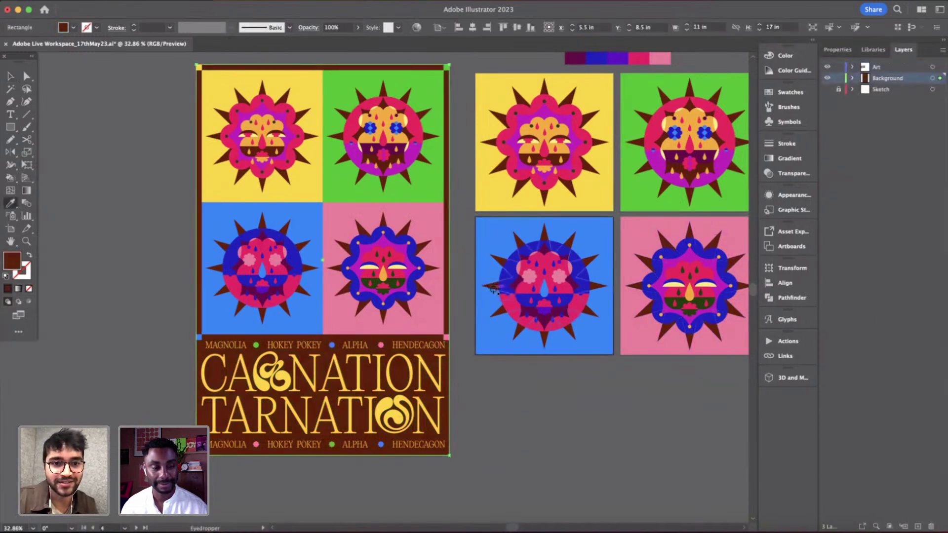
pyautogui.scroll(1, 493, 289)
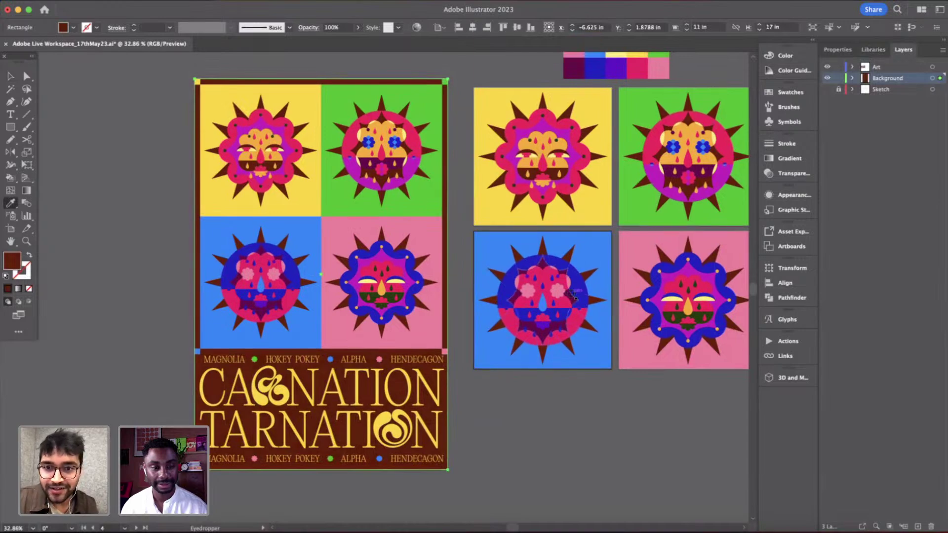
pyautogui.click(557, 325)
pyautogui.scroll(-2, 555, 424)
pyautogui.scroll(2, 555, 424)
pyautogui.press('super+z')
pyautogui.press('super+z')
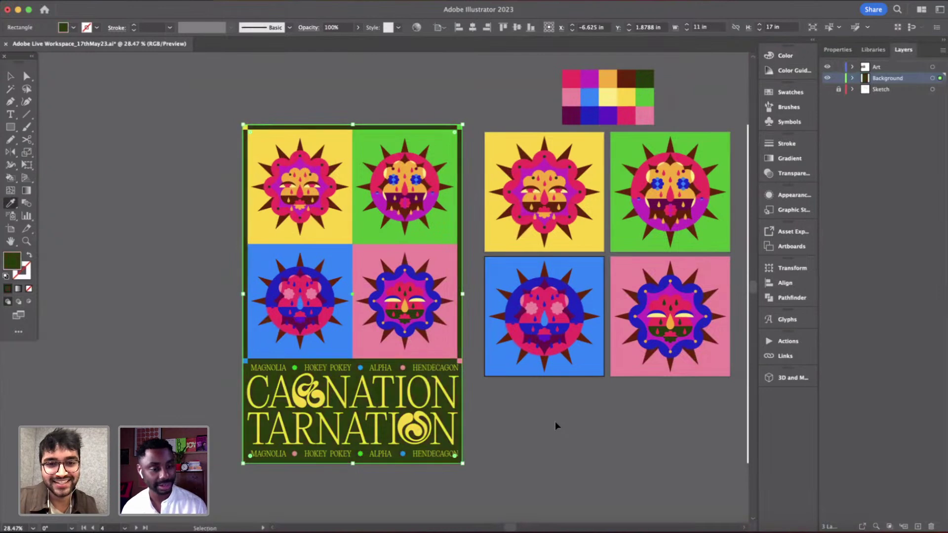
pyautogui.press('v')
pyautogui.hscroll(-2, 555, 421)
pyautogui.click(555, 422)
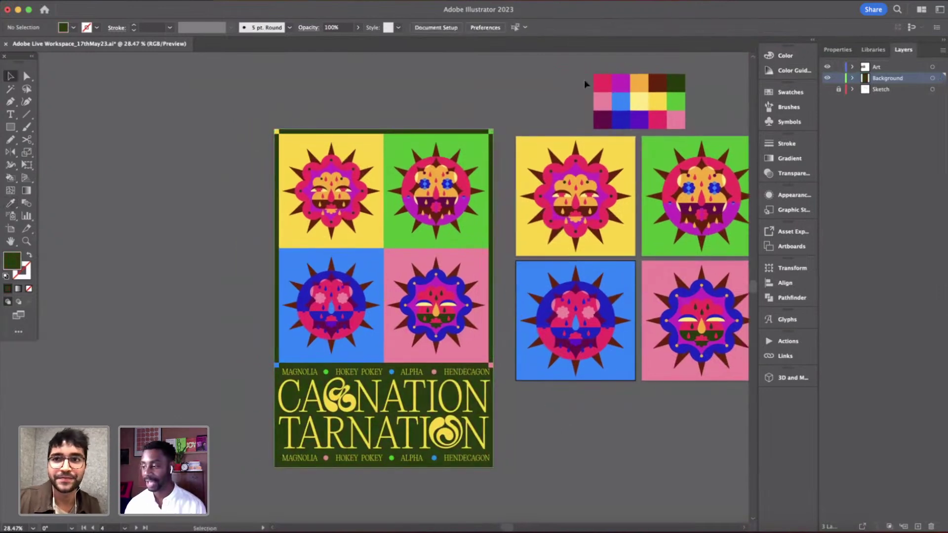
# - Duplicate the 11 by 17 in poster artboard with its artwork twice, lining up the copies in a row to the left of the original
pyautogui.click(837, 49)
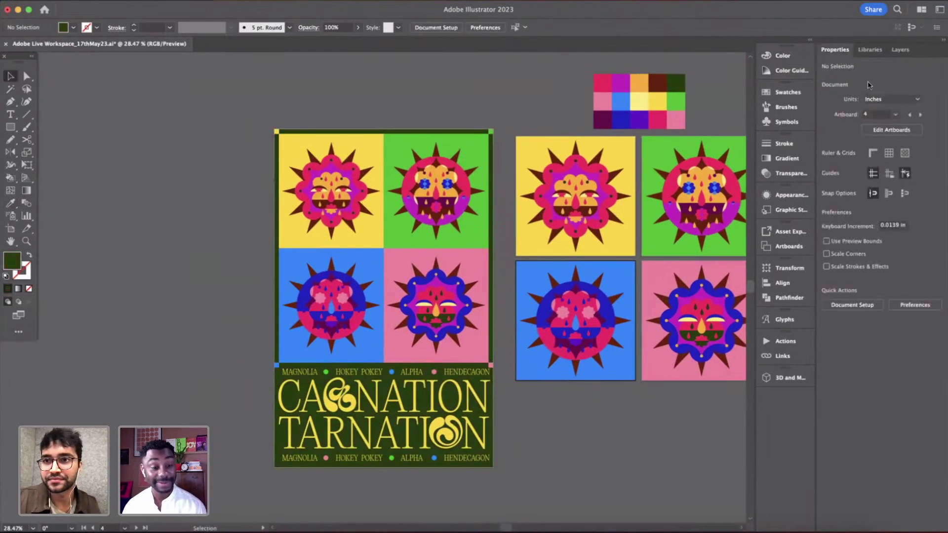
pyautogui.click(10, 229)
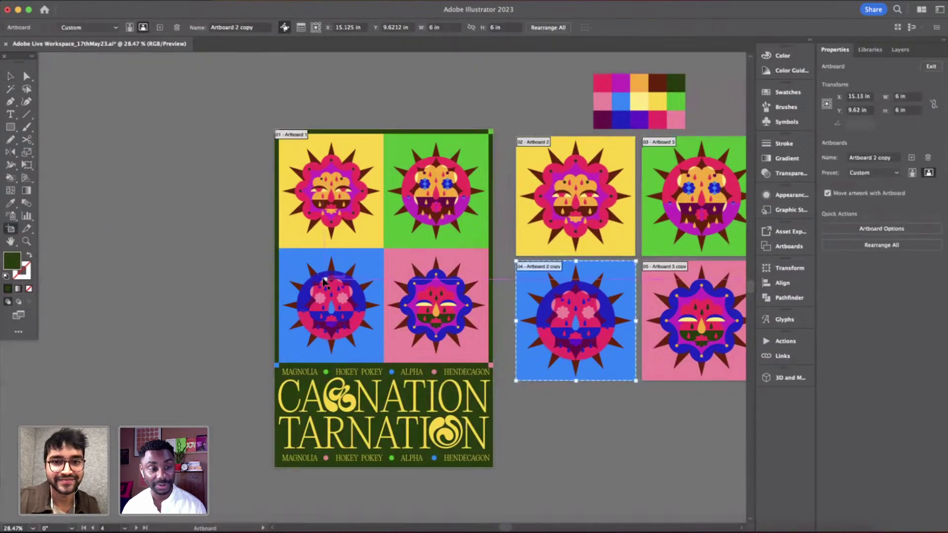
pyautogui.scroll(-2, 323, 281)
pyautogui.hscroll(-3, 324, 282)
pyautogui.click(390, 277)
pyautogui.moveTo(402, 286); pyautogui.dragTo(223, 278)
pyautogui.press('Return')
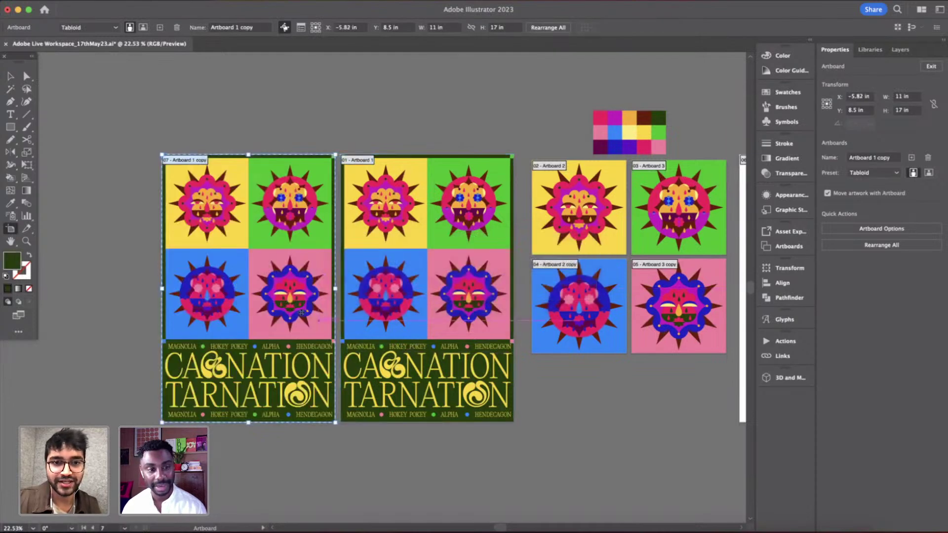
pyautogui.hscroll(-5, 399, 323)
pyautogui.moveTo(399, 323); pyautogui.dragTo(221, 324)
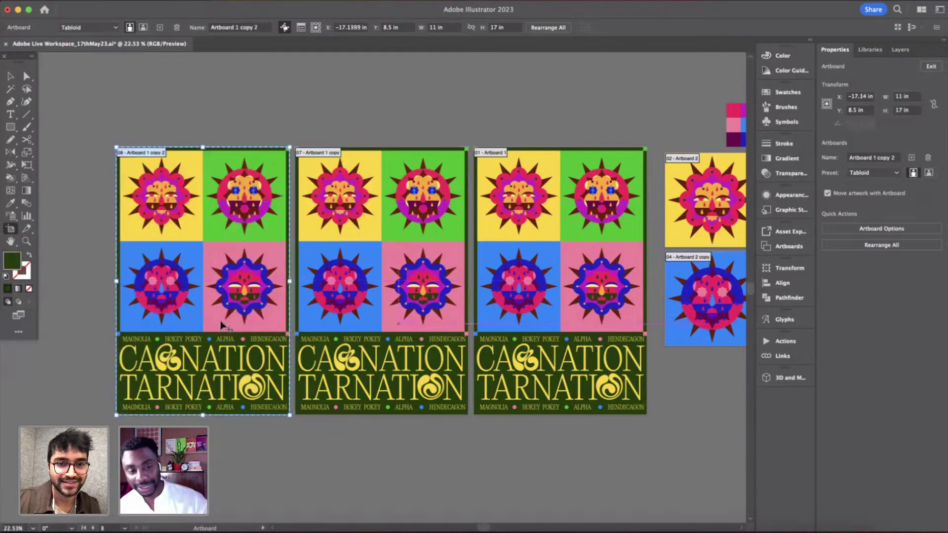
pyautogui.press('Escape')
# - Fill the middle poster's background with the dark brown sampled from a sun face's rays
pyautogui.click(422, 408)
pyautogui.click(429, 415)
pyautogui.press('i')
pyautogui.click(449, 323)
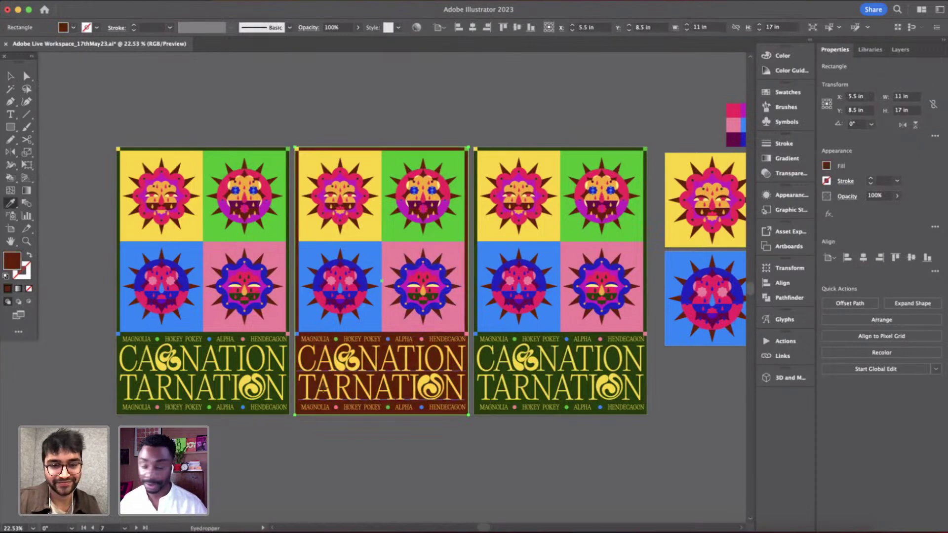
# - Recolour the leftmost poster's background, trying the violet from a sun face and settling on the dark plum from the palette
pyautogui.press('v')
pyautogui.click(278, 410)
pyautogui.click(281, 414)
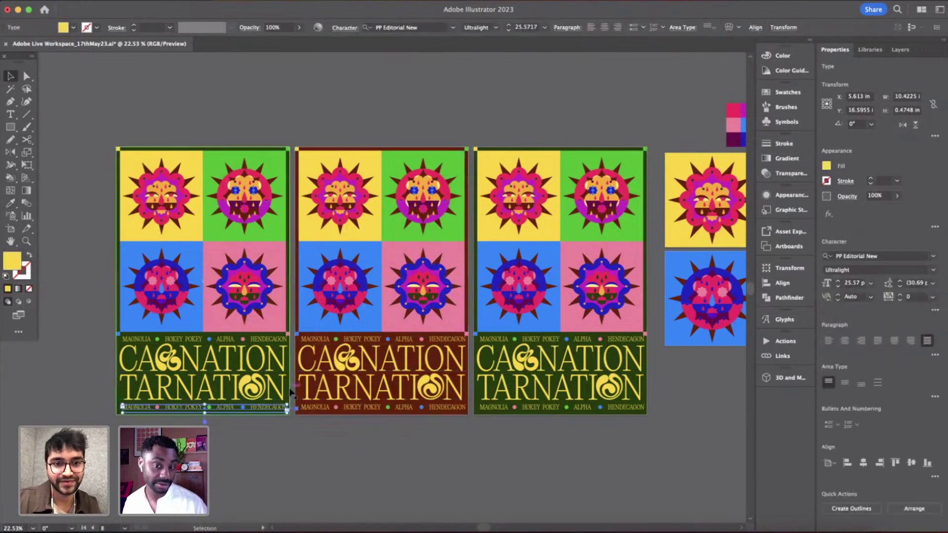
pyautogui.press('i')
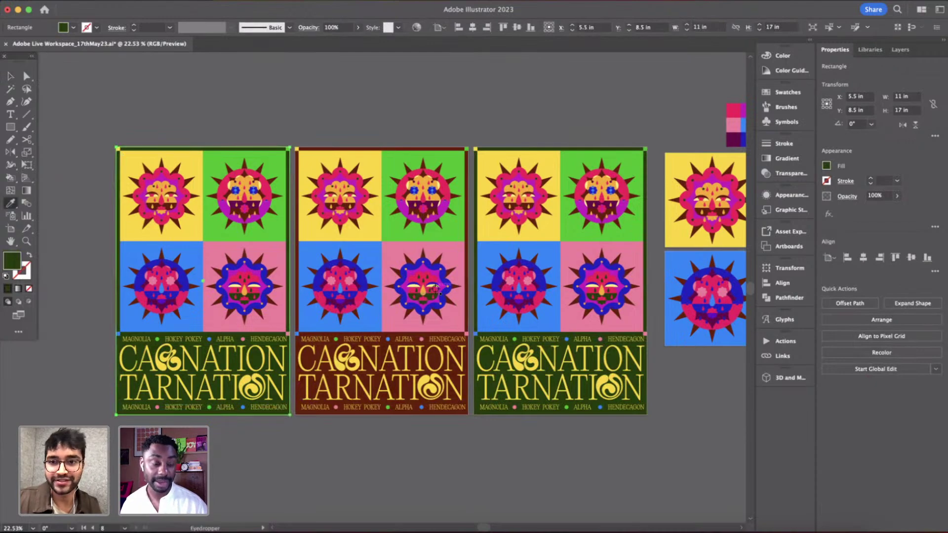
pyautogui.hscroll(3, 422, 291)
pyautogui.scroll(5, 453, 275)
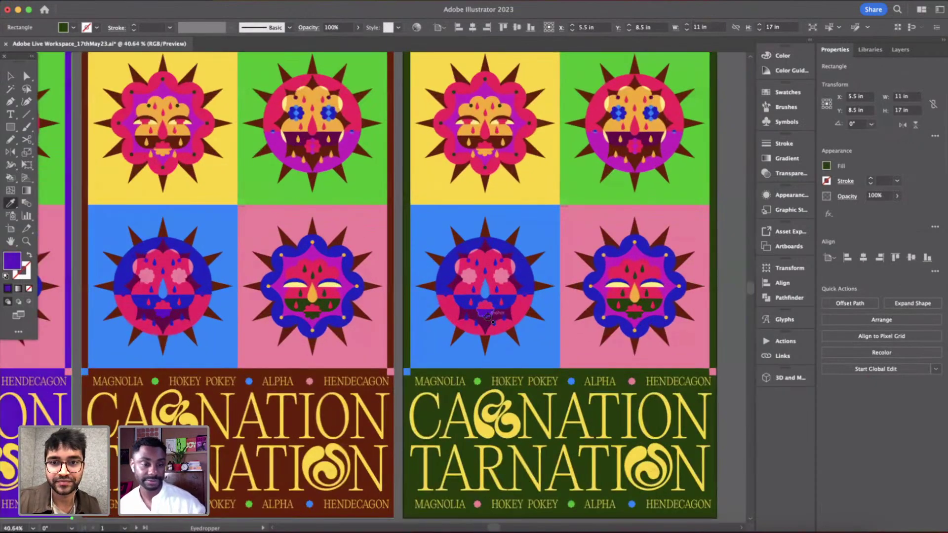
pyautogui.click(494, 292)
pyautogui.scroll(-4, 528, 316)
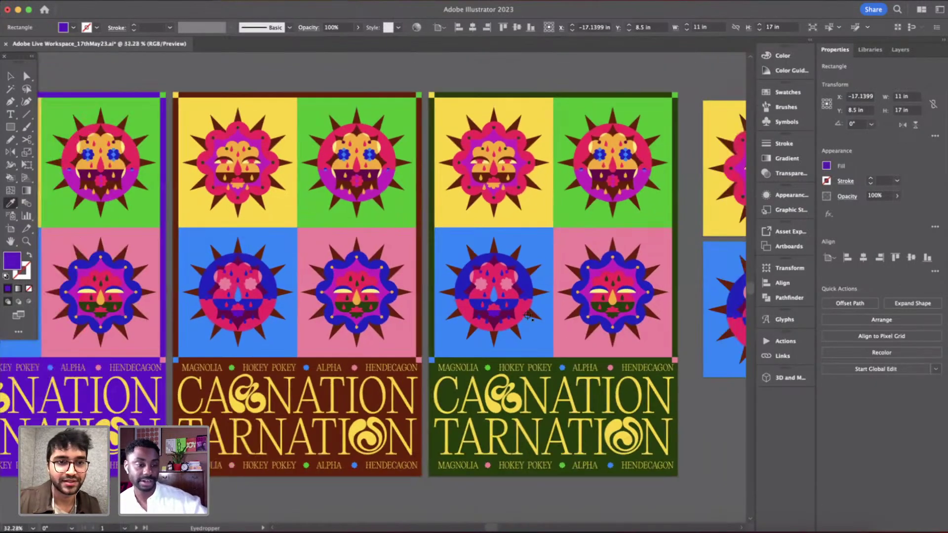
pyautogui.scroll(-2, 425, 247)
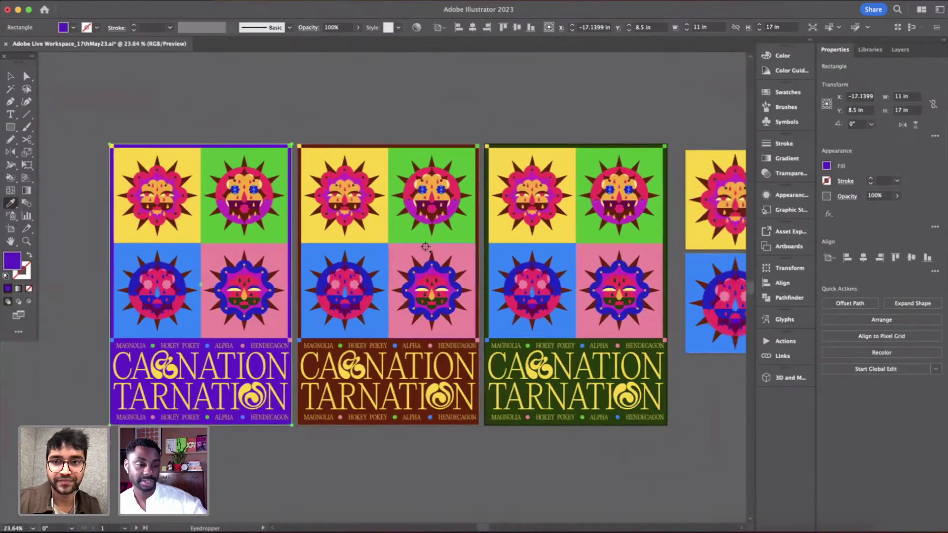
pyautogui.hscroll(3, 425, 247)
pyautogui.click(695, 149)
pyautogui.hscroll(-2, 495, 157)
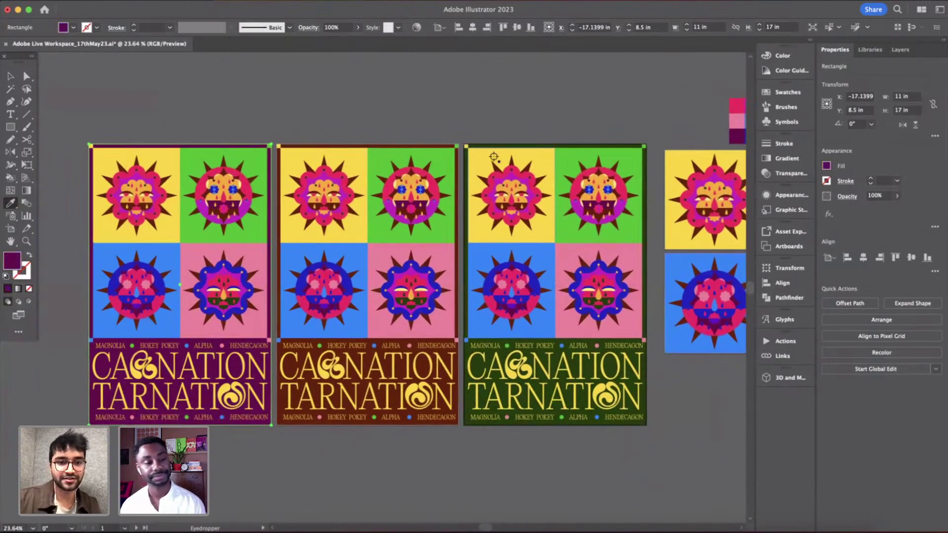
pyautogui.press('v')
pyautogui.click(388, 99)
# - Compare the dark plum, dark brown and dark green poster versions side by side
pyautogui.hscroll(-2, 387, 98)
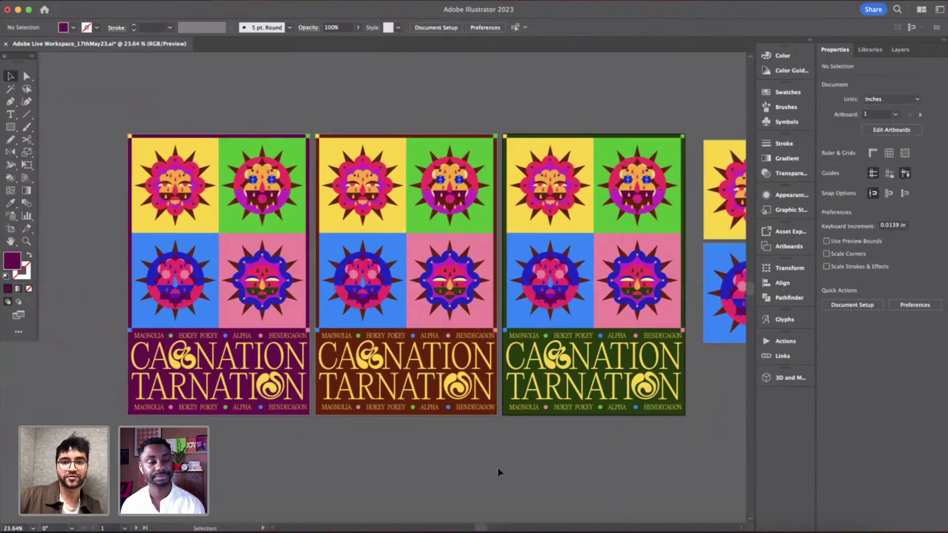
pyautogui.scroll(2, 498, 468)
pyautogui.hscroll(1, 498, 473)
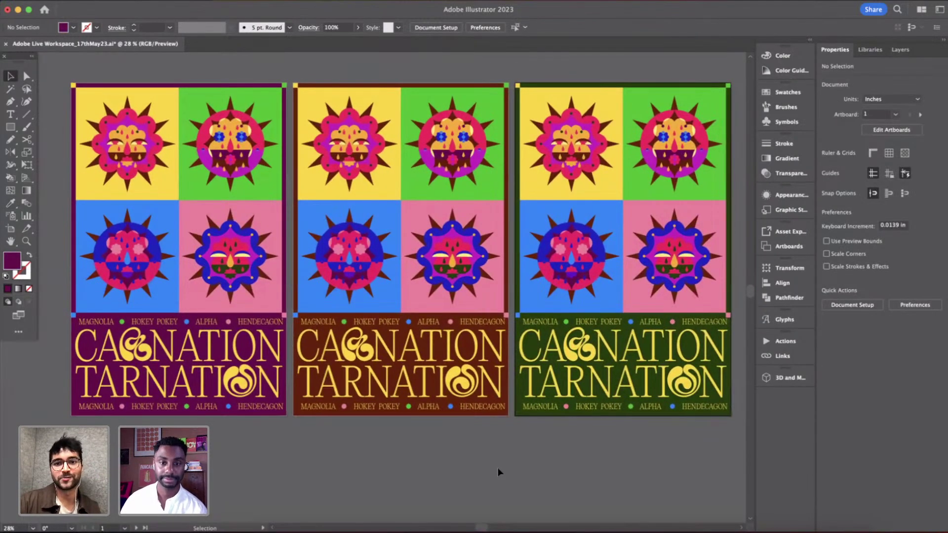
pyautogui.scroll(1, 498, 473)
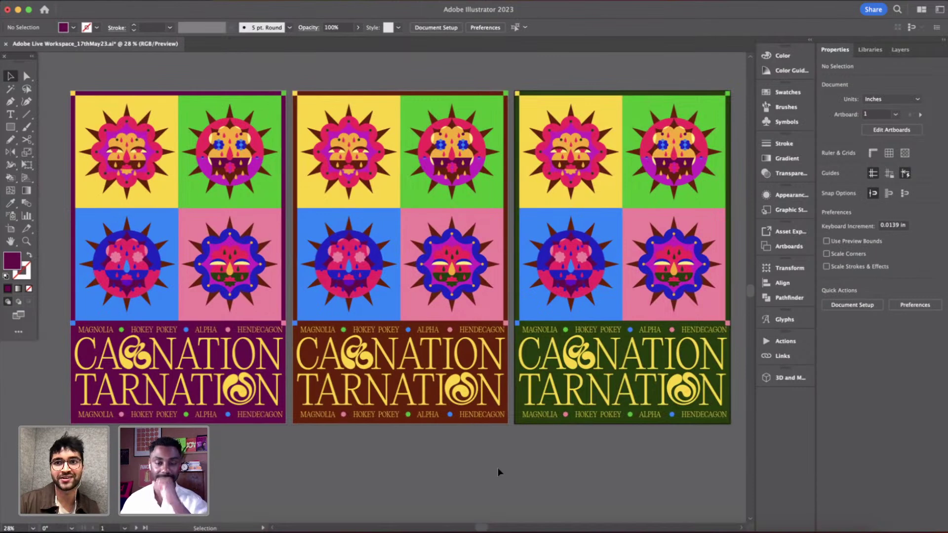
pyautogui.scroll(1, 497, 468)
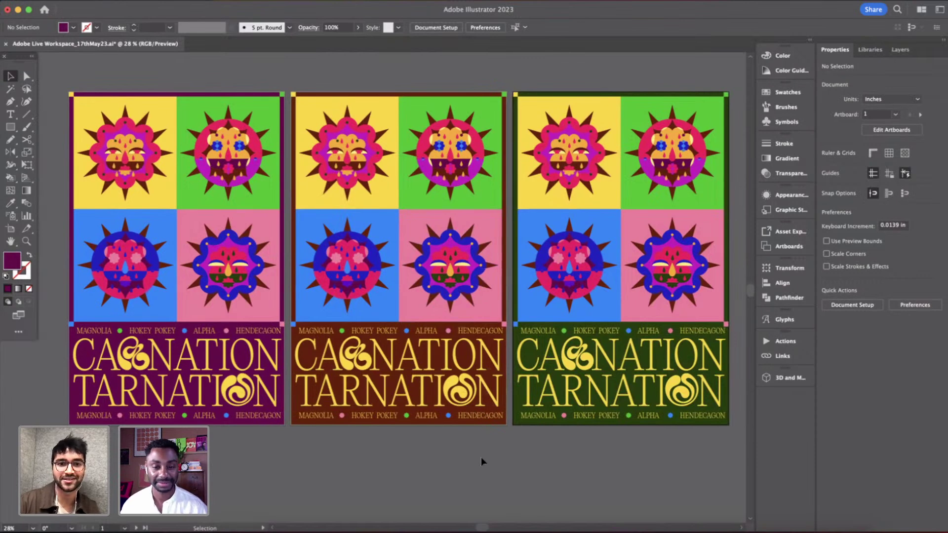
pyautogui.hscroll(1, 481, 459)
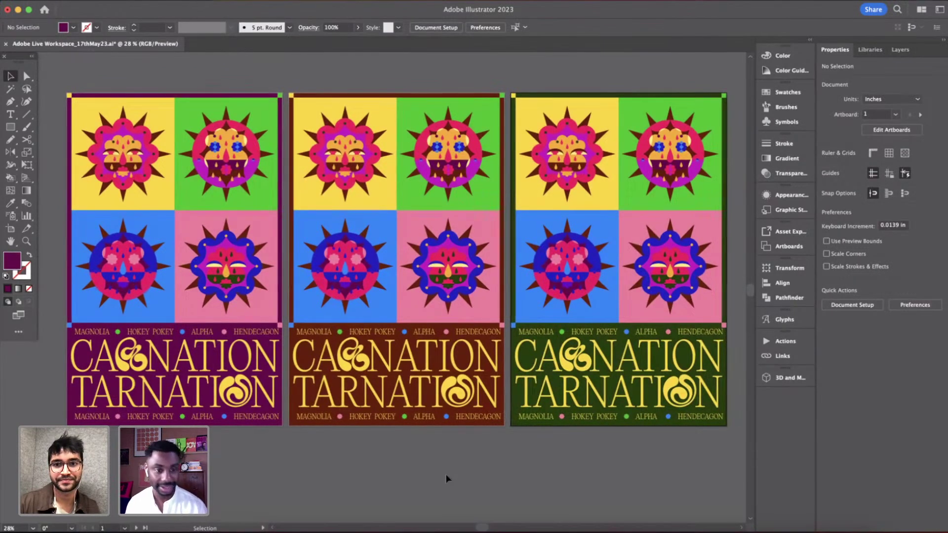
# - Move the linked sun-face sketch IMG_7677.jpg into the empty space above the row of three posters and deselect it
pyautogui.scroll(-5, 446, 475)
pyautogui.hscroll(3, 446, 475)
pyautogui.hscroll(6, 446, 475)
pyautogui.scroll(-2, 446, 474)
pyautogui.hscroll(-4, 446, 474)
pyautogui.moveTo(722, 263)
pyautogui.mouseDown()
pyautogui.moveTo(266, 166)
pyautogui.moveTo(282, 173)
pyautogui.mouseUp()
pyautogui.scroll(3, 283, 173)
pyautogui.hscroll(-2, 282, 172)
pyautogui.scroll(2, 282, 172)
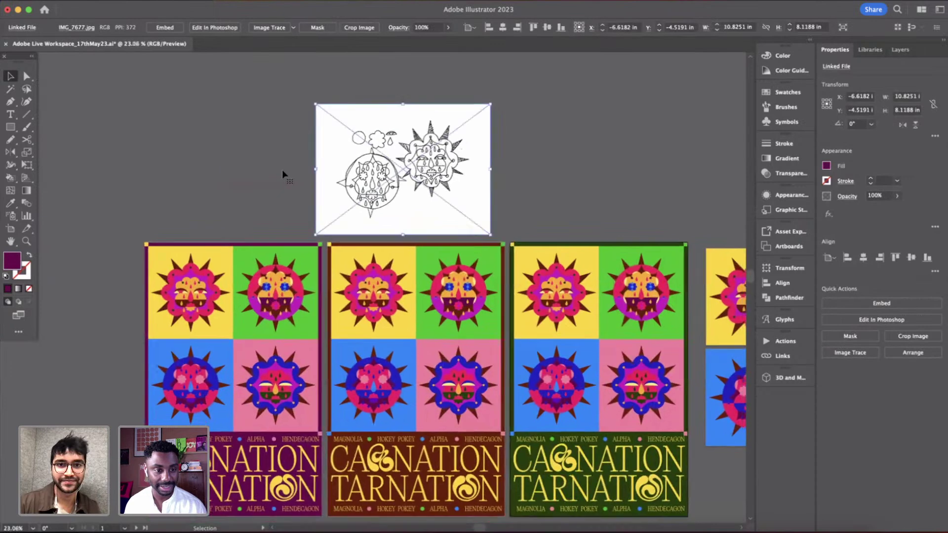
pyautogui.scroll(-2, 283, 172)
pyautogui.click(493, 173)
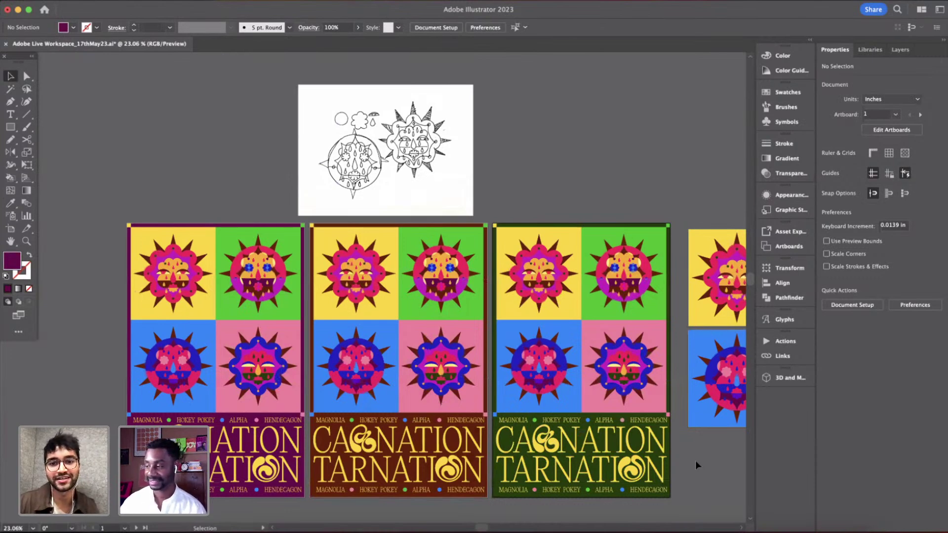
# - Review the original sketch alongside the three poster versions, the colour palette and the four separate sun-face tiles
pyautogui.scroll(-2, 696, 461)
pyautogui.hscroll(-2, 695, 461)
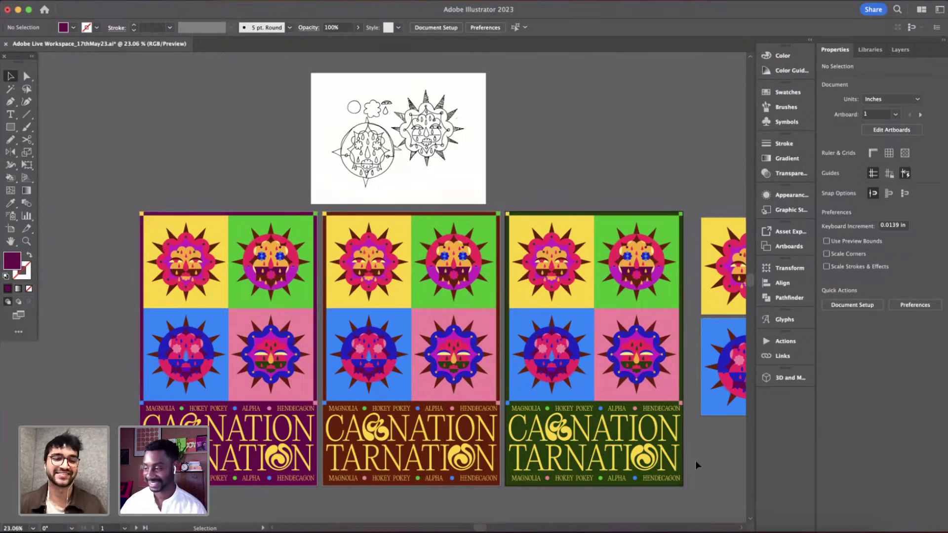
pyautogui.scroll(3, 690, 468)
pyautogui.scroll(2, 690, 468)
pyautogui.hscroll(1, 689, 468)
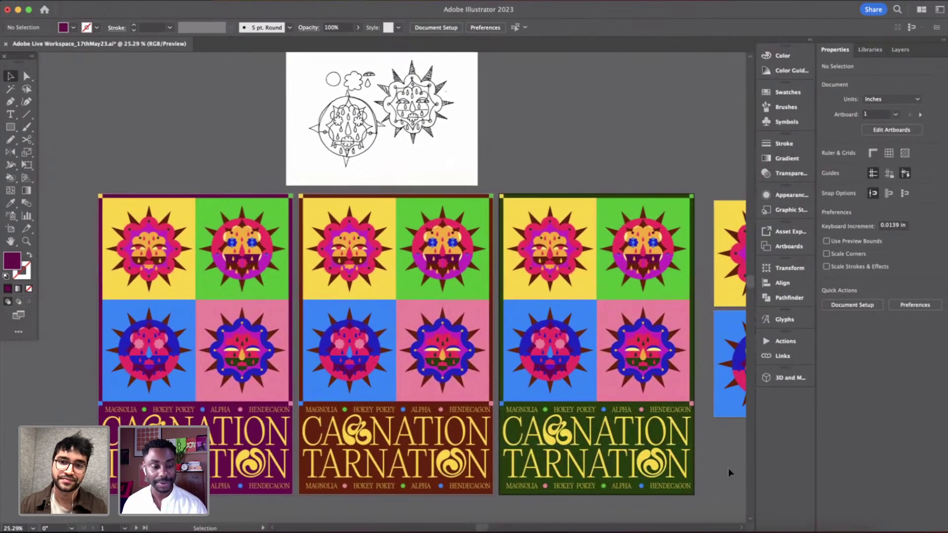
pyautogui.scroll(-3, 730, 473)
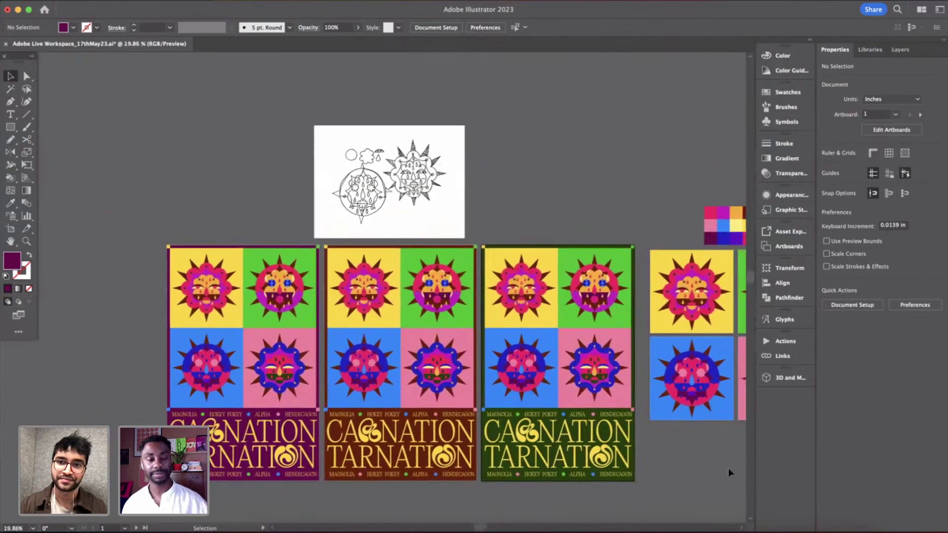
pyautogui.hscroll(3, 730, 472)
pyautogui.scroll(-1, 730, 473)
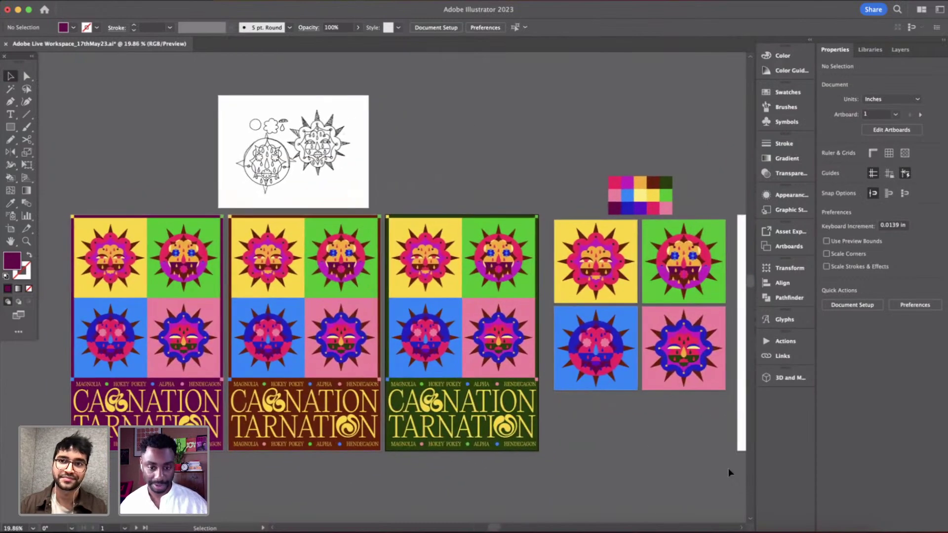
pyautogui.scroll(1, 730, 472)
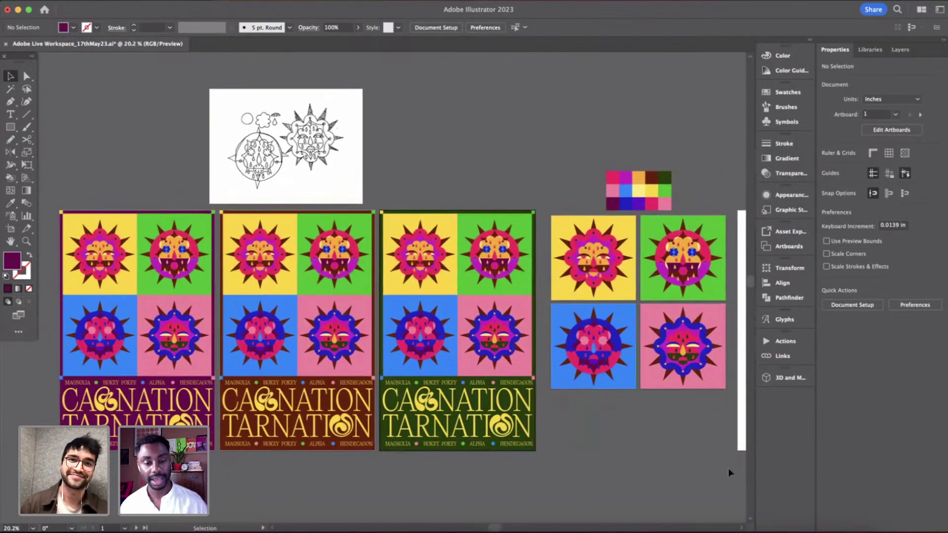